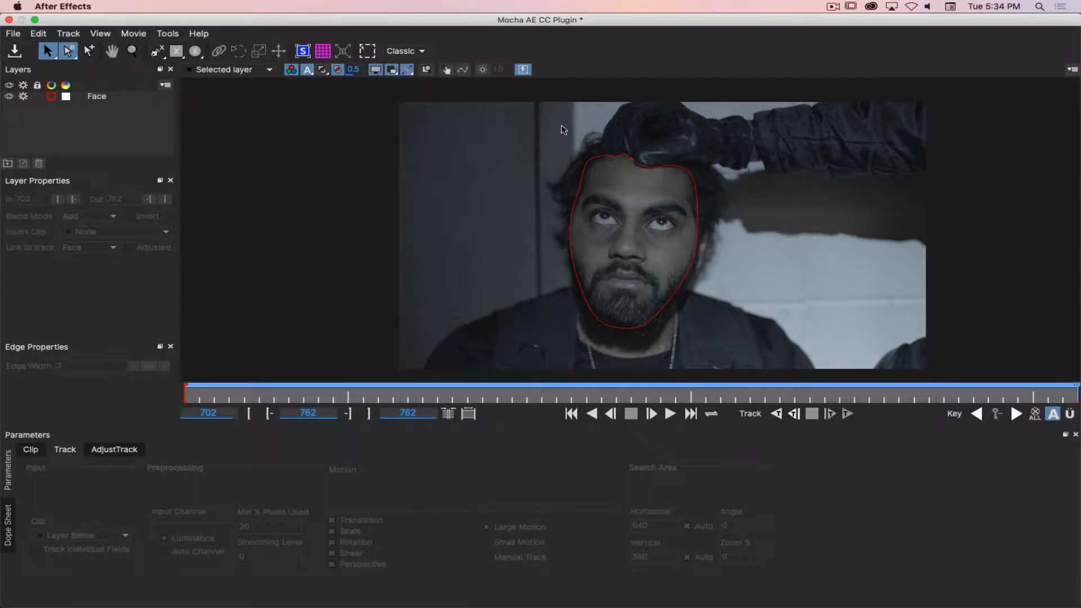
# Switch the workspace to Essentials and back to Classic.
pyautogui.click(419, 51)
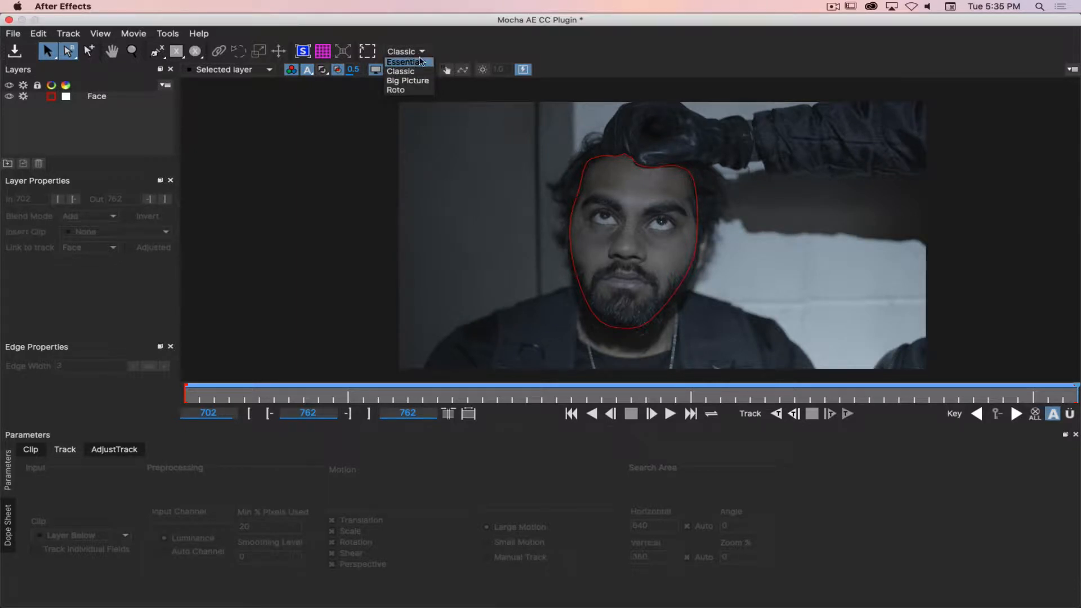
pyautogui.click(419, 60)
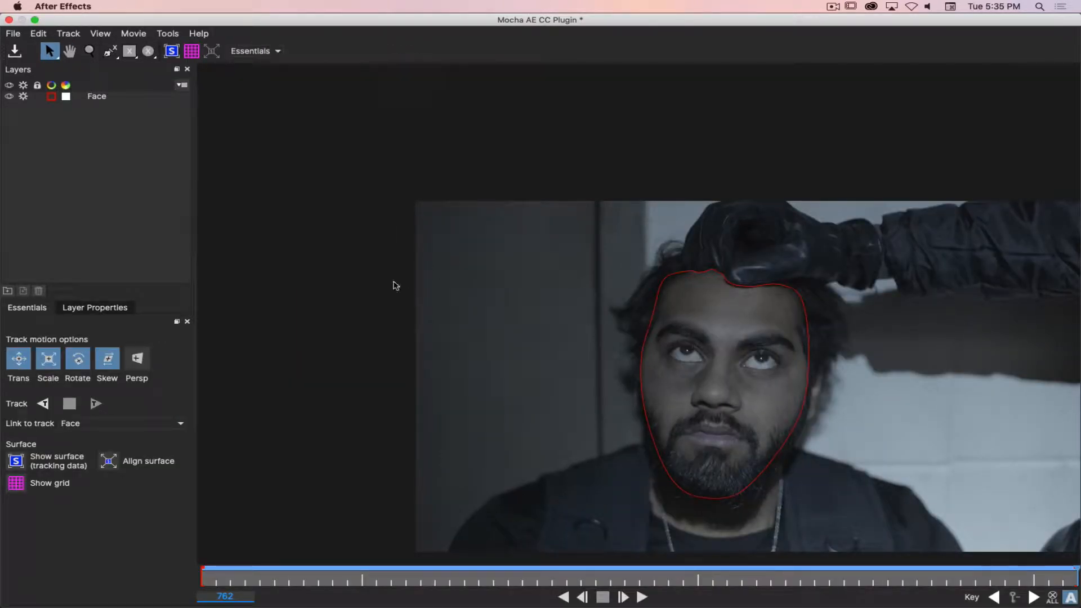
pyautogui.click(270, 51)
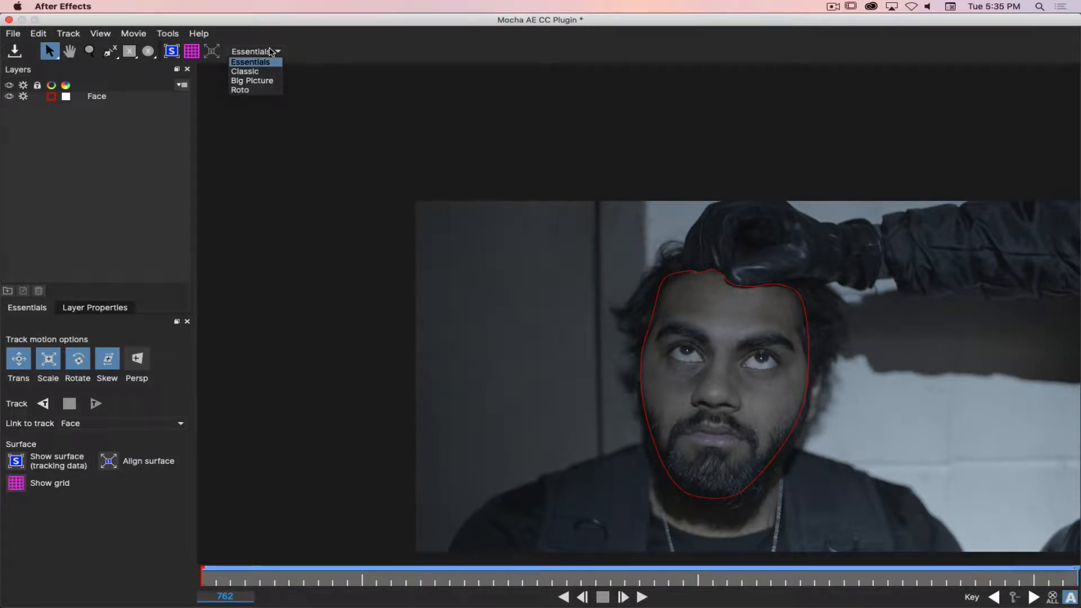
pyautogui.click(248, 72)
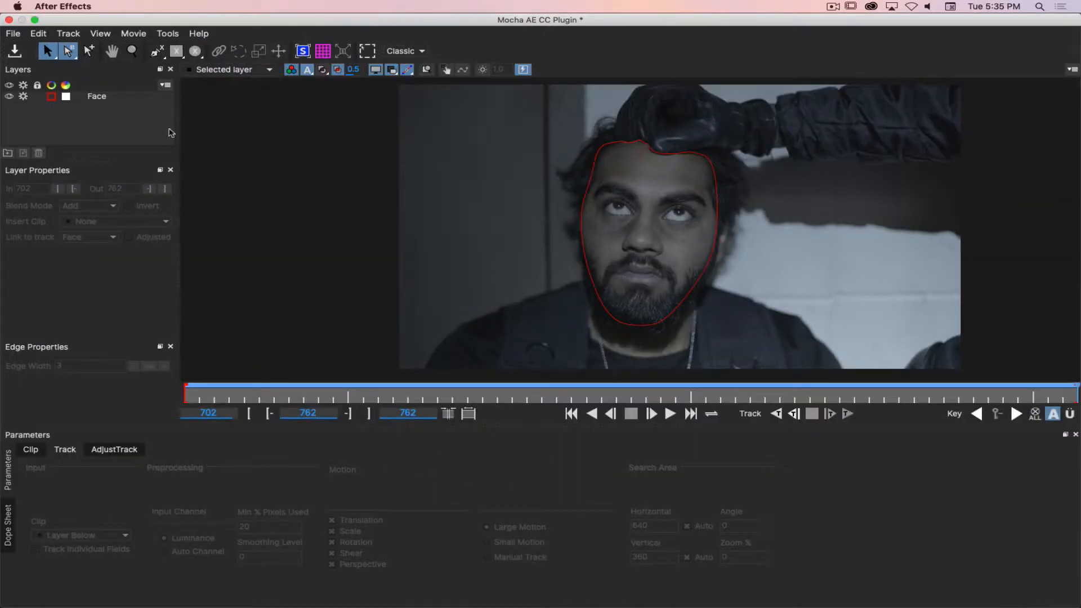
# Track the Face layer backwards from frame 762 to frame 702 with translation, scale, rotation, shear and perspective enabled.
pyautogui.click(100, 98)
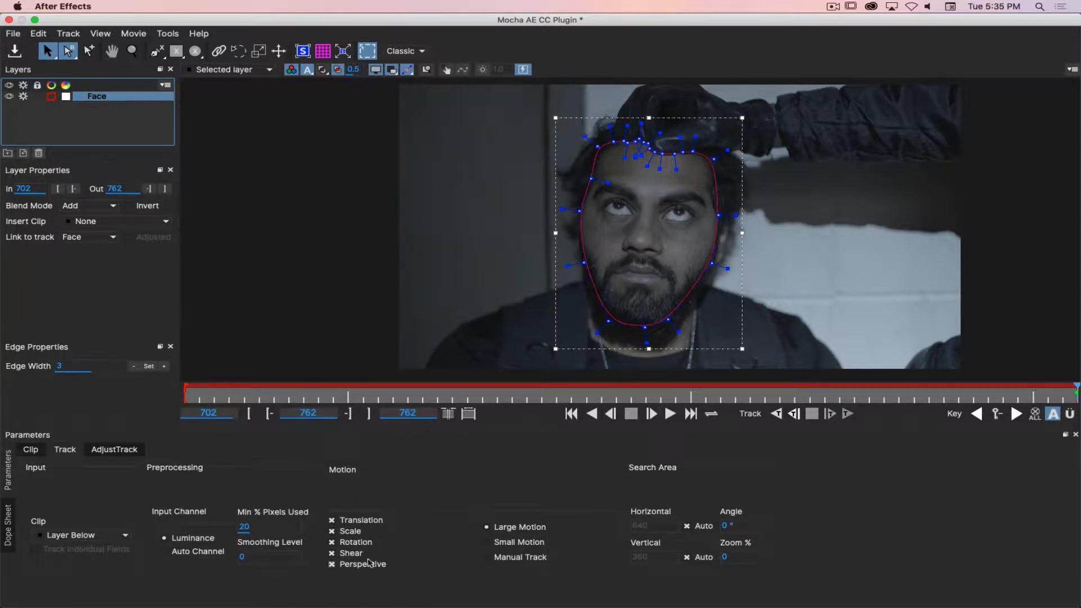
pyautogui.click(332, 565)
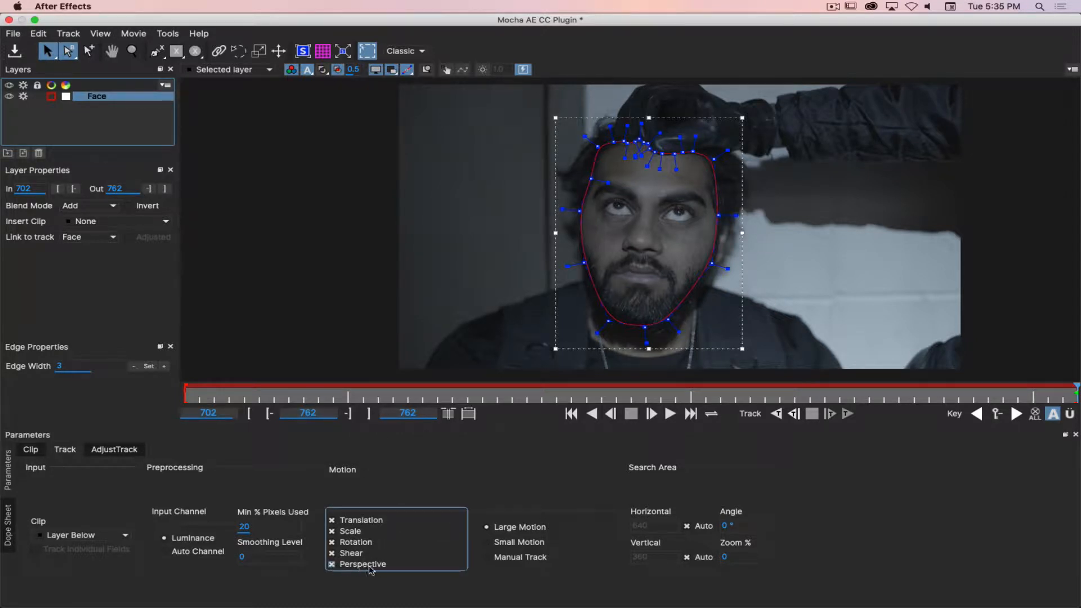
pyautogui.moveTo(1077, 391); pyautogui.dragTo(1076, 434)
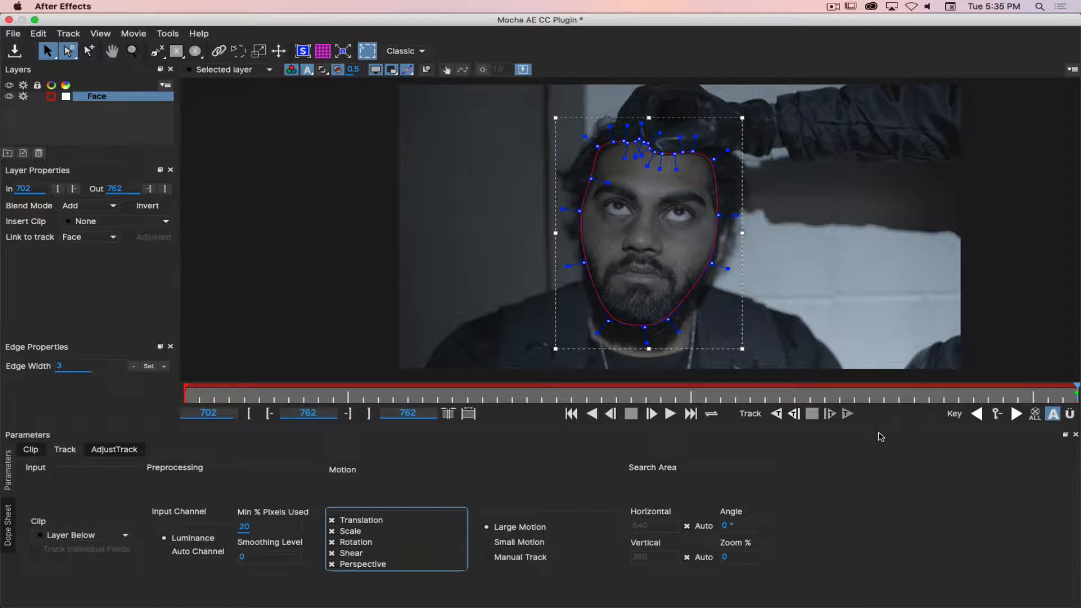
pyautogui.click(777, 414)
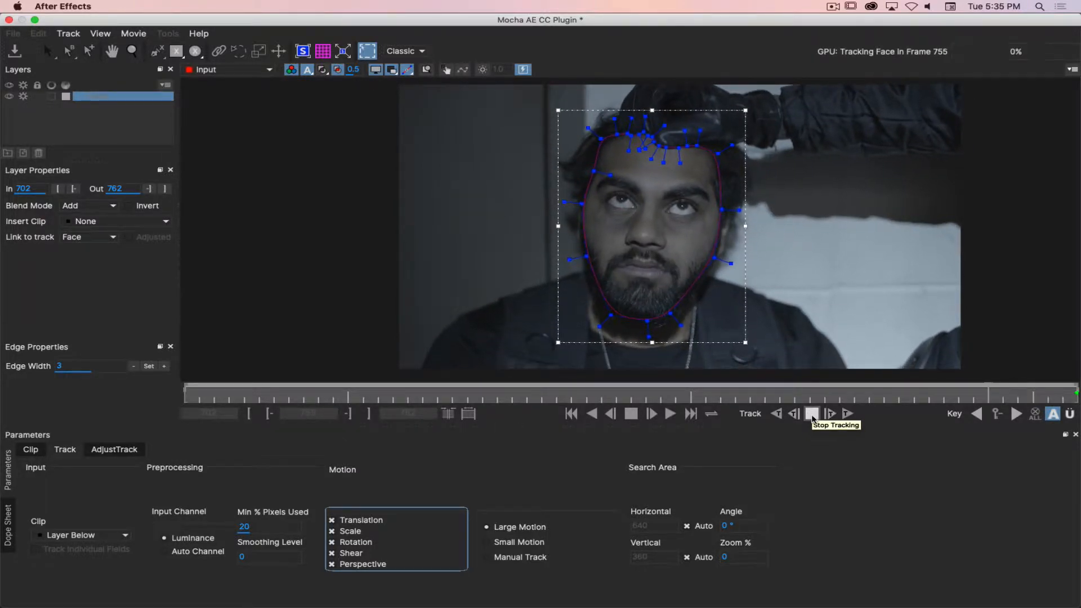
pyautogui.click(812, 415)
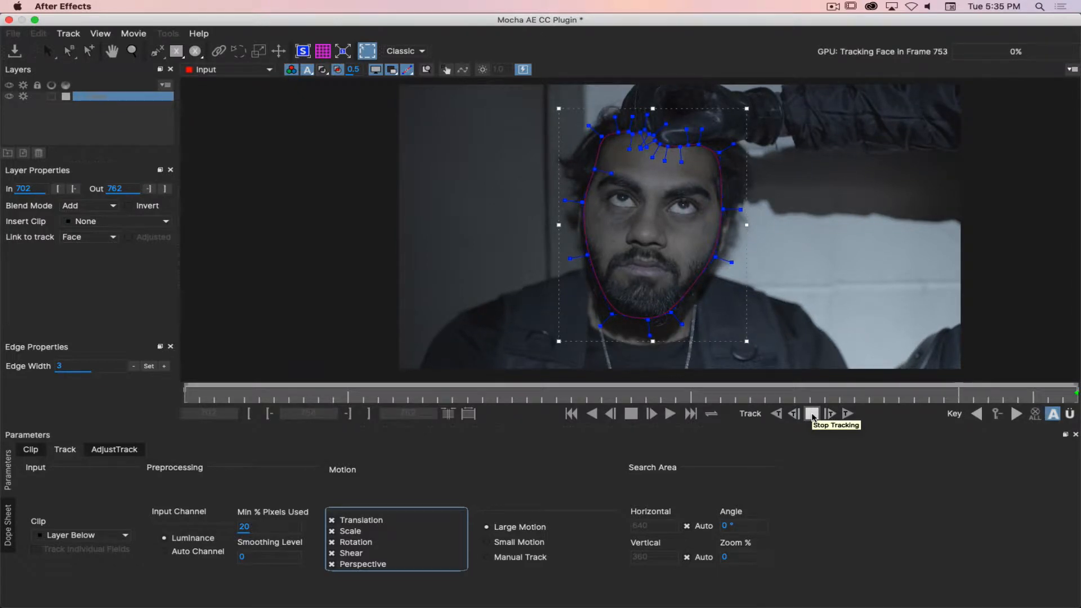
pyautogui.click(812, 416)
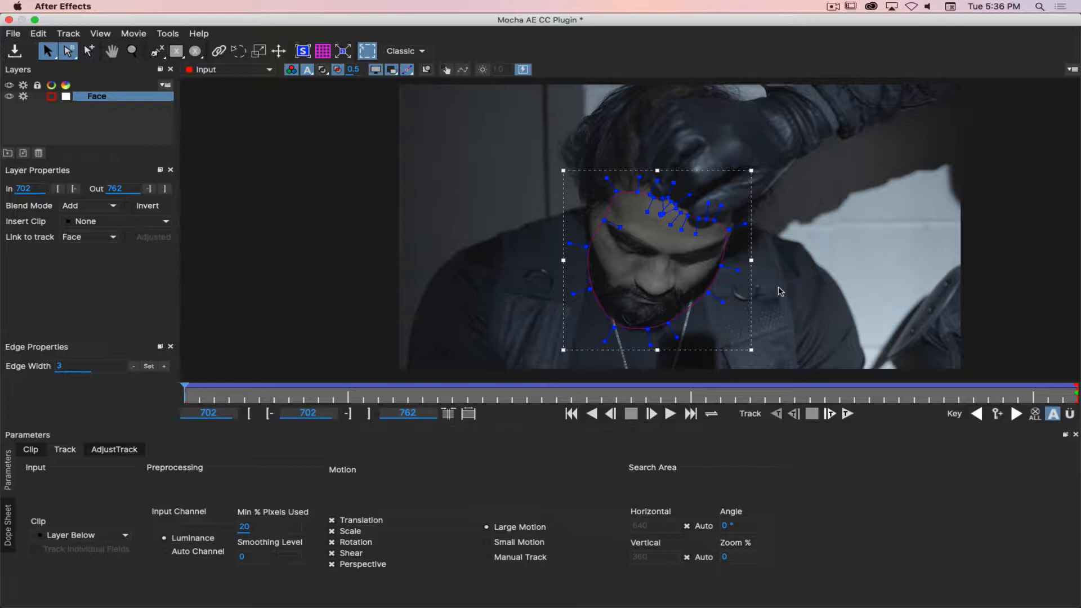
# At frame 702, pull the Face spline's upper-left points outward to follow the hairline and the temple on the image's left.
pyautogui.press('z')
pyautogui.click(642, 246)
pyautogui.moveTo(642, 246); pyautogui.dragTo(628, 218)
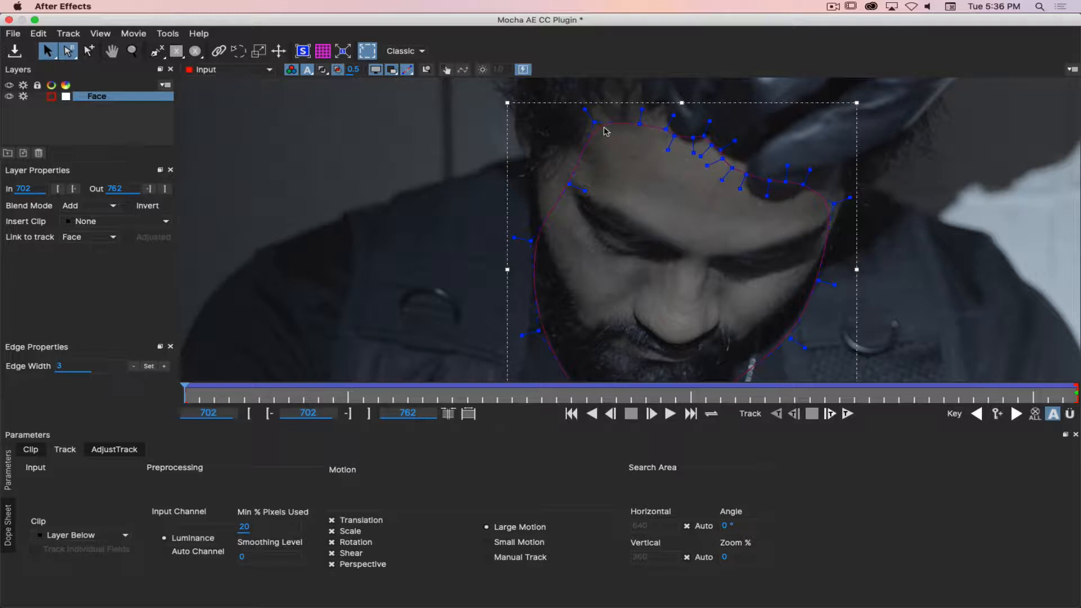
pyautogui.moveTo(646, 143); pyautogui.dragTo(591, 95)
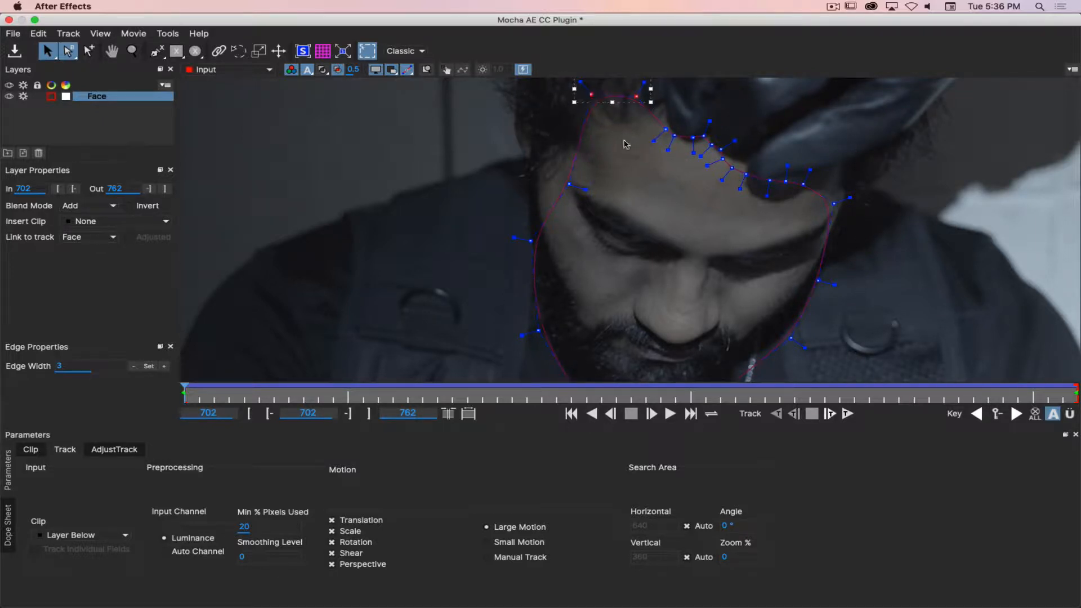
pyautogui.press('x')
pyautogui.moveTo(624, 144); pyautogui.dragTo(625, 210)
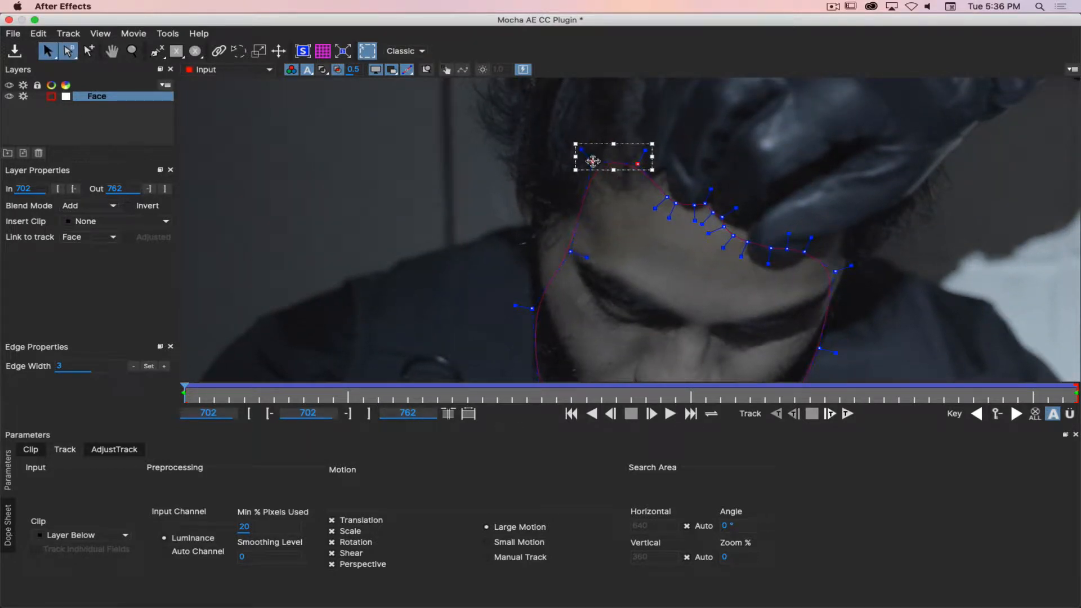
pyautogui.moveTo(594, 160); pyautogui.dragTo(590, 156)
pyautogui.moveTo(570, 251); pyautogui.dragTo(534, 214)
# Refit the Face spline's points to the cheeks, beard and jawline at frame 702.
pyautogui.moveTo(572, 275); pyautogui.dragTo(583, 138)
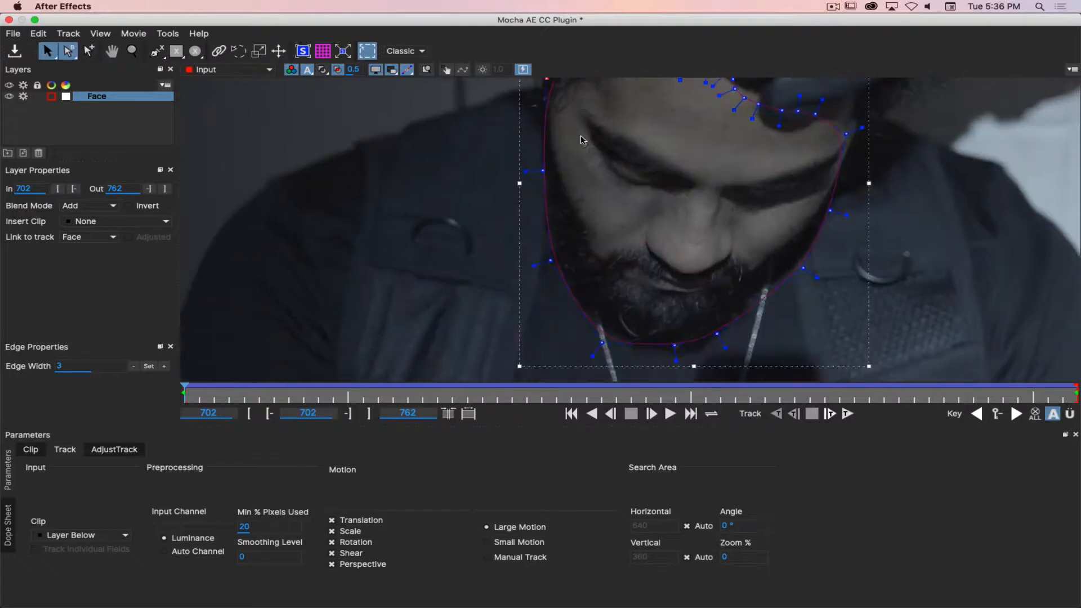
pyautogui.moveTo(543, 170); pyautogui.dragTo(545, 167)
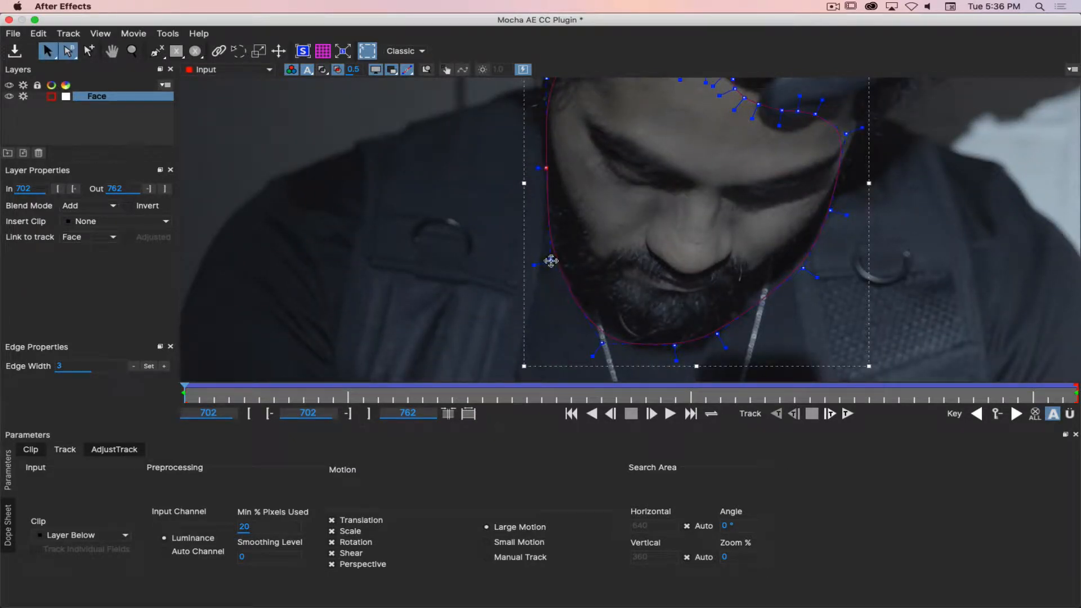
pyautogui.moveTo(550, 261); pyautogui.dragTo(564, 257)
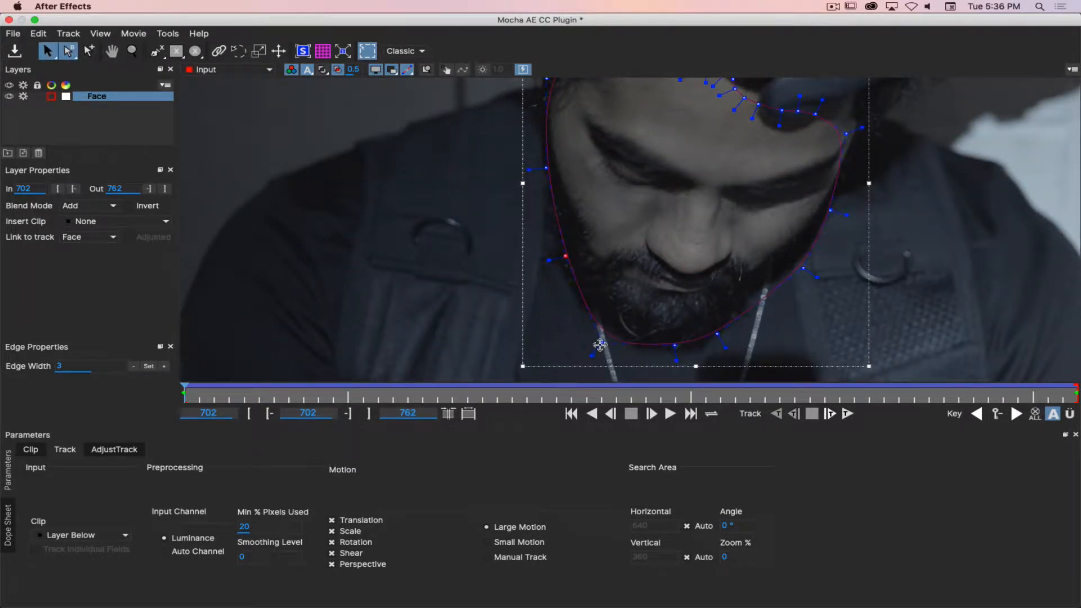
pyautogui.moveTo(600, 344); pyautogui.dragTo(610, 329)
pyautogui.click(675, 345)
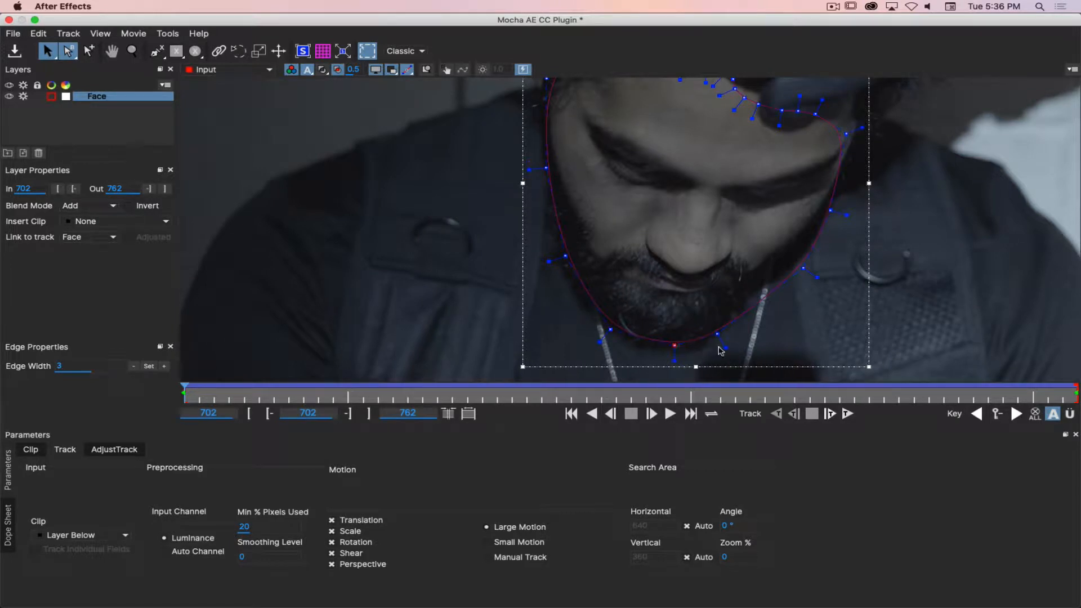
pyautogui.moveTo(803, 269); pyautogui.dragTo(794, 265)
pyautogui.moveTo(717, 333); pyautogui.dragTo(731, 309)
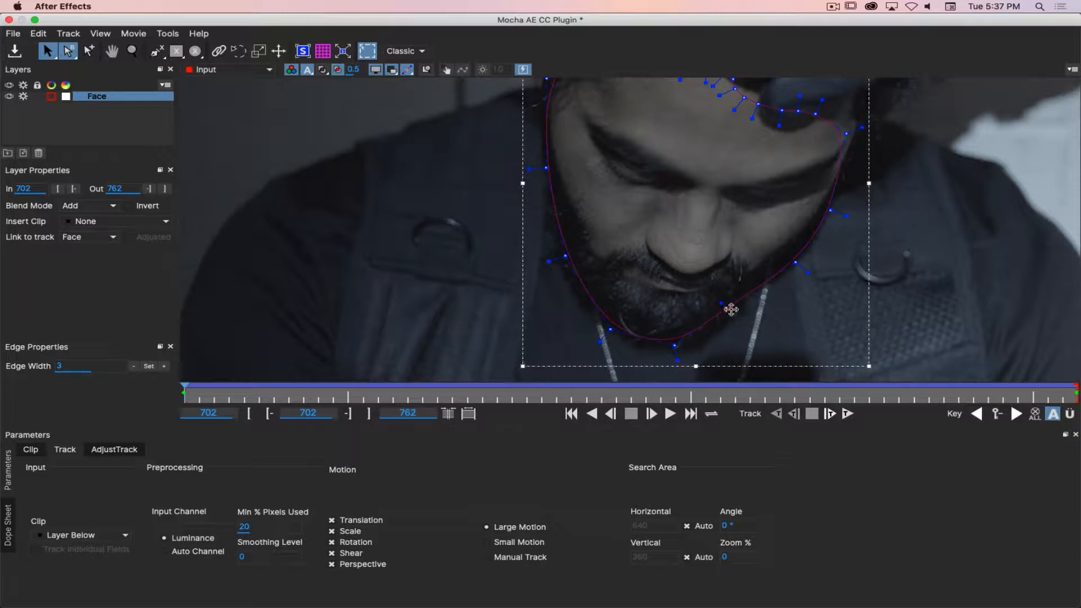
# Move the spline's temple point on the image's right up and outward at frame 702.
pyautogui.press('x')
pyautogui.moveTo(833, 258); pyautogui.dragTo(751, 307)
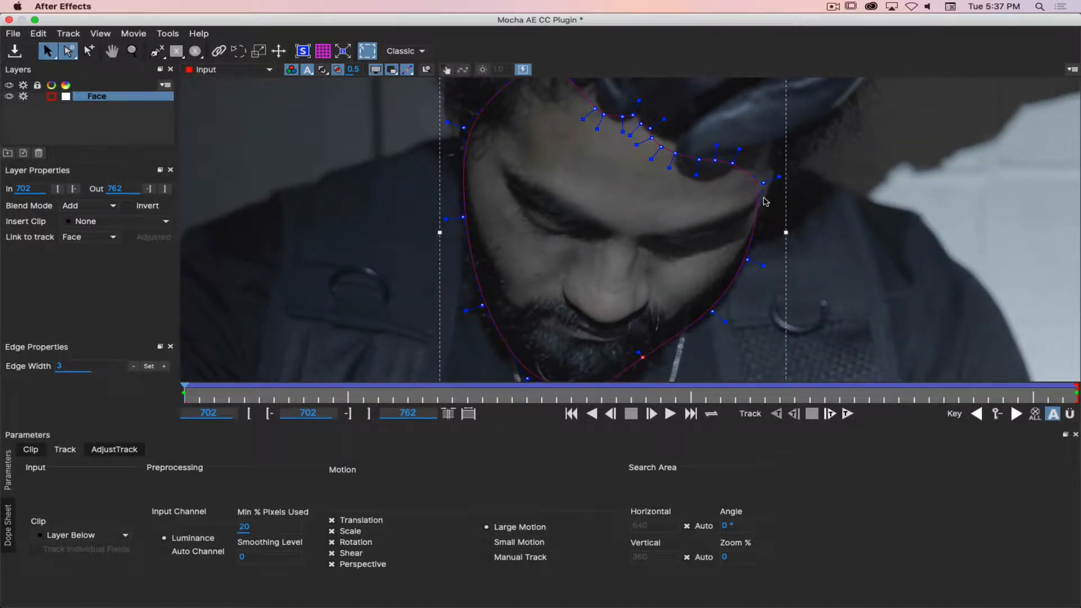
pyautogui.moveTo(763, 181); pyautogui.dragTo(788, 143)
# Reshape the spline's top edge at frame 702 so its points follow the gloved fingers across the forehead.
pyautogui.press('z')
pyautogui.moveTo(702, 193); pyautogui.dragTo(708, 104)
pyautogui.press('x')
pyautogui.moveTo(711, 172); pyautogui.dragTo(691, 309)
pyautogui.moveTo(556, 144); pyautogui.dragTo(581, 176)
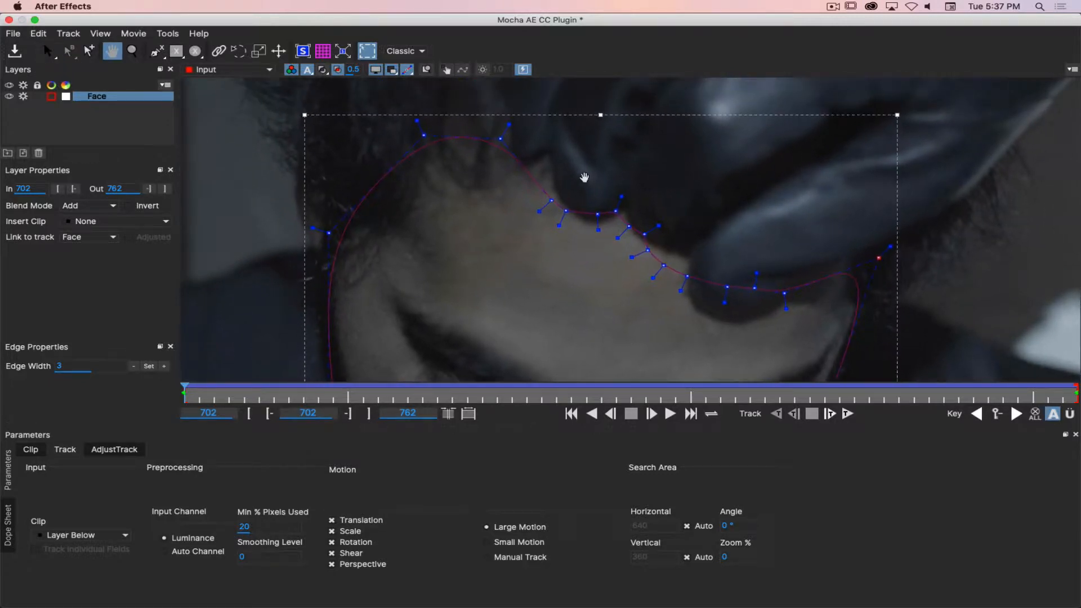
pyautogui.press('s')
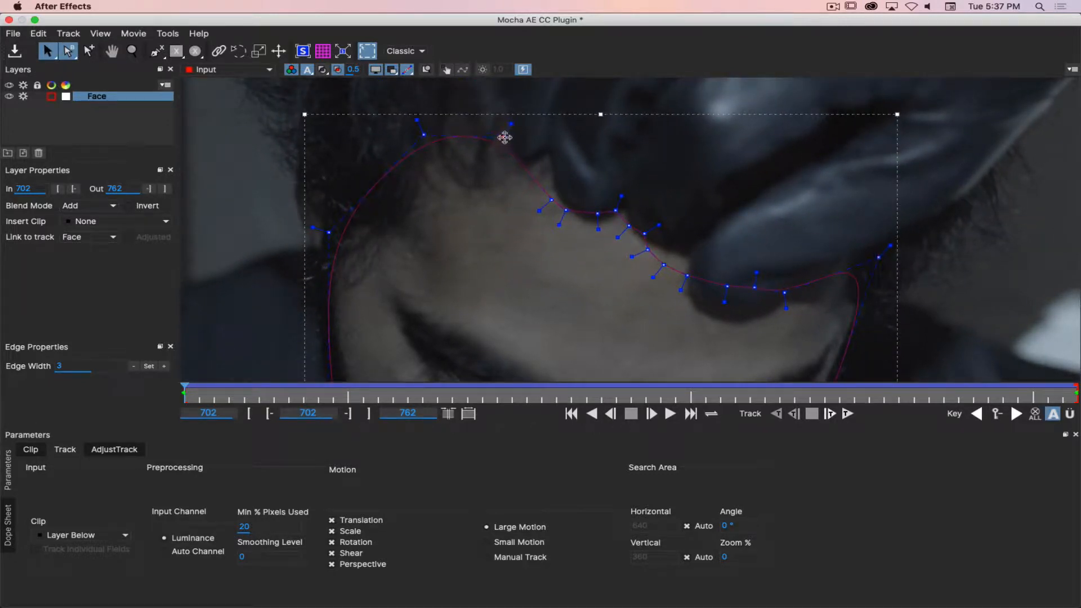
pyautogui.click(500, 137)
pyautogui.moveTo(566, 210); pyautogui.dragTo(642, 234)
pyautogui.moveTo(755, 288); pyautogui.dragTo(711, 317)
pyautogui.moveTo(687, 276); pyautogui.dragTo(596, 225)
pyautogui.moveTo(500, 135); pyautogui.dragTo(501, 134)
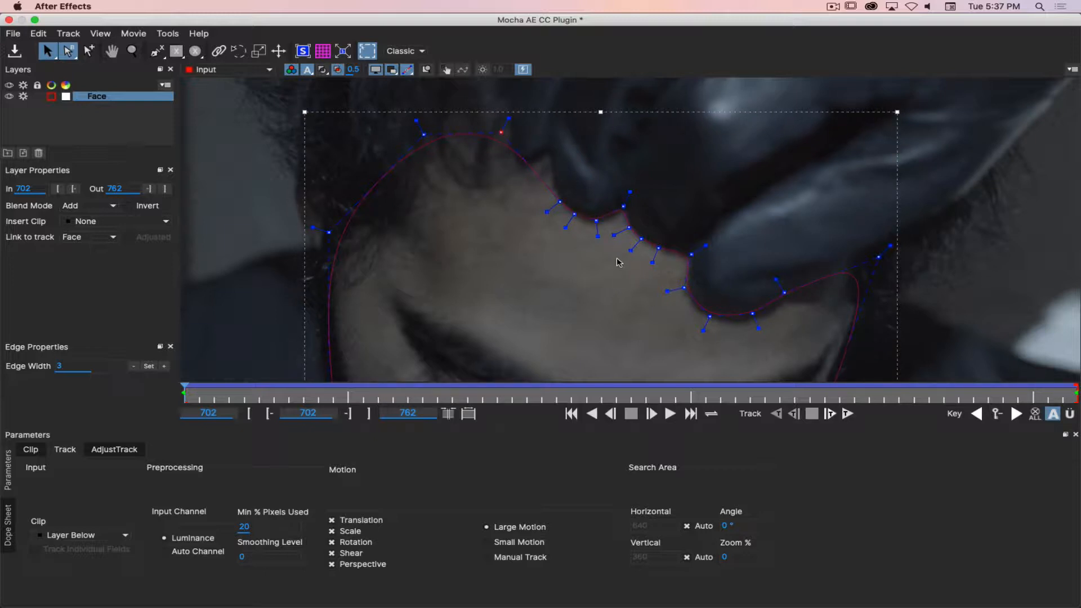
# At frame 732, pull the right-hand temple point inward and refit the Face spline's top edge to the glove.
pyautogui.press('z')
pyautogui.moveTo(611, 249); pyautogui.dragTo(611, 318)
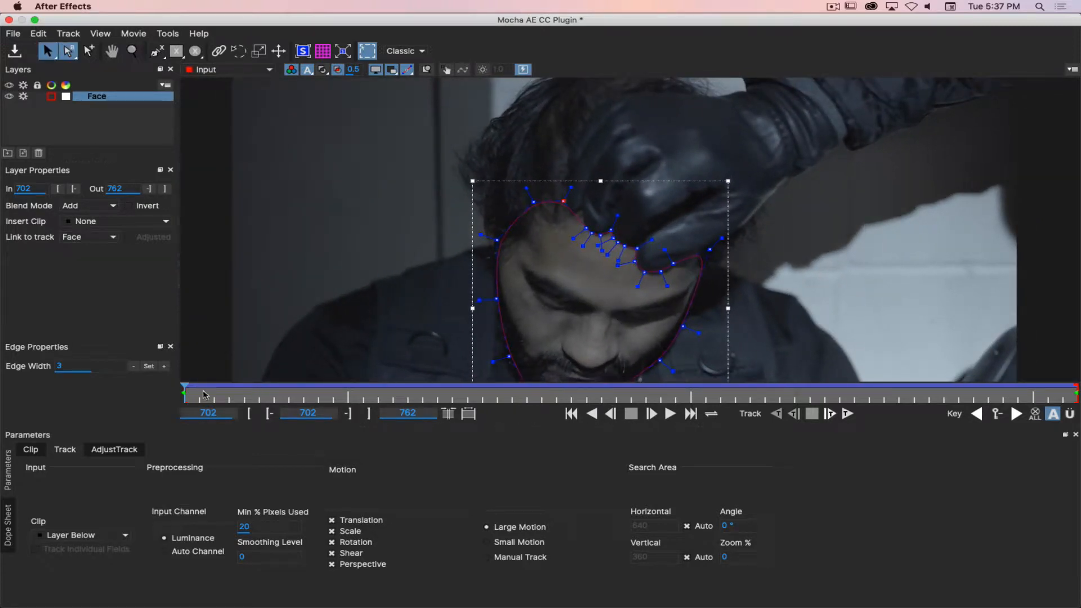
pyautogui.click(631, 396)
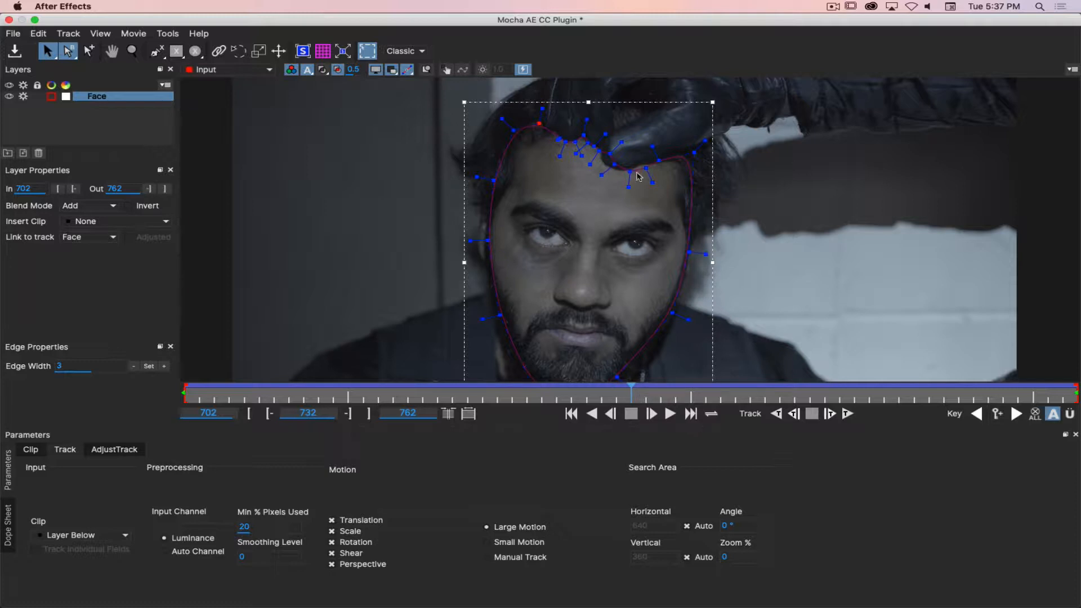
pyautogui.press('z')
pyautogui.moveTo(615, 190); pyautogui.dragTo(620, 253)
pyautogui.press('x')
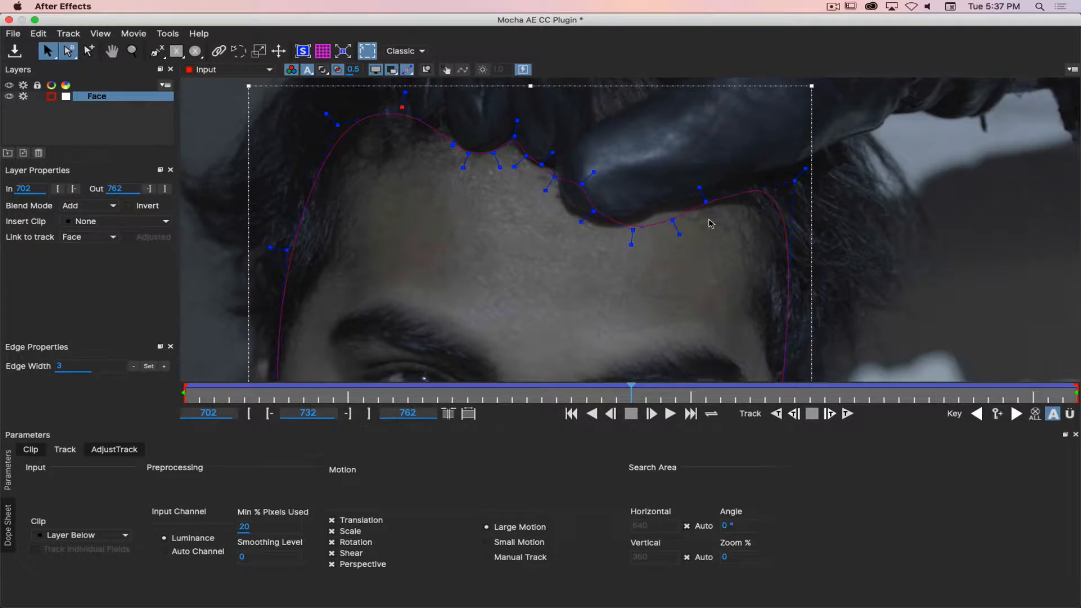
pyautogui.moveTo(793, 181); pyautogui.dragTo(785, 176)
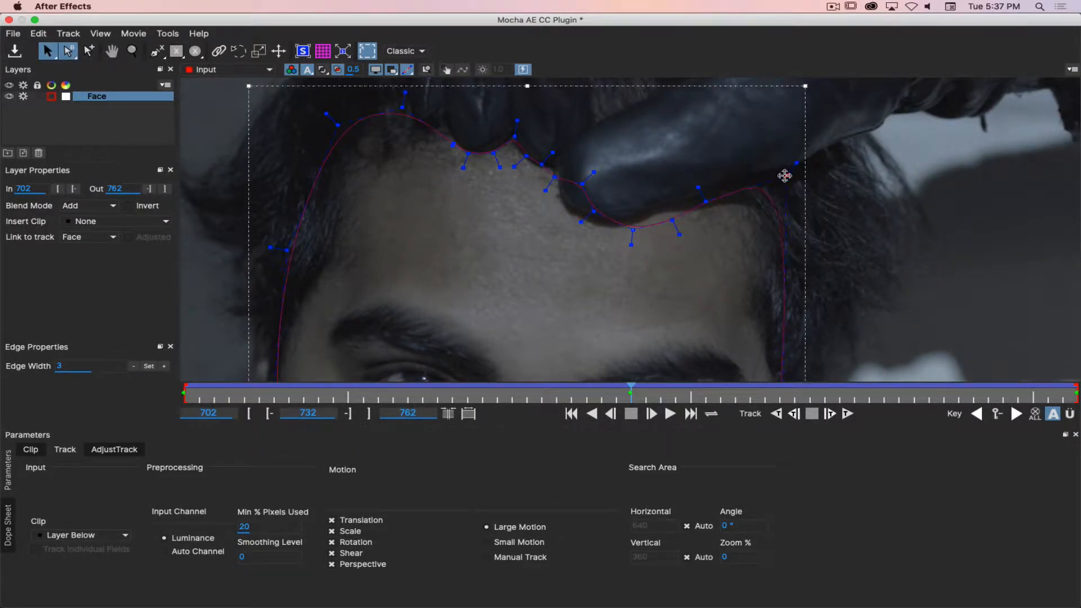
pyautogui.moveTo(674, 222); pyautogui.dragTo(622, 224)
pyautogui.click(586, 216)
pyautogui.moveTo(518, 139); pyautogui.dragTo(621, 225)
# At frame 747, nudge the Face spline's top-edge point against the underside of the glove.
pyautogui.press('z')
pyautogui.click(854, 396)
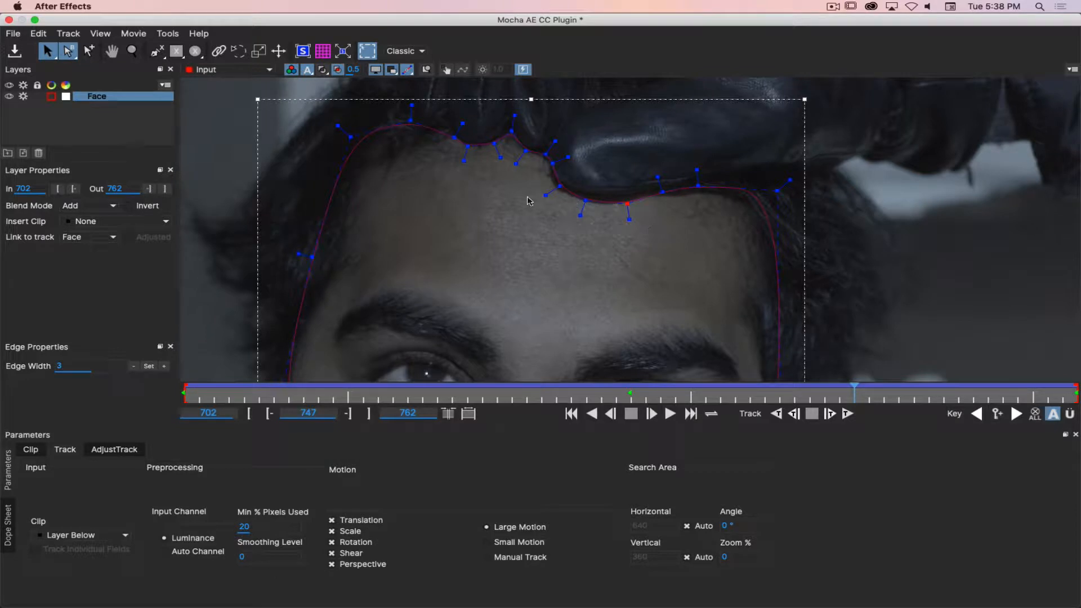
pyautogui.moveTo(627, 204)
pyautogui.mouseDown()
pyautogui.moveTo(586, 197)
pyautogui.moveTo(627, 199)
pyautogui.mouseUp()
# Adjust the spline points beside the eyes on both sides of the face at frame 747.
pyautogui.moveTo(424, 216); pyautogui.dragTo(501, 141)
pyautogui.moveTo(469, 313)
pyautogui.mouseDown()
pyautogui.moveTo(549, 108)
pyautogui.moveTo(586, 171)
pyautogui.mouseUp()
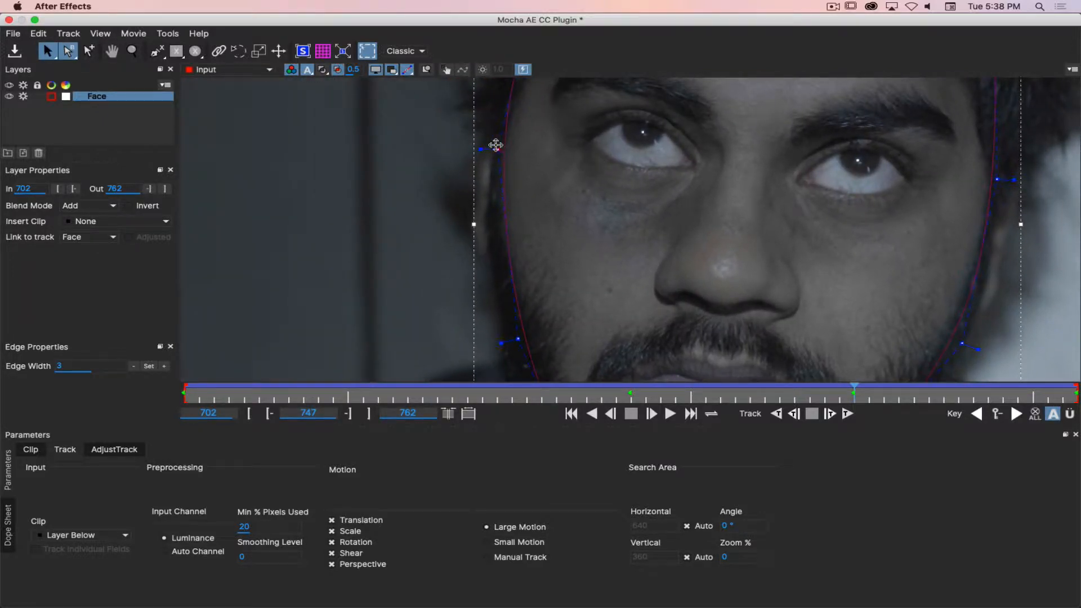
pyautogui.moveTo(491, 145); pyautogui.dragTo(488, 145)
pyautogui.press('x')
pyautogui.moveTo(888, 194); pyautogui.dragTo(640, 169)
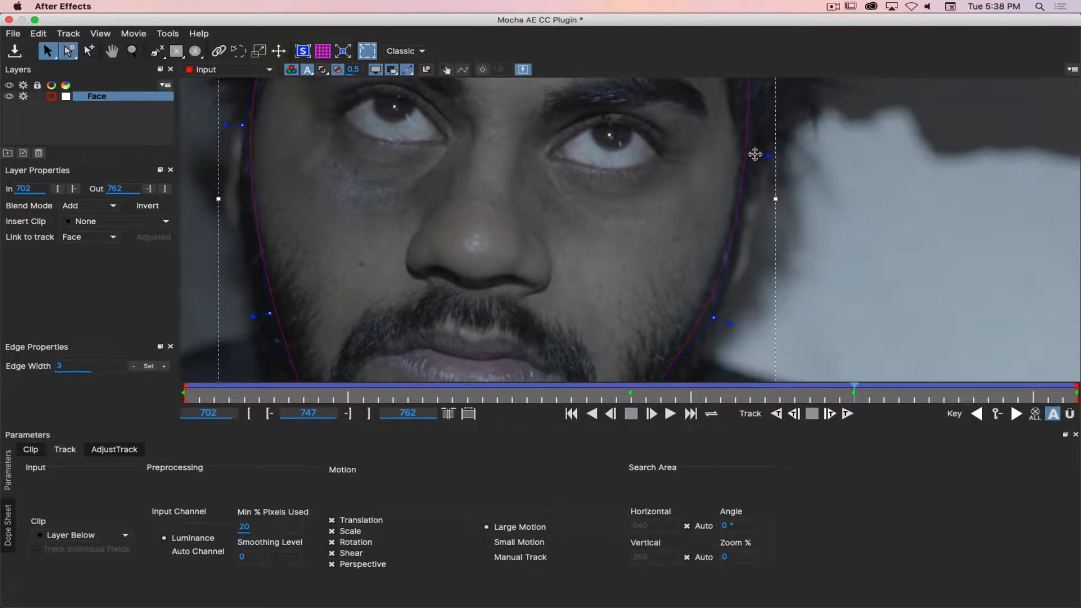
pyautogui.moveTo(755, 154); pyautogui.dragTo(754, 154)
# Check the whole outline at frame 747 and nudge the point beside the image's left eye slightly outward.
pyautogui.press('x')
pyautogui.moveTo(584, 158); pyautogui.dragTo(637, 360)
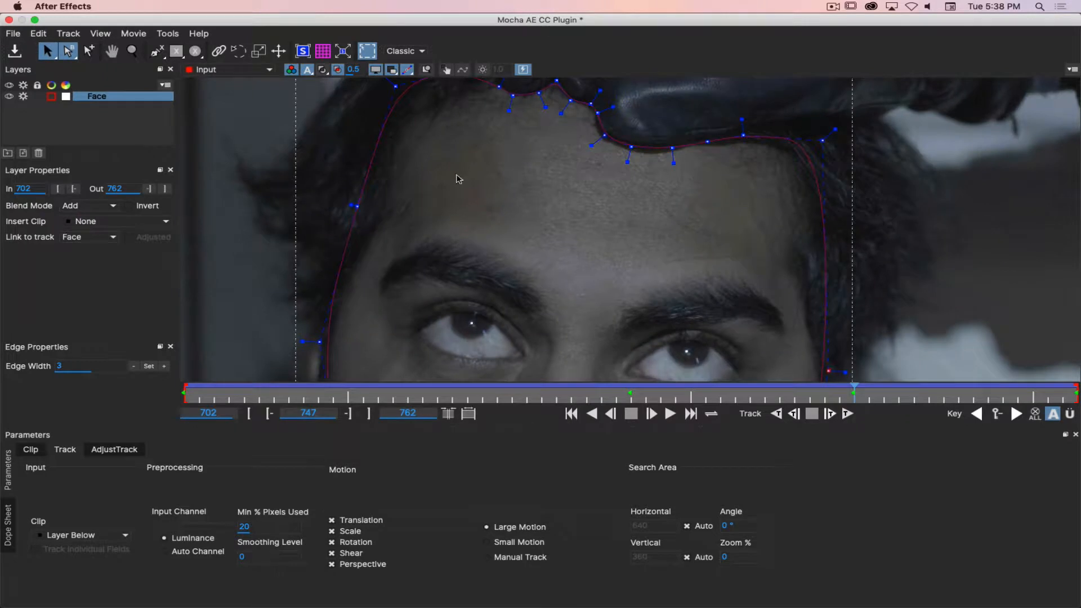
pyautogui.press('x')
pyautogui.moveTo(457, 175); pyautogui.dragTo(606, 254)
pyautogui.press('z')
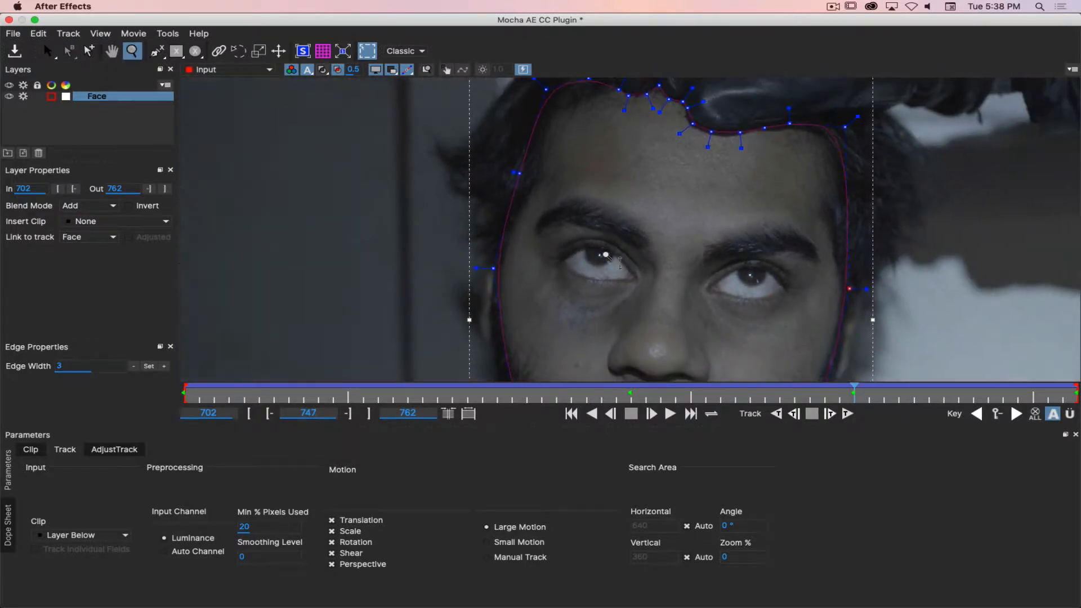
pyautogui.press('x')
pyautogui.moveTo(650, 344); pyautogui.dragTo(665, 230)
pyautogui.press('z')
pyautogui.press('x')
pyautogui.moveTo(696, 107); pyautogui.dragTo(661, 243)
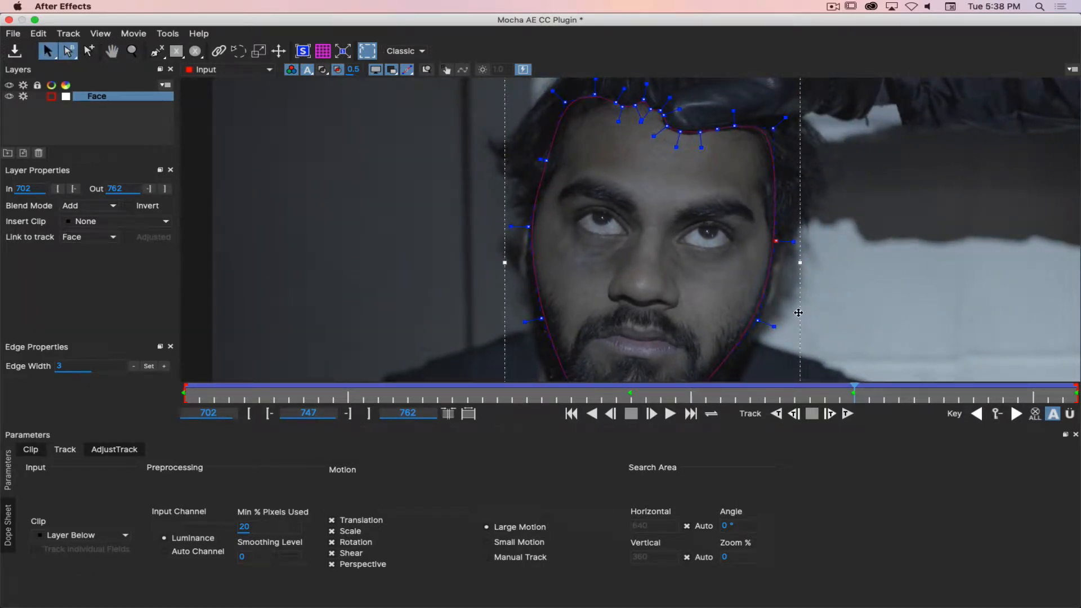
pyautogui.moveTo(528, 226); pyautogui.dragTo(526, 227)
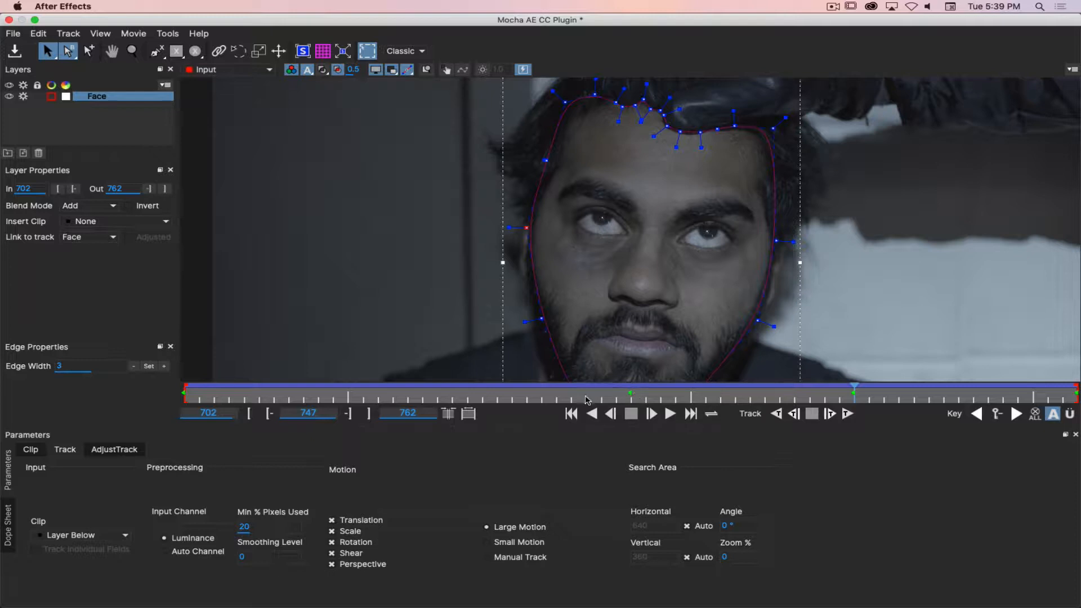
# At frame 717, refit the Face spline's top-edge point between the gloved fingers.
pyautogui.click(407, 394)
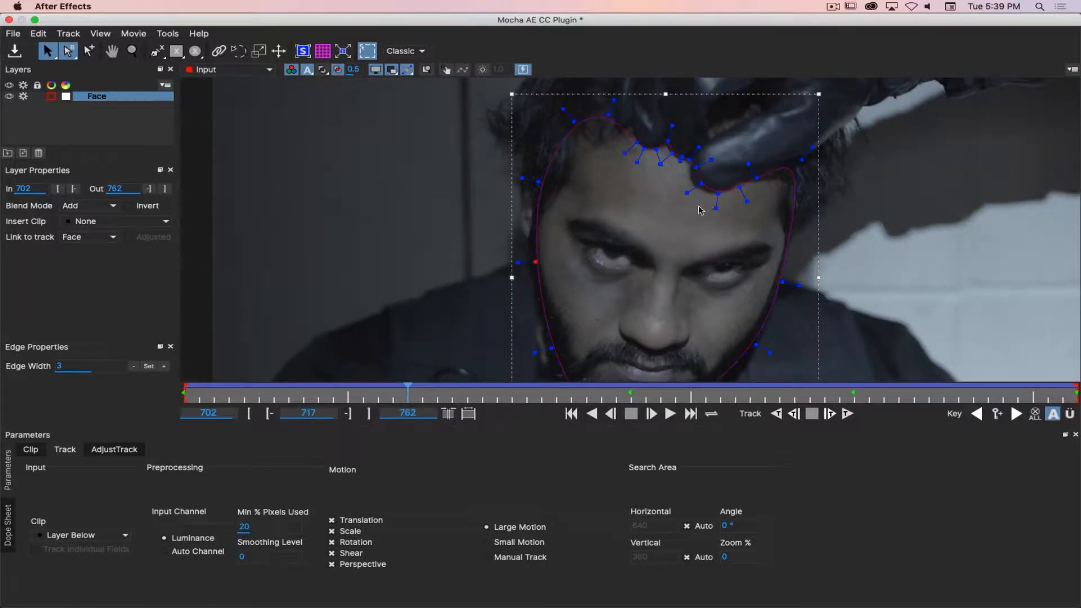
pyautogui.press('z')
pyautogui.moveTo(698, 213); pyautogui.dragTo(707, 143)
pyautogui.press('x')
pyautogui.moveTo(785, 200); pyautogui.dragTo(702, 251)
pyautogui.moveTo(712, 201); pyautogui.dragTo(591, 168)
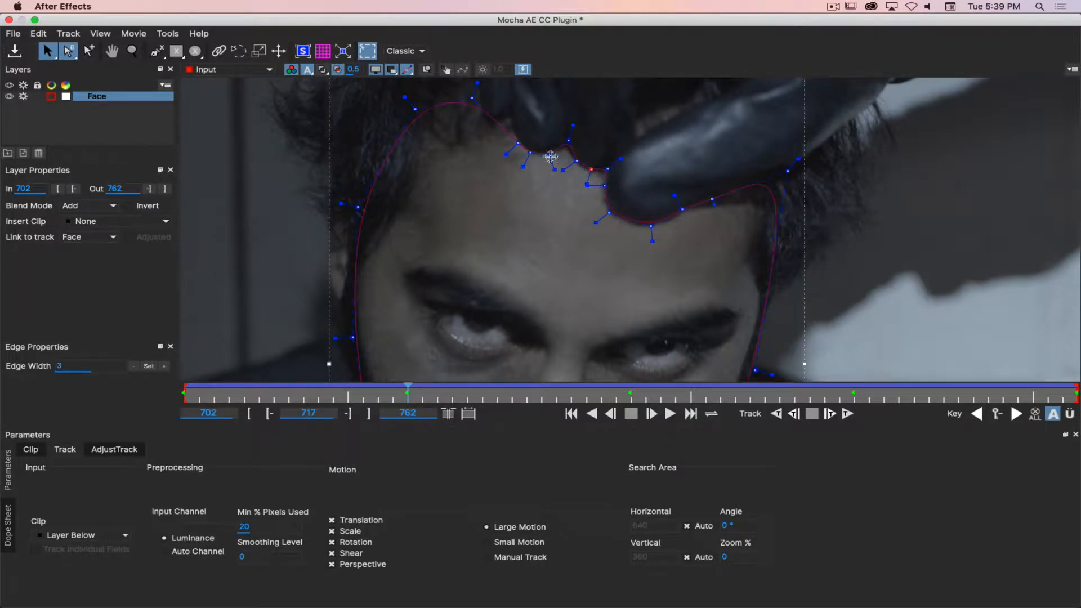
# At frame 717, adjust the Face spline's hairline and temple points on the image's left side.
pyautogui.moveTo(472, 99); pyautogui.dragTo(468, 102)
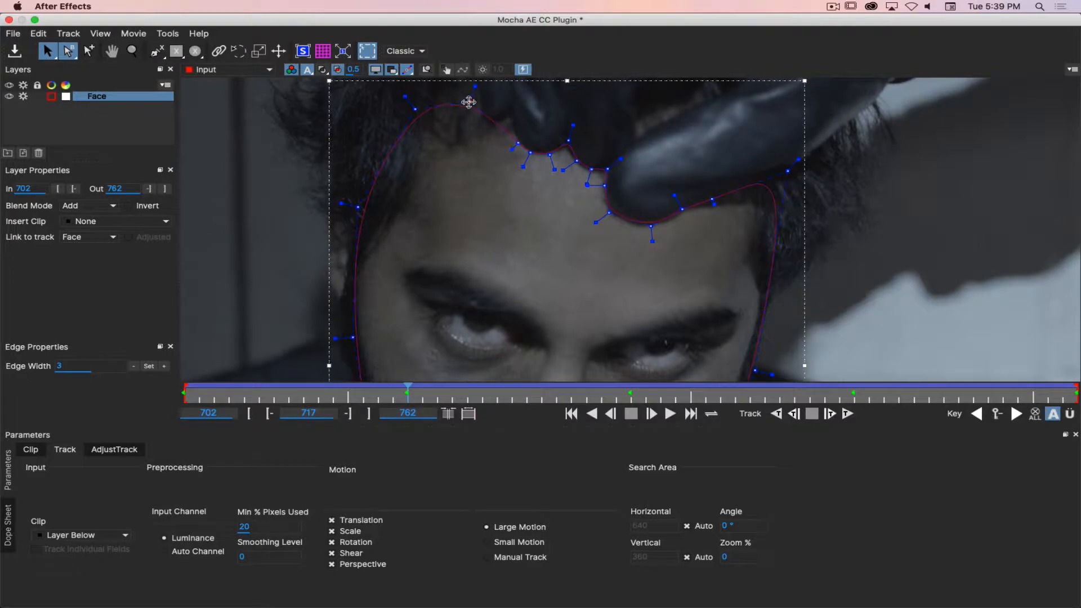
pyautogui.press('x')
pyautogui.moveTo(561, 139); pyautogui.dragTo(608, 216)
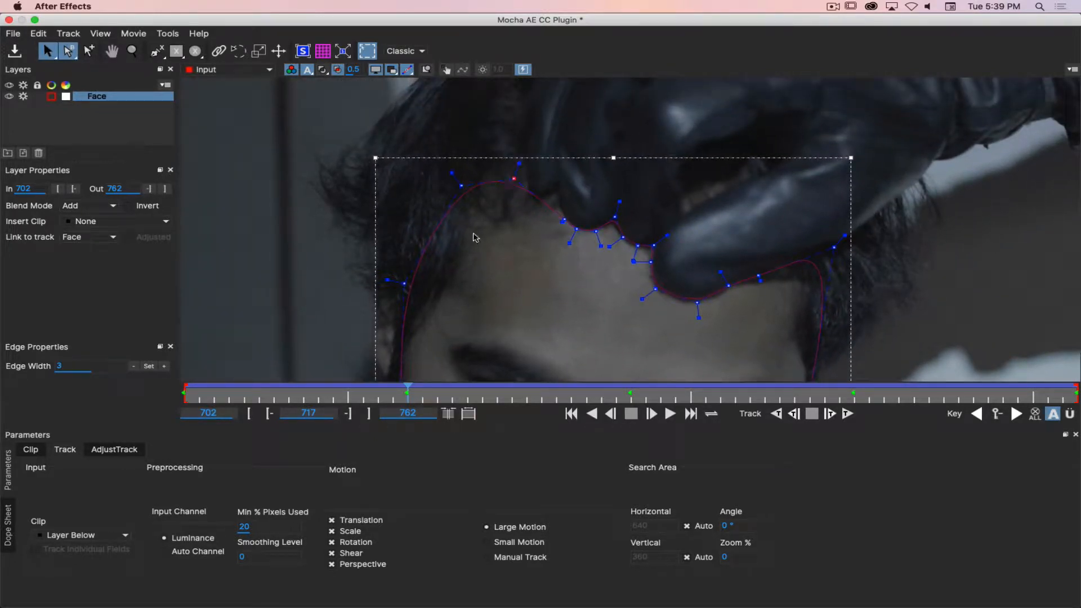
pyautogui.moveTo(459, 185); pyautogui.dragTo(465, 184)
pyautogui.moveTo(406, 284); pyautogui.dragTo(405, 286)
pyautogui.press('x')
pyautogui.moveTo(551, 324); pyautogui.dragTo(618, 157)
pyautogui.press('z')
pyautogui.moveTo(699, 171); pyautogui.dragTo(685, 258)
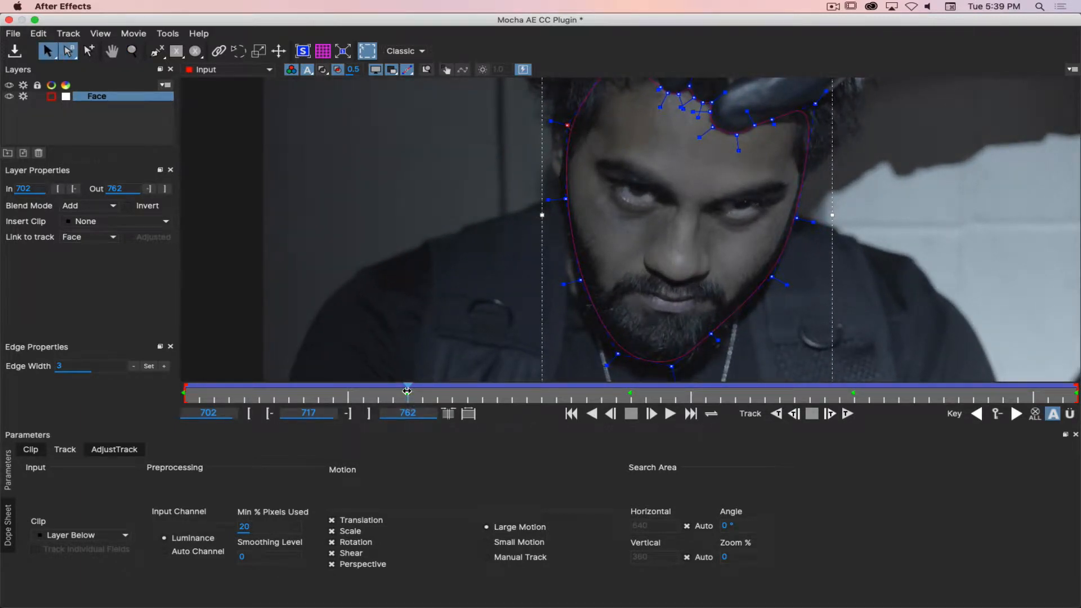
# Scrub between frames 705 and 762 to check how closely the Face spline follows the face.
pyautogui.moveTo(408, 389); pyautogui.dragTo(1077, 389)
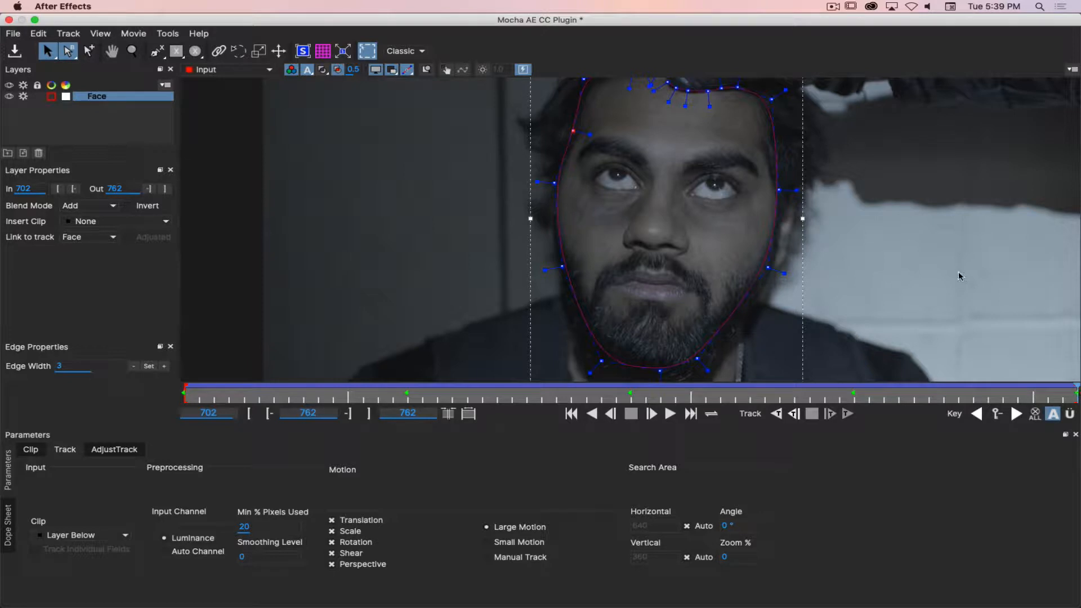
pyautogui.press('x')
pyautogui.moveTo(696, 169); pyautogui.dragTo(711, 236)
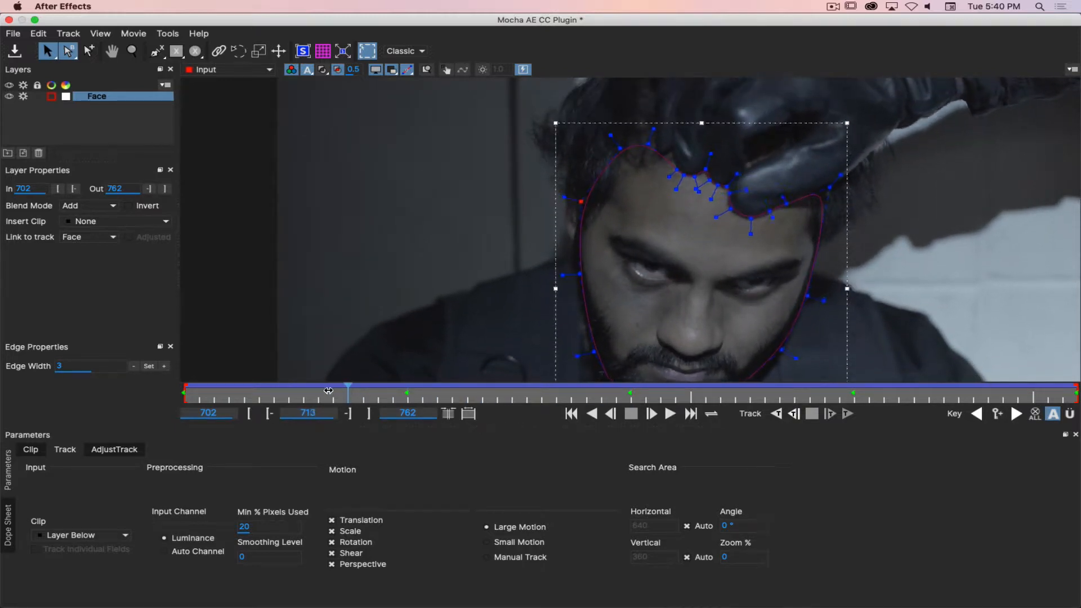
pyautogui.moveTo(329, 390); pyautogui.dragTo(364, 387)
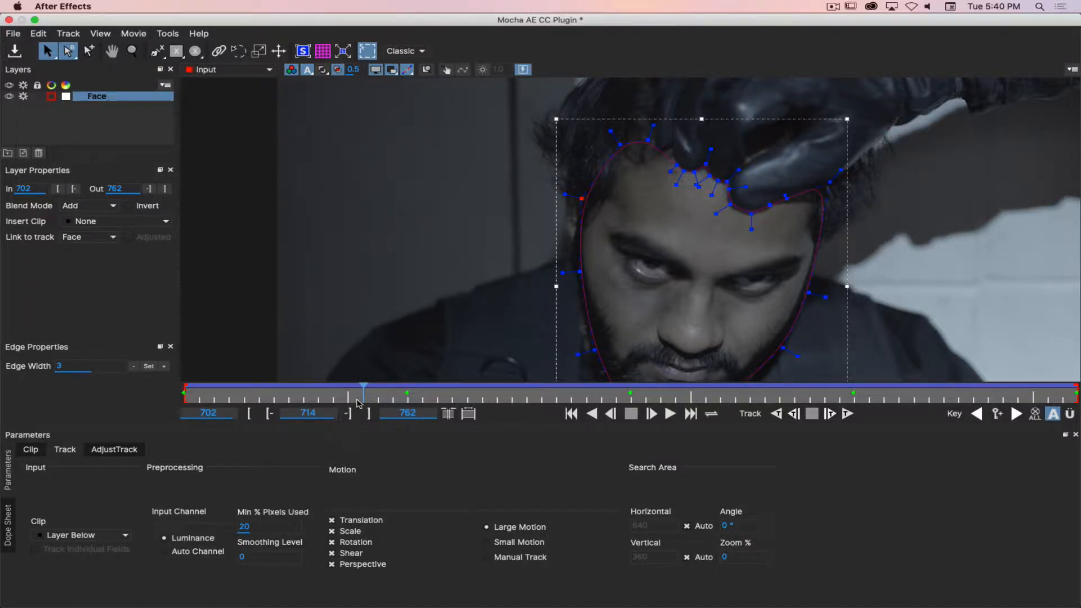
pyautogui.moveTo(364, 393); pyautogui.dragTo(230, 393)
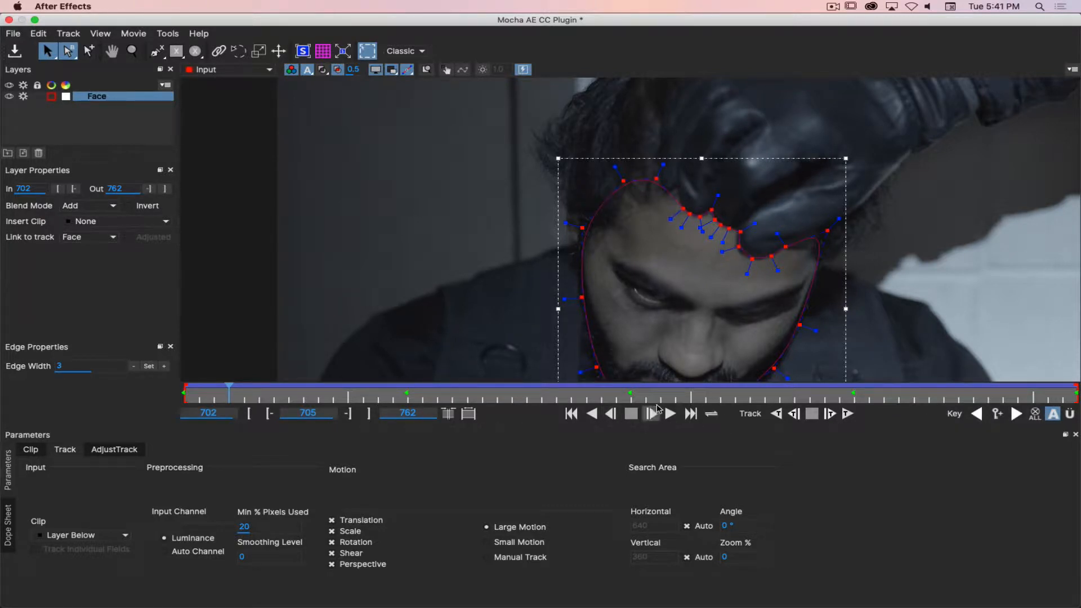
pyautogui.click(630, 393)
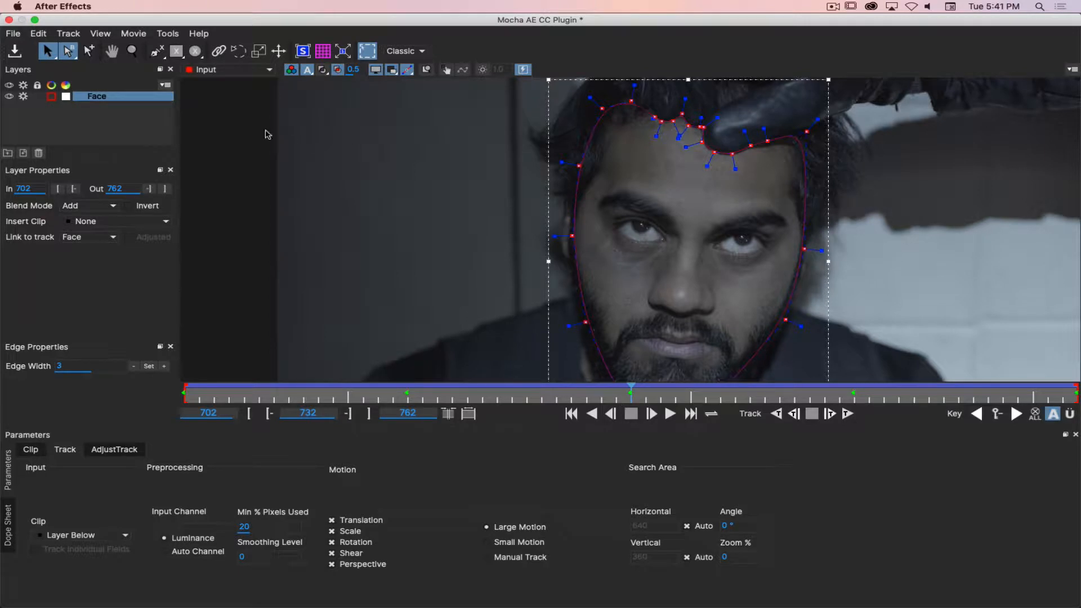
pyautogui.click(37, 34)
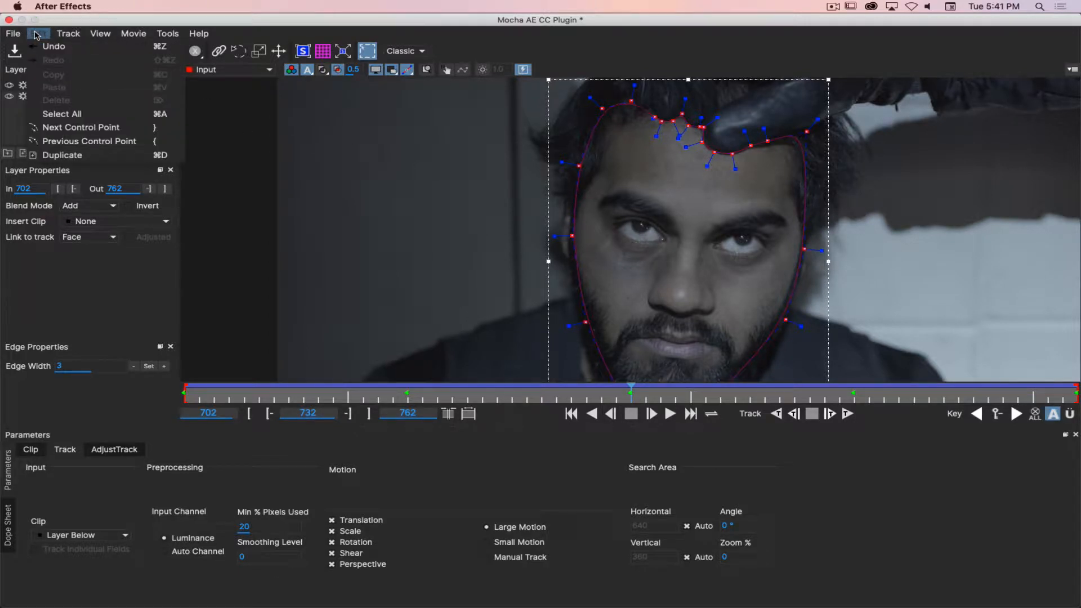
pyautogui.click(52, 114)
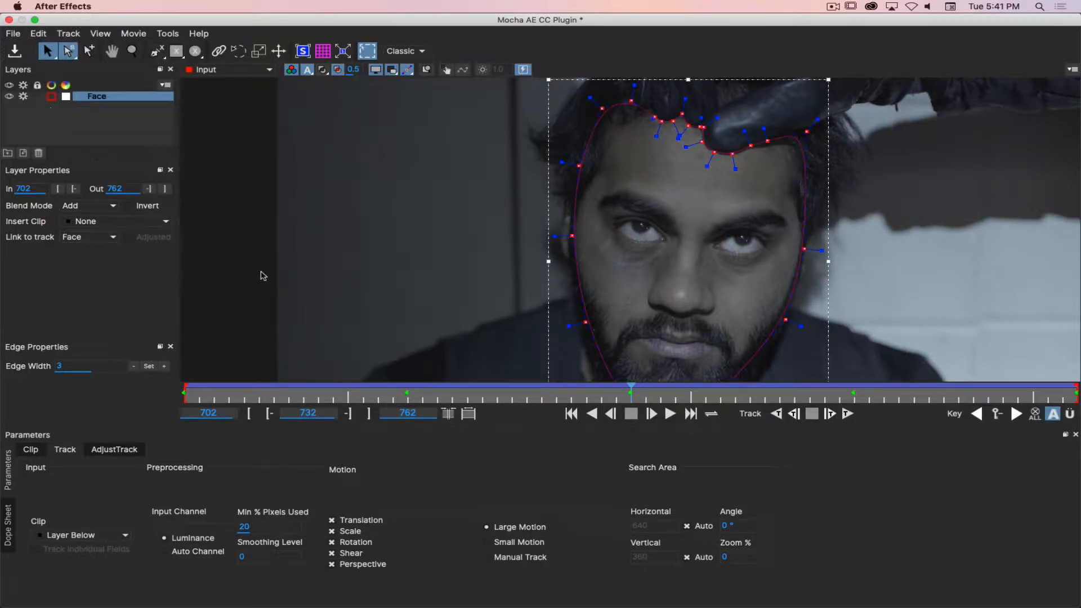
pyautogui.click(65, 450)
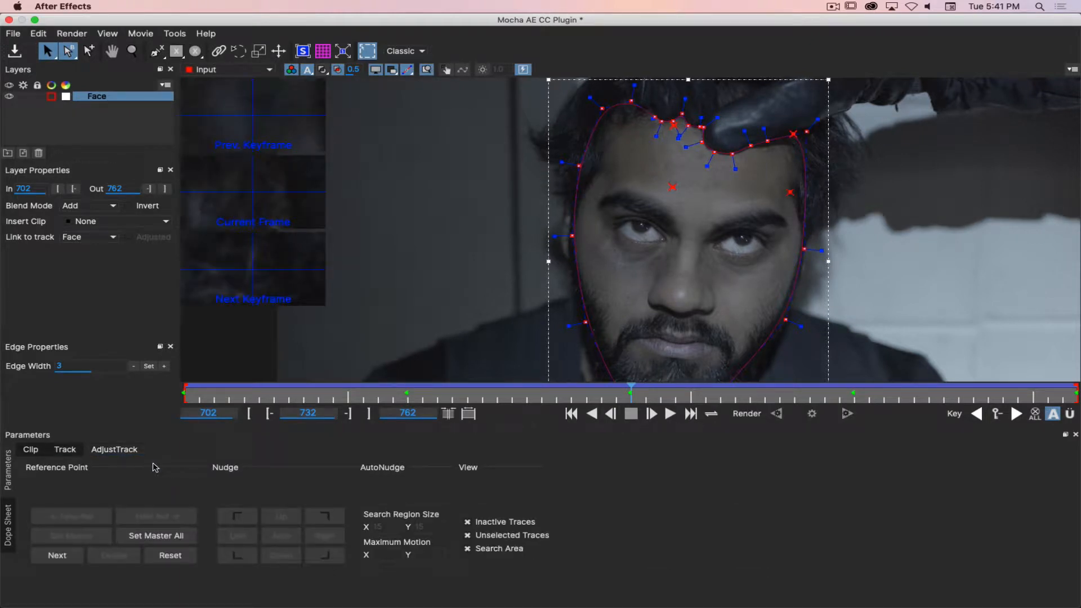
pyautogui.click(31, 450)
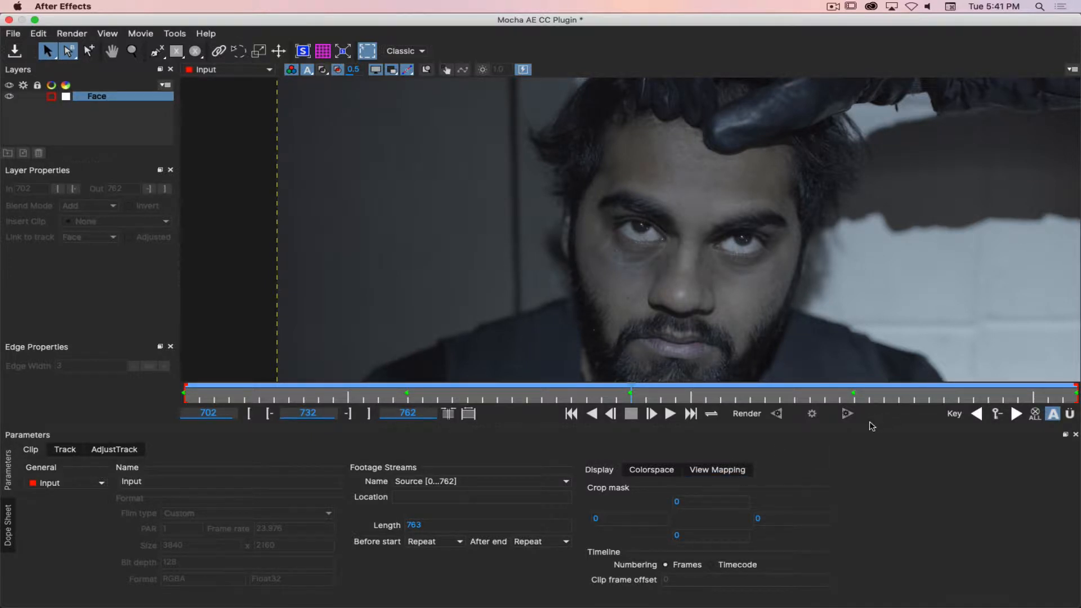
pyautogui.click(107, 454)
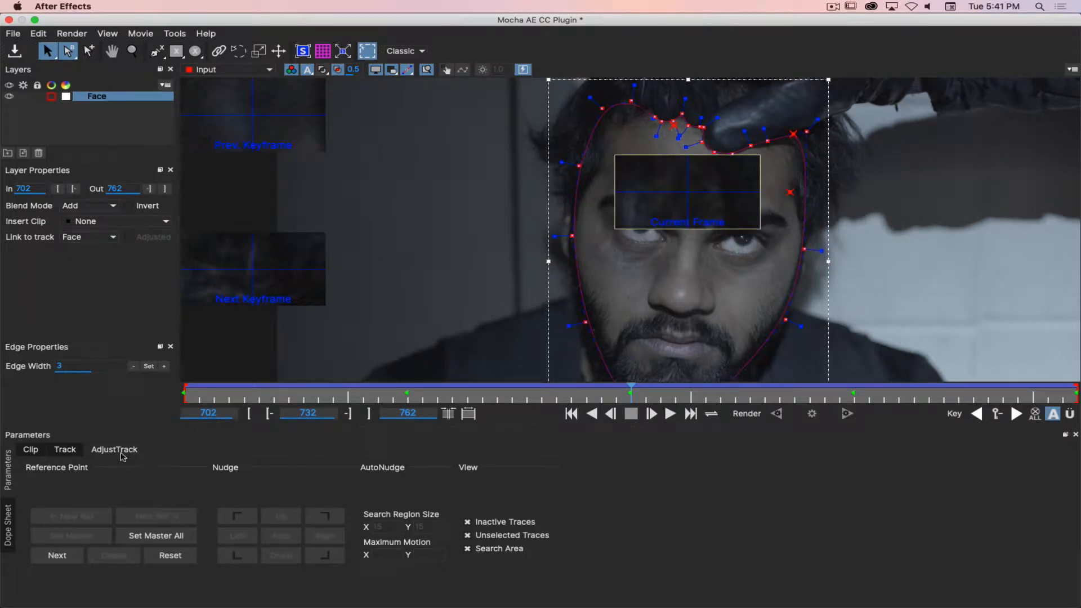
pyautogui.click(66, 454)
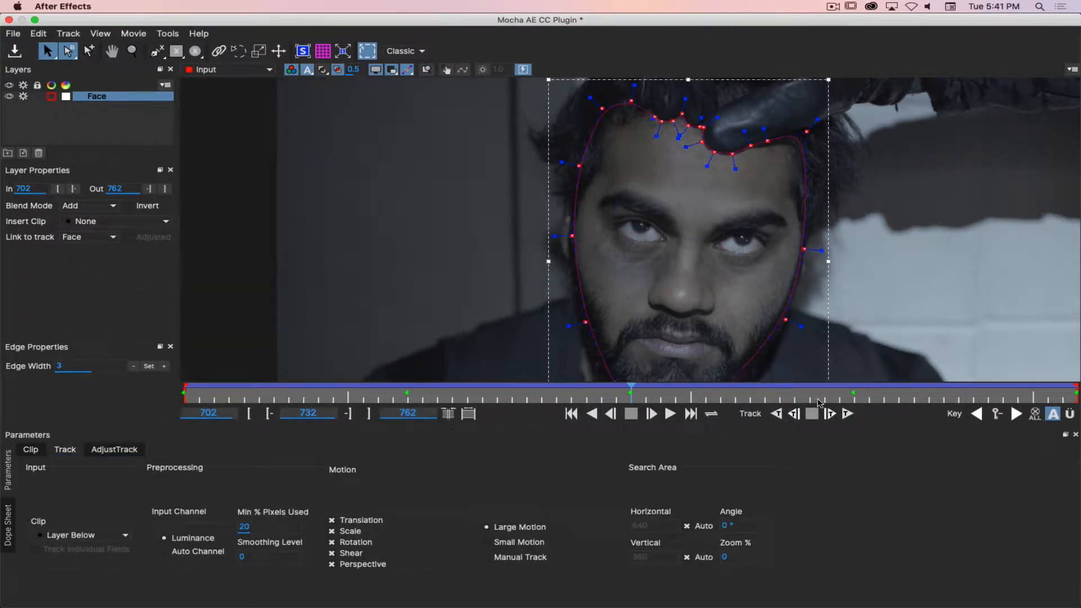
pyautogui.moveTo(631, 394); pyautogui.dragTo(556, 393)
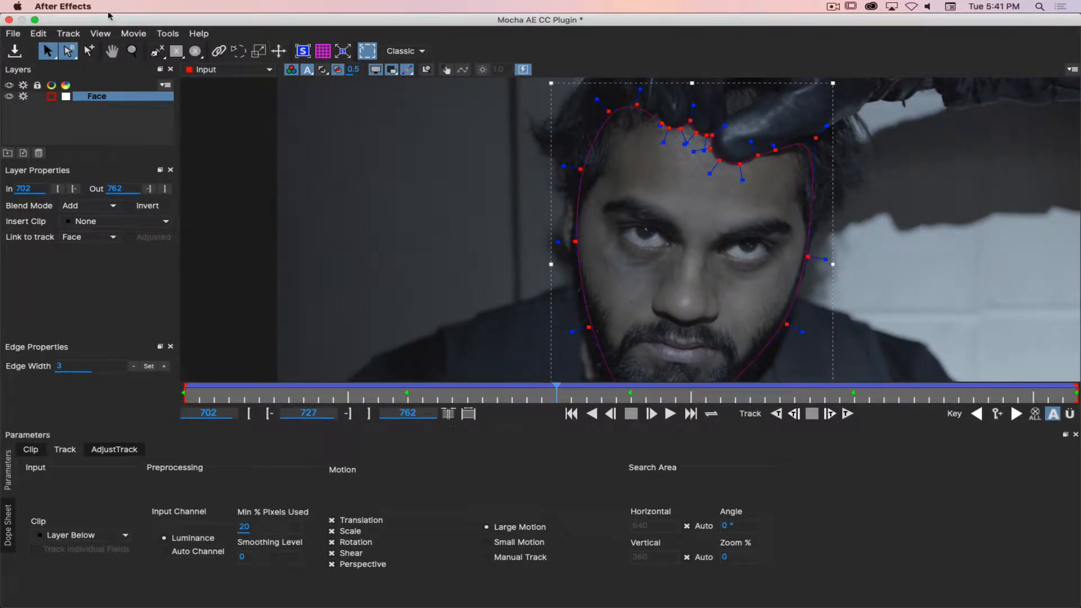
# Save the Mocha project and close the plugin to return to the After Effects composition.
pyautogui.click(13, 33)
pyautogui.click(31, 63)
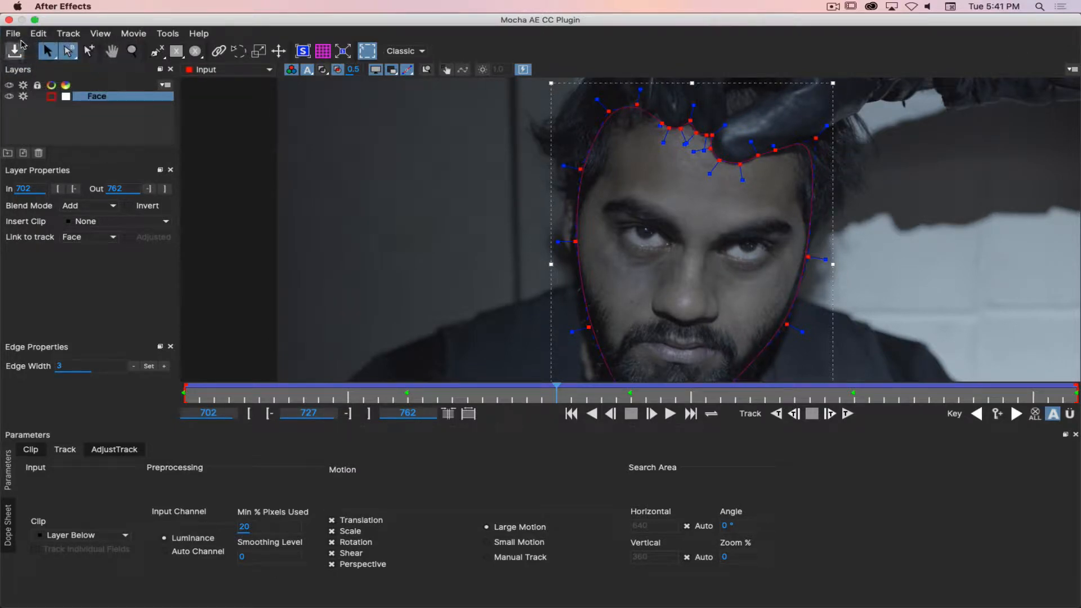
pyautogui.click(9, 19)
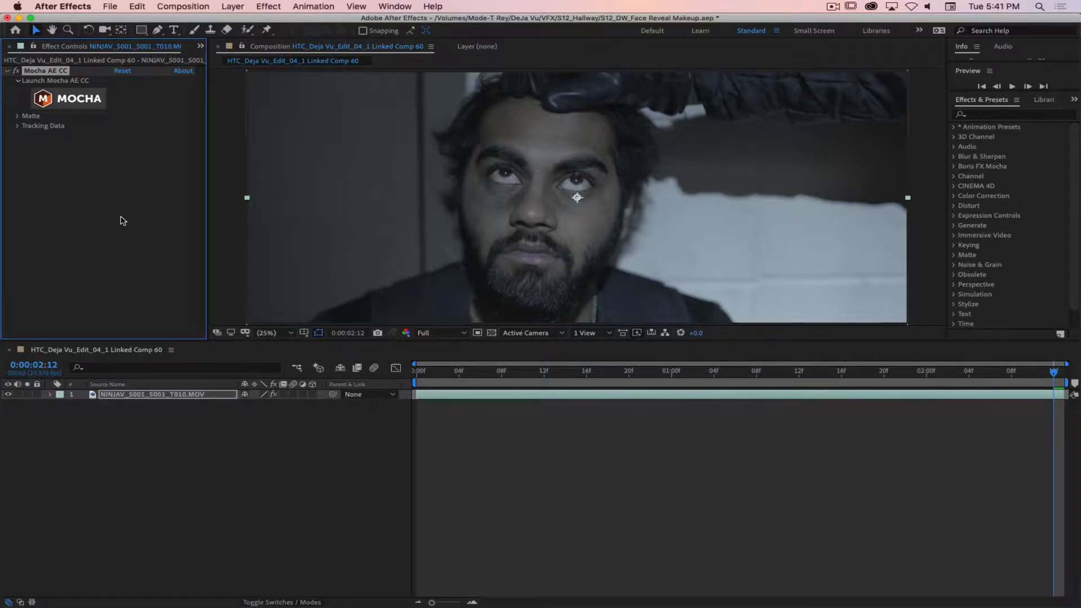
# Duplicate the NINJAV_S001_S001_T010.MOV layer and rename the lower copy Original.
pyautogui.click(151, 395)
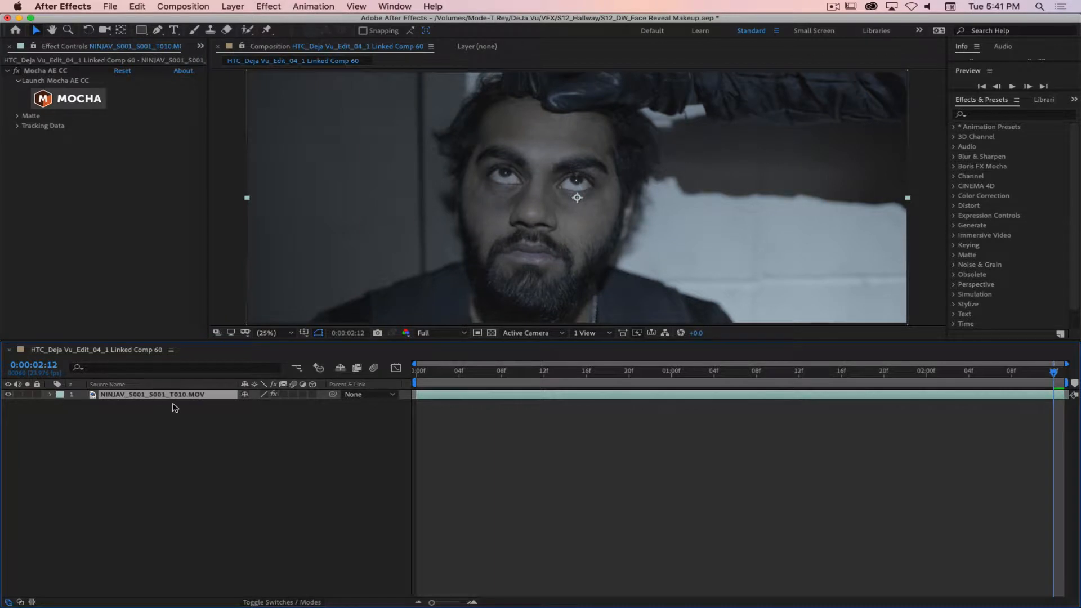
pyautogui.press('super+d')
pyautogui.click(150, 404)
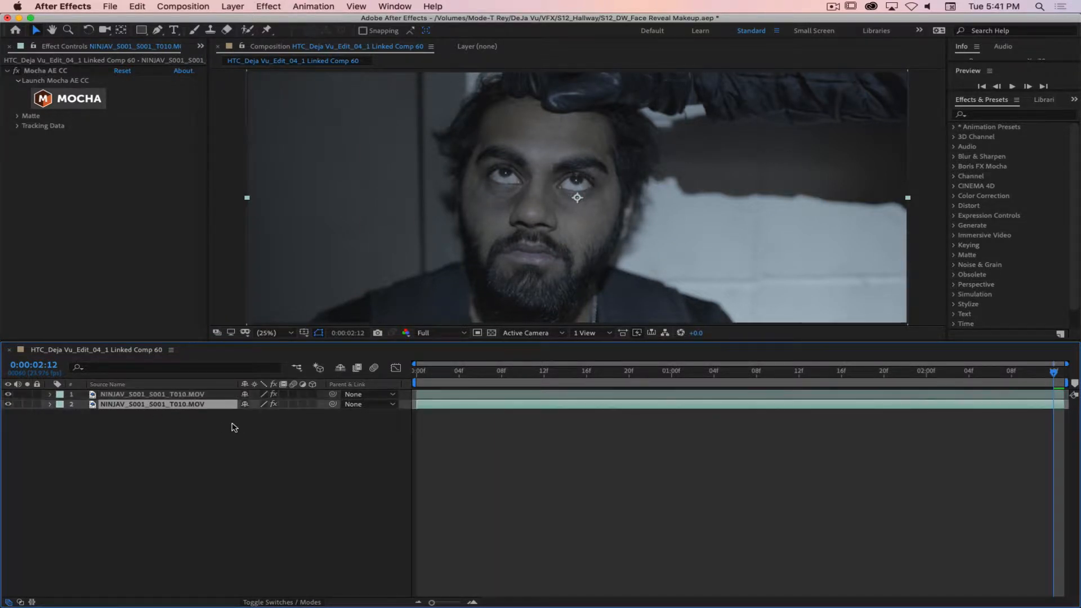
pyautogui.press('Return')
pyautogui.write('Orig')
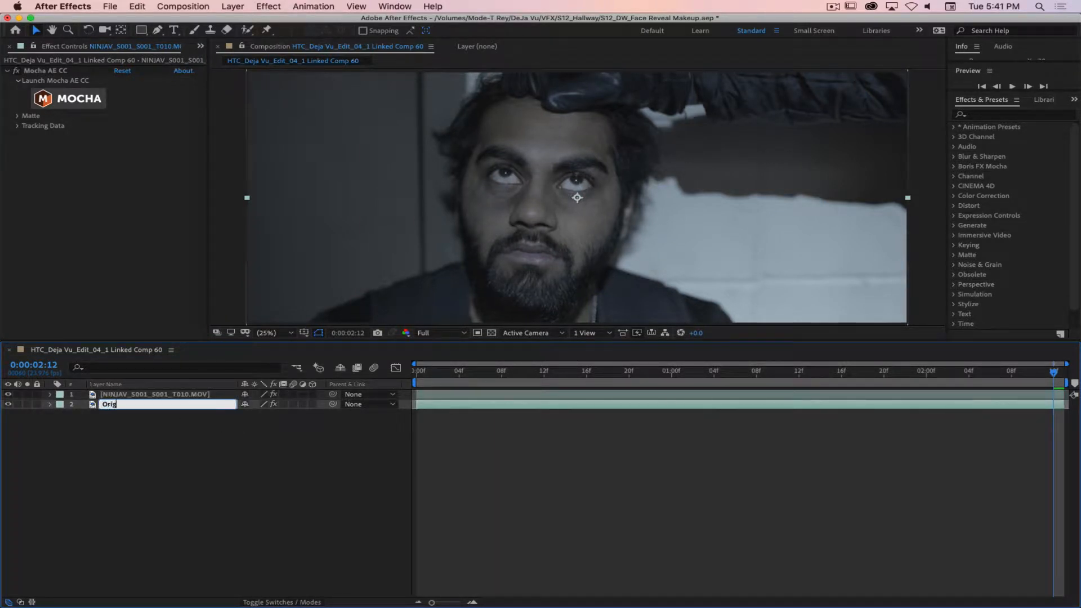
pyautogui.write('inal')
pyautogui.press('Return')
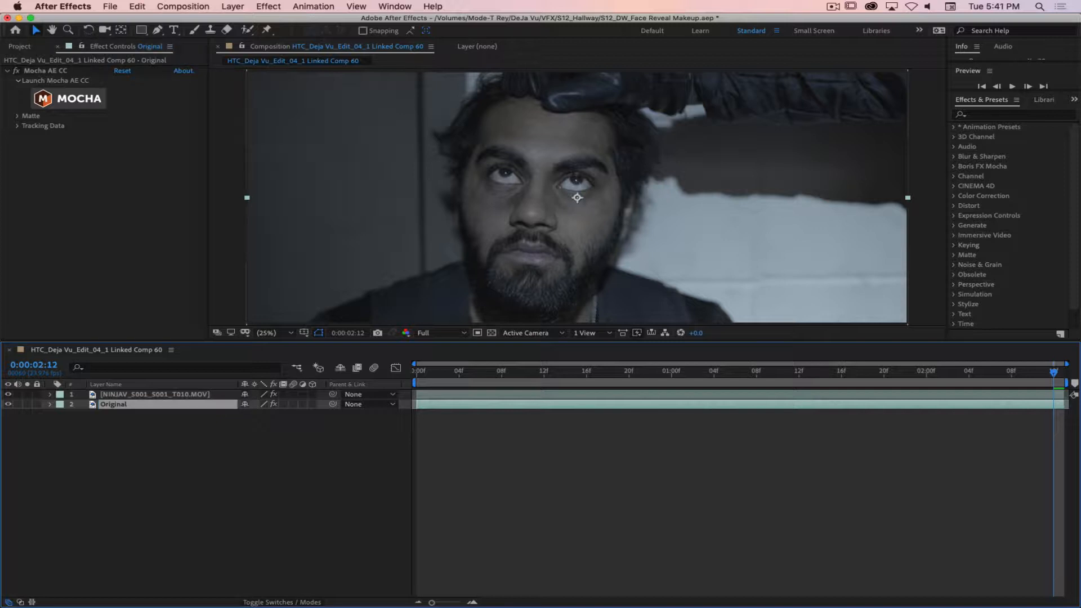
# Rename the upper footage layer Face.
pyautogui.click(128, 396)
pyautogui.press('Return')
pyautogui.write('Face')
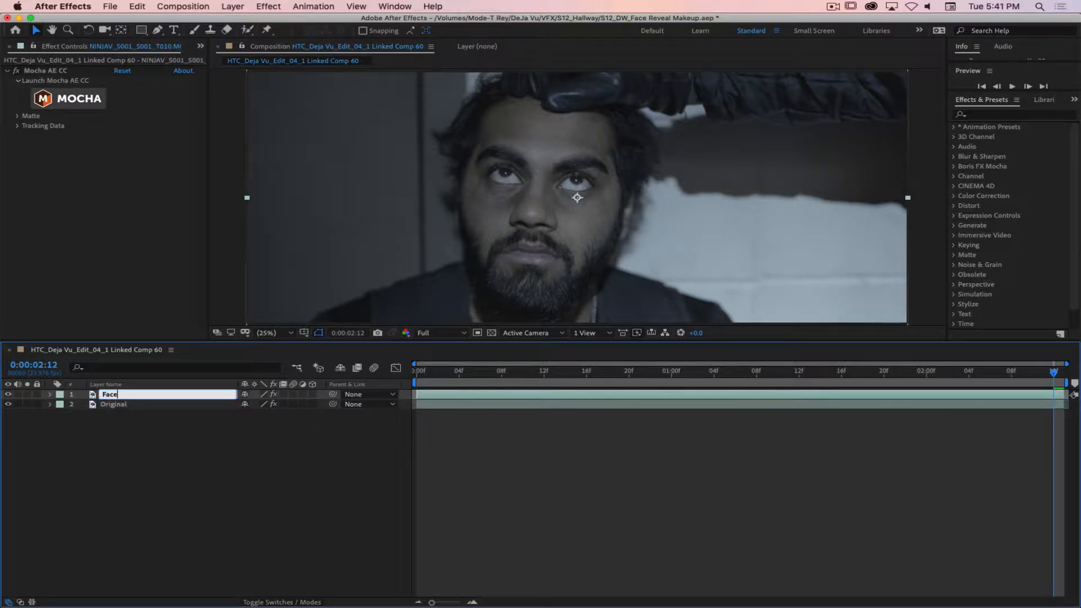
pyautogui.press('Return')
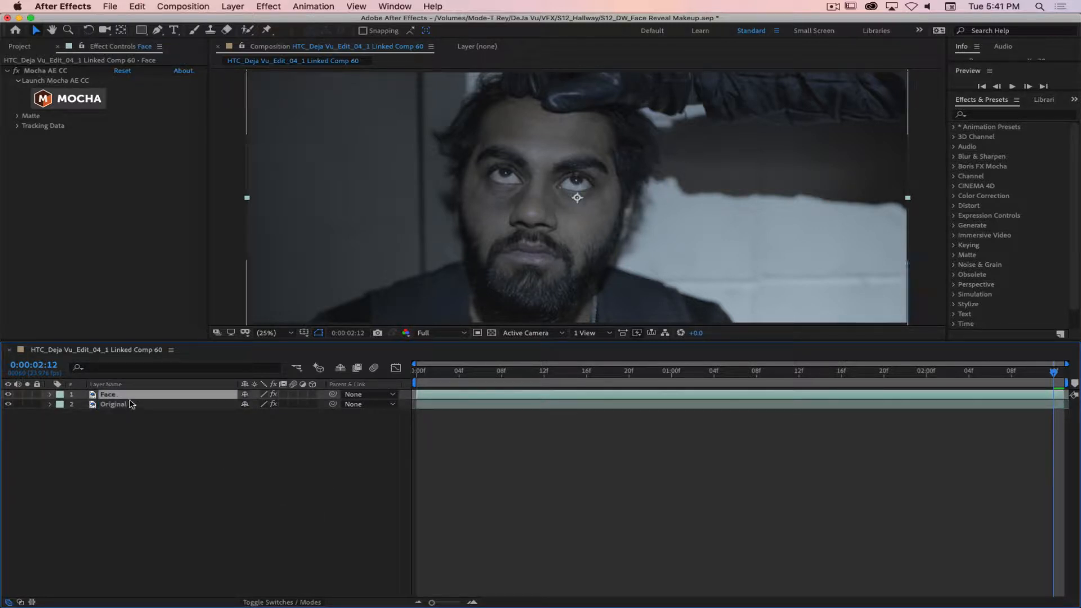
# Expand the Mocha matte settings on the Face layer and enable Apply Matte.
pyautogui.click(17, 117)
pyautogui.click(17, 117)
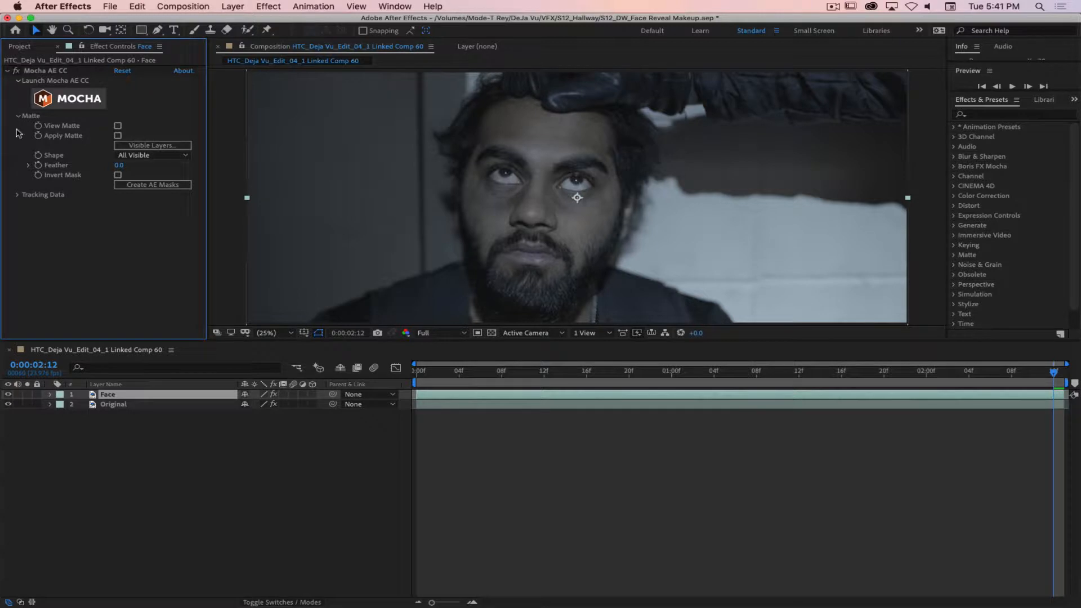
pyautogui.click(118, 136)
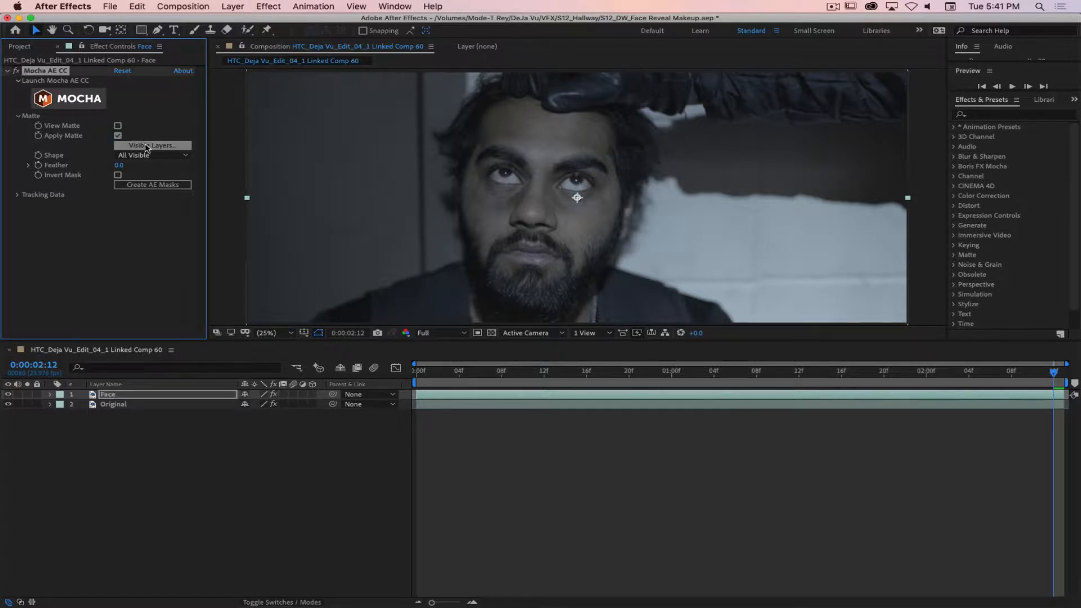
# Review the matte's visible layers, toggle the Face shape's visibility off and on, and close the list.
pyautogui.click(154, 154)
pyautogui.click(152, 146)
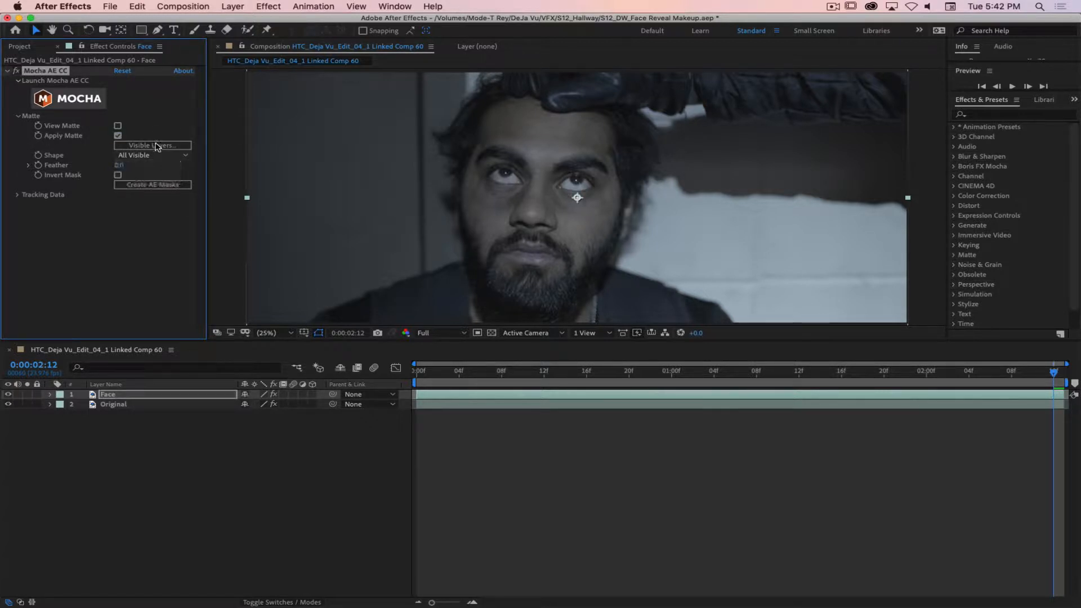
pyautogui.click(152, 145)
pyautogui.click(476, 265)
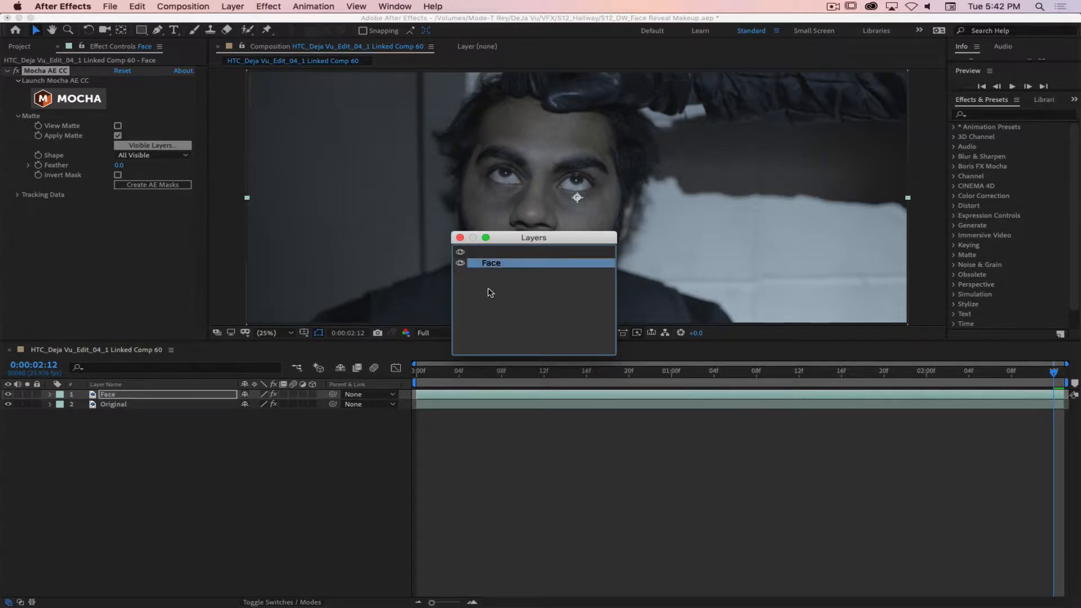
pyautogui.click(463, 263)
pyautogui.click(461, 263)
pyautogui.click(460, 237)
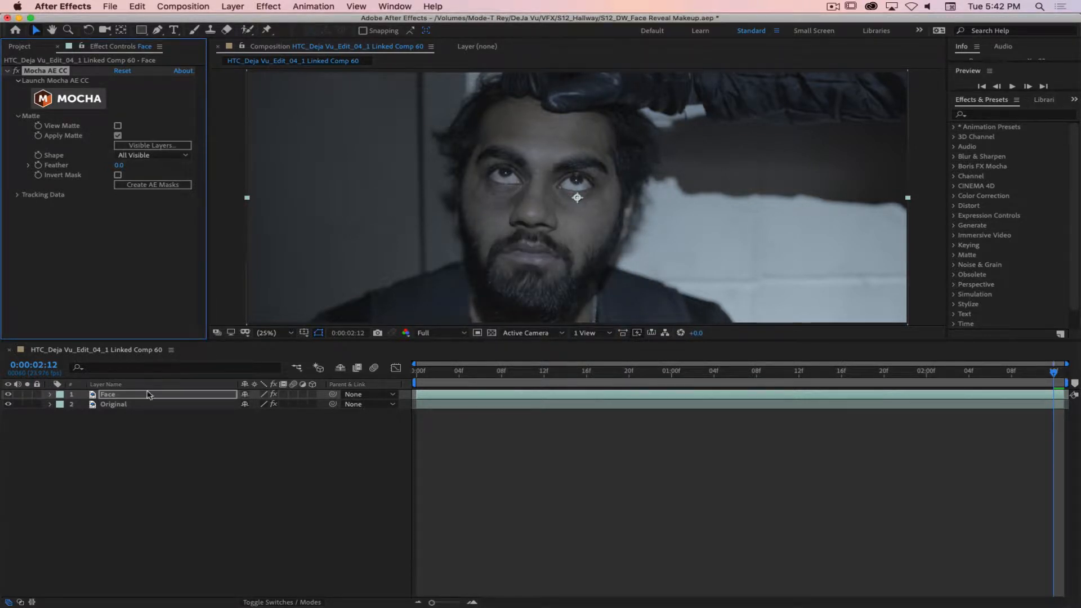
# Solo the Face layer and feather its Mocha matte, trying 20 and settling on 30.
pyautogui.click(27, 394)
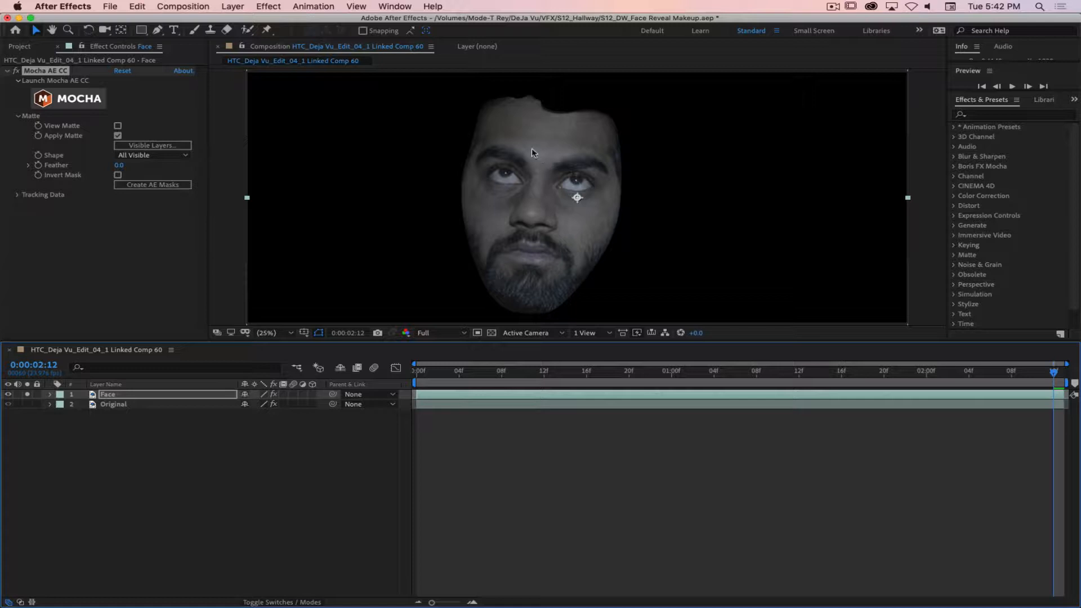
pyautogui.click(120, 167)
pyautogui.click(120, 167)
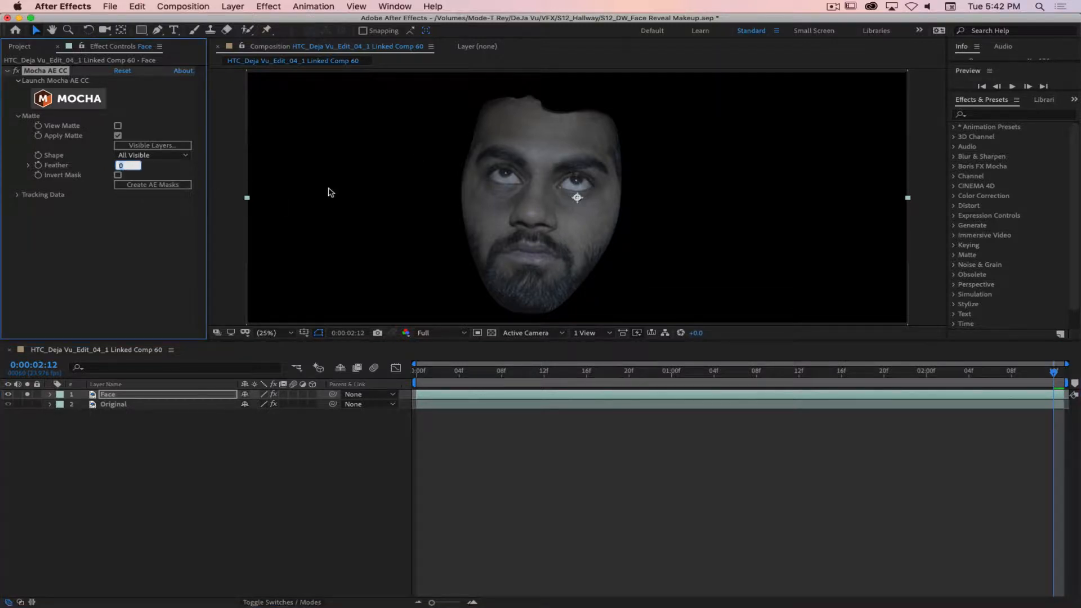
pyautogui.write('20')
pyautogui.press('Return')
pyautogui.click(120, 165)
pyautogui.write('30')
pyautogui.press('Return')
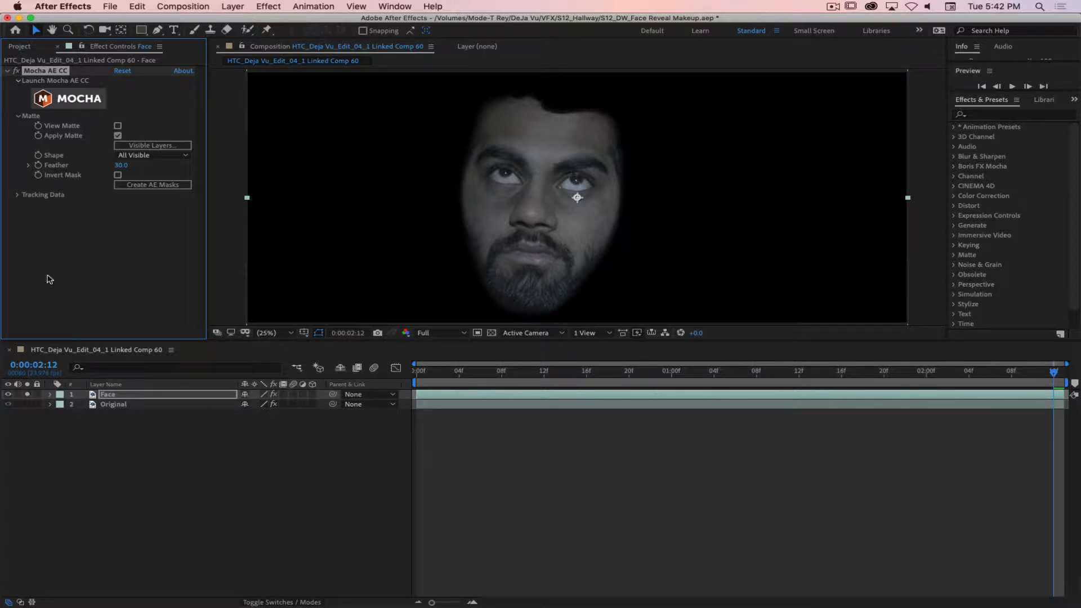
# Reopen the Mocha matte's visible layers list, select the Face shape, and close the list.
pyautogui.click(142, 146)
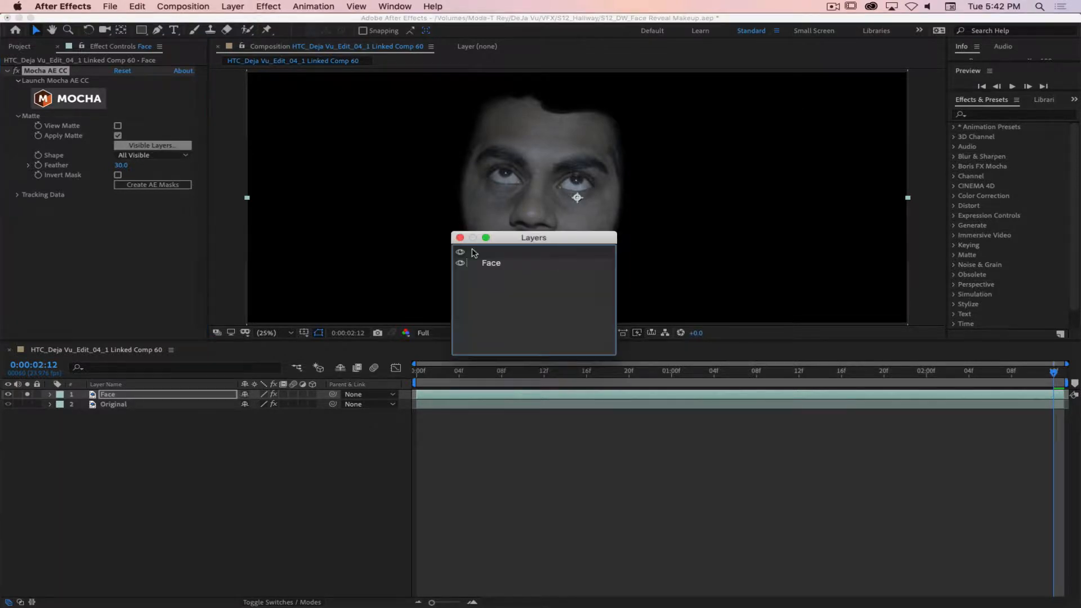
pyautogui.click(475, 265)
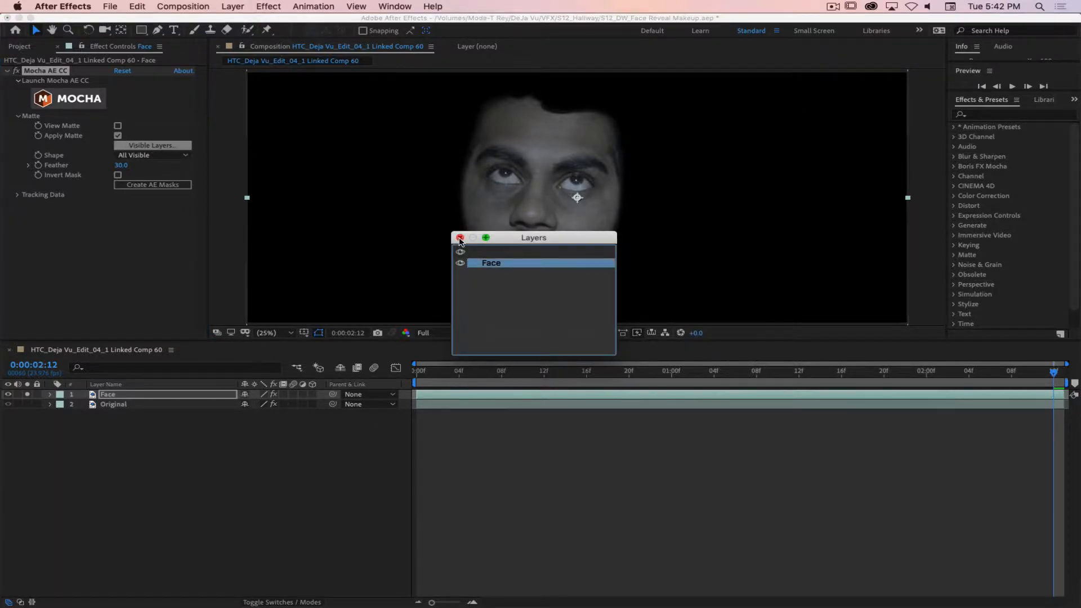
pyautogui.click(460, 238)
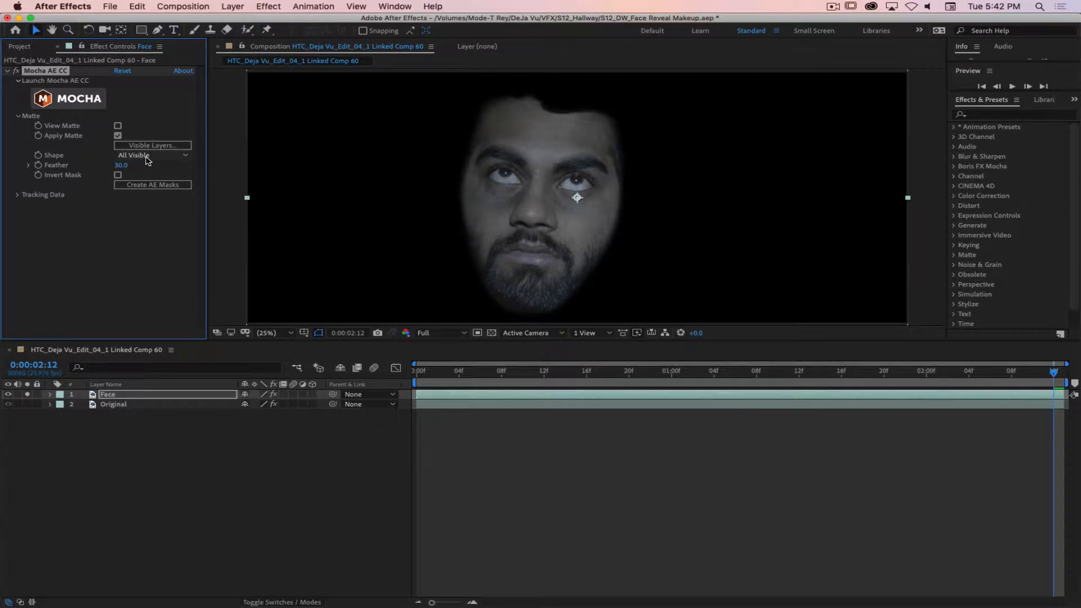
pyautogui.click(157, 158)
pyautogui.click(159, 160)
pyautogui.click(157, 158)
pyautogui.click(158, 159)
pyautogui.click(159, 163)
pyautogui.click(162, 188)
pyautogui.press('super+Tab')
pyautogui.click(833, 6)
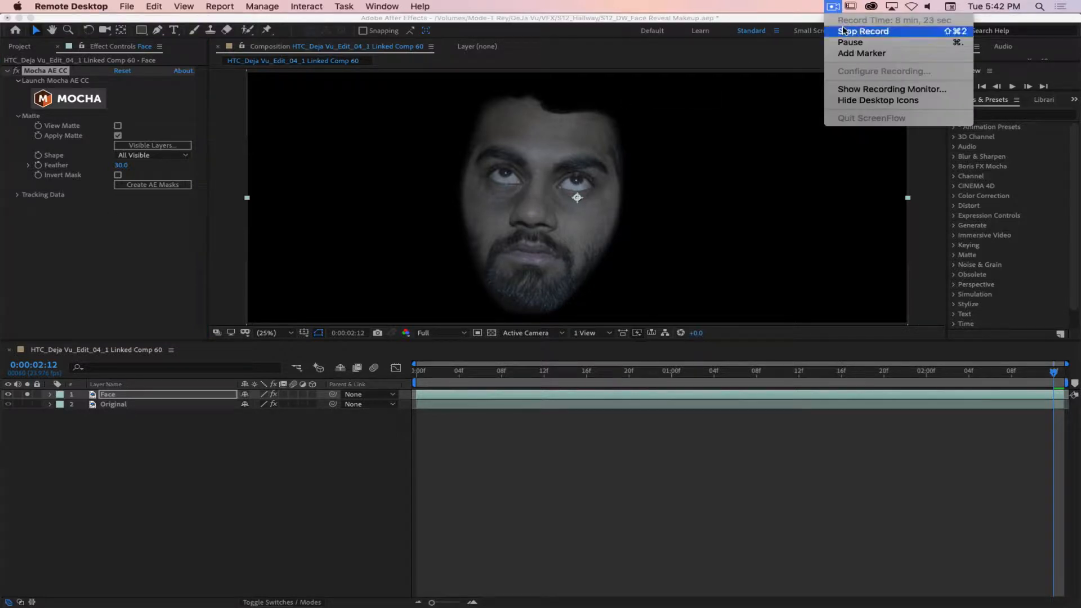
pyautogui.click(851, 43)
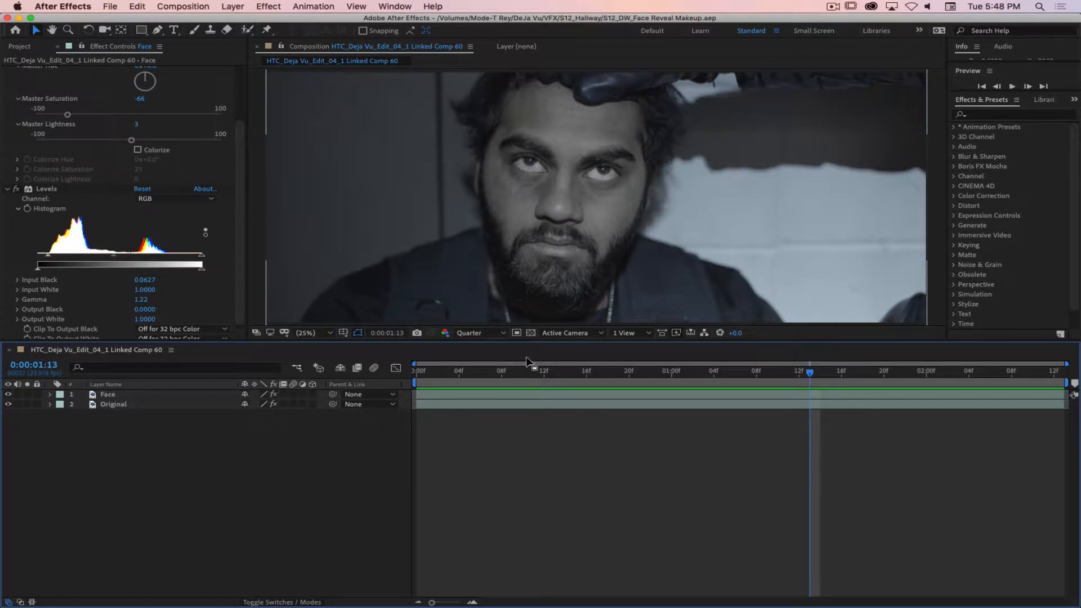
# Go to 0:00:02:09 and collapse the Face layer's Hue/Saturation and Levels effects.
pyautogui.moveTo(810, 372); pyautogui.dragTo(1022, 394)
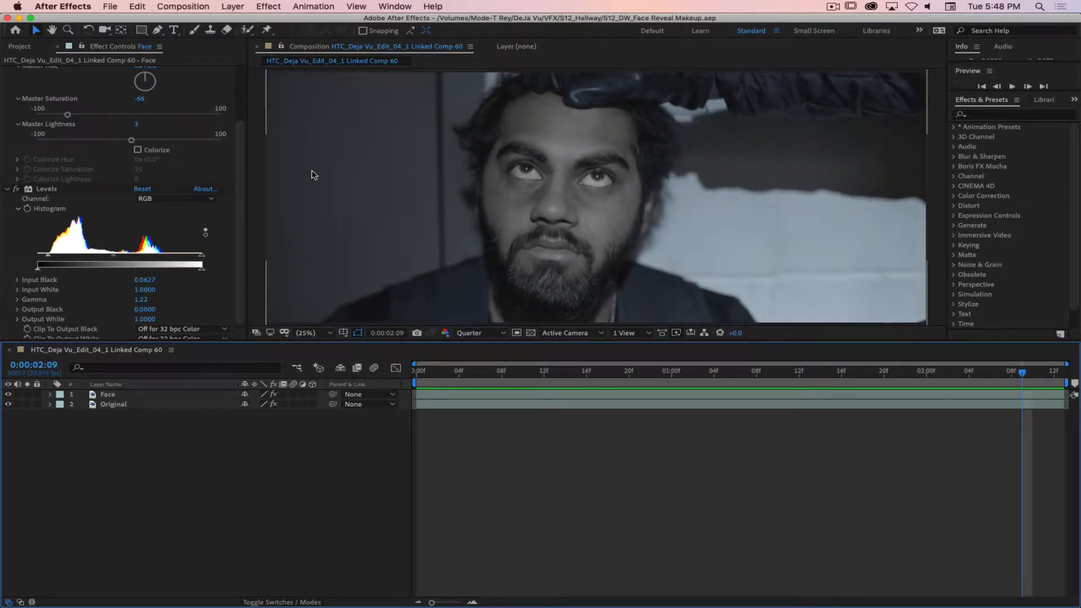
pyautogui.scroll(5, 134, 121)
pyautogui.click(7, 80)
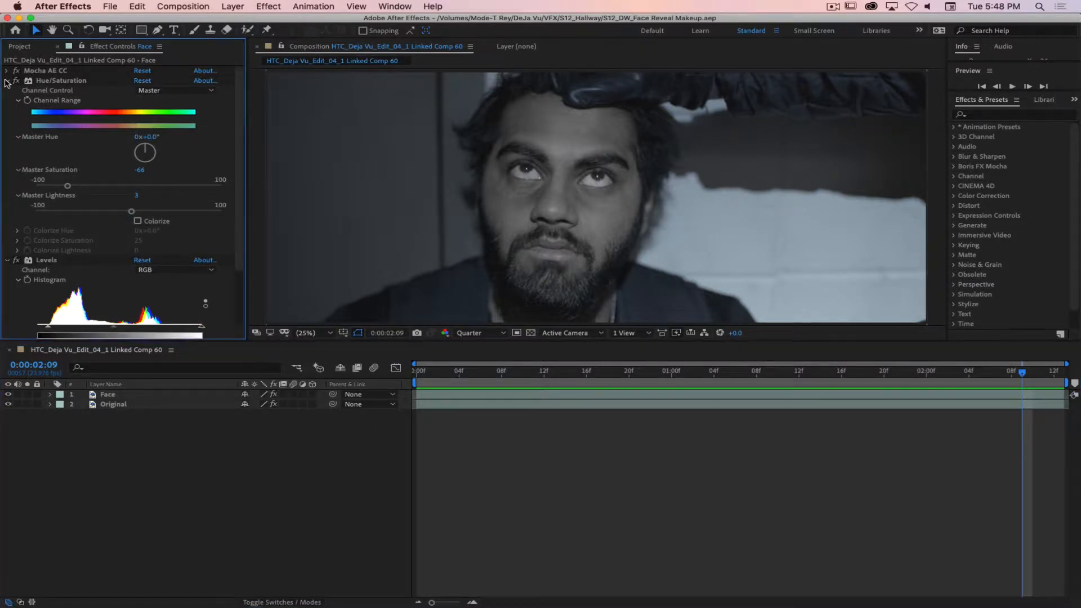
pyautogui.click(6, 90)
# Toggle the Face layer's Levels and Hue/Saturation effects off and on to compare their influence.
pyautogui.click(16, 91)
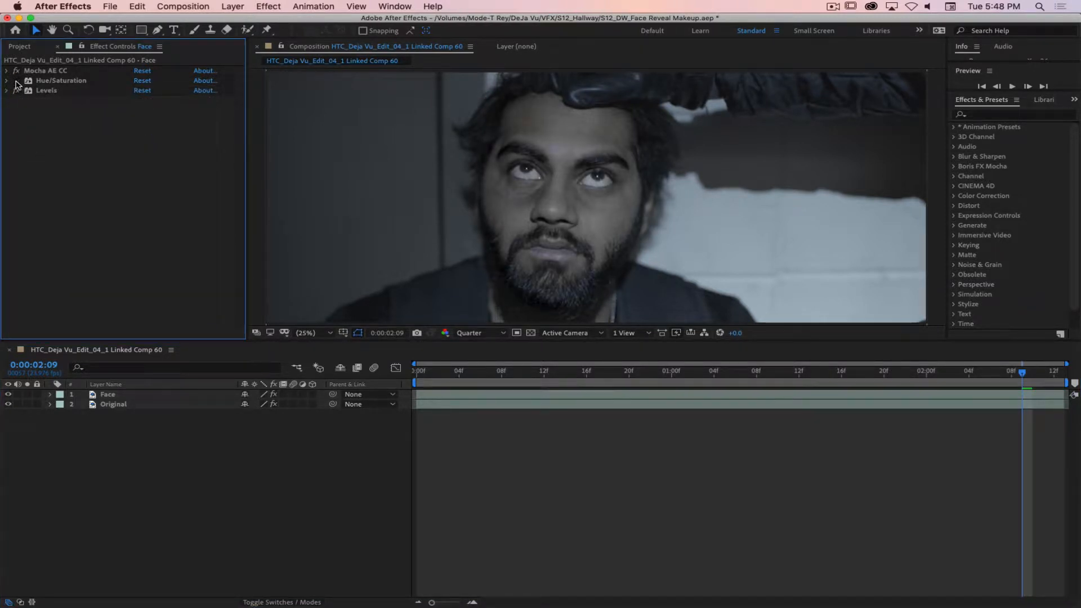
pyautogui.click(16, 80)
pyautogui.click(16, 82)
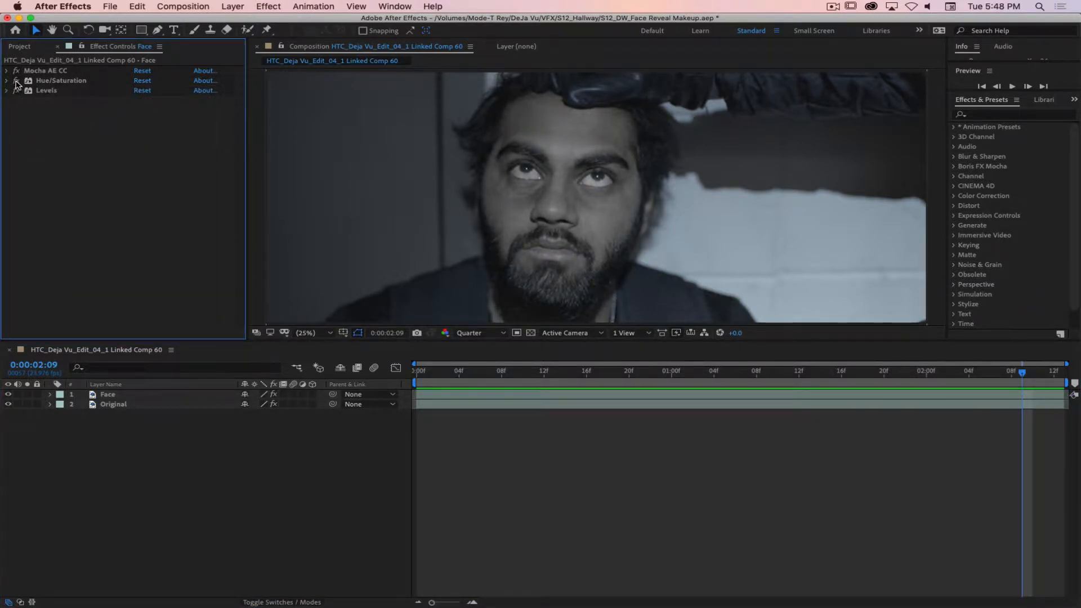
pyautogui.click(17, 81)
pyautogui.click(16, 91)
# Toggle the Face layer's visibility off and on repeatedly to compare the graded face with the original footage.
pyautogui.click(7, 394)
pyautogui.click(7, 396)
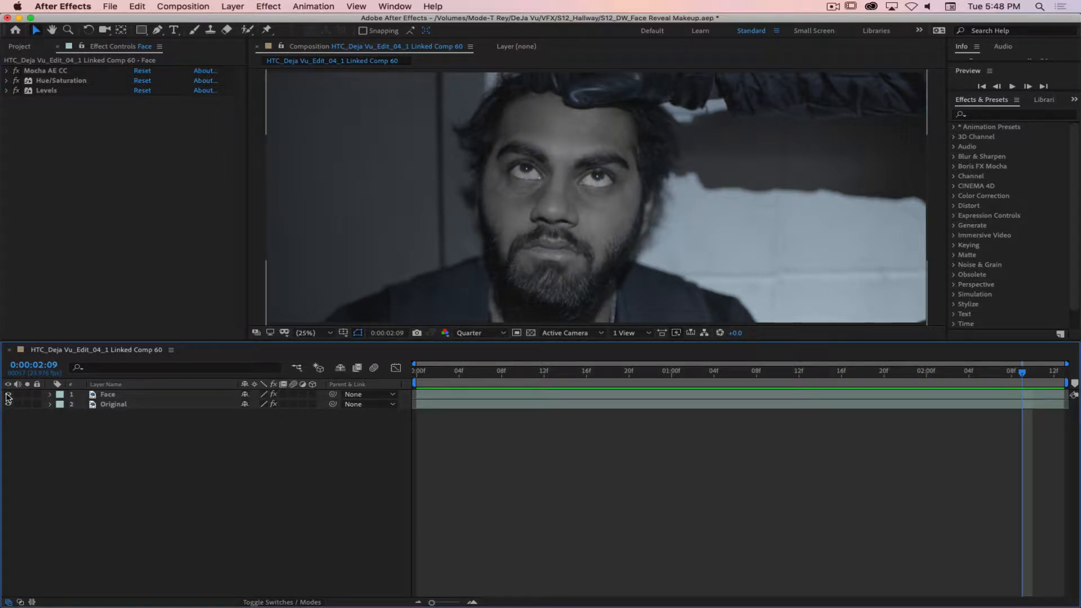
pyautogui.click(8, 395)
pyautogui.click(7, 396)
pyautogui.click(7, 395)
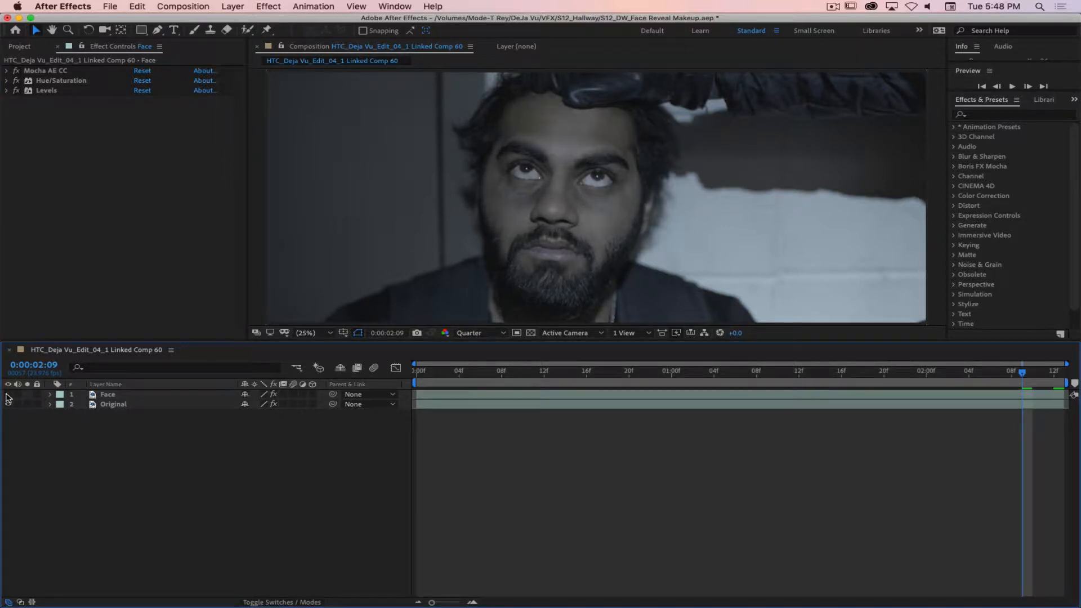
pyautogui.click(7, 395)
pyautogui.click(7, 396)
pyautogui.click(8, 395)
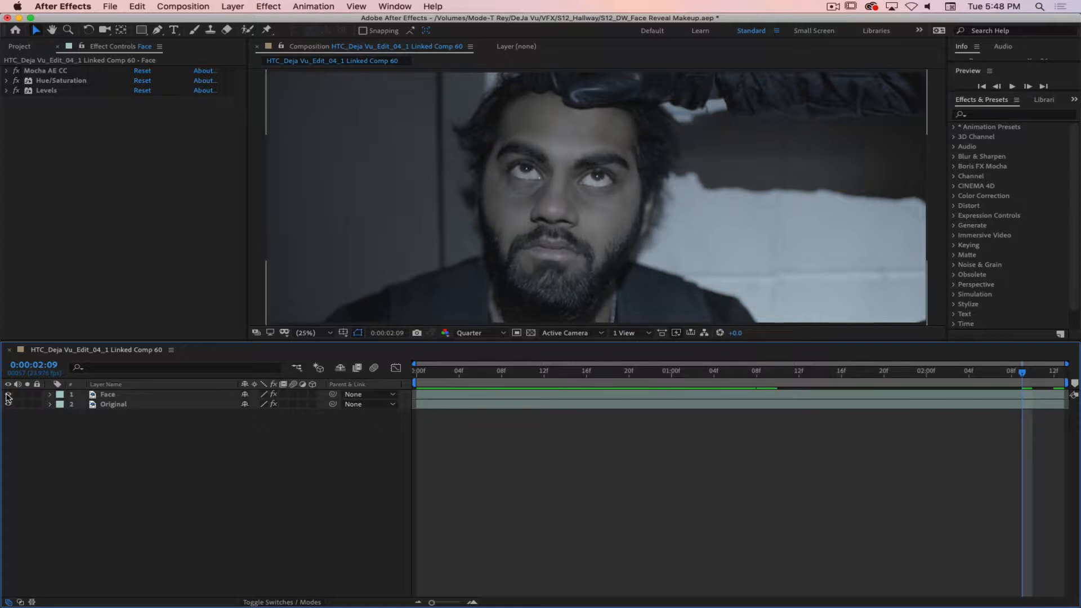
pyautogui.click(7, 395)
pyautogui.click(7, 395)
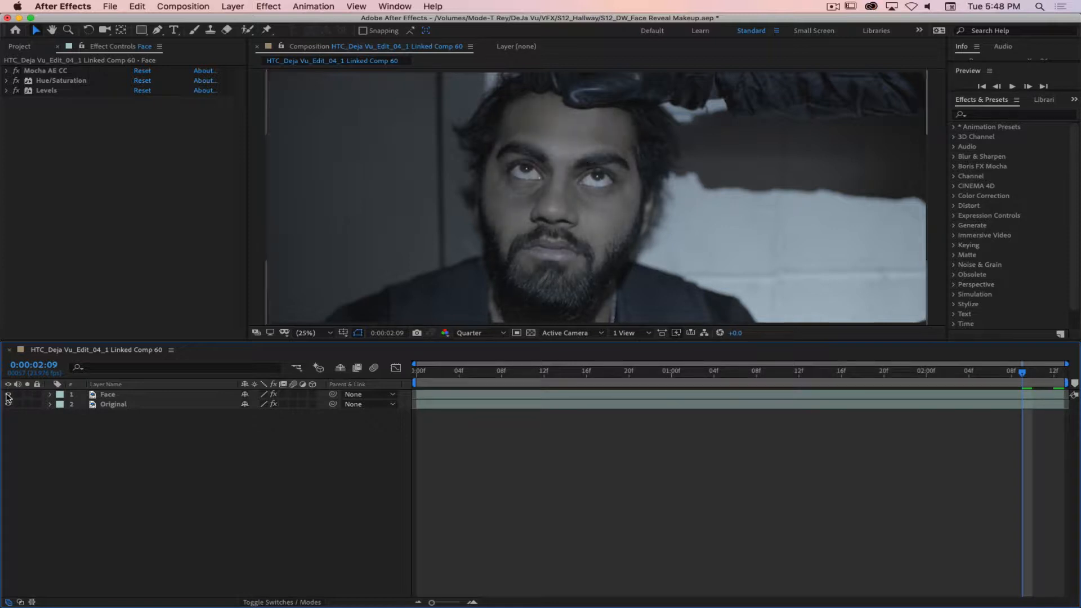
# Set the Face layer's Hue/Saturation Master Saturation to -43 and expand its Levels settings.
pyautogui.click(53, 82)
pyautogui.click(7, 82)
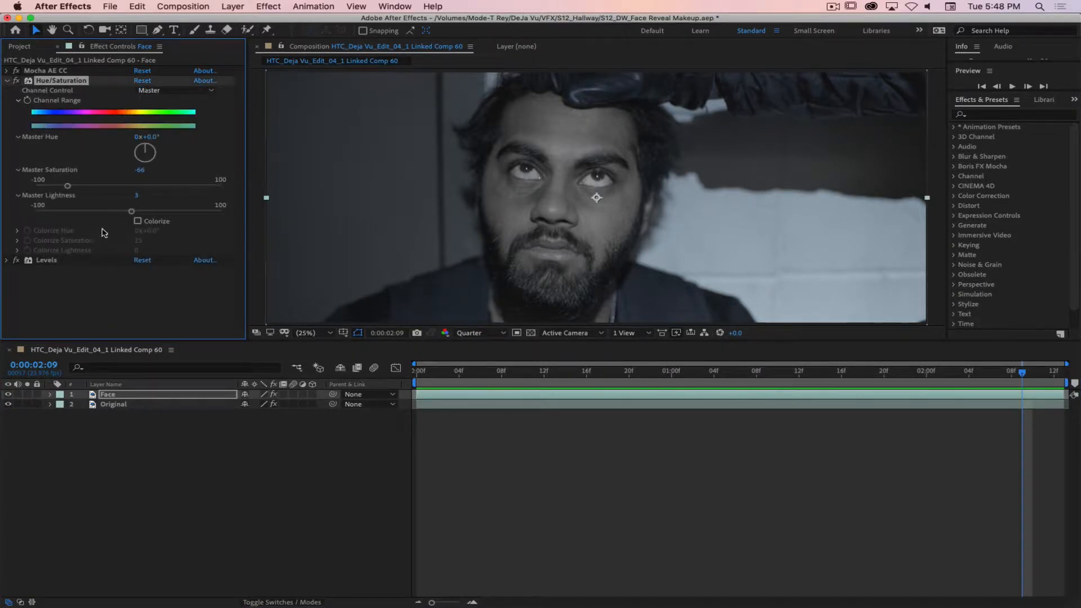
pyautogui.moveTo(68, 187); pyautogui.dragTo(89, 186)
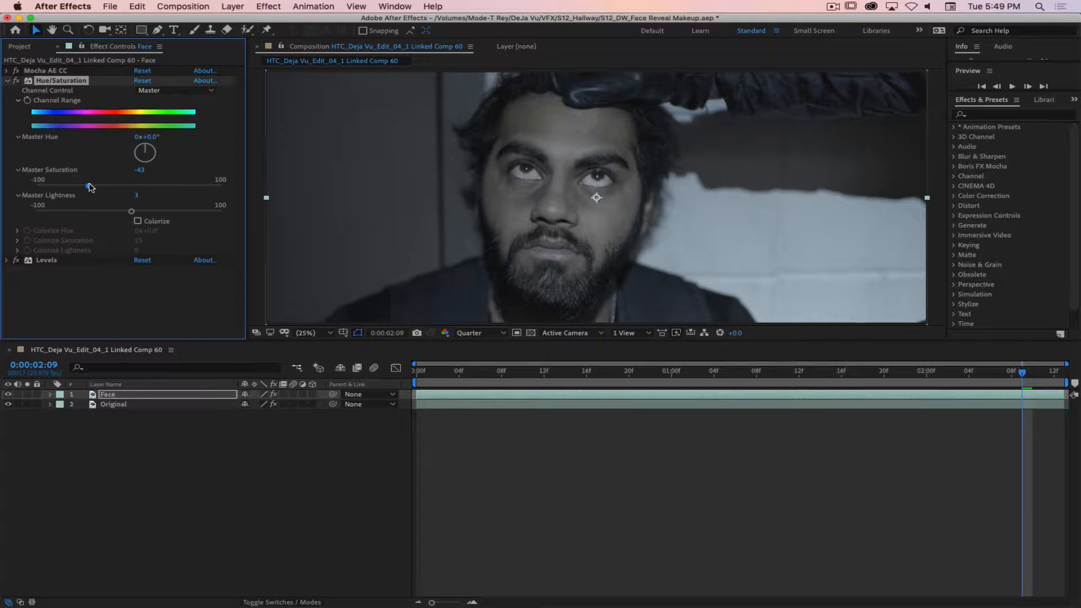
pyautogui.click(72, 448)
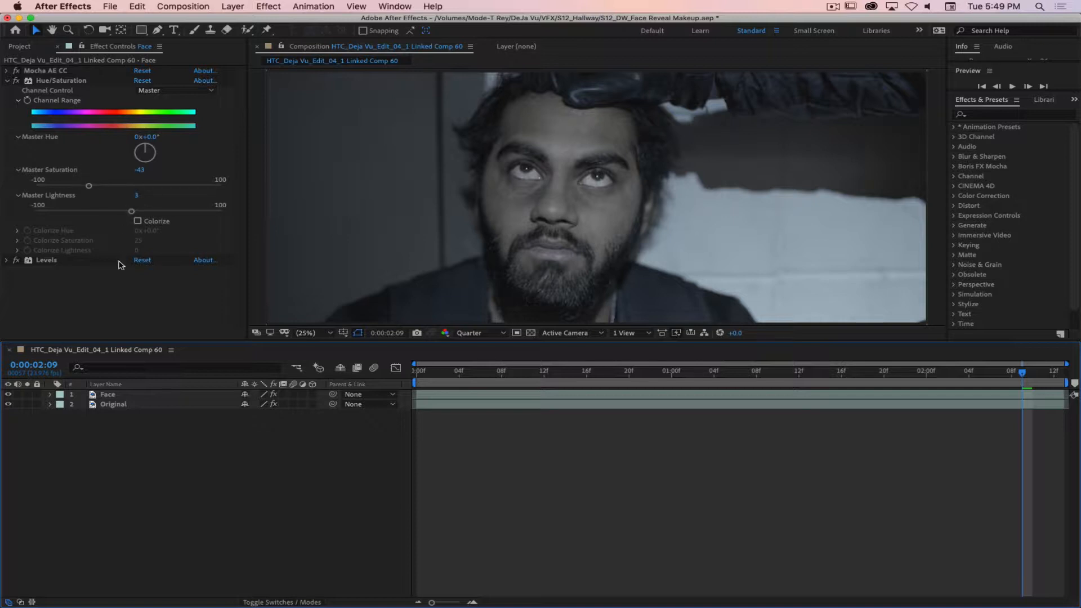
pyautogui.click(38, 261)
pyautogui.click(7, 261)
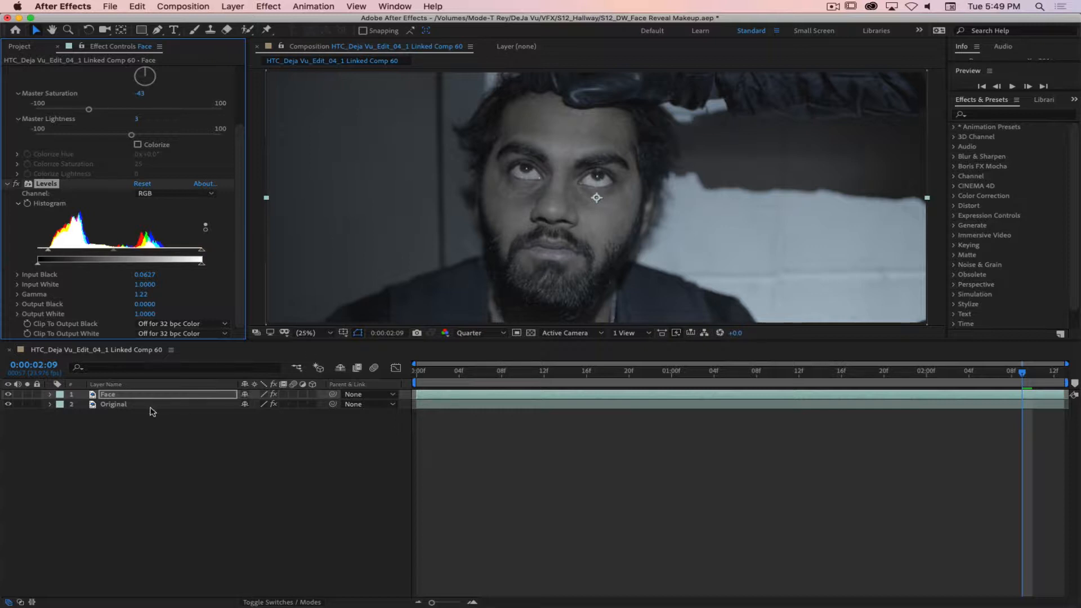
# Compare the adjusted face against the original by hiding and showing the Face layer, and go to 0:00:02:12.
pyautogui.click(8, 394)
pyautogui.click(8, 394)
pyautogui.click(7, 397)
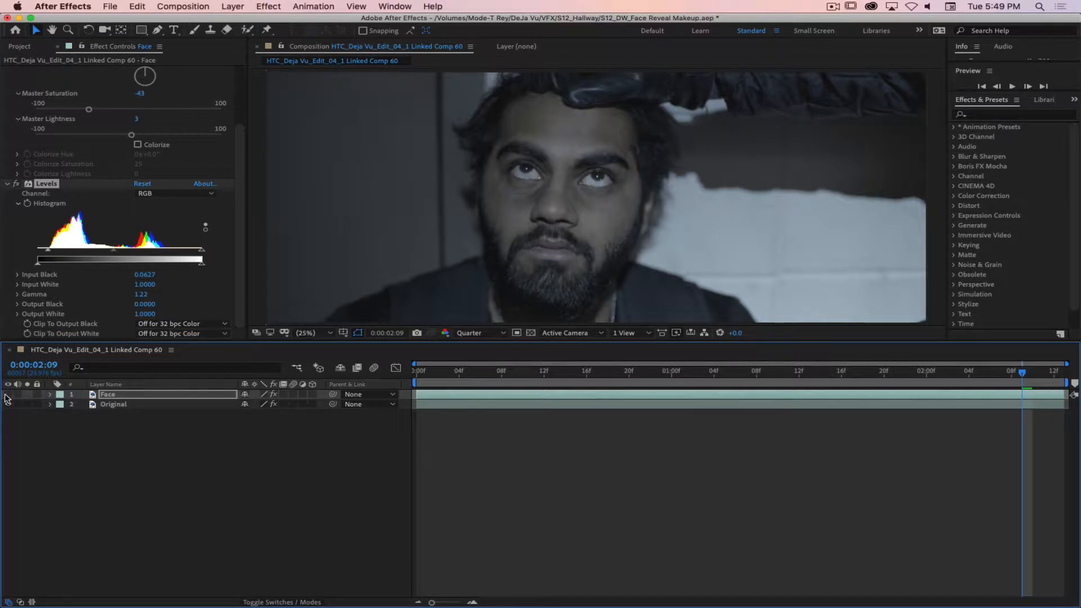
pyautogui.click(7, 396)
pyautogui.click(7, 397)
pyautogui.click(7, 397)
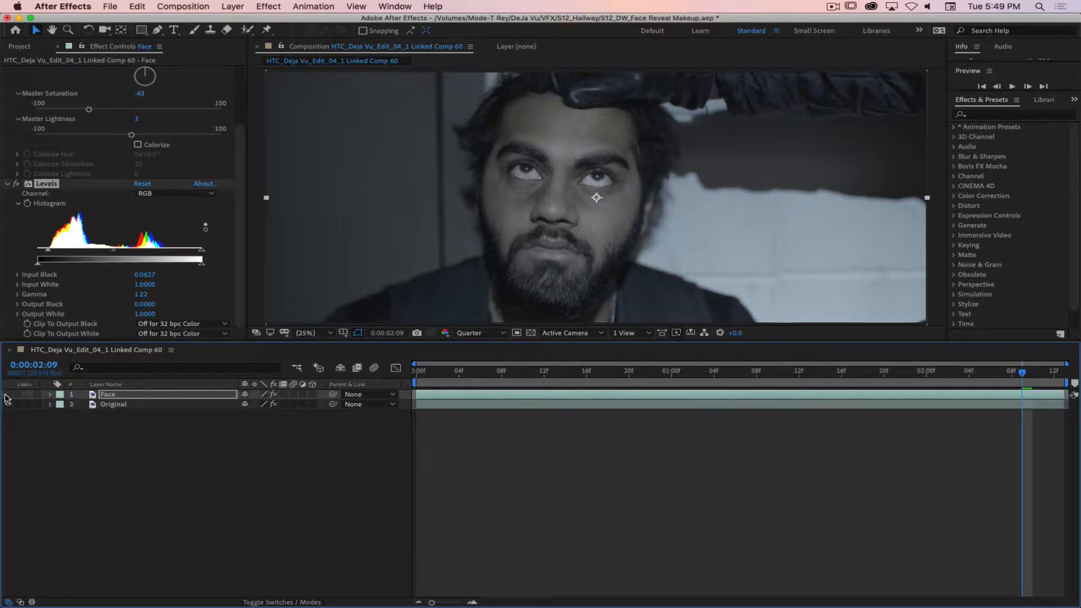
pyautogui.click(8, 397)
pyautogui.click(7, 396)
pyautogui.click(7, 397)
pyautogui.click(8, 397)
pyautogui.moveTo(1022, 376); pyautogui.dragTo(1080, 410)
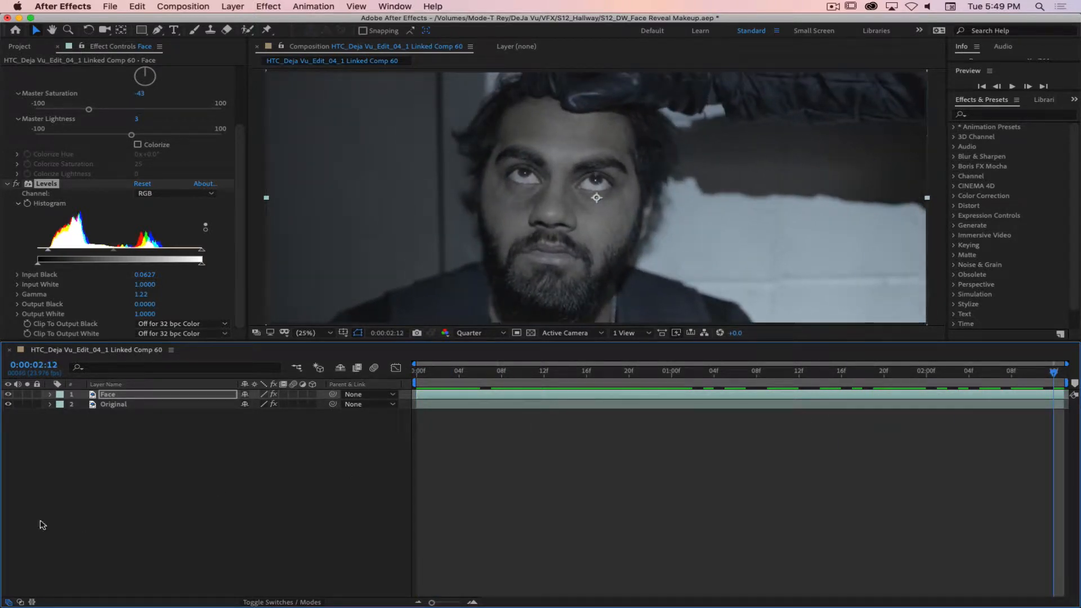
pyautogui.click(388, 442)
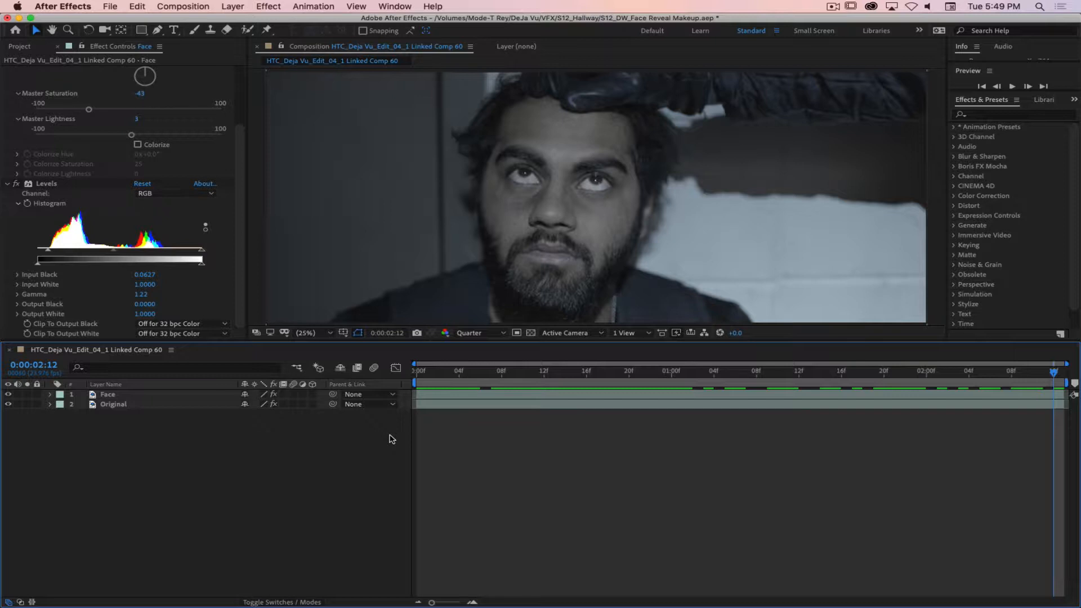
# Duplicate the Original layer and move the copy to the top of the layer stack.
pyautogui.click(128, 395)
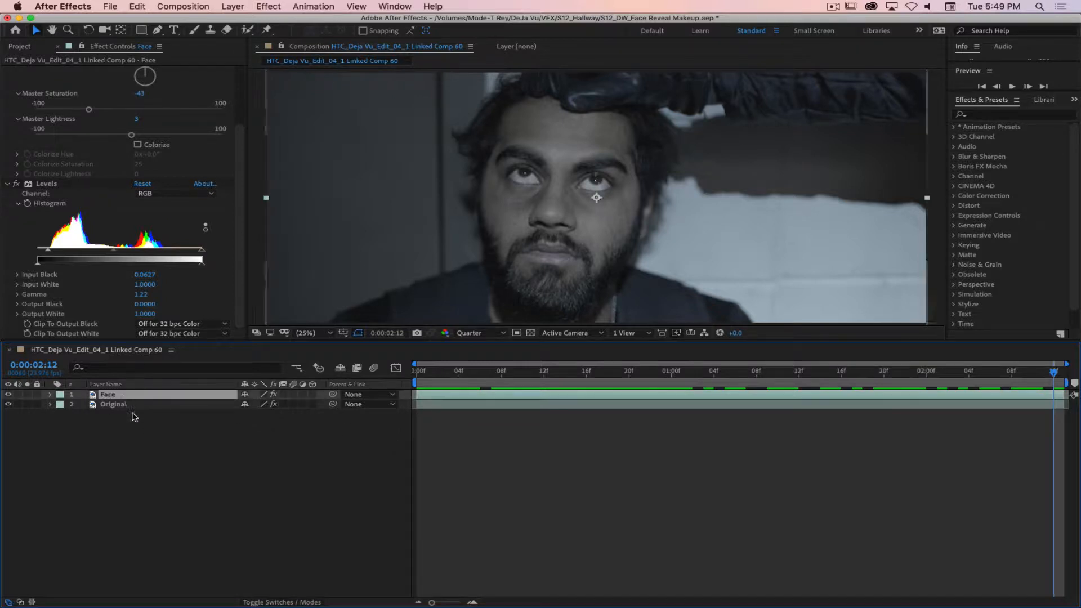
pyautogui.click(110, 406)
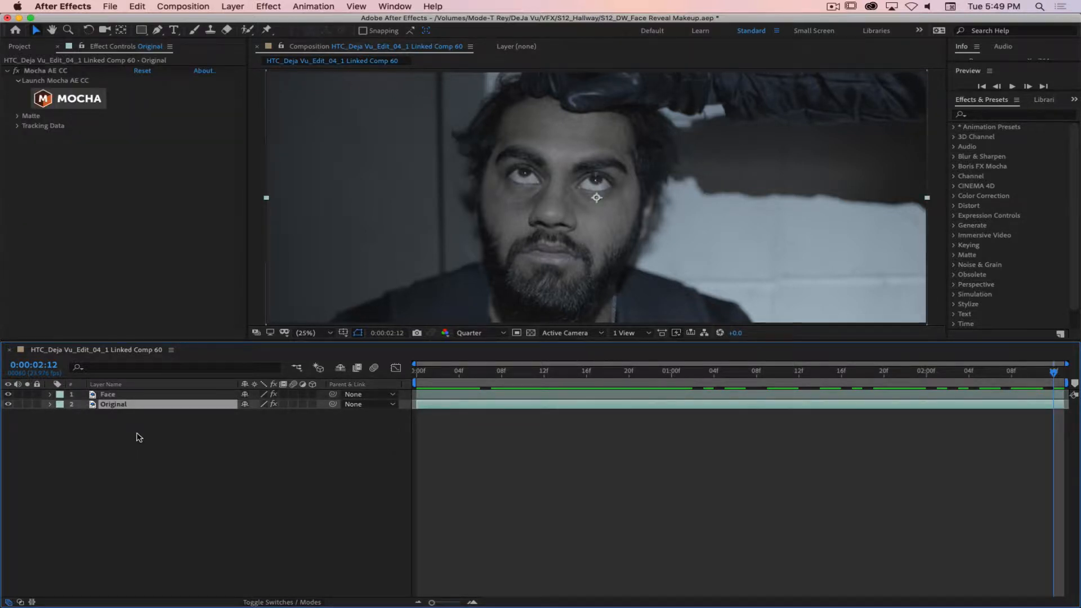
pyautogui.hotkey('ctrl', 'd')
pyautogui.hotkey('ctrl', 'shift', ']')
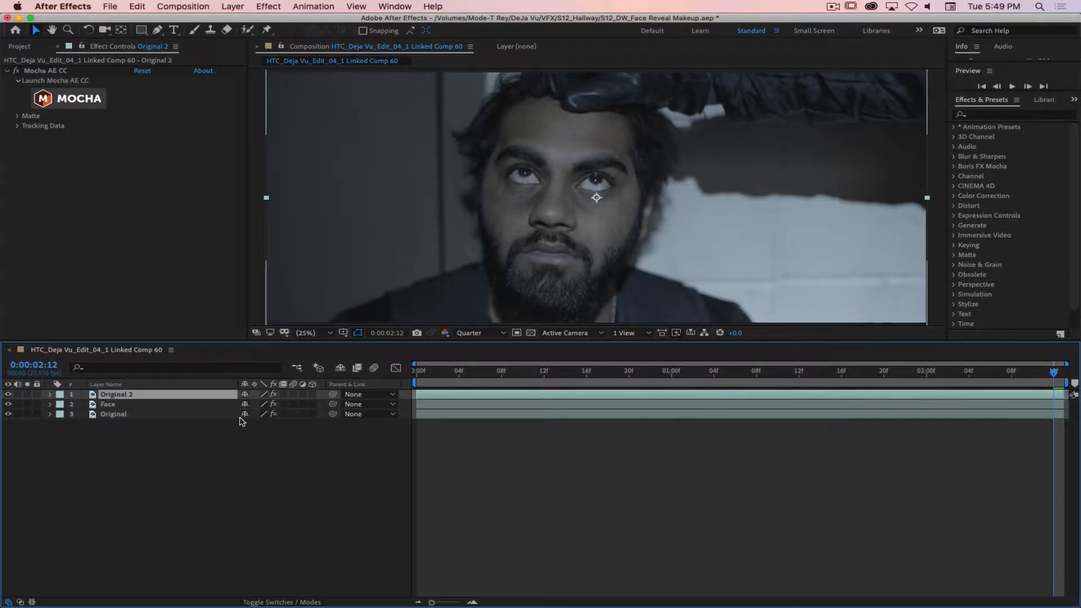
# Rename the duplicated top layer Eyes.
pyautogui.press('Return')
pyautogui.write('Eye')
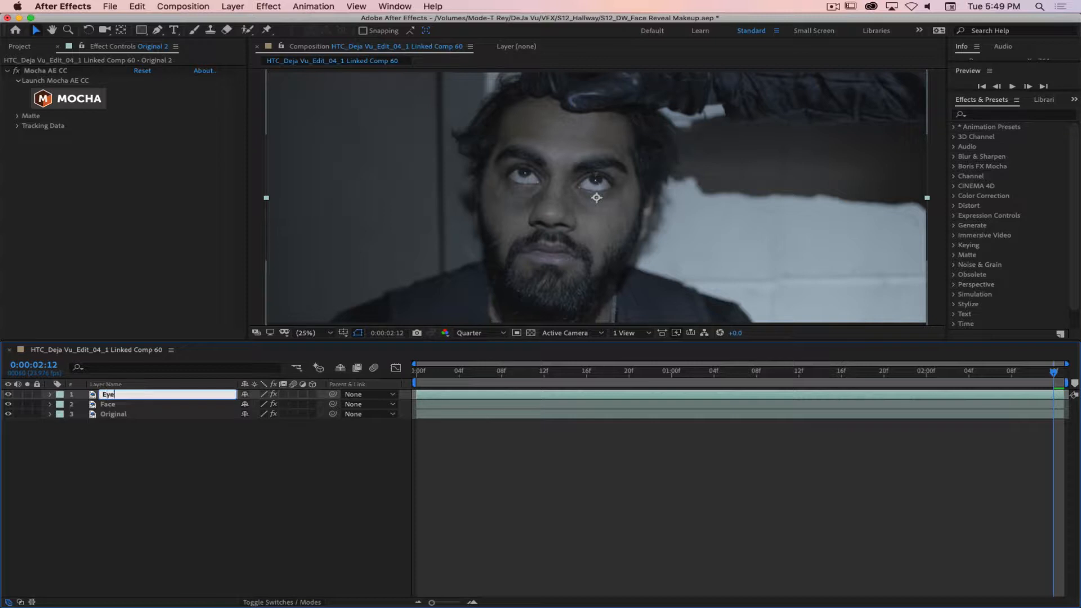
pyautogui.write('s')
pyautogui.press('Return')
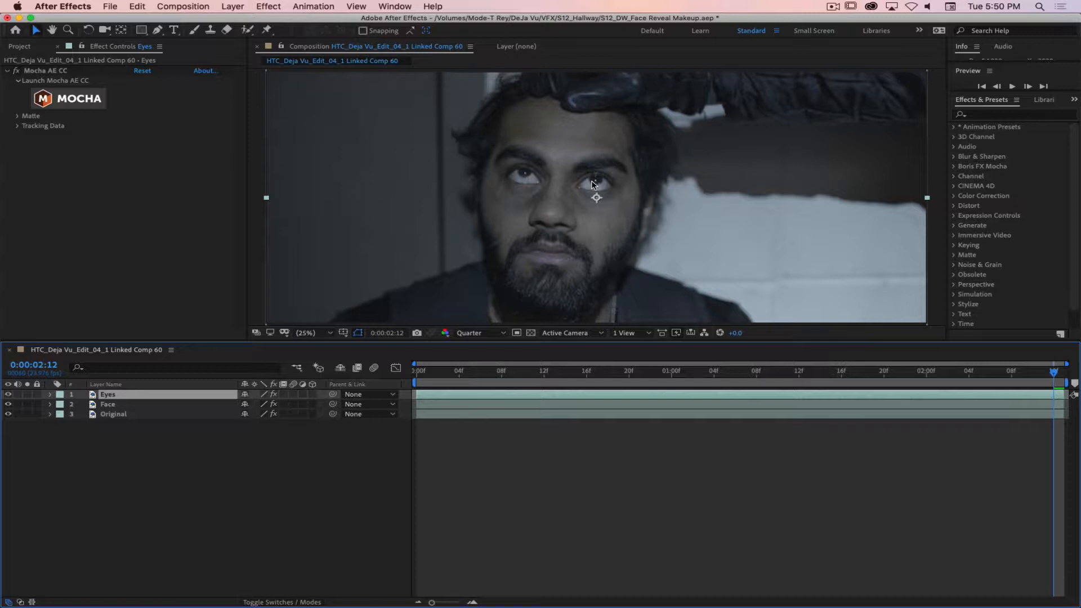
pyautogui.click(223, 475)
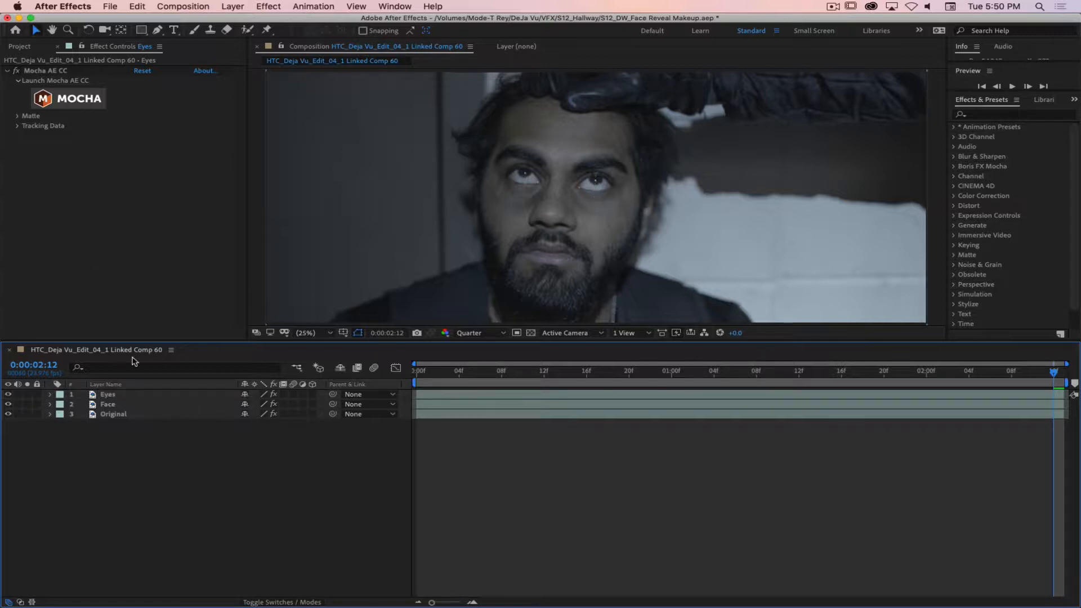
# Set the composition preview resolution to Full and launch Mocha from the Eyes layer.
pyautogui.click(136, 397)
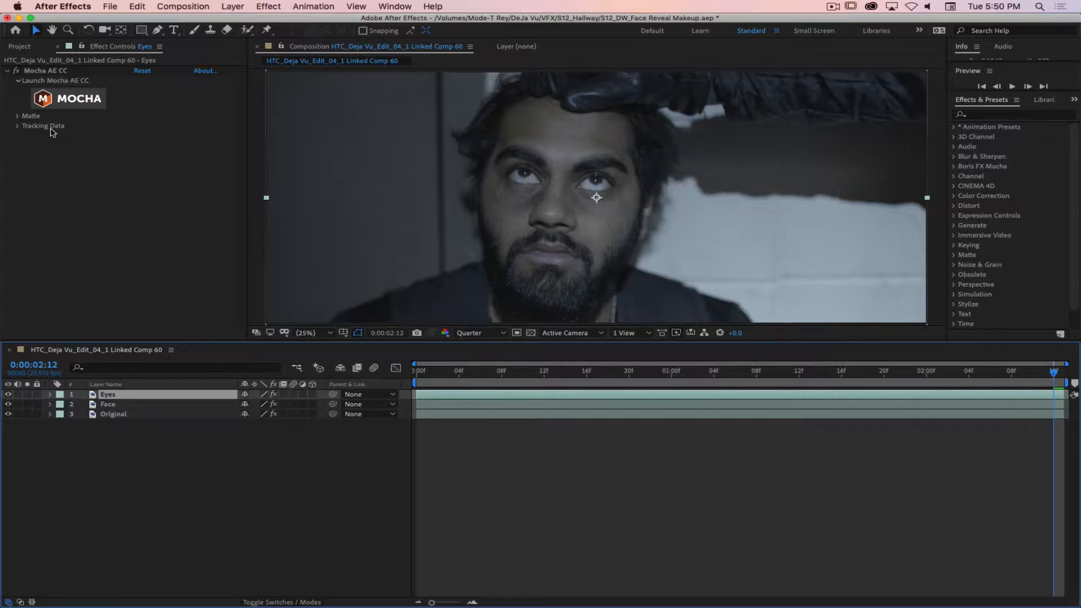
pyautogui.click(67, 99)
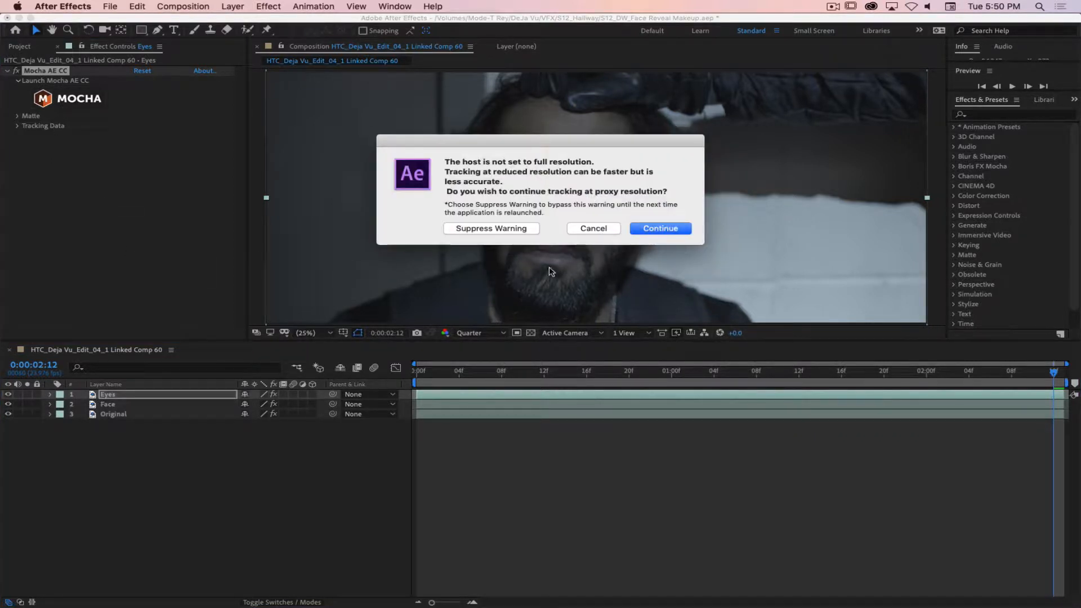
pyautogui.click(593, 228)
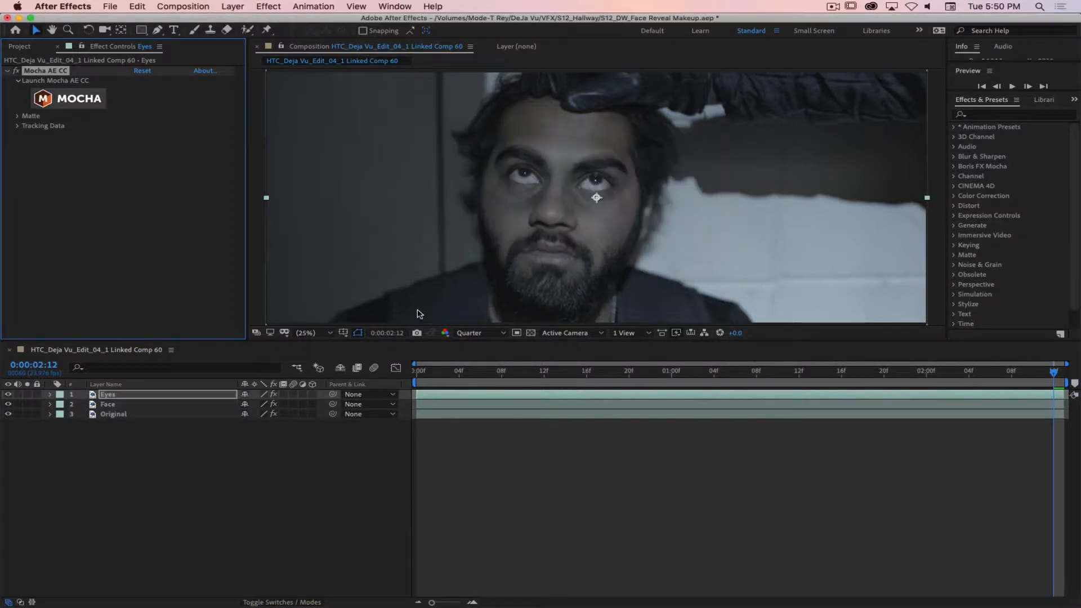
pyautogui.click(306, 333)
pyautogui.click(307, 333)
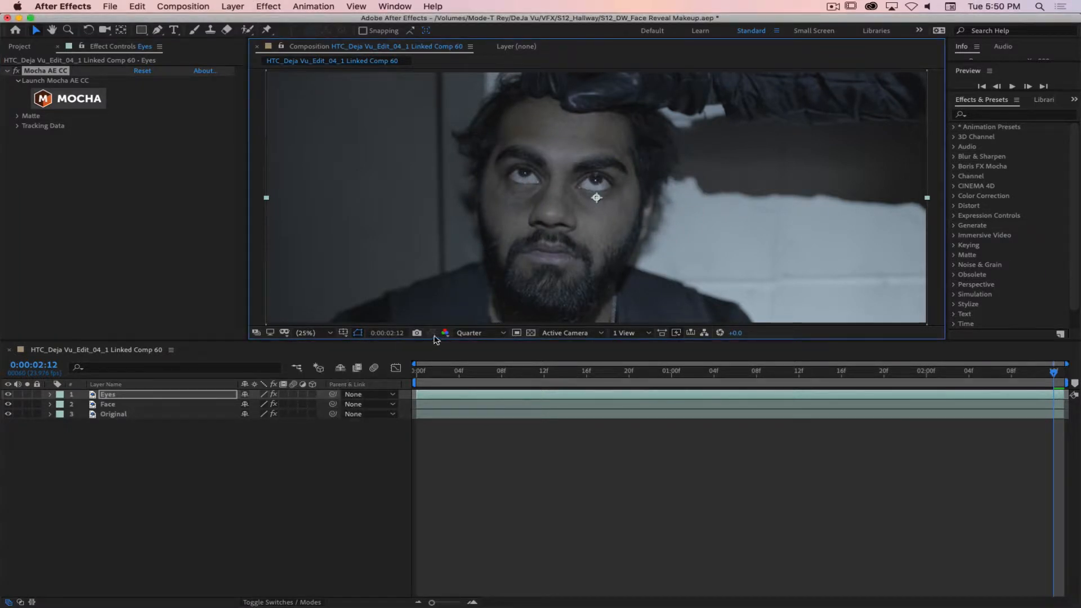
pyautogui.click(462, 334)
pyautogui.click(472, 360)
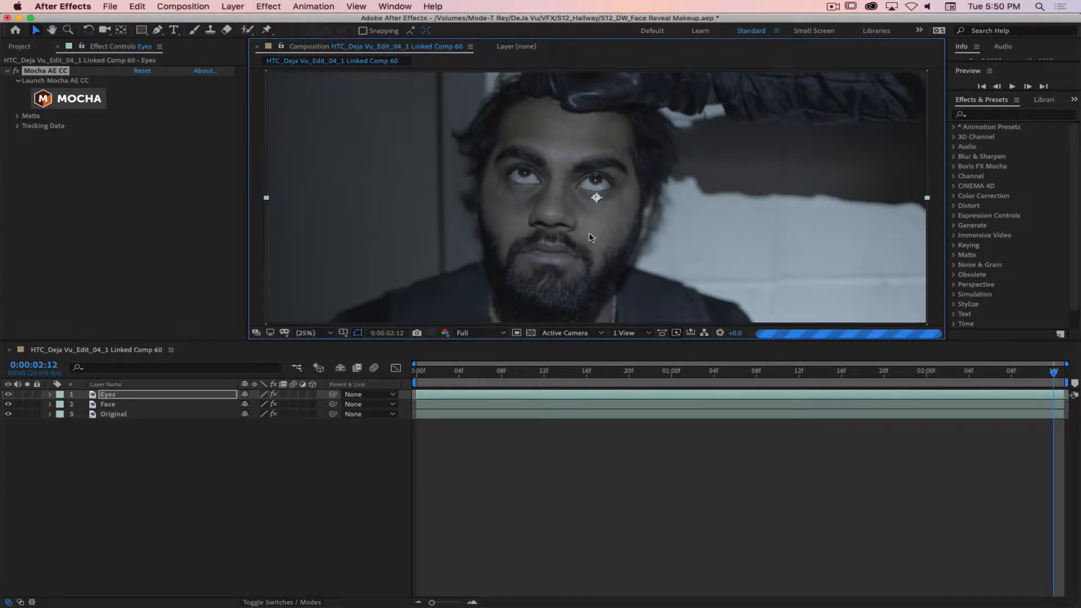
pyautogui.click(68, 103)
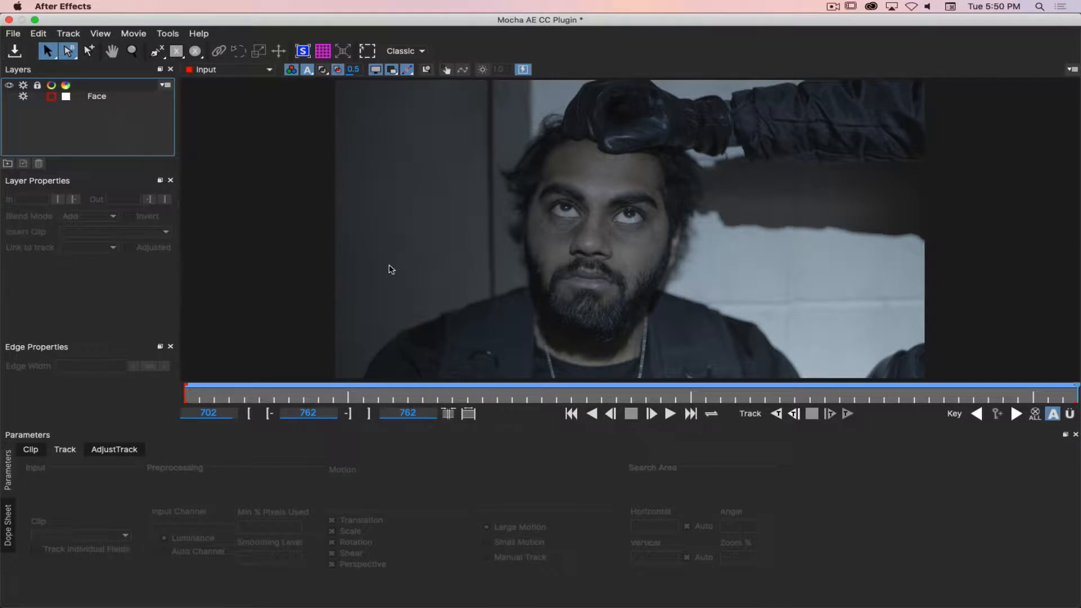
# Turn off processing for the Face shape in Mocha and scrub through frames 702 to 762 to examine the eyes.
pyautogui.click(23, 97)
pyautogui.moveTo(1078, 393)
pyautogui.mouseDown()
pyautogui.moveTo(1054, 393)
pyautogui.moveTo(1078, 392)
pyautogui.mouseUp()
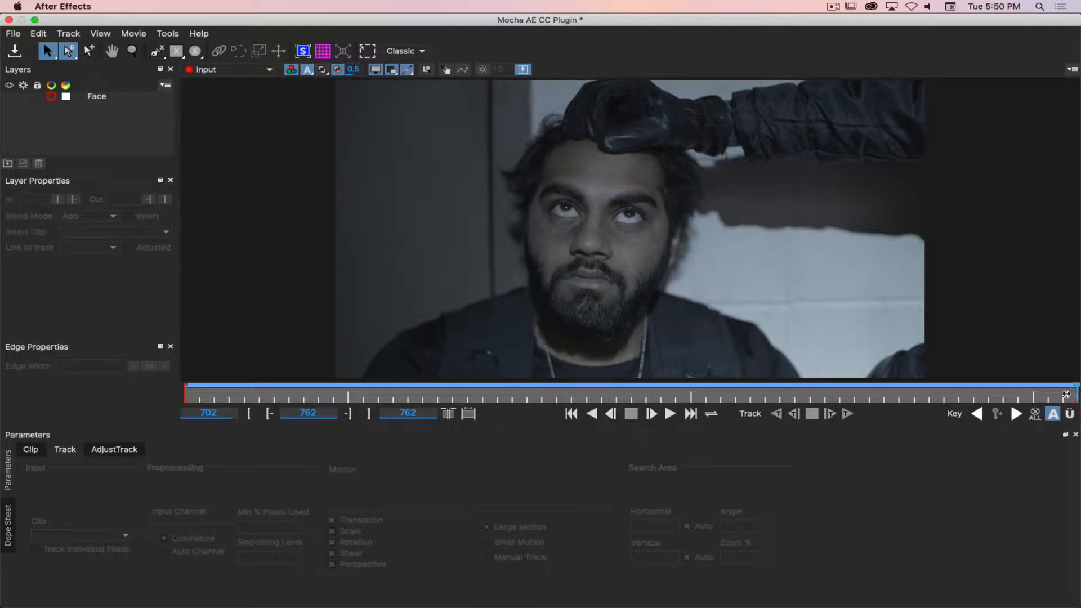
pyautogui.moveTo(1077, 393); pyautogui.dragTo(557, 399)
pyautogui.moveTo(477, 400); pyautogui.dragTo(1079, 405)
# Draw a closed X-Spline around the eye beside the gloved arm at frame 762, following both eyelids and the inner corner.
pyautogui.press('z')
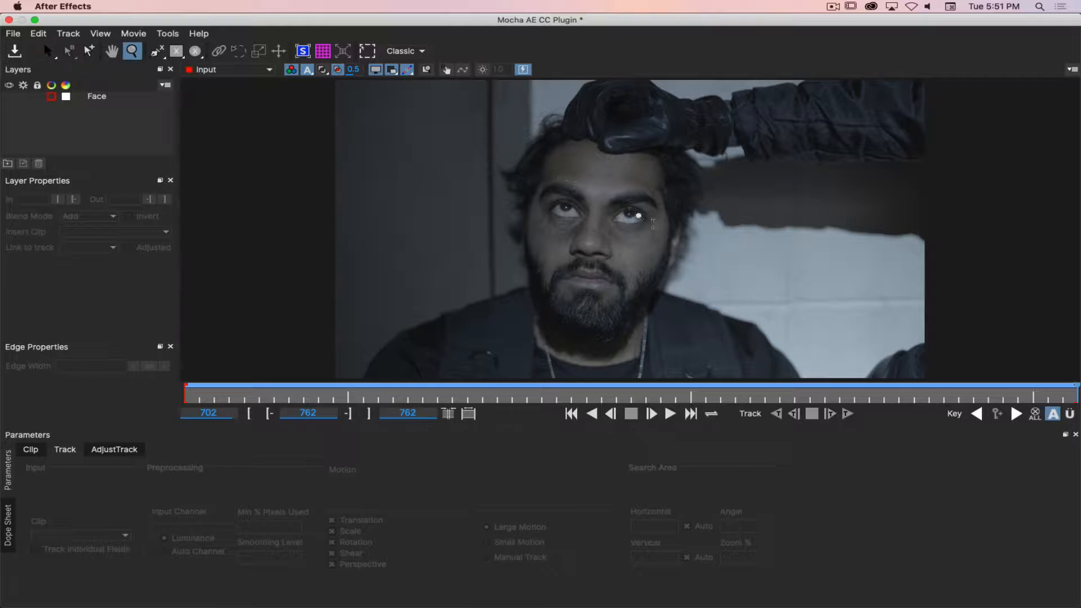
pyautogui.moveTo(642, 221); pyautogui.dragTo(612, 197)
pyautogui.press('x')
pyautogui.press('z')
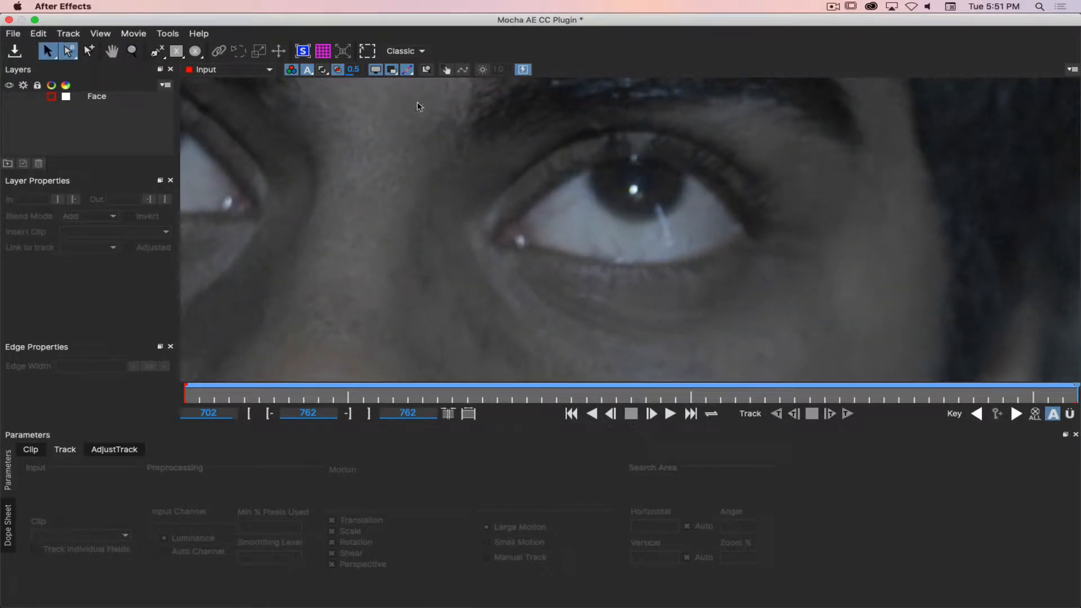
pyautogui.click(157, 51)
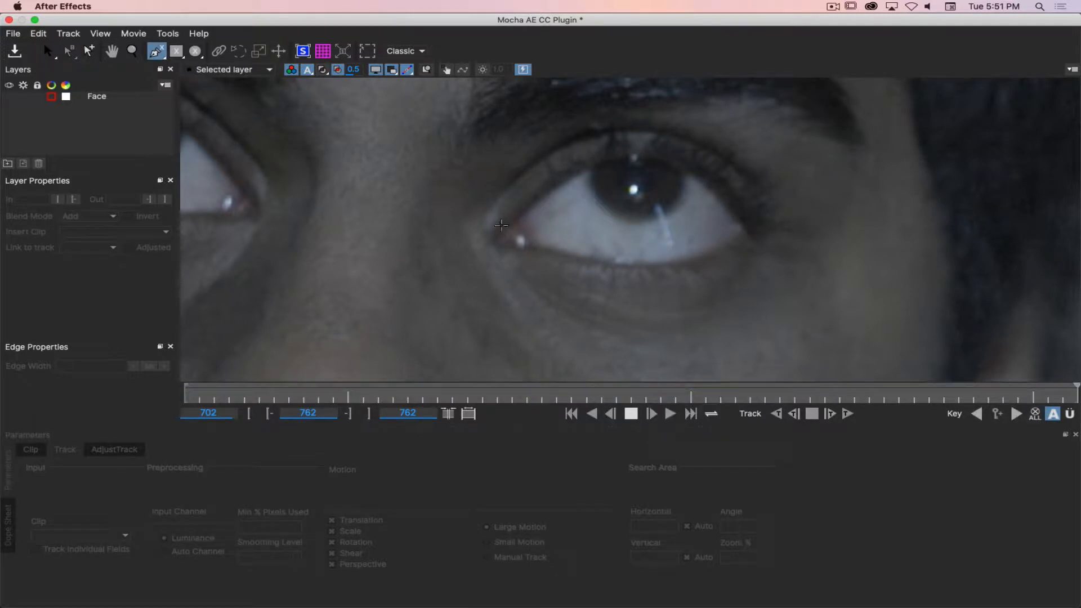
pyautogui.click(498, 241)
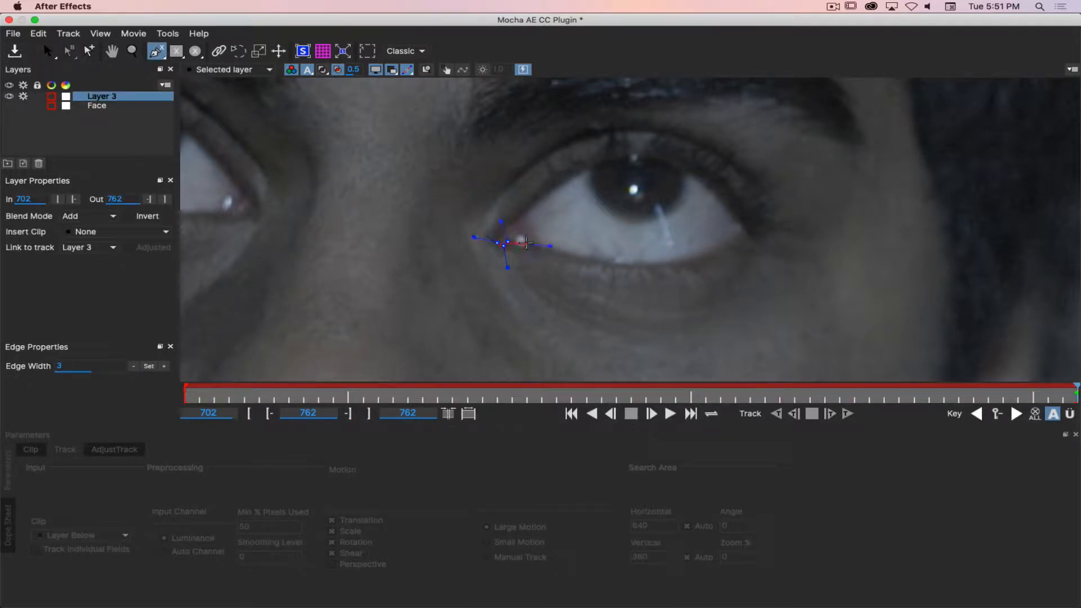
pyautogui.click(532, 245)
pyautogui.click(643, 265)
pyautogui.click(725, 246)
pyautogui.click(746, 228)
pyautogui.click(731, 195)
pyautogui.click(681, 166)
pyautogui.click(586, 162)
pyautogui.click(503, 227)
pyautogui.rightClick(465, 197)
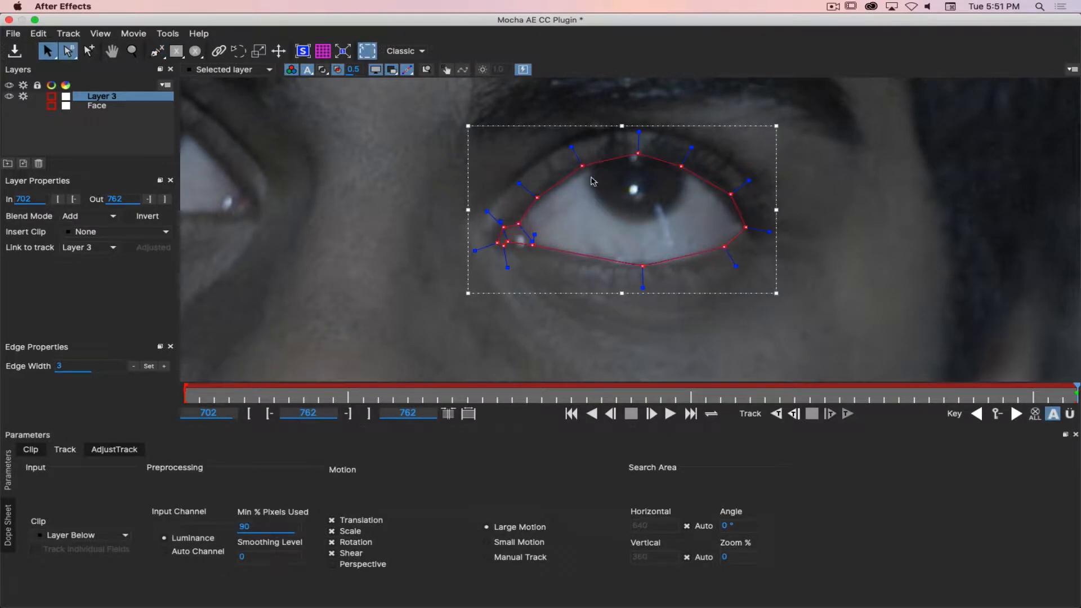
# Smooth the eye spline's curves, lower its bottom point to the lid line, and adjust the curvature at the outer corner.
pyautogui.moveTo(572, 147); pyautogui.dragTo(574, 152)
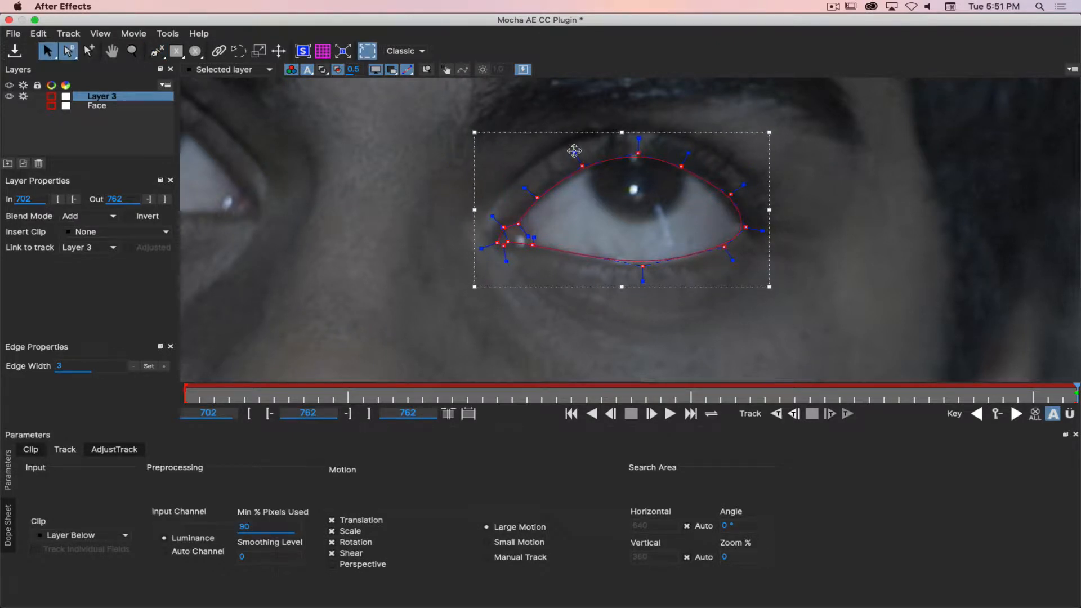
pyautogui.moveTo(643, 269); pyautogui.dragTo(642, 273)
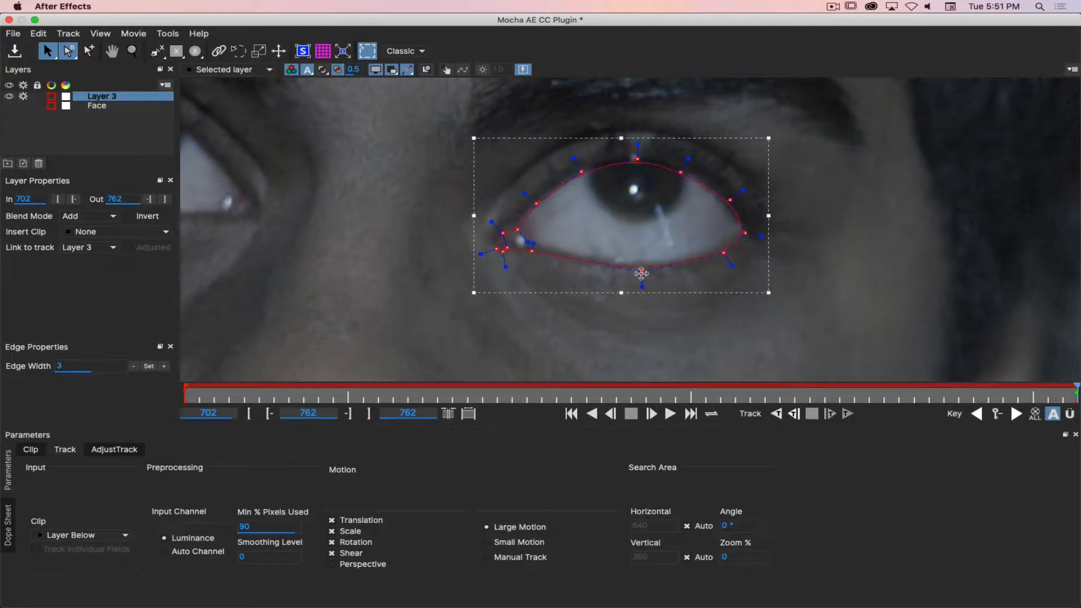
pyautogui.press('super+z')
pyautogui.click(645, 246)
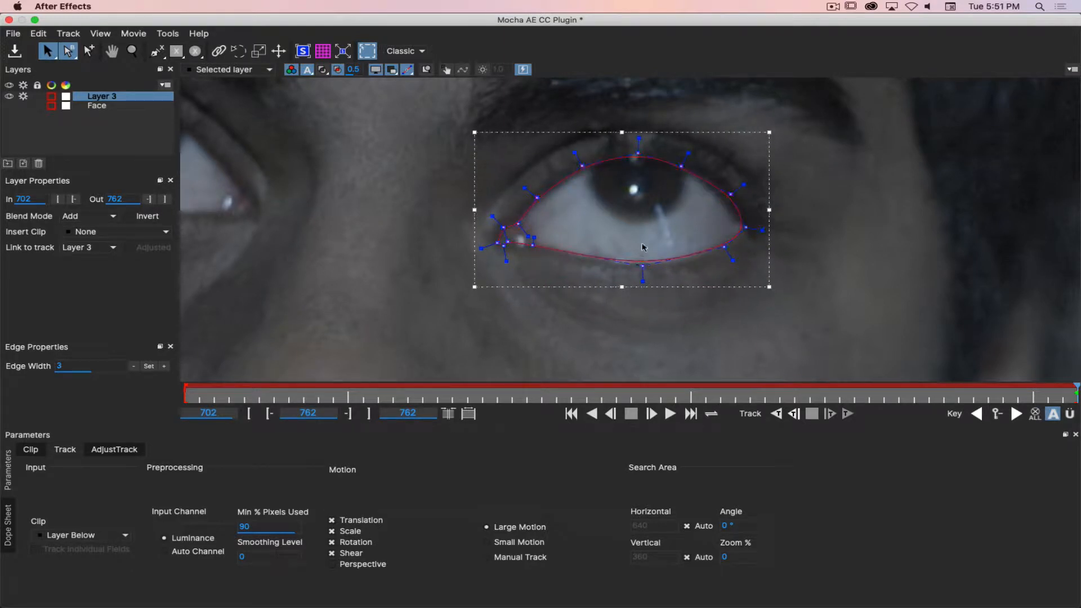
pyautogui.moveTo(643, 267); pyautogui.dragTo(643, 273)
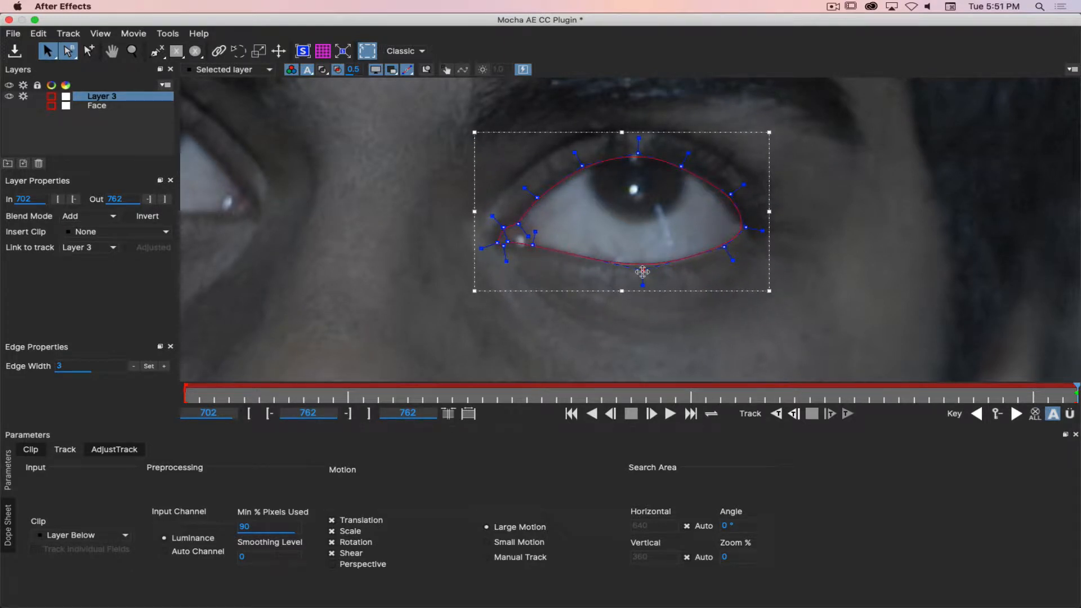
pyautogui.moveTo(723, 248); pyautogui.dragTo(767, 232)
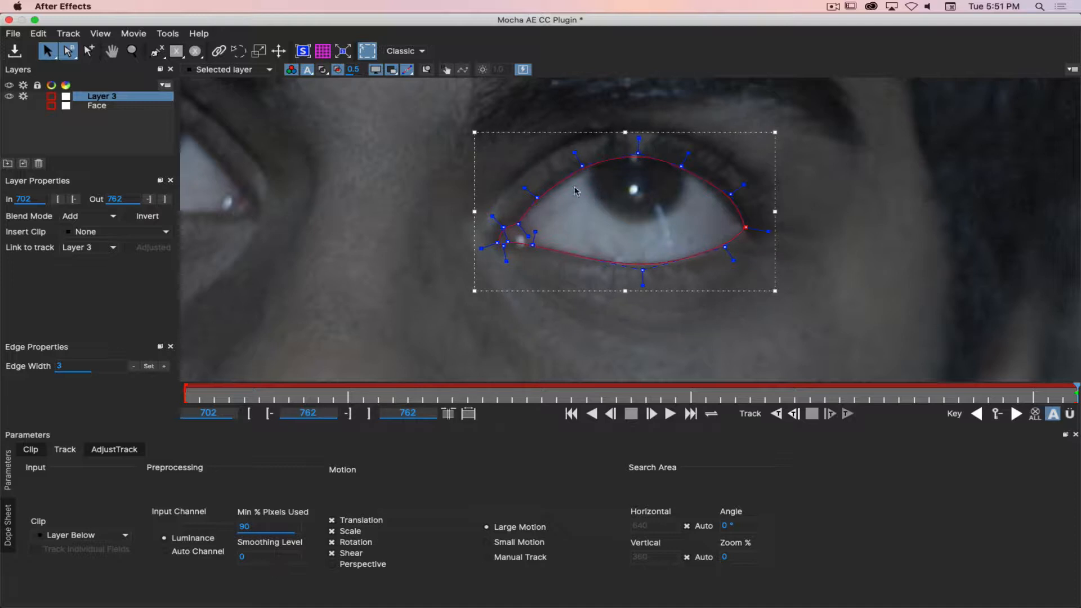
# Select all the eye spline's points, restrict picking to edge points, and apply a soft edge with Edge Width 3.
pyautogui.press('super+a')
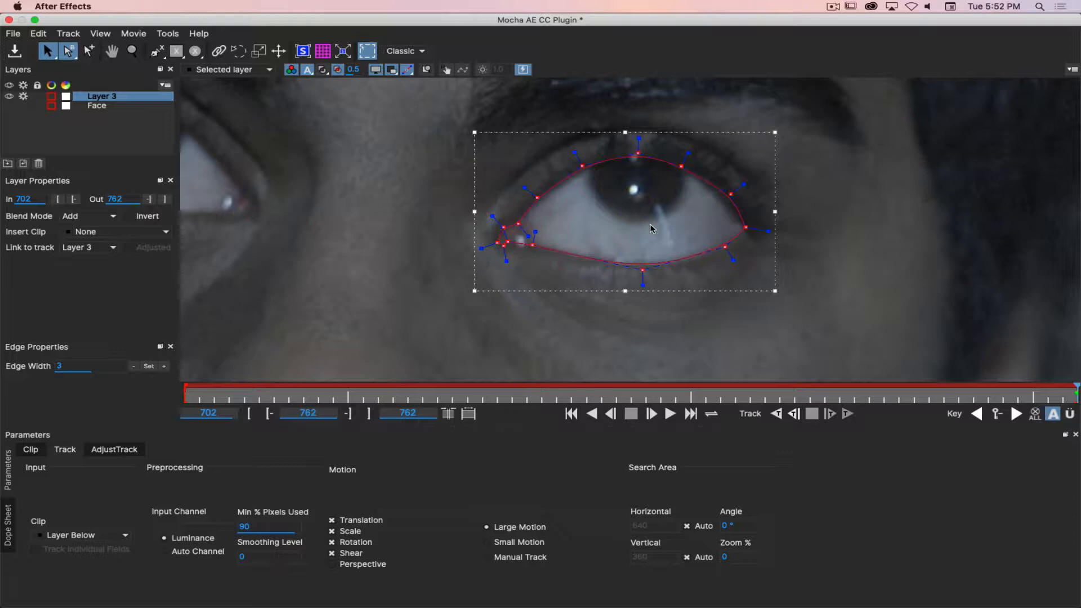
pyautogui.click(69, 52)
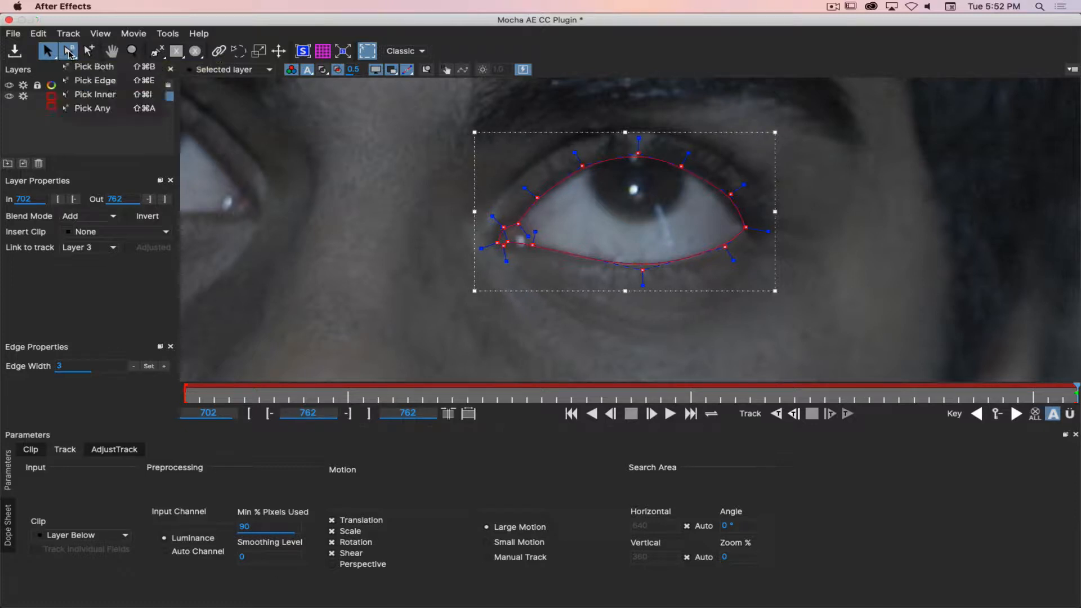
pyautogui.click(84, 83)
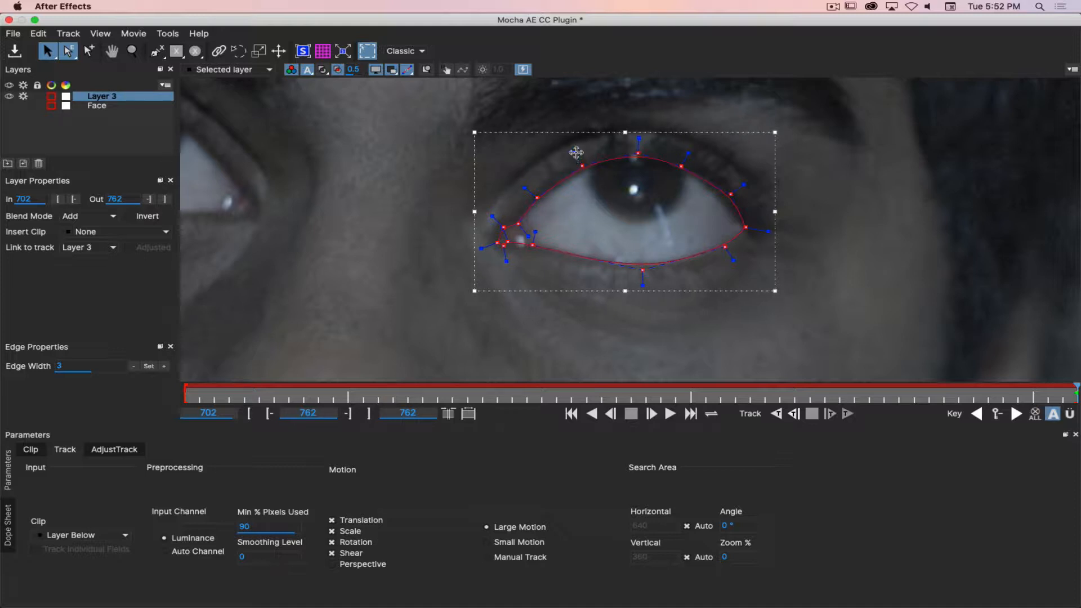
pyautogui.moveTo(575, 153); pyautogui.dragTo(579, 164)
pyautogui.press('super+z')
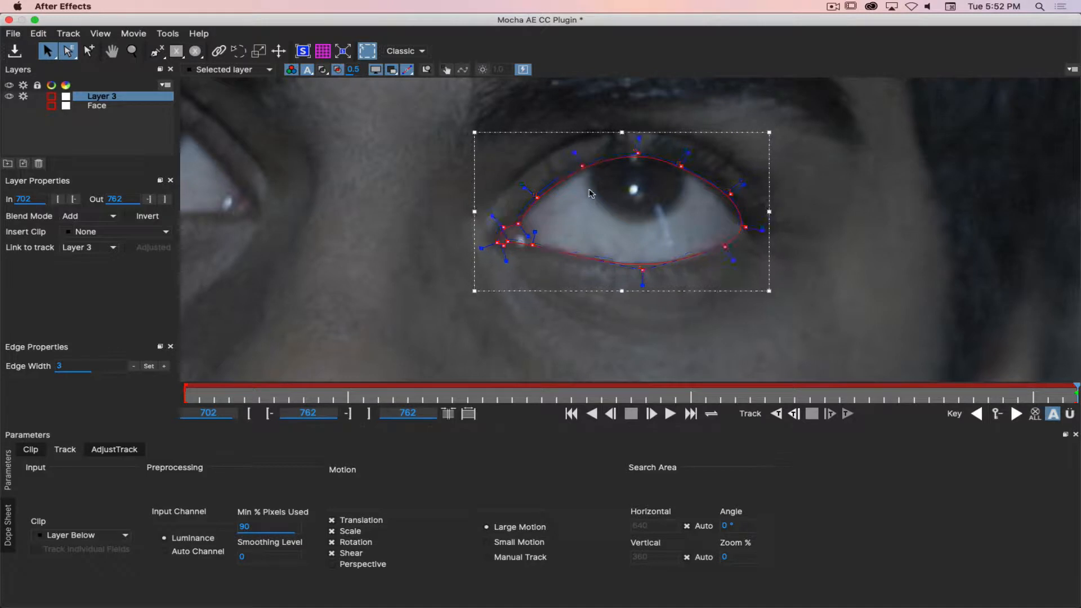
pyautogui.click(148, 366)
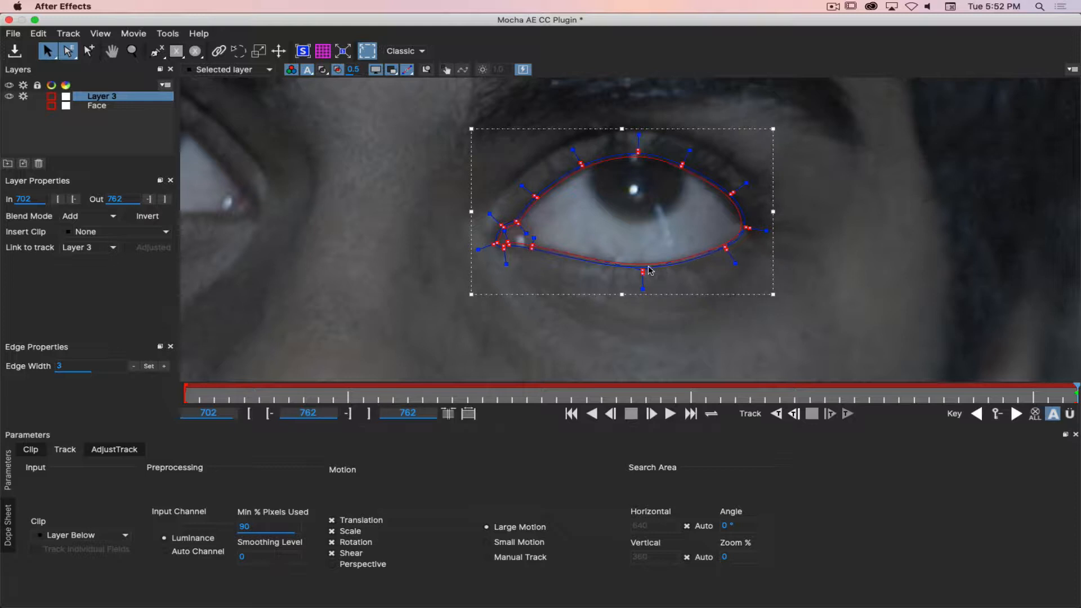
# Preview the eye matte and try a wider soft edge, returning to the single Edge Width 3 feather.
pyautogui.click(323, 69)
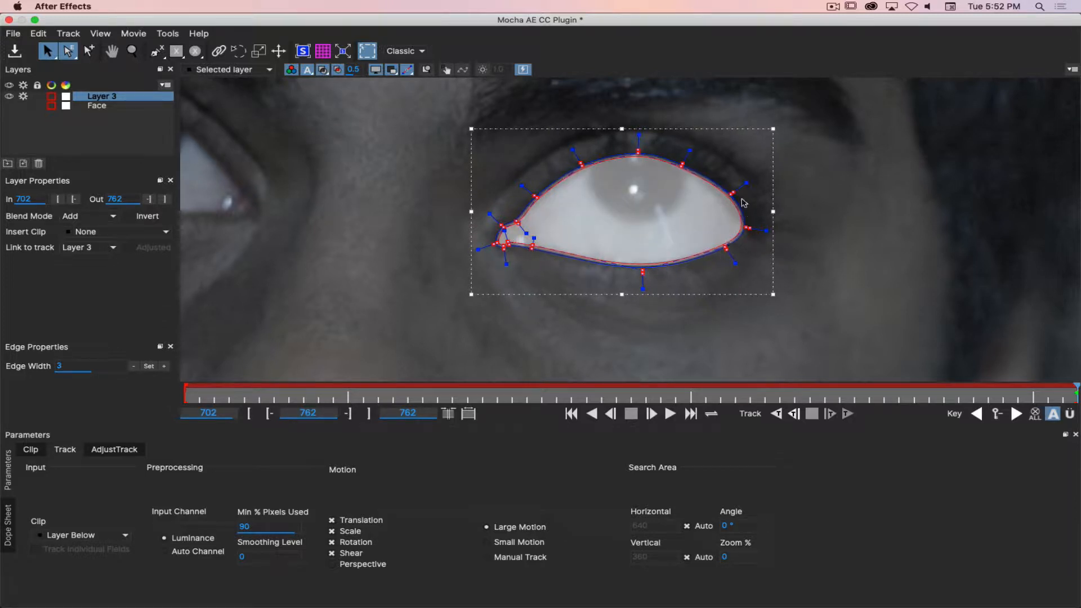
pyautogui.click(164, 367)
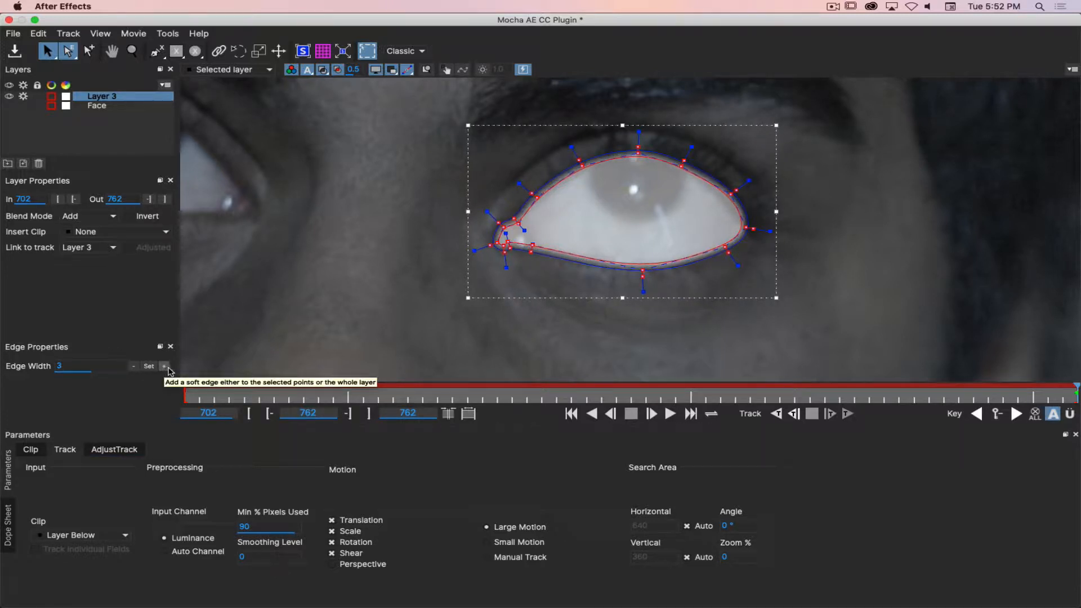
pyautogui.click(134, 367)
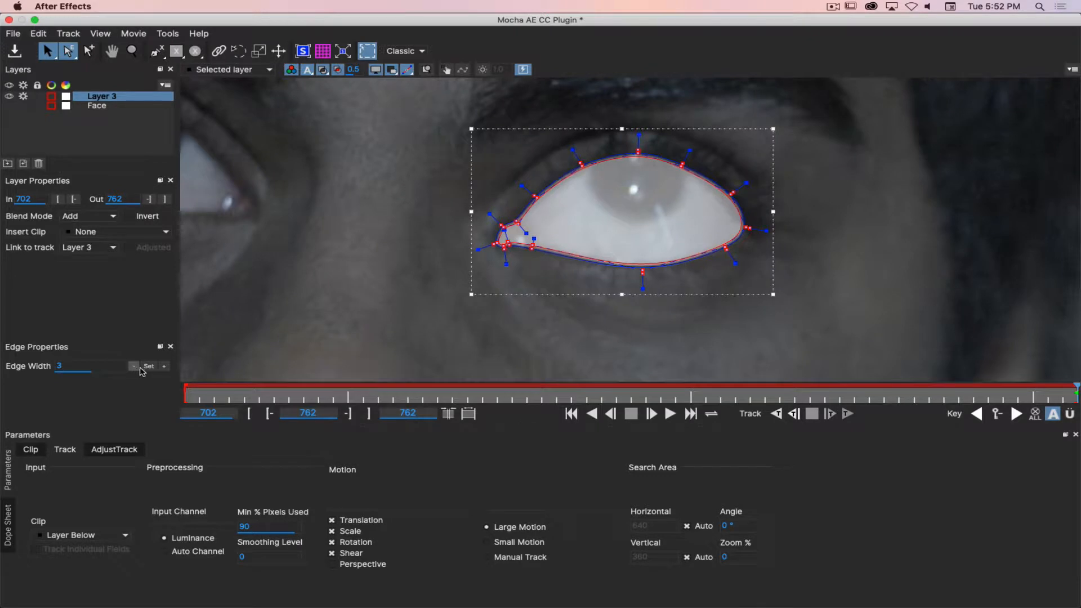
pyautogui.click(164, 366)
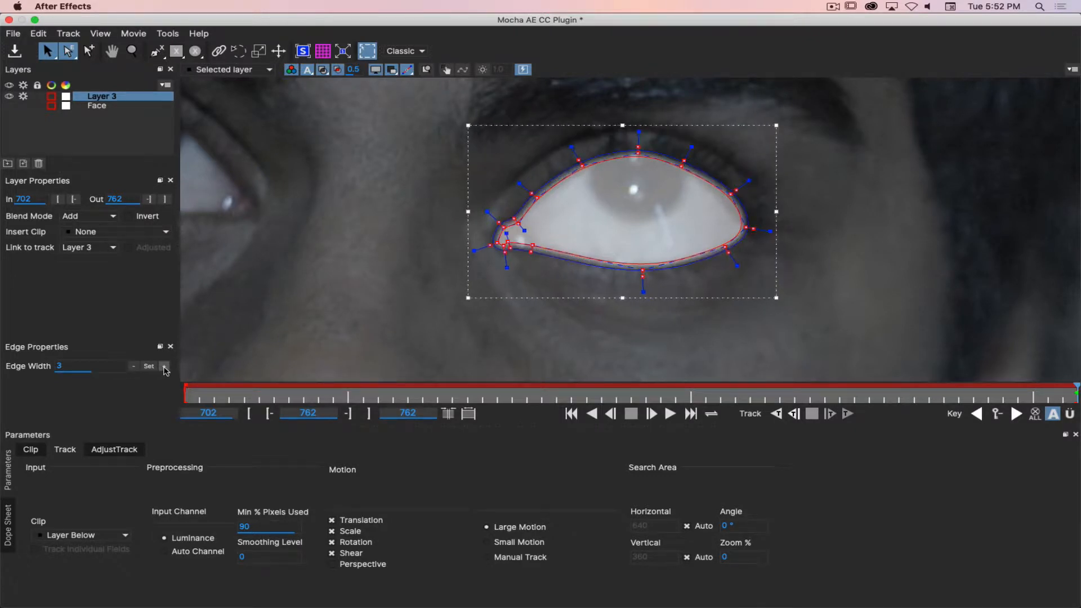
pyautogui.click(135, 368)
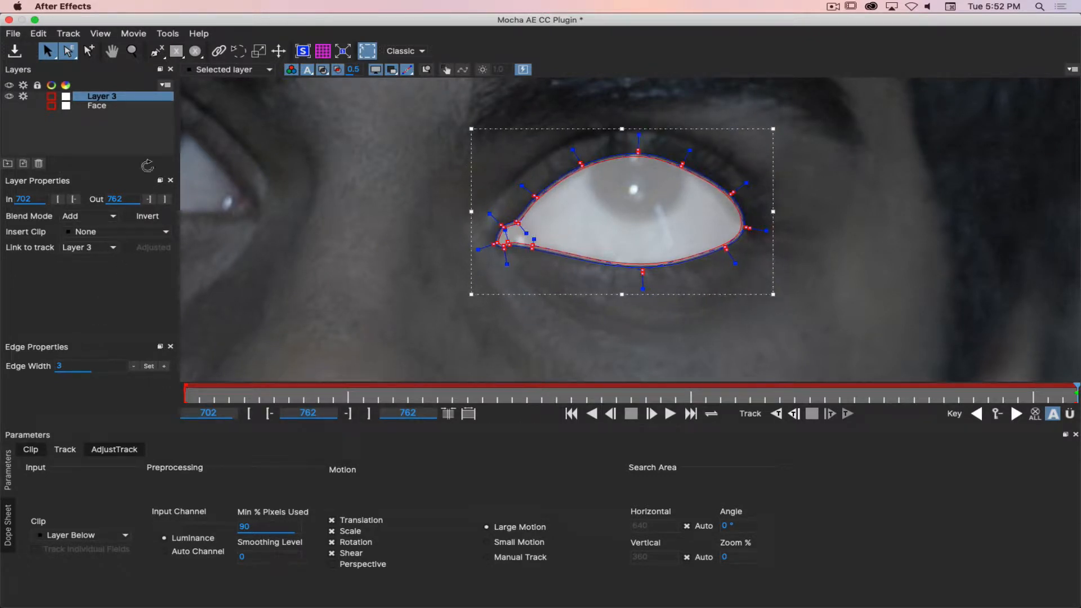
pyautogui.click(323, 70)
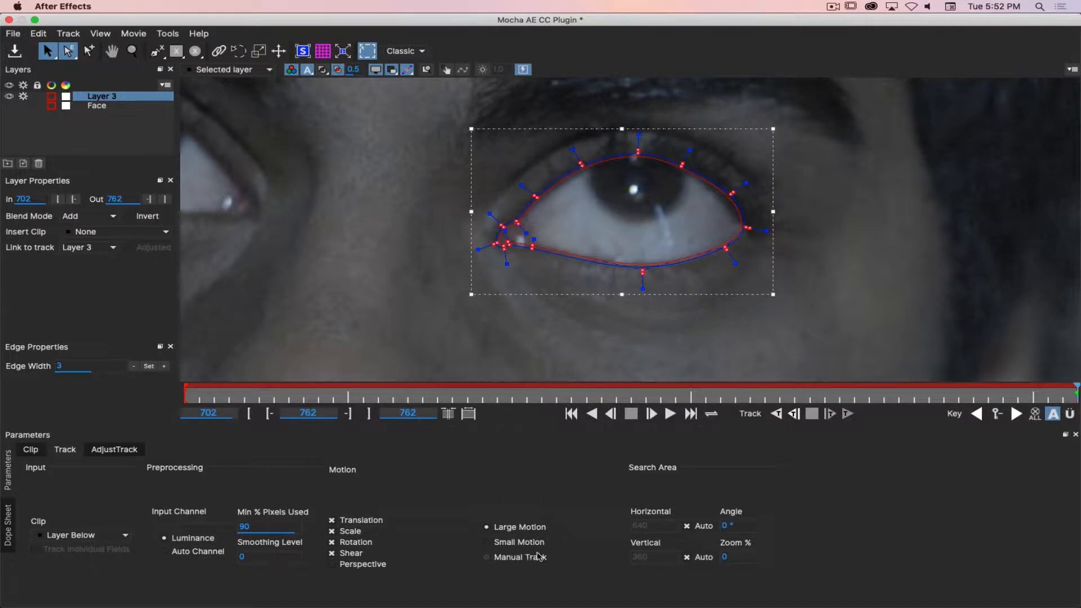
# Try tracking the eye spline backward from frame 762 using Small Motion with Perspective enabled.
pyautogui.click(487, 544)
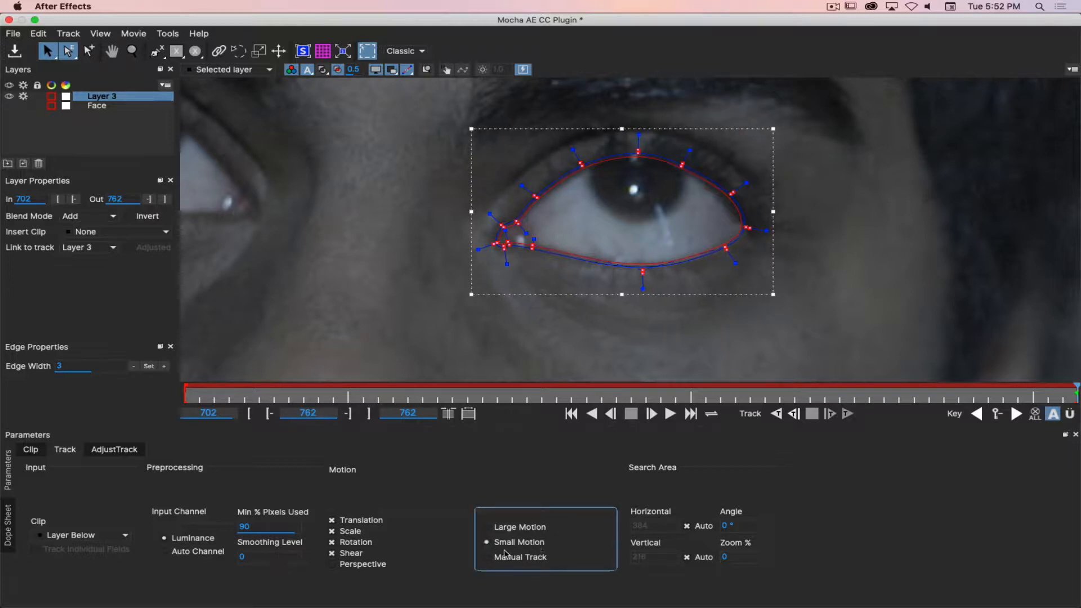
pyautogui.click(329, 565)
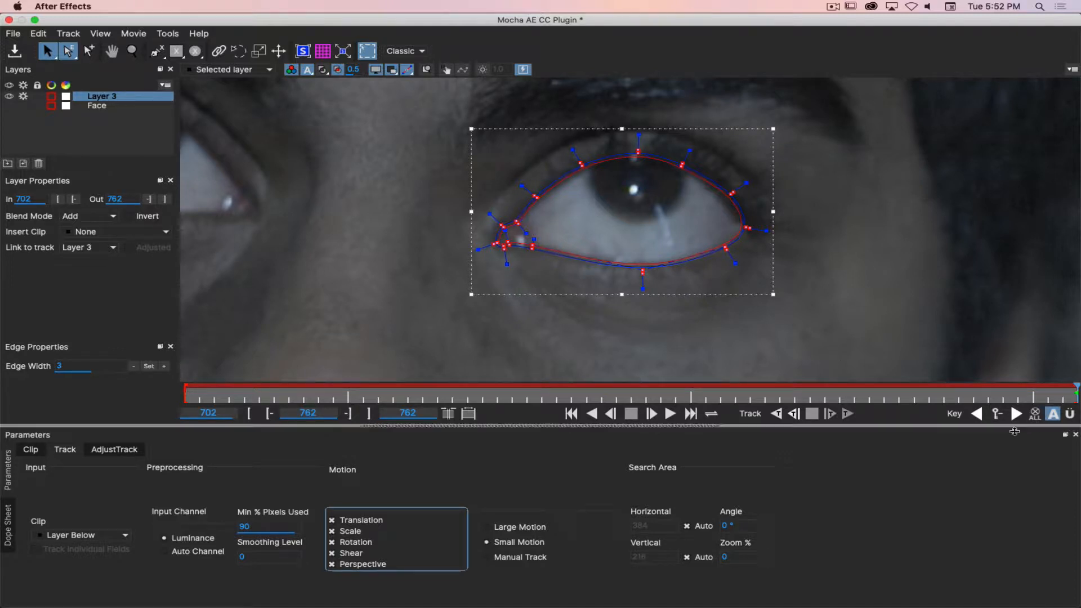
pyautogui.click(776, 415)
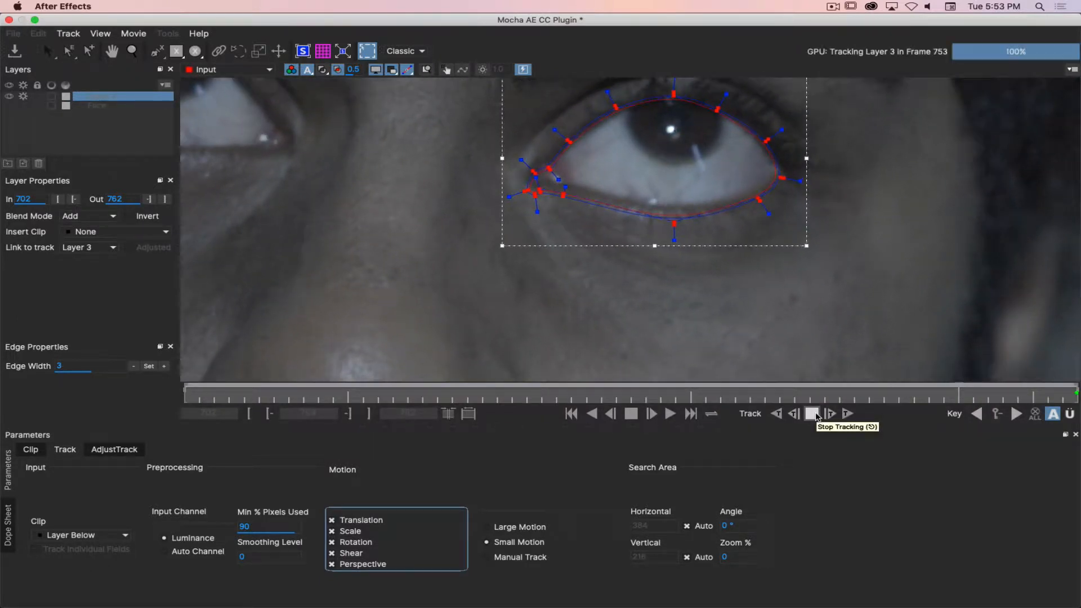
pyautogui.click(816, 415)
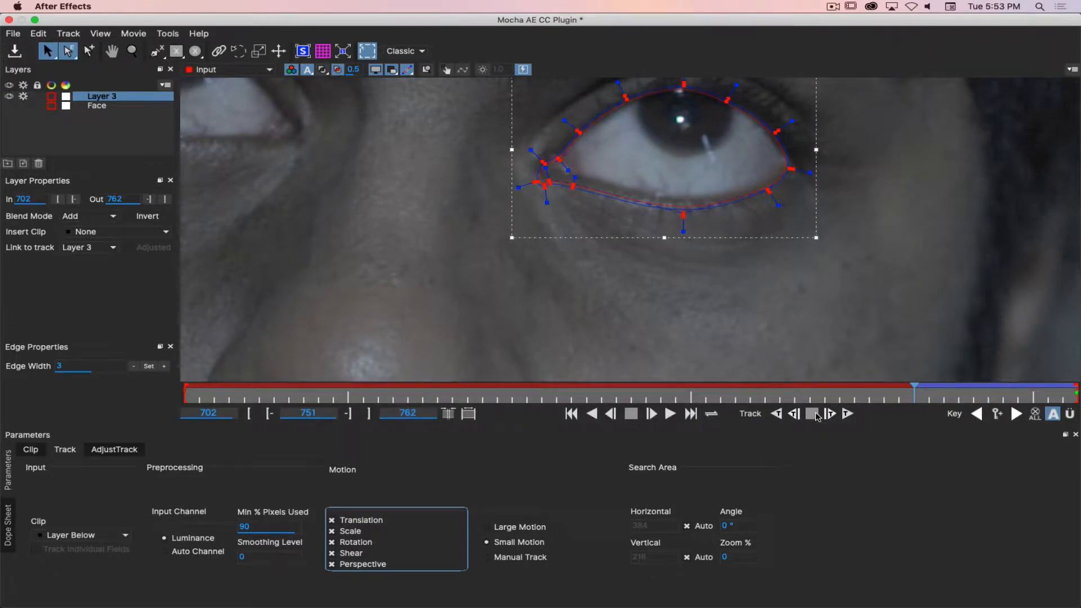
pyautogui.press('space')
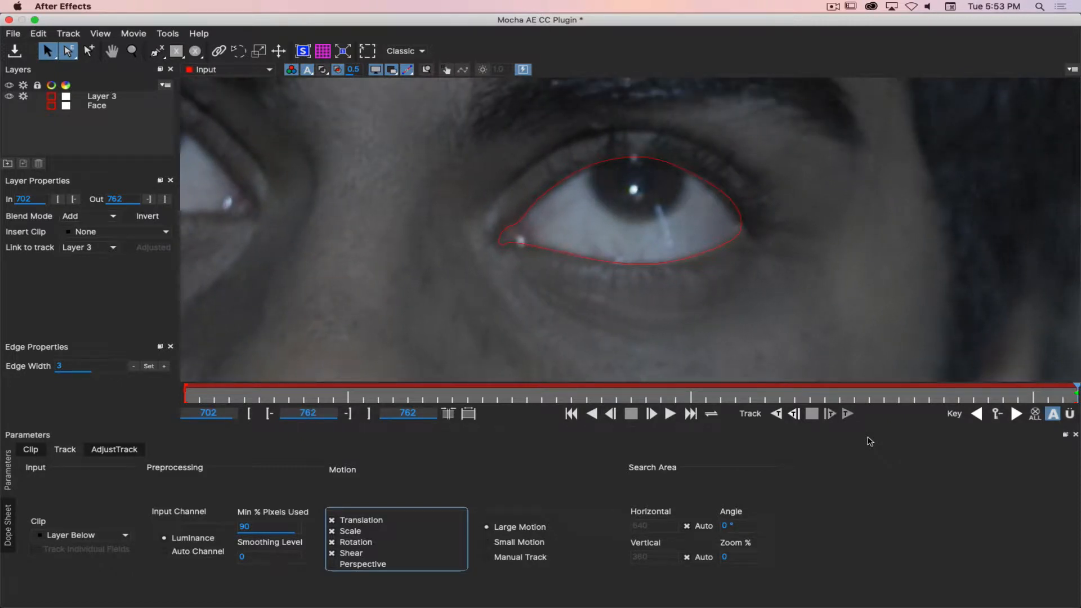
# Track the eye spline backward to frame 728 with Small Motion, and rename its layer R Eye Whole.
pyautogui.click(496, 544)
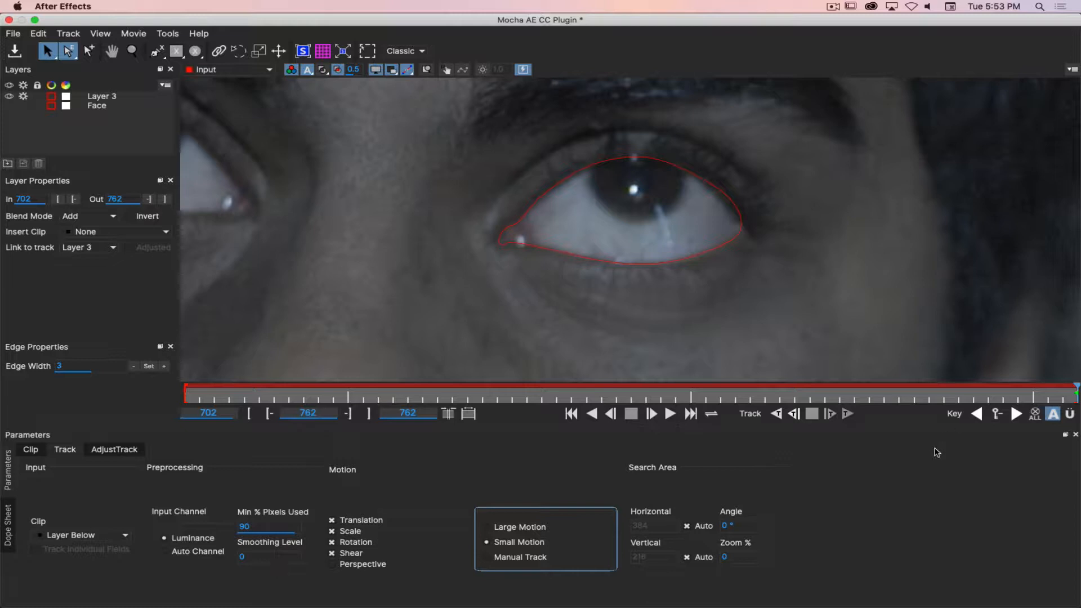
pyautogui.click(777, 414)
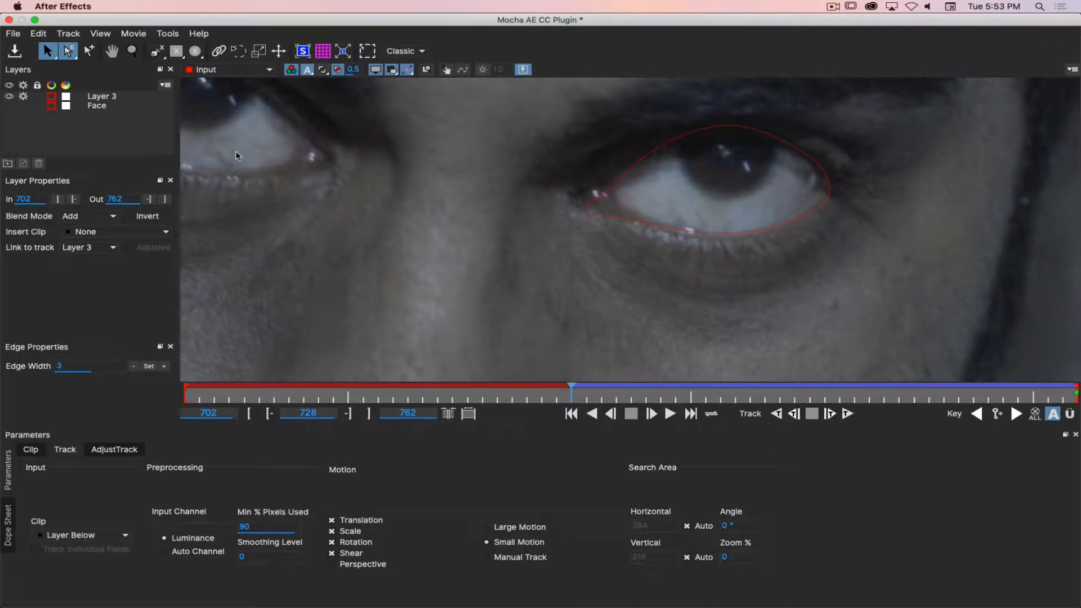
pyautogui.click(114, 98)
pyautogui.doubleClick(124, 100)
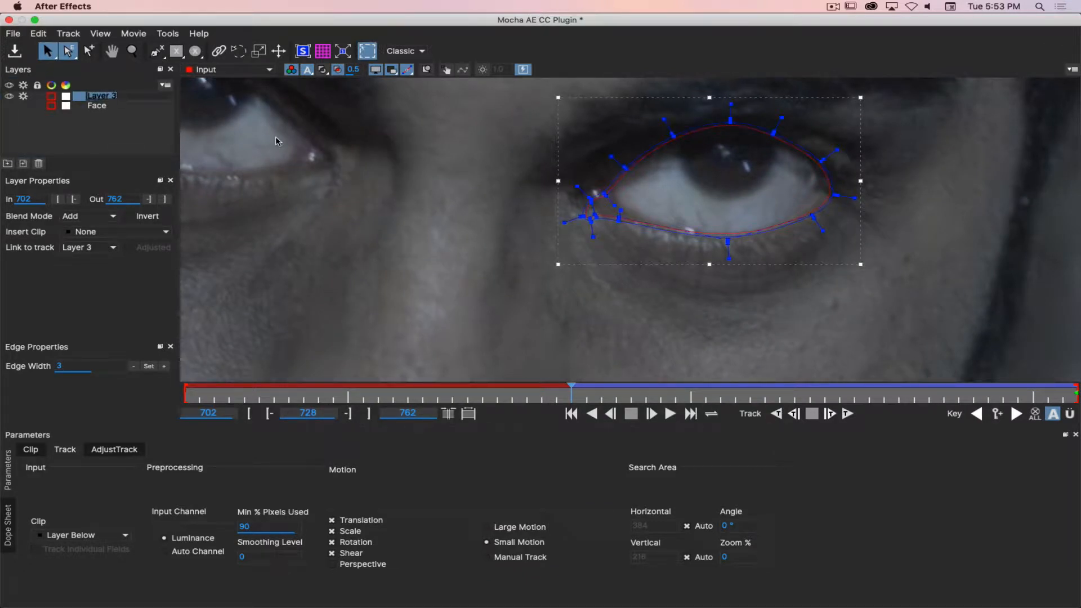
pyautogui.write('R Eye')
pyautogui.write('ye')
pyautogui.write(' Whole')
pyautogui.press('Return')
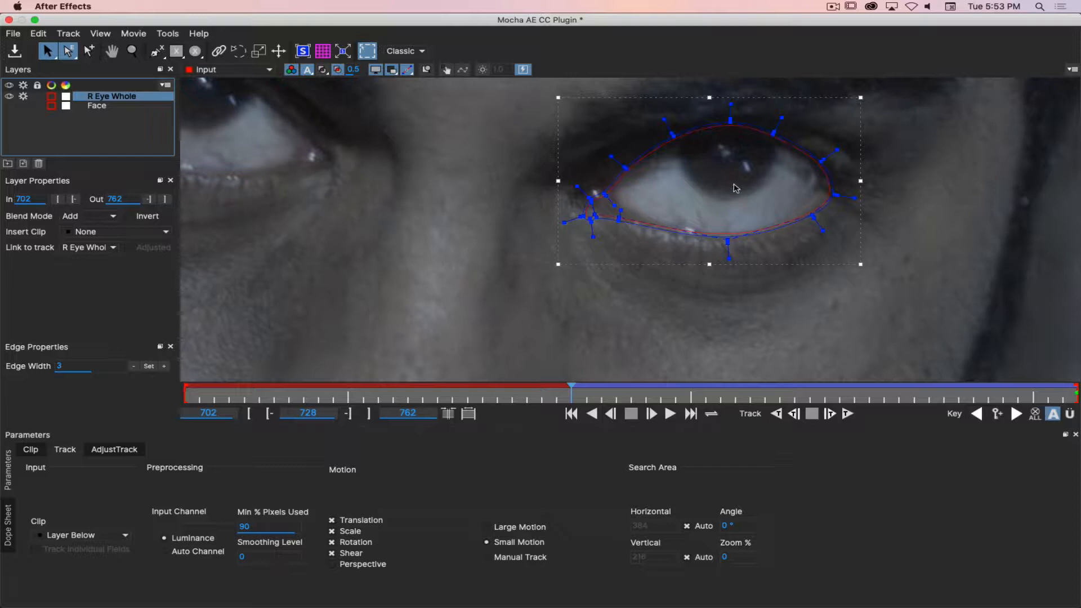
# Set picking to both inner and edge points, and pull the eye spline's outer-corner points in to the eye at frame 728.
pyautogui.press('z')
pyautogui.moveTo(744, 189); pyautogui.dragTo(765, 182)
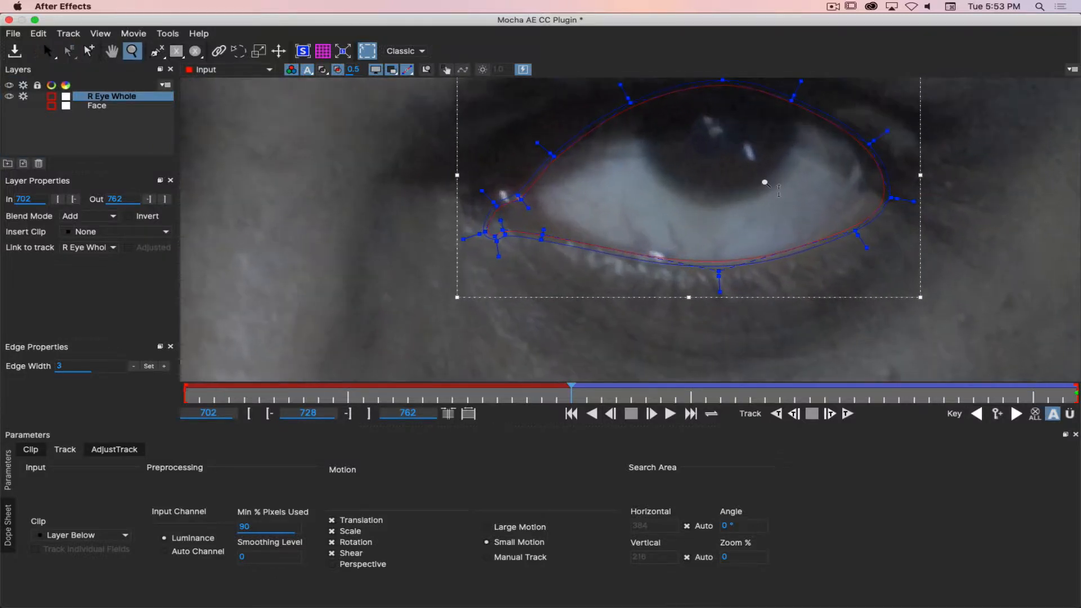
pyautogui.click(861, 233)
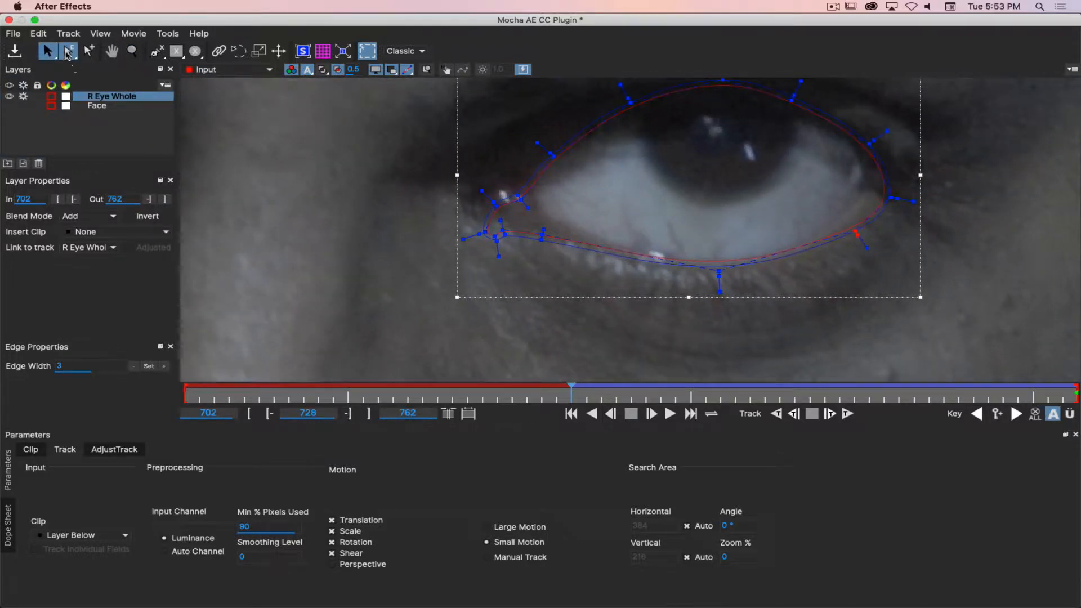
pyautogui.click(68, 53)
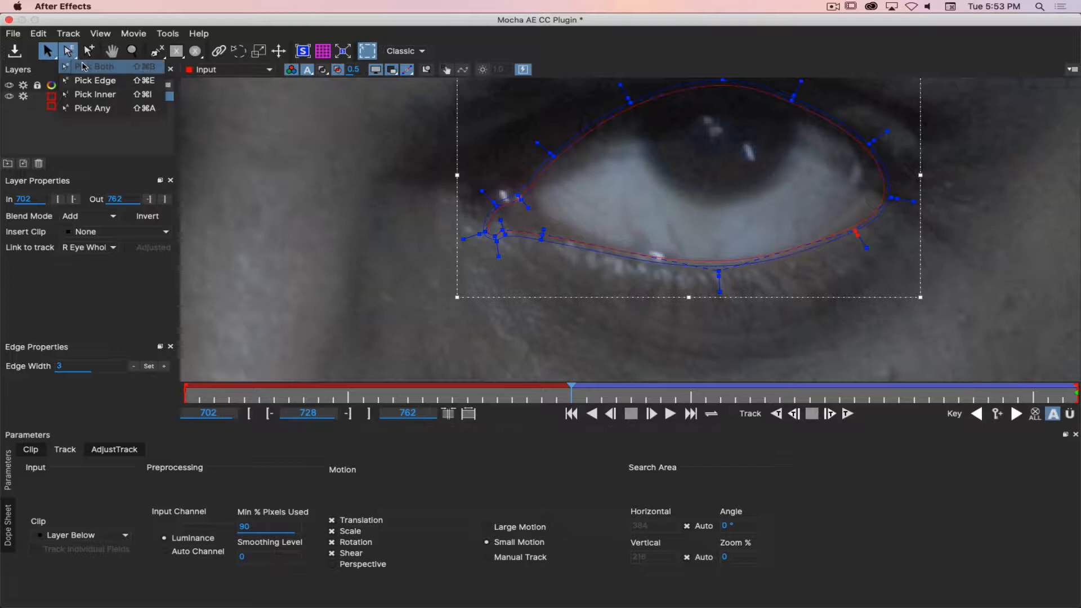
pyautogui.click(82, 67)
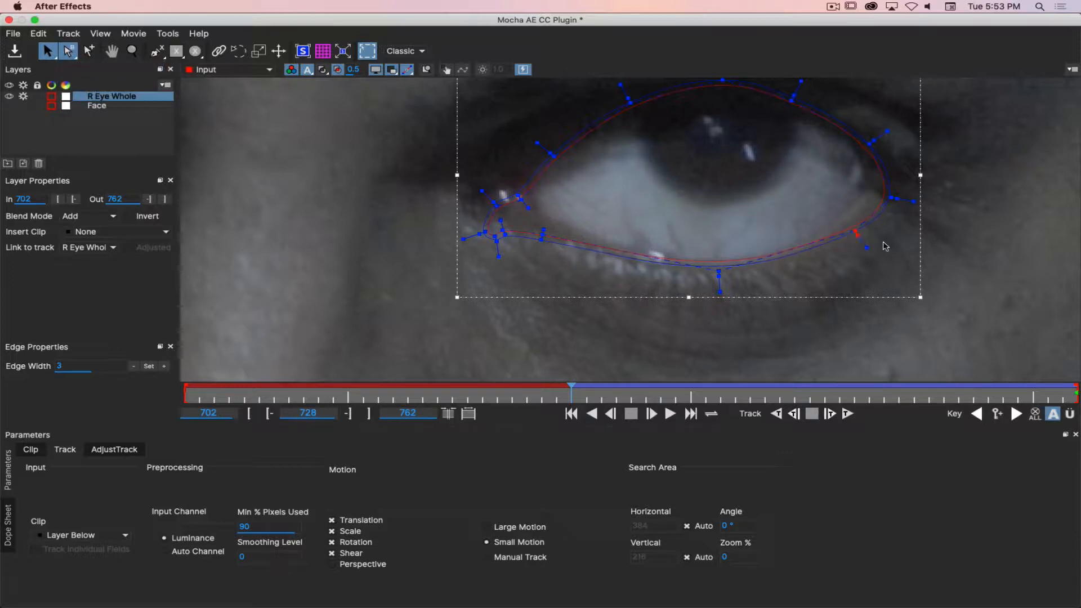
pyautogui.moveTo(856, 232); pyautogui.dragTo(872, 185)
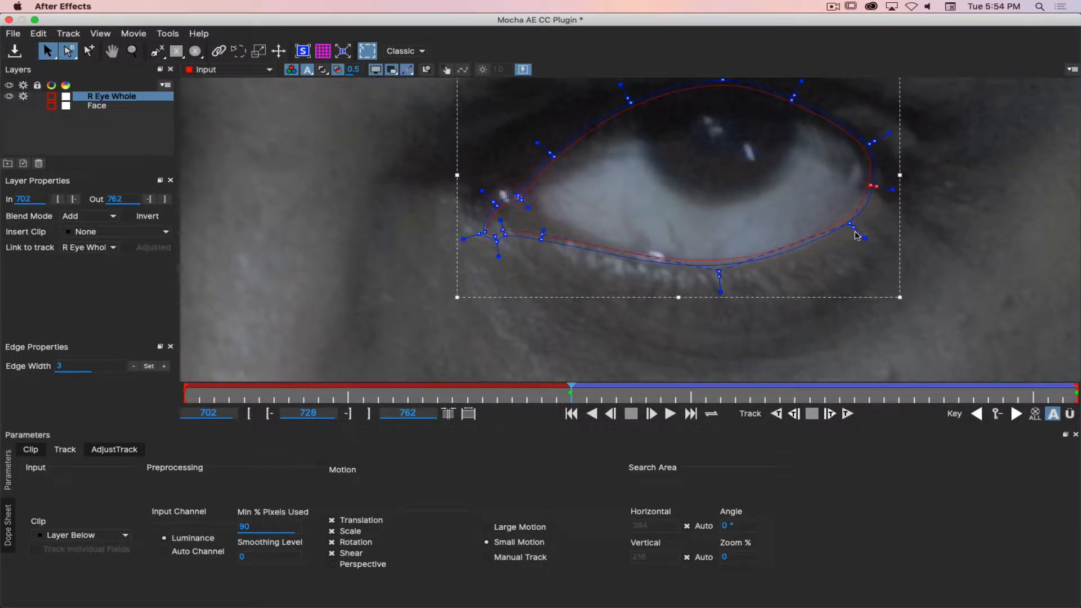
pyautogui.moveTo(851, 225); pyautogui.dragTo(829, 230)
pyautogui.moveTo(868, 146)
pyautogui.mouseDown()
pyautogui.moveTo(773, 167)
pyautogui.moveTo(855, 140)
pyautogui.mouseUp()
# Lower the eye spline's upper-lid points onto the lid line at frame 728.
pyautogui.press('x')
pyautogui.moveTo(750, 133); pyautogui.dragTo(740, 170)
pyautogui.press('s')
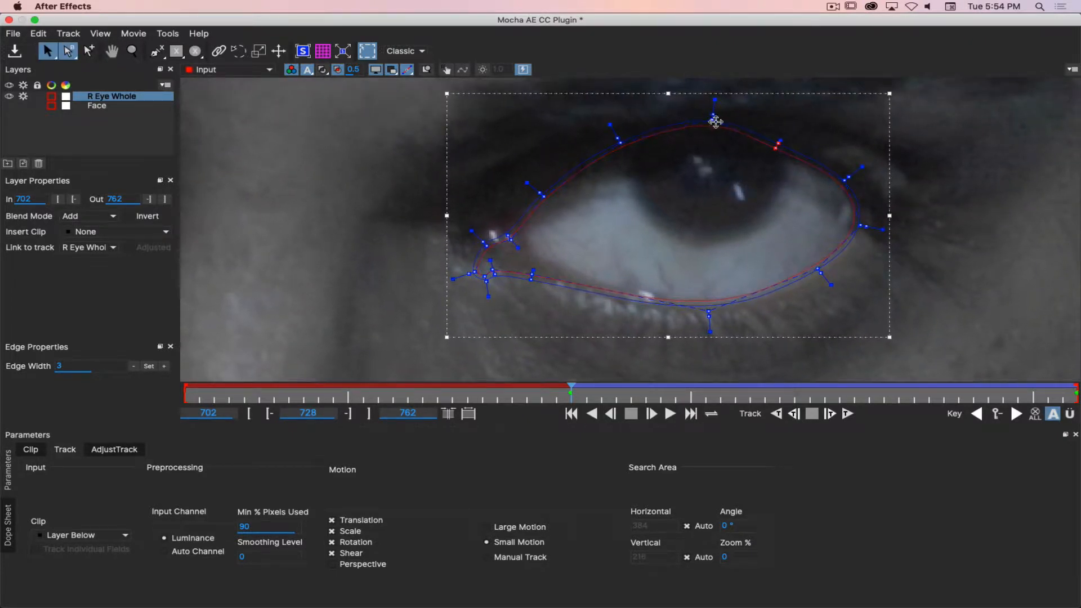
pyautogui.moveTo(714, 114); pyautogui.dragTo(709, 133)
pyautogui.moveTo(623, 145); pyautogui.dragTo(621, 150)
# Move the group of inner-corner spline points up to the tear duct and reshape them individually around it.
pyautogui.moveTo(410, 222); pyautogui.dragTo(546, 302)
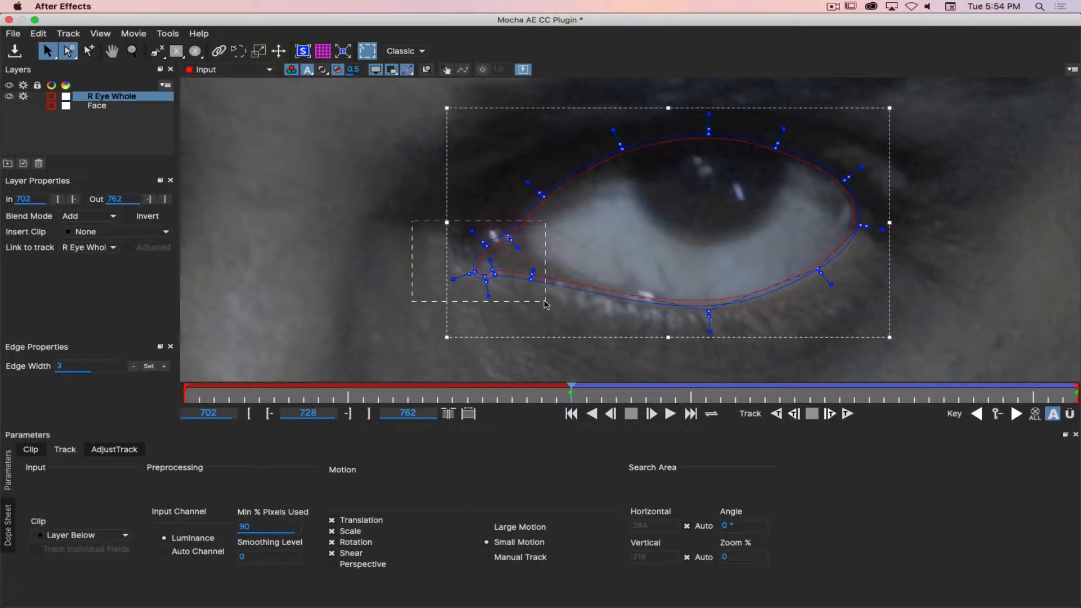
pyautogui.moveTo(524, 263); pyautogui.dragTo(470, 252)
pyautogui.click(530, 244)
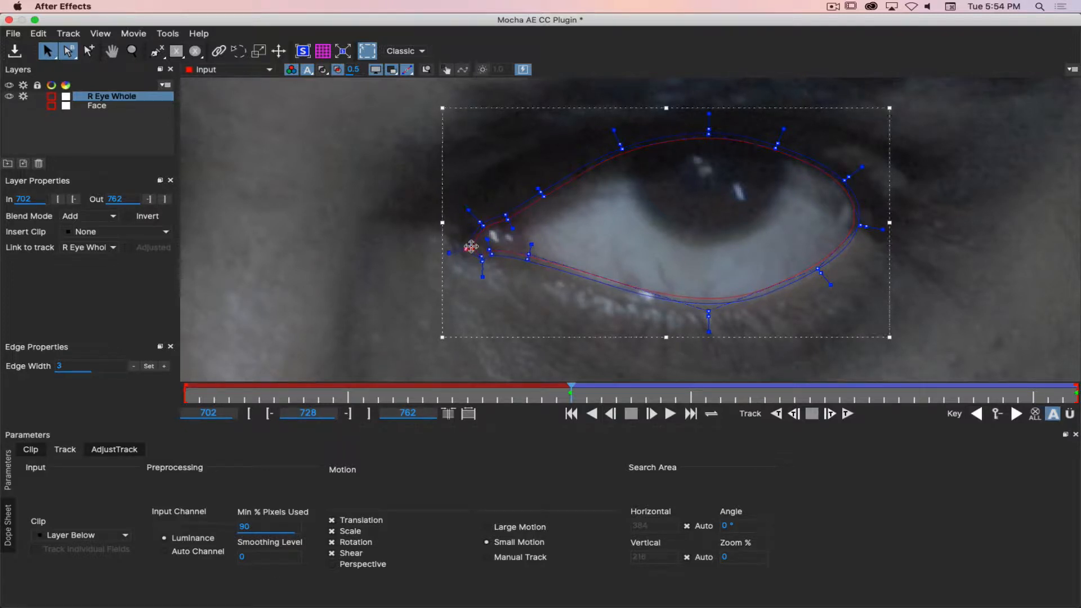
pyautogui.moveTo(471, 247); pyautogui.dragTo(481, 226)
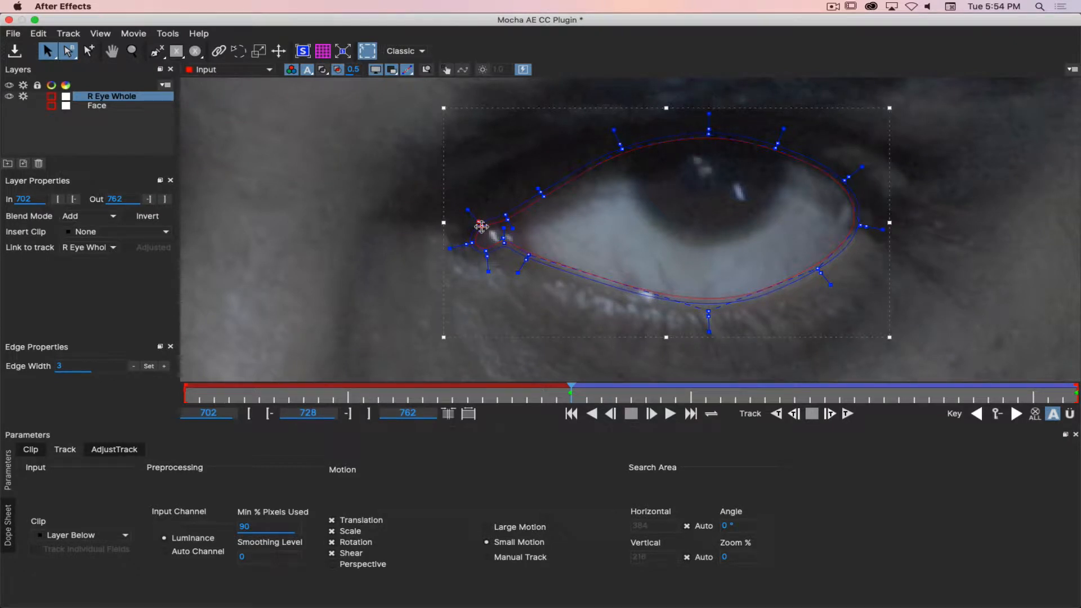
# Fine-tune the outer-corner, lower-lid and inner-corner points of the eye spline at frame 728.
pyautogui.moveTo(866, 227); pyautogui.dragTo(860, 224)
pyautogui.moveTo(709, 313); pyautogui.dragTo(709, 318)
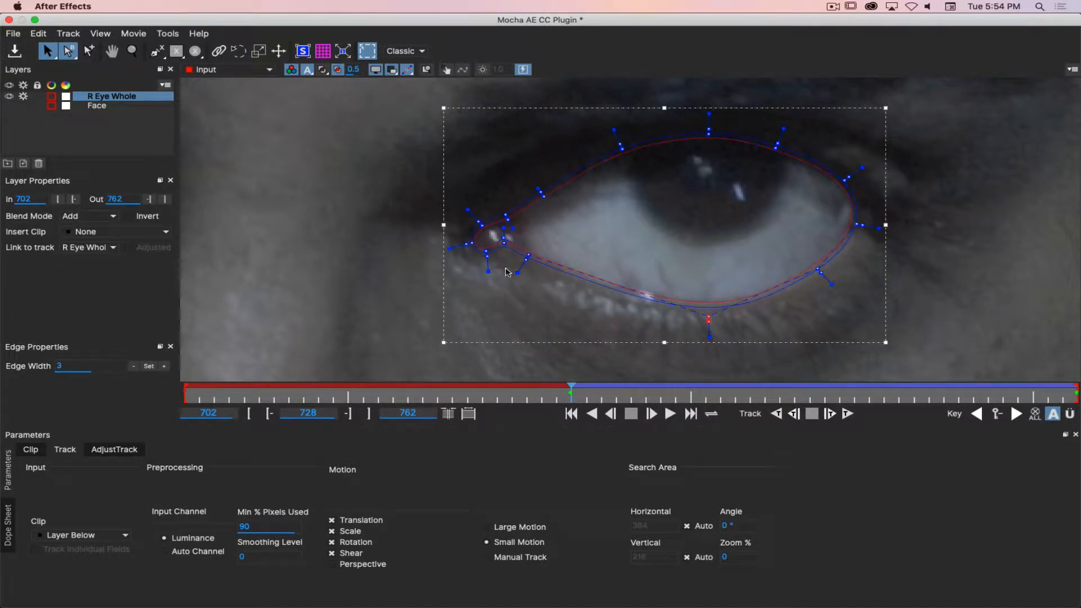
pyautogui.moveTo(527, 257); pyautogui.dragTo(535, 263)
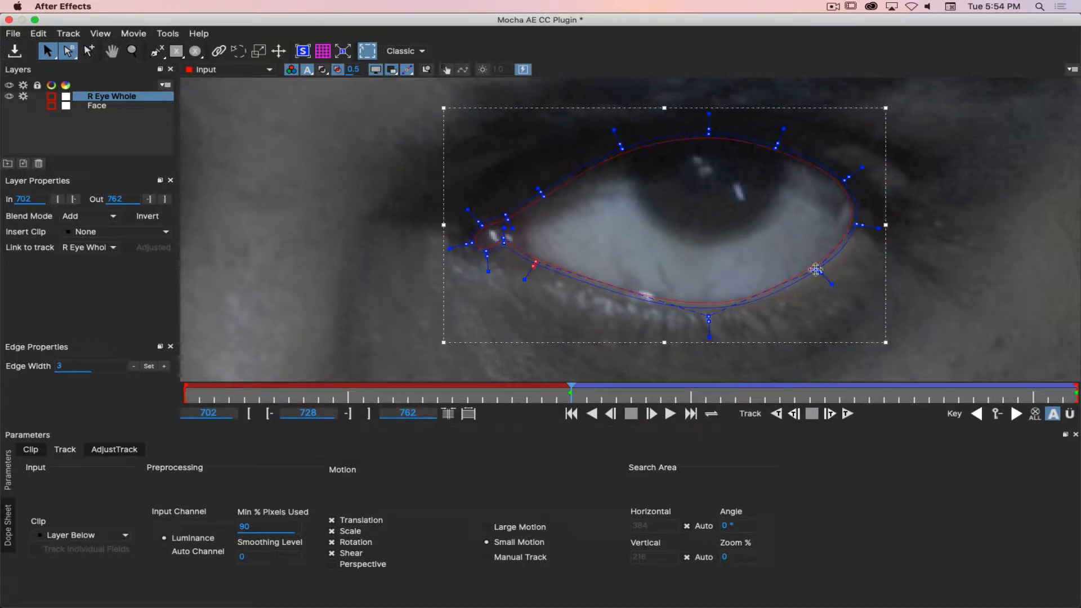
pyautogui.moveTo(816, 269); pyautogui.dragTo(824, 273)
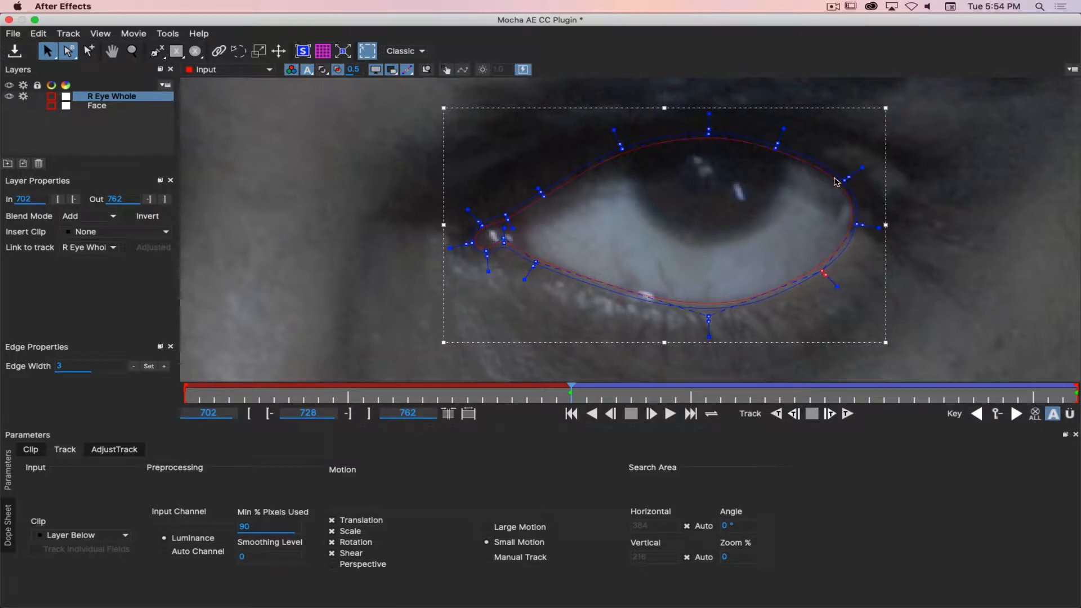
pyautogui.click(508, 222)
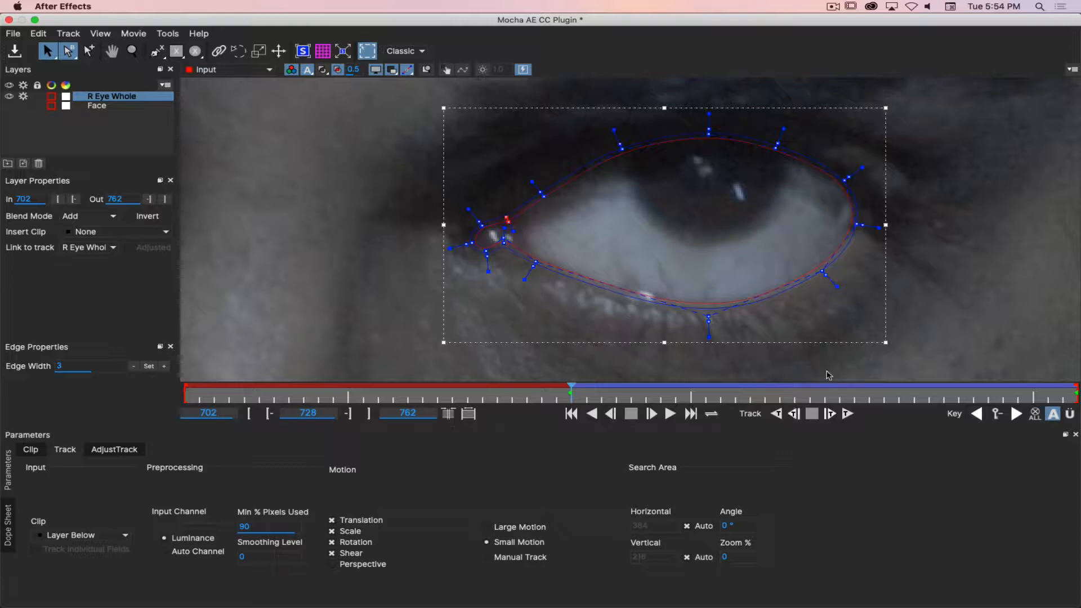
# Play and scrub the tracked range to check the eye spline against the footage, returning to frame 728.
pyautogui.press('z')
pyautogui.moveTo(944, 210); pyautogui.dragTo(915, 398)
pyautogui.press('s')
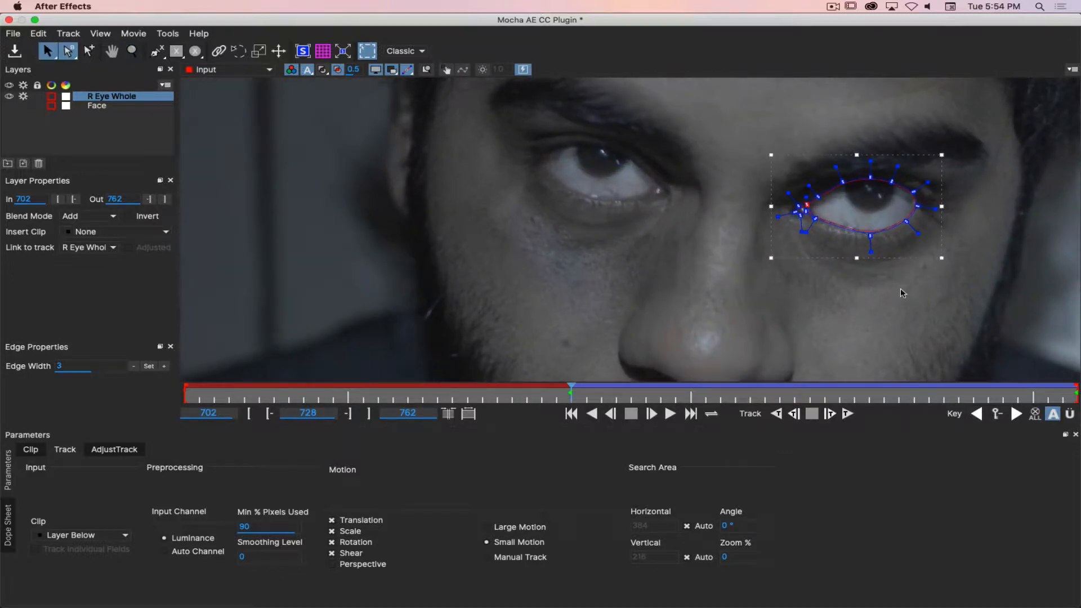
pyautogui.press('space')
pyautogui.press('space')
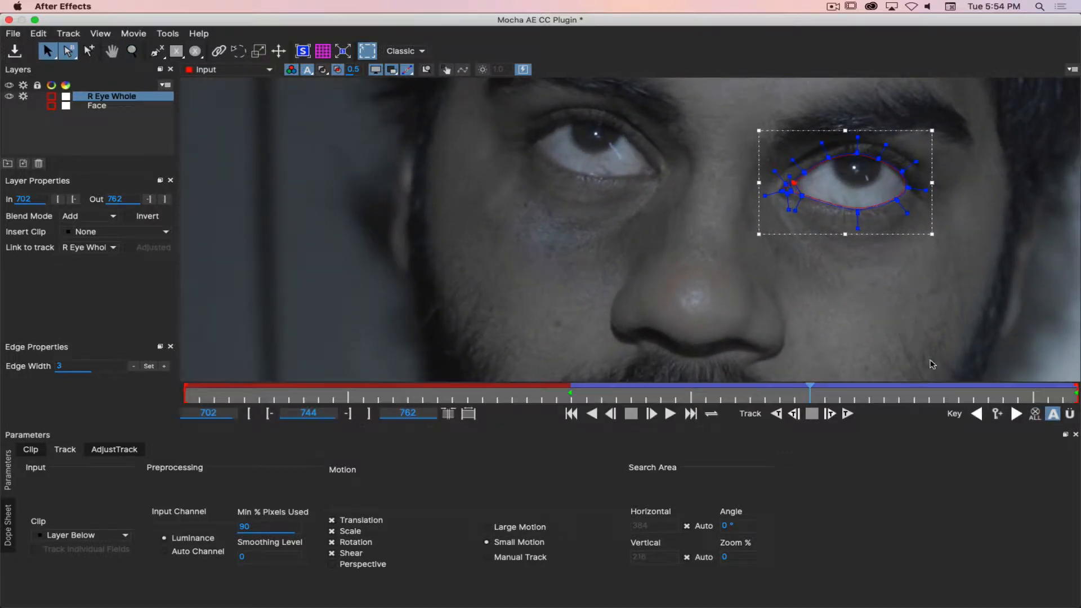
pyautogui.click(850, 413)
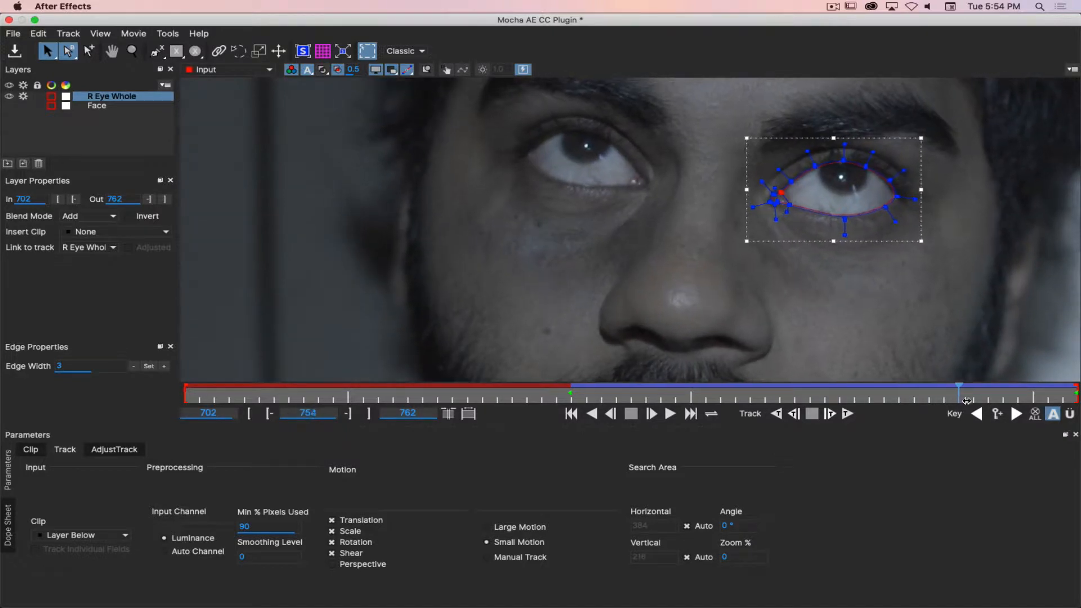
pyautogui.moveTo(1058, 403); pyautogui.dragTo(570, 407)
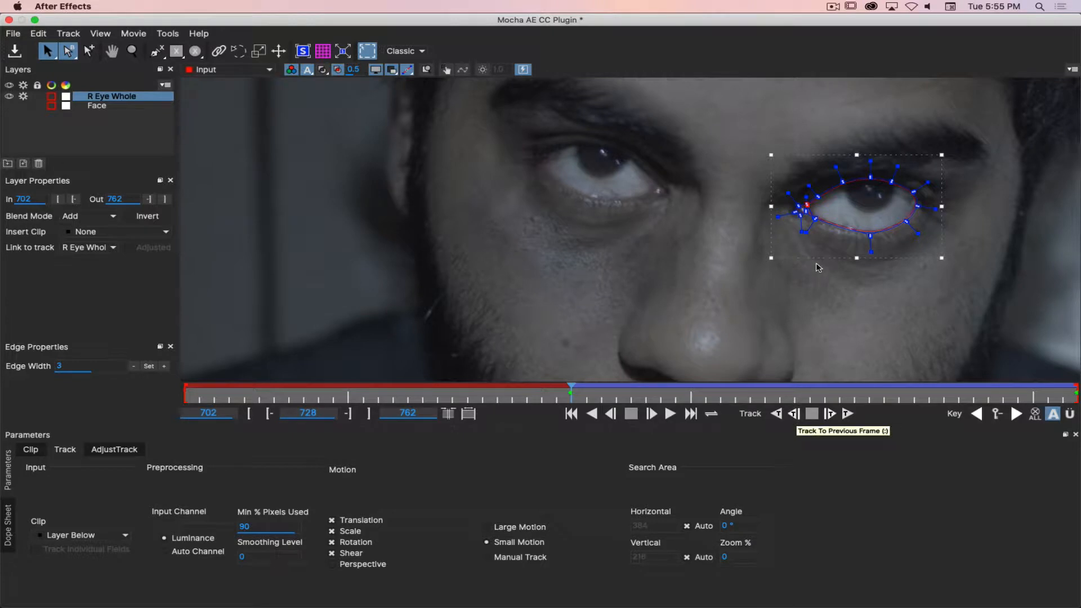
# Track the R Eye Whole spline backward frame by frame from 728 to 722.
pyautogui.press('z')
pyautogui.moveTo(854, 267); pyautogui.dragTo(866, 314)
pyautogui.press('x')
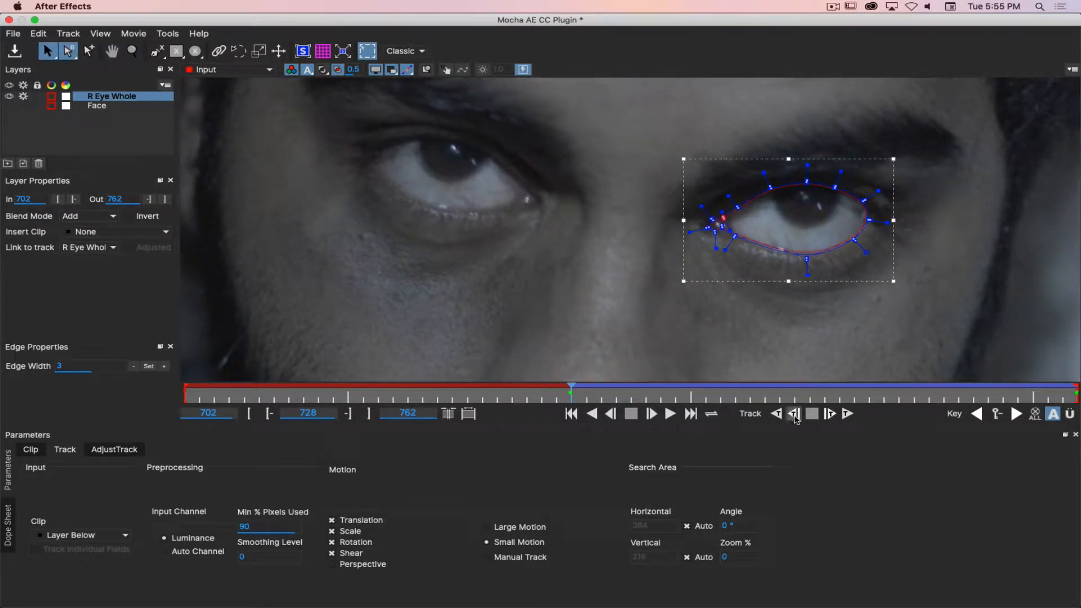
pyautogui.click(794, 415)
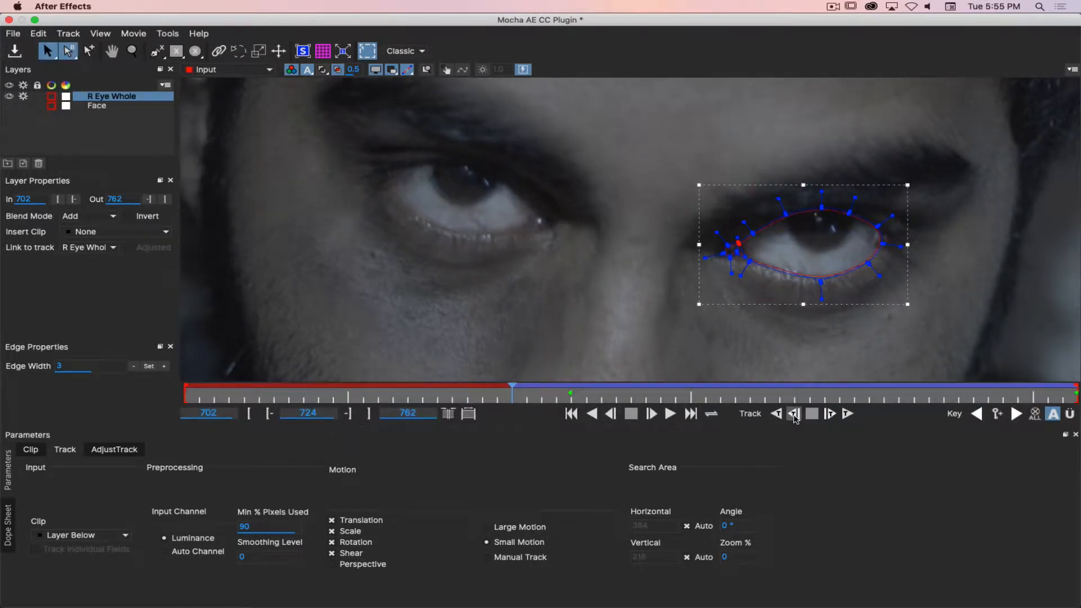
pyautogui.click(794, 415)
pyautogui.click(795, 415)
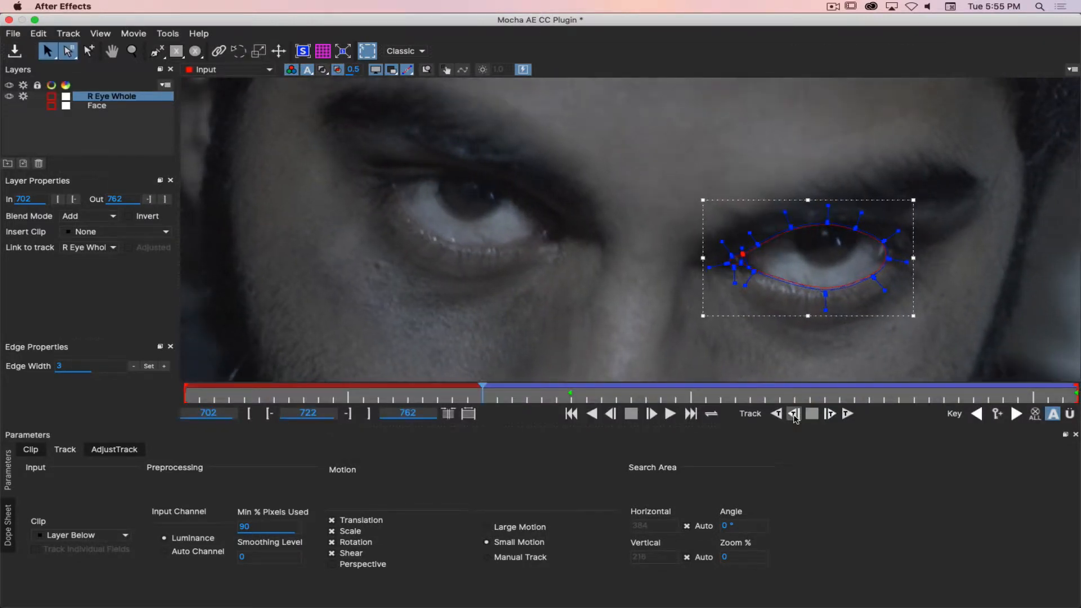
# At frame 722, adjust the spline's lower inner-corner point and its lower outer points to the eye's contour.
pyautogui.press('z')
pyautogui.moveTo(796, 273); pyautogui.dragTo(781, 155)
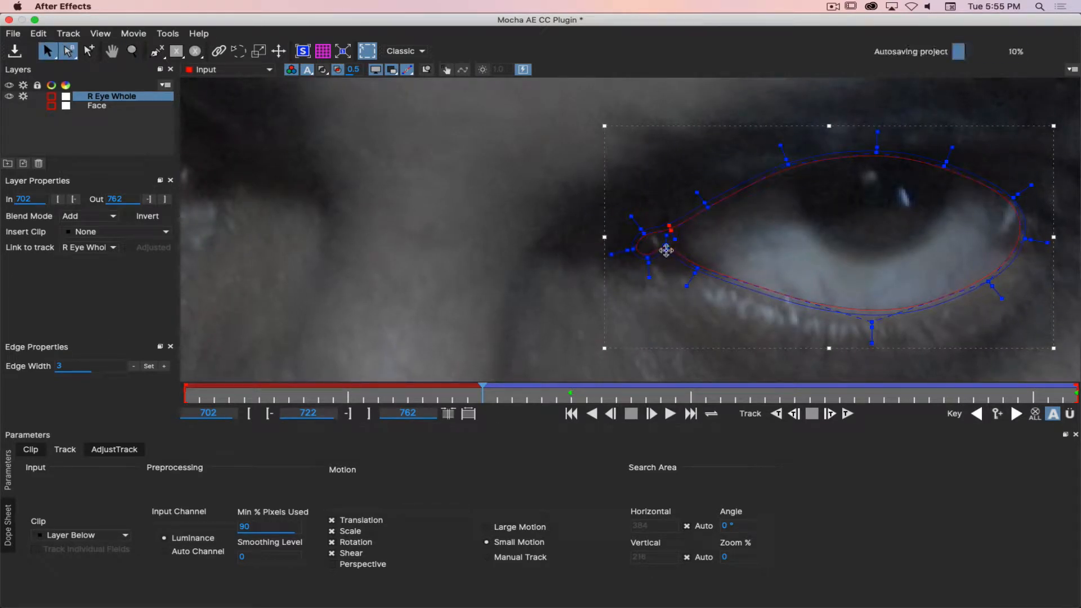
pyautogui.moveTo(666, 249)
pyautogui.mouseDown()
pyautogui.moveTo(665, 270)
pyautogui.moveTo(672, 253)
pyautogui.mouseUp()
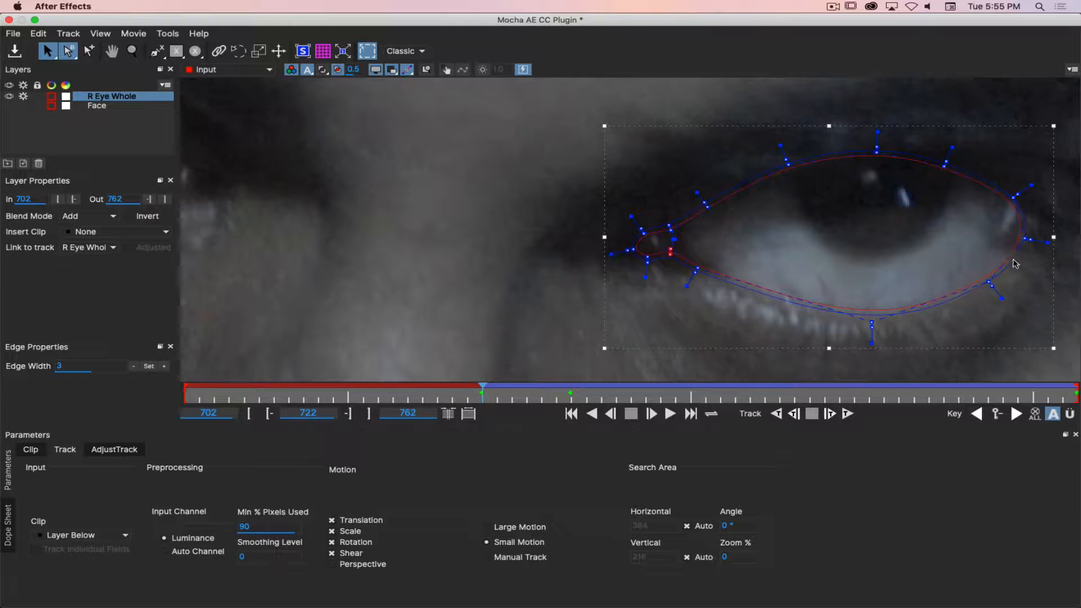
pyautogui.moveTo(983, 328); pyautogui.dragTo(973, 296)
pyautogui.moveTo(1029, 238); pyautogui.dragTo(1026, 238)
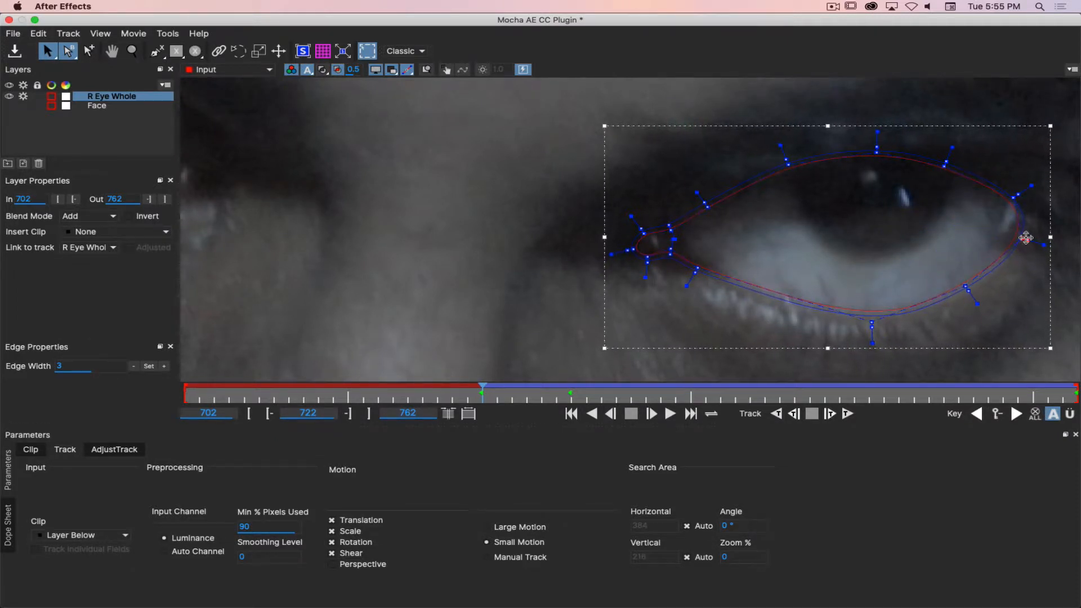
# Fit the outer-corner and upper-lid spline points to the eye, and touch up the inner-corner points at frame 722.
pyautogui.moveTo(1014, 195)
pyautogui.mouseDown()
pyautogui.moveTo(884, 237)
pyautogui.moveTo(1006, 197)
pyautogui.mouseUp()
pyautogui.moveTo(1024, 241); pyautogui.dragTo(1022, 230)
pyautogui.moveTo(942, 164)
pyautogui.mouseDown()
pyautogui.moveTo(930, 188)
pyautogui.moveTo(934, 169)
pyautogui.mouseUp()
pyautogui.click(788, 165)
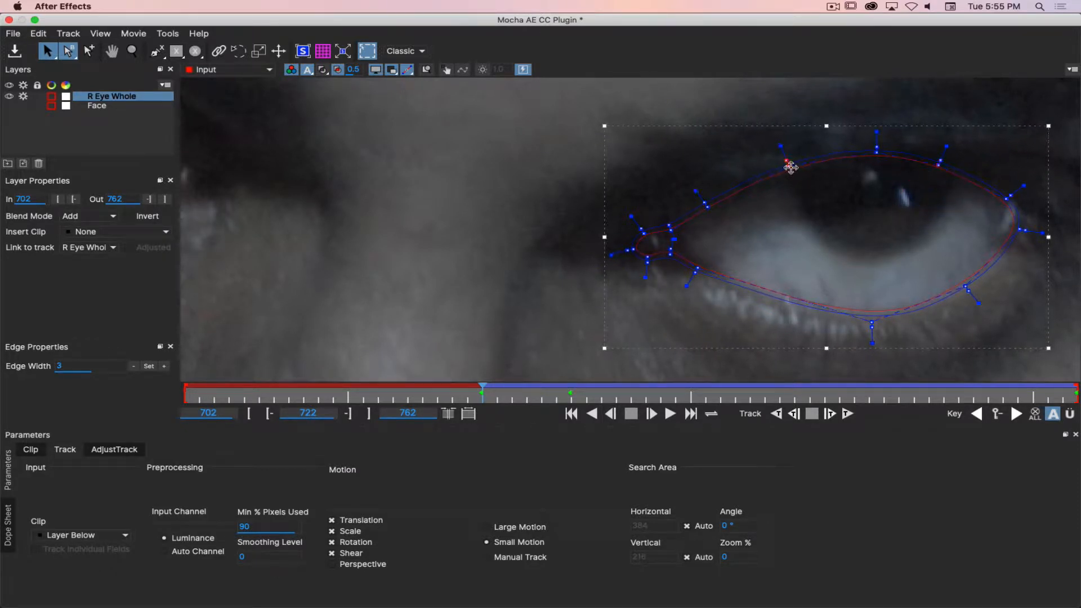
pyautogui.click(707, 208)
pyautogui.click(671, 253)
# Track back one frame to 721 and reshape the spline's lower-lid points along the lash line.
pyautogui.click(794, 415)
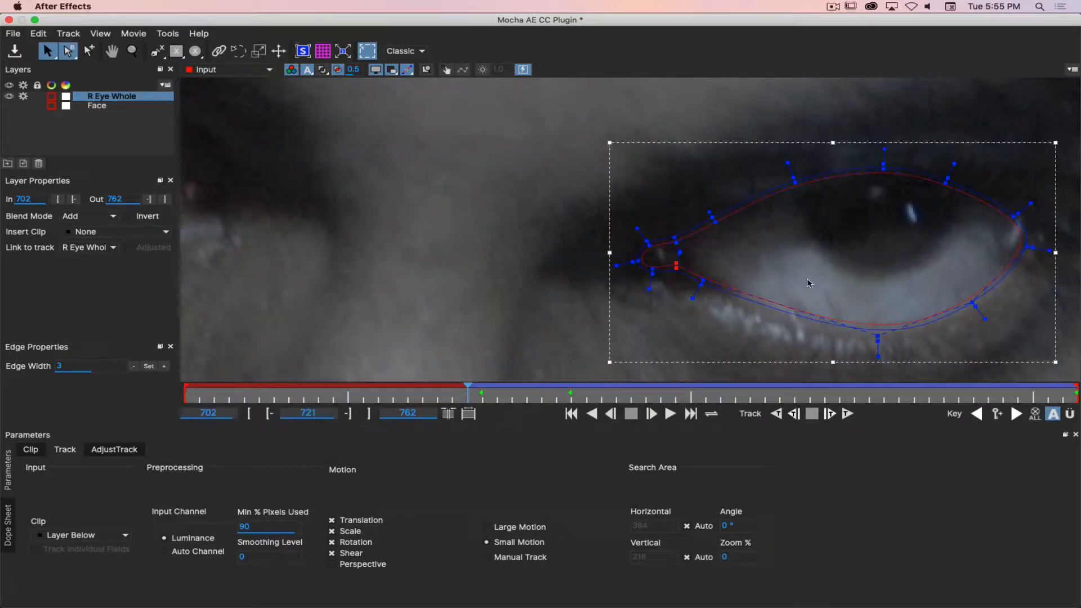
pyautogui.click(702, 284)
pyautogui.moveTo(876, 339); pyautogui.dragTo(853, 343)
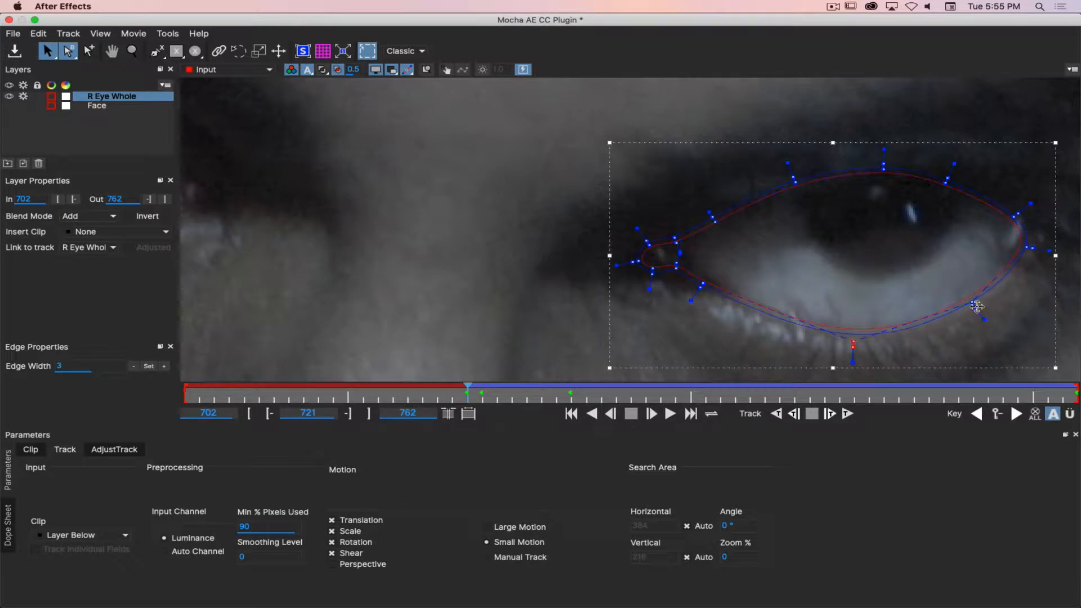
pyautogui.moveTo(977, 306); pyautogui.dragTo(980, 307)
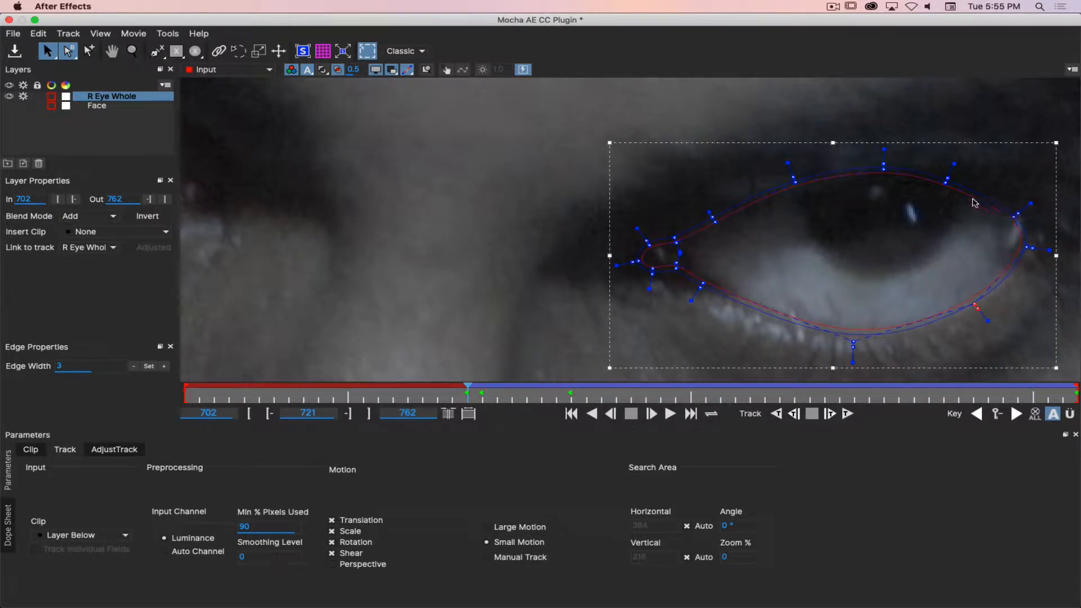
pyautogui.press('x')
pyautogui.moveTo(888, 261); pyautogui.dragTo(724, 203)
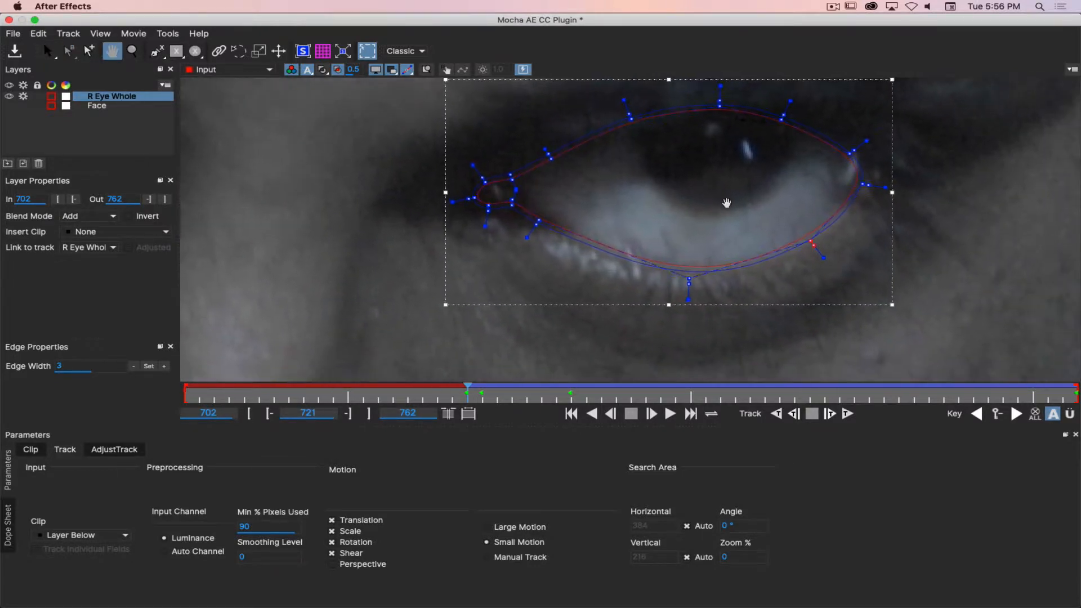
pyautogui.moveTo(532, 218); pyautogui.dragTo(562, 233)
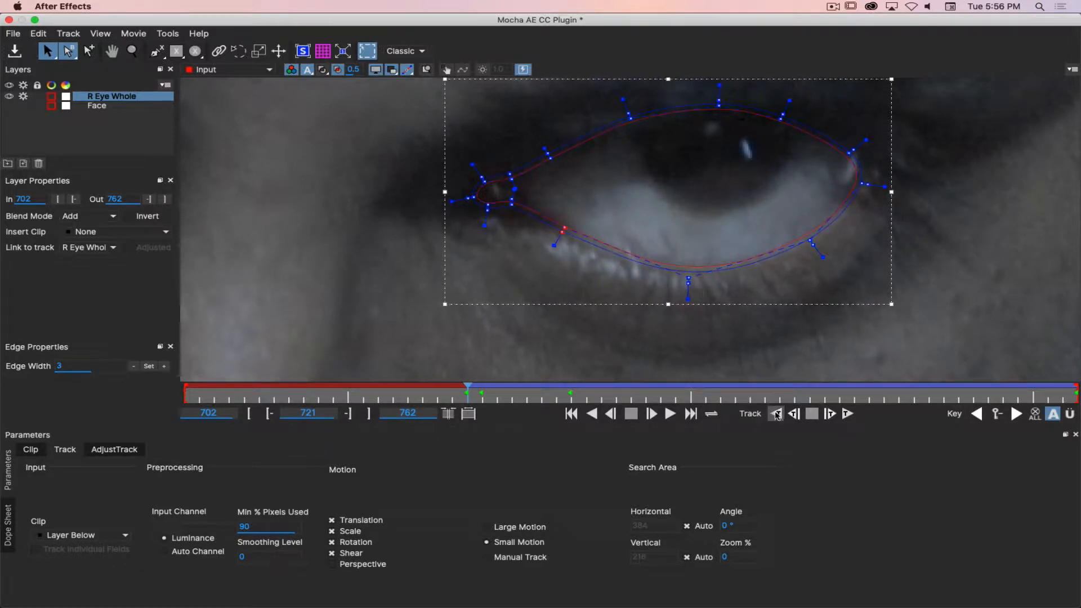
# Track the eye spline backward frame by frame from 721 to 718.
pyautogui.click(795, 414)
pyautogui.click(795, 414)
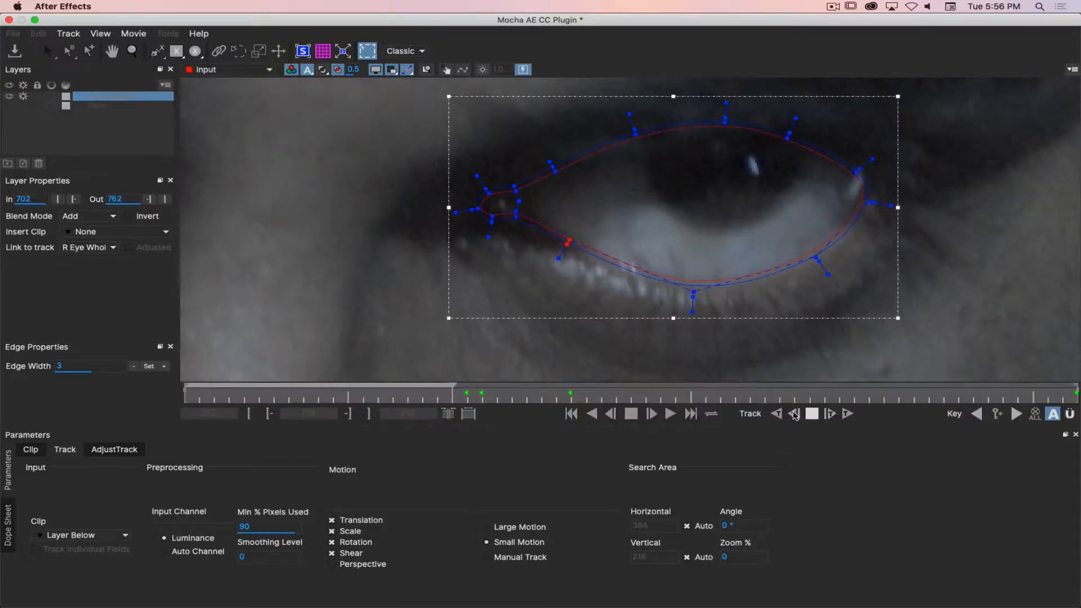
pyautogui.click(795, 414)
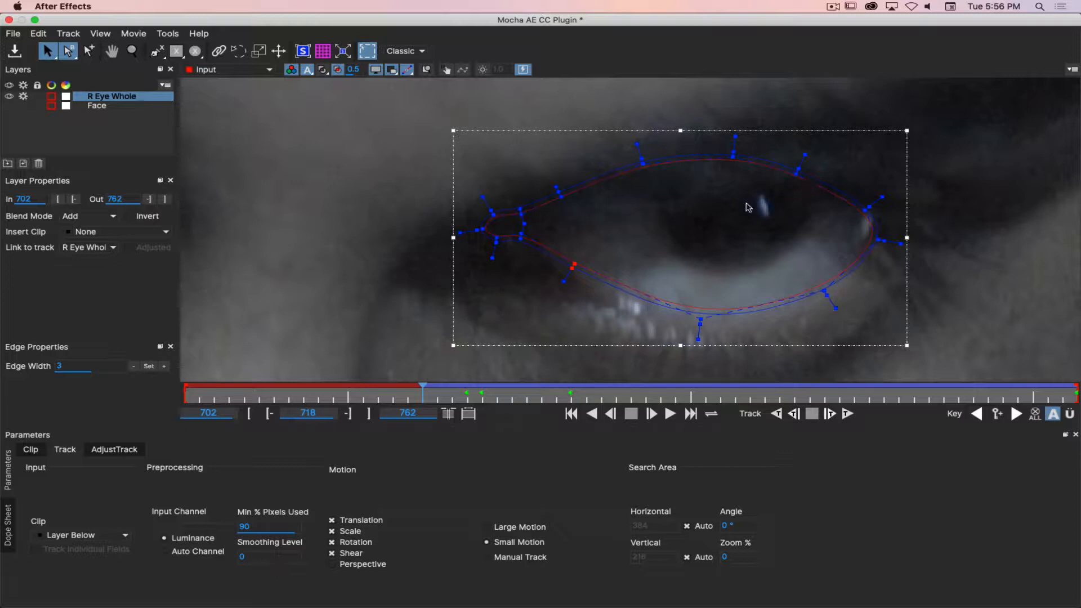
# Return to frame 721 and fit the eye spline's upper-lid points to the lid edge.
pyautogui.moveTo(421, 391); pyautogui.dragTo(468, 390)
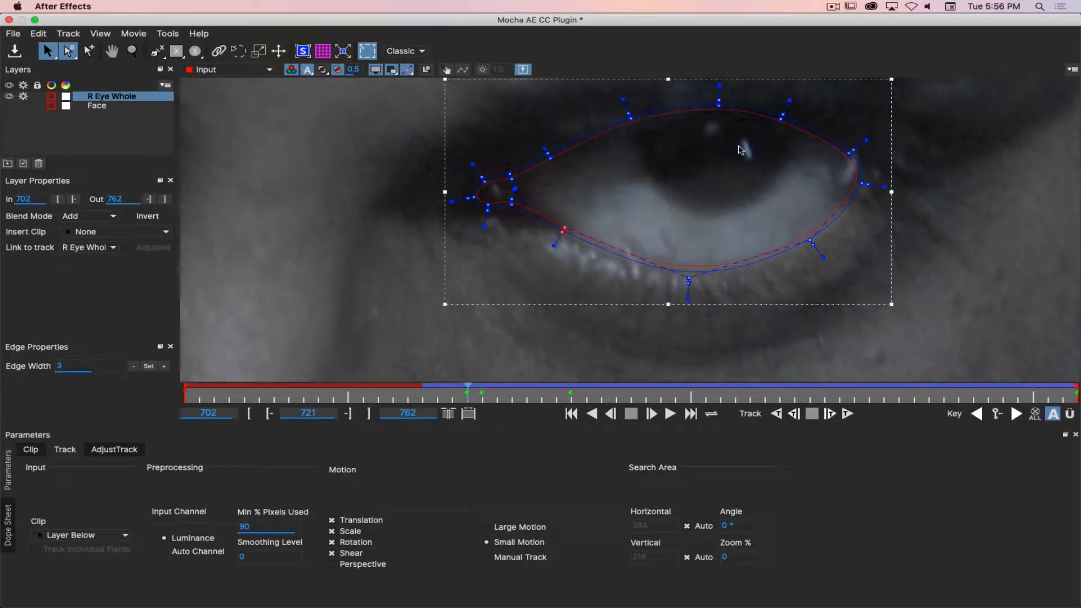
pyautogui.press('x')
pyautogui.moveTo(685, 174); pyautogui.dragTo(691, 266)
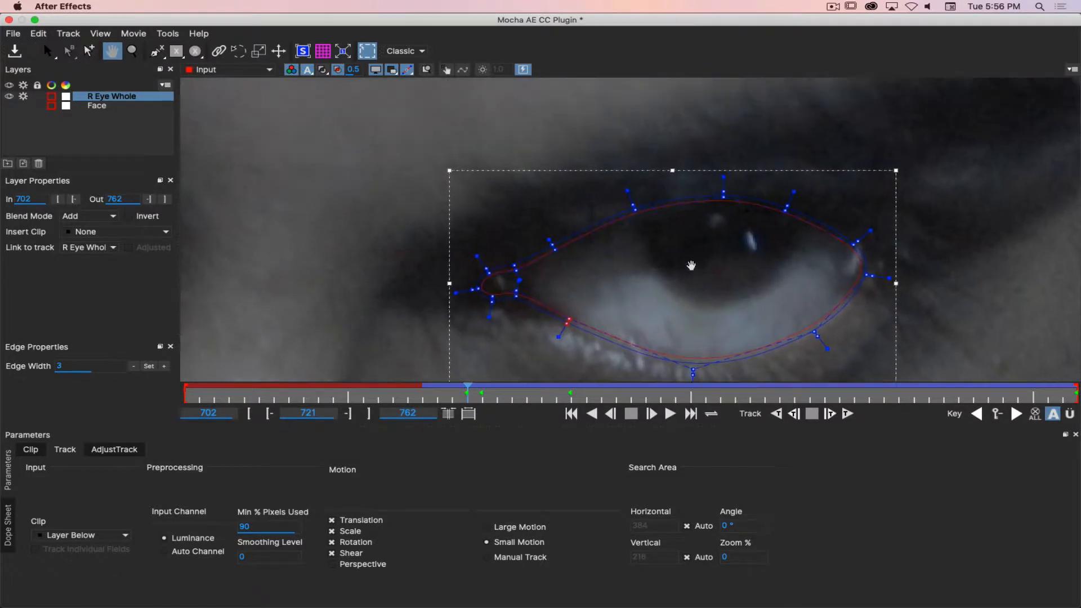
pyautogui.click(635, 209)
pyautogui.moveTo(66, 53); pyautogui.dragTo(85, 80)
pyautogui.moveTo(634, 209); pyautogui.dragTo(640, 216)
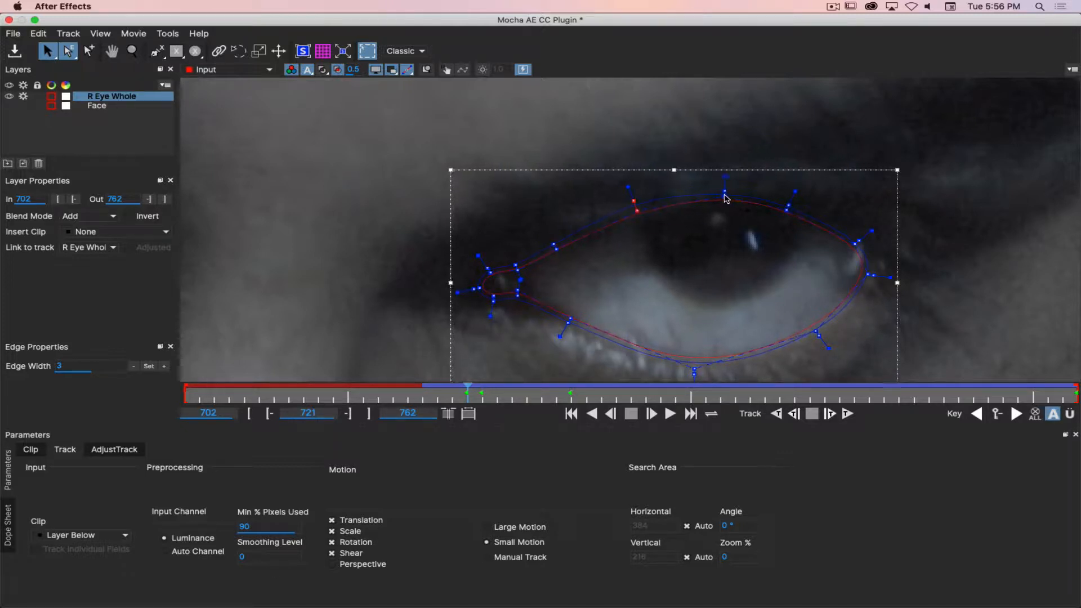
pyautogui.moveTo(726, 196); pyautogui.dragTo(724, 188)
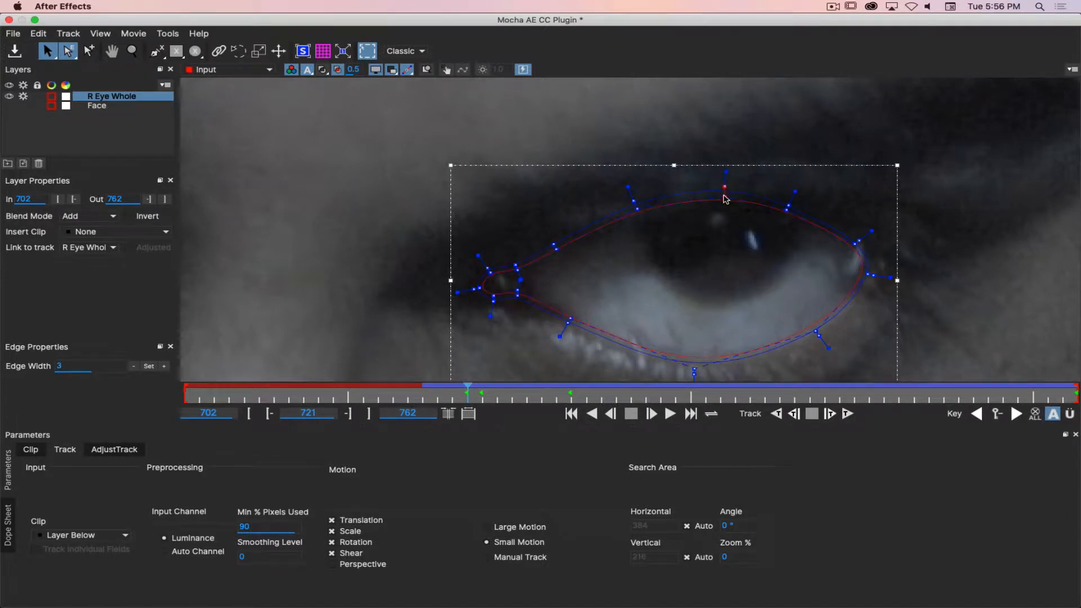
pyautogui.moveTo(724, 190); pyautogui.dragTo(724, 192)
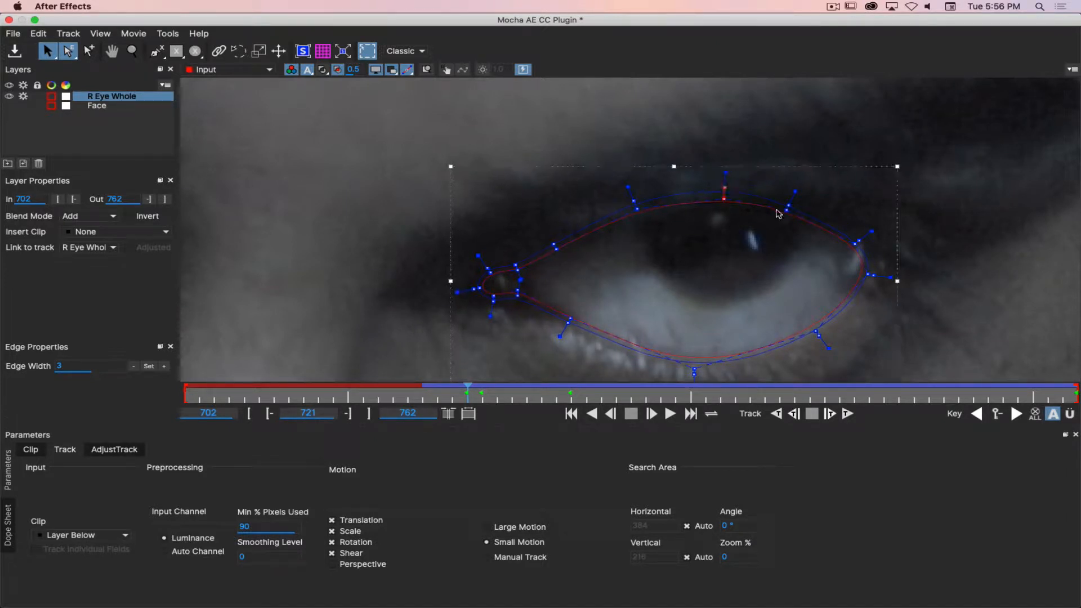
pyautogui.moveTo(788, 205); pyautogui.dragTo(787, 214)
pyautogui.moveTo(637, 210); pyautogui.dragTo(640, 211)
pyautogui.click(724, 197)
# At frame 721, nudge the lower-lid point near the inner corner and fine-tune the upper-lid points.
pyautogui.click(570, 319)
pyautogui.press('x')
pyautogui.moveTo(670, 271); pyautogui.dragTo(710, 204)
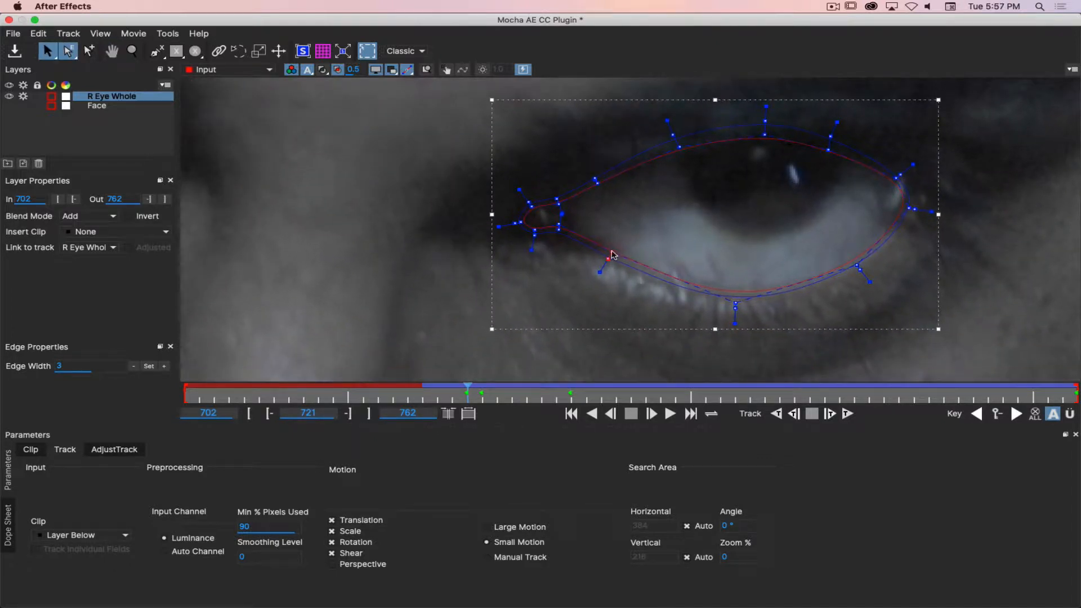
pyautogui.moveTo(610, 253); pyautogui.dragTo(611, 255)
pyautogui.moveTo(74, 56); pyautogui.dragTo(90, 66)
pyautogui.moveTo(764, 134); pyautogui.dragTo(763, 134)
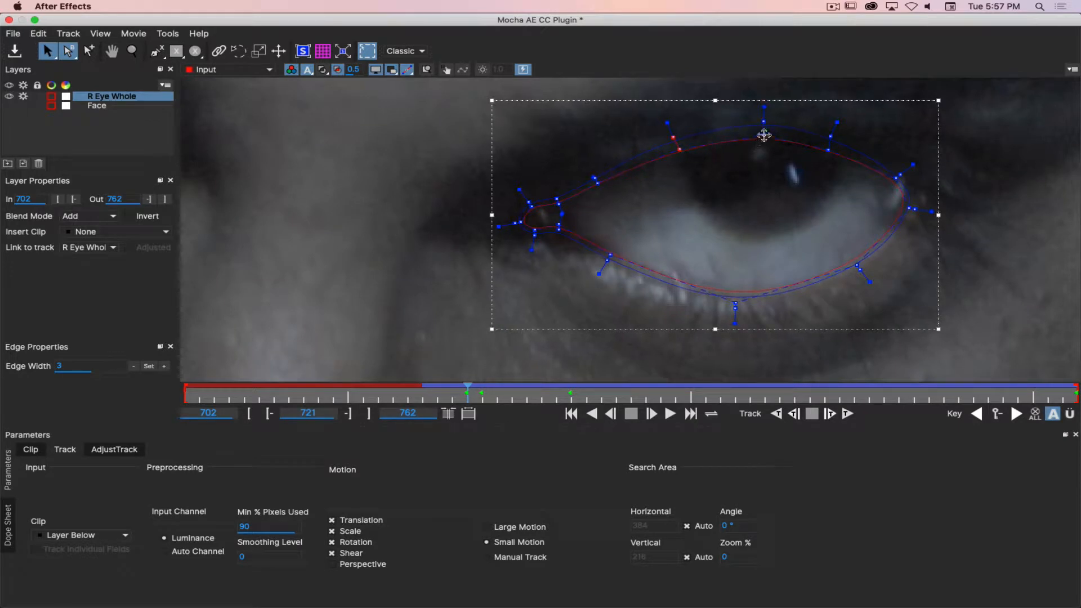
pyautogui.moveTo(763, 135); pyautogui.dragTo(763, 137)
pyautogui.click(828, 149)
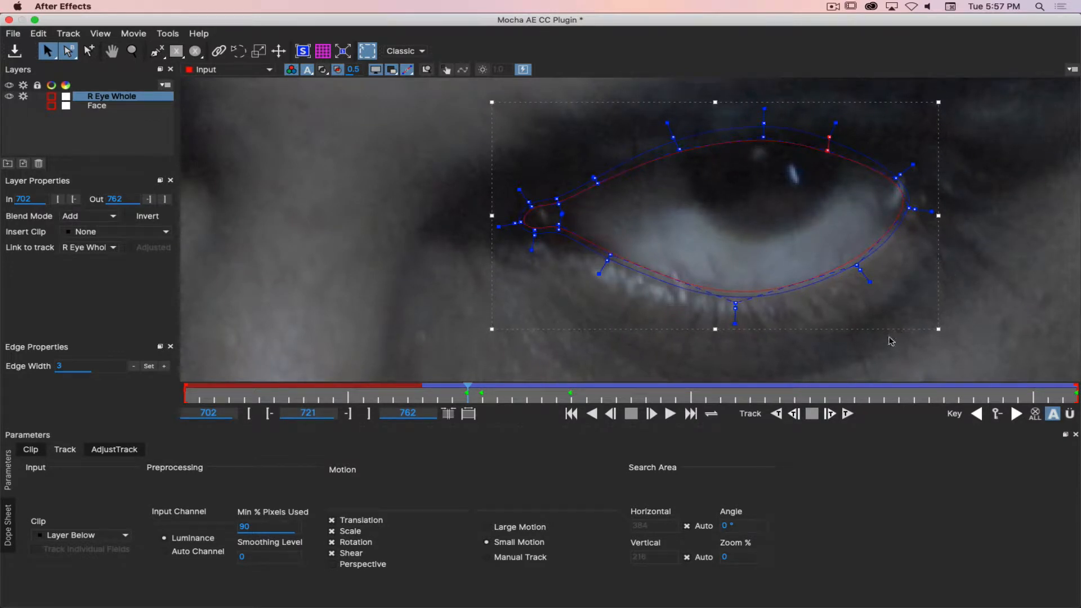
# Track back one frame to 720 and adjust the spline's lower-lid and inner-corner points to the eye.
pyautogui.click(794, 415)
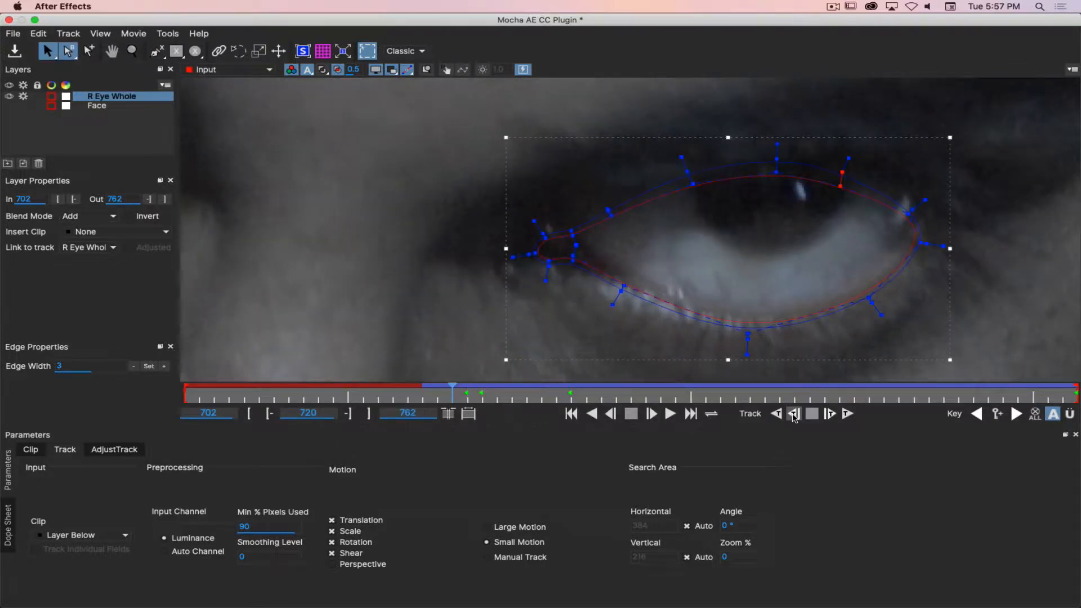
pyautogui.click(747, 336)
pyautogui.moveTo(748, 336); pyautogui.dragTo(747, 329)
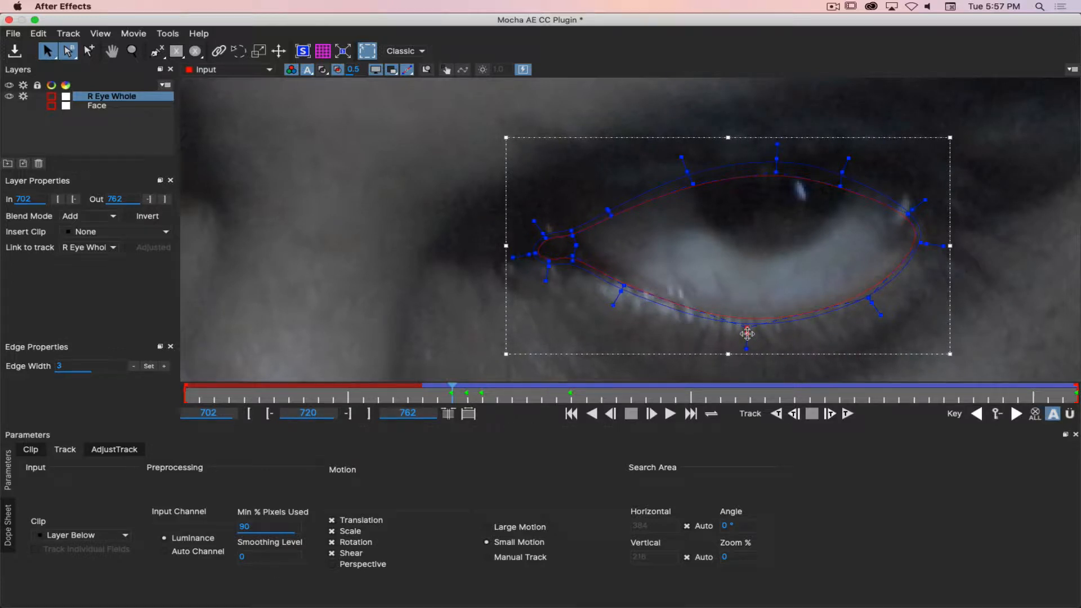
pyautogui.click(866, 296)
pyautogui.moveTo(623, 286); pyautogui.dragTo(625, 281)
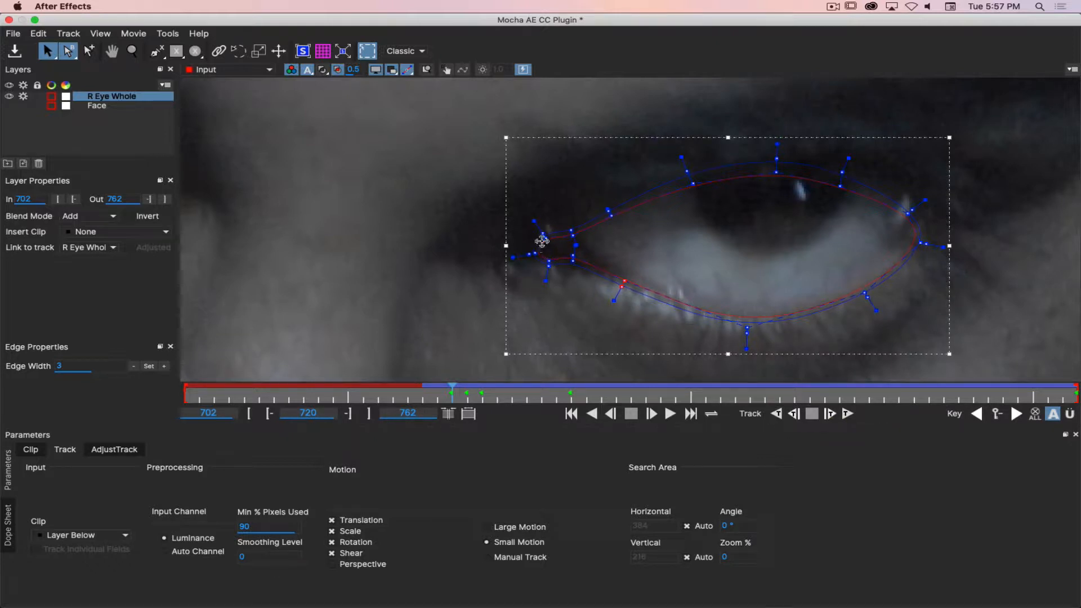
pyautogui.moveTo(543, 238)
pyautogui.mouseDown()
pyautogui.moveTo(508, 217)
pyautogui.moveTo(605, 199)
pyautogui.moveTo(532, 244)
pyautogui.moveTo(544, 238)
pyautogui.mouseUp()
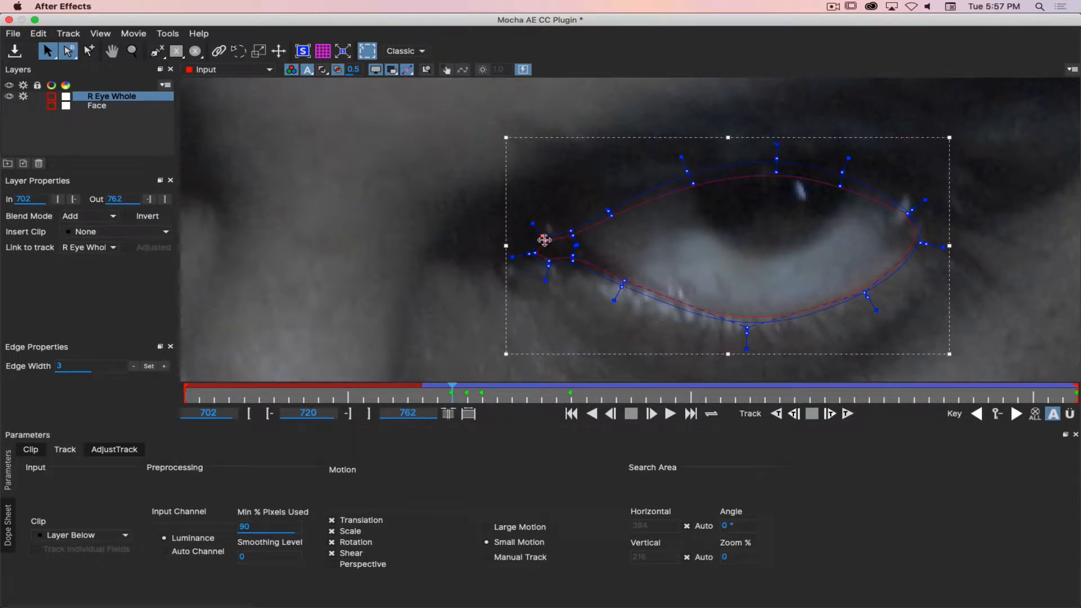
# Track back one frame to 719 and shift the whole eye spline up and toward the inner corner.
pyautogui.click(795, 416)
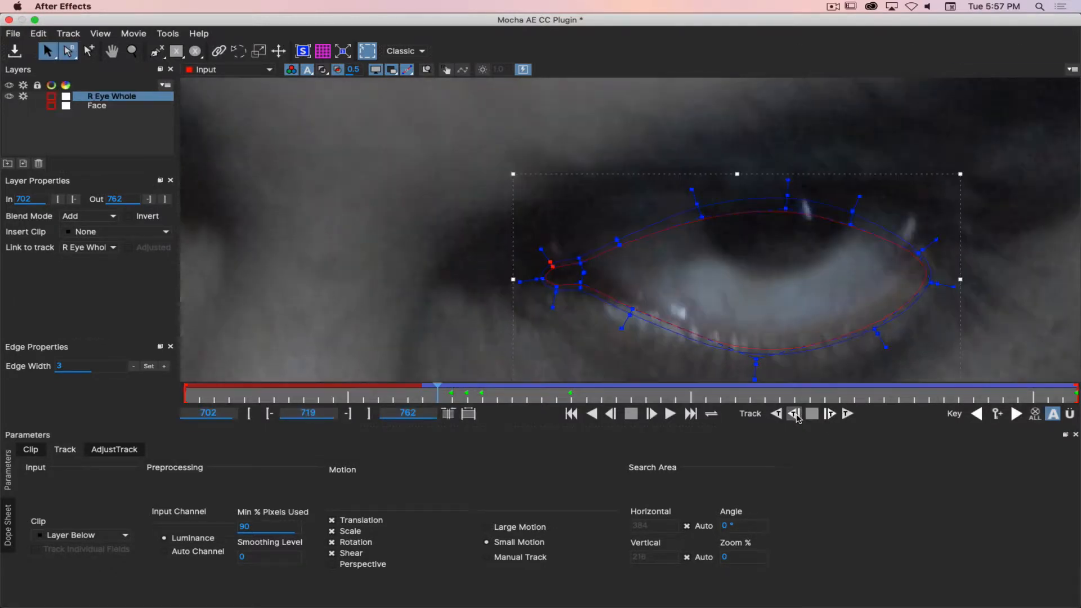
pyautogui.moveTo(774, 272); pyautogui.dragTo(767, 192)
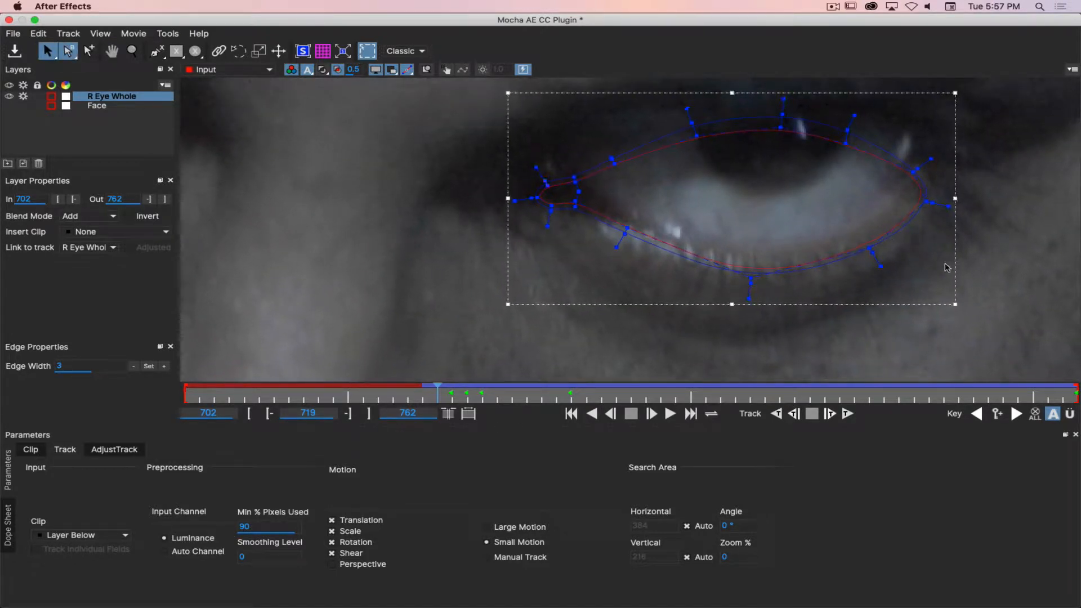
pyautogui.moveTo(954, 263); pyautogui.dragTo(948, 247)
pyautogui.moveTo(789, 178); pyautogui.dragTo(790, 220)
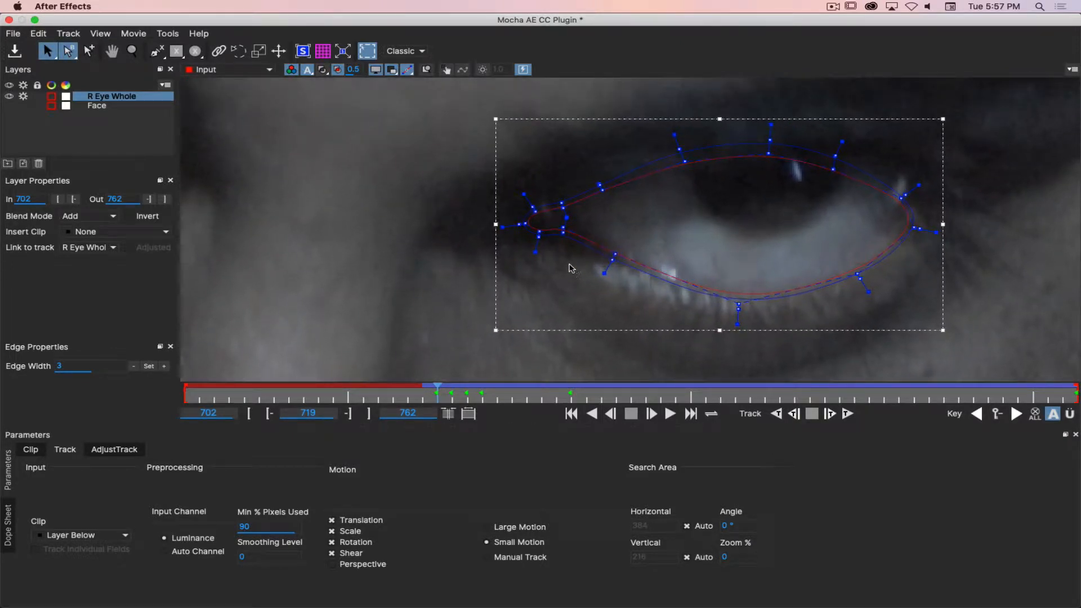
# Lower the upper-lid points slightly and refit the upper outer-corner point at frame 719.
pyautogui.moveTo(686, 162); pyautogui.dragTo(692, 167)
pyautogui.moveTo(766, 154); pyautogui.dragTo(767, 159)
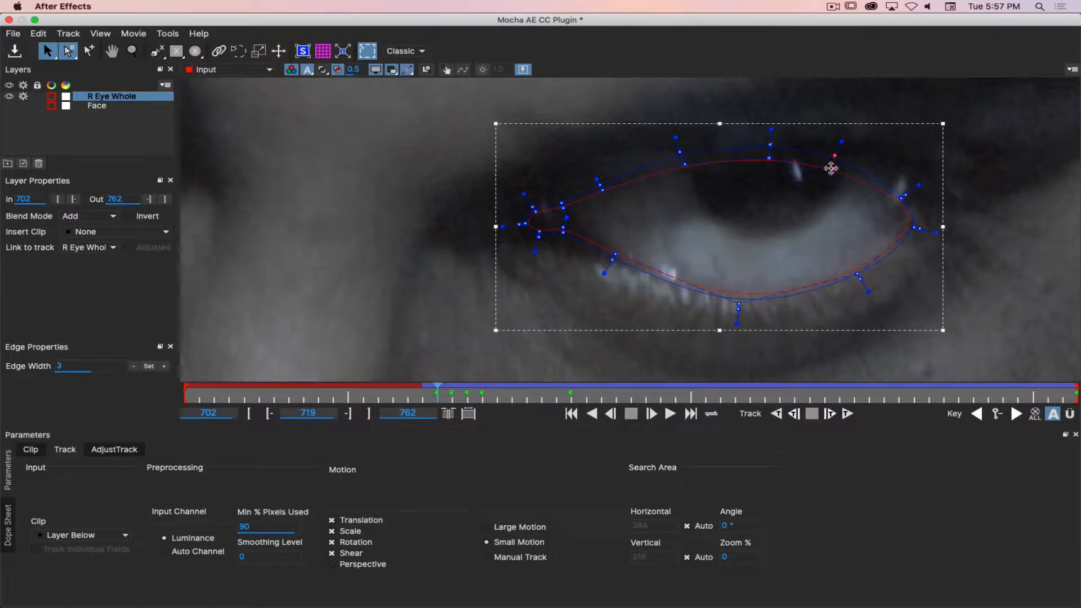
pyautogui.moveTo(831, 167); pyautogui.dragTo(831, 170)
pyautogui.moveTo(903, 197); pyautogui.dragTo(904, 189)
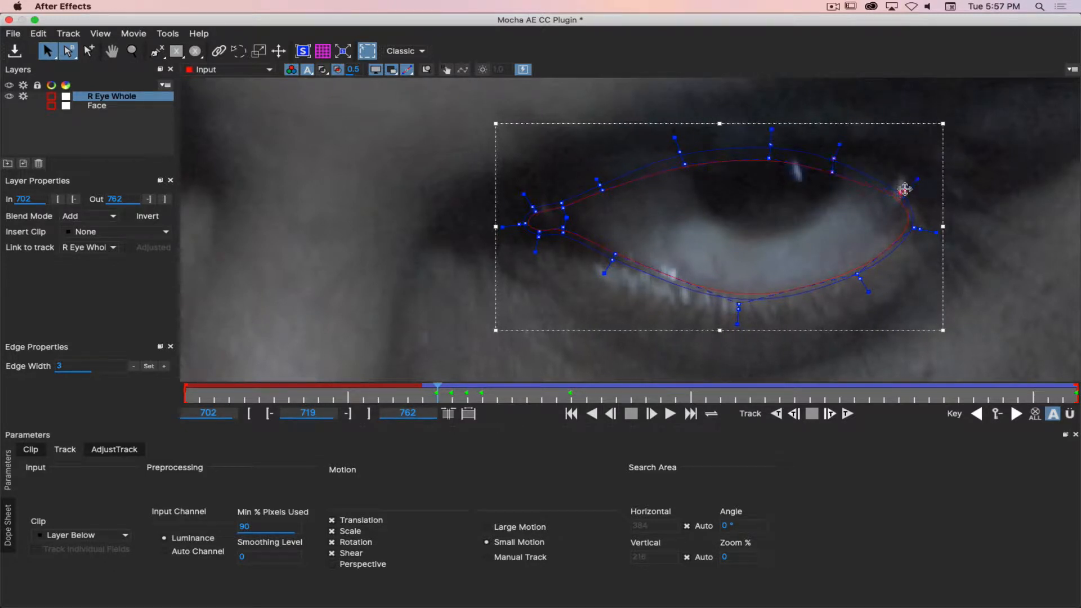
# Track back one frame to 718 and adjust the spline's three main upper-lid points.
pyautogui.click(795, 414)
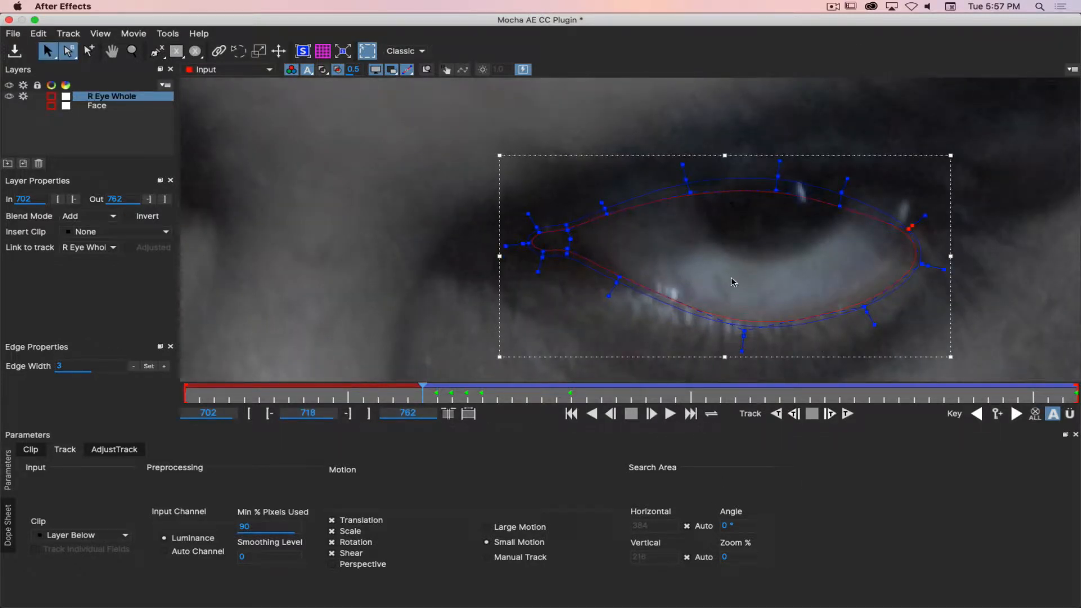
pyautogui.moveTo(689, 192); pyautogui.dragTo(692, 196)
pyautogui.moveTo(778, 189); pyautogui.dragTo(777, 191)
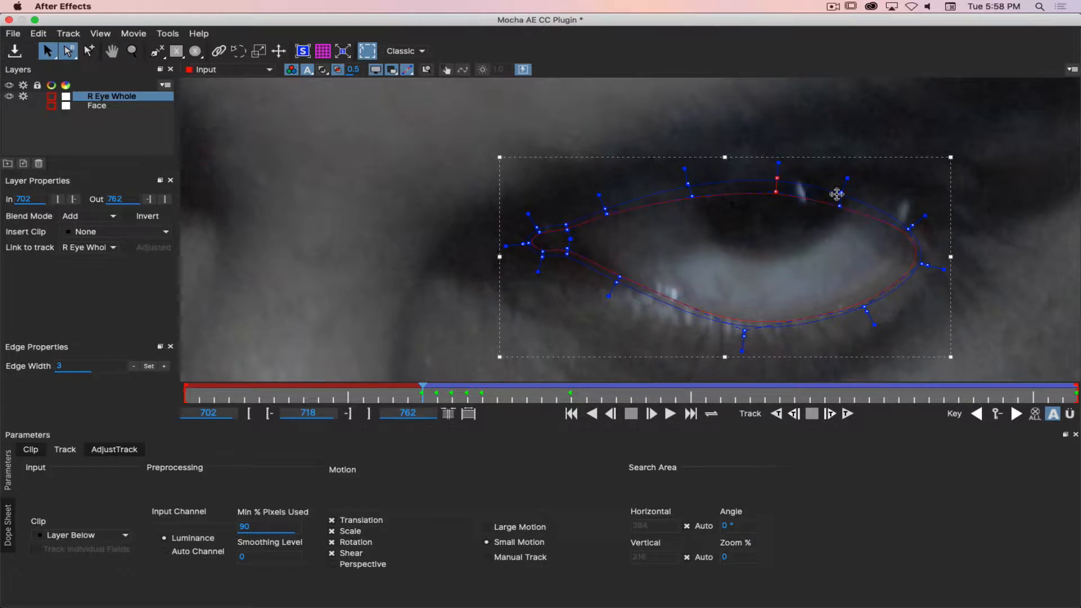
pyautogui.moveTo(846, 193); pyautogui.dragTo(846, 186)
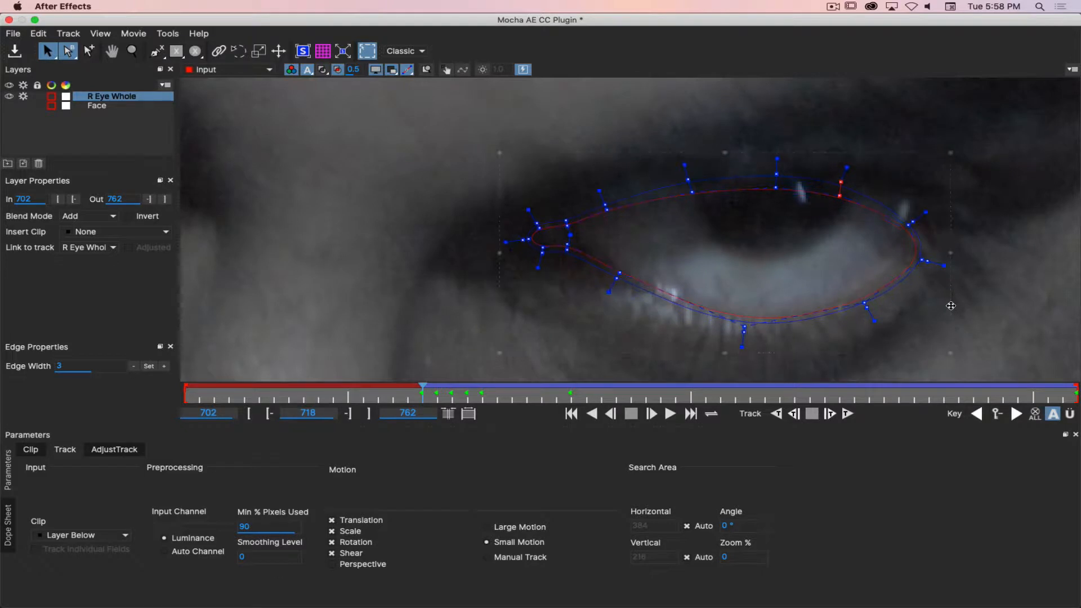
# Shift the whole spline slightly up at frame 718 and refit its outer-corner and upper-lid points.
pyautogui.moveTo(952, 311); pyautogui.dragTo(948, 299)
pyautogui.click(925, 253)
pyautogui.moveTo(925, 253); pyautogui.dragTo(894, 209)
pyautogui.click(850, 293)
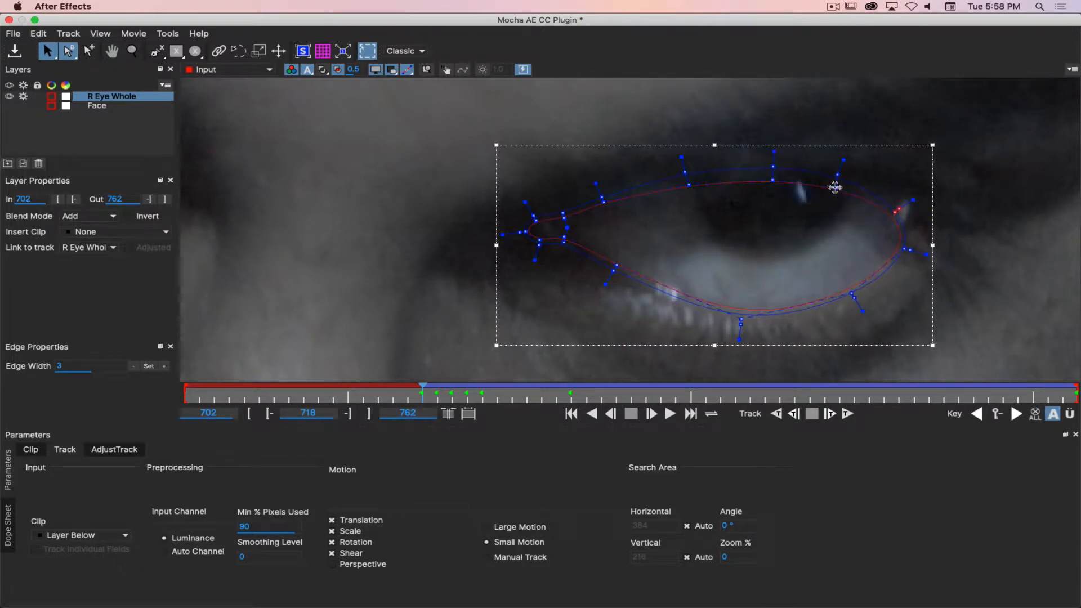
pyautogui.moveTo(835, 187); pyautogui.dragTo(772, 174)
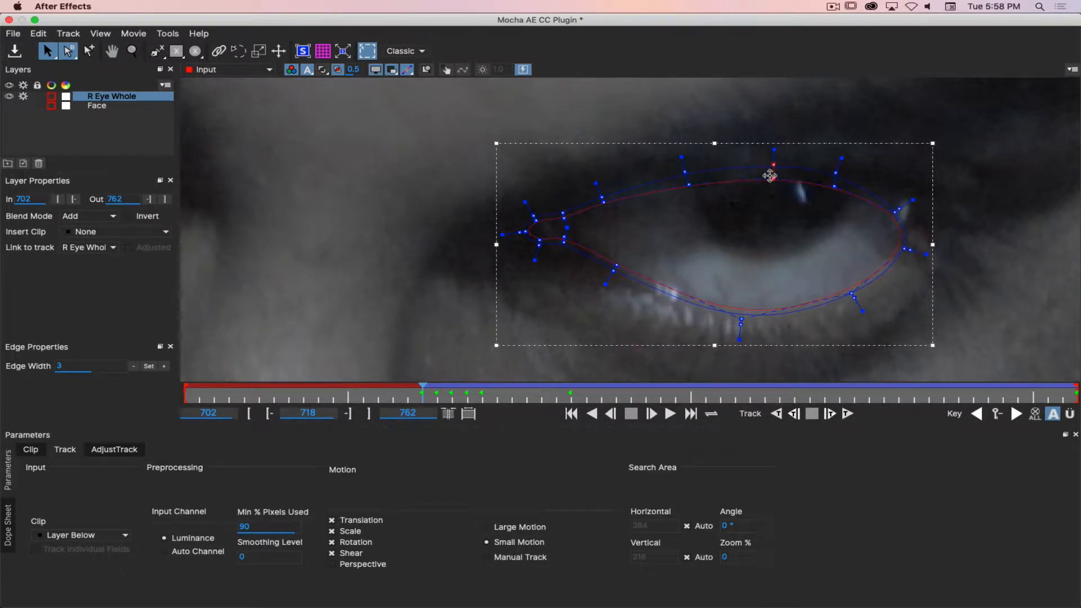
pyautogui.click(688, 178)
pyautogui.click(604, 202)
# Hide the spline tangents and toggle the spline overlay to examine the bare eye at frame 718.
pyautogui.click(408, 70)
pyautogui.click(393, 71)
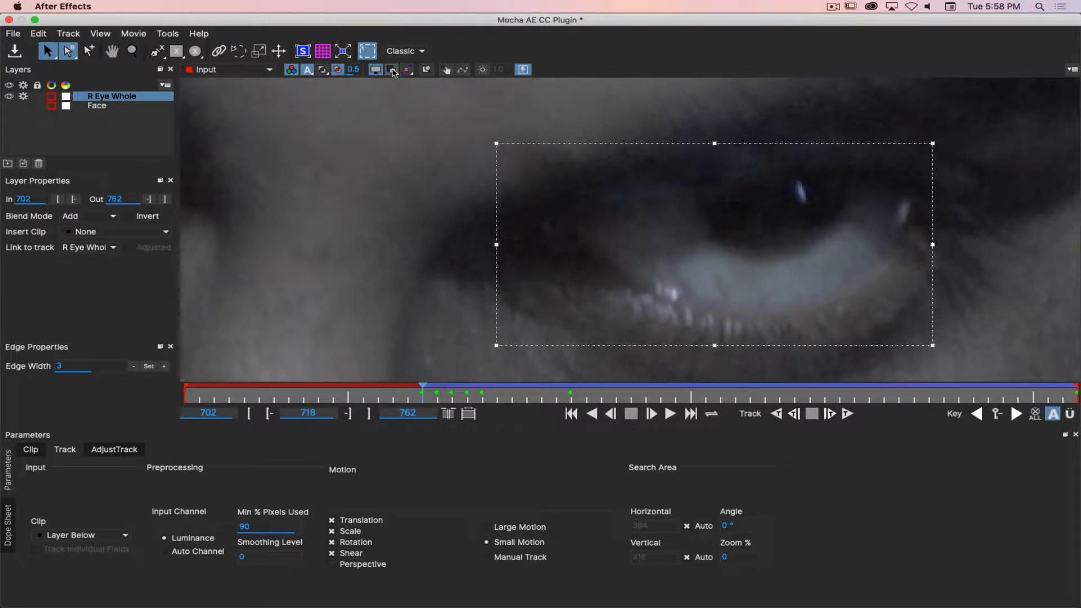
pyautogui.click(392, 71)
pyautogui.click(392, 71)
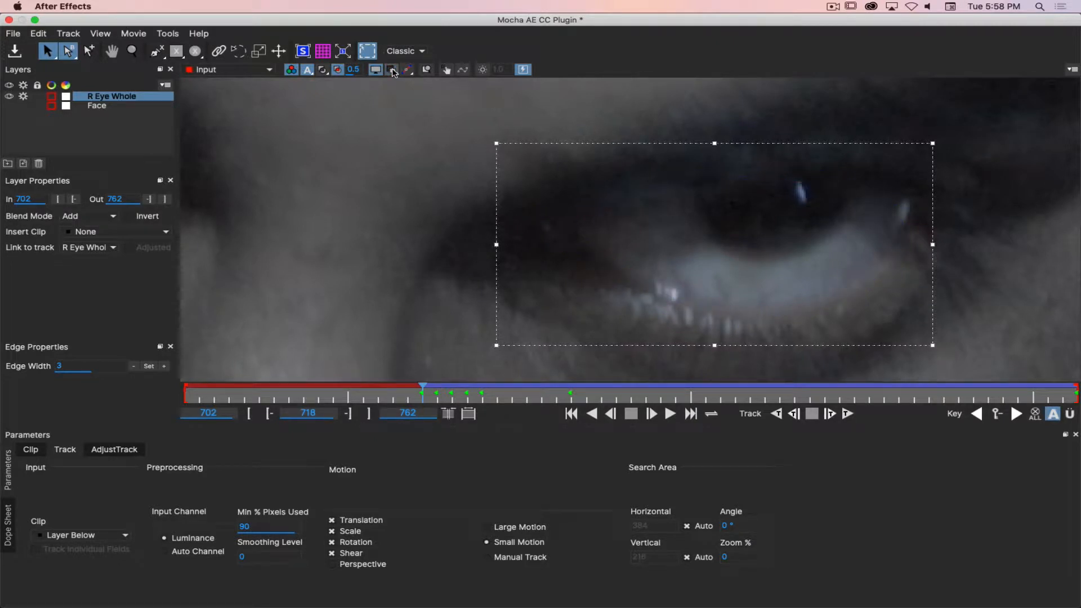
pyautogui.click(393, 70)
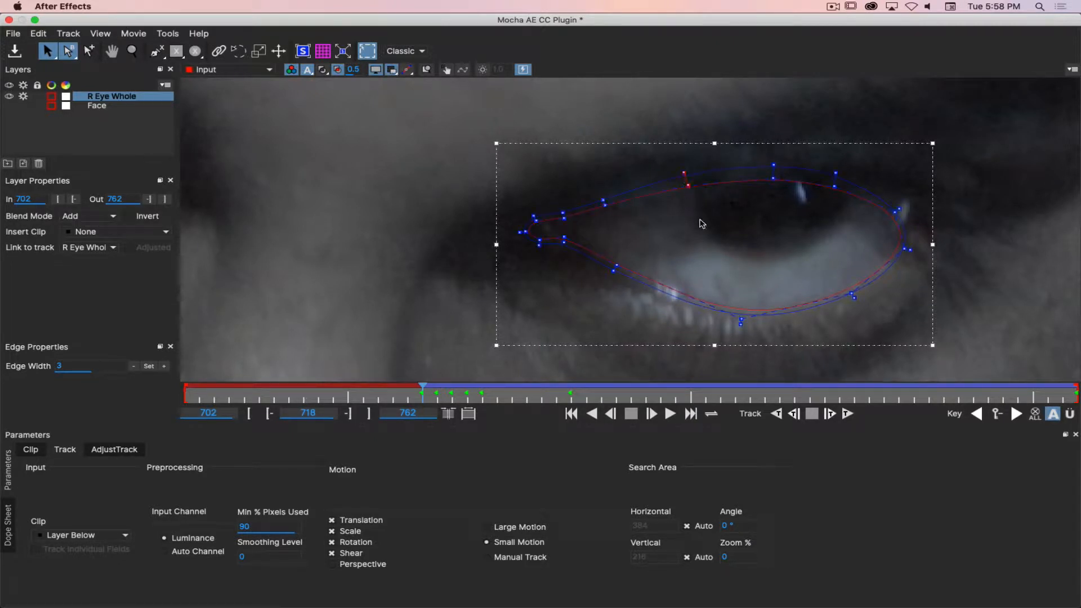
# Widen the upper-lid feather at frame 718 by spreading its outer edge points away from the inner spline points.
pyautogui.click(68, 52)
pyautogui.click(94, 81)
pyautogui.moveTo(774, 165); pyautogui.dragTo(774, 161)
pyautogui.moveTo(683, 174); pyautogui.dragTo(683, 170)
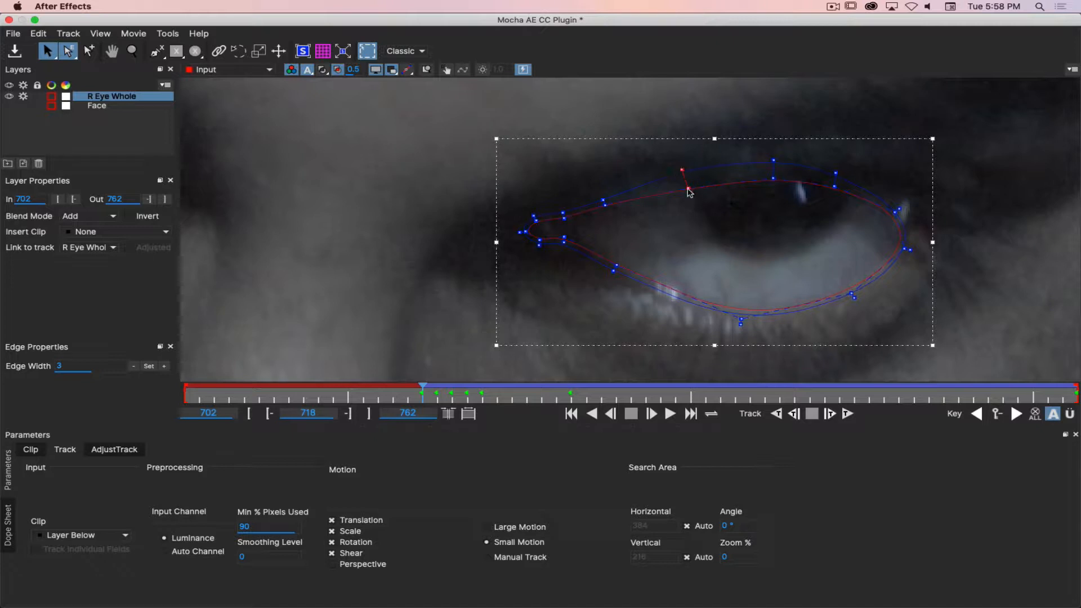
pyautogui.moveTo(774, 179)
pyautogui.mouseDown()
pyautogui.moveTo(774, 166)
pyautogui.moveTo(773, 184)
pyautogui.mouseUp()
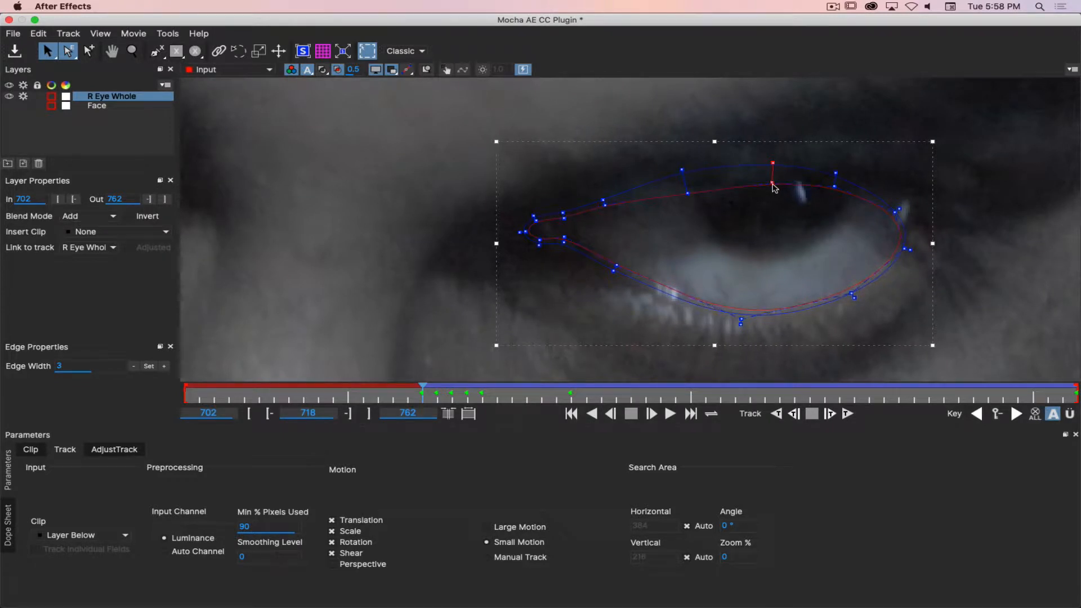
pyautogui.moveTo(836, 172); pyautogui.dragTo(836, 170)
pyautogui.moveTo(837, 196); pyautogui.dragTo(834, 184)
# Show the spline tangents again and preview the feathered matte over the eye at frame 718.
pyautogui.click(409, 71)
pyautogui.click(323, 71)
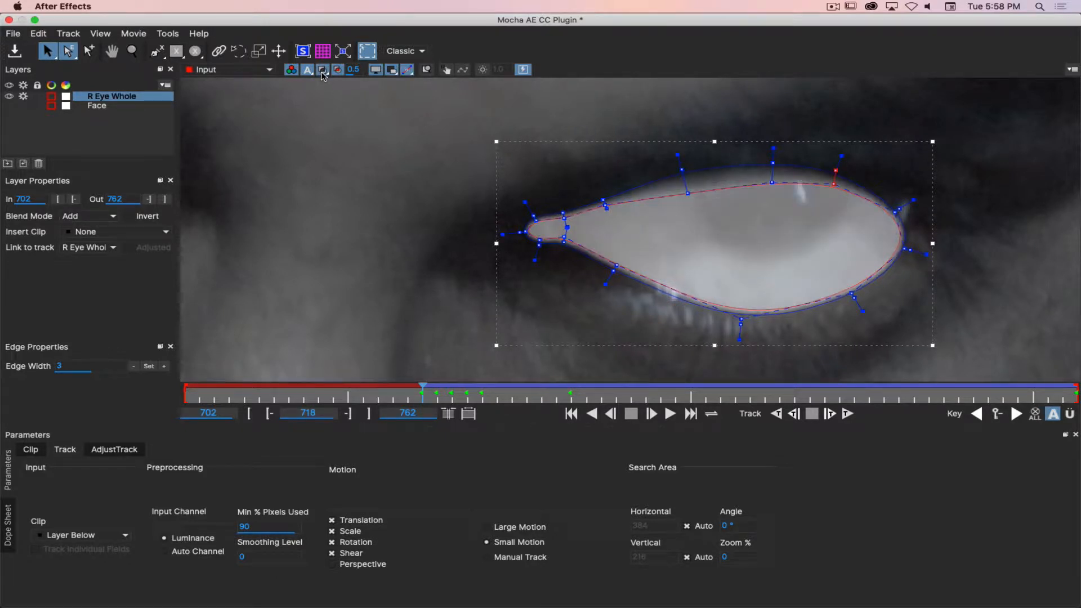
pyautogui.click(322, 72)
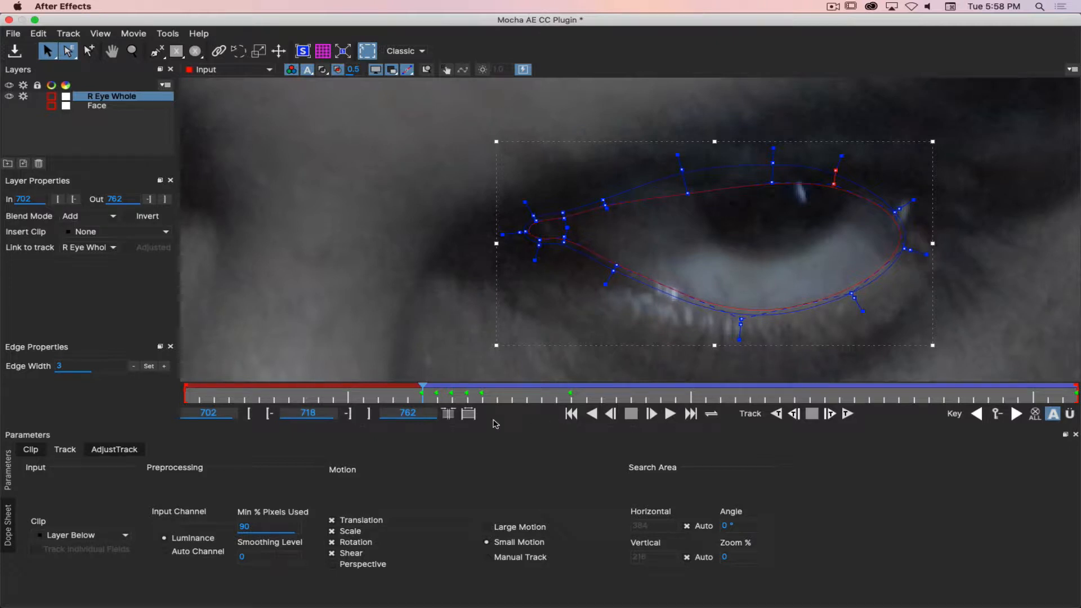
# Track back one frame to 717 and move the group of inner-corner points down onto the tear duct.
pyautogui.click(794, 414)
pyautogui.moveTo(780, 258); pyautogui.dragTo(719, 192)
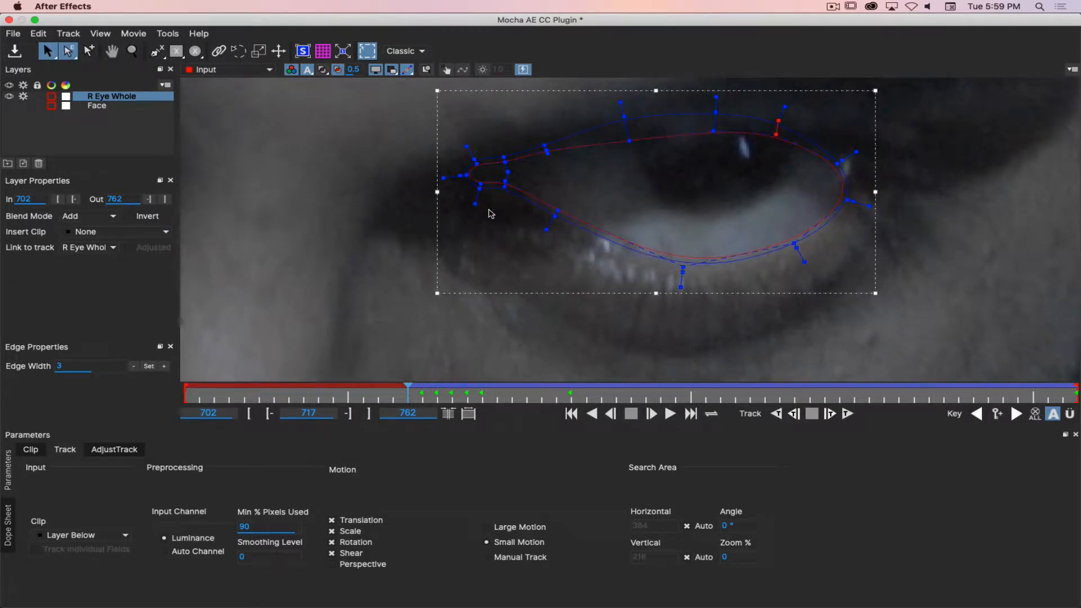
pyautogui.moveTo(383, 145); pyautogui.dragTo(502, 184)
pyautogui.moveTo(69, 52); pyautogui.dragTo(88, 66)
pyautogui.moveTo(504, 184); pyautogui.dragTo(499, 205)
# Refit the spline's upper-lid points from the inner side to the outer side at frame 717.
pyautogui.moveTo(548, 151); pyautogui.dragTo(551, 157)
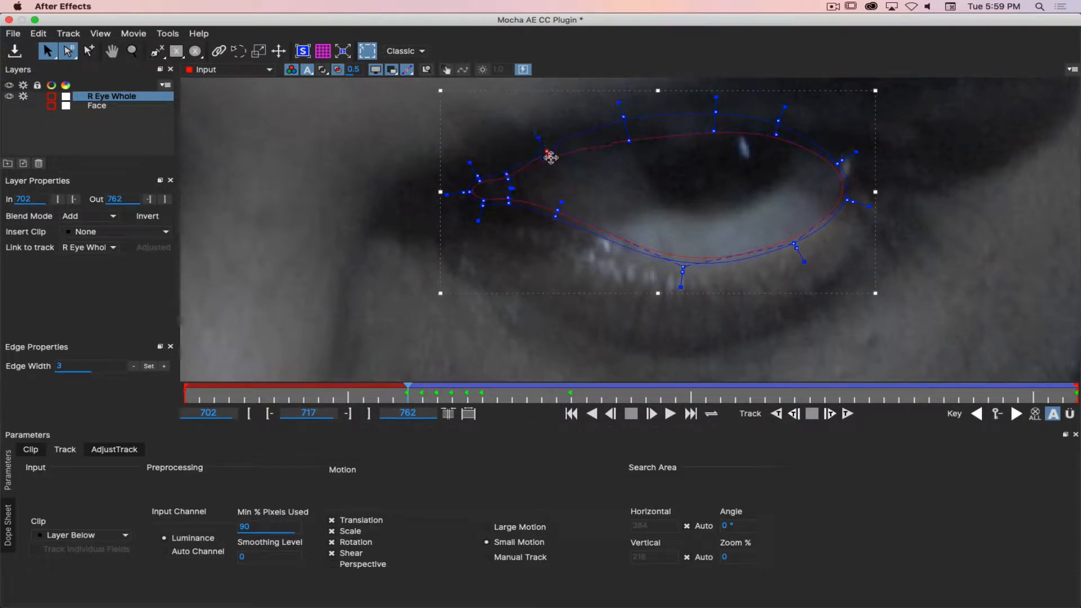
pyautogui.moveTo(629, 142); pyautogui.dragTo(630, 144)
pyautogui.click(714, 129)
pyautogui.moveTo(714, 129); pyautogui.dragTo(776, 136)
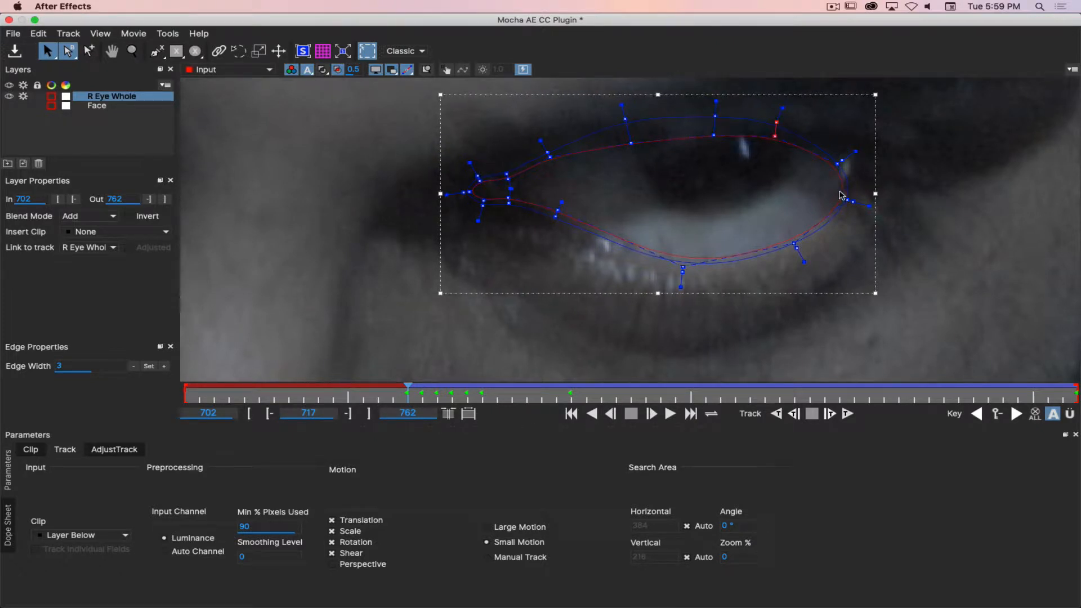
# Fit the outer-corner and lower-lid points to the eye at frame 717, and track back one frame to 716.
pyautogui.moveTo(847, 203); pyautogui.dragTo(842, 195)
pyautogui.moveTo(680, 275); pyautogui.dragTo(679, 278)
pyautogui.moveTo(557, 213); pyautogui.dragTo(556, 218)
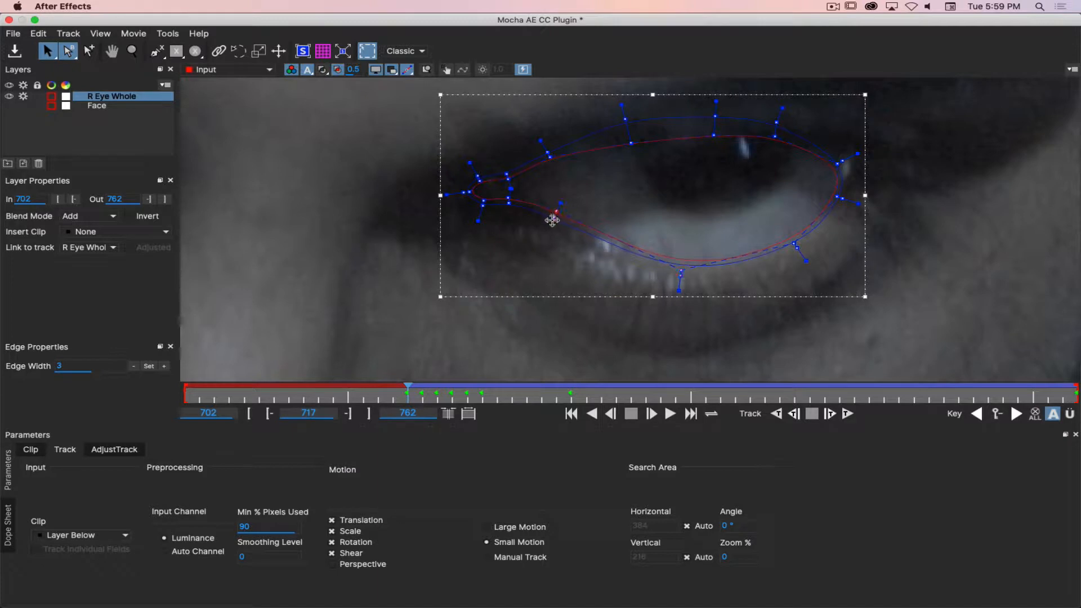
pyautogui.moveTo(673, 273); pyautogui.dragTo(676, 277)
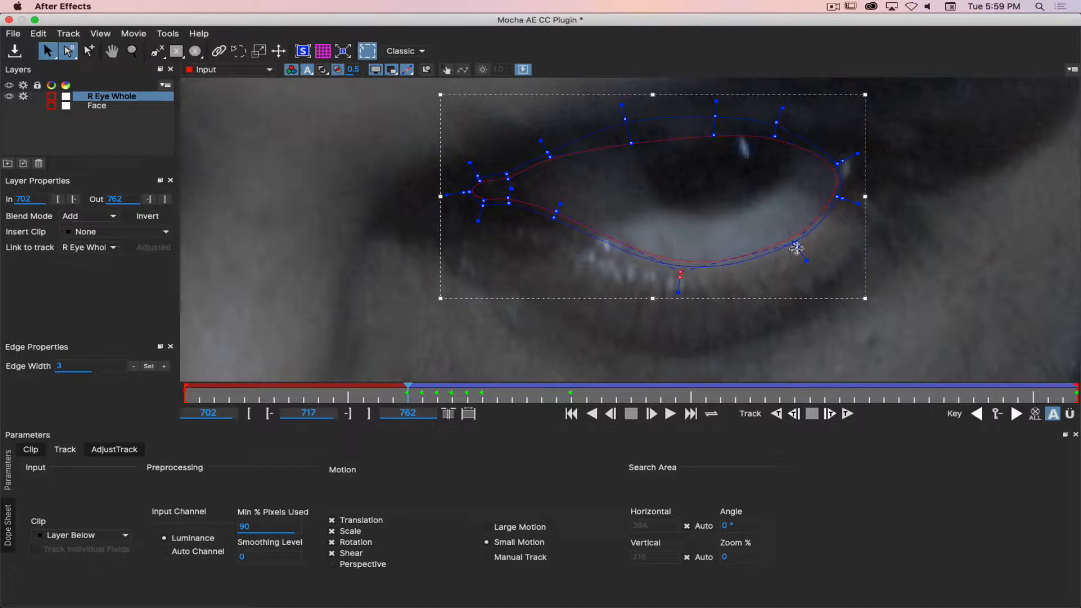
pyautogui.moveTo(795, 244); pyautogui.dragTo(796, 244)
pyautogui.click(557, 212)
pyautogui.click(794, 413)
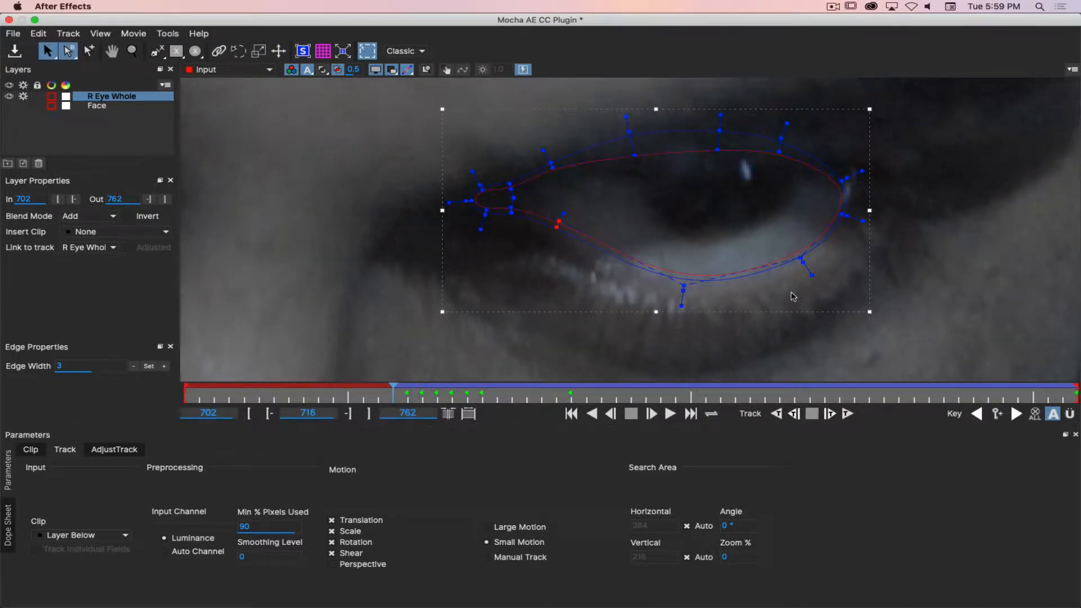
# Move the whole R Eye Whole spline slightly down at frame 716 and compare its fit with the layer outlines hidden.
pyautogui.moveTo(871, 270); pyautogui.dragTo(872, 278)
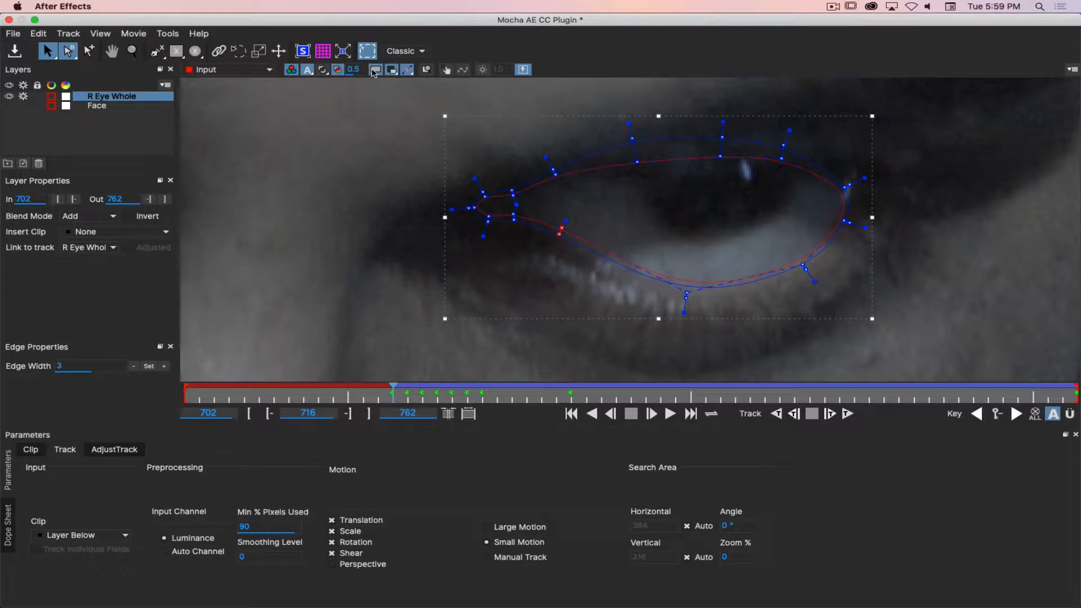
pyautogui.click(392, 72)
pyautogui.click(392, 73)
pyautogui.click(392, 73)
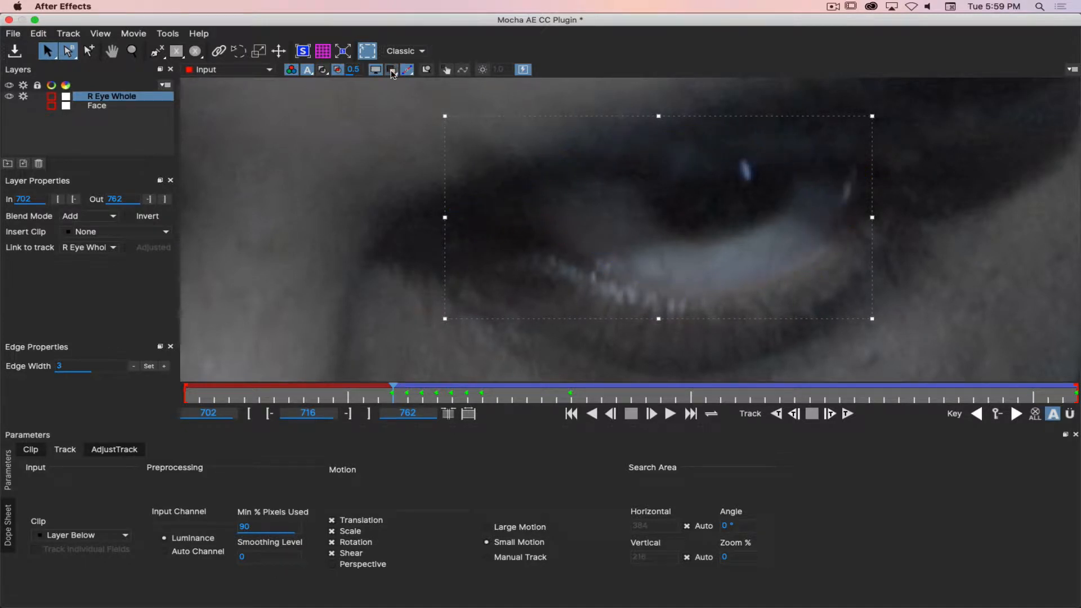
pyautogui.click(392, 72)
pyautogui.click(392, 72)
pyautogui.click(392, 72)
pyautogui.click(392, 72)
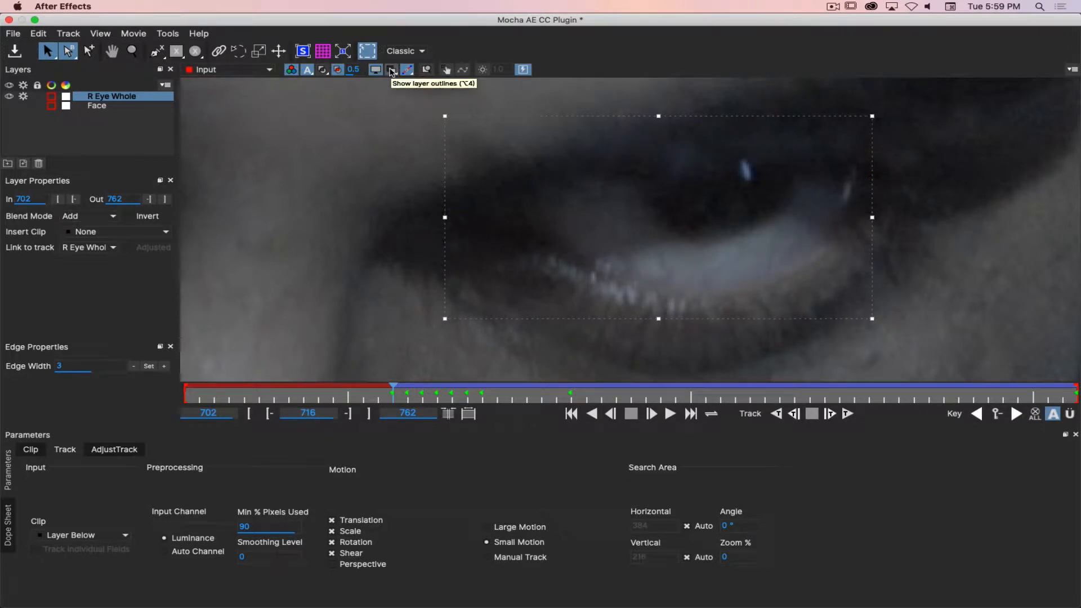
pyautogui.click(392, 71)
pyautogui.click(392, 72)
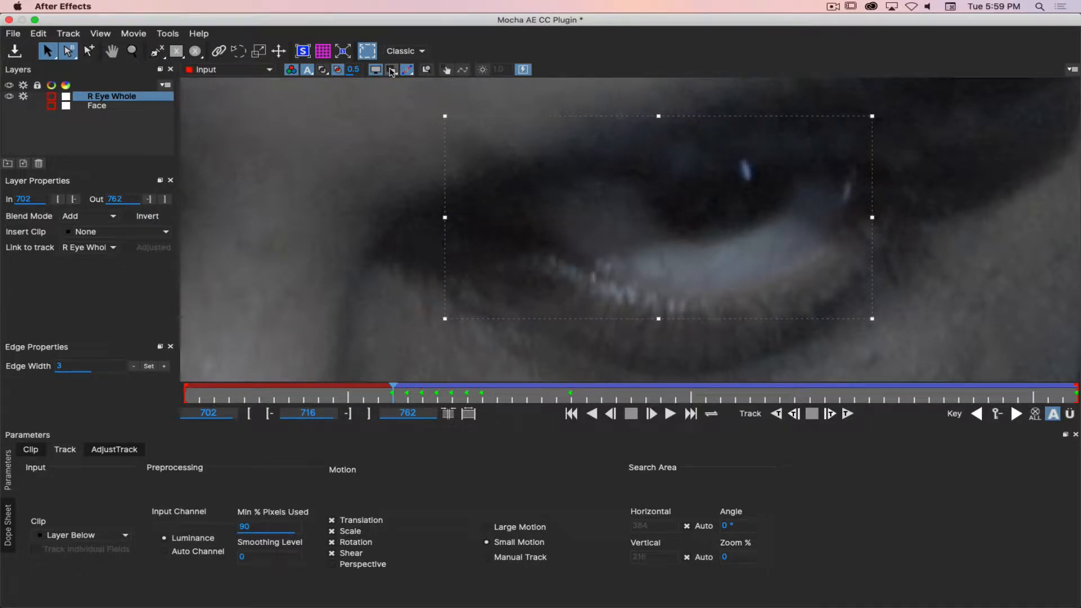
pyautogui.press('super+4')
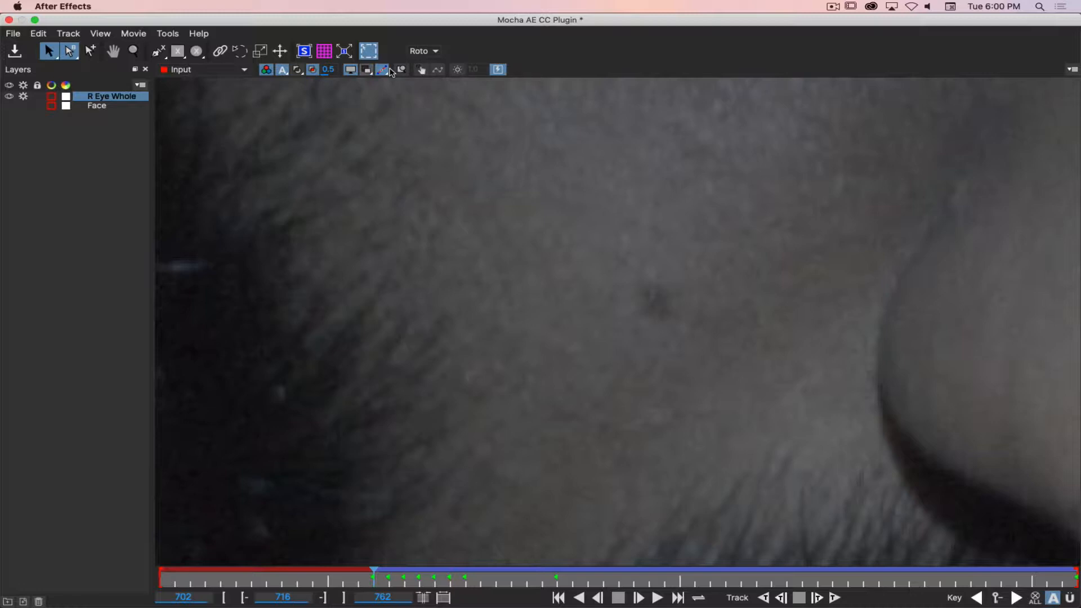
pyautogui.press('super+3')
pyautogui.press('super+4')
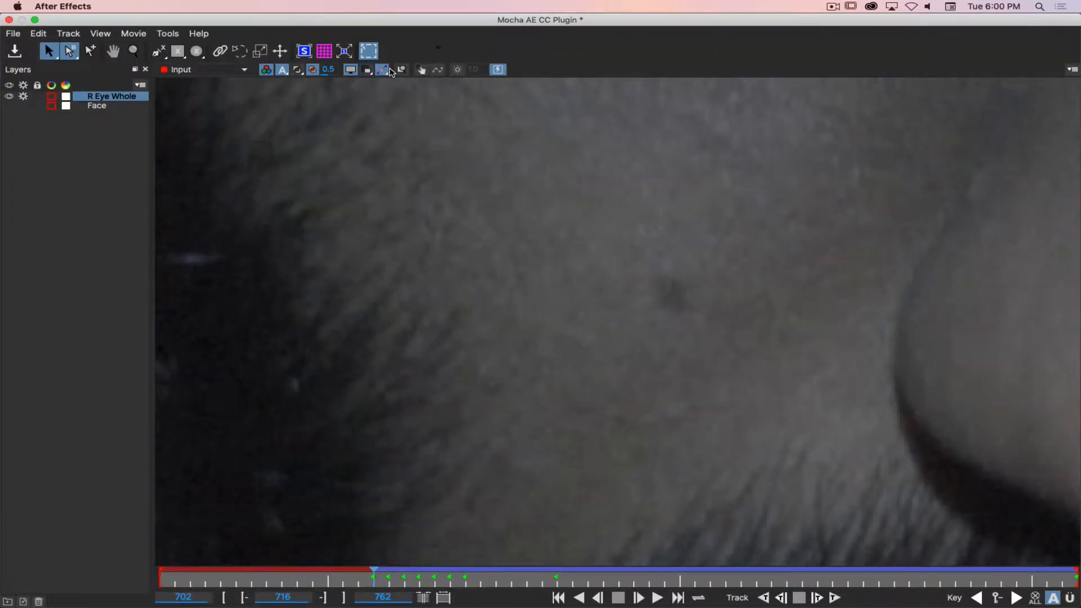
pyautogui.press('super+1')
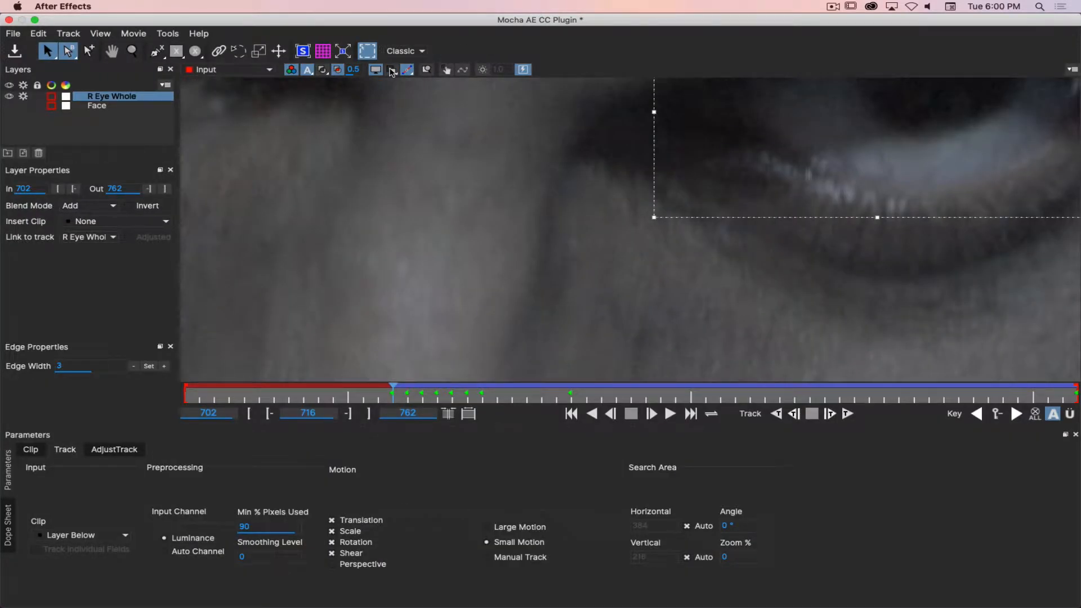
# Preview the feathered matte over the eye with the layer outlines shown, and nudge the whole spline slightly lower at frame 716.
pyautogui.press('x')
pyautogui.moveTo(814, 130); pyautogui.dragTo(698, 232)
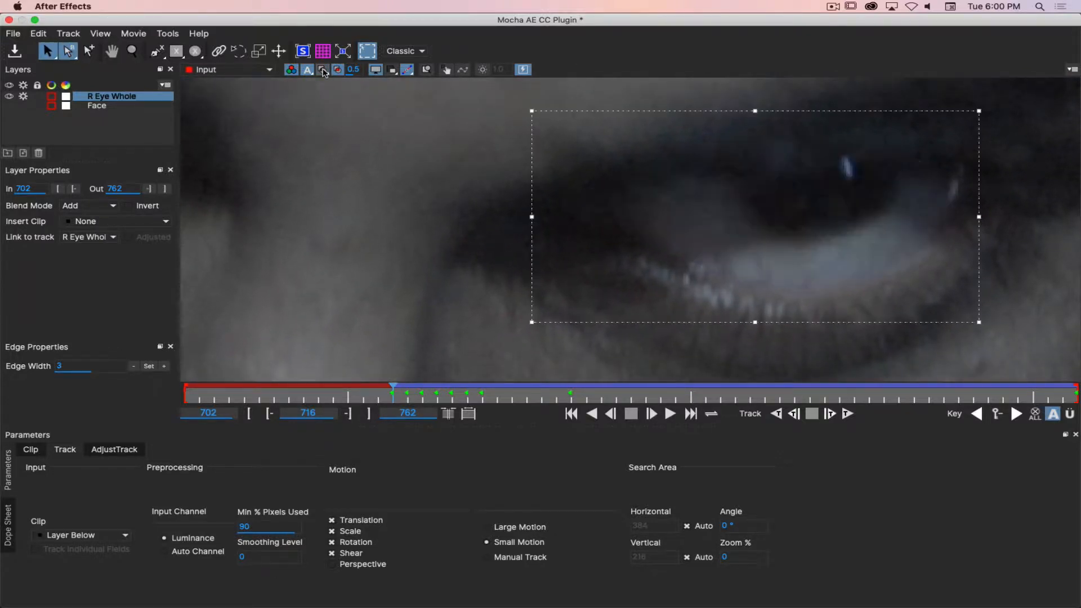
pyautogui.click(324, 72)
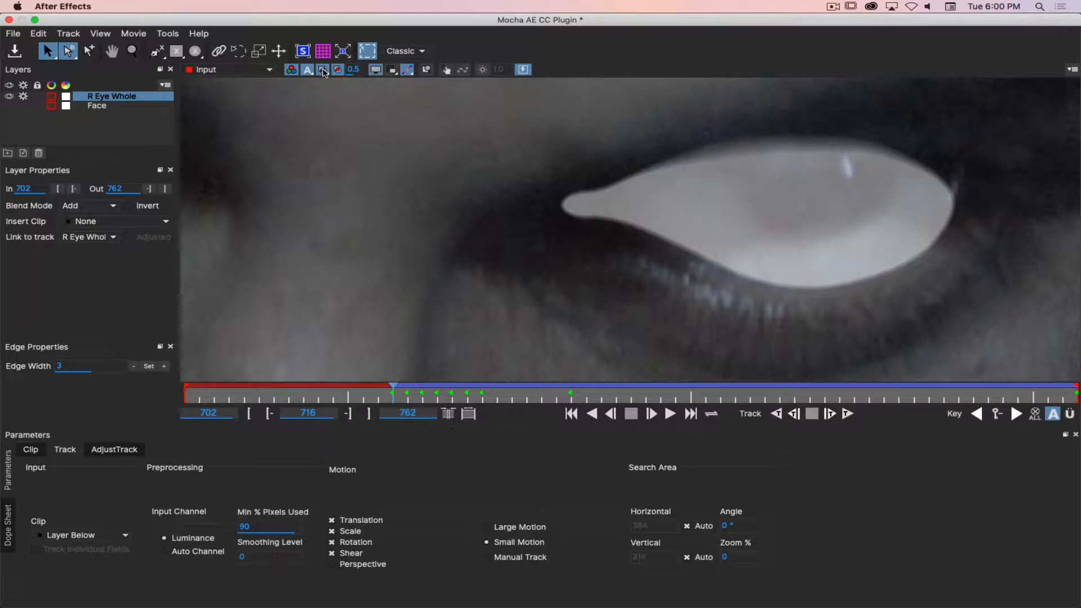
pyautogui.click(323, 69)
pyautogui.click(323, 69)
pyautogui.click(392, 69)
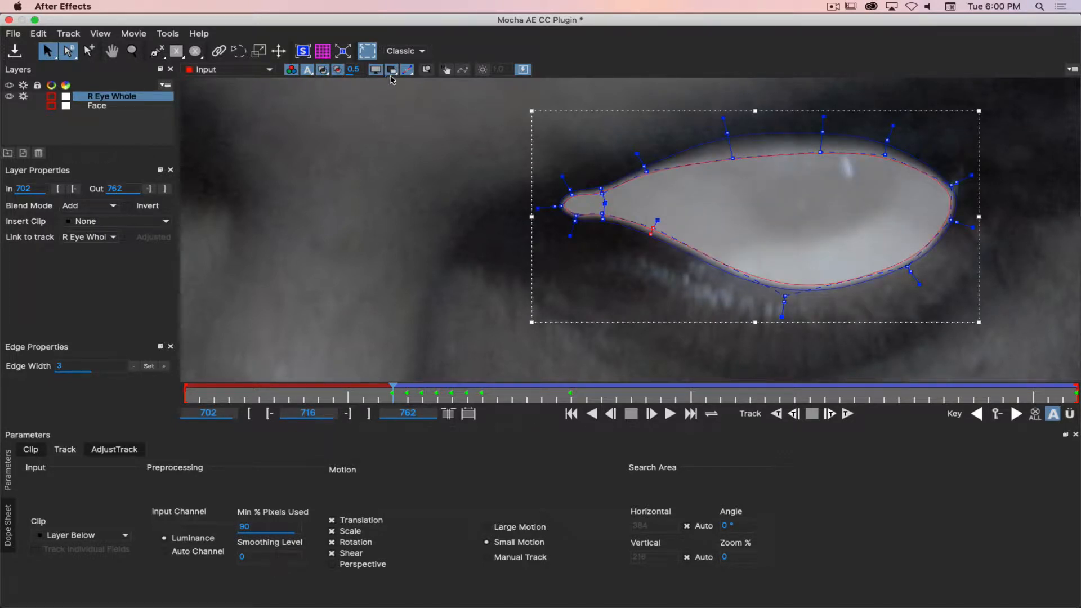
pyautogui.click(322, 71)
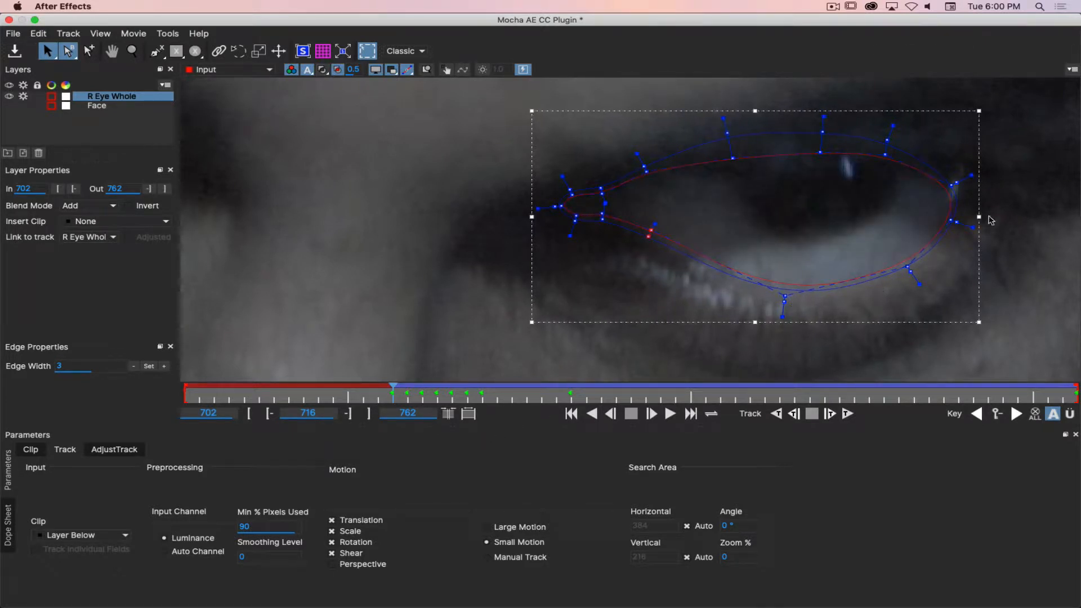
pyautogui.moveTo(979, 205); pyautogui.dragTo(978, 209)
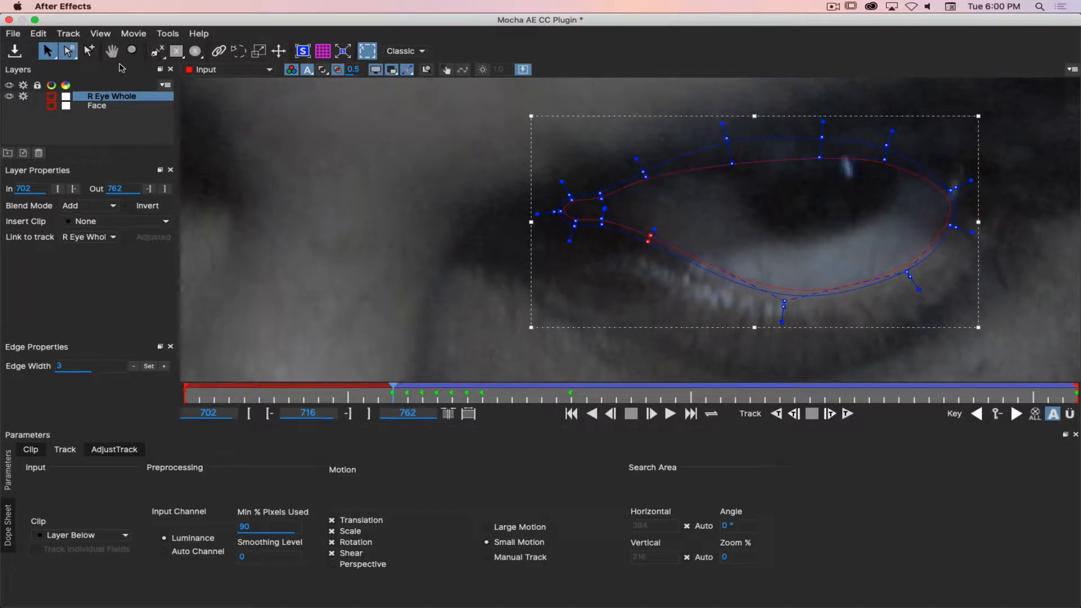
# Restrict picking to edge points and widen the feather edge along the lower lid and outer corner at frame 716.
pyautogui.click(70, 52)
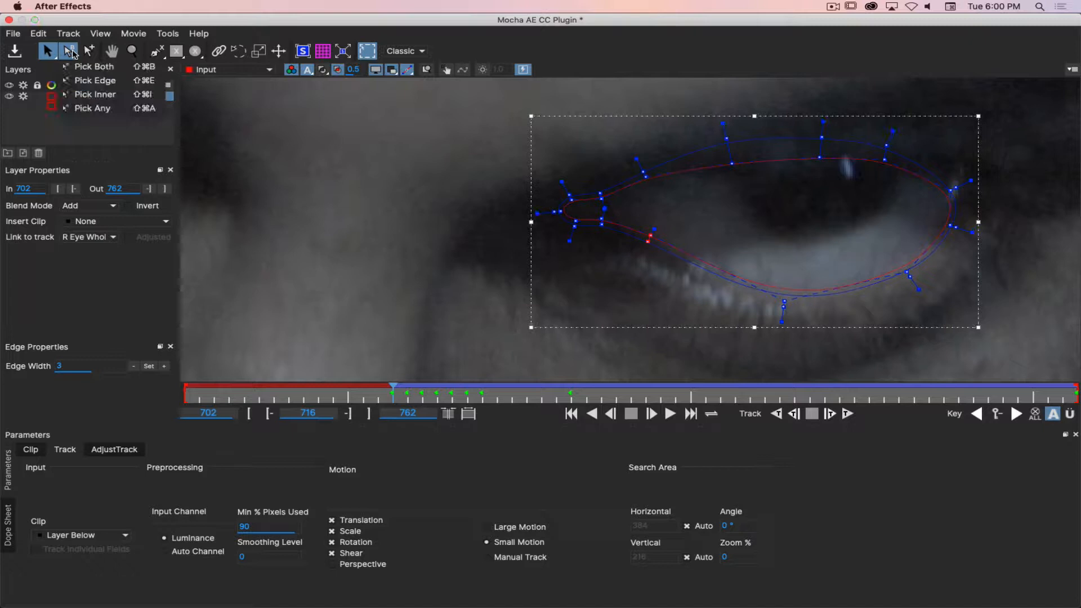
pyautogui.click(97, 80)
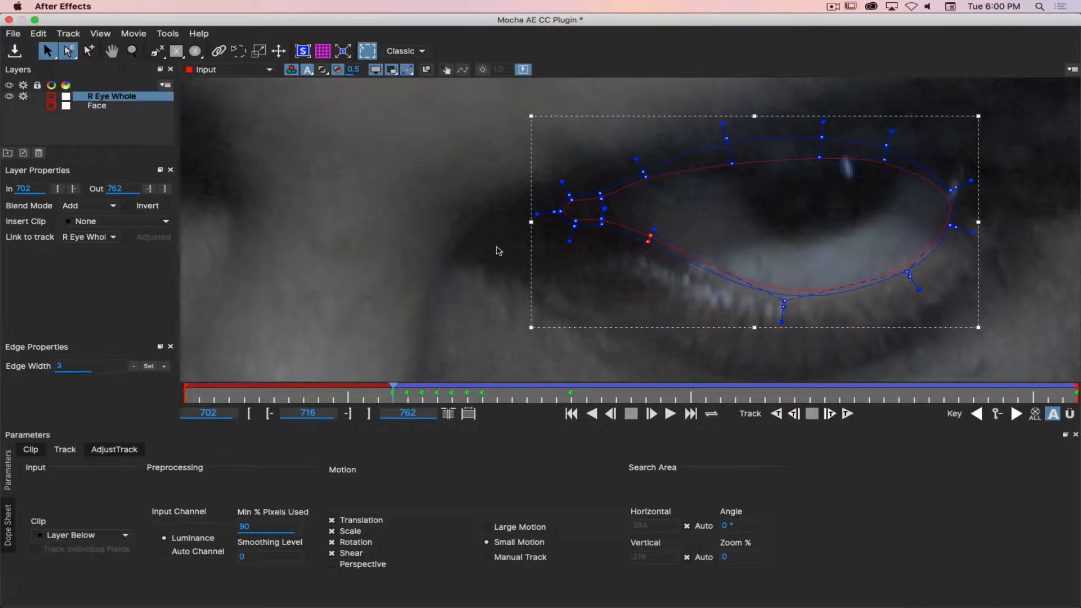
pyautogui.click(788, 311)
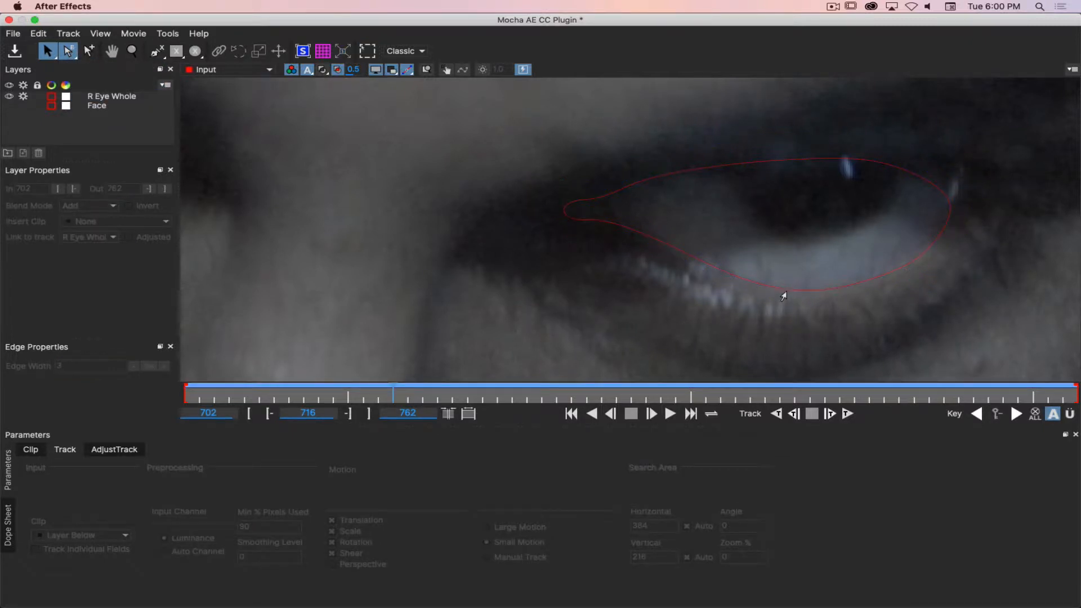
pyautogui.click(782, 292)
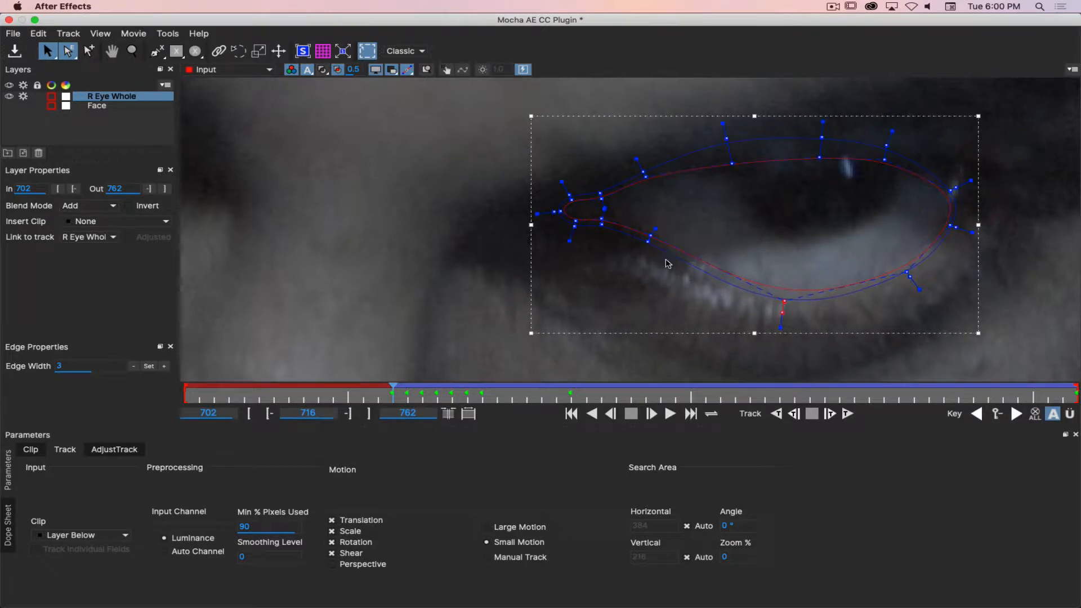
pyautogui.click(908, 272)
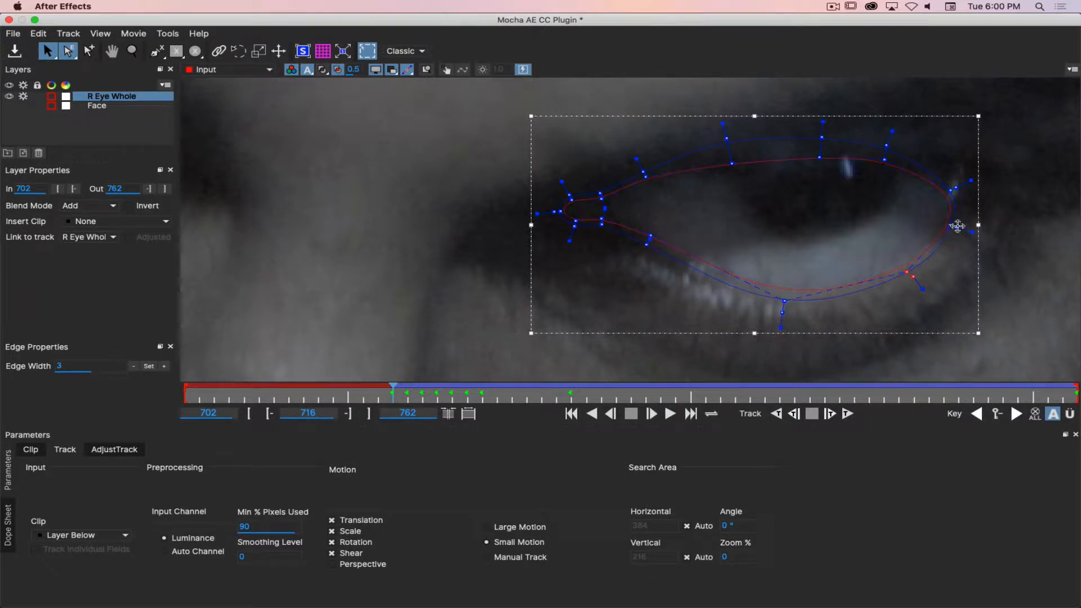
pyautogui.moveTo(958, 226); pyautogui.dragTo(960, 227)
pyautogui.moveTo(955, 188); pyautogui.dragTo(957, 185)
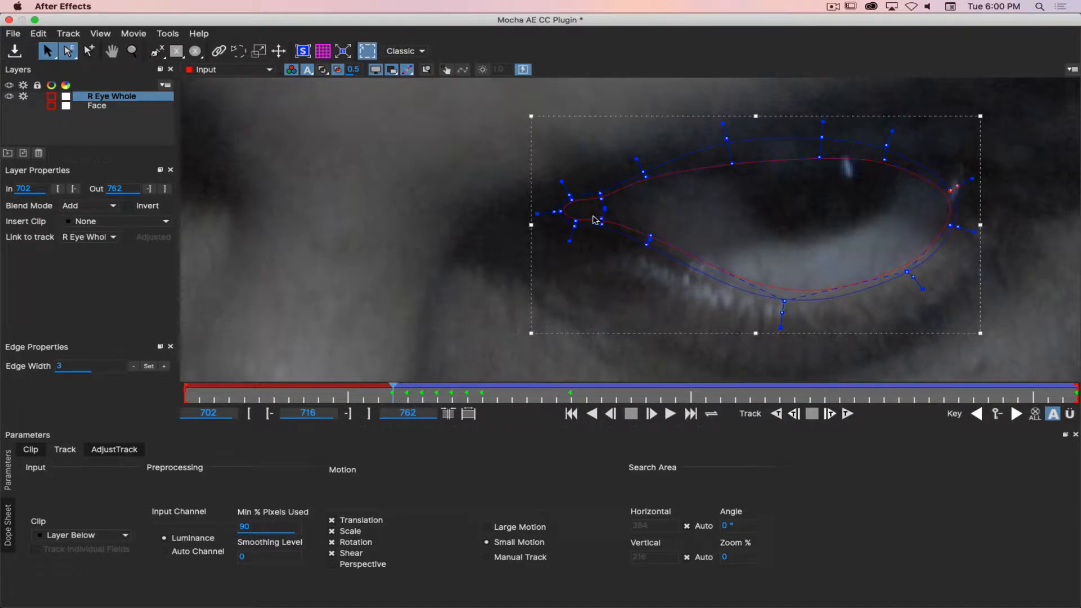
pyautogui.moveTo(602, 219); pyautogui.dragTo(603, 222)
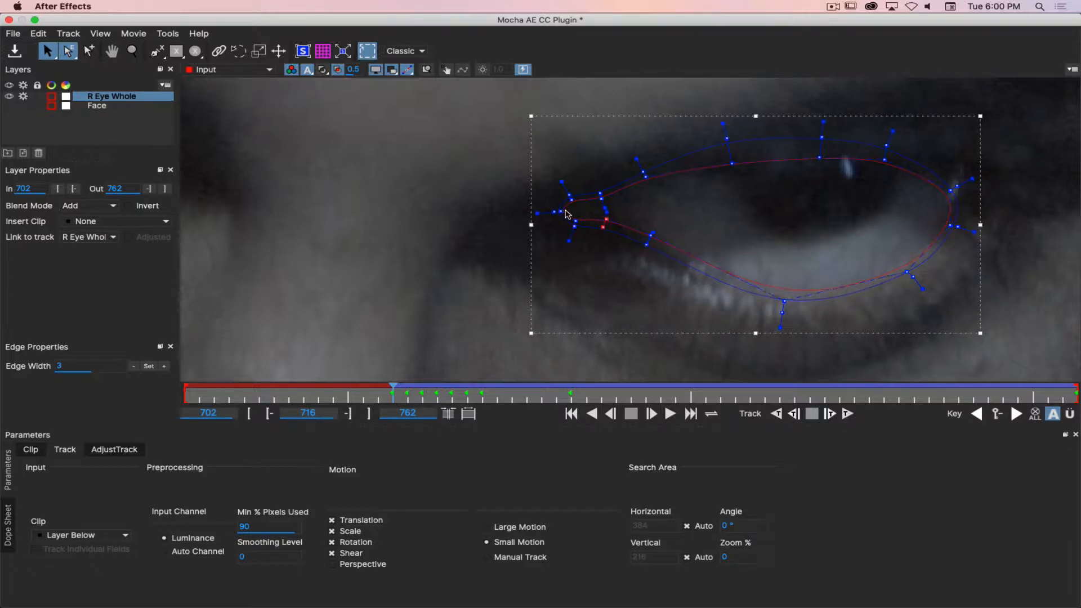
# Set picking to both point types and shift the tear-duct end points slightly toward the eye at frame 716.
pyautogui.moveTo(511, 172); pyautogui.dragTo(574, 225)
pyautogui.click(67, 52)
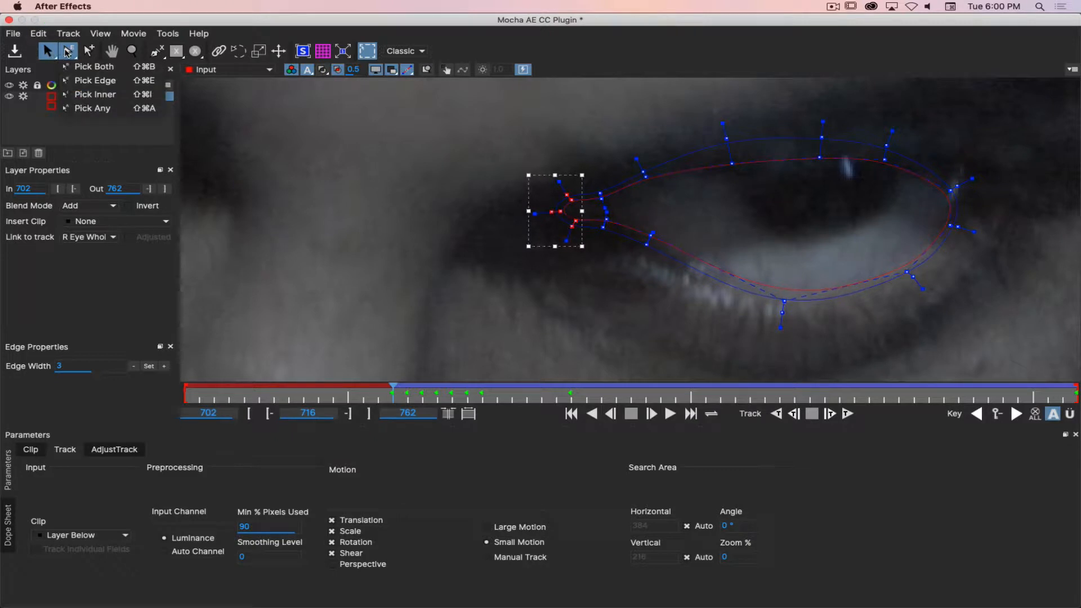
pyautogui.click(93, 67)
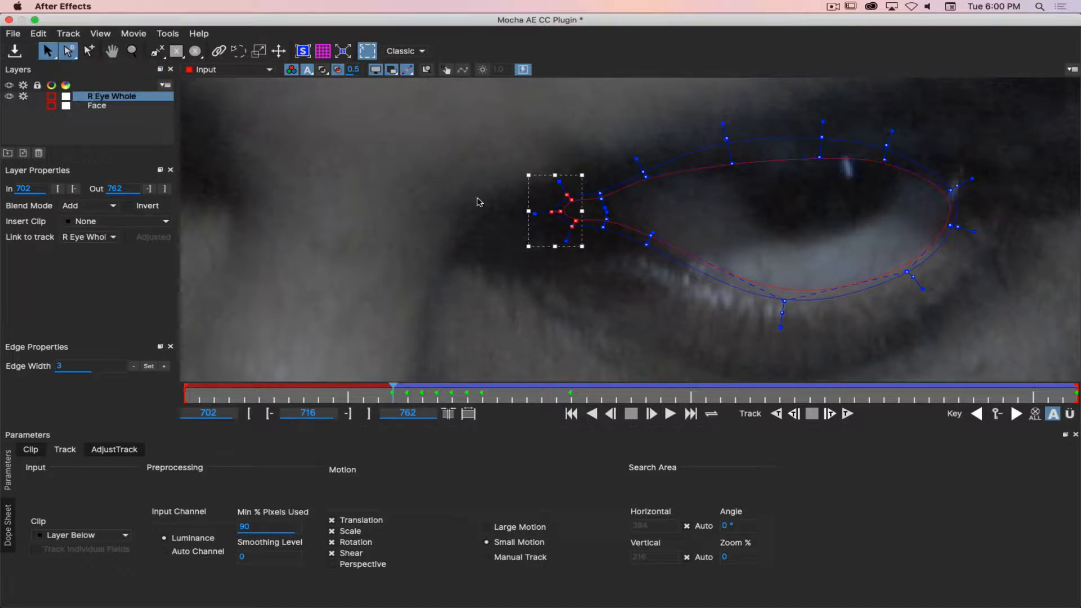
pyautogui.moveTo(565, 212); pyautogui.dragTo(571, 213)
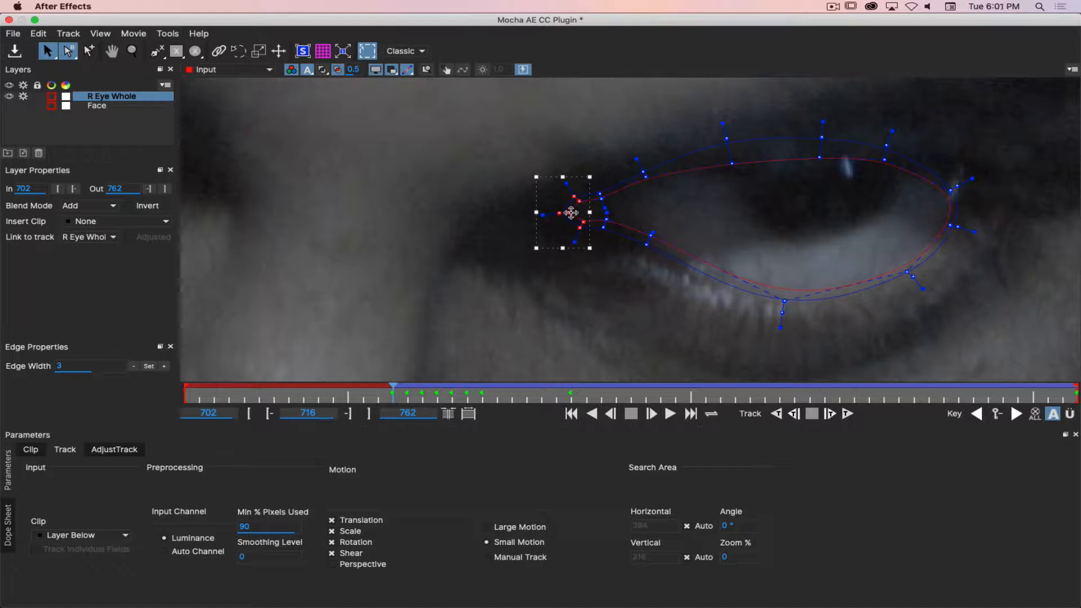
# Track back one frame to 715 and move the entire eye spline down onto the eye.
pyautogui.click(795, 414)
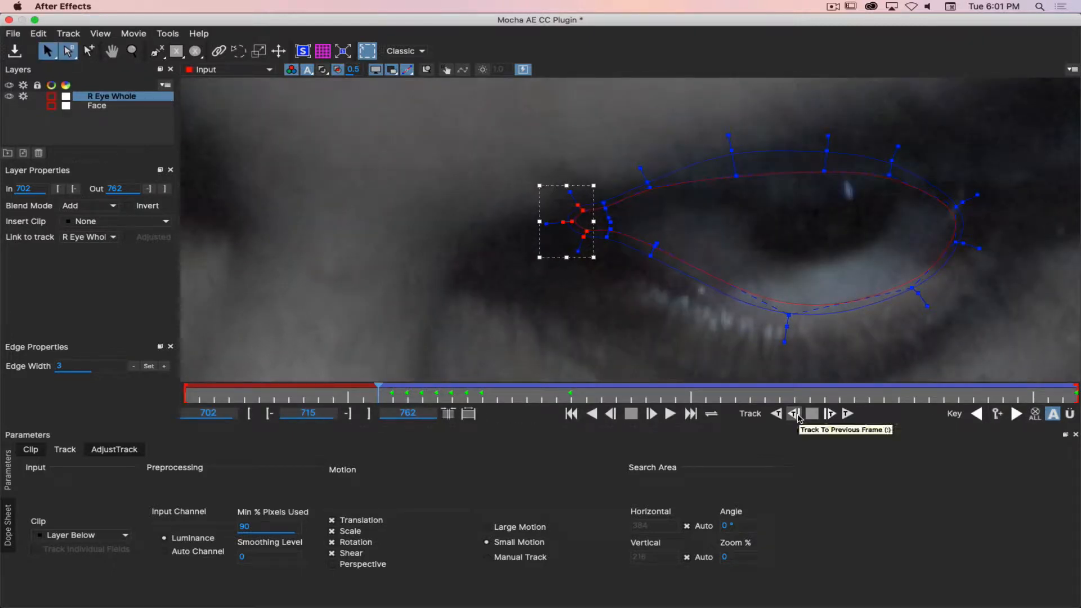
pyautogui.press('super+a')
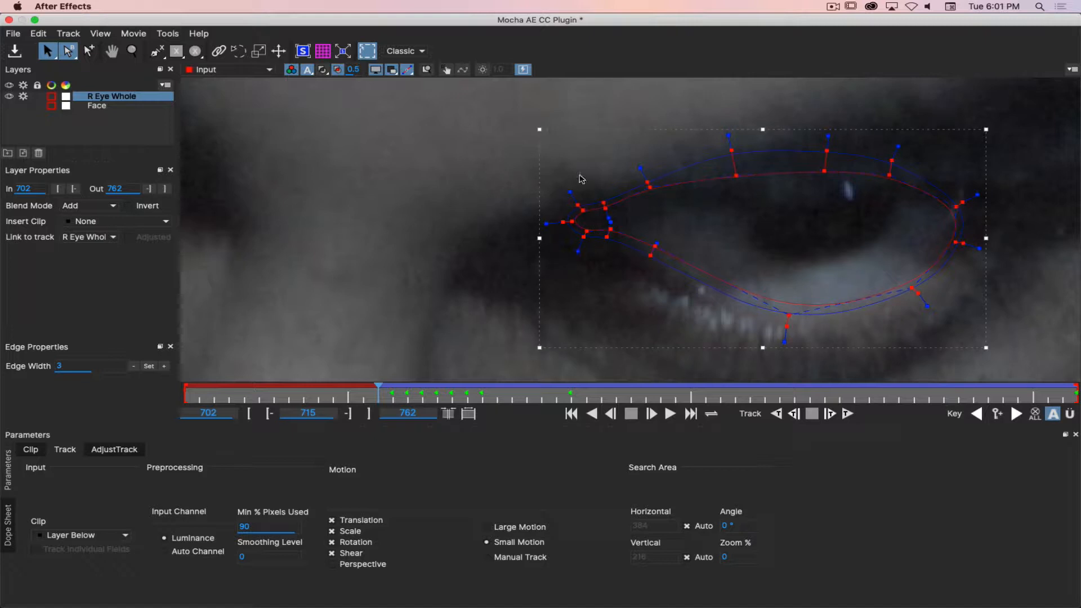
pyautogui.moveTo(988, 294); pyautogui.dragTo(985, 304)
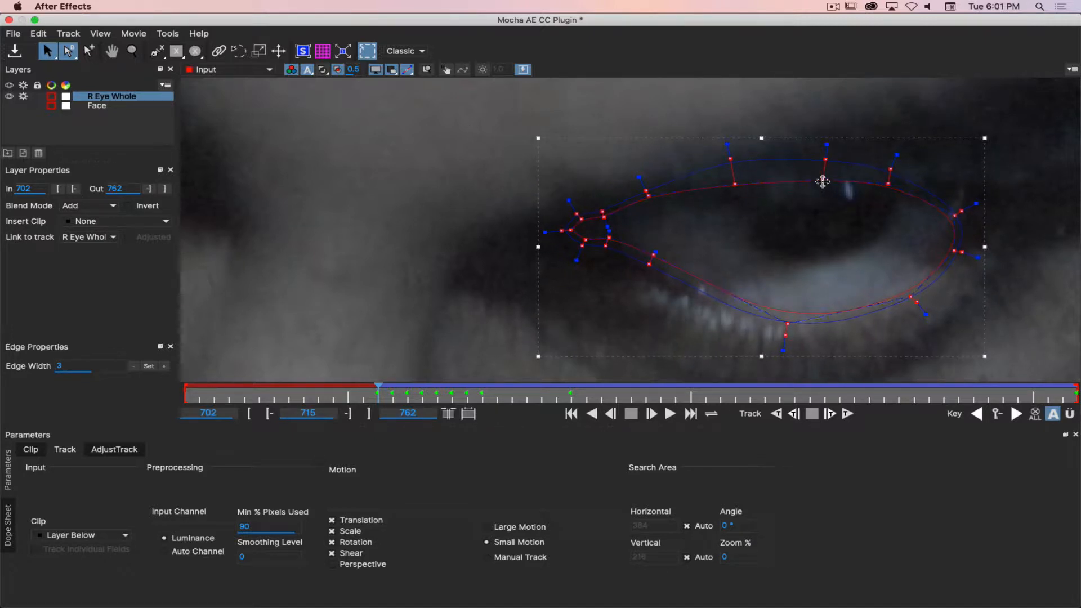
pyautogui.moveTo(821, 182); pyautogui.dragTo(822, 183)
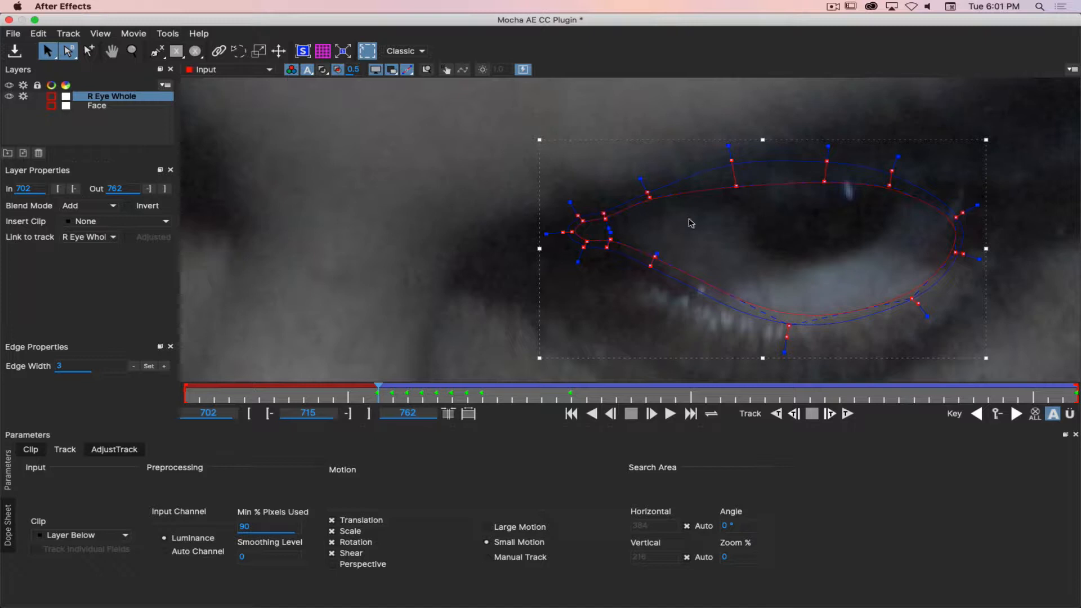
# Refit the inner-corner, lower-lid and outer-corner points to the eye at frame 715.
pyautogui.moveTo(491, 190); pyautogui.dragTo(648, 281)
pyautogui.moveTo(614, 244); pyautogui.dragTo(664, 283)
pyautogui.click(657, 270)
pyautogui.click(790, 329)
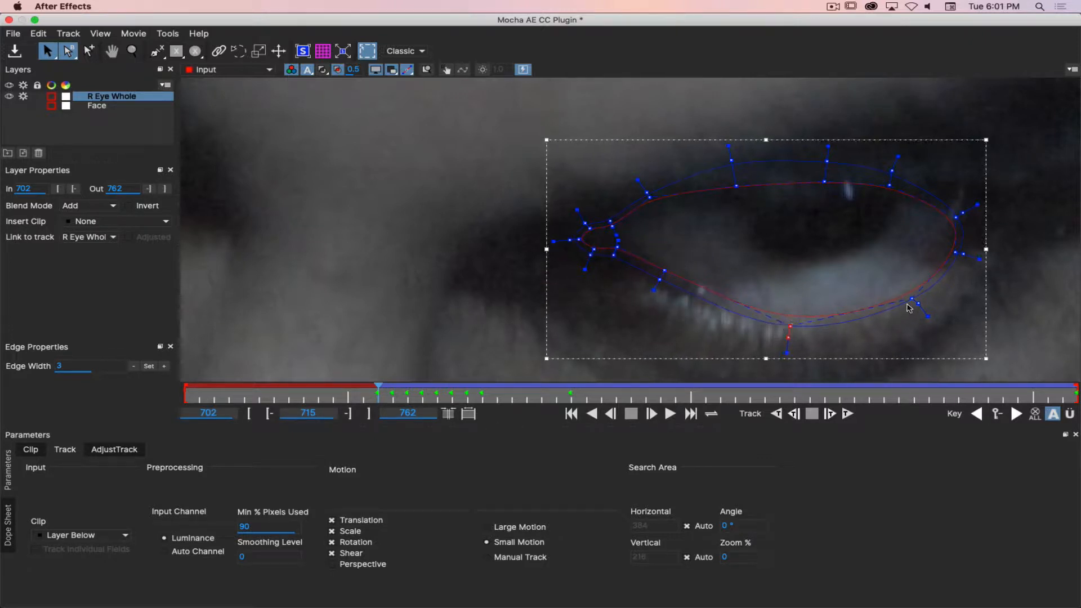
pyautogui.moveTo(918, 305); pyautogui.dragTo(917, 303)
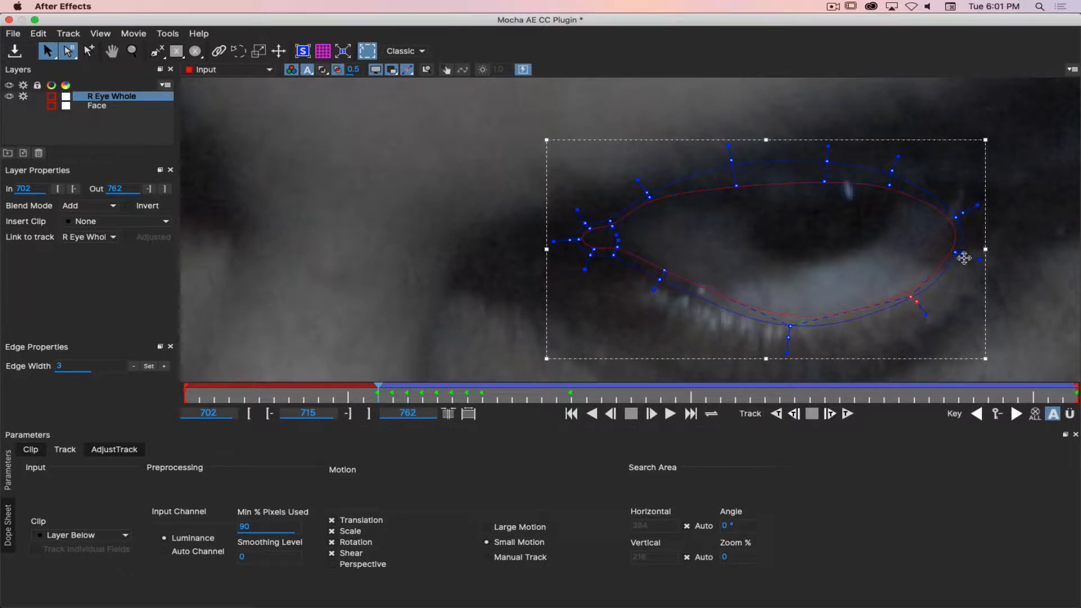
pyautogui.moveTo(964, 257); pyautogui.dragTo(958, 256)
pyautogui.moveTo(958, 215); pyautogui.dragTo(954, 213)
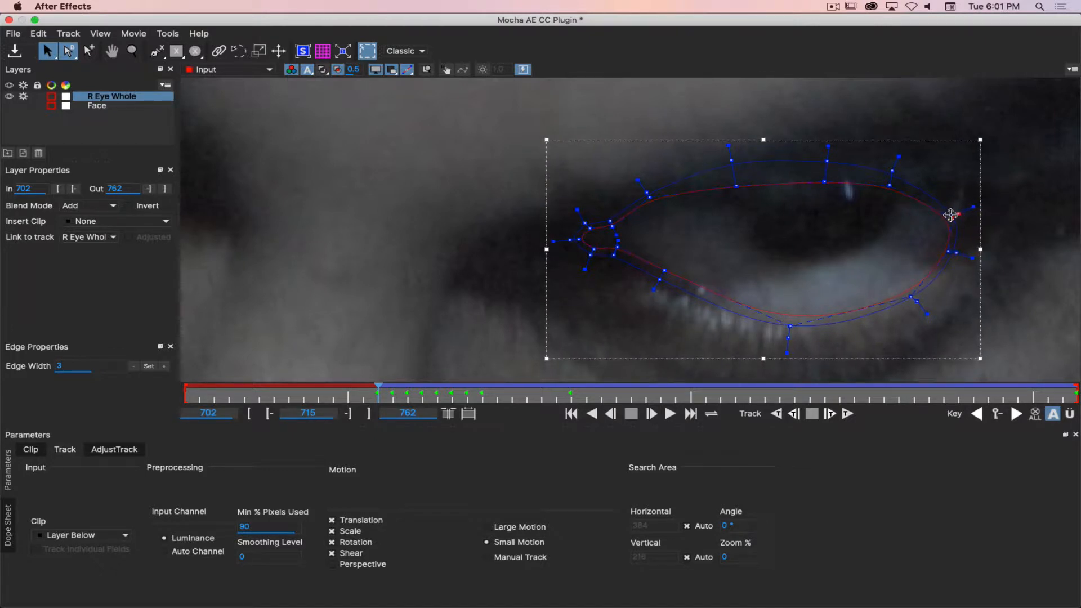
# Lower the middle upper-lid points onto the lid line and shift the tear-duct end points toward the eye at frame 715.
pyautogui.moveTo(817, 182); pyautogui.dragTo(816, 193)
pyautogui.moveTo(739, 191); pyautogui.dragTo(734, 197)
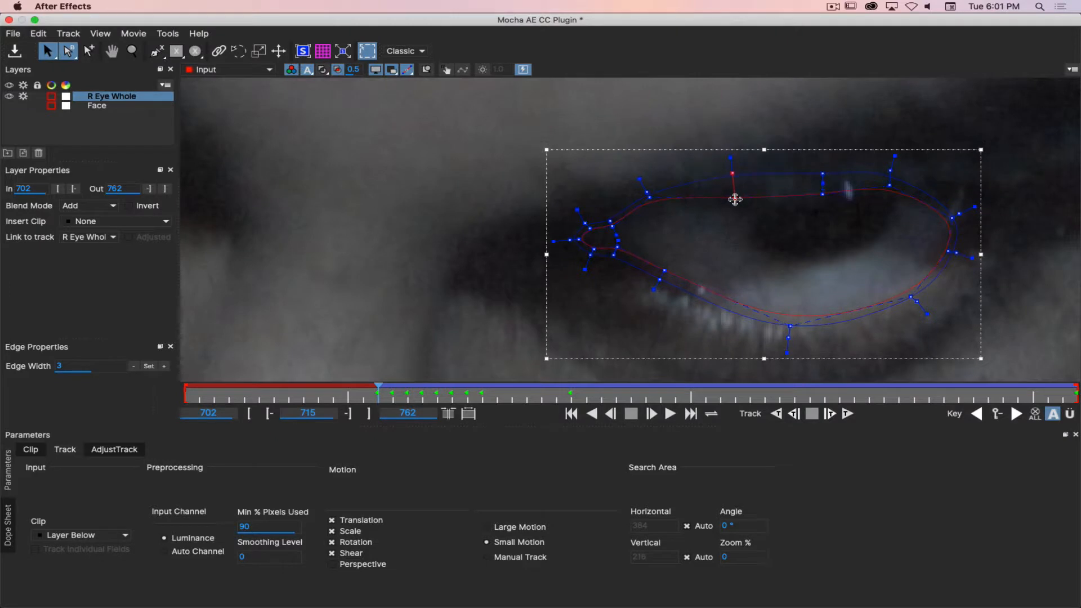
pyautogui.moveTo(823, 193); pyautogui.dragTo(821, 201)
pyautogui.click(735, 200)
pyautogui.click(649, 199)
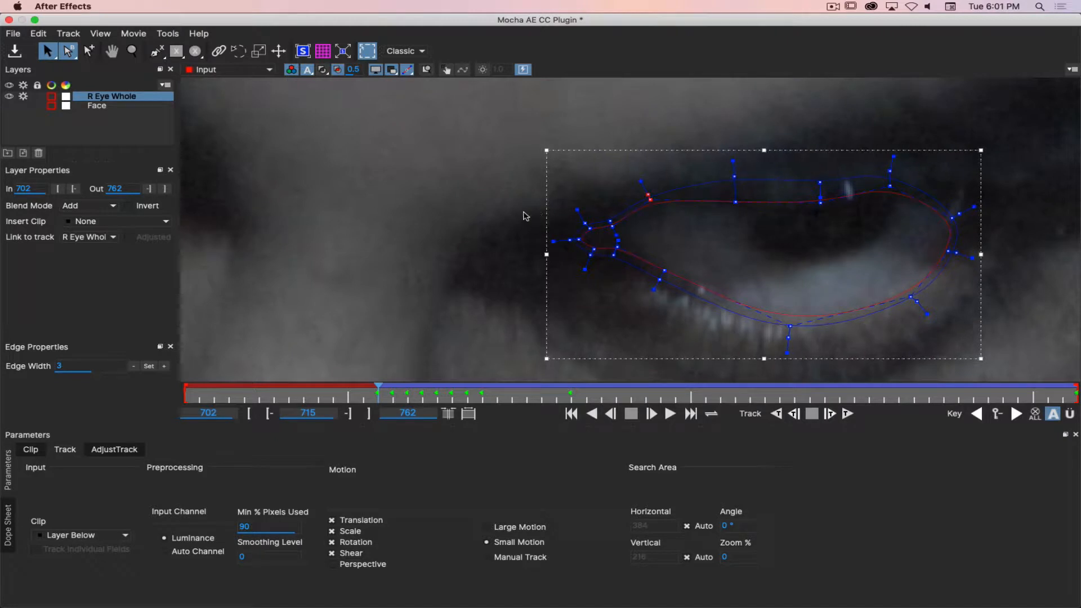
pyautogui.moveTo(482, 204); pyautogui.dragTo(599, 253)
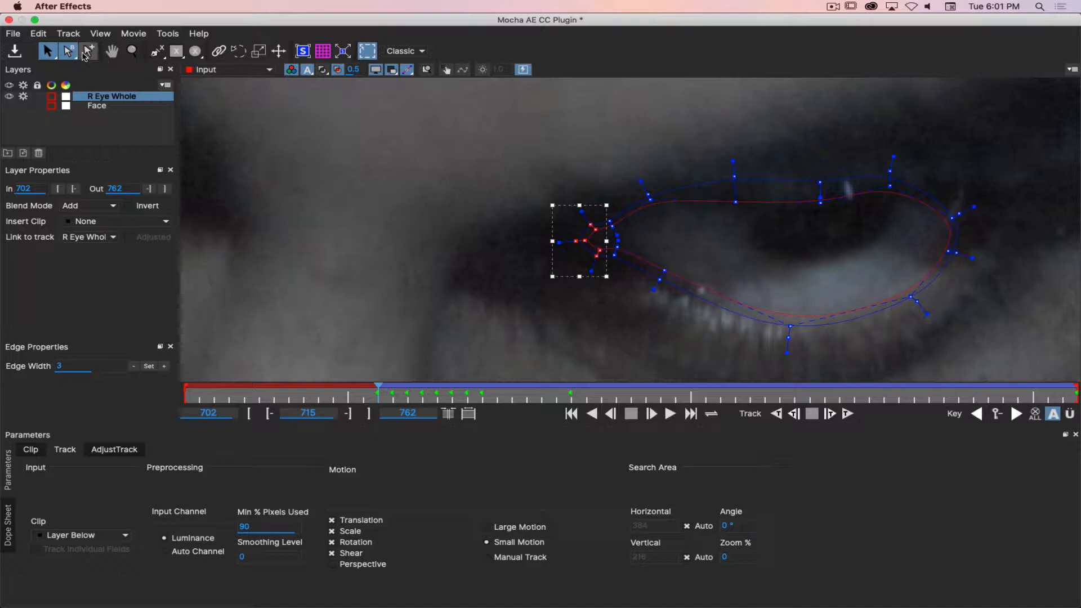
# Restrict picking to edge points and refit the feather edge along the upper lid at frame 715.
pyautogui.click(69, 52)
pyautogui.click(93, 81)
pyautogui.click(649, 197)
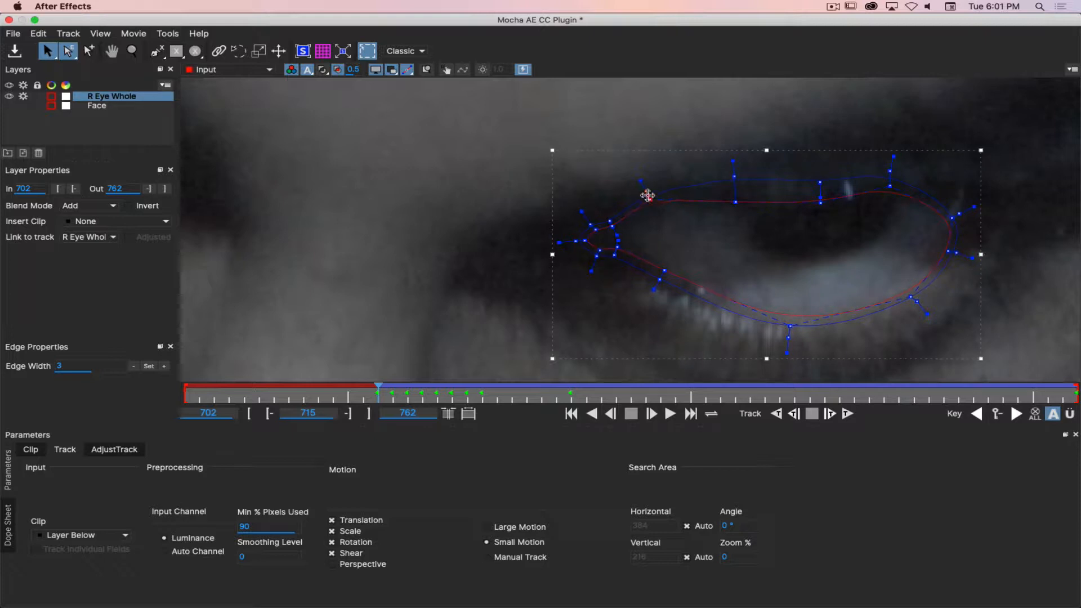
pyautogui.moveTo(648, 195); pyautogui.dragTo(646, 189)
pyautogui.moveTo(735, 178); pyautogui.dragTo(738, 187)
pyautogui.click(821, 187)
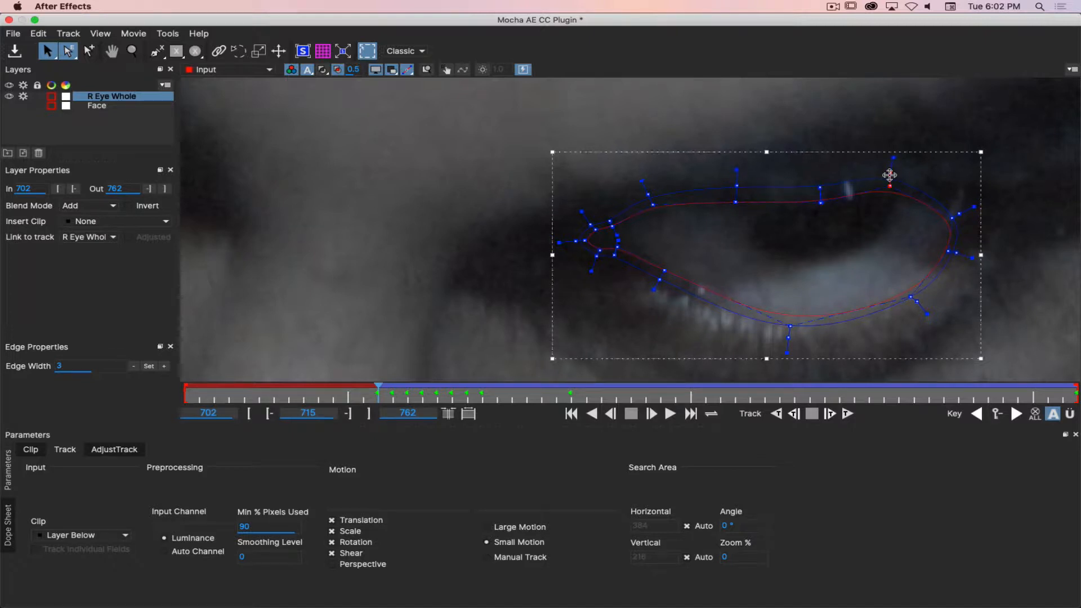
pyautogui.moveTo(891, 174); pyautogui.dragTo(890, 178)
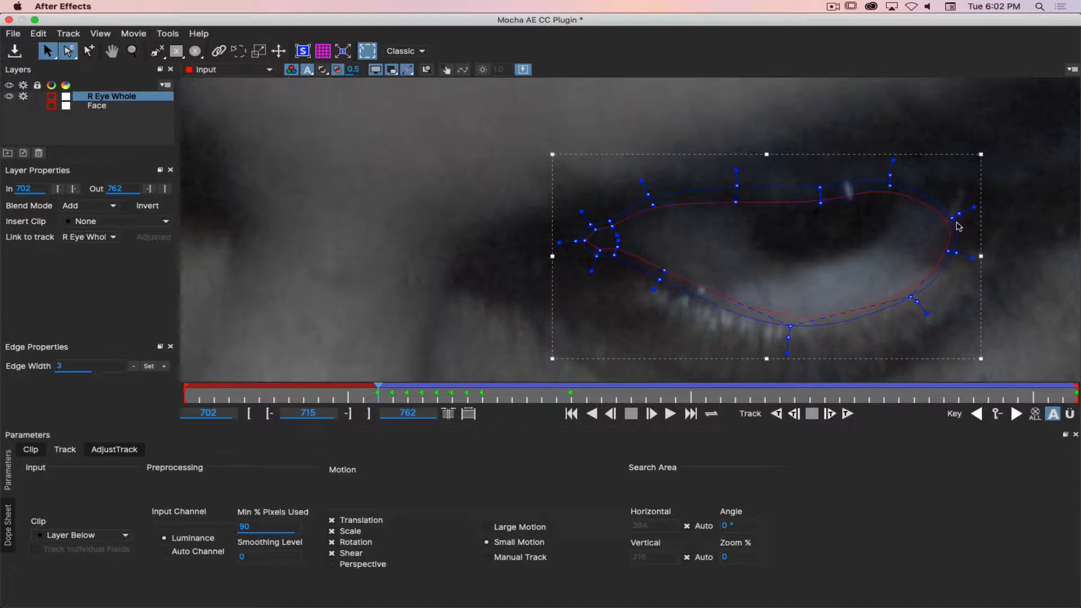
# Pull the feather edge at the outer eye corner slightly inward at frame 715.
pyautogui.moveTo(960, 213); pyautogui.dragTo(958, 211)
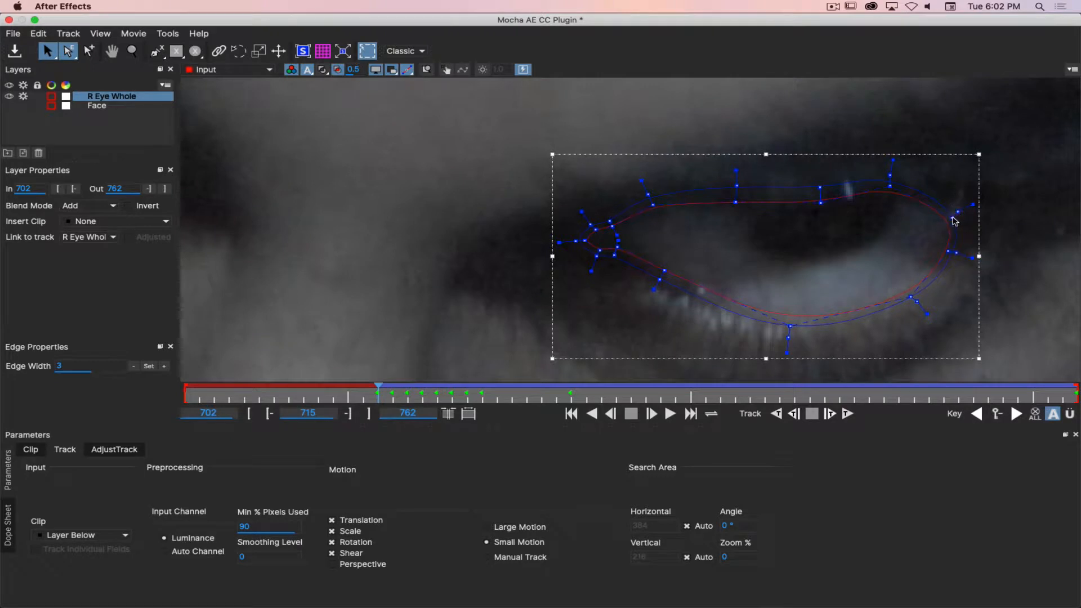
pyautogui.click(954, 218)
pyautogui.click(952, 218)
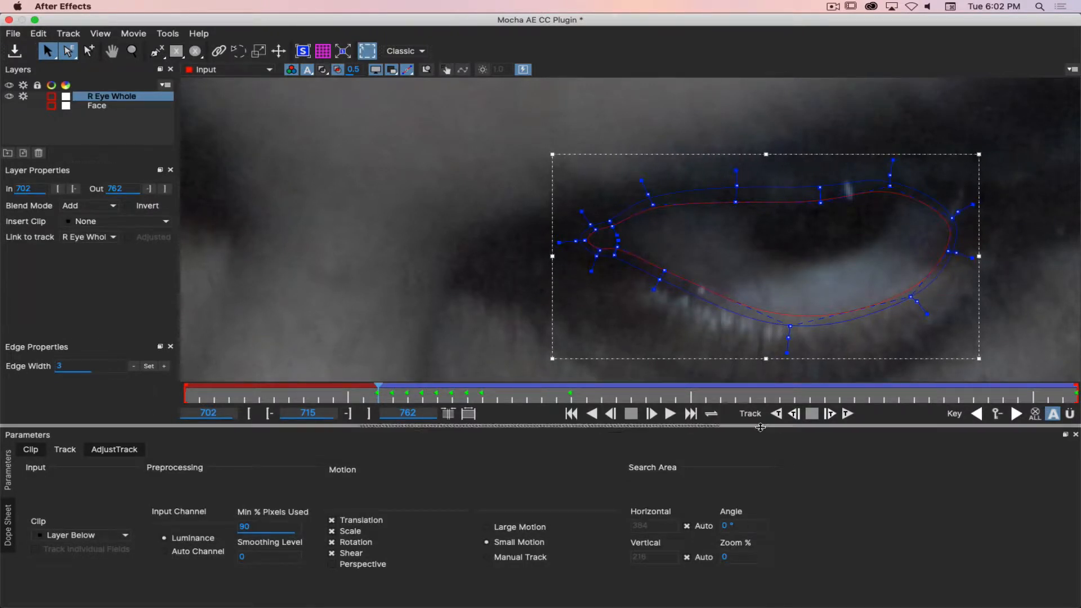
# Track the R Eye Whole layer back one frame to 714 and move the entire spline down onto the eye.
pyautogui.click(794, 415)
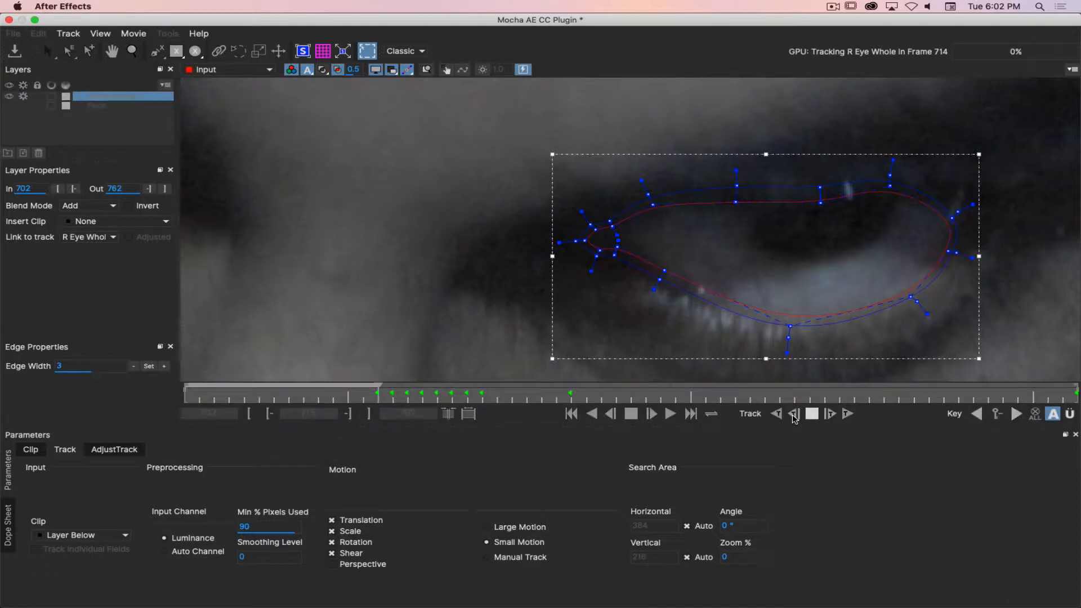
pyautogui.moveTo(812, 306); pyautogui.dragTo(681, 210)
pyautogui.moveTo(859, 228); pyautogui.dragTo(859, 234)
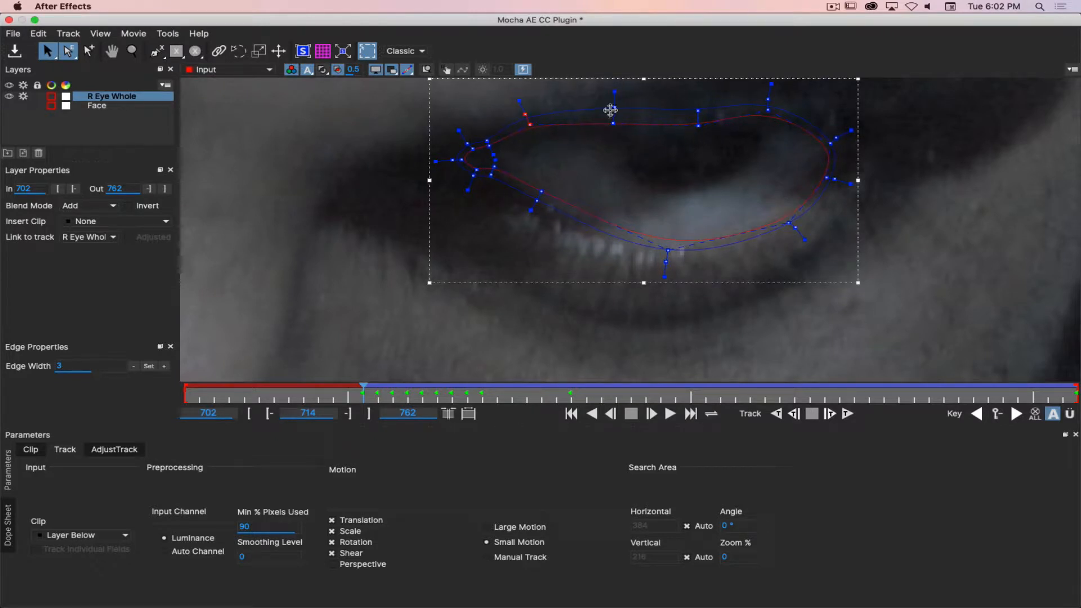
# Lower the upper-lid points of the eye spline onto the lid line at frame 714.
pyautogui.click(530, 125)
pyautogui.click(525, 115)
pyautogui.click(614, 107)
pyautogui.click(699, 112)
pyautogui.moveTo(69, 55); pyautogui.dragTo(85, 64)
pyautogui.moveTo(768, 109); pyautogui.dragTo(768, 116)
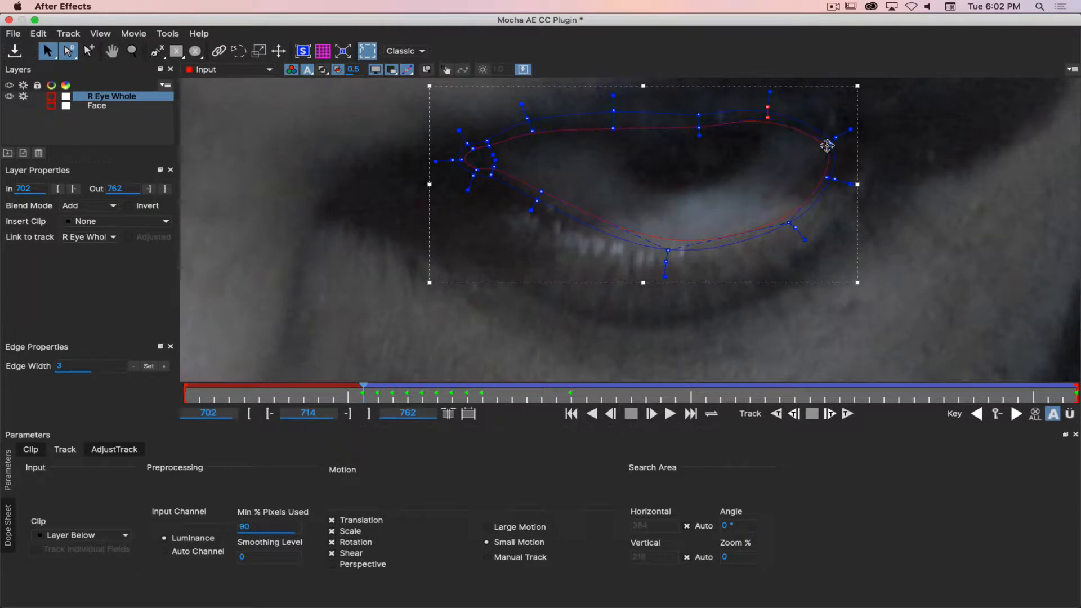
# Pull the outer-corner and lower-lid points inward to fit the eye at frame 714.
pyautogui.moveTo(825, 181); pyautogui.dragTo(807, 167)
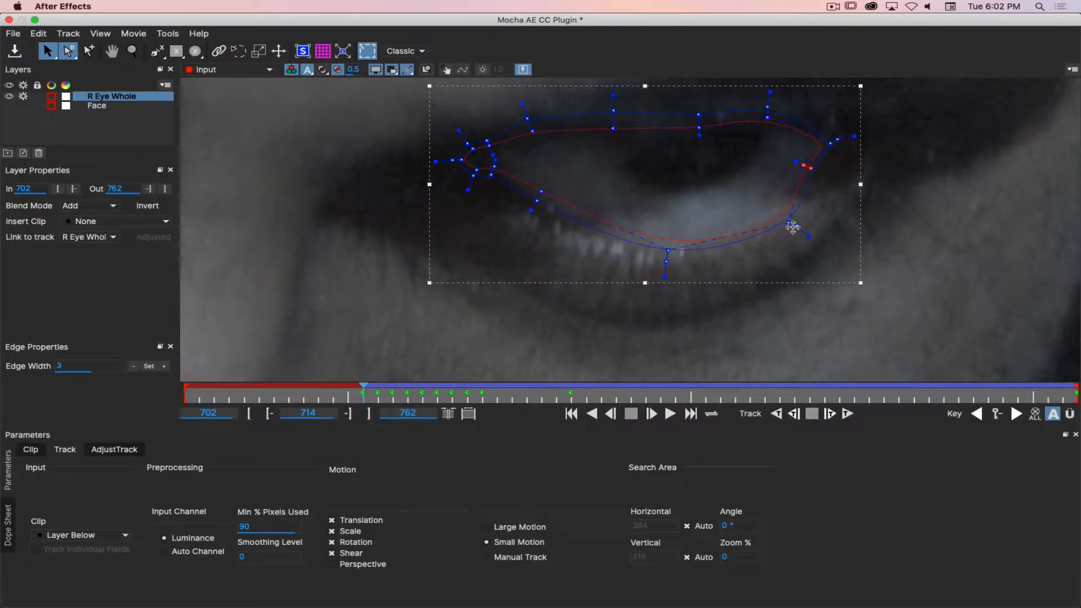
pyautogui.moveTo(793, 227); pyautogui.dragTo(777, 210)
pyautogui.moveTo(667, 252)
pyautogui.mouseDown()
pyautogui.moveTo(663, 240)
pyautogui.moveTo(662, 251)
pyautogui.mouseUp()
pyautogui.moveTo(533, 204)
pyautogui.mouseDown()
pyautogui.moveTo(548, 179)
pyautogui.moveTo(534, 211)
pyautogui.mouseUp()
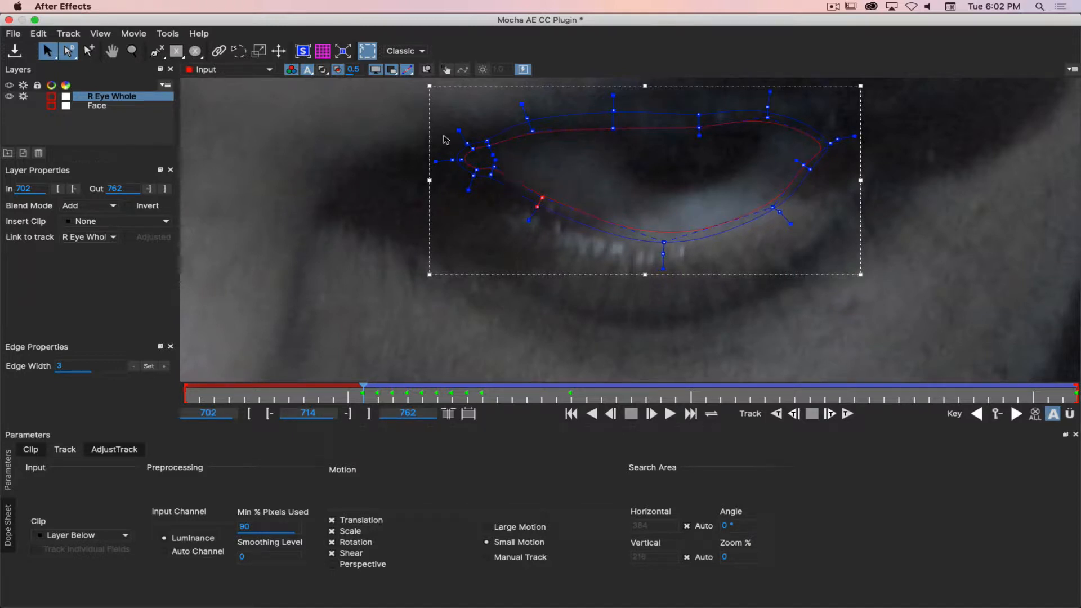
# Shift the tear-duct points toward the eye and refit the neighbouring lid points and outermost upper-lid point at frame 714.
pyautogui.click(391, 70)
pyautogui.click(391, 70)
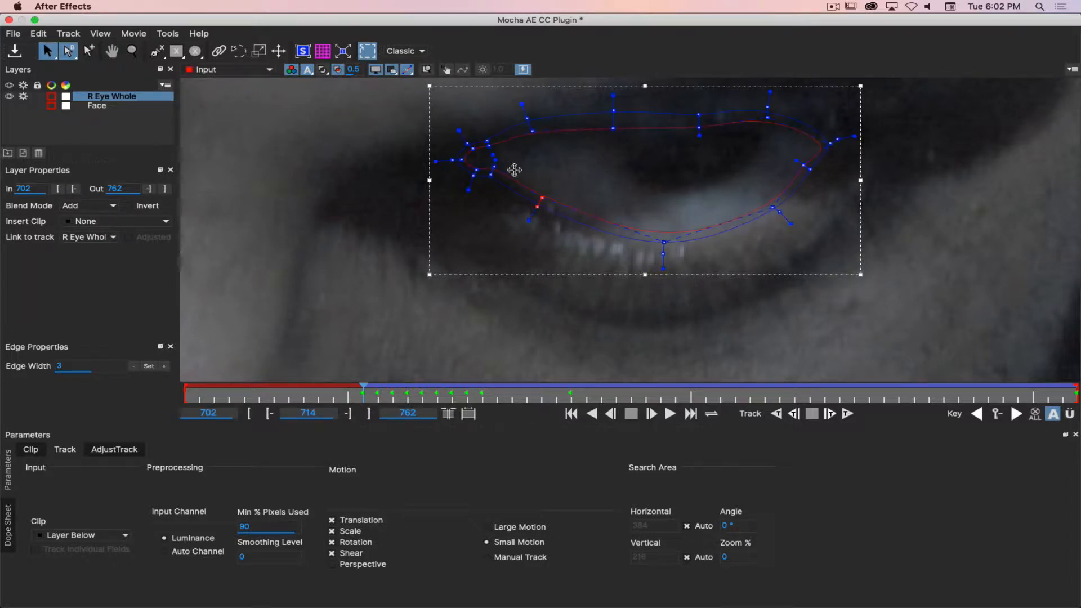
pyautogui.moveTo(401, 125); pyautogui.dragTo(504, 169)
pyautogui.moveTo(534, 133); pyautogui.dragTo(539, 140)
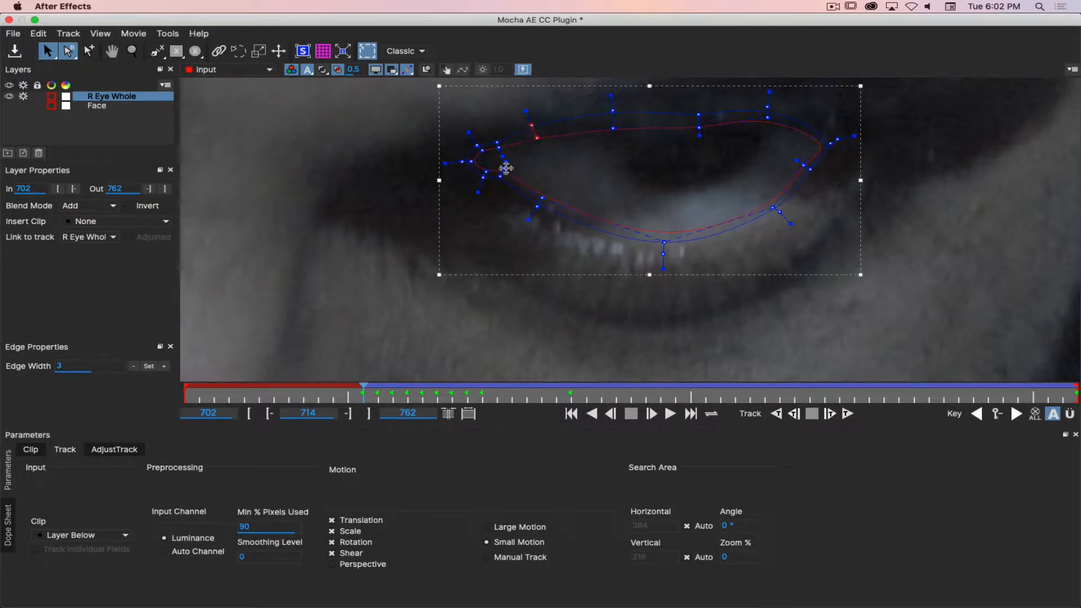
pyautogui.moveTo(381, 137); pyautogui.dragTo(543, 212)
pyautogui.moveTo(508, 177); pyautogui.dragTo(508, 180)
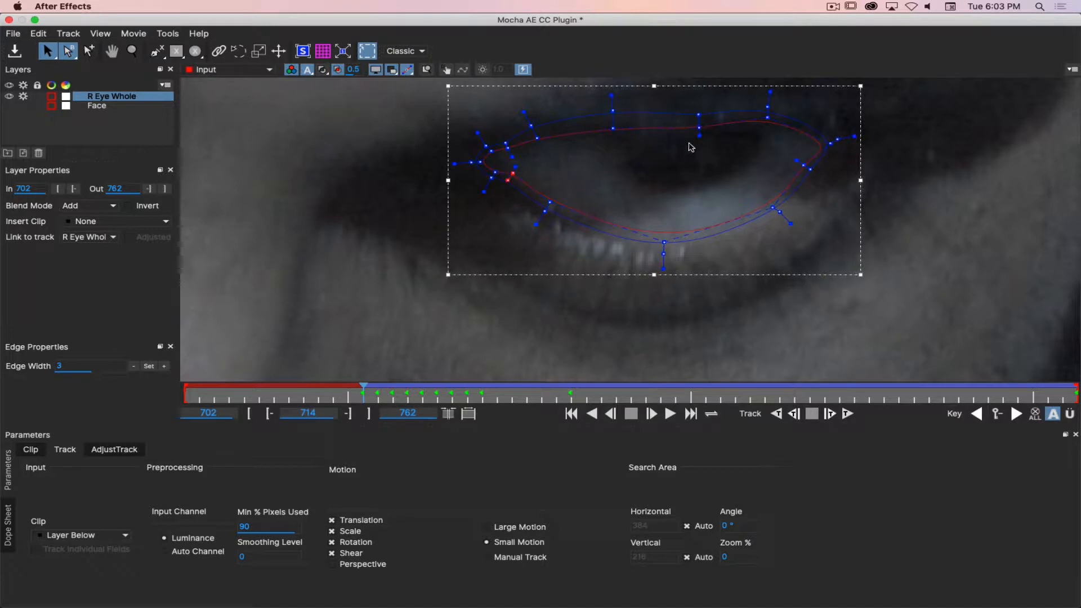
pyautogui.moveTo(768, 119); pyautogui.dragTo(767, 122)
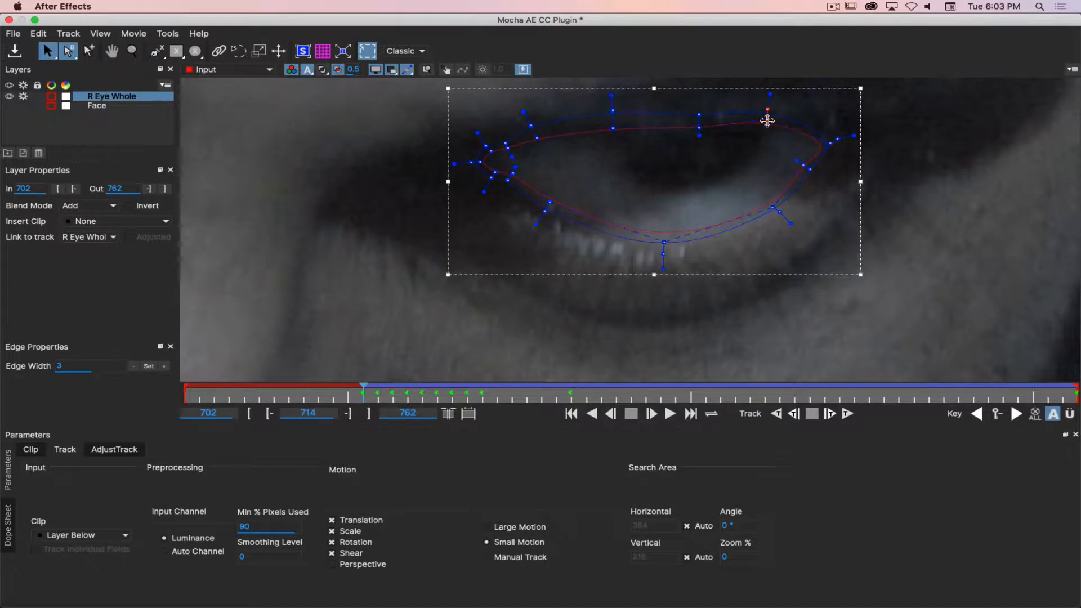
# Track back one frame to 713 and lower the eye spline and its upper-lid points onto the lid line.
pyautogui.click(794, 414)
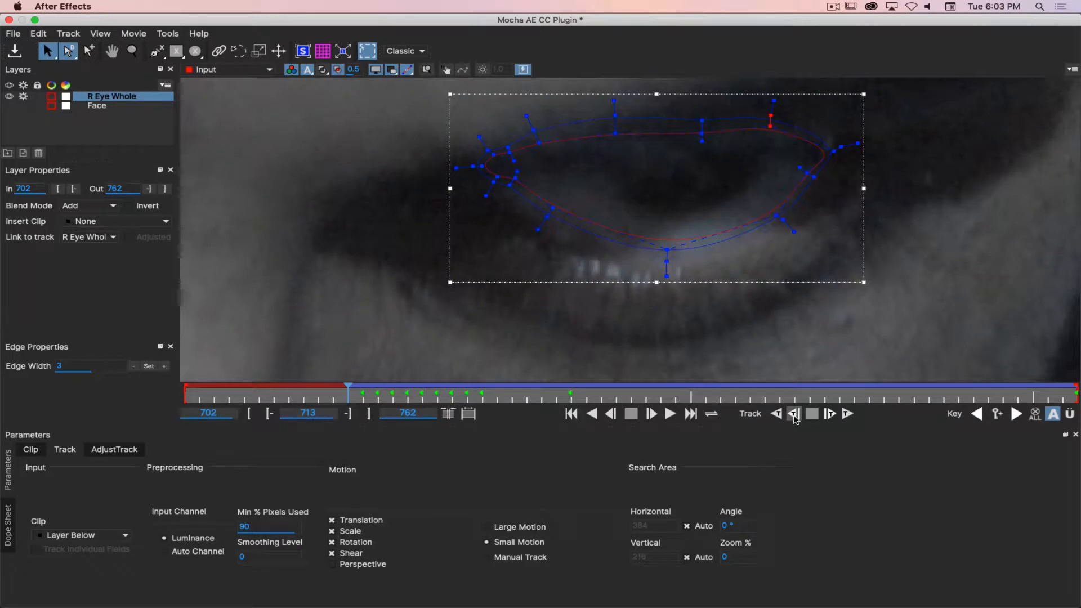
pyautogui.moveTo(862, 224); pyautogui.dragTo(860, 240)
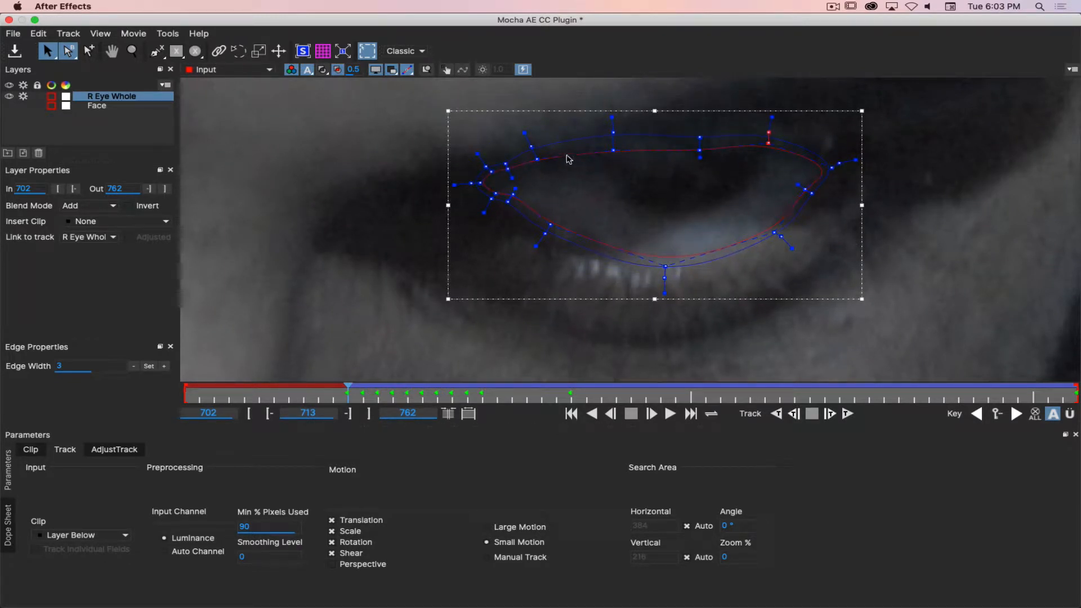
pyautogui.moveTo(613, 150); pyautogui.dragTo(613, 165)
pyautogui.moveTo(699, 151); pyautogui.dragTo(698, 167)
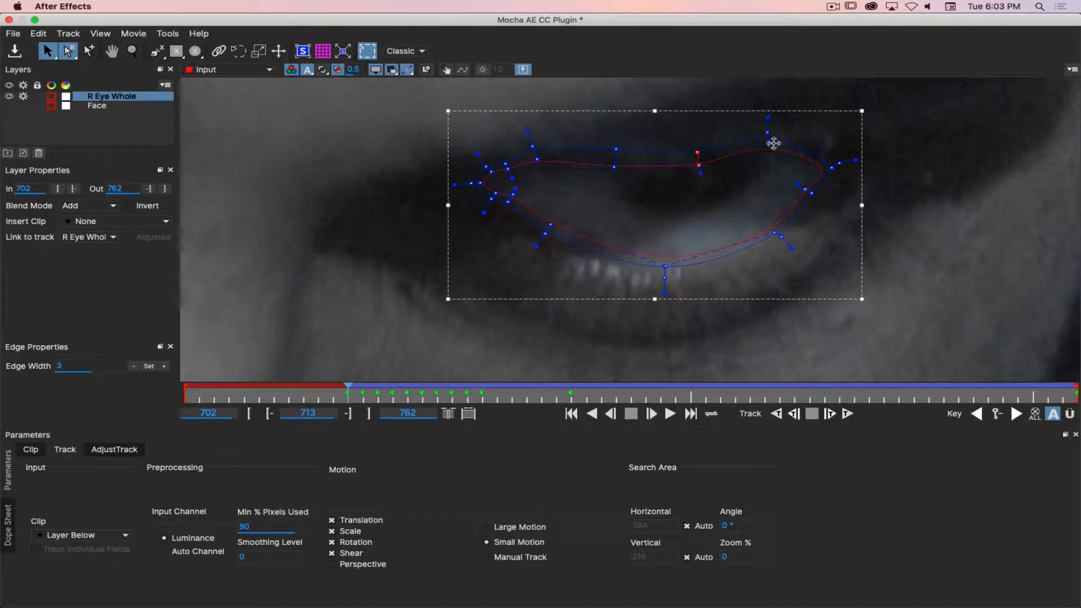
pyautogui.moveTo(771, 141); pyautogui.dragTo(769, 151)
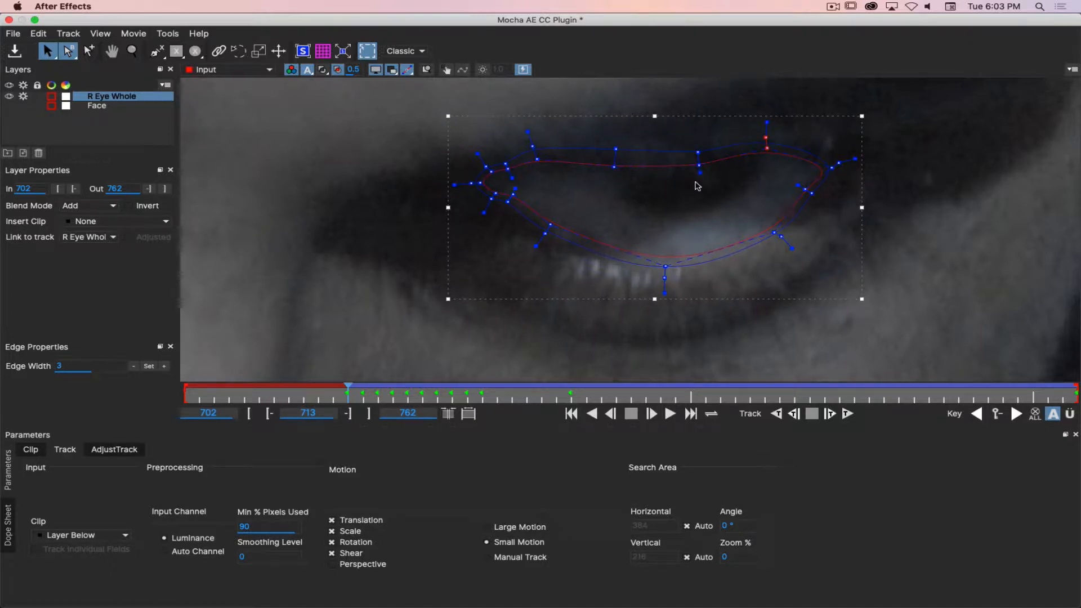
pyautogui.moveTo(534, 164); pyautogui.dragTo(540, 169)
pyautogui.moveTo(699, 152); pyautogui.dragTo(698, 170)
# Refit the outer-corner, lower-lid and tear-duct points and nudge the middle upper-lid points at frame 713.
pyautogui.moveTo(832, 166); pyautogui.dragTo(806, 190)
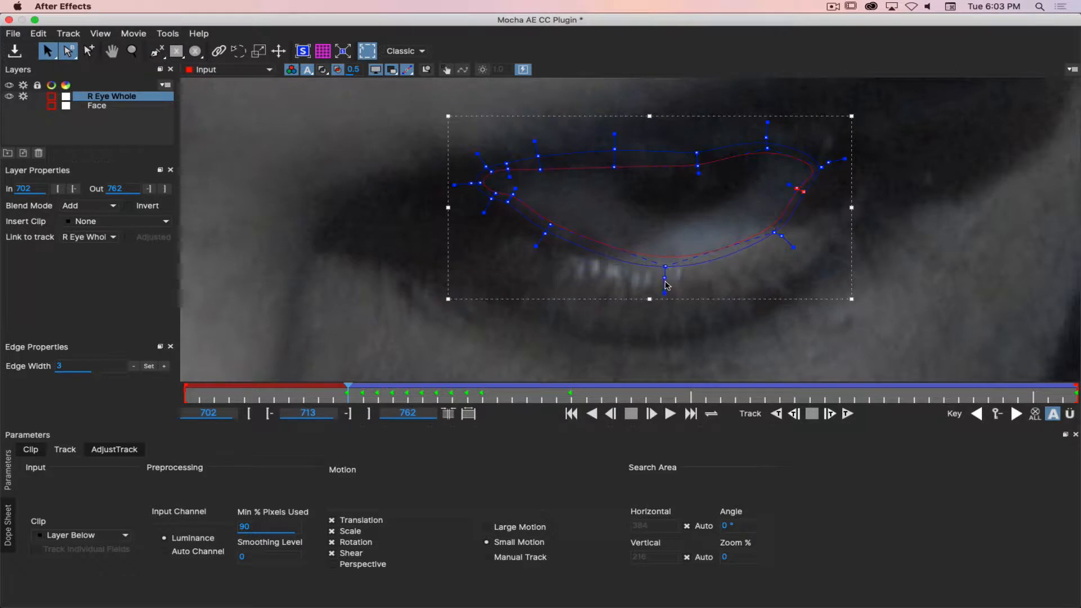
pyautogui.moveTo(665, 283); pyautogui.dragTo(665, 237)
pyautogui.moveTo(660, 268); pyautogui.dragTo(658, 268)
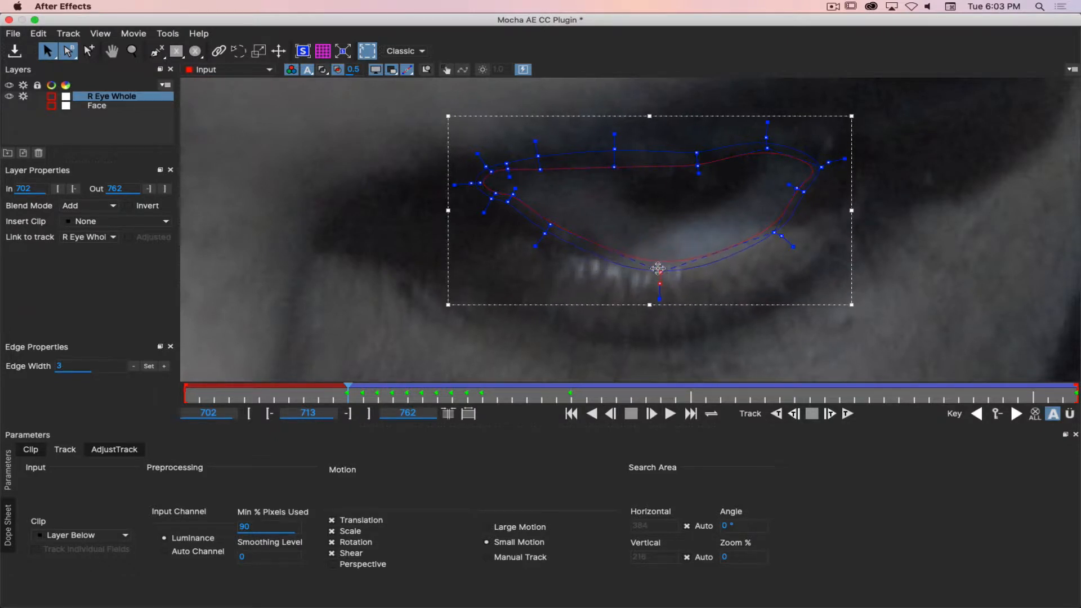
pyautogui.moveTo(544, 233); pyautogui.dragTo(539, 238)
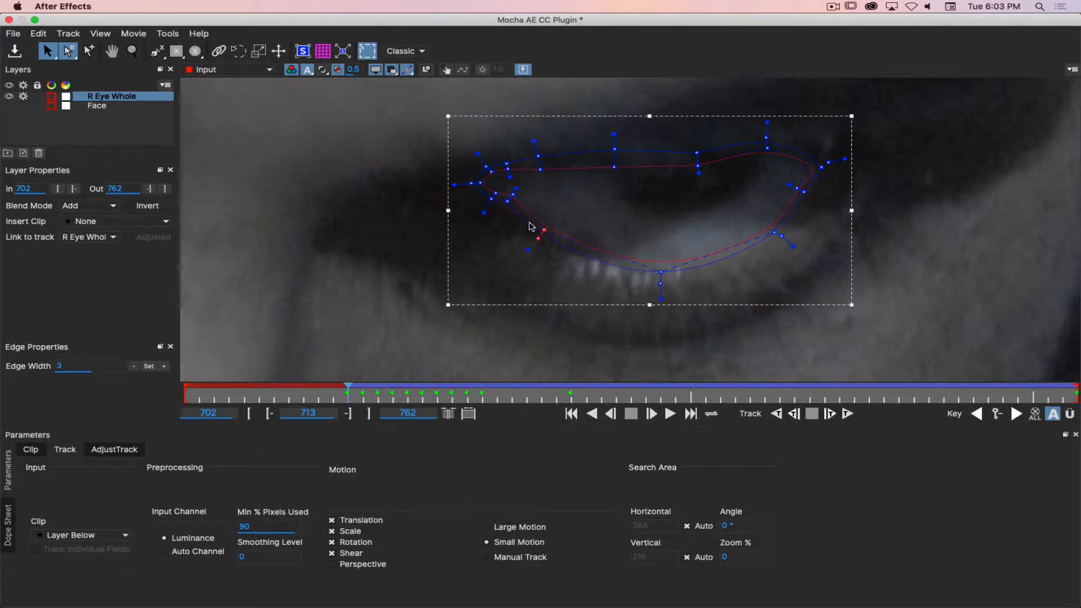
pyautogui.click(511, 199)
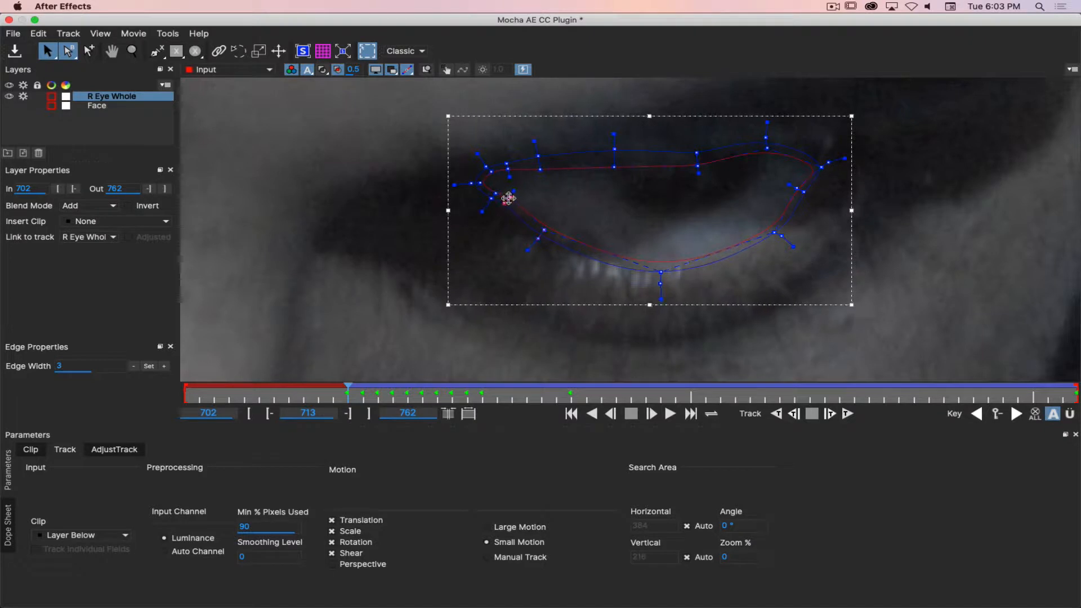
pyautogui.click(467, 183)
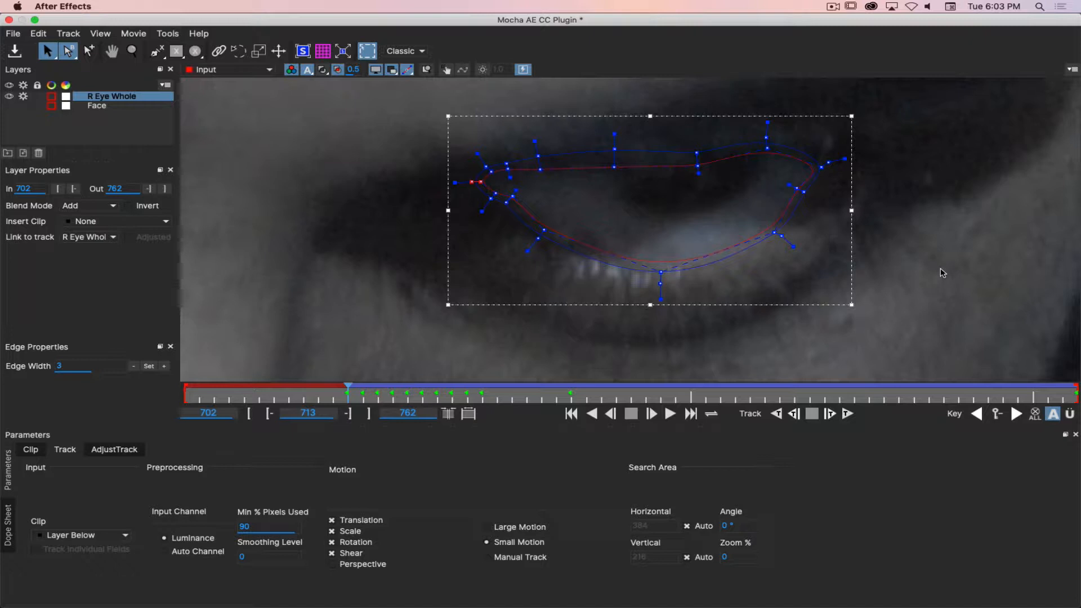
pyautogui.click(699, 166)
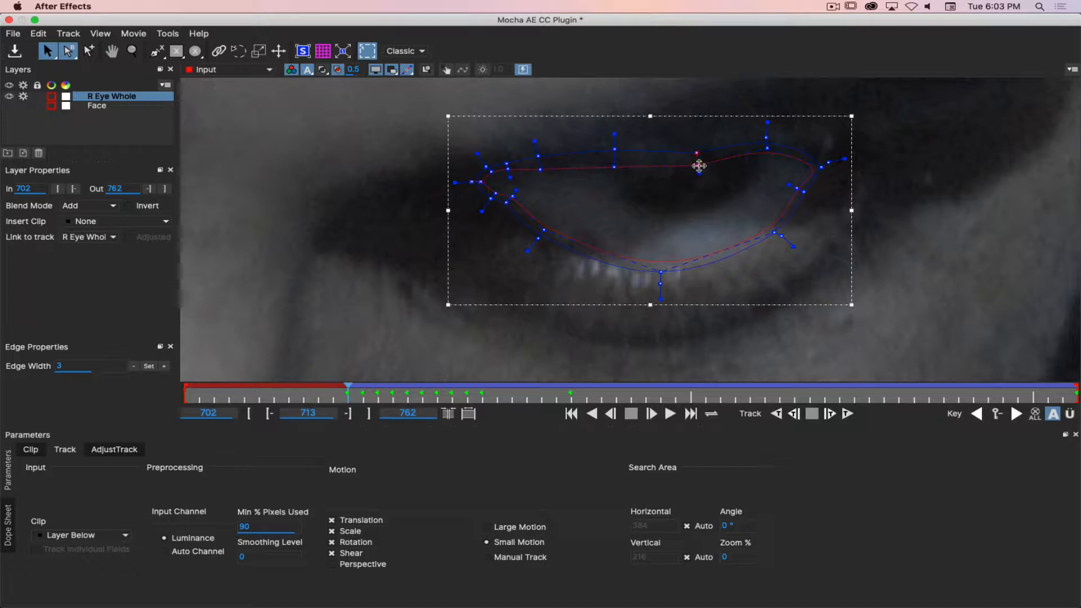
pyautogui.click(613, 167)
# Track back one frame to 712 and lower the eye spline, its upper-lid points and its outer corner onto the eye.
pyautogui.click(794, 414)
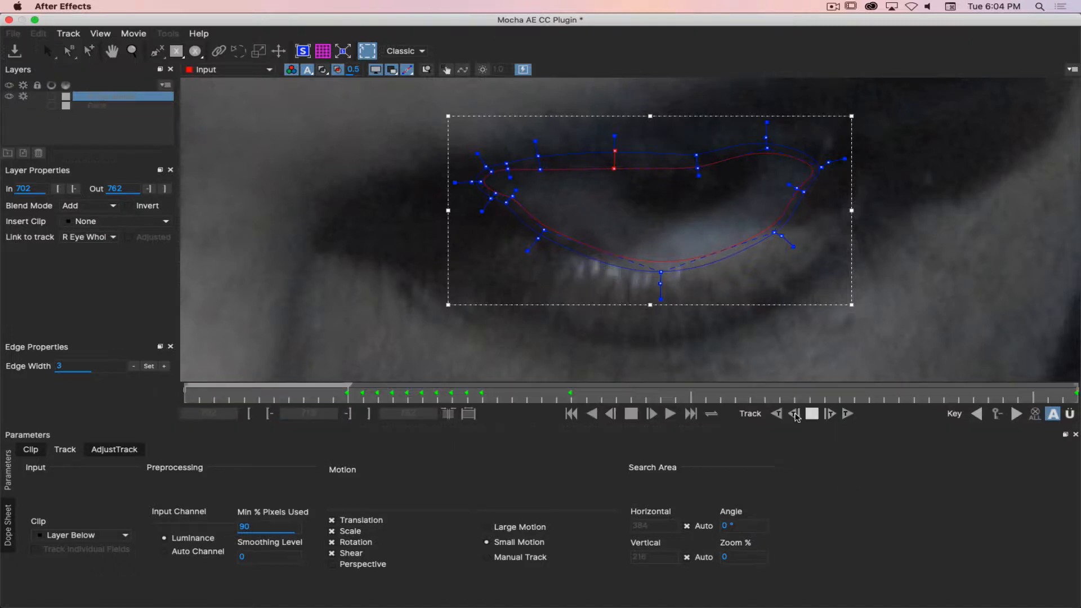
pyautogui.moveTo(856, 254); pyautogui.dragTo(854, 264)
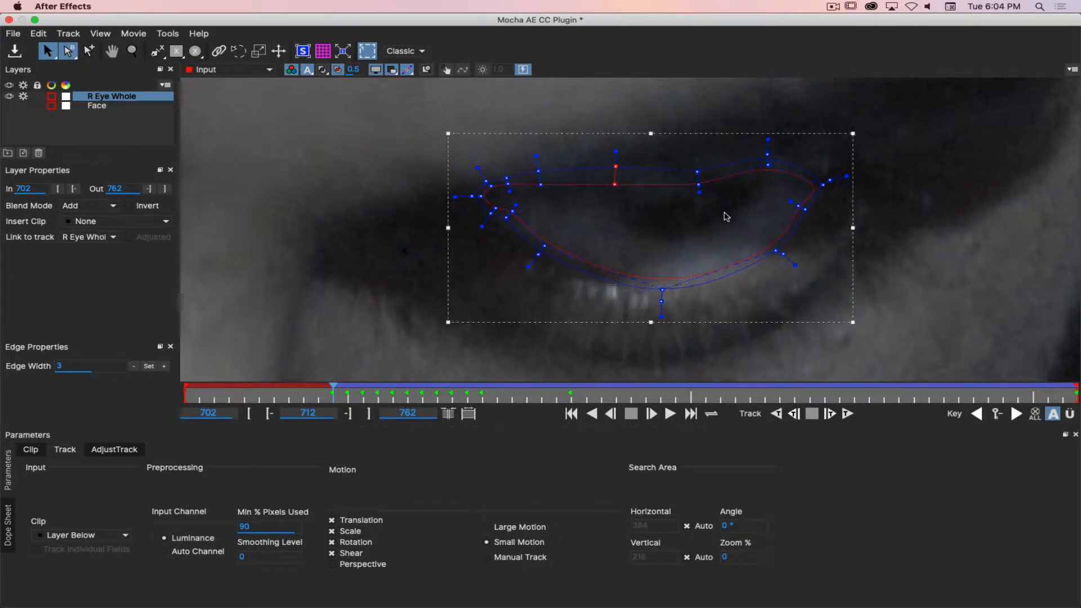
pyautogui.moveTo(514, 141); pyautogui.dragTo(700, 196)
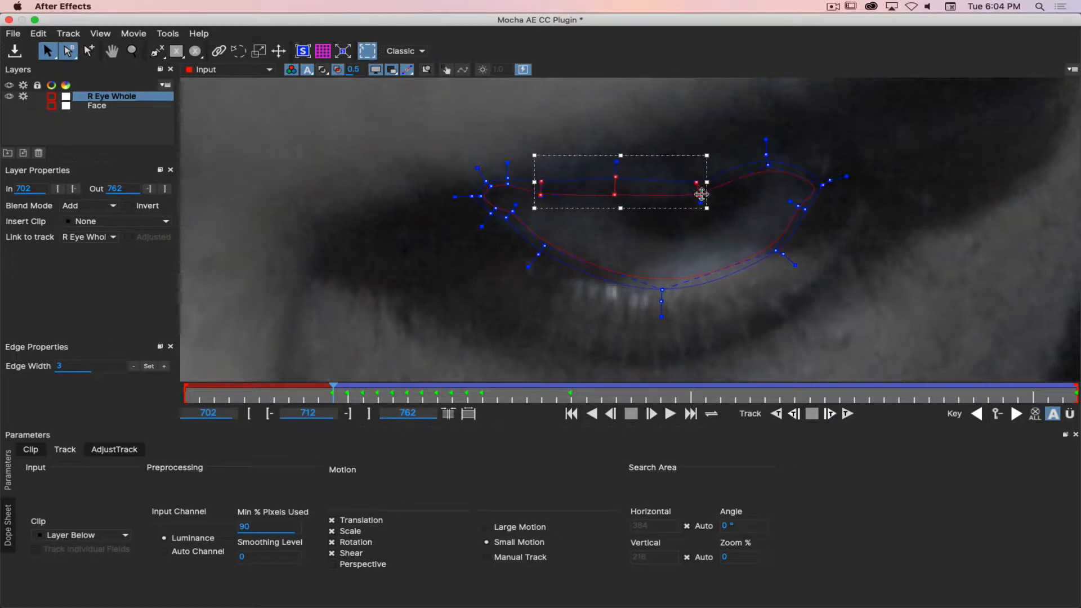
pyautogui.click(767, 171)
pyautogui.moveTo(767, 172); pyautogui.dragTo(813, 191)
# Refit the lower-lid points and shift the group of tear-duct points toward the eye at frame 712.
pyautogui.moveTo(783, 254); pyautogui.dragTo(779, 252)
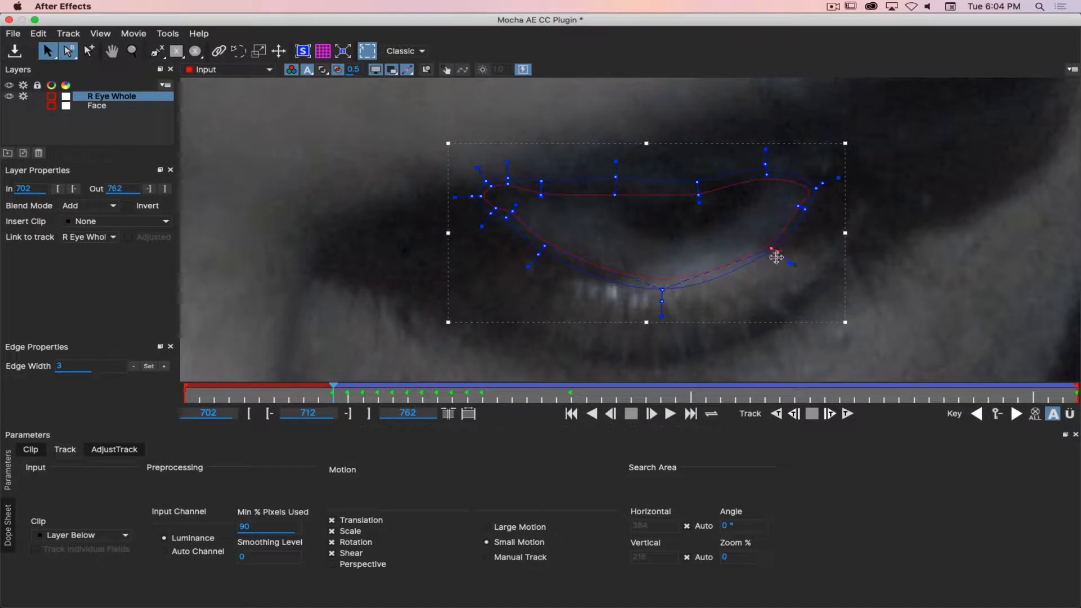
pyautogui.moveTo(663, 297); pyautogui.dragTo(659, 290)
pyautogui.click(544, 246)
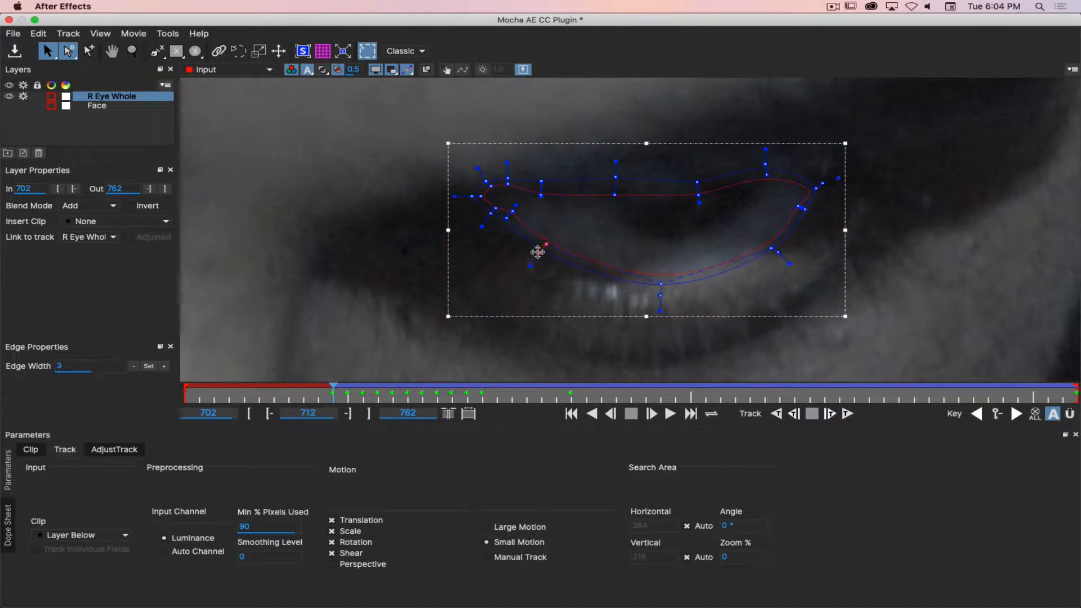
pyautogui.moveTo(436, 162); pyautogui.dragTo(521, 224)
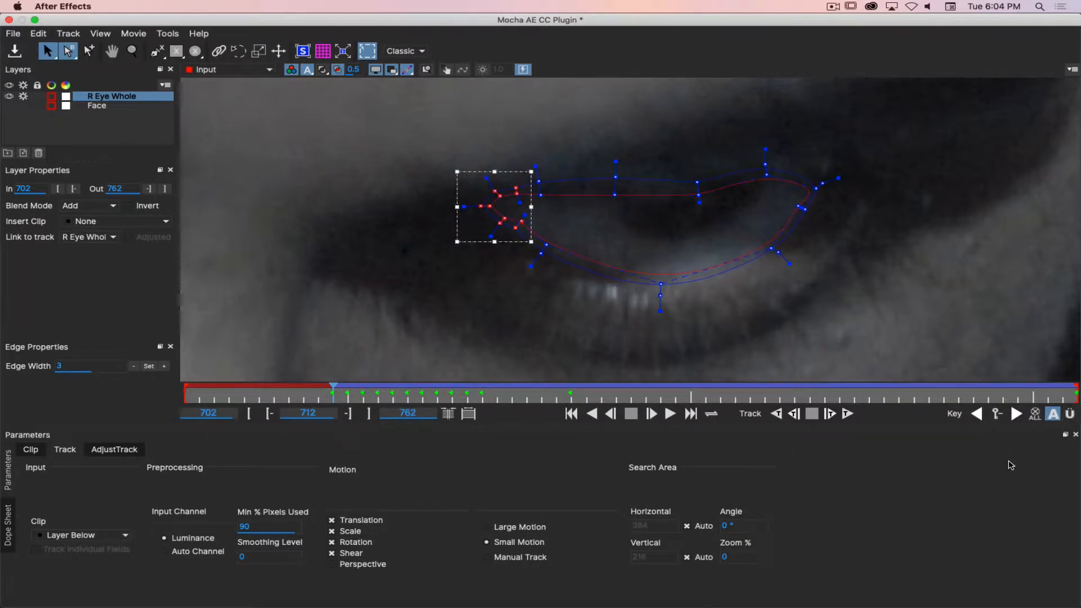
# Fine-tune the middle upper-lid points and the lower-lid points at frame 712.
pyautogui.click(699, 198)
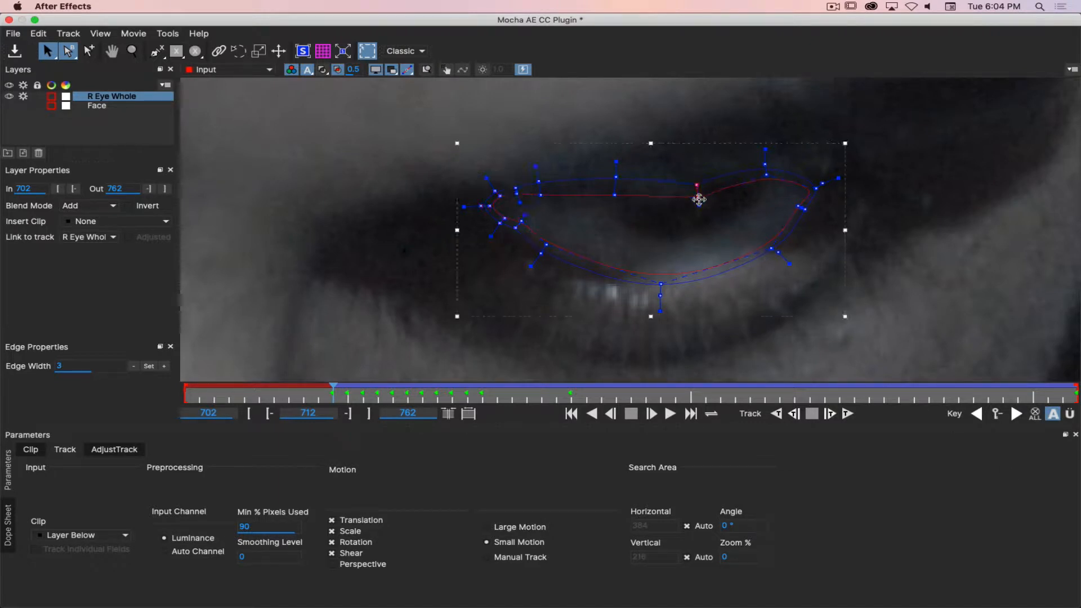
pyautogui.moveTo(614, 195); pyautogui.dragTo(623, 199)
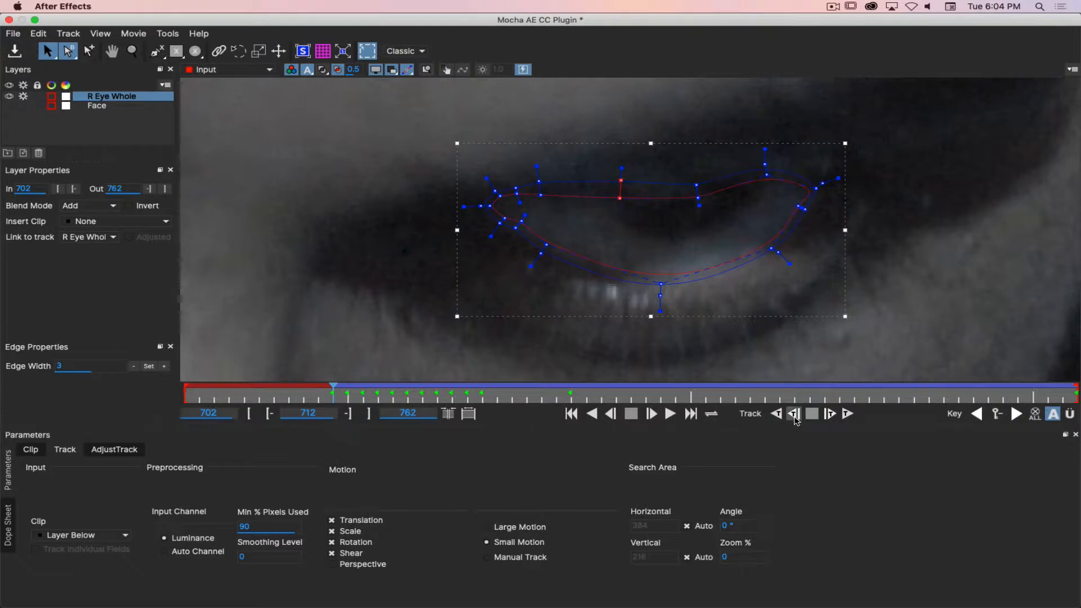
pyautogui.moveTo(661, 284); pyautogui.dragTo(661, 286)
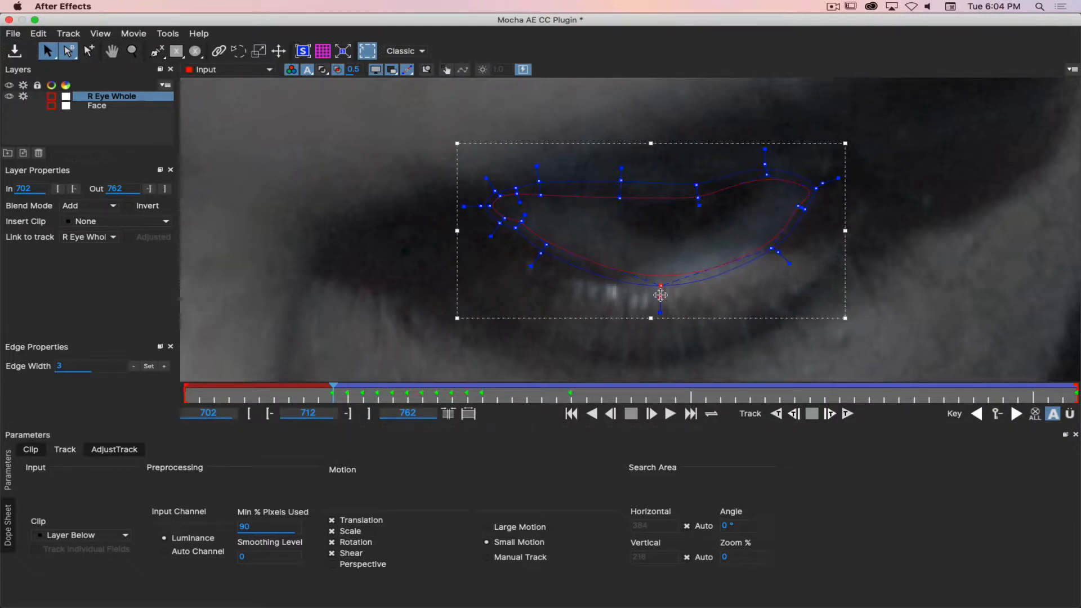
pyautogui.click(539, 258)
# Track back one frame to 711, moving the entire spline down onto the eye and raising the lower-lid points to the lash line.
pyautogui.click(794, 415)
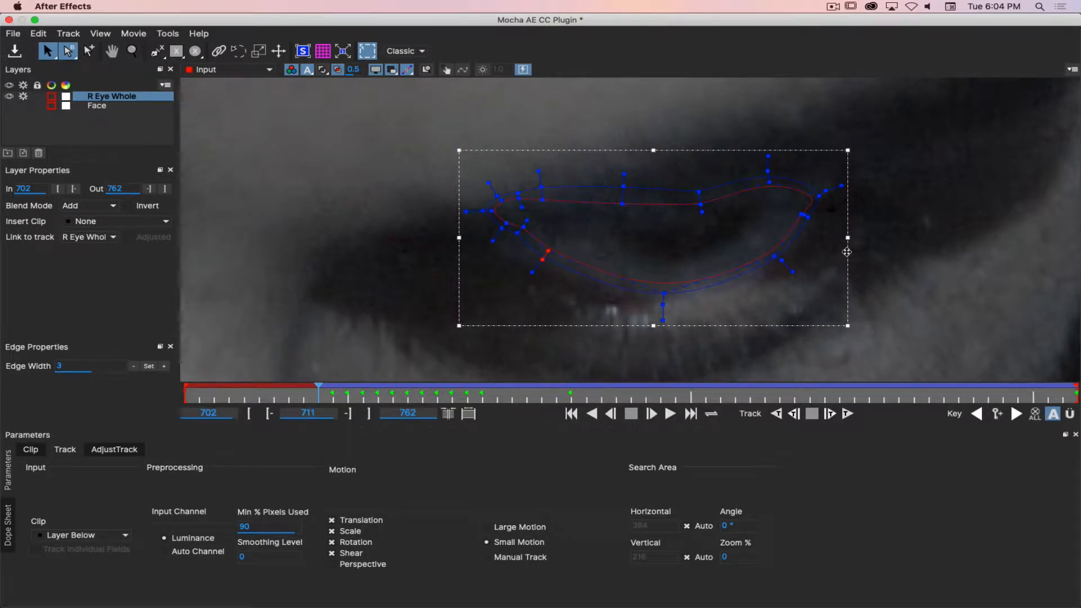
pyautogui.moveTo(847, 252); pyautogui.dragTo(843, 270)
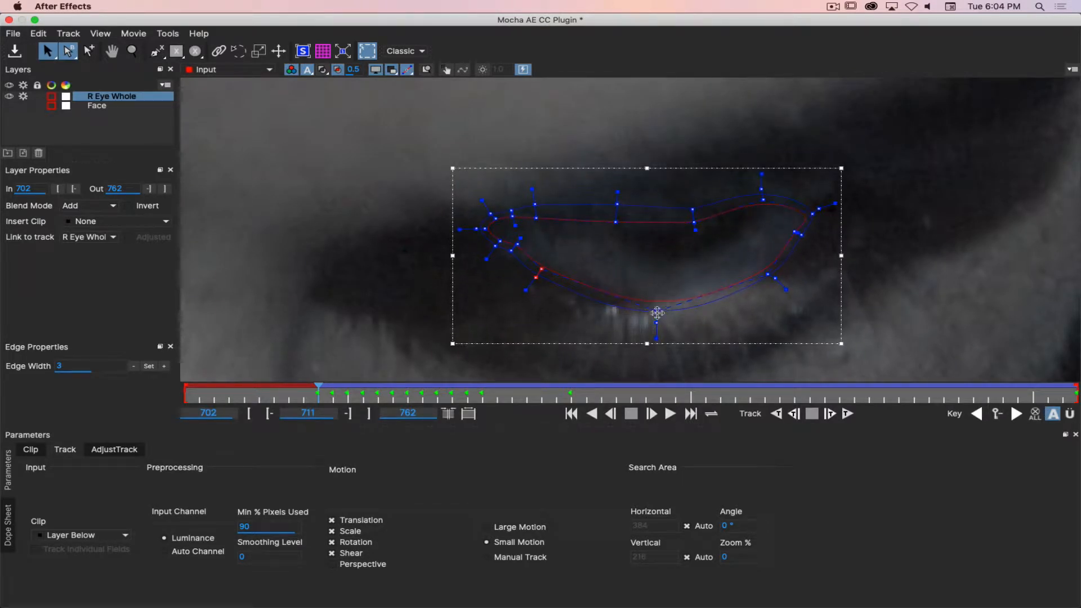
pyautogui.moveTo(657, 312); pyautogui.dragTo(657, 303)
pyautogui.moveTo(775, 278); pyautogui.dragTo(769, 274)
# Lower the upper-lid points onto the lid line and shift the tear-duct points toward the eye at frame 711.
pyautogui.moveTo(763, 202); pyautogui.dragTo(762, 213)
pyautogui.moveTo(694, 223); pyautogui.dragTo(694, 234)
pyautogui.moveTo(617, 224); pyautogui.dragTo(617, 237)
pyautogui.moveTo(695, 233); pyautogui.dragTo(693, 236)
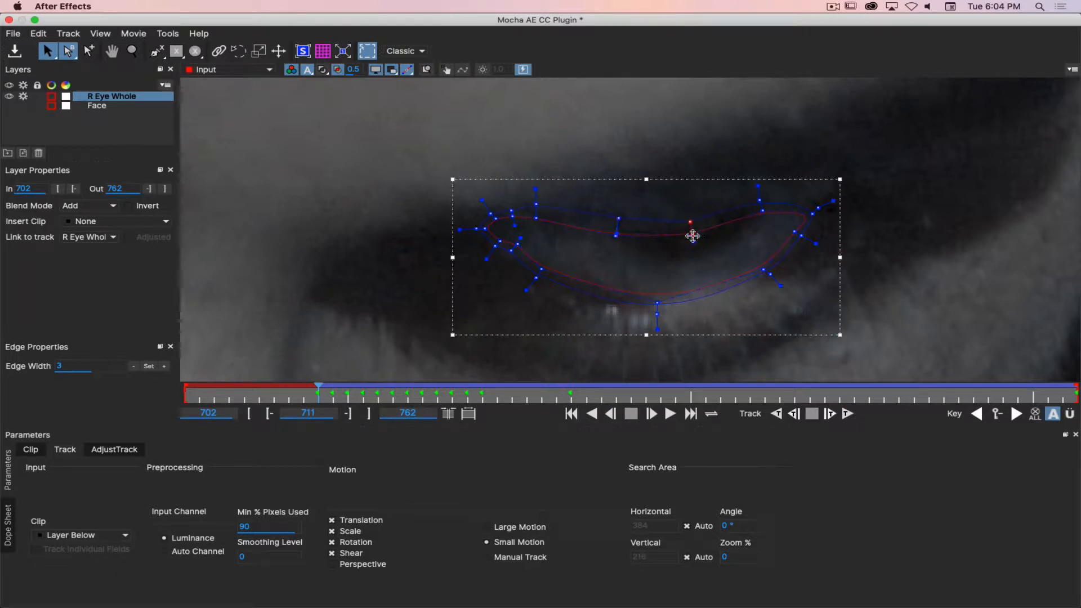
pyautogui.moveTo(536, 232); pyautogui.dragTo(538, 227)
pyautogui.moveTo(412, 199); pyautogui.dragTo(495, 230)
pyautogui.click(540, 213)
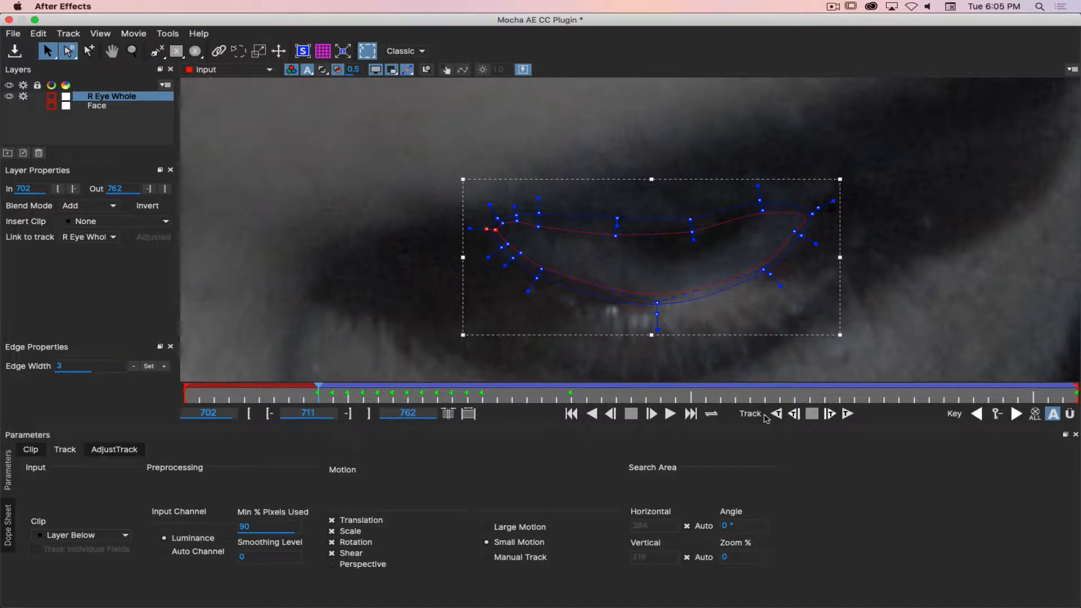
# Track the right eye shape back one frame to 710 and nudge the whole spline into place on the eye.
pyautogui.click(795, 414)
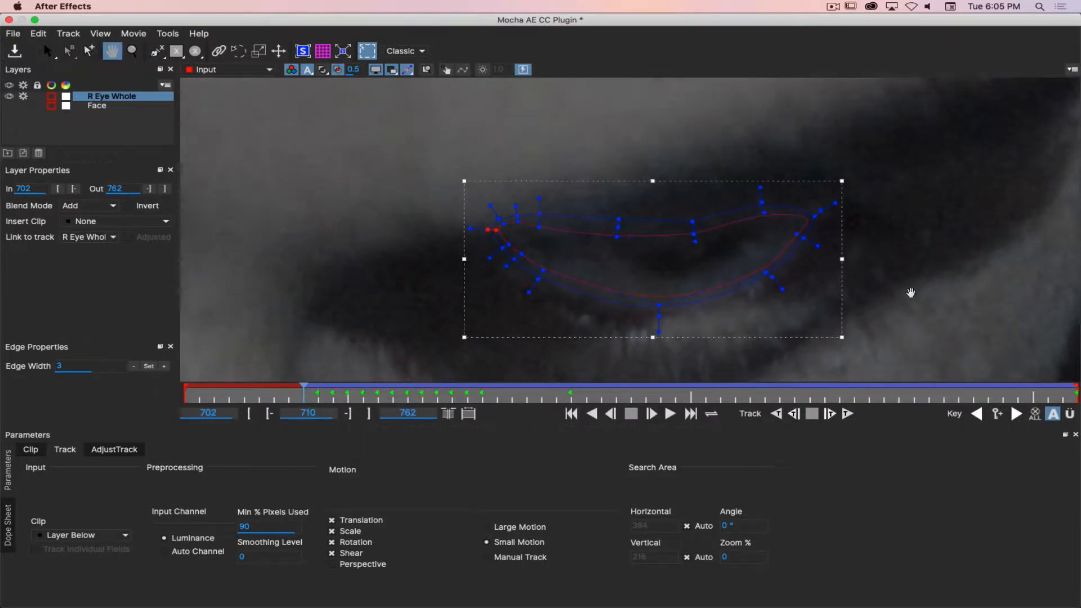
pyautogui.press('x')
pyautogui.moveTo(843, 292); pyautogui.dragTo(885, 233)
pyautogui.moveTo(813, 230); pyautogui.dragTo(812, 236)
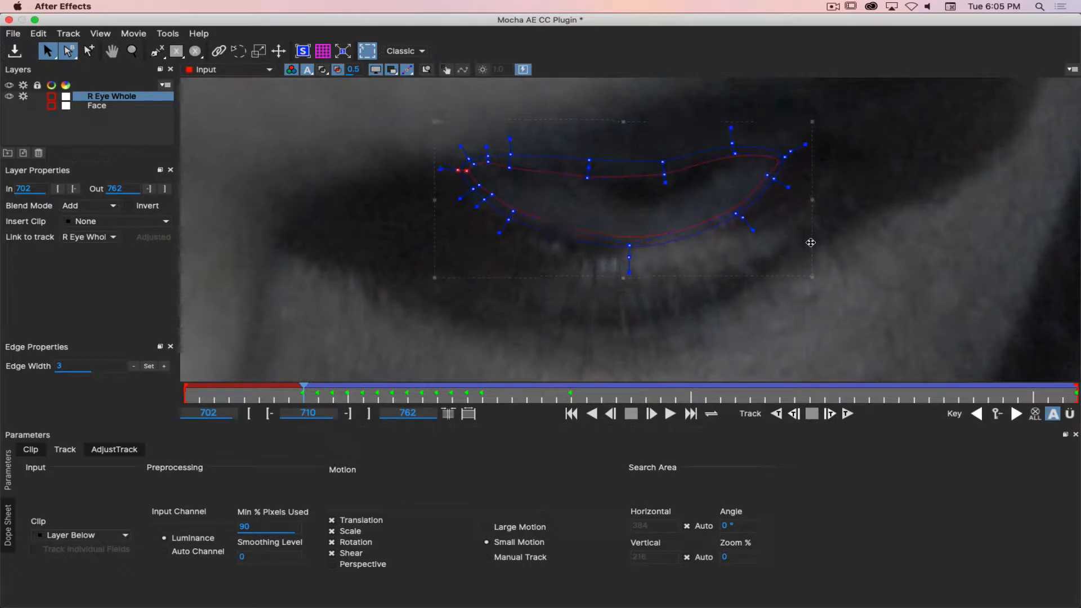
pyautogui.moveTo(811, 241); pyautogui.dragTo(811, 242)
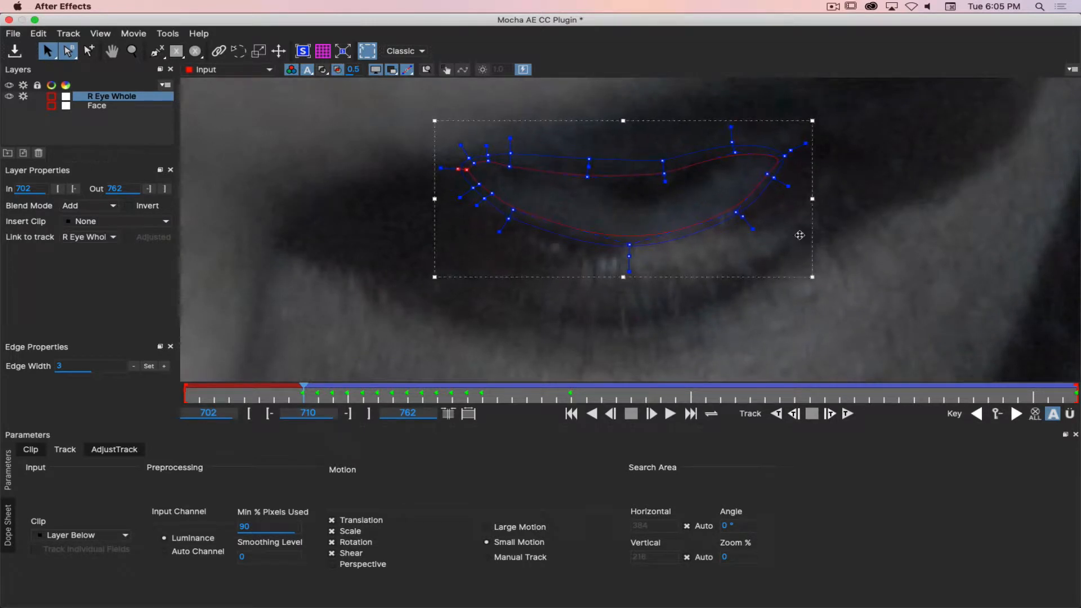
# Shift the tear-duct points toward the eye and refit the upper-lid, outer-corner and lower-lid points at frame 710.
pyautogui.click(395, 72)
pyautogui.moveTo(509, 167); pyautogui.dragTo(473, 177)
pyautogui.click(481, 166)
pyautogui.moveTo(587, 177); pyautogui.dragTo(588, 181)
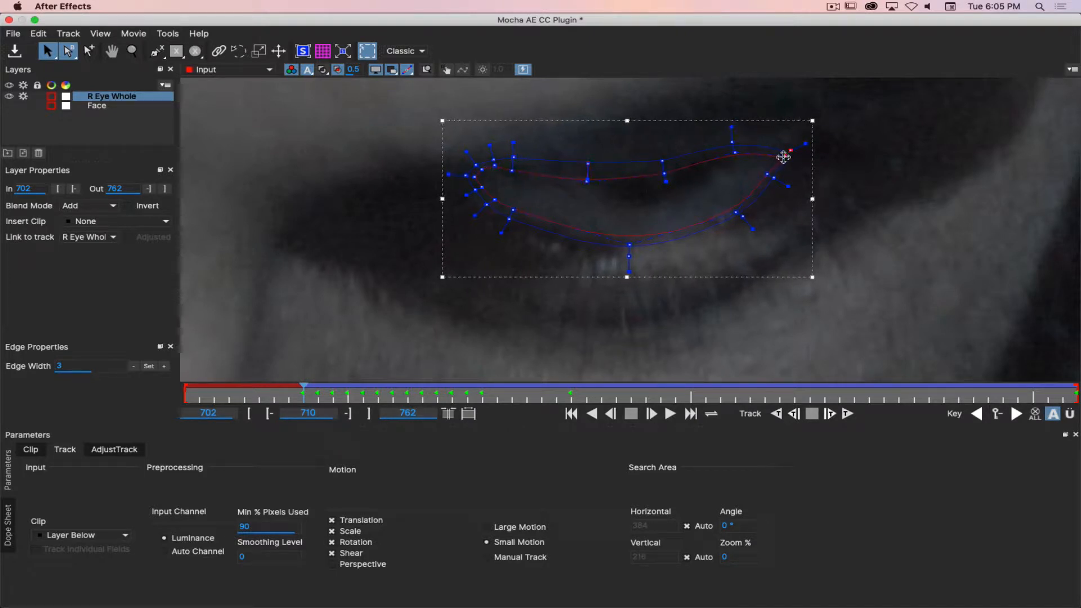
pyautogui.moveTo(784, 157); pyautogui.dragTo(766, 176)
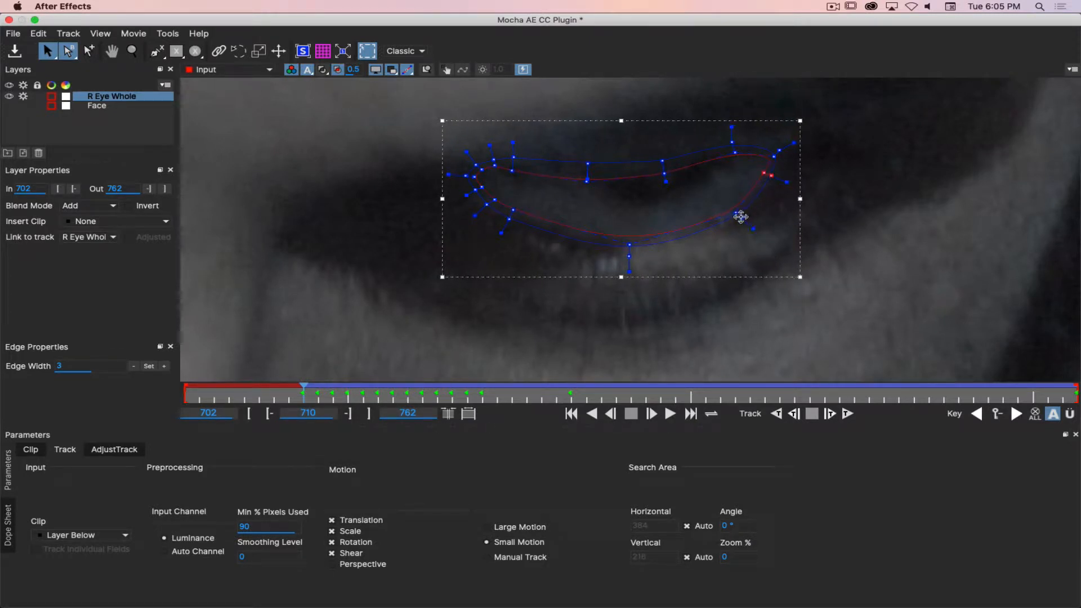
pyautogui.click(630, 248)
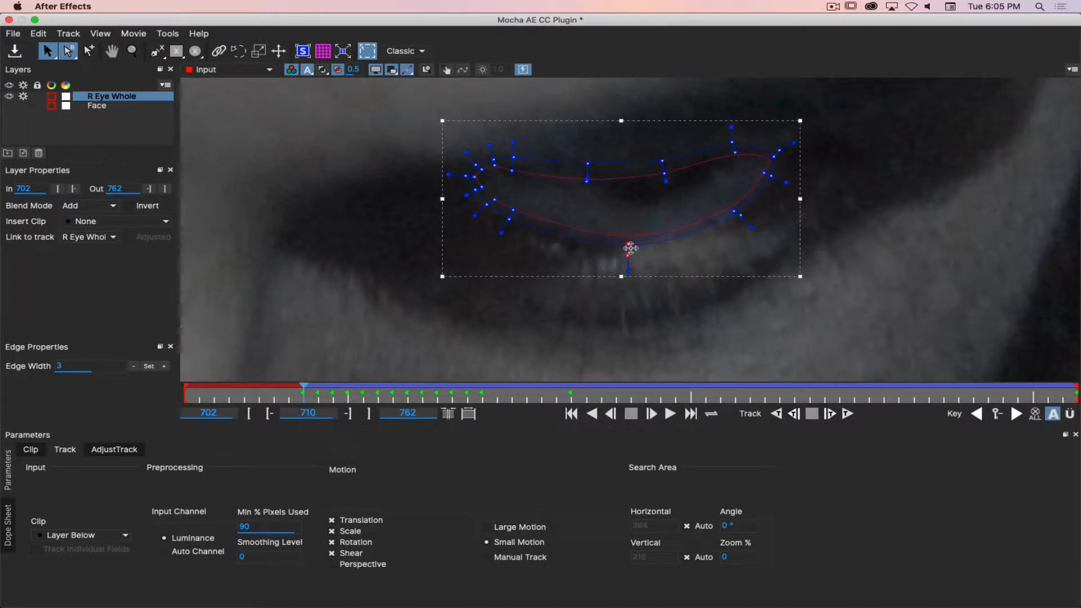
# Track back one frame to 709, moving the whole spline down and lowering the middle upper-lid points to the lid line.
pyautogui.click(795, 415)
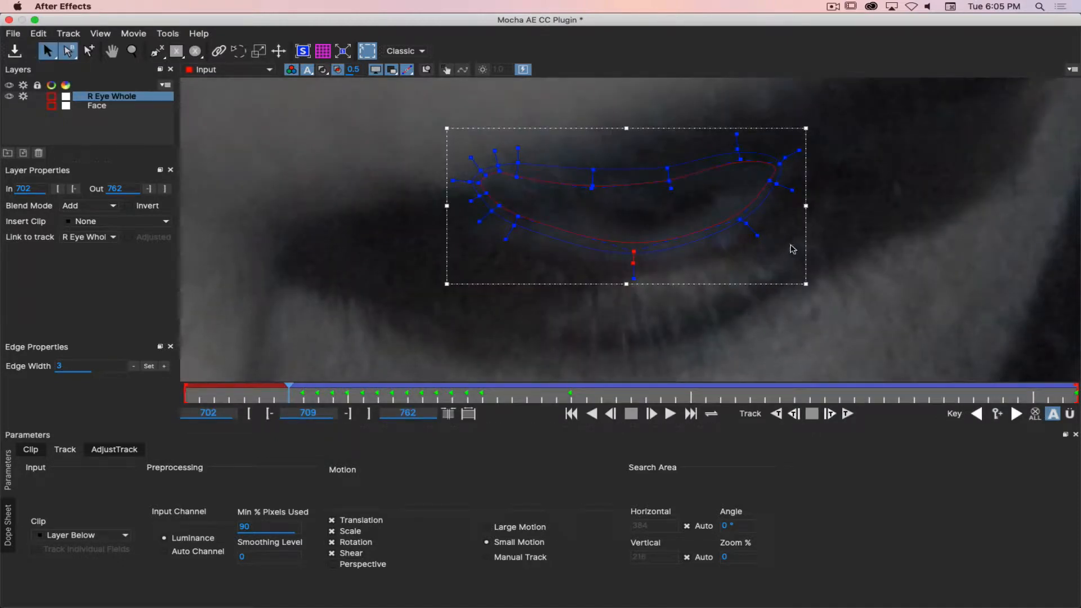
pyautogui.moveTo(806, 241); pyautogui.dragTo(808, 255)
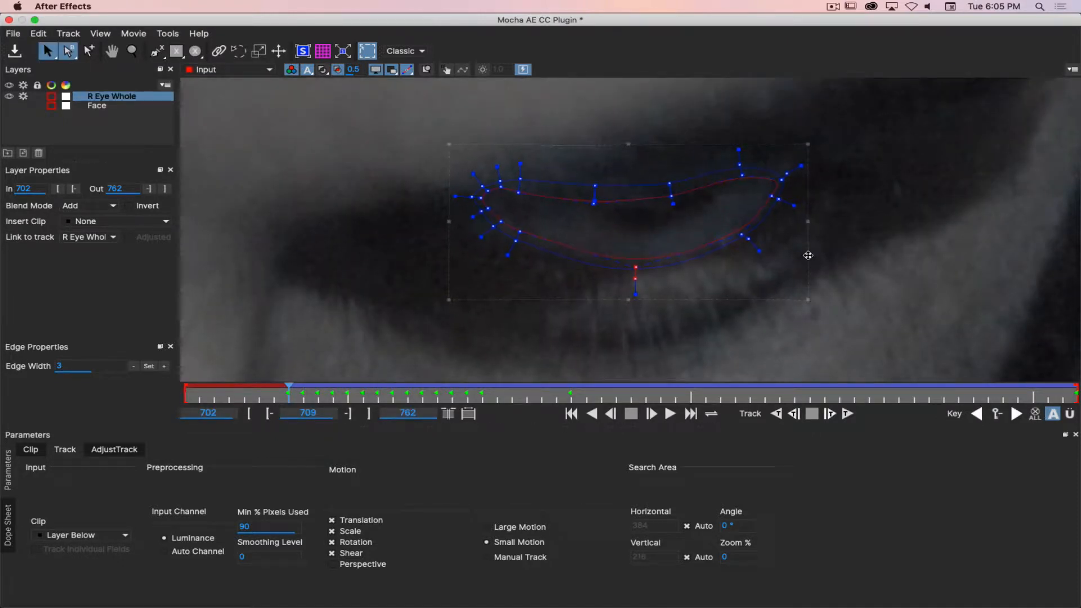
pyautogui.moveTo(671, 195); pyautogui.dragTo(674, 209)
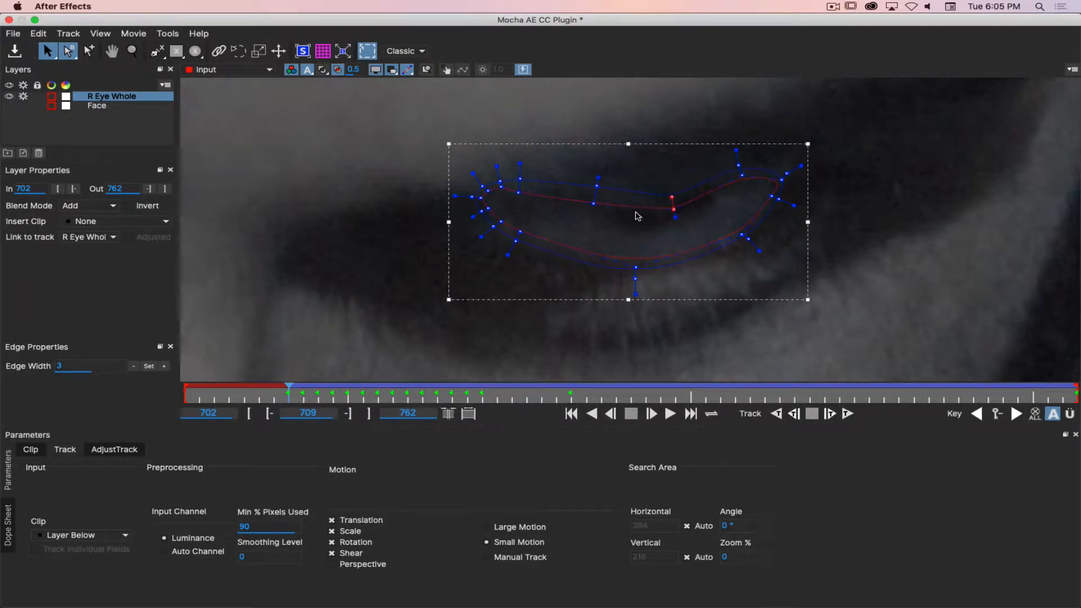
pyautogui.moveTo(594, 204); pyautogui.dragTo(596, 212)
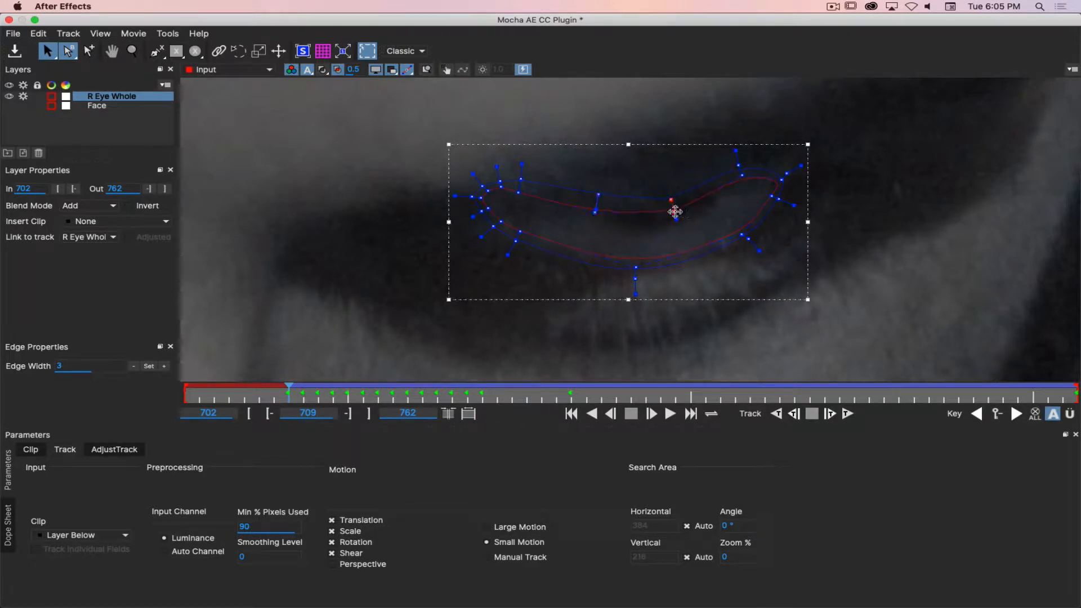
# Refit the outer-corner points and shift the tear-duct and inner upper-lid points toward the eye at frame 709.
pyautogui.moveTo(742, 178); pyautogui.dragTo(772, 181)
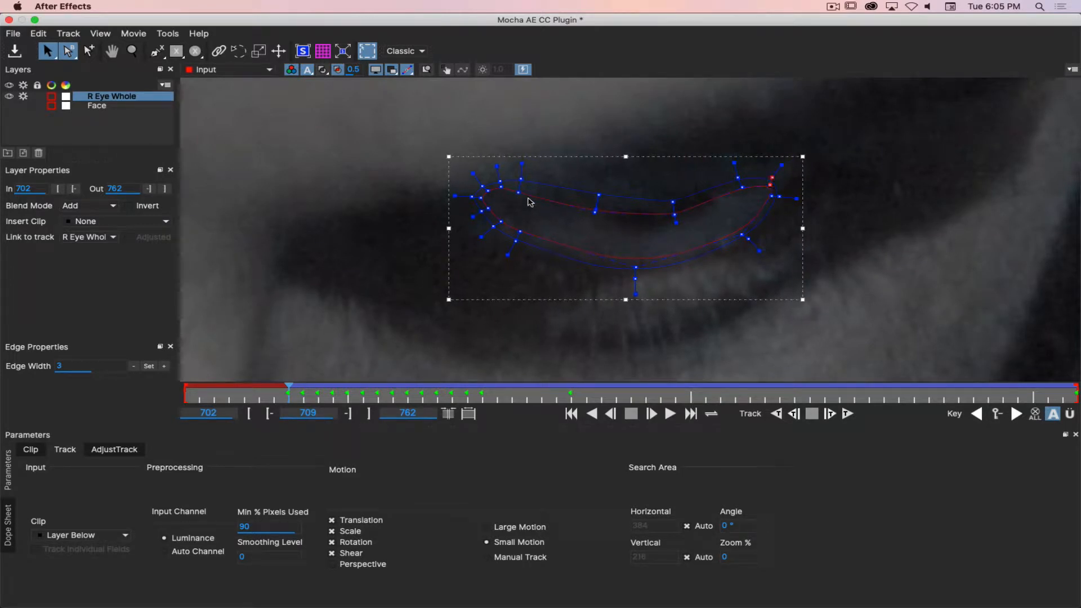
pyautogui.click(391, 71)
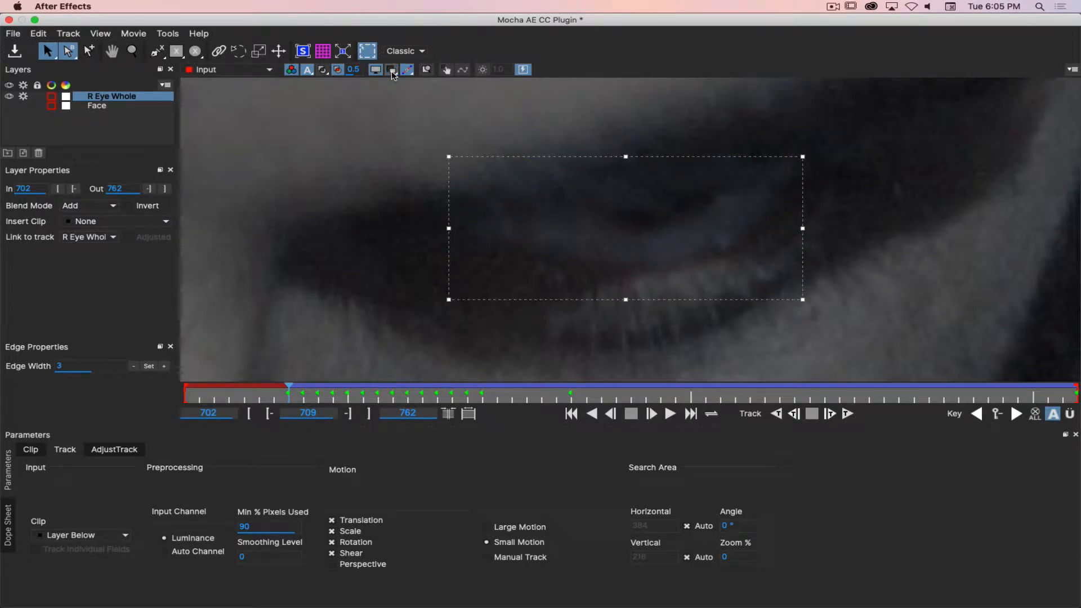
pyautogui.click(391, 71)
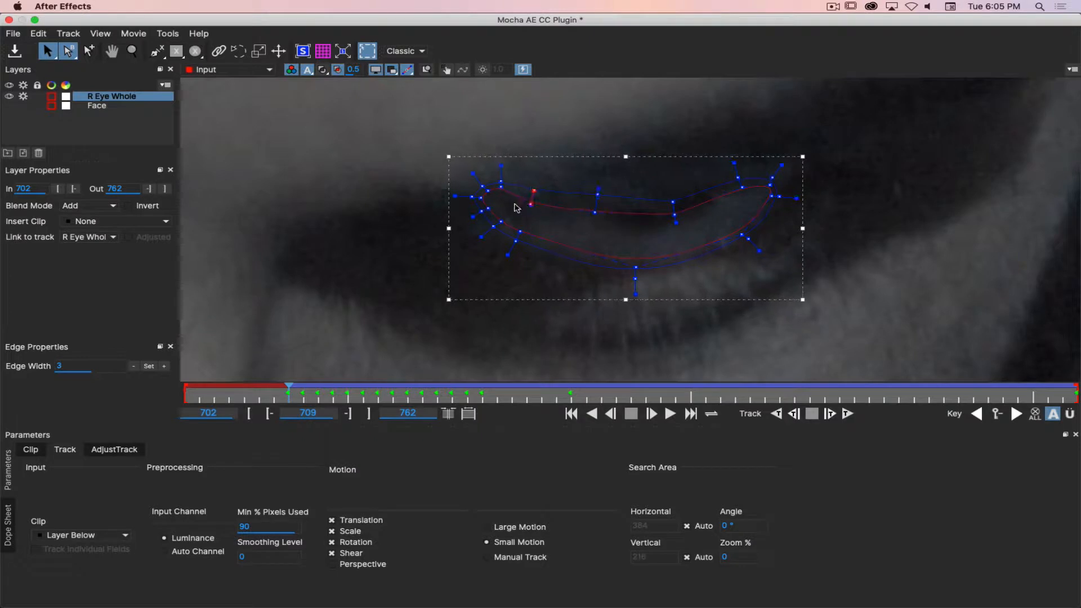
pyautogui.moveTo(501, 187); pyautogui.dragTo(550, 209)
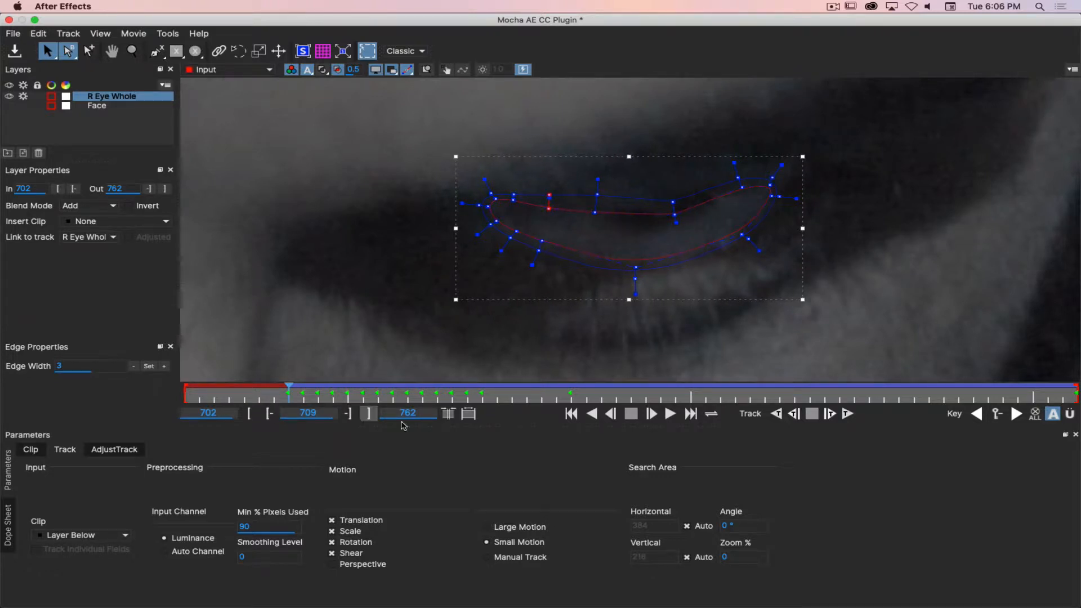
# Track back one frame to 708, lower the whole spline, and pull the upper-lid, outer-corner and tear-duct points onto the eye's edge.
pyautogui.click(782, 417)
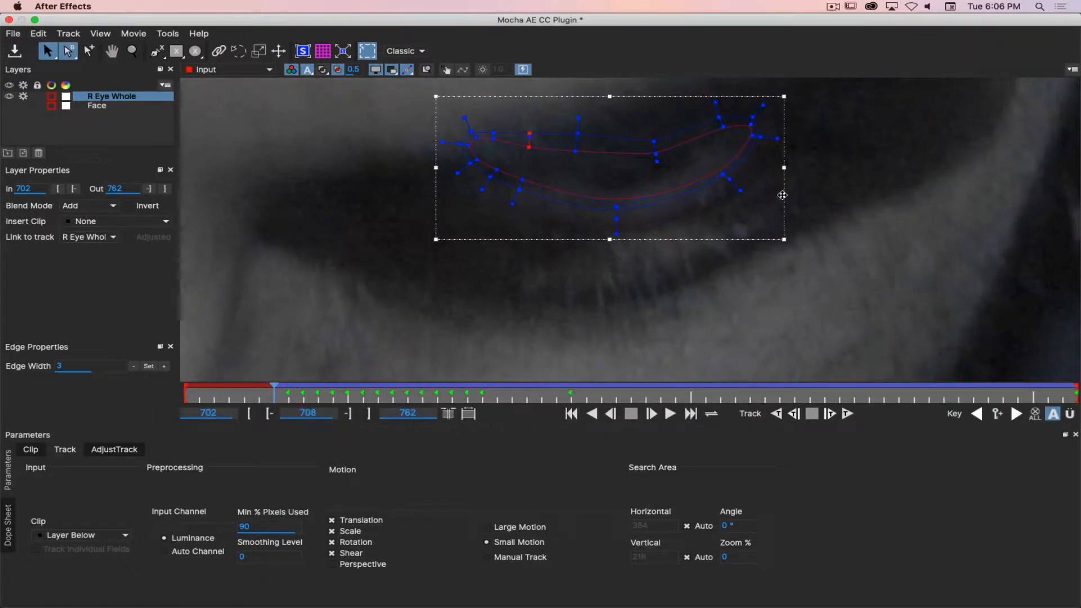
pyautogui.moveTo(782, 195); pyautogui.dragTo(784, 211)
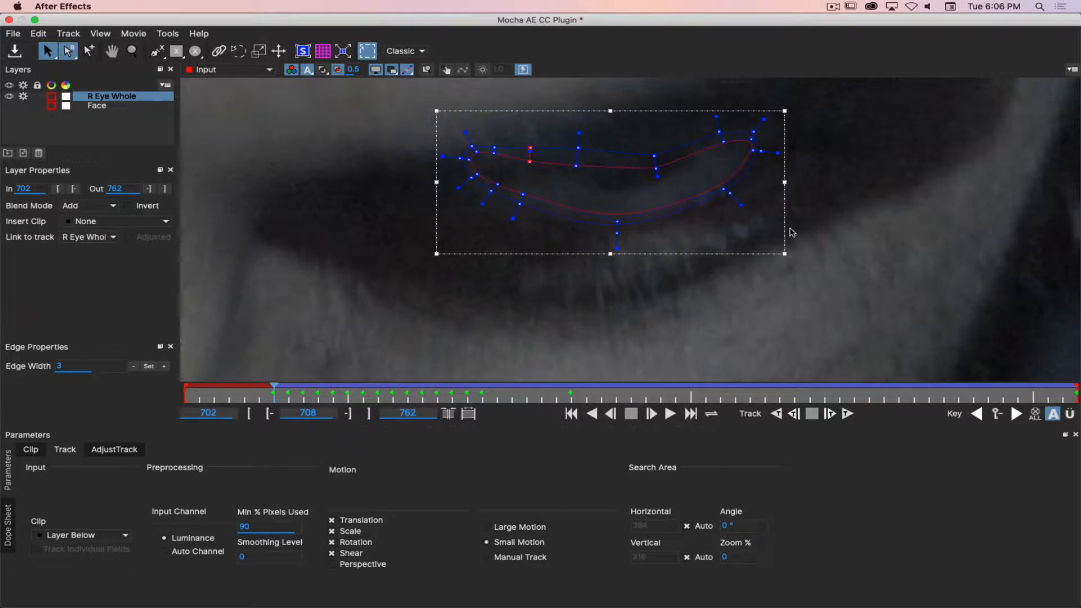
pyautogui.moveTo(573, 166); pyautogui.dragTo(572, 171)
pyautogui.click(655, 169)
pyautogui.moveTo(722, 141); pyautogui.dragTo(746, 159)
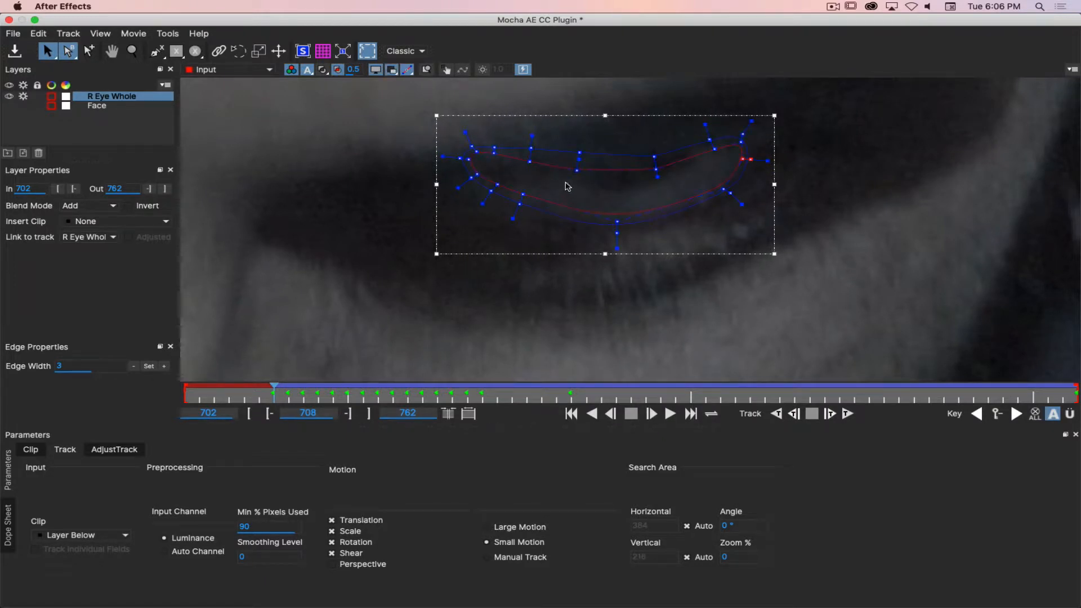
pyautogui.moveTo(525, 160)
pyautogui.mouseDown()
pyautogui.moveTo(533, 169)
pyautogui.moveTo(471, 157)
pyautogui.moveTo(481, 176)
pyautogui.moveTo(535, 201)
pyautogui.moveTo(502, 158)
pyautogui.moveTo(540, 167)
pyautogui.mouseUp()
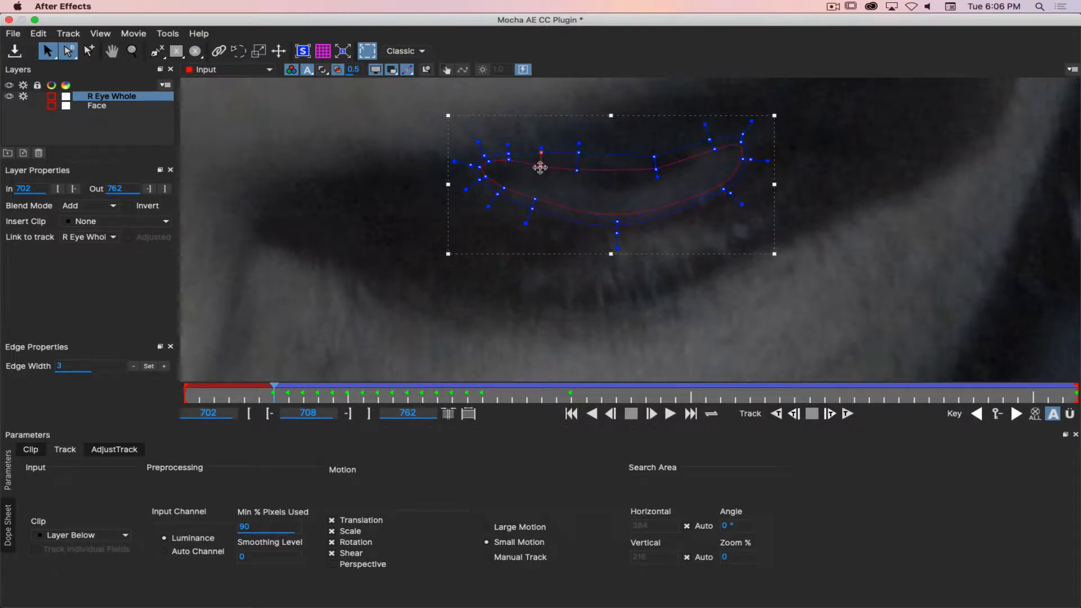
# Track back through frames 707 and 706, moving the whole spline down onto the eye at each frame.
pyautogui.click(794, 415)
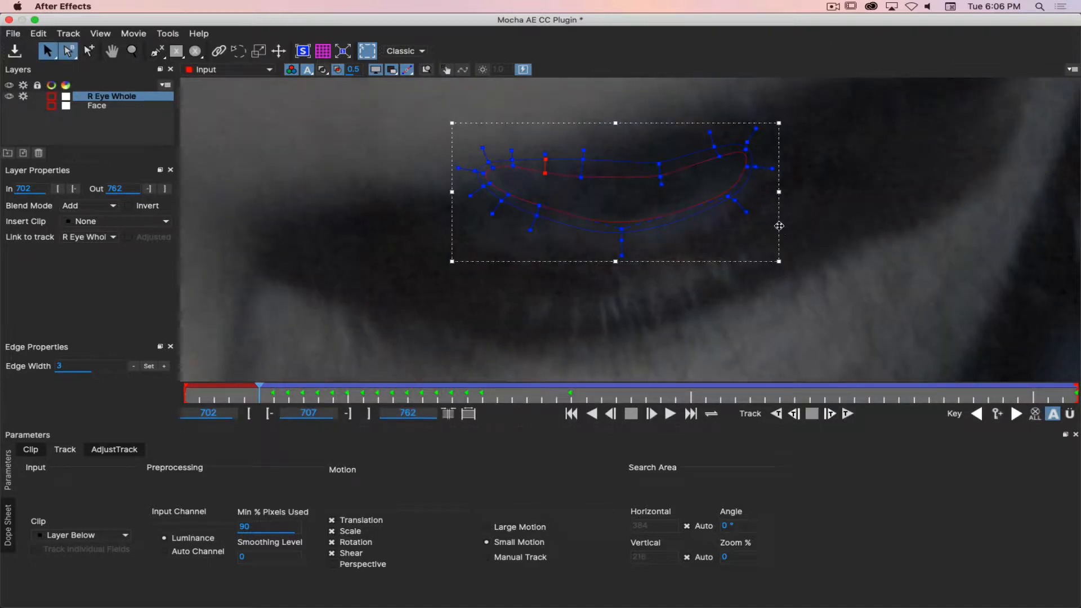
pyautogui.moveTo(780, 226); pyautogui.dragTo(781, 250)
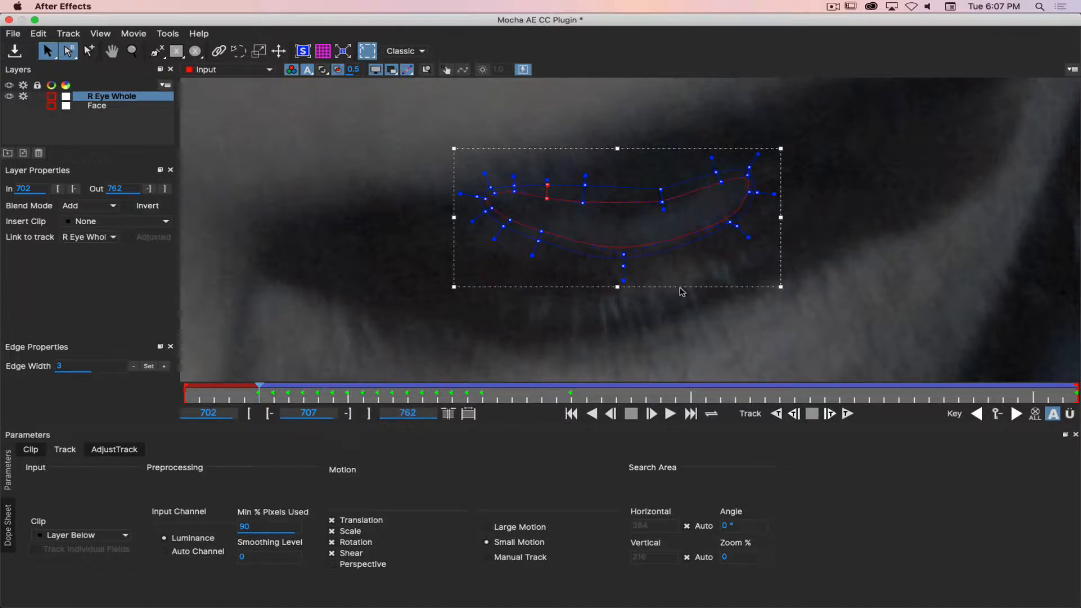
pyautogui.click(794, 413)
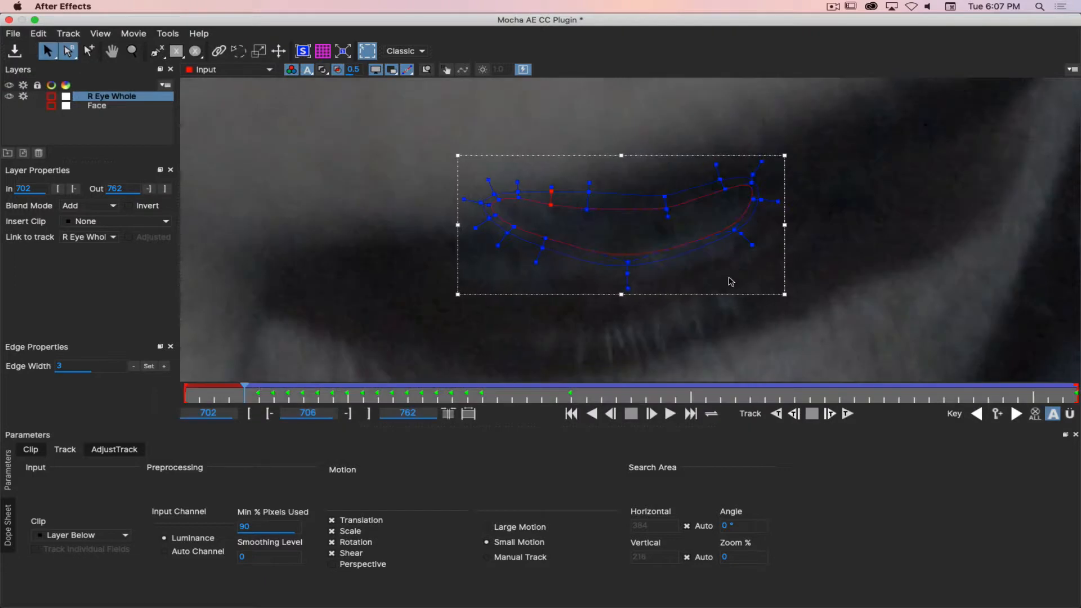
pyautogui.moveTo(783, 258); pyautogui.dragTo(787, 281)
pyautogui.moveTo(544, 271); pyautogui.dragTo(544, 276)
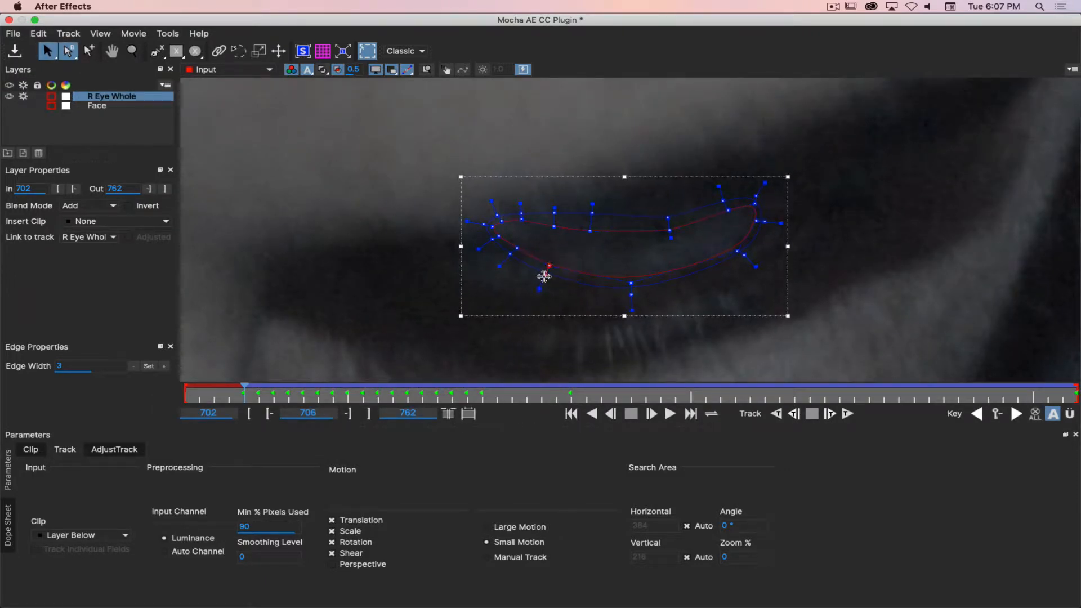
# Lower the inner and middle upper-lid points onto the lid line at frame 706.
pyautogui.moveTo(554, 228); pyautogui.dragTo(602, 241)
pyautogui.moveTo(669, 230); pyautogui.dragTo(674, 235)
pyautogui.moveTo(522, 215); pyautogui.dragTo(536, 228)
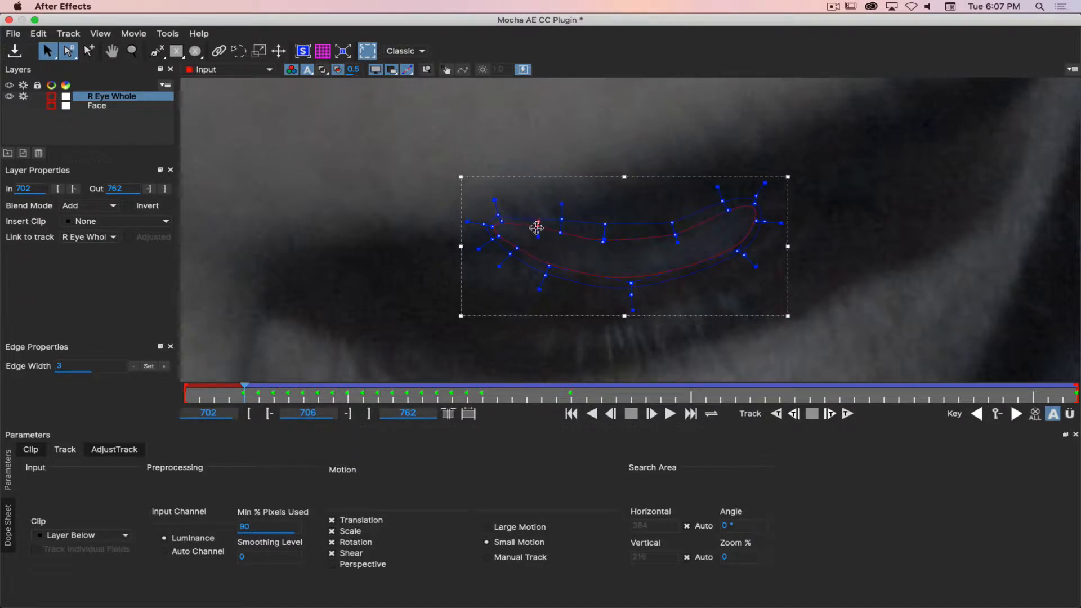
# Shift the tear-duct points inward and refit the outer upper-lid, outer-corner and outer lower-lid points at frame 706.
pyautogui.moveTo(428, 200); pyautogui.dragTo(675, 244)
pyautogui.click(676, 236)
pyautogui.click(675, 245)
pyautogui.moveTo(731, 213)
pyautogui.mouseDown()
pyautogui.moveTo(725, 224)
pyautogui.moveTo(754, 209)
pyautogui.moveTo(746, 215)
pyautogui.mouseUp()
pyautogui.moveTo(737, 253); pyautogui.dragTo(734, 250)
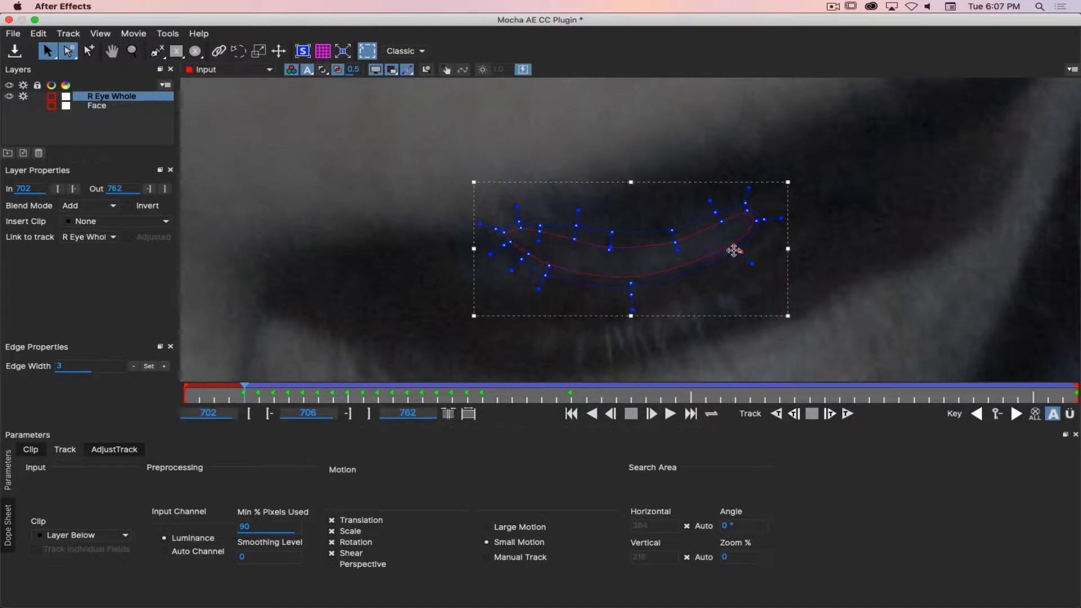
# Track back through frames 705 and 704, repositioning the whole spline on the eye at each frame.
pyautogui.click(795, 415)
pyautogui.moveTo(791, 290); pyautogui.dragTo(793, 311)
pyautogui.click(794, 414)
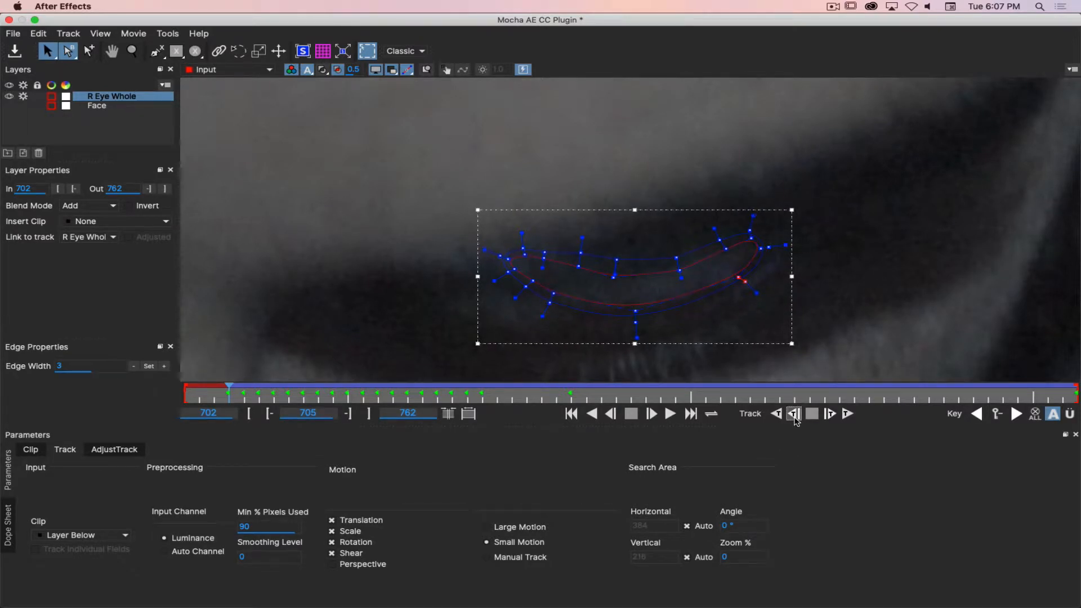
pyautogui.moveTo(794, 283); pyautogui.dragTo(795, 286)
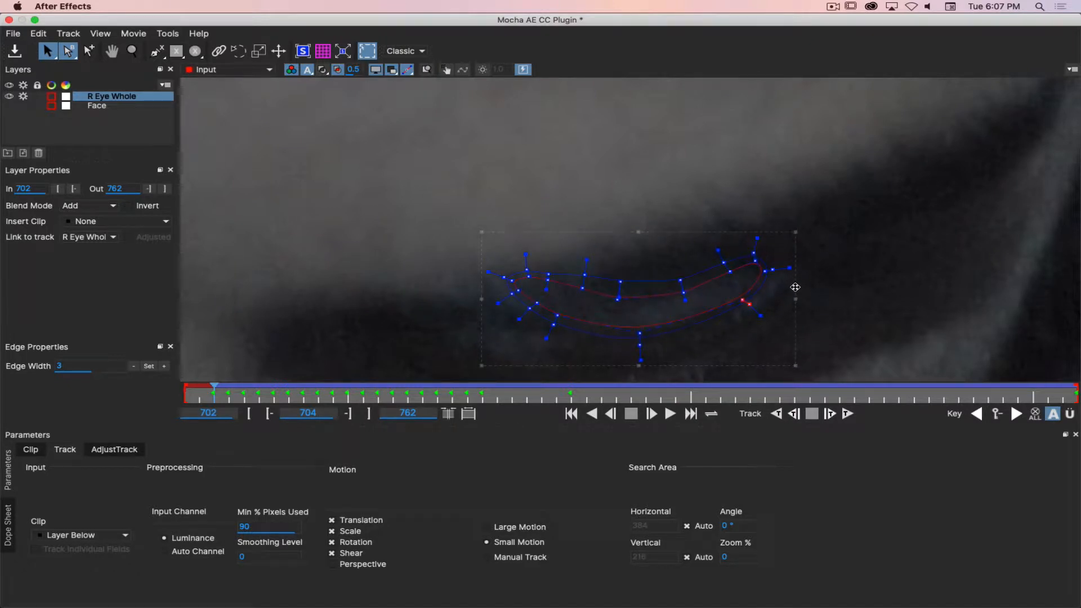
# Track back through frame 703 to the first frame, 702, lowering the whole spline onto the closing eye each time.
pyautogui.press('x')
pyautogui.moveTo(857, 305); pyautogui.dragTo(849, 199)
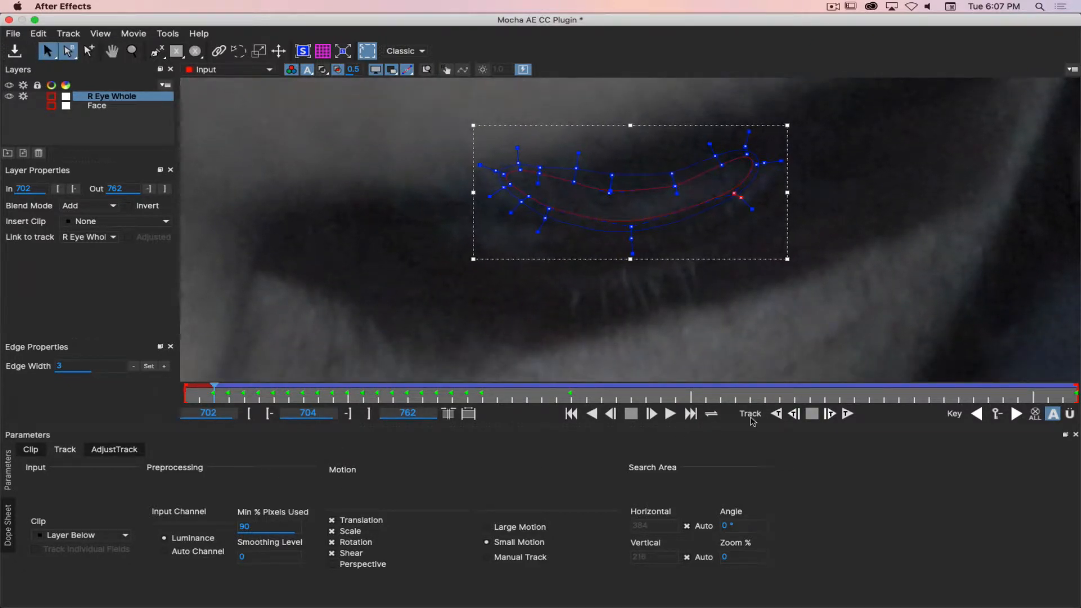
pyautogui.click(794, 414)
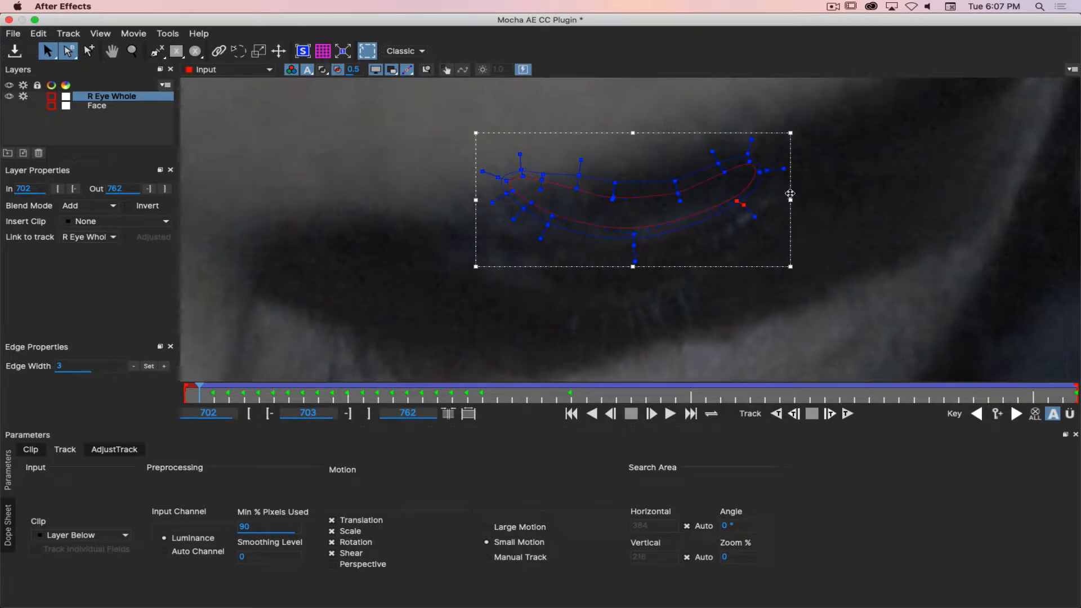
pyautogui.moveTo(790, 193); pyautogui.dragTo(791, 205)
pyautogui.click(795, 415)
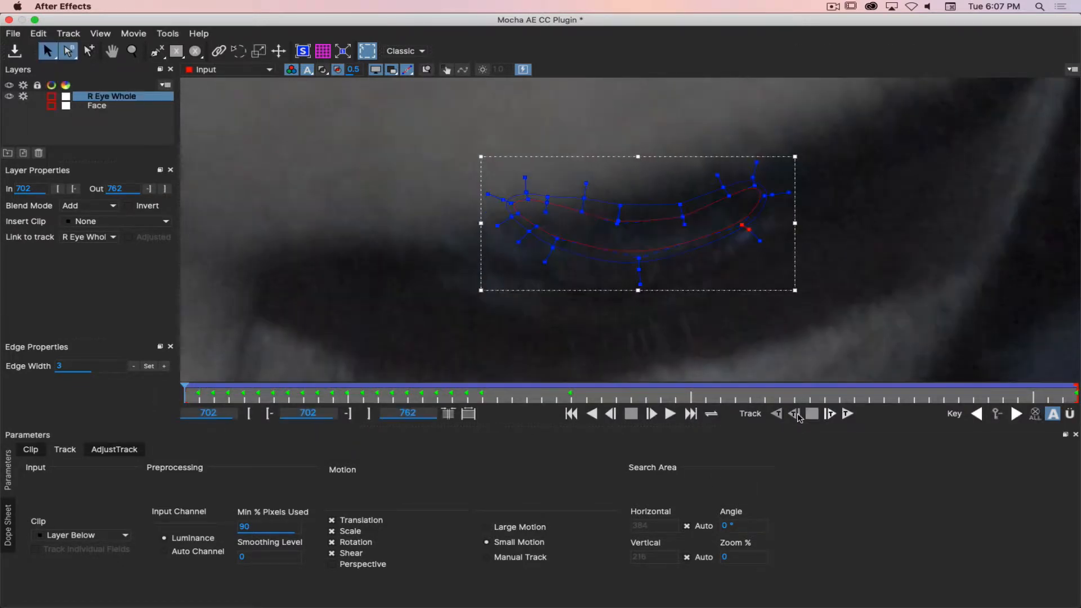
pyautogui.moveTo(794, 240); pyautogui.dragTo(794, 247)
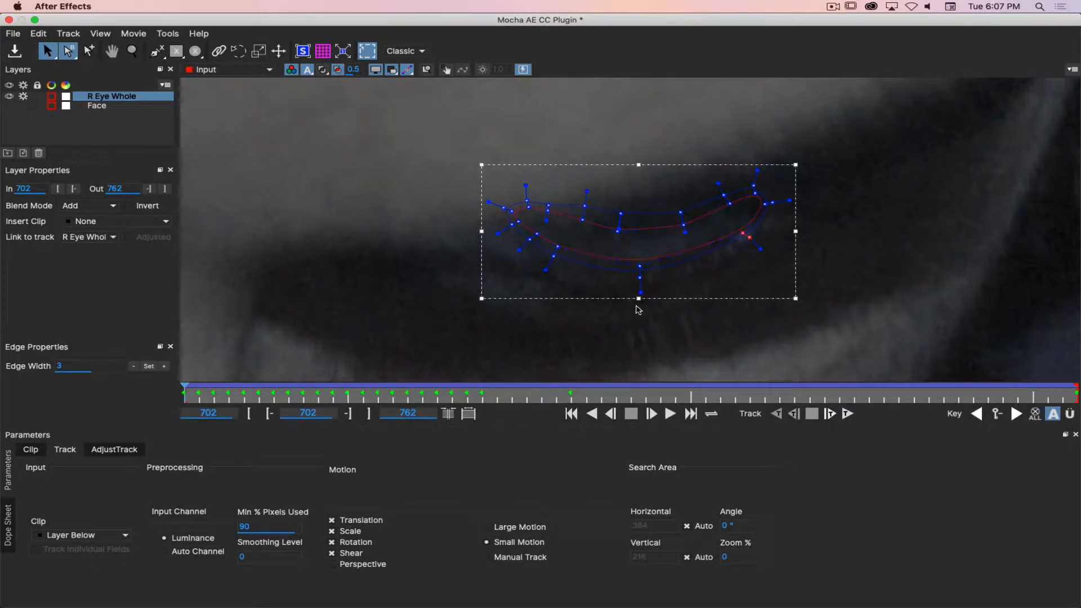
# Examine the whole eye area over frames 702 to 704 with the spline overlay hidden, ending back at frame 702.
pyautogui.press('z')
pyautogui.moveTo(893, 218); pyautogui.dragTo(871, 463)
pyautogui.press('s')
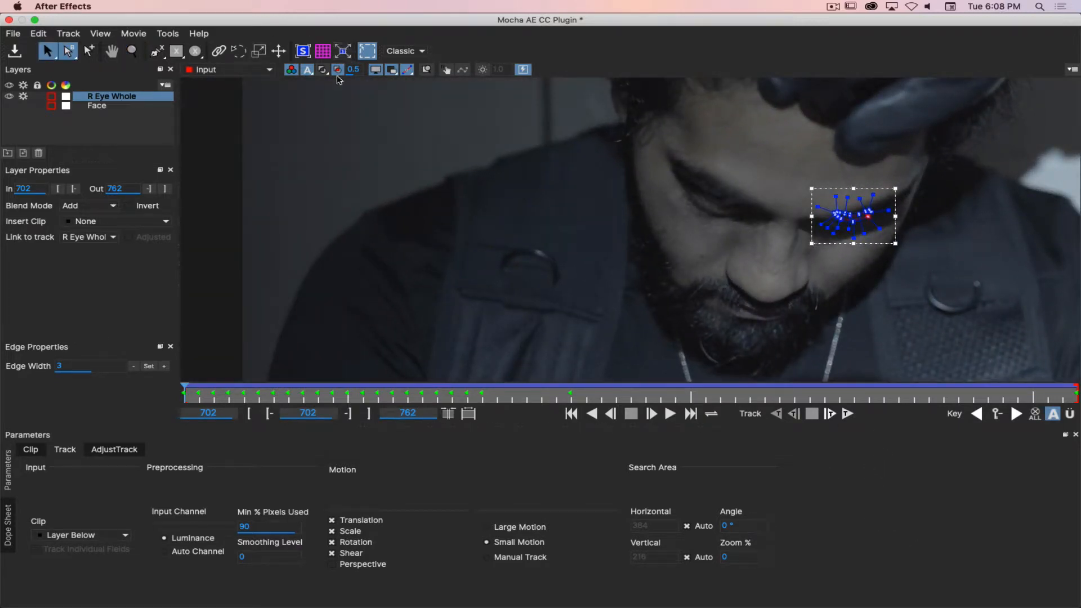
pyautogui.click(393, 71)
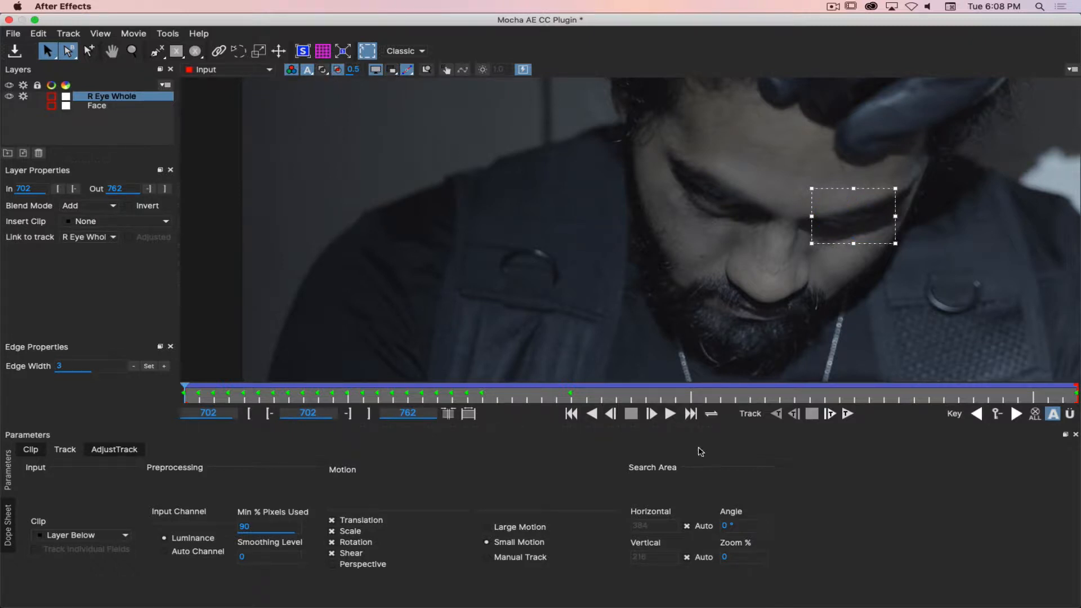
pyautogui.press('Right')
pyautogui.press('Right')
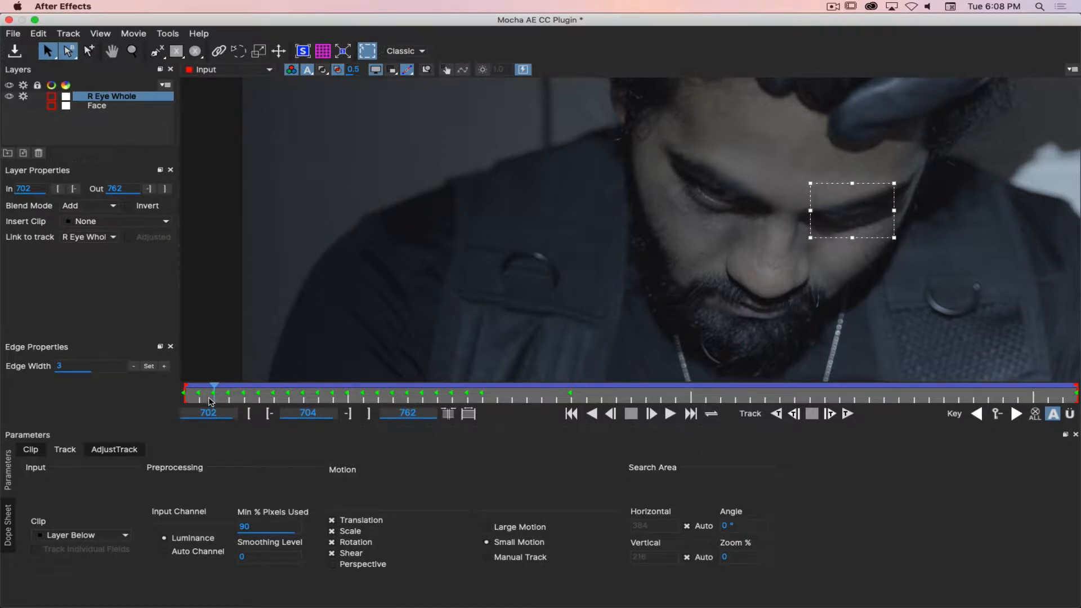
pyautogui.moveTo(216, 393); pyautogui.dragTo(180, 392)
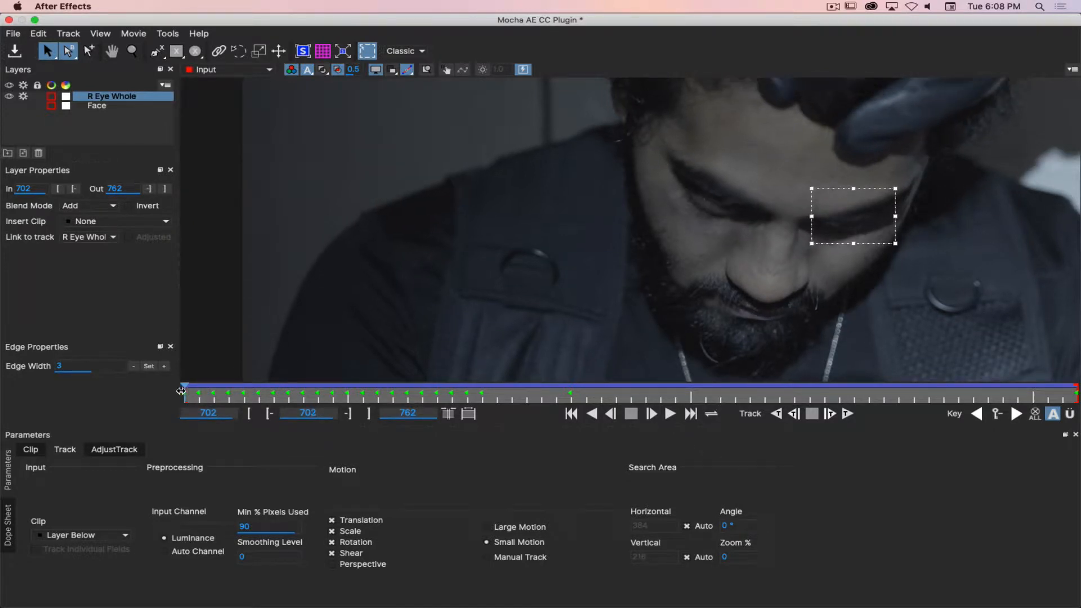
# Display the matte and spline overlay and play the clip from frame 702 to review the tracked eye shape.
pyautogui.click(323, 70)
pyautogui.click(393, 70)
pyautogui.press('space')
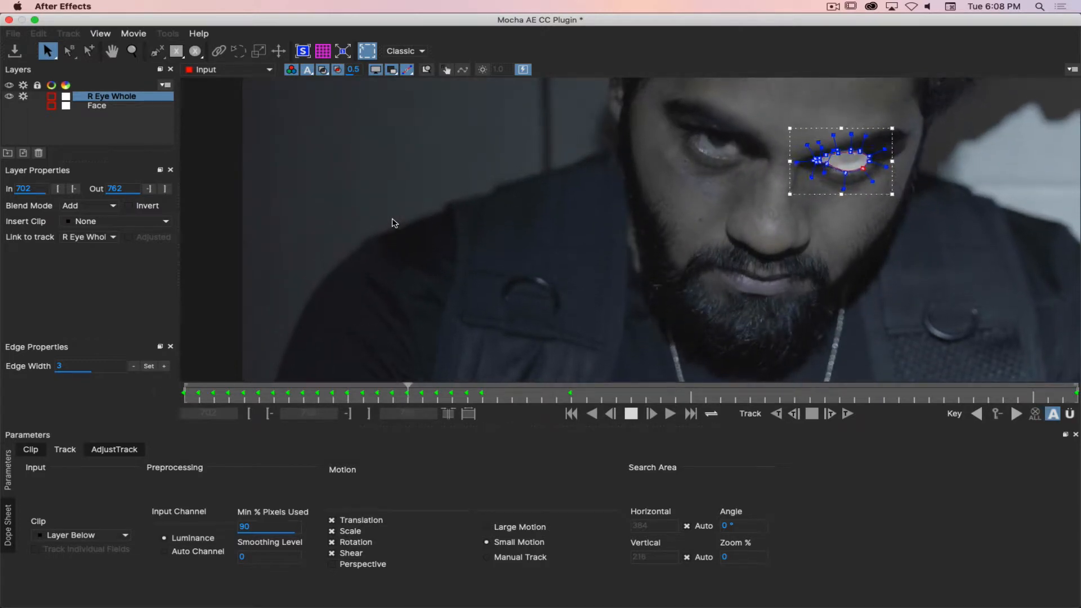
# Scrub back to frame 712 and replay the clip to review how the R Eye Whole shape follows the opening eye.
pyautogui.press('space')
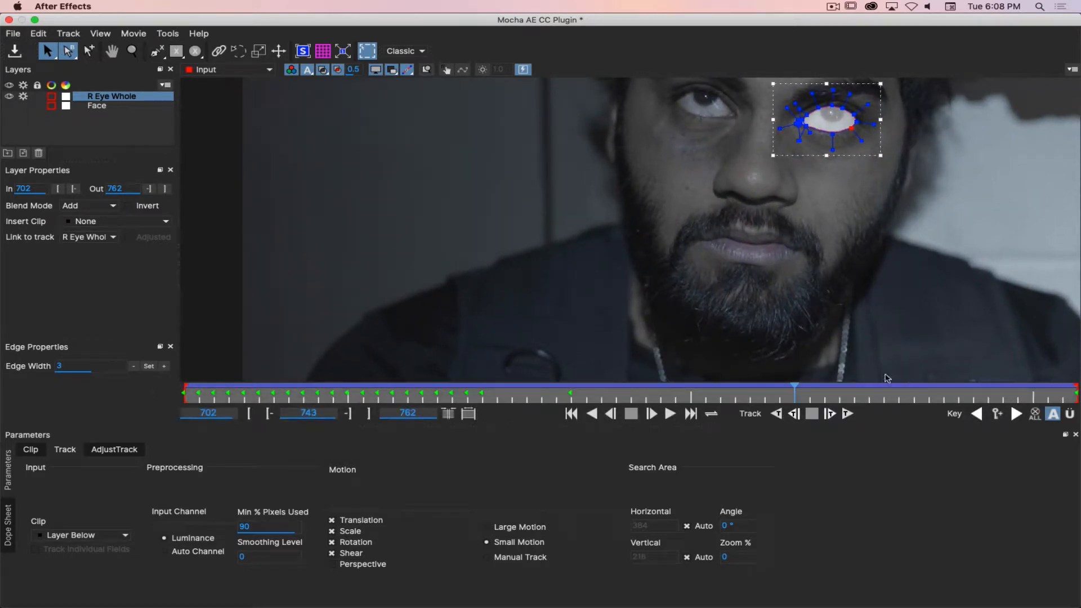
pyautogui.moveTo(795, 396); pyautogui.dragTo(308, 420)
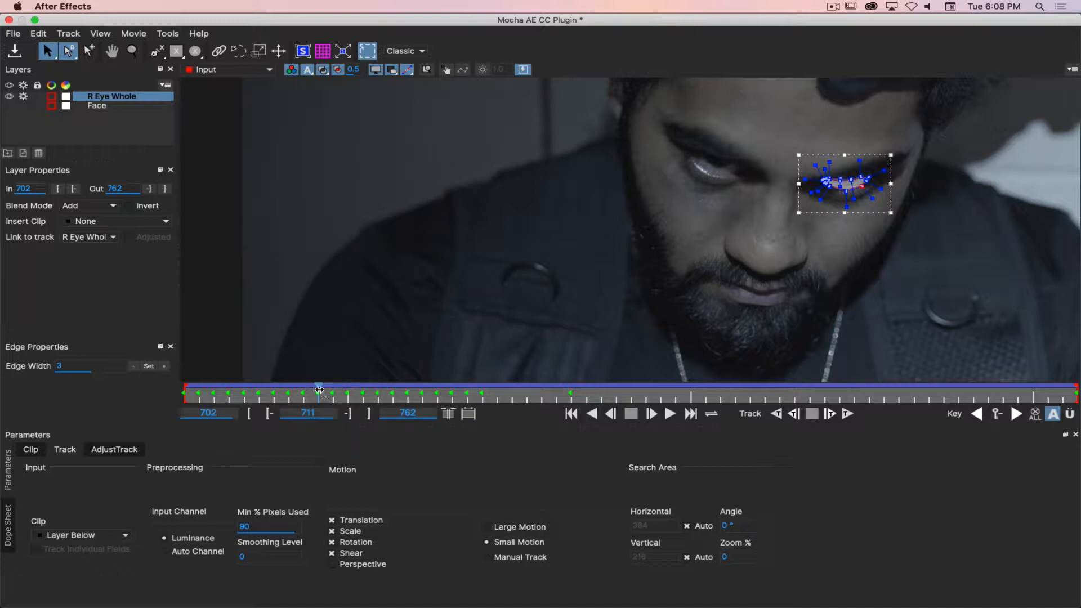
pyautogui.moveTo(320, 390); pyautogui.dragTo(330, 411)
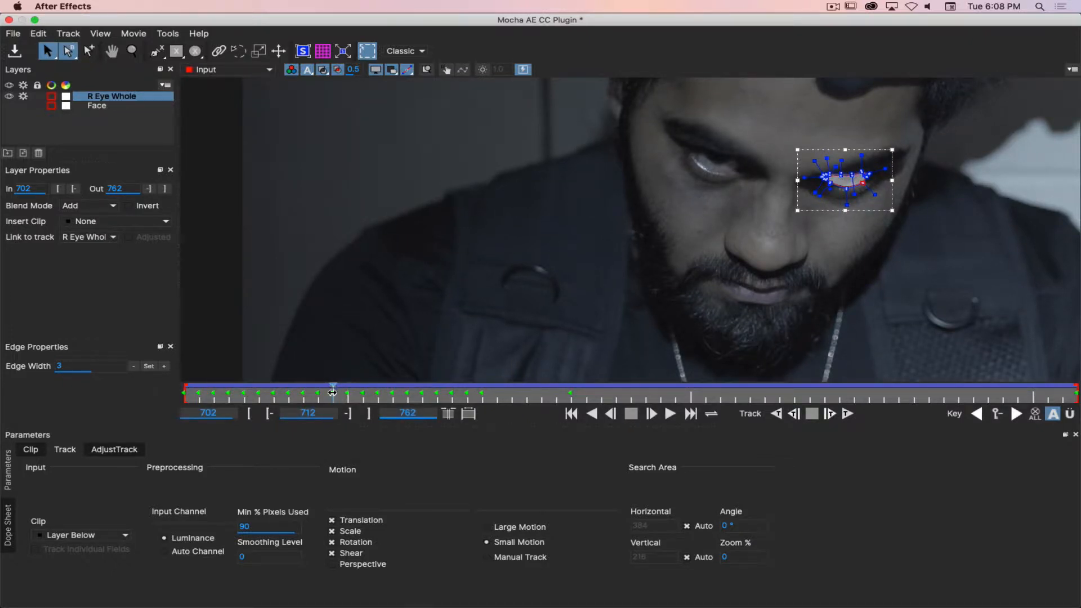
pyautogui.press('space')
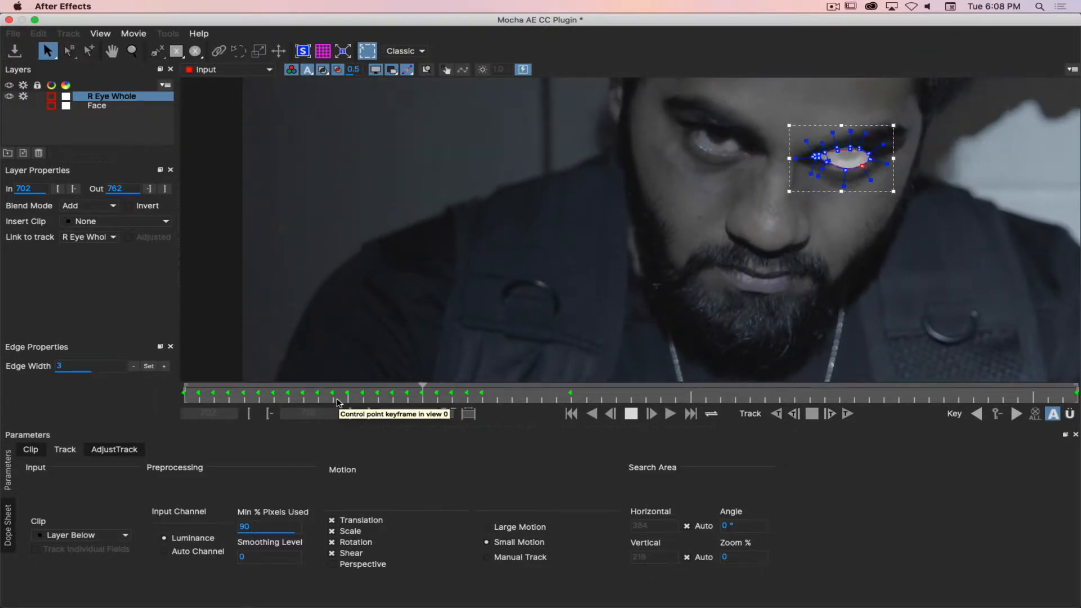
pyautogui.press('space')
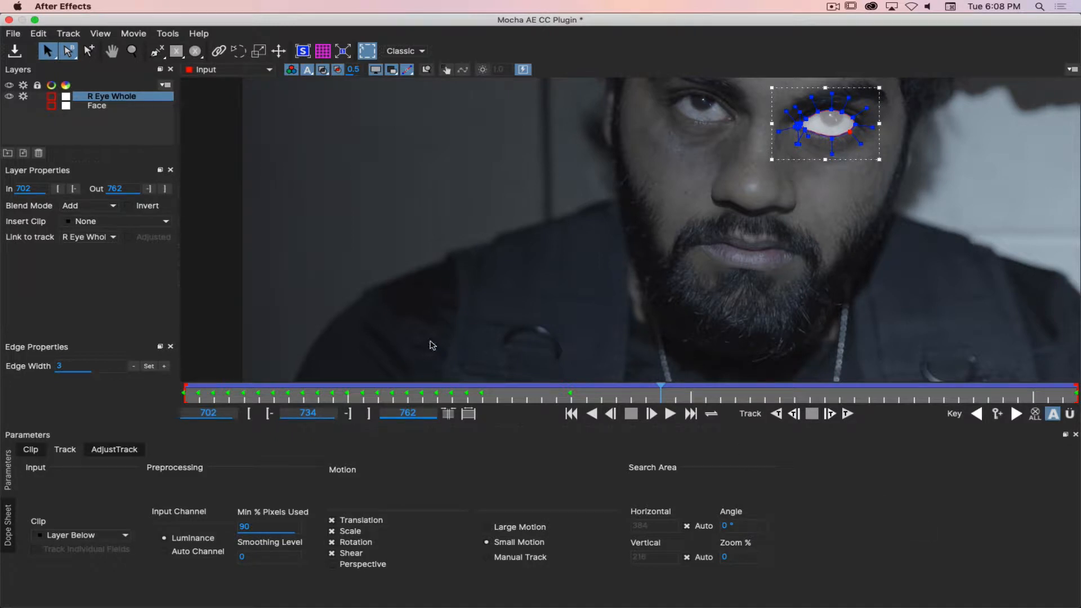
# Save the Mocha project and close the plugin to return to the After Effects composition.
pyautogui.click(13, 33)
pyautogui.click(56, 75)
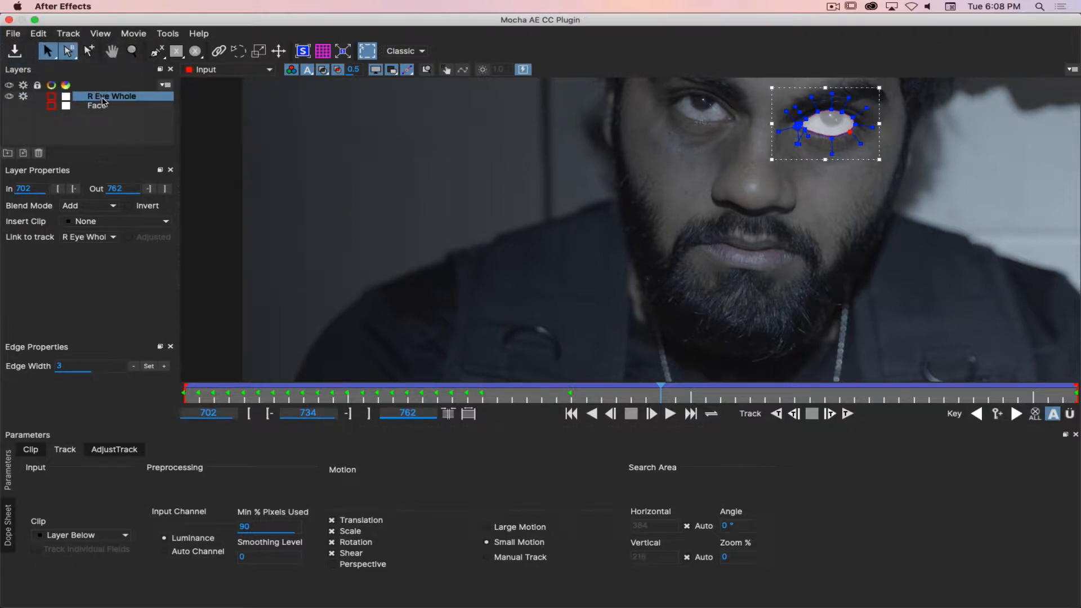
pyautogui.click(9, 20)
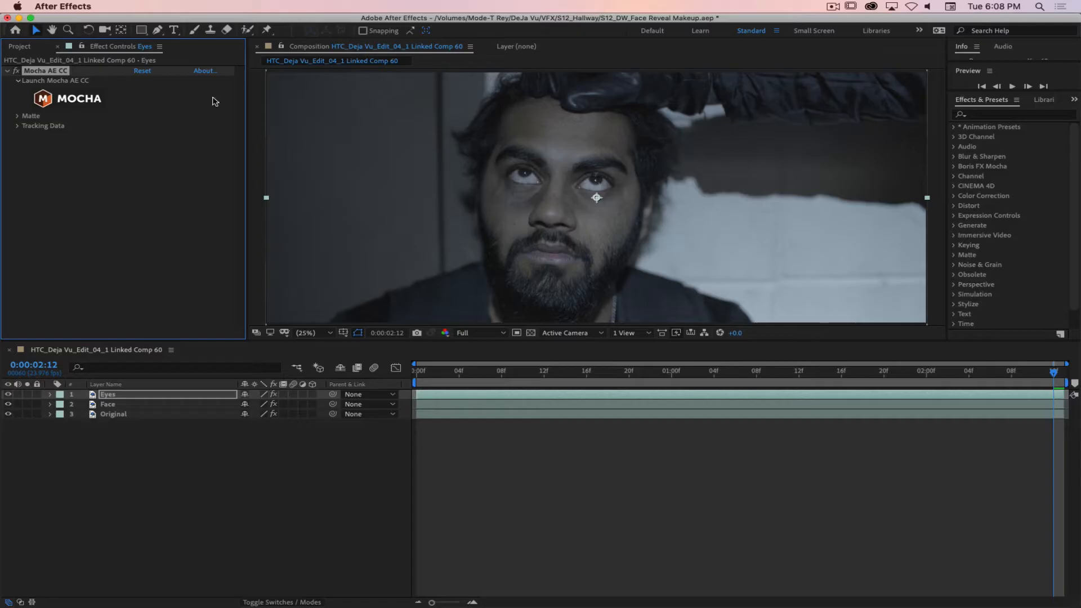
# Solo the Eyes layer and apply its Mocha matte with only the R Eye Whole shape visible.
pyautogui.click(136, 396)
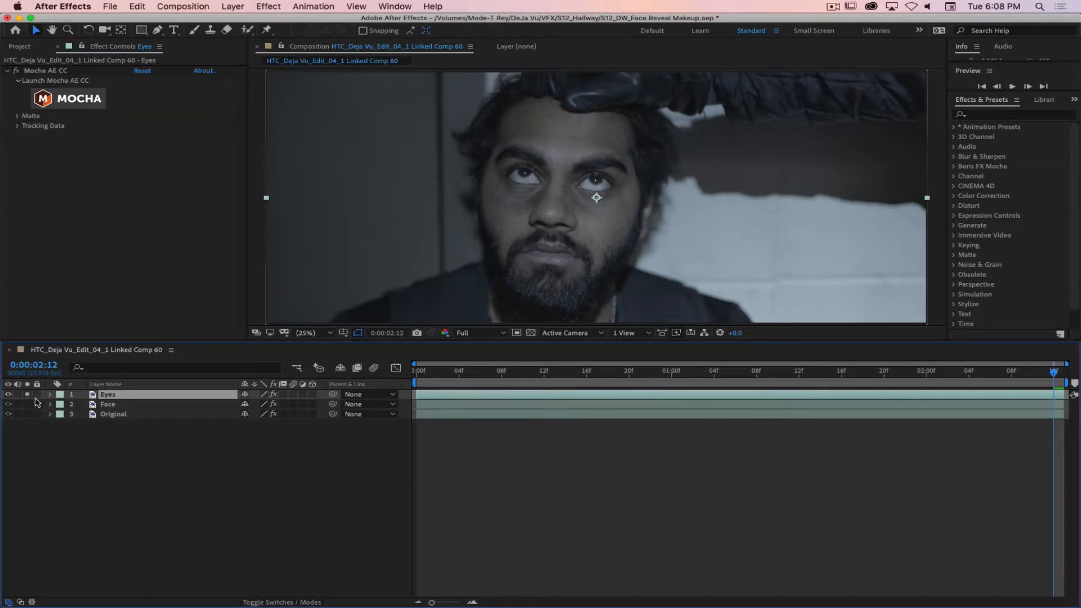
pyautogui.click(18, 116)
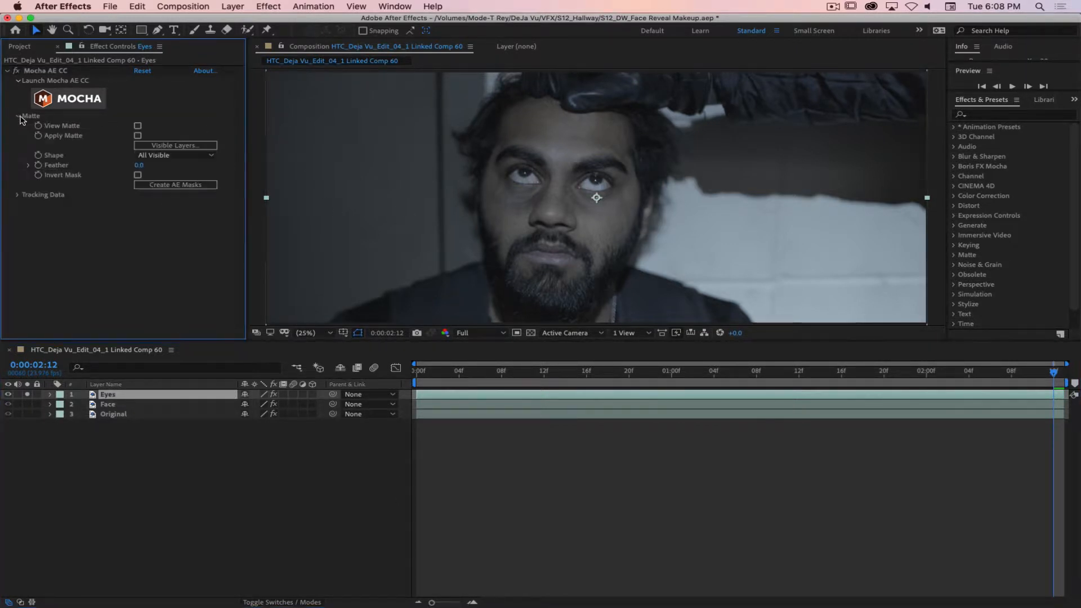
pyautogui.click(172, 146)
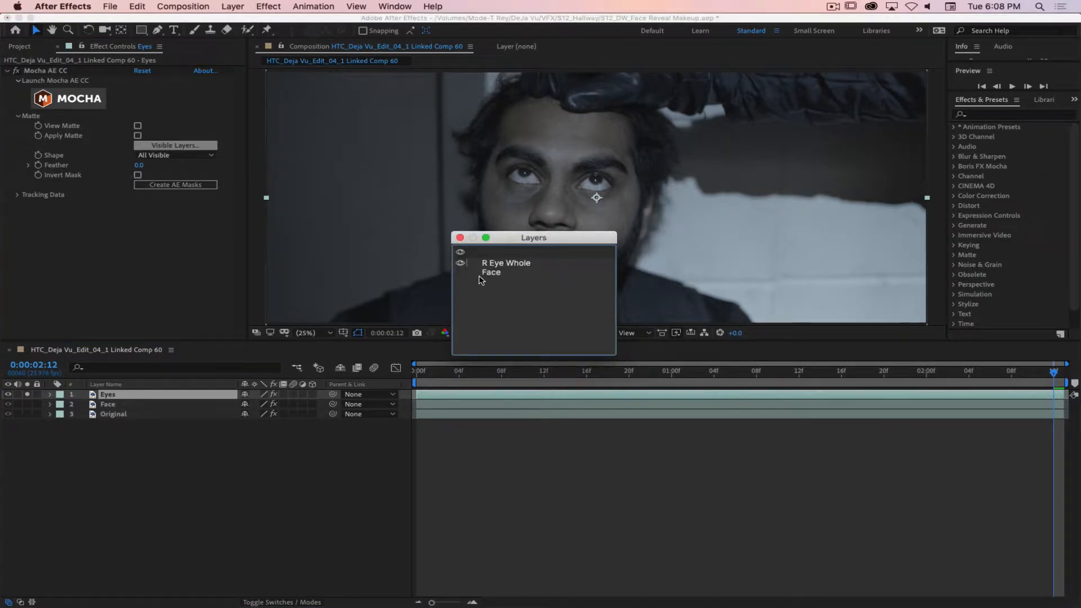
pyautogui.click(476, 266)
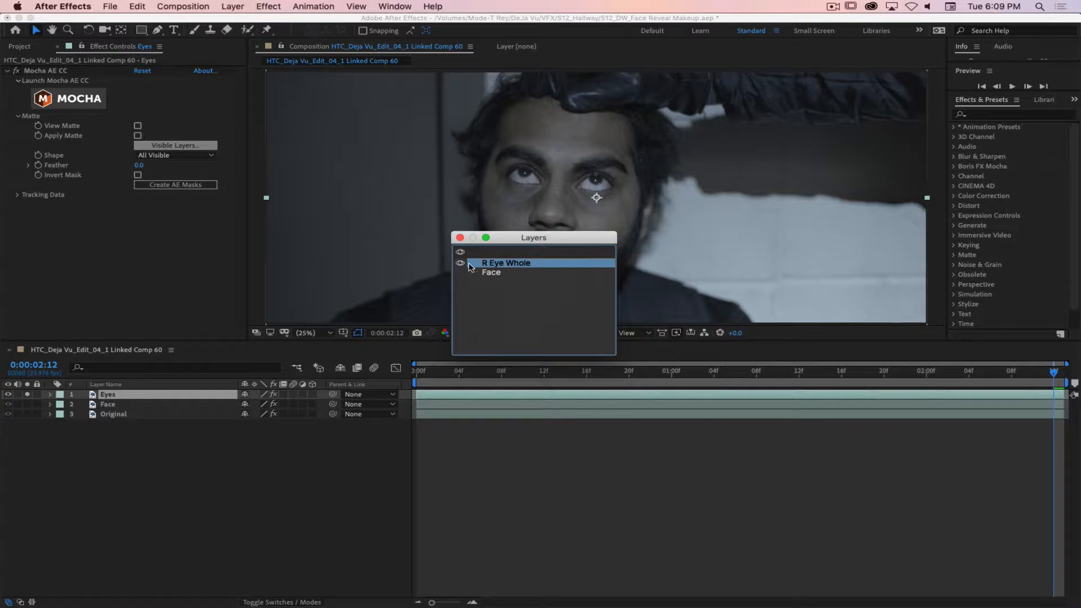
pyautogui.click(492, 273)
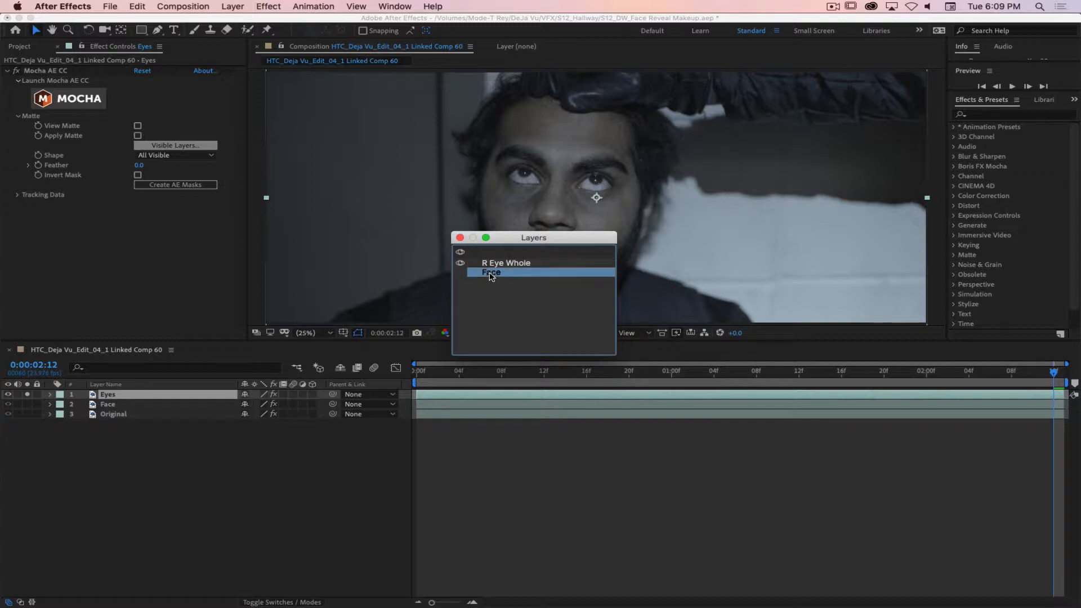
pyautogui.click(477, 264)
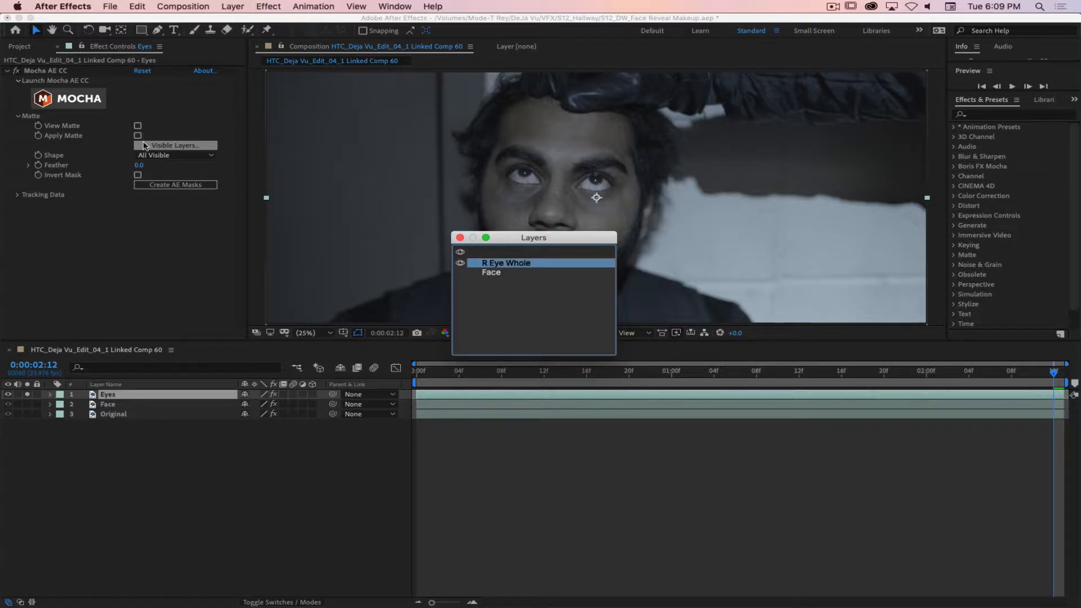
pyautogui.click(465, 237)
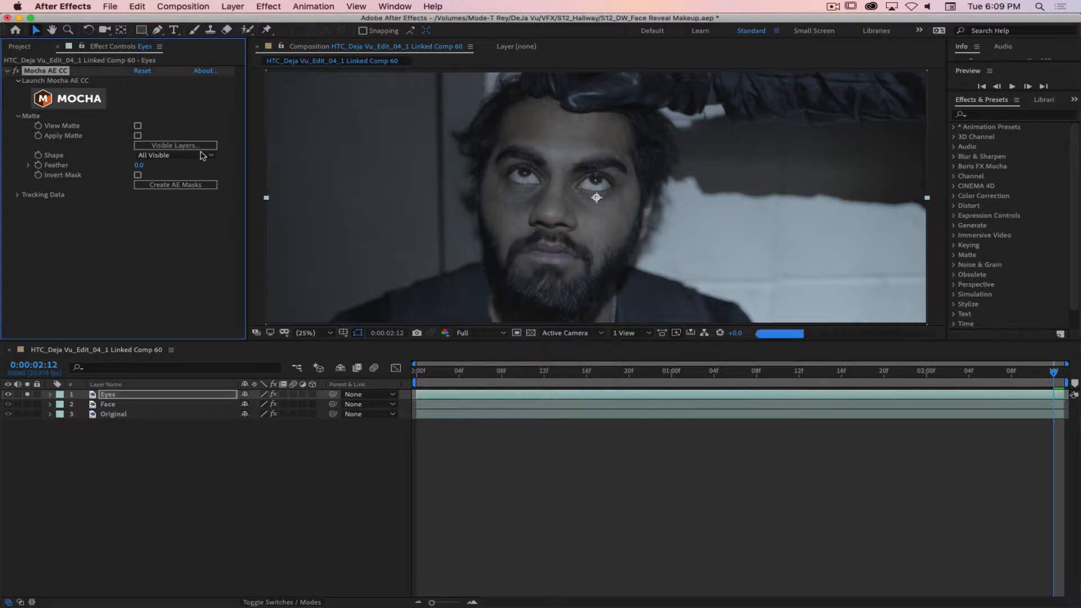
pyautogui.click(138, 136)
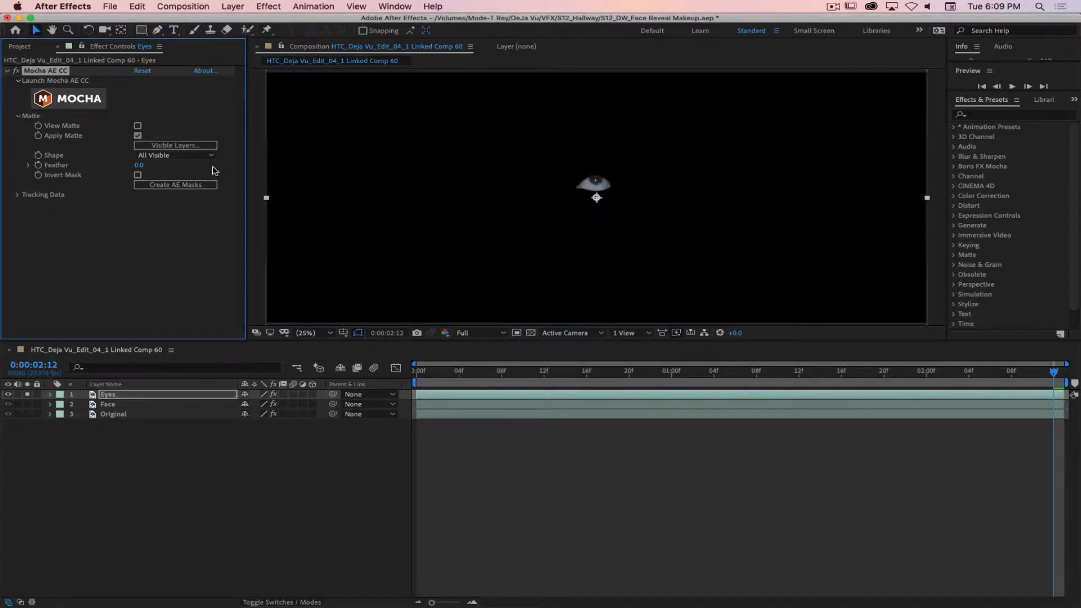
# Set the feather of the Eyes layer's Mocha matte to 5.
pyautogui.click(139, 165)
pyautogui.press('Return')
pyautogui.click(381, 485)
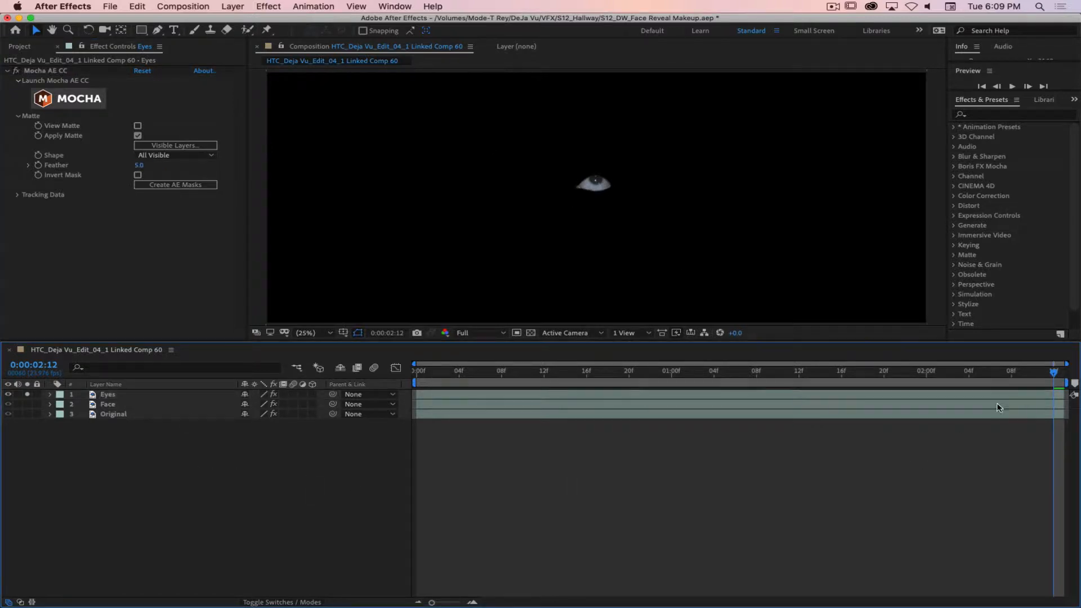
# Set the preview resolution to Quarter and preview the isolated eye from the start of the composition.
pyautogui.moveTo(1054, 374); pyautogui.dragTo(416, 372)
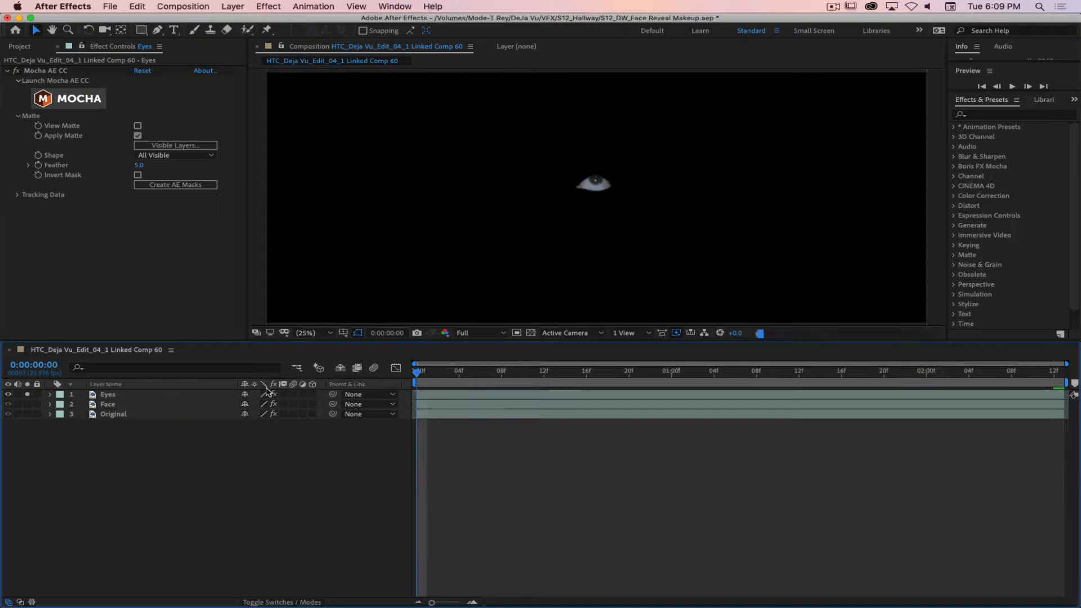
pyautogui.click(488, 336)
pyautogui.click(479, 399)
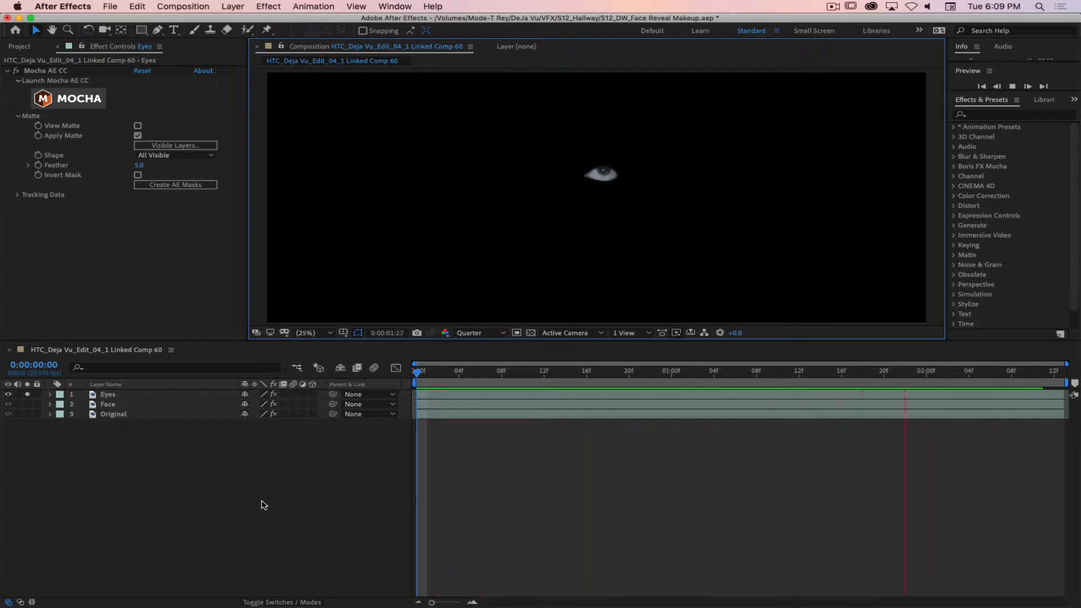
pyautogui.press('space')
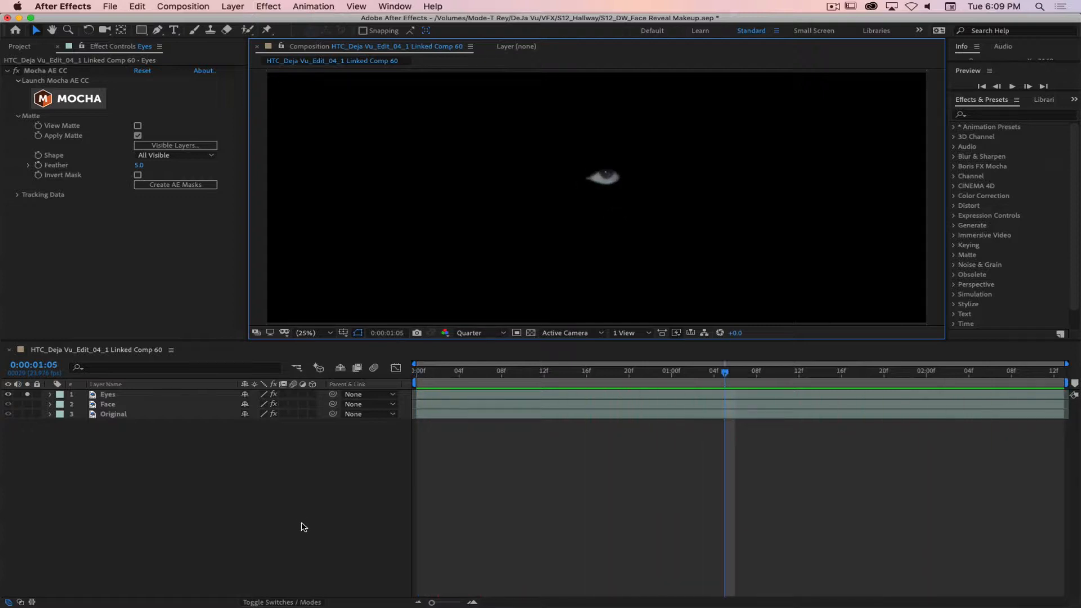
# Turn off solo on the Eyes layer to show it over the Face and Original layers.
pyautogui.click(108, 396)
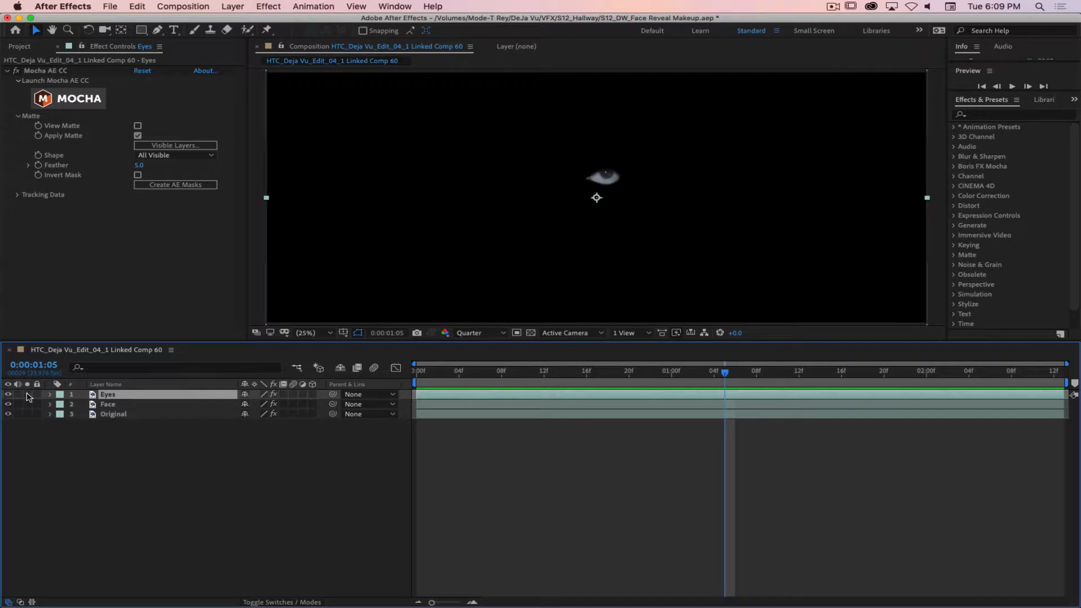
pyautogui.click(27, 395)
pyautogui.click(197, 465)
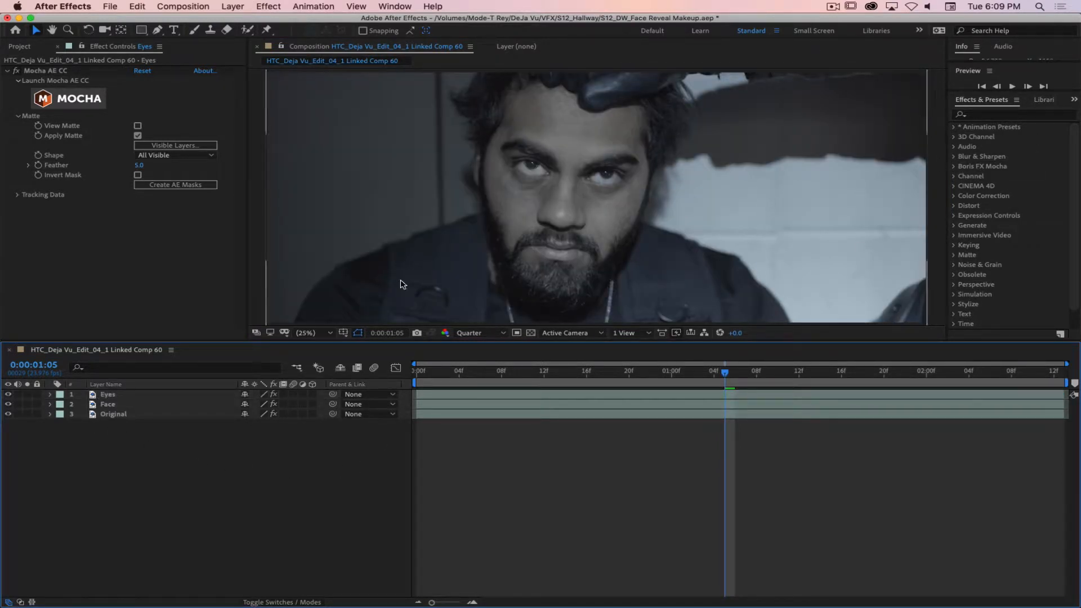
# Find the Levels effect and apply it to the Eyes layer below Mocha AE CC.
pyautogui.click(150, 395)
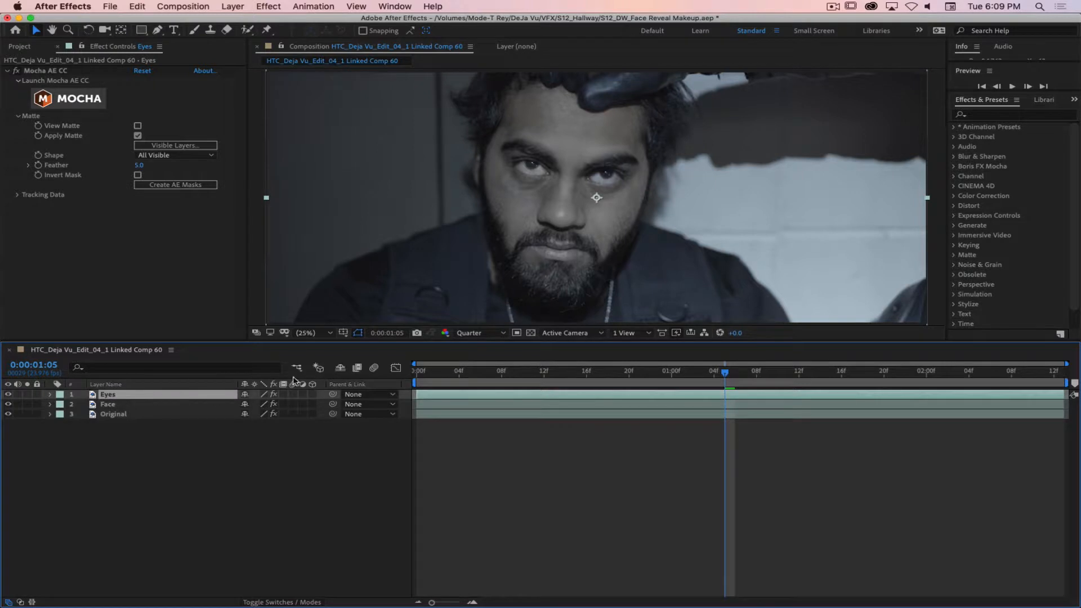
pyautogui.click(987, 115)
pyautogui.write('Levels')
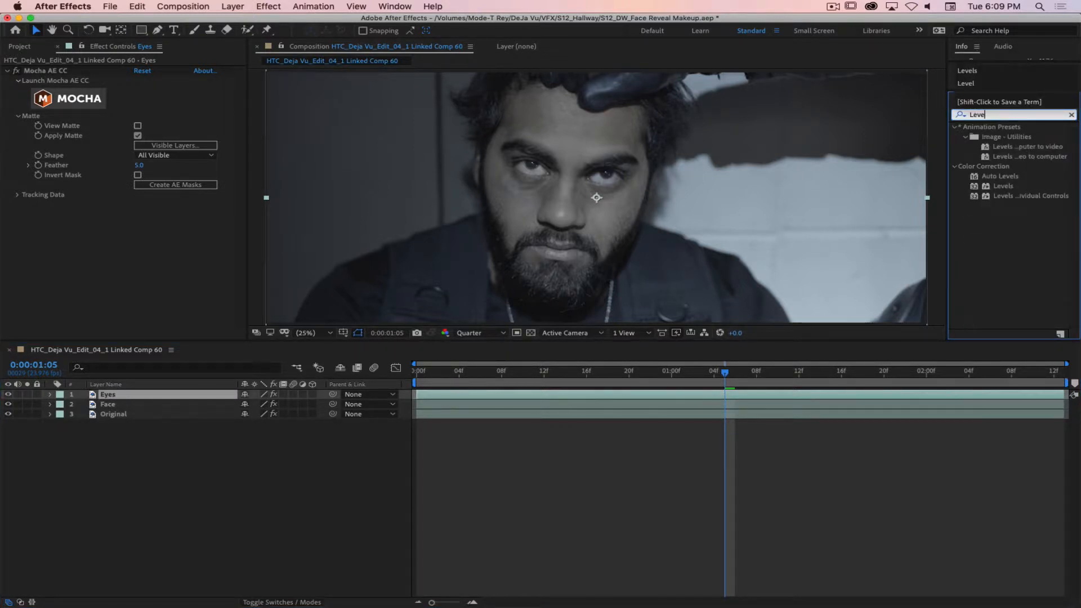
pyautogui.click(991, 187)
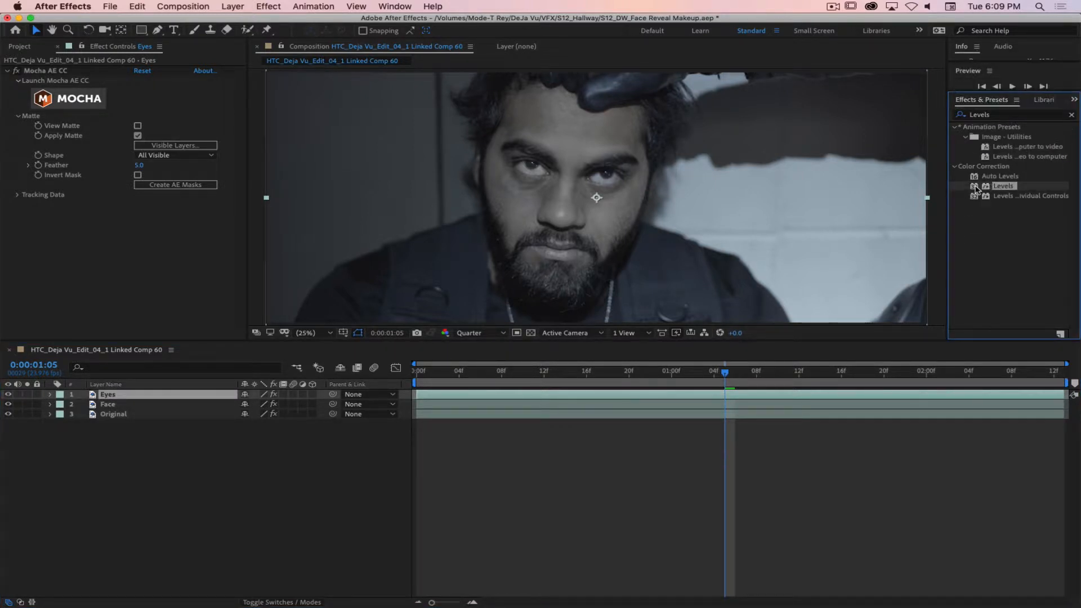
pyautogui.moveTo(244, 321); pyautogui.dragTo(131, 258)
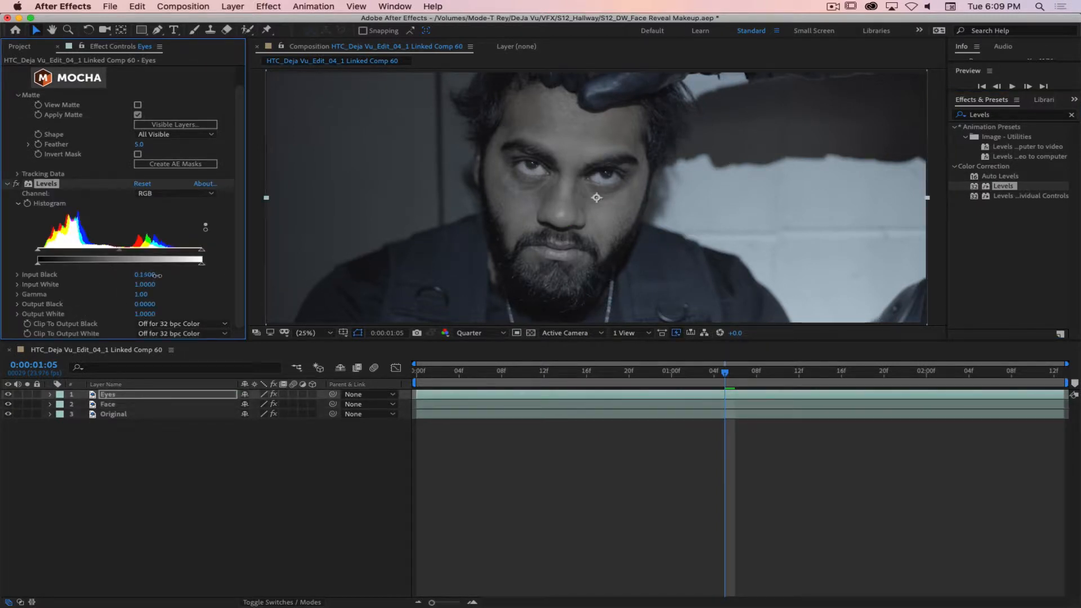
# Lower the Levels Input Black on the Eyes layer to -0.18.
pyautogui.moveTo(158, 275); pyautogui.dragTo(145, 277)
pyautogui.moveTo(147, 277)
pyautogui.mouseDown()
pyautogui.moveTo(131, 275)
pyautogui.moveTo(151, 276)
pyautogui.mouseUp()
pyautogui.click(239, 472)
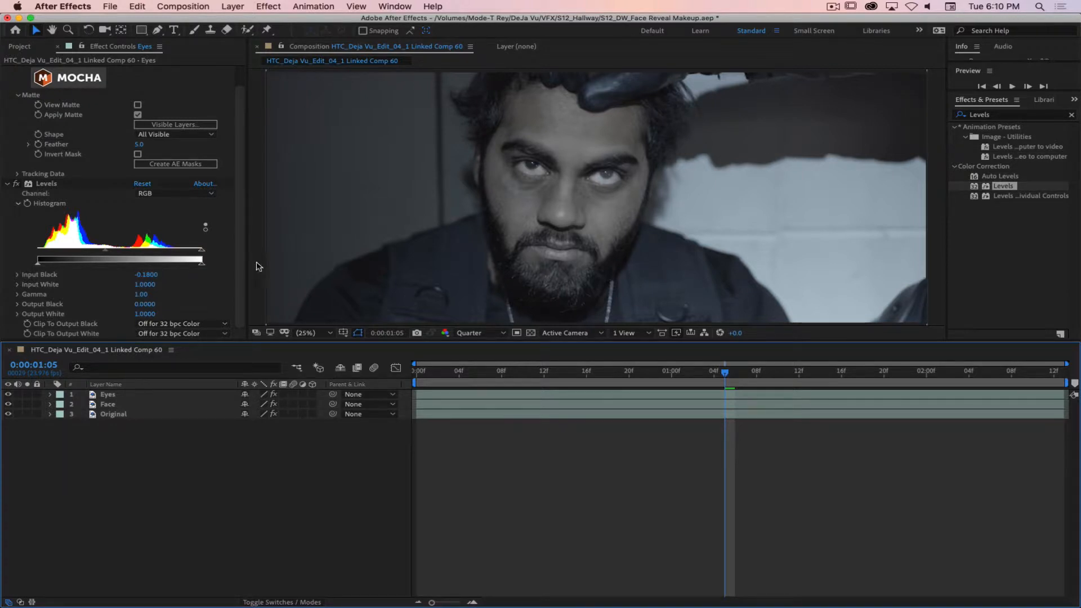
# Toggle the Levels effect off and on repeatedly to compare the eye with and without the adjustment.
pyautogui.click(171, 194)
pyautogui.click(169, 202)
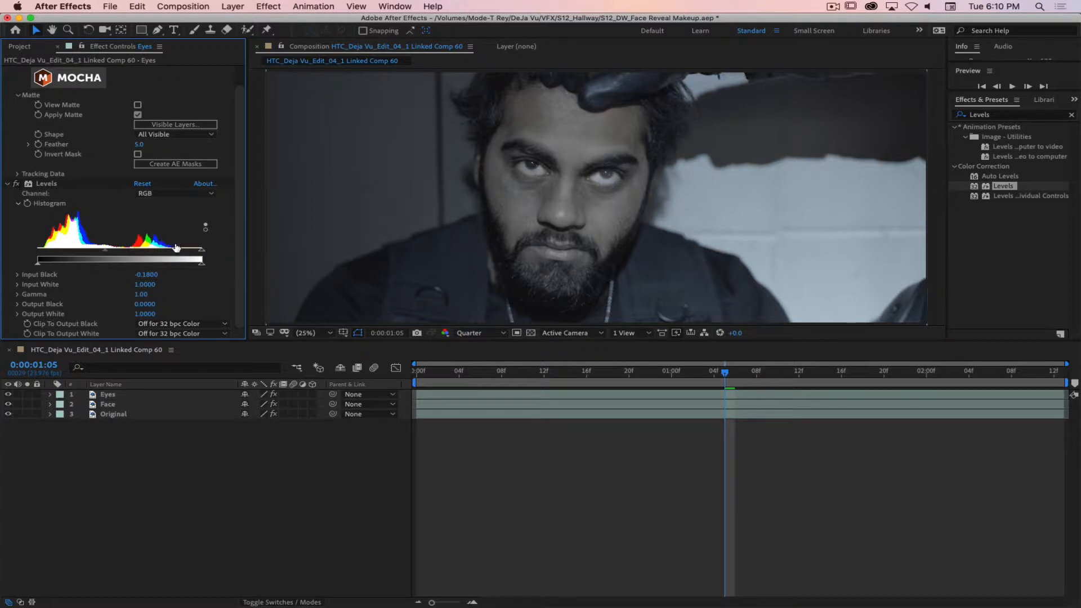
pyautogui.click(18, 184)
pyautogui.click(18, 184)
pyautogui.click(18, 184)
pyautogui.click(16, 184)
pyautogui.click(16, 185)
pyautogui.click(17, 184)
# Try raising the Levels Input Black to 0.12, and undo that change.
pyautogui.moveTo(141, 274); pyautogui.dragTo(158, 273)
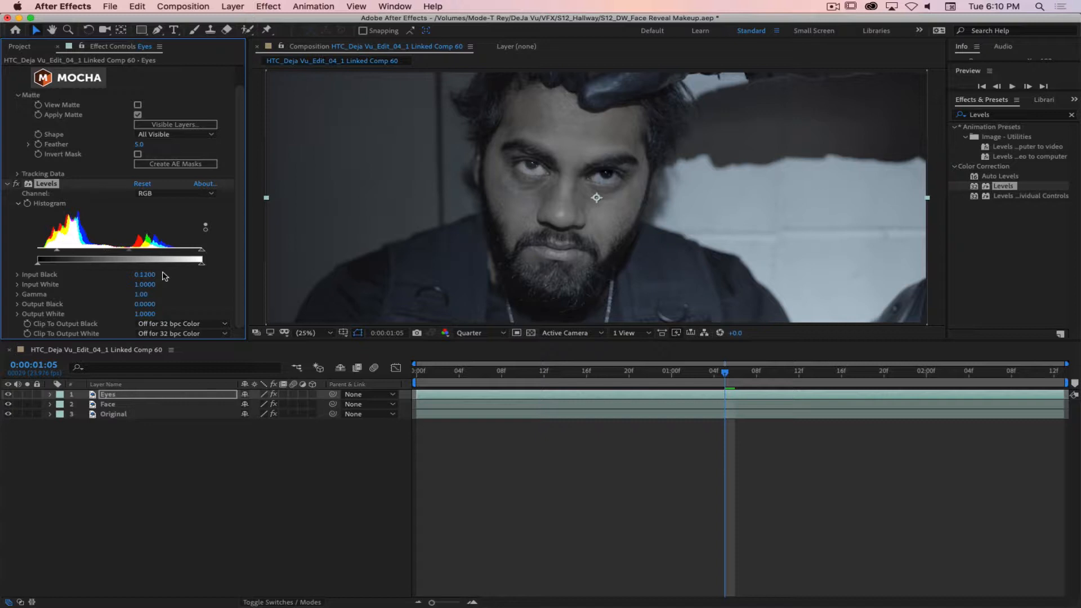
pyautogui.press('super+z')
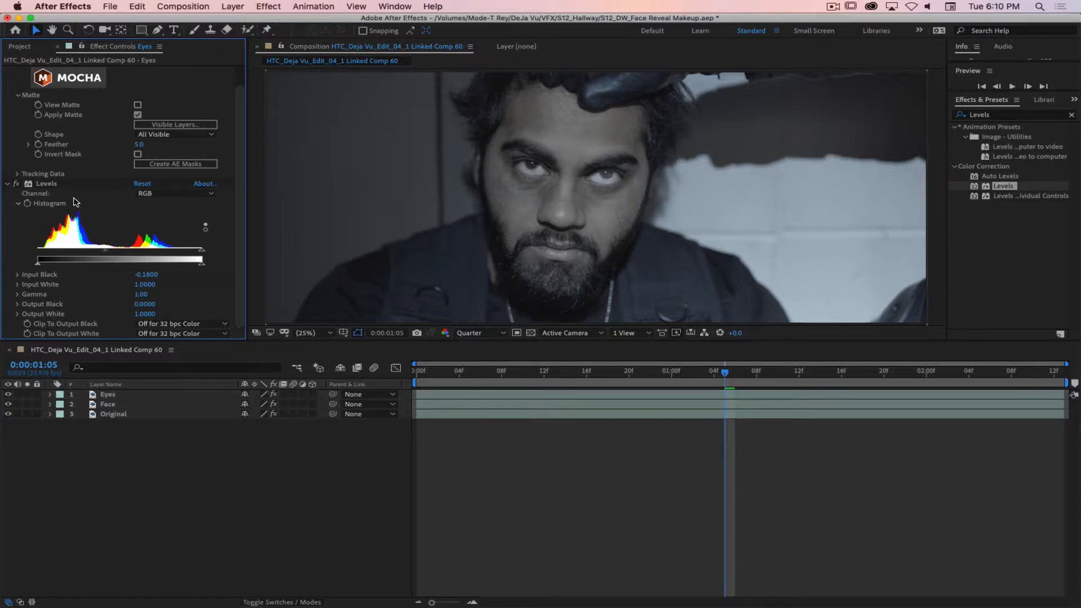
# Reset the Levels effect on the Eyes layer and brighten the eye with Gamma 1.44, leaving Input White at 1.0.
pyautogui.click(143, 183)
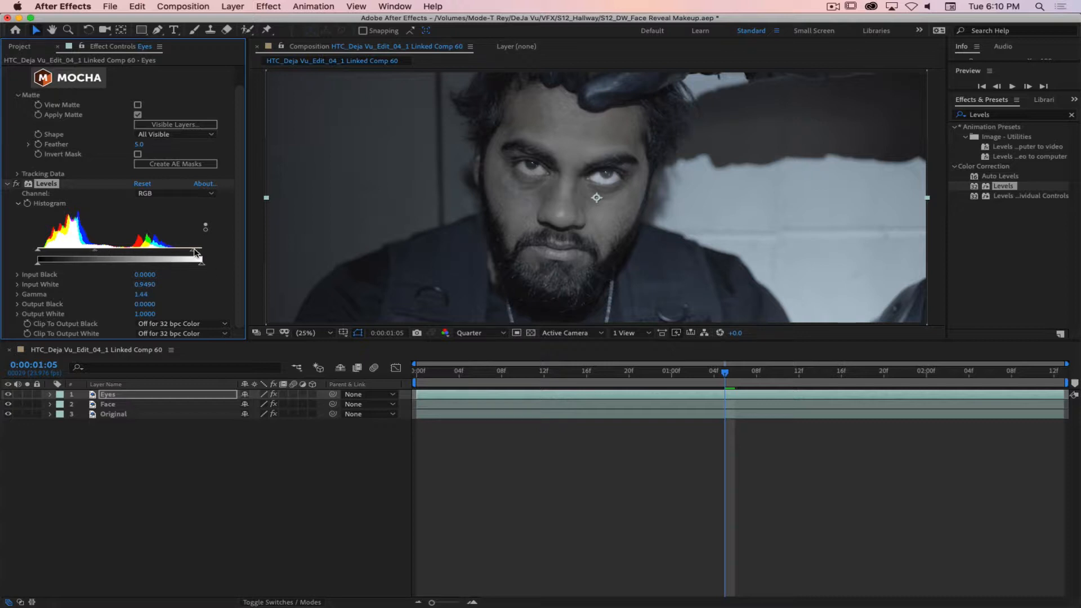
pyautogui.moveTo(195, 253); pyautogui.dragTo(226, 254)
# Reveal the Eyes layer's Opacity and set its first keyframe at 0:00:00:00.
pyautogui.moveTo(726, 371); pyautogui.dragTo(394, 375)
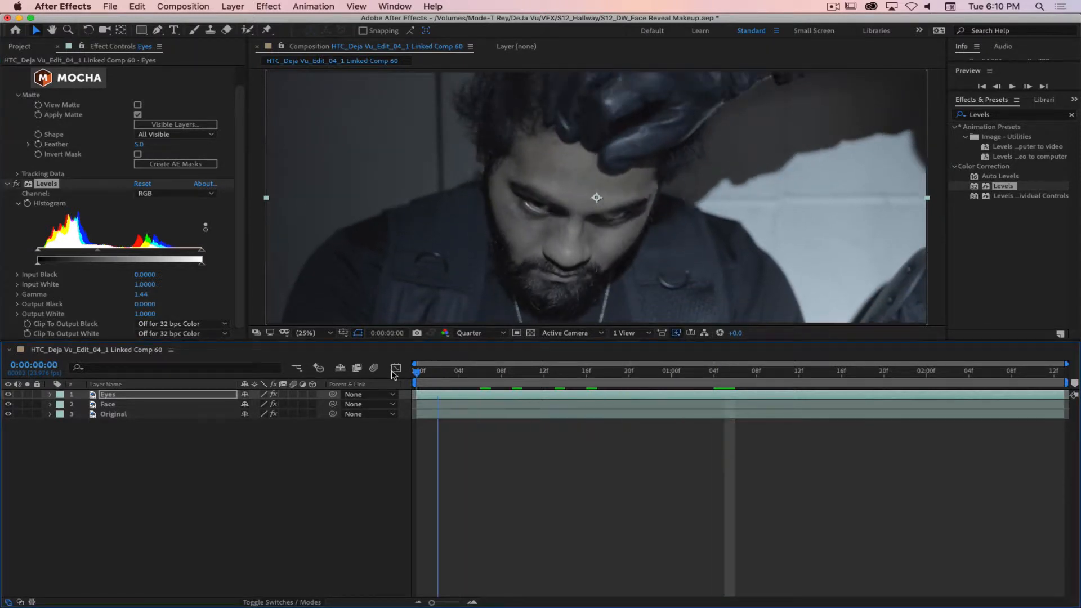
pyautogui.click(151, 397)
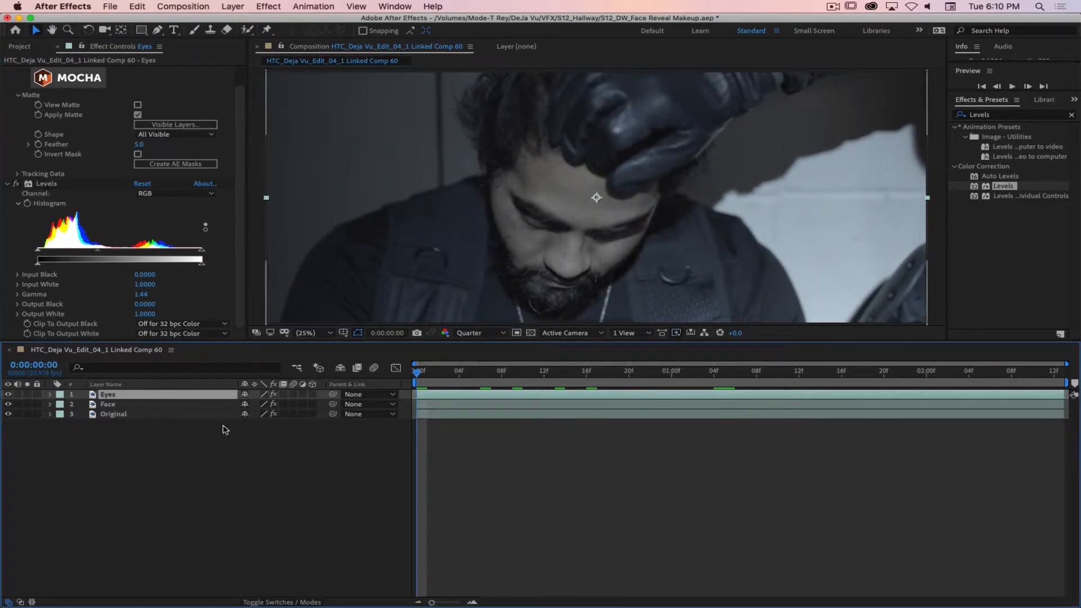
pyautogui.press('t')
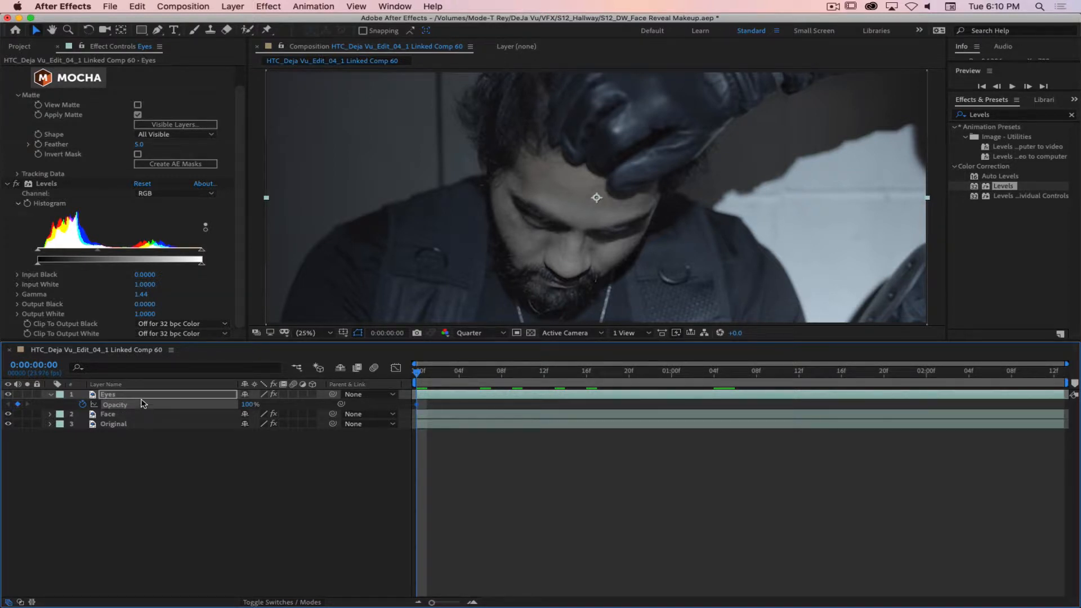
# Add a second Opacity keyframe to the Eyes layer at 0:00:00:11, keeping it at 100%.
pyautogui.click(460, 373)
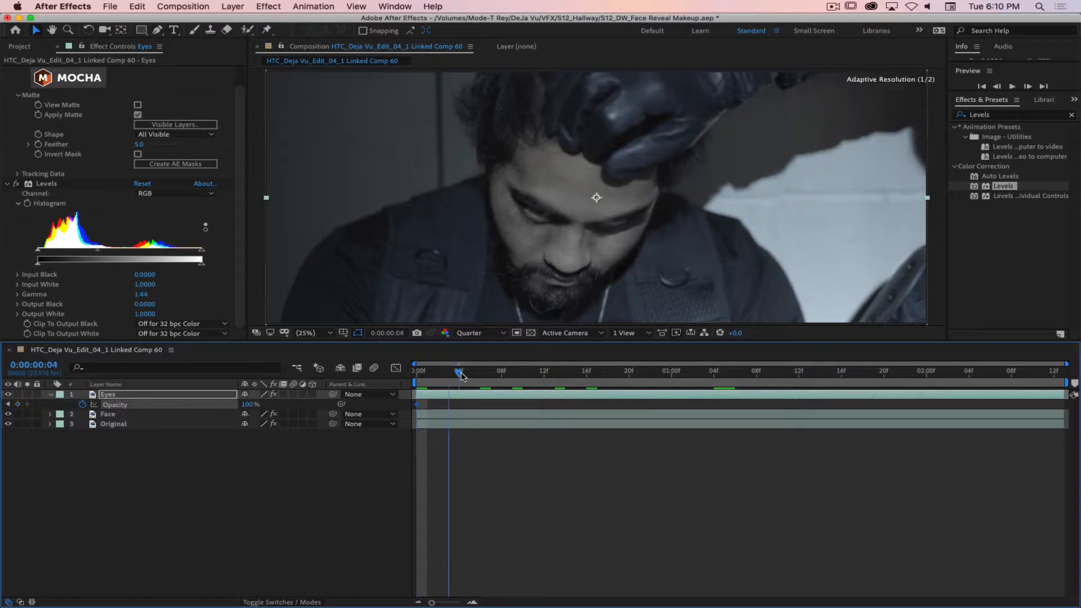
pyautogui.moveTo(459, 373); pyautogui.dragTo(535, 376)
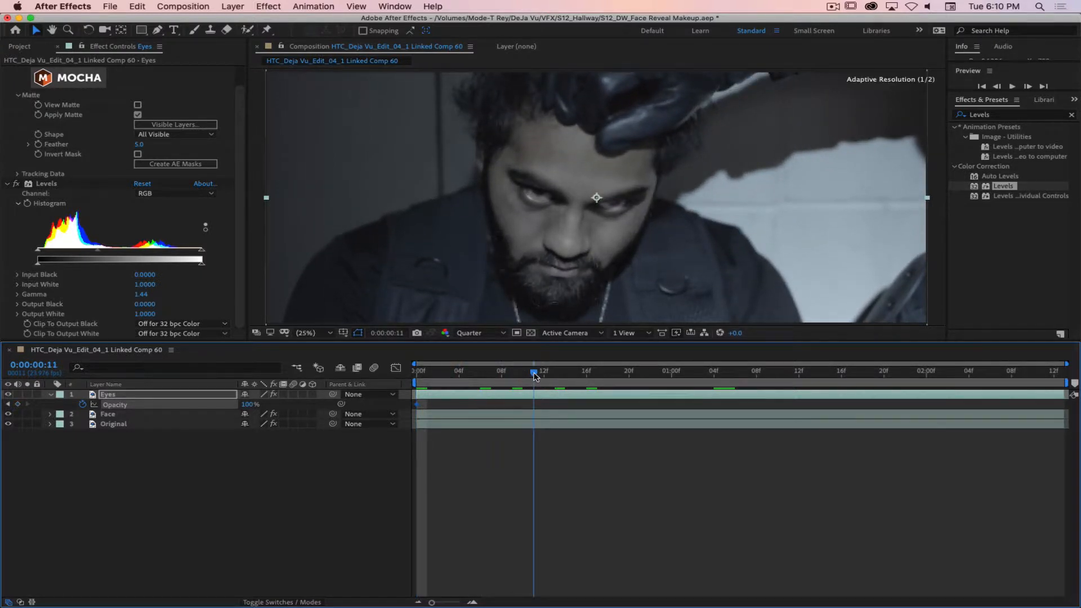
pyautogui.click(17, 405)
# Set the Eyes layer's Opacity to 0% at 0:00:00:00 and play back the fade-in.
pyautogui.press('Home')
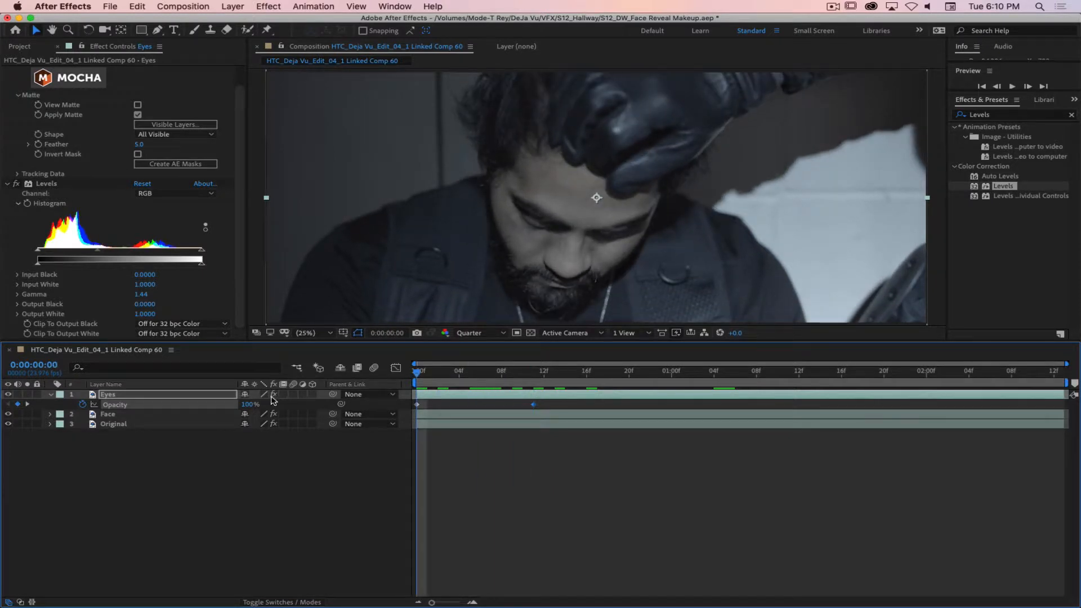
pyautogui.click(250, 404)
pyautogui.write('0')
pyautogui.press('Return')
pyautogui.press('space')
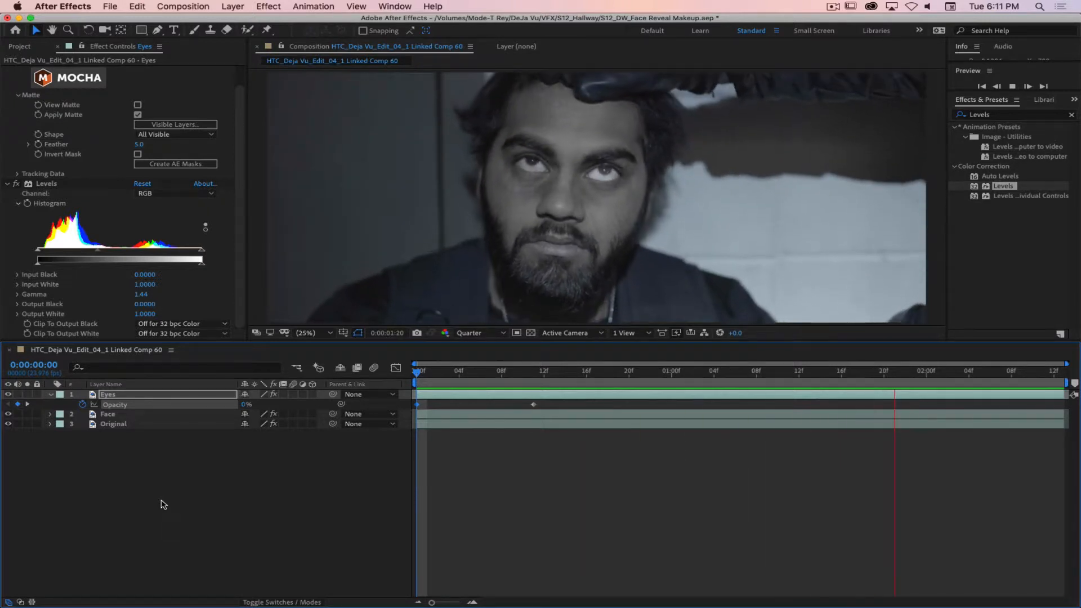
pyautogui.press('space')
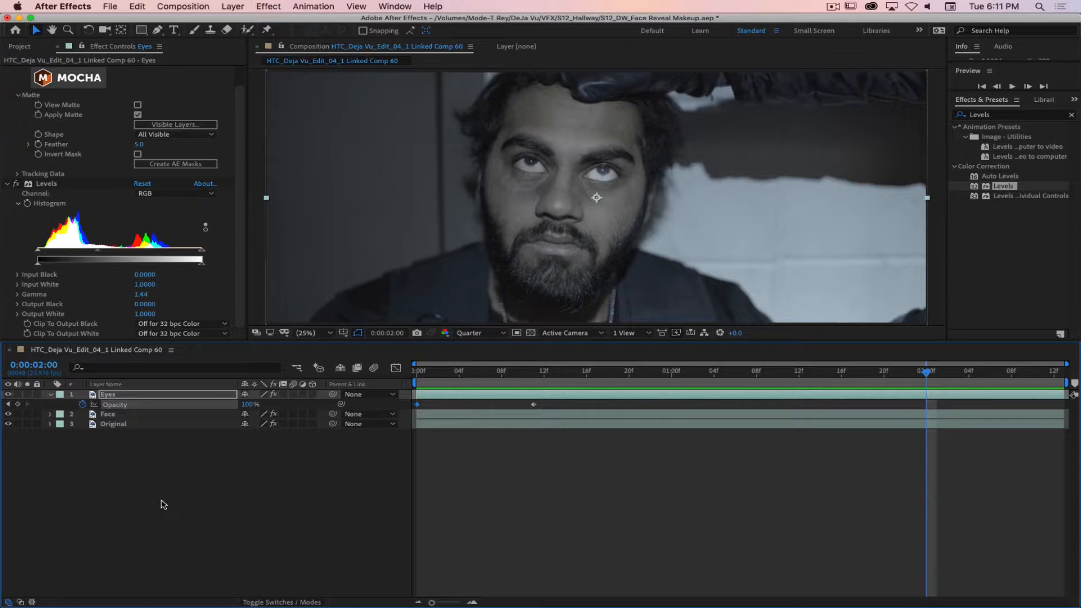
# Go to the last frame and collapse the Mocha AE CC and Levels effects and the Eyes layer's properties.
pyautogui.scroll(2, 29, 95)
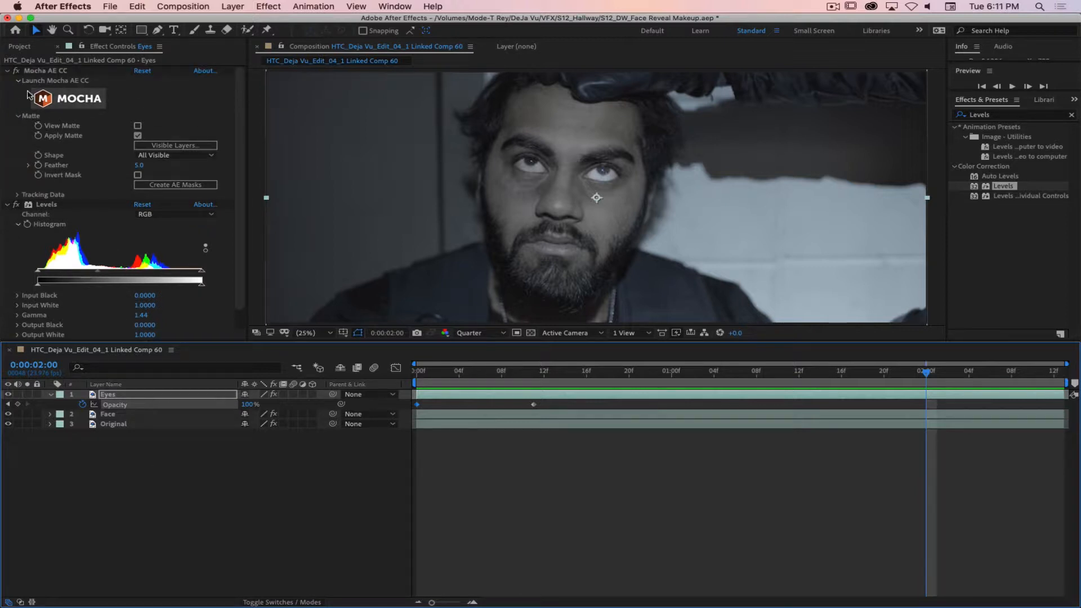
pyautogui.scroll(-2, 141, 186)
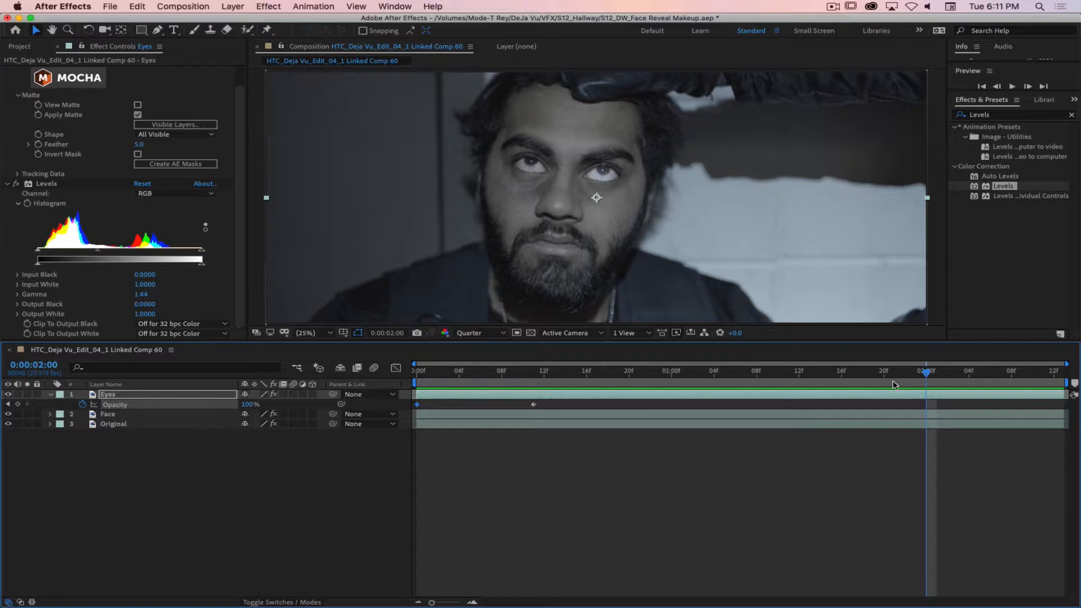
pyautogui.press('End')
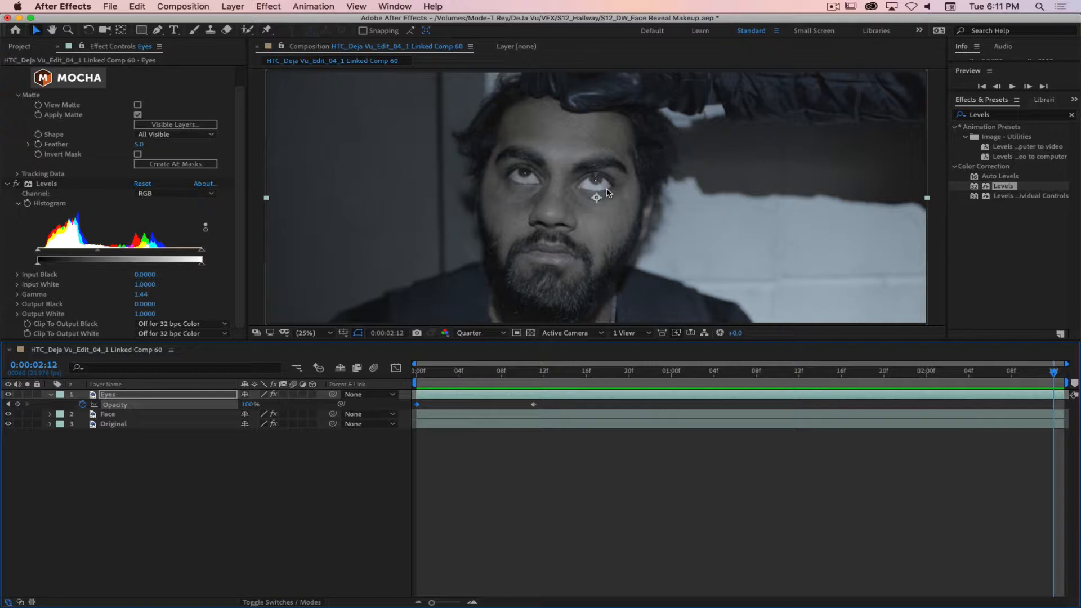
pyautogui.scroll(2, 24, 145)
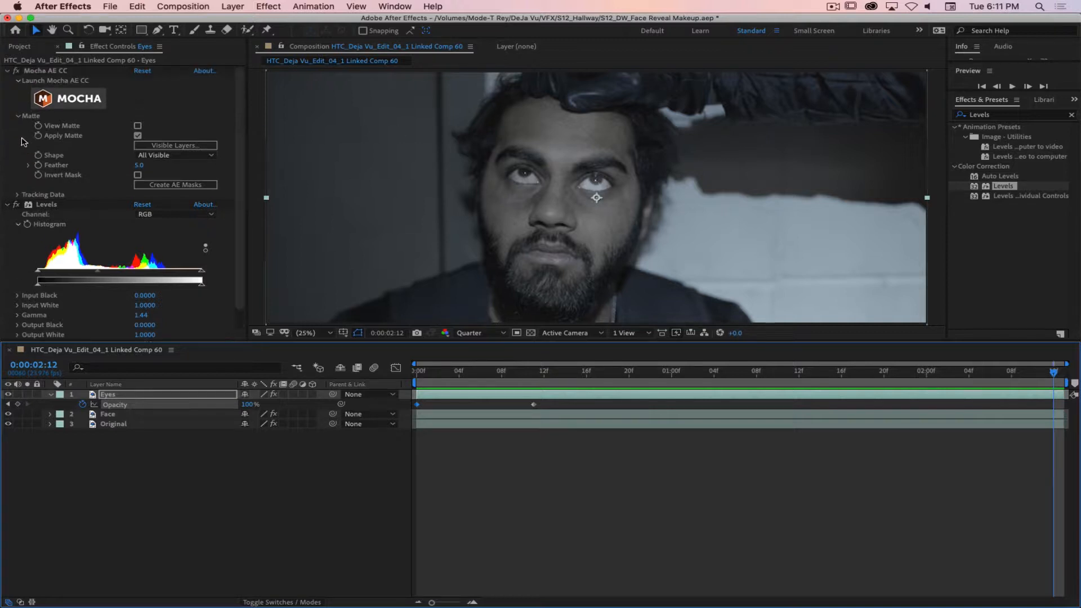
pyautogui.click(7, 71)
pyautogui.click(6, 80)
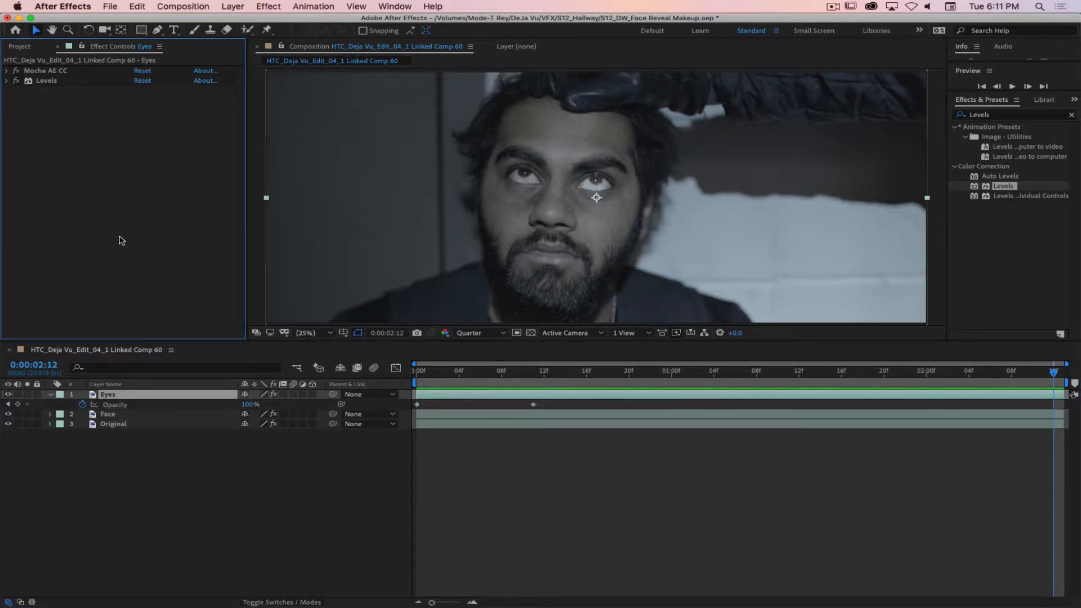
pyautogui.click(251, 533)
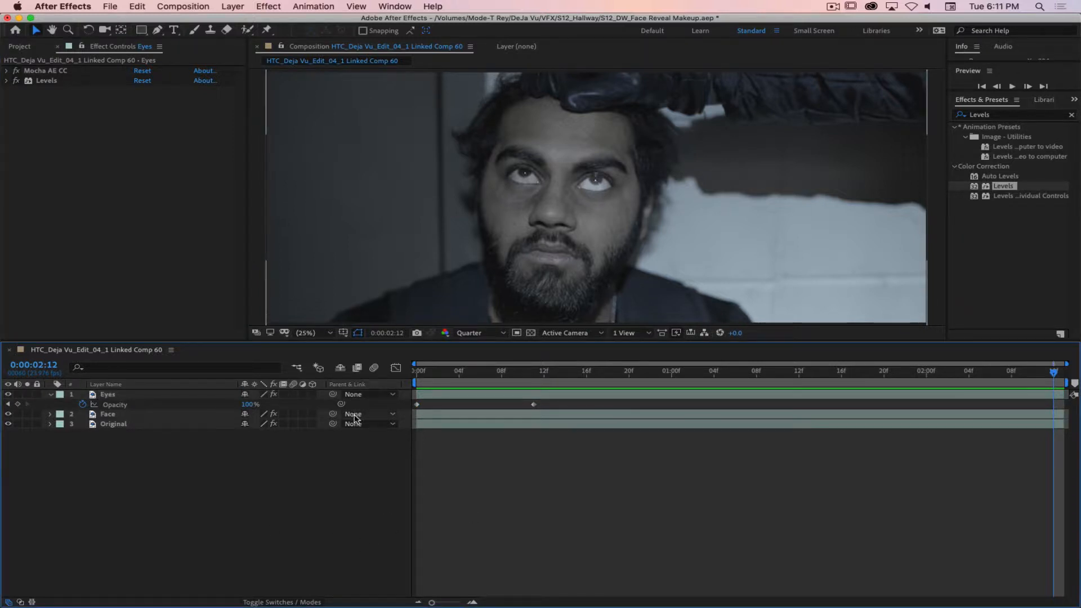
pyautogui.click(50, 395)
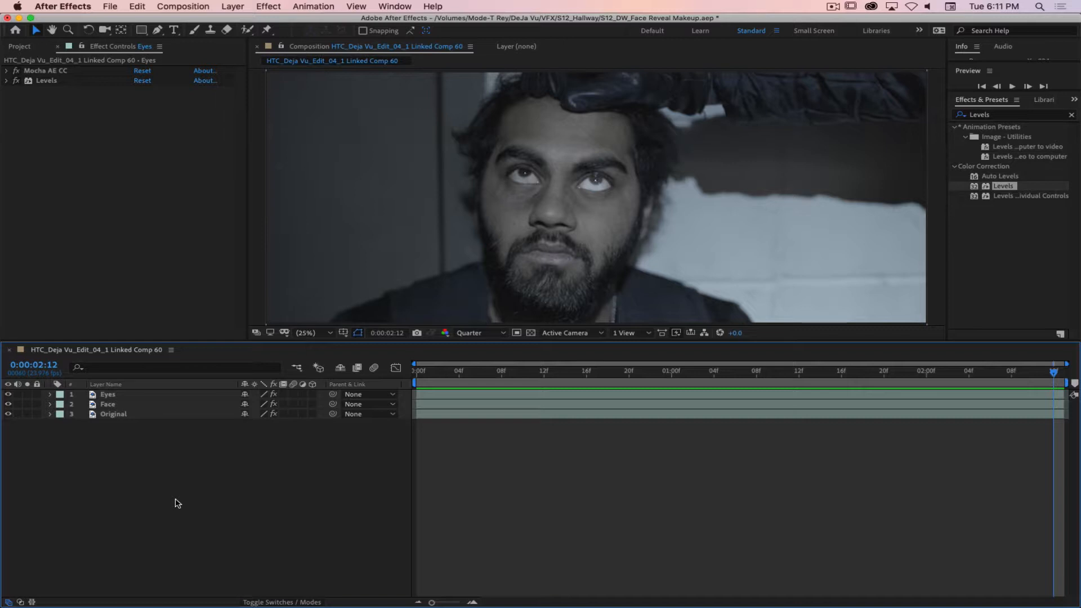
# Switch to Safari, restore its minimized window and open Google.
pyautogui.press('super+Tab')
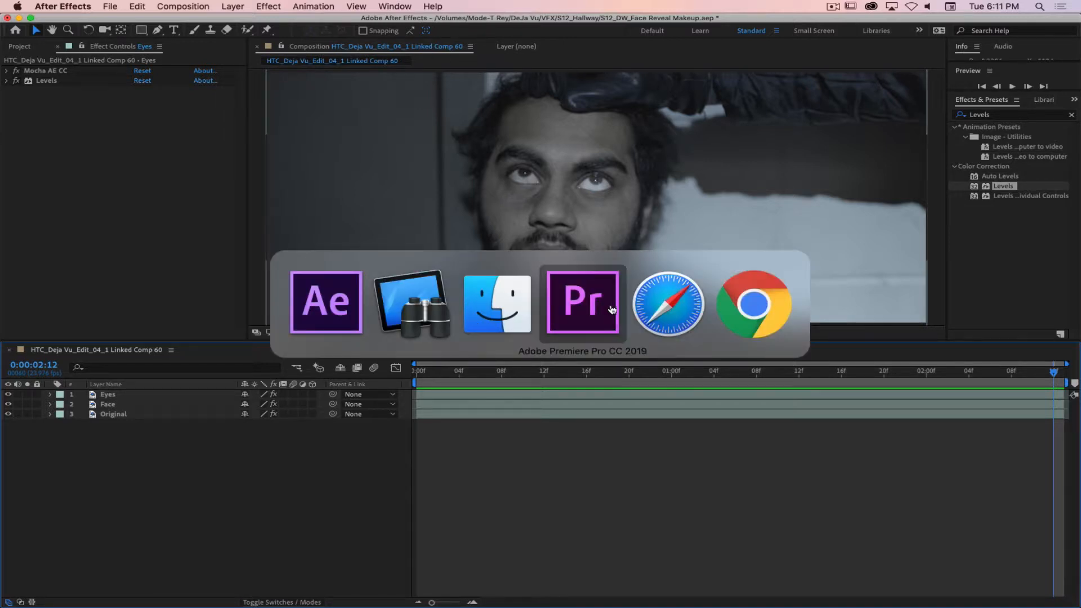
pyautogui.click(647, 310)
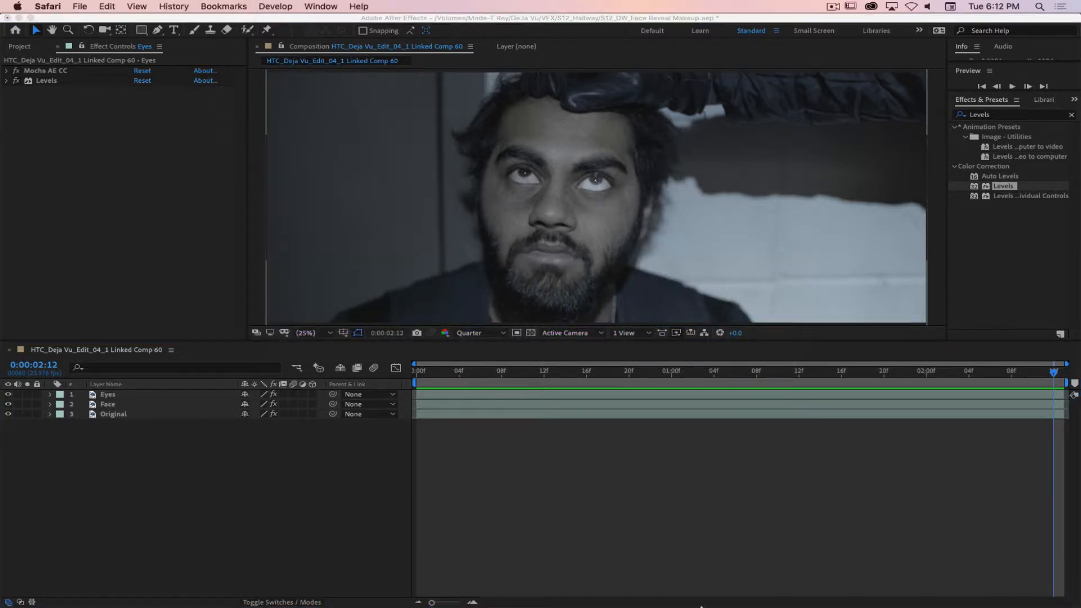
pyautogui.click(1019, 591)
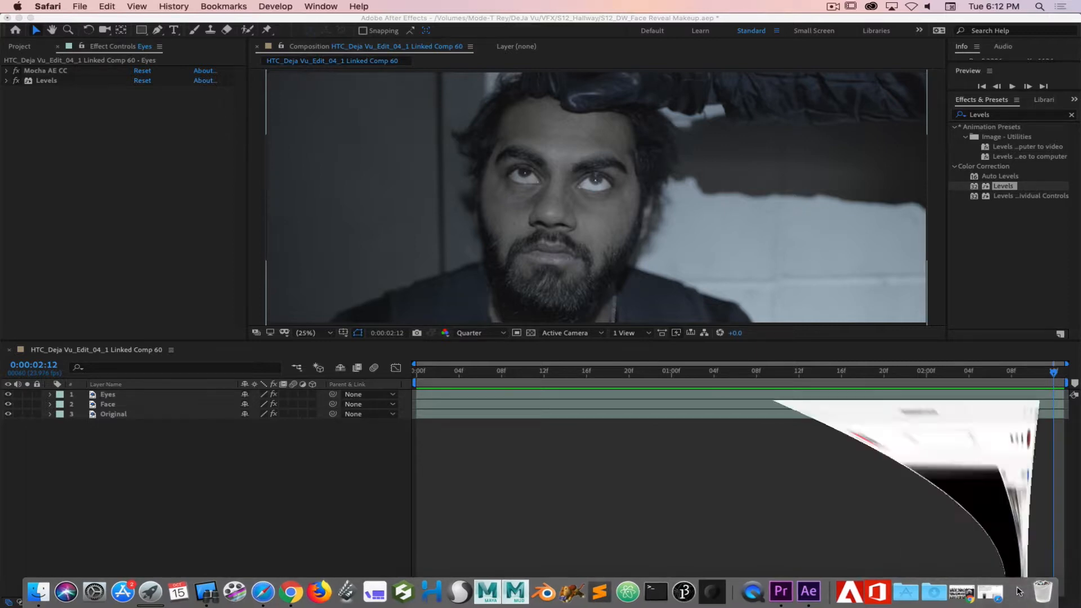
pyautogui.click(1075, 28)
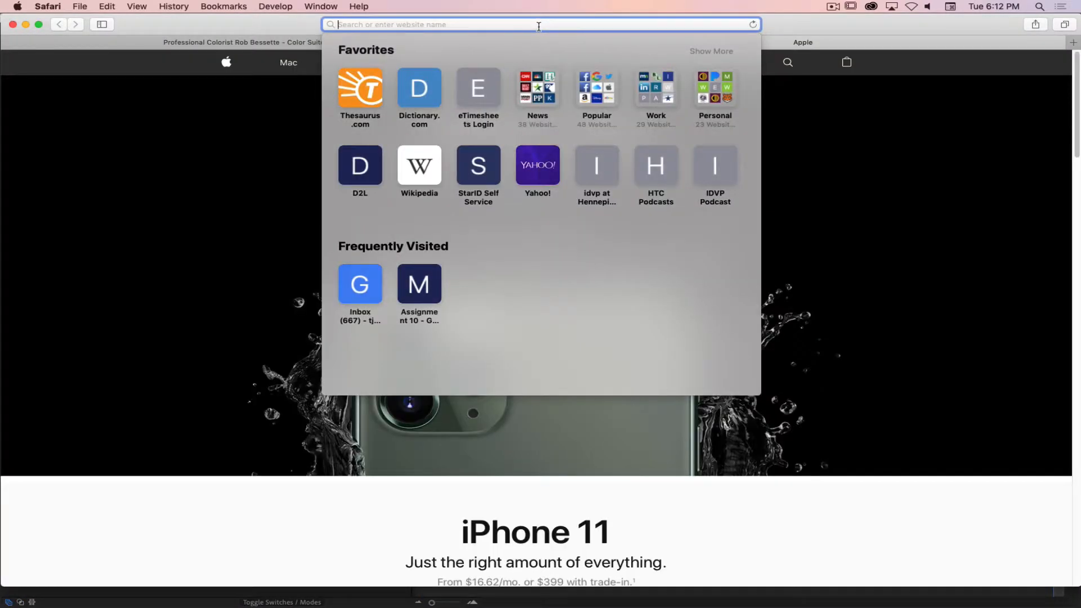
pyautogui.write('google')
pyautogui.press('Return')
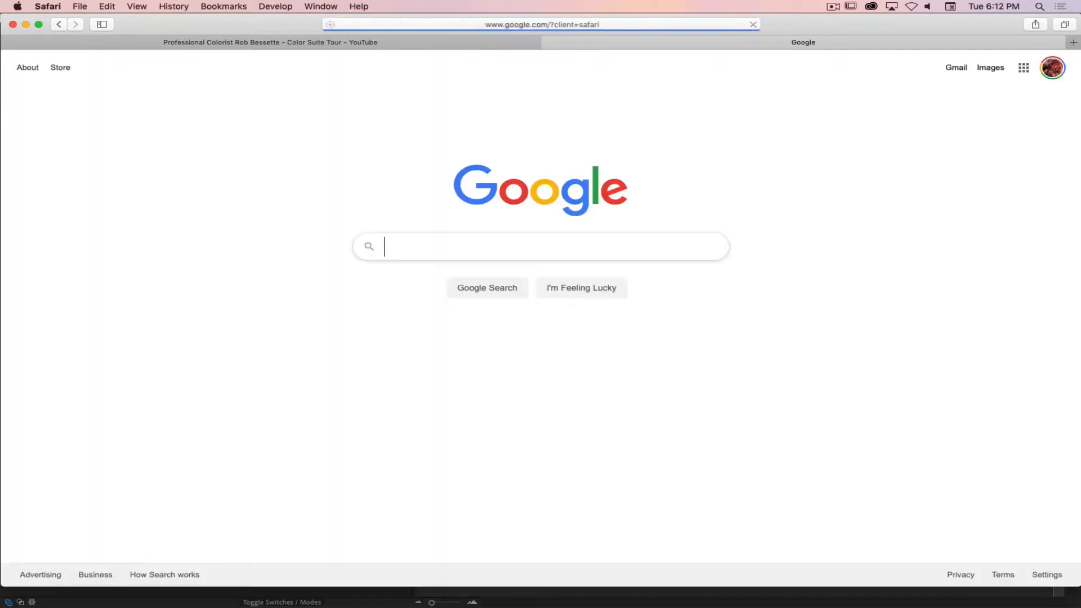
# Search Google for "Veins" and show the image results.
pyautogui.click(435, 257)
pyautogui.write('Vei')
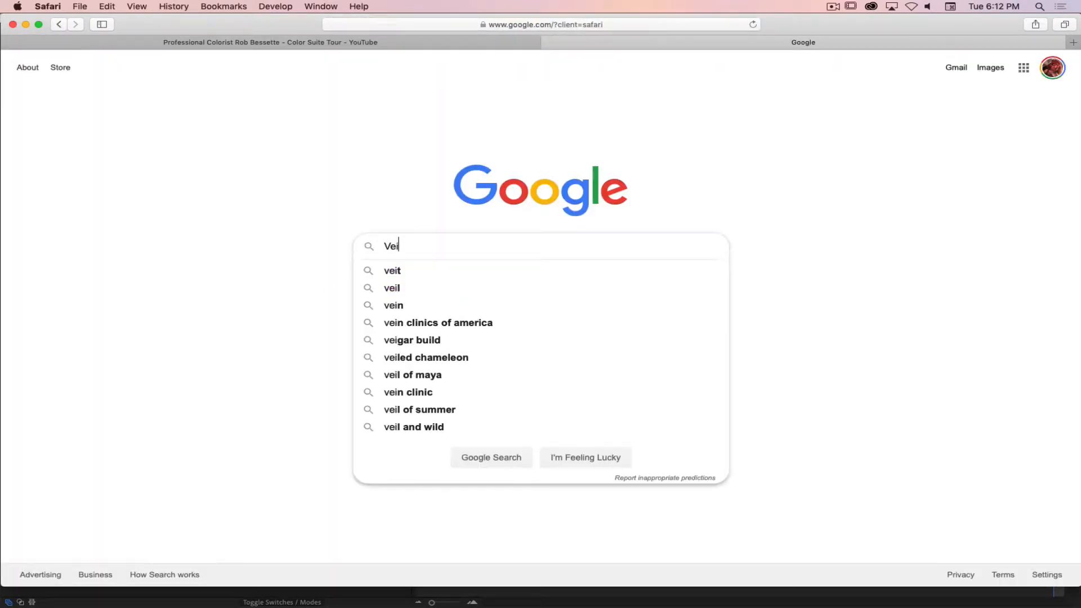
pyautogui.write('ns')
pyautogui.press('Return')
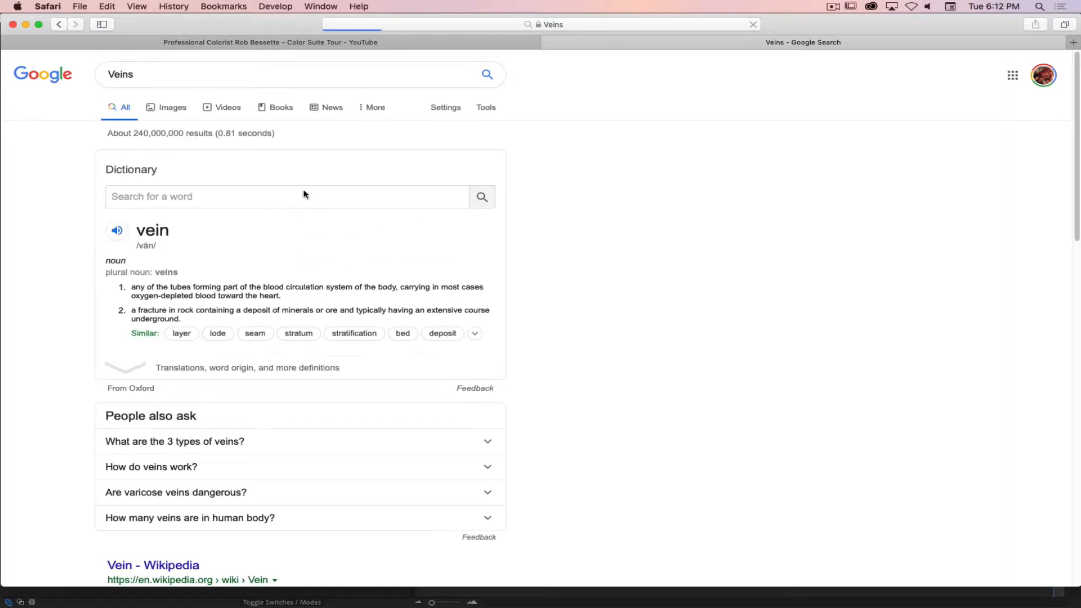
pyautogui.click(176, 109)
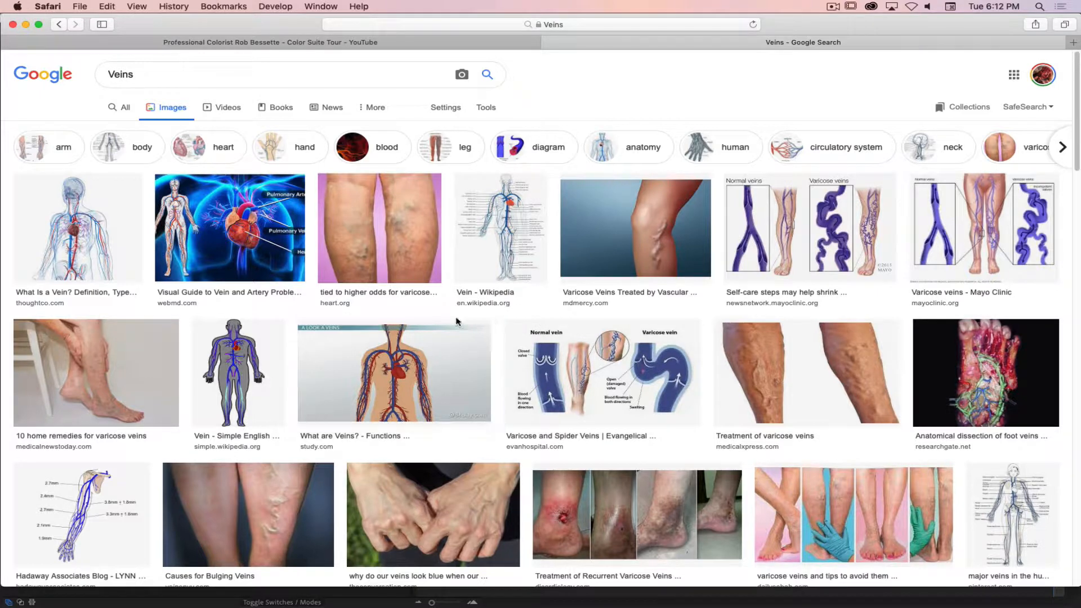
# Refine the image search to "Veins on white".
pyautogui.click(168, 80)
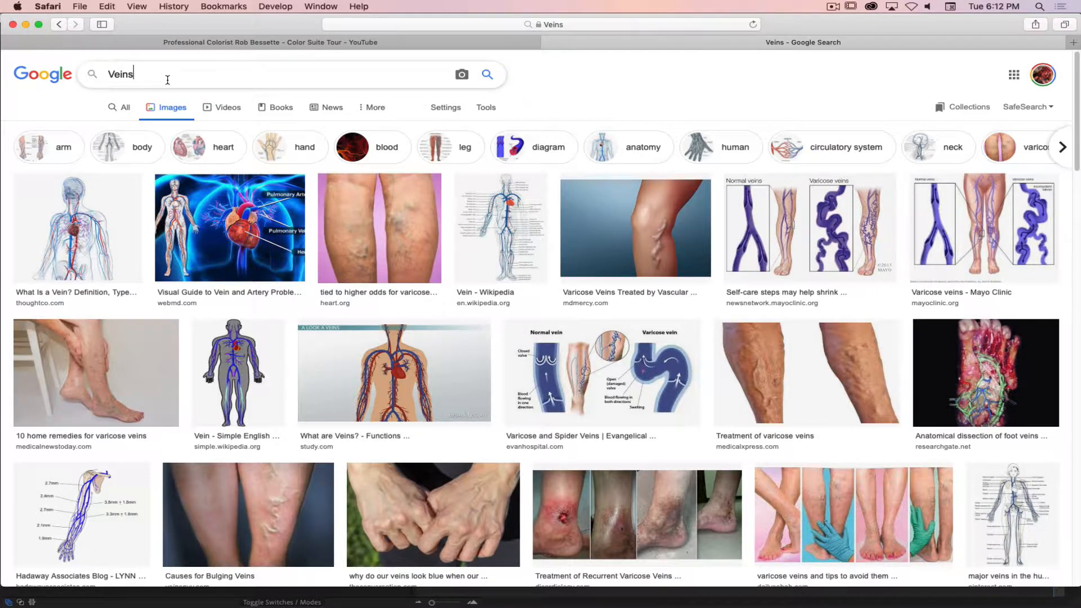
pyautogui.write('on white')
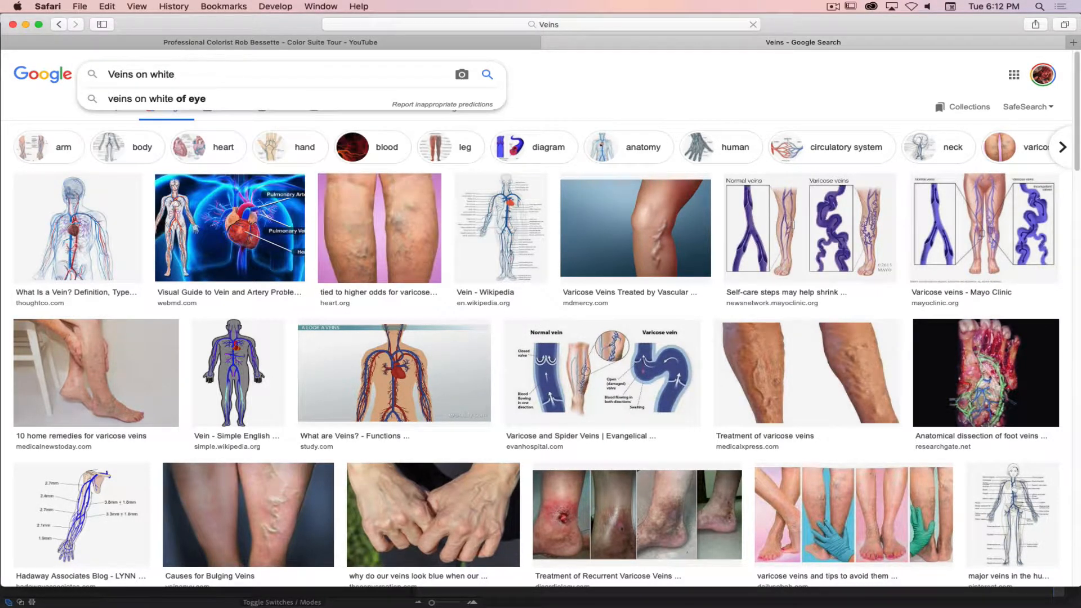
pyautogui.press('Return')
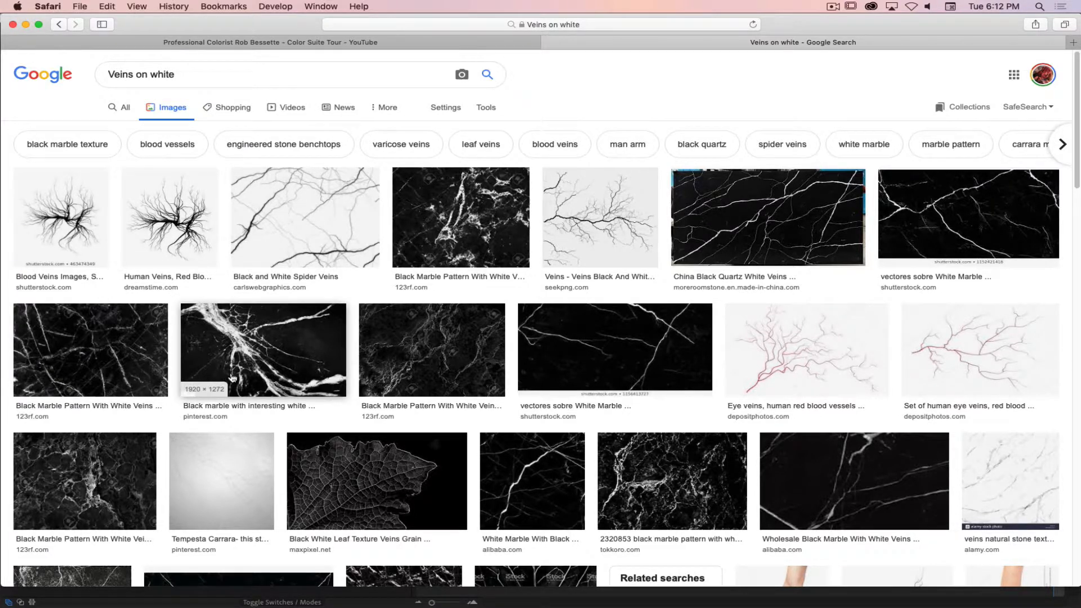
# Browse the vein images and preview the black-and-white branching veins image from seekpng.com.
pyautogui.scroll(-5, 251, 342)
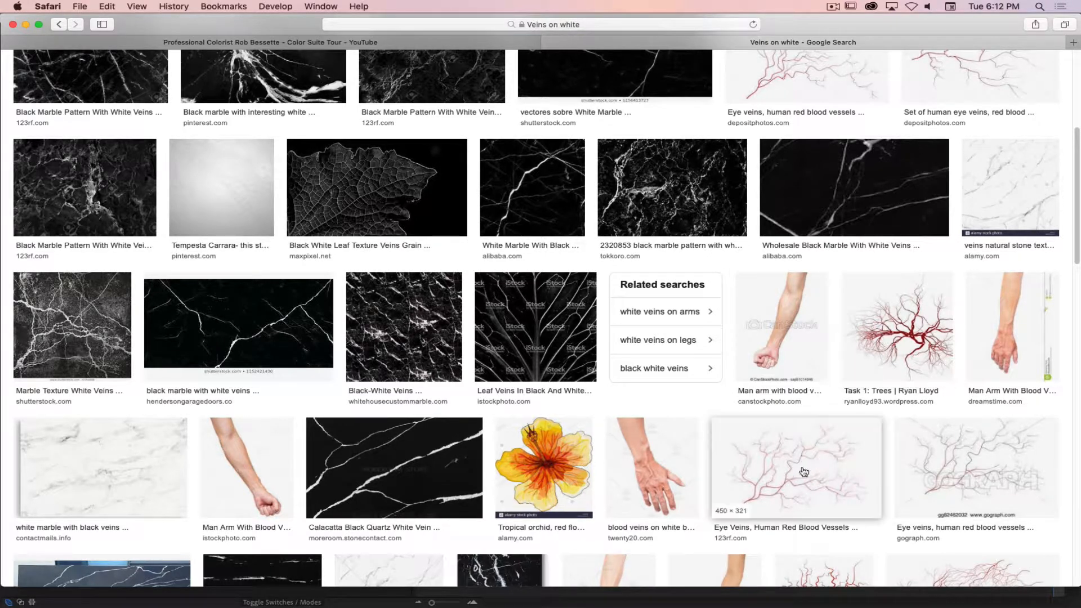
pyautogui.scroll(4, 390, 235)
pyautogui.scroll(1, 390, 235)
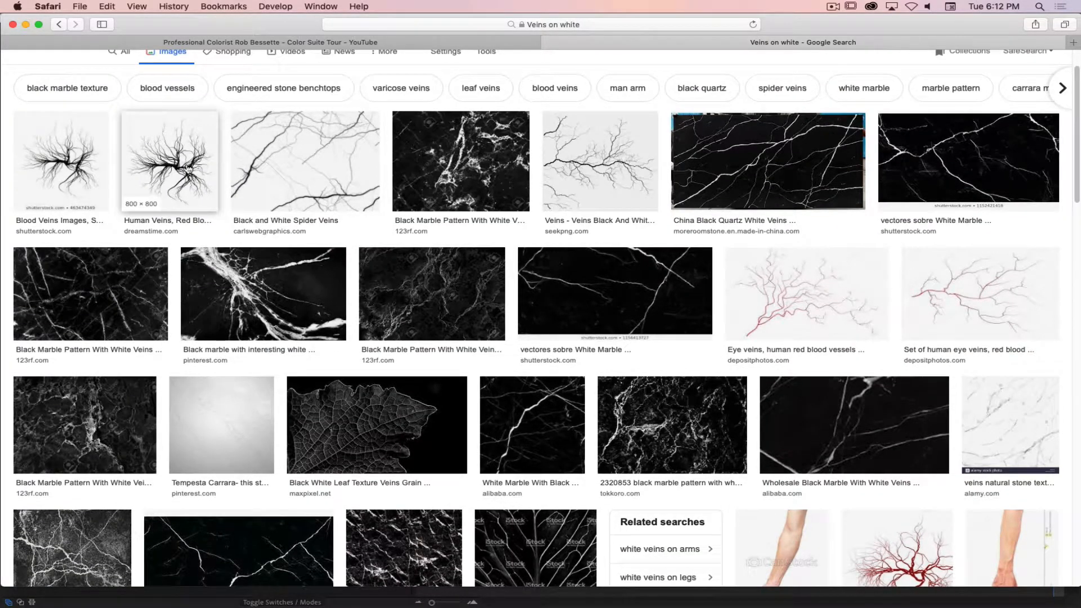
pyautogui.click(600, 172)
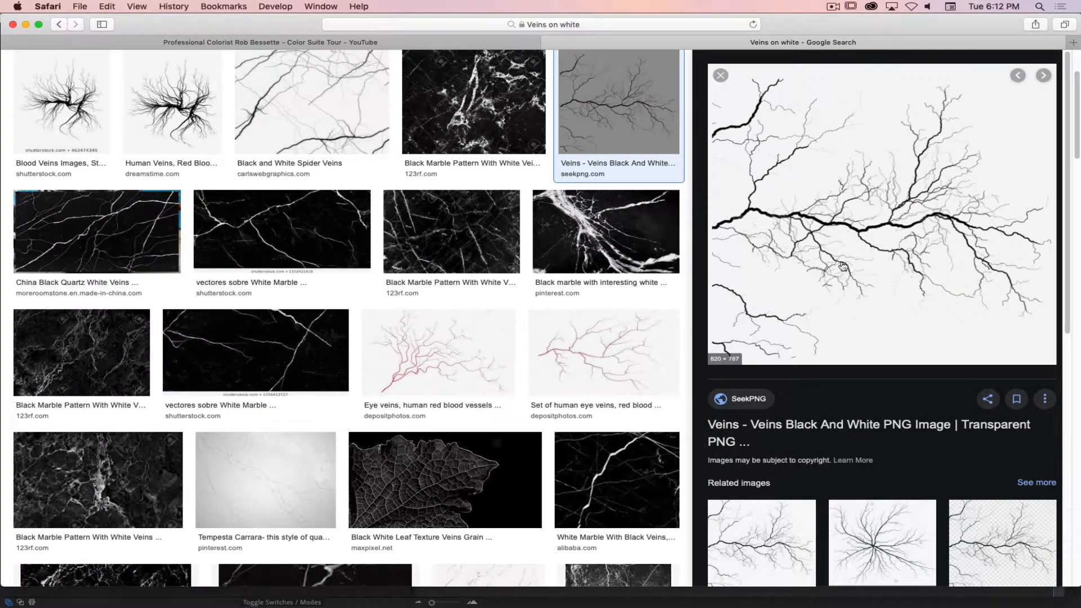
# Open the SeekPNG veins image in its own tab and start saving it to a chosen location.
pyautogui.rightClick(848, 230)
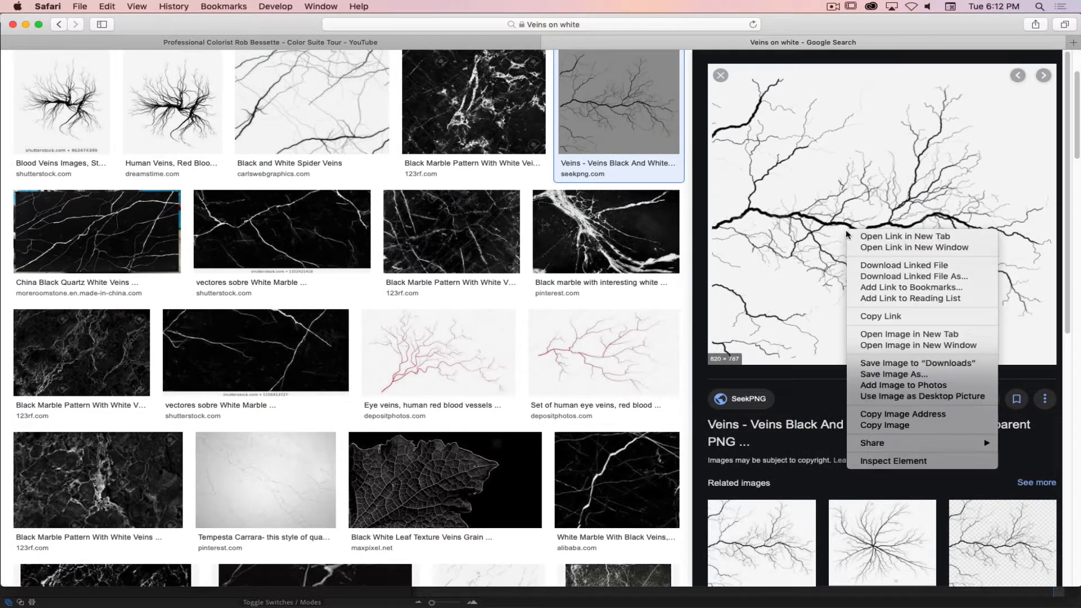
pyautogui.click(913, 335)
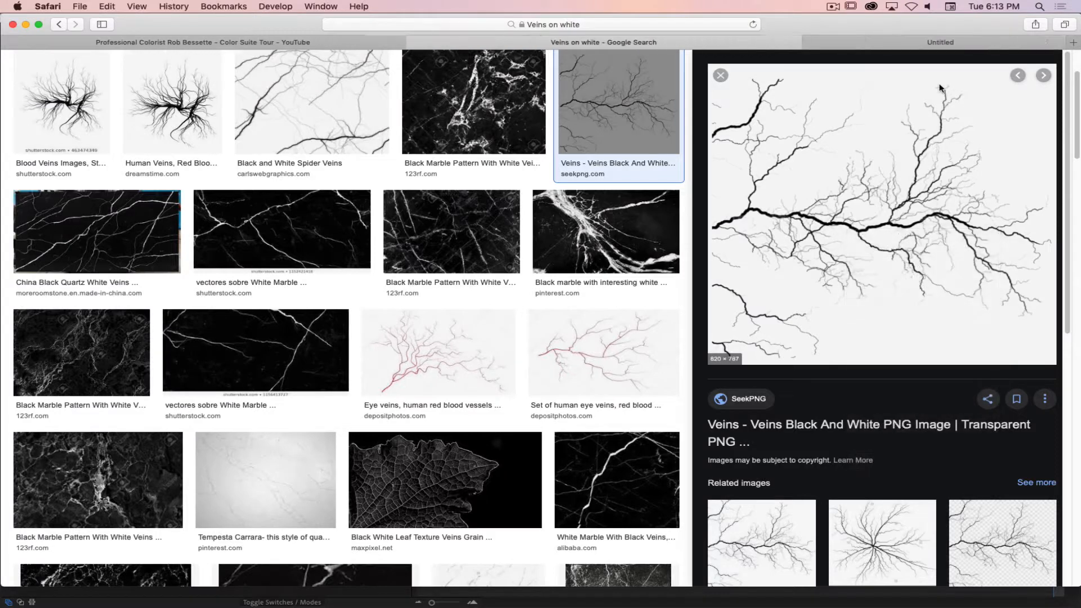
pyautogui.click(892, 42)
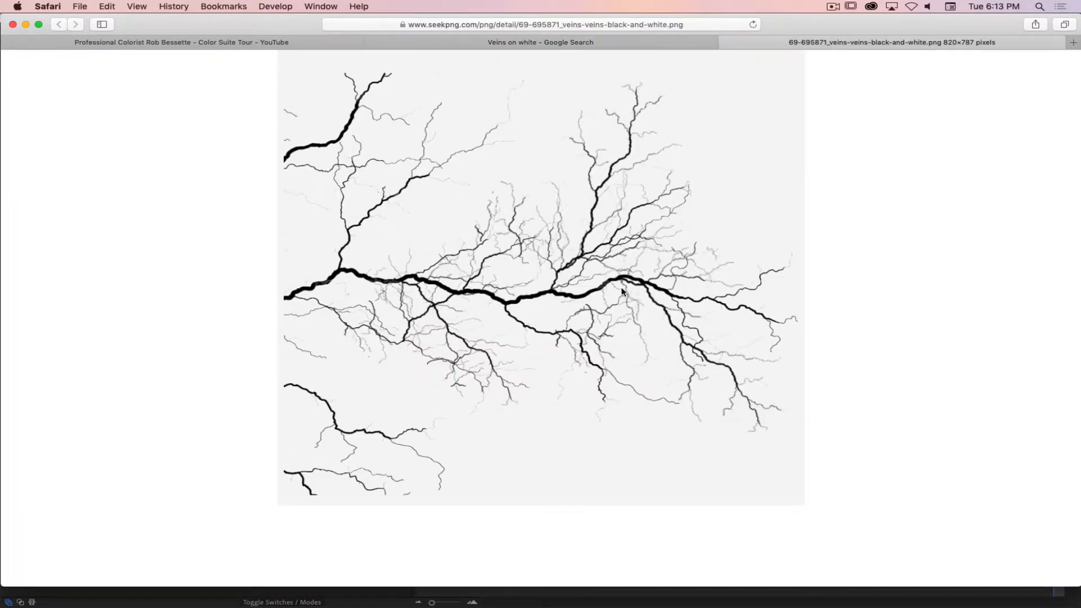
pyautogui.rightClick(503, 250)
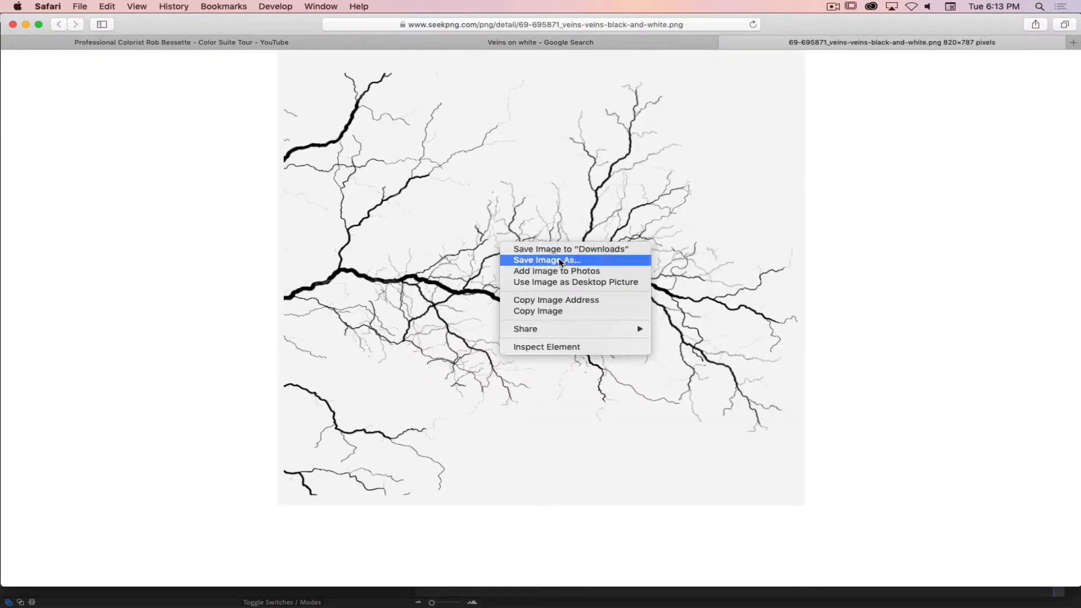
pyautogui.click(618, 246)
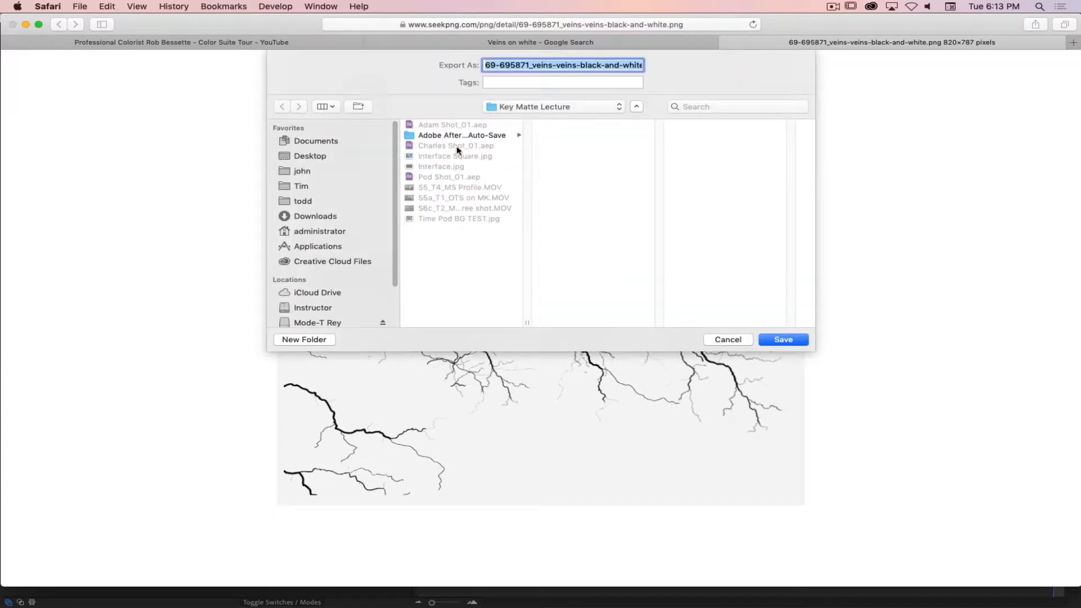
pyautogui.click(532, 106)
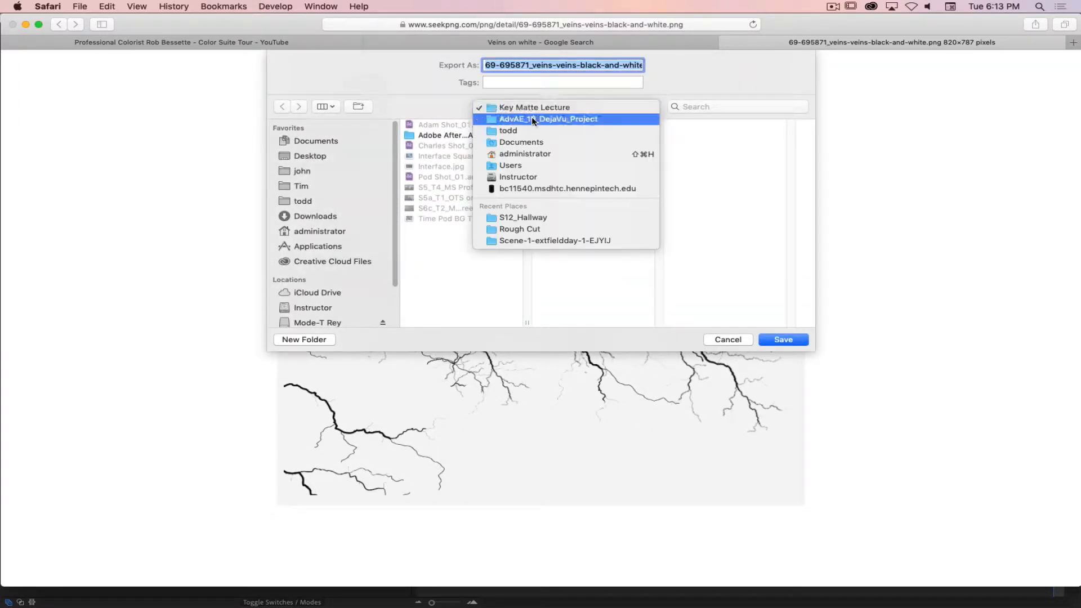
pyautogui.click(536, 119)
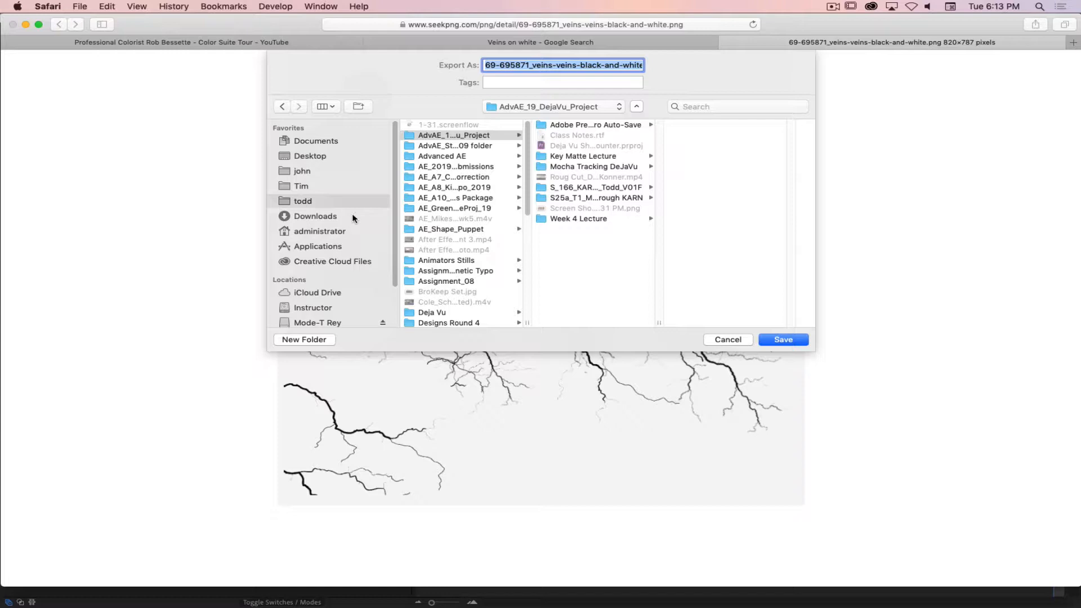
pyautogui.click(489, 311)
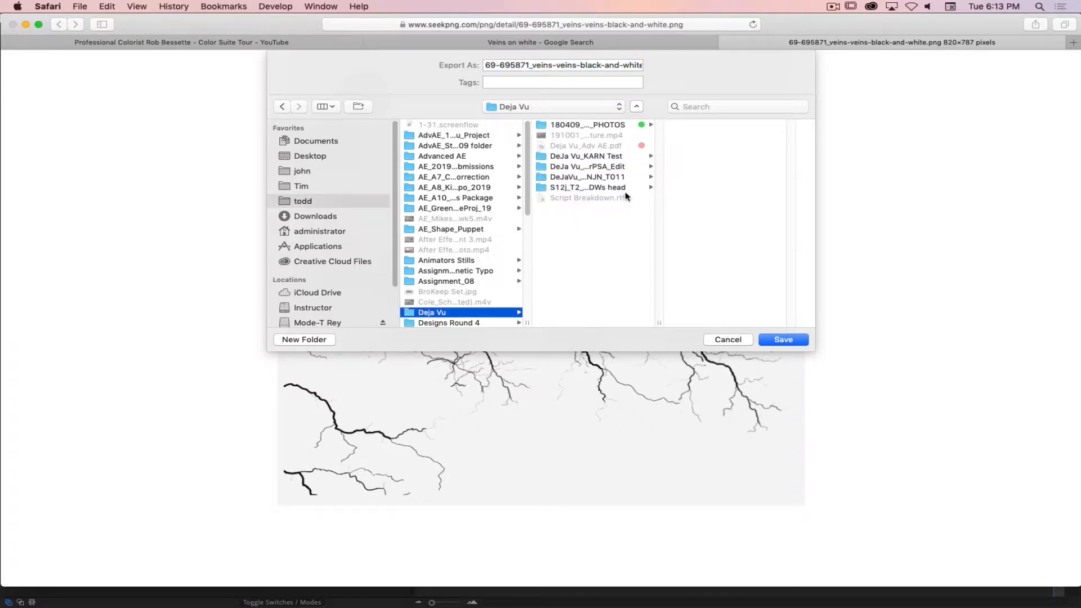
pyautogui.scroll(-3, 319, 259)
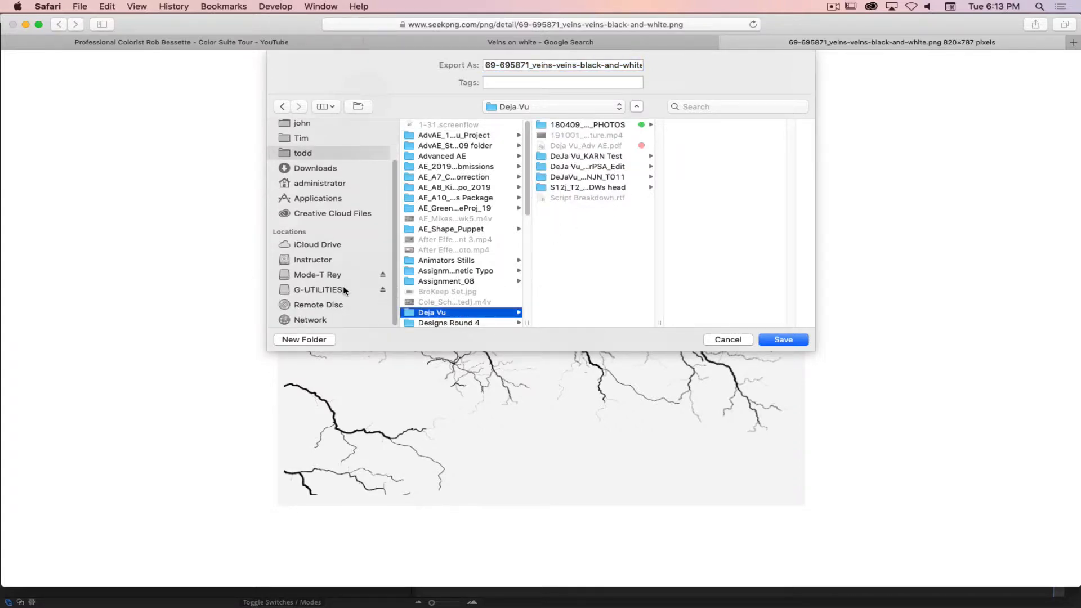
# Choose the VFX folder inside DeJa Vu on the Mode-T Rey drive as the image's save location.
pyautogui.click(318, 274)
pyautogui.click(446, 176)
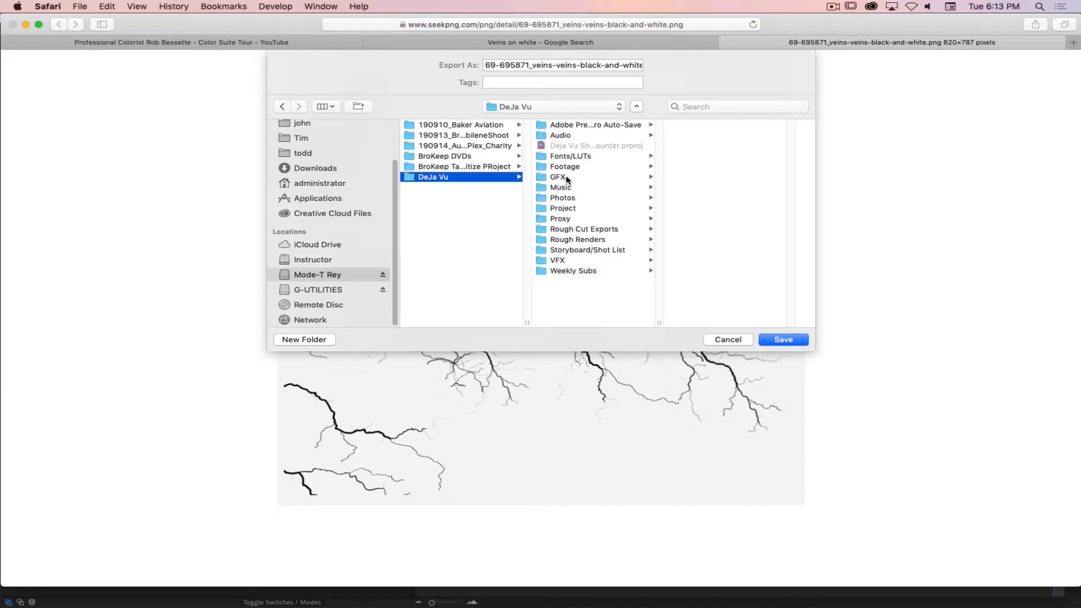
pyautogui.click(573, 261)
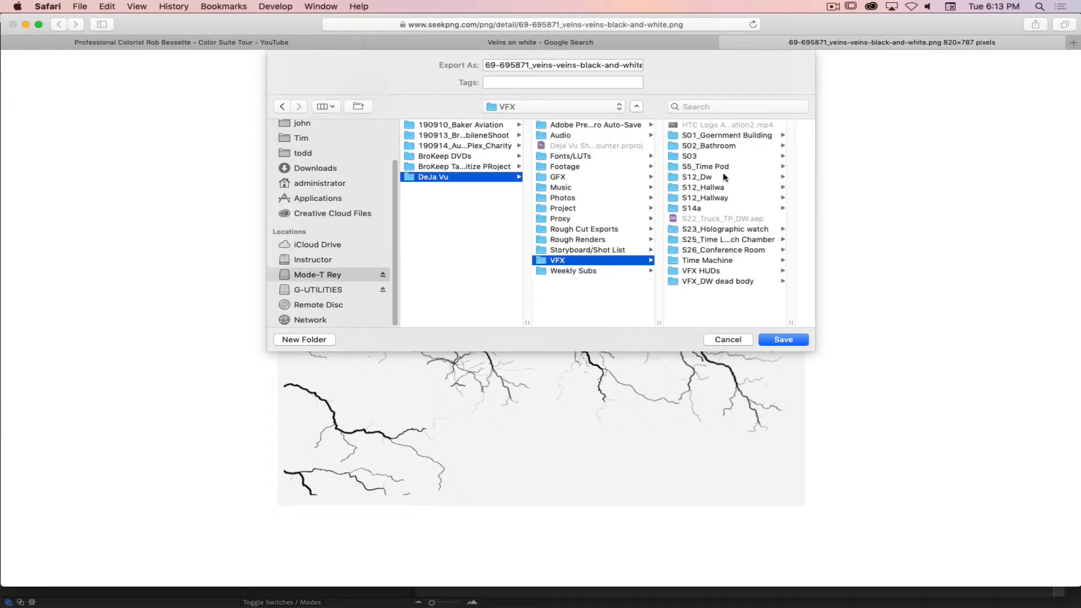
# Create a new folder named "DW Face Assets" inside the S12_Hallway folder for the image export.
pyautogui.click(727, 198)
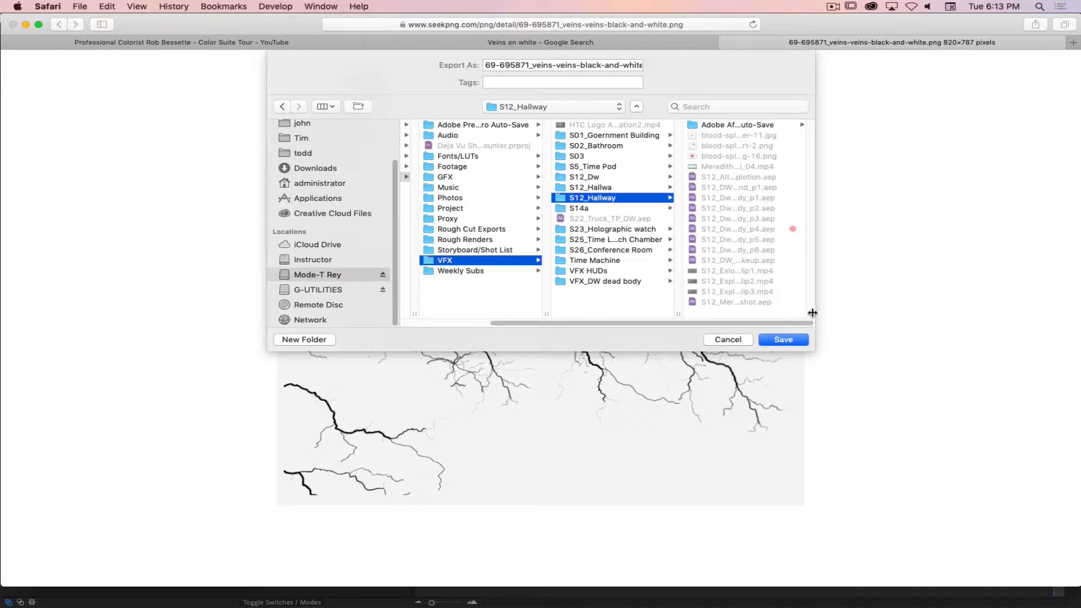
pyautogui.moveTo(813, 313); pyautogui.dragTo(1011, 316)
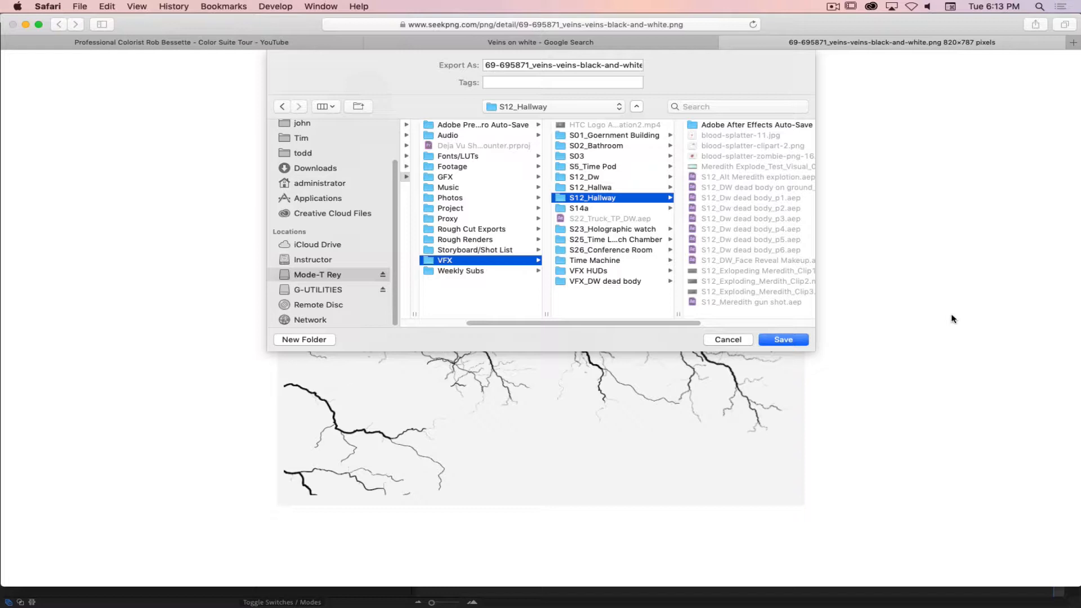
pyautogui.click(300, 340)
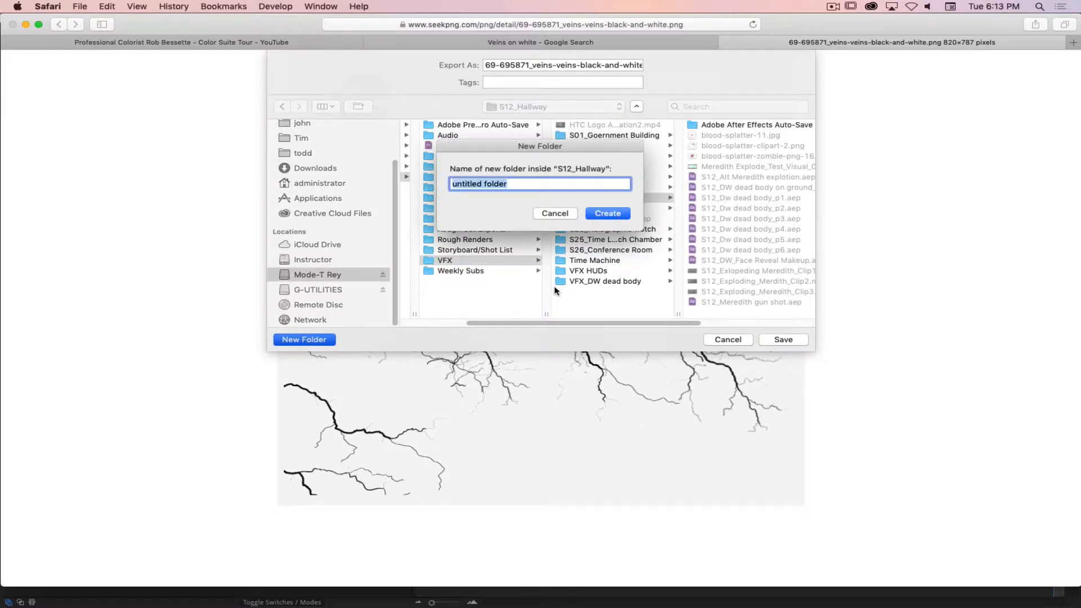
pyautogui.press('BackSpace')
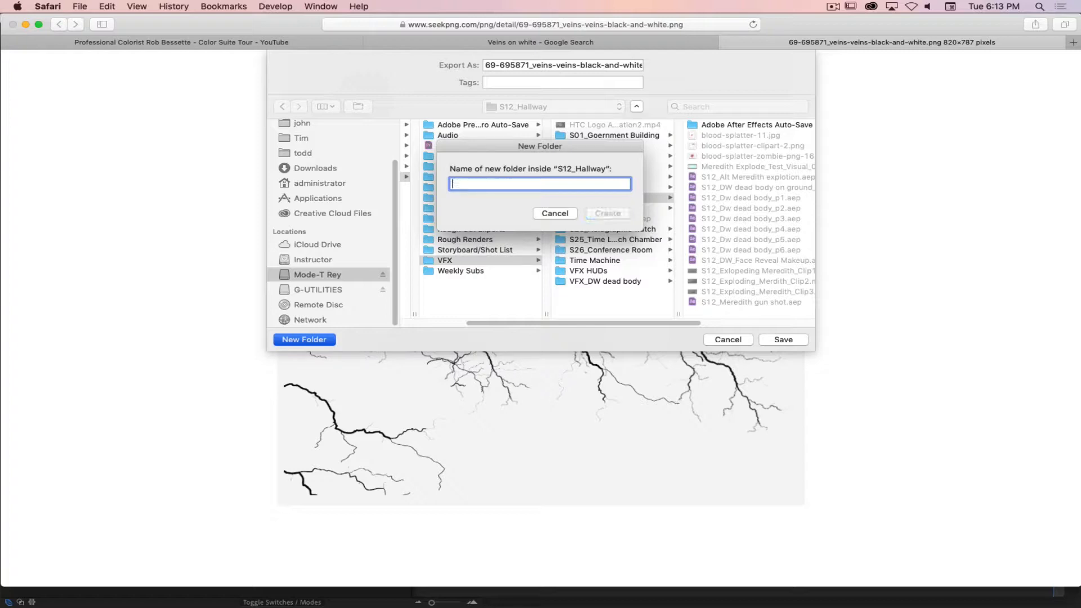
pyautogui.write('DW Face Assets')
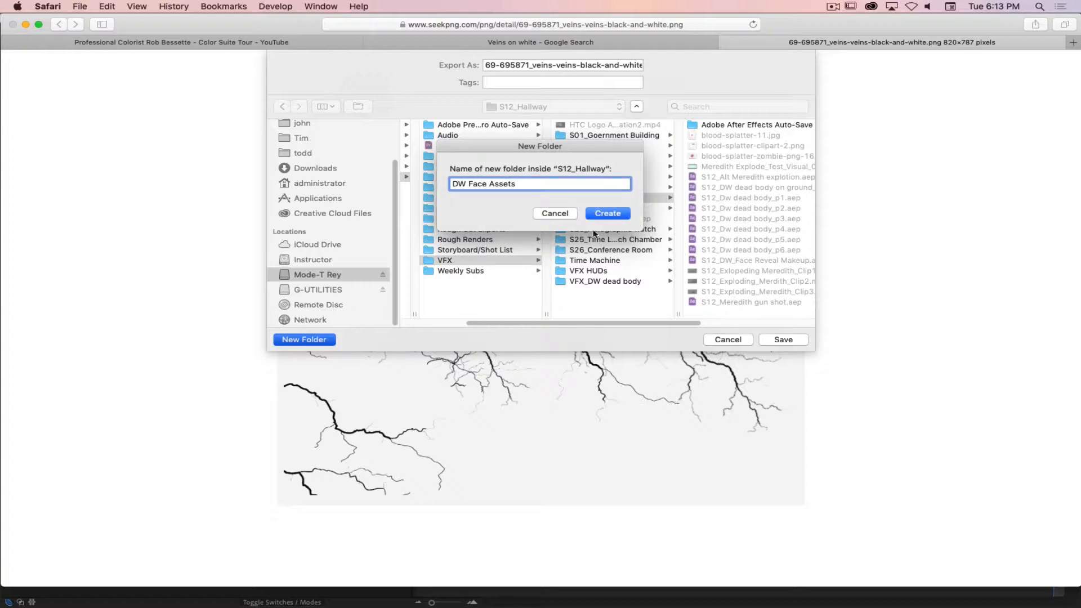
pyautogui.click(615, 216)
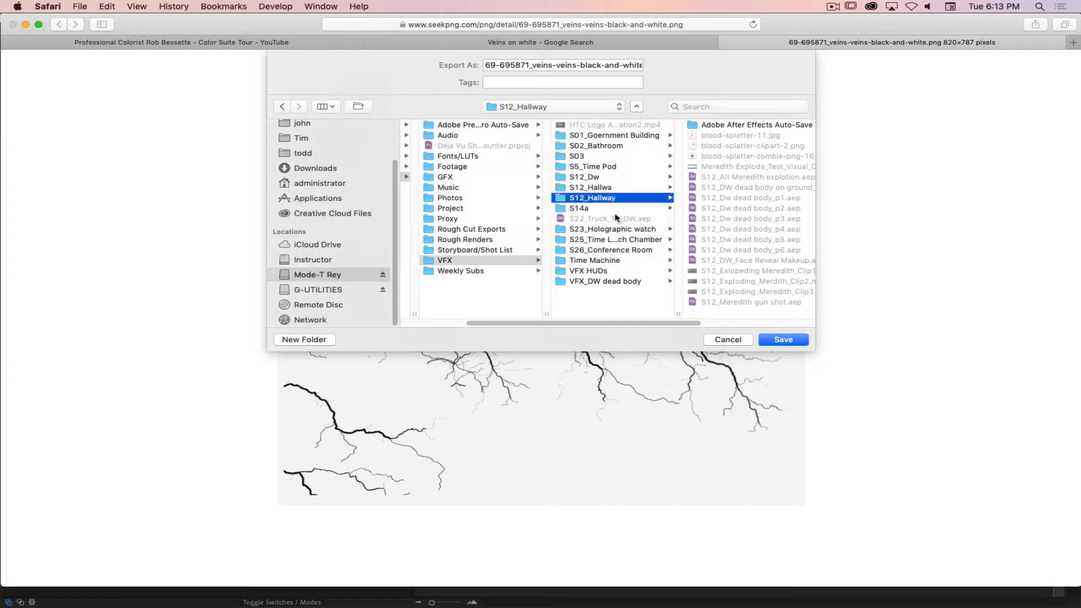
# Save the veins image as "veins_01" in the DW Face Assets folder.
pyautogui.tripleClick(613, 66)
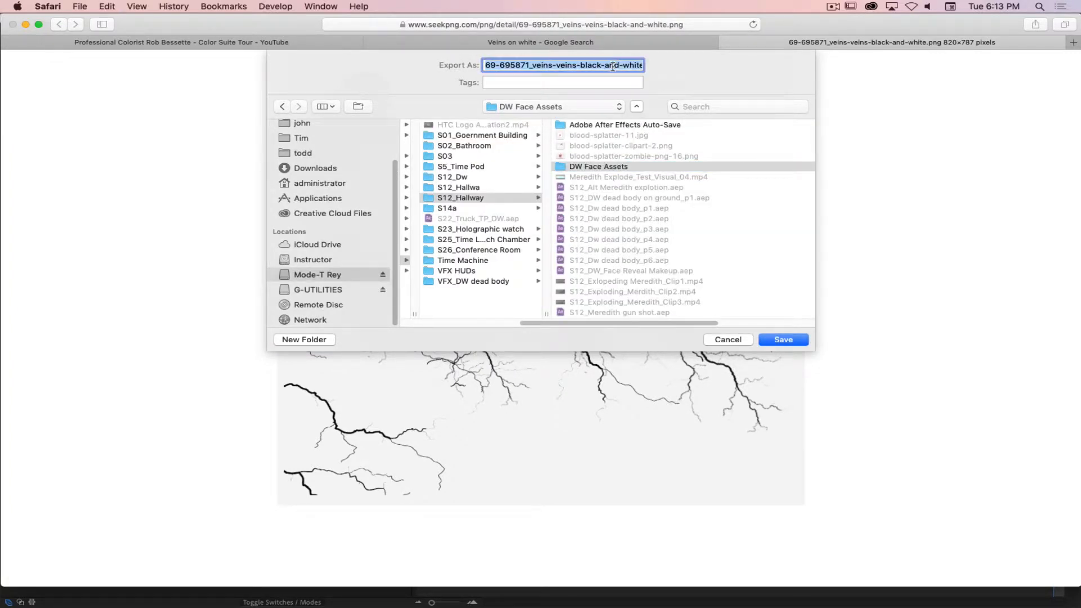
pyautogui.write('veins_01')
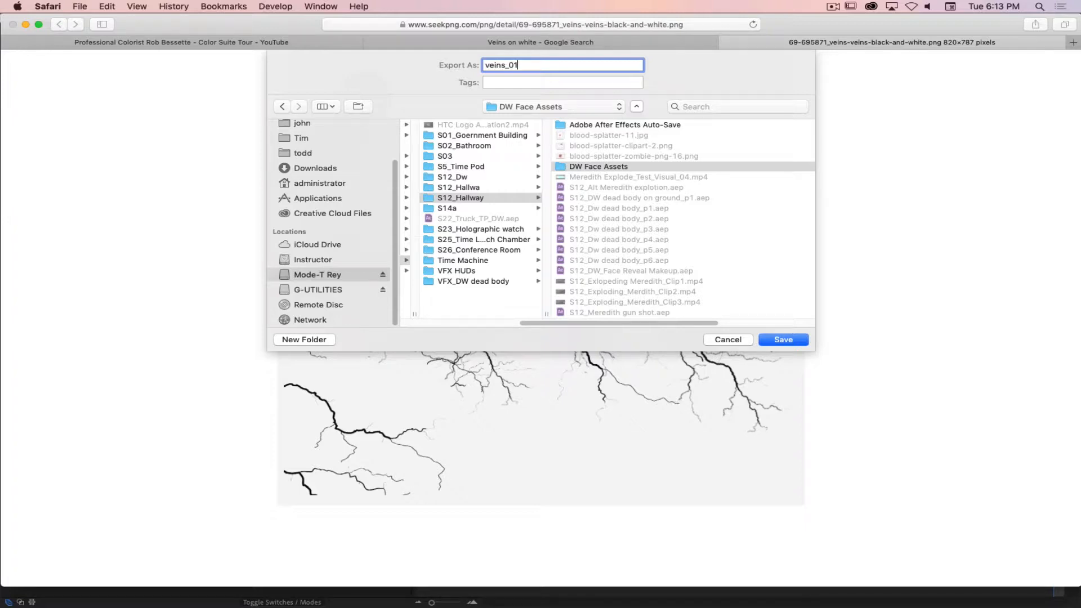
pyautogui.click(780, 338)
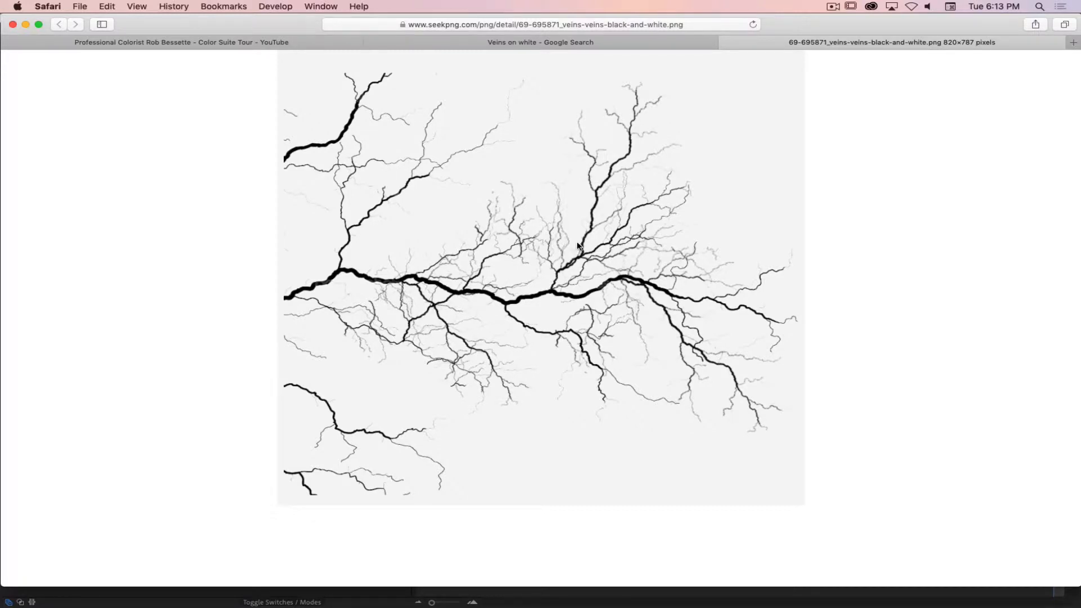
# Switch to After Effects and import veins_01.jpg from the DW Face Assets folder into the project.
pyautogui.press('super+Tab')
pyautogui.press('super+Tab')
pyautogui.press('super+Tab')
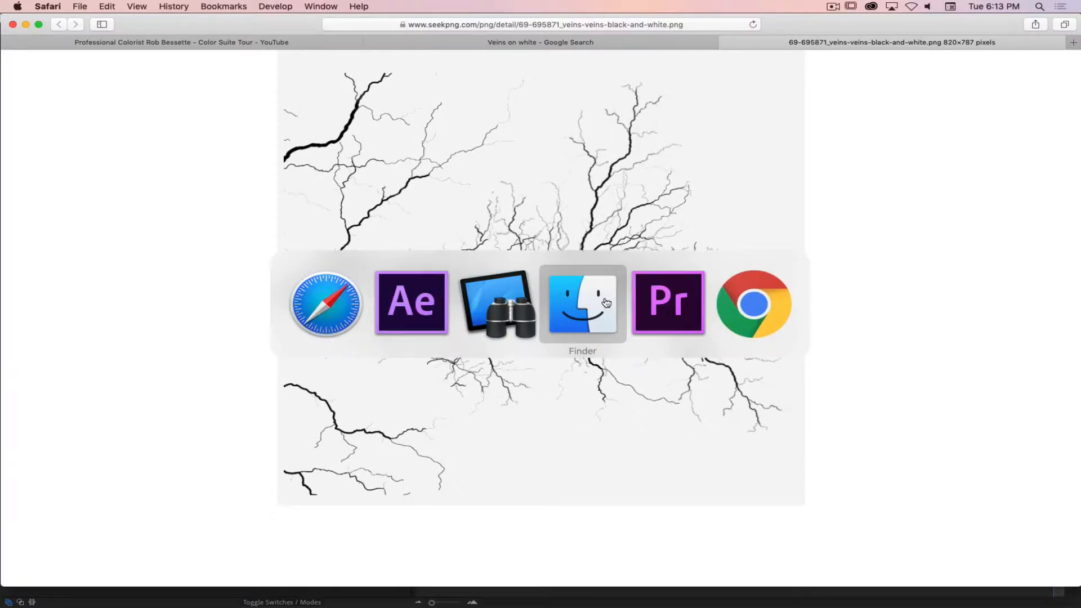
pyautogui.click(403, 313)
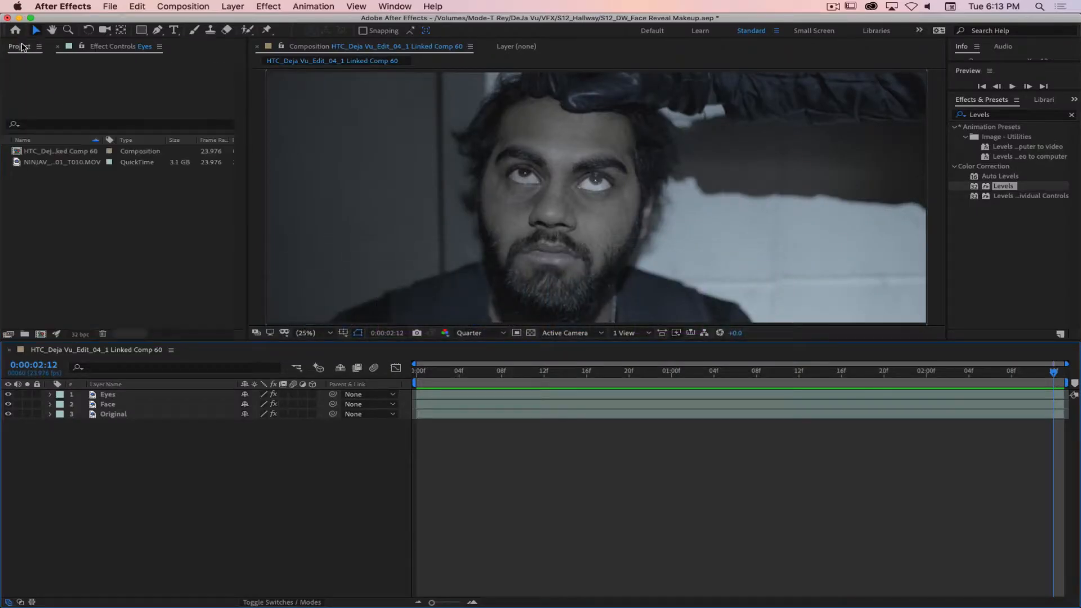
pyautogui.rightClick(49, 213)
pyautogui.moveTo(121, 265)
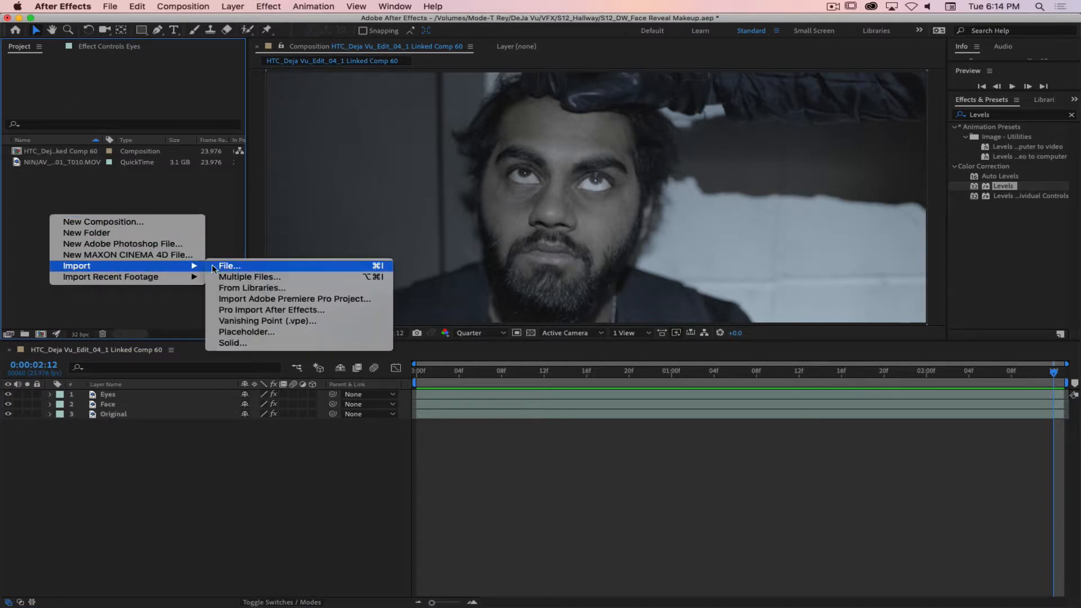
pyautogui.click(231, 265)
pyautogui.click(538, 97)
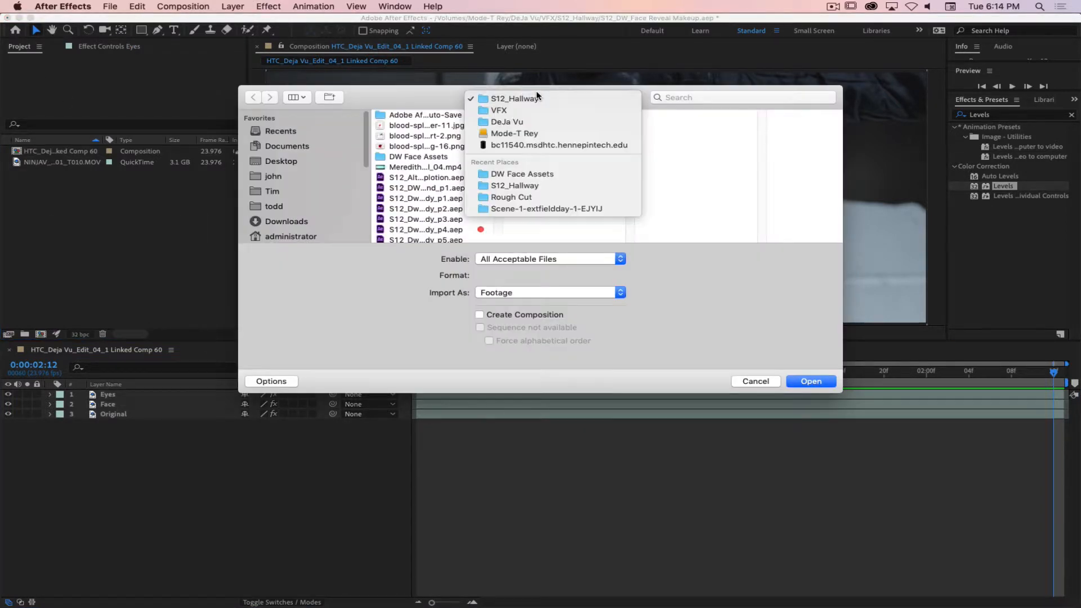
pyautogui.click(534, 172)
pyautogui.click(546, 116)
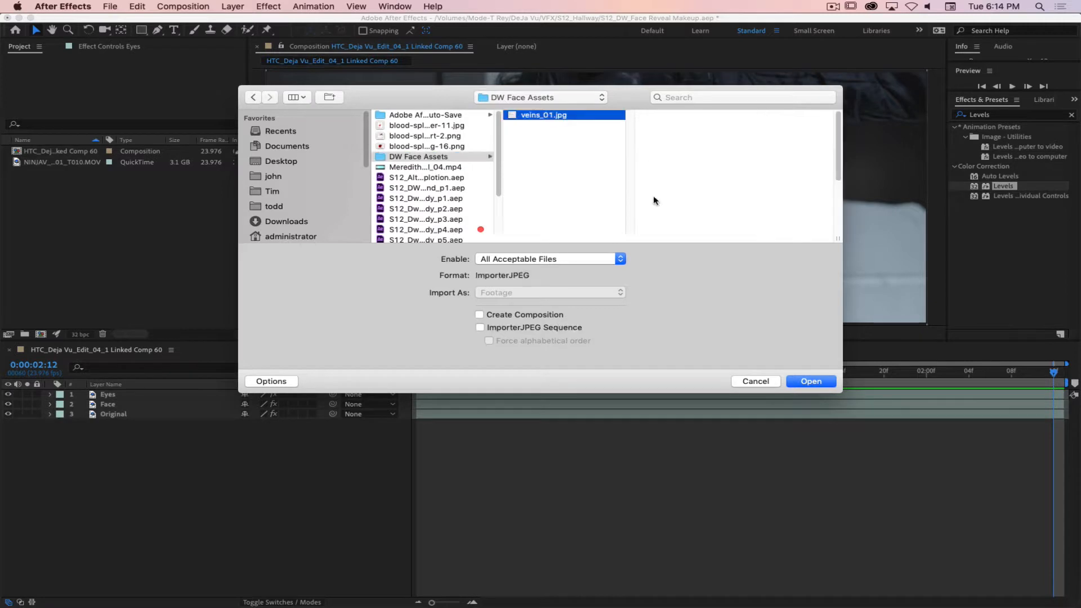
pyautogui.click(807, 380)
pyautogui.click(143, 249)
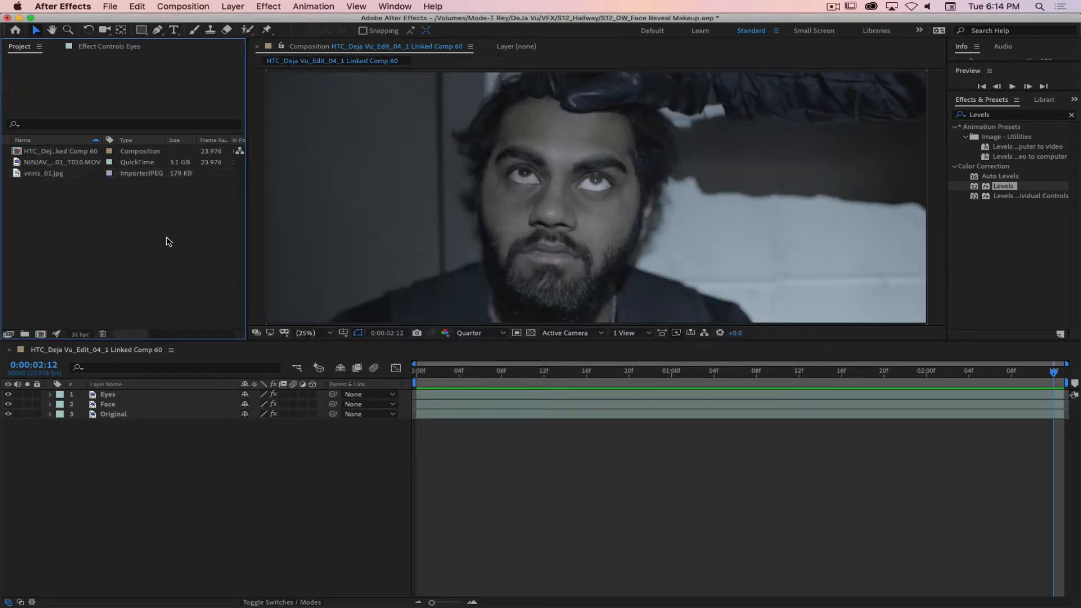
# Add veins_01.jpg to the composition as a layer above the Eyes layer.
pyautogui.click(54, 173)
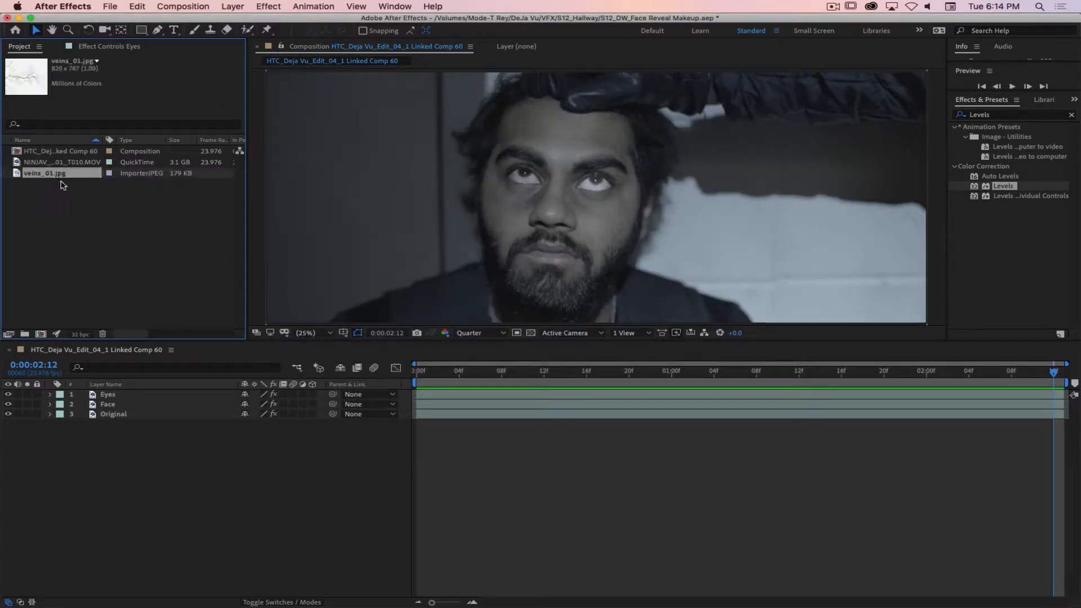
pyautogui.click(115, 395)
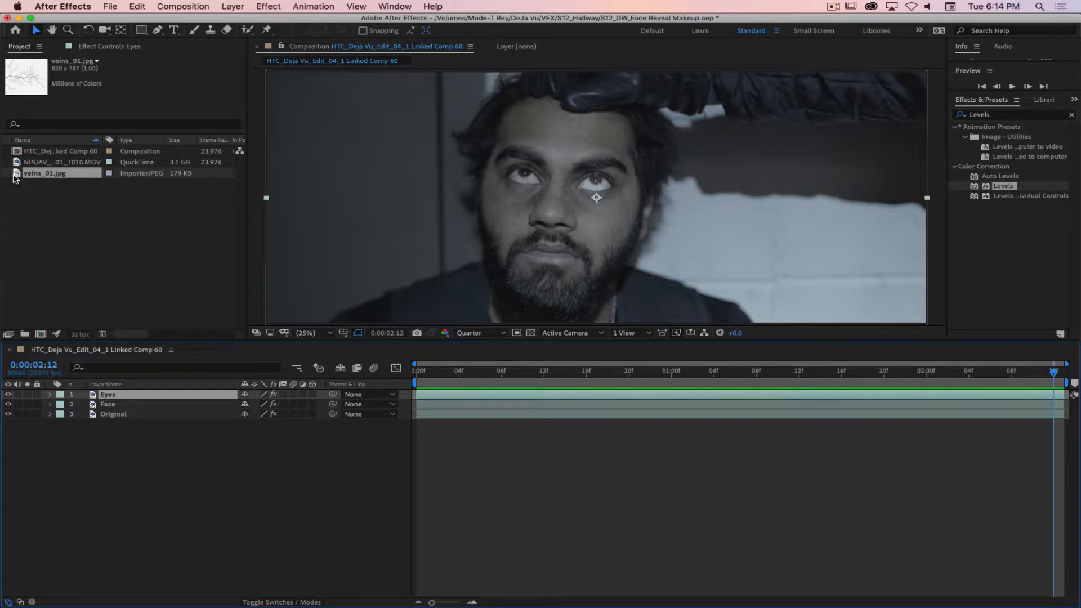
pyautogui.moveTo(17, 176); pyautogui.dragTo(123, 394)
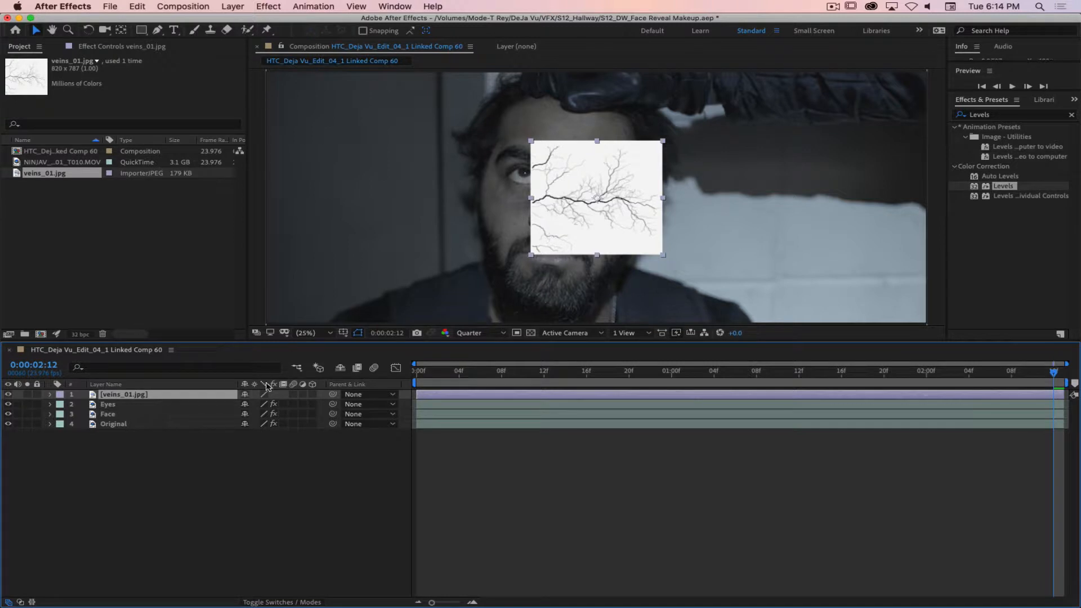
# Set the blending mode of the veins_01.jpg layer to Multiply.
pyautogui.click(279, 602)
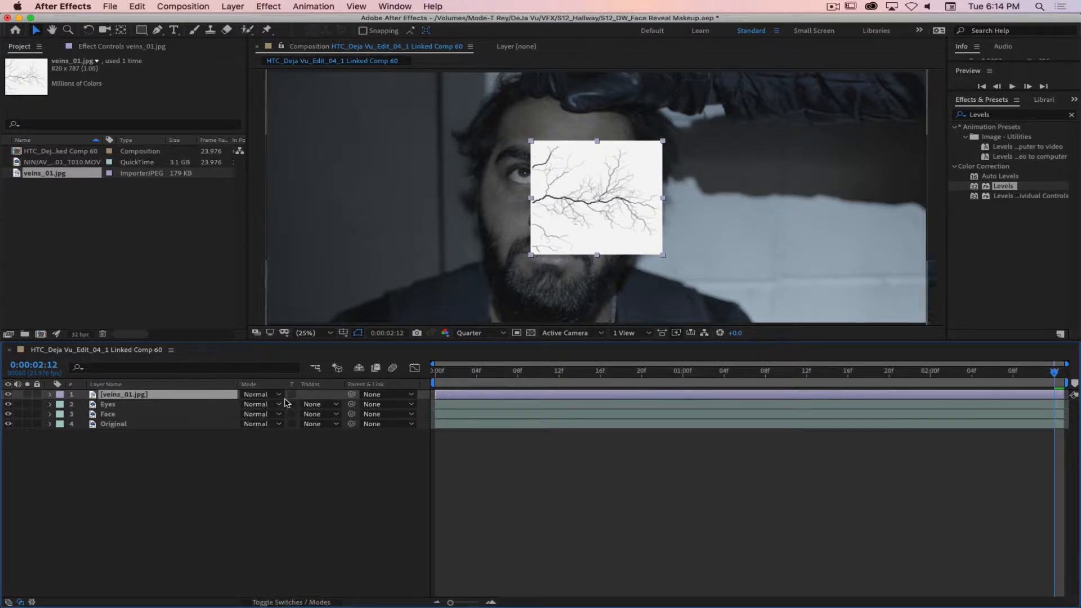
pyautogui.click(263, 394)
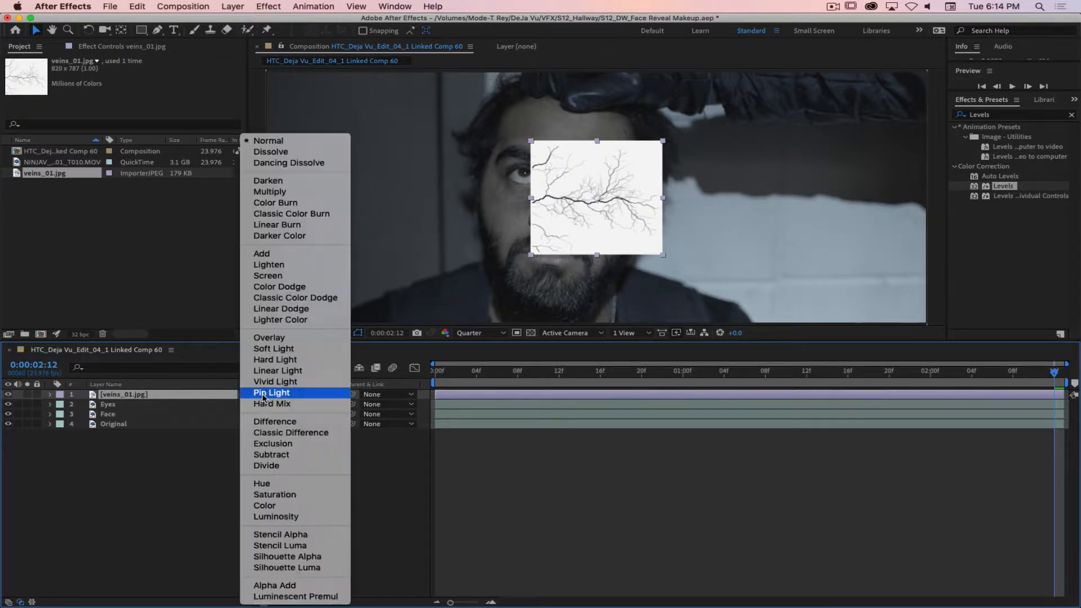
pyautogui.click(273, 192)
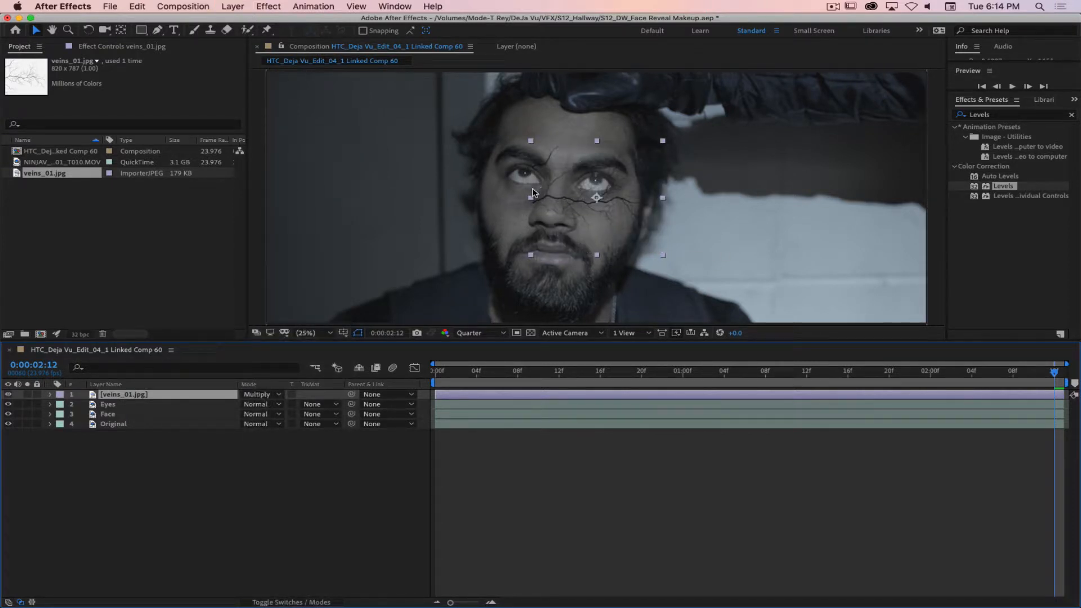
# Apply the Levels effect to the veins_01.jpg layer and move the image off the face onto the bright wall.
pyautogui.click(1008, 114)
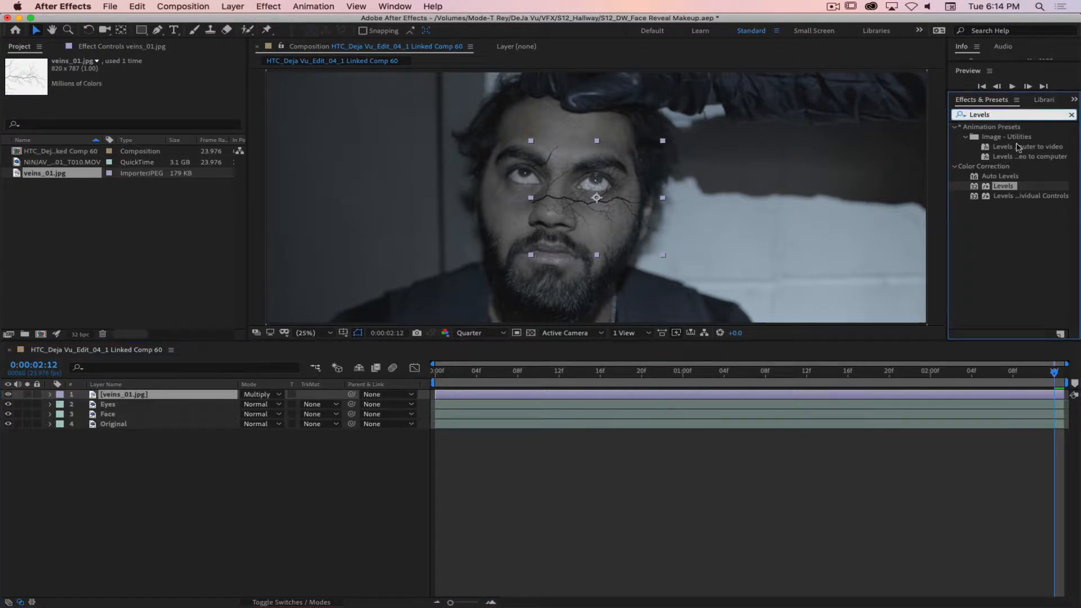
pyautogui.moveTo(977, 186); pyautogui.dragTo(165, 396)
pyautogui.moveTo(659, 200); pyautogui.dragTo(805, 222)
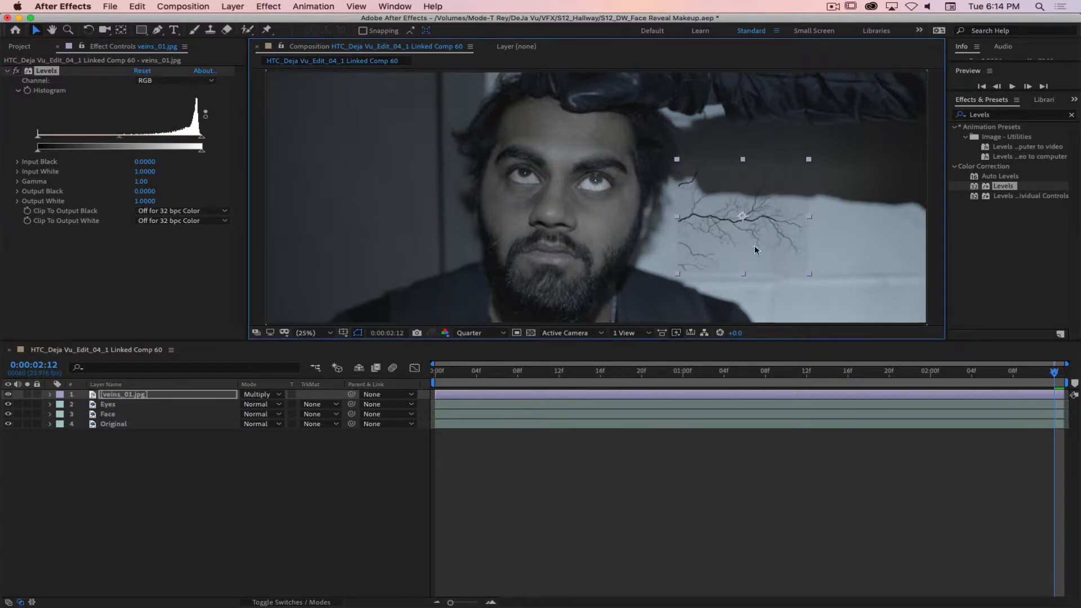
# Adjust the veins layer's Levels to a Gamma of 1.15 and an Input White of 0.9608.
pyautogui.click(203, 142)
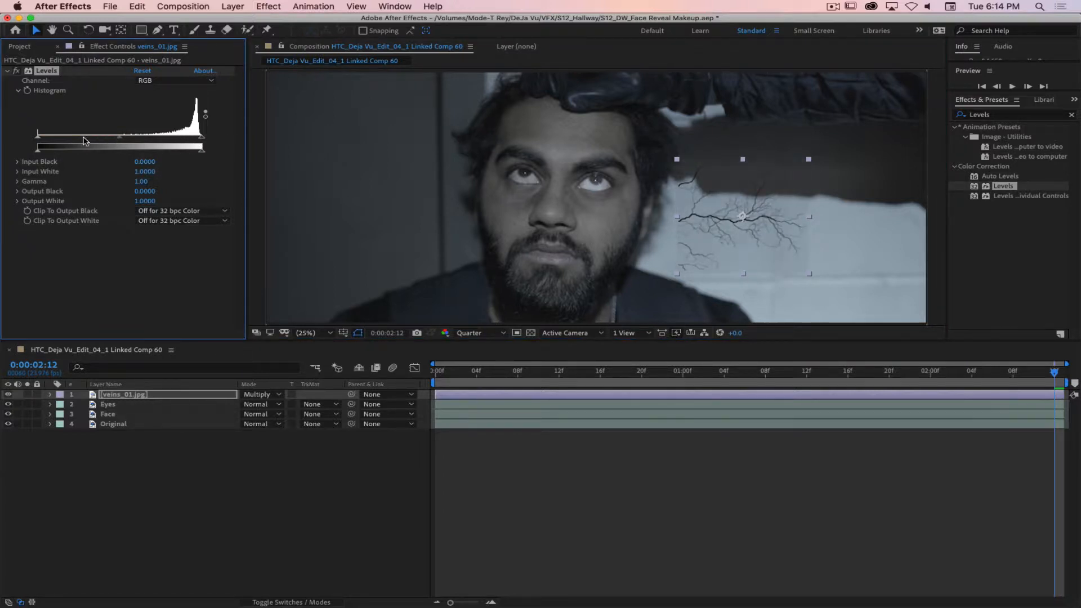
pyautogui.moveTo(38, 137); pyautogui.dragTo(7, 143)
pyautogui.moveTo(117, 142)
pyautogui.mouseDown()
pyautogui.moveTo(139, 142)
pyautogui.moveTo(90, 142)
pyautogui.moveTo(112, 145)
pyautogui.mouseUp()
pyautogui.moveTo(200, 138)
pyautogui.mouseDown()
pyautogui.moveTo(141, 138)
pyautogui.moveTo(264, 145)
pyautogui.moveTo(200, 141)
pyautogui.mouseUp()
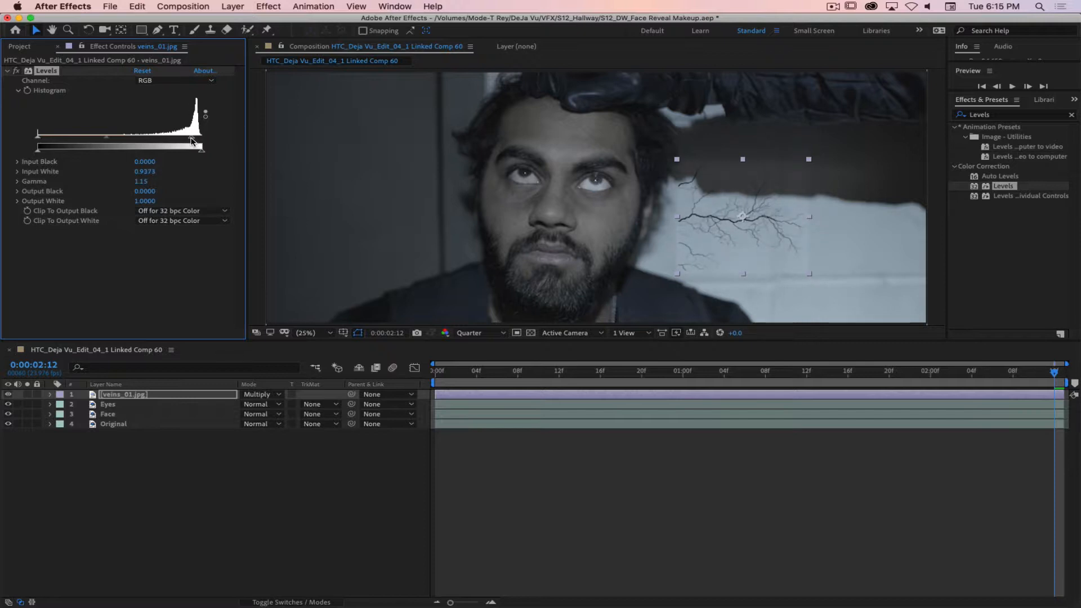
pyautogui.moveTo(192, 140); pyautogui.dragTo(196, 141)
pyautogui.moveTo(194, 141); pyautogui.dragTo(196, 141)
pyautogui.click(277, 459)
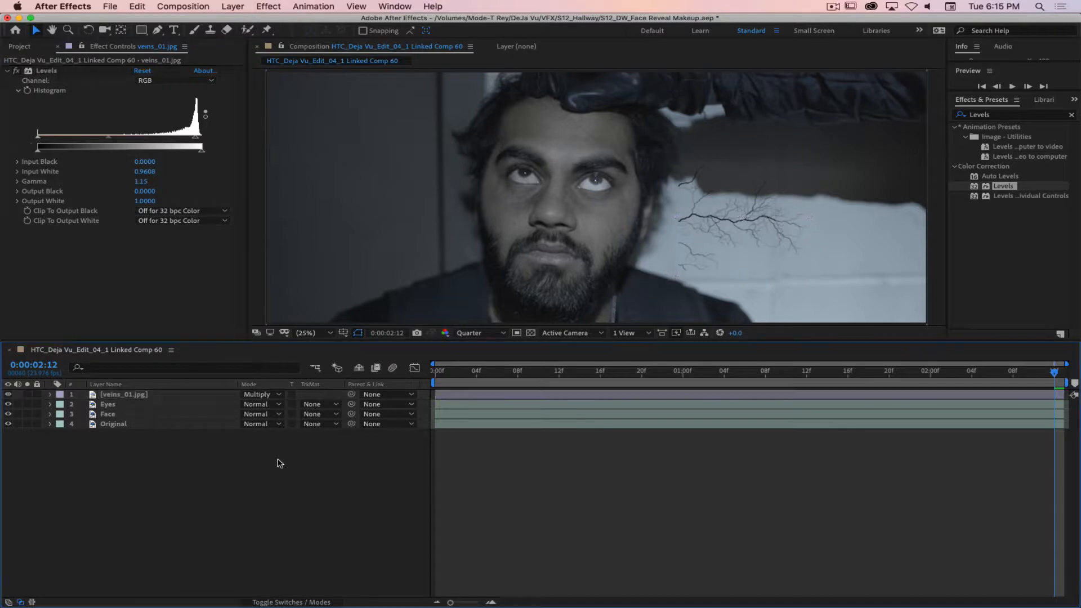
# Rotate the veins image about a quarter turn so the main vein runs vertically, and scale it to 50%.
pyautogui.click(728, 232)
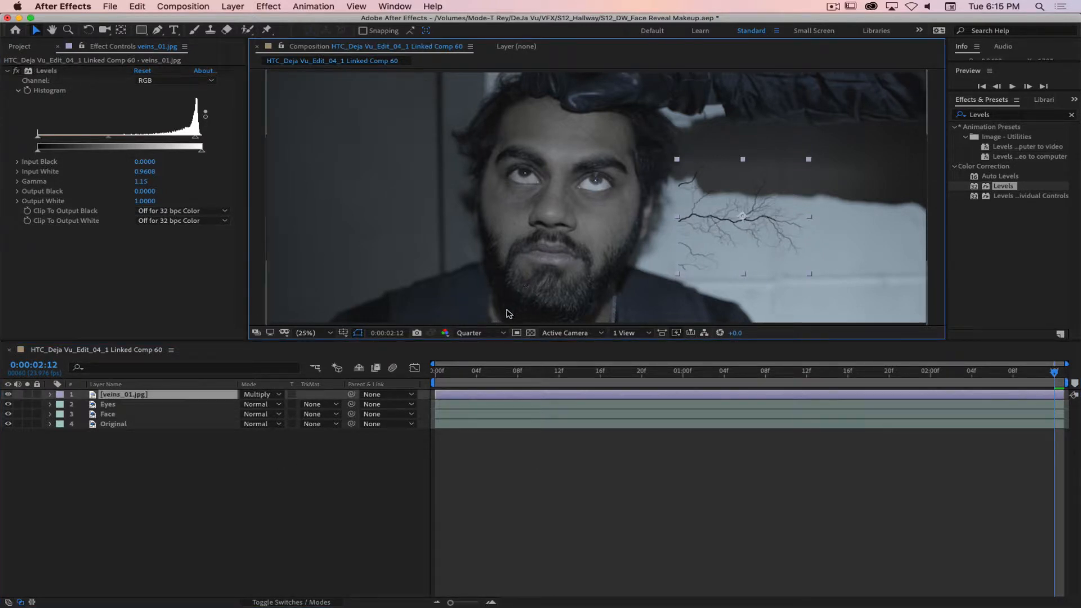
pyautogui.press('r')
pyautogui.moveTo(255, 407)
pyautogui.mouseDown()
pyautogui.moveTo(195, 407)
pyautogui.moveTo(257, 405)
pyautogui.moveTo(246, 406)
pyautogui.mouseUp()
pyautogui.press('s')
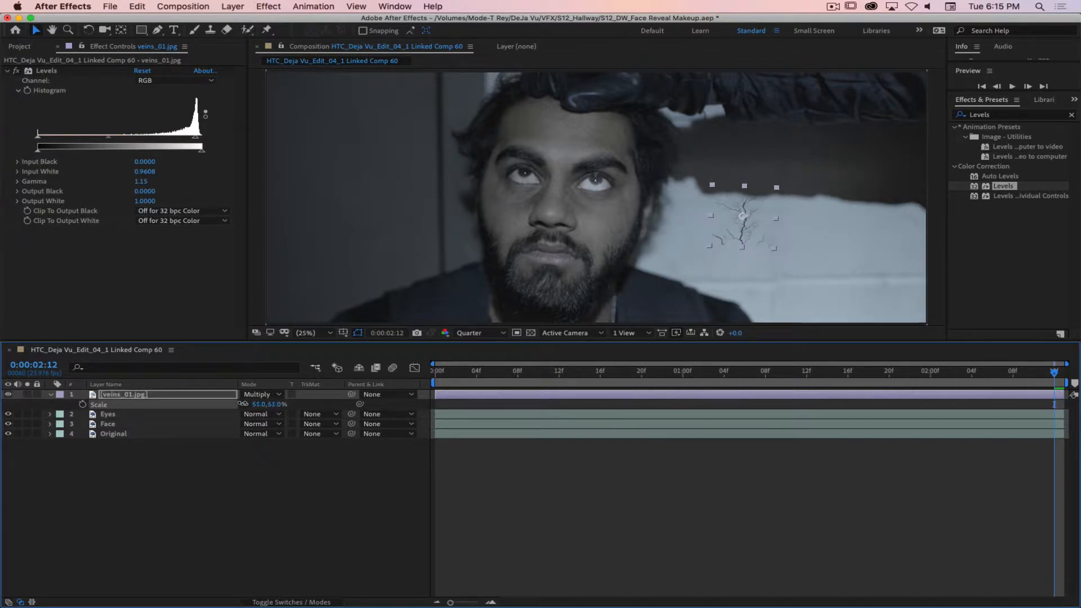
# Position the veins image over the man's left eye, lining it up with the eye in close-up.
pyautogui.click(744, 231)
pyautogui.moveTo(745, 230); pyautogui.dragTo(600, 176)
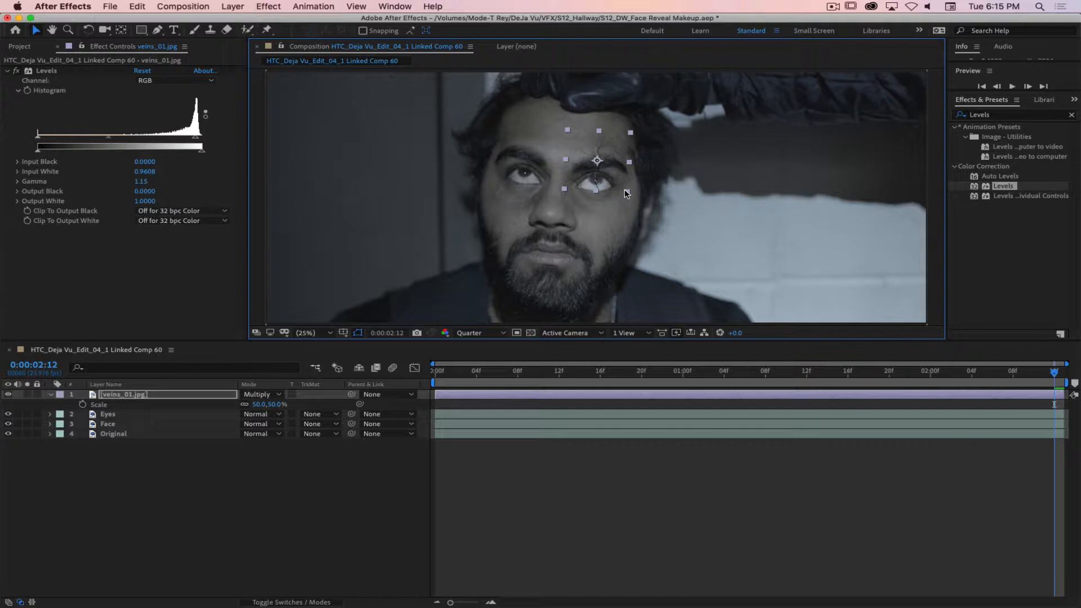
pyautogui.scroll(4, 627, 193)
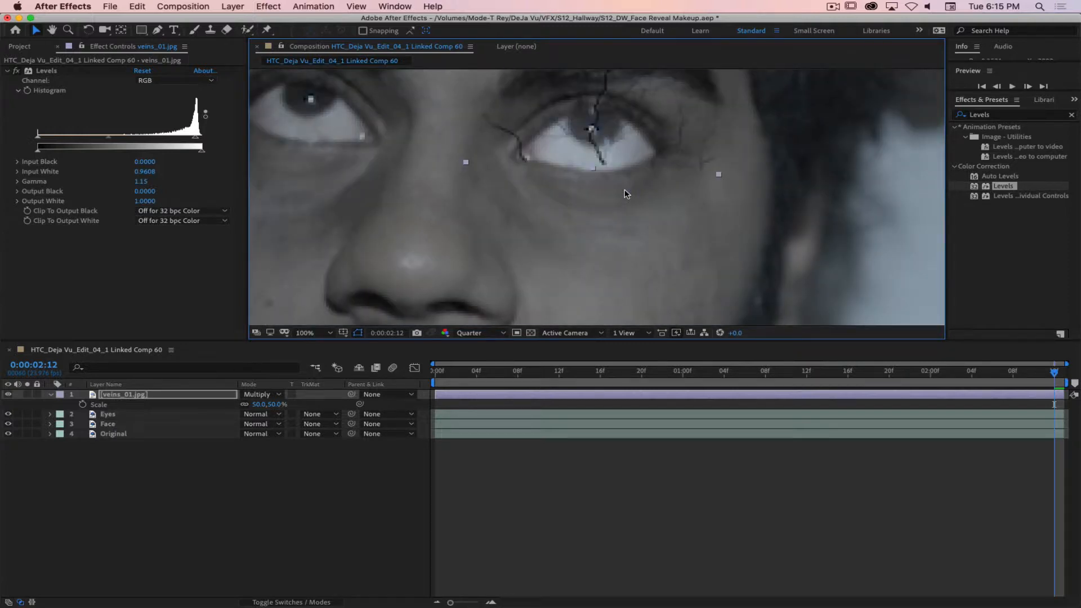
pyautogui.moveTo(617, 135)
pyautogui.mouseDown()
pyautogui.moveTo(618, 151)
pyautogui.moveTo(617, 140)
pyautogui.mouseUp()
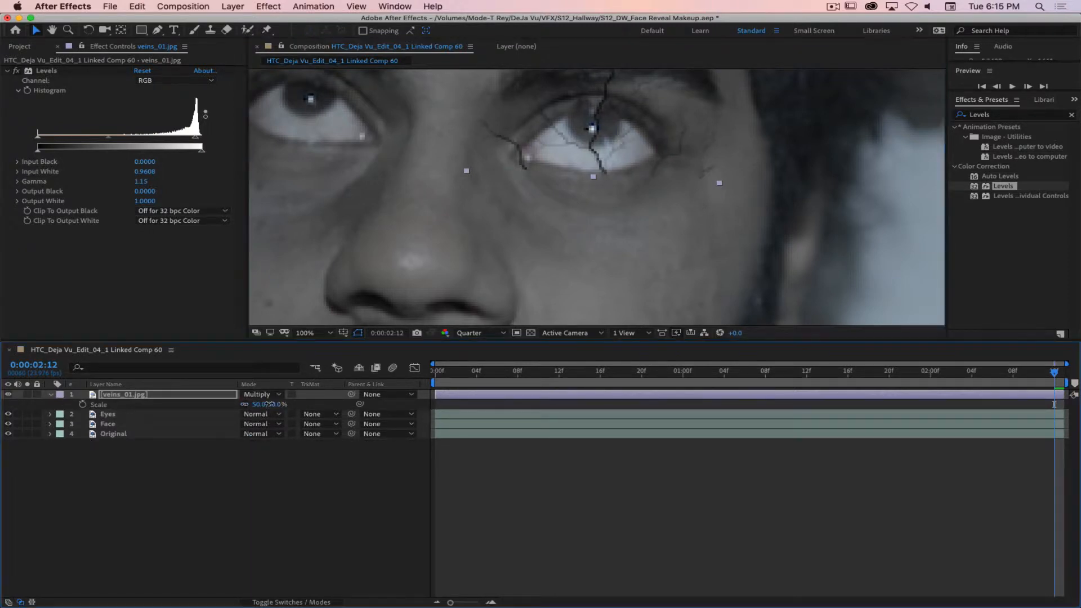
# Scale the veins to 24%, reposition them over the white of the eye, and set the preview resolution to Full.
pyautogui.moveTo(263, 404); pyautogui.dragTo(253, 405)
pyautogui.moveTo(613, 118); pyautogui.dragTo(621, 155)
pyautogui.click(473, 336)
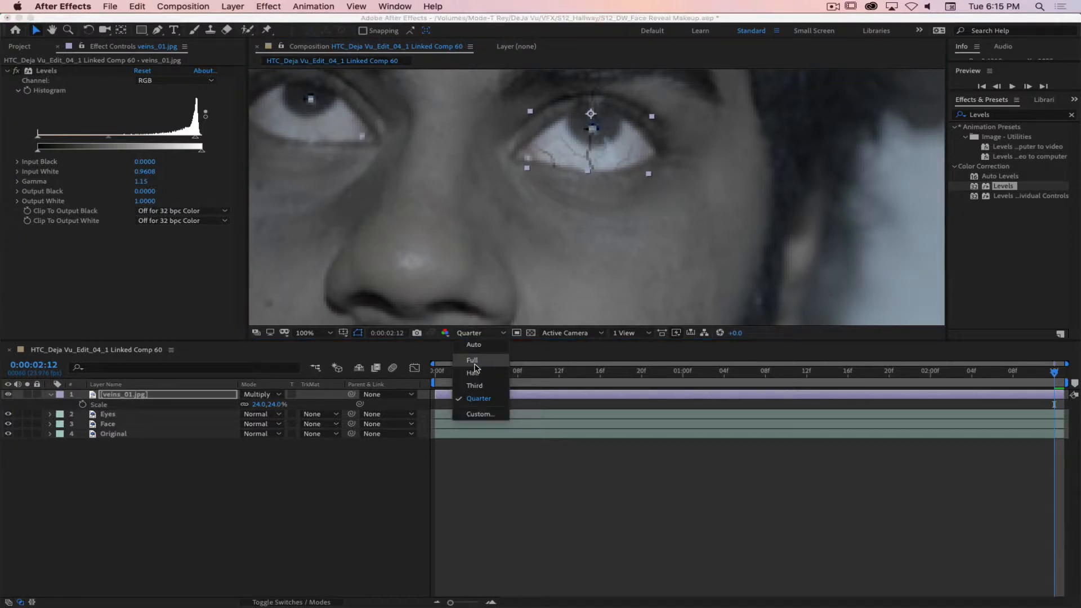
pyautogui.click(476, 368)
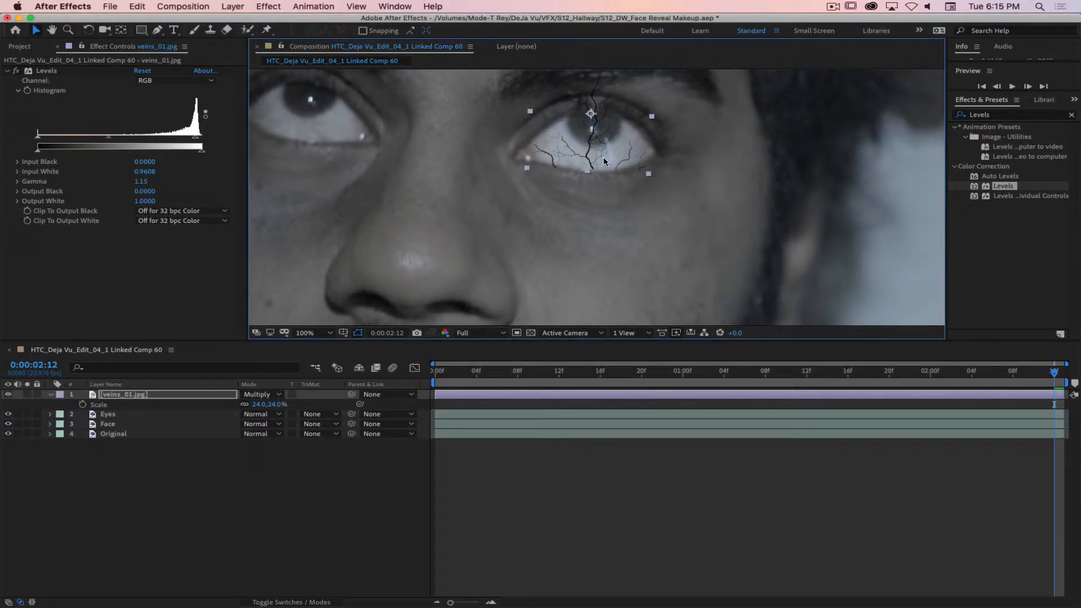
# Nudge the veins slightly across the eye and reduce their scale to 15%.
pyautogui.moveTo(604, 161); pyautogui.dragTo(600, 158)
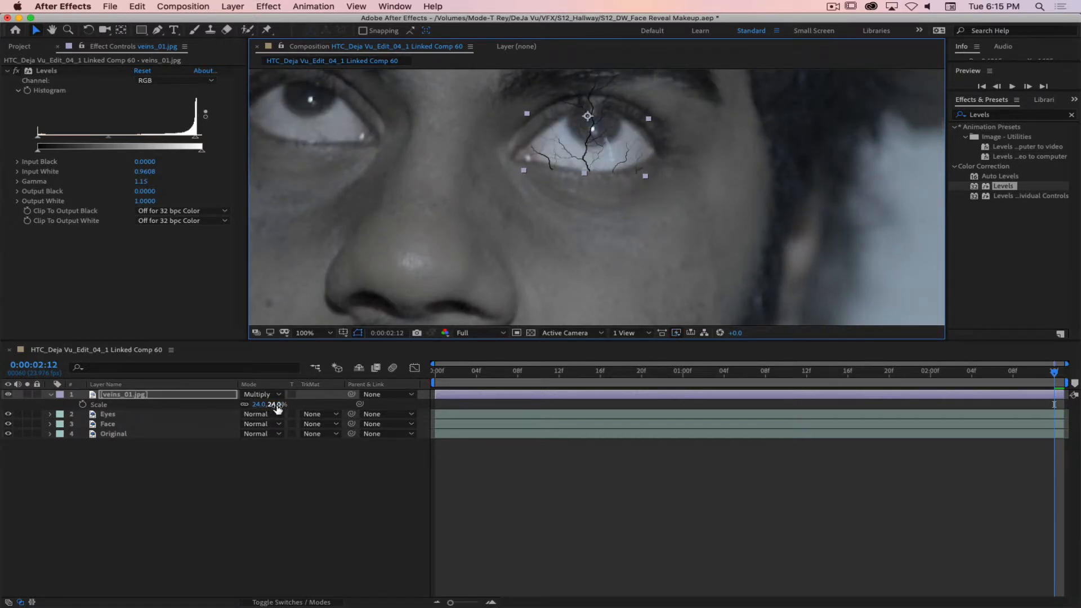
pyautogui.moveTo(278, 409); pyautogui.dragTo(268, 408)
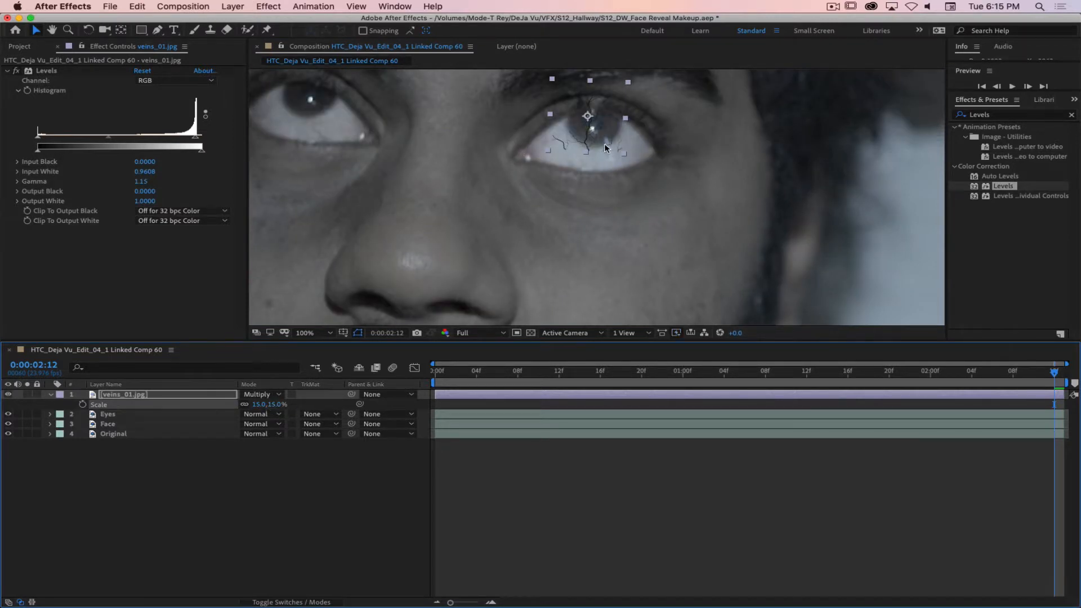
# Move the veins lower and toward the inner corner of the eye, and place their anchor point at the base of the main vein.
pyautogui.moveTo(606, 149)
pyautogui.mouseDown()
pyautogui.moveTo(607, 129)
pyautogui.moveTo(611, 169)
pyautogui.mouseUp()
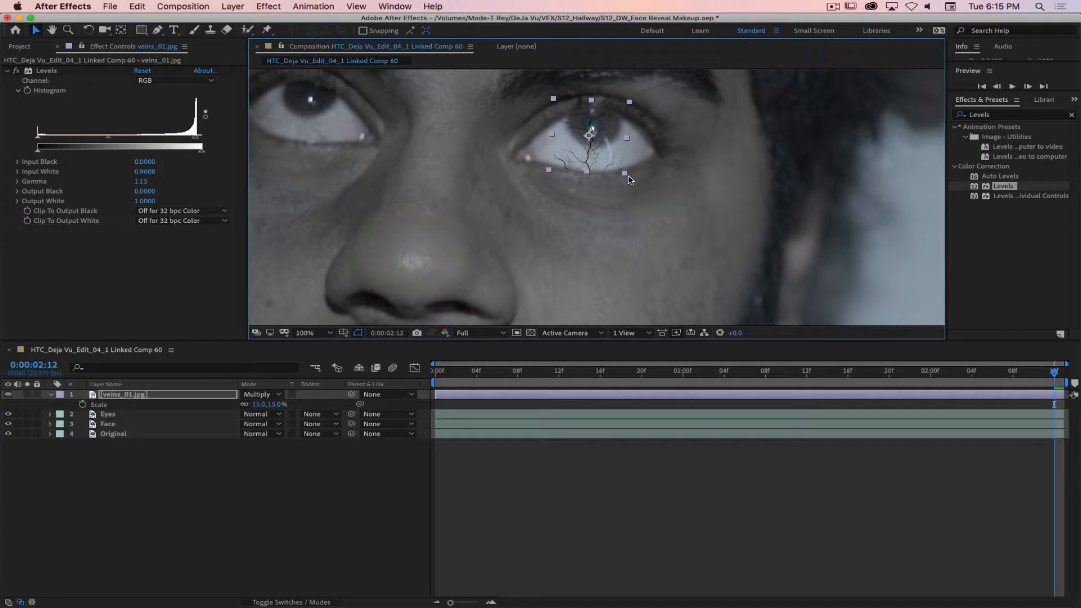
pyautogui.click(121, 30)
pyautogui.moveTo(590, 148); pyautogui.dragTo(559, 149)
pyautogui.press('v')
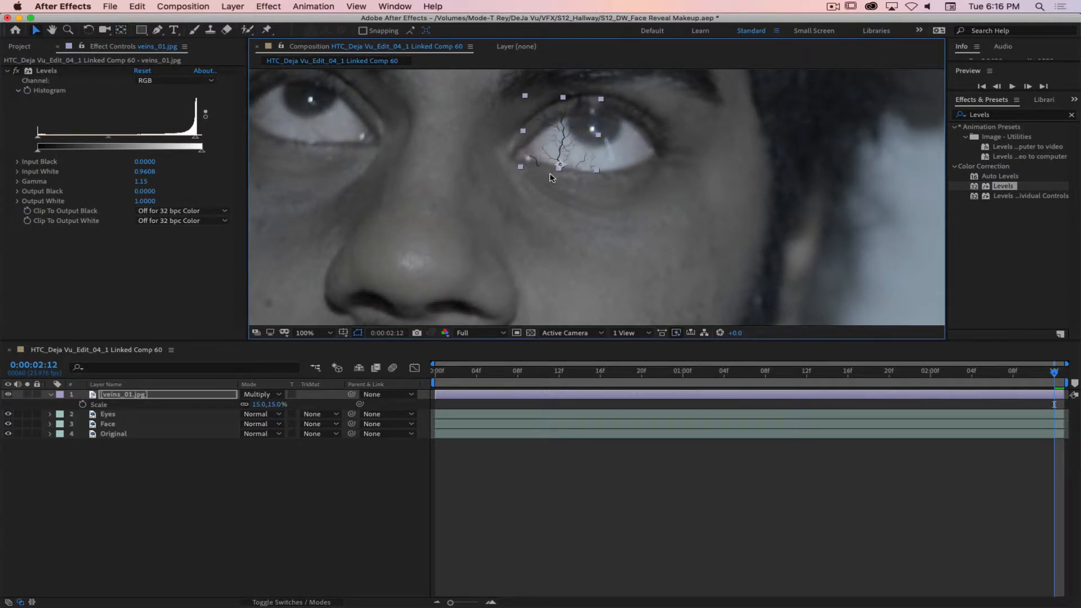
# Rotate the veins layer to -78° and nudge it slightly across the white of the eye.
pyautogui.press('r')
pyautogui.moveTo(259, 405); pyautogui.dragTo(265, 405)
pyautogui.moveTo(563, 151); pyautogui.dragTo(567, 151)
pyautogui.click(228, 469)
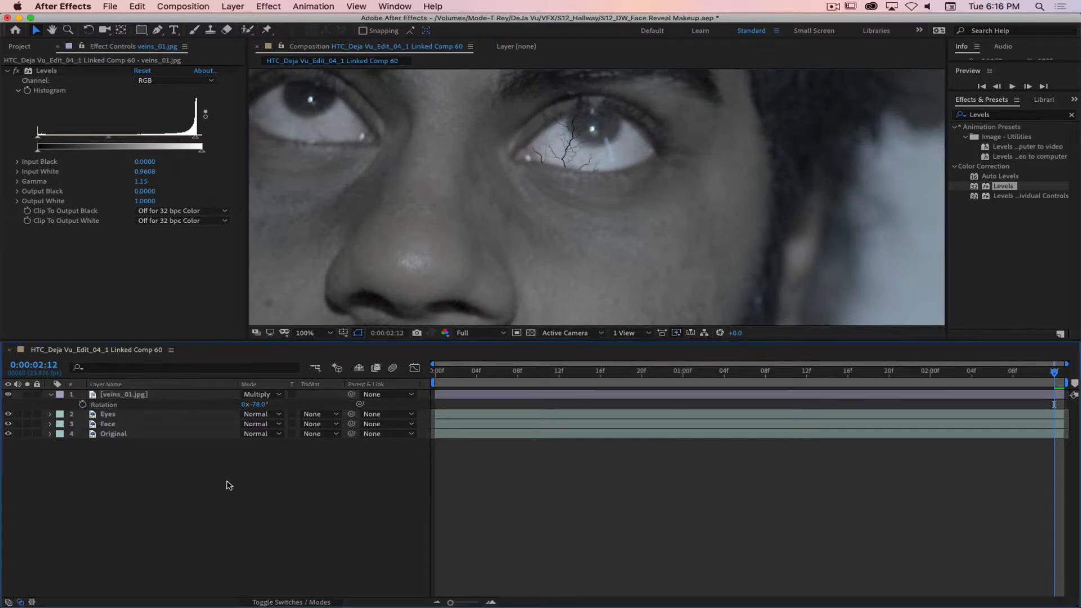
# Add a Fast Box Blur effect to the veins layer and set its Blur Radius to 4.0.
pyautogui.click(1016, 117)
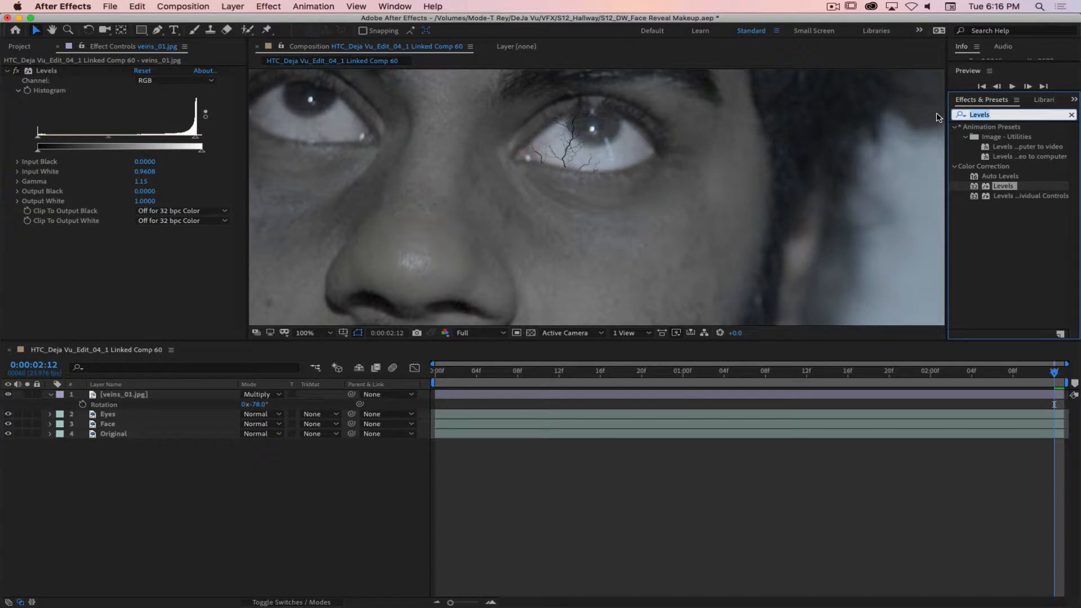
pyautogui.write('Fast')
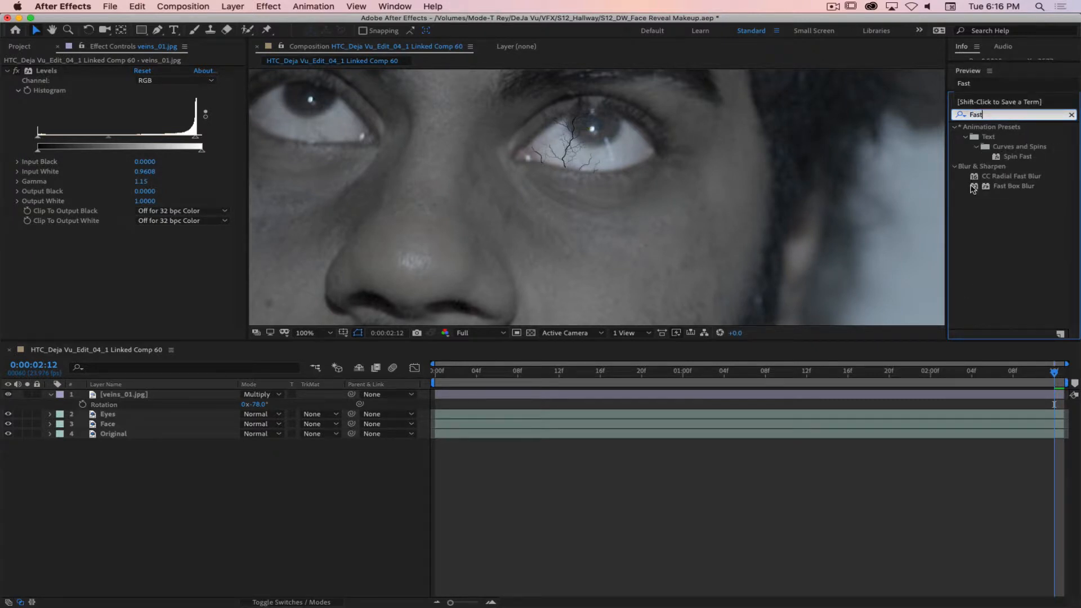
pyautogui.moveTo(973, 189); pyautogui.dragTo(164, 395)
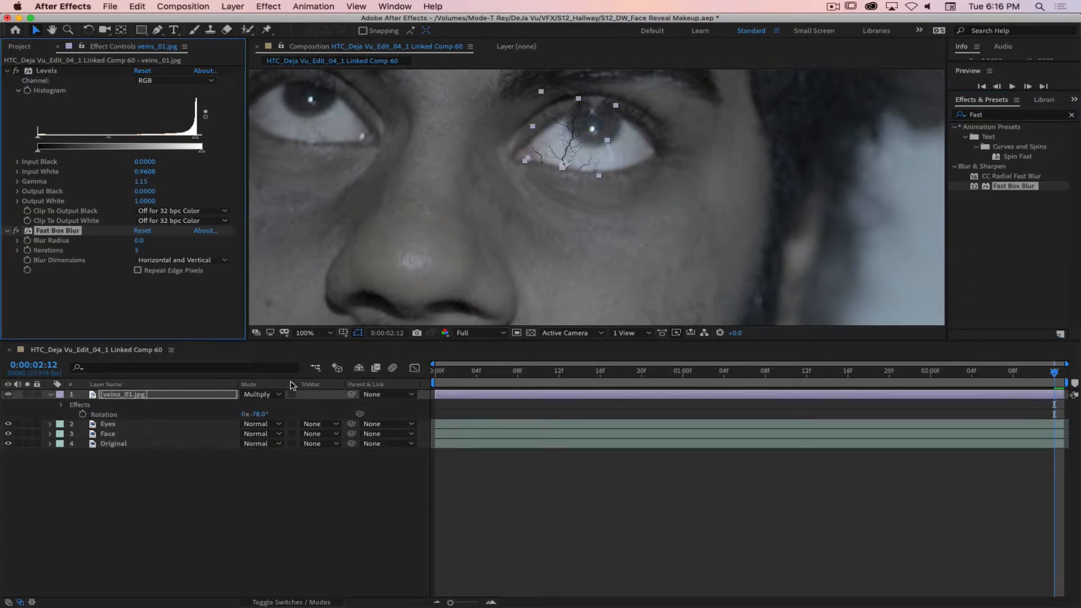
pyautogui.click(139, 241)
pyautogui.press('Up')
pyautogui.press('Return')
pyautogui.click(221, 492)
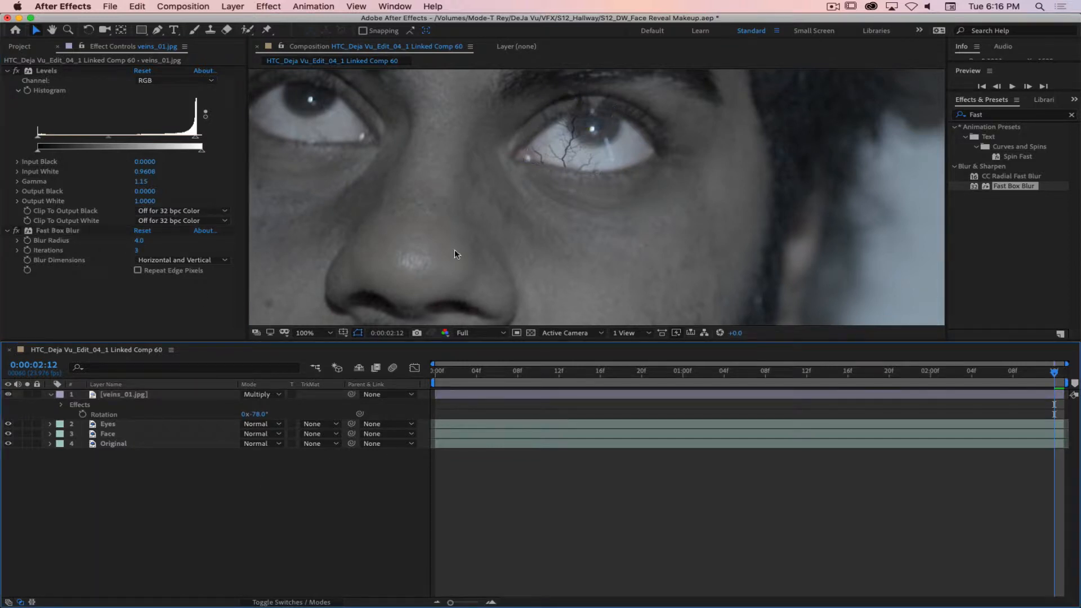
# Add a Hue/Saturation effect to the veins layer, enable Colorize, and adjust the Colorize Hue for a red tint.
pyautogui.click(995, 115)
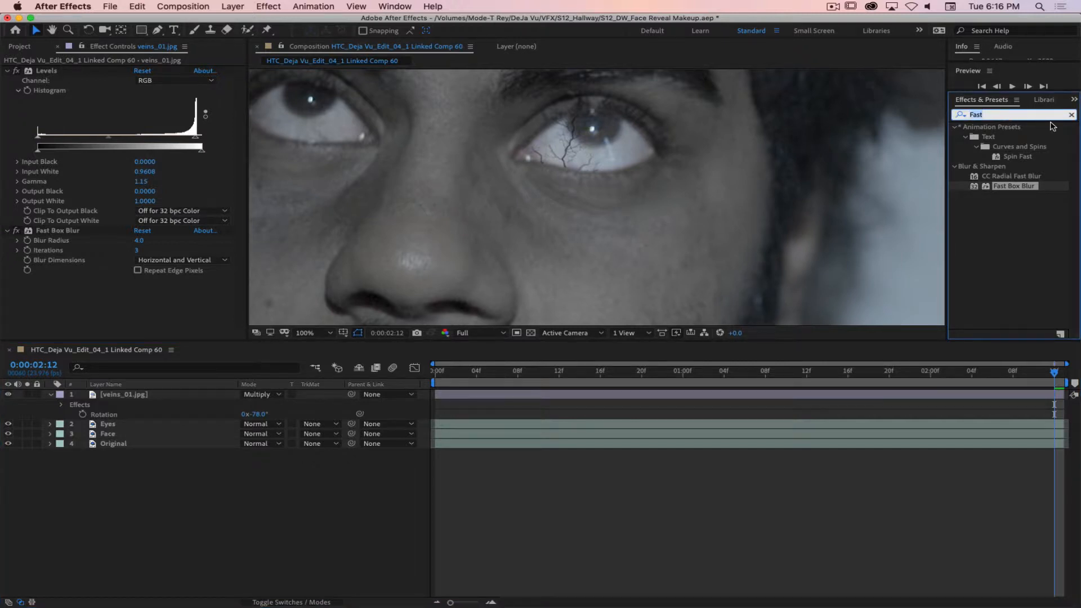
pyautogui.write('Hue')
pyautogui.moveTo(980, 177); pyautogui.dragTo(84, 295)
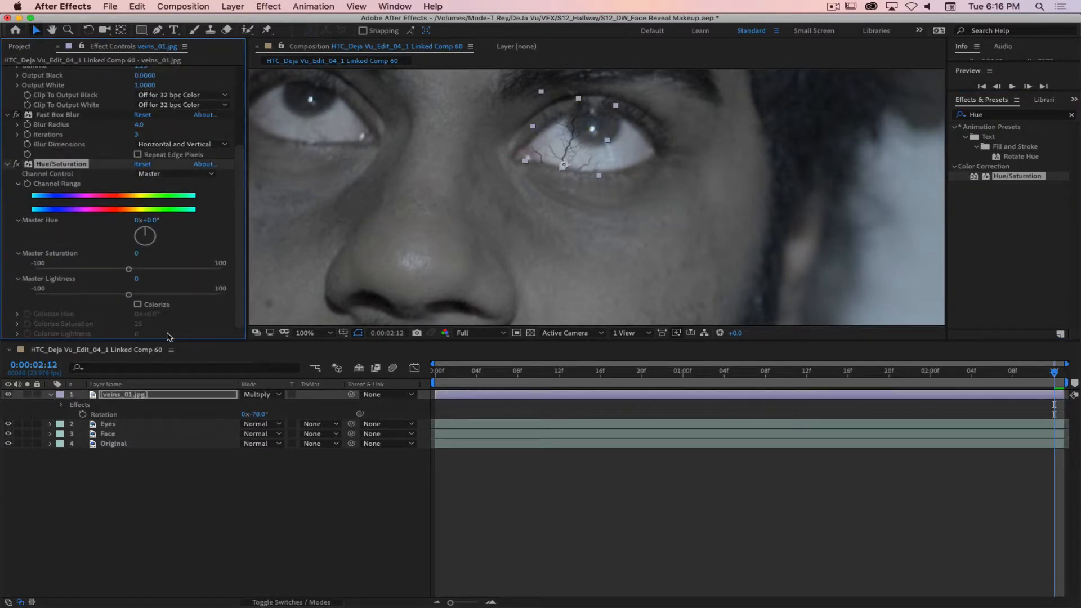
pyautogui.click(137, 304)
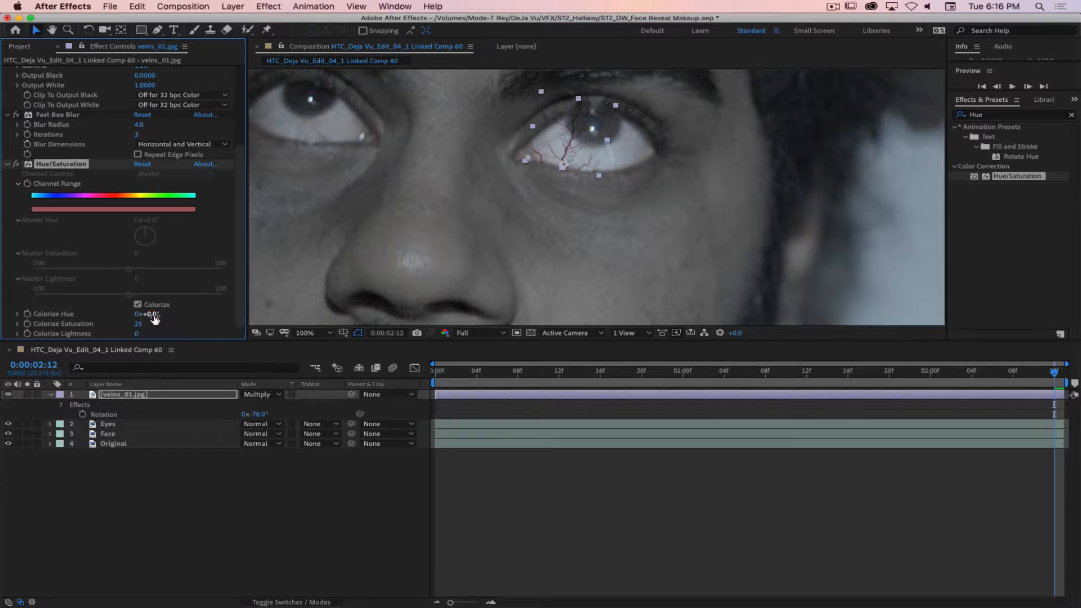
pyautogui.moveTo(148, 315)
pyautogui.mouseDown()
pyautogui.moveTo(159, 314)
pyautogui.moveTo(134, 314)
pyautogui.mouseUp()
# Set the Eyes layer's Mocha tracking export option to Transform, targeting the veins_01.jpg layer's Source.
pyautogui.click(142, 426)
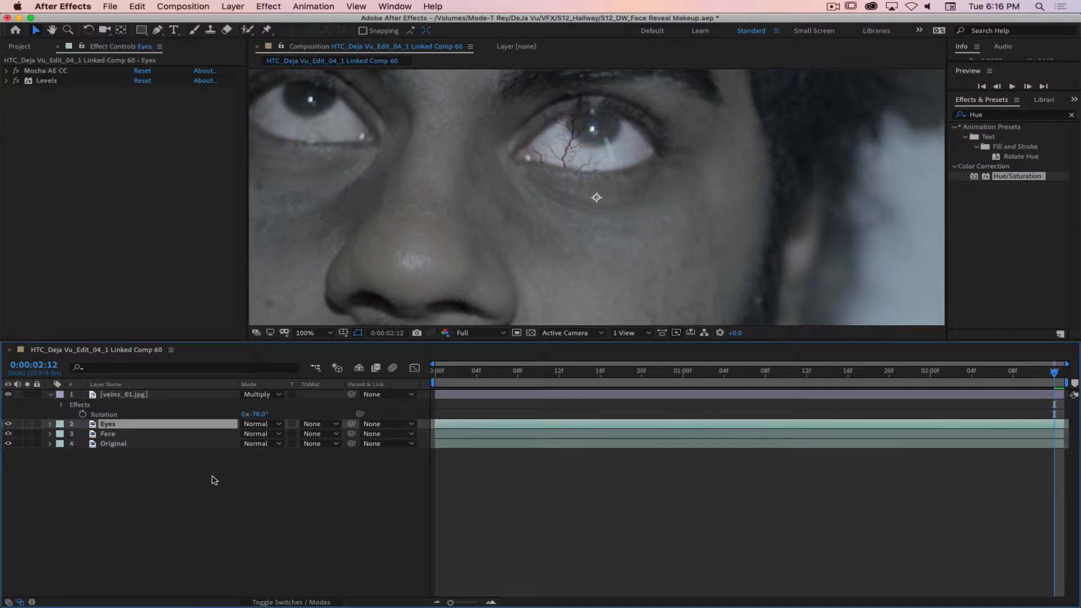
pyautogui.click(7, 71)
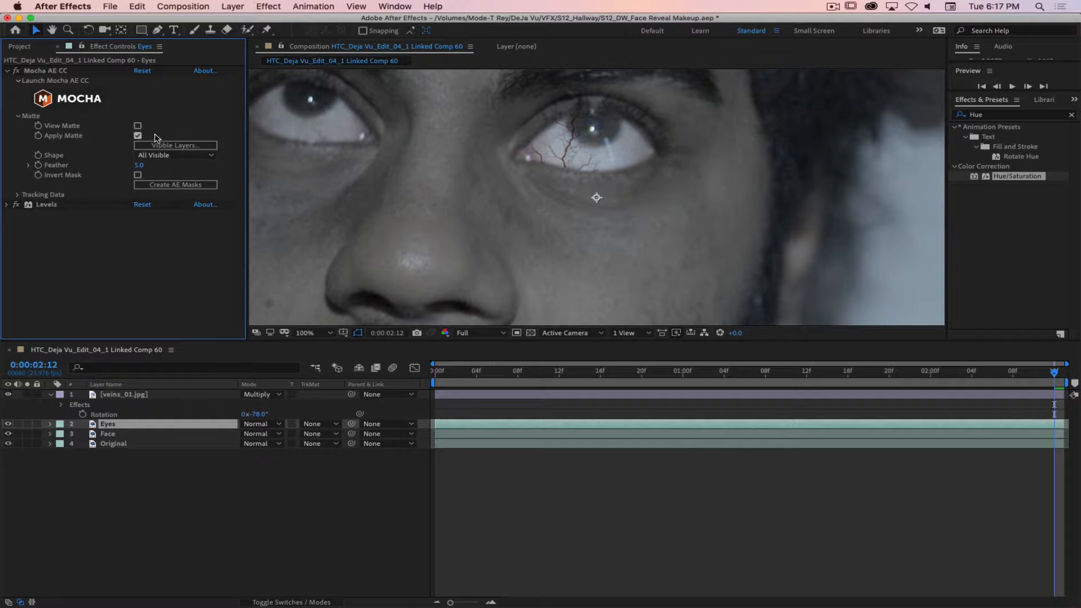
pyautogui.click(18, 195)
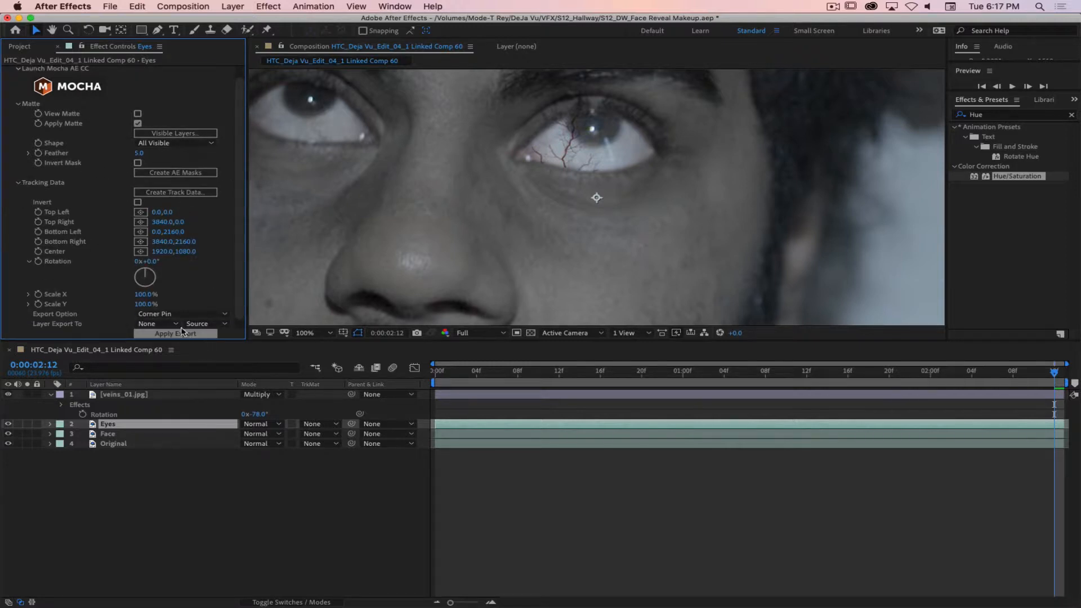
pyautogui.scroll(-1, 216, 299)
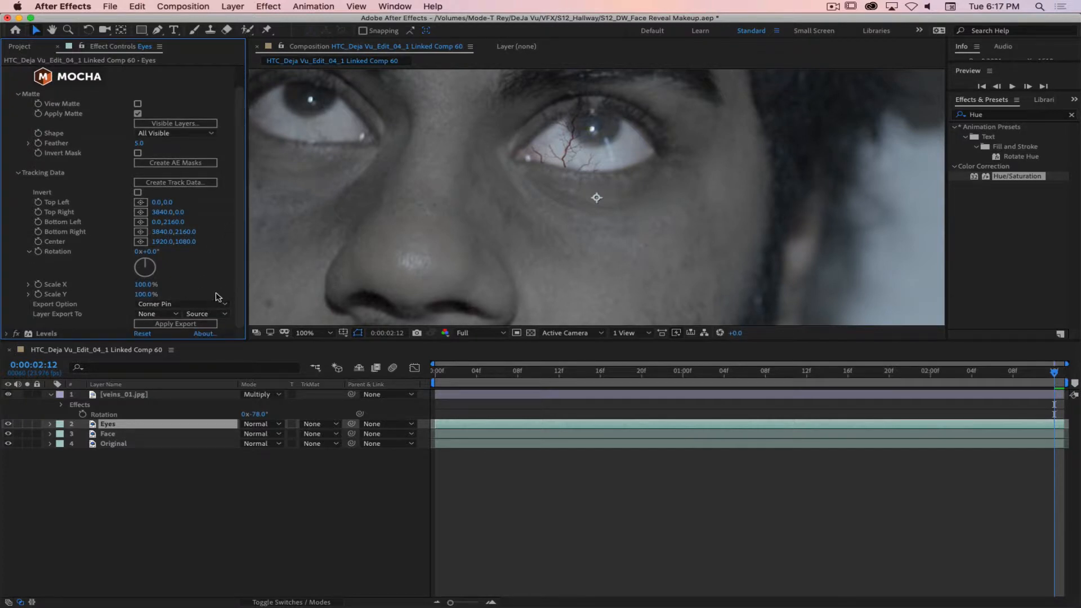
pyautogui.click(210, 305)
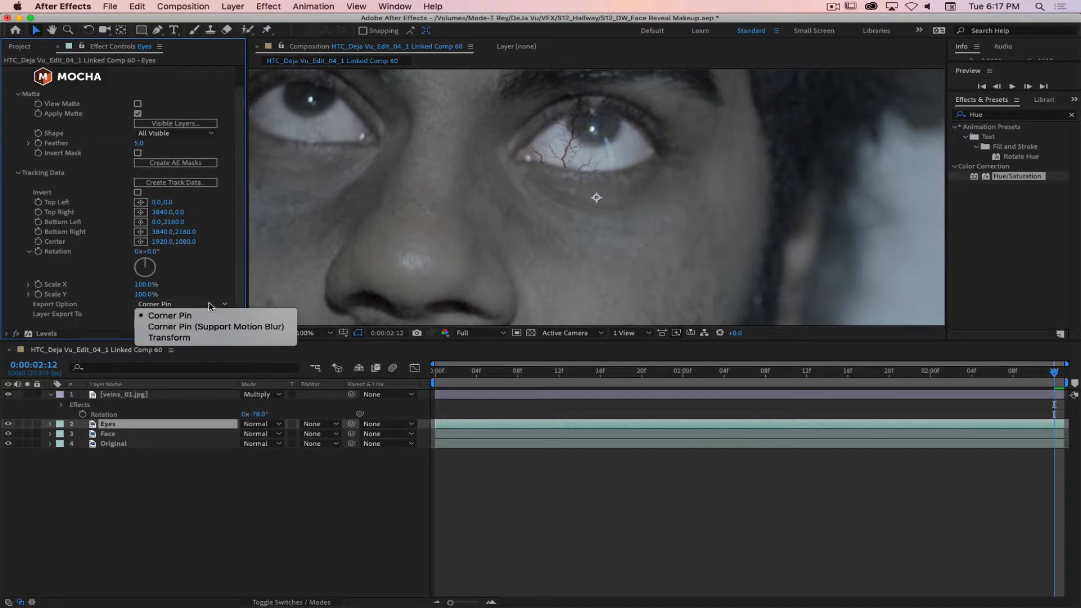
pyautogui.click(168, 338)
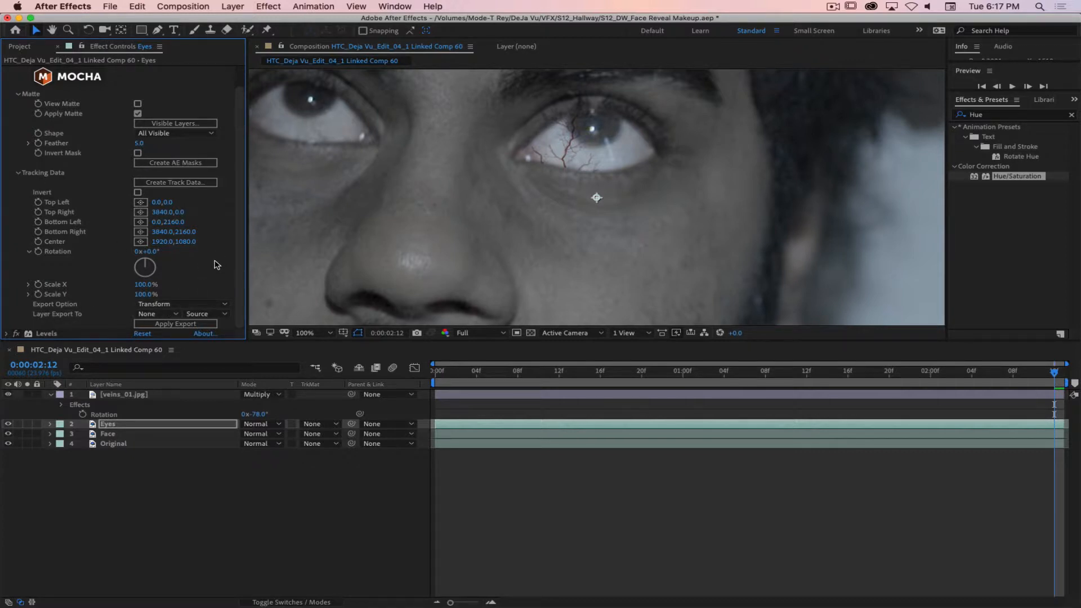
pyautogui.click(163, 317)
pyautogui.click(200, 342)
pyautogui.click(221, 317)
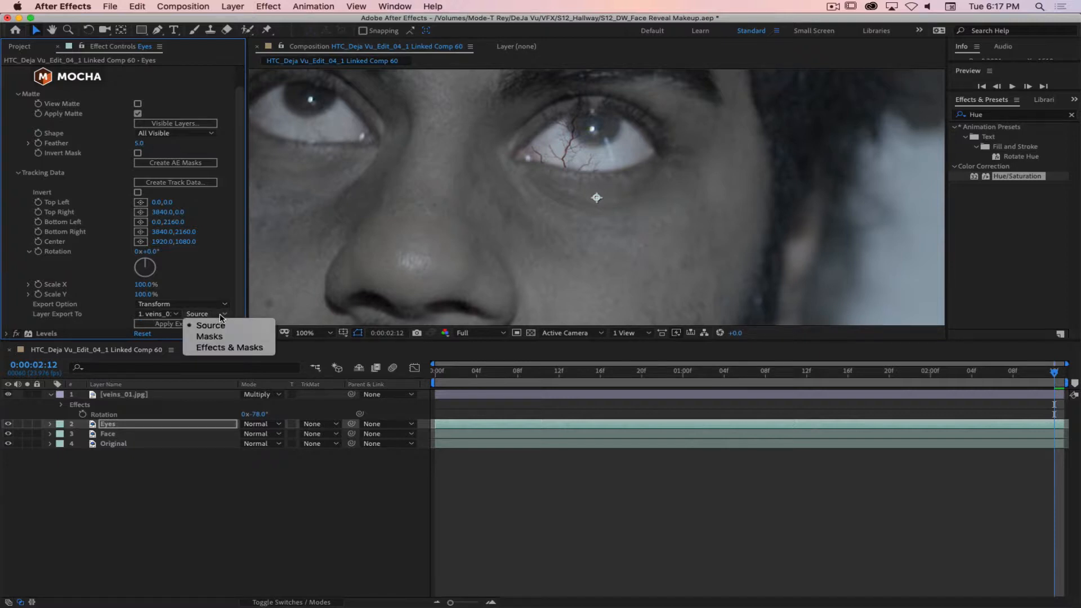
pyautogui.click(210, 325)
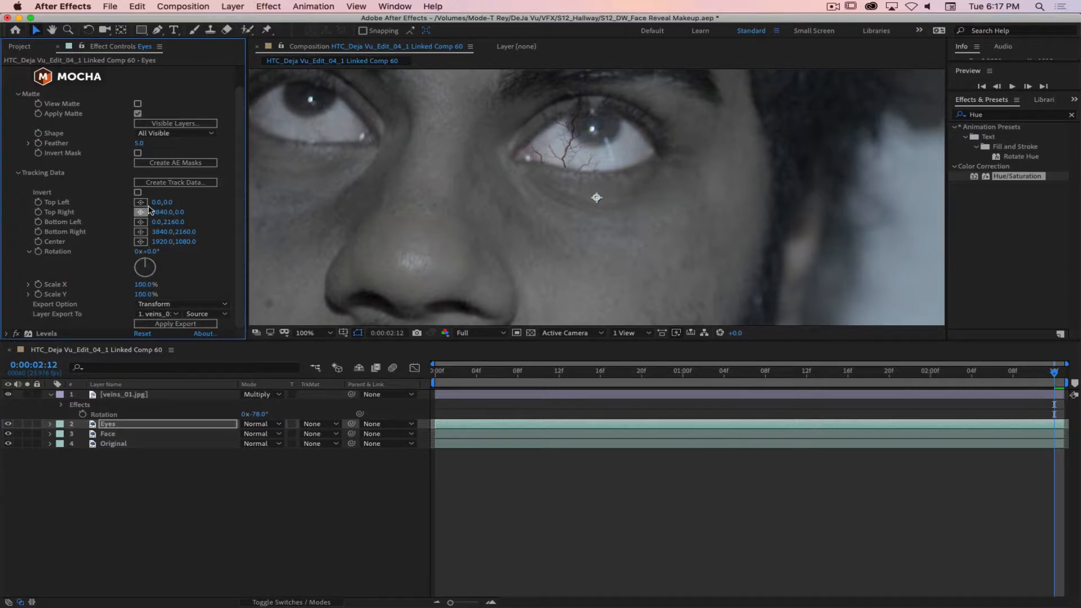
# Create Mocha track data on the Eyes layer from the R Eye Whole track.
pyautogui.click(171, 184)
pyautogui.click(479, 256)
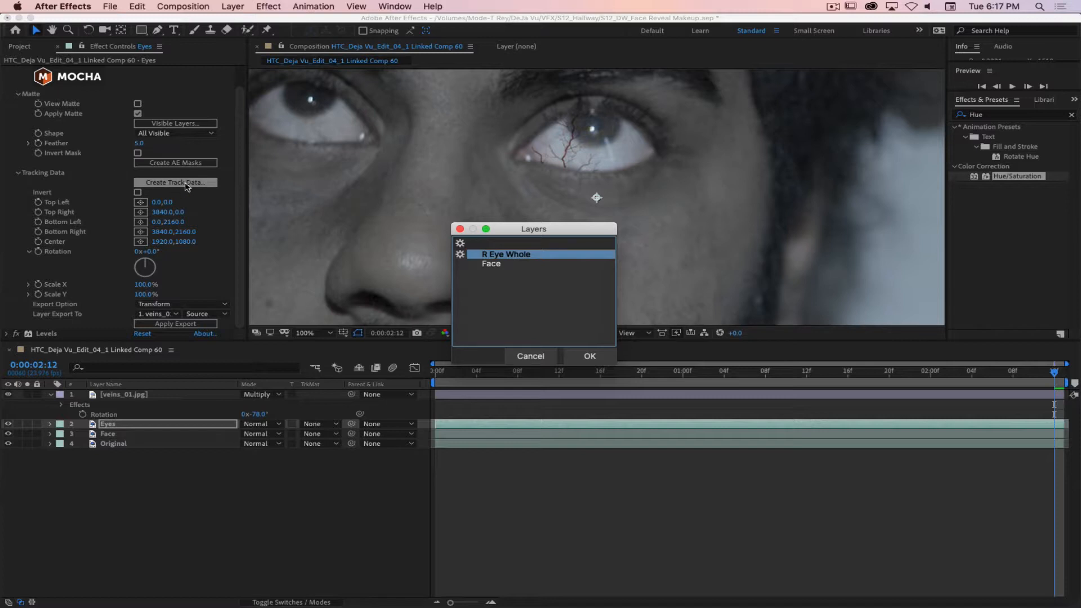
pyautogui.click(590, 356)
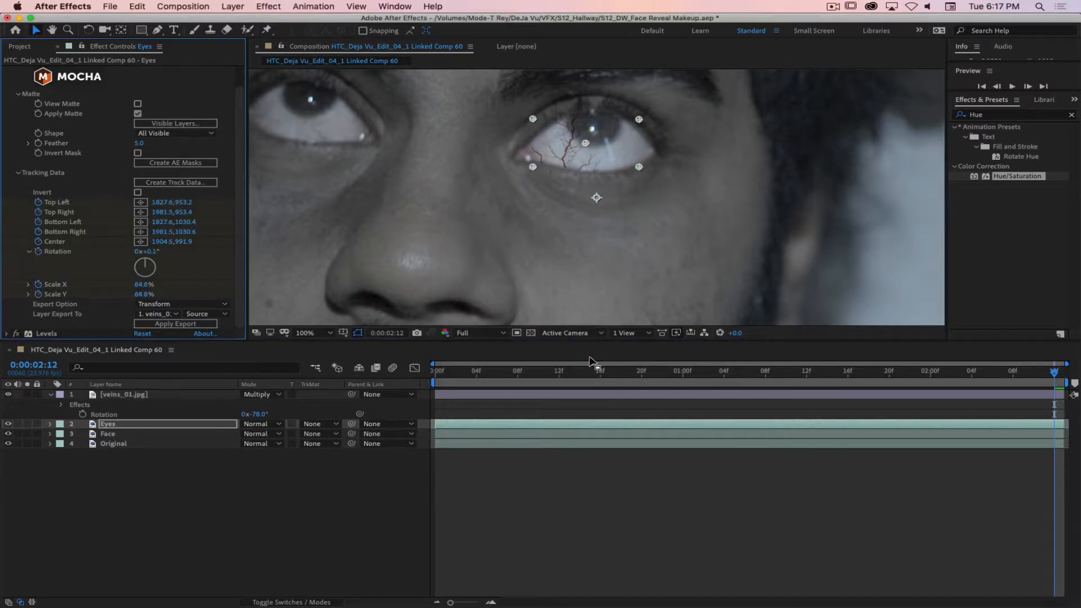
# Try applying the Mocha Transform export to the veins layer, inspect its scale keyframes, and undo the export.
pyautogui.click(181, 325)
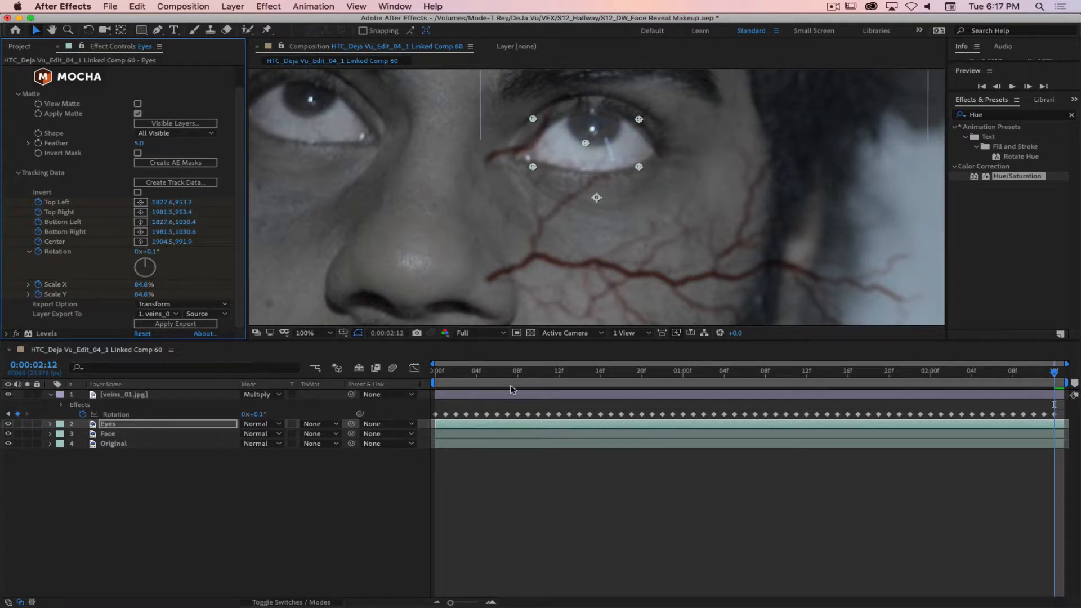
pyautogui.click(1052, 376)
pyautogui.moveTo(1052, 377); pyautogui.dragTo(1055, 406)
pyautogui.click(141, 394)
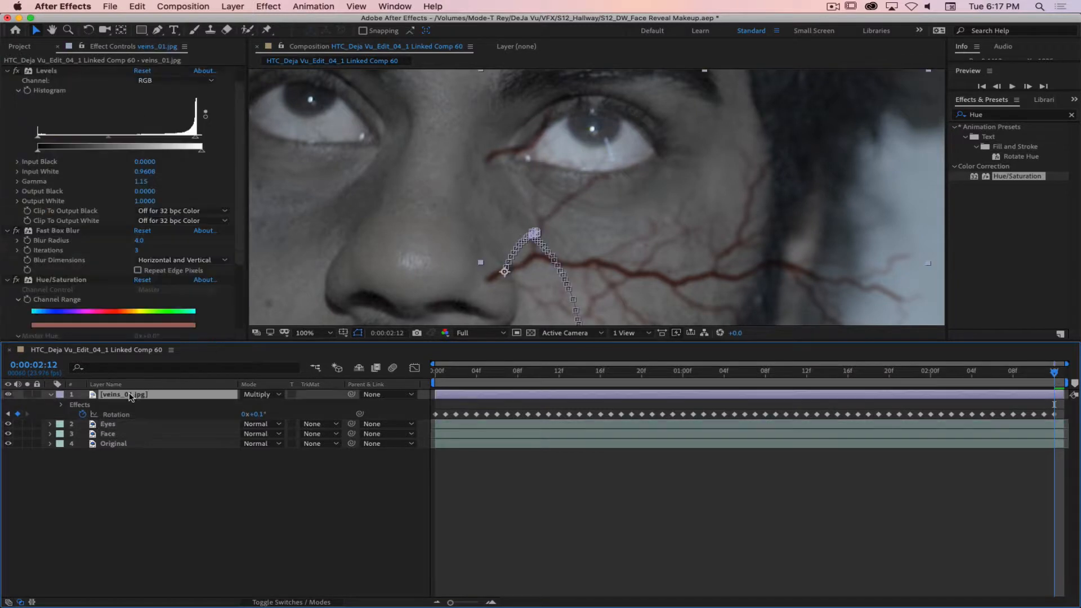
pyautogui.press('s')
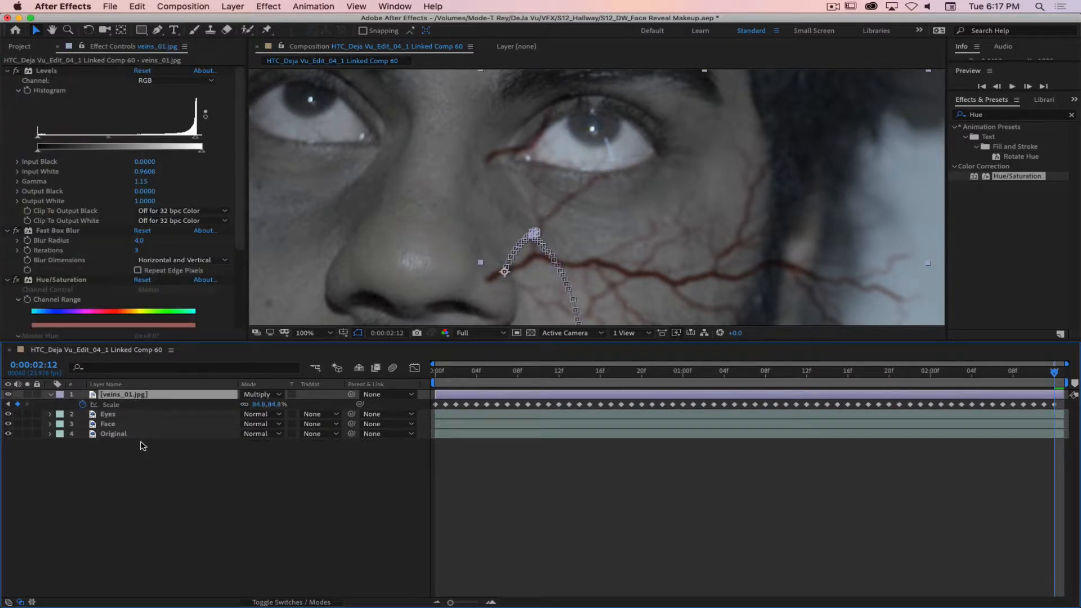
pyautogui.press('super+z')
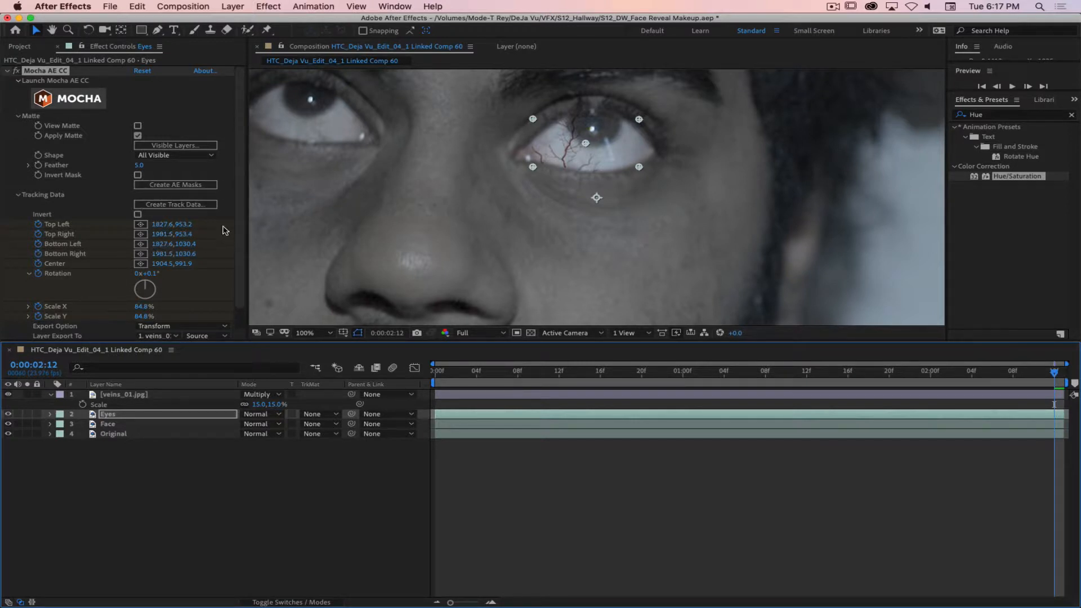
pyautogui.scroll(-2, 238, 225)
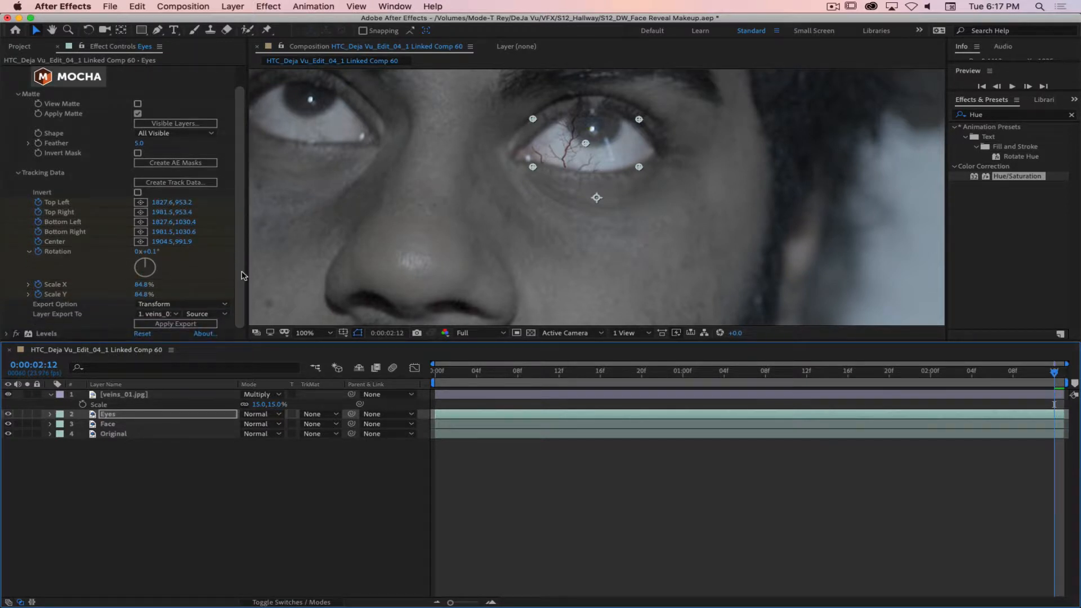
pyautogui.click(200, 305)
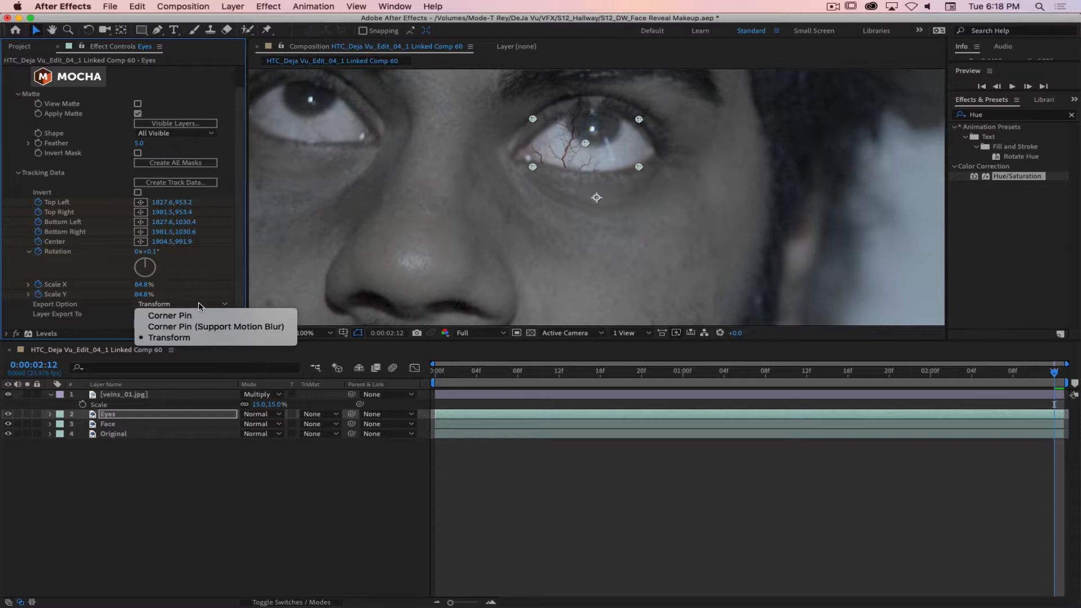
pyautogui.click(199, 307)
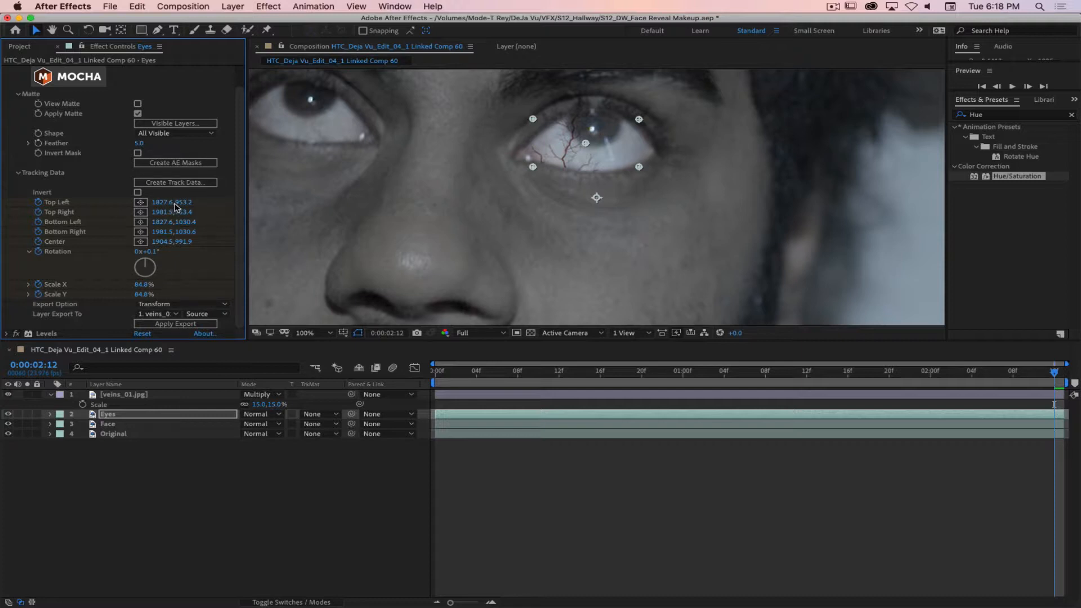
# Expand the Eyes layer's Mocha AE CC effect in the timeline to show its Tracking Data properties.
pyautogui.click(50, 415)
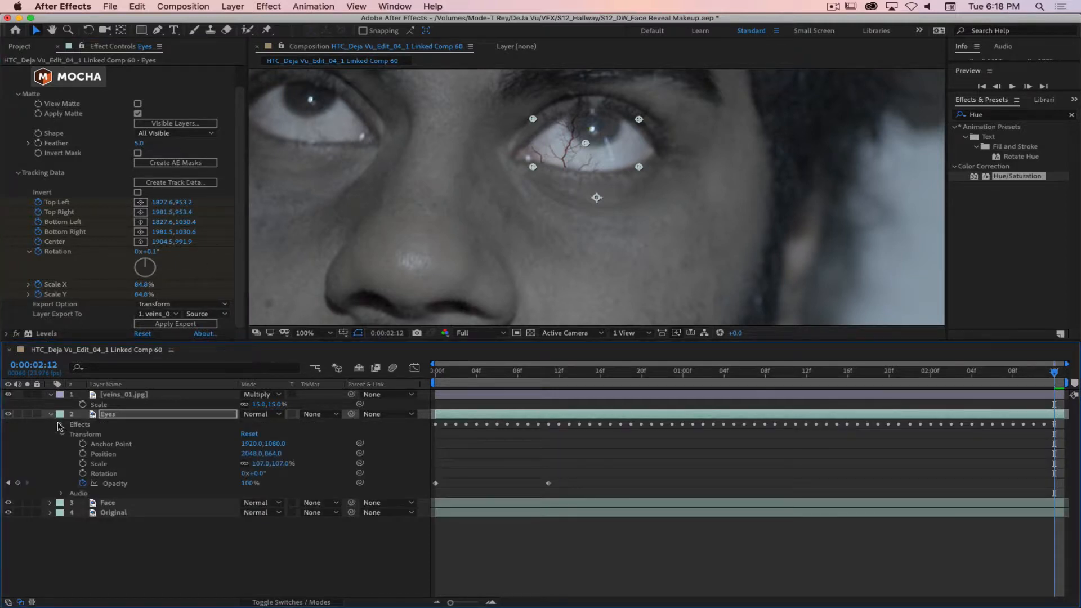
pyautogui.click(61, 425)
pyautogui.click(72, 435)
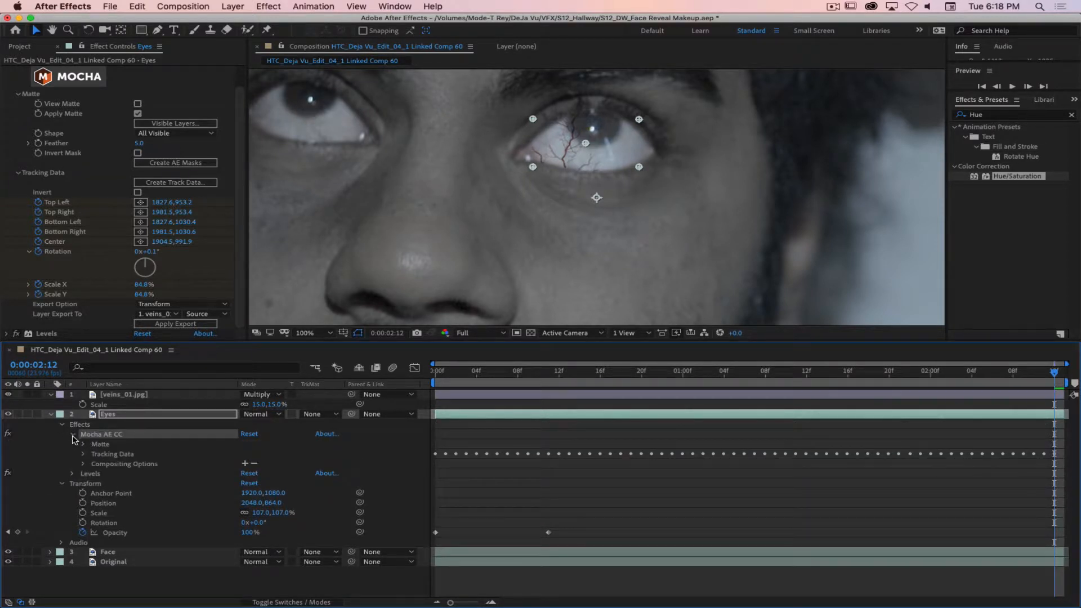
pyautogui.click(83, 454)
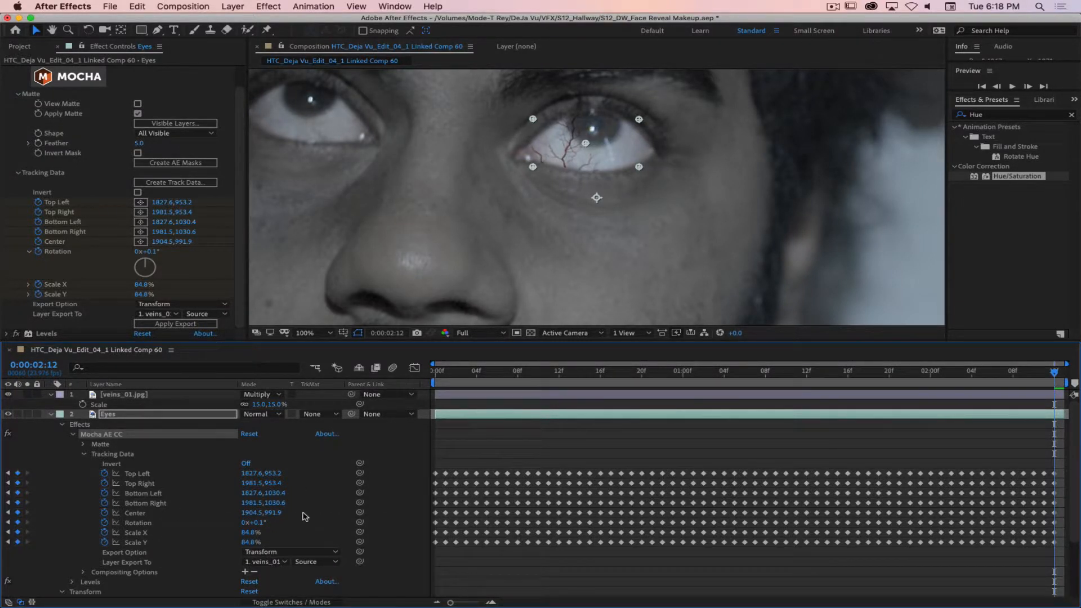
# Add an expression to the veins layer's Position linking it to the Center property of the Eyes layer's Mocha tracking data.
pyautogui.click(153, 395)
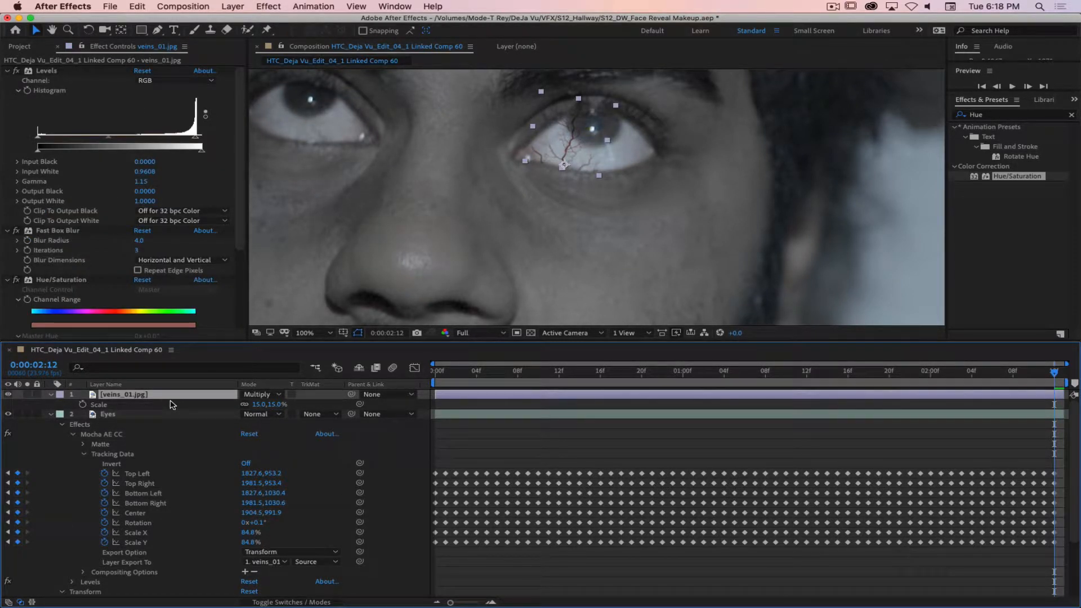
pyautogui.press('p')
pyautogui.keyDown('alt'); pyautogui.click(83, 405); pyautogui.keyUp('alt')
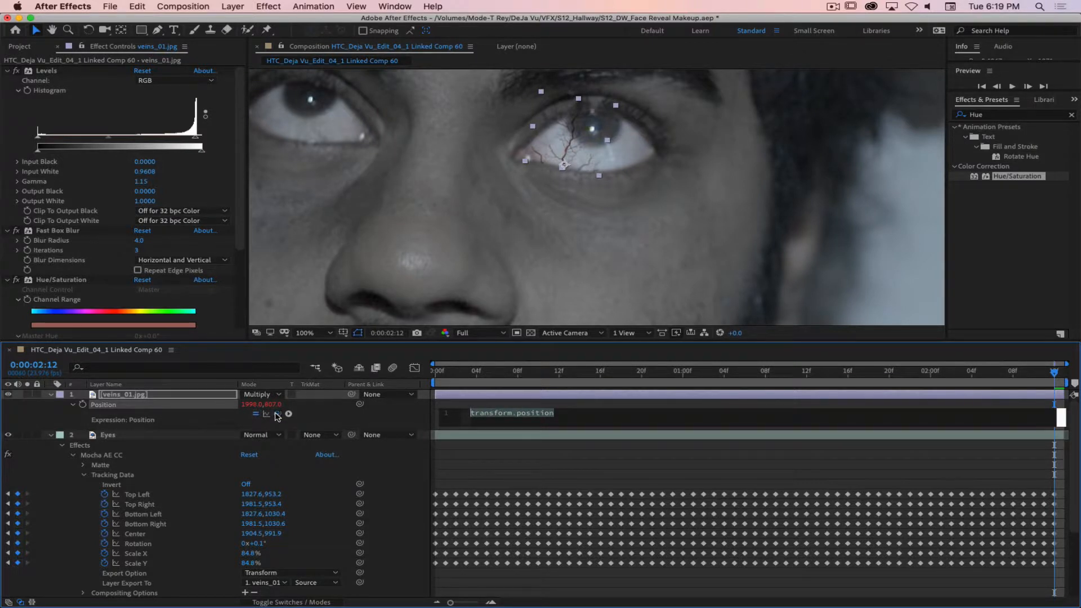
pyautogui.moveTo(278, 414); pyautogui.dragTo(144, 536)
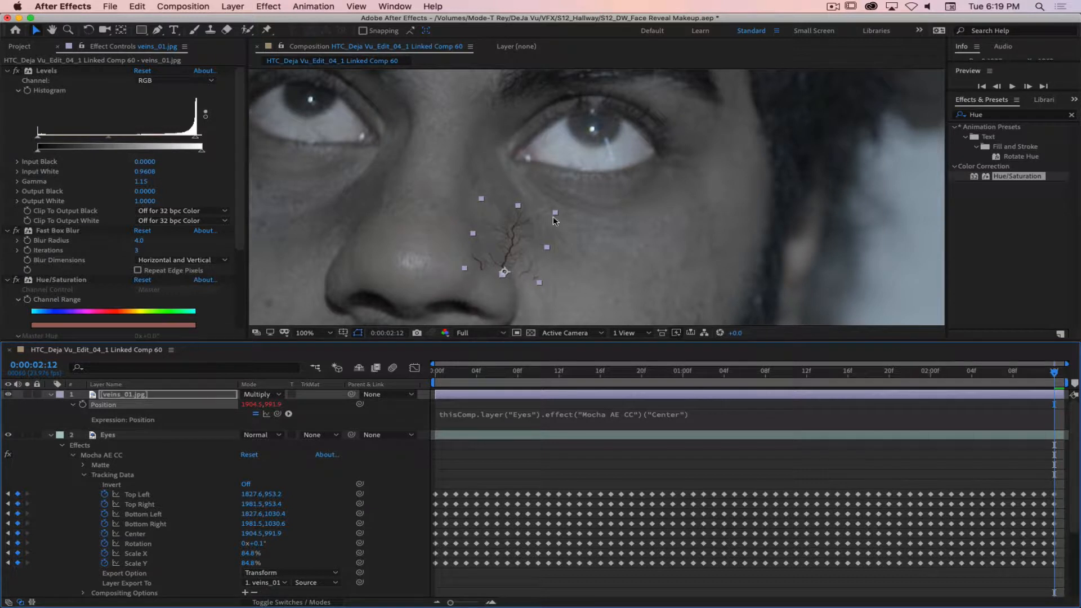
# Shift the veins layer's Anchor Point to about -1306.2, 32.7 so the veins sit over the eye.
pyautogui.click(157, 400)
pyautogui.press('a')
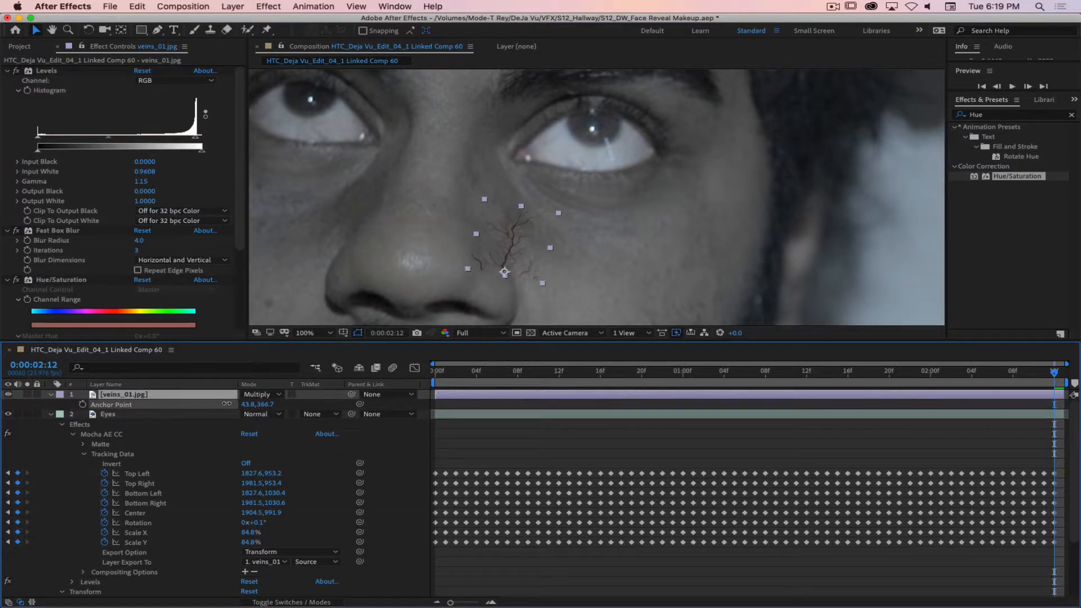
pyautogui.moveTo(227, 403); pyautogui.dragTo(122, 387)
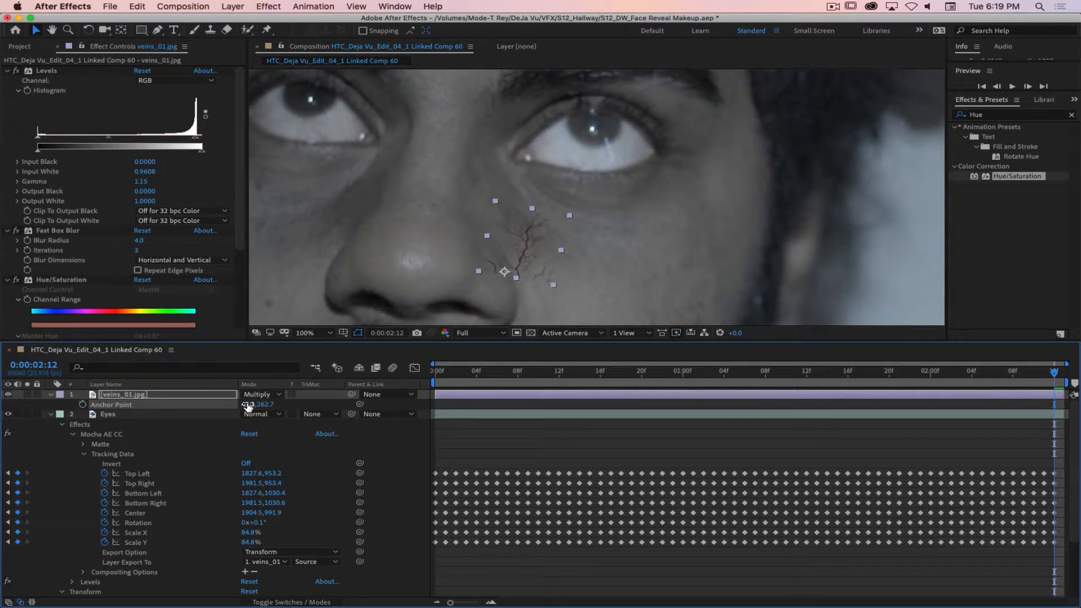
pyautogui.moveTo(248, 406); pyautogui.dragTo(176, 416)
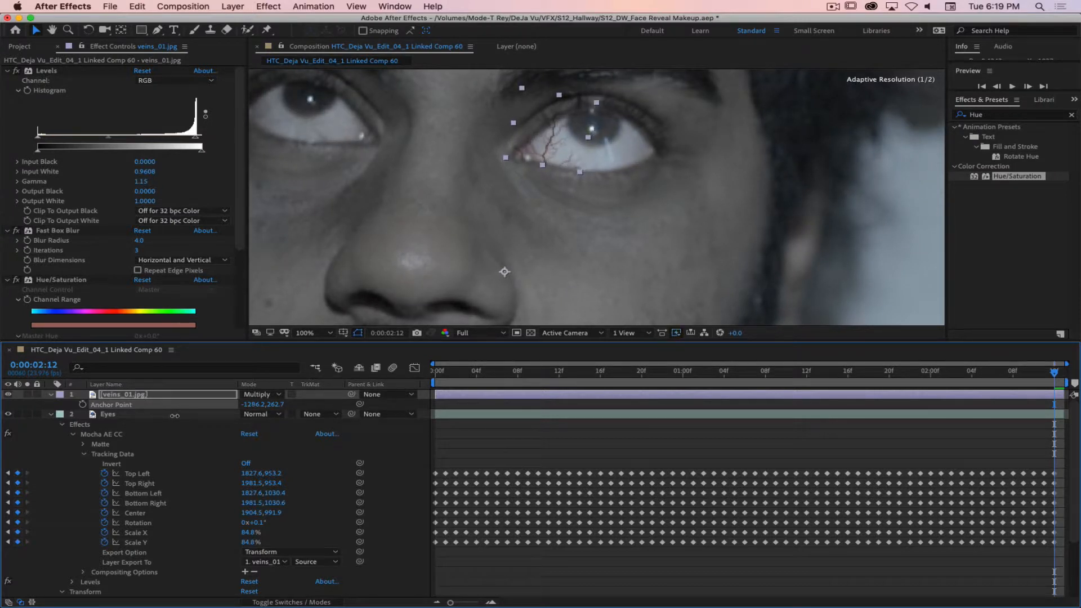
pyautogui.moveTo(254, 405)
pyautogui.mouseDown()
pyautogui.moveTo(270, 405)
pyautogui.moveTo(258, 406)
pyautogui.mouseUp()
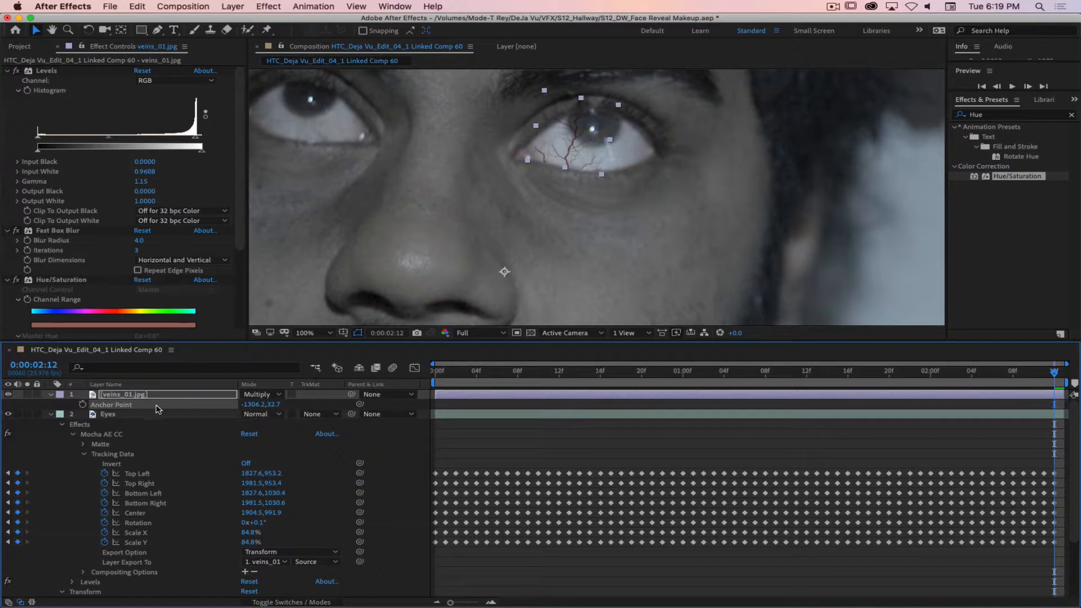
# Scrub through the timeline to check how the veins follow the tracked eye.
pyautogui.click(157, 395)
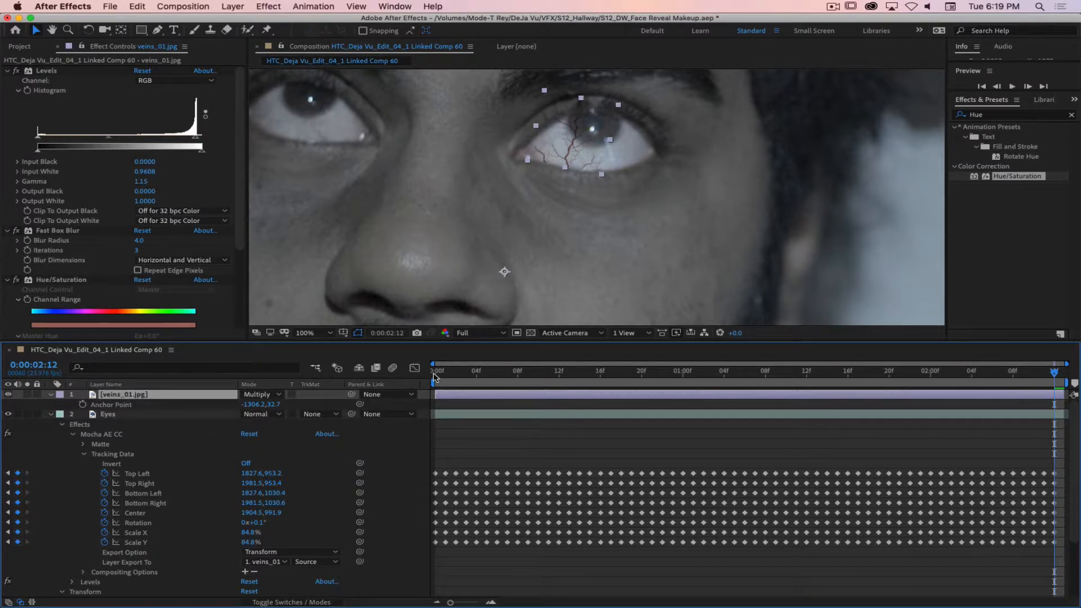
pyautogui.moveTo(434, 377); pyautogui.dragTo(641, 378)
pyautogui.moveTo(717, 393); pyautogui.dragTo(1079, 395)
# Examine the Eyes layer's Mocha AE CC compositing options and tracking data, and check the veins' placement on the first frame.
pyautogui.click(84, 572)
pyautogui.scroll(-2, 113, 557)
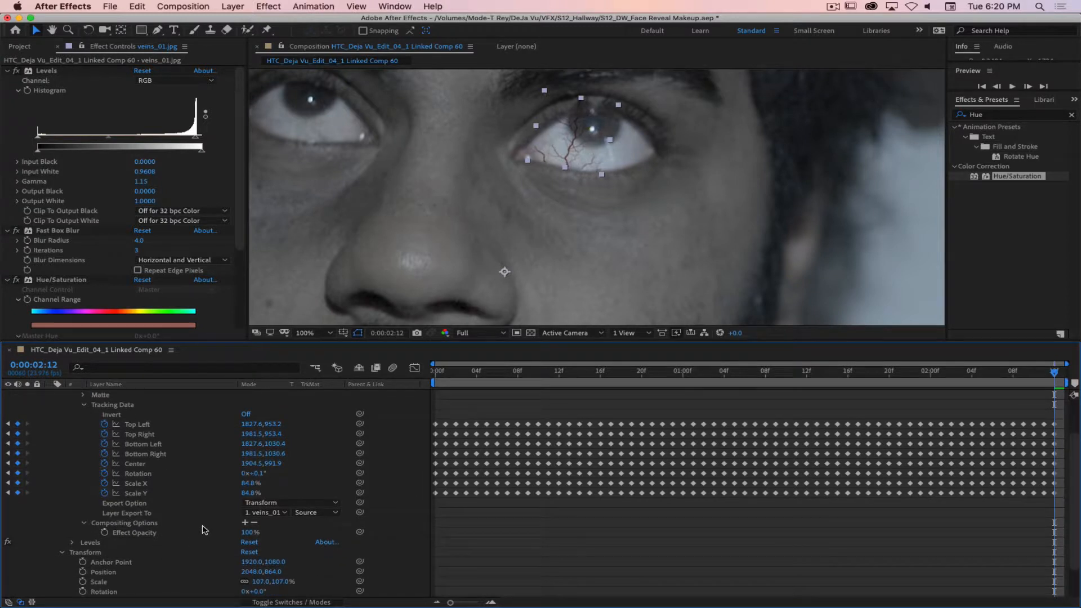
pyautogui.click(83, 524)
pyautogui.scroll(2, 214, 486)
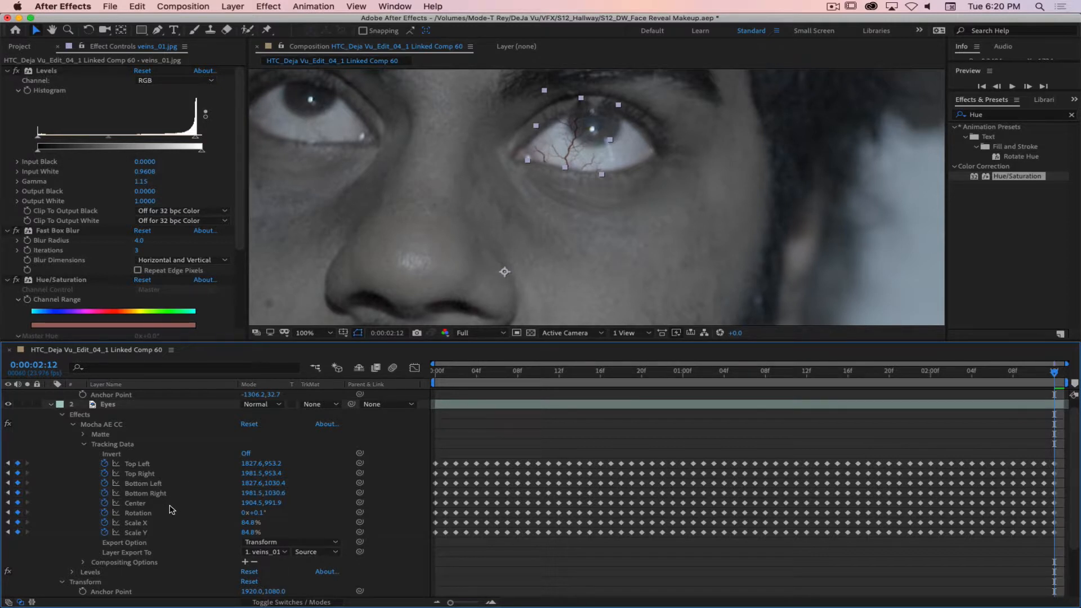
pyautogui.click(128, 444)
pyautogui.click(121, 407)
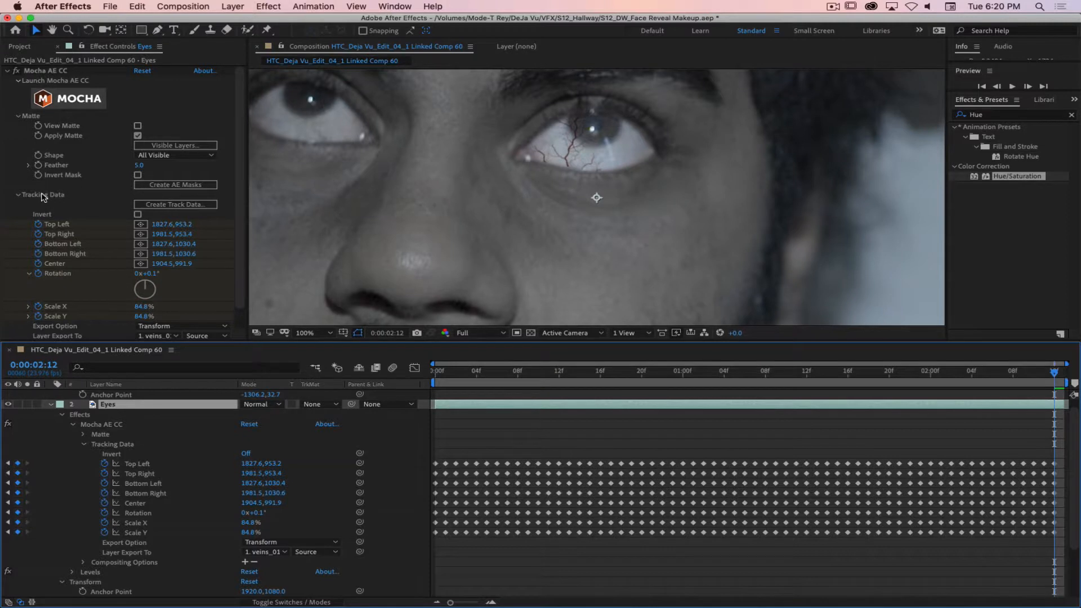
pyautogui.click(79, 200)
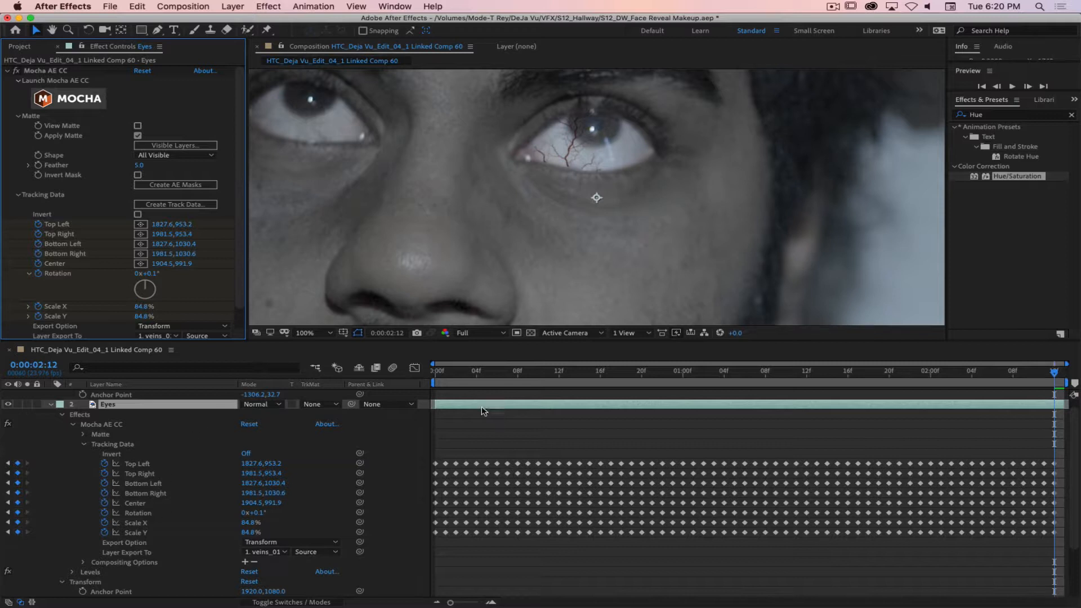
pyautogui.moveTo(478, 378); pyautogui.dragTo(351, 361)
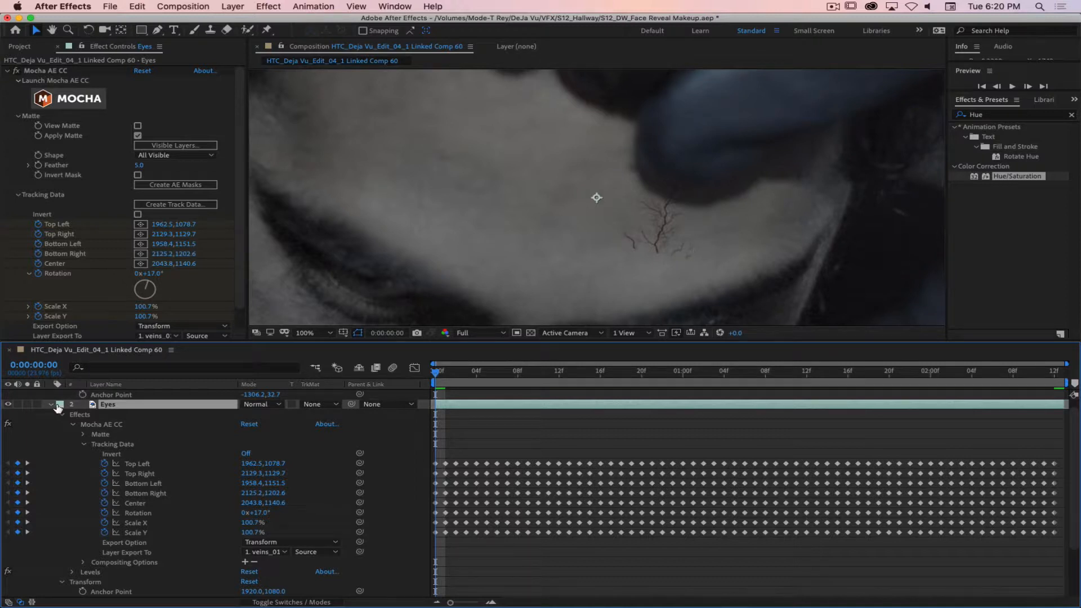
# Undo the veins layer's anchor point changes and its Position expression.
pyautogui.click(129, 395)
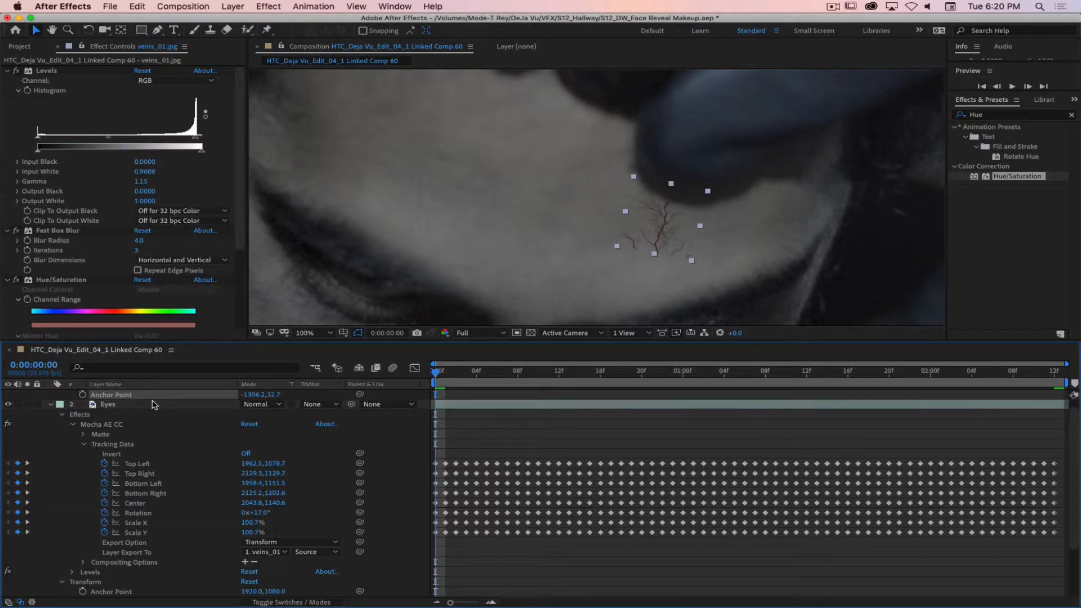
pyautogui.press('End')
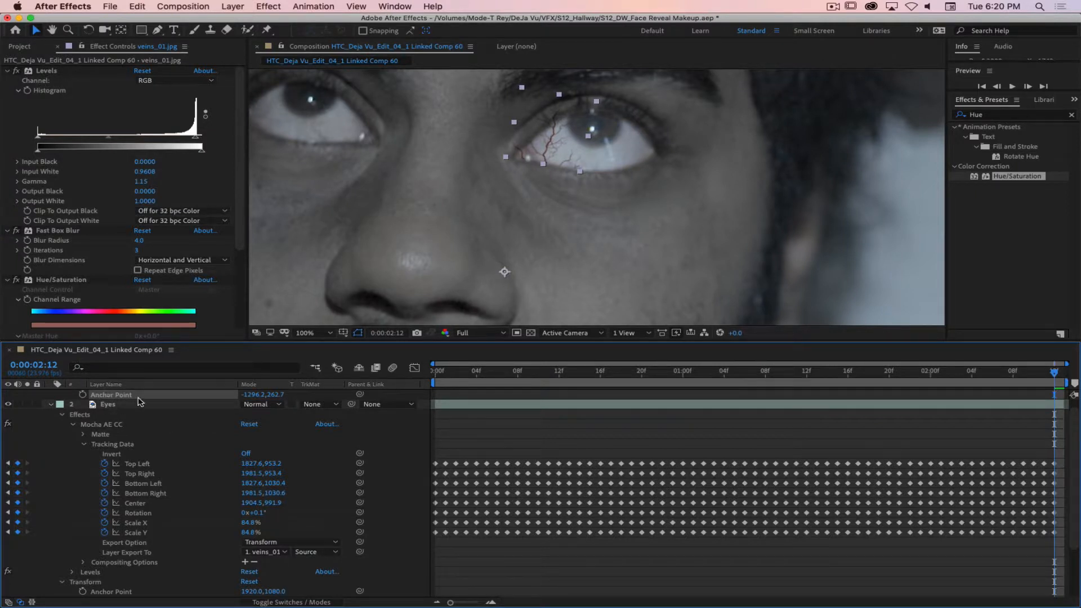
pyautogui.scroll(1, 141, 400)
pyautogui.press('p')
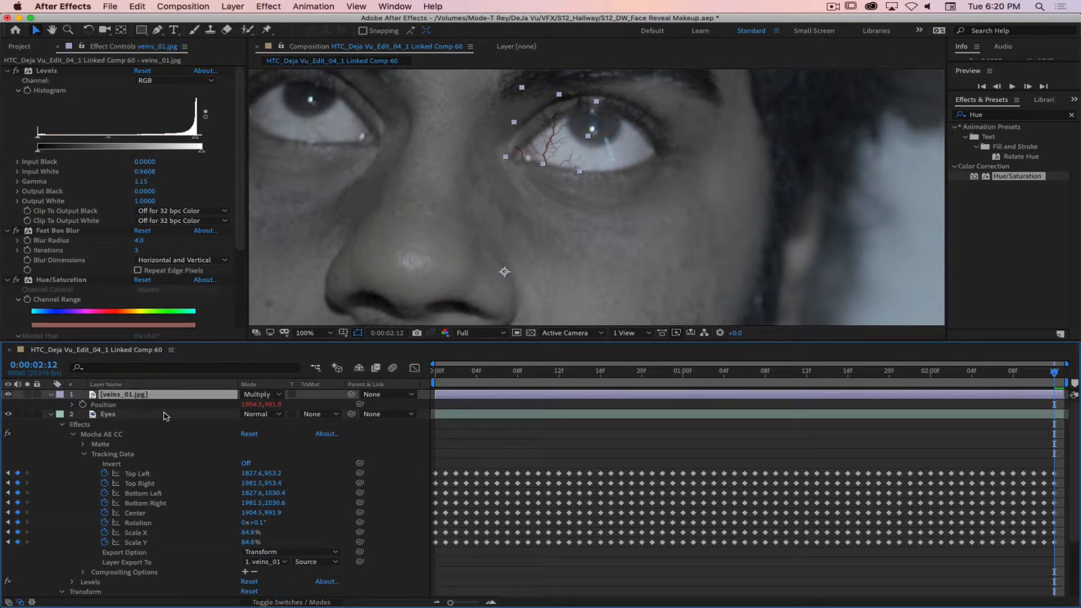
pyautogui.press('super+z')
pyautogui.press('super+z')
pyautogui.press('super+z')
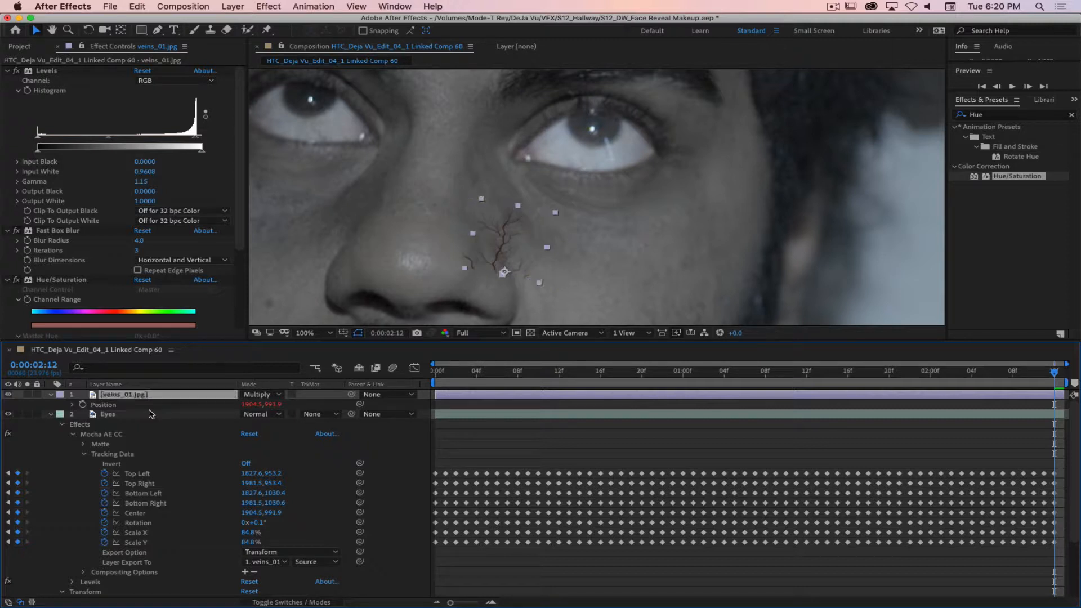
pyautogui.press('super+shift+z')
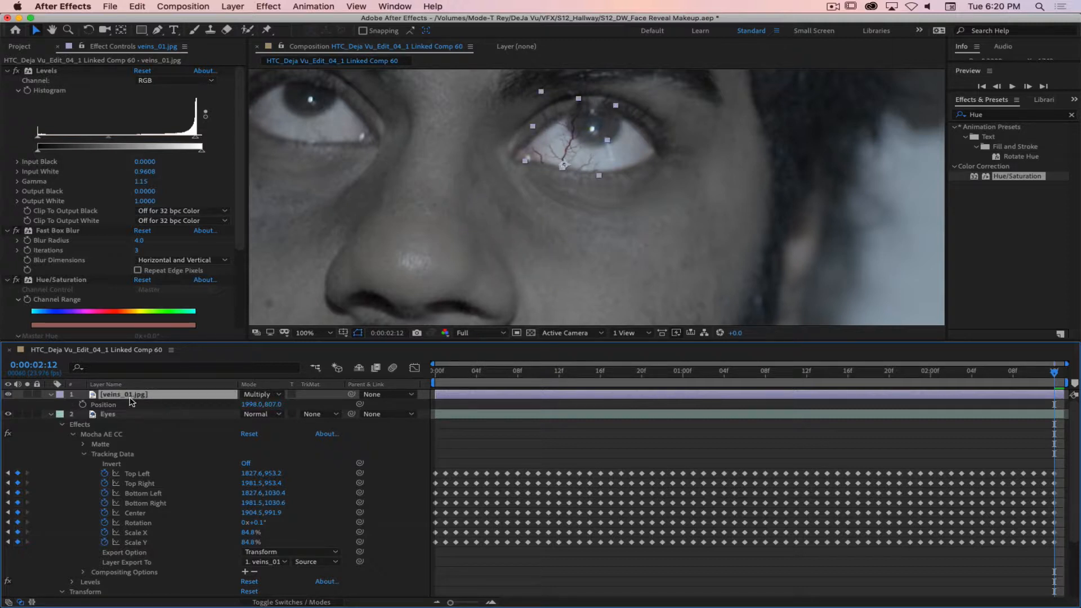
# Collapse the Eyes layer's properties in the timeline and select the veins layer.
pyautogui.click(52, 415)
pyautogui.click(186, 501)
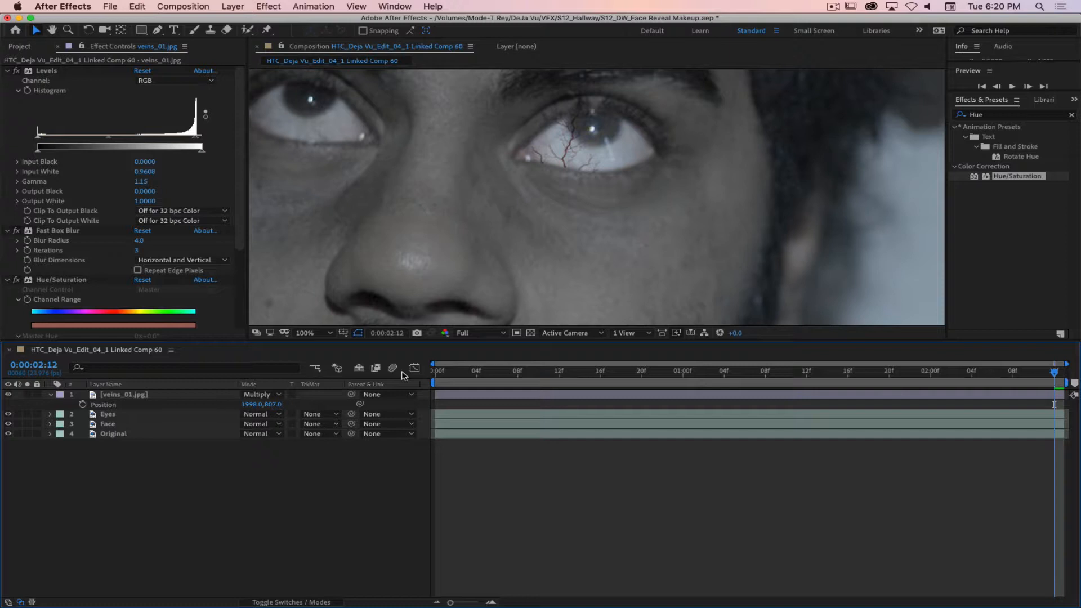
pyautogui.click(131, 395)
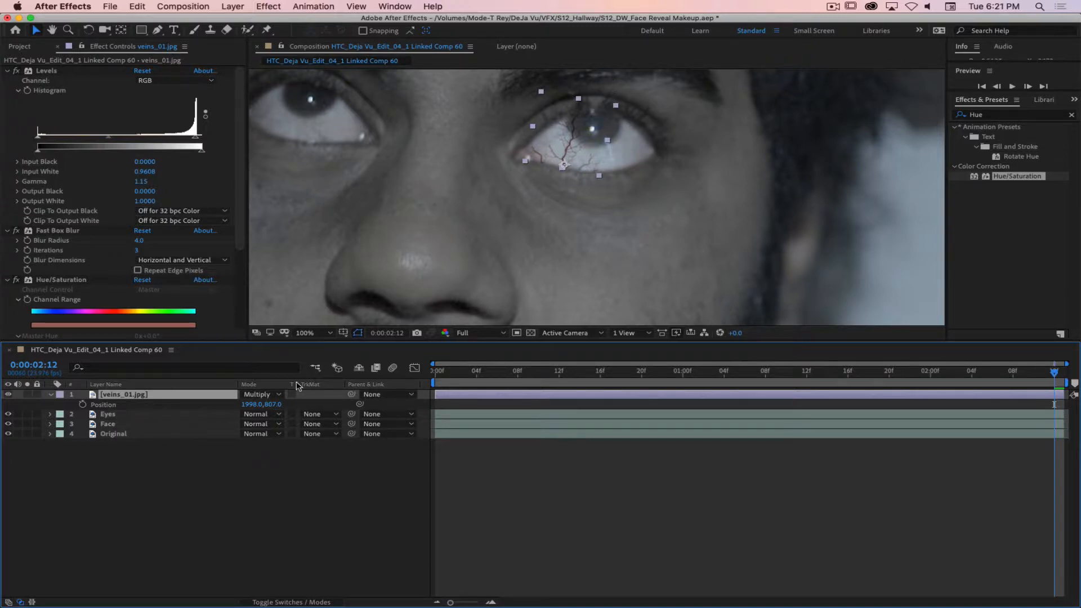
pyautogui.click(191, 505)
pyautogui.click(138, 395)
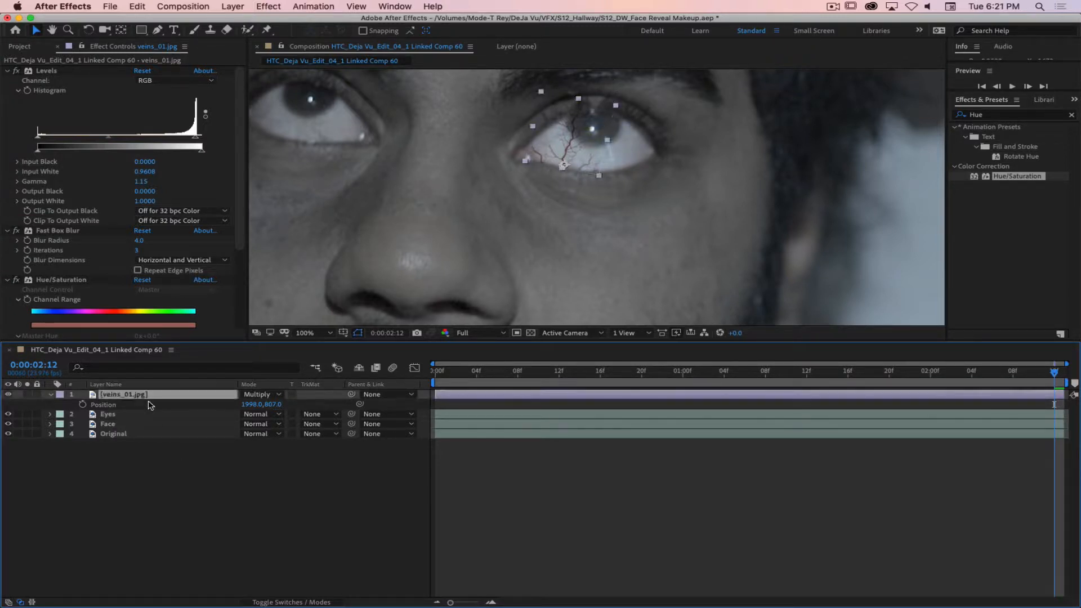
# Start a new composition named "Veins R Eye" with a custom frame size of 4096 by 2160 px.
pyautogui.click(20, 46)
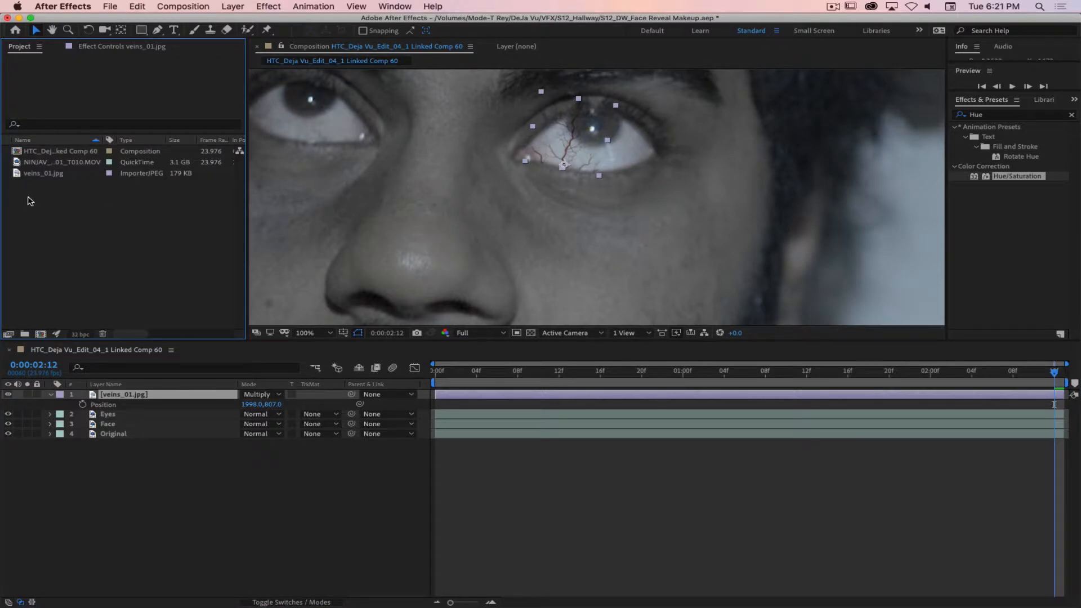
pyautogui.click(183, 6)
pyautogui.click(197, 21)
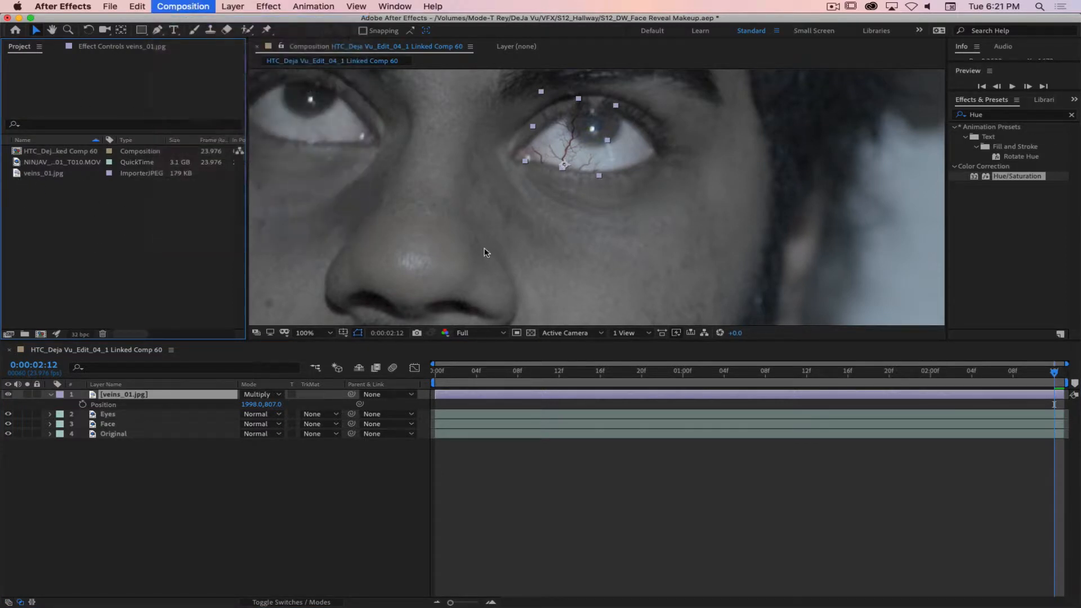
pyautogui.write('Veins R Eye')
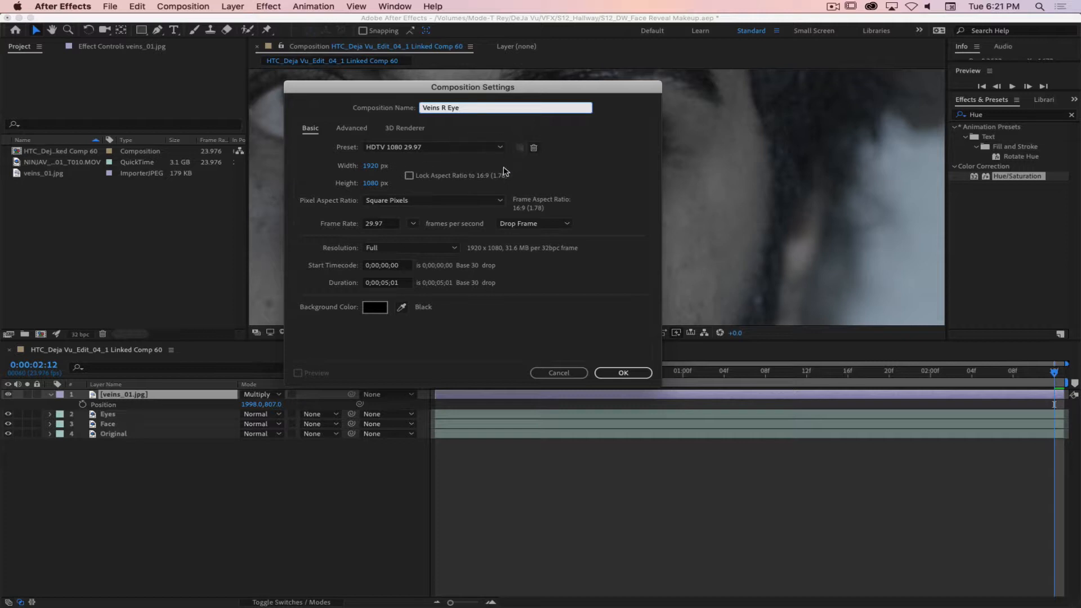
pyautogui.click(468, 149)
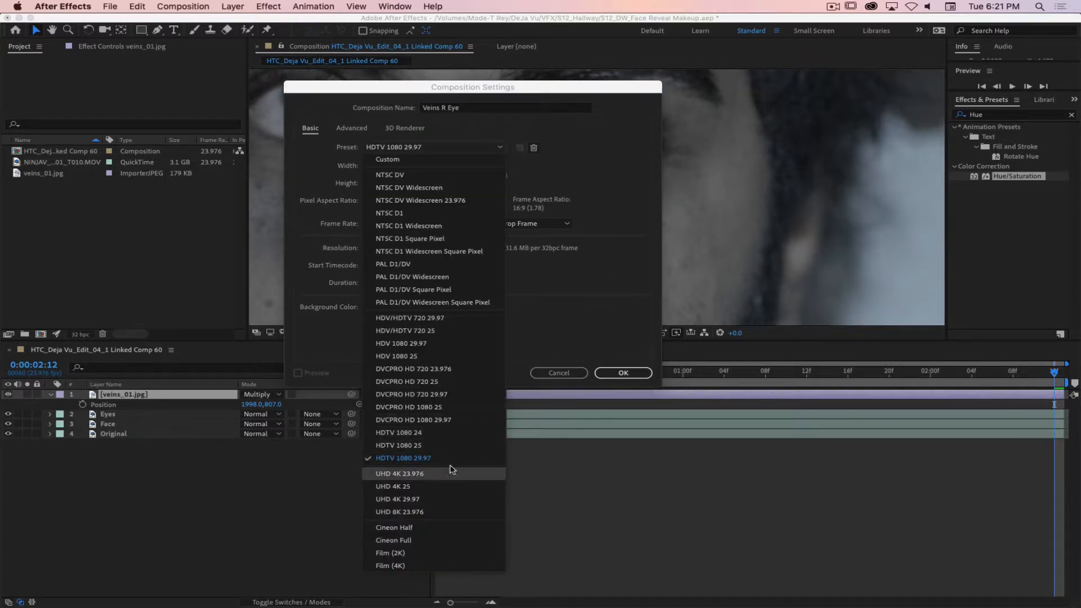
pyautogui.click(566, 300)
pyautogui.click(370, 166)
pyautogui.write('4')
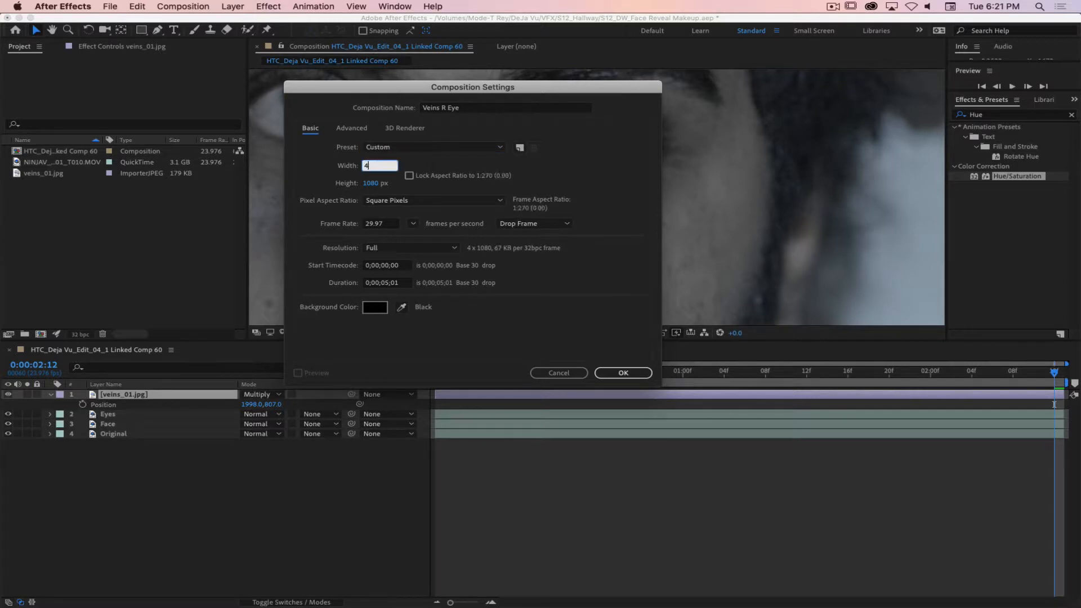
pyautogui.write('096')
pyautogui.press('Tab')
pyautogui.write('210')
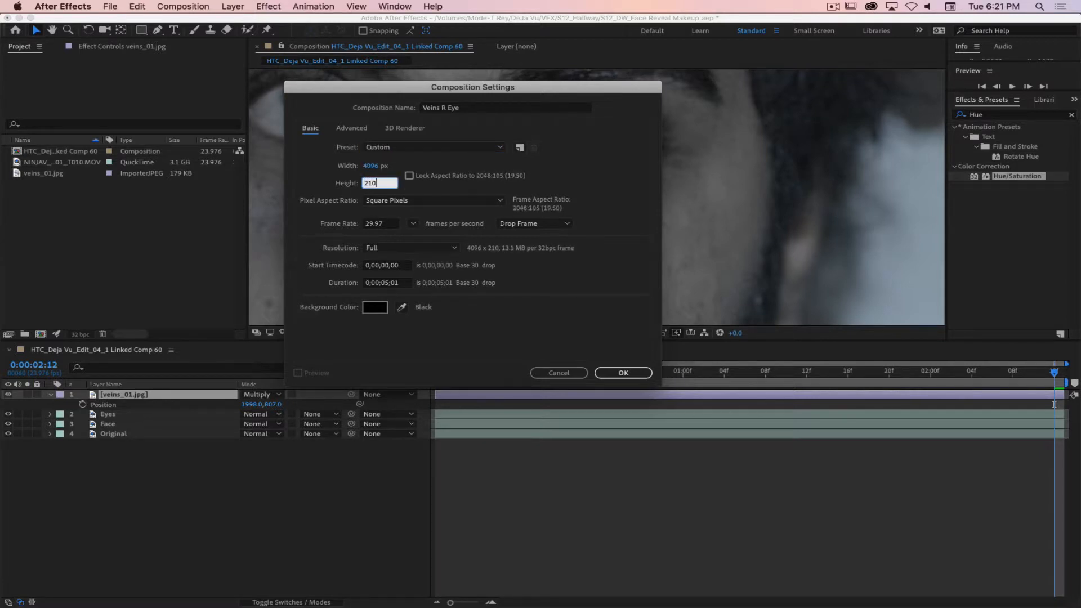
pyautogui.press('BackSpace')
pyautogui.write('60')
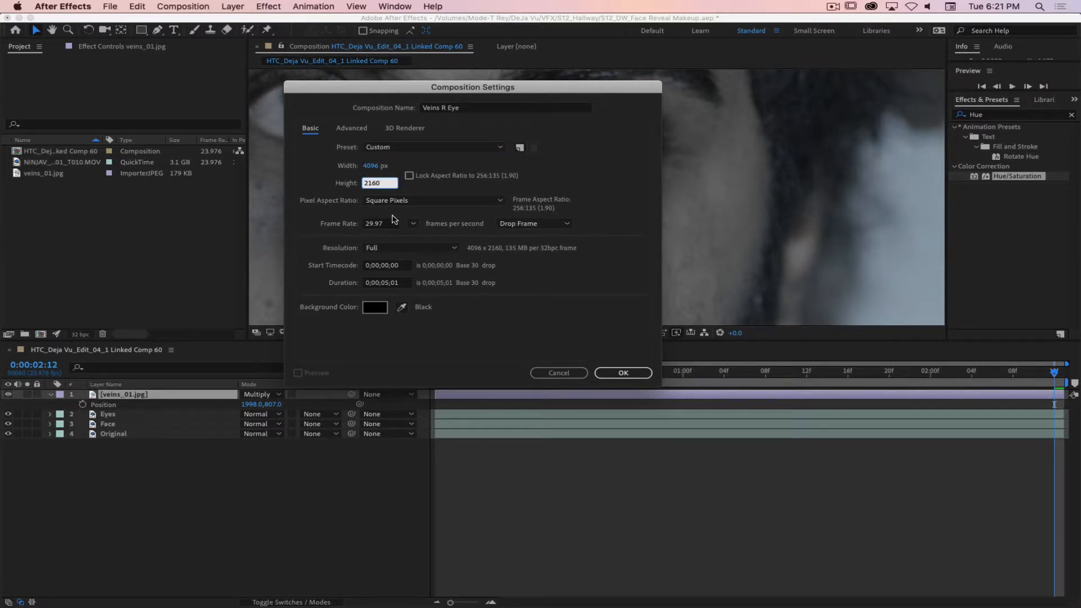
# Set the new composition's frame rate to 23.976 and duration to 0:00:02:12 with square pixels, and create it.
pyautogui.click(414, 224)
pyautogui.click(434, 274)
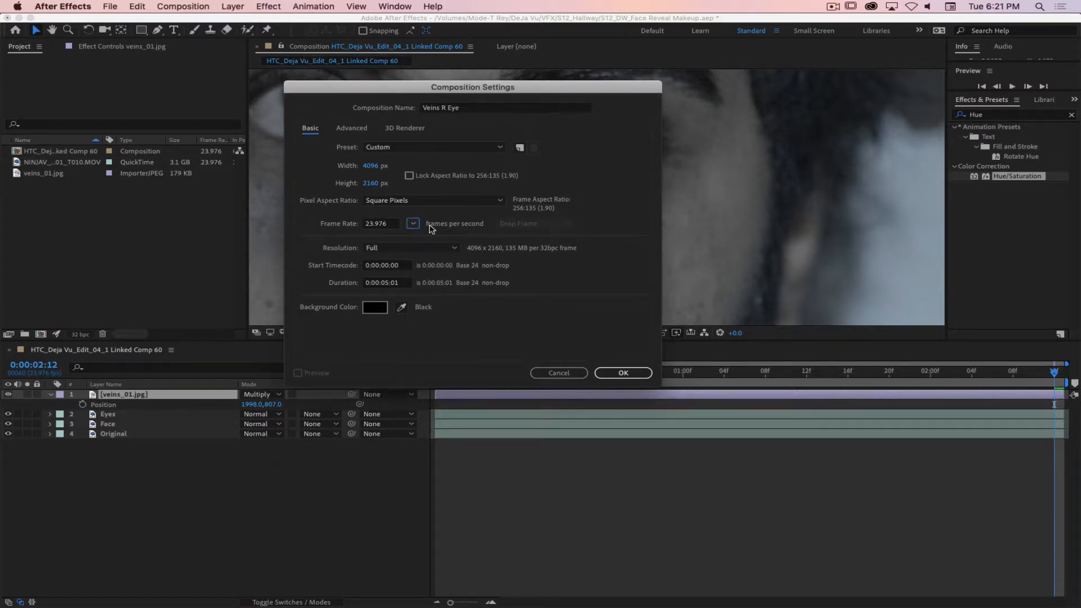
pyautogui.click(445, 201)
pyautogui.click(454, 204)
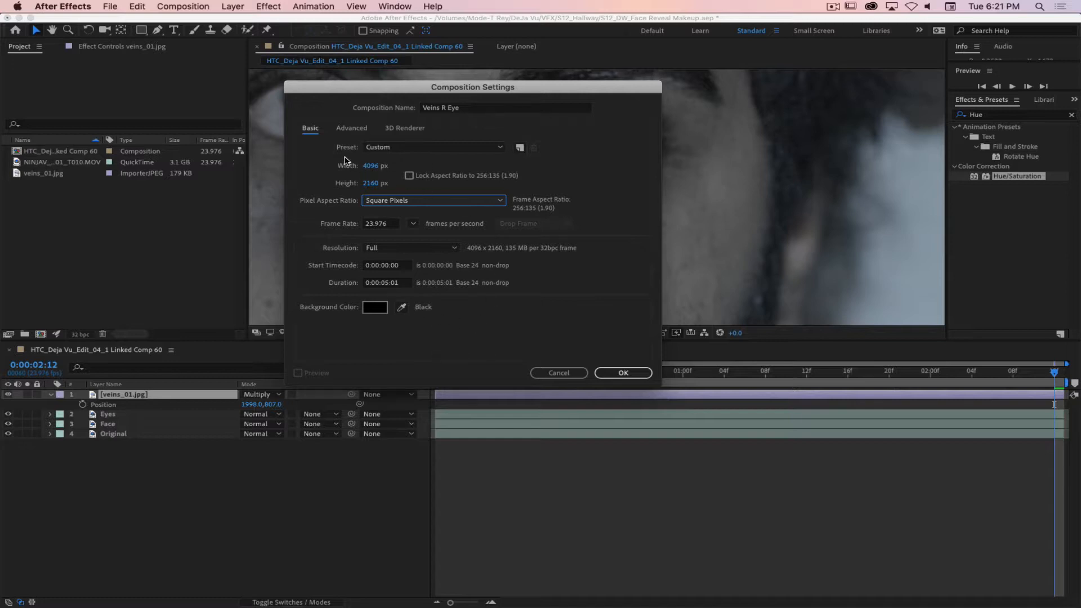
pyautogui.moveTo(440, 90); pyautogui.dragTo(592, 84)
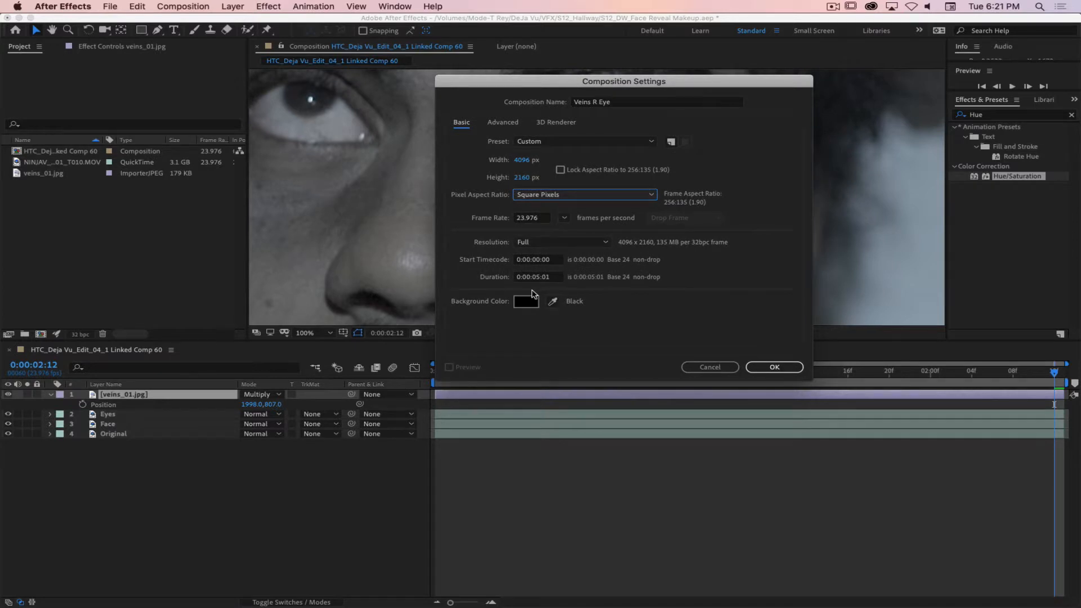
pyautogui.click(555, 277)
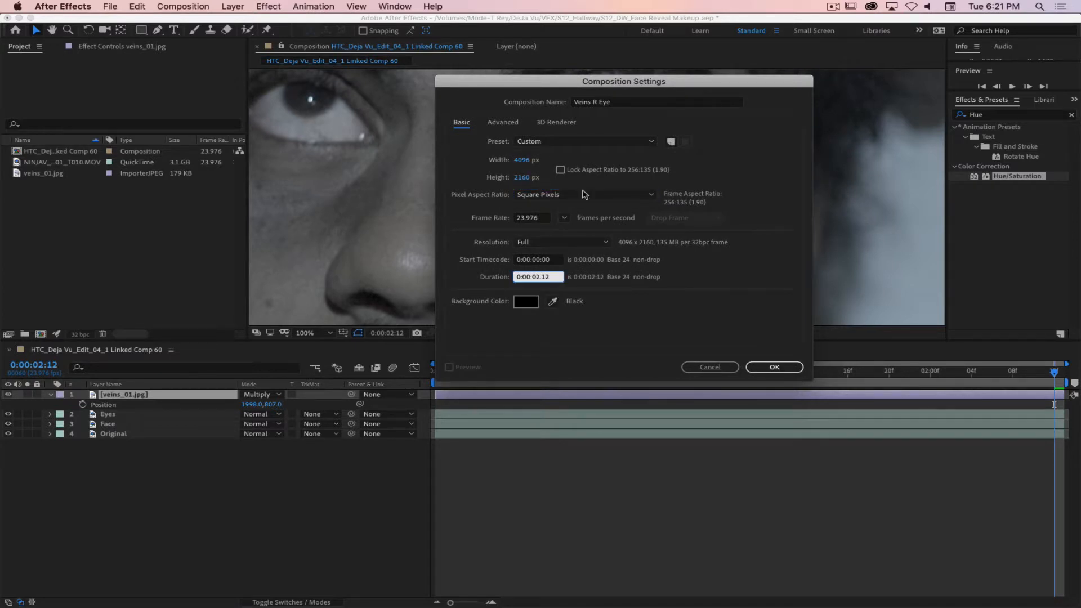
pyautogui.click(775, 367)
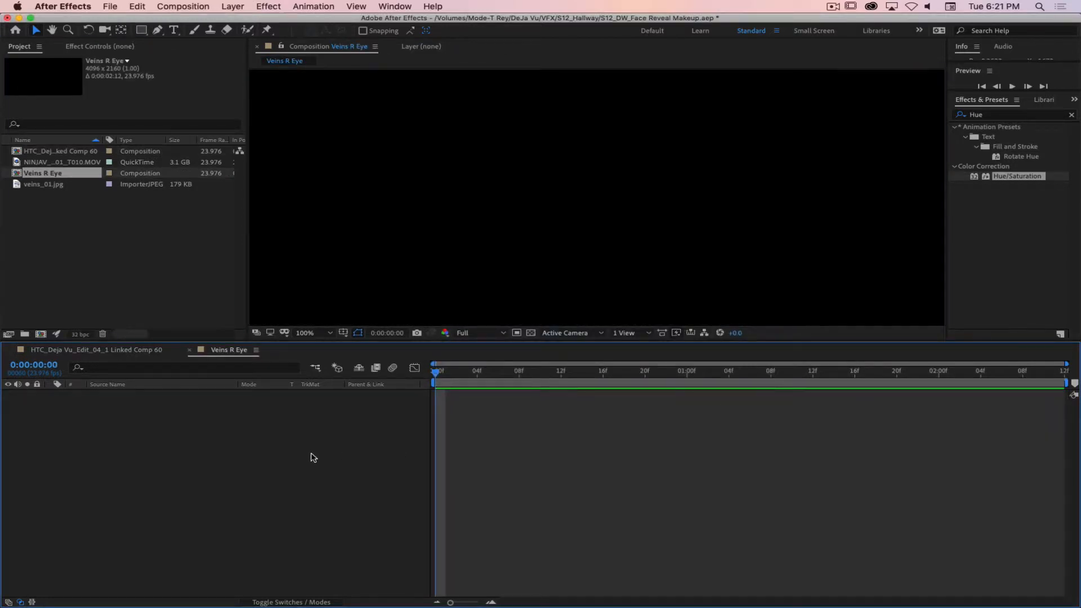
# Add veins_01.jpg to the Veins R Eye composition and stretch it to fill the frame with a non-uniform Scale of 504, 275%.
pyautogui.moveTo(24, 187); pyautogui.dragTo(157, 451)
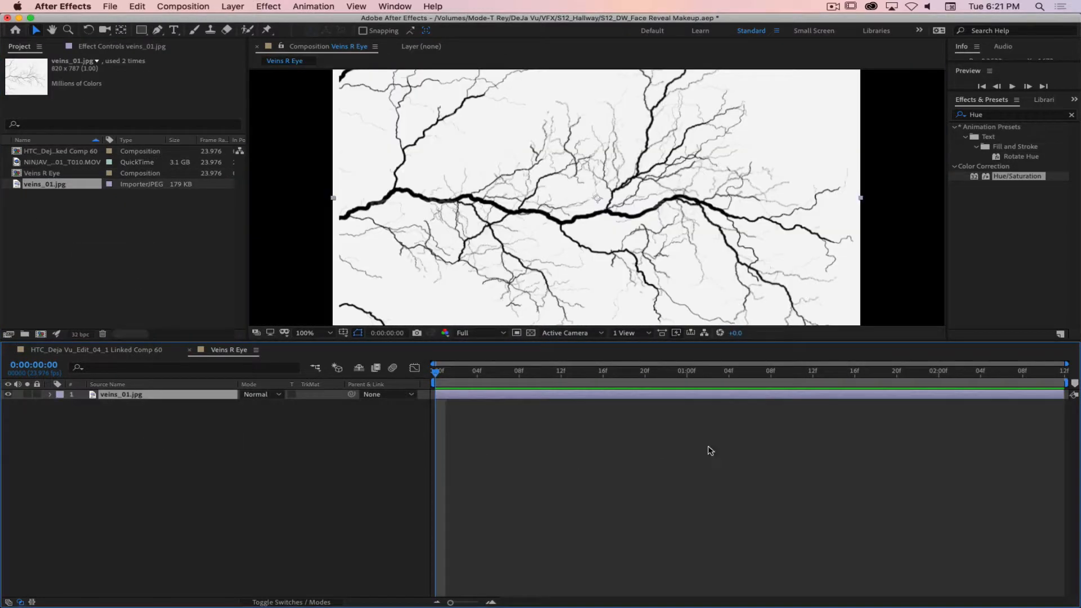
pyautogui.scroll(-6, 536, 233)
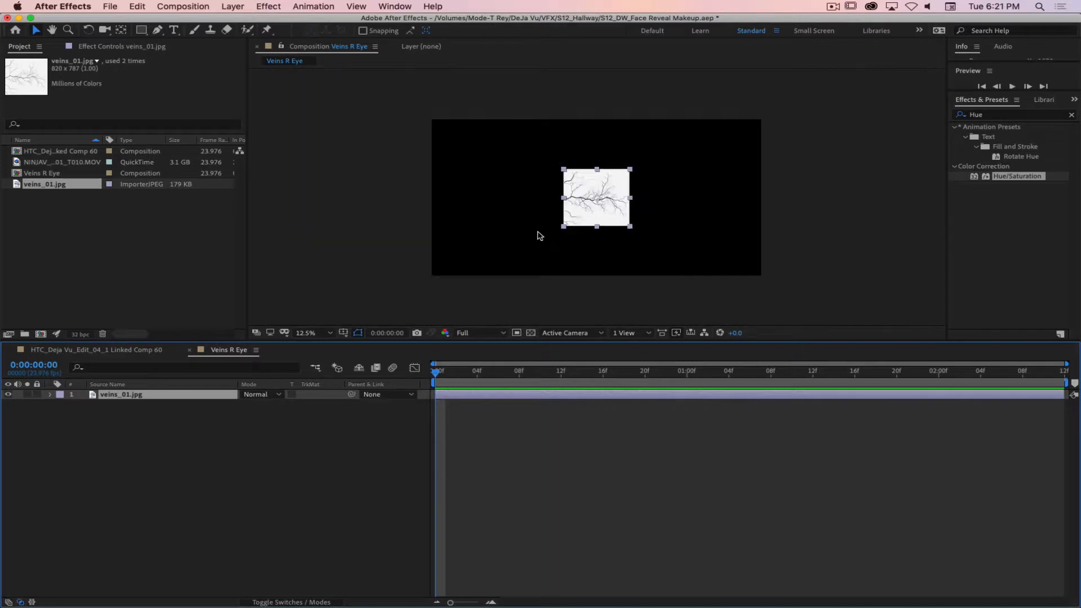
pyautogui.press('s')
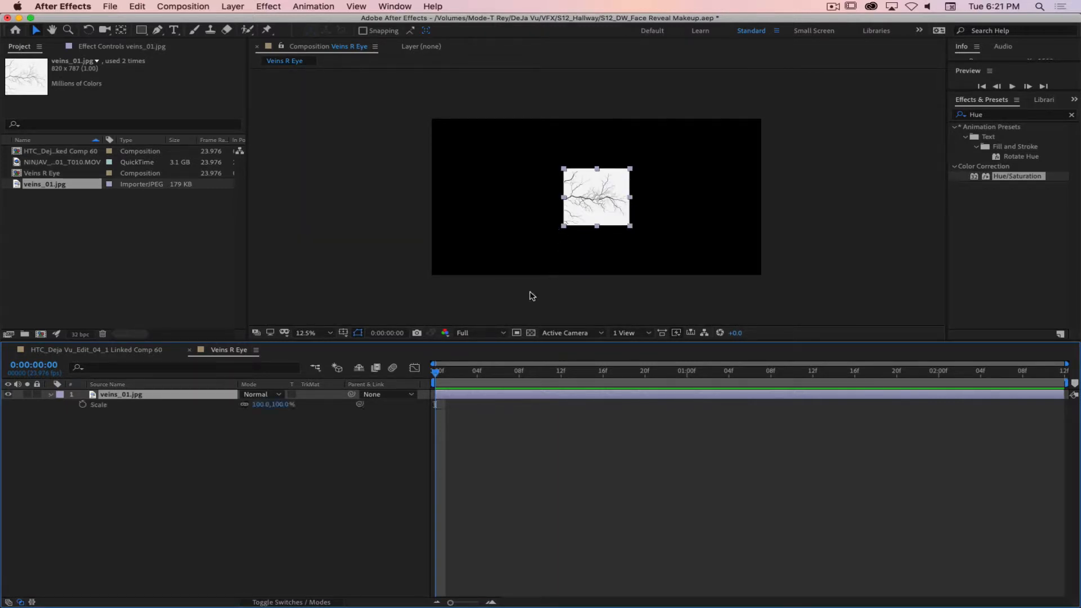
pyautogui.moveTo(279, 405); pyautogui.dragTo(410, 421)
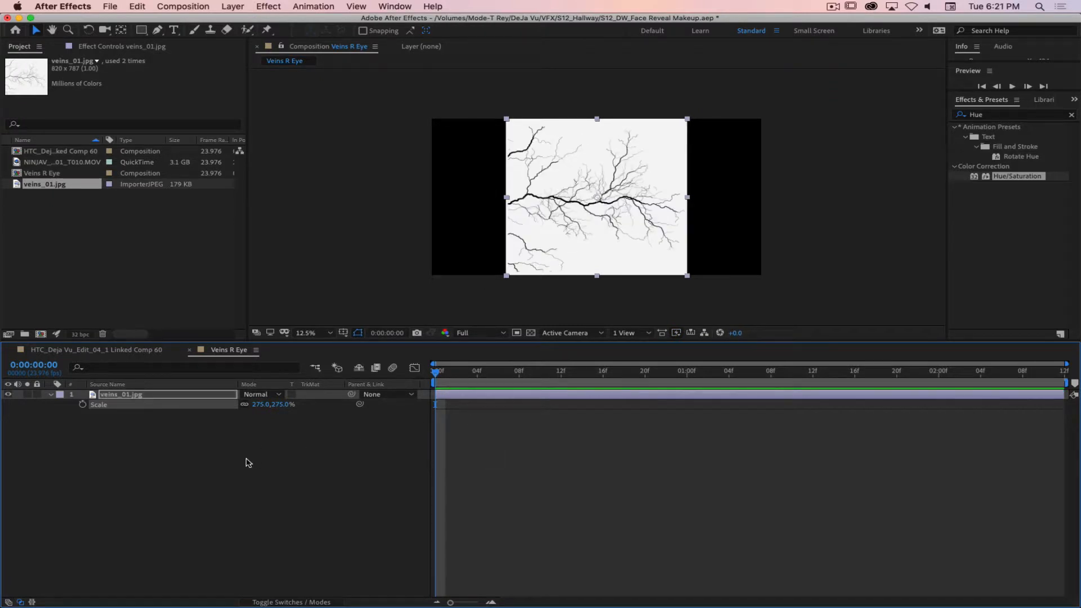
pyautogui.click(244, 405)
pyautogui.moveTo(261, 405); pyautogui.dragTo(412, 409)
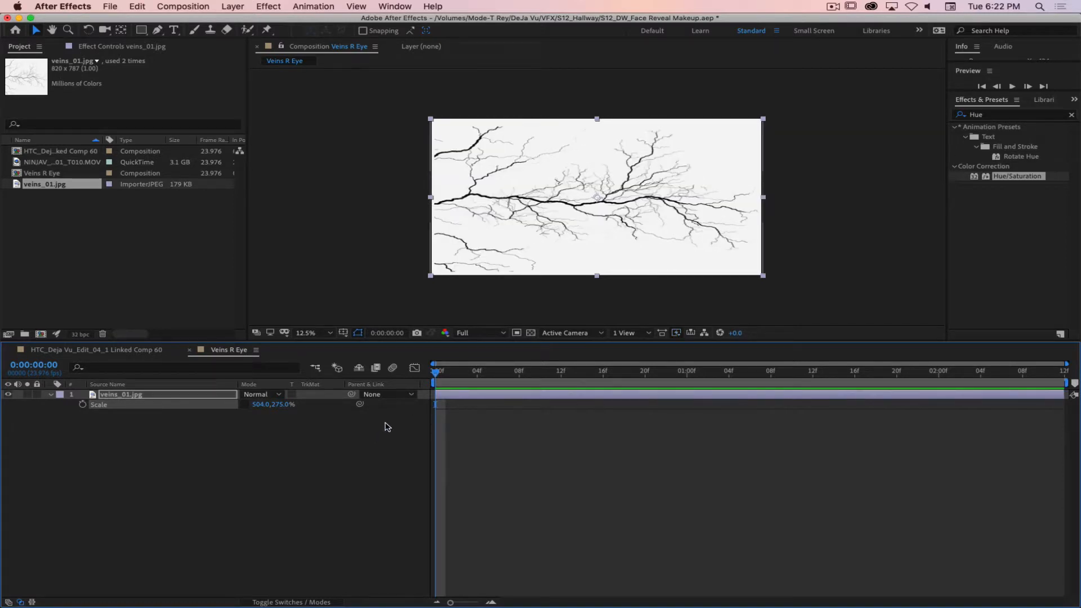
# Raise the vertical Scale of veins_01.jpg to 280% in the Veins R Eye composition.
pyautogui.moveTo(281, 404); pyautogui.dragTo(285, 405)
pyautogui.click(343, 455)
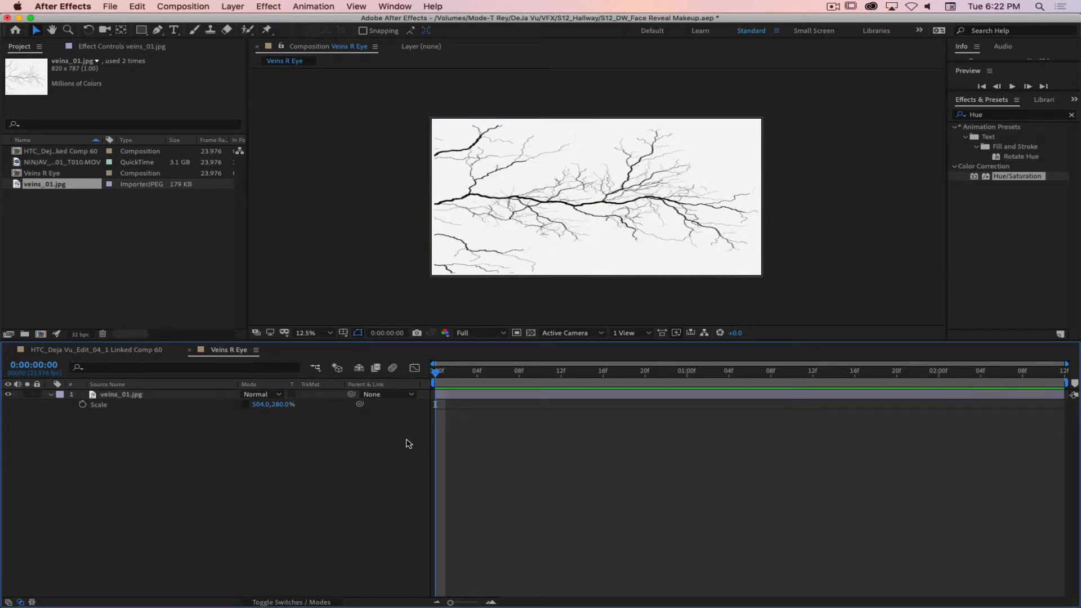
# Add the Veins R Eye composition as the top layer of HTC_Deja Vu_Edit_04_1 Linked Comp 60 and hide the veins_01.jpg layer.
pyautogui.click(82, 350)
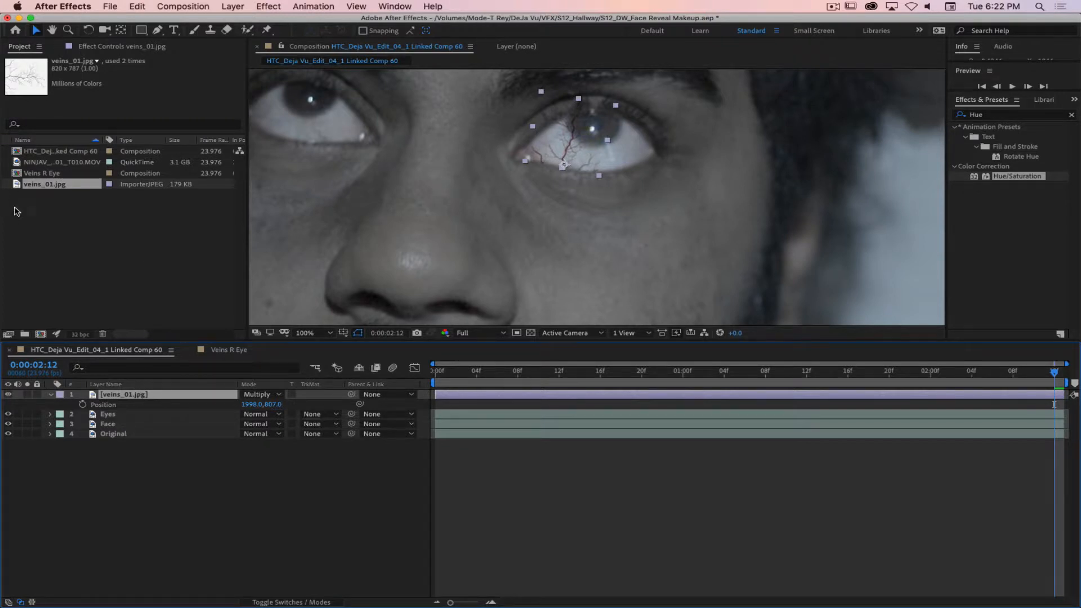
pyautogui.moveTo(20, 174); pyautogui.dragTo(129, 392)
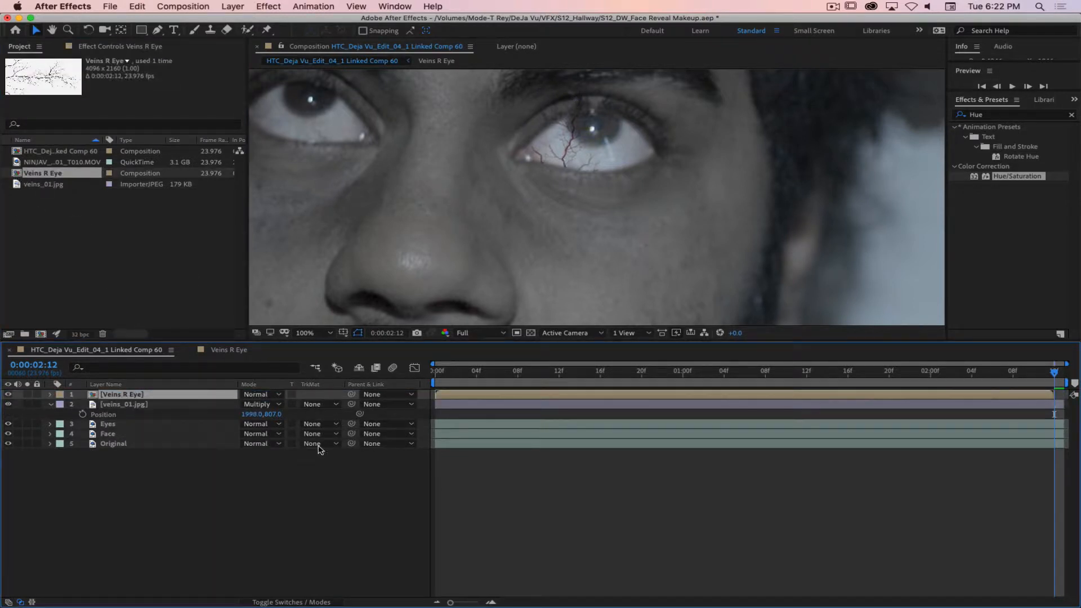
pyautogui.click(8, 404)
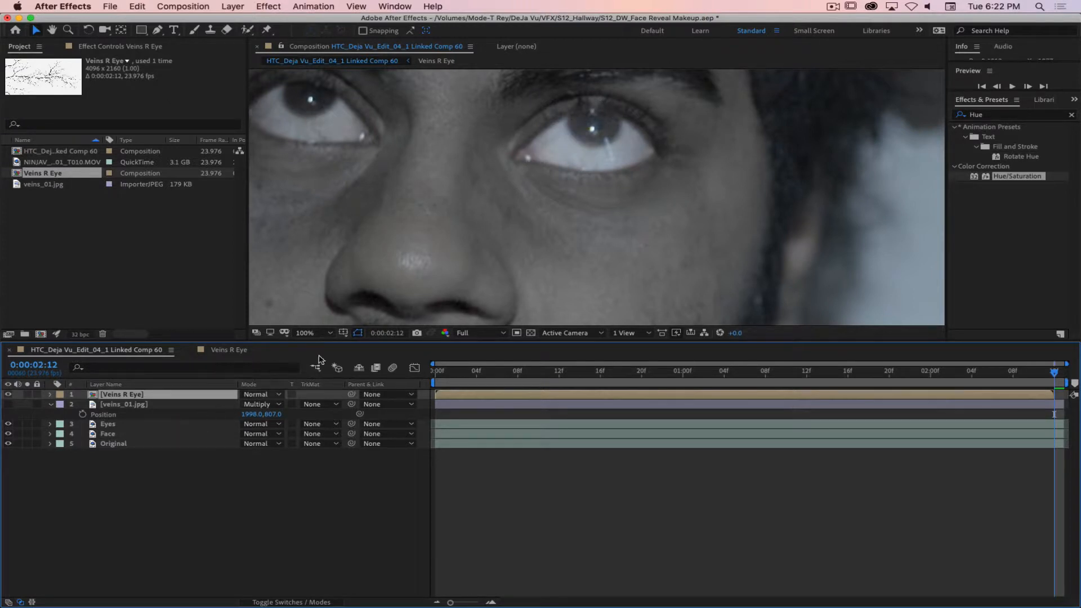
# Check the frame size in the composition settings of HTC_Deja Vu_Edit_04_1 Linked Comp 60 without changing anything.
pyautogui.press(',')
pyautogui.press(',')
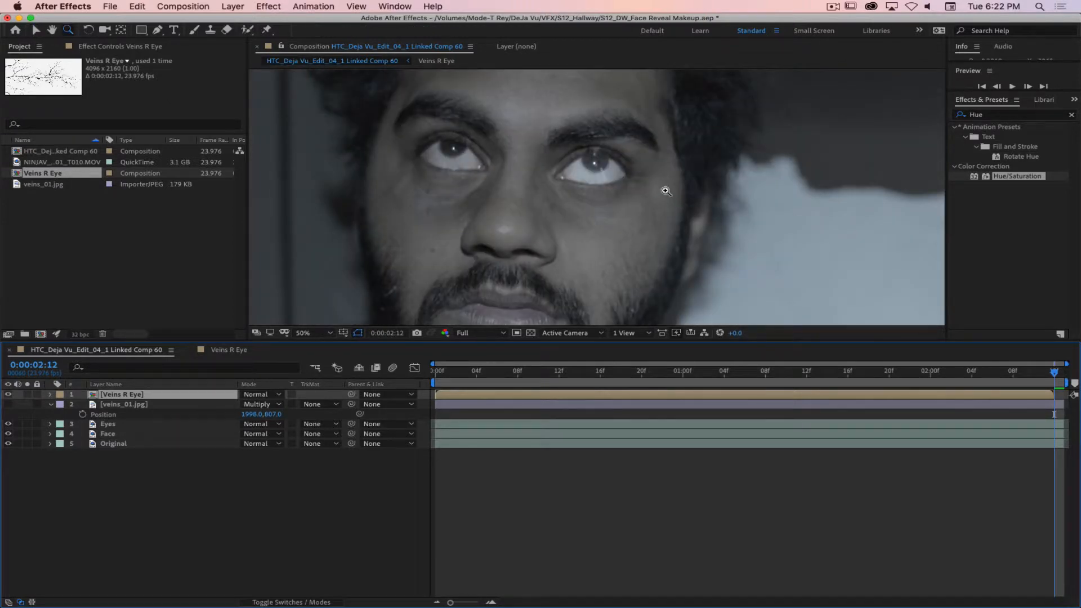
pyautogui.press(',')
pyautogui.press(',')
pyautogui.press('.')
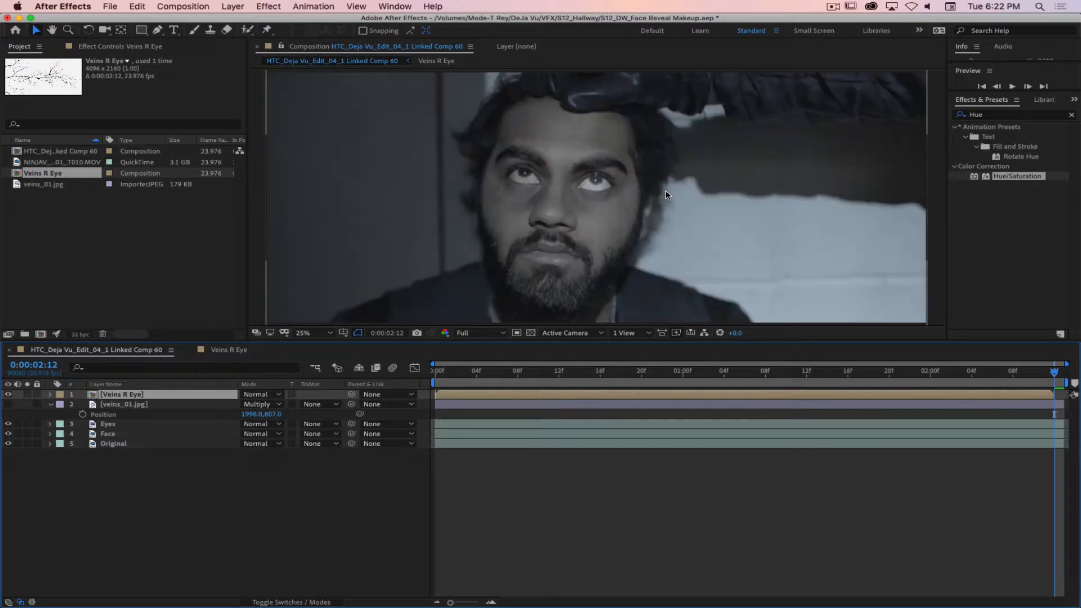
pyautogui.press(',')
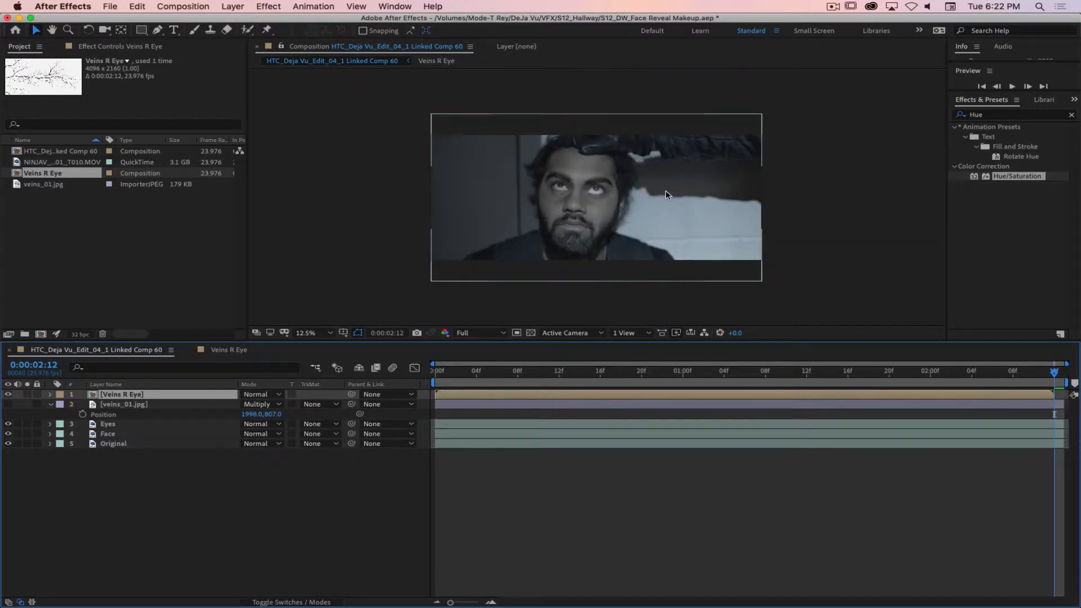
pyautogui.press('.')
pyautogui.press(',')
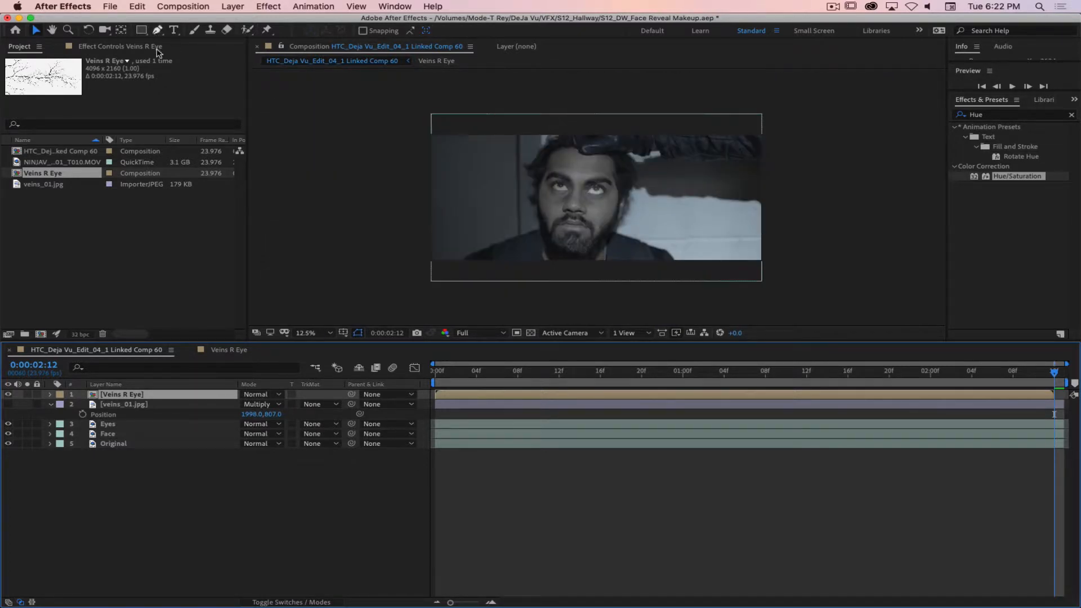
pyautogui.click(181, 531)
pyautogui.click(180, 7)
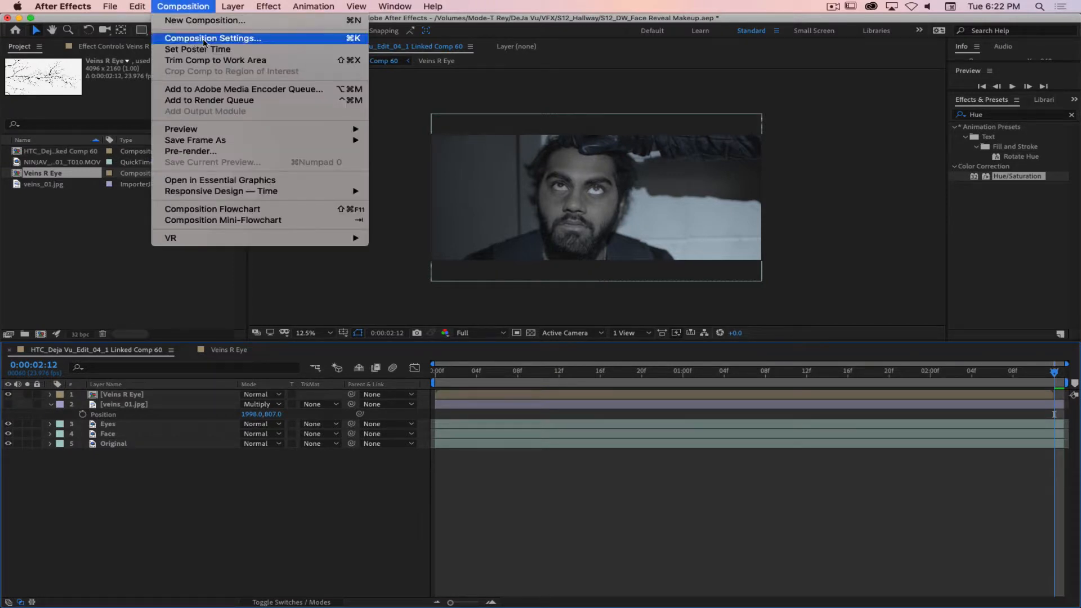
pyautogui.click(205, 34)
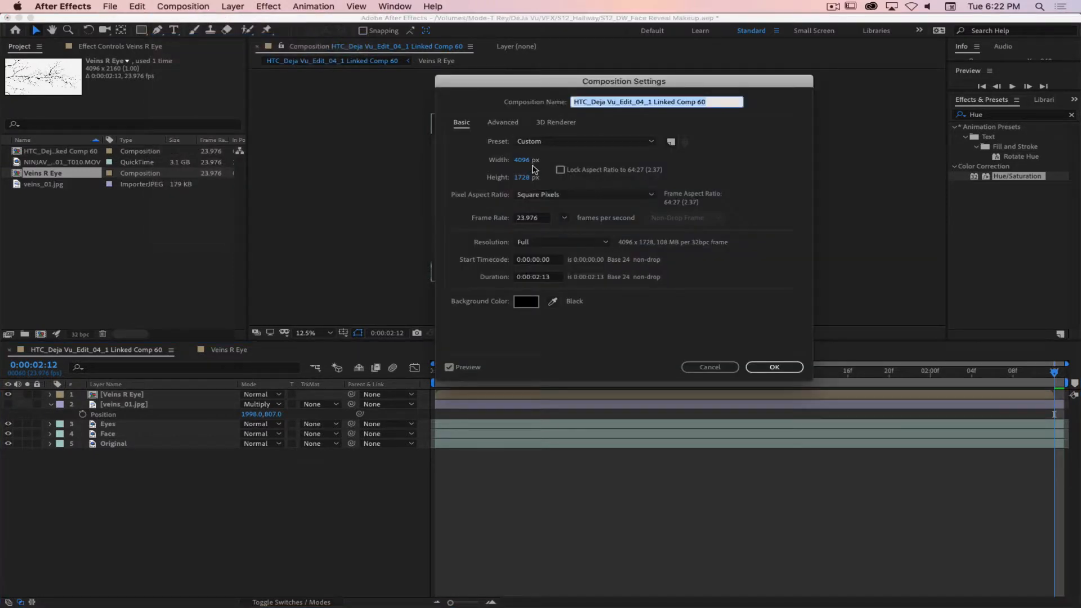
pyautogui.click(711, 367)
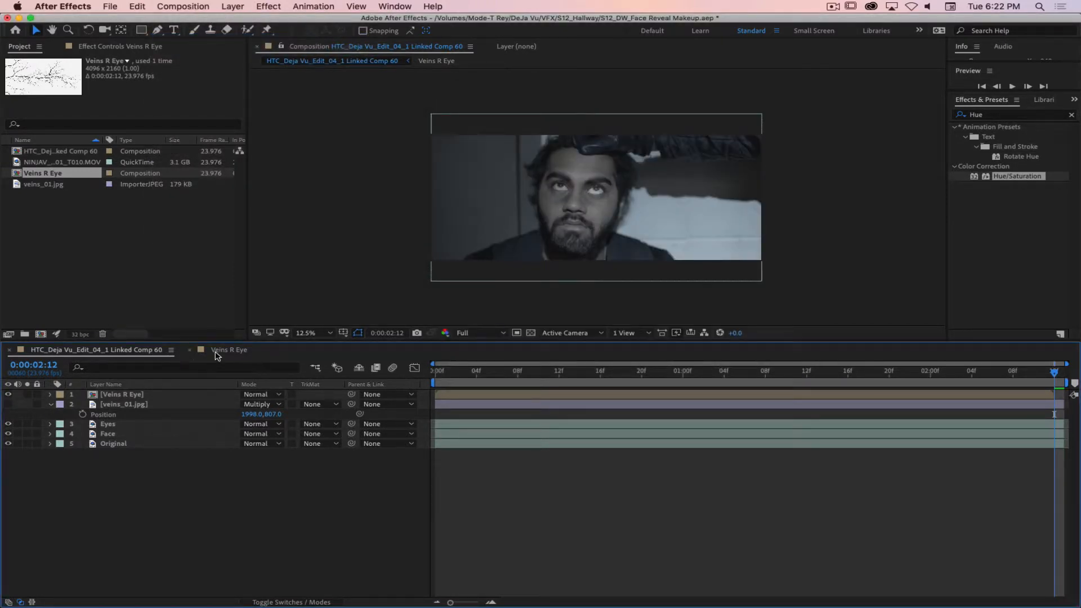
# Set the height of the Veins R Eye composition to 1728 px in its composition settings.
pyautogui.click(216, 351)
pyautogui.click(181, 6)
pyautogui.click(205, 35)
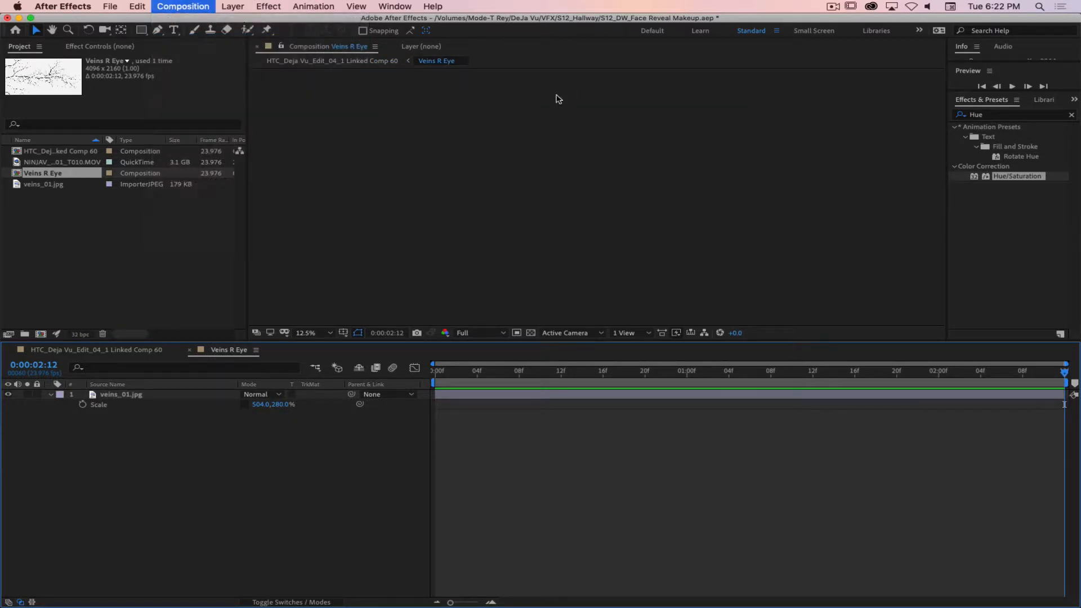
pyautogui.click(530, 177)
pyautogui.write('1')
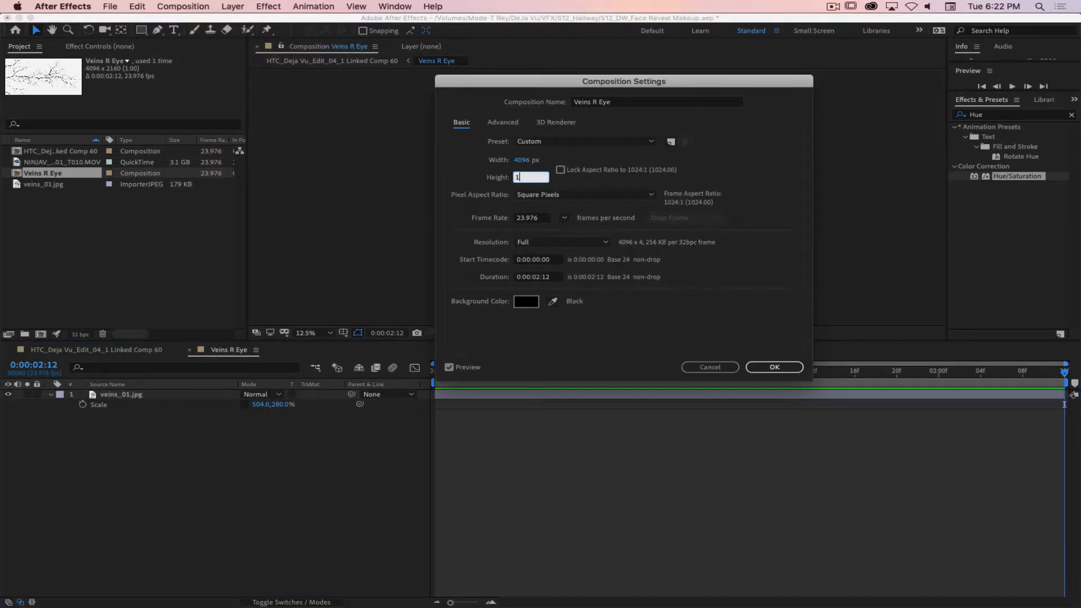
pyautogui.write('728')
pyautogui.click(711, 160)
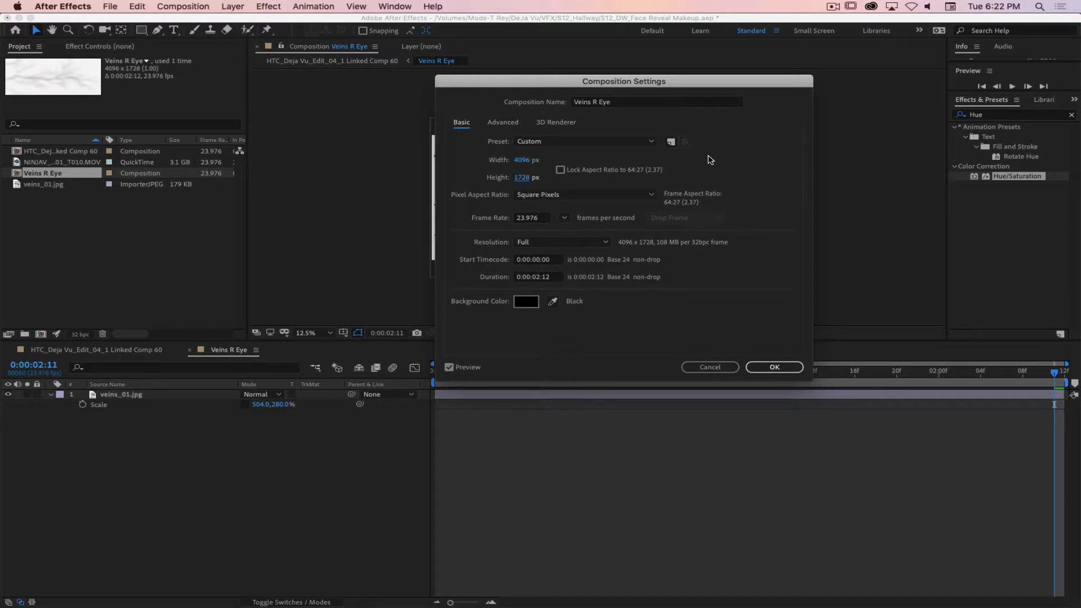
pyautogui.click(775, 368)
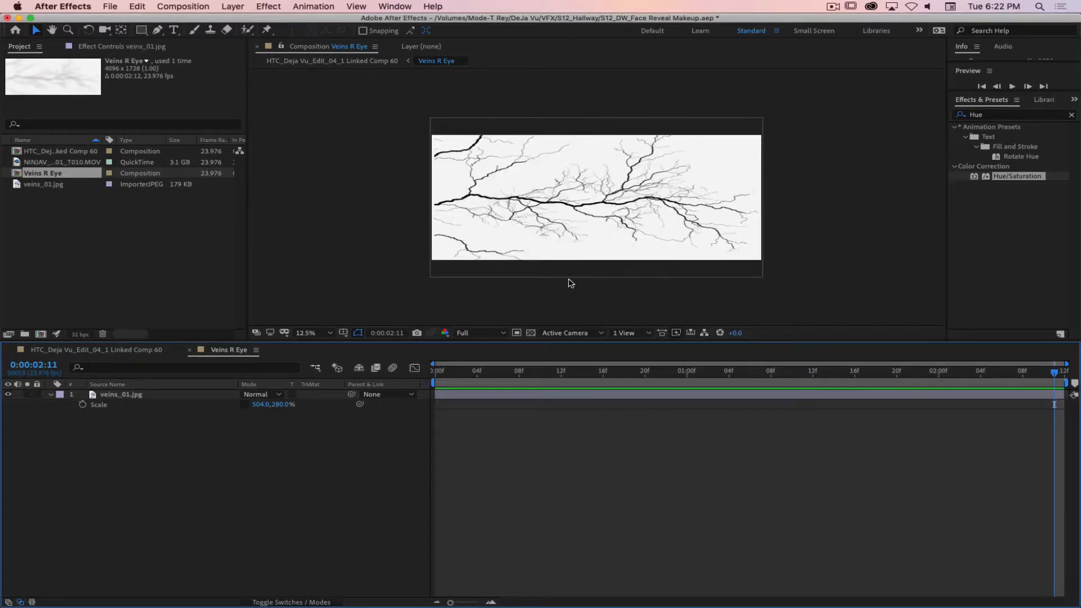
# Refit veins_01.jpg to the frame of the Veins R Eye composition with a Scale of 507, 226%.
pyautogui.click(170, 398)
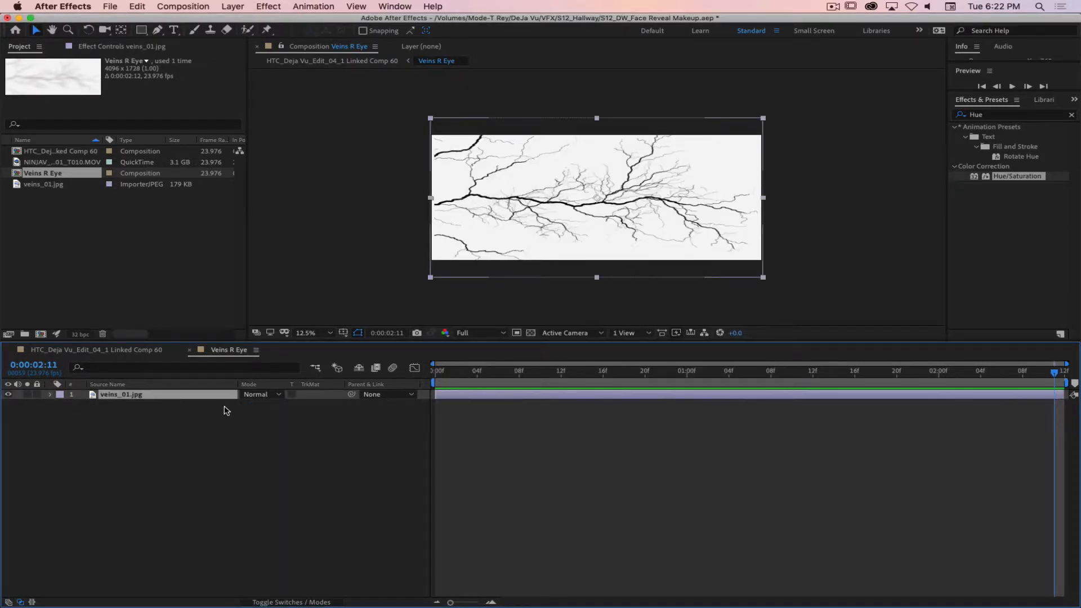
pyautogui.press('s')
pyautogui.moveTo(260, 405); pyautogui.dragTo(234, 399)
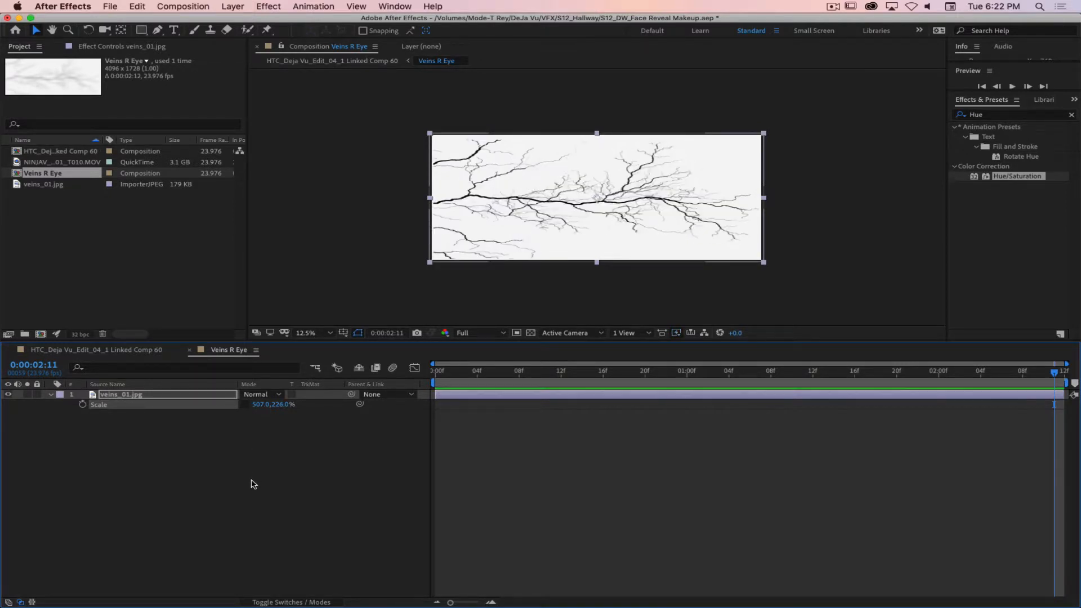
pyautogui.click(251, 483)
# Export the Eyes layer's Mocha tracking data to the Veins R Eye layer as Corner Pin (Support Motion Blur) in the linked composition.
pyautogui.click(112, 349)
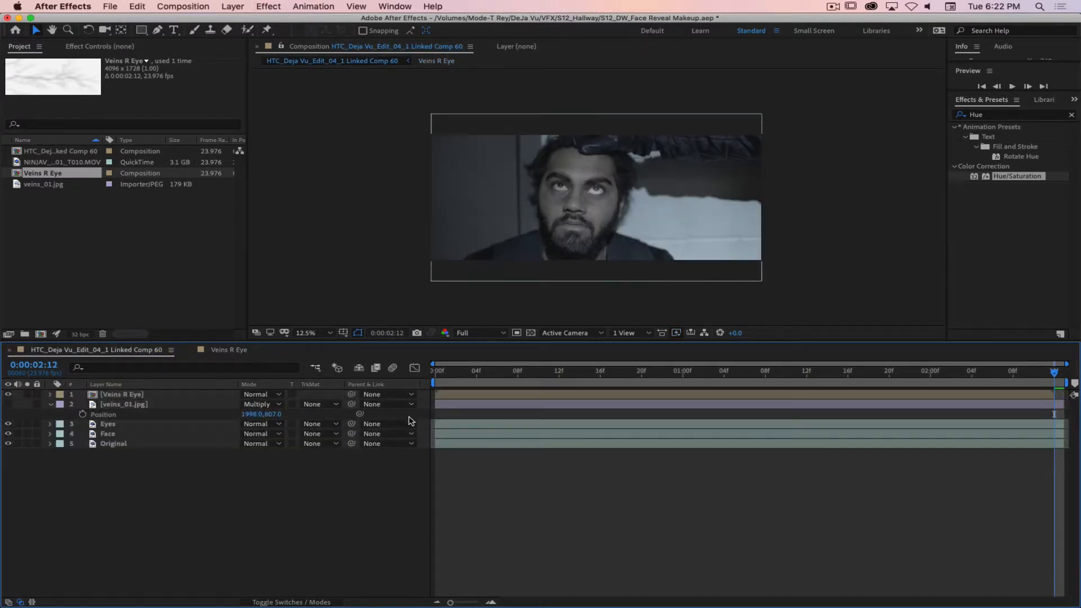
pyautogui.click(127, 427)
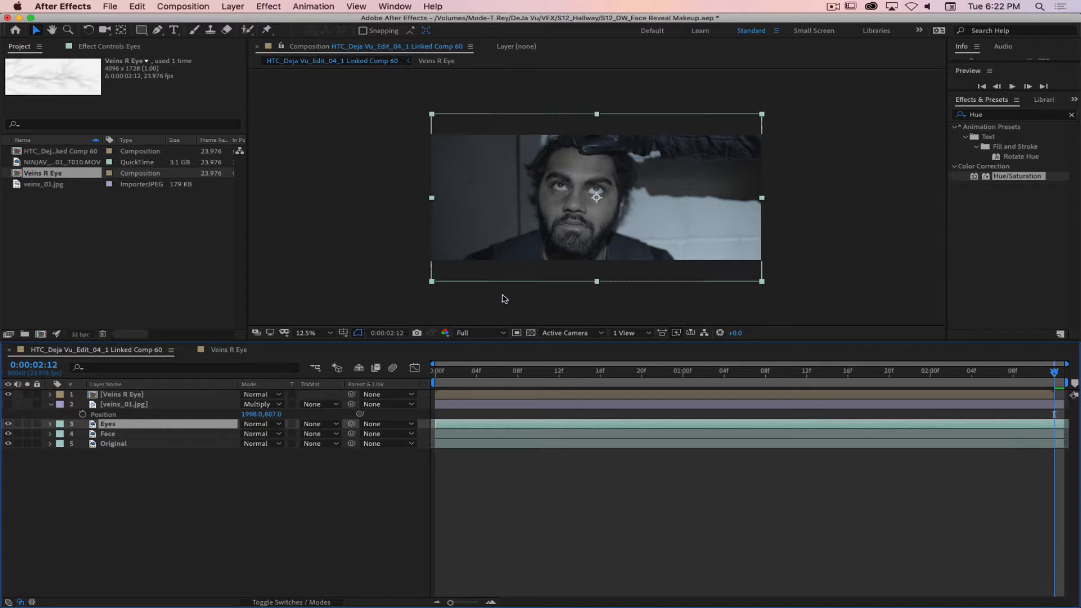
pyautogui.click(91, 45)
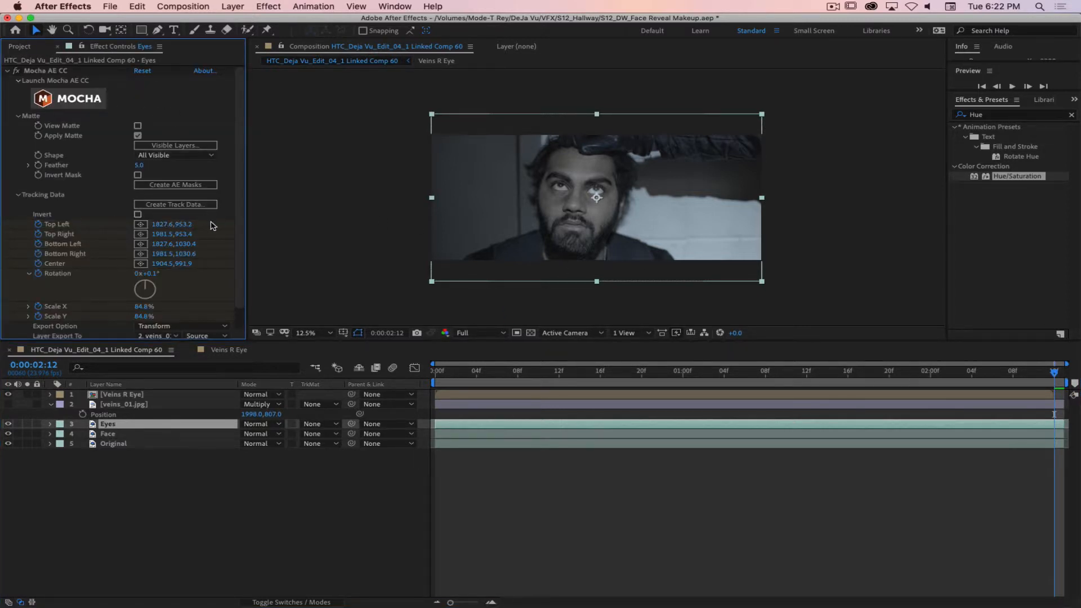
pyautogui.scroll(-2, 247, 225)
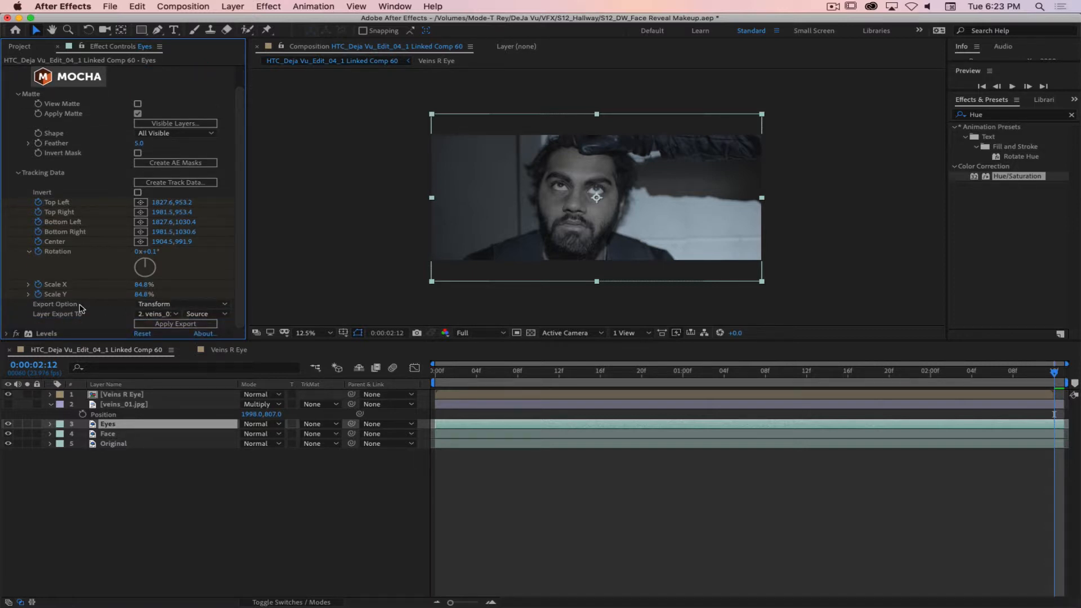
pyautogui.click(183, 304)
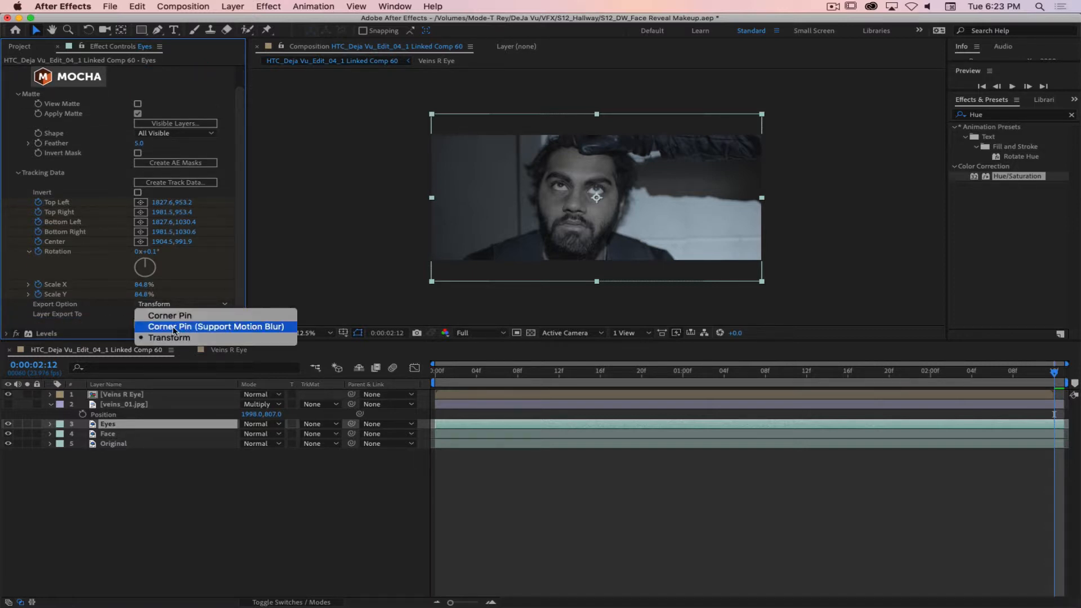
pyautogui.click(191, 327)
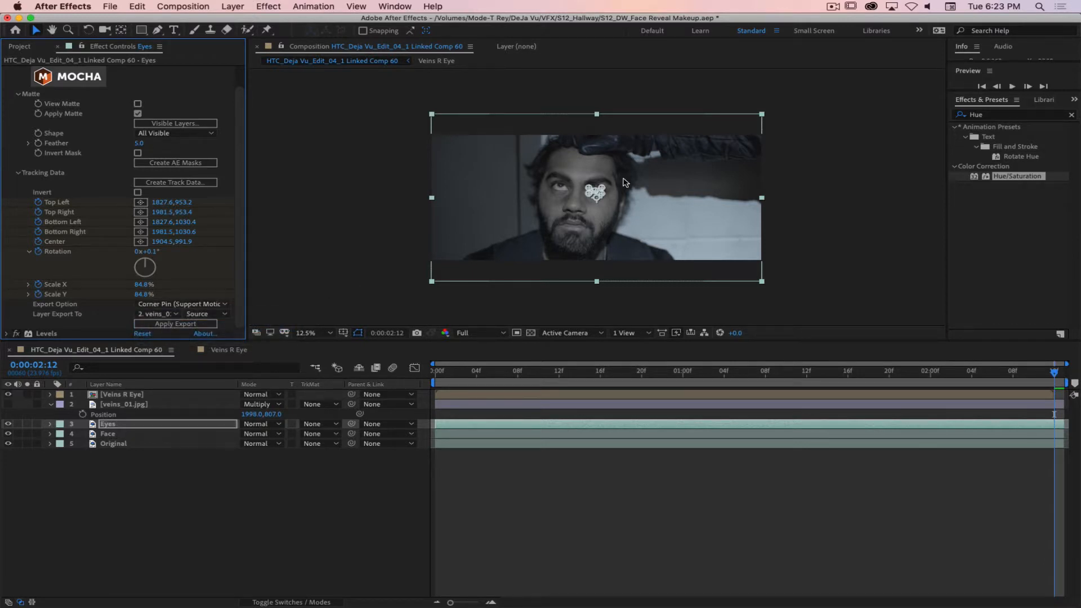
pyautogui.click(169, 314)
pyautogui.click(177, 343)
# Inspect the Veins R Eye layer's keyframes and scrub through the shot to check how the corner-pinned veins follow the face.
pyautogui.click(177, 397)
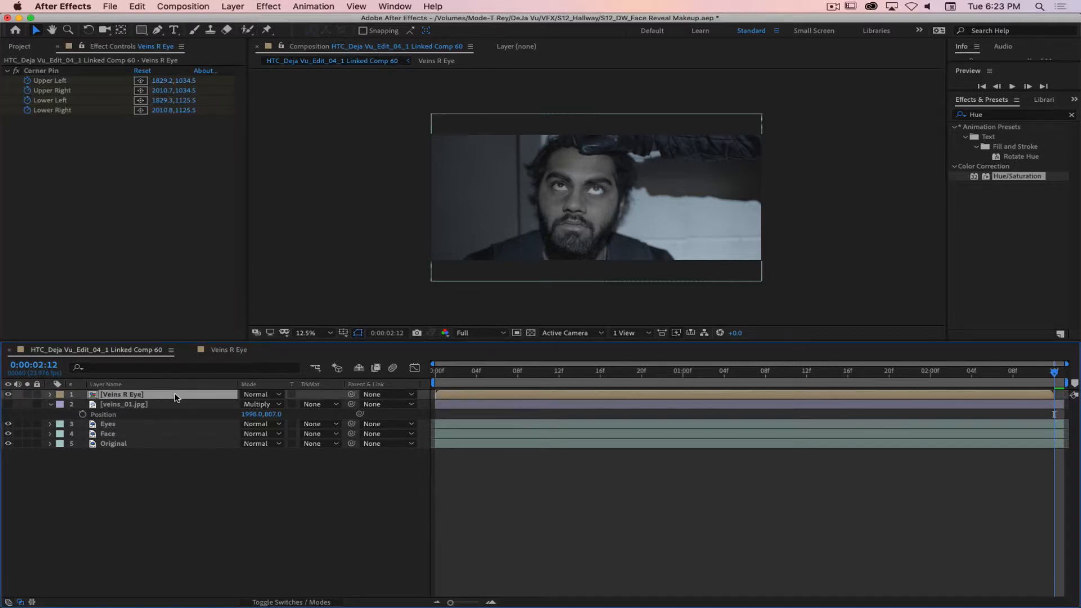
pyautogui.press('u')
pyautogui.press('u')
pyautogui.moveTo(618, 168); pyautogui.dragTo(552, 225)
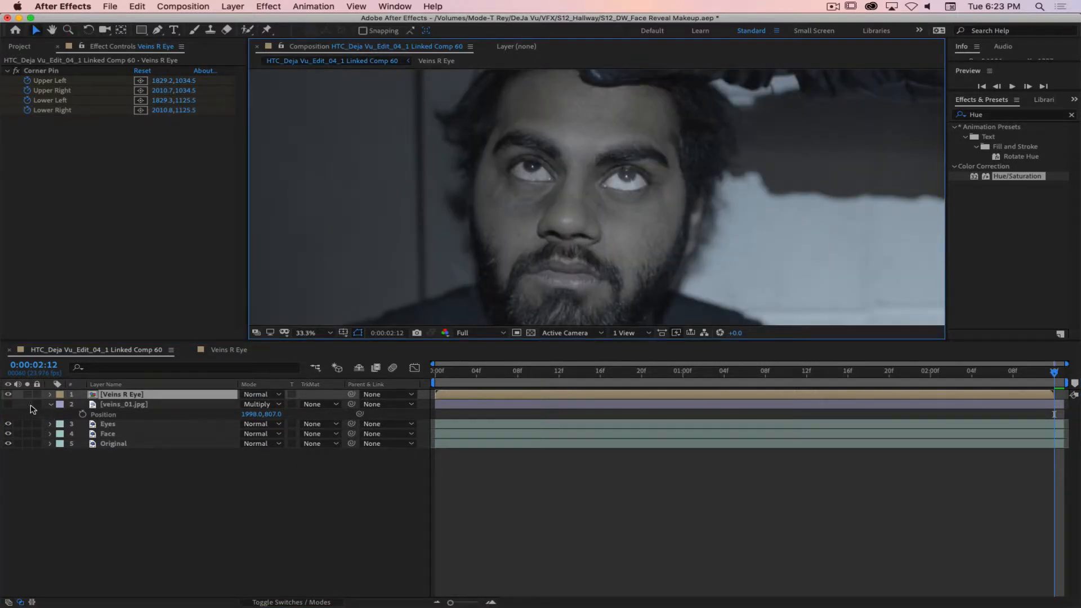
pyautogui.moveTo(463, 376); pyautogui.dragTo(1044, 370)
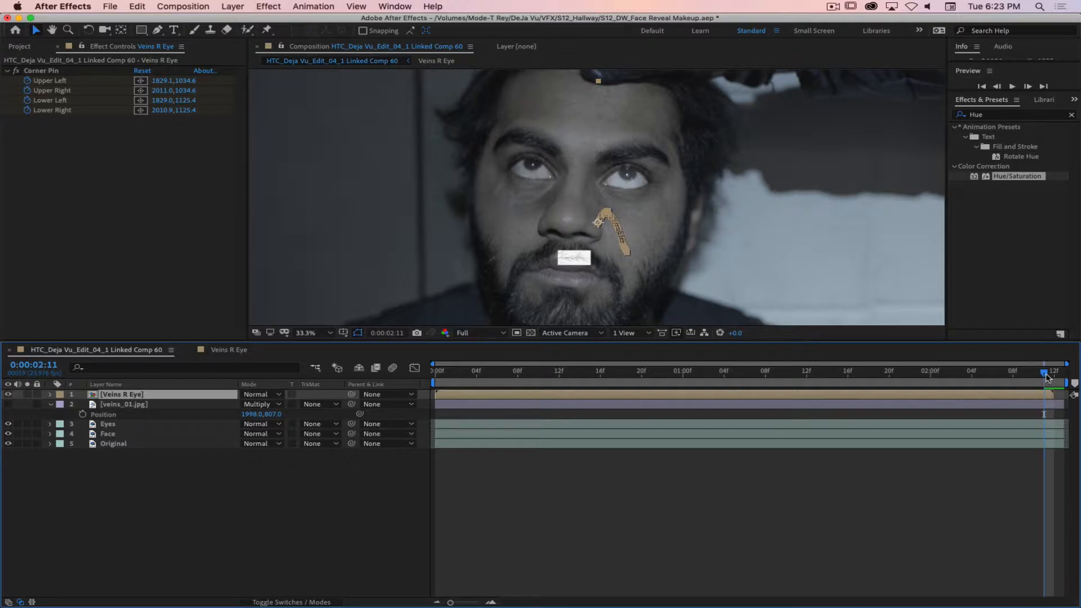
pyautogui.moveTo(1047, 378); pyautogui.dragTo(317, 379)
pyautogui.moveTo(468, 371); pyautogui.dragTo(973, 403)
pyautogui.click(832, 7)
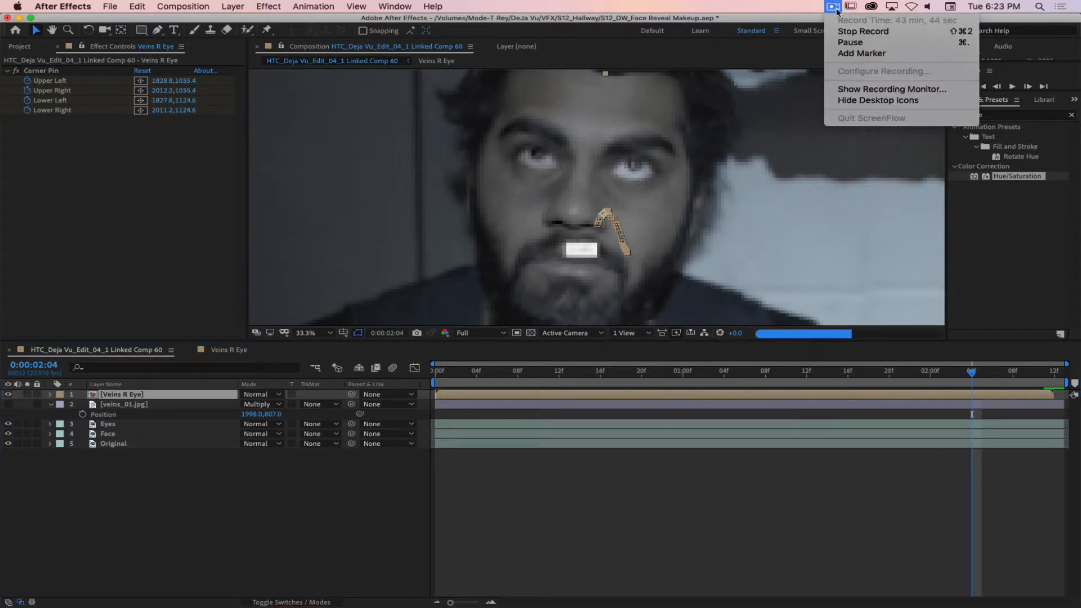
pyautogui.click(848, 39)
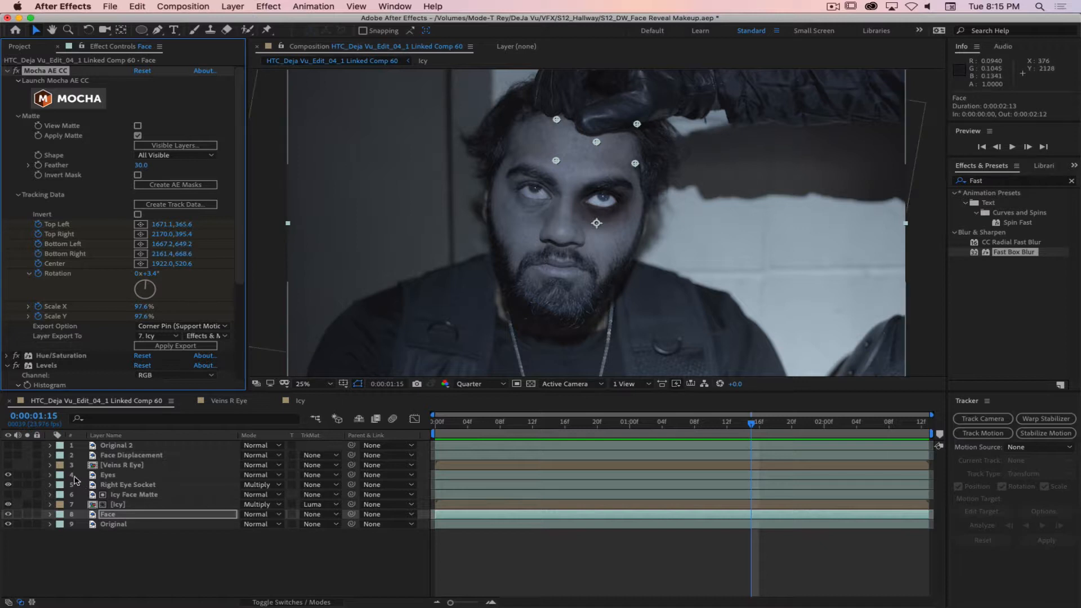
# Toggle the Original 2 layer's visibility repeatedly to compare the untouched footage with the makeup effect, leaving the layer hidden.
pyautogui.click(8, 445)
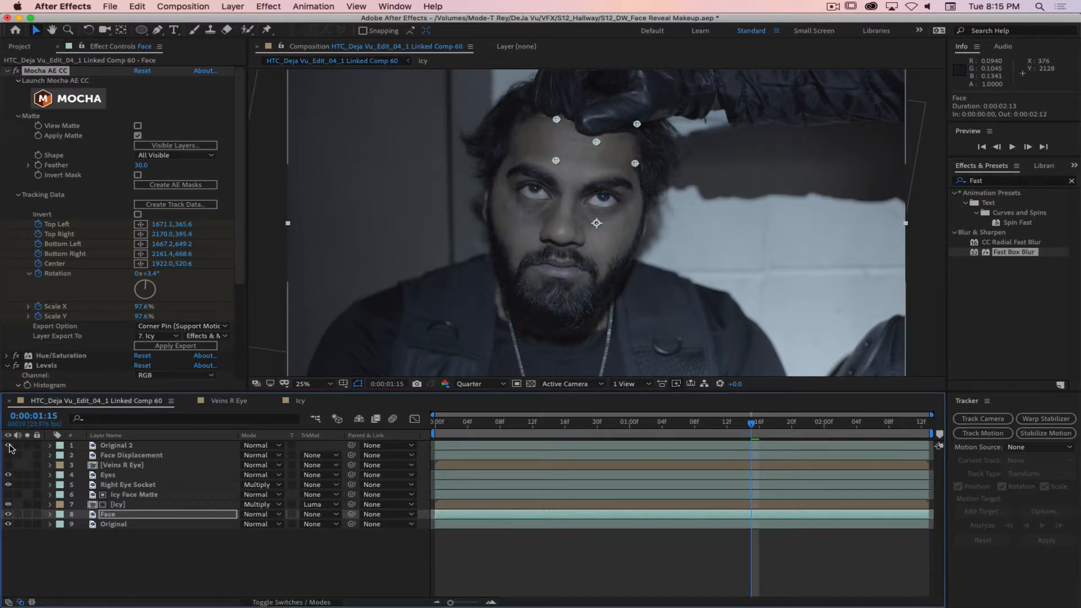
pyautogui.click(9, 445)
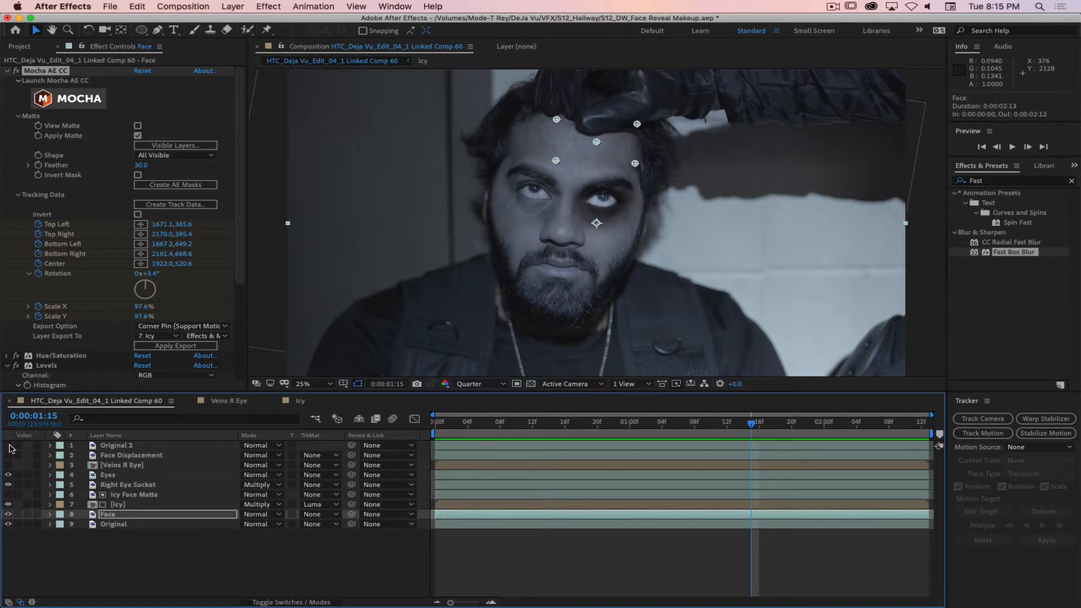
pyautogui.click(8, 445)
pyautogui.click(9, 446)
pyautogui.click(8, 445)
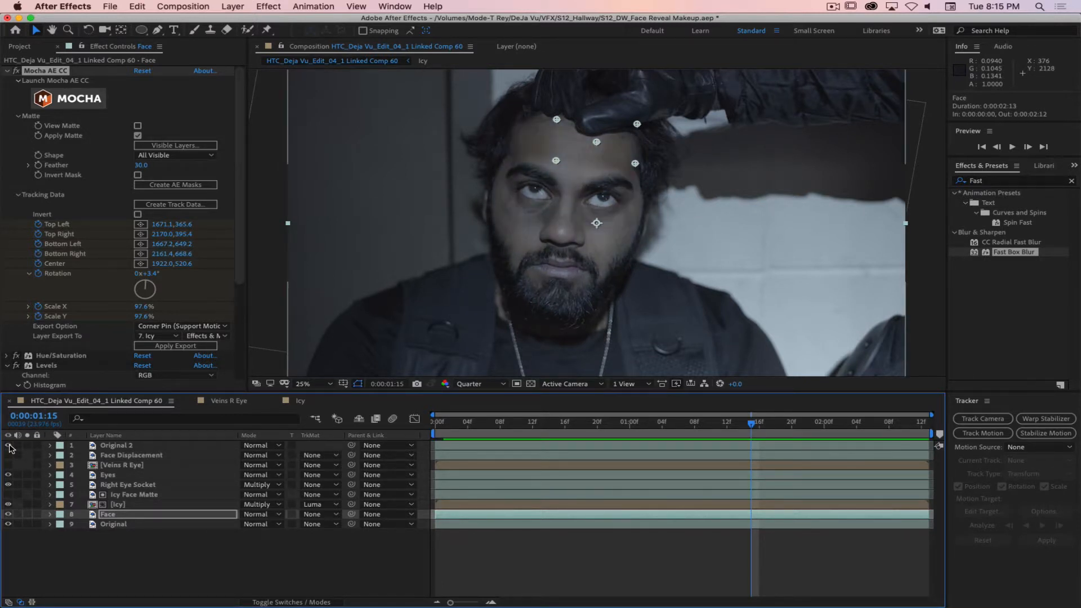
pyautogui.click(9, 446)
pyautogui.click(9, 445)
pyautogui.click(9, 446)
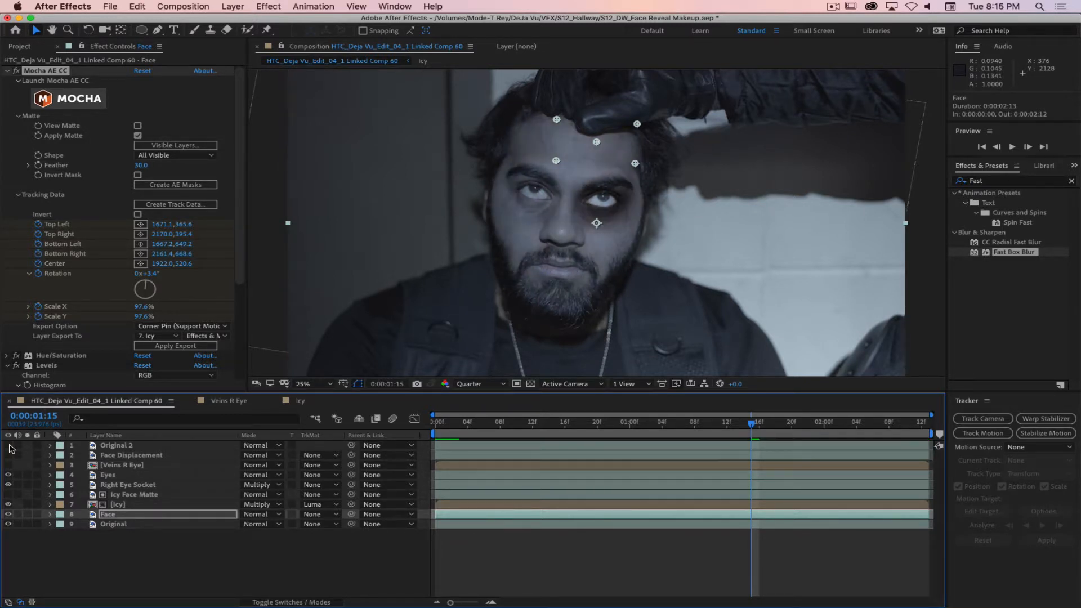
# Review the effects on the Face and Icy layers, and open the Icy composition to examine its contents.
pyautogui.click(125, 560)
pyautogui.click(102, 515)
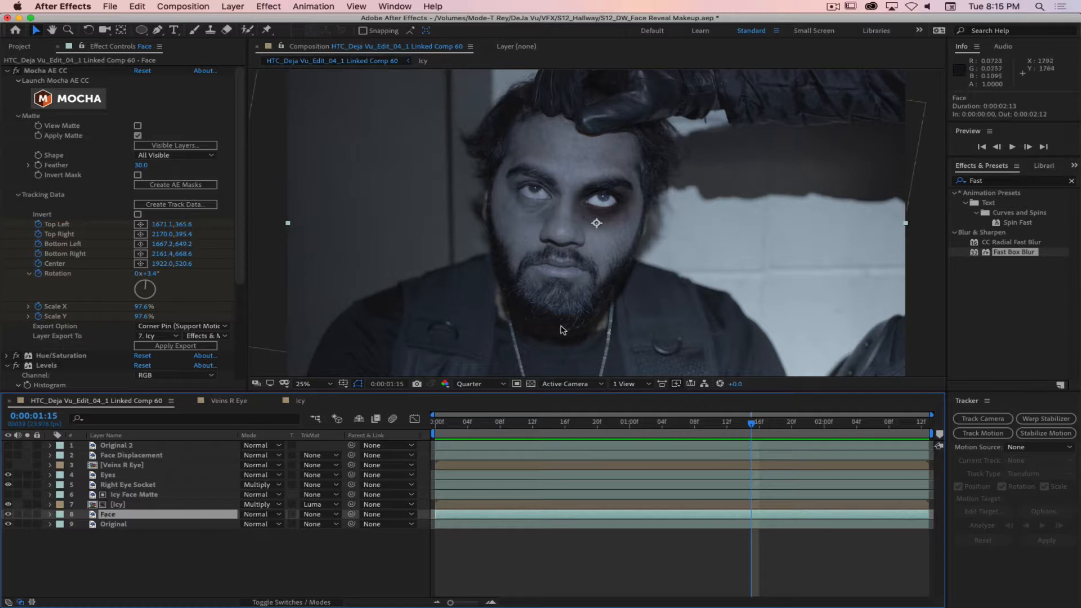
pyautogui.click(152, 507)
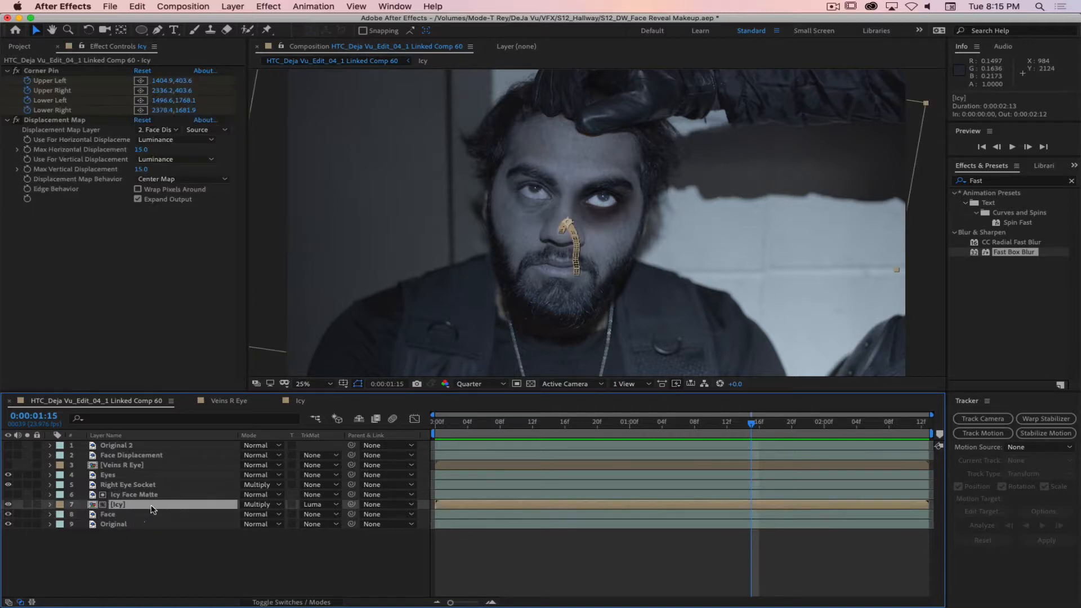
pyautogui.click(299, 401)
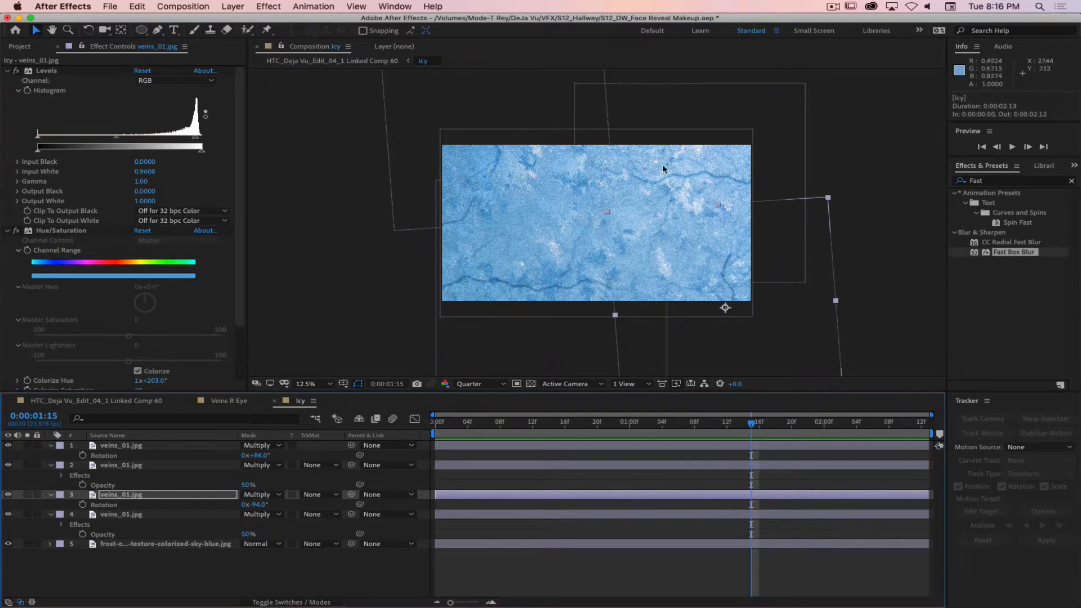
# Return to the linked composition and toggle the Icy layer's visibility to compare the face with and without the texture, leaving it visible.
pyautogui.click(111, 400)
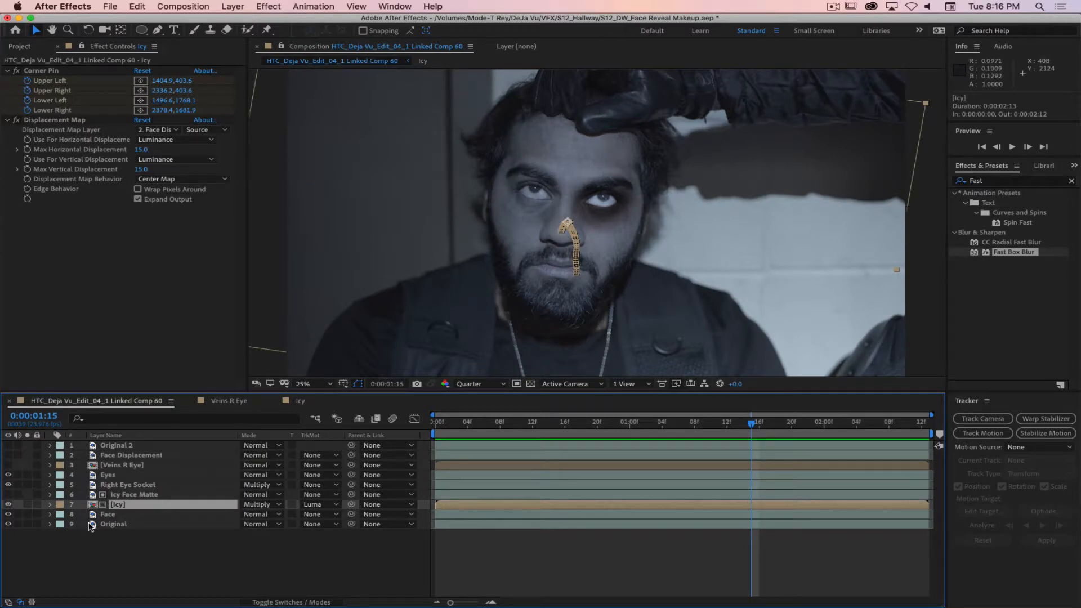
pyautogui.click(9, 505)
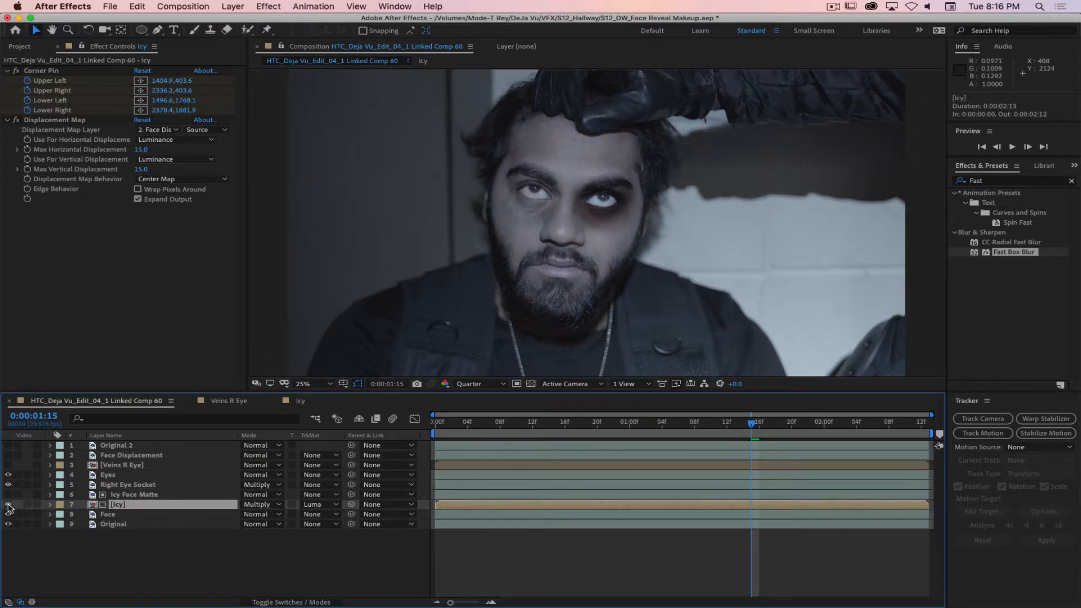
pyautogui.click(9, 505)
pyautogui.click(8, 505)
pyautogui.click(8, 505)
pyautogui.click(8, 504)
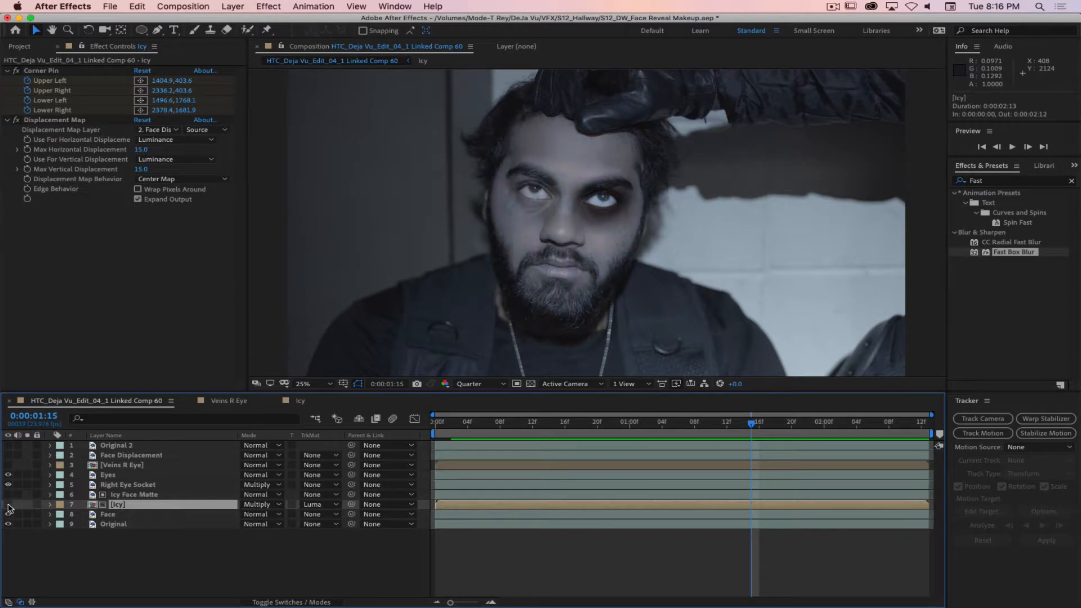
pyautogui.click(9, 505)
pyautogui.click(8, 505)
pyautogui.click(8, 505)
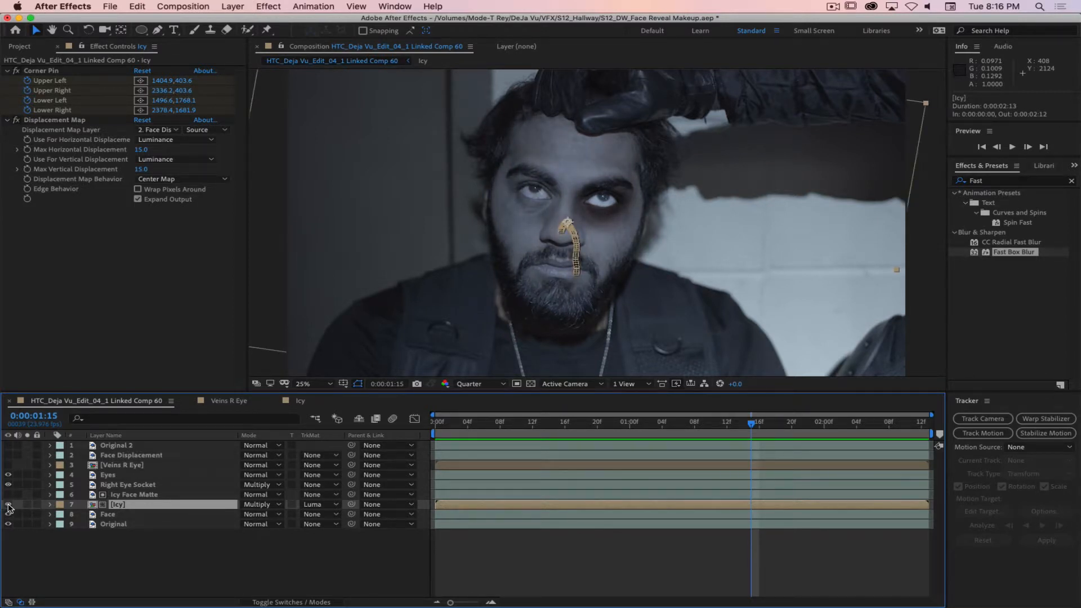
# Set the composition's preview resolution to Full and open the Face layer's track in Mocha.
pyautogui.click(150, 571)
pyautogui.click(143, 514)
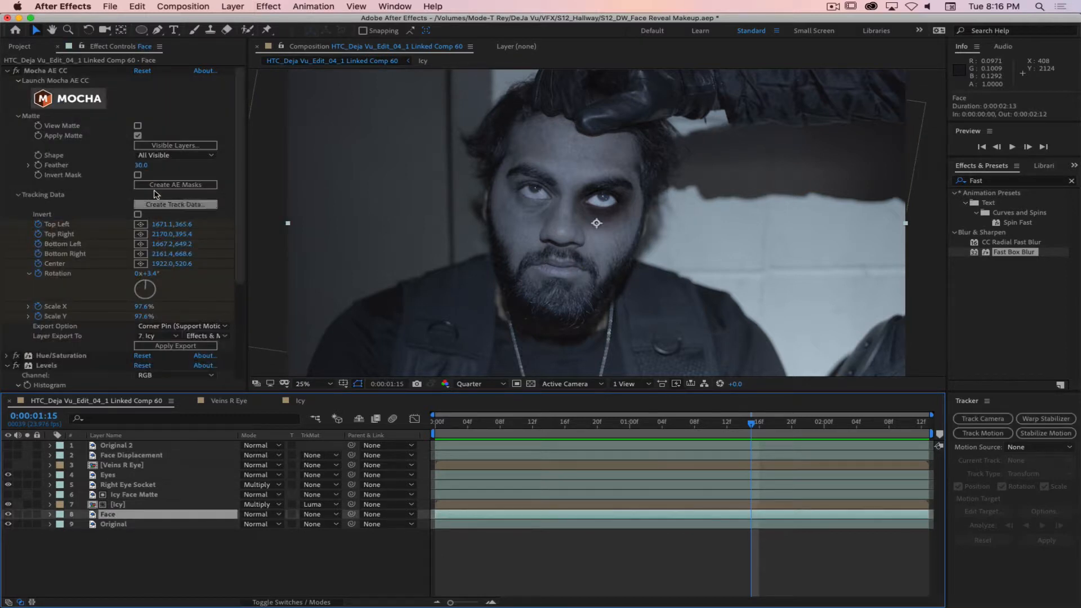
pyautogui.click(84, 99)
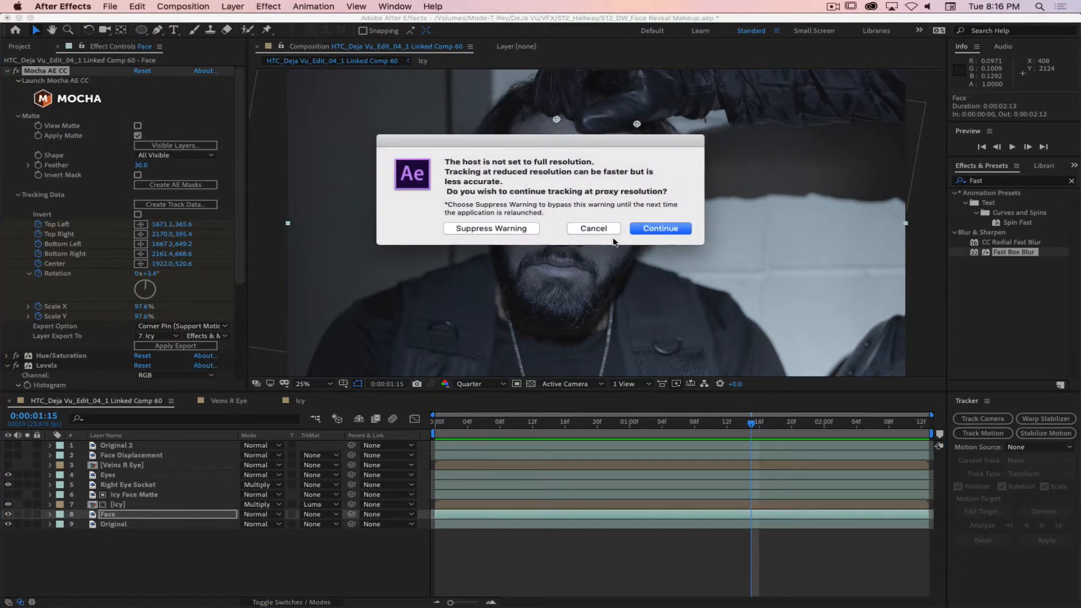
pyautogui.click(593, 228)
pyautogui.click(478, 383)
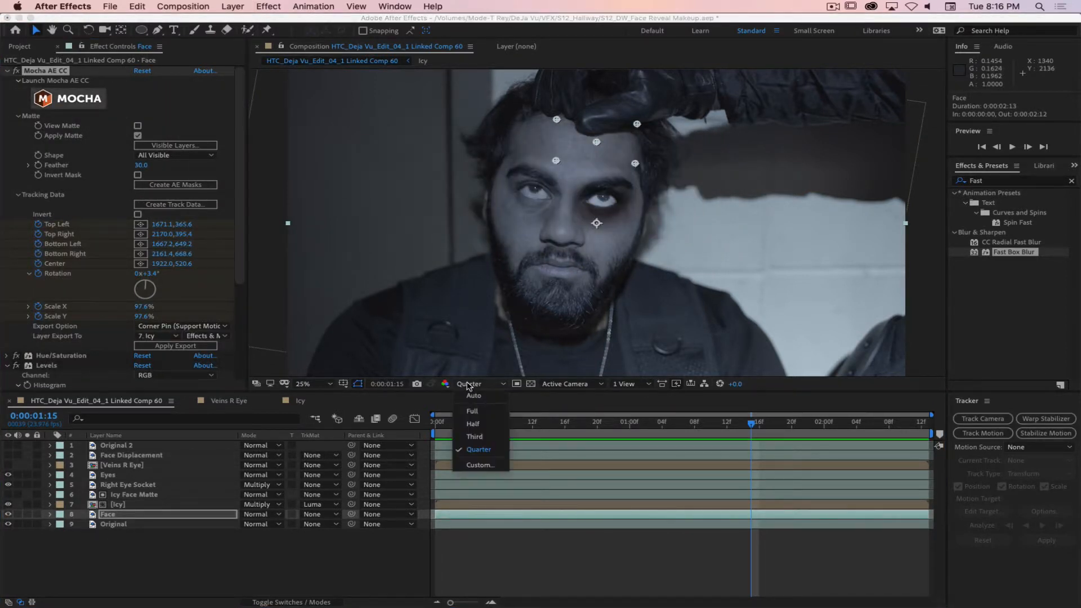
pyautogui.click(473, 412)
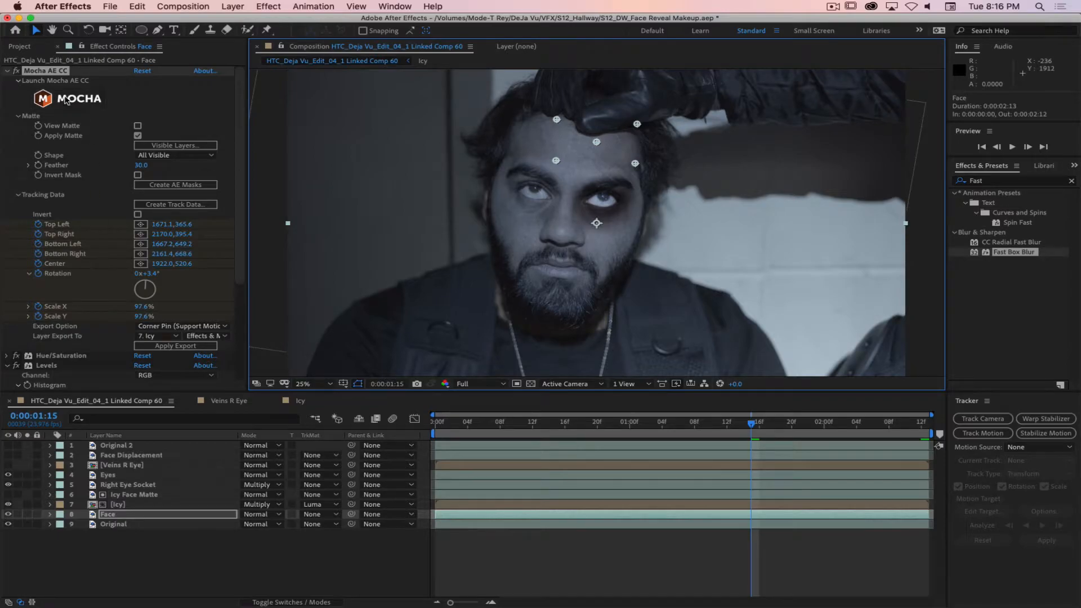
pyautogui.click(137, 161)
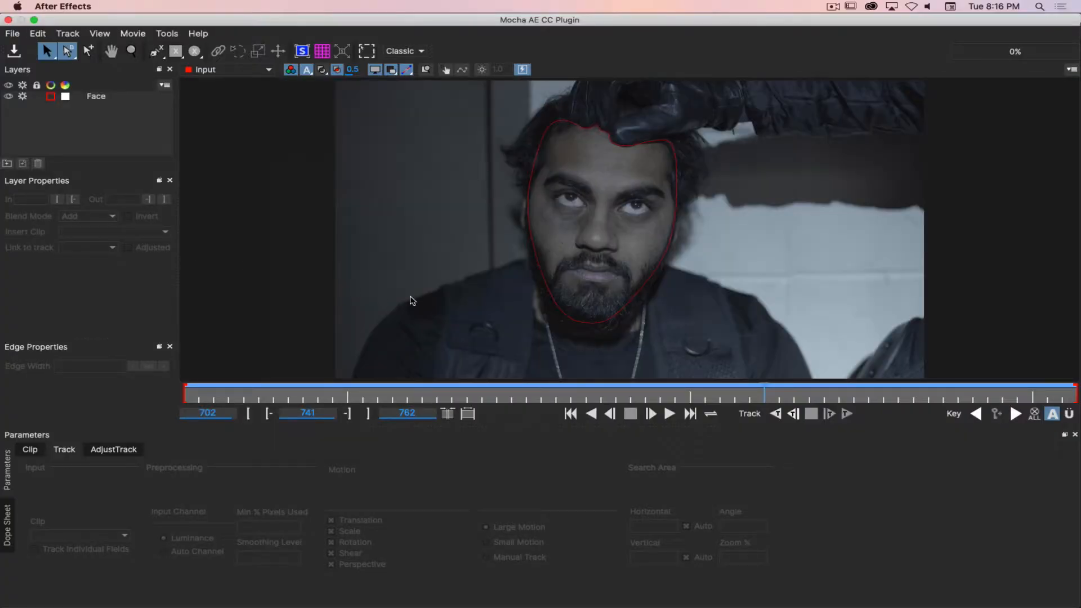
# Show the Face track's planar surface at frame 741 and adjust its corners to frame the man's face.
pyautogui.click(85, 98)
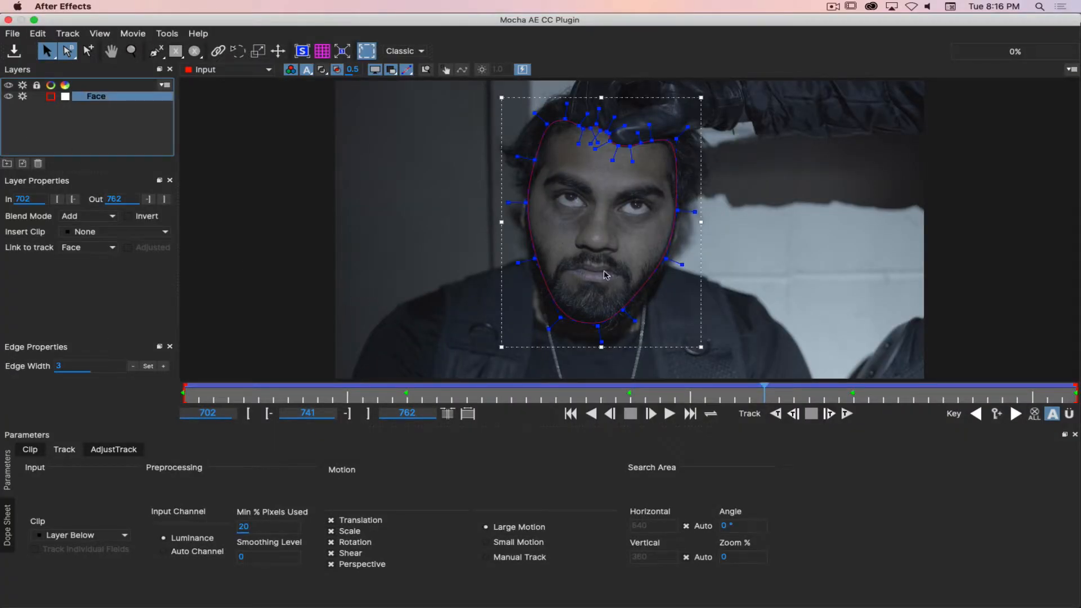
pyautogui.click(302, 51)
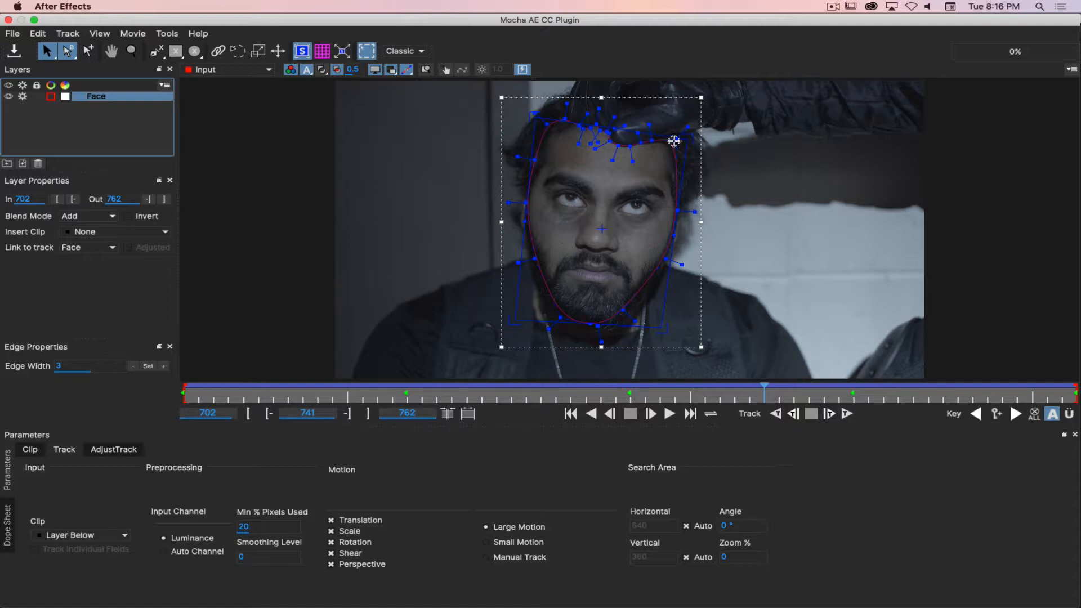
pyautogui.moveTo(685, 140); pyautogui.dragTo(687, 138)
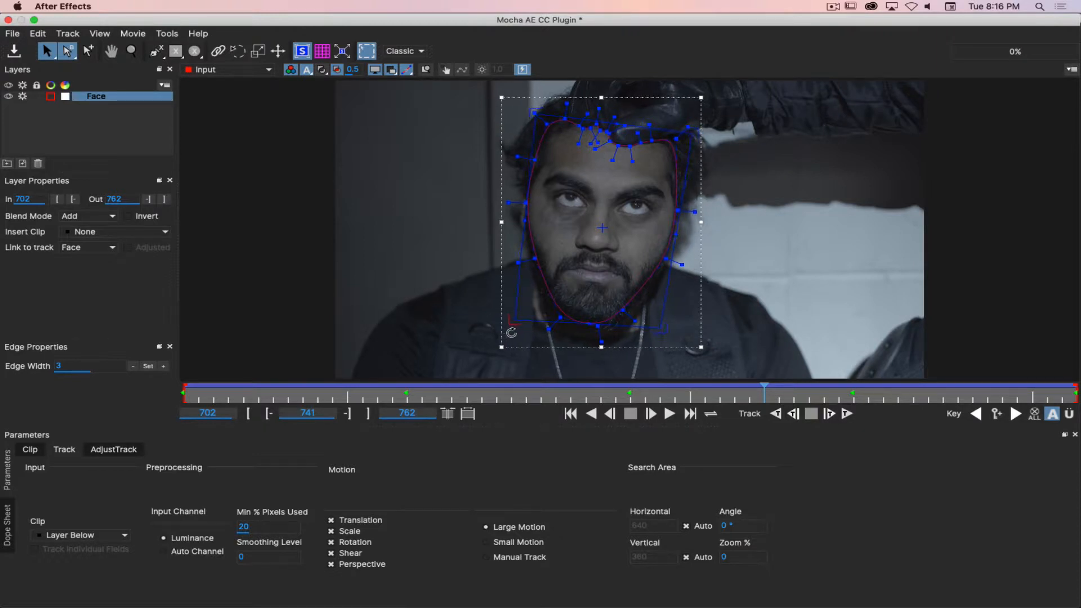
pyautogui.moveTo(662, 331); pyautogui.dragTo(658, 339)
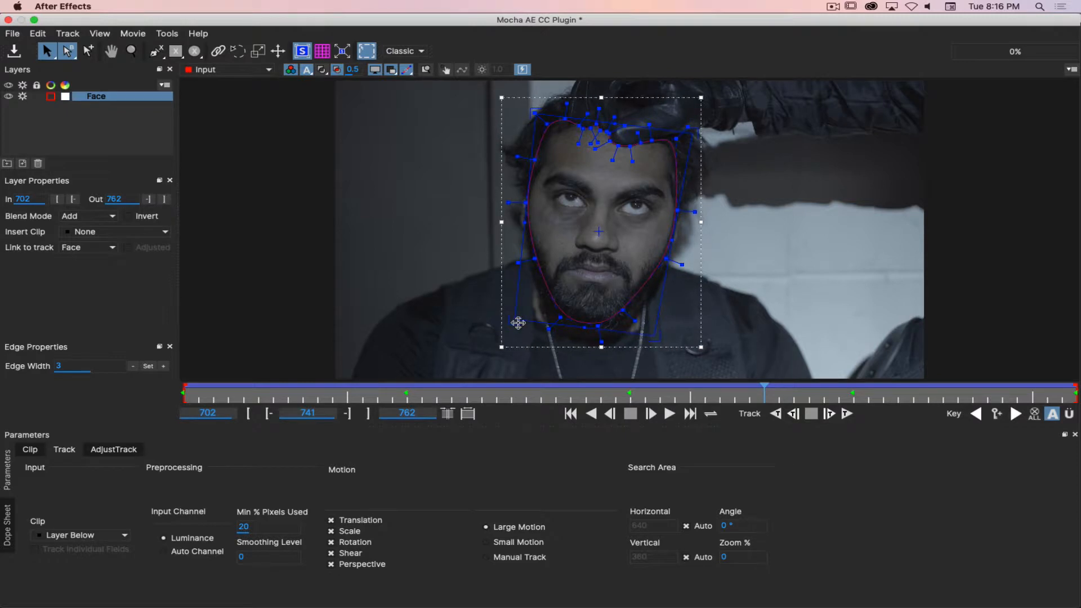
pyautogui.moveTo(517, 323); pyautogui.dragTo(519, 319)
pyautogui.moveTo(518, 323); pyautogui.dragTo(514, 321)
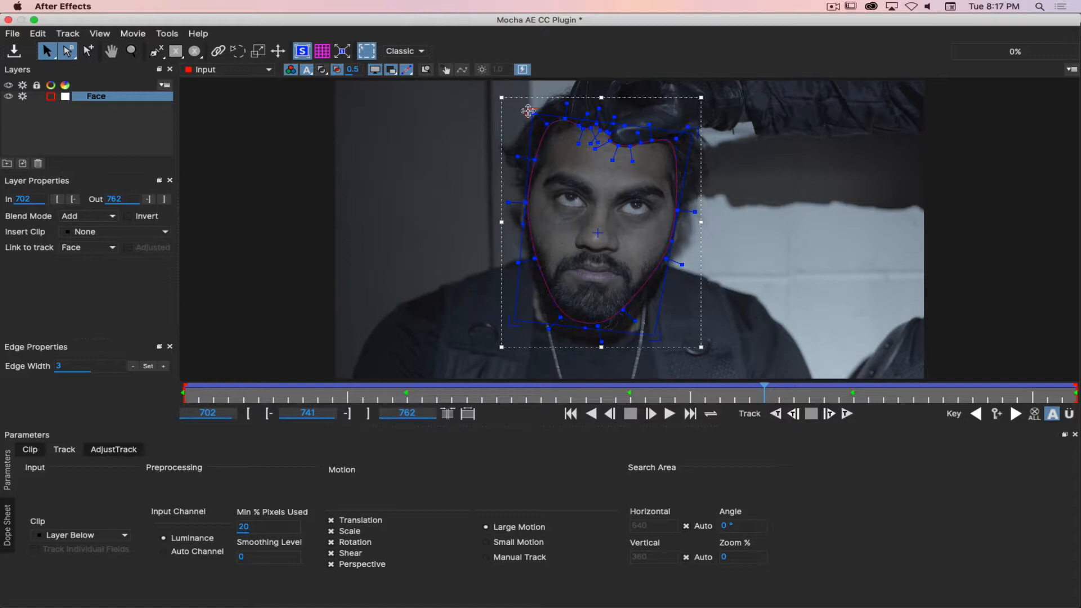
pyautogui.moveTo(694, 134); pyautogui.dragTo(697, 134)
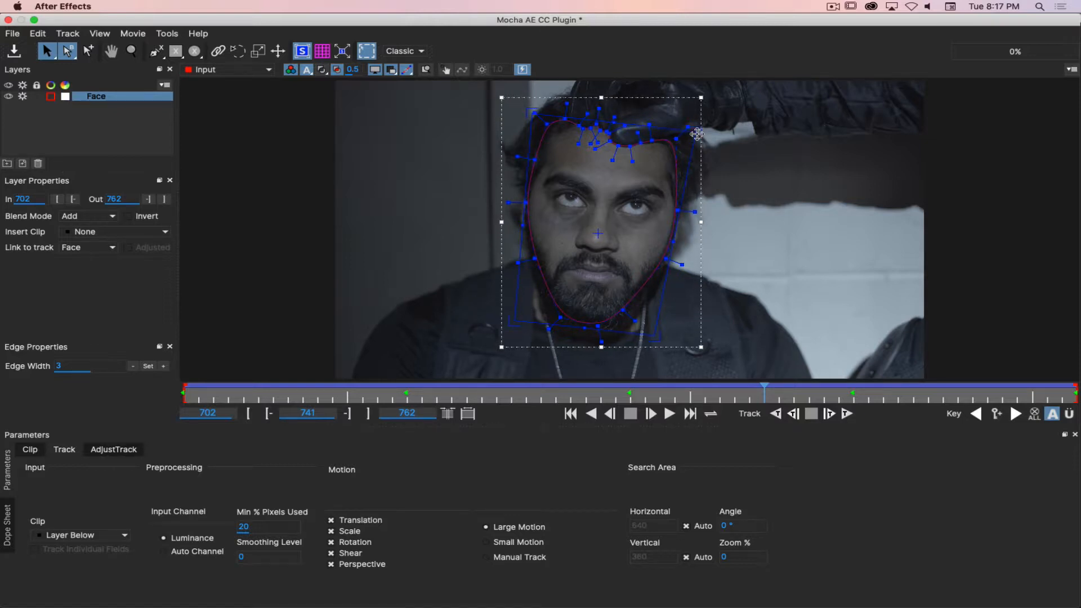
pyautogui.moveTo(655, 335); pyautogui.dragTo(659, 333)
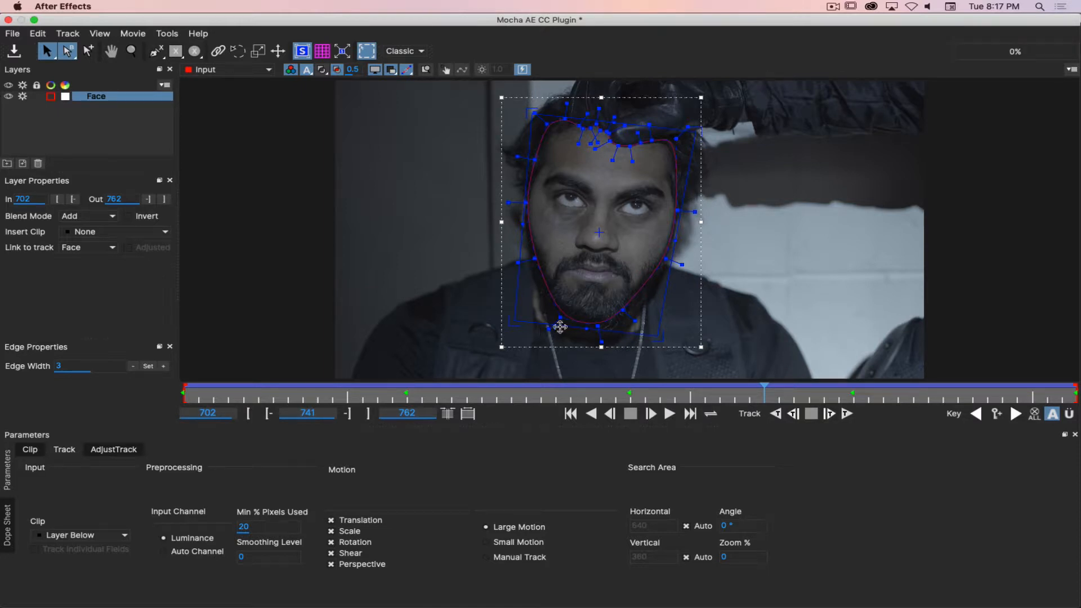
# Refine the surface corners around the lowered face at frame 702, and scrub the clip to check that the surface follows the head.
pyautogui.moveTo(1075, 396); pyautogui.dragTo(467, 394)
pyautogui.moveTo(399, 380); pyautogui.dragTo(134, 366)
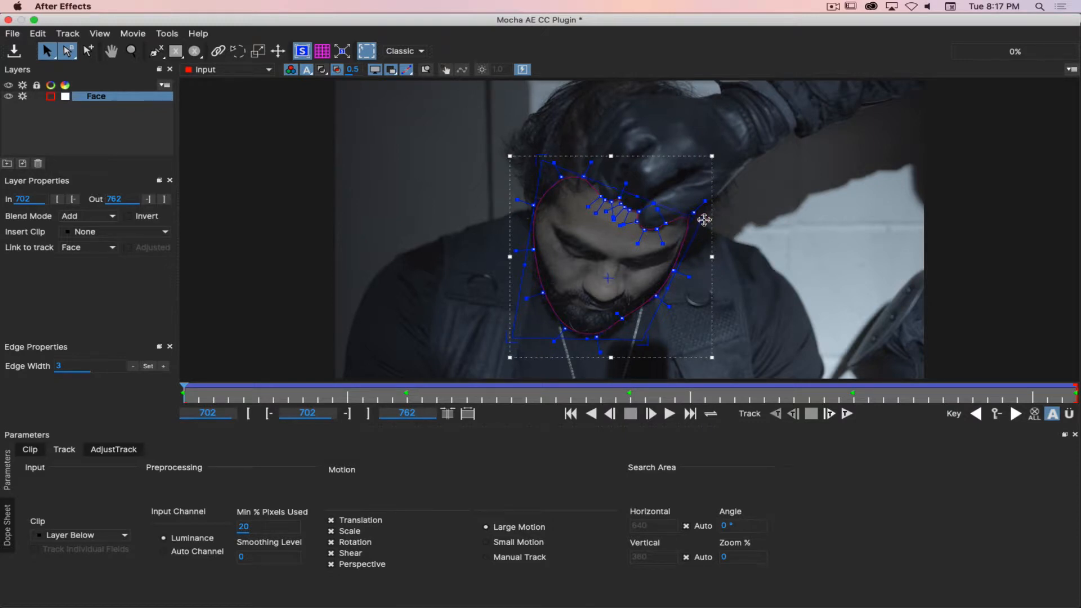
pyautogui.moveTo(644, 339)
pyautogui.mouseDown()
pyautogui.moveTo(614, 345)
pyautogui.moveTo(632, 343)
pyautogui.mouseUp()
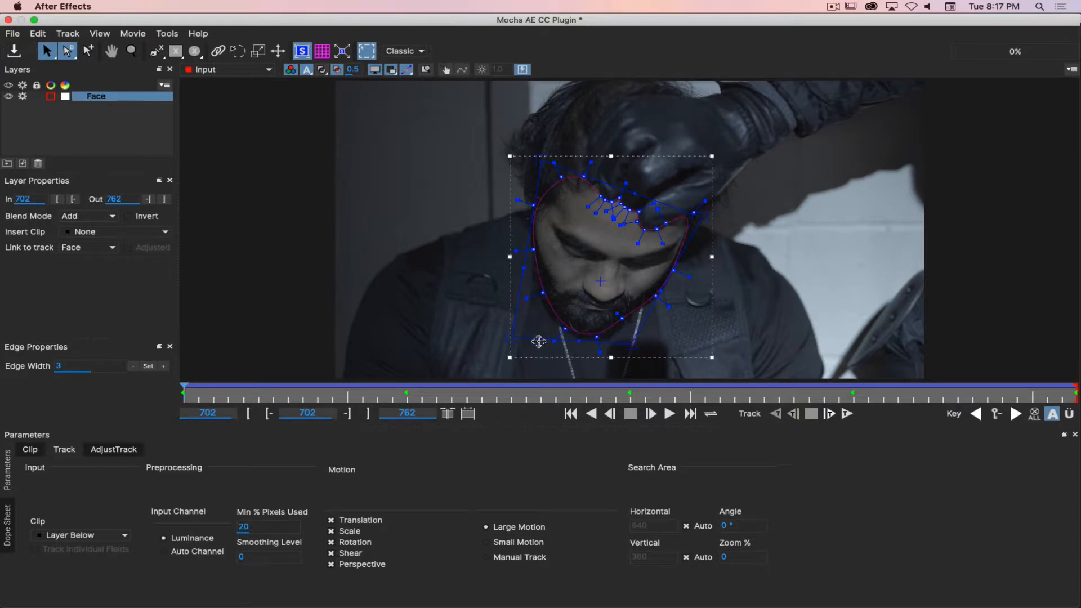
pyautogui.moveTo(513, 340); pyautogui.dragTo(527, 321)
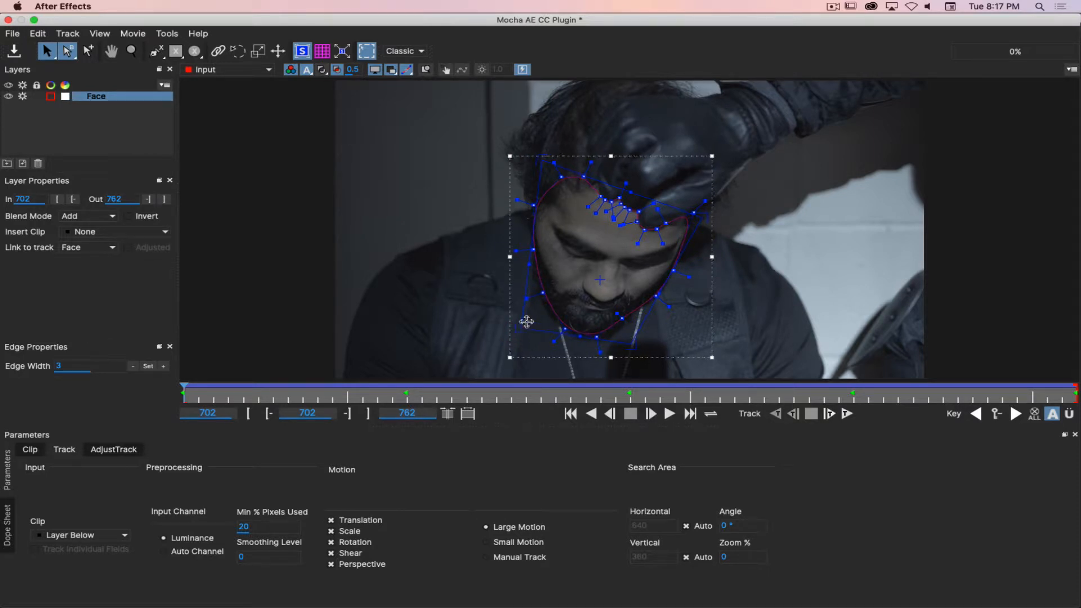
pyautogui.moveTo(539, 162); pyautogui.dragTo(534, 161)
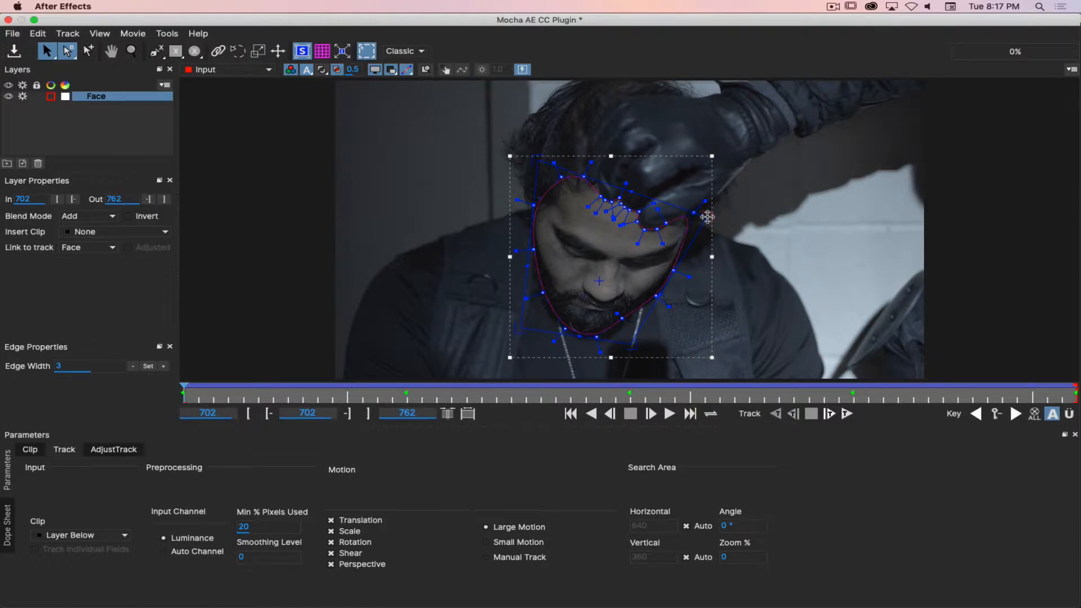
pyautogui.moveTo(519, 332); pyautogui.dragTo(525, 327)
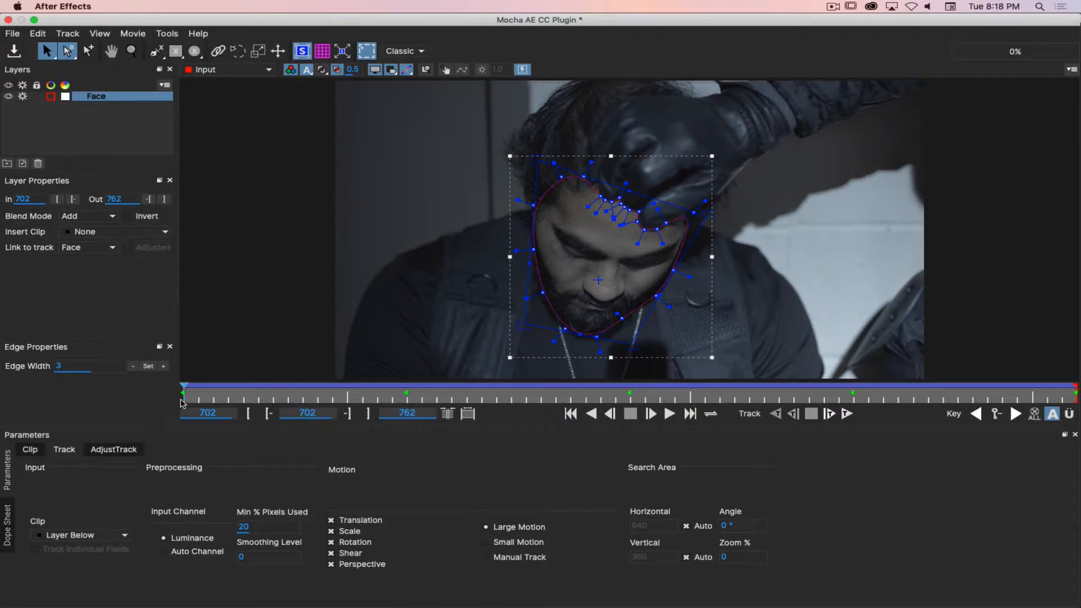
pyautogui.moveTo(183, 389); pyautogui.dragTo(1077, 390)
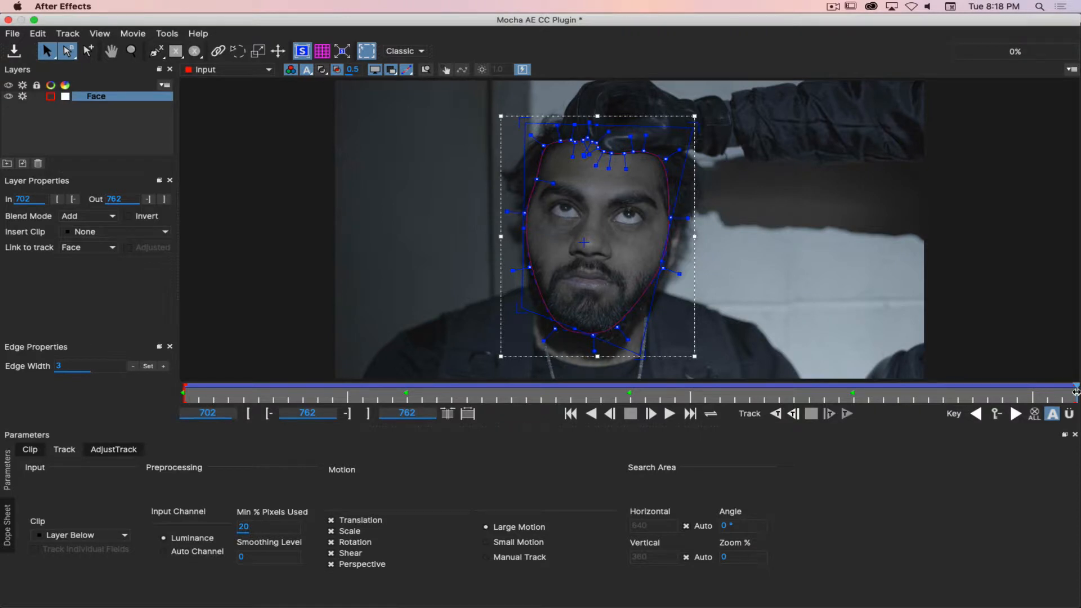
pyautogui.moveTo(1073, 393); pyautogui.dragTo(77, 420)
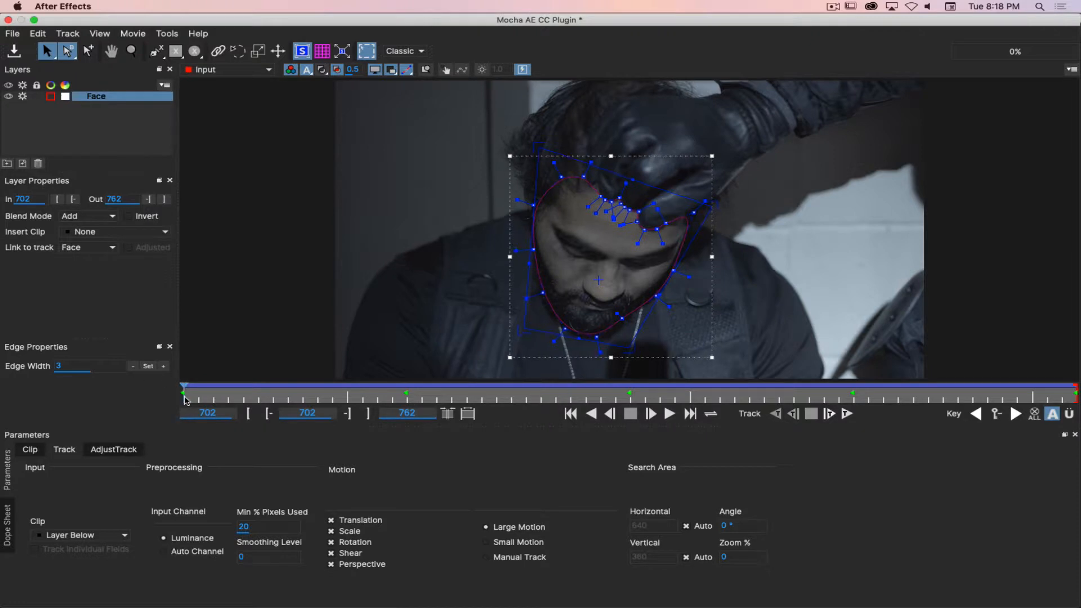
pyautogui.moveTo(182, 389); pyautogui.dragTo(67, 357)
# Save the Mocha project and close Mocha to return to the linked composition.
pyautogui.click(12, 33)
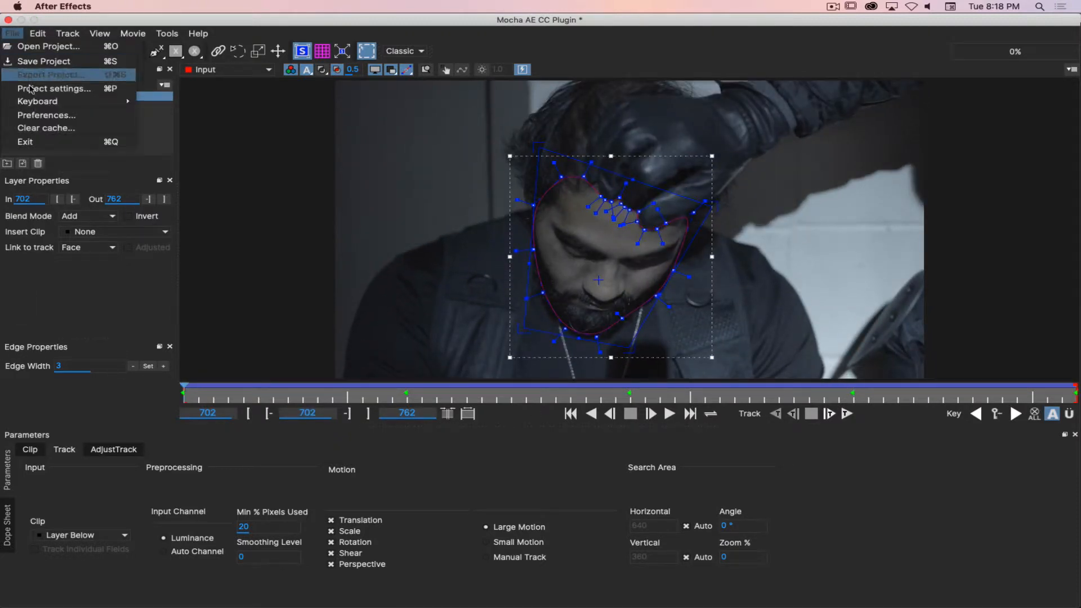
pyautogui.click(29, 58)
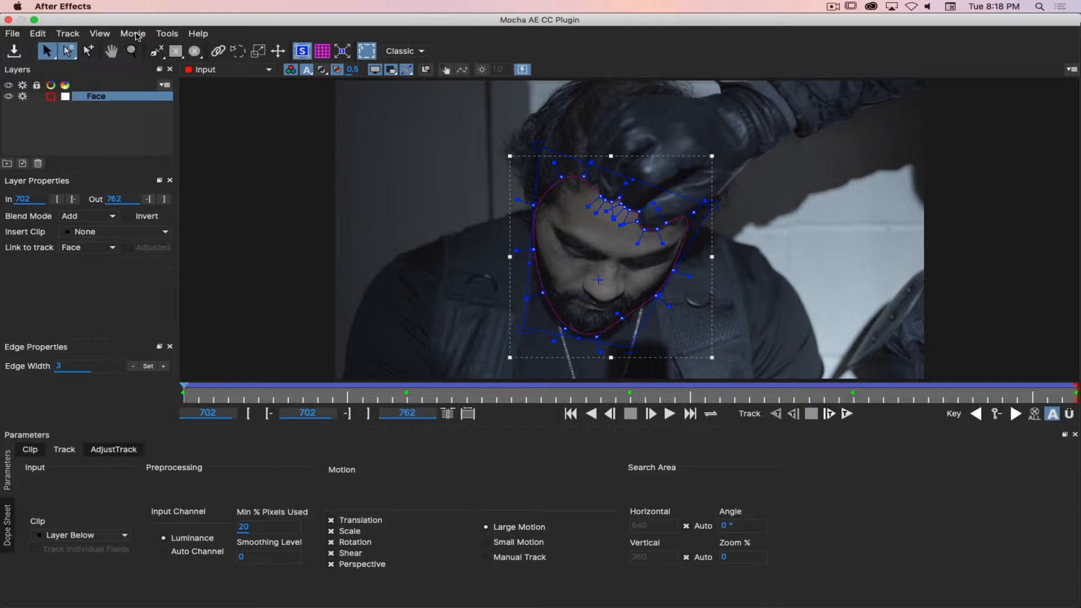
pyautogui.click(8, 20)
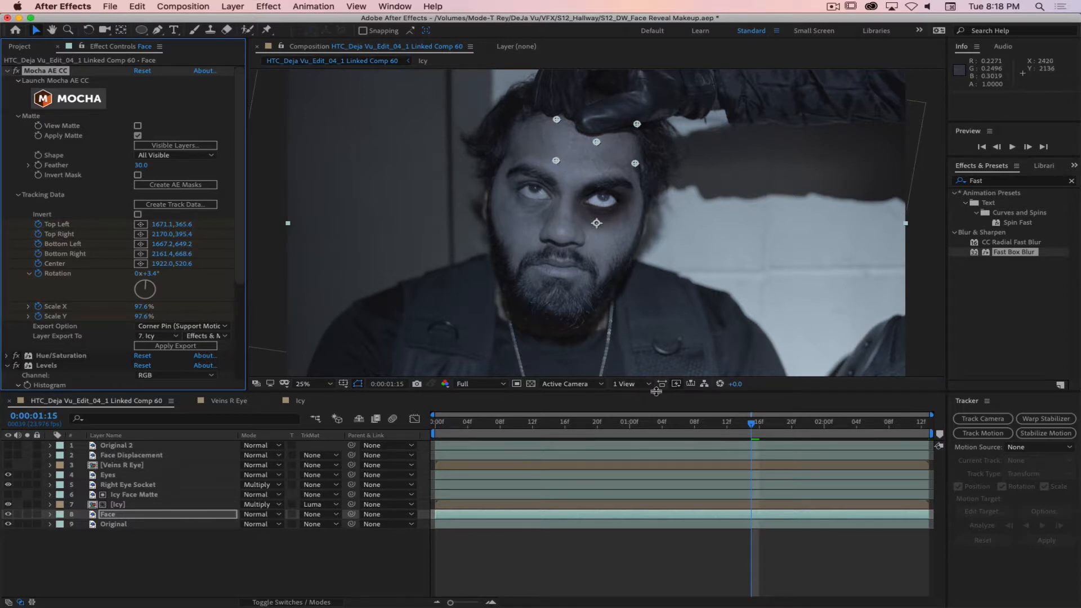
# Go to the first frame and inspect the effects on the Icy and Icy Face Matte layers, leaving the matte hidden.
pyautogui.moveTo(756, 425); pyautogui.dragTo(330, 419)
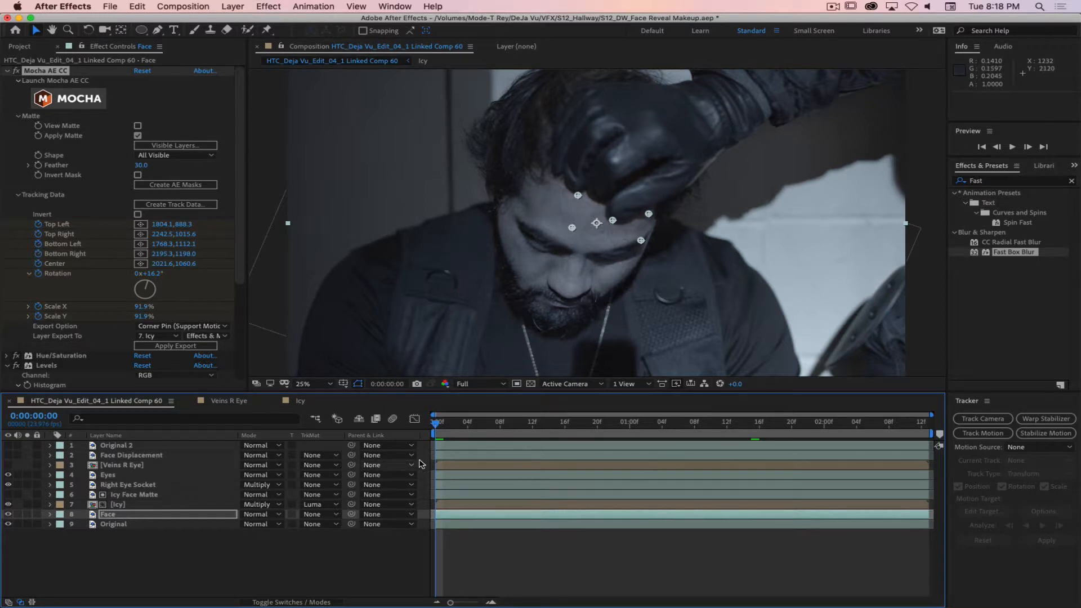
pyautogui.moveTo(445, 424); pyautogui.dragTo(381, 421)
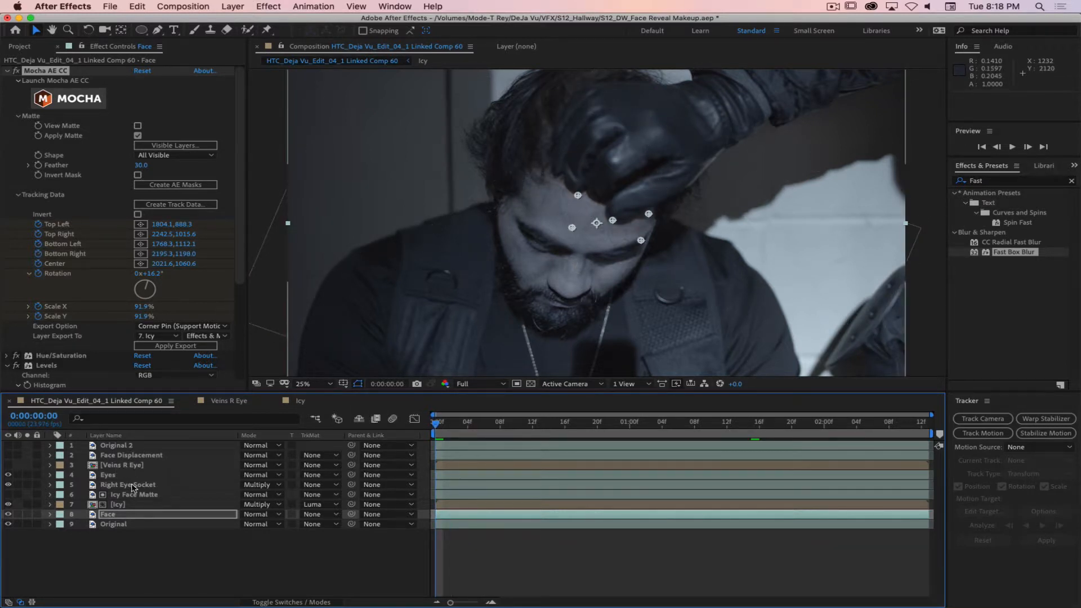
pyautogui.click(136, 506)
pyautogui.click(136, 506)
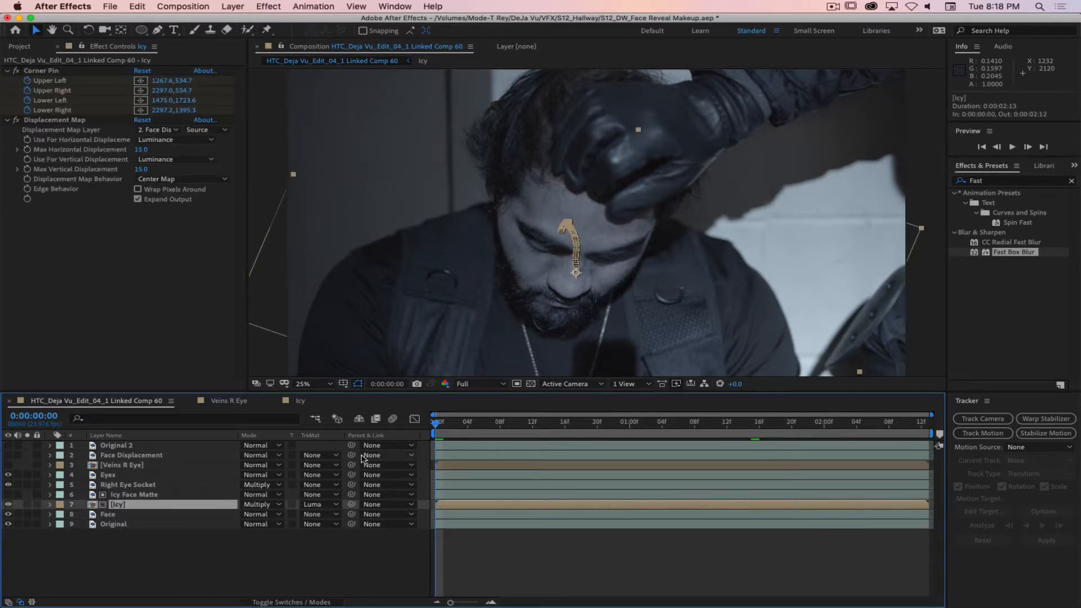
pyautogui.click(169, 496)
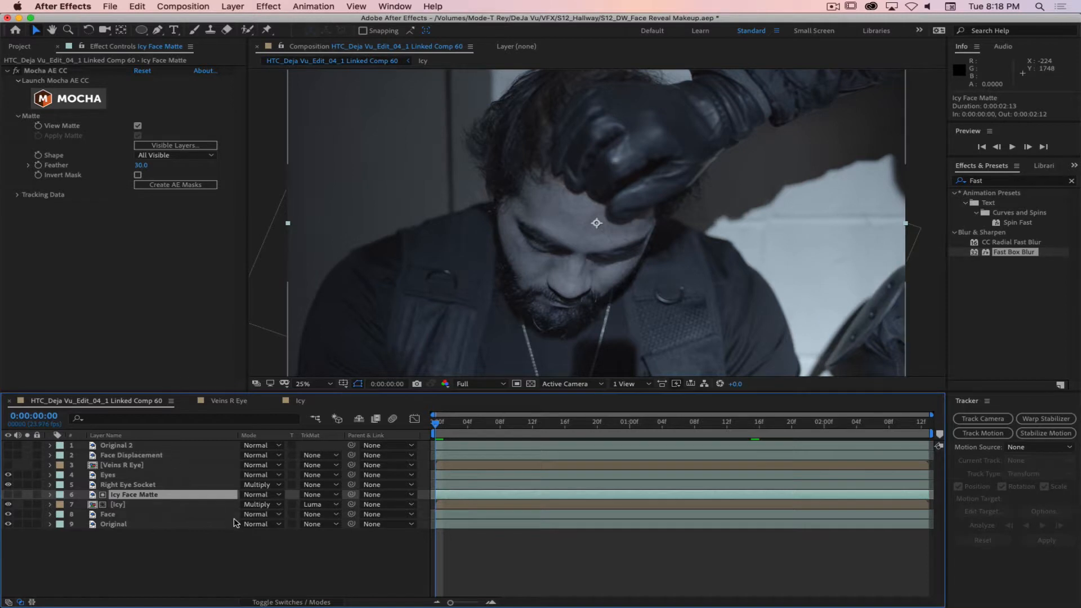
pyautogui.click(8, 494)
pyautogui.click(7, 495)
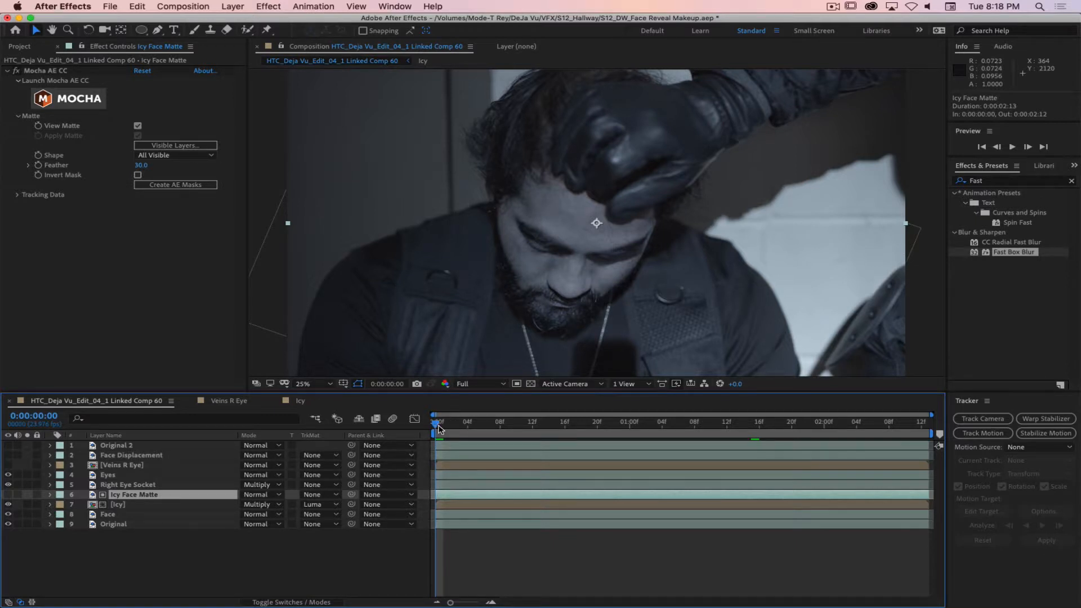
# Scrub to the end of the shot, set the preview resolution to Quarter, and play the composite from the first frame.
pyautogui.moveTo(439, 429); pyautogui.dragTo(719, 426)
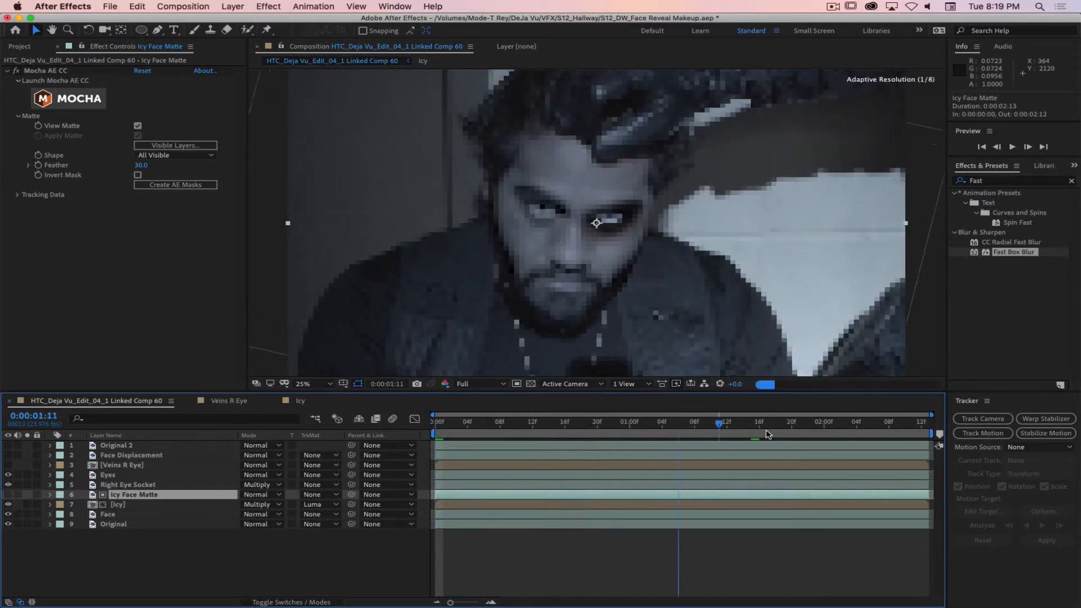
pyautogui.press('space')
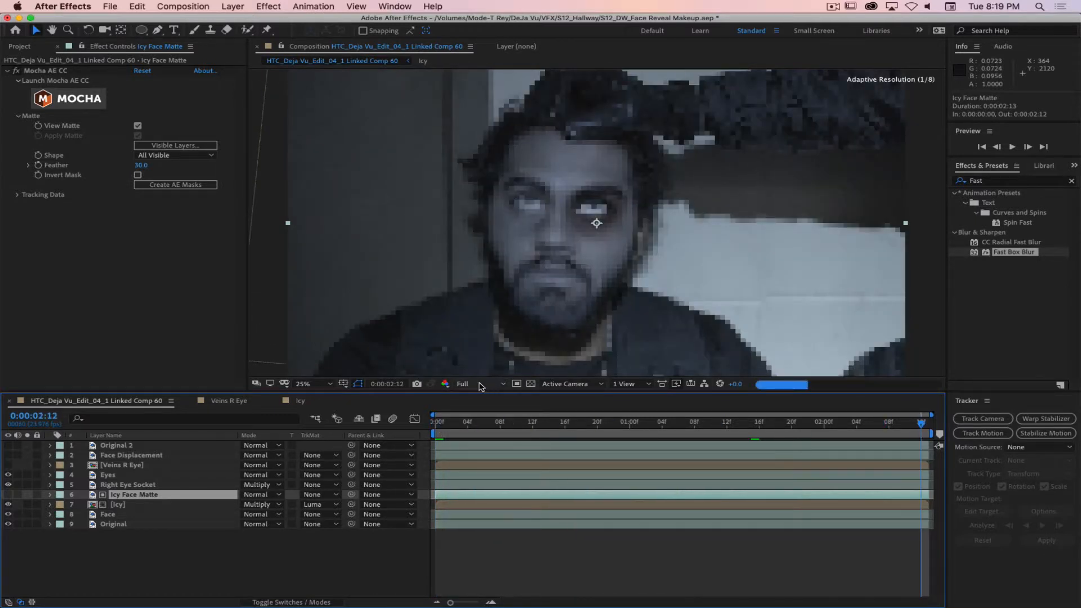
pyautogui.click(481, 386)
pyautogui.click(490, 452)
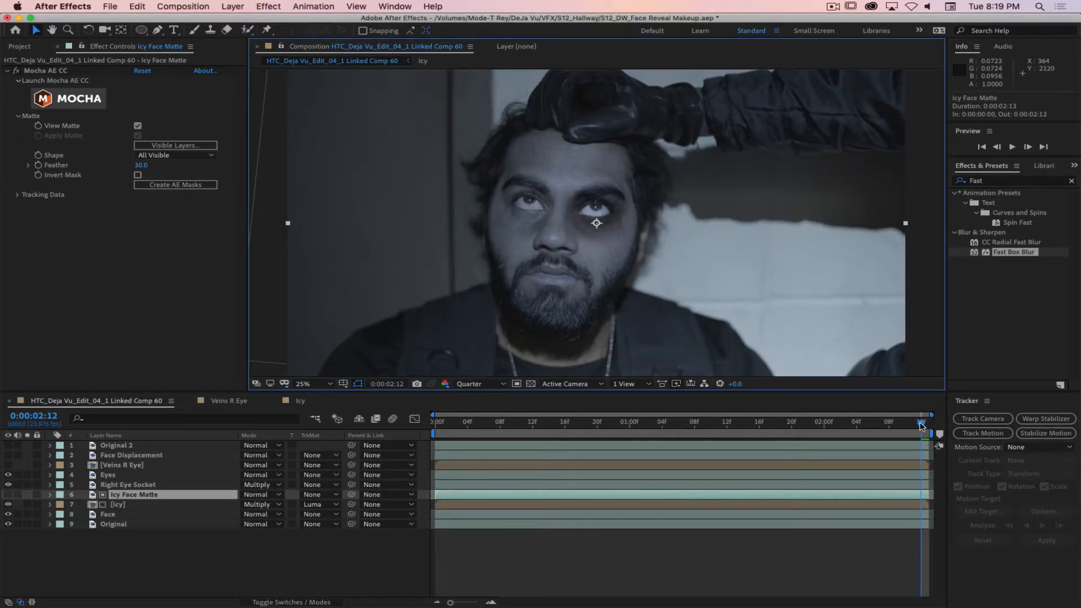
pyautogui.moveTo(921, 427); pyautogui.dragTo(340, 416)
pyautogui.press('space')
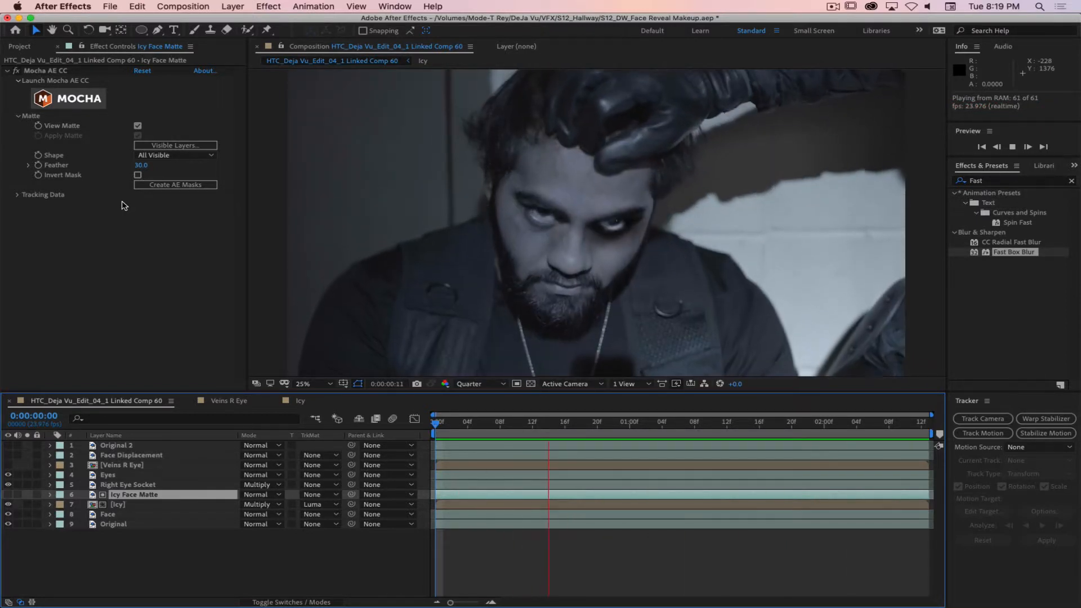
# Stop playback at 0:00:02:00 and toggle the Original 2 layer's visibility to compare the makeup with the untouched footage, leaving the layer hidden.
pyautogui.press('space')
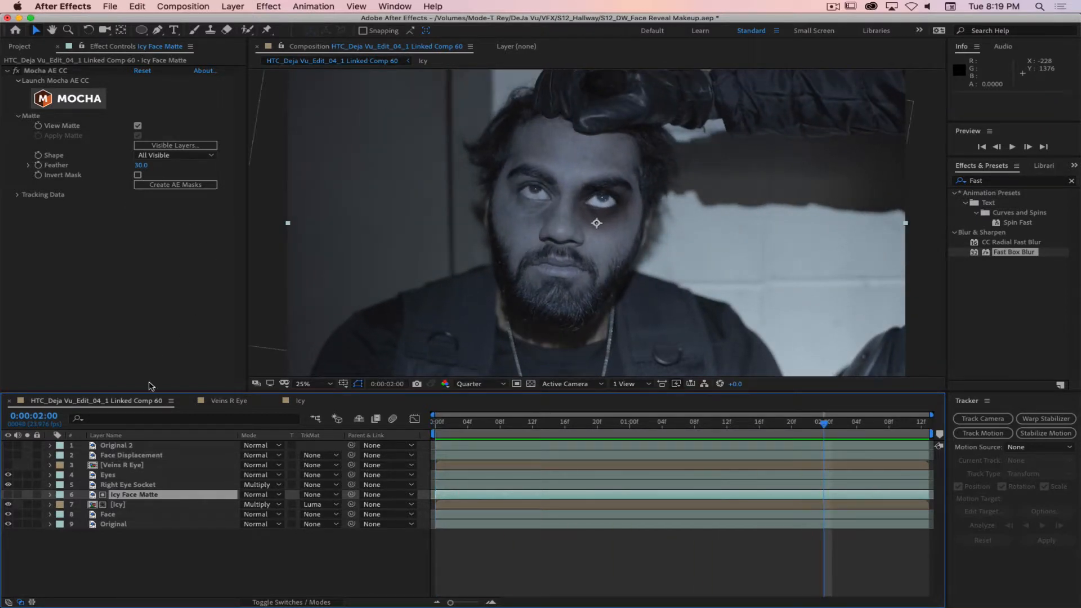
pyautogui.click(8, 445)
pyautogui.click(9, 445)
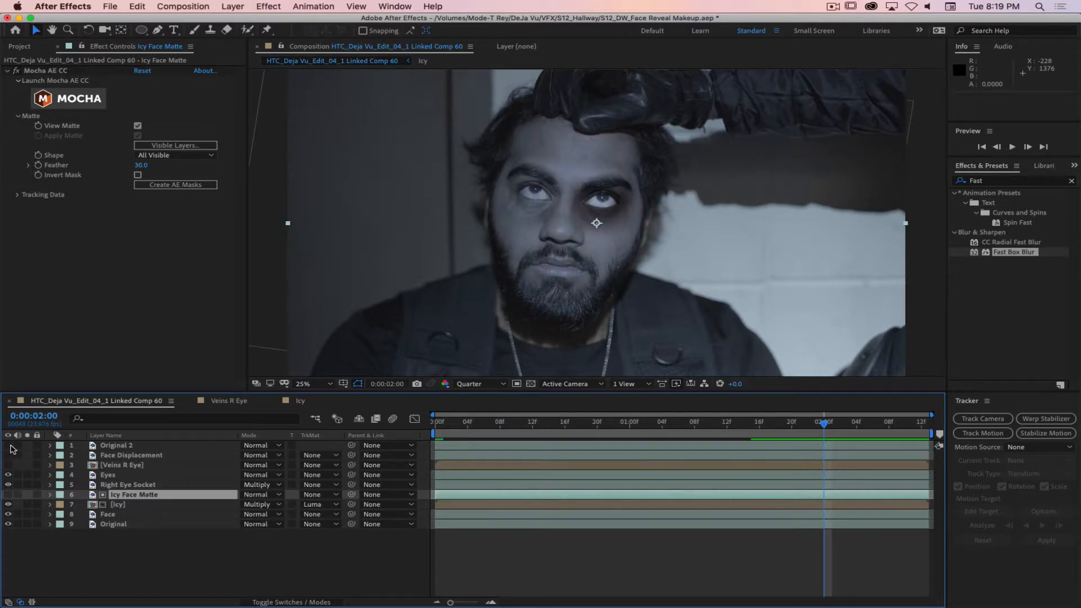
pyautogui.click(8, 445)
pyautogui.click(8, 445)
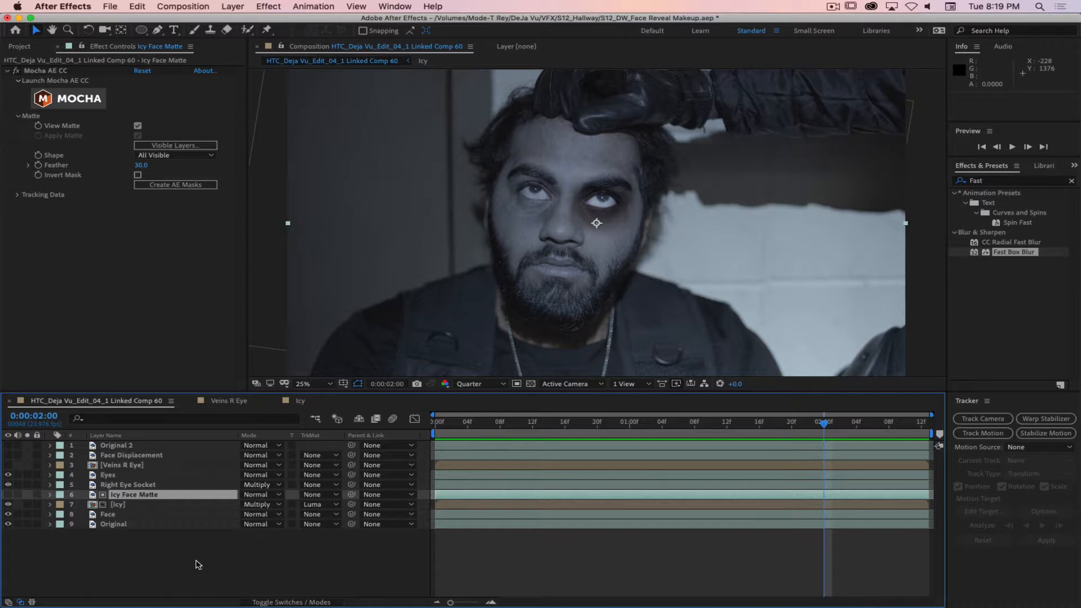
pyautogui.click(833, 7)
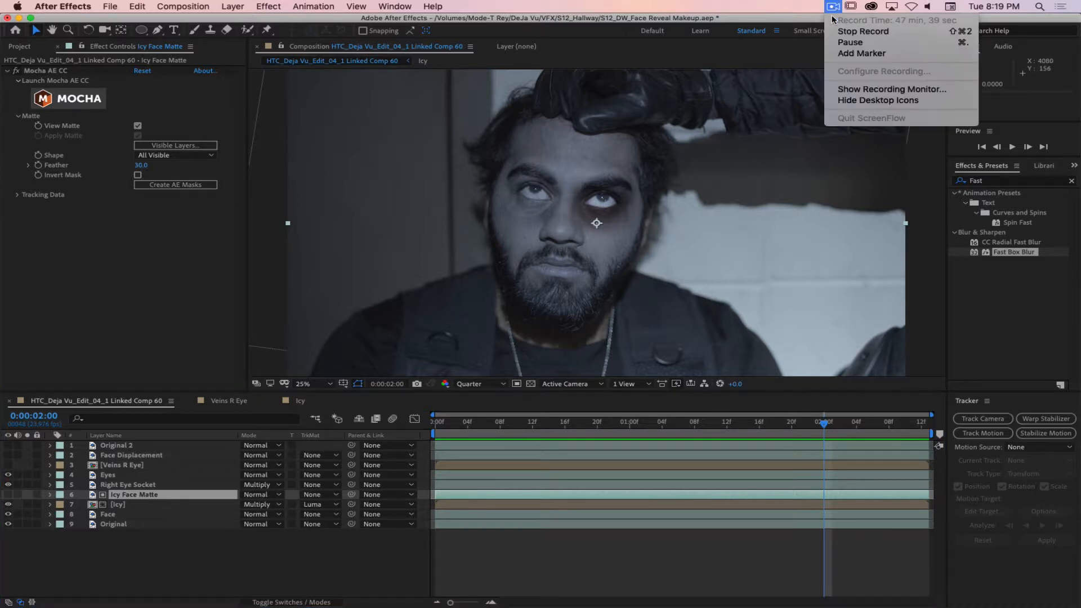
pyautogui.click(842, 45)
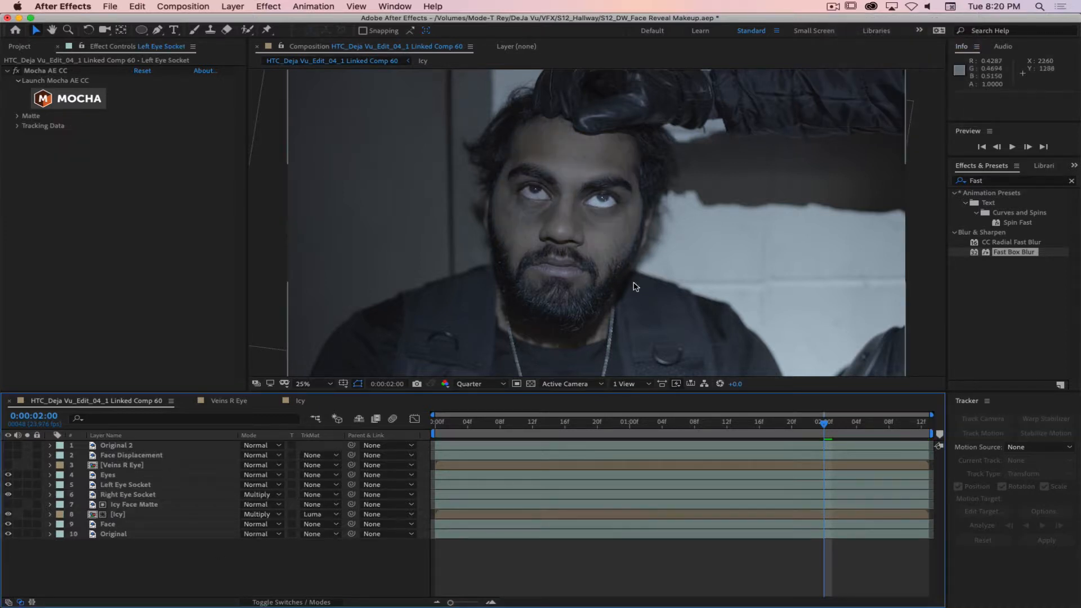
# Toggle the Left Eye Socket layer's visibility to compare the composite with and without it, leaving the layer visible.
pyautogui.click(129, 484)
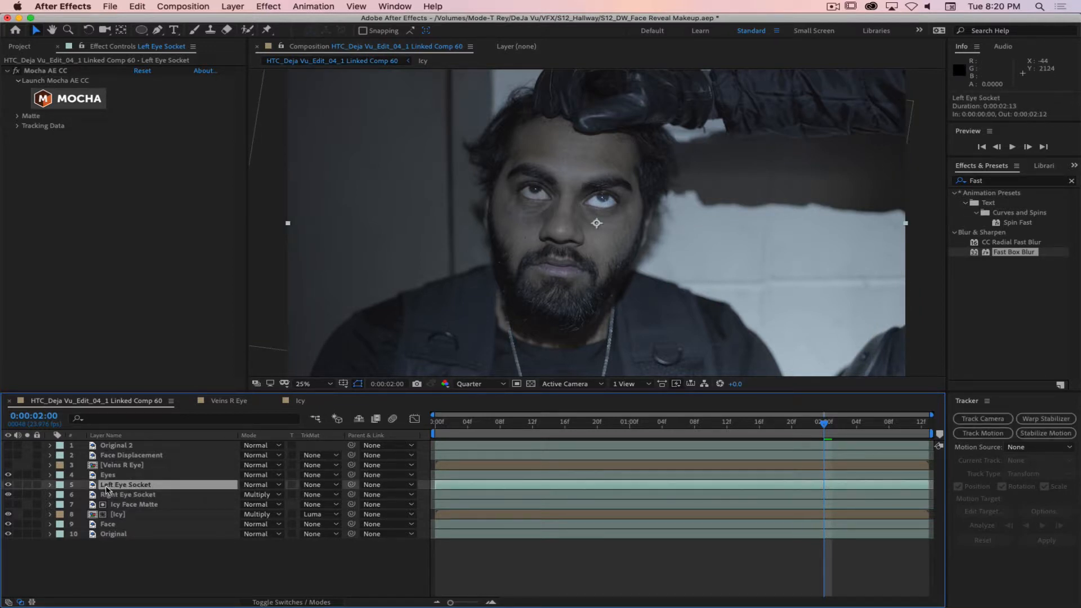
pyautogui.click(8, 485)
pyautogui.click(7, 485)
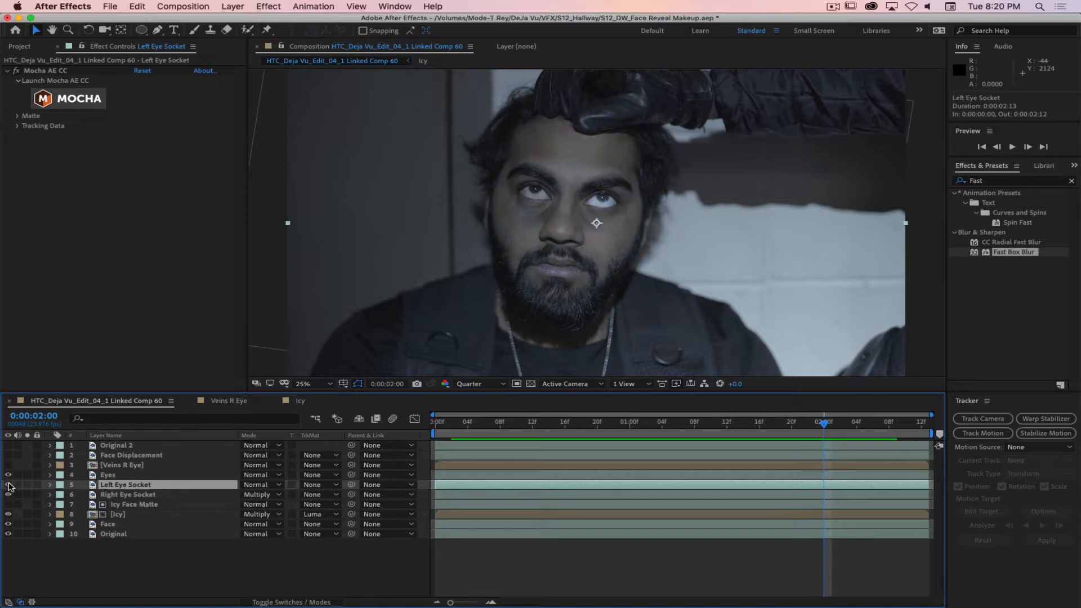
pyautogui.click(8, 485)
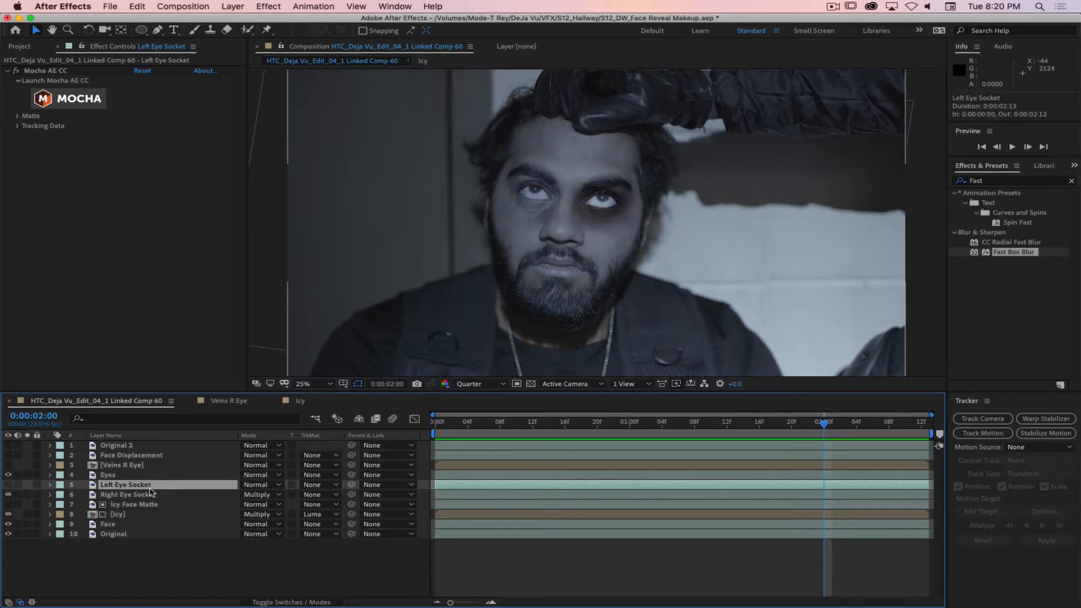
pyautogui.click(8, 485)
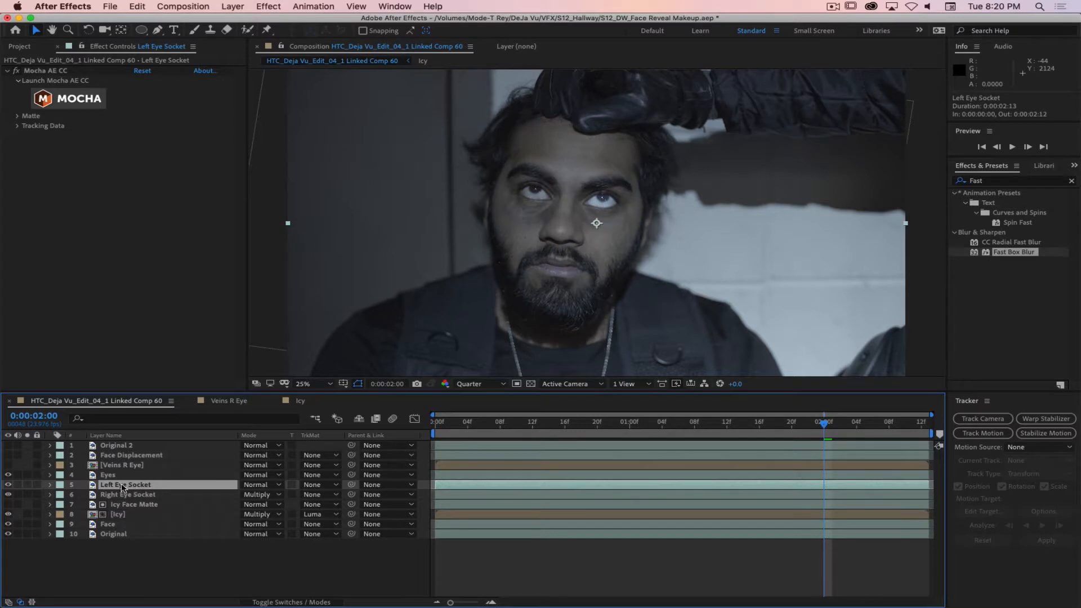
# Set the composition's preview resolution to Full.
pyautogui.click(76, 107)
pyautogui.click(593, 231)
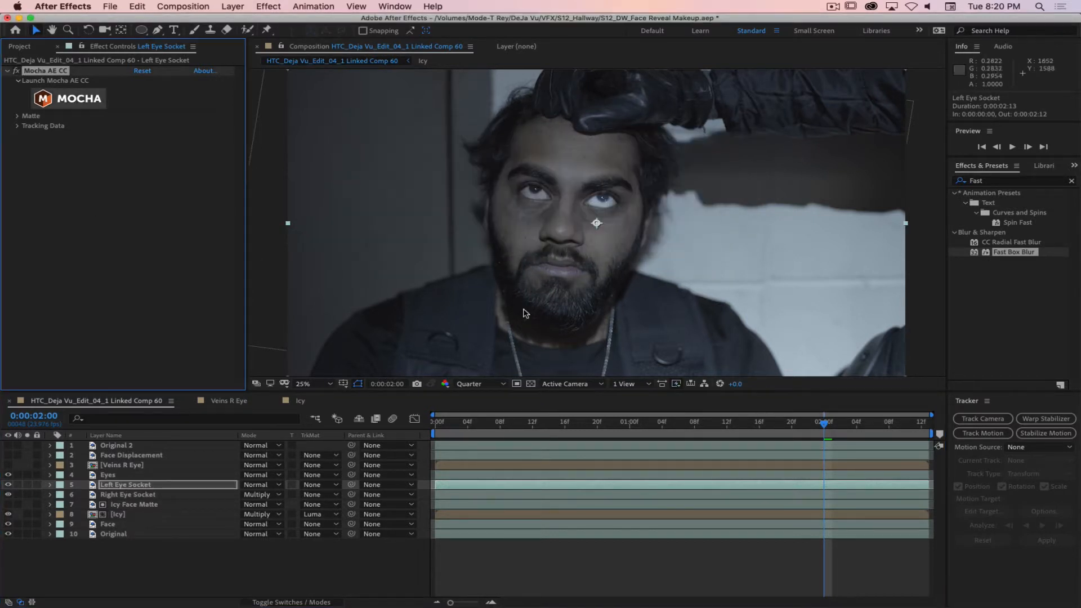
pyautogui.click(479, 384)
pyautogui.click(472, 405)
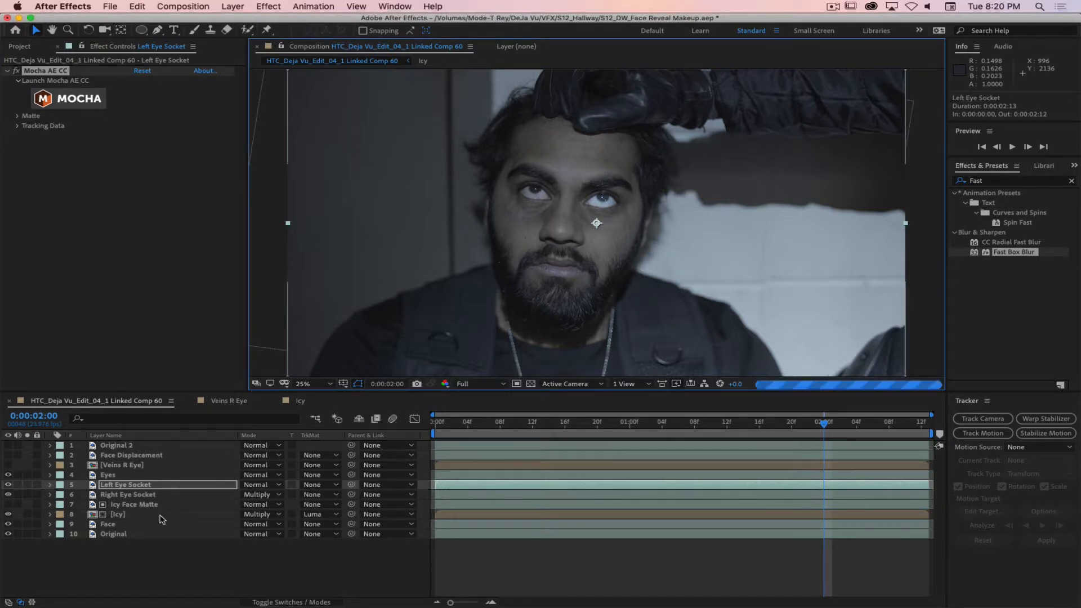
# Open Mocha for the Left Eye Socket layer and turn off both visibility and tracking of the existing Face layer.
pyautogui.click(89, 116)
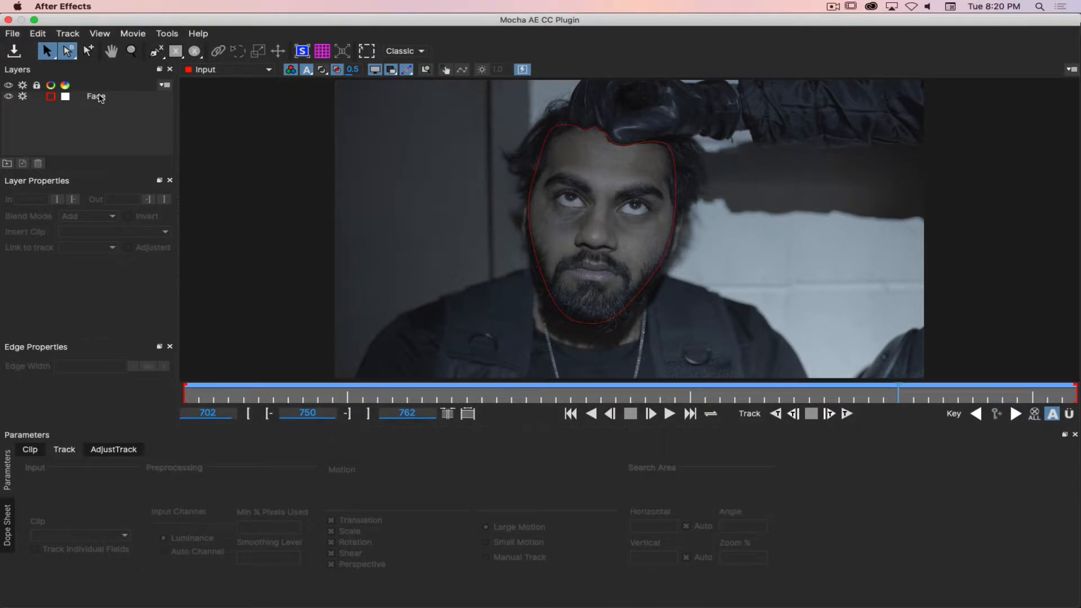
pyautogui.click(9, 97)
pyautogui.click(22, 97)
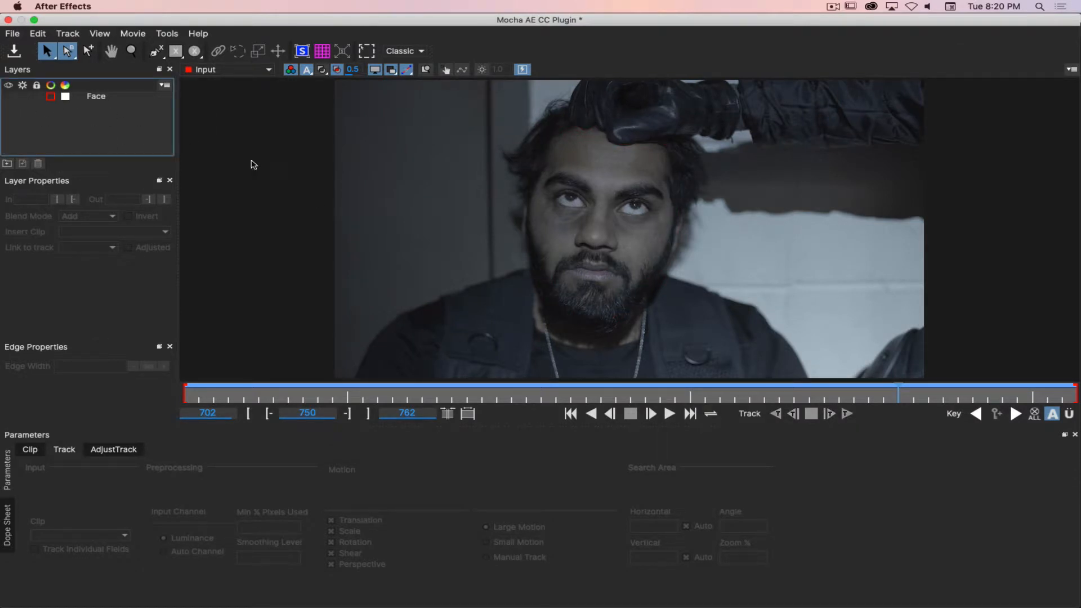
# Draw a closed X-spline around the eye socket on the picture's left side at frame 750, from the eyebrow down to the upper cheek.
pyautogui.press('z')
pyautogui.moveTo(555, 227); pyautogui.dragTo(582, 148)
pyautogui.moveTo(583, 215)
pyautogui.mouseDown()
pyautogui.moveTo(579, 186)
pyautogui.moveTo(569, 205)
pyautogui.mouseUp()
pyautogui.press('x')
pyautogui.press('s')
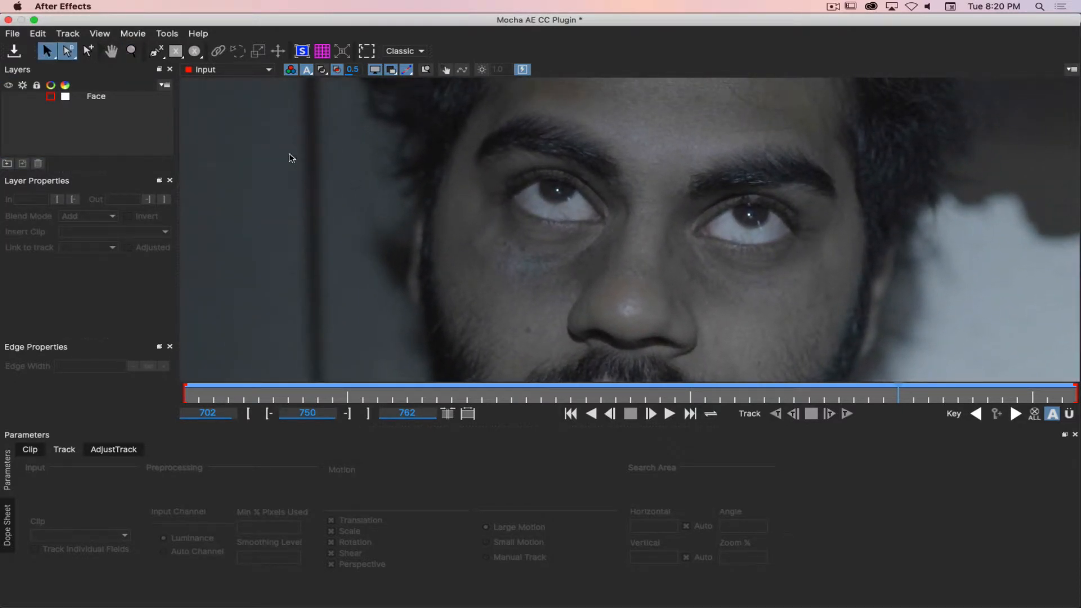
pyautogui.hotkey('ctrl', 'l')
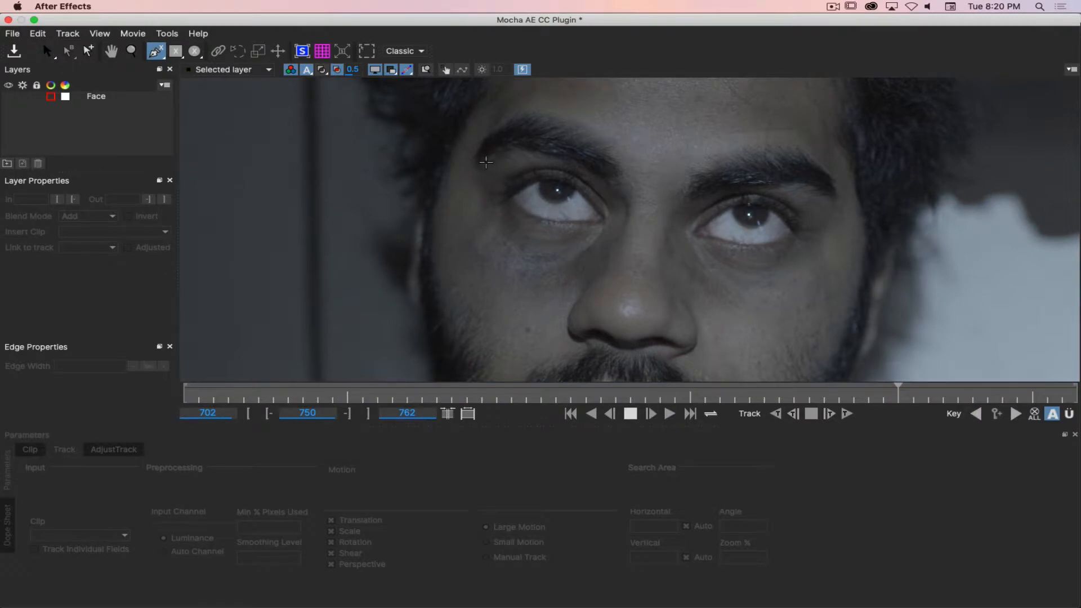
pyautogui.click(480, 165)
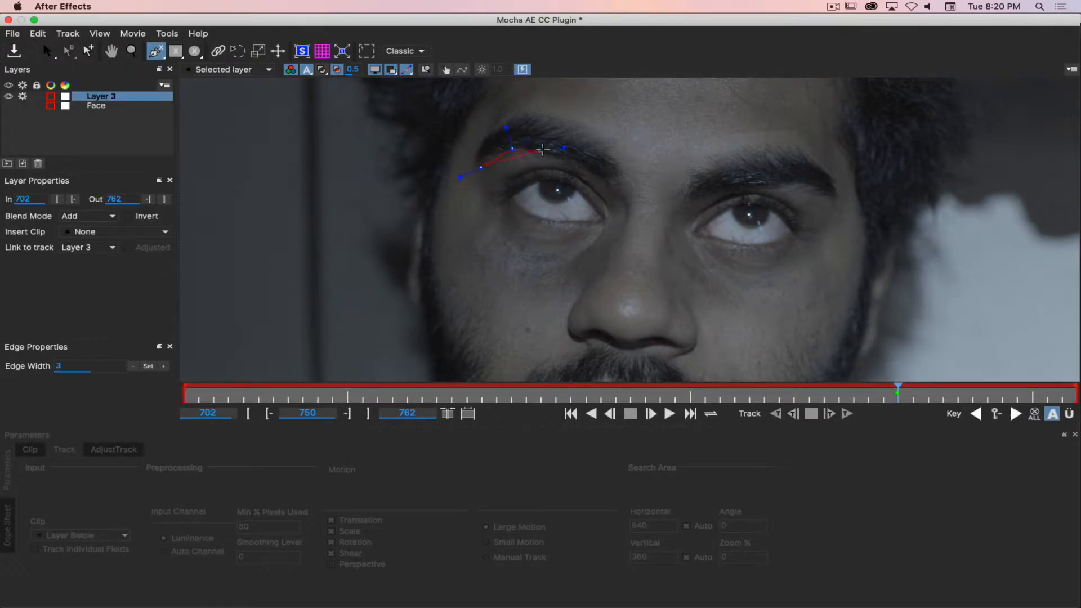
pyautogui.click(602, 177)
pyautogui.click(626, 214)
pyautogui.click(602, 268)
pyautogui.click(594, 278)
pyautogui.click(513, 295)
pyautogui.click(466, 245)
pyautogui.rightClick(459, 201)
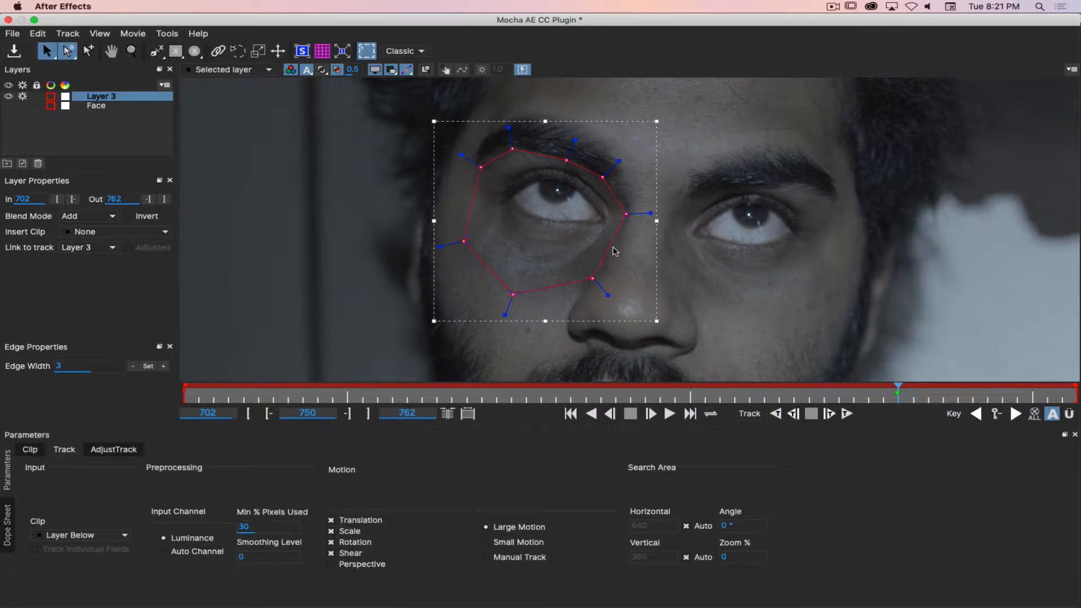
# Round the eye-socket spline's corners and pull its two lowest points farther down toward the cheek and nose.
pyautogui.moveTo(575, 139); pyautogui.dragTo(570, 147)
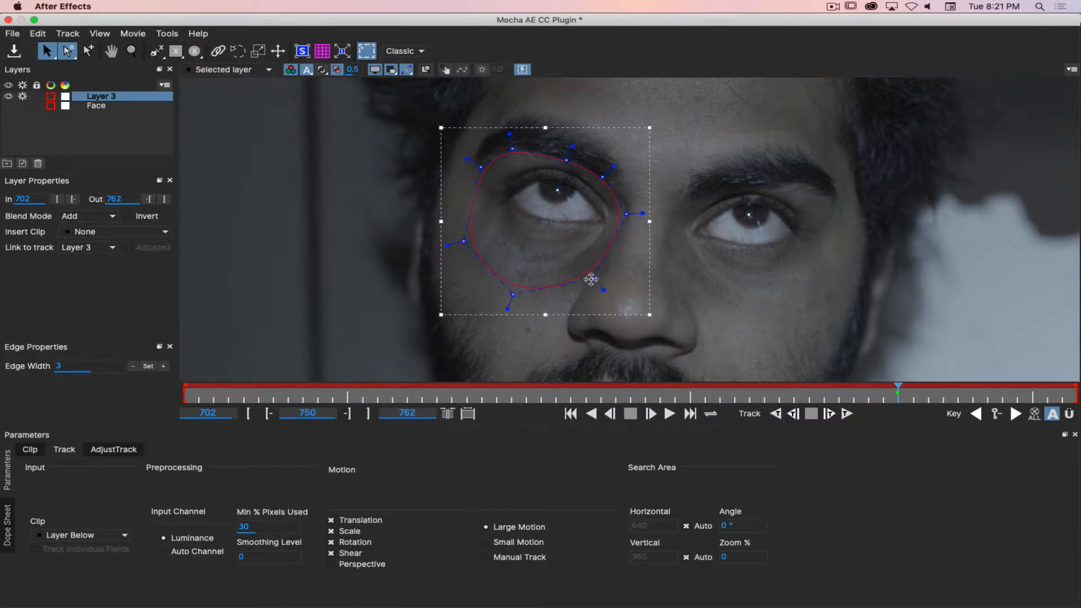
pyautogui.moveTo(592, 280); pyautogui.dragTo(598, 286)
pyautogui.moveTo(513, 296); pyautogui.dragTo(519, 303)
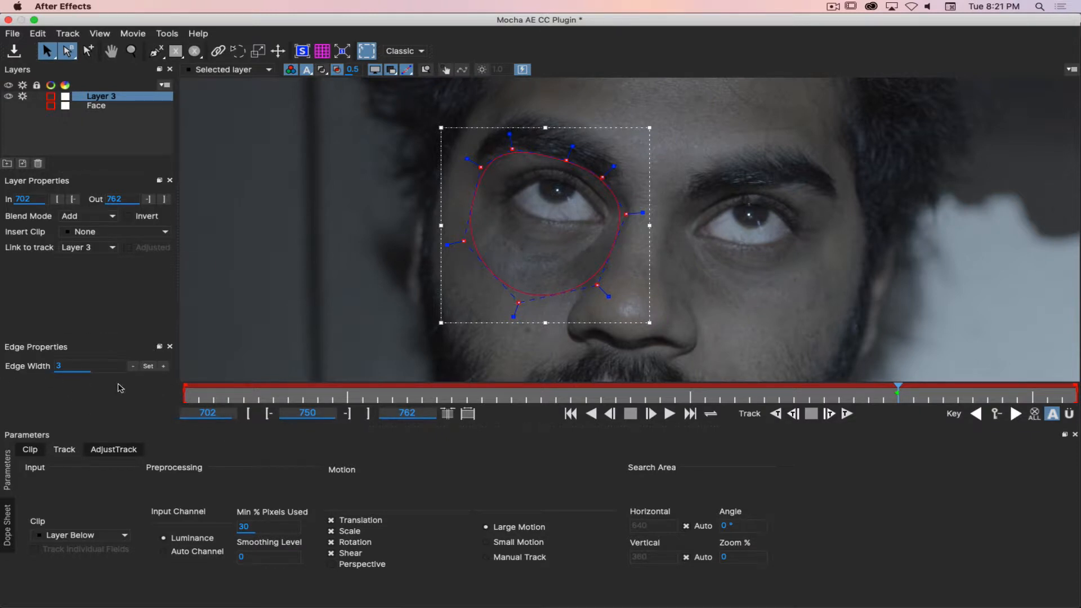
# Feather the eye-socket spline by expanding its outer edge three times with an edge width of 3.
pyautogui.click(164, 366)
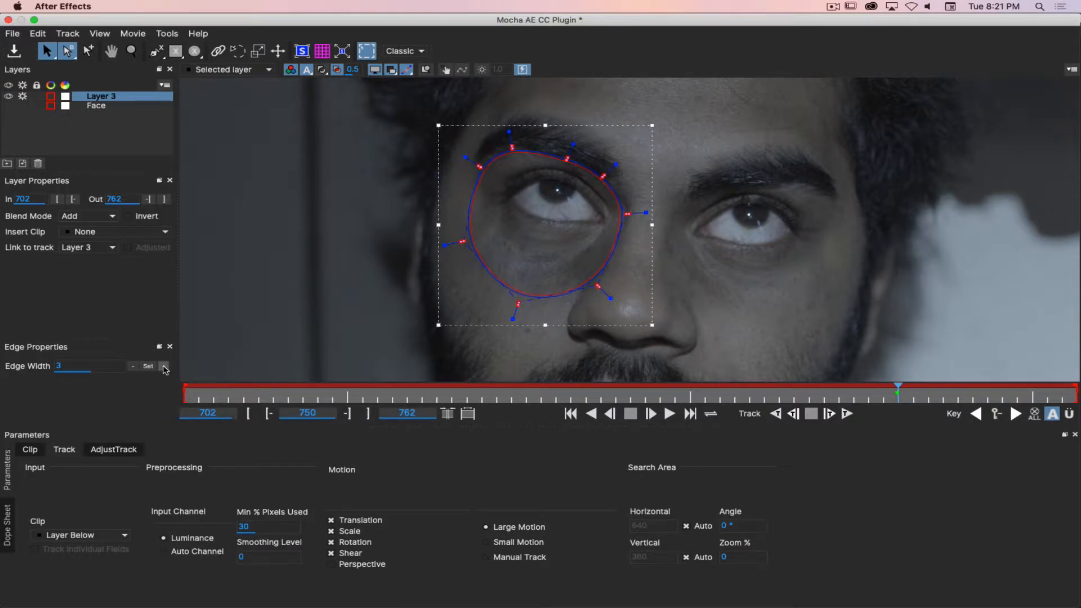
pyautogui.click(164, 367)
pyautogui.click(163, 367)
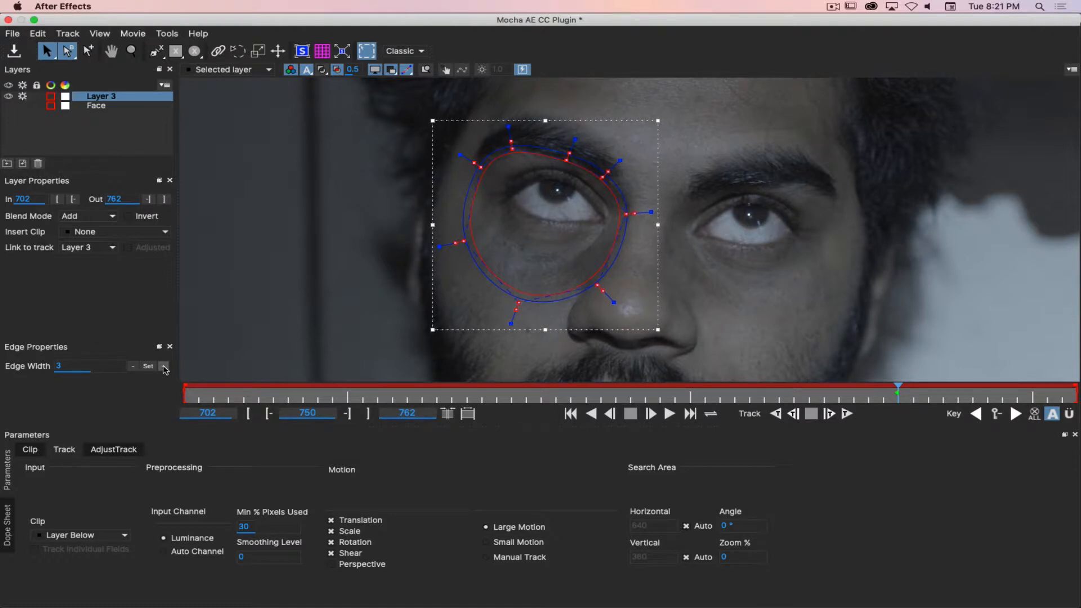
# Preview the eye-socket matte at 0.9 opacity with the spline overlays hidden, and restore the overlays, 0.5 opacity and unfilled view.
pyautogui.click(322, 71)
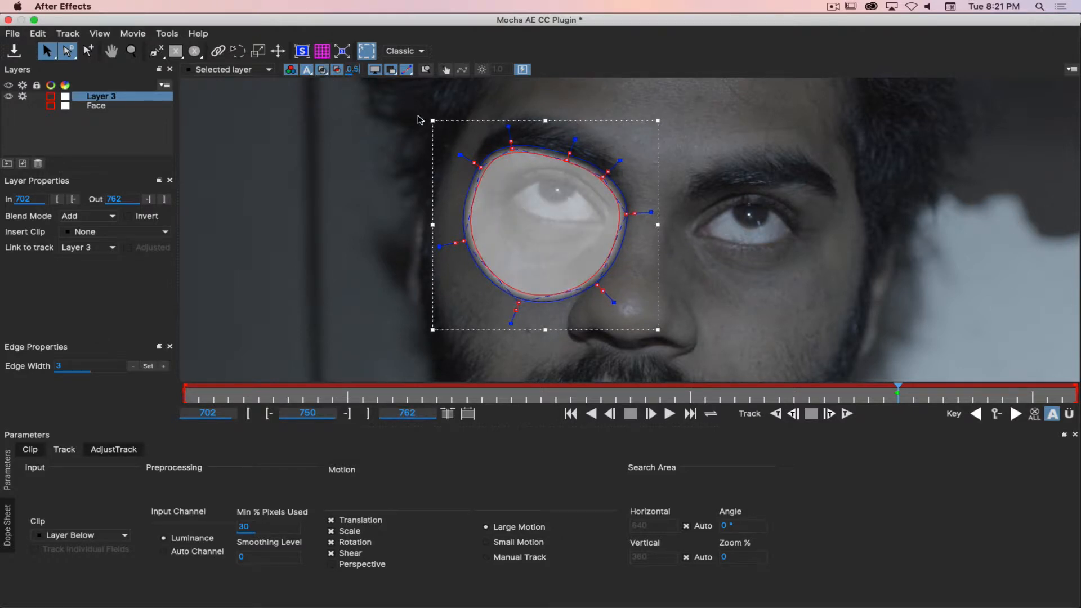
pyautogui.write('0.9')
pyautogui.press('Return')
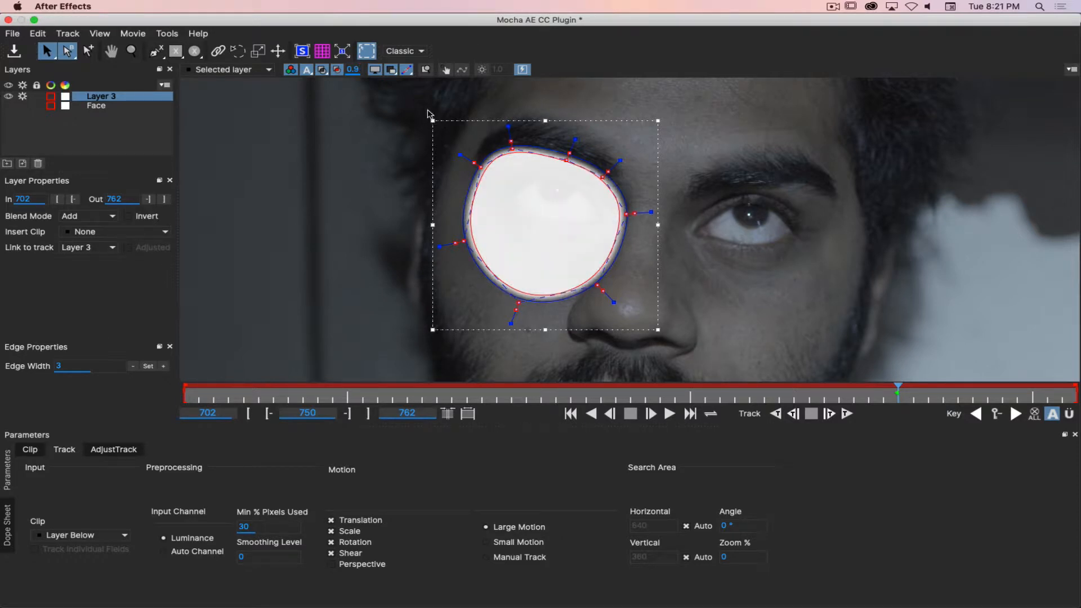
pyautogui.click(392, 71)
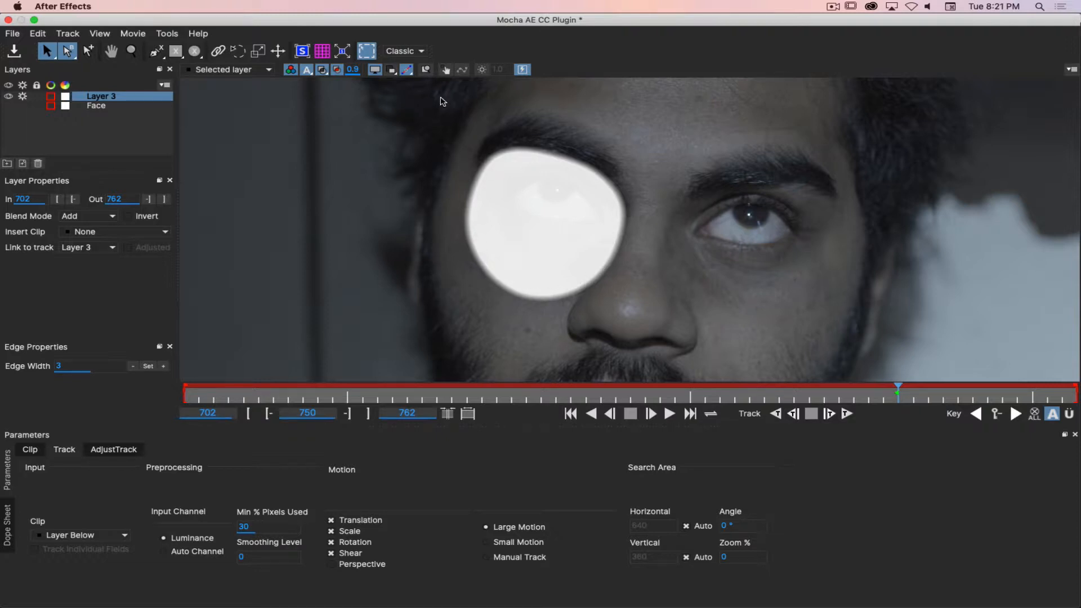
pyautogui.click(392, 71)
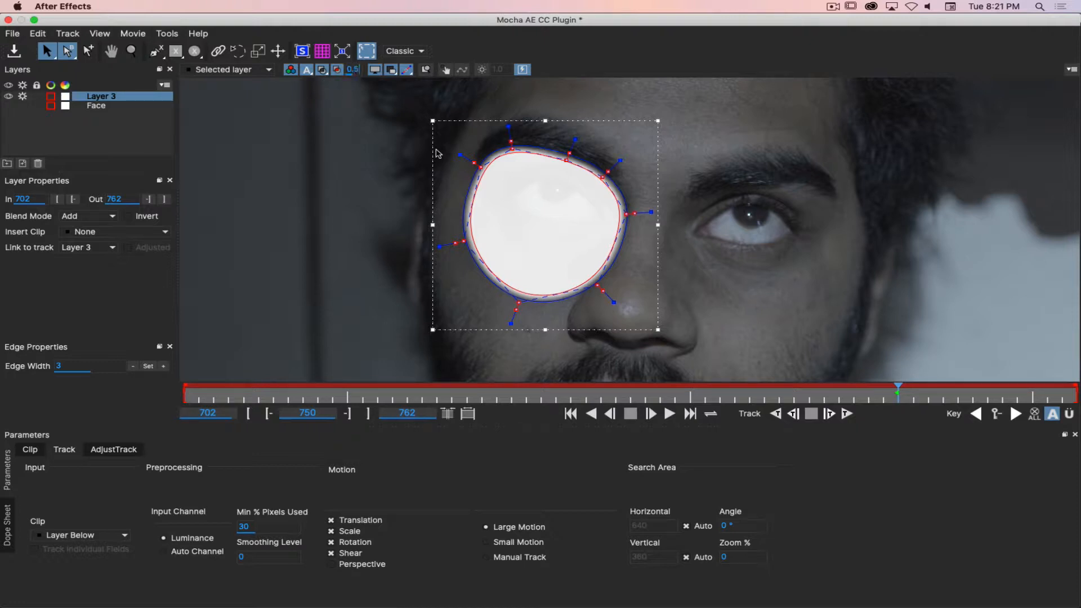
pyautogui.press('Return')
pyautogui.click(322, 70)
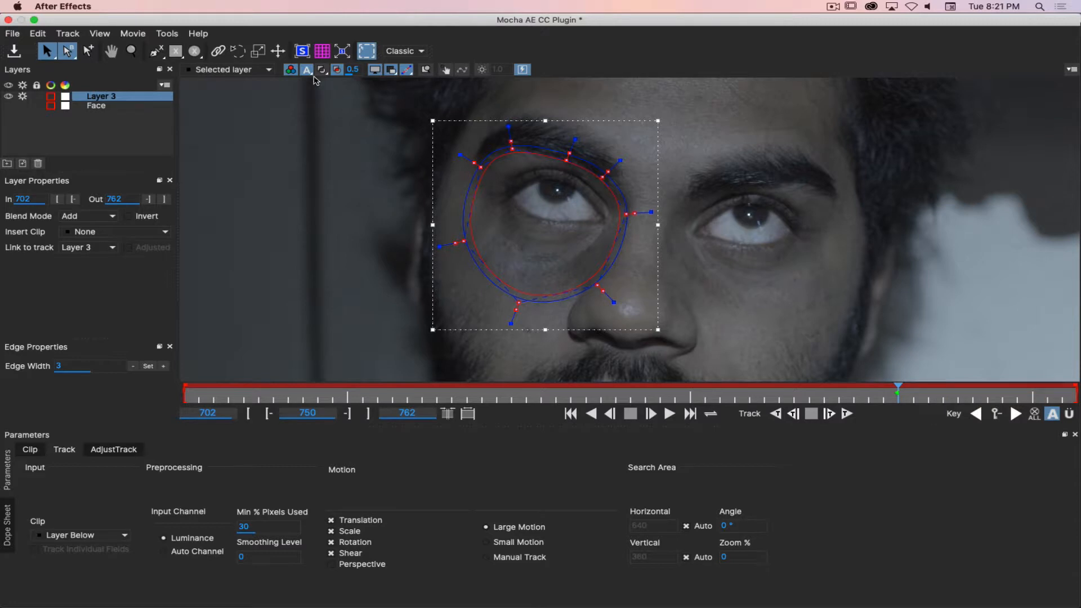
# Show the planar surface and fit its four corners around the eye-socket spline at frame 750.
pyautogui.click(302, 51)
pyautogui.moveTo(483, 169); pyautogui.dragTo(483, 141)
pyautogui.moveTo(610, 165); pyautogui.dragTo(641, 176)
pyautogui.moveTo(604, 291); pyautogui.dragTo(597, 314)
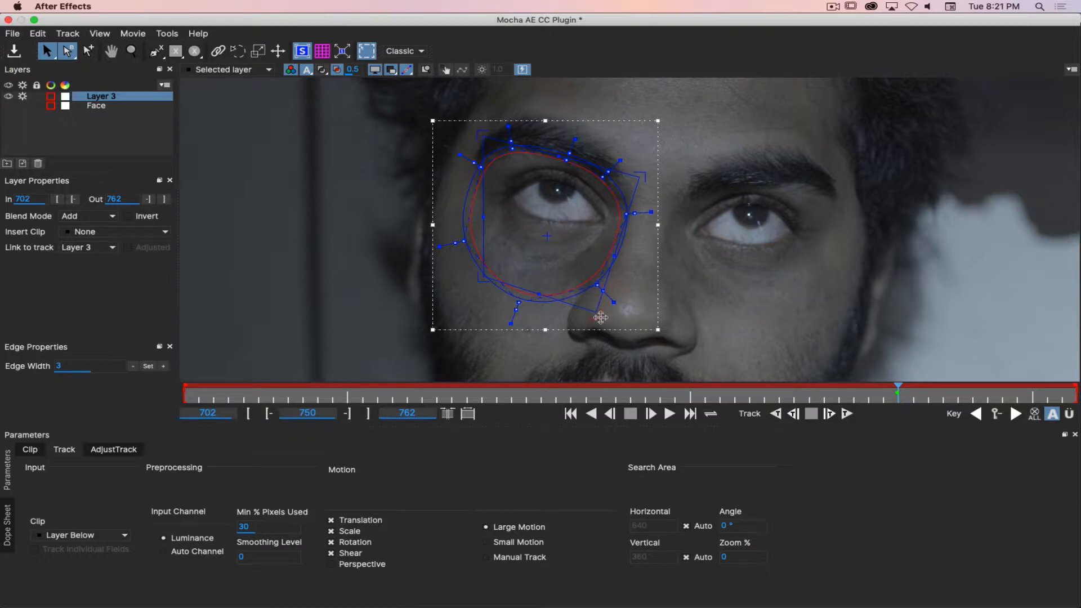
pyautogui.moveTo(479, 280); pyautogui.dragTo(437, 269)
pyautogui.moveTo(487, 131); pyautogui.dragTo(490, 131)
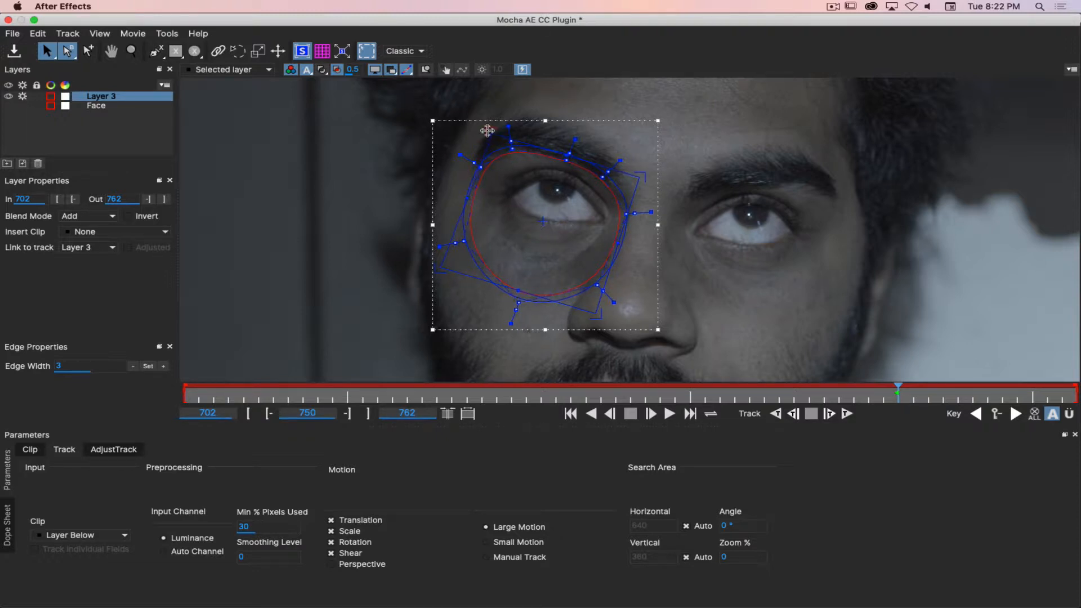
pyautogui.moveTo(440, 270); pyautogui.dragTo(444, 272)
pyautogui.moveTo(595, 314); pyautogui.dragTo(593, 317)
pyautogui.moveTo(441, 273); pyautogui.dragTo(437, 278)
# Track the eye-socket layer forward to frame 762 with Perspective enabled, and nudge its lower point beside the nose with the surface hidden.
pyautogui.click(332, 565)
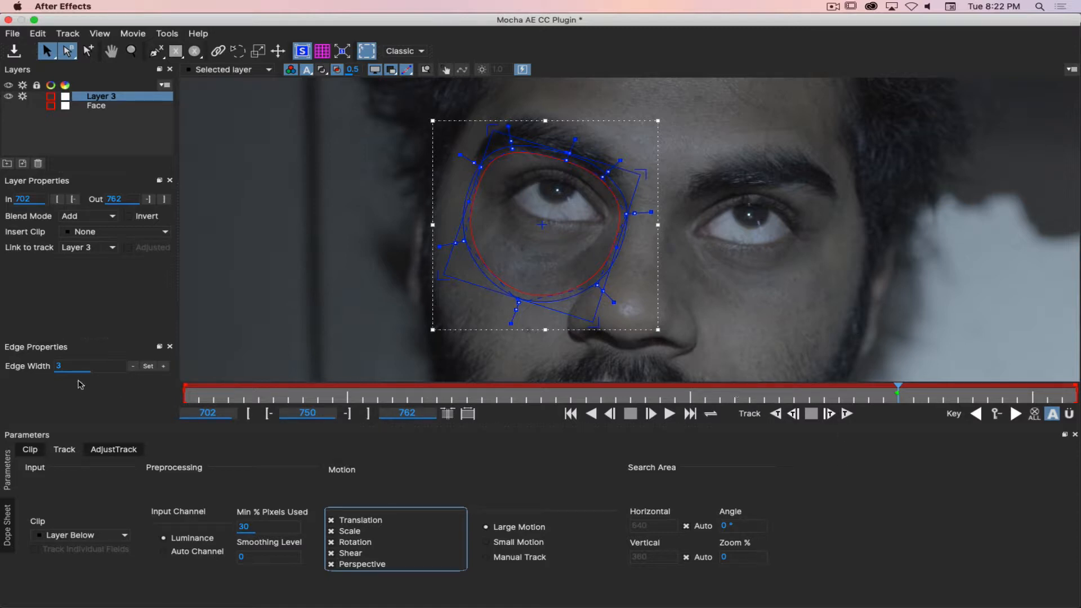
pyautogui.click(848, 414)
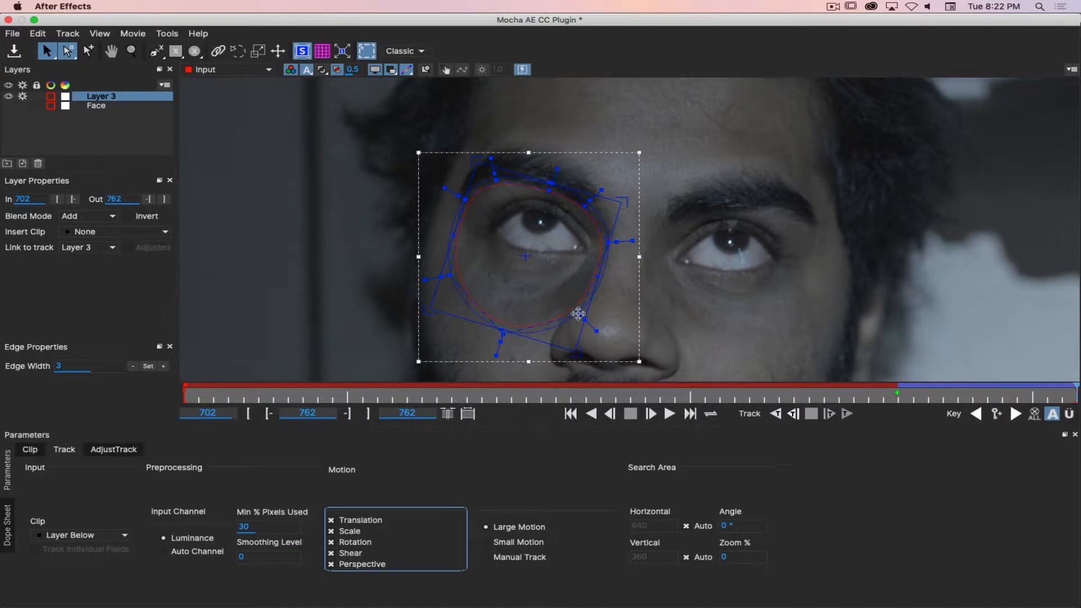
pyautogui.click(303, 52)
pyautogui.moveTo(580, 315); pyautogui.dragTo(578, 313)
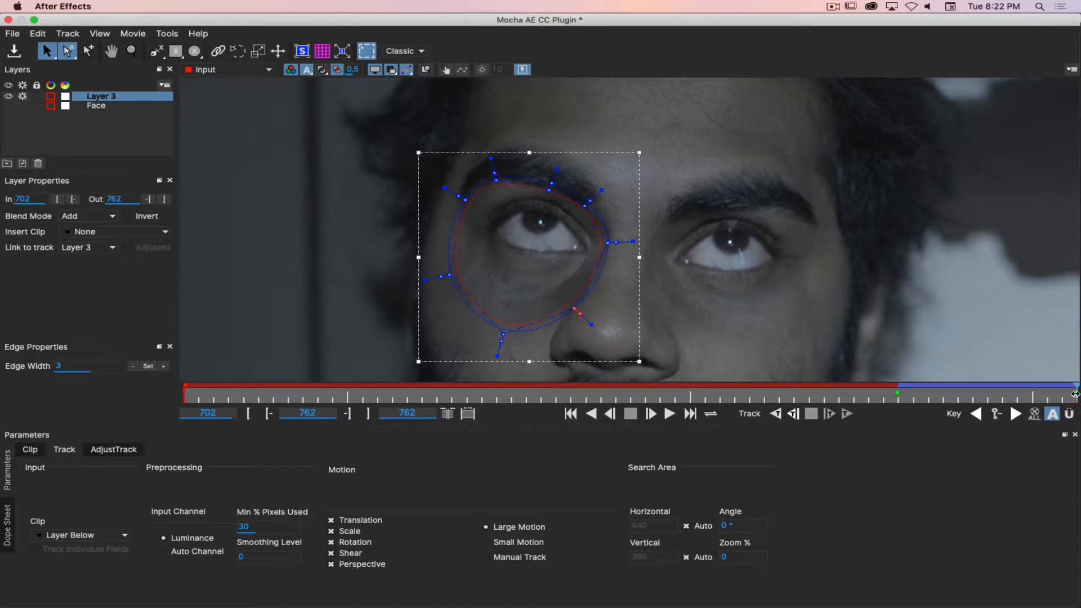
# Return to frame 750 and track the eye-socket layer backward to frame 702.
pyautogui.moveTo(1076, 388); pyautogui.dragTo(898, 386)
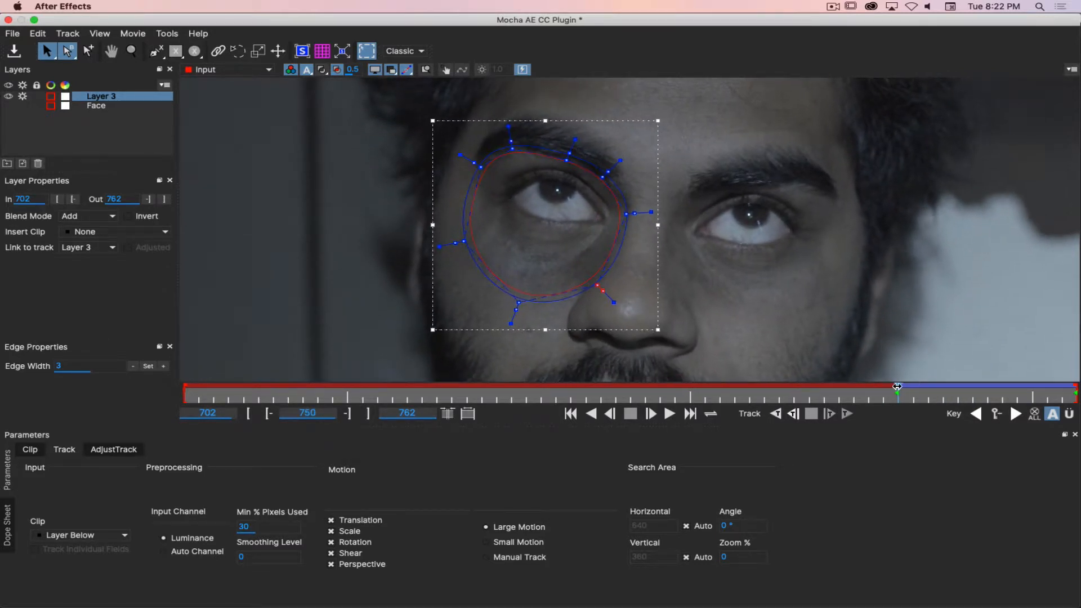
pyautogui.click(776, 414)
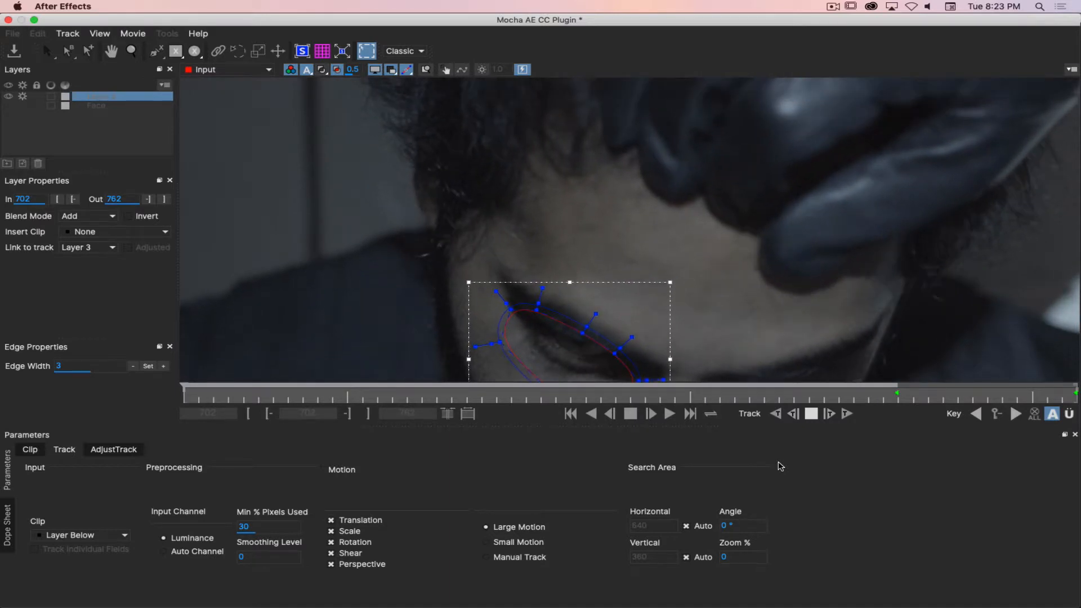
pyautogui.press('x')
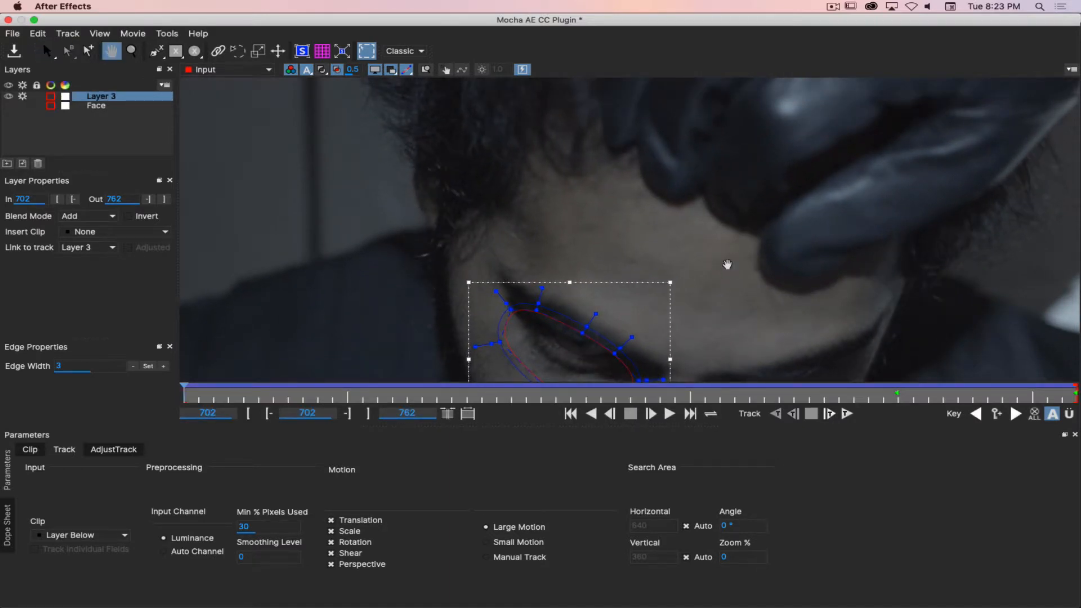
pyautogui.moveTo(726, 264); pyautogui.dragTo(747, 138)
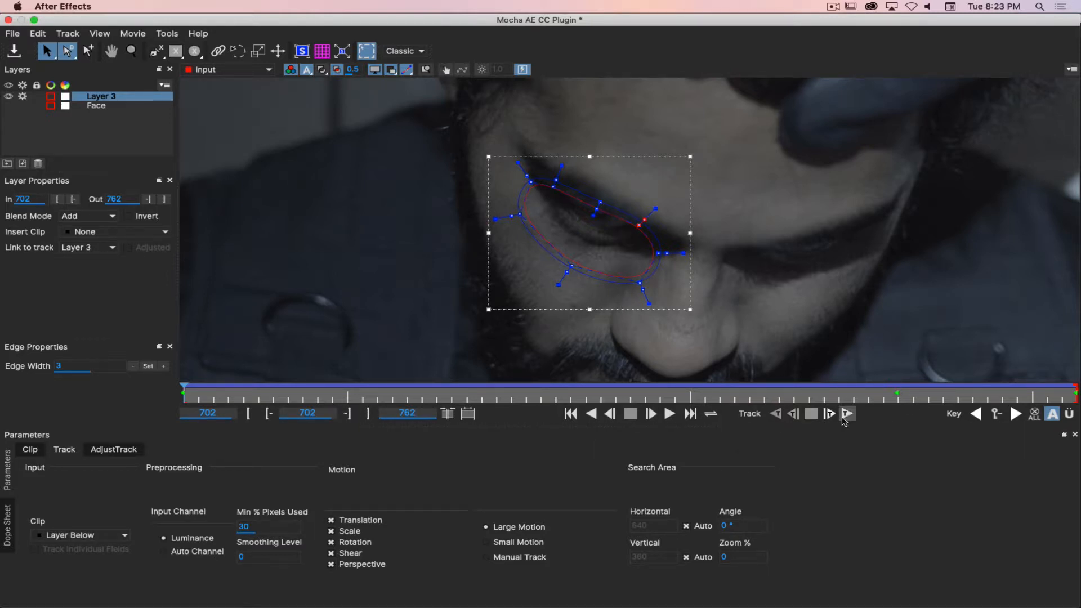
# Play the eye-socket track from frame 702 twice to check that the spline follows the eye.
pyautogui.click(669, 414)
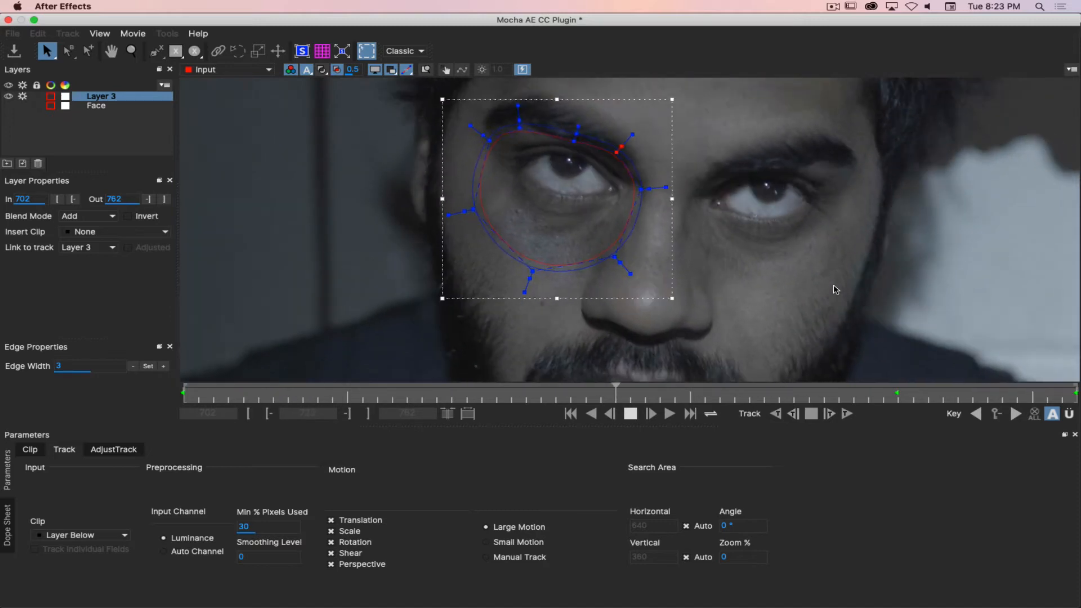
pyautogui.click(632, 415)
pyautogui.moveTo(824, 395); pyautogui.dragTo(162, 395)
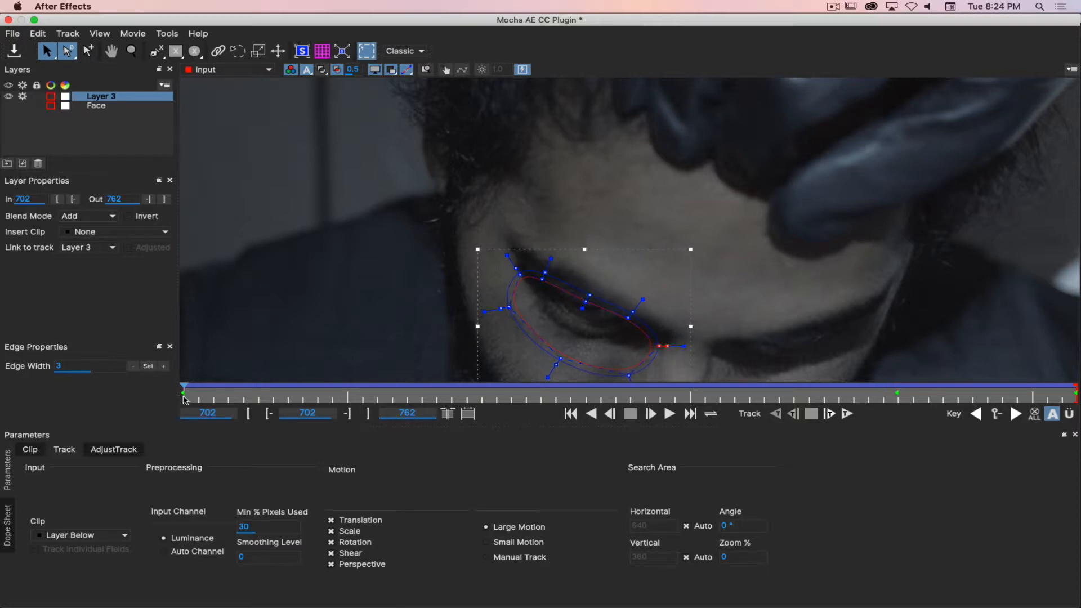
pyautogui.click(670, 415)
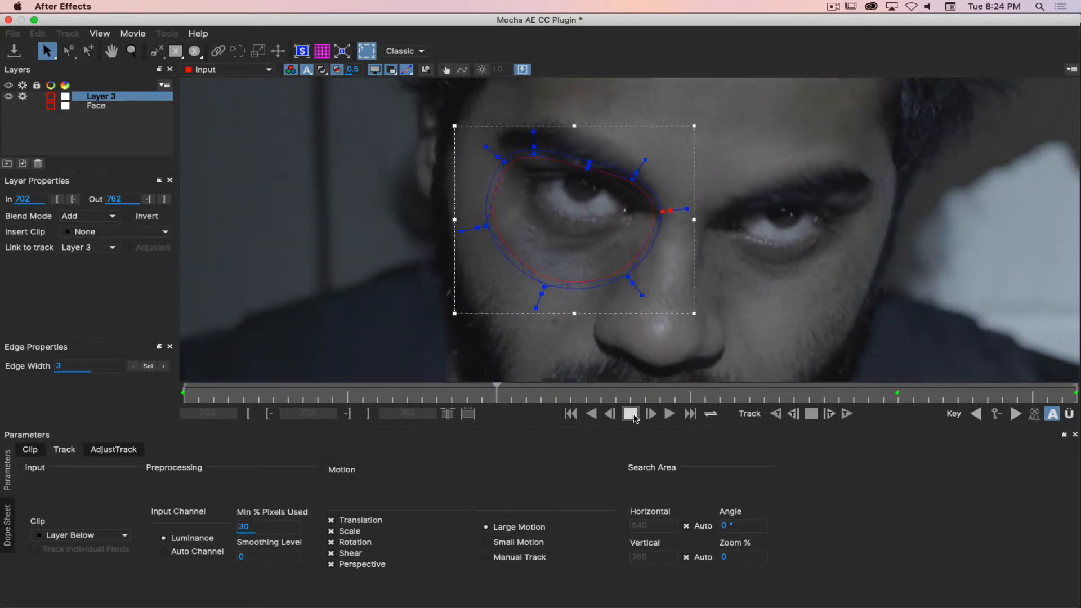
pyautogui.click(631, 415)
# Save the Mocha project, close Mocha, and apply its matte to the Left Eye Socket layer.
pyautogui.click(13, 33)
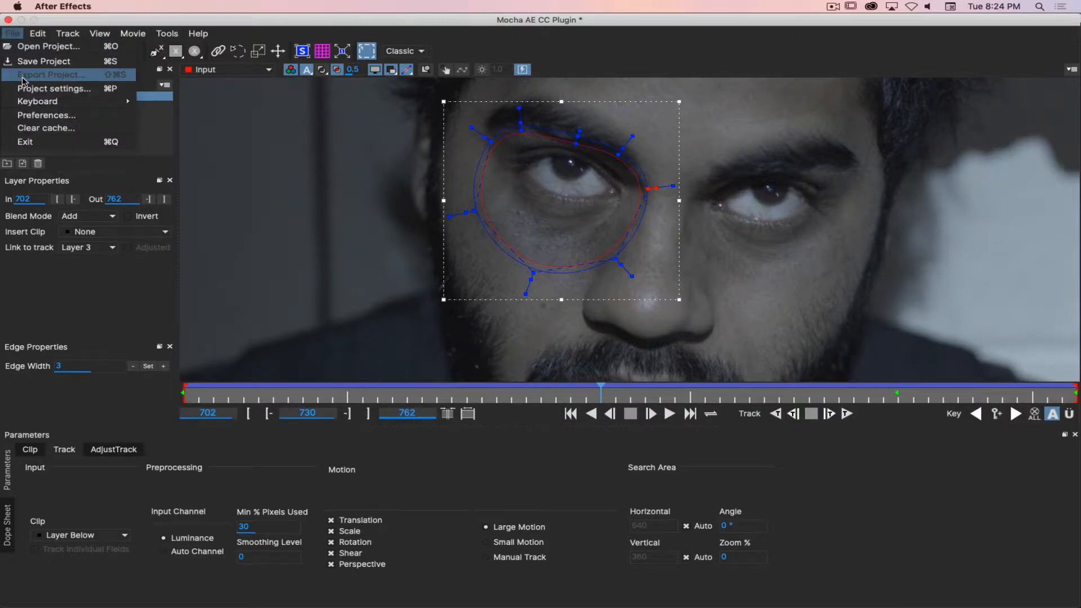
pyautogui.click(31, 64)
pyautogui.click(8, 20)
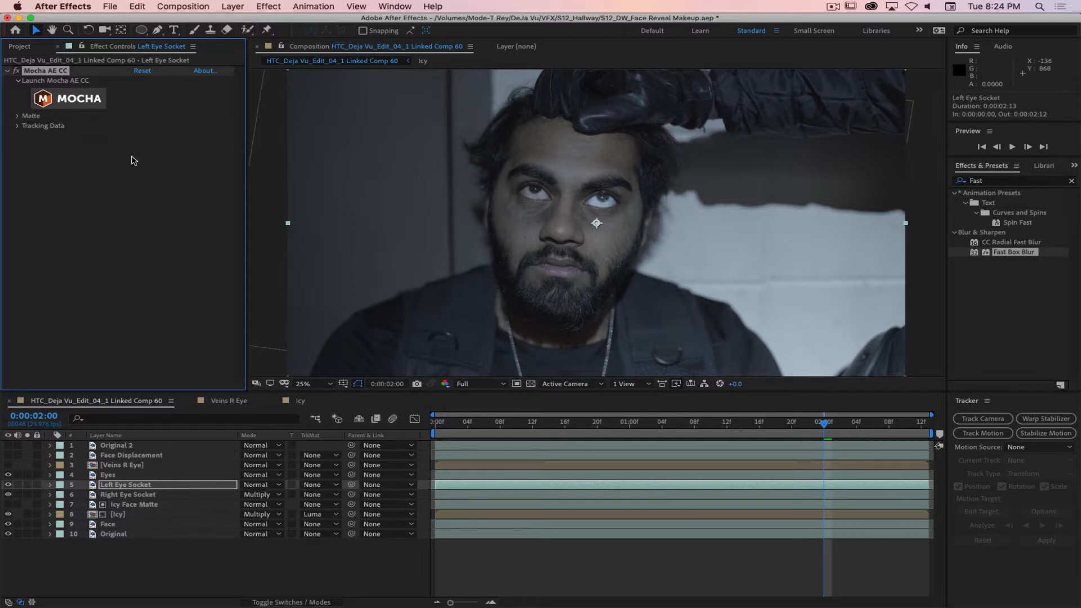
pyautogui.click(18, 116)
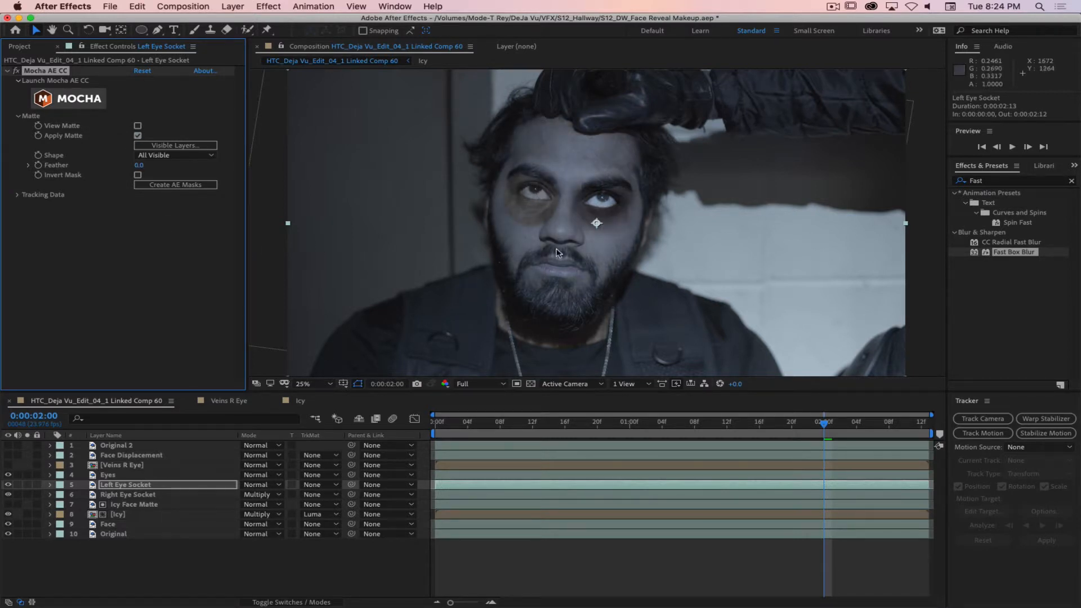
# Check the Left Eye Socket layer in solo, and set its Mocha matte feather to 65.
pyautogui.click(27, 485)
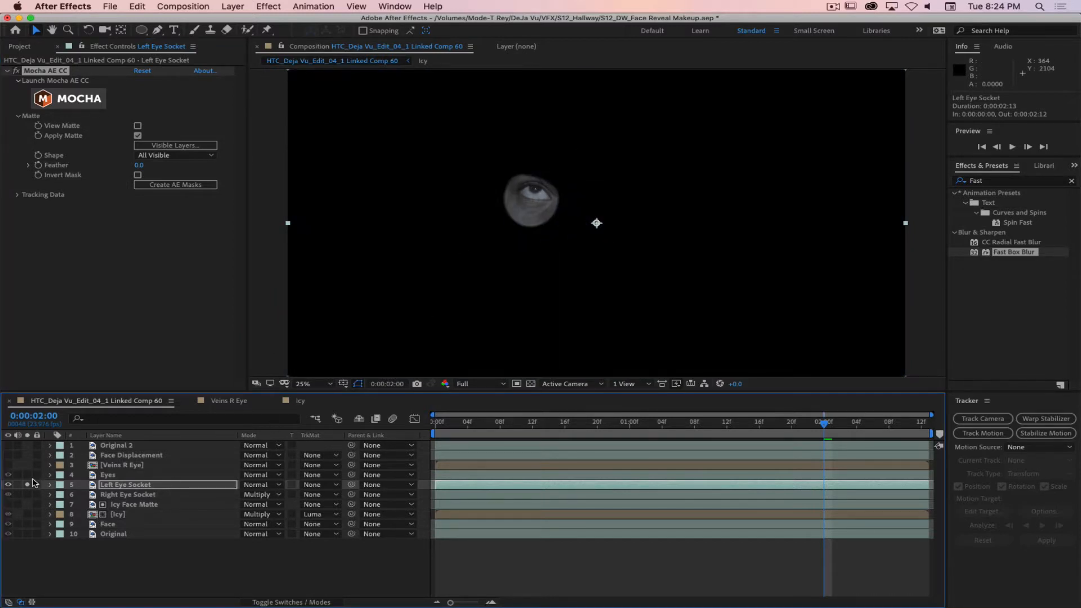
pyautogui.click(27, 485)
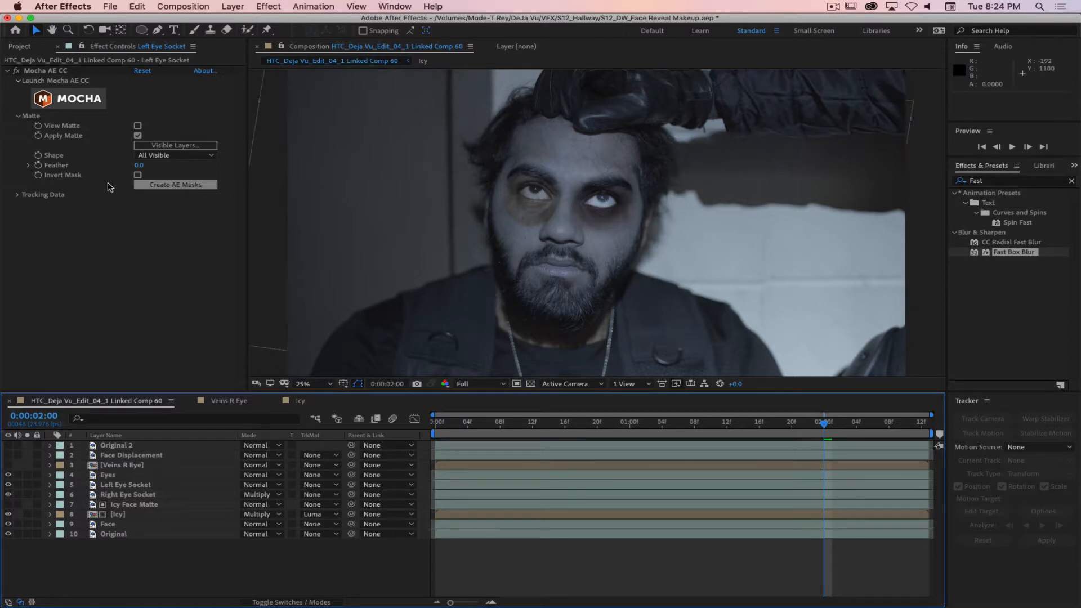
pyautogui.click(139, 165)
pyautogui.write('5')
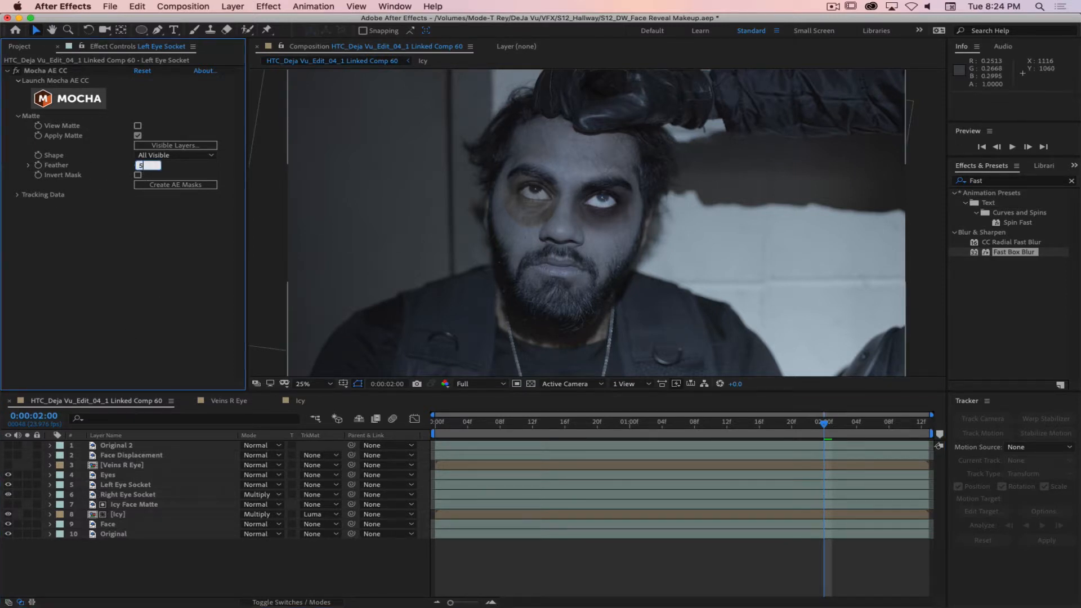
pyautogui.write('0')
pyautogui.press('Return')
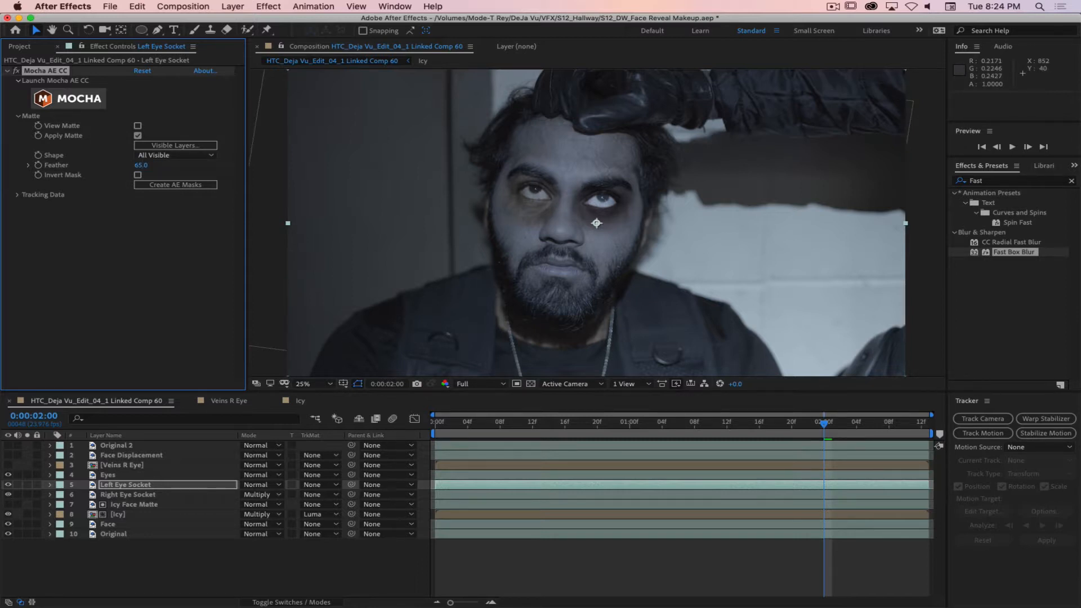
# Copy the Levels and Hue/Saturation effects from Right Eye Socket onto the Left Eye Socket layer.
pyautogui.click(175, 556)
pyautogui.click(135, 495)
pyautogui.click(58, 82)
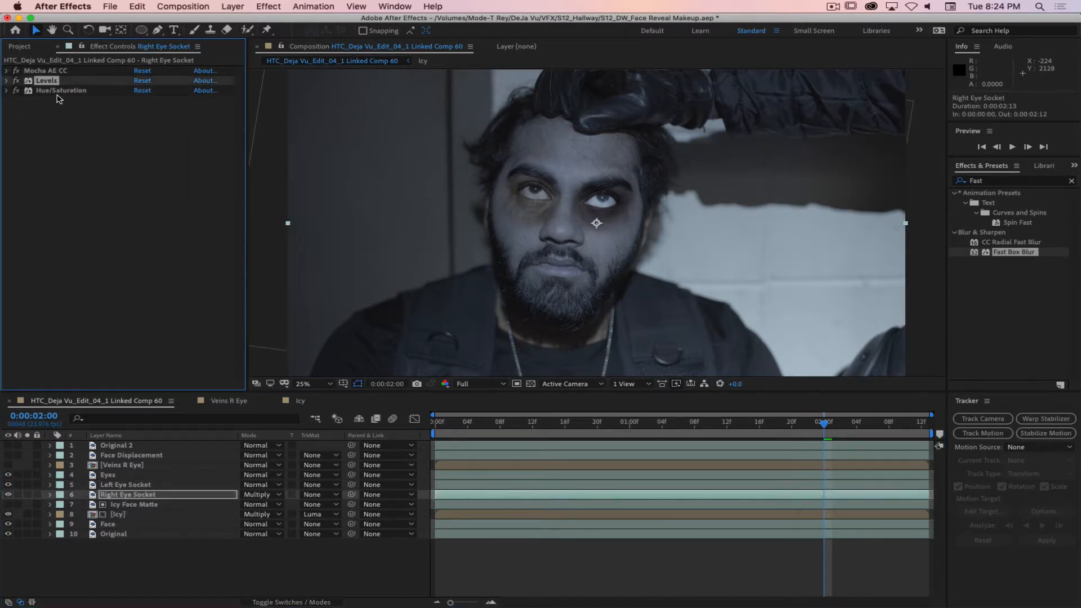
pyautogui.keyDown('shift'); pyautogui.click(59, 91); pyautogui.keyUp('shift')
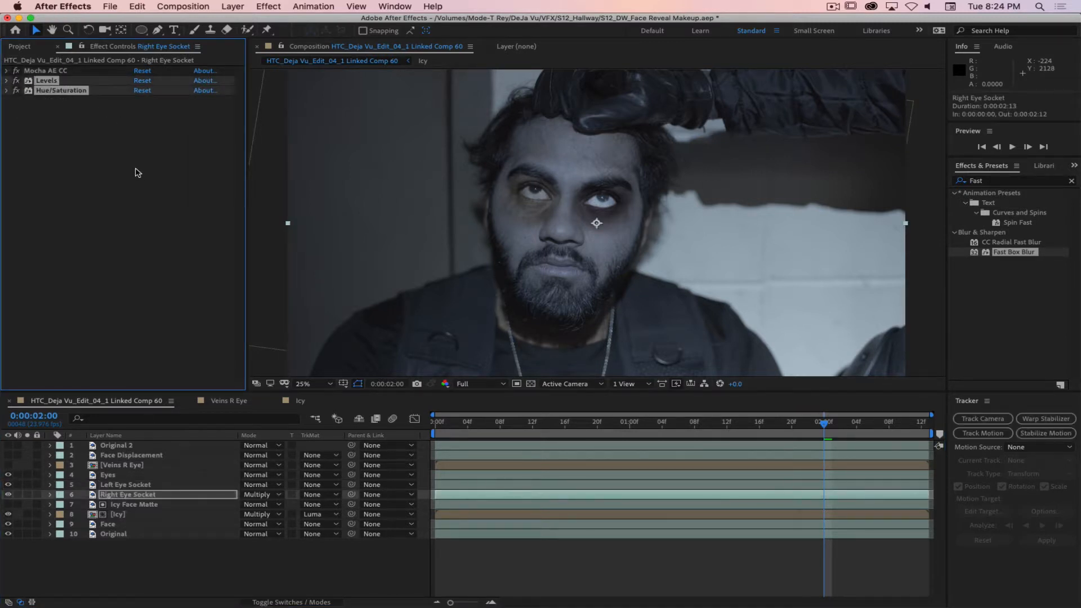
pyautogui.click(172, 483)
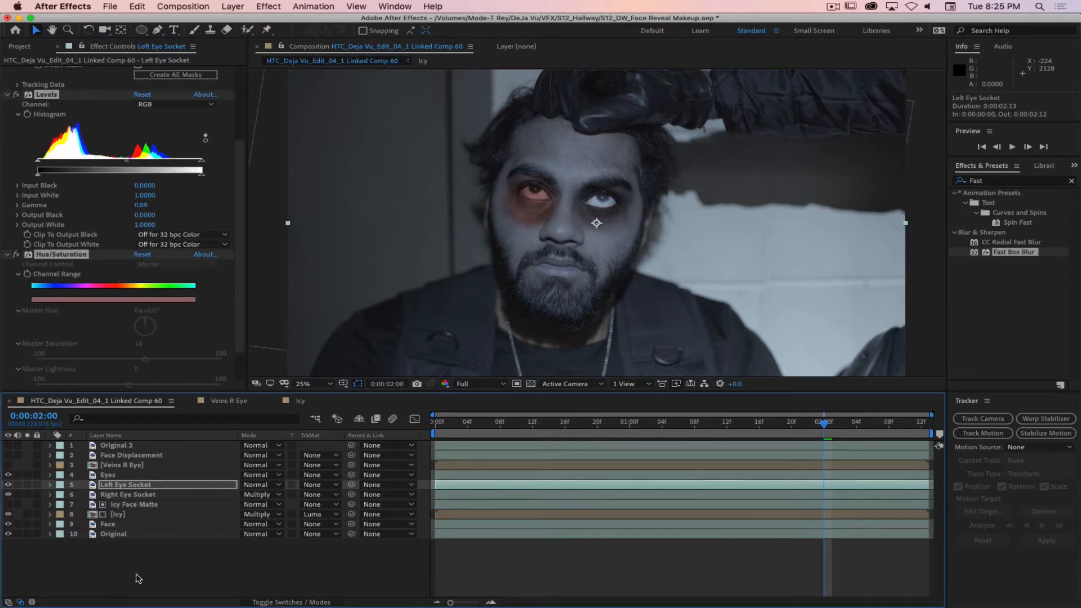
# Set the Left Eye Socket layer's blending mode to Multiply.
pyautogui.click(260, 485)
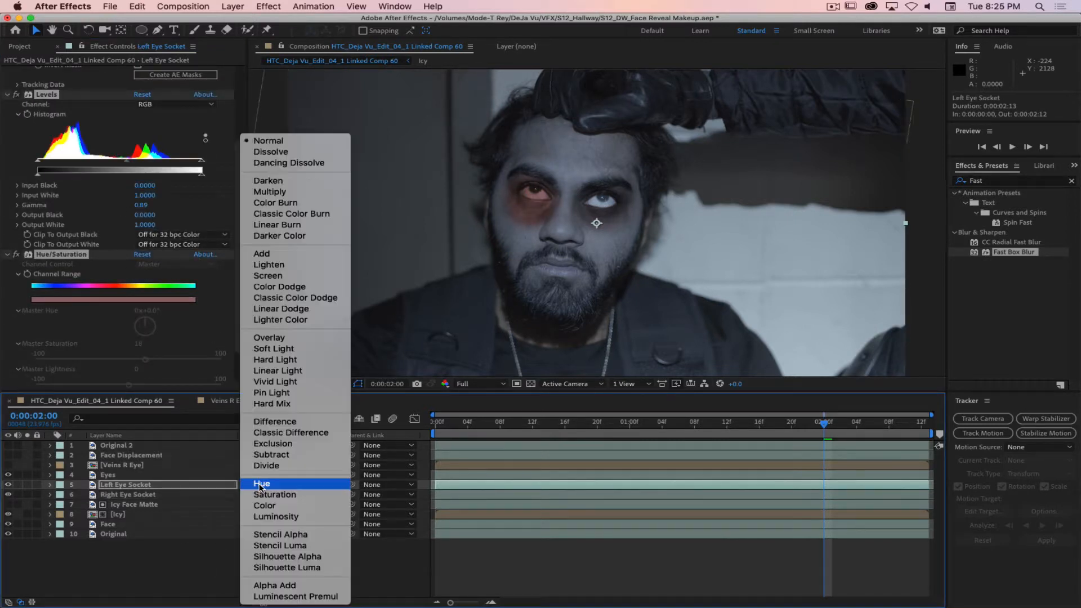
pyautogui.click(279, 192)
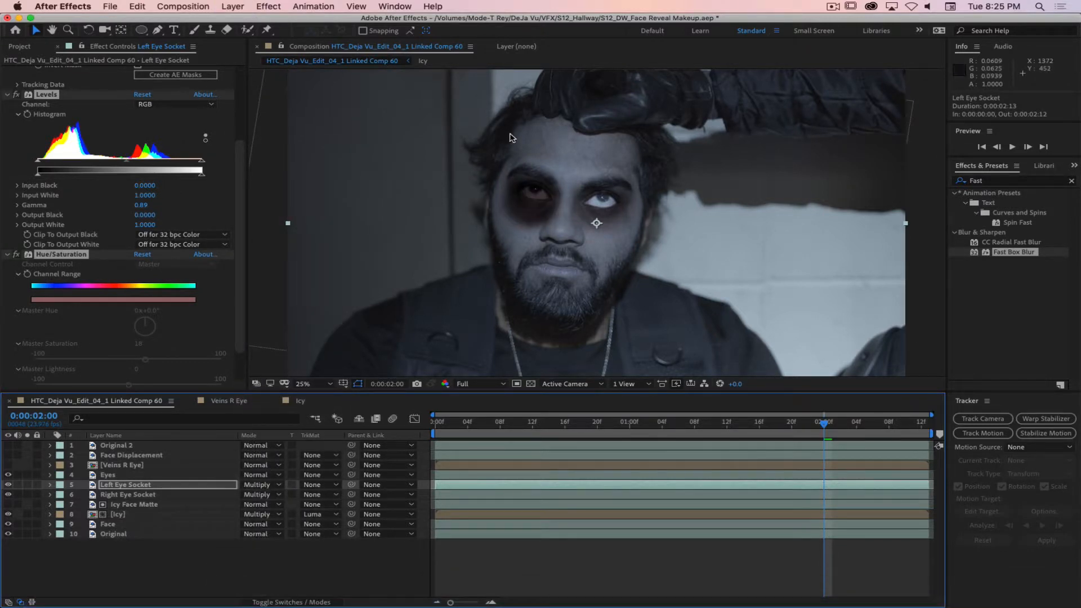
pyautogui.click(198, 572)
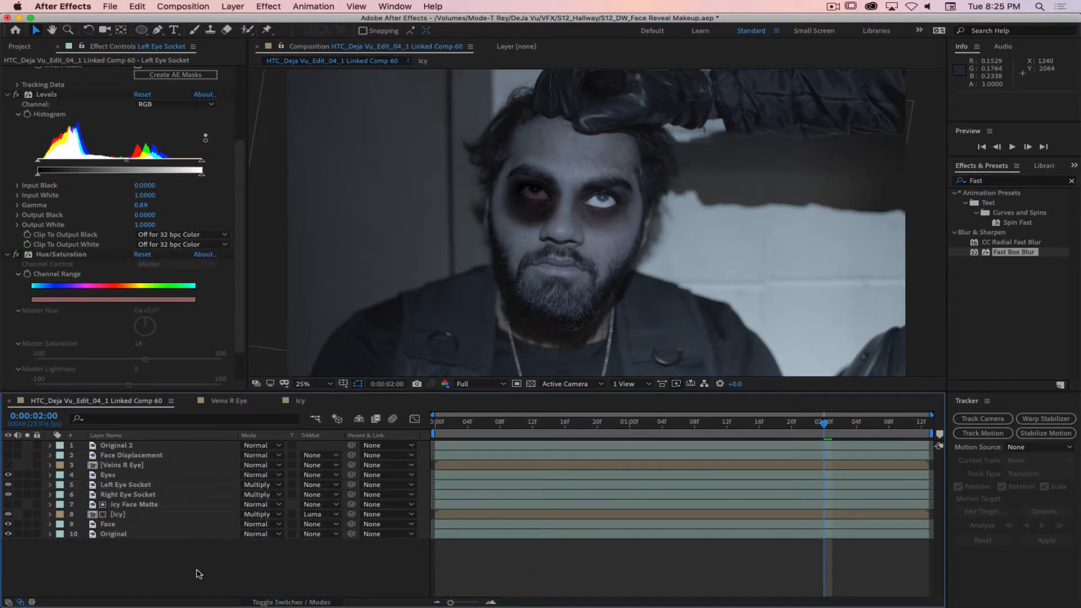
# Show the opacity of both eye-socket layers, and set Left Eye Socket's opacity to 65%, then 45%.
pyautogui.click(130, 495)
pyautogui.press('t')
pyautogui.click(138, 485)
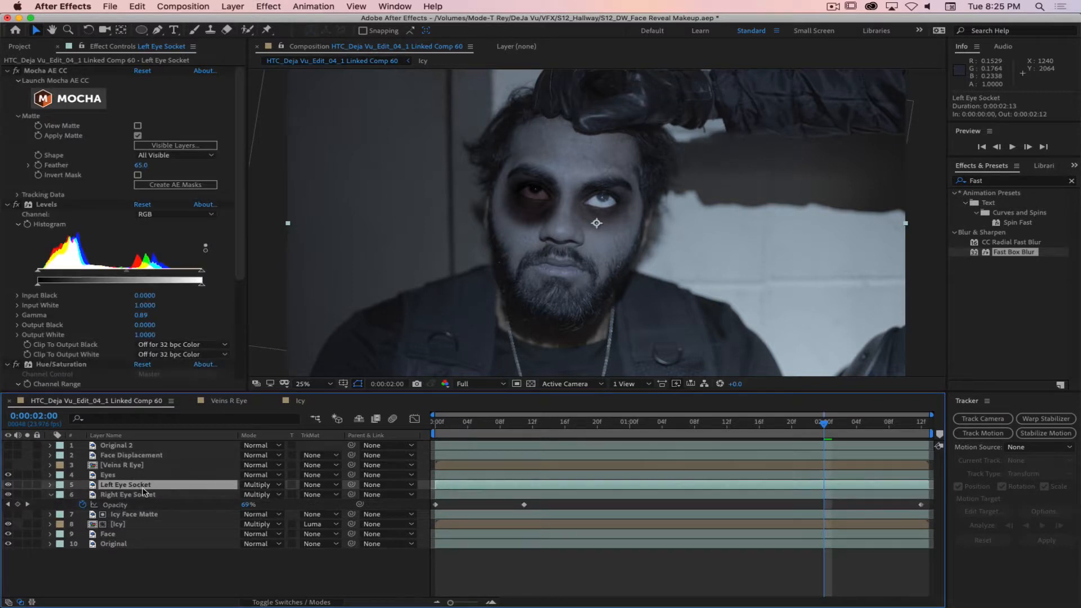
pyautogui.write('t65')
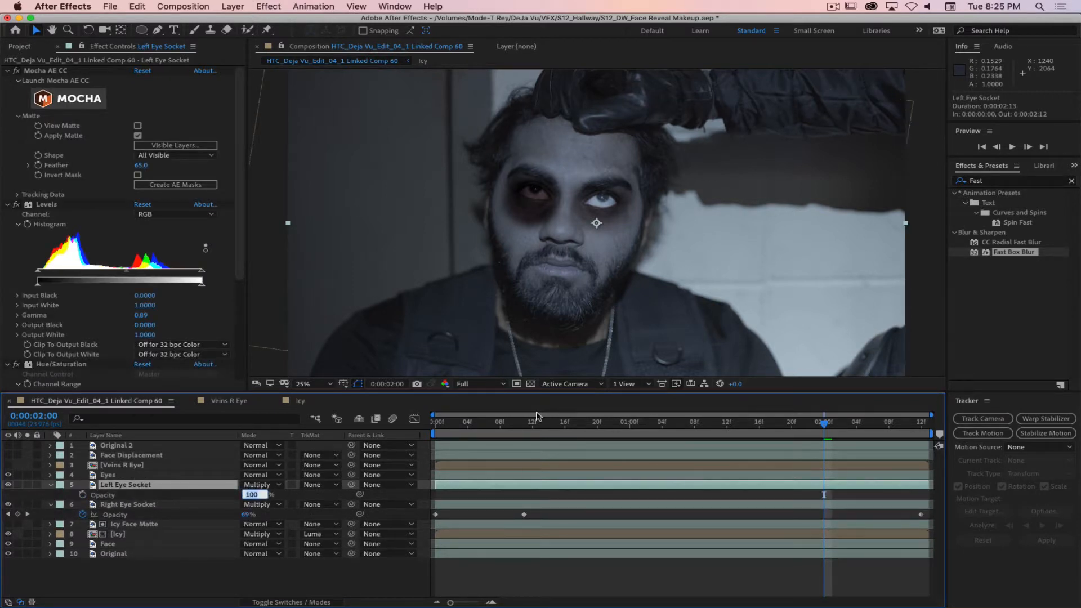
pyautogui.press('Return')
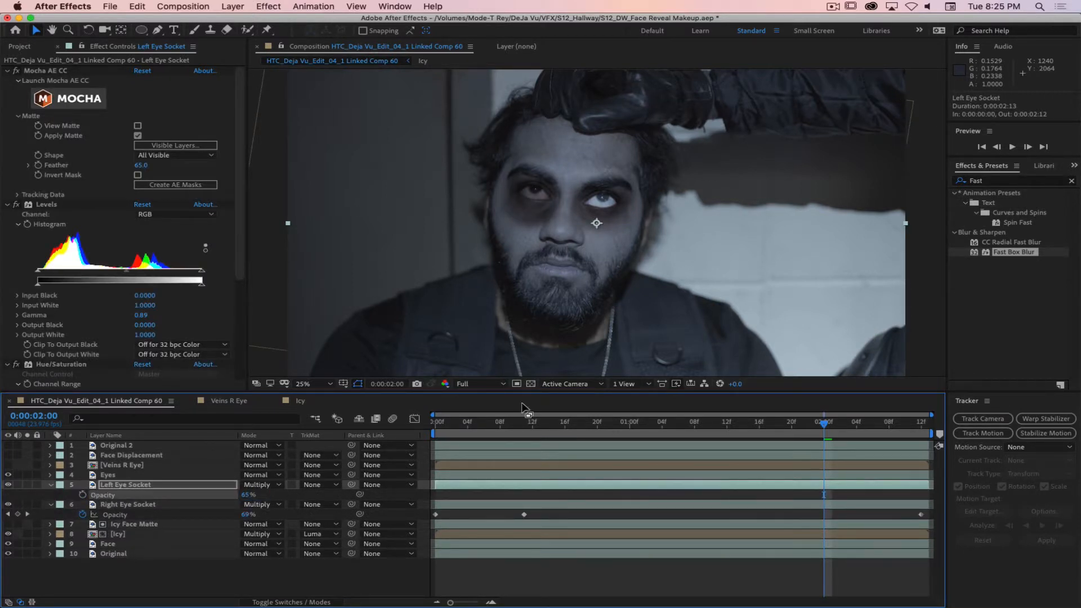
pyautogui.click(247, 495)
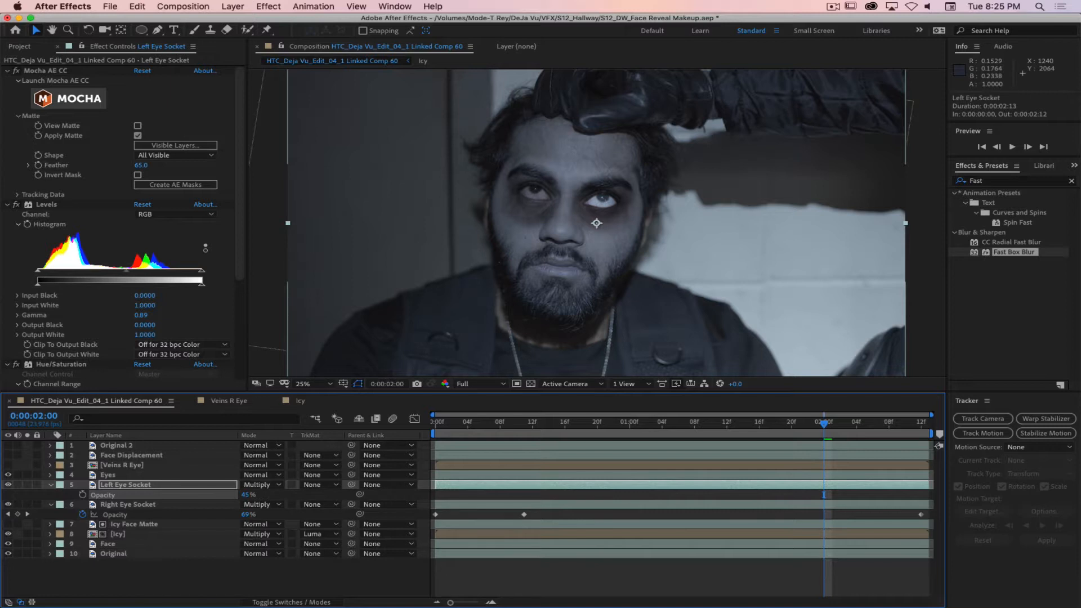
# Set the Right Eye Socket layer's opacity at 0:00:02:00 to 45%, then raise it to 50%.
pyautogui.click(245, 515)
pyautogui.write('45')
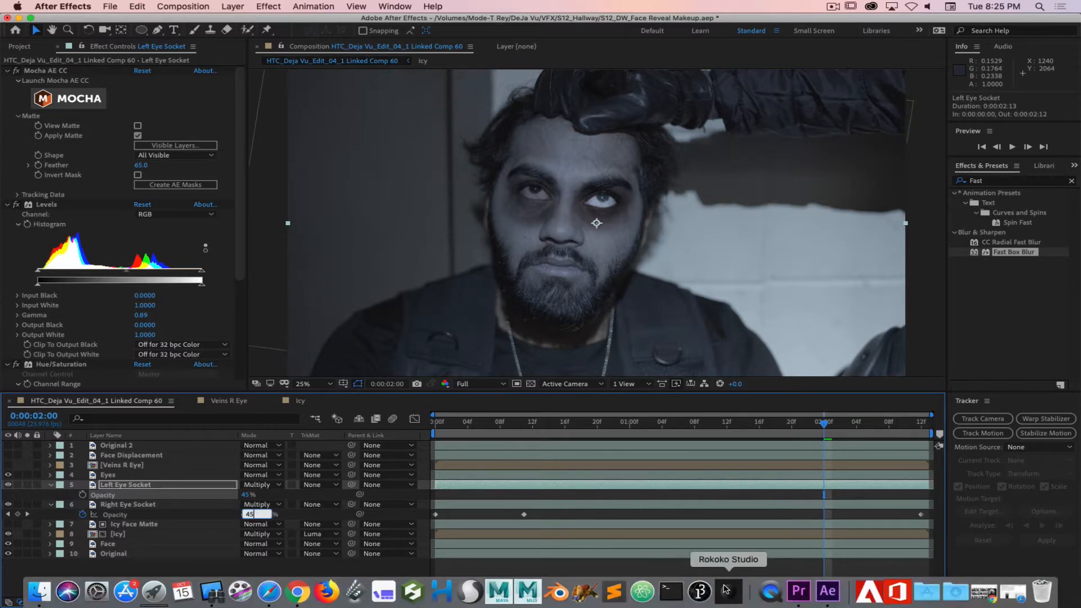
pyautogui.press('Return')
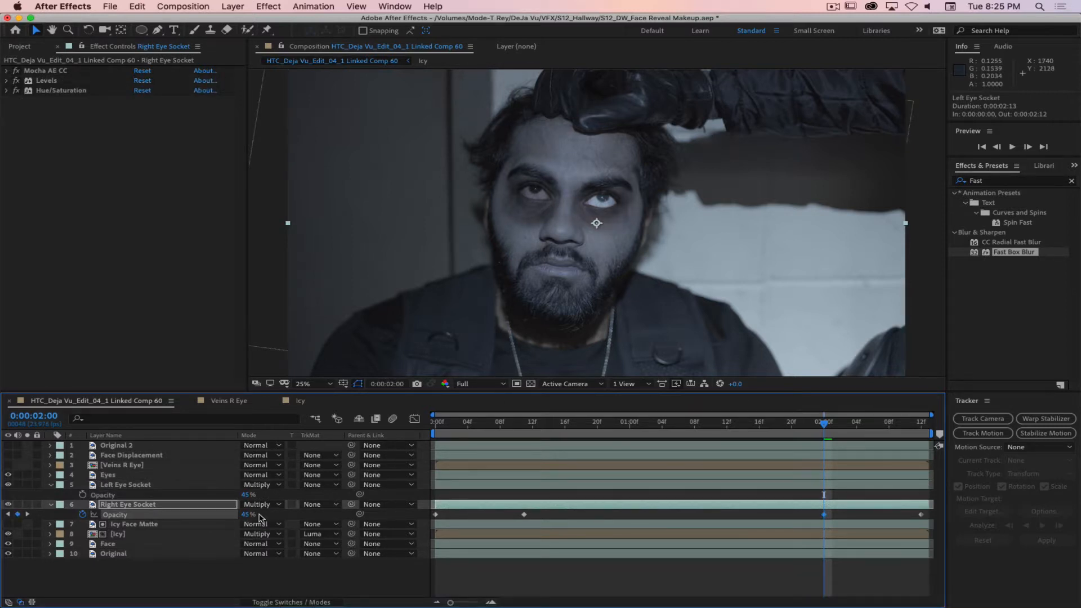
pyautogui.click(146, 488)
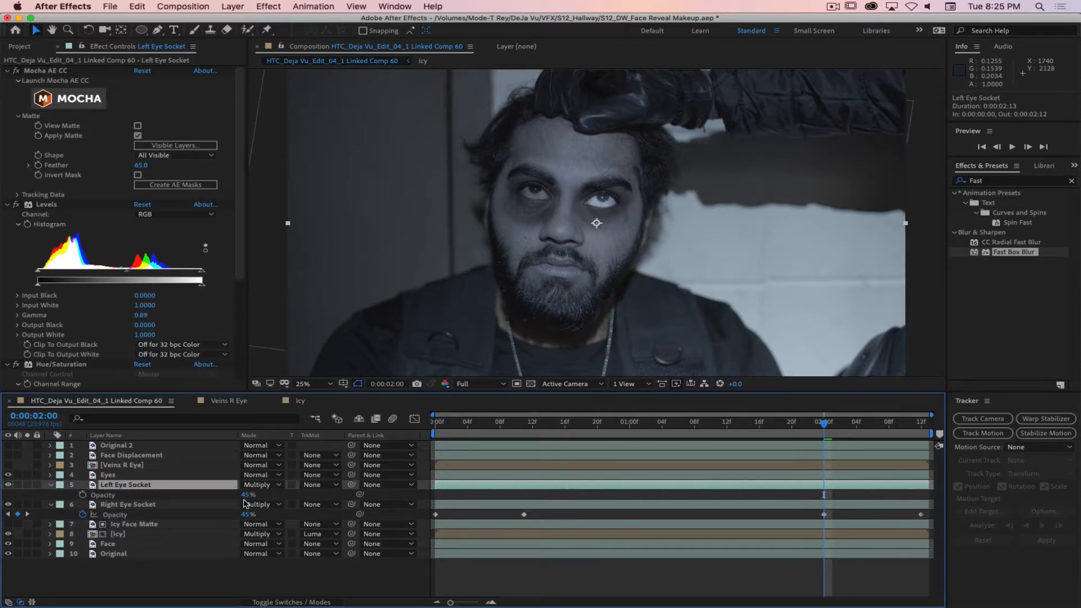
pyautogui.click(247, 516)
pyautogui.write('50')
pyautogui.press('Return')
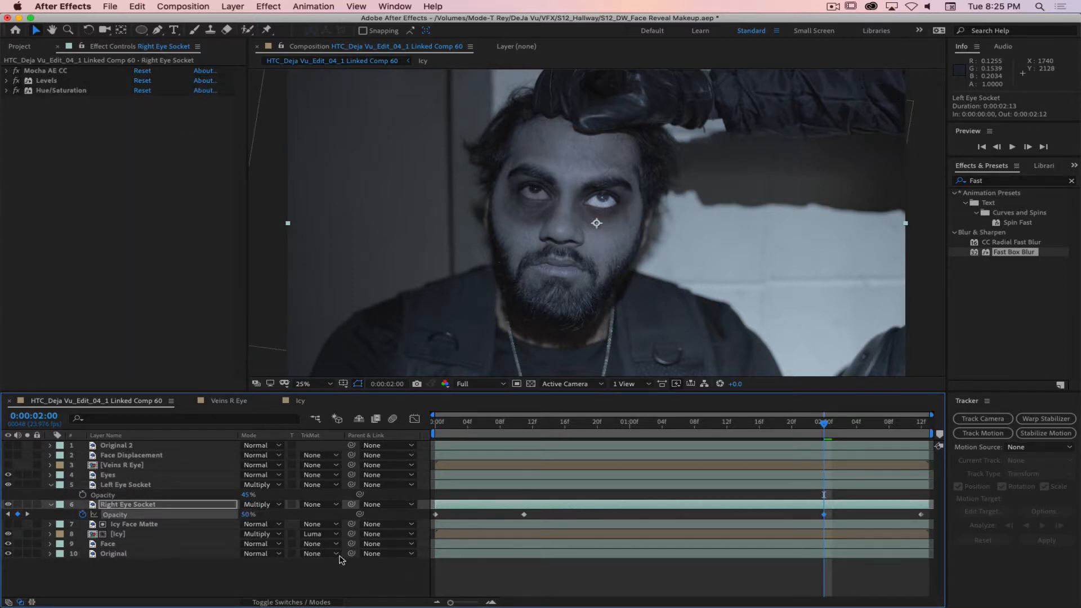
# Lower the Left Eye Socket layer's opacity to 30%, and collapse its Mocha, Levels and Hue/Saturation effect settings.
pyautogui.moveTo(245, 495); pyautogui.dragTo(234, 495)
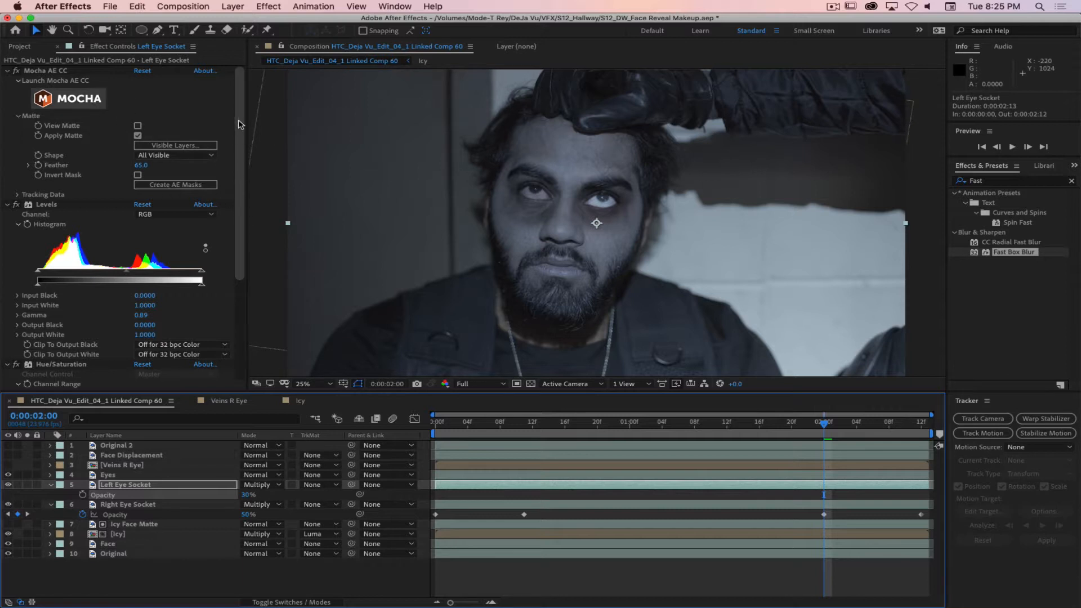
pyautogui.click(7, 71)
pyautogui.click(7, 80)
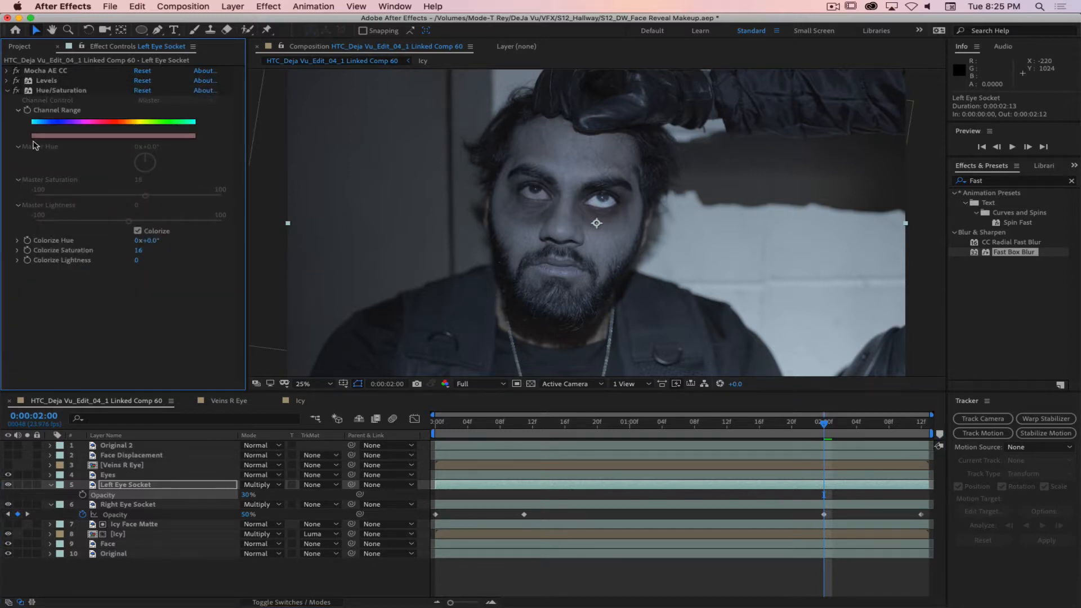
pyautogui.click(7, 91)
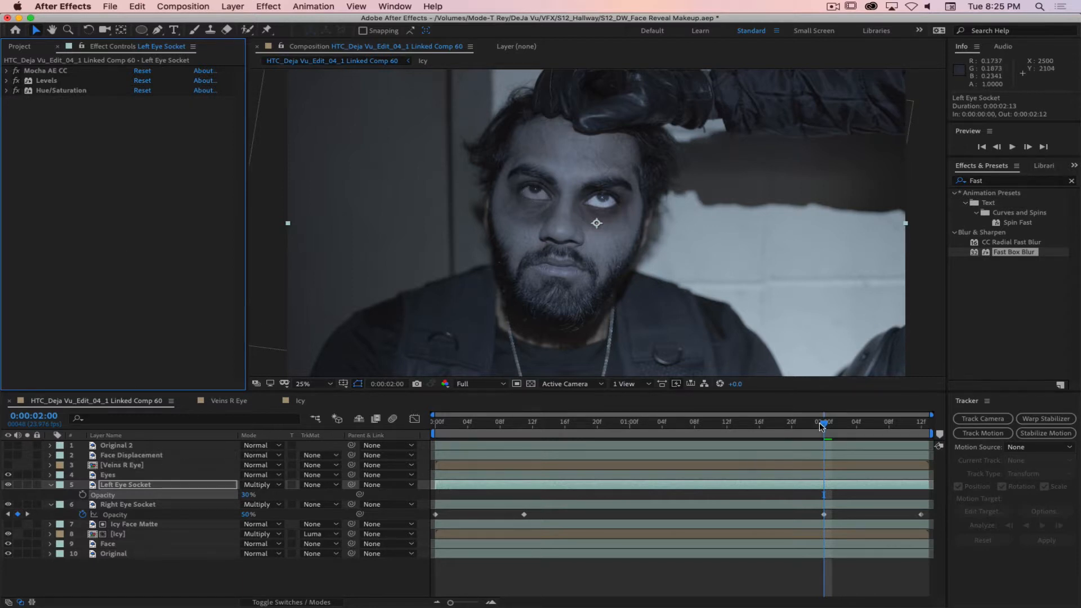
# Preview the composition from its first frame at Quarter resolution to check both darkened eye sockets.
pyautogui.moveTo(823, 425); pyautogui.dragTo(434, 426)
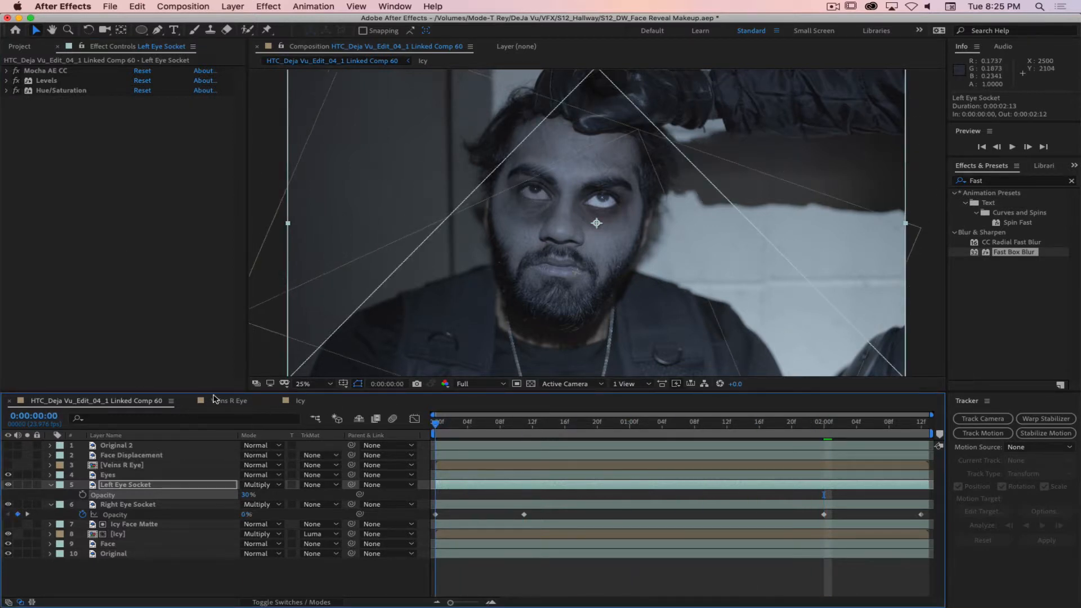
pyautogui.click(479, 383)
pyautogui.click(487, 452)
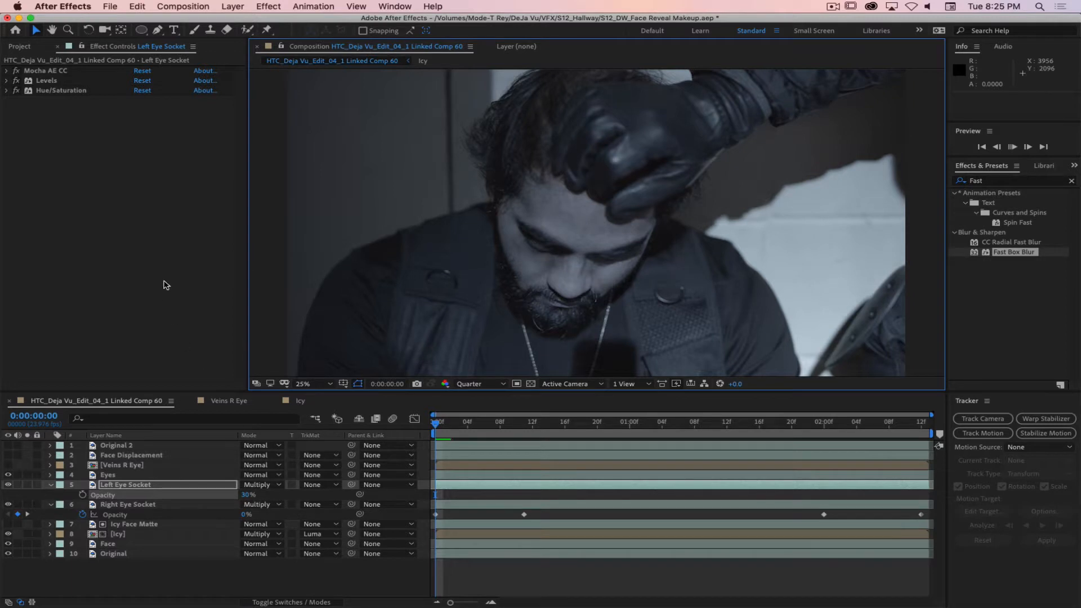
pyautogui.press('space')
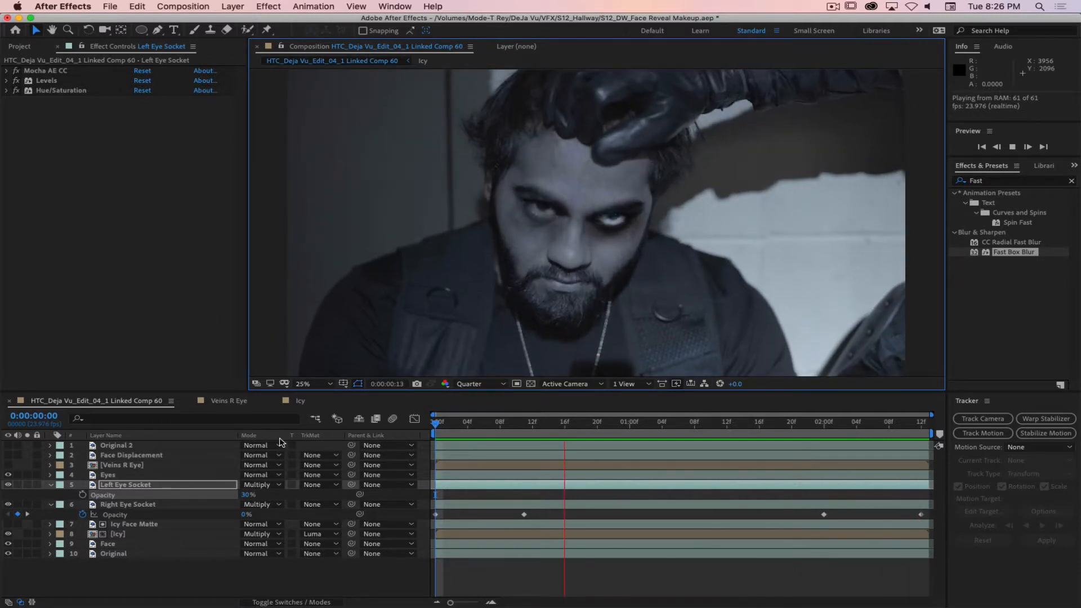
pyautogui.press('space')
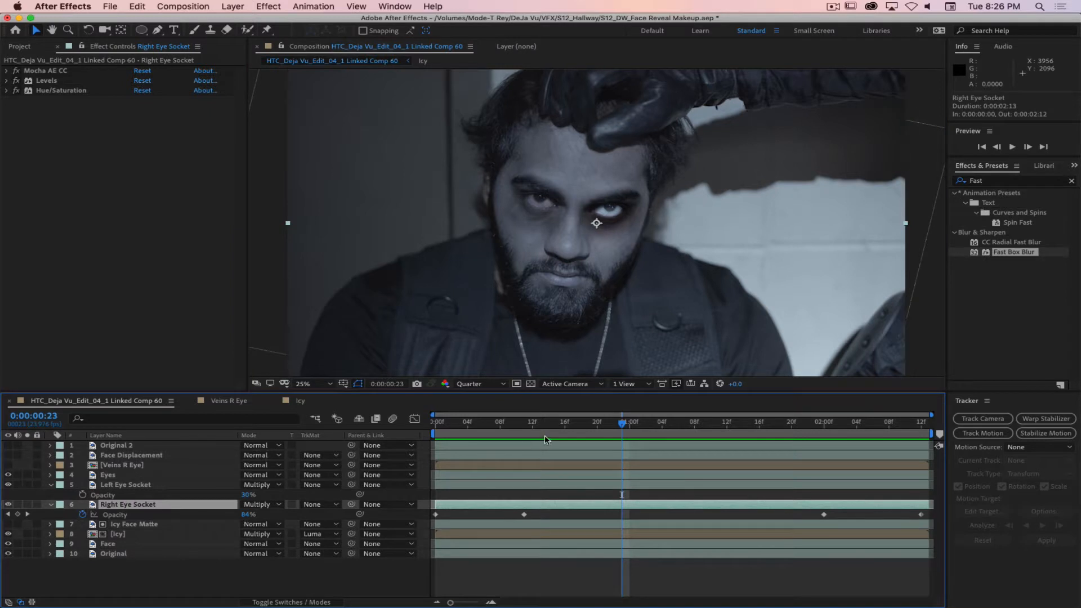
# Set Right Eye Socket's opacity keyframe at 0:00:00:11 to 60%, and delete the two opacity keyframes following it.
pyautogui.moveTo(575, 427); pyautogui.dragTo(524, 429)
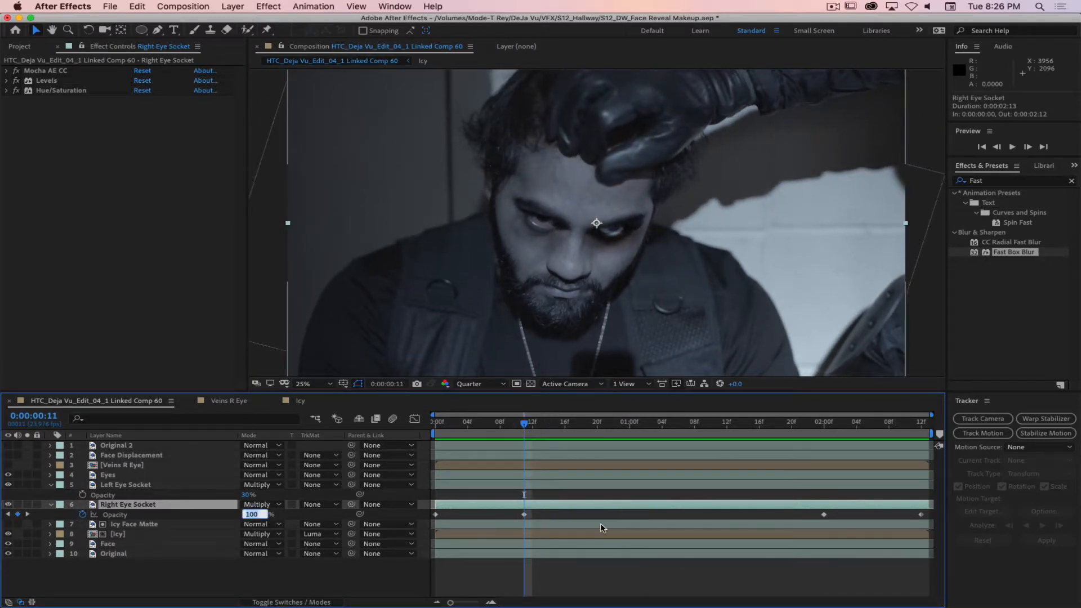
pyautogui.write('60')
pyautogui.press('Return')
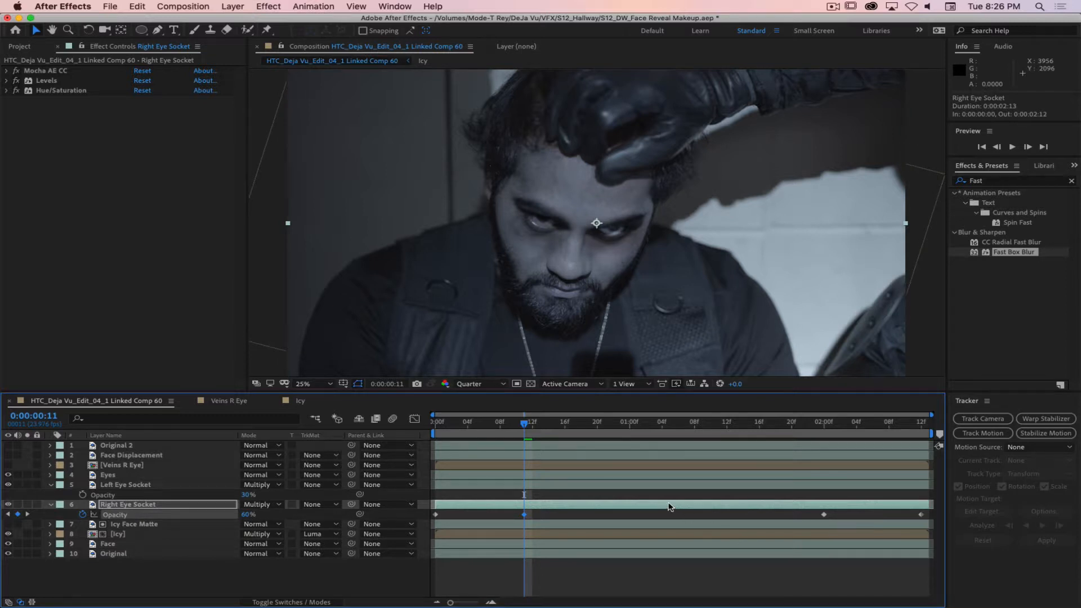
pyautogui.click(824, 516)
pyautogui.press('Delete')
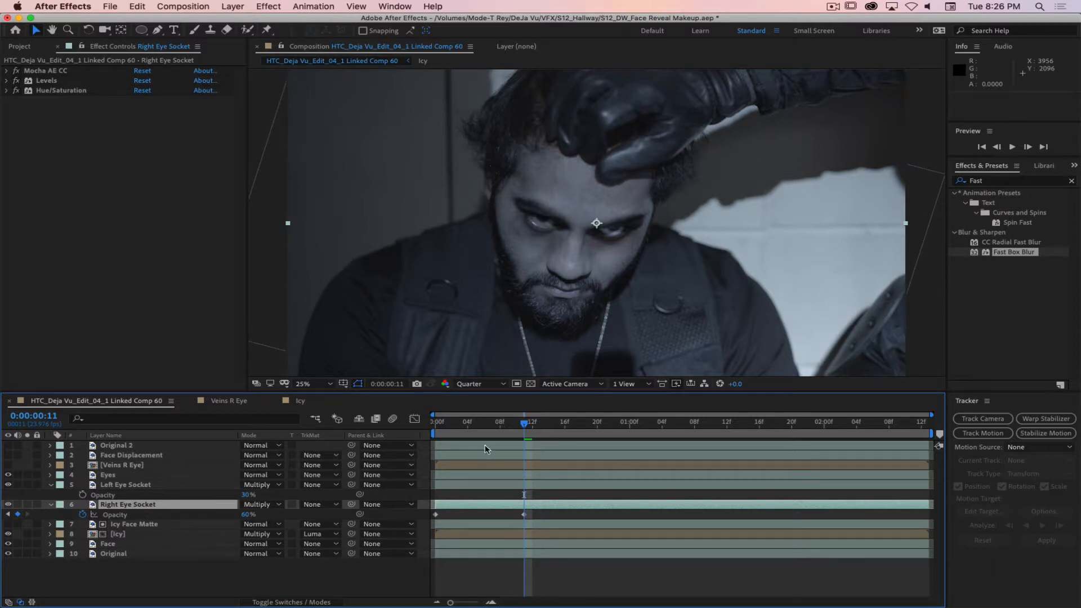
pyautogui.moveTo(524, 425); pyautogui.dragTo(370, 411)
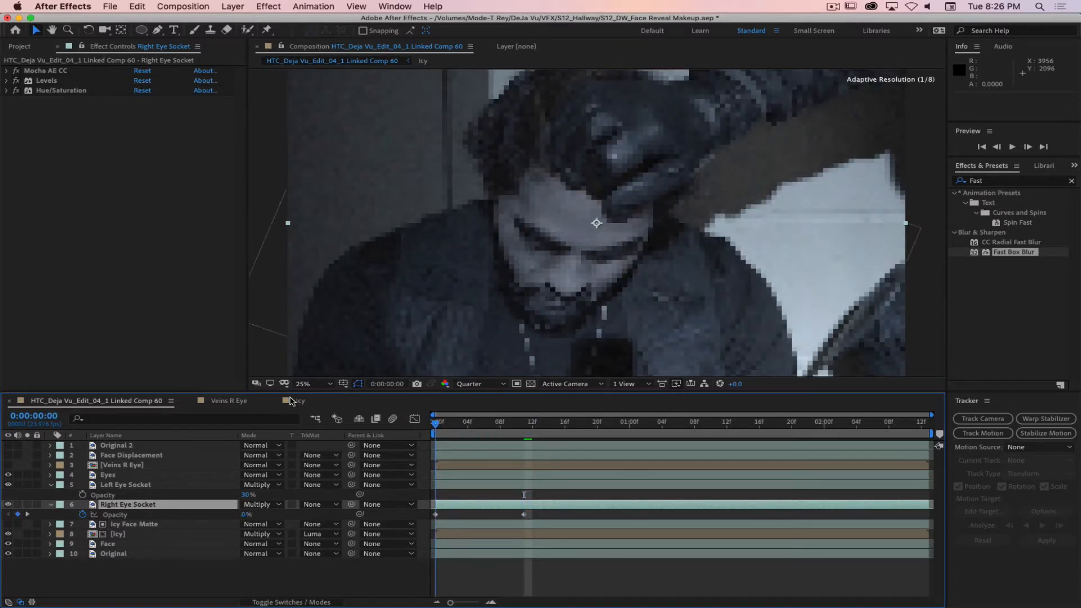
# Replace the Right Eye Socket layer's opacity keyframes with a constant 50% opacity, and preview the composition.
pyautogui.click(83, 514)
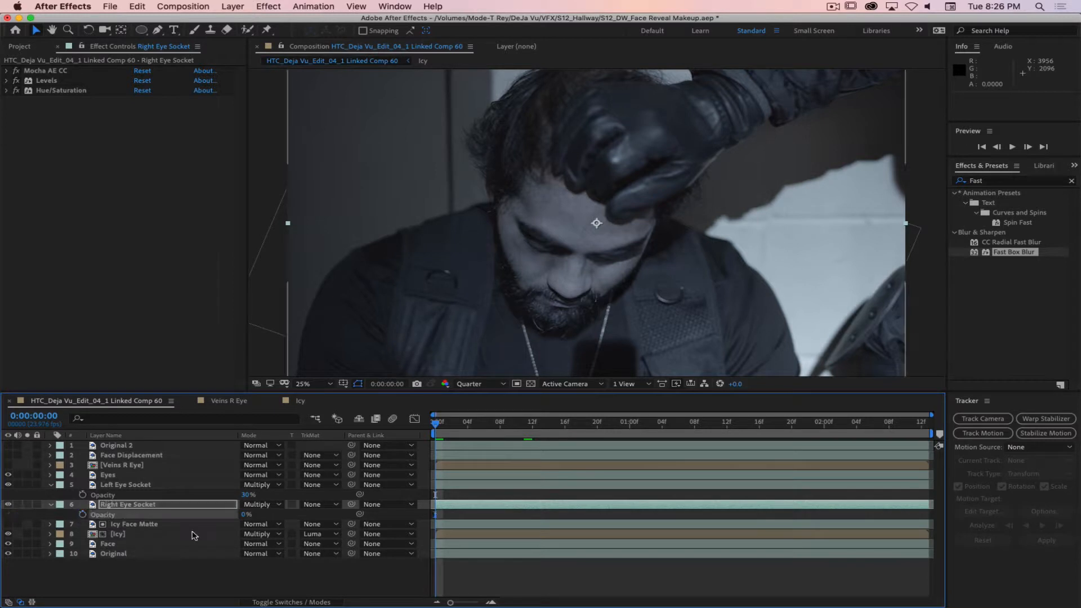
pyautogui.click(245, 514)
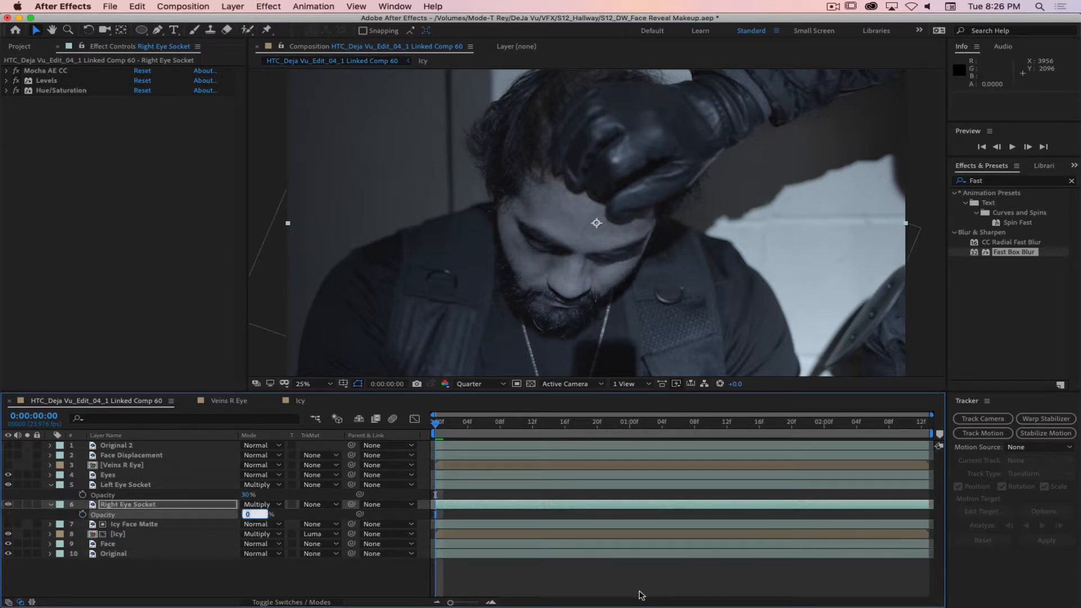
pyautogui.write('50')
pyautogui.press('Return')
pyautogui.press('space')
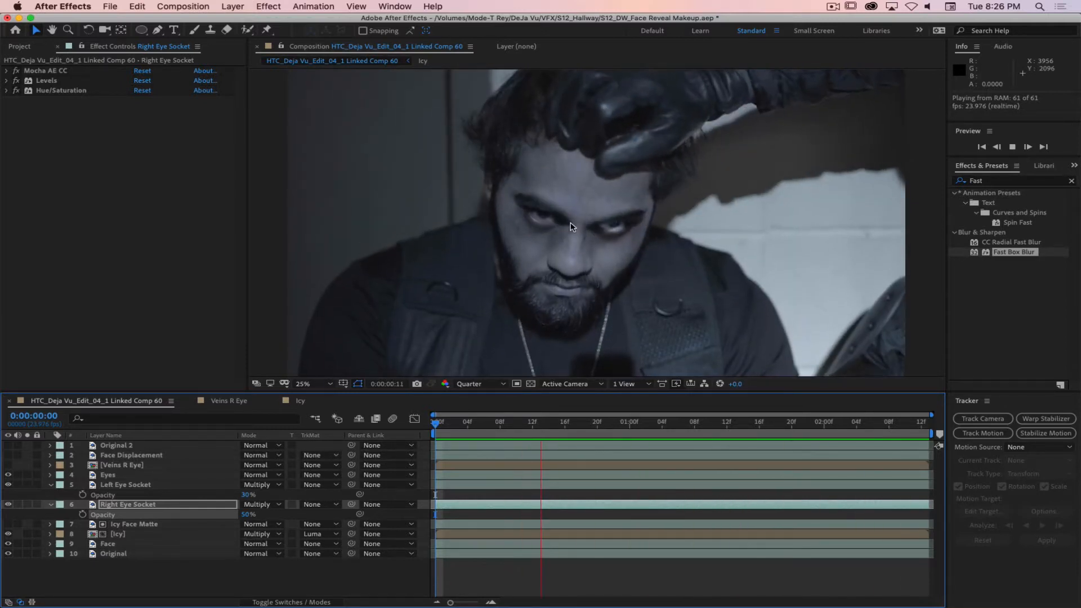
# Isolate the Eyes layer briefly at 0:00:01:04 to check which eye its Mocha matte covers.
pyautogui.click(124, 476)
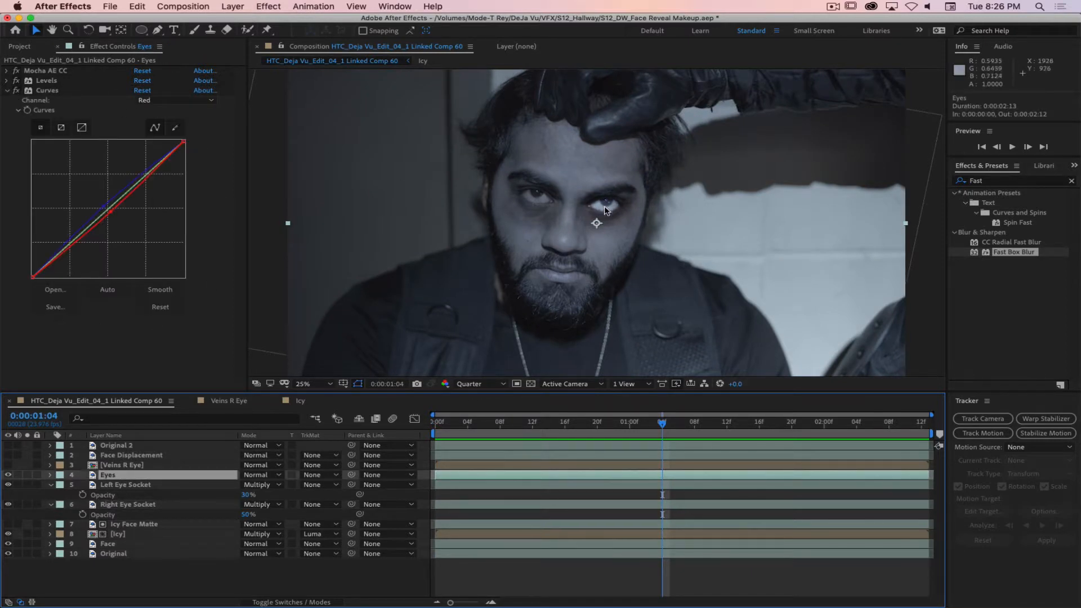
pyautogui.click(71, 72)
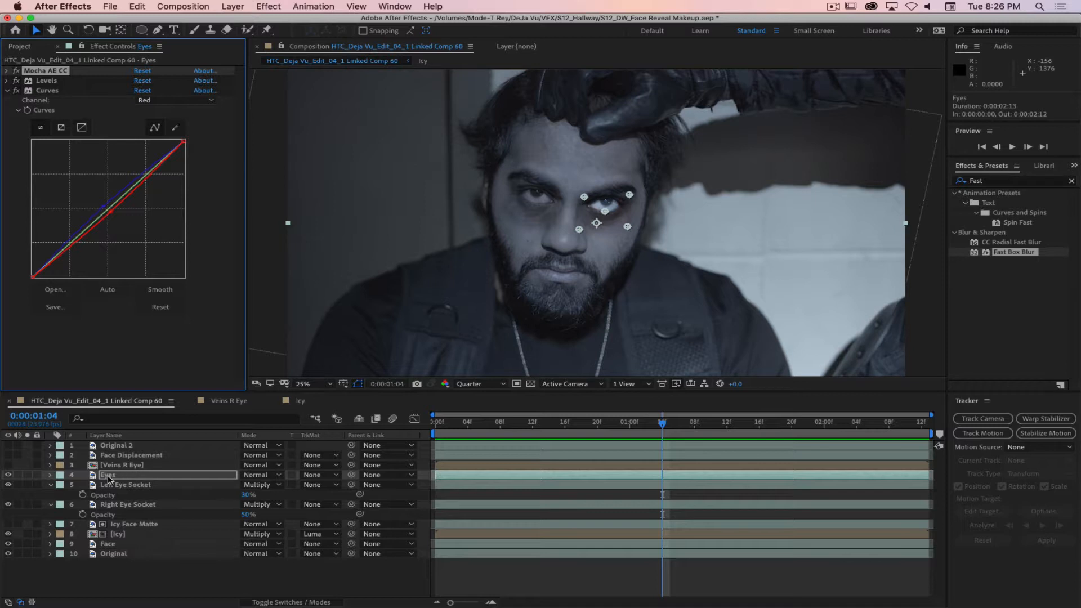
pyautogui.click(27, 475)
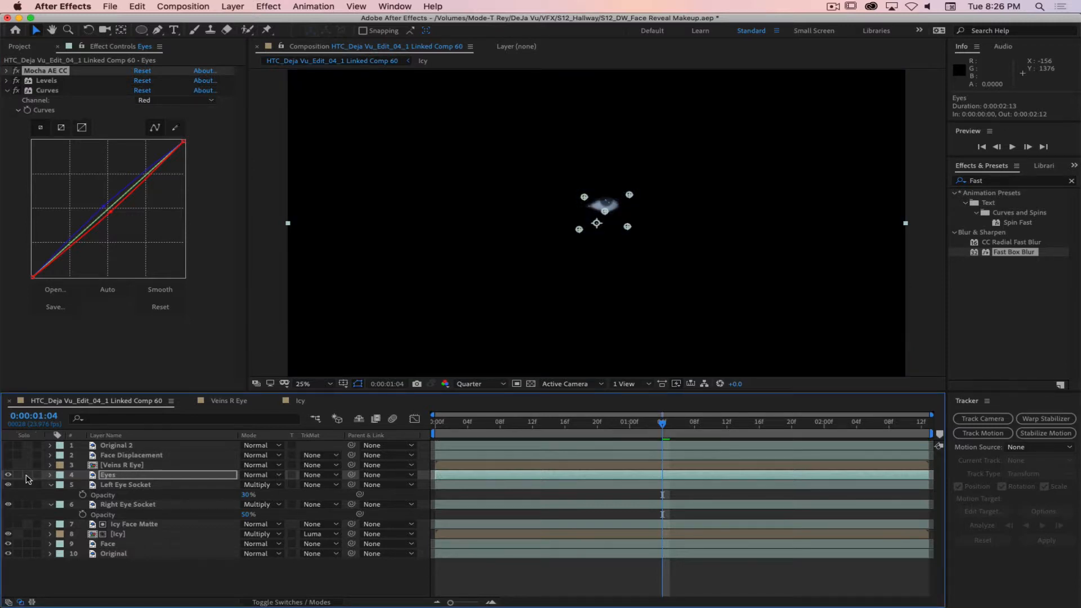
pyautogui.click(26, 476)
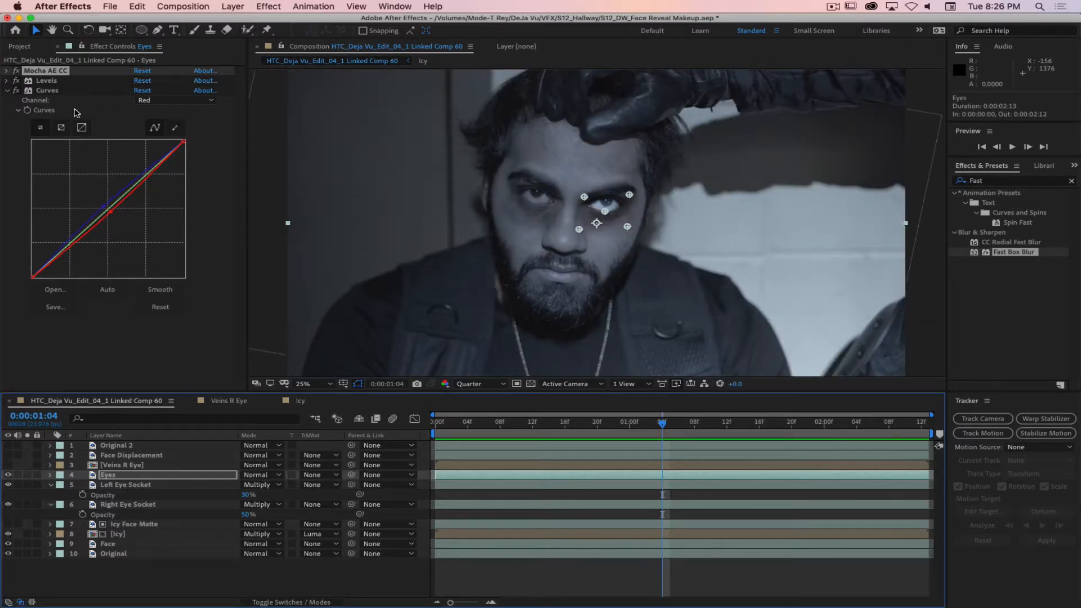
# Switch the composition to Full resolution and launch Mocha from the Eyes layer's Mocha AE CC effect.
pyautogui.click(7, 70)
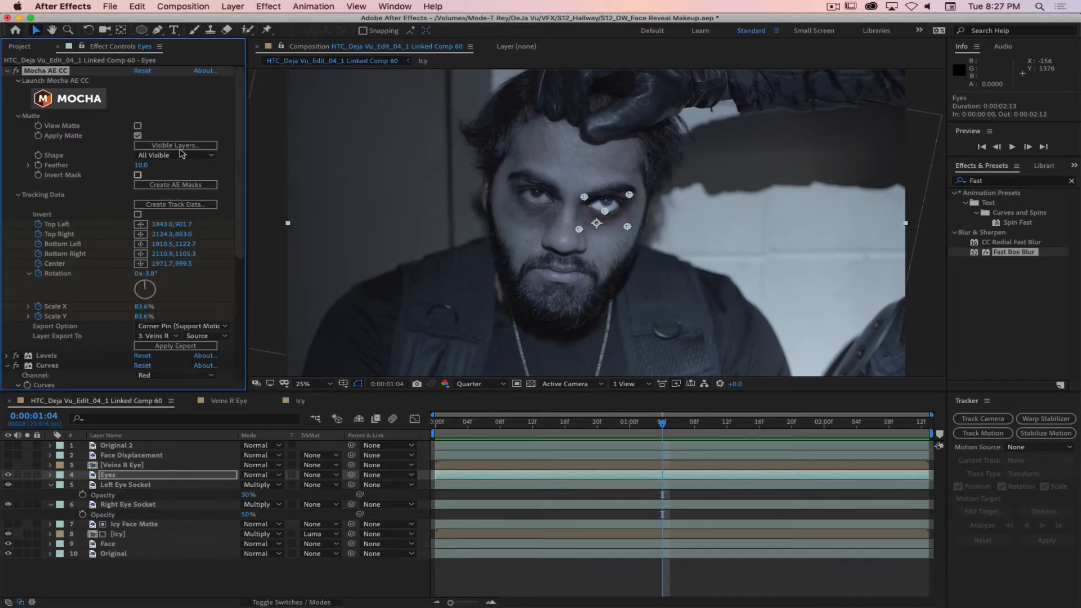
pyautogui.click(85, 101)
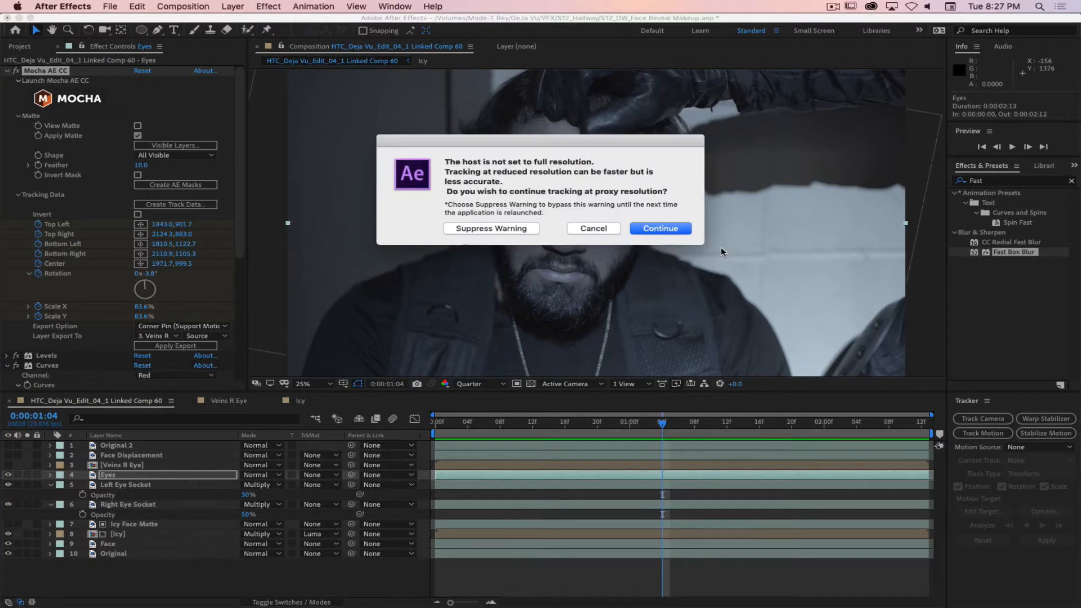
pyautogui.click(614, 228)
pyautogui.click(479, 384)
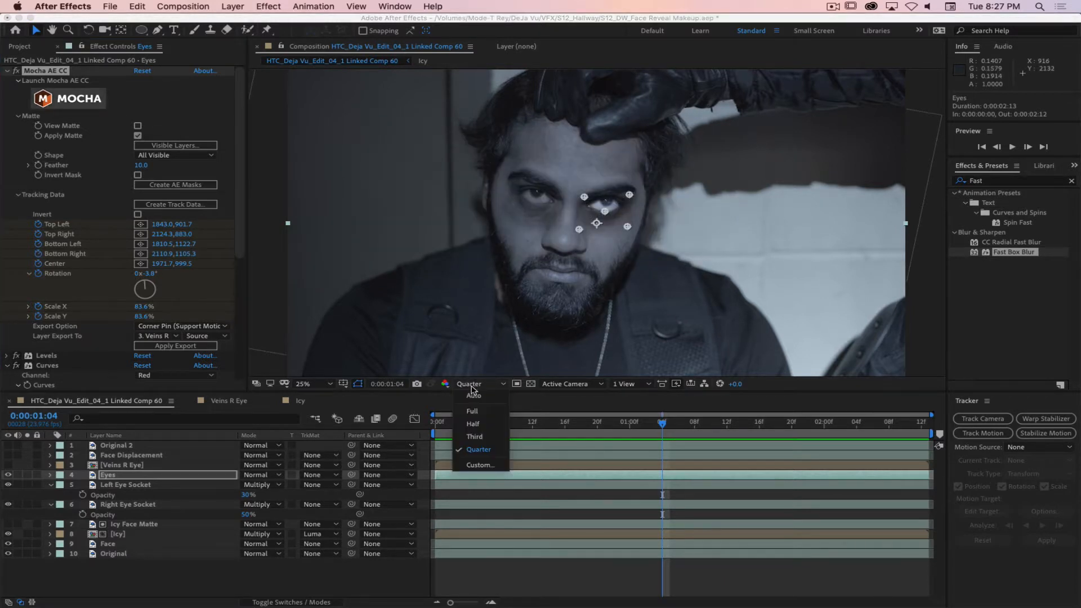
pyautogui.click(476, 409)
pyautogui.click(72, 100)
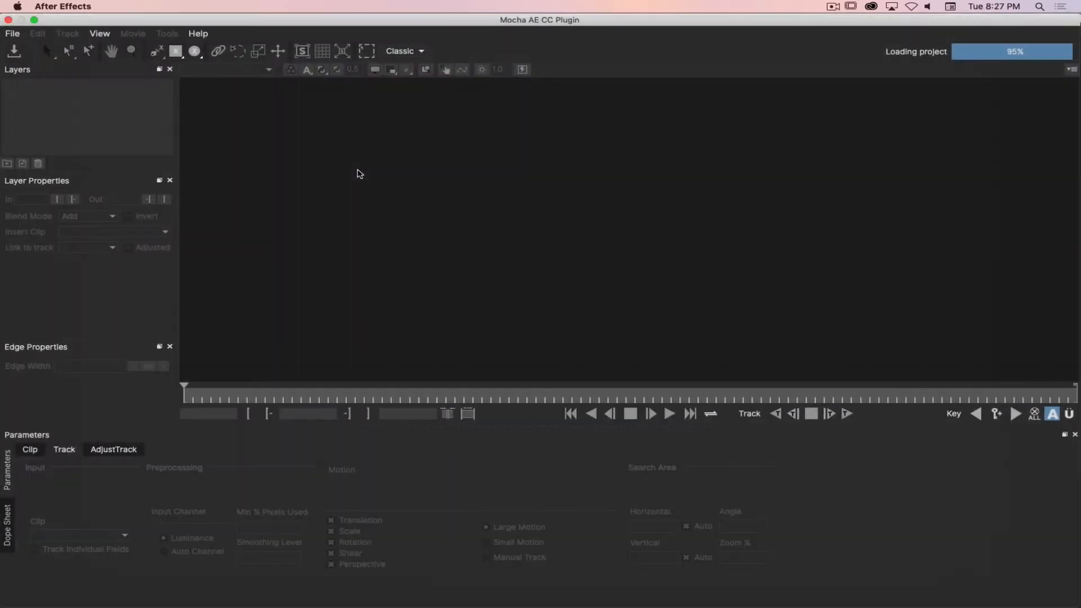
# Examine the Right Eye Socket, R Eye Whole and Face layers in Mocha, switching off processing for Right Eye Socket.
pyautogui.click(122, 135)
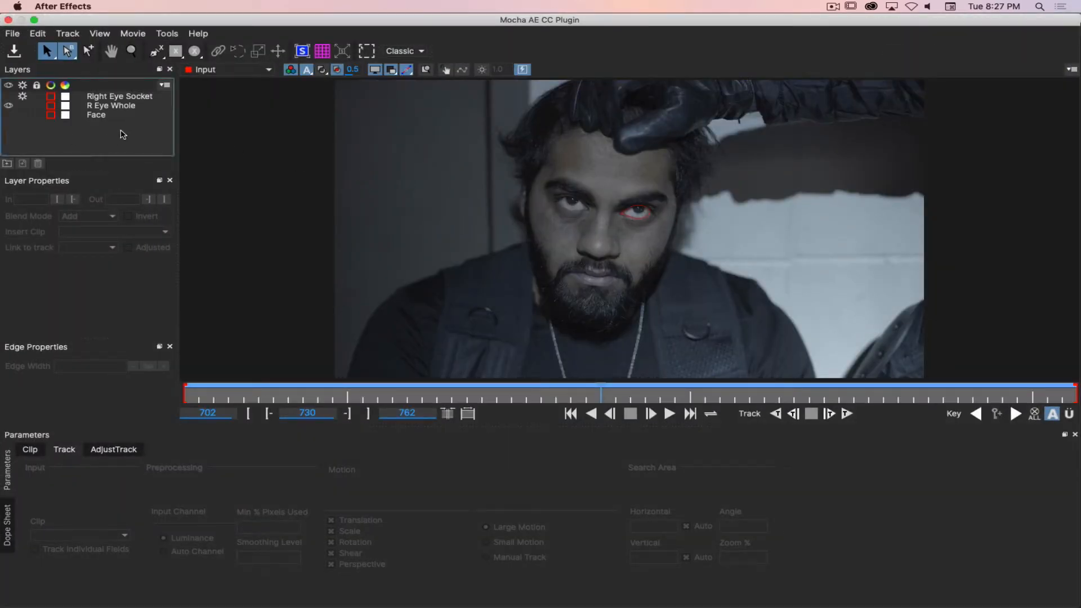
pyautogui.click(118, 101)
pyautogui.click(114, 107)
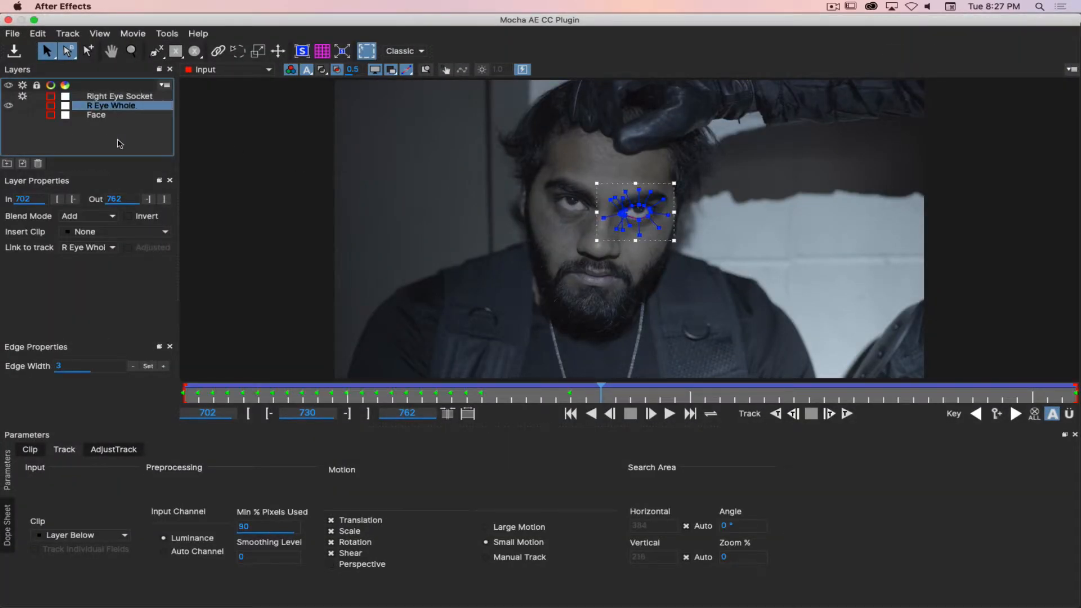
pyautogui.click(115, 127)
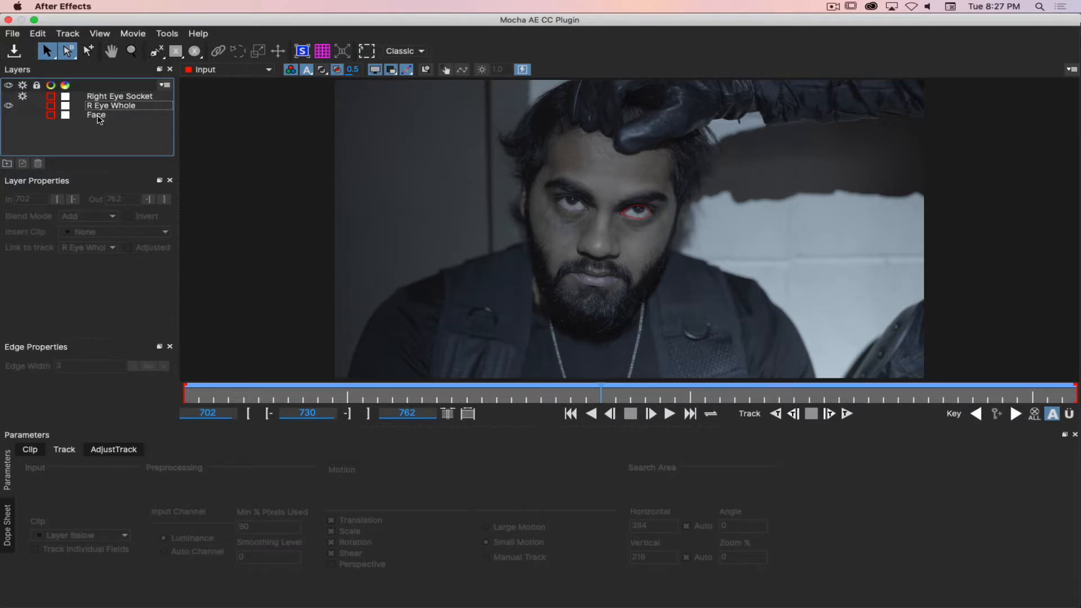
pyautogui.click(97, 115)
pyautogui.click(149, 143)
pyautogui.click(22, 96)
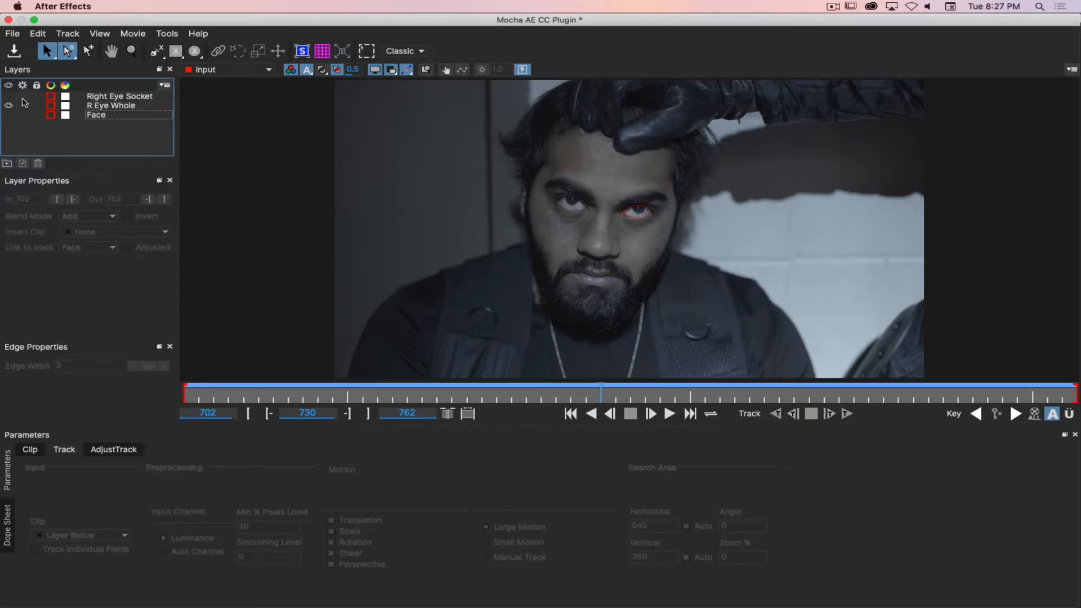
pyautogui.click(24, 98)
pyautogui.click(22, 99)
pyautogui.click(128, 110)
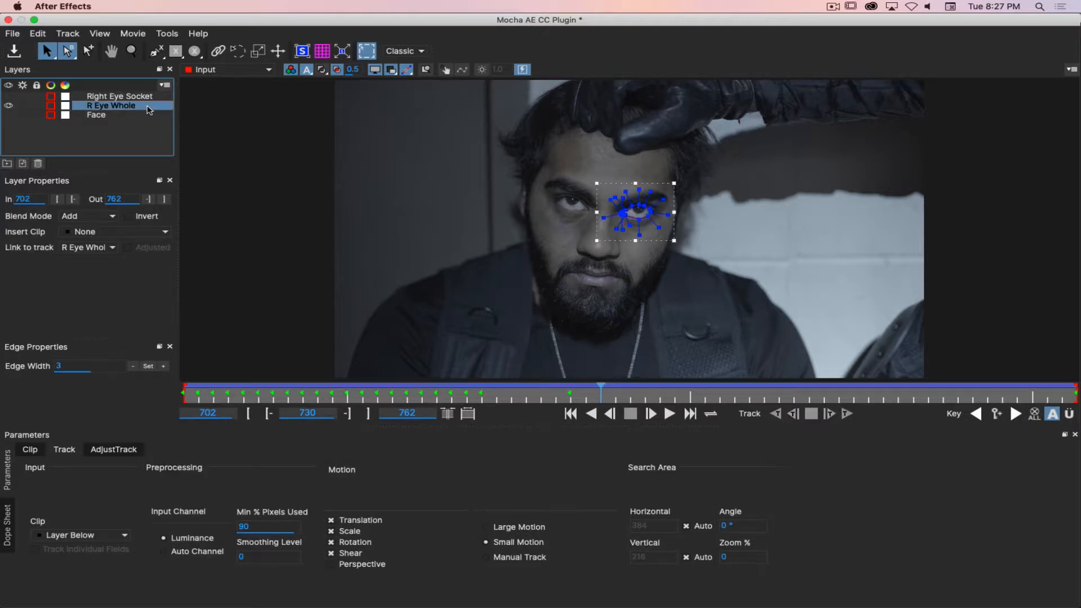
pyautogui.click(133, 135)
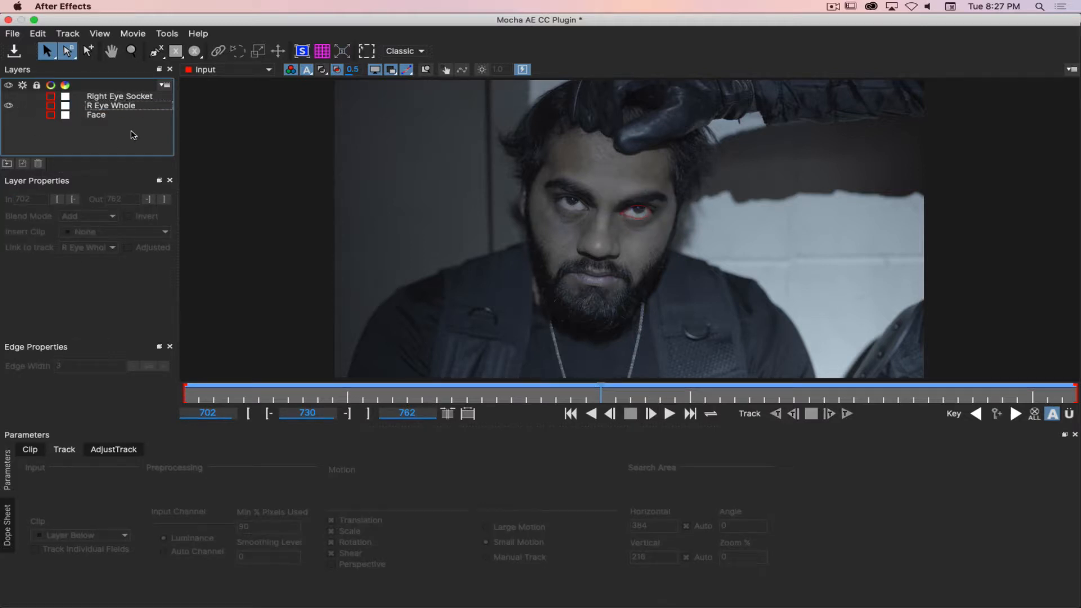
# Delete the Right Eye Socket and Face layers from the Mocha project, keeping R Eye Whole.
pyautogui.click(116, 97)
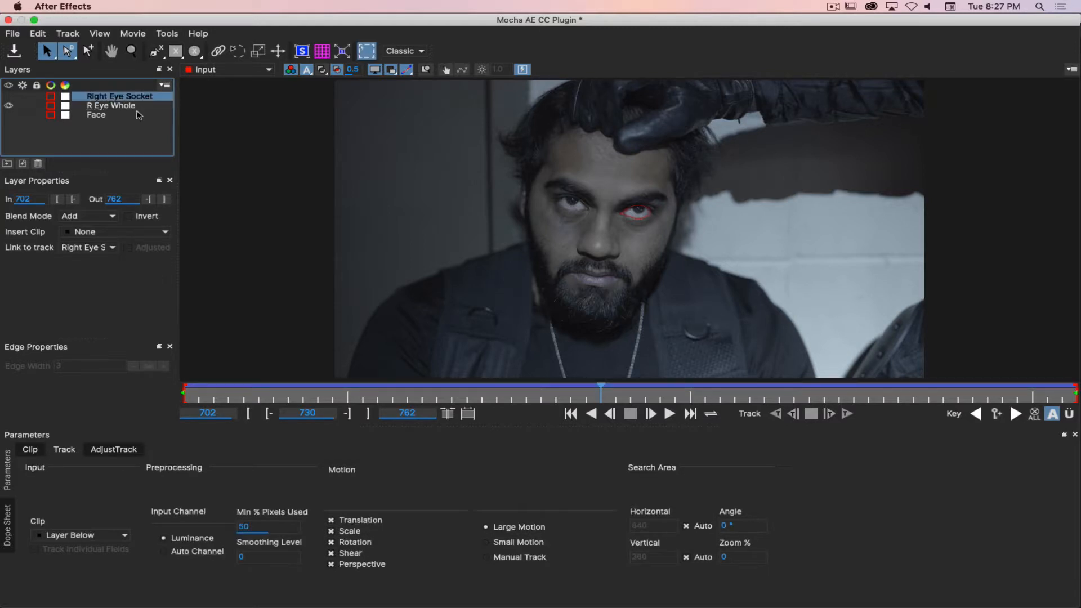
pyautogui.click(38, 163)
pyautogui.click(93, 107)
pyautogui.click(37, 163)
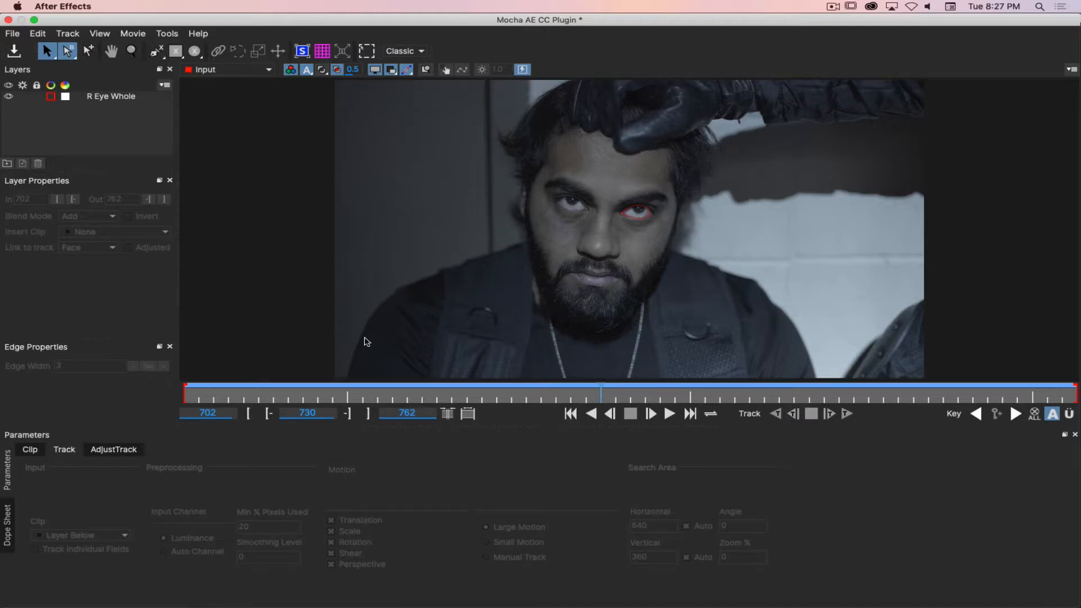
# At frame 762, draw a closed X-spline along the eyelids of the man's other eye, which has no shape yet.
pyautogui.moveTo(630, 394); pyautogui.dragTo(1077, 408)
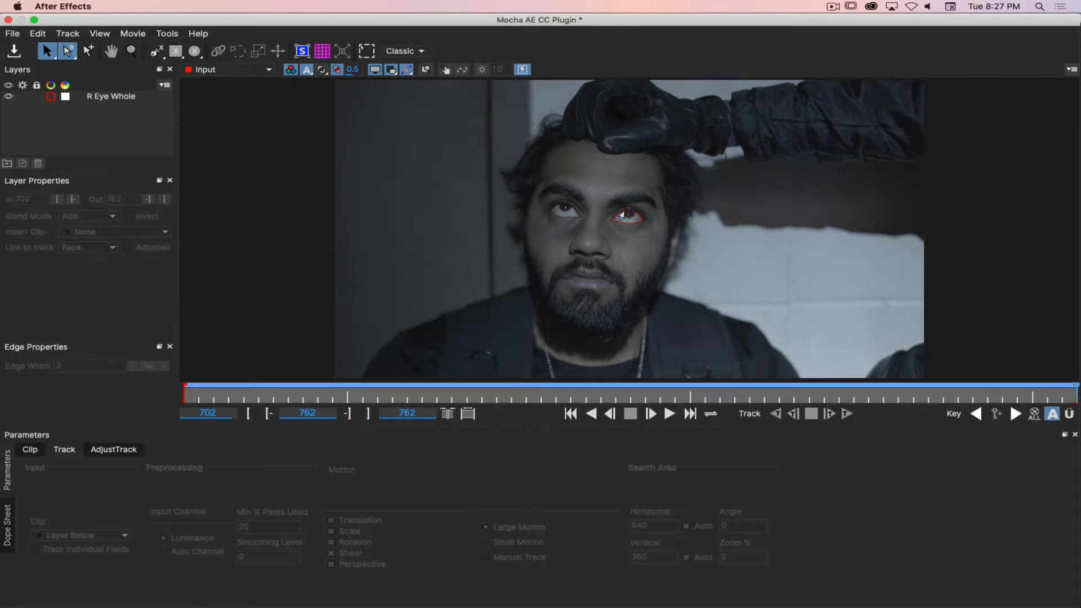
pyautogui.press('z')
pyautogui.moveTo(558, 211); pyautogui.dragTo(533, 95)
pyautogui.moveTo(575, 190); pyautogui.dragTo(580, 107)
pyautogui.press('x')
pyautogui.moveTo(631, 157); pyautogui.dragTo(598, 192)
pyautogui.press('z')
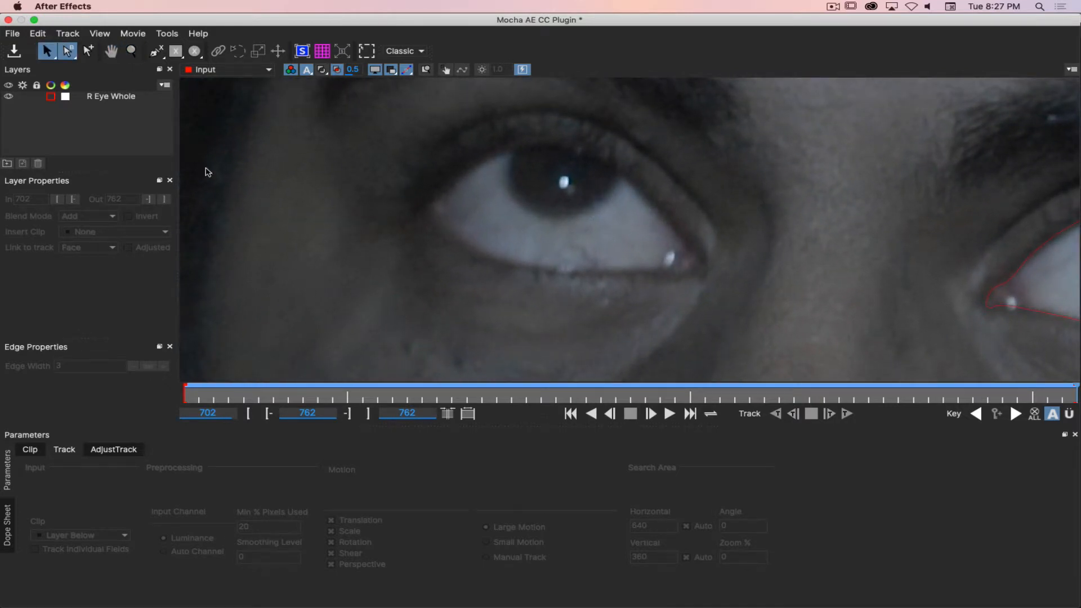
pyautogui.click(155, 52)
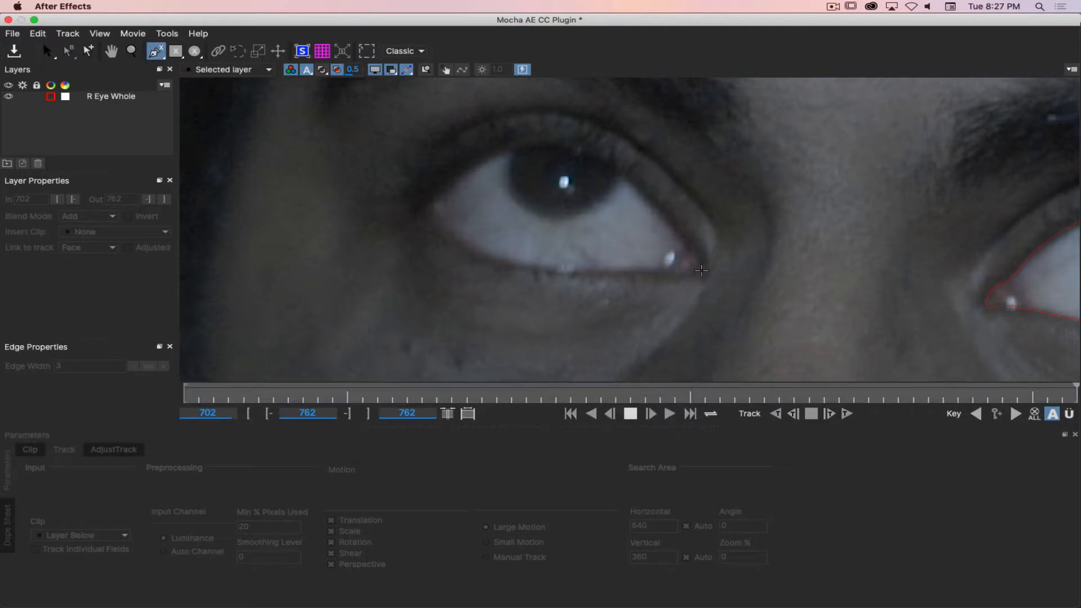
pyautogui.click(704, 271)
pyautogui.click(695, 249)
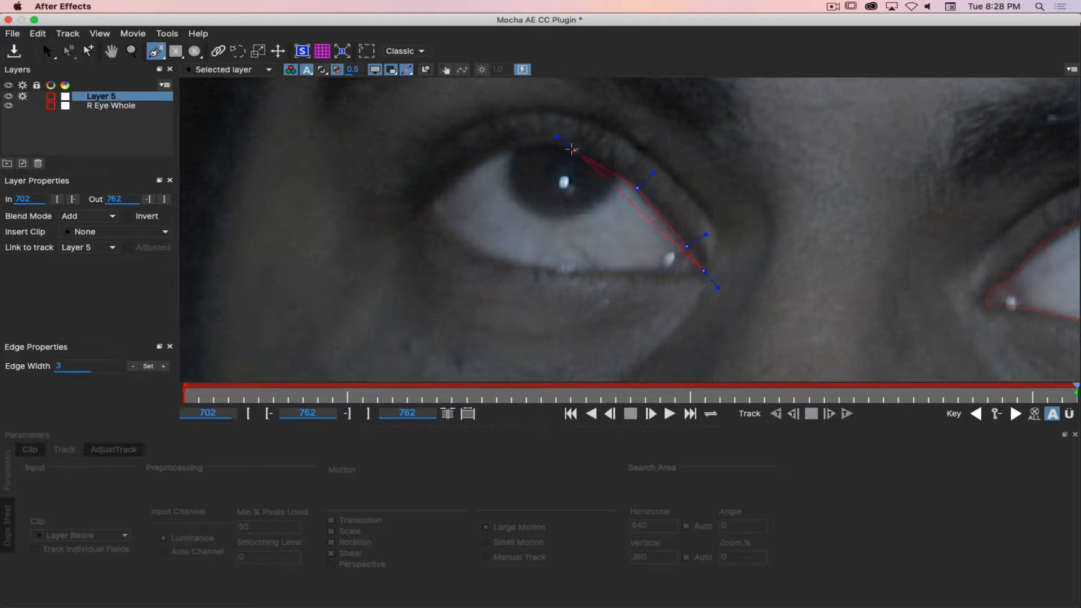
pyautogui.click(570, 149)
pyautogui.click(504, 151)
pyautogui.moveTo(503, 150); pyautogui.dragTo(478, 158)
pyautogui.click(428, 203)
pyautogui.moveTo(427, 202); pyautogui.dragTo(479, 256)
pyautogui.moveTo(550, 261); pyautogui.dragTo(586, 271)
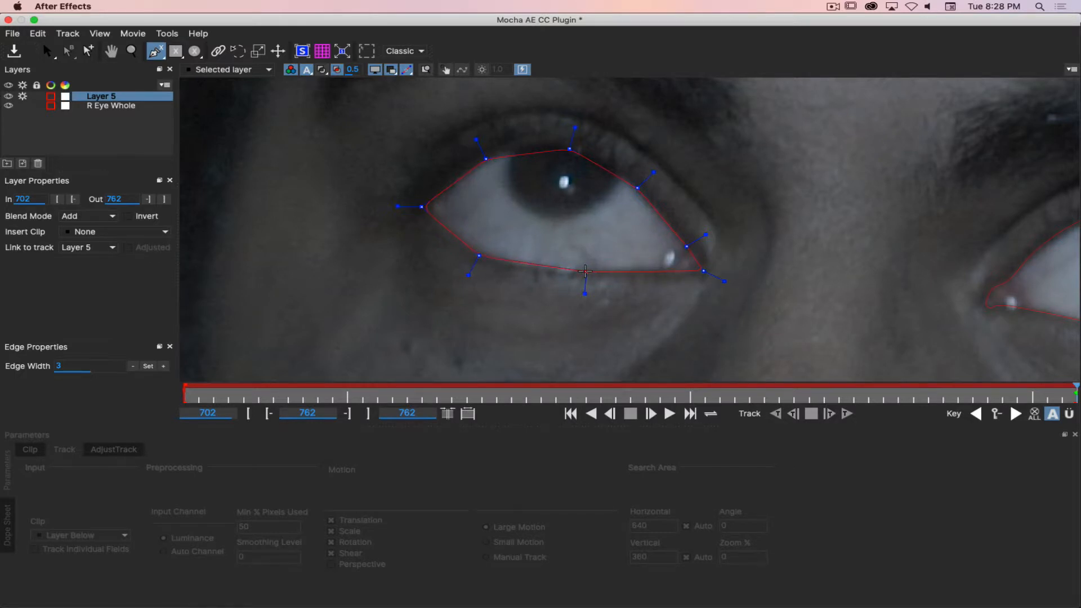
pyautogui.click(651, 269)
pyautogui.rightClick(631, 243)
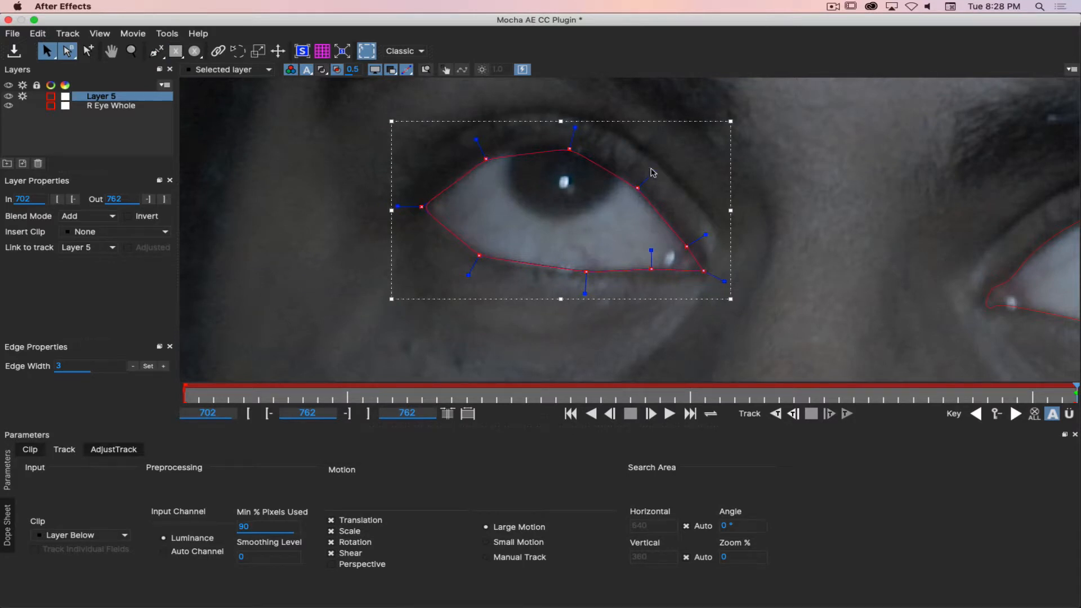
# Smooth the new eye spline and shift its points so the curve follows the eyelids and both eye corners.
pyautogui.moveTo(653, 172); pyautogui.dragTo(647, 177)
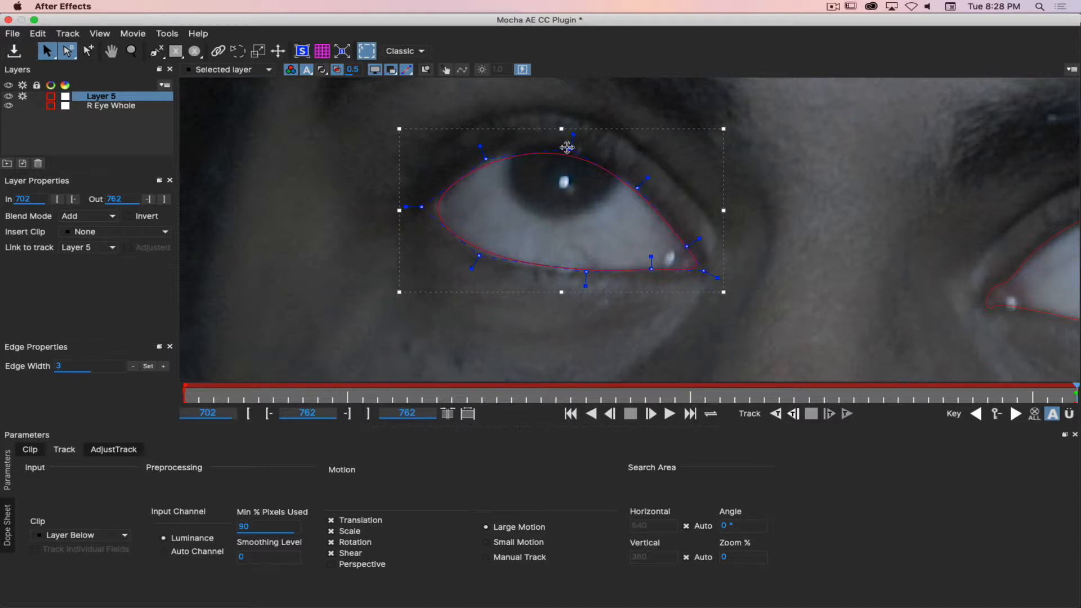
pyautogui.moveTo(570, 149); pyautogui.dragTo(570, 144)
pyautogui.moveTo(485, 159); pyautogui.dragTo(482, 153)
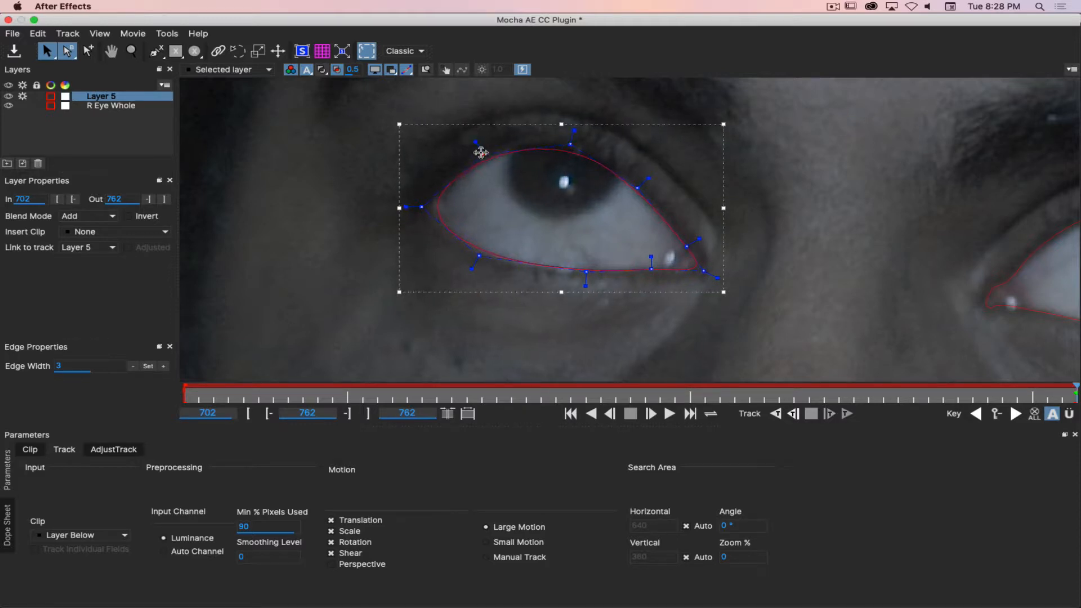
pyautogui.moveTo(421, 204); pyautogui.dragTo(412, 205)
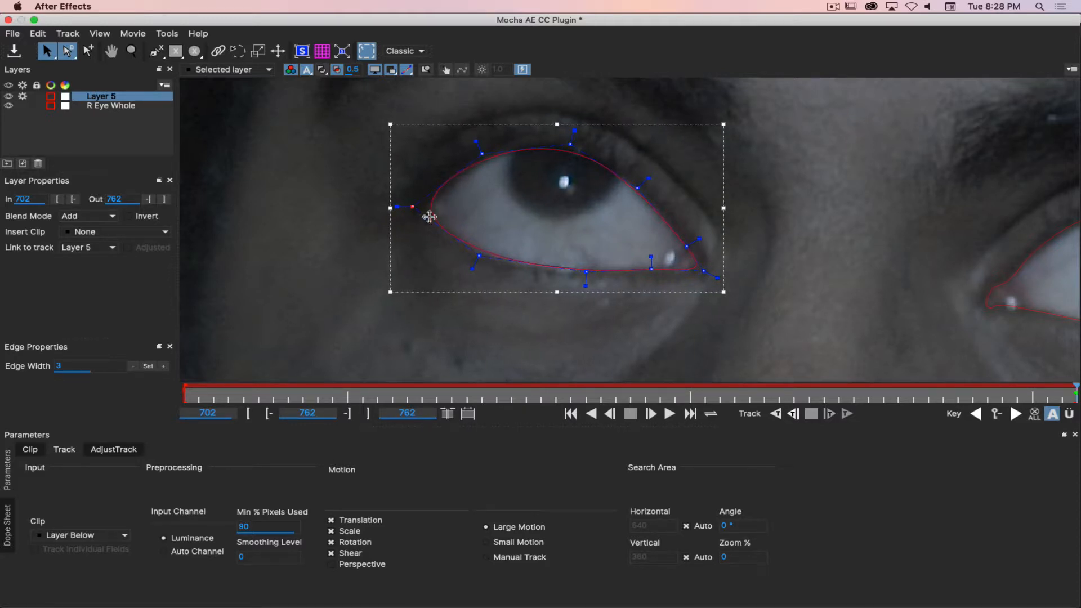
pyautogui.moveTo(480, 257); pyautogui.dragTo(477, 264)
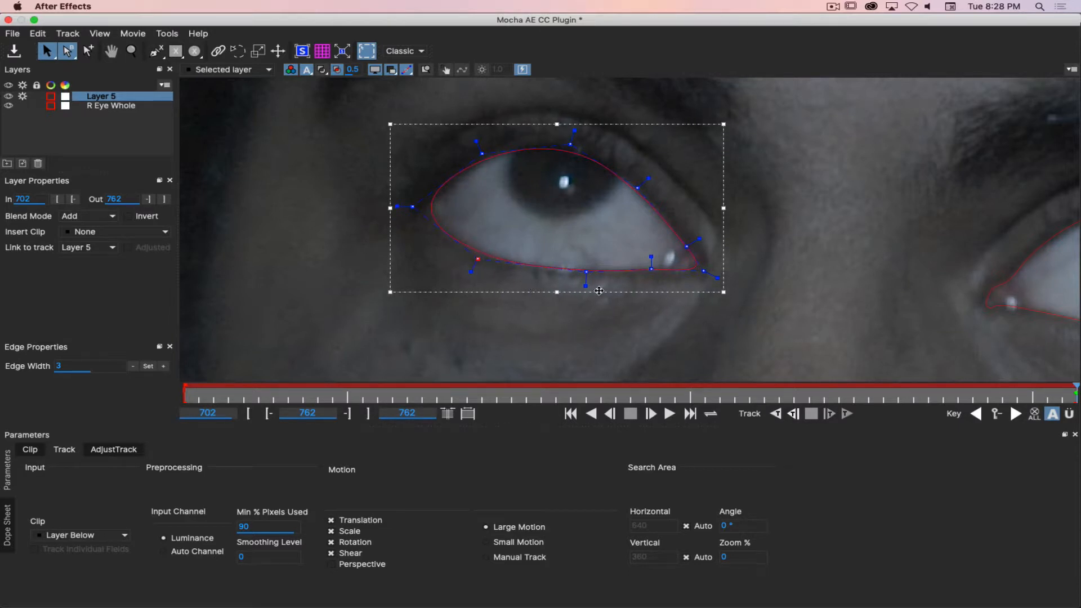
pyautogui.click(585, 276)
pyautogui.click(586, 272)
pyautogui.moveTo(587, 272); pyautogui.dragTo(587, 276)
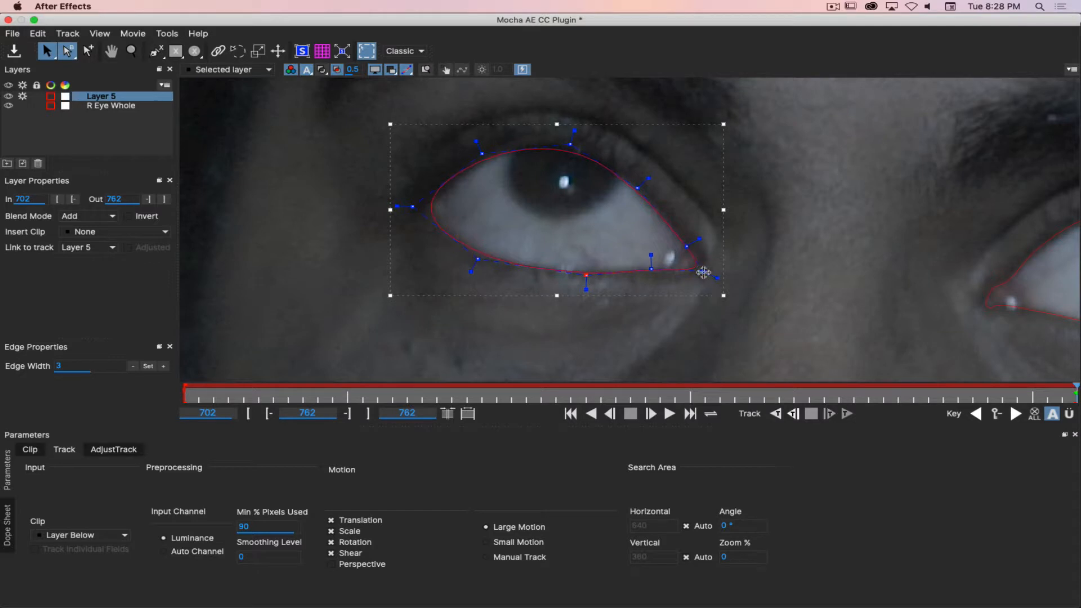
pyautogui.moveTo(703, 271); pyautogui.dragTo(706, 275)
# Select all points of the new eye spline and apply a soft edge with an edge width of 3.
pyautogui.click(151, 368)
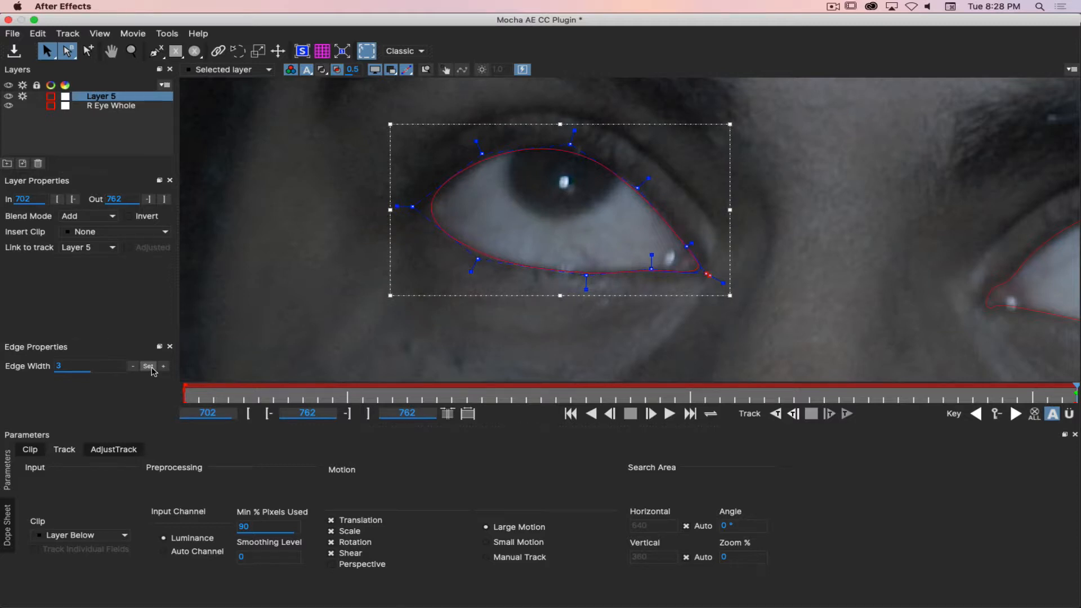
pyautogui.click(151, 369)
pyautogui.click(151, 370)
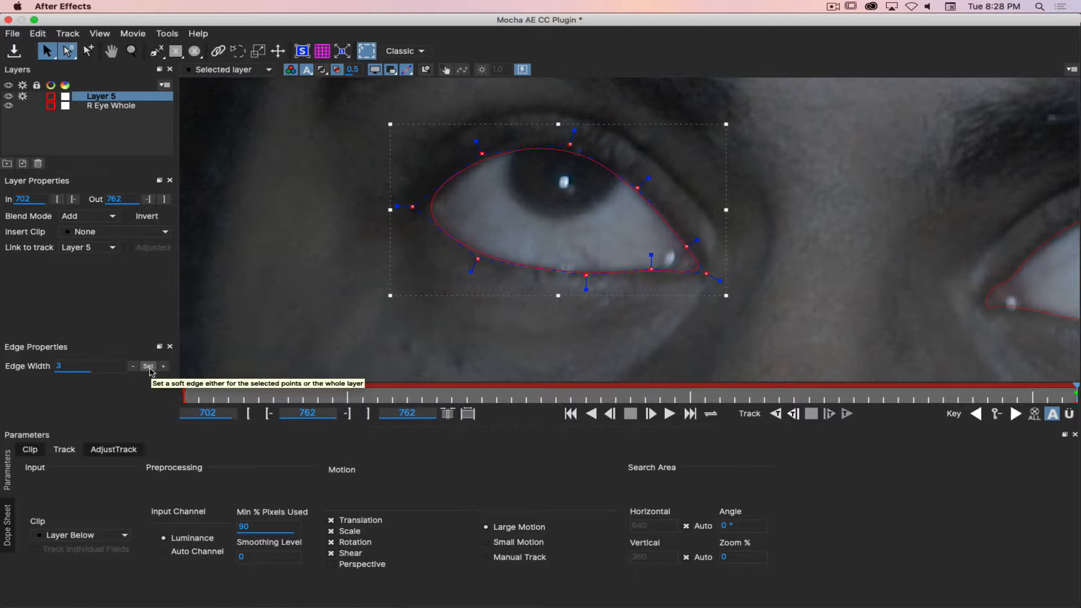
pyautogui.click(150, 368)
pyautogui.click(149, 367)
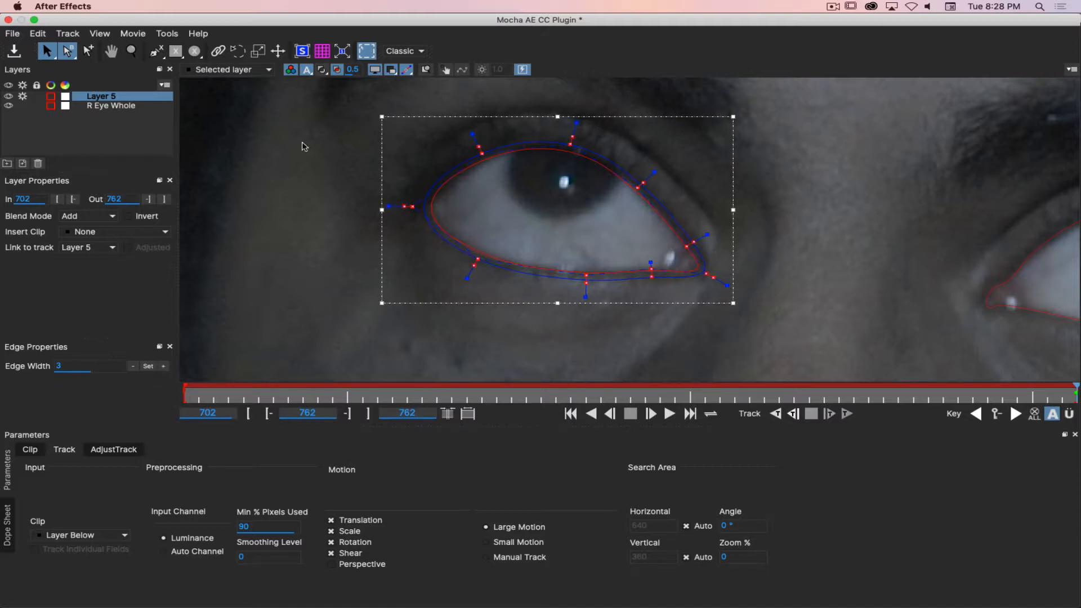
# Check the layer mattes display and show the planar surface for the new eye spline.
pyautogui.click(323, 71)
pyautogui.click(324, 71)
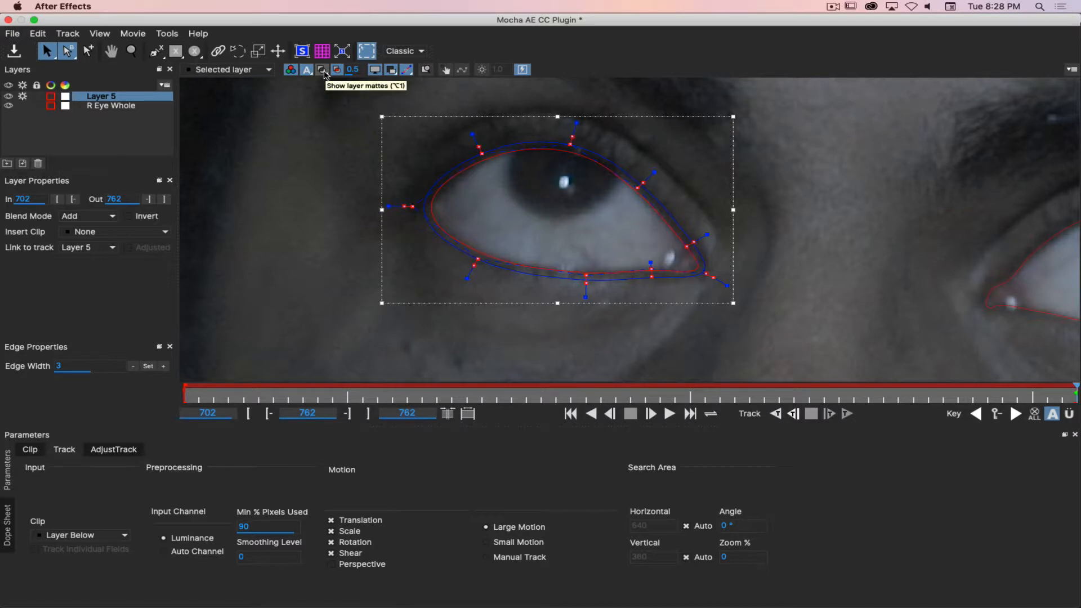
pyautogui.click(302, 51)
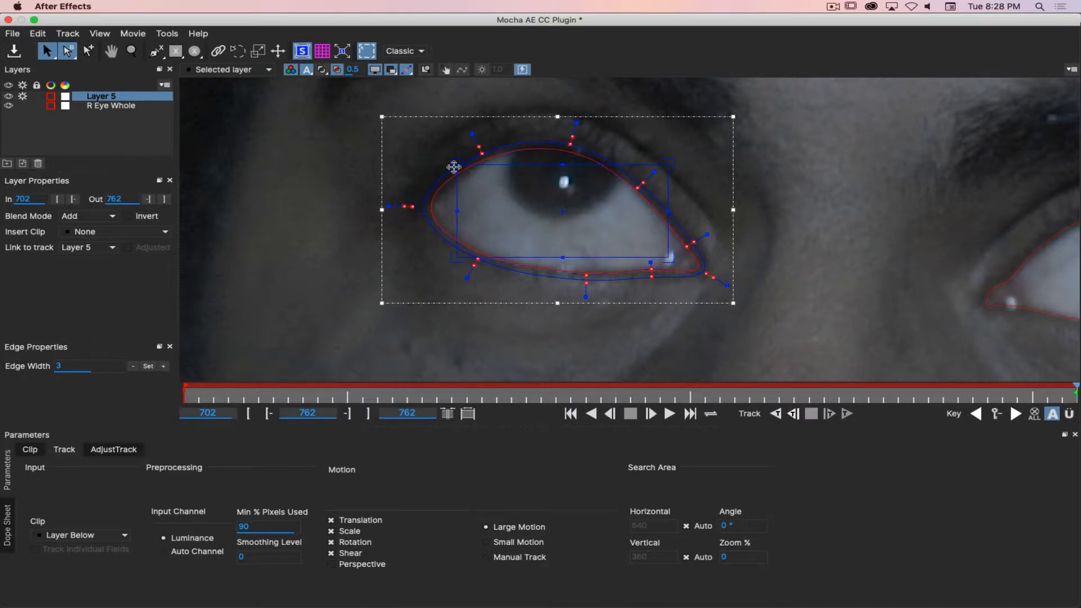
# Move the corners of the new eye layer's planar surface outward so it forms a tilted rectangle around the whole eye.
pyautogui.moveTo(451, 167); pyautogui.dragTo(421, 94)
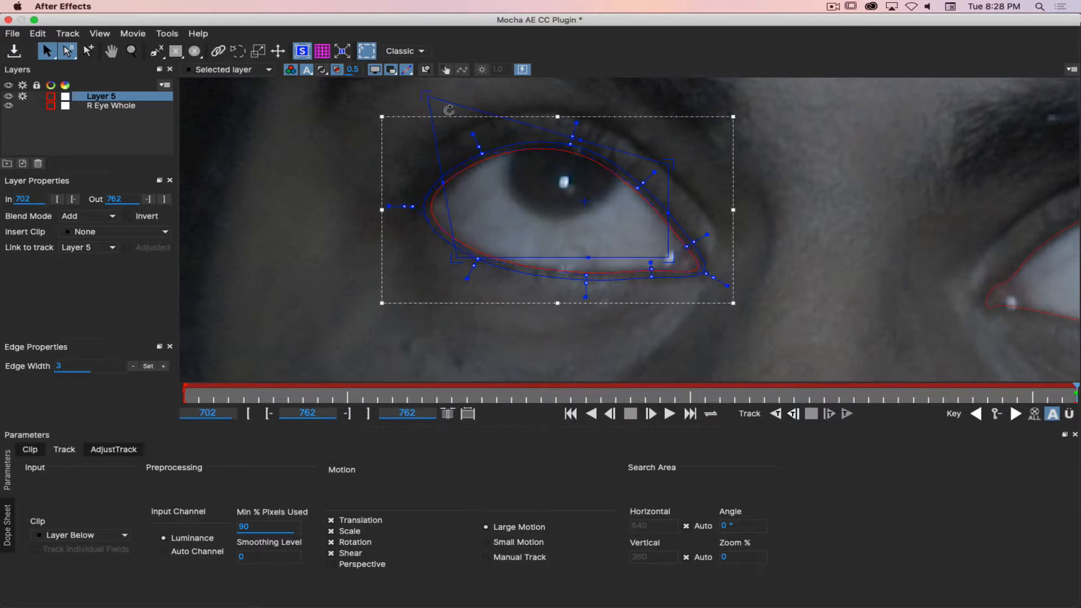
pyautogui.moveTo(669, 162); pyautogui.dragTo(737, 187)
pyautogui.moveTo(670, 258); pyautogui.dragTo(697, 328)
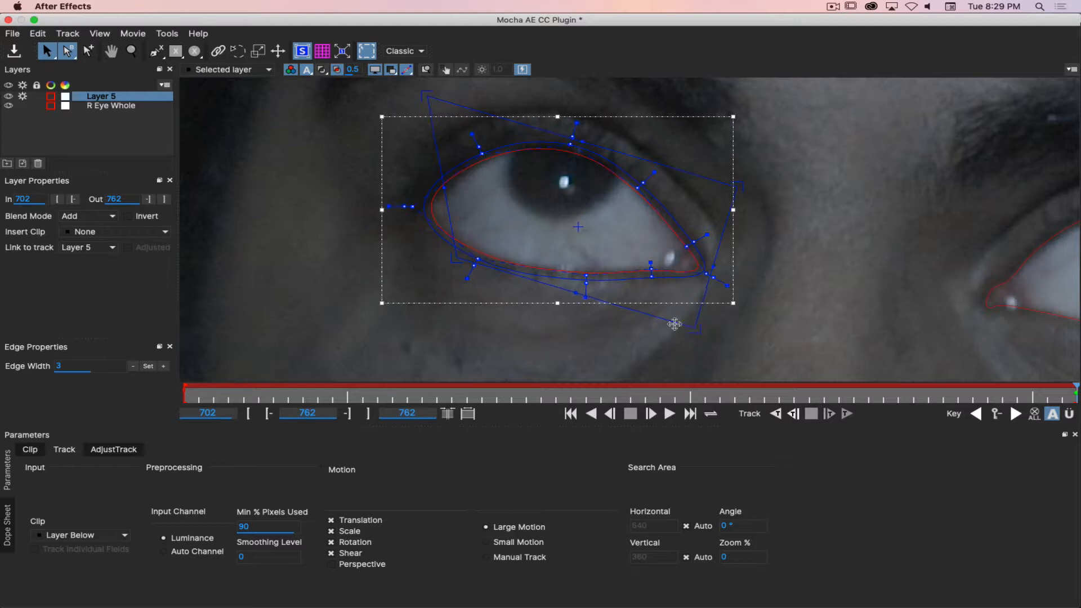
pyautogui.moveTo(455, 260); pyautogui.dragTo(375, 231)
pyautogui.moveTo(427, 95)
pyautogui.mouseDown()
pyautogui.moveTo(423, 105)
pyautogui.moveTo(428, 90)
pyautogui.mouseUp()
pyautogui.moveTo(379, 231); pyautogui.dragTo(374, 235)
pyautogui.moveTo(693, 322); pyautogui.dragTo(688, 328)
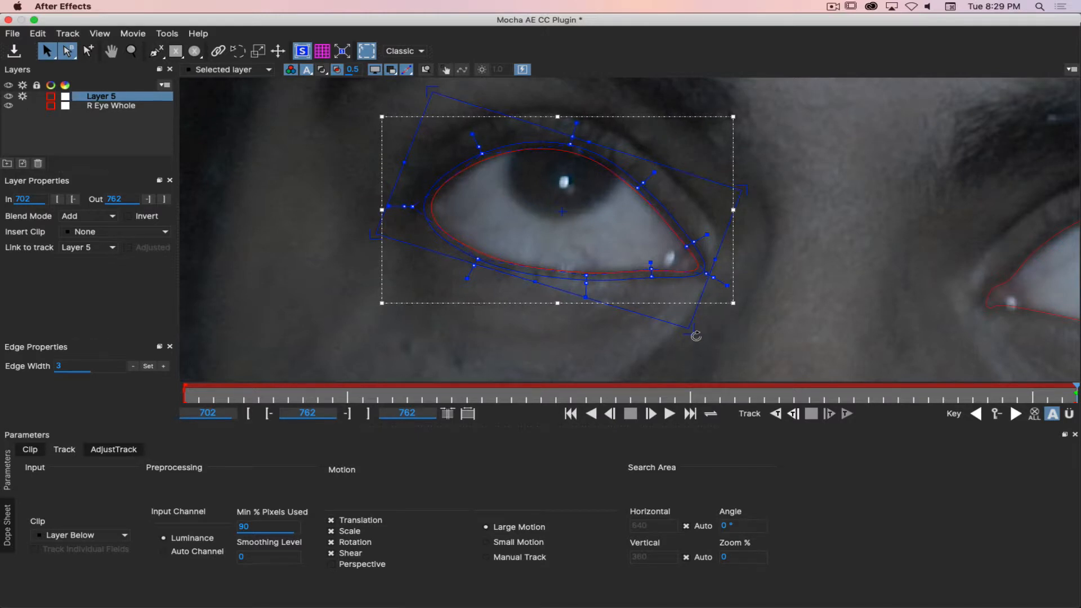
# Rotate the planar surface to a flatter angle matching the eye and fine-tune its corners just outside the eyelids.
pyautogui.moveTo(696, 336); pyautogui.dragTo(738, 306)
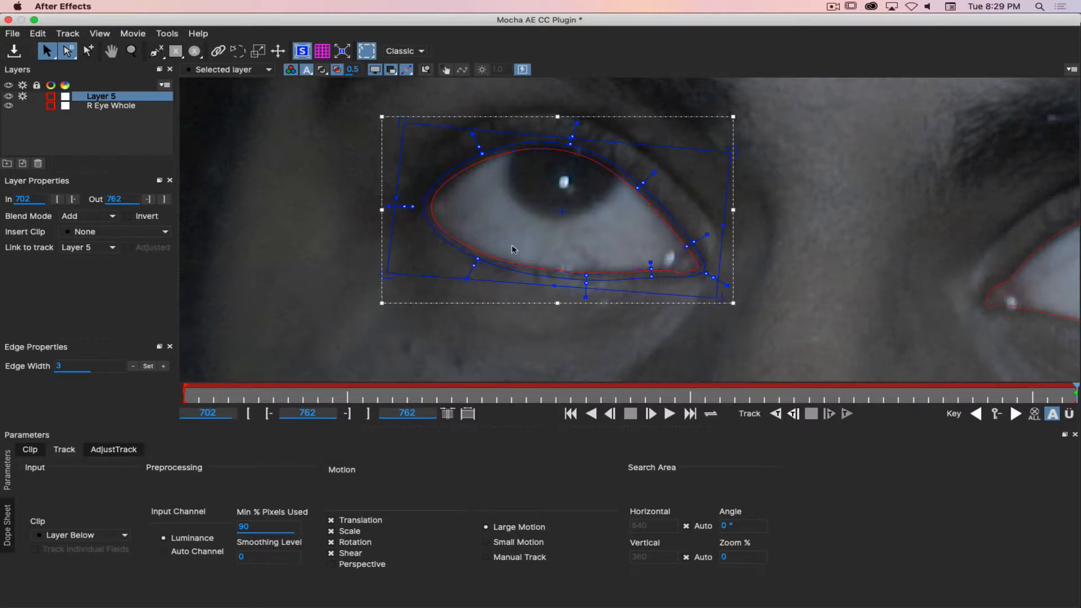
pyautogui.moveTo(403, 121); pyautogui.dragTo(404, 123)
pyautogui.moveTo(387, 273); pyautogui.dragTo(389, 269)
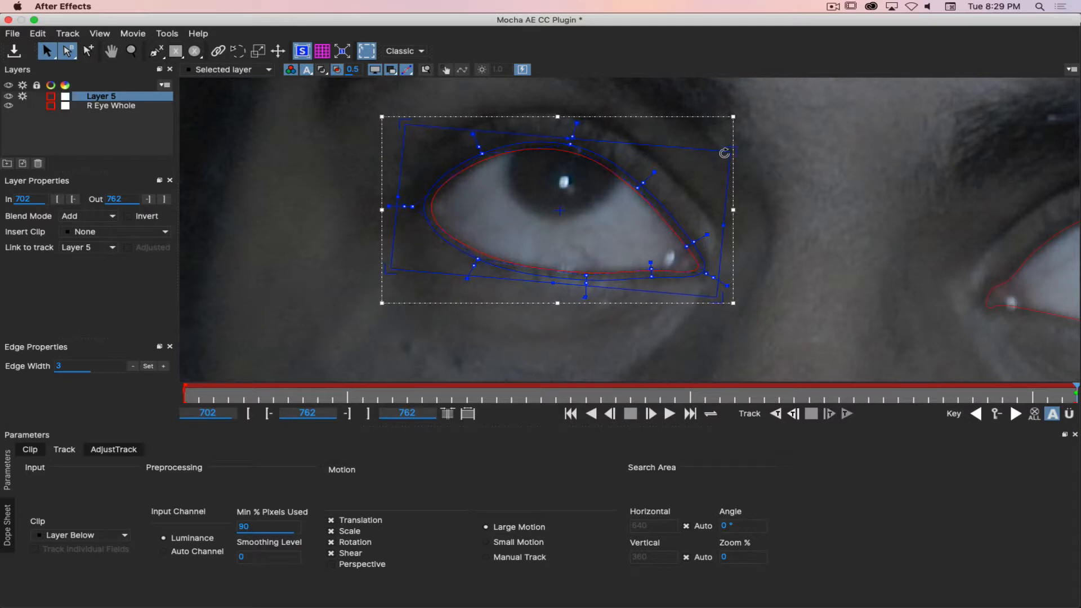
pyautogui.moveTo(732, 148); pyautogui.dragTo(727, 148)
# Add Perspective to the tracked motion and track Layer 5 backward from frame 762, stopping at frame 726.
pyautogui.click(331, 565)
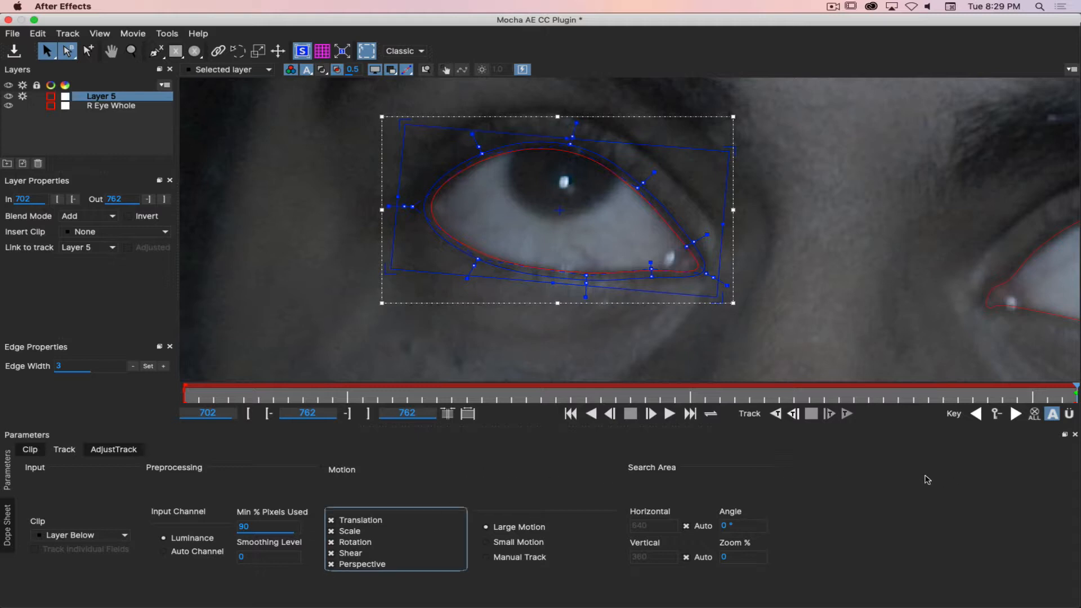
pyautogui.click(777, 415)
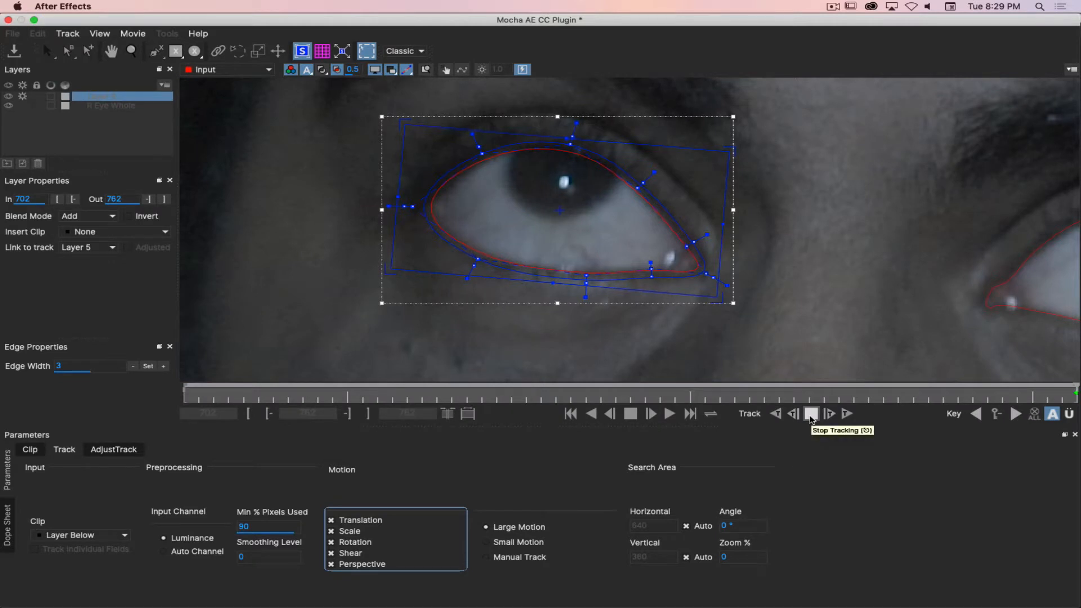
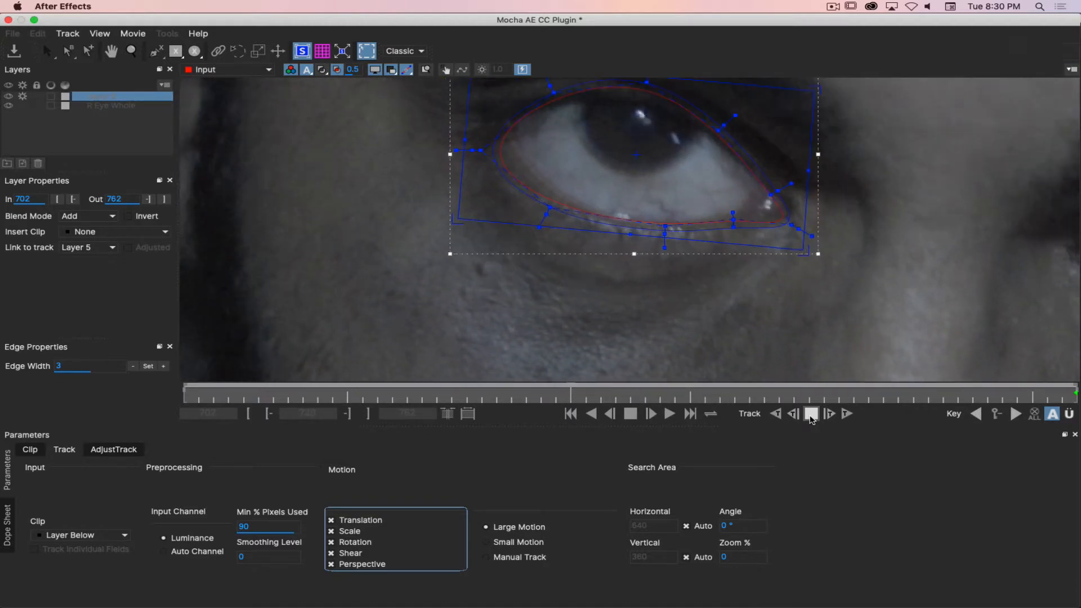
pyautogui.click(811, 417)
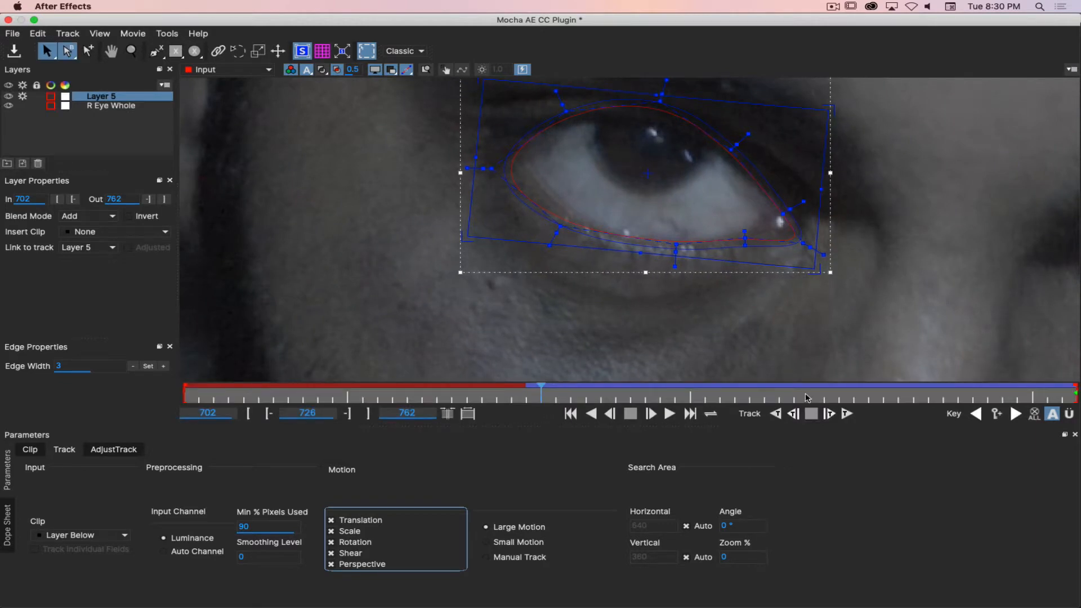
# At frame 726, lower the two upper points of the eye spline to follow the upper eyelid.
pyautogui.moveTo(657, 104); pyautogui.dragTo(655, 113)
pyautogui.moveTo(565, 112); pyautogui.dragTo(566, 119)
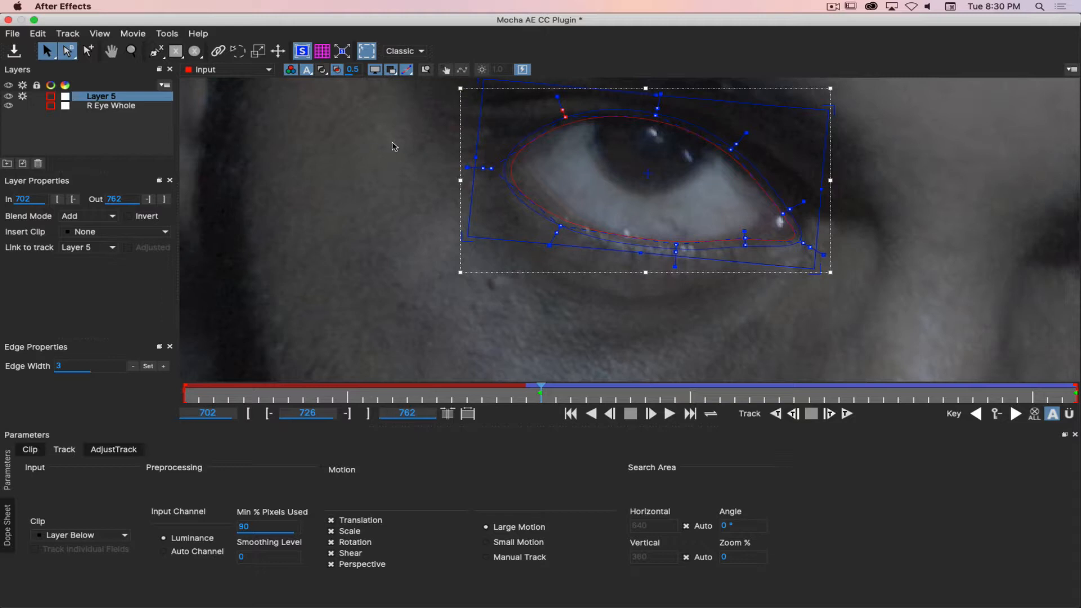
pyautogui.hotkey('alt', '4')
pyautogui.hotkey('alt', '4')
pyautogui.hotkey('alt', '4')
pyautogui.hotkey('alt', '4')
# Pull the spline's outer-corner point and outer lower-lid point inward to fit the edge of the eye at frame 726.
pyautogui.moveTo(491, 167); pyautogui.dragTo(504, 154)
pyautogui.moveTo(558, 227); pyautogui.dragTo(566, 211)
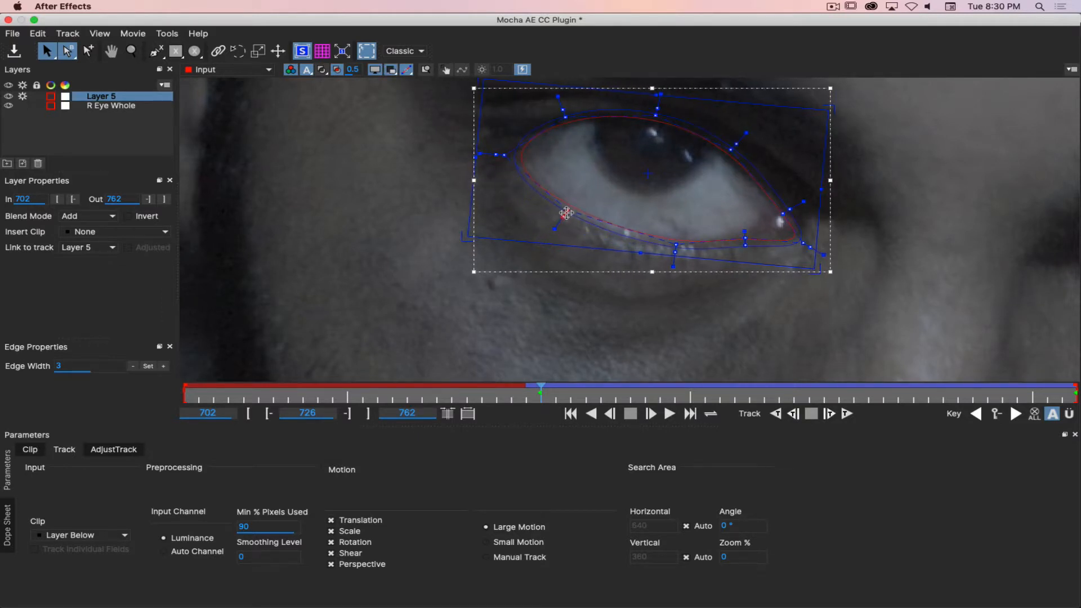
pyautogui.moveTo(502, 154); pyautogui.dragTo(510, 153)
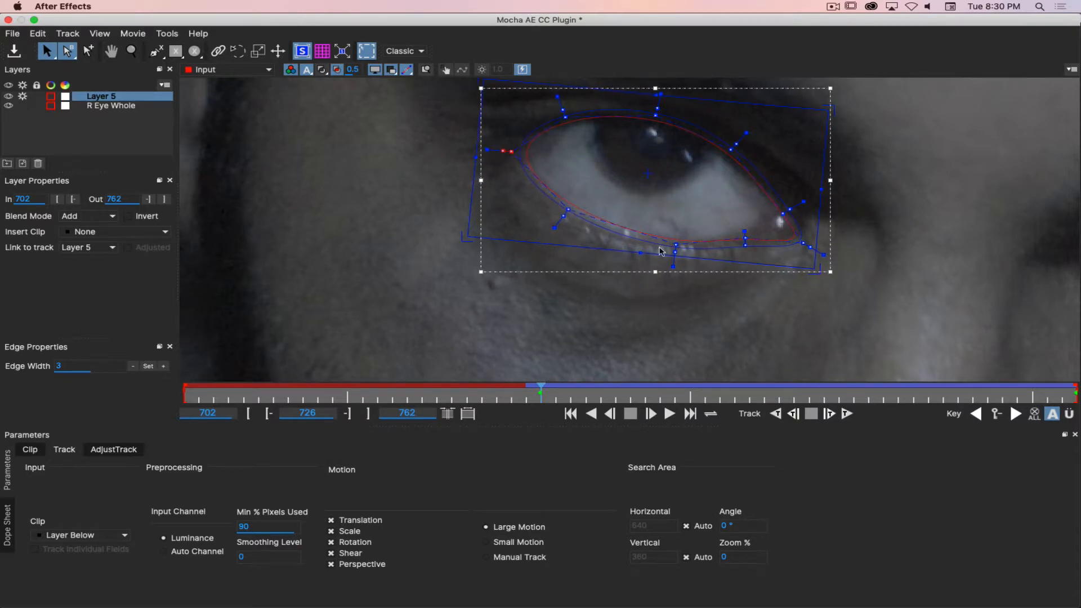
pyautogui.moveTo(565, 214); pyautogui.dragTo(562, 218)
# Nudge the middle lower-lid point of the eye spline and hide the planar surface.
pyautogui.click(674, 254)
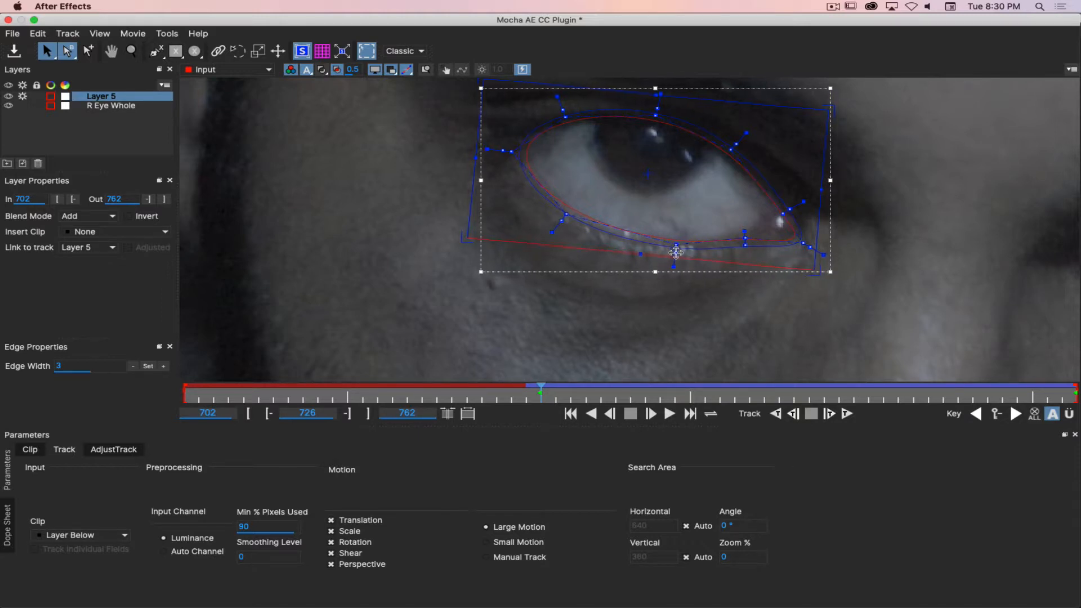
pyautogui.click(674, 248)
pyautogui.moveTo(676, 246); pyautogui.dragTo(679, 247)
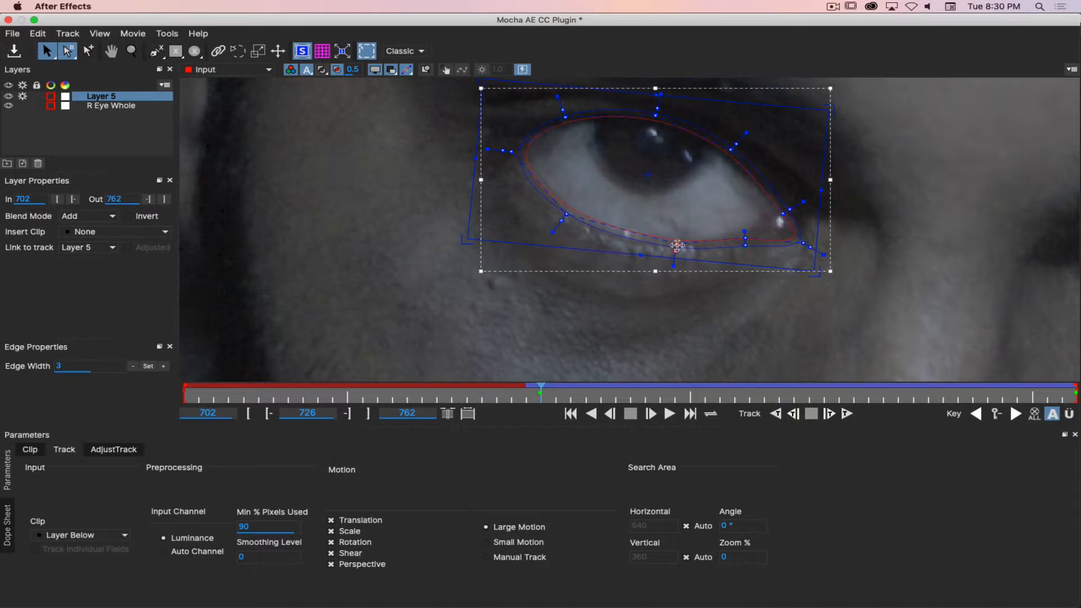
pyautogui.click(299, 49)
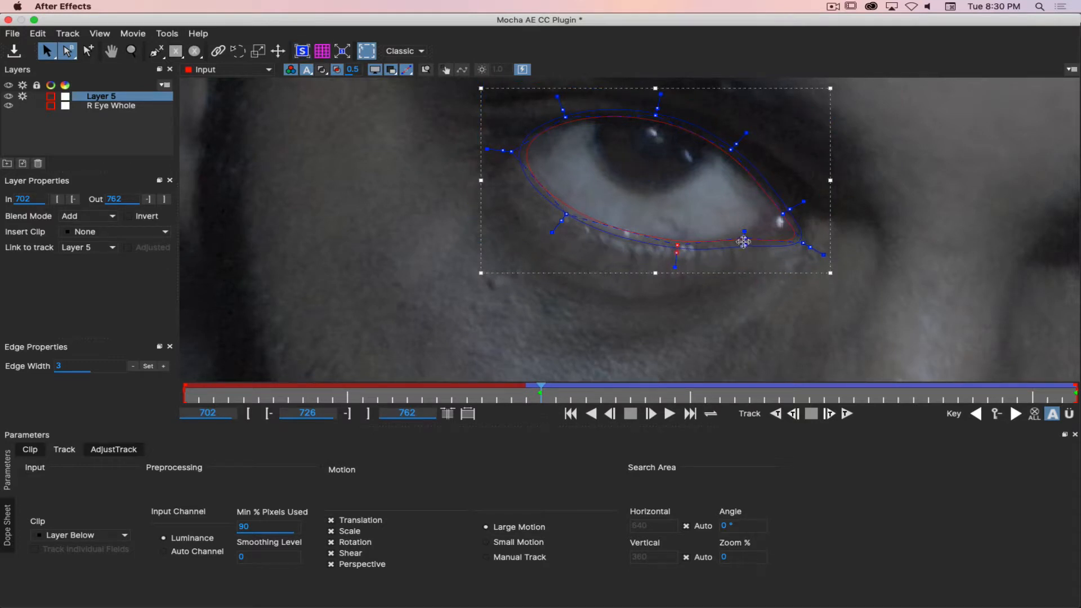
# At frame 726, reshape the spline around the inner eye corner, adjusting the adjacent lower-lid and upper-lid points.
pyautogui.moveTo(745, 246); pyautogui.dragTo(748, 235)
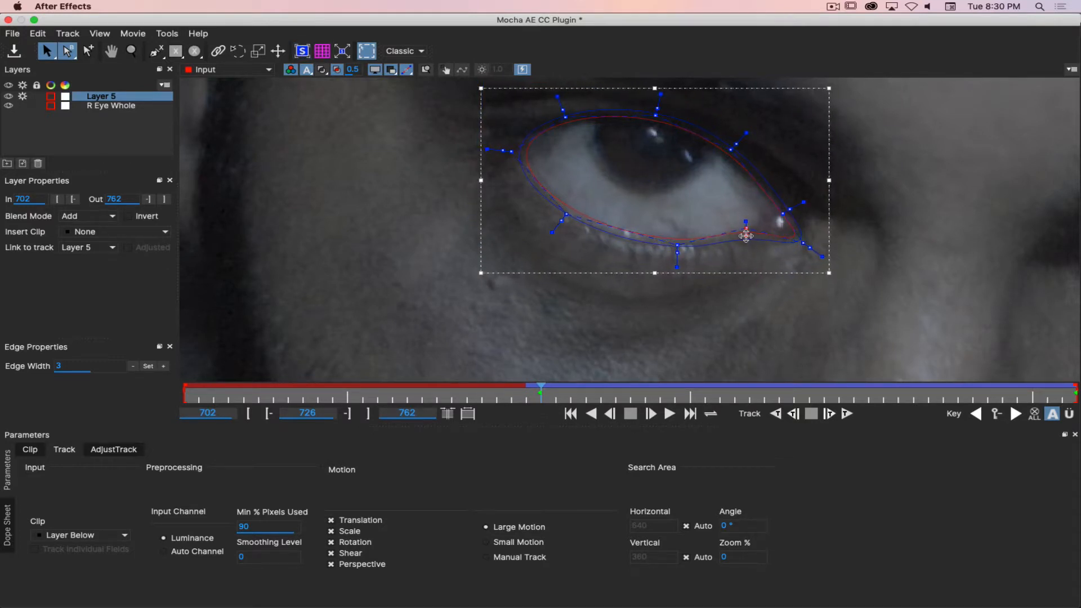
pyautogui.moveTo(810, 248)
pyautogui.mouseDown()
pyautogui.moveTo(801, 219)
pyautogui.moveTo(804, 238)
pyautogui.mouseUp()
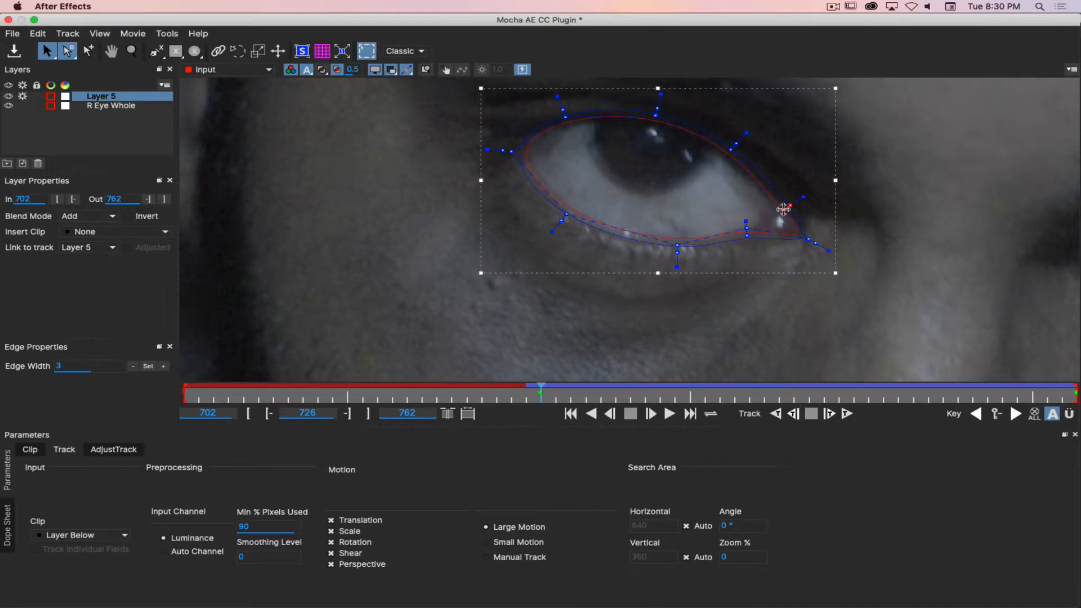
pyautogui.moveTo(828, 251); pyautogui.dragTo(814, 241)
pyautogui.moveTo(732, 151); pyautogui.dragTo(722, 155)
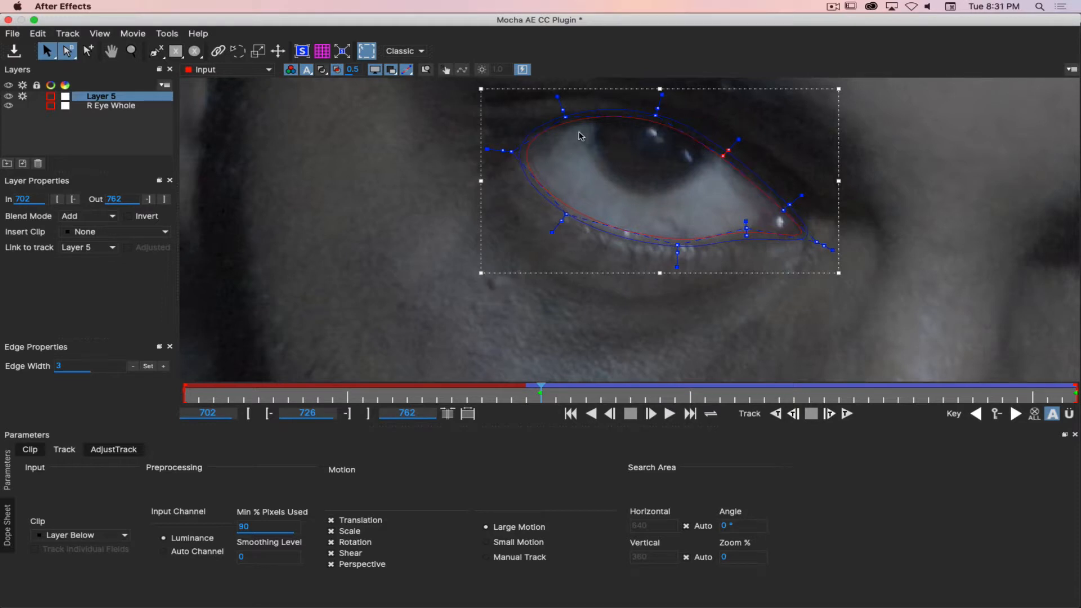
pyautogui.click(566, 118)
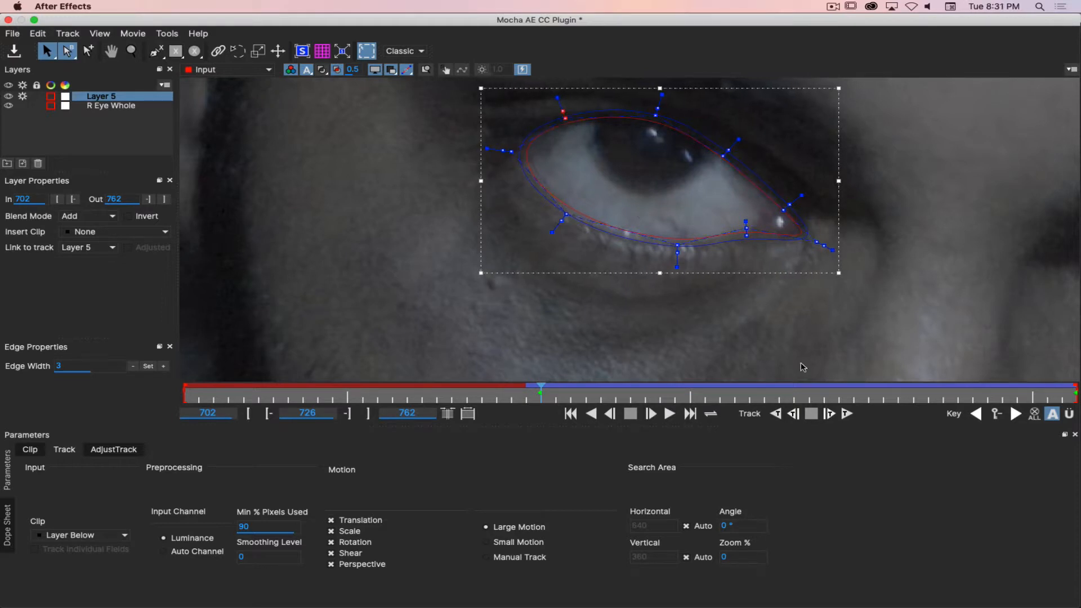
# Track Layer 5 backward from frame 726 and stop at frame 716 to correct the shape.
pyautogui.click(793, 414)
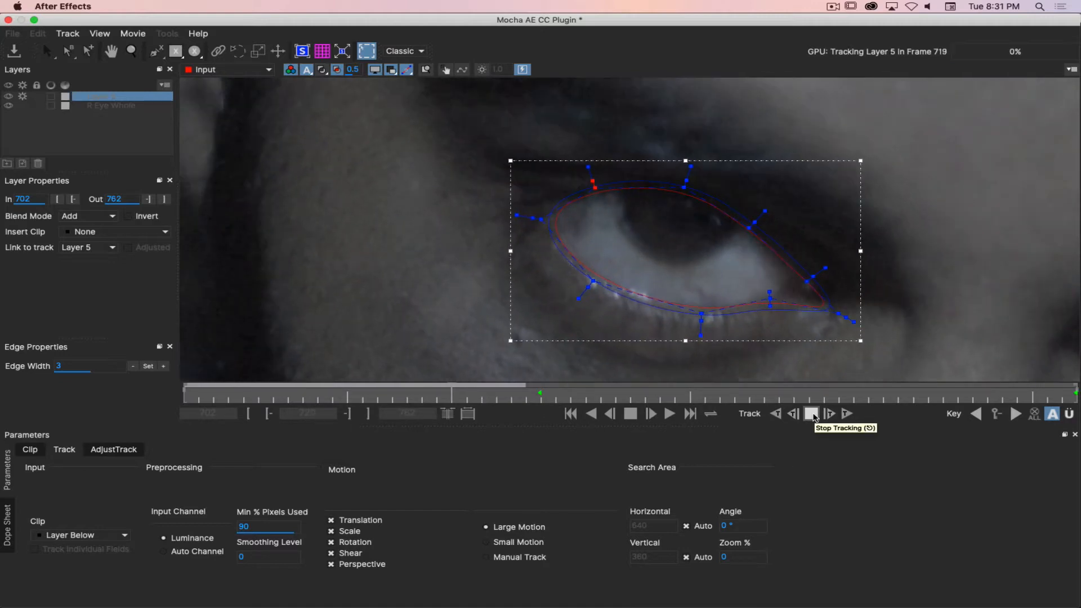
pyautogui.click(811, 414)
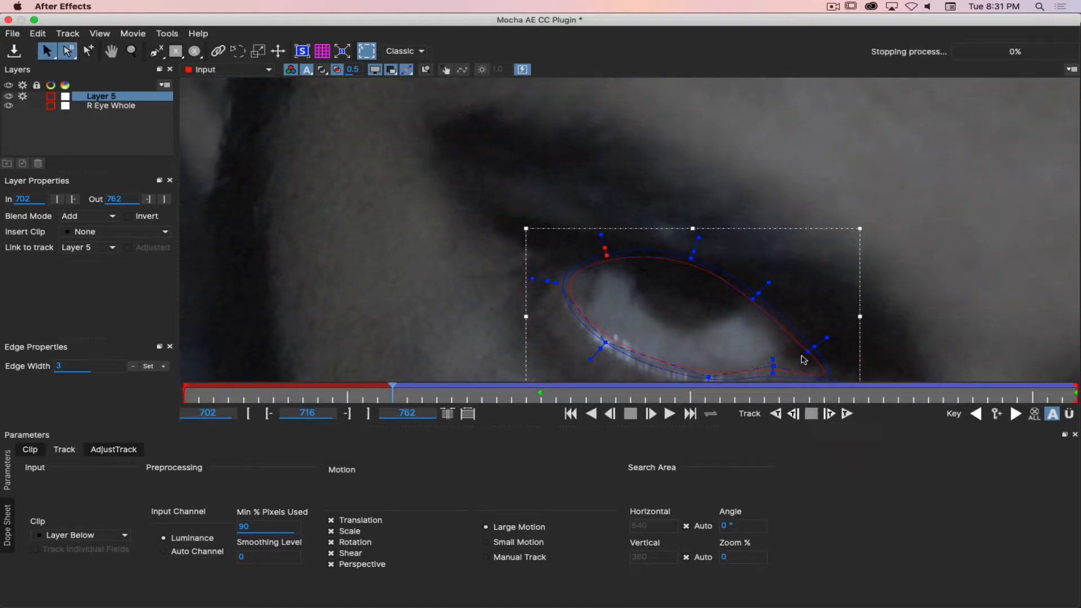
pyautogui.moveTo(910, 307); pyautogui.dragTo(872, 171)
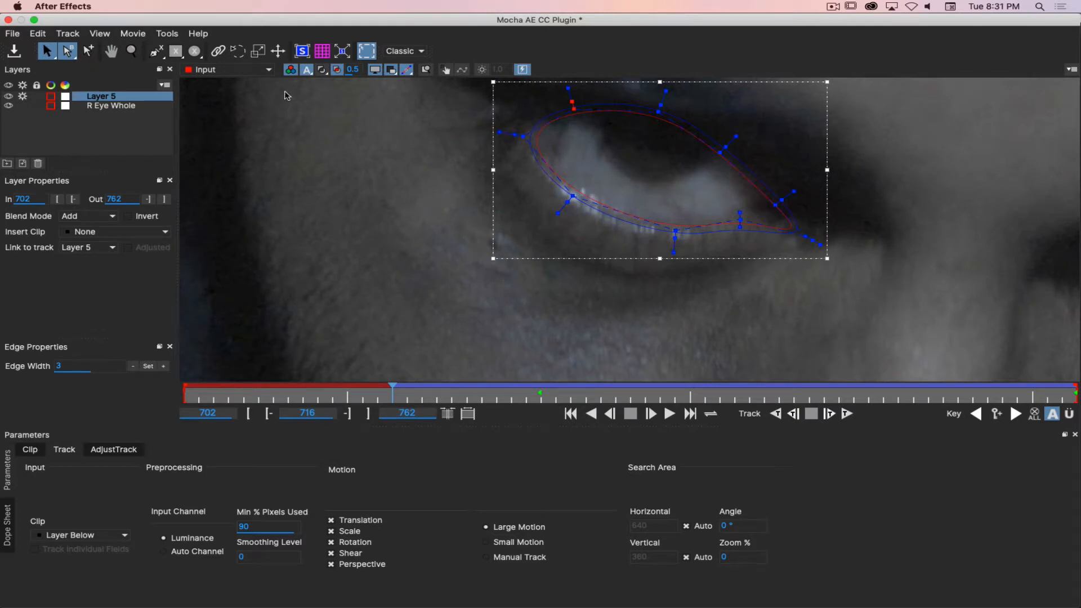
# At frame 716, compare the eye without overlays and reshape the spline's upper edge to follow the lowered upper lid.
pyautogui.hotkey('alt', '2')
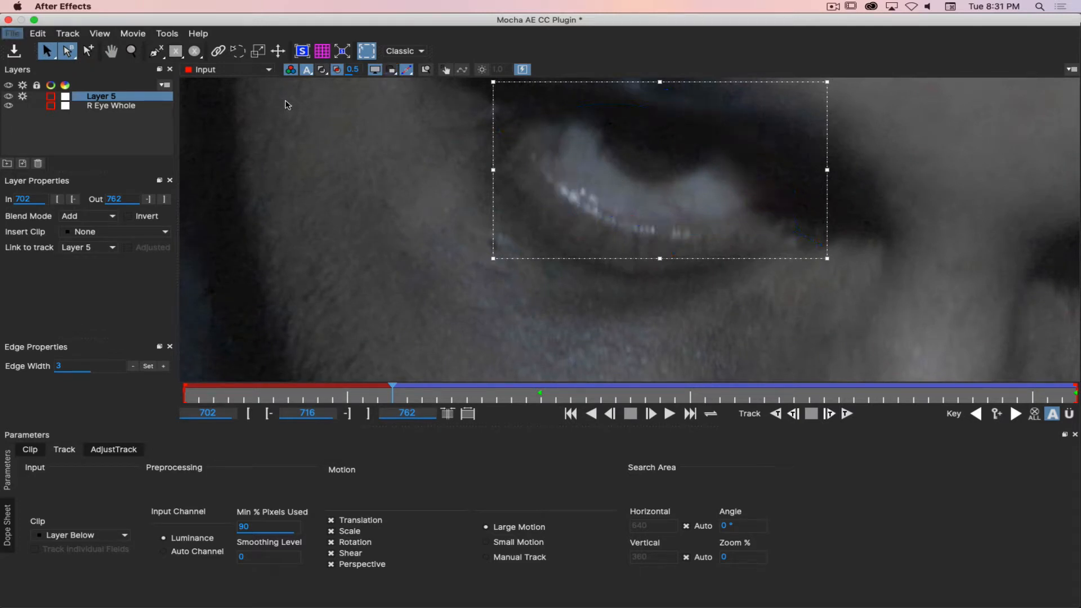
pyautogui.hotkey('alt', '2')
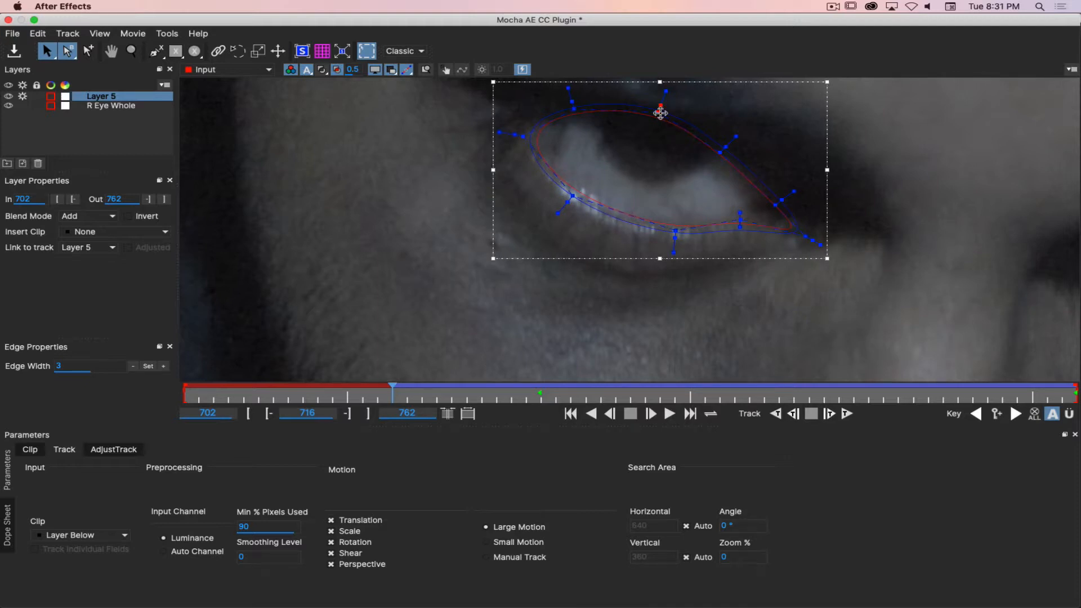
pyautogui.moveTo(659, 119); pyautogui.dragTo(648, 131)
pyautogui.hotkey('alt', '2')
pyautogui.hotkey('alt', '2')
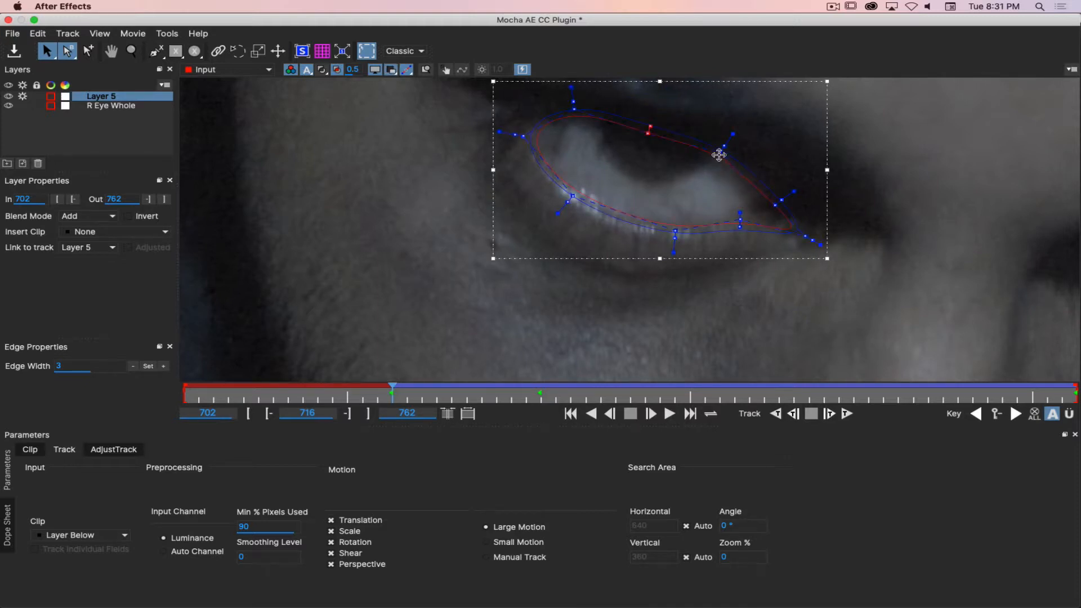
pyautogui.hotkey('alt', '2')
pyautogui.hotkey('alt', '2')
pyautogui.moveTo(574, 109); pyautogui.dragTo(575, 106)
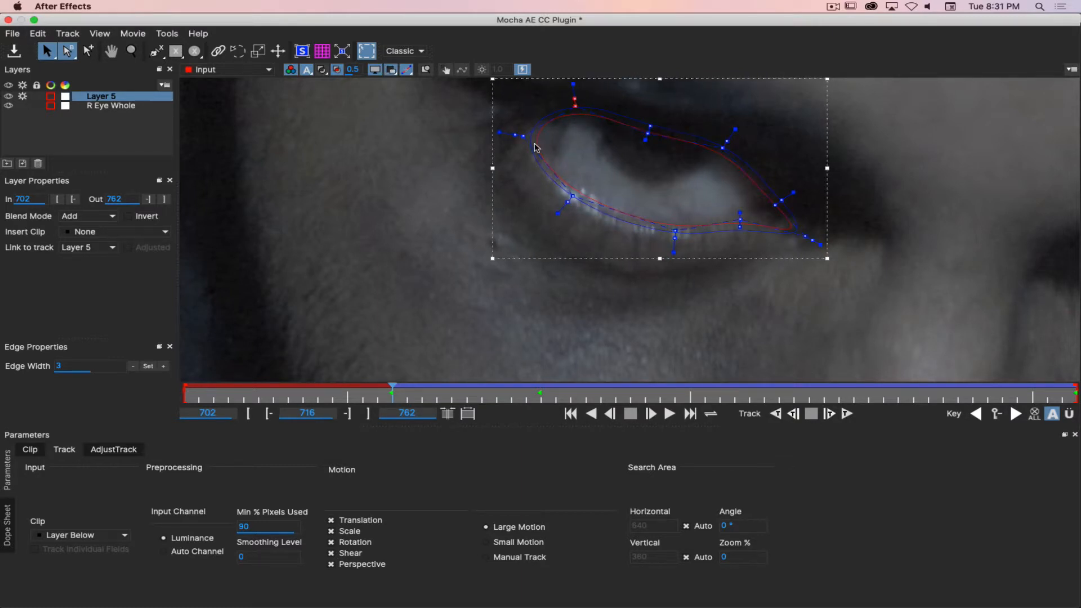
# Check the bare footage and move the spline's outer-corner point inward to the edge of the eye at frame 716.
pyautogui.hotkey('alt', '2')
pyautogui.hotkey('alt', '2')
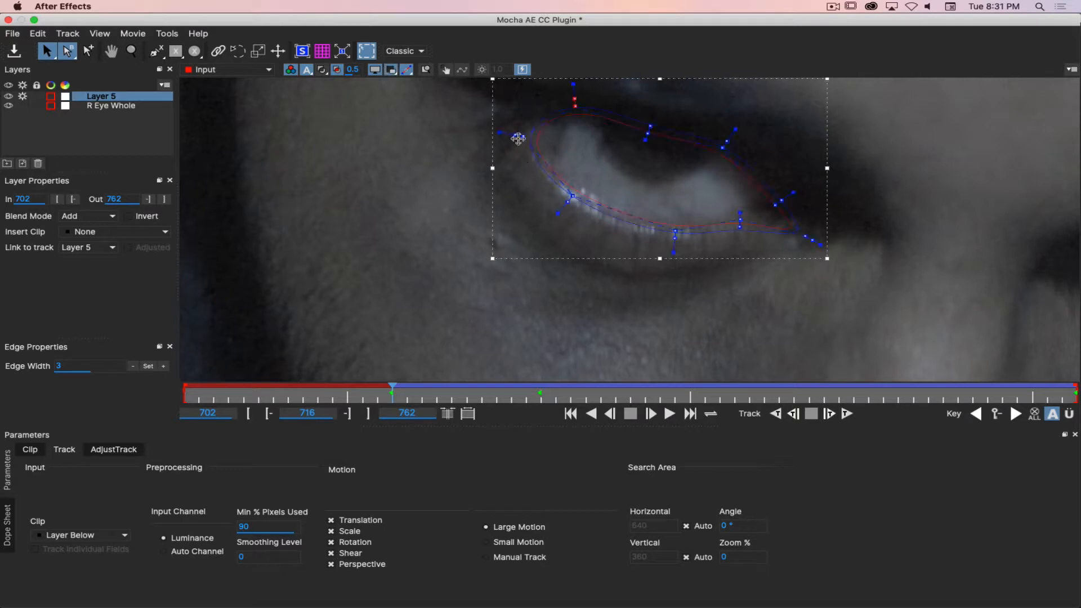
pyautogui.moveTo(515, 138); pyautogui.dragTo(528, 136)
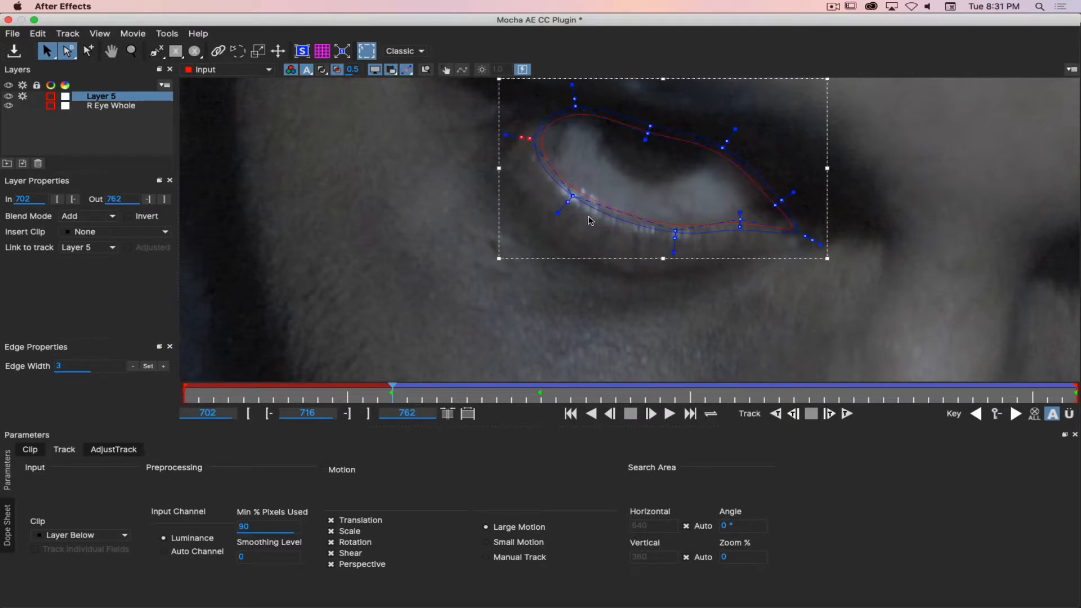
# Raise the spline's middle and inner lower-lid points to match the lower eyelid at frame 716.
pyautogui.hotkey('alt', '2')
pyautogui.hotkey('alt', '2')
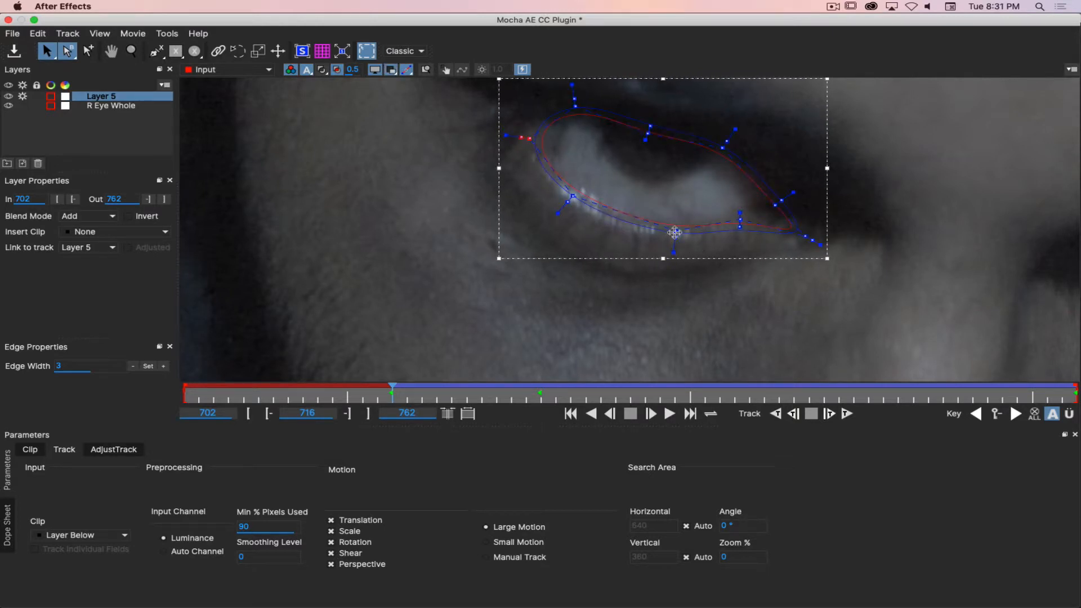
pyautogui.moveTo(675, 233); pyautogui.dragTo(674, 225)
pyautogui.hotkey('alt', '2')
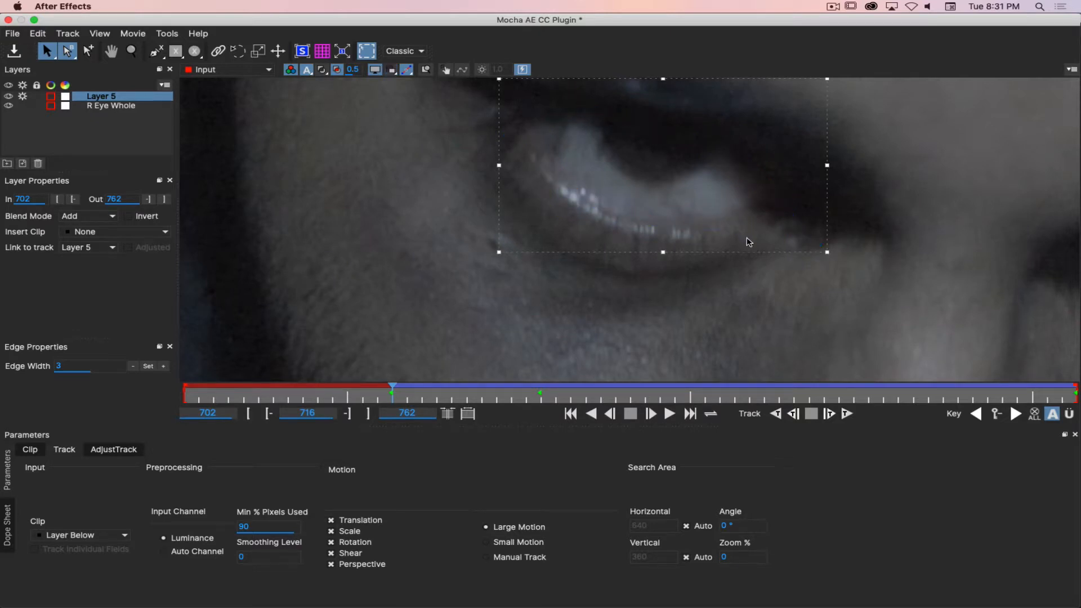
pyautogui.hotkey('alt', '2')
pyautogui.moveTo(740, 229); pyautogui.dragTo(739, 219)
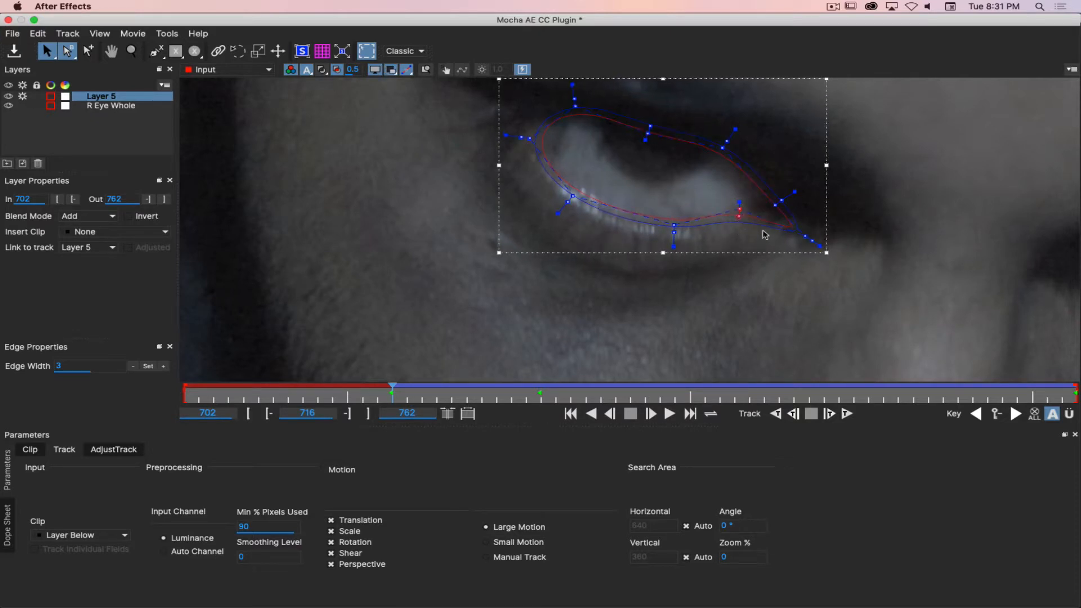
# Pull the spline points at the inner eye corner inward to tighten the shape at frame 716, checking against the bare footage.
pyautogui.moveTo(820, 246); pyautogui.dragTo(762, 201)
pyautogui.hotkey('alt', '5')
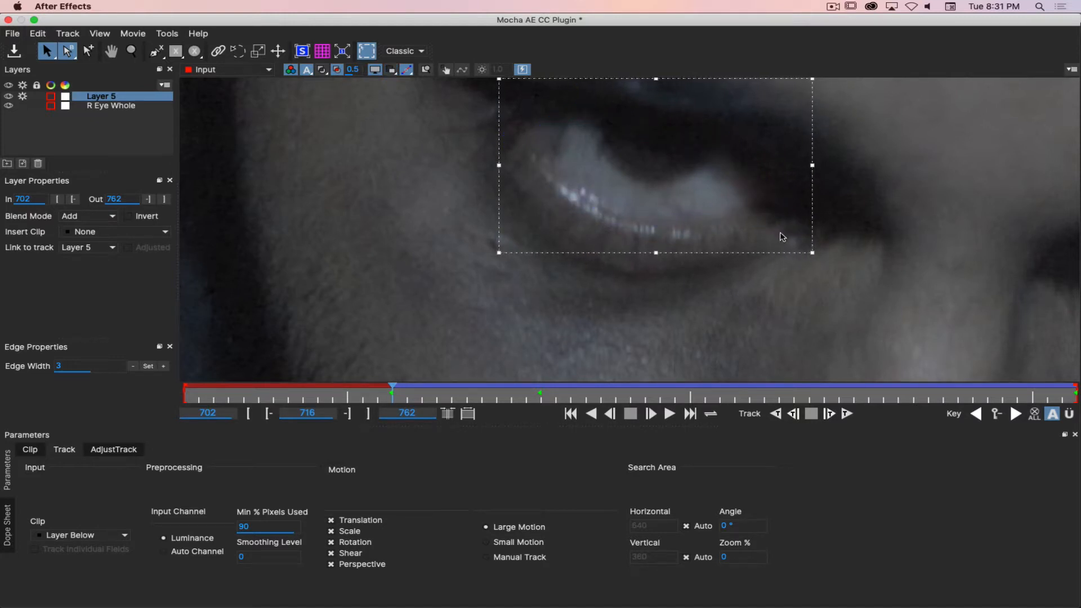
pyautogui.hotkey('alt', '5')
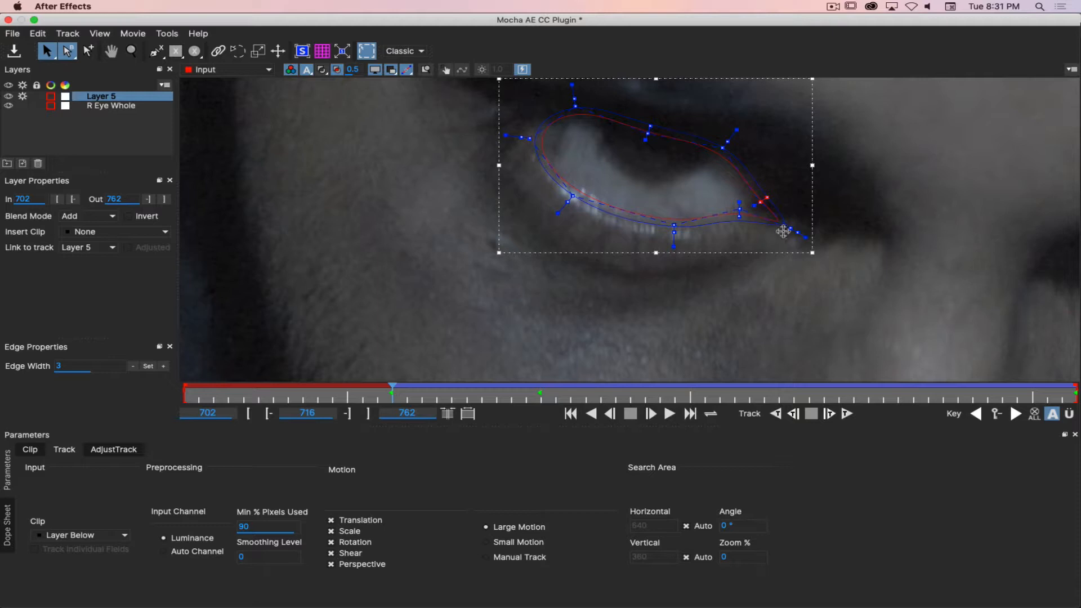
pyautogui.moveTo(784, 232); pyautogui.dragTo(757, 195)
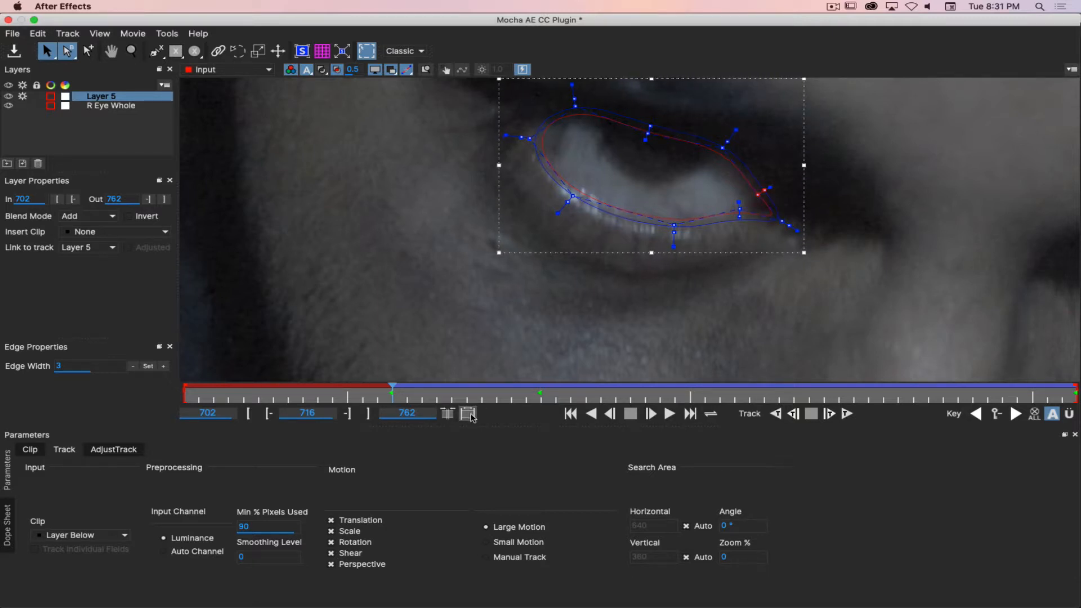
# Track the Layer 5 spline backward from frame 716 and stop at frame 709.
pyautogui.click(794, 416)
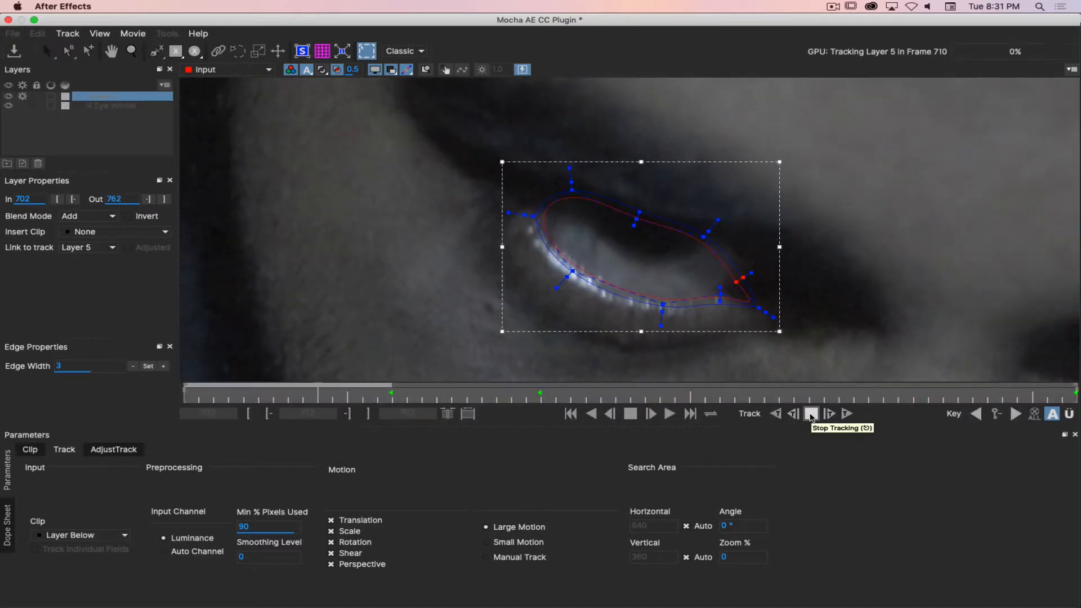
pyautogui.click(811, 414)
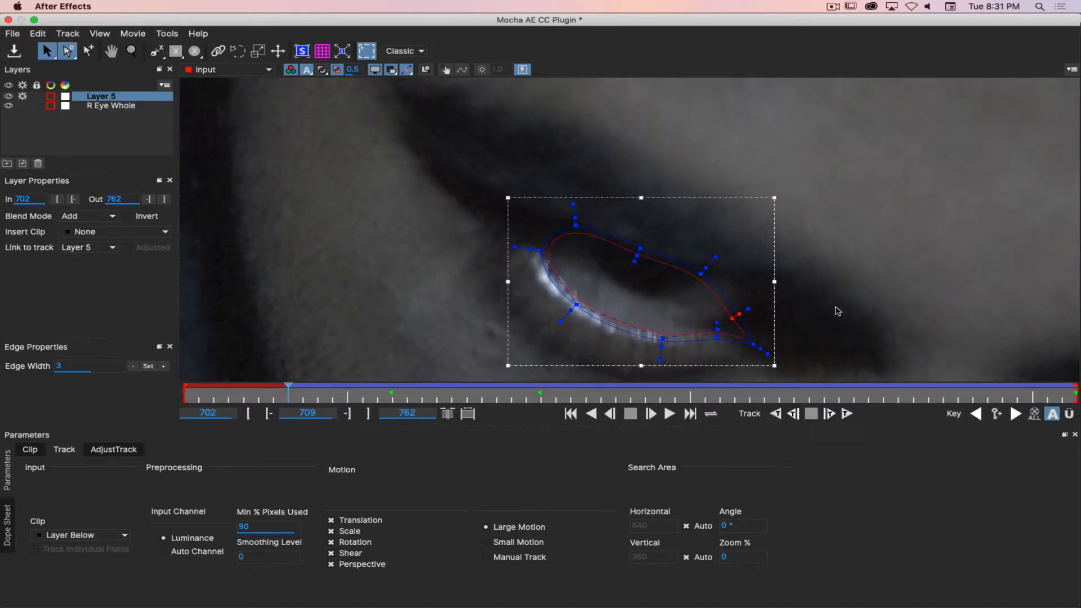
pyautogui.press('x')
pyautogui.moveTo(837, 314); pyautogui.dragTo(819, 220)
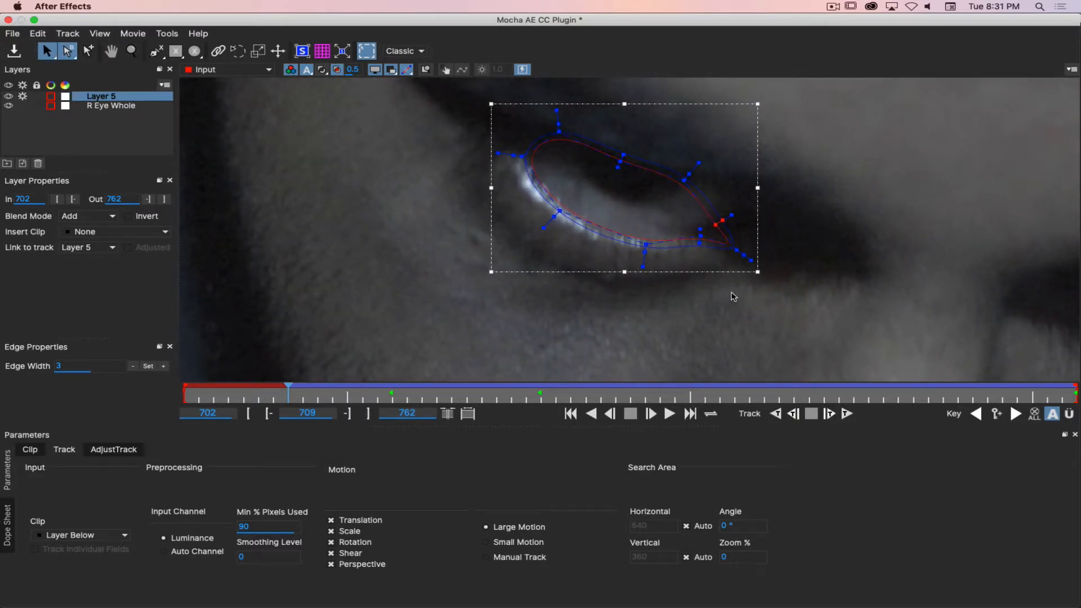
# At frame 709, compare with the bare footage, raise the spline's lower-lid points and lower the outer upper-lid point slightly to match the eyelids.
pyautogui.hotkey('alt', '6')
pyautogui.hotkey('alt', '6')
pyautogui.hotkey('alt', '6')
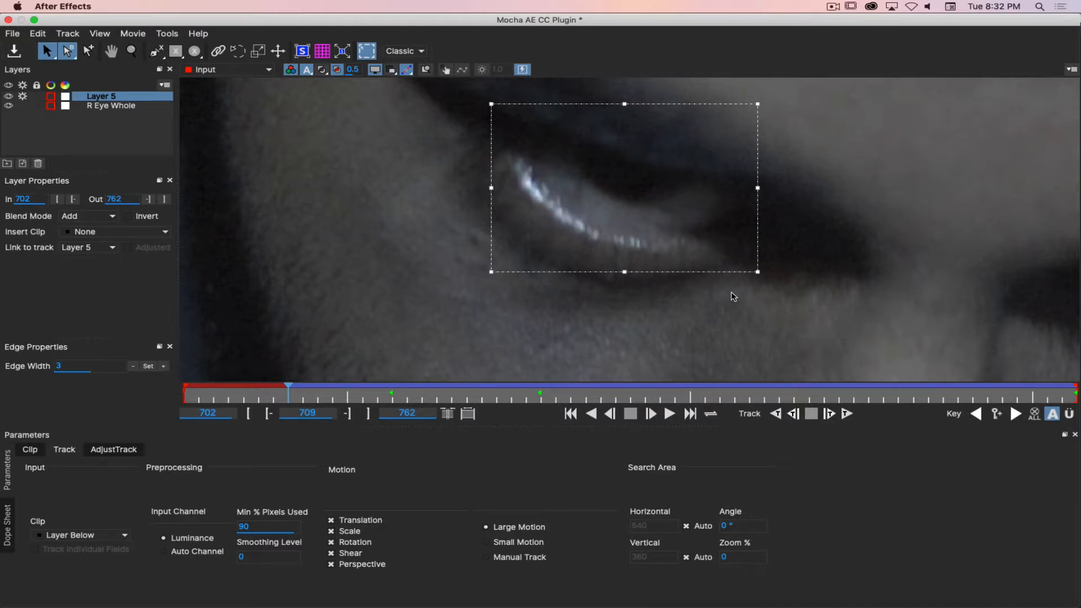
pyautogui.hotkey('alt', '6')
pyautogui.moveTo(645, 245); pyautogui.dragTo(645, 241)
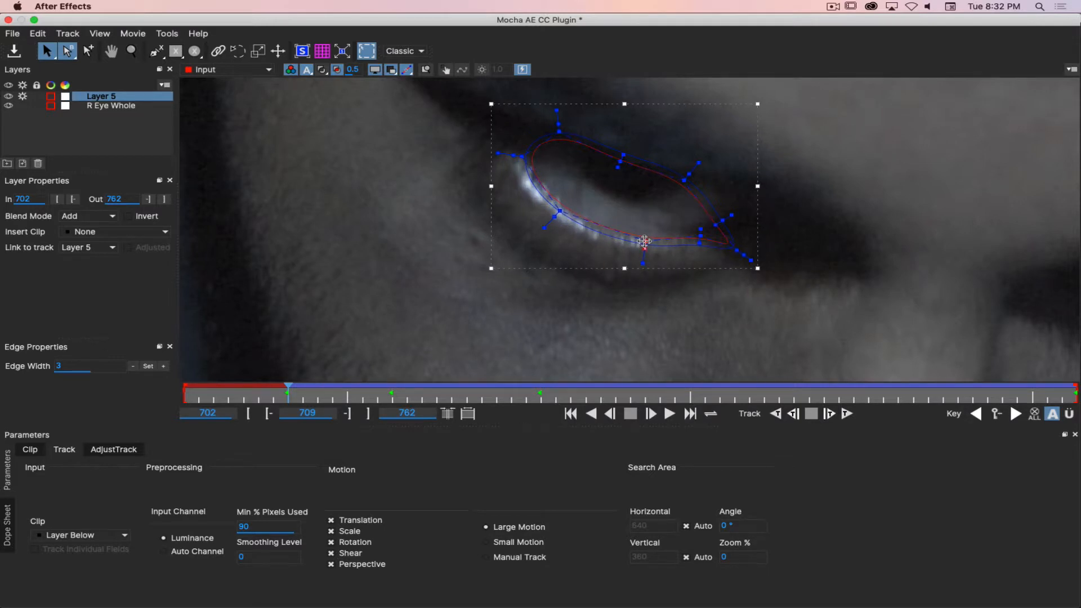
pyautogui.click(558, 210)
pyautogui.moveTo(558, 132); pyautogui.dragTo(557, 134)
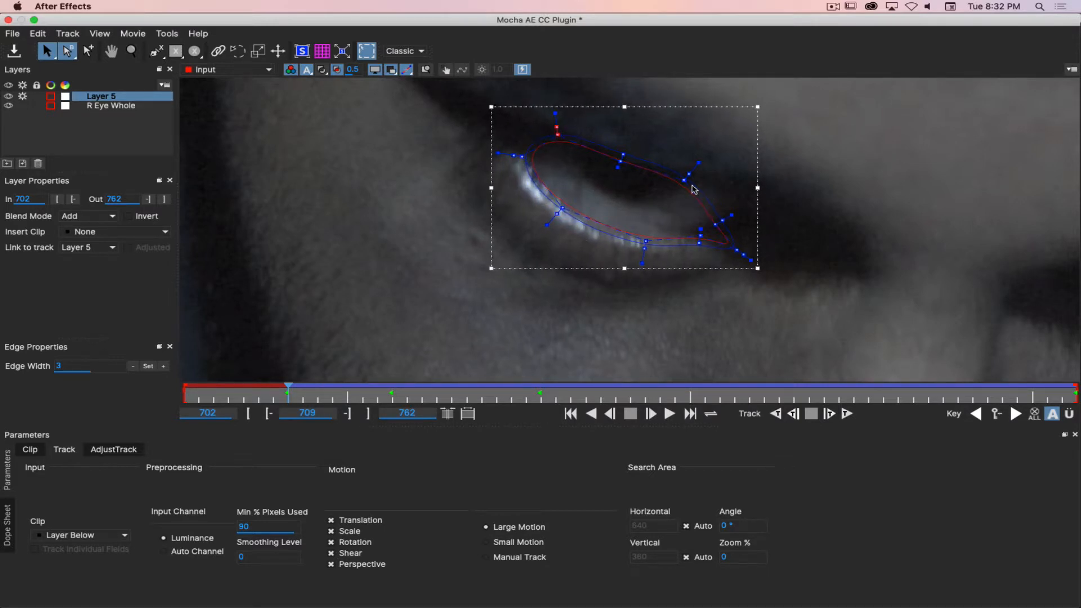
# Check the bare footage again and nudge the spline's inner-corner point inward at frame 709.
pyautogui.hotkey('alt', '6')
pyautogui.hotkey('alt', '6')
pyautogui.hotkey('alt', '6')
pyautogui.hotkey('alt', '6')
pyautogui.moveTo(736, 249); pyautogui.dragTo(734, 247)
# Track the Layer 5 spline backward from frame 709 to the first frame, 702.
pyautogui.click(778, 414)
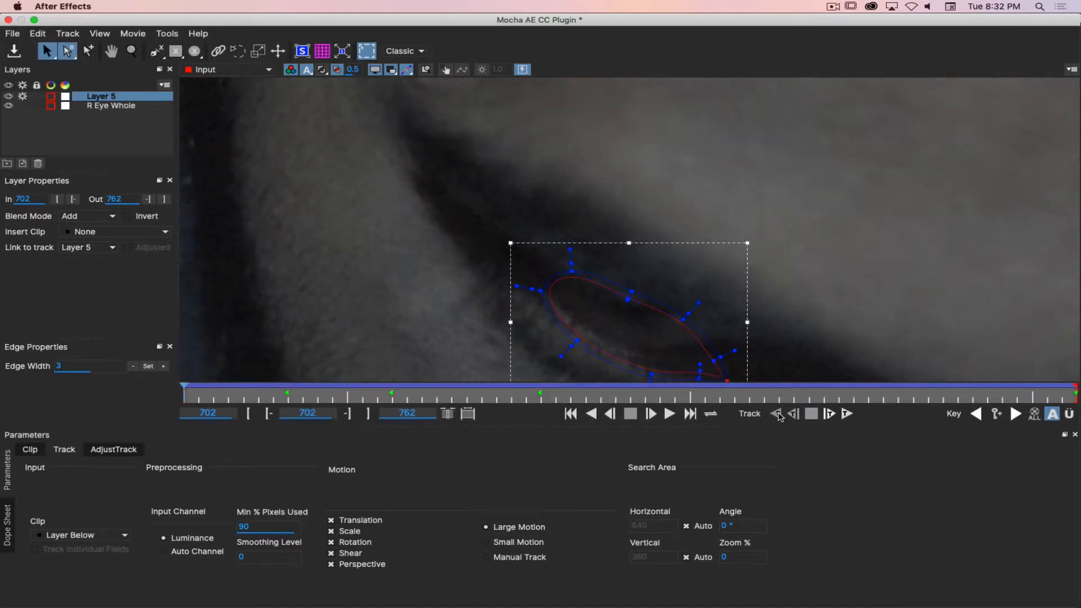
pyautogui.press('x')
pyautogui.moveTo(825, 286); pyautogui.dragTo(829, 264)
pyautogui.moveTo(828, 183); pyautogui.dragTo(828, 183)
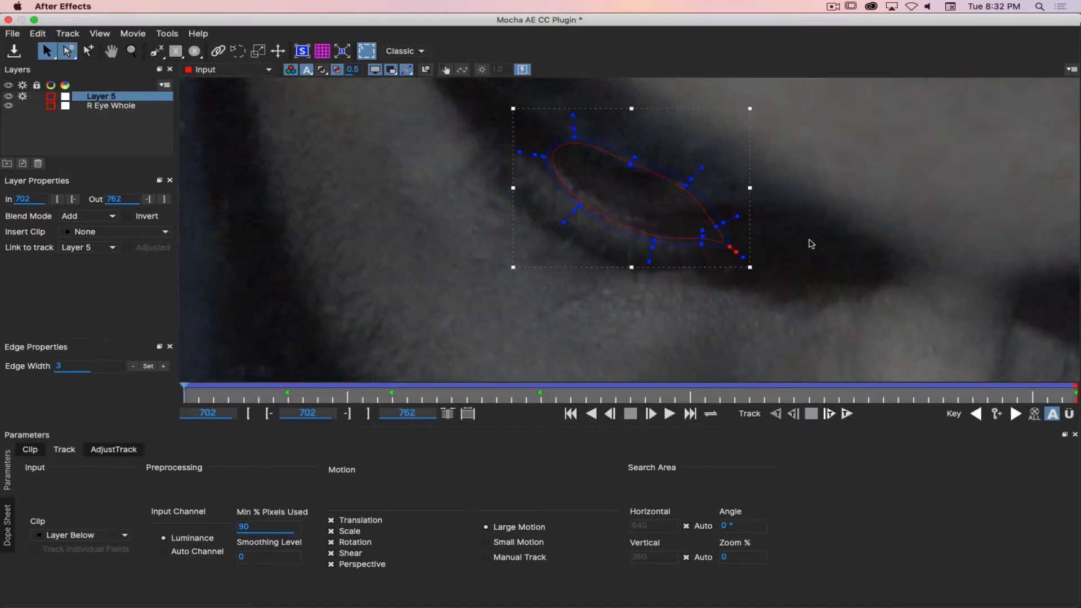
# At frame 702, shift the whole spline up onto the eye and flatten its upper edge to follow the nearly closed lid.
pyautogui.press('alt')
pyautogui.hotkey('alt', '6')
pyautogui.moveTo(750, 229); pyautogui.dragTo(750, 214)
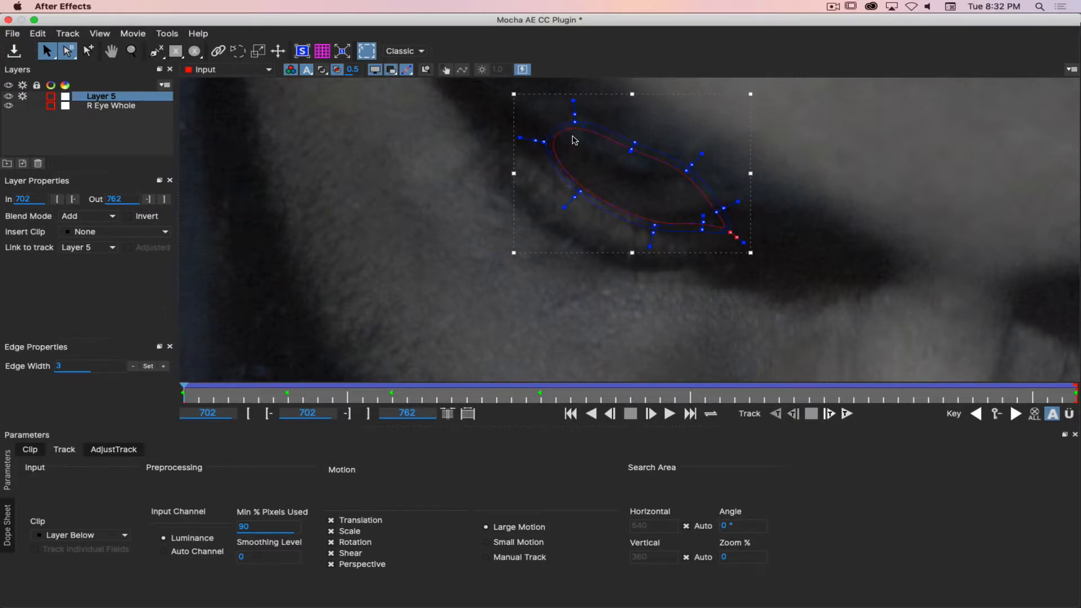
pyautogui.moveTo(576, 122); pyautogui.dragTo(643, 221)
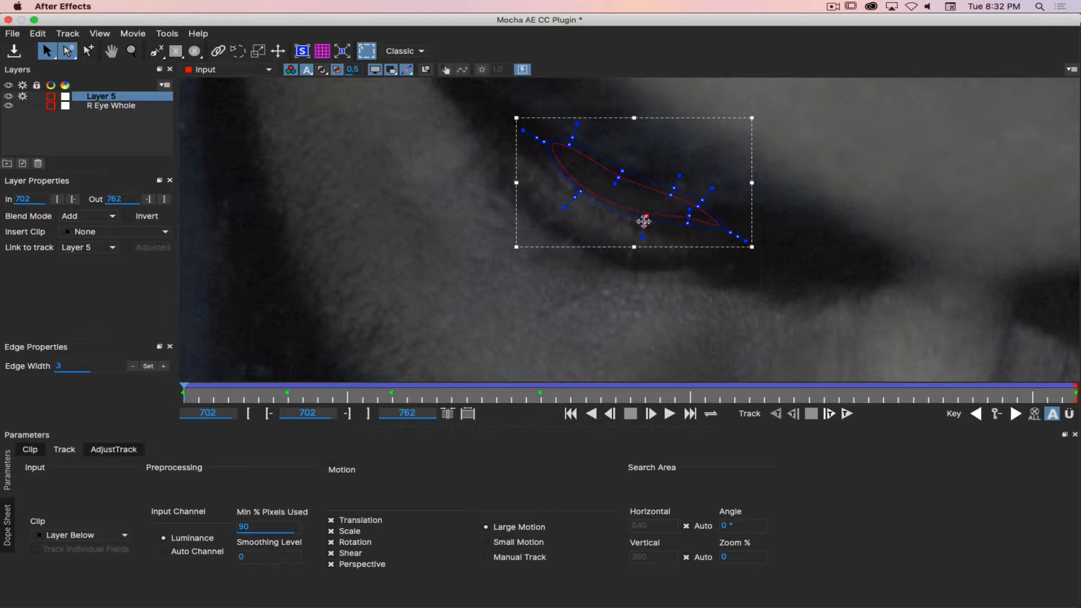
# Pull the spline's inner-corner points inward to the end of the visible eye at frame 702.
pyautogui.click(579, 193)
pyautogui.moveTo(738, 236); pyautogui.dragTo(707, 220)
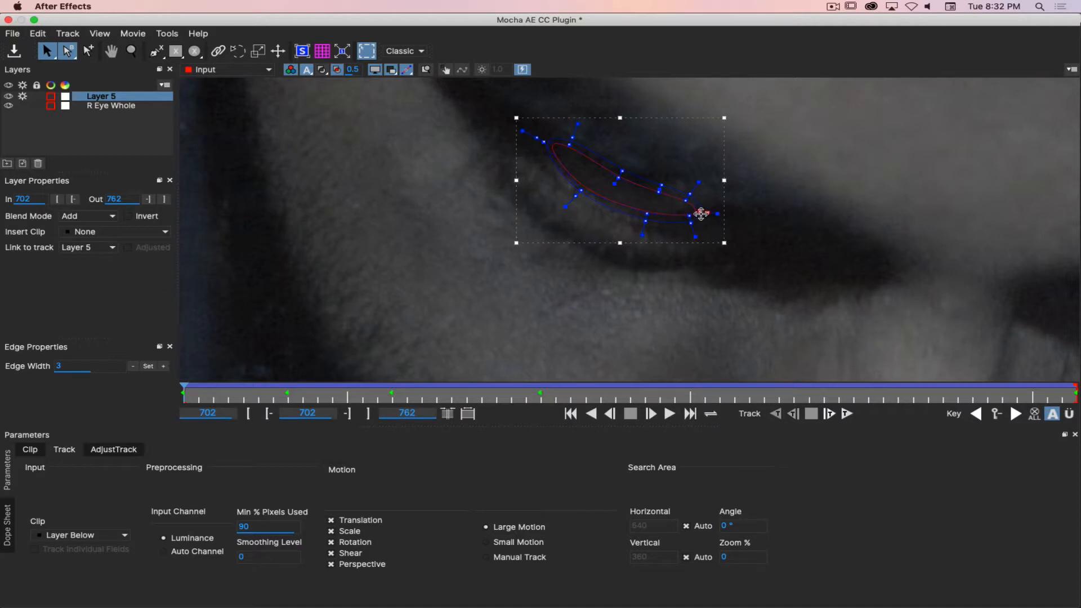
pyautogui.moveTo(701, 214); pyautogui.dragTo(705, 213)
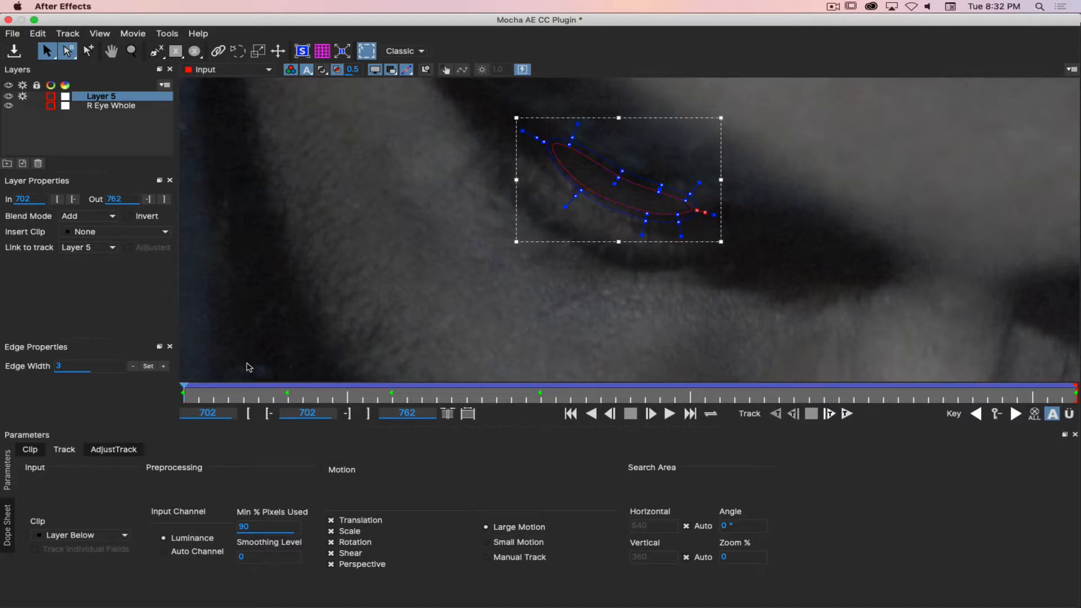
# Play back the shot from frame 702 with both eyes in view to examine how well the eye splines follow.
pyautogui.press('z')
pyautogui.moveTo(812, 209); pyautogui.dragTo(675, 266)
pyautogui.press('x')
pyautogui.press('z')
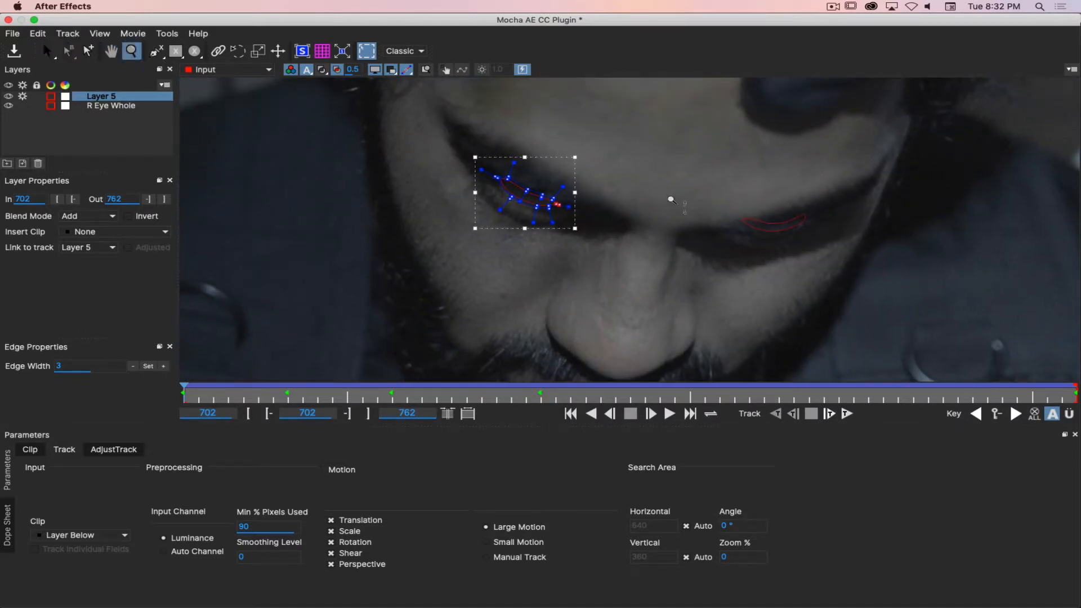
pyautogui.moveTo(671, 199); pyautogui.dragTo(659, 250)
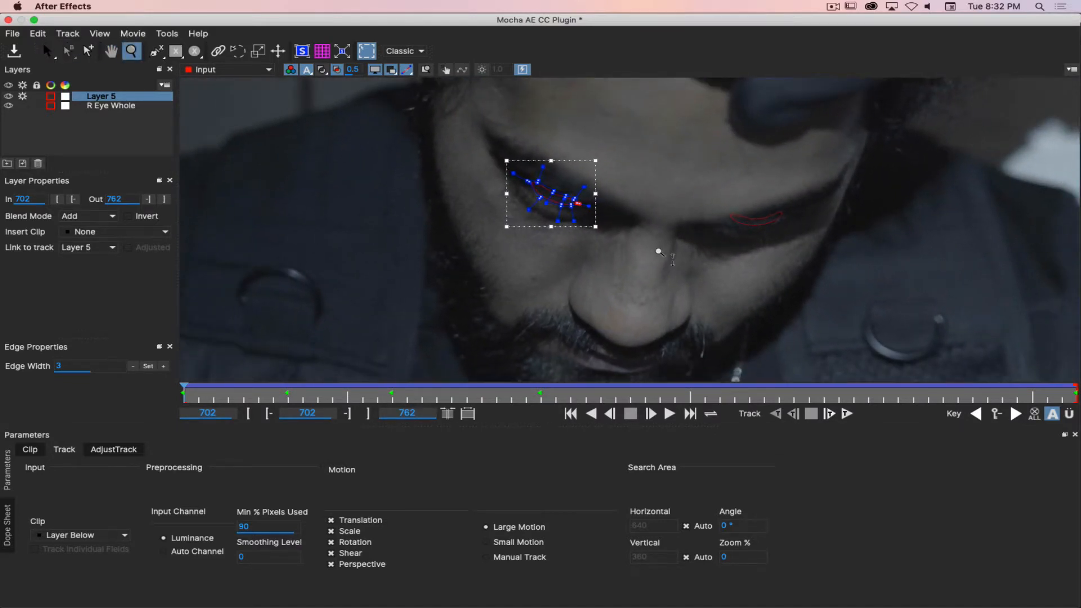
pyautogui.press('s')
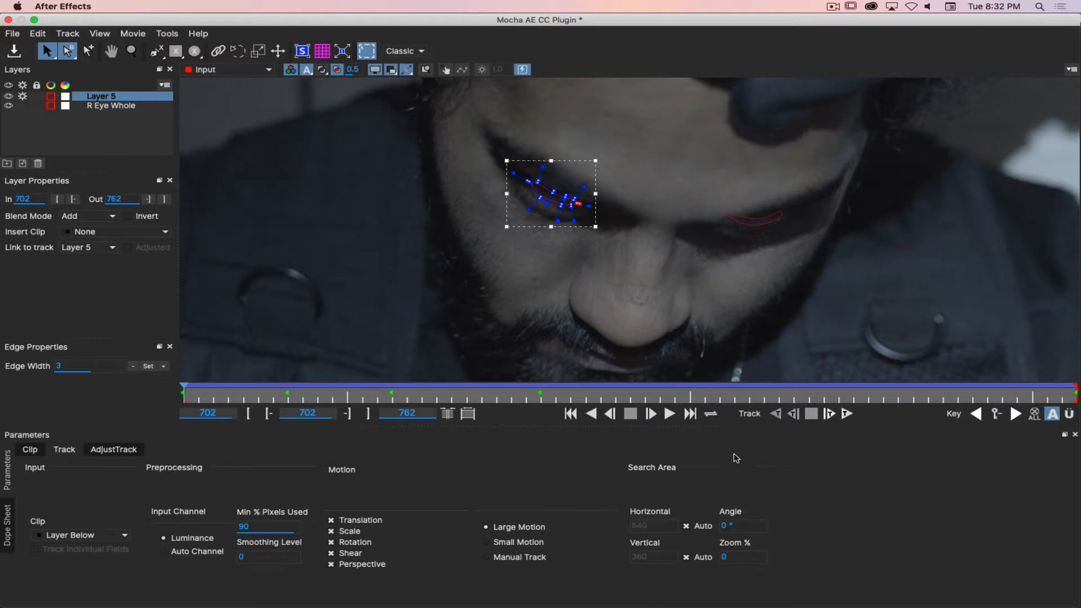
pyautogui.click(670, 414)
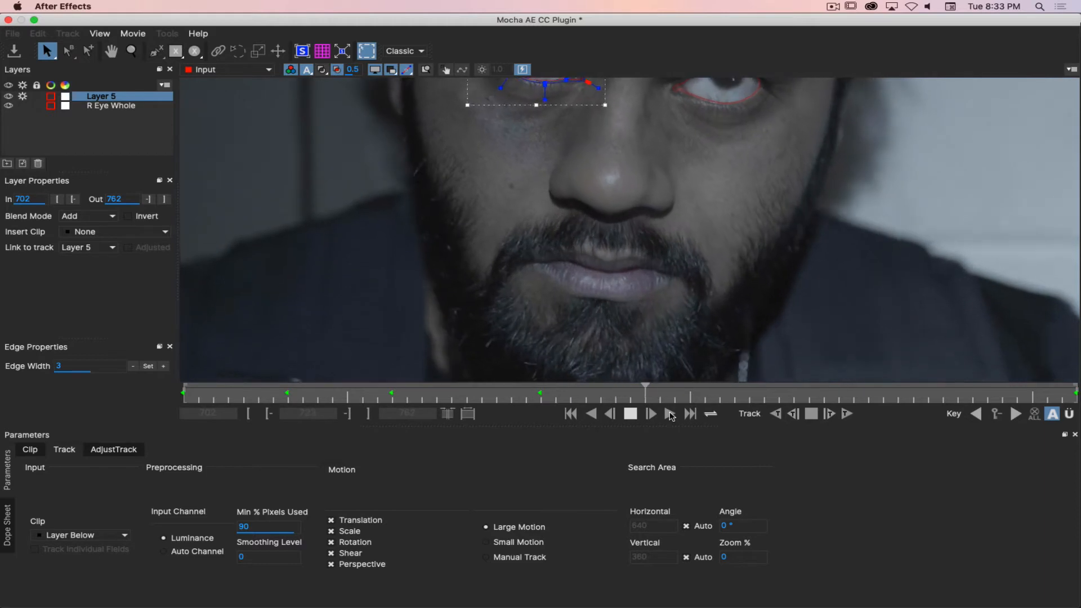
pyautogui.press('x')
pyautogui.moveTo(768, 212); pyautogui.dragTo(759, 302)
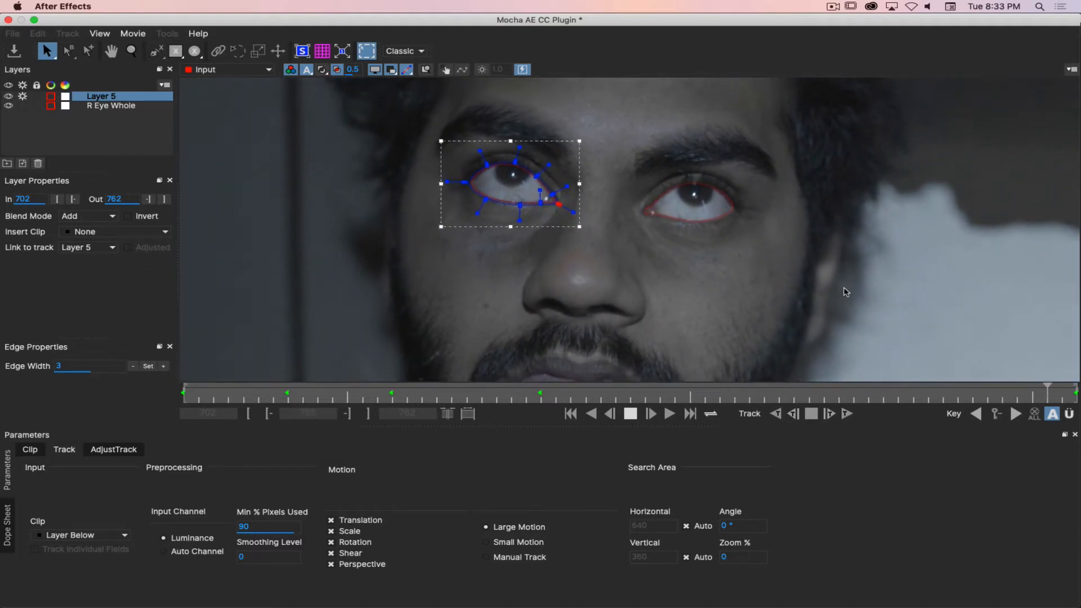
pyautogui.click(631, 415)
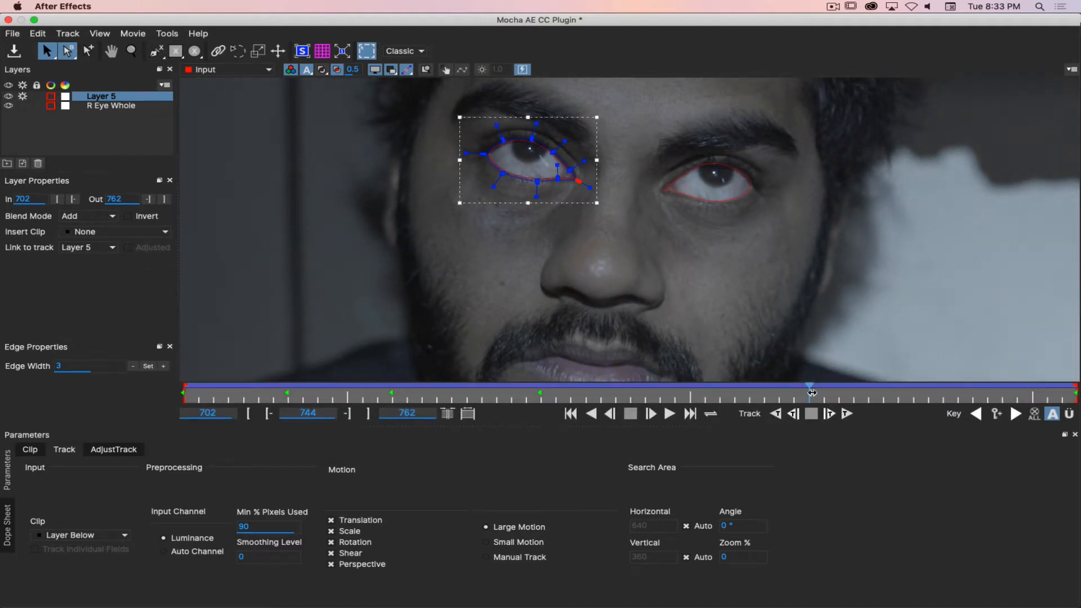
# At frame 731, adjust the Layer 5 spline's outer upper-lid point to fit the edge of the open eye.
pyautogui.moveTo(809, 396); pyautogui.dragTo(604, 384)
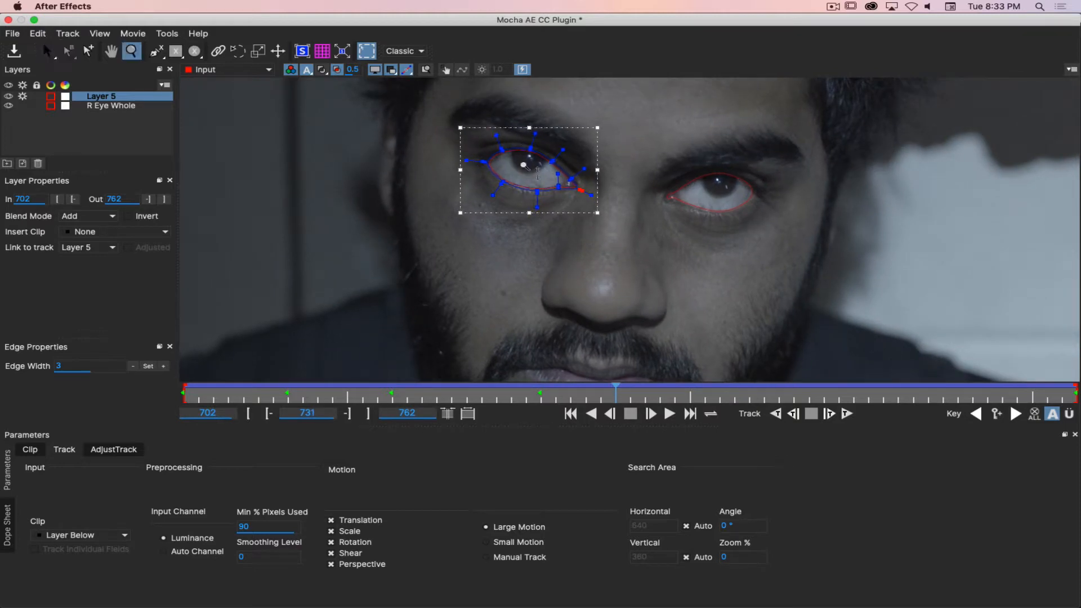
pyautogui.scroll(5, 524, 165)
pyautogui.press('x')
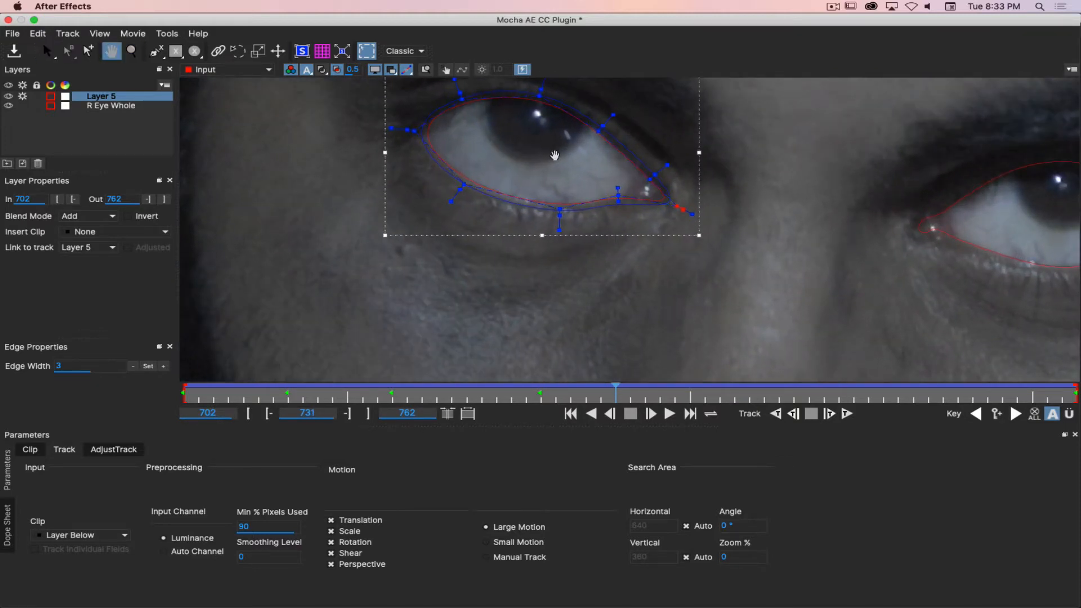
pyautogui.moveTo(555, 156); pyautogui.dragTo(528, 144)
pyautogui.press('z')
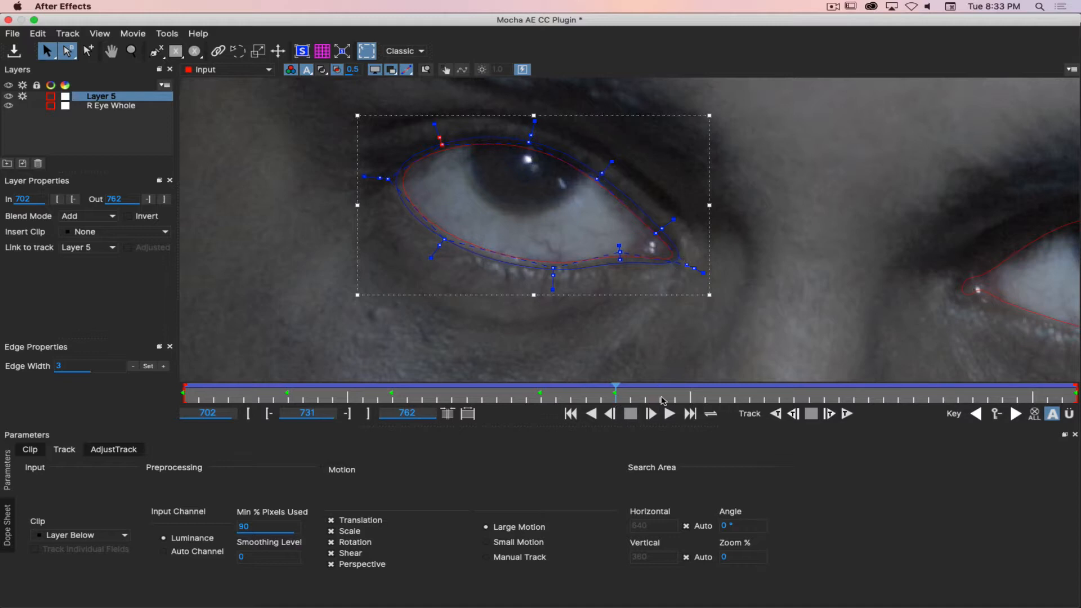
# Check the spline up to frame 744, rename Layer 5 to L Eye Whole, and close Mocha to return to the After Effects composition.
pyautogui.moveTo(615, 394); pyautogui.dragTo(800, 399)
pyautogui.scroll(-6, 684, 238)
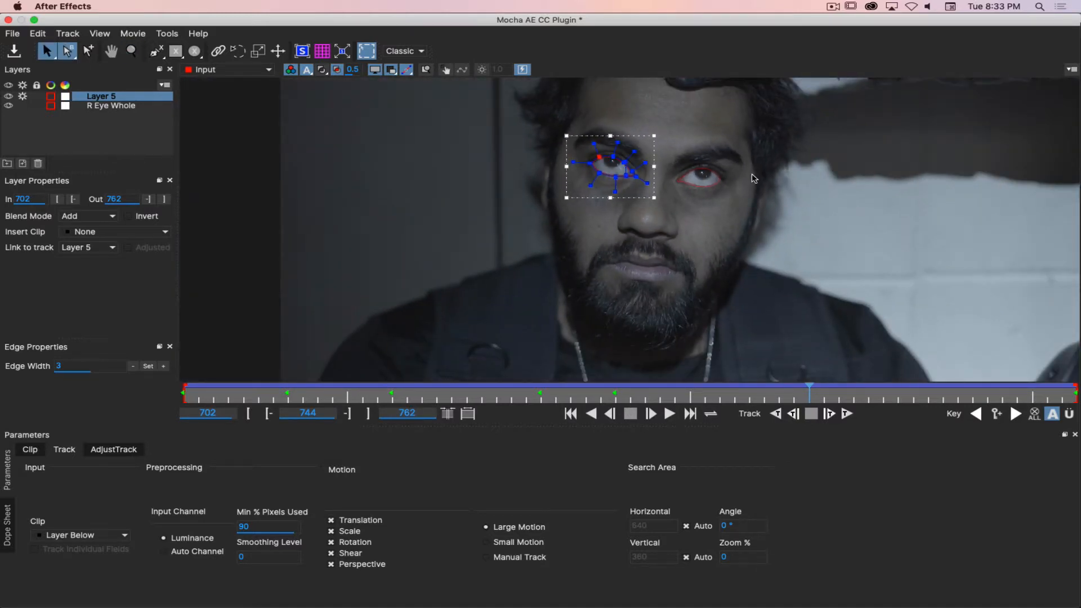
pyautogui.press('x')
pyautogui.moveTo(779, 181); pyautogui.dragTo(740, 235)
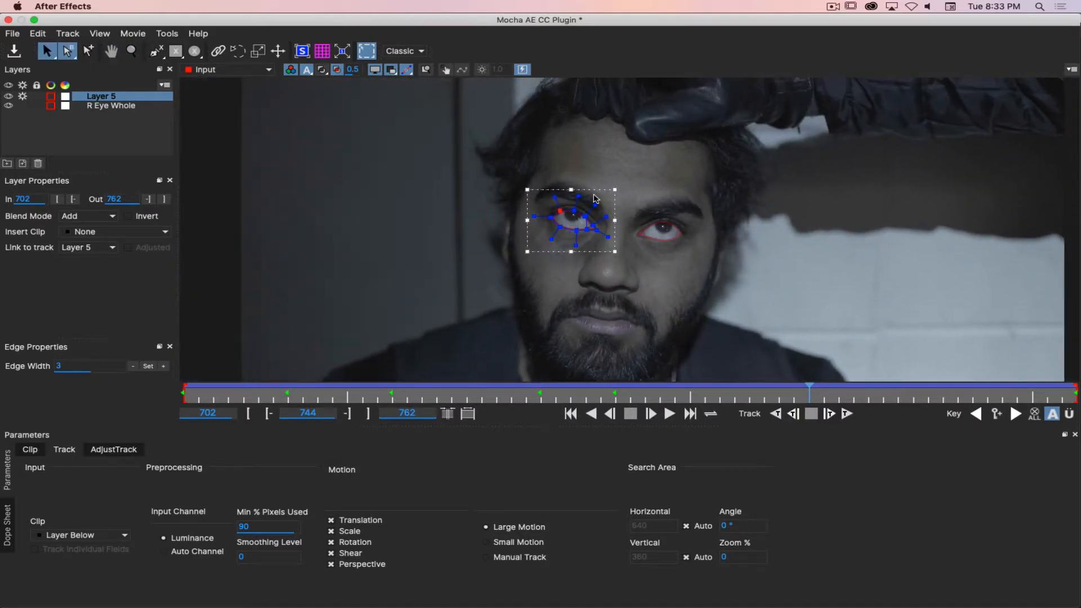
pyautogui.doubleClick(99, 100)
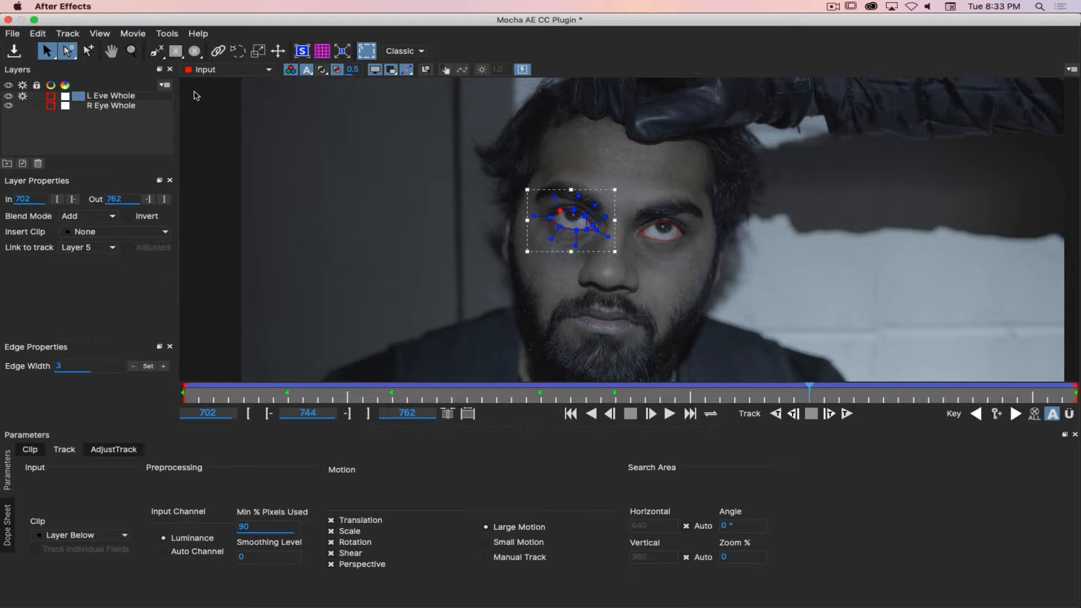
pyautogui.click(123, 139)
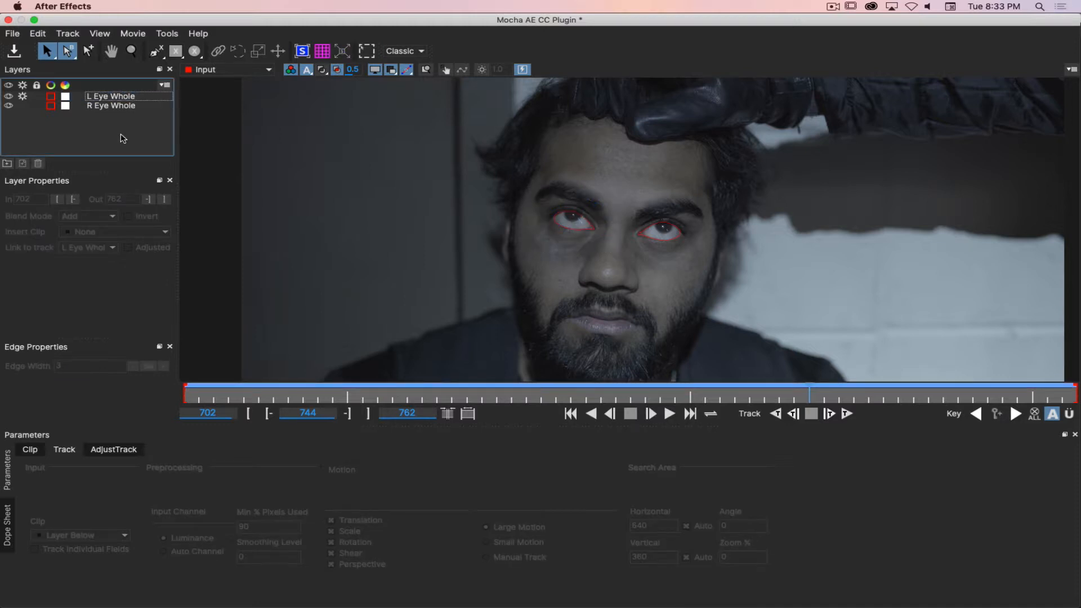
pyautogui.click(8, 19)
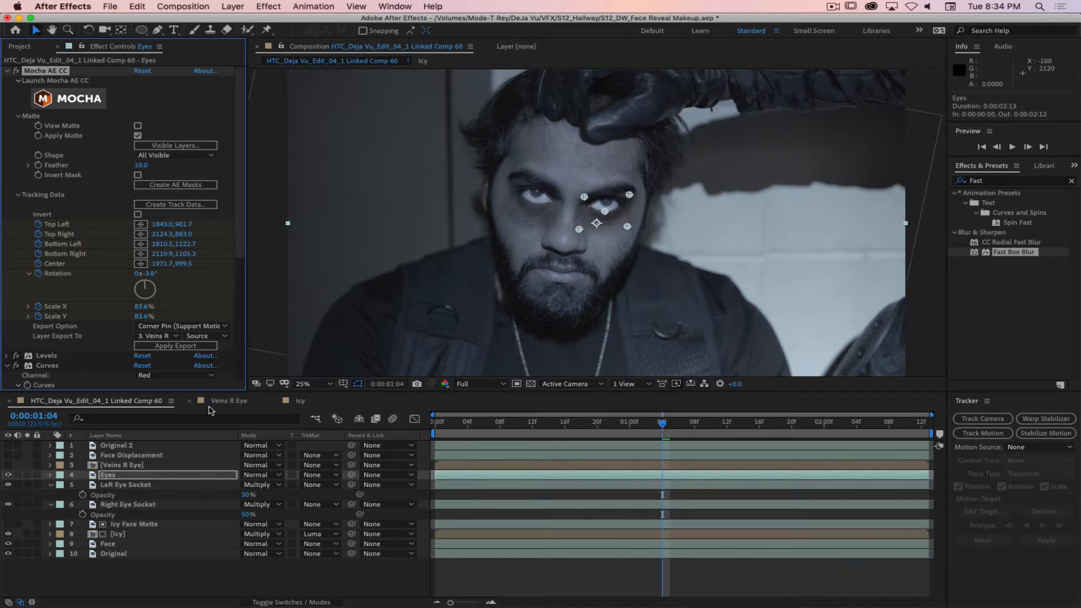
# Solo the Eyes layer, set the preview resolution to Quarter, and play the composition from the start to check both eye mattes.
pyautogui.click(27, 475)
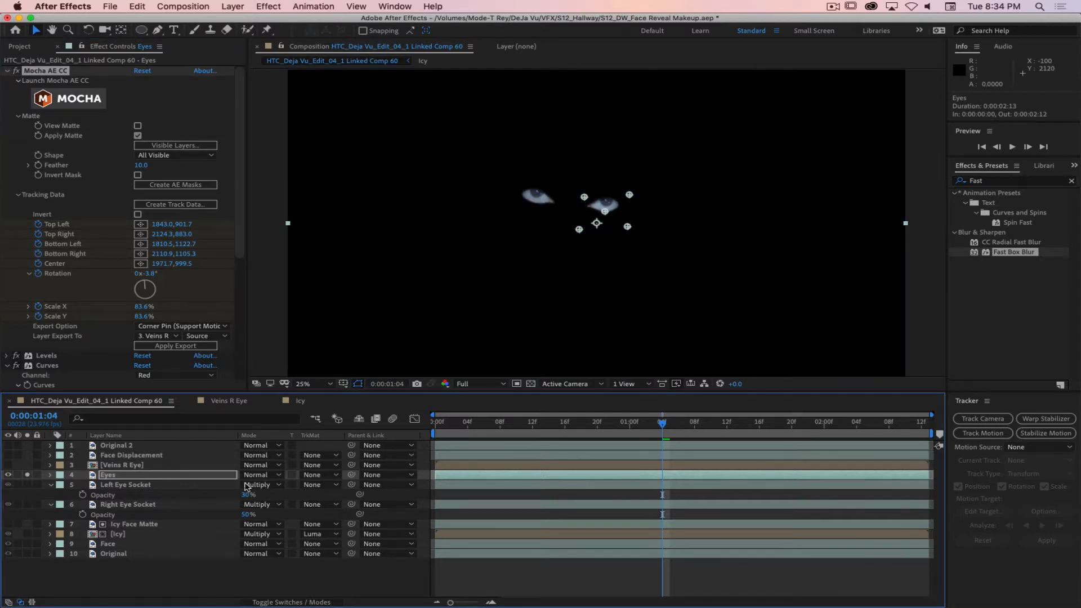
pyautogui.click(467, 384)
pyautogui.click(476, 450)
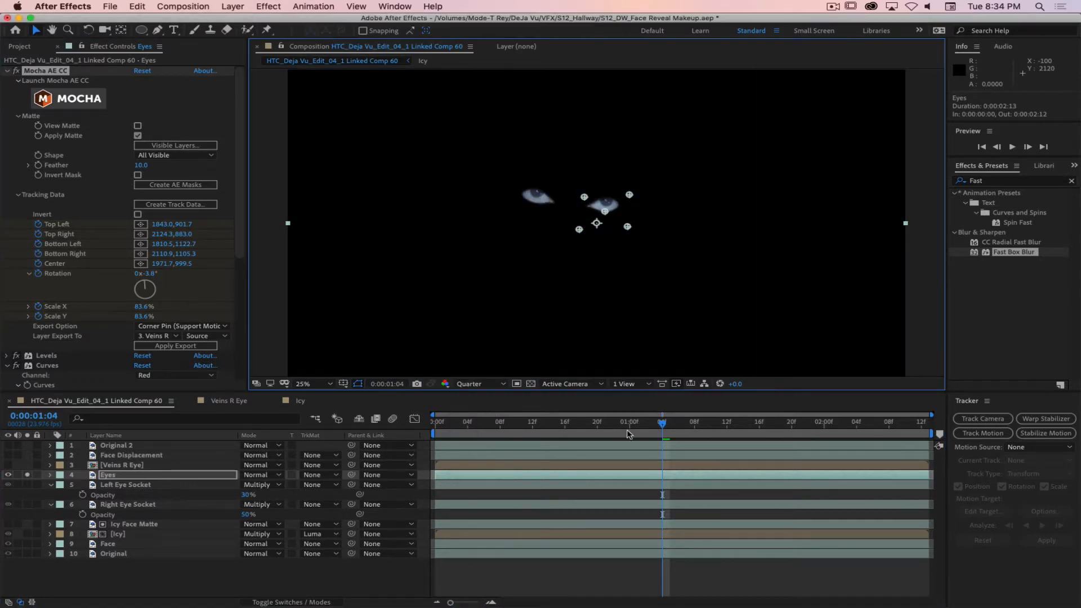
pyautogui.click(665, 427)
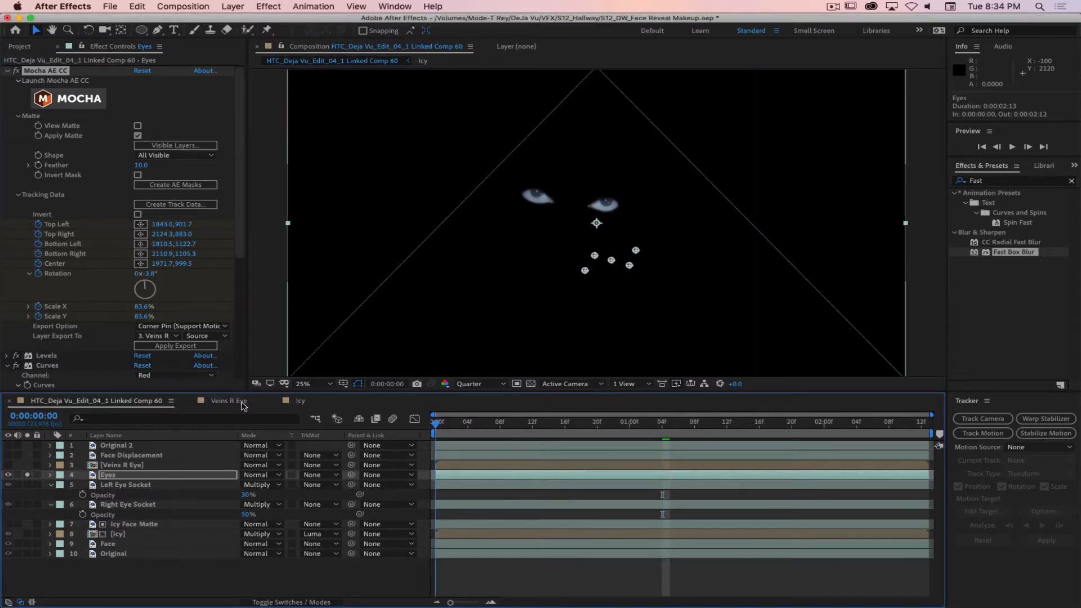
pyautogui.press('Home')
pyautogui.press('space')
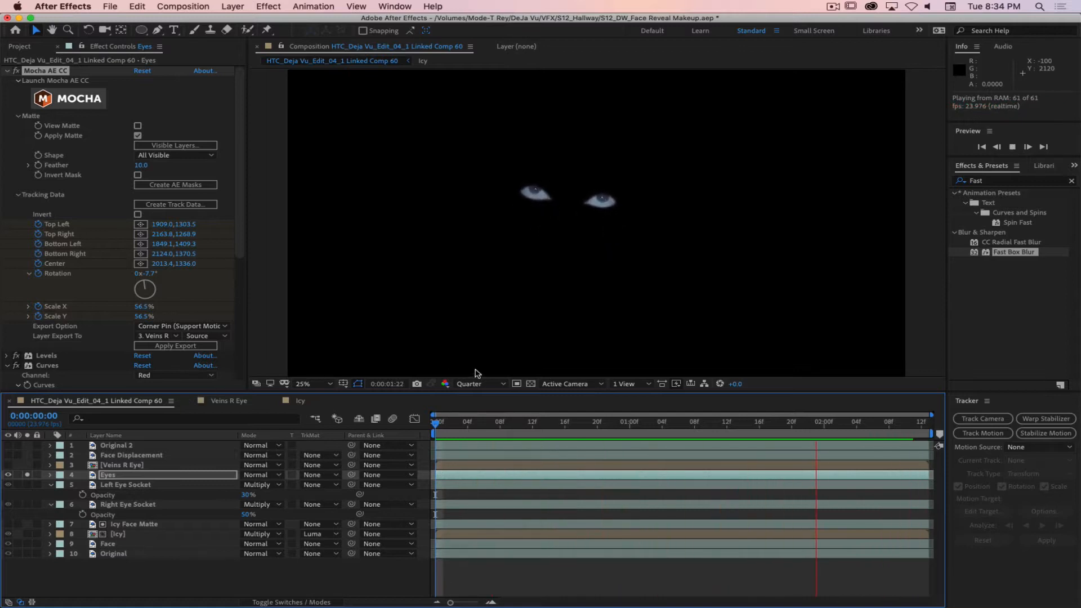
pyautogui.press('space')
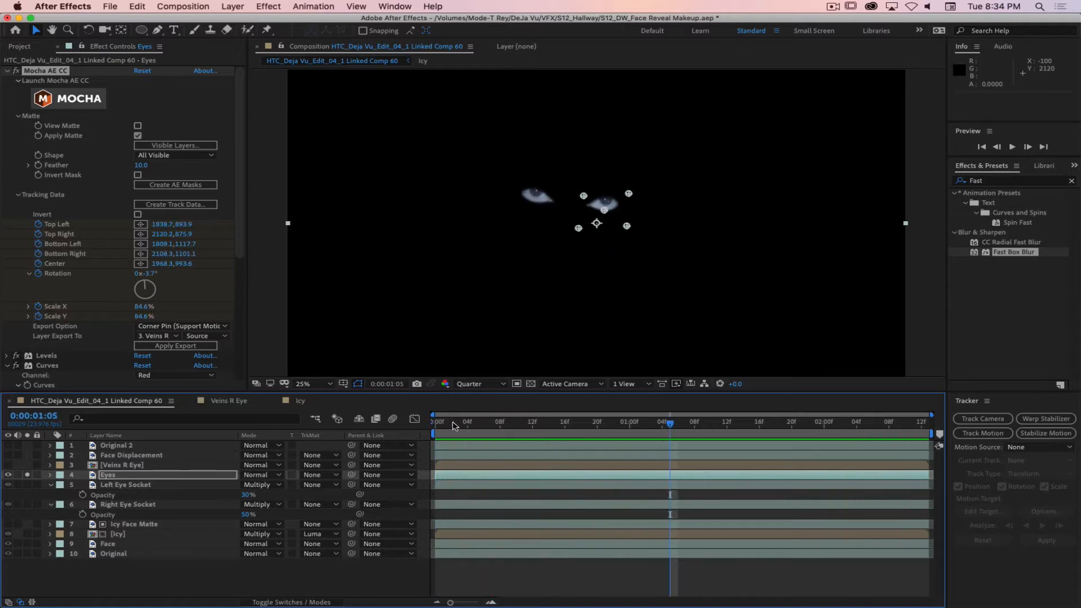
# Set the Eyes layer's opacity keyframe at 0:00:00:00 to 32%, and unsolo the layer to compare the shot's last and first frames.
pyautogui.press('t')
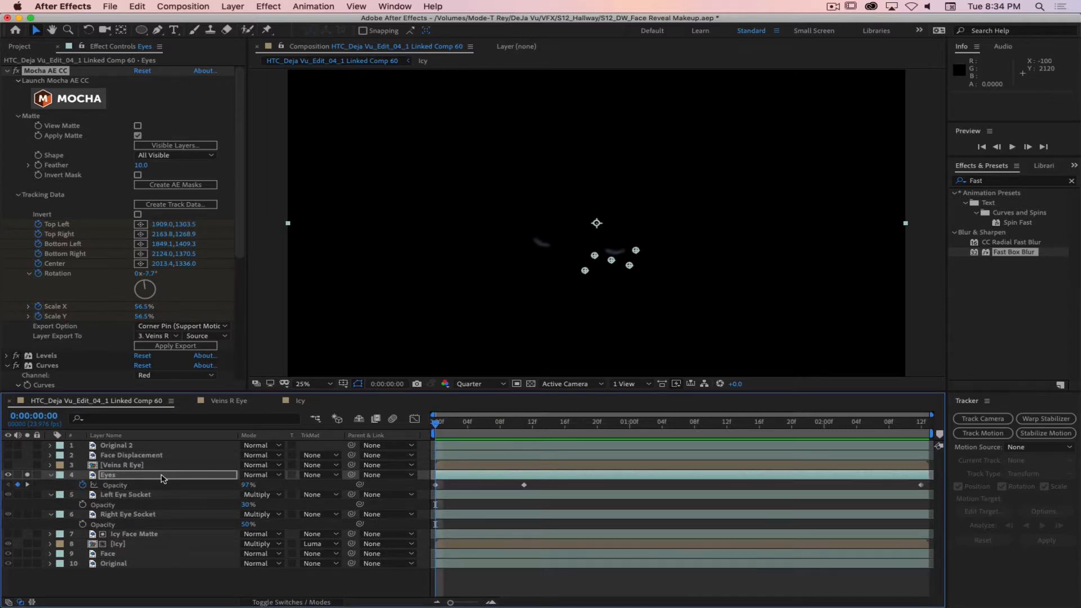
pyautogui.moveTo(243, 484); pyautogui.dragTo(277, 475)
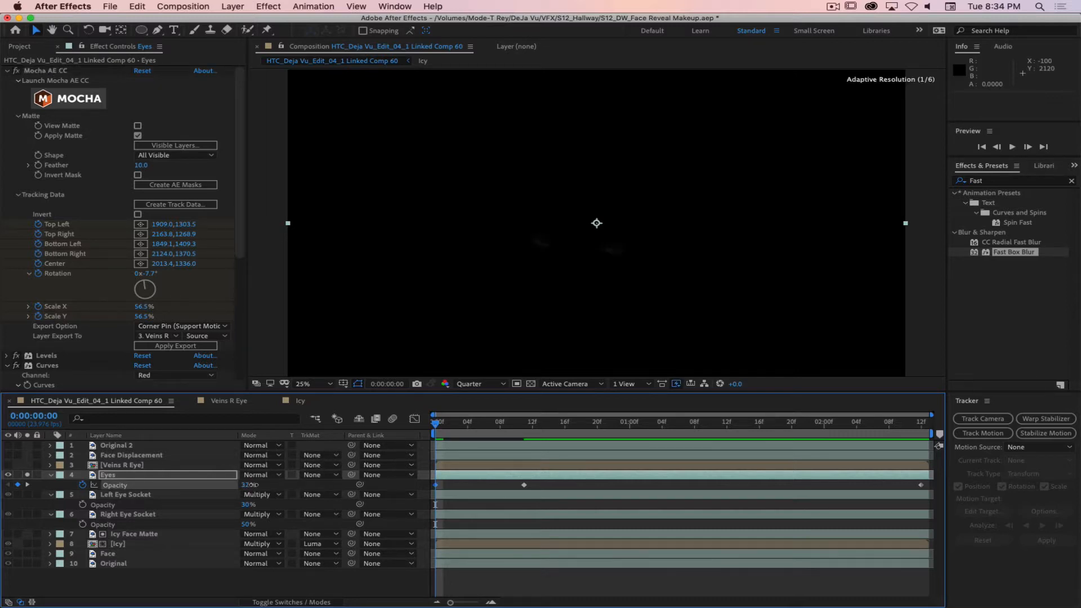
pyautogui.moveTo(438, 426); pyautogui.dragTo(981, 440)
pyautogui.click(24, 476)
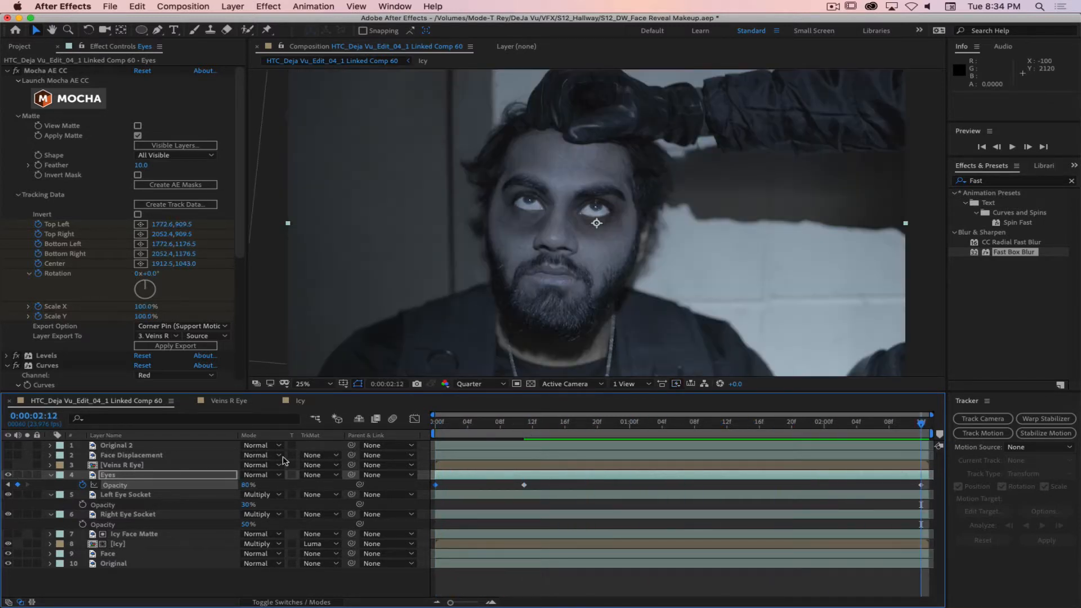
pyautogui.moveTo(509, 426); pyautogui.dragTo(318, 427)
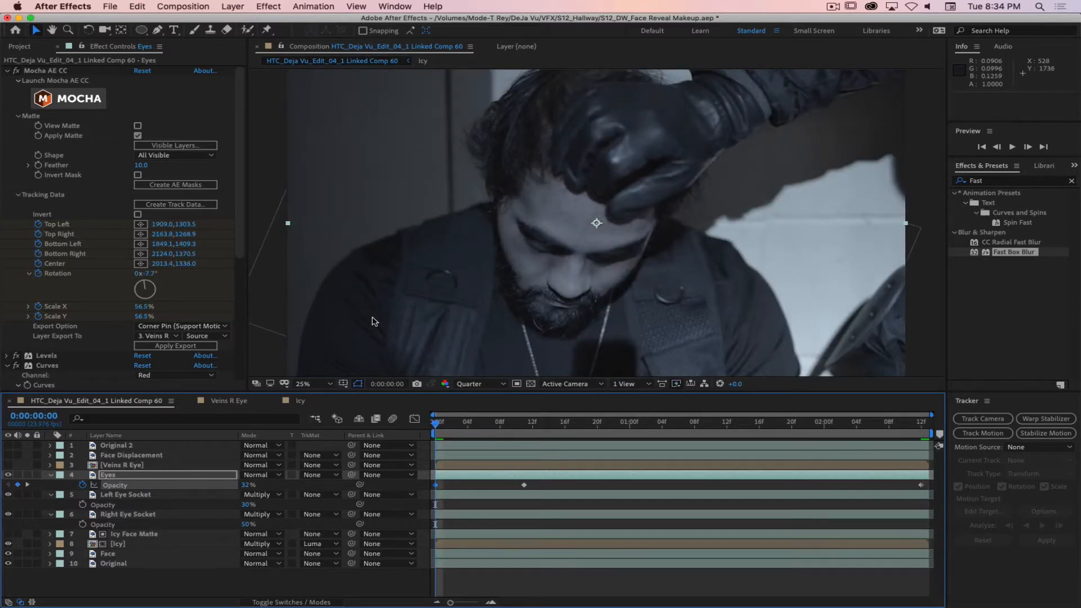
# Play the composition with the finished makeup, and play it again with the Original 2 layer shown for comparison.
pyautogui.press('space')
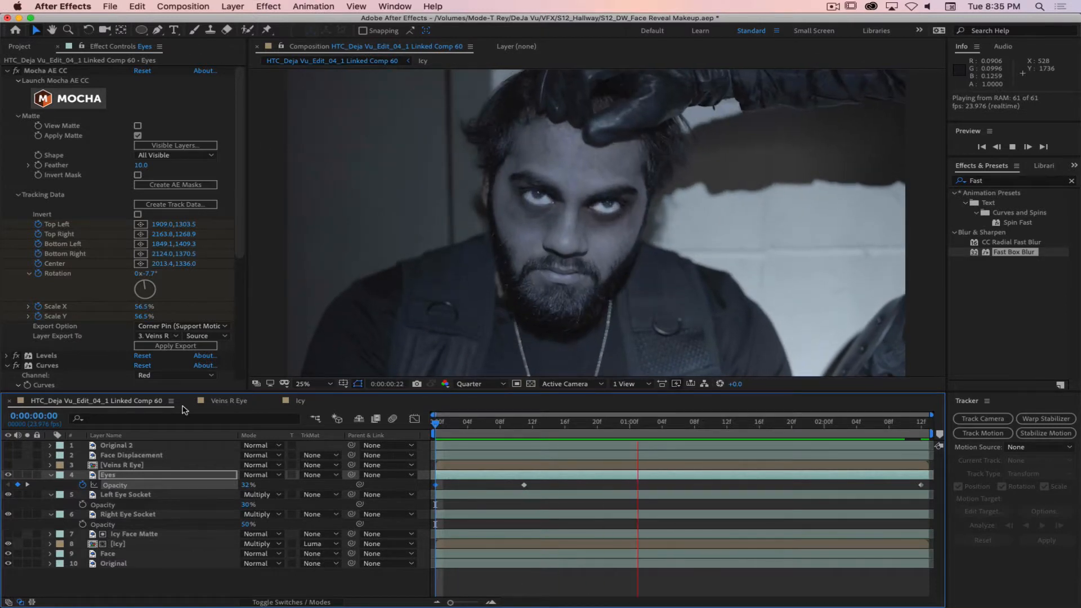
pyautogui.press('space')
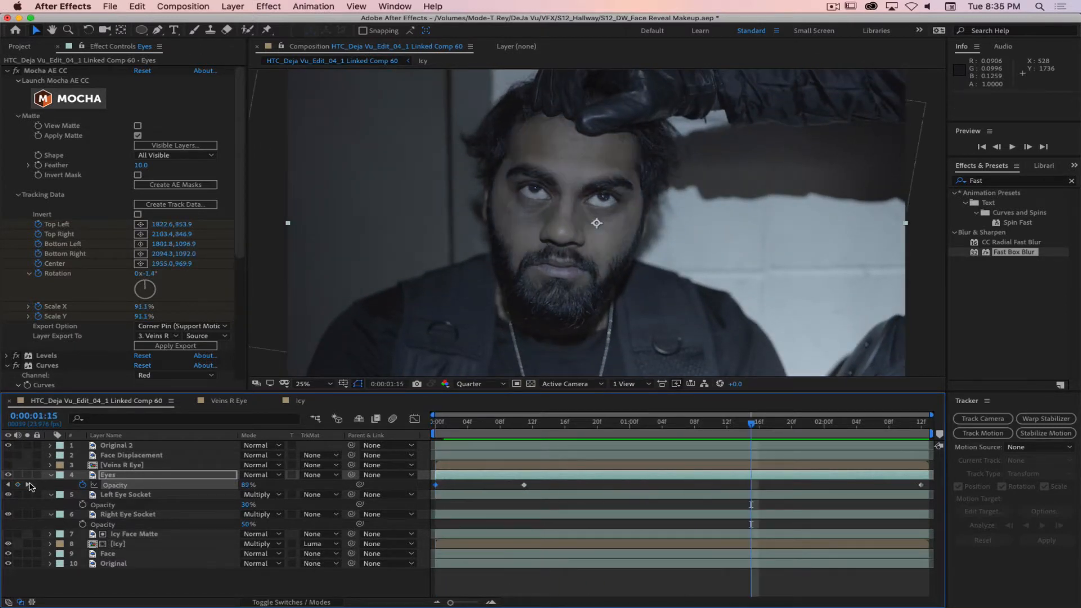
pyautogui.press('space')
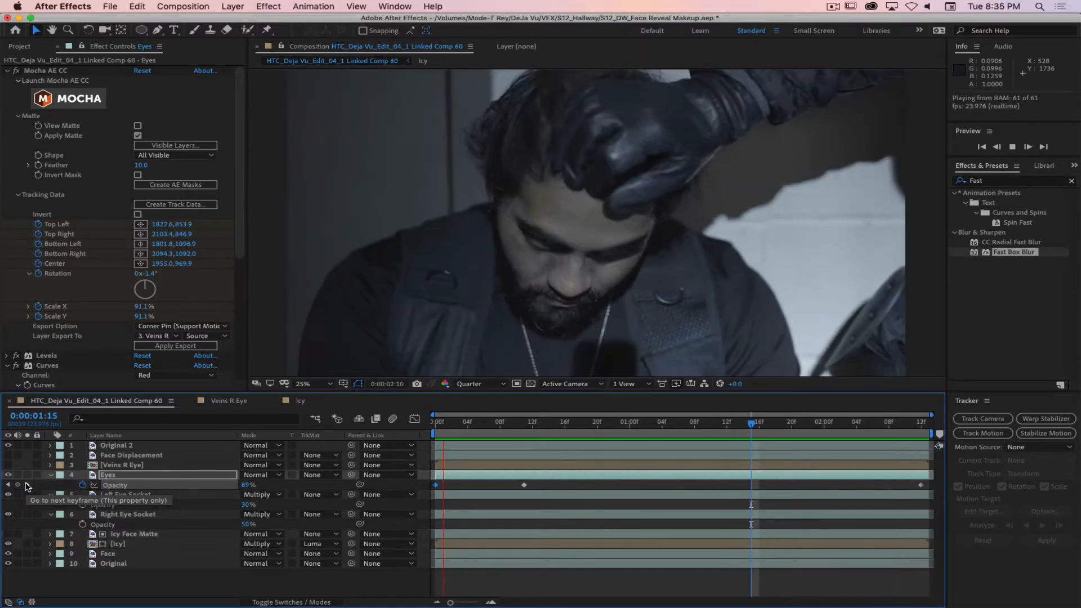
pyautogui.press('space')
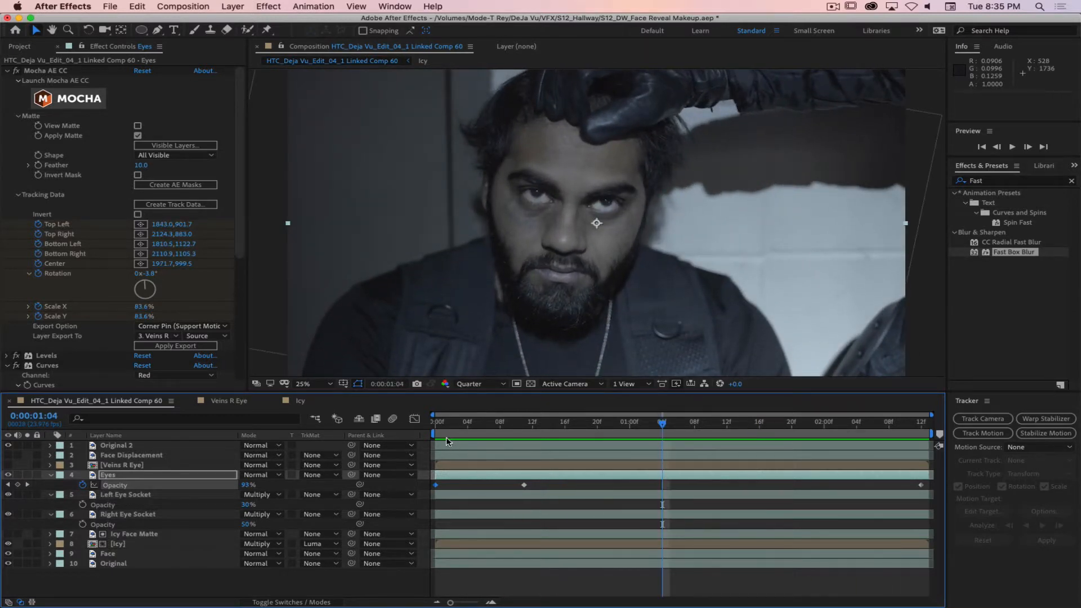
# Trim the Original 2 layer to about 0:00:01:04 for a before-and-after playback, then restore its full length and hide it.
pyautogui.moveTo(437, 445)
pyautogui.mouseDown()
pyautogui.moveTo(645, 451)
pyautogui.moveTo(436, 450)
pyautogui.mouseUp()
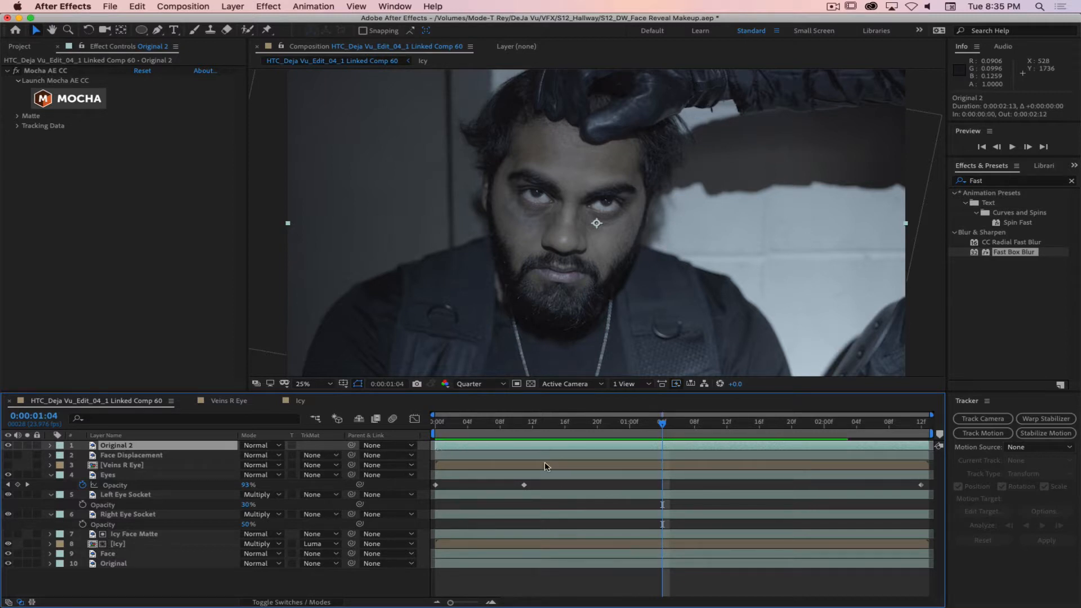
pyautogui.moveTo(928, 446); pyautogui.dragTo(732, 441)
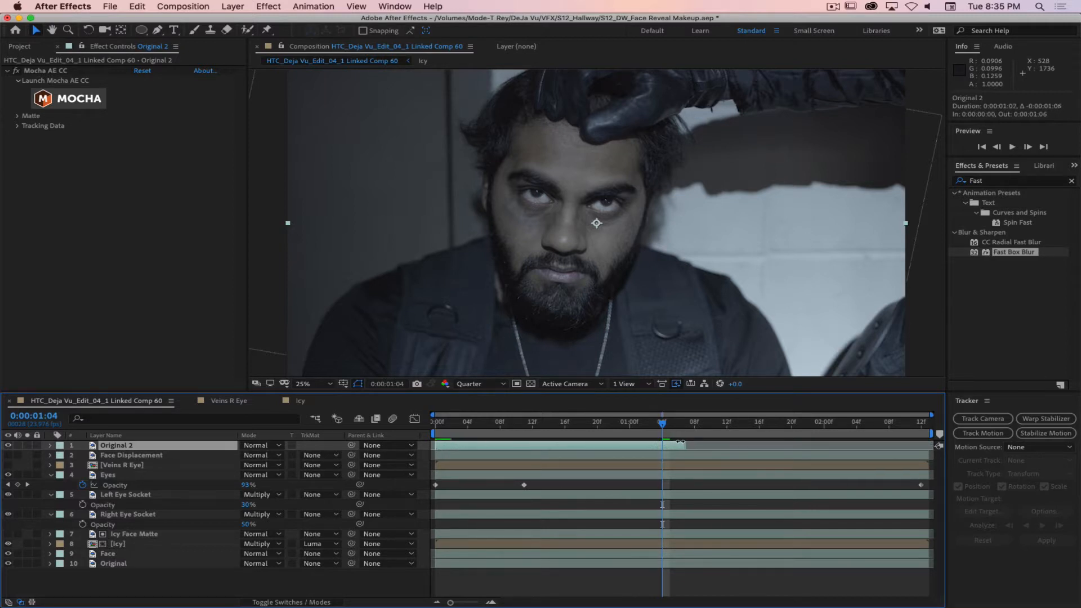
pyautogui.press('space')
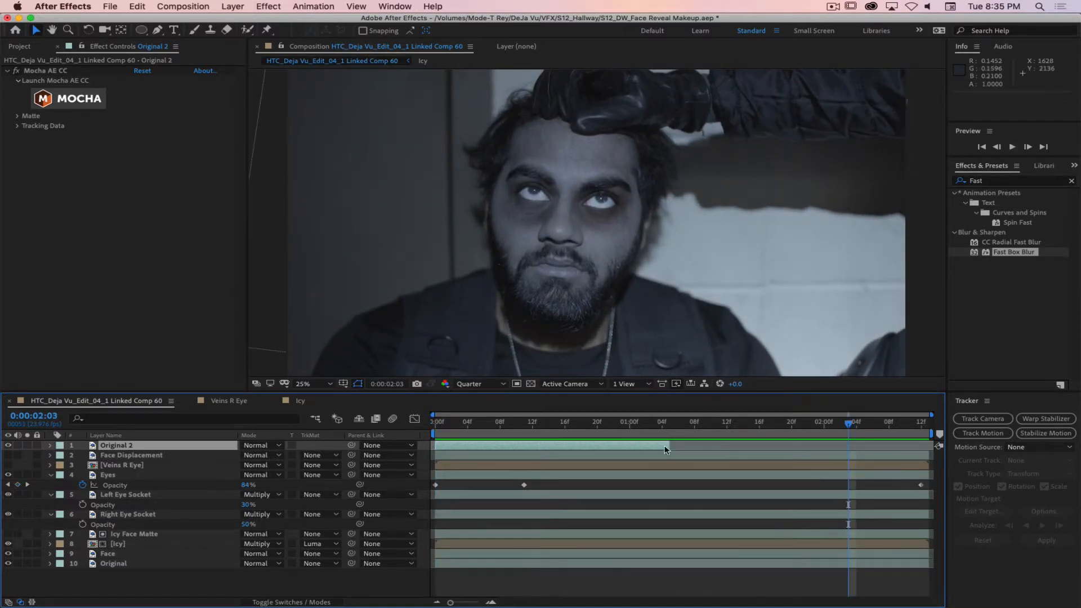
pyautogui.moveTo(668, 446); pyautogui.dragTo(918, 455)
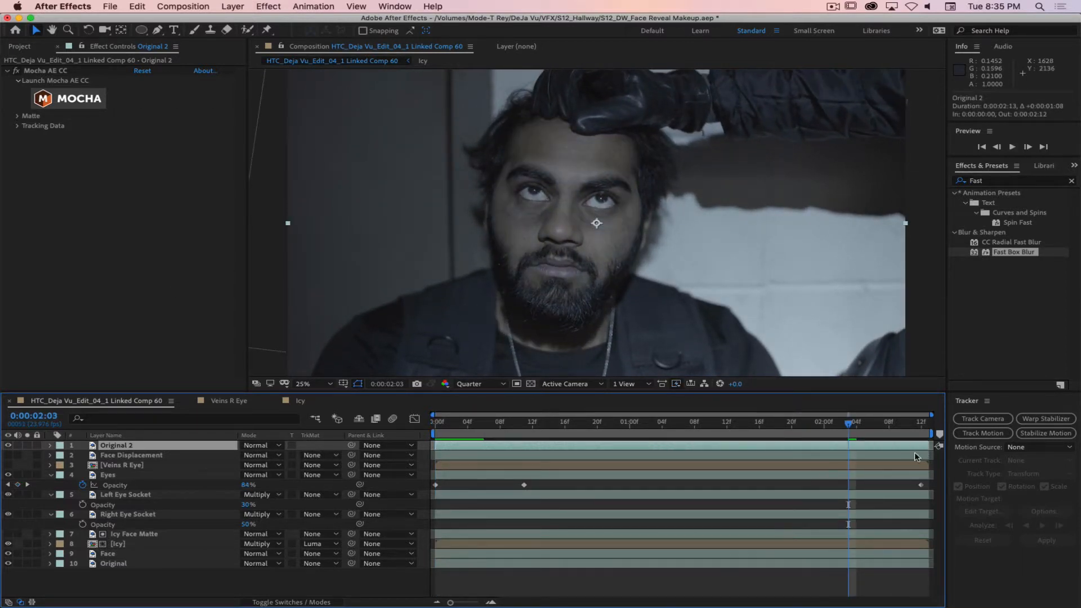
pyautogui.click(10, 448)
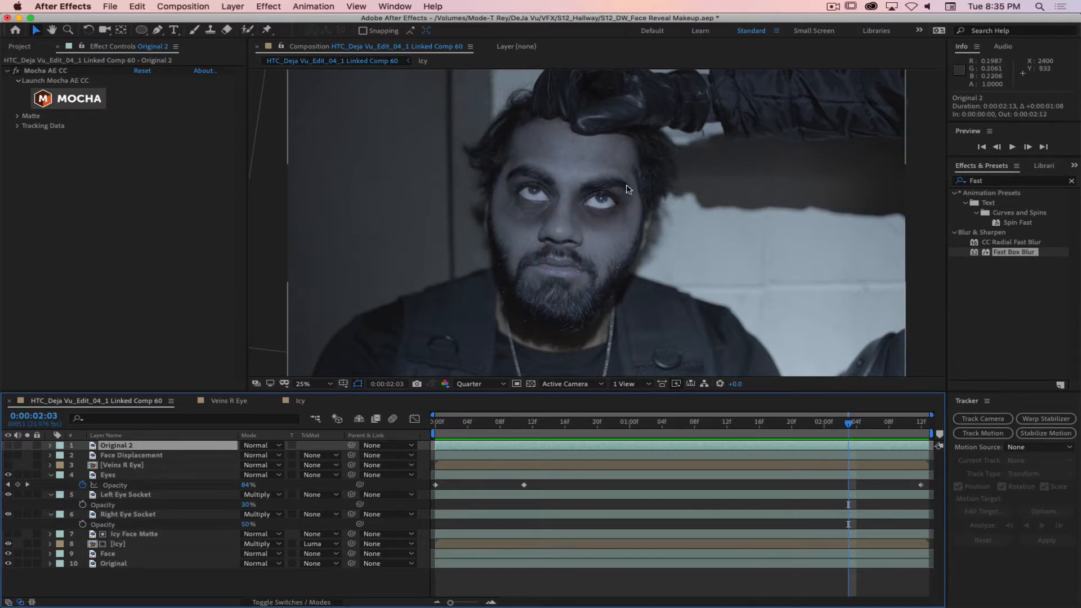
# Switch to Premiere Pro and open the DeJa Vu_235:1_Final Sequence timeline.
pyautogui.press('super+Tab')
pyautogui.click(671, 322)
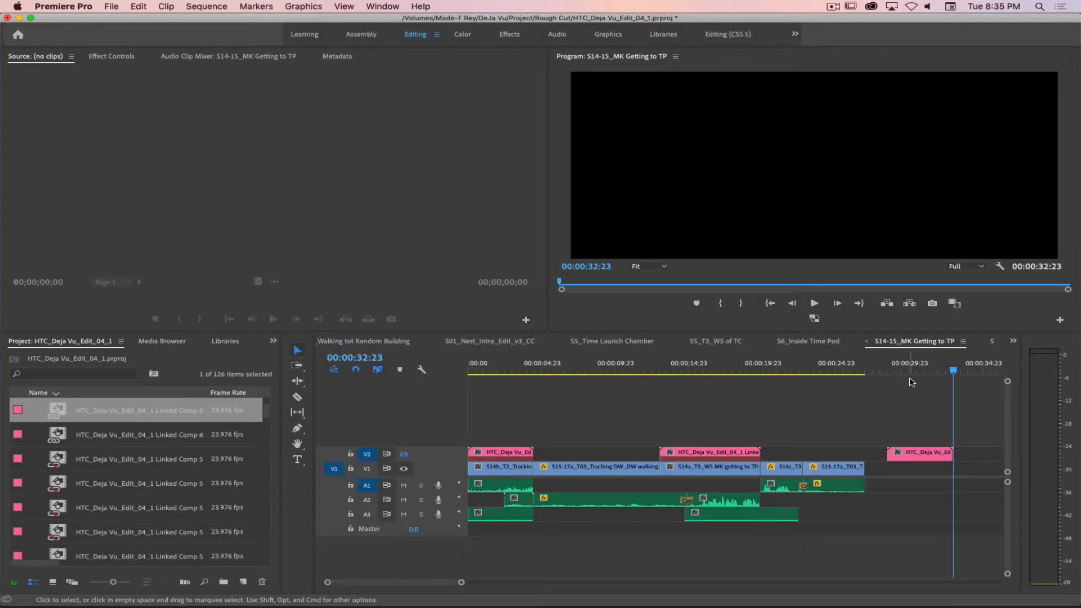
pyautogui.click(1013, 341)
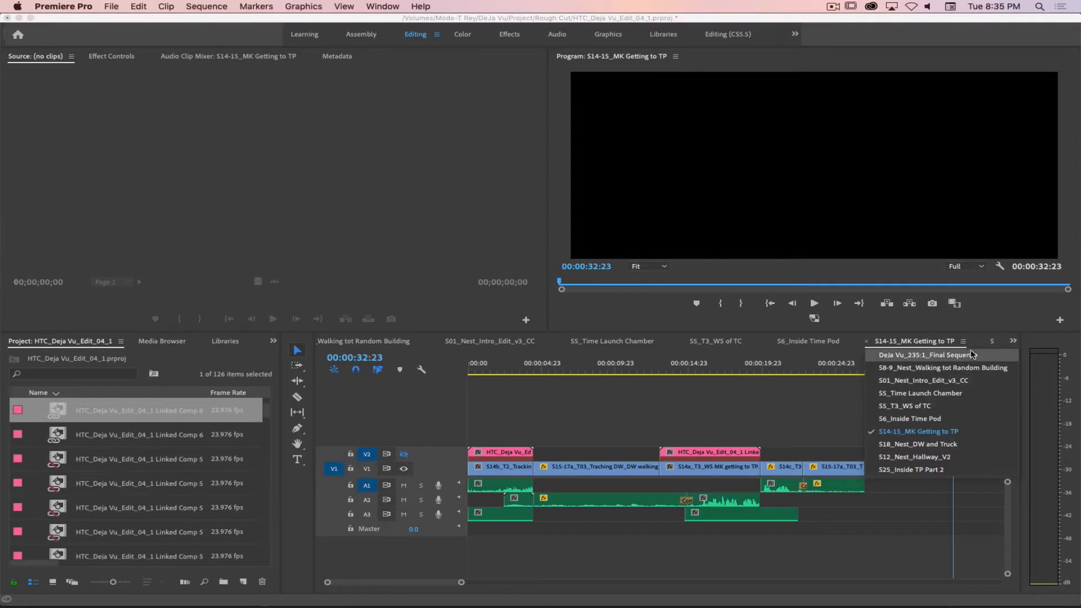
pyautogui.click(972, 355)
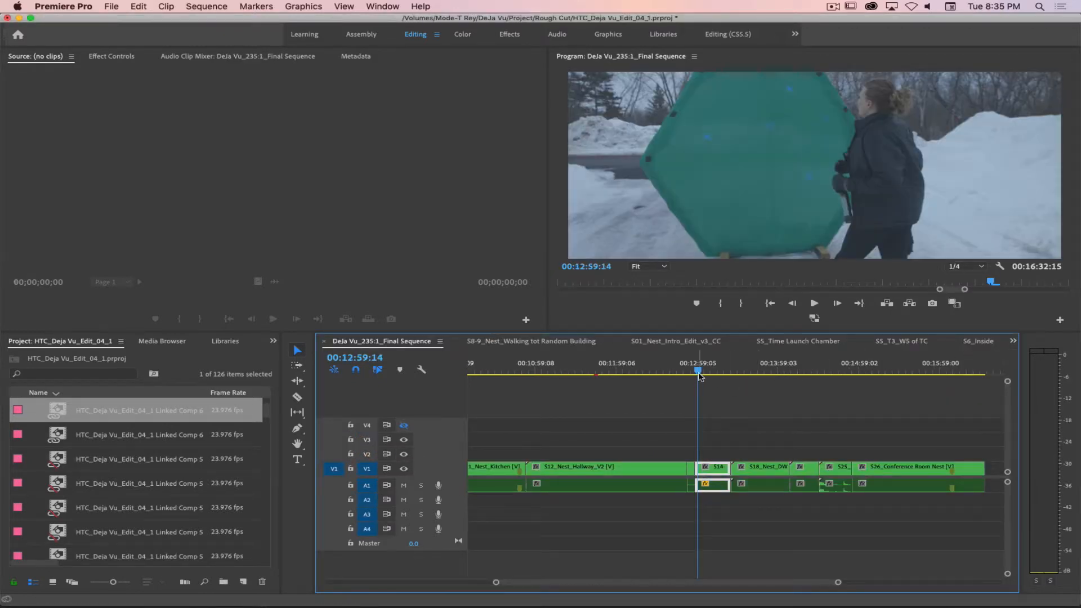
# Scrub back to the kitchen scene, inspect the nested S11_Nest_Kitchen sequence, and return to the final sequence.
pyautogui.moveTo(698, 370); pyautogui.dragTo(500, 370)
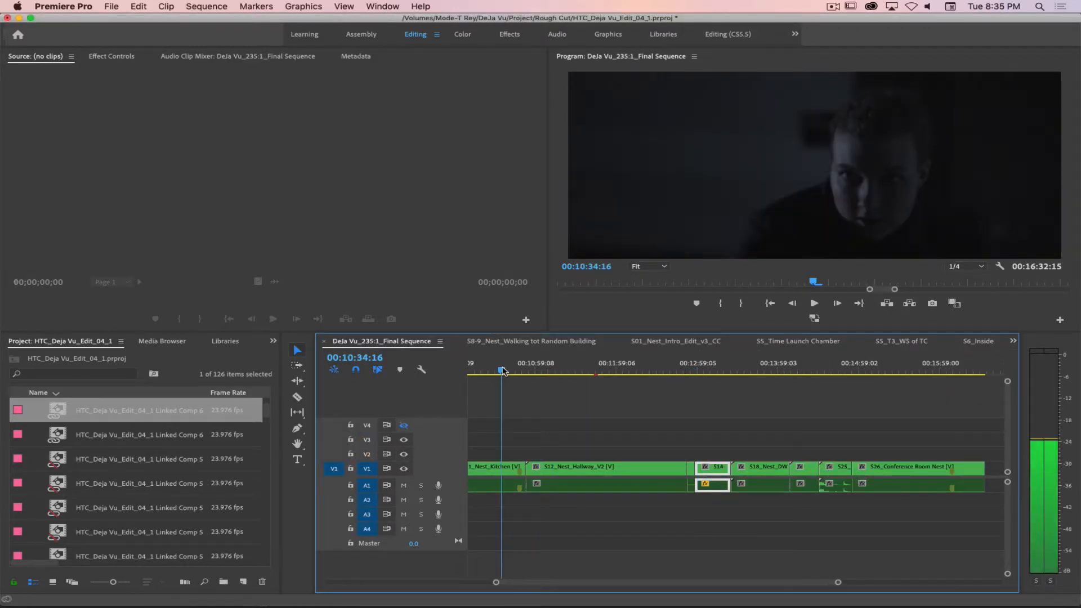
pyautogui.press('-')
pyautogui.moveTo(620, 372); pyautogui.dragTo(551, 372)
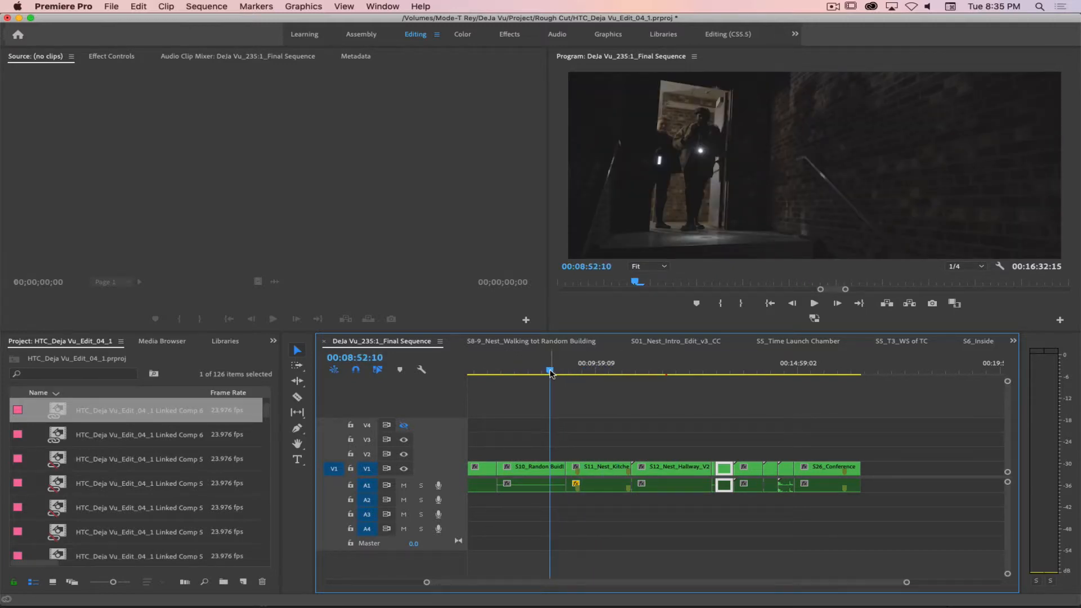
pyautogui.moveTo(555, 374); pyautogui.dragTo(592, 374)
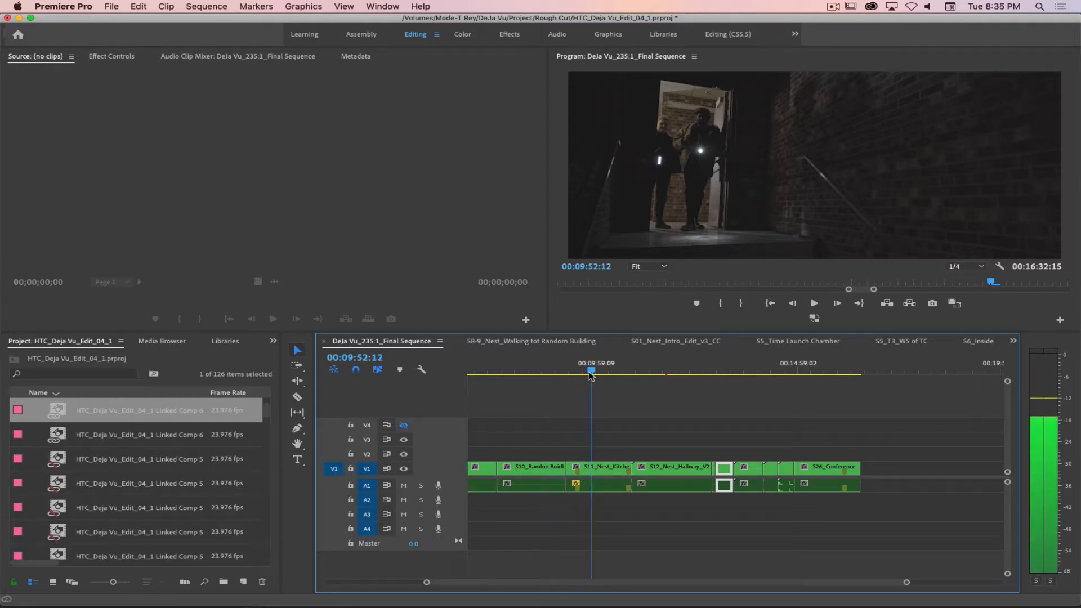
pyautogui.press('=')
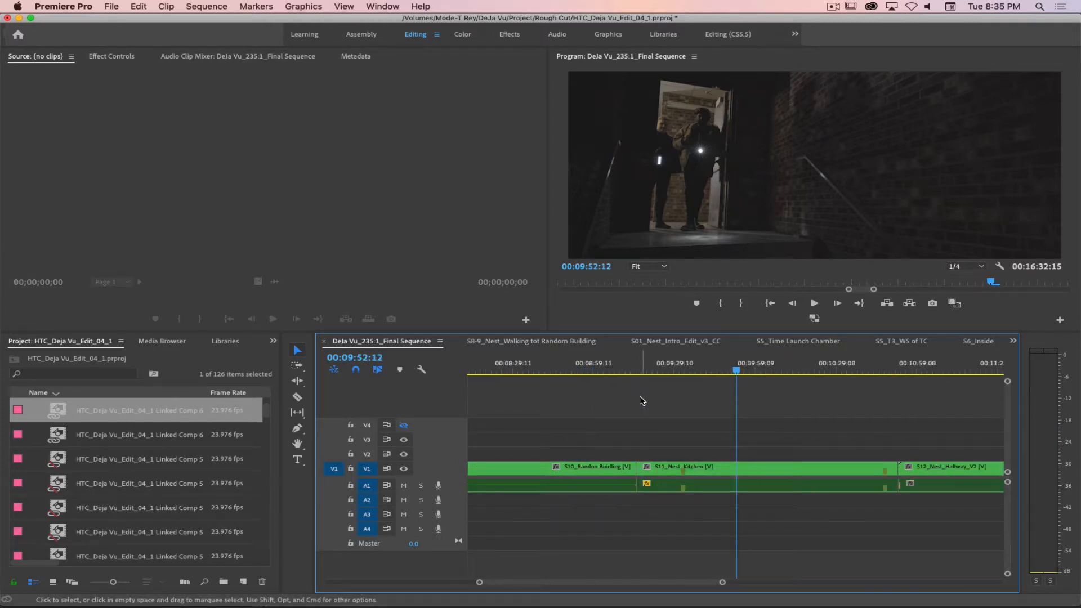
pyautogui.doubleClick(722, 463)
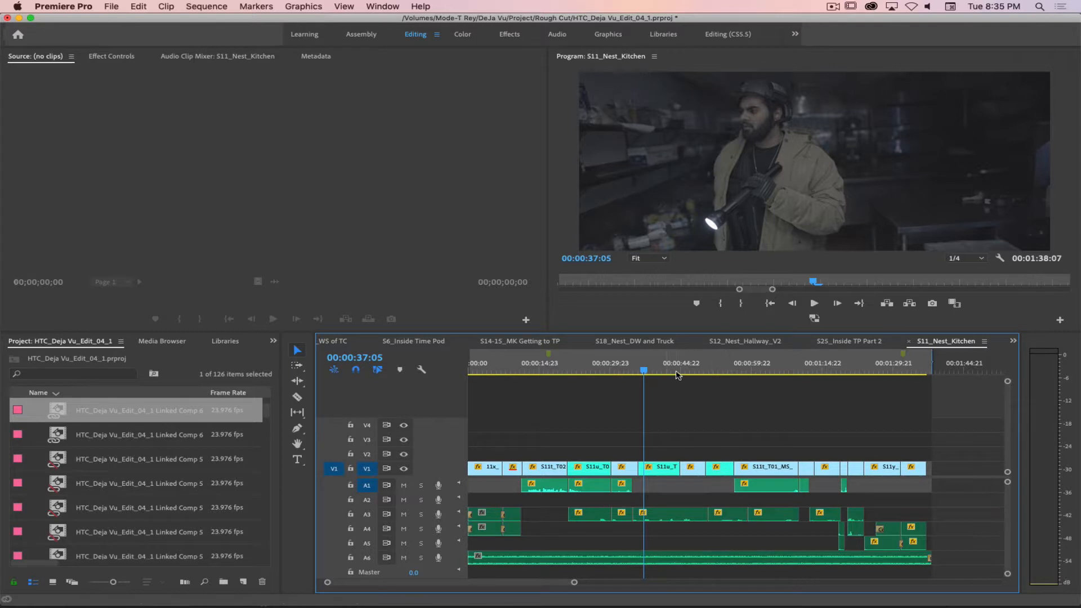
pyautogui.click(1013, 341)
pyautogui.click(966, 359)
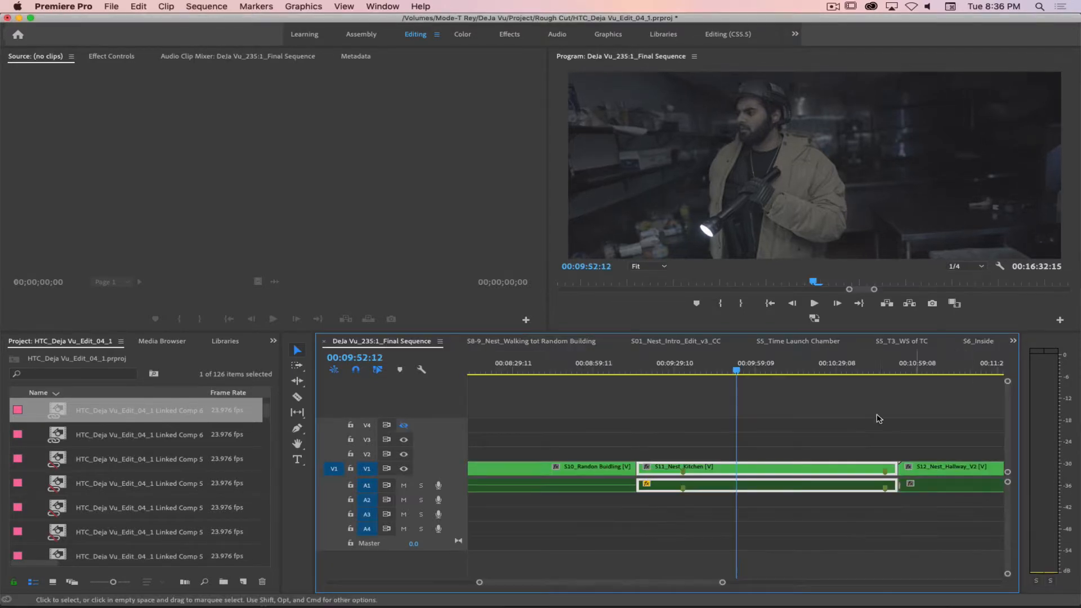
# Open the nested S12_Nest_Hallway_V2 sequence and move the playhead to the pink linked clip at 00:00:51:22.
pyautogui.moveTo(928, 372); pyautogui.dragTo(946, 376)
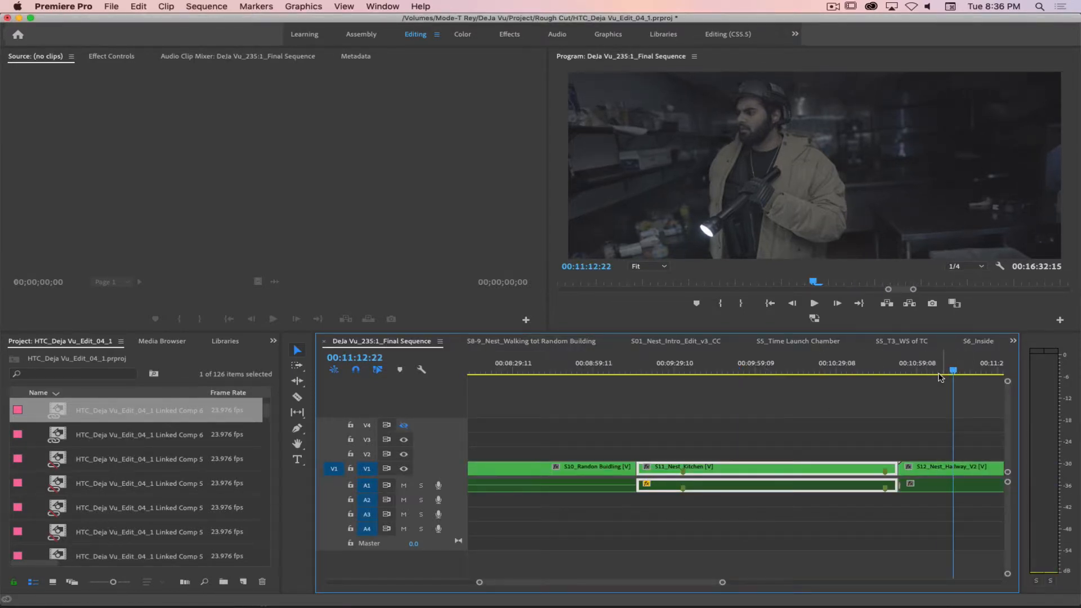
pyautogui.doubleClick(944, 466)
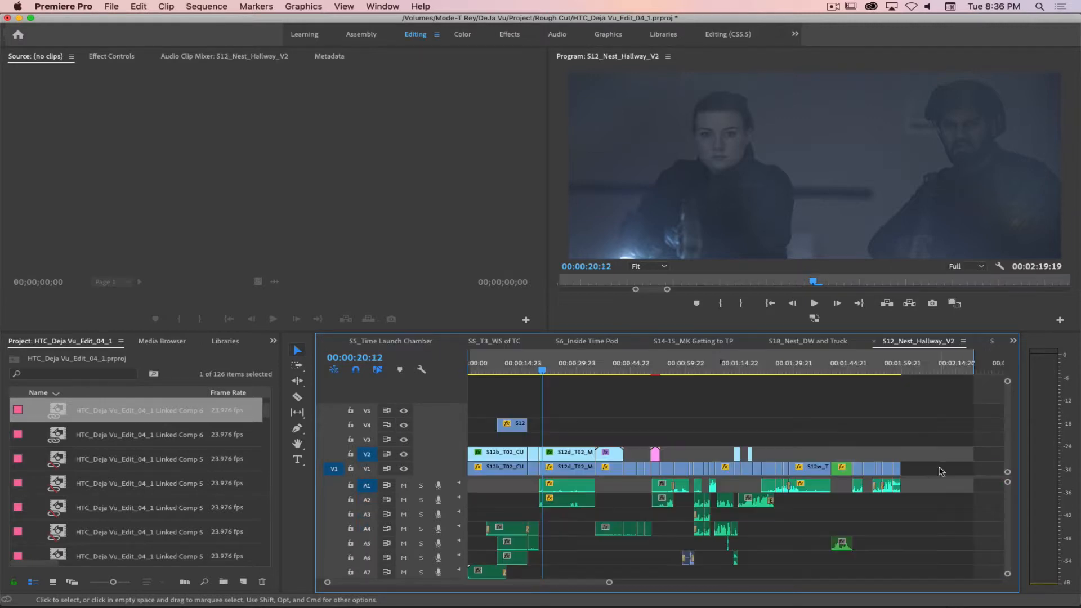
pyautogui.moveTo(548, 374); pyautogui.dragTo(615, 373)
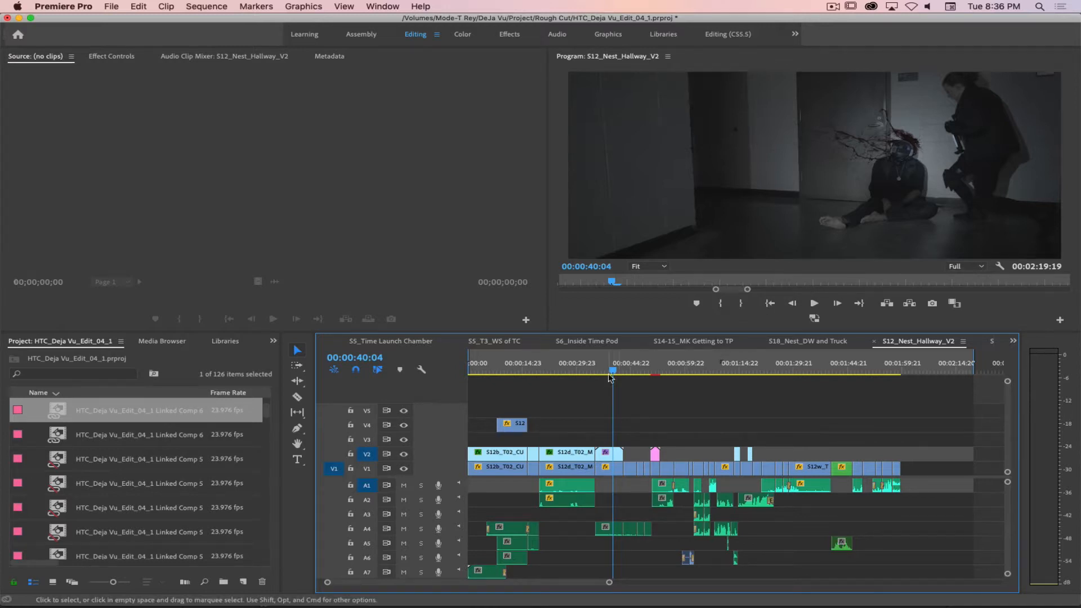
pyautogui.moveTo(613, 370); pyautogui.dragTo(656, 378)
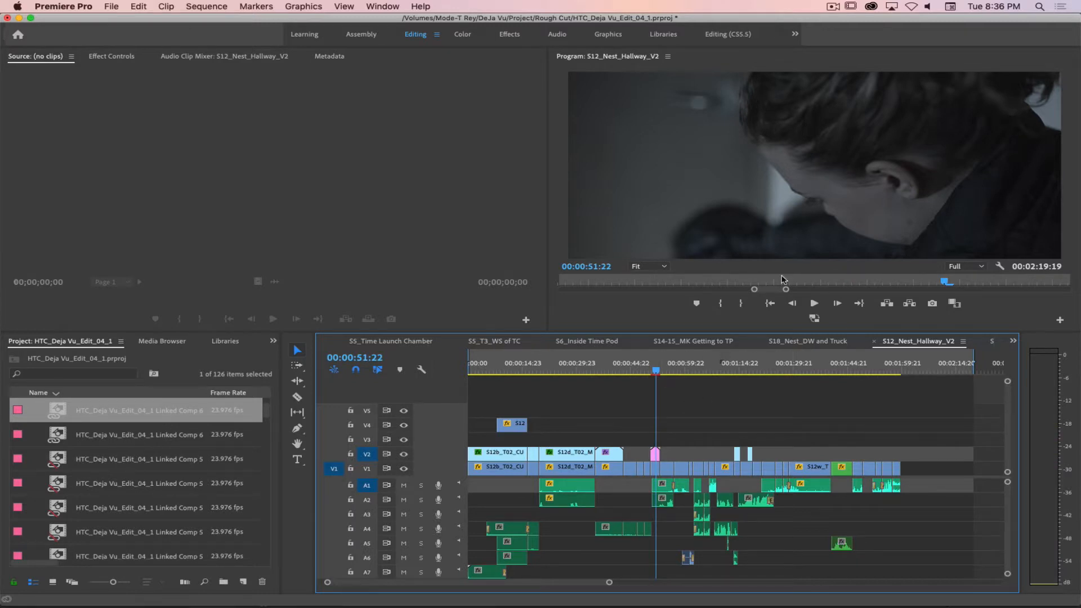
# Preview the hallway sequence from 00:00:39:15, switch to After Effects and scrub the face makeup composition back to 0:00:01:09.
pyautogui.moveTo(656, 371); pyautogui.dragTo(610, 366)
pyautogui.press('space')
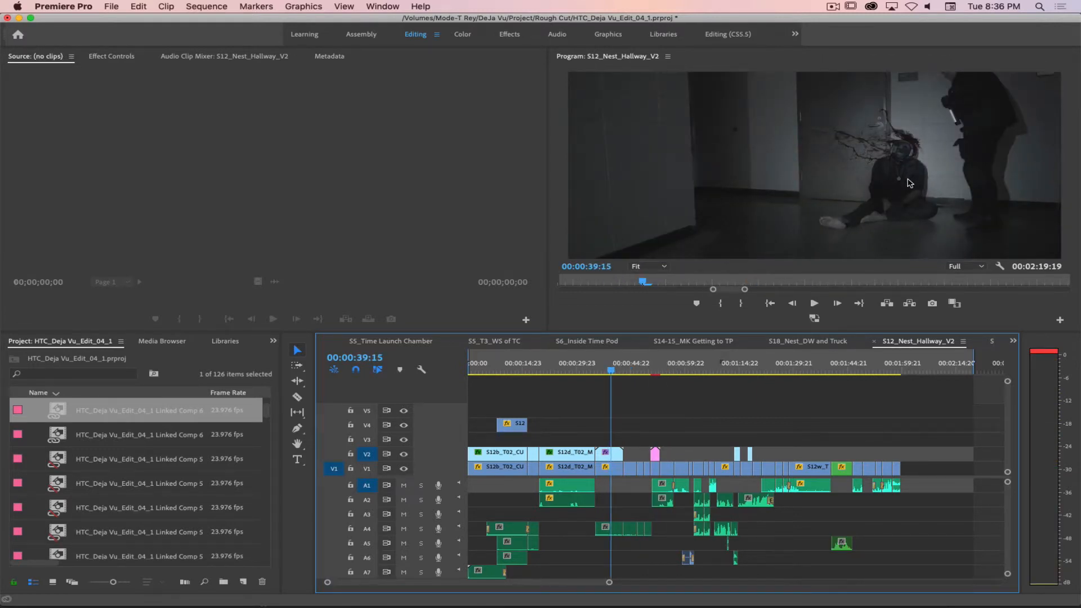
pyautogui.press('super+Tab')
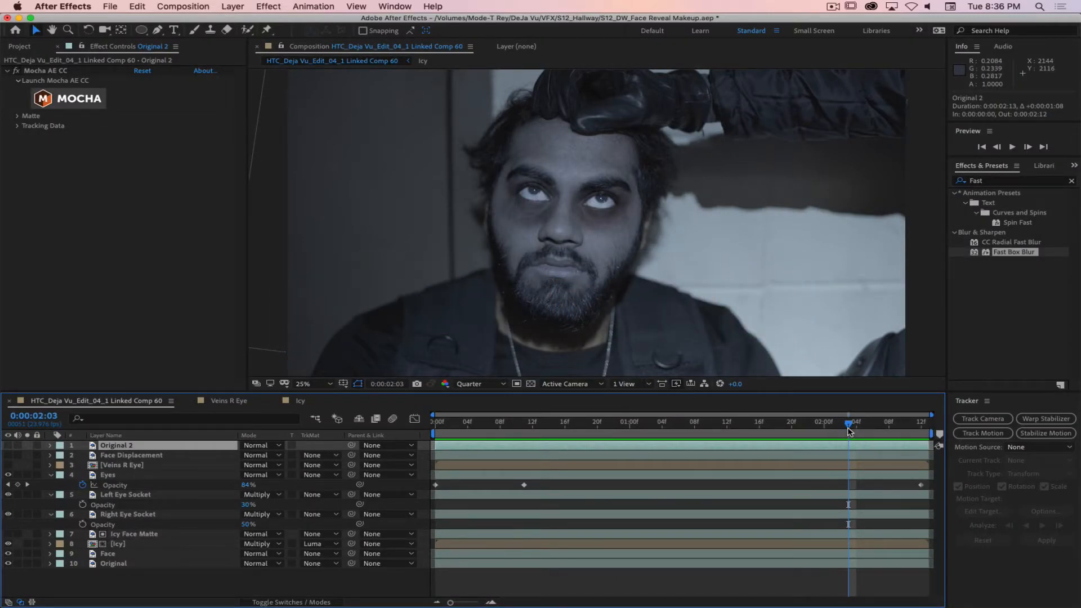
pyautogui.moveTo(849, 423); pyautogui.dragTo(799, 450)
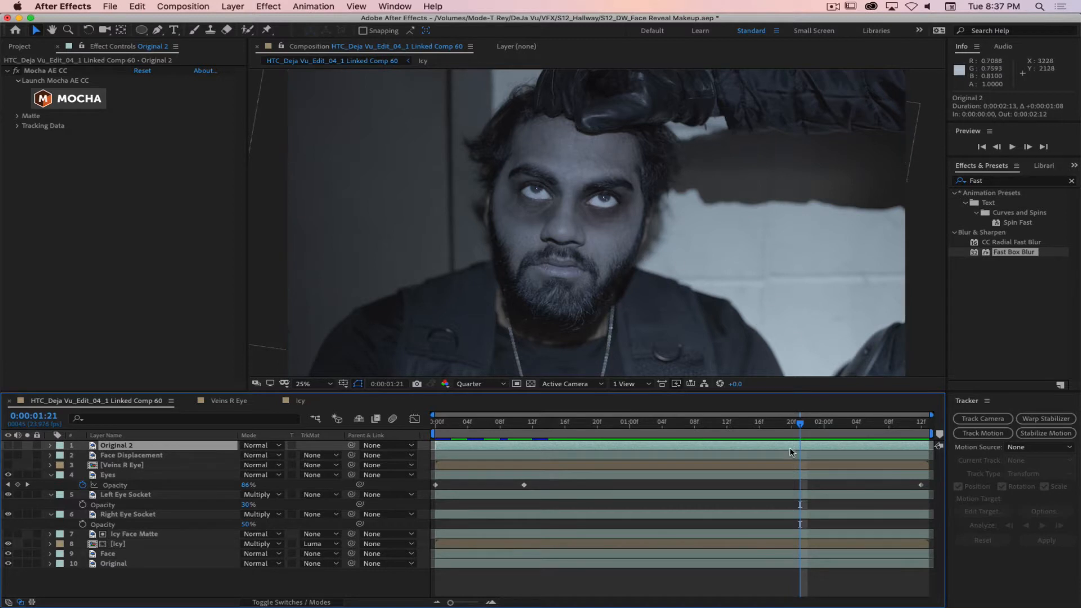
pyautogui.moveTo(801, 426); pyautogui.dragTo(702, 408)
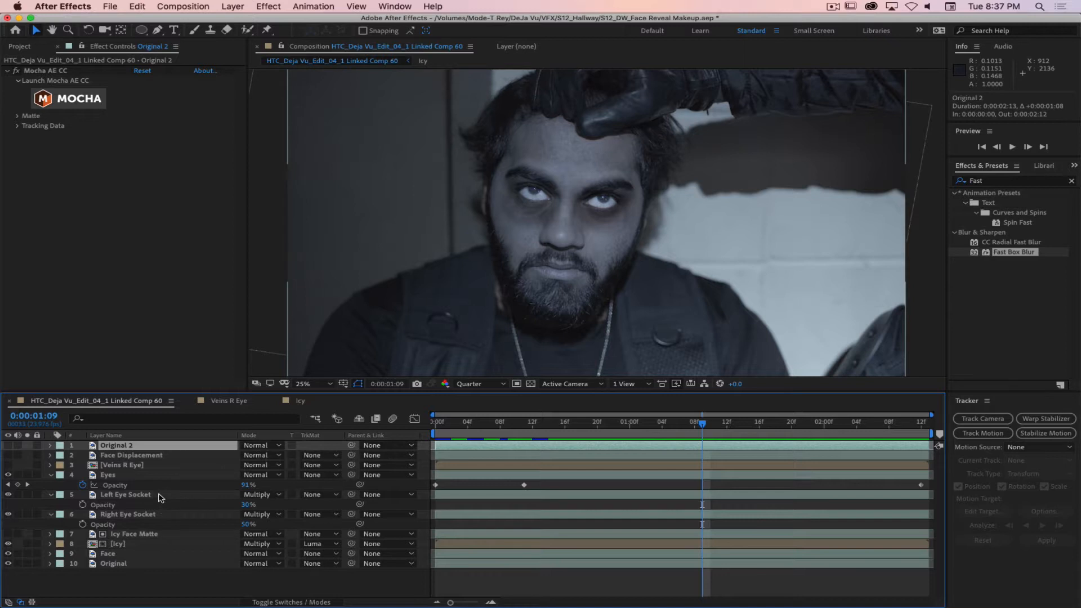
# Duplicate the Eyes layer and name the copy Irises Plural.
pyautogui.click(136, 477)
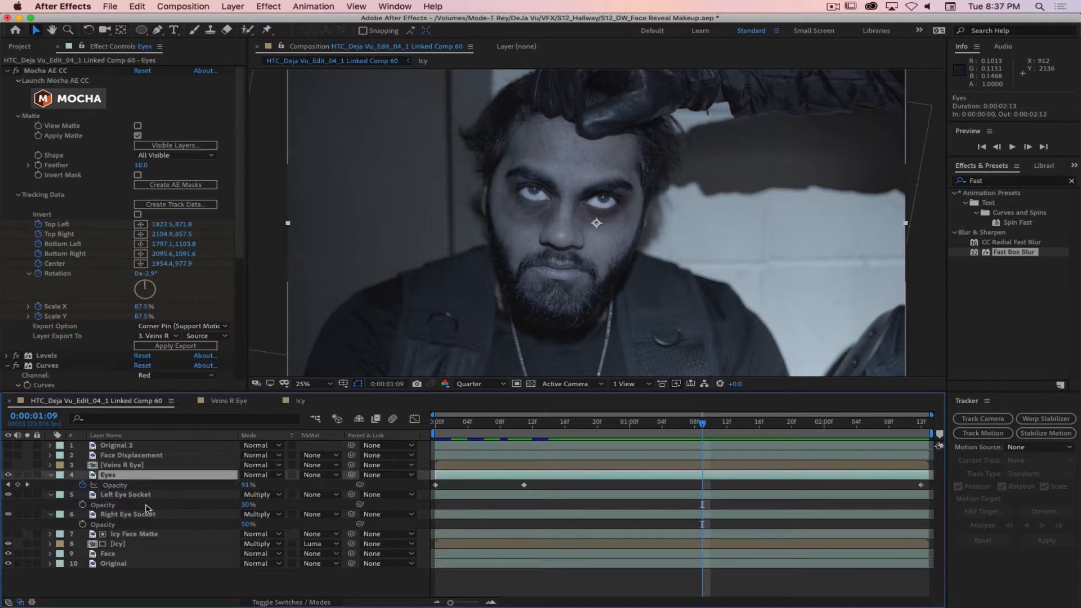
pyautogui.click(10, 75)
pyautogui.click(9, 73)
pyautogui.click(132, 479)
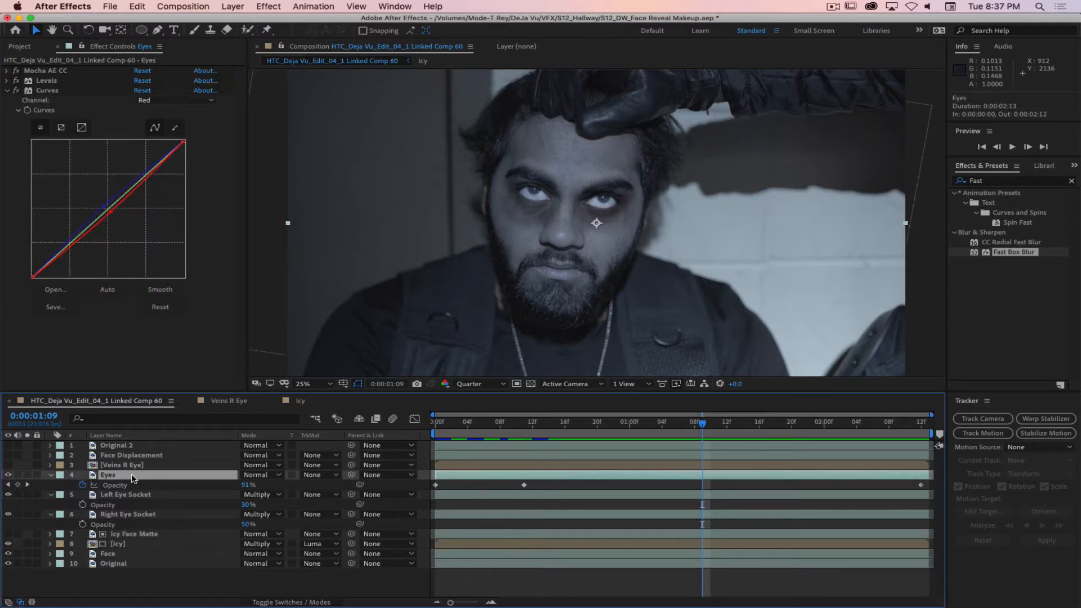
pyautogui.press('super+d')
pyautogui.press('Return')
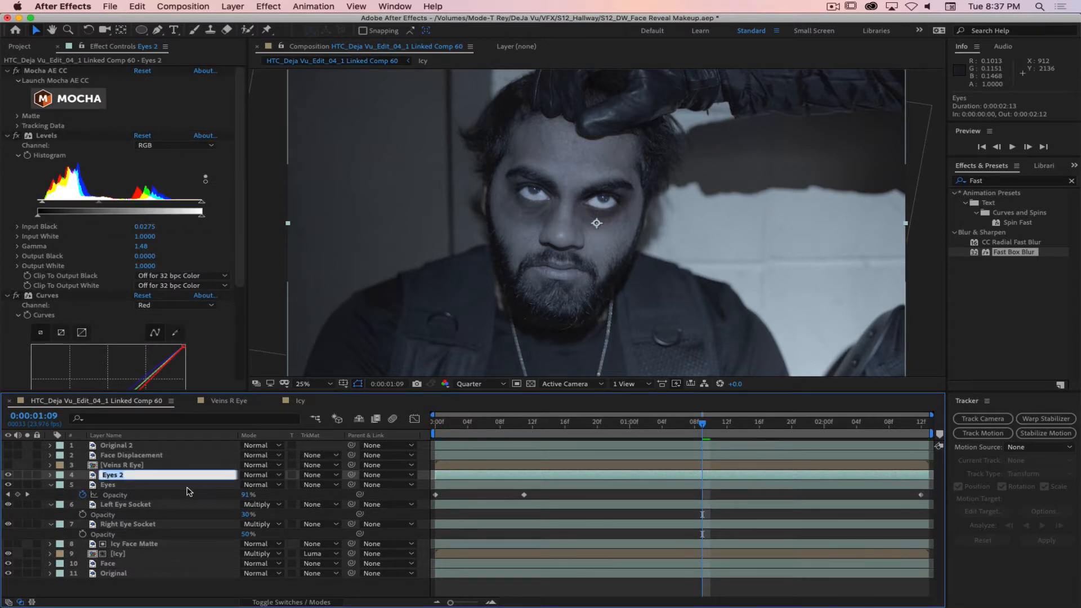
pyautogui.press('BackSpace')
pyautogui.press('Return')
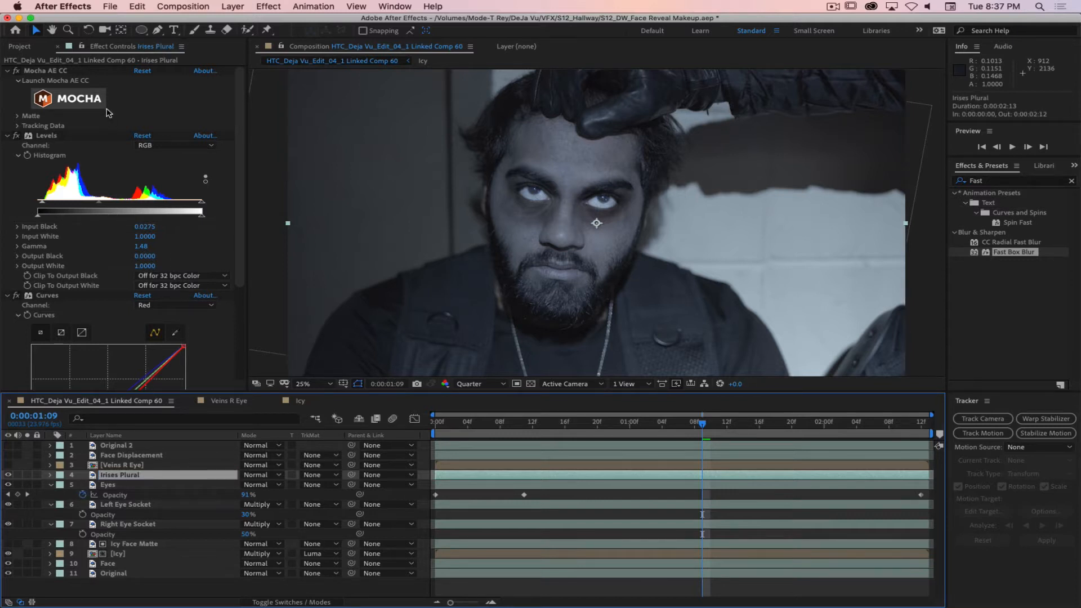
# Set the composition's preview resolution to Full and open the Irises Plural layer in Mocha.
pyautogui.click(77, 101)
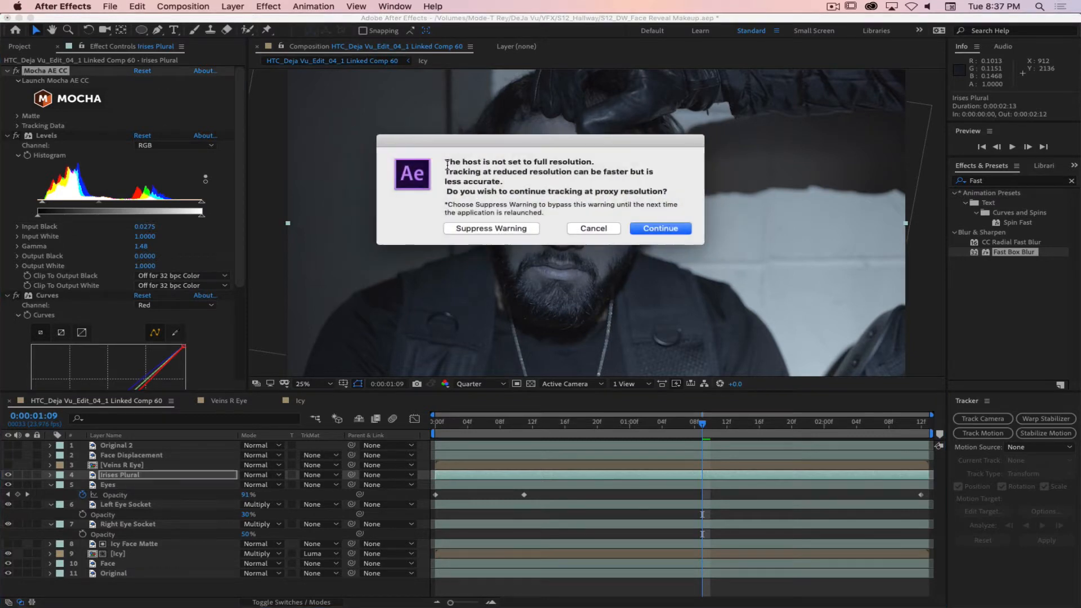
pyautogui.click(594, 228)
pyautogui.click(481, 383)
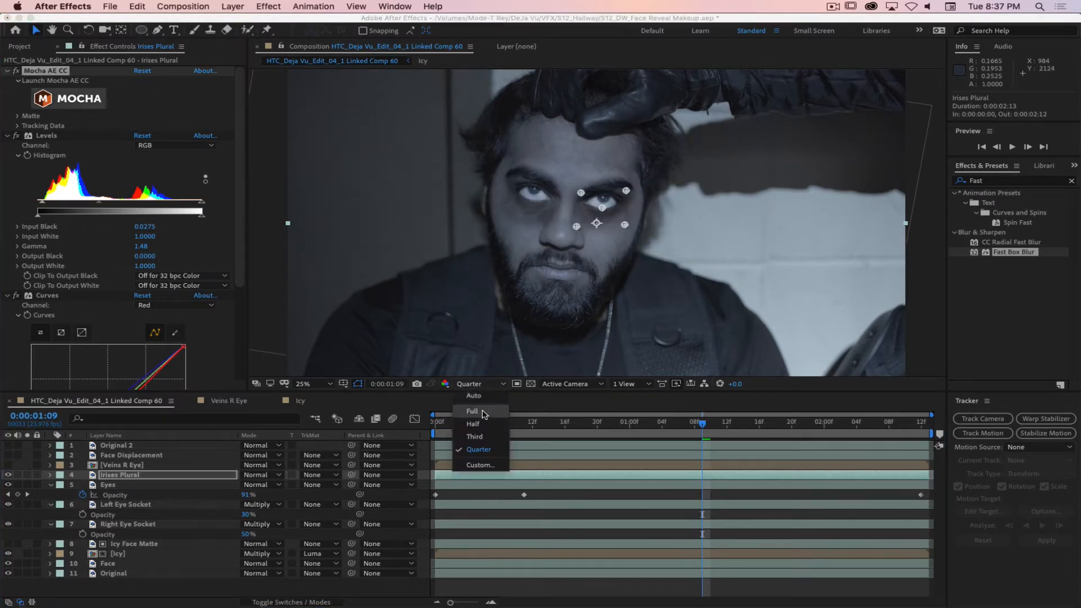
pyautogui.click(485, 416)
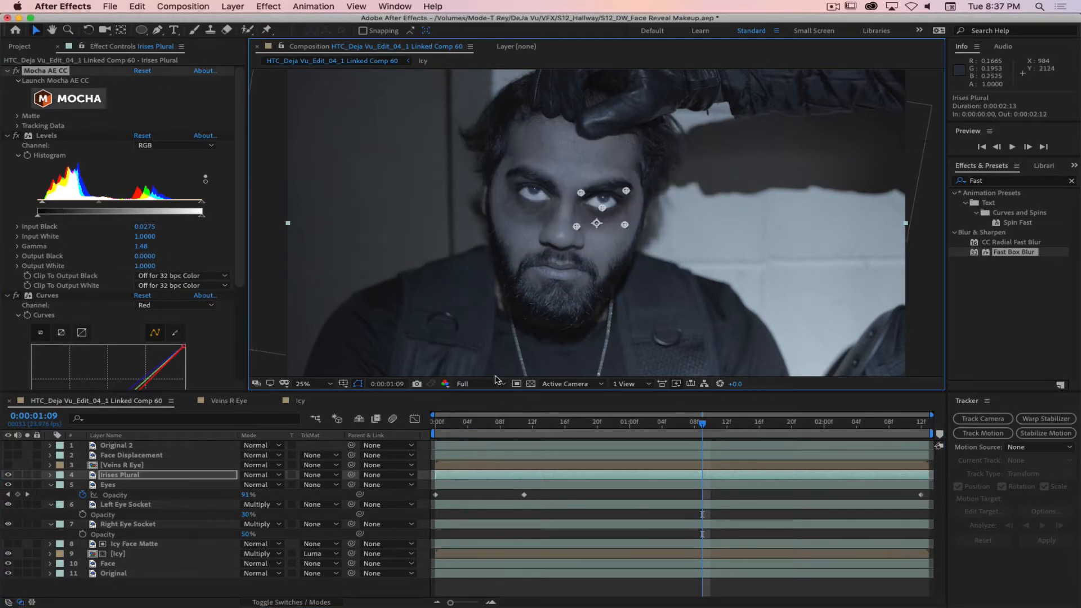
pyautogui.click(73, 101)
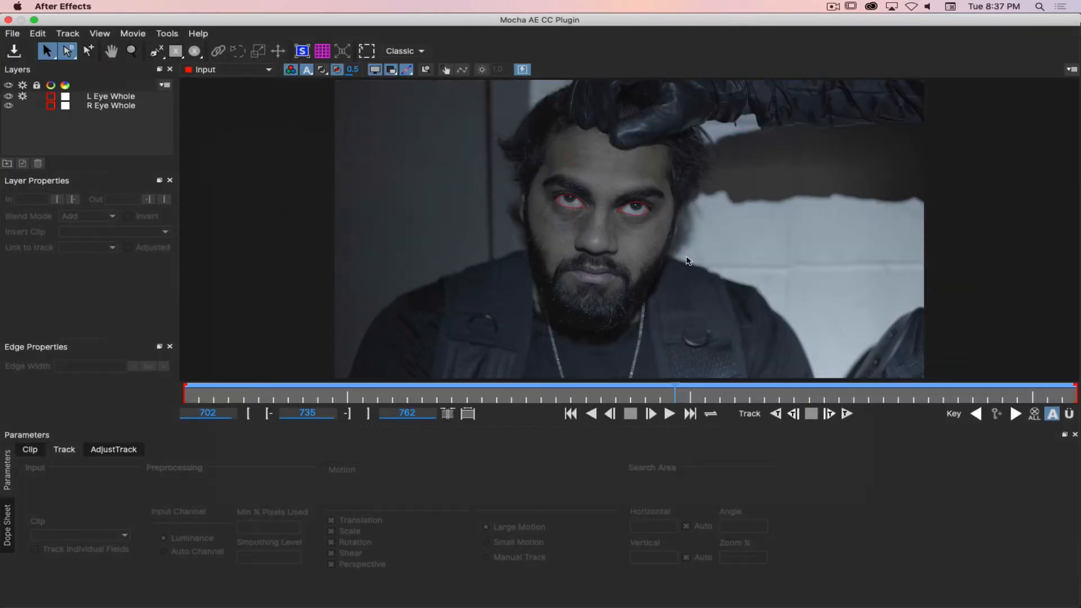
# Turn off visibility and tracking for L Eye Whole and R Eye Whole, and go to the last frame, 762.
pyautogui.click(24, 97)
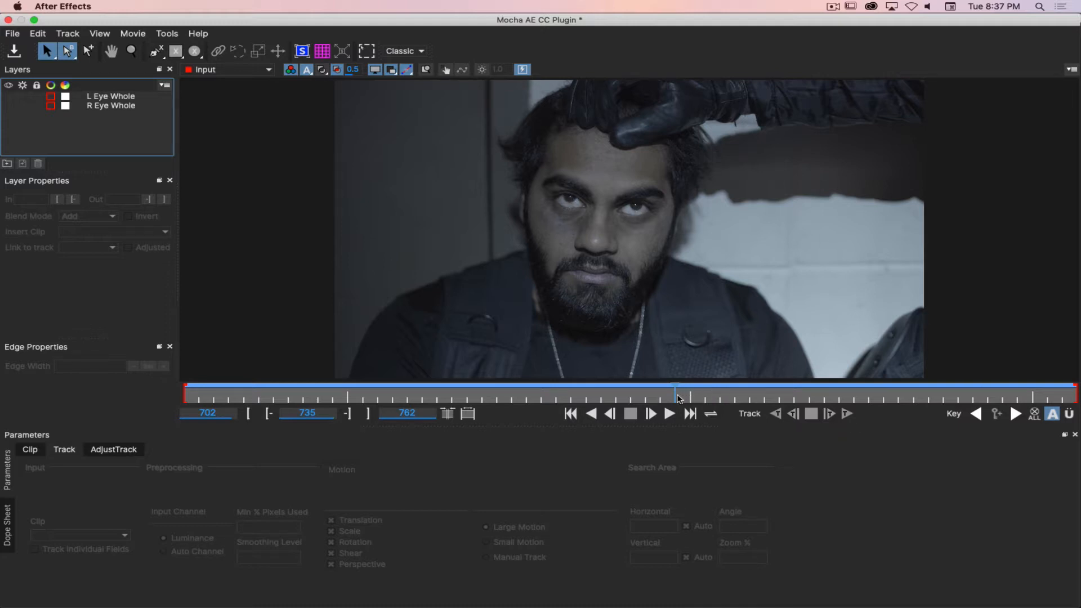
pyautogui.moveTo(679, 398); pyautogui.dragTo(1078, 414)
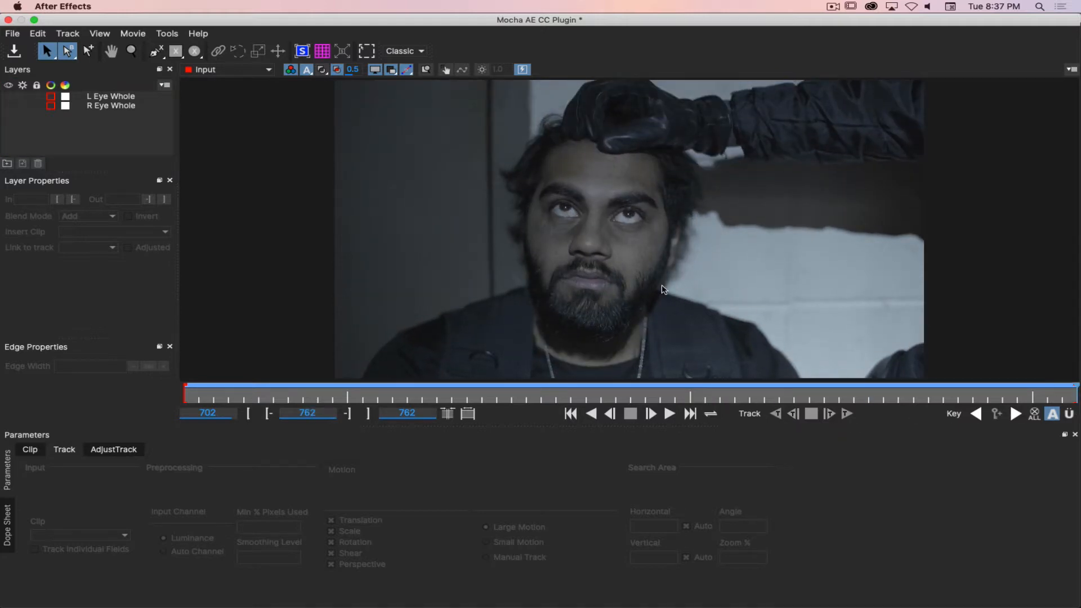
pyautogui.press('z')
pyautogui.moveTo(580, 217); pyautogui.dragTo(671, 284)
pyautogui.press('x')
pyautogui.press('z')
pyautogui.moveTo(733, 251); pyautogui.dragTo(734, 204)
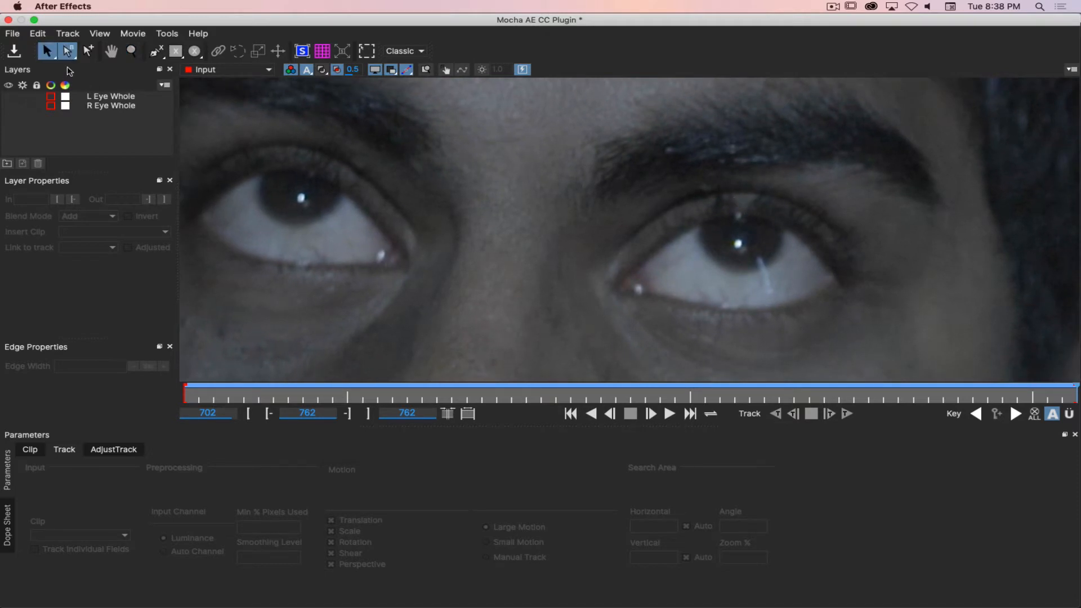
# Try to outline the subject's left iris with a six-point X-spline and tighten its curves.
pyautogui.click(155, 51)
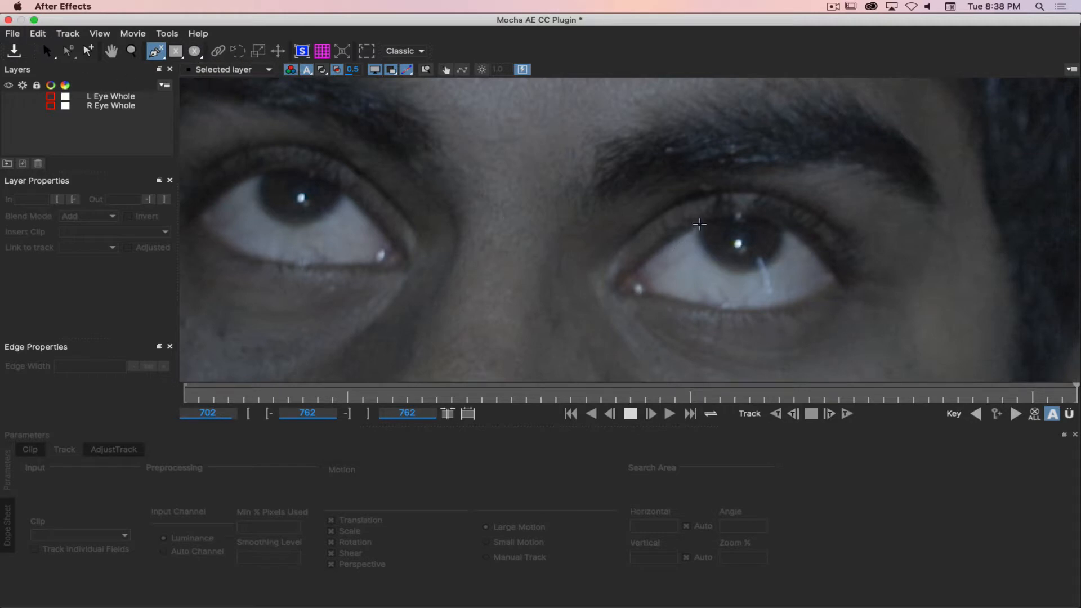
pyautogui.moveTo(700, 225); pyautogui.dragTo(735, 271)
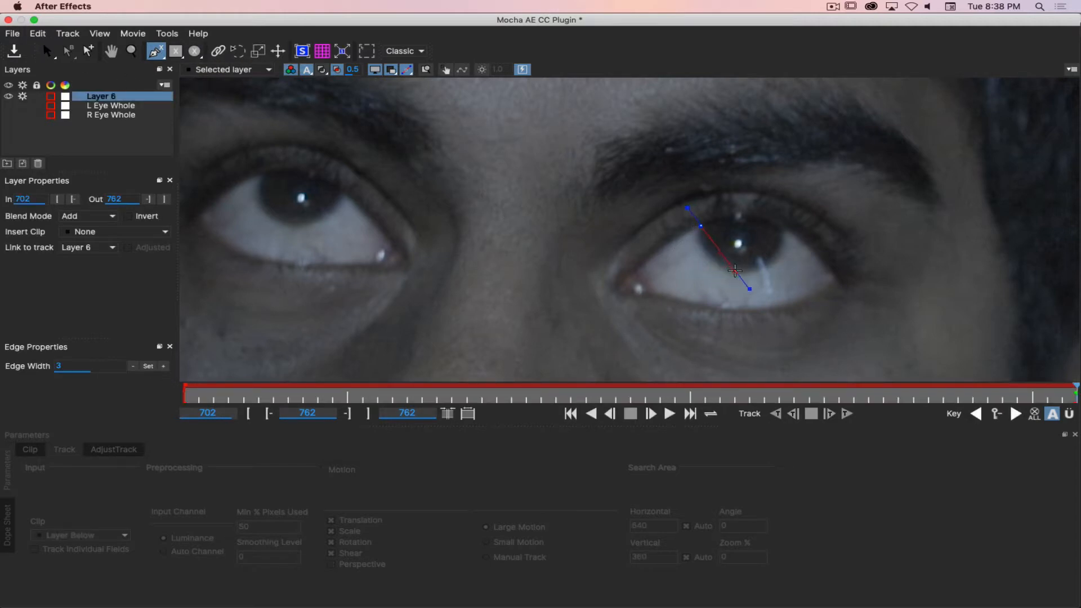
pyautogui.click(736, 269)
pyautogui.moveTo(786, 243); pyautogui.dragTo(787, 233)
pyautogui.click(720, 217)
pyautogui.rightClick(713, 219)
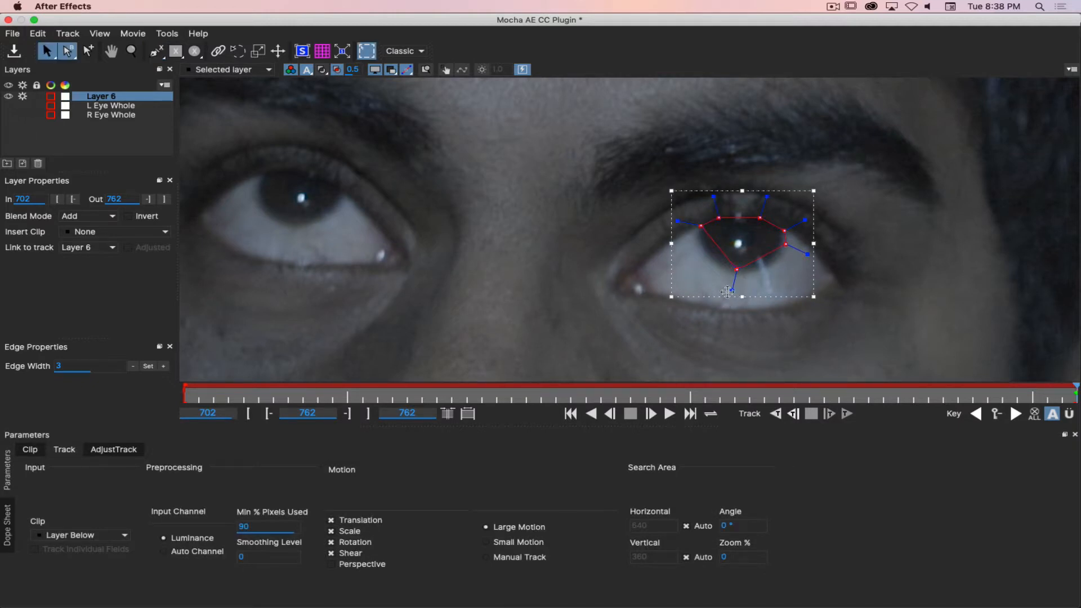
pyautogui.moveTo(728, 291); pyautogui.dragTo(735, 280)
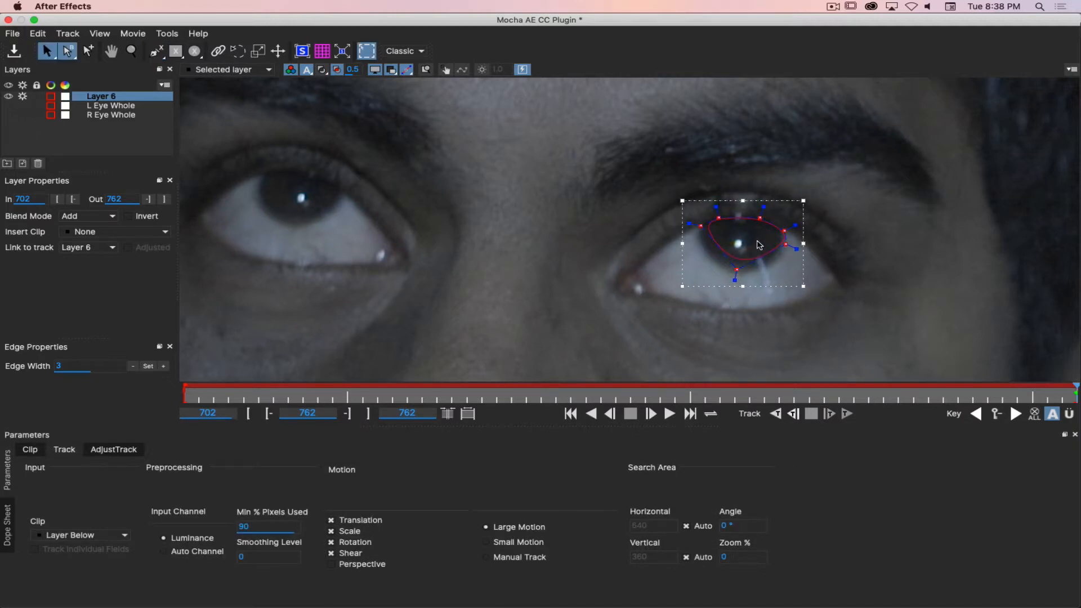
# Try to fit the six-point spline to the left iris by adjusting its points, and delete its layer.
pyautogui.scroll(3, 755, 256)
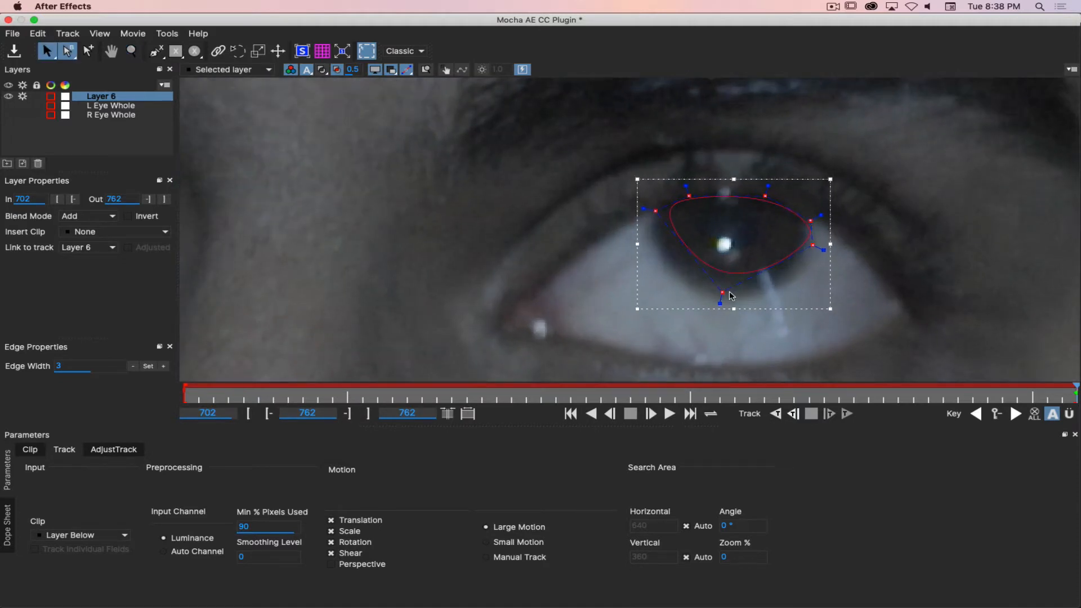
pyautogui.moveTo(724, 293); pyautogui.dragTo(717, 302)
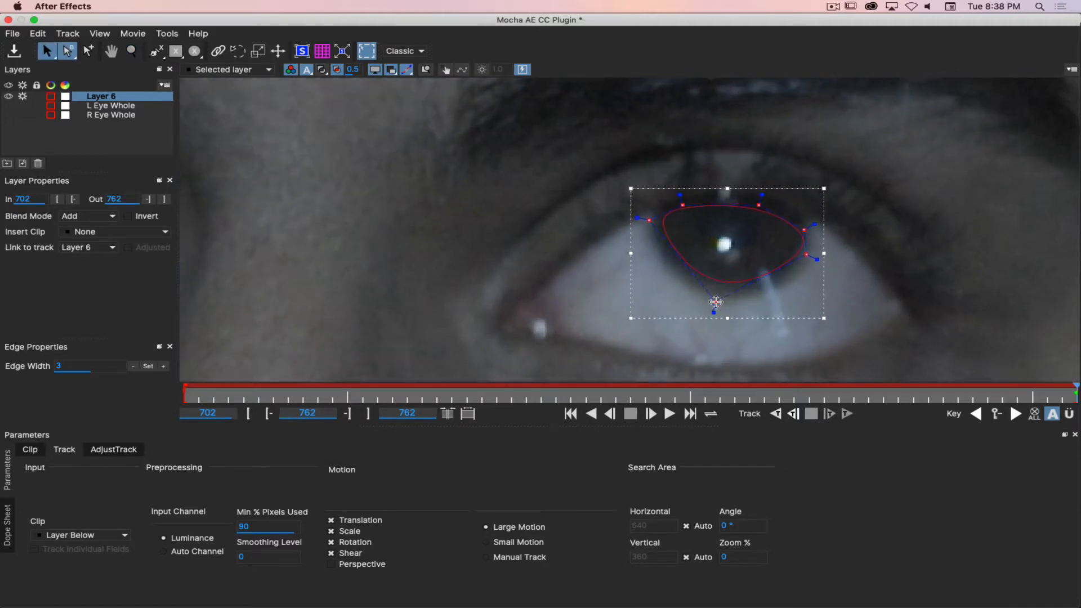
pyautogui.moveTo(649, 219); pyautogui.dragTo(634, 218)
pyautogui.moveTo(719, 304); pyautogui.dragTo(715, 317)
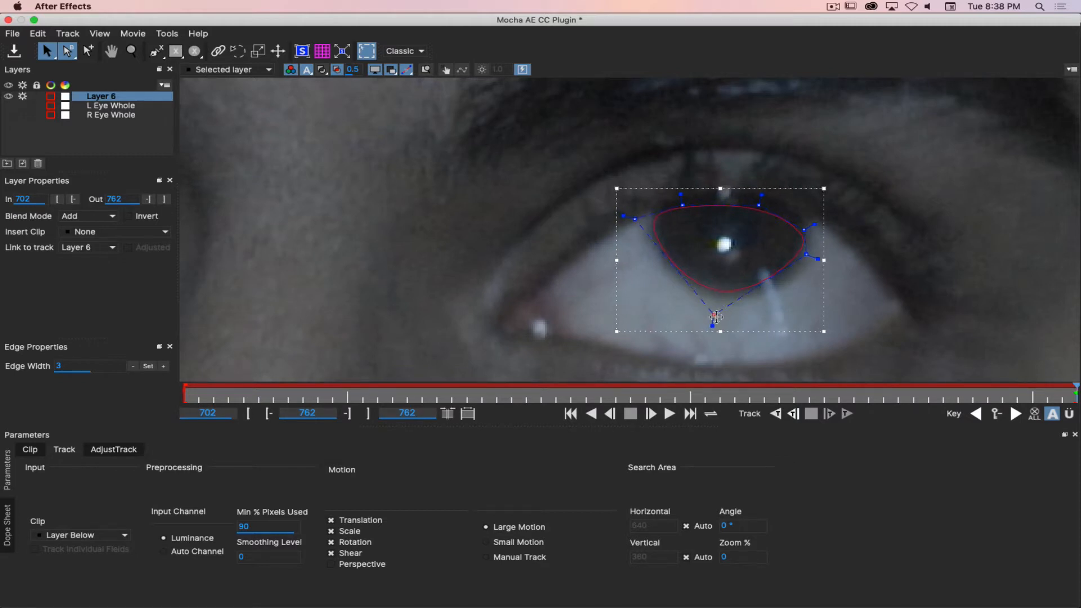
pyautogui.moveTo(806, 255); pyautogui.dragTo(808, 261)
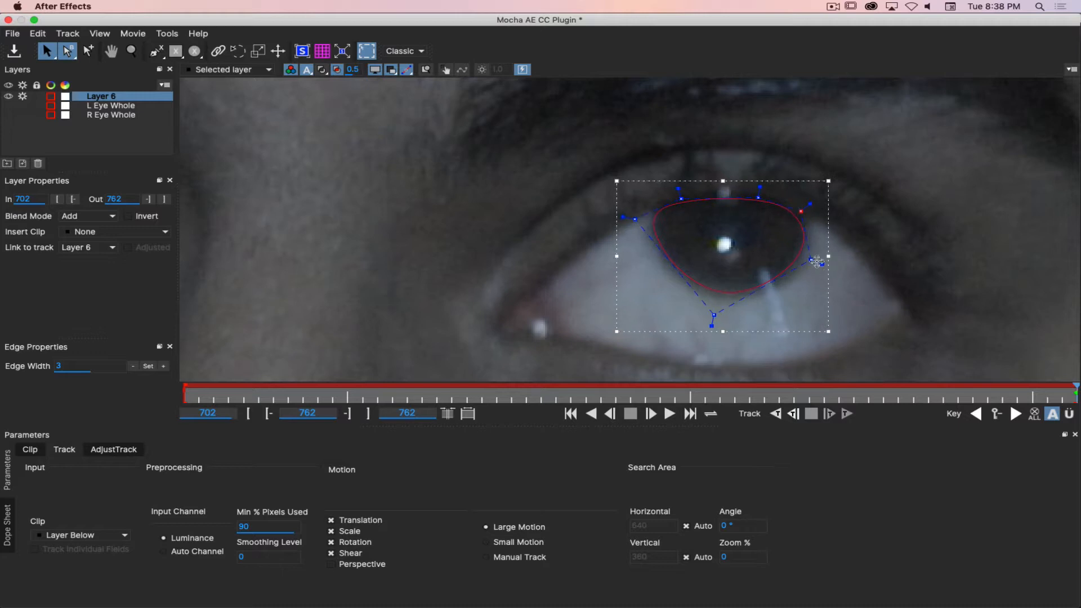
pyautogui.moveTo(817, 261); pyautogui.dragTo(802, 257)
pyautogui.moveTo(641, 222); pyautogui.dragTo(643, 223)
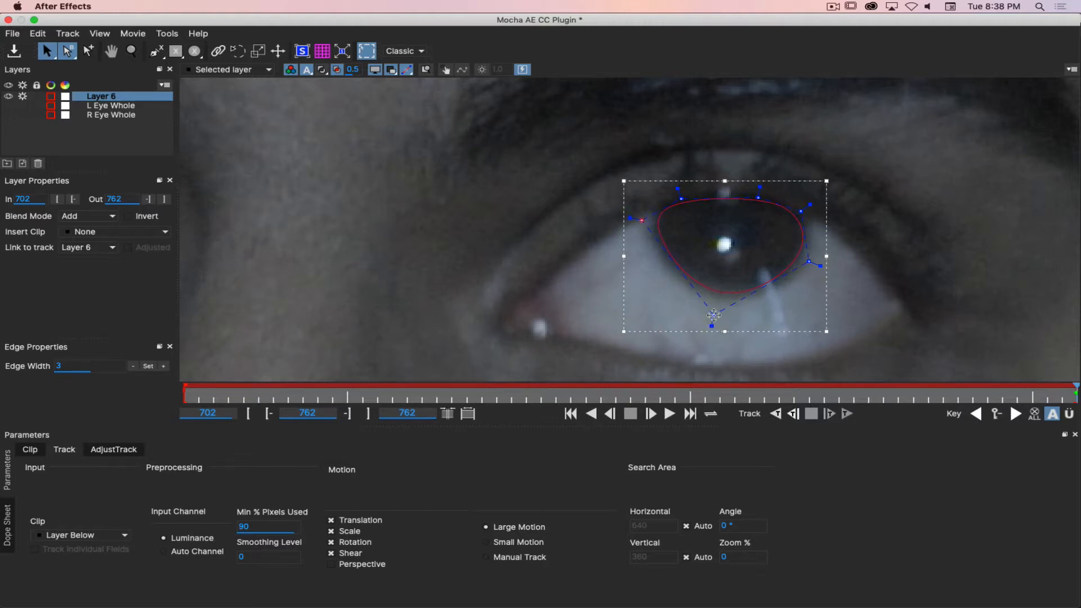
pyautogui.moveTo(713, 325); pyautogui.dragTo(708, 312)
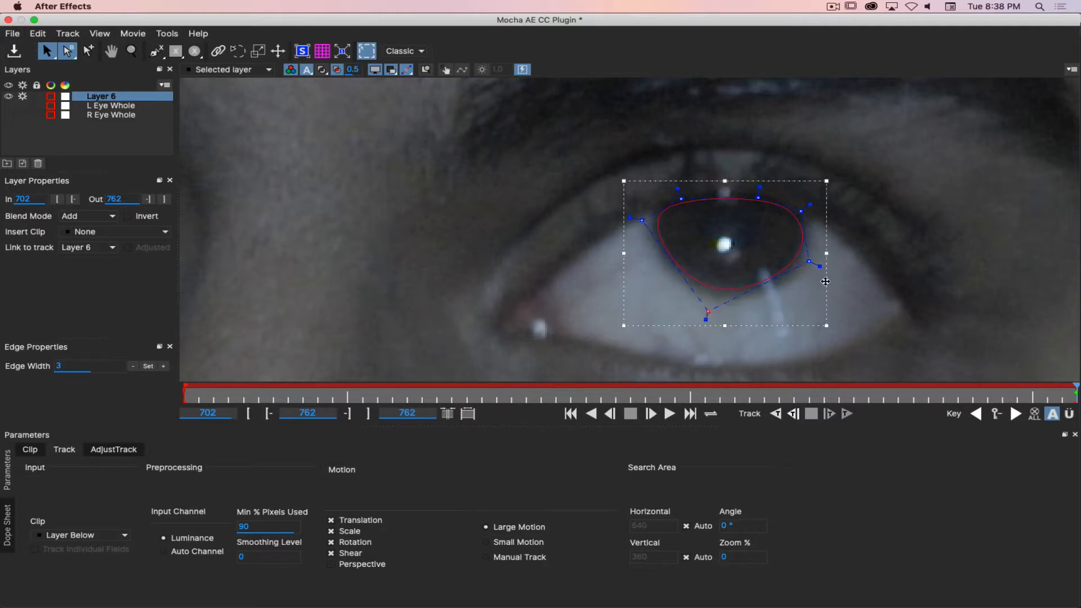
pyautogui.moveTo(816, 267); pyautogui.dragTo(809, 280)
pyautogui.moveTo(709, 312)
pyautogui.mouseDown()
pyautogui.moveTo(692, 311)
pyautogui.moveTo(705, 259)
pyautogui.moveTo(704, 313)
pyautogui.mouseUp()
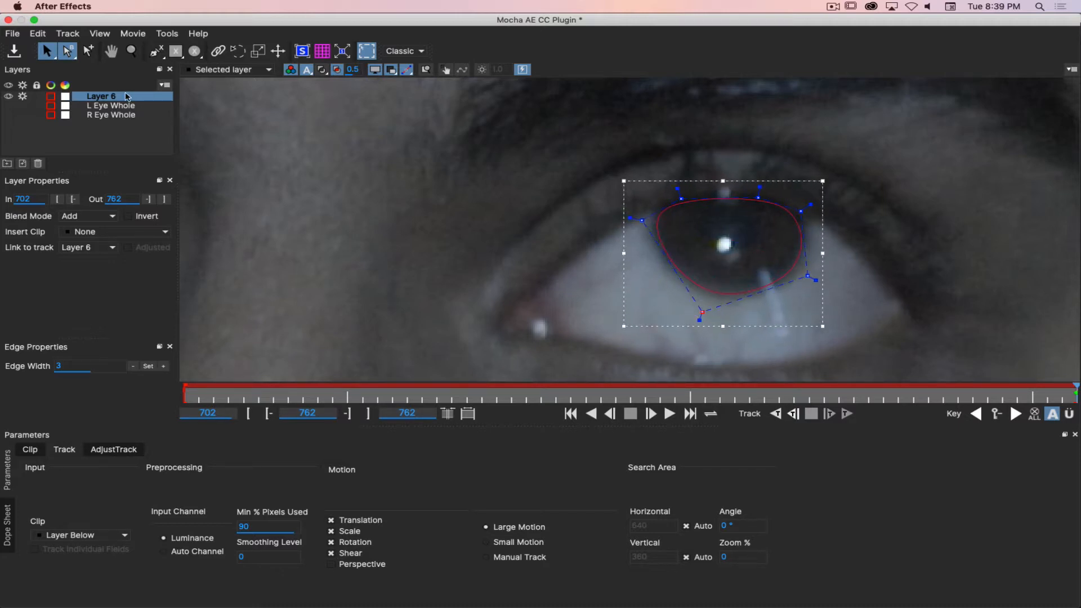
pyautogui.click(39, 163)
# Outline the subject's left iris with a new nine-point X-spline.
pyautogui.click(156, 55)
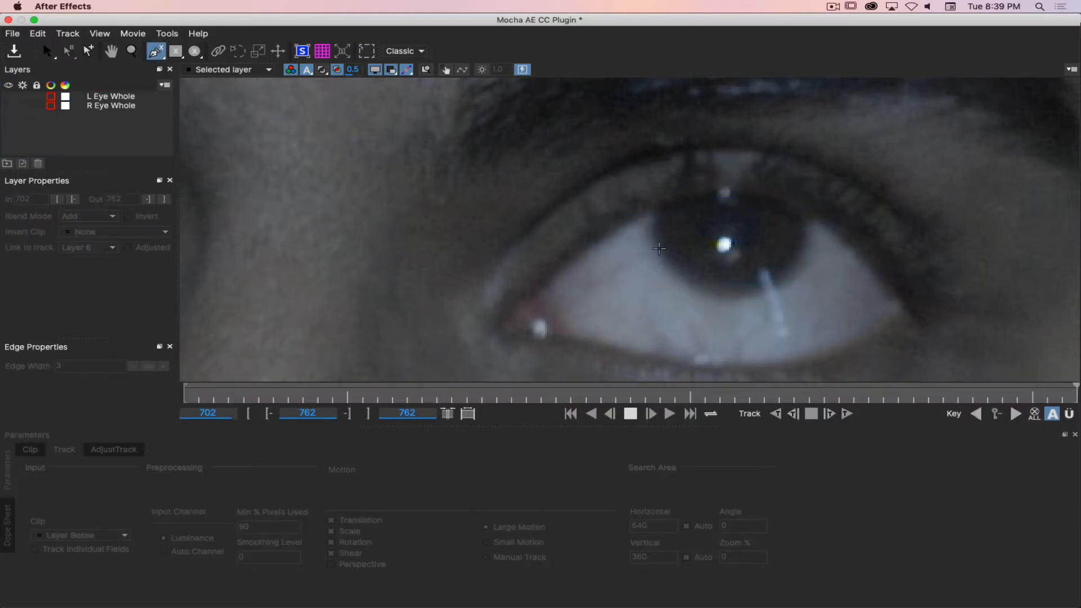
pyautogui.click(656, 208)
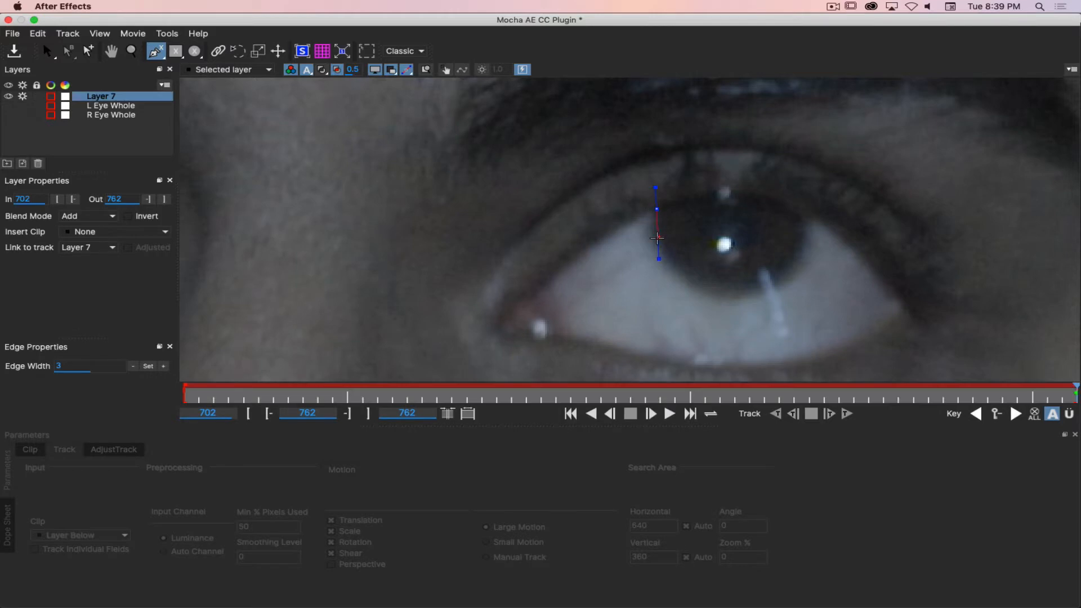
pyautogui.click(660, 241)
pyautogui.click(692, 275)
pyautogui.click(731, 289)
pyautogui.click(779, 279)
pyautogui.click(800, 251)
pyautogui.click(802, 215)
pyautogui.click(692, 191)
pyautogui.press('s')
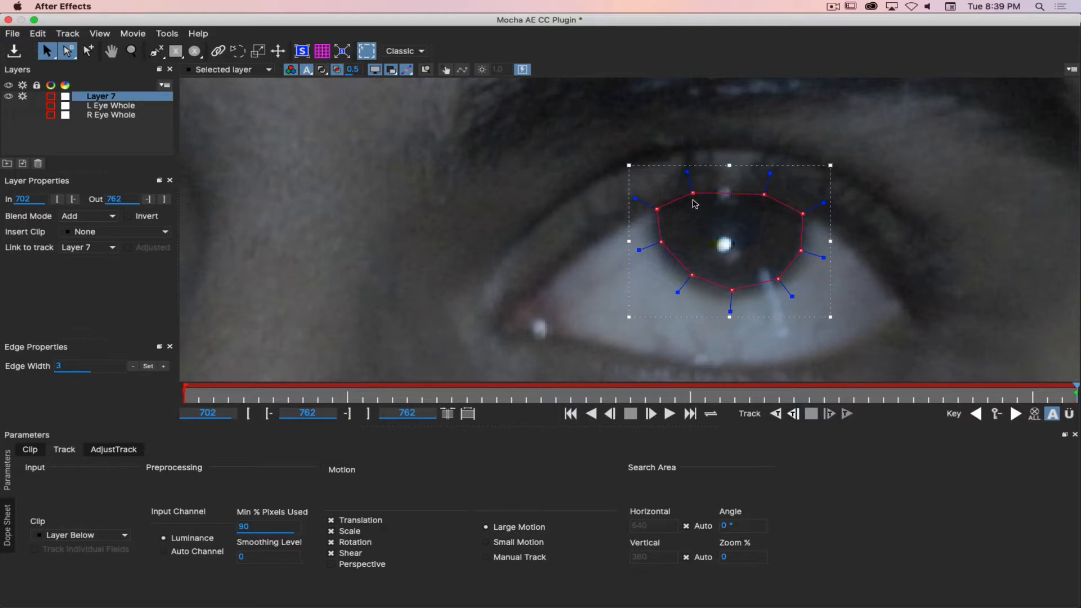
# Round the nine-point spline's curves and adjust its points to fit the visible edge of the left iris.
pyautogui.moveTo(689, 172); pyautogui.dragTo(691, 176)
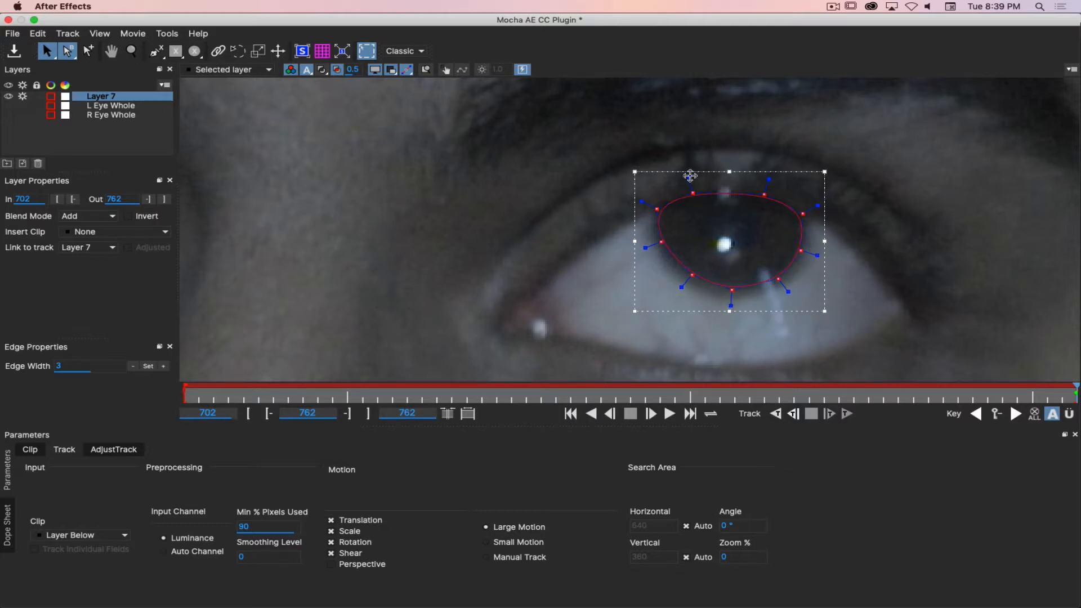
pyautogui.click(695, 242)
pyautogui.moveTo(660, 249); pyautogui.dragTo(807, 215)
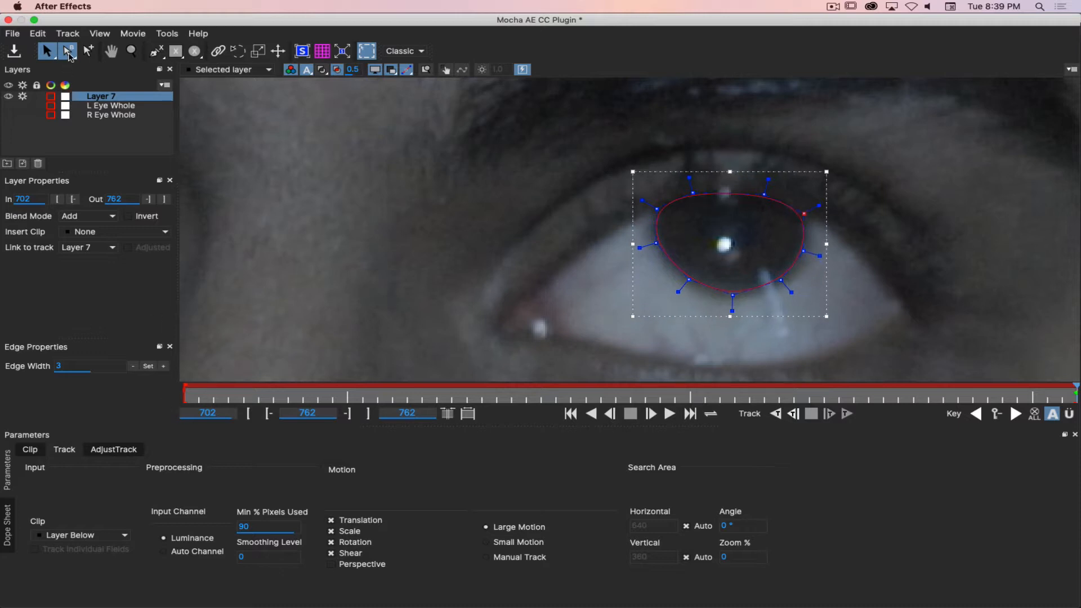
# Switch point selection to Pick Edge and pull the spline's outer edge points outward around the lower iris to feather it.
pyautogui.click(68, 54)
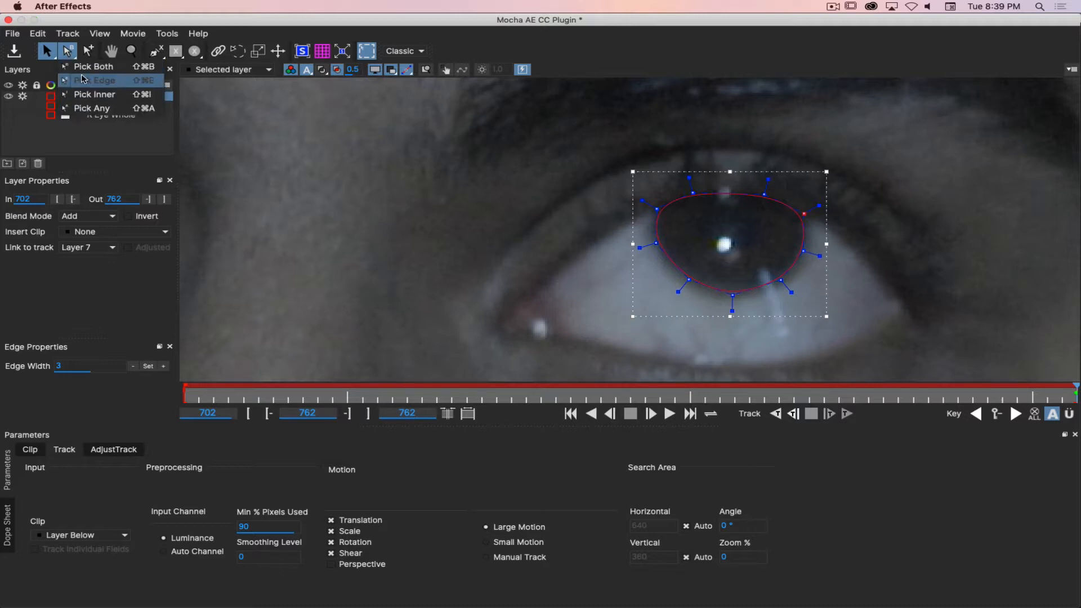
pyautogui.click(103, 84)
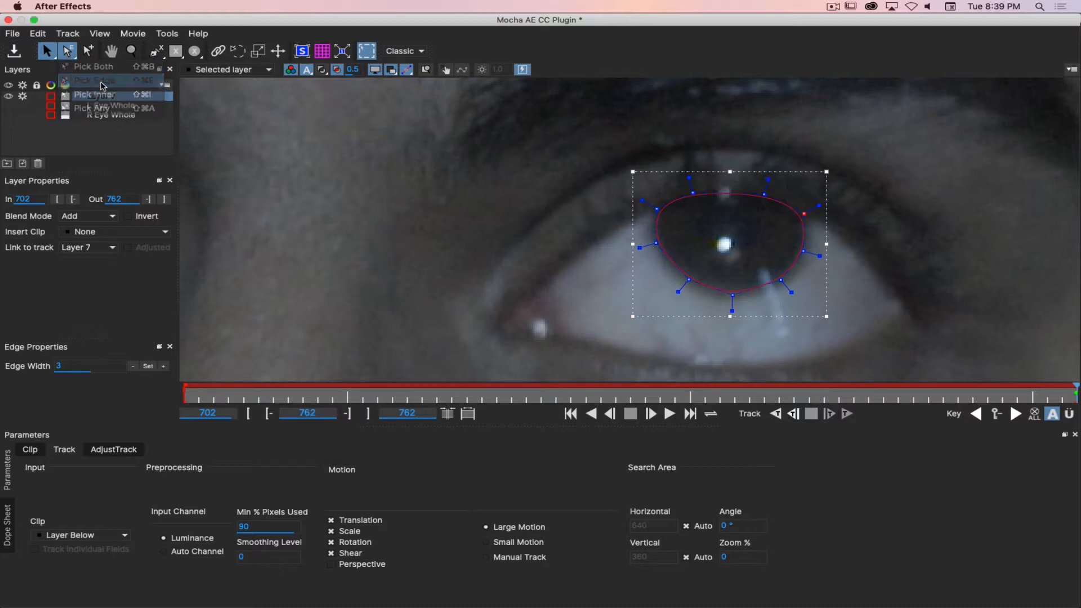
pyautogui.click(656, 243)
pyautogui.moveTo(653, 243); pyautogui.dragTo(646, 244)
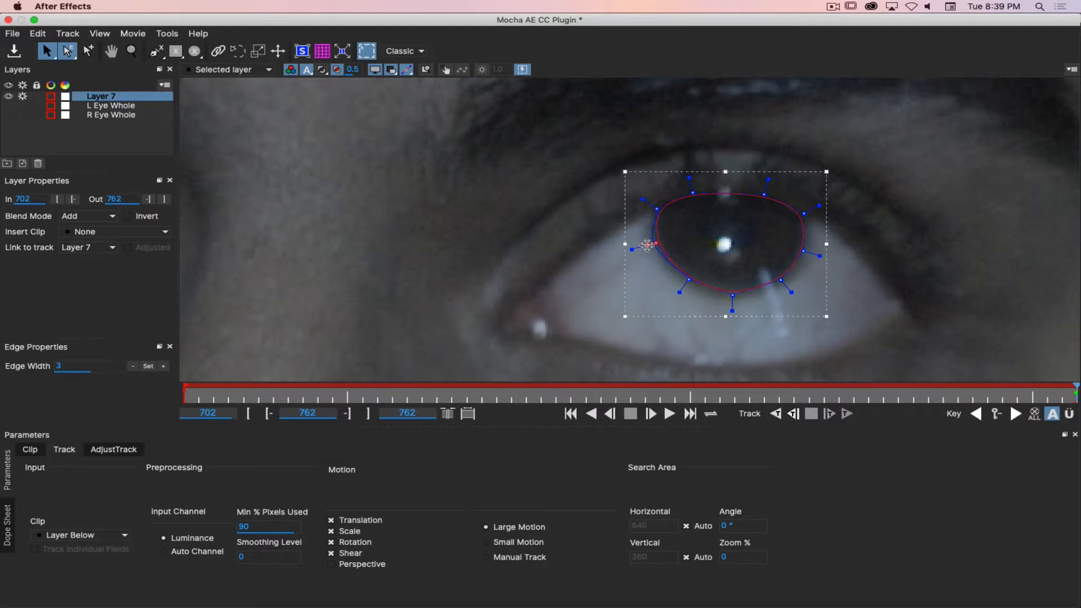
pyautogui.moveTo(688, 279); pyautogui.dragTo(732, 305)
pyautogui.moveTo(783, 282); pyautogui.dragTo(792, 289)
pyautogui.moveTo(804, 250); pyautogui.dragTo(810, 251)
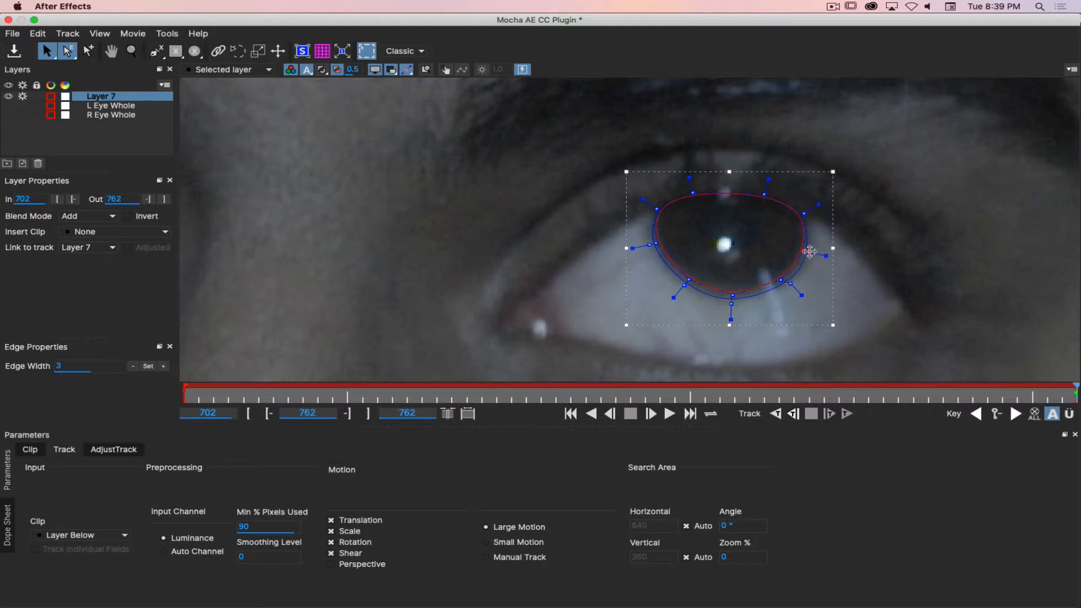
# Pull the spline's edge points slightly outward around the upper iris, touch up the lower edge's feather, and save the project.
pyautogui.moveTo(805, 214); pyautogui.dragTo(763, 192)
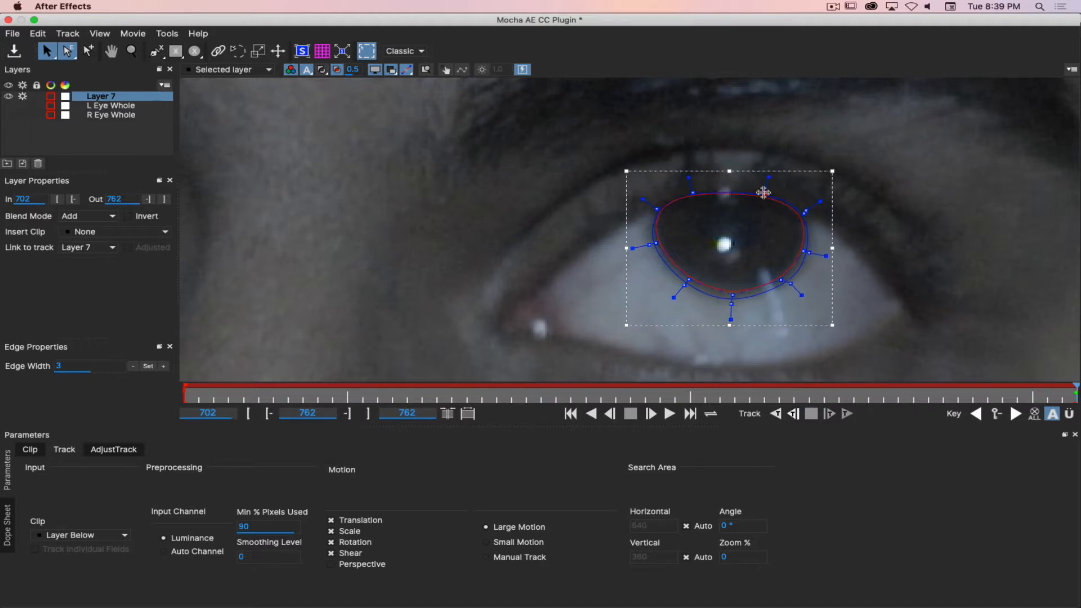
pyautogui.moveTo(693, 193); pyautogui.dragTo(650, 206)
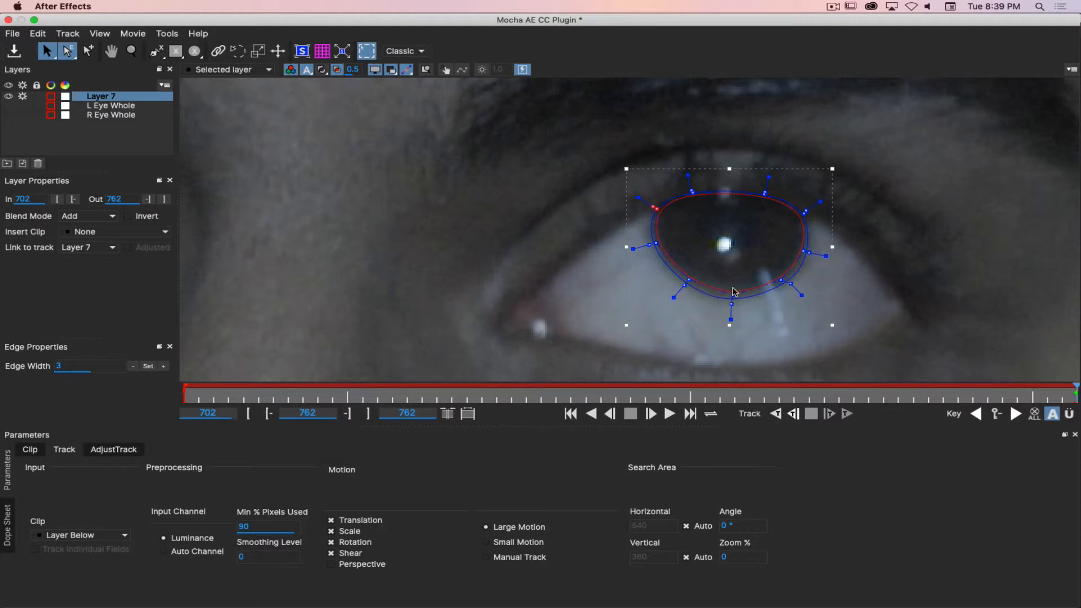
pyautogui.moveTo(736, 305); pyautogui.dragTo(736, 305)
pyautogui.click(812, 254)
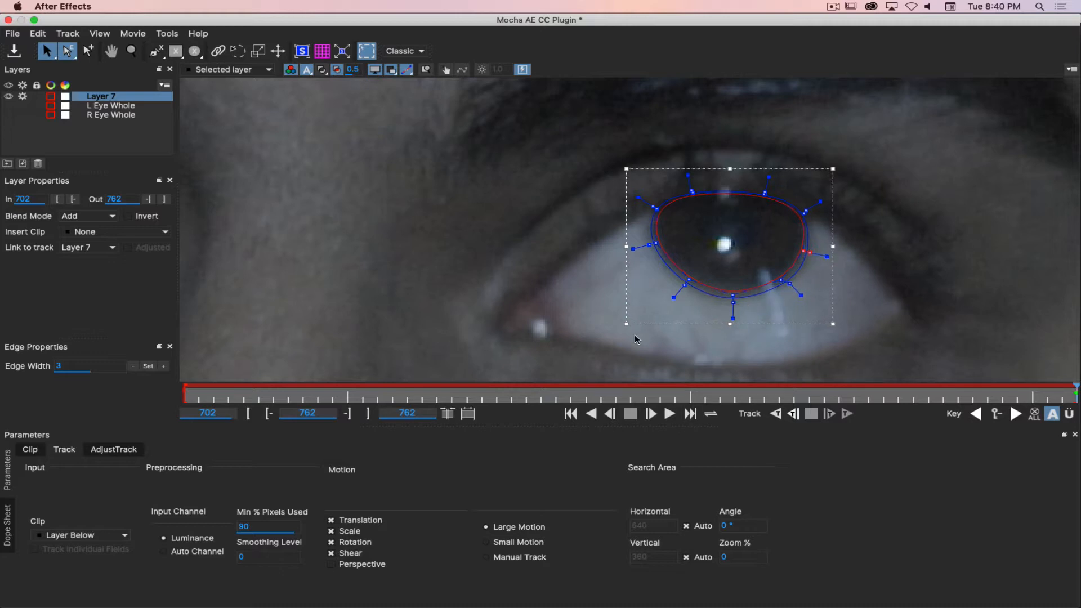
pyautogui.press('super+s')
# Track the left iris spline backward from frame 762 and stop at frame 745 to check its fit.
pyautogui.click(776, 414)
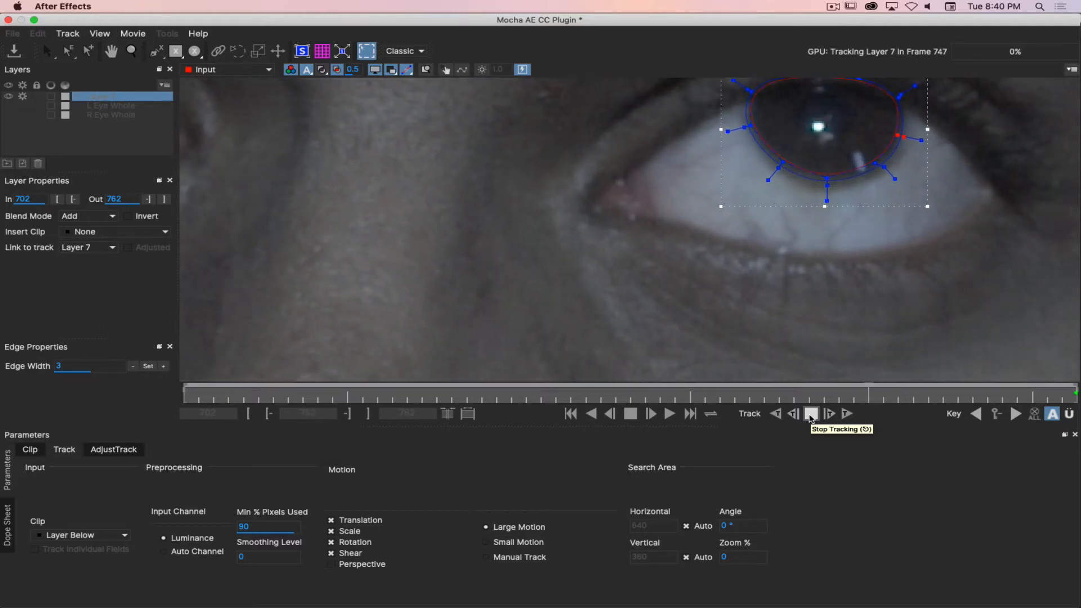
pyautogui.click(811, 419)
pyautogui.press('x')
pyautogui.moveTo(953, 200); pyautogui.dragTo(816, 296)
pyautogui.press('s')
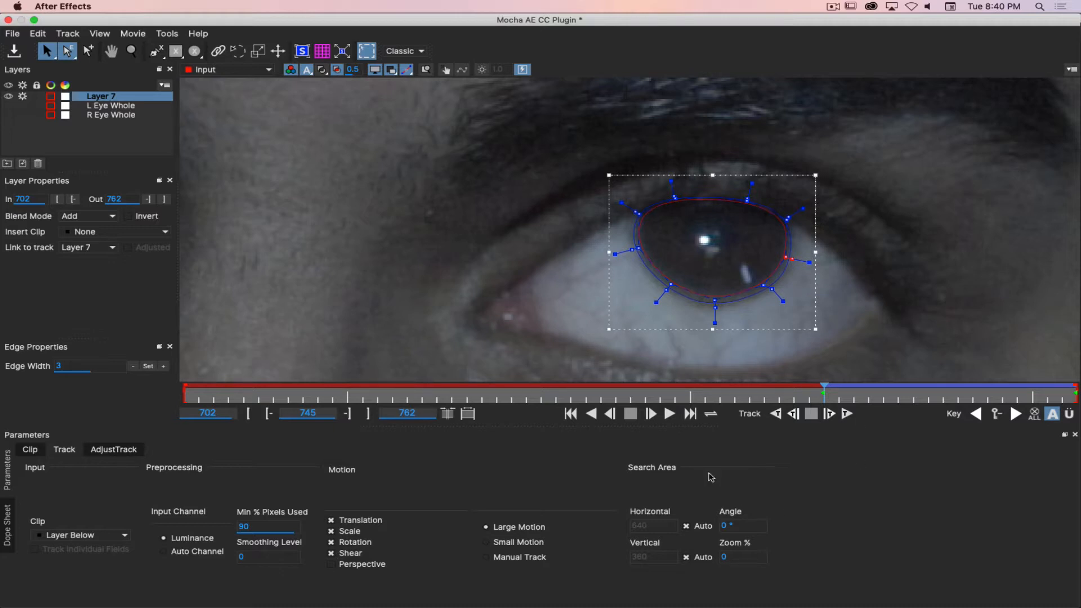
# Track the spline backward to frame 736 and move its upper and lower points down to fit the iris.
pyautogui.click(775, 414)
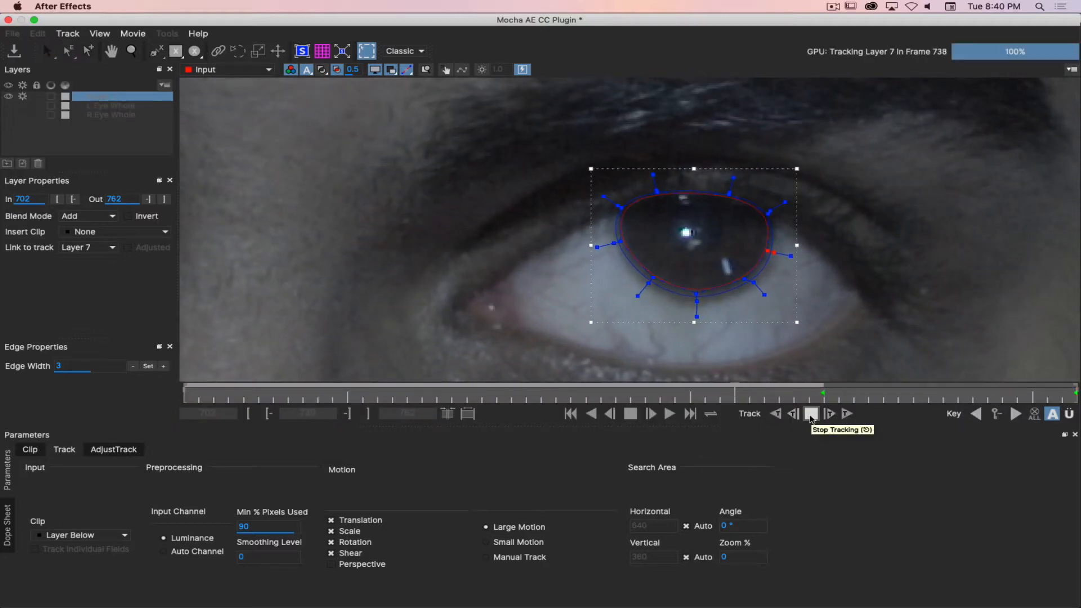
pyautogui.click(812, 420)
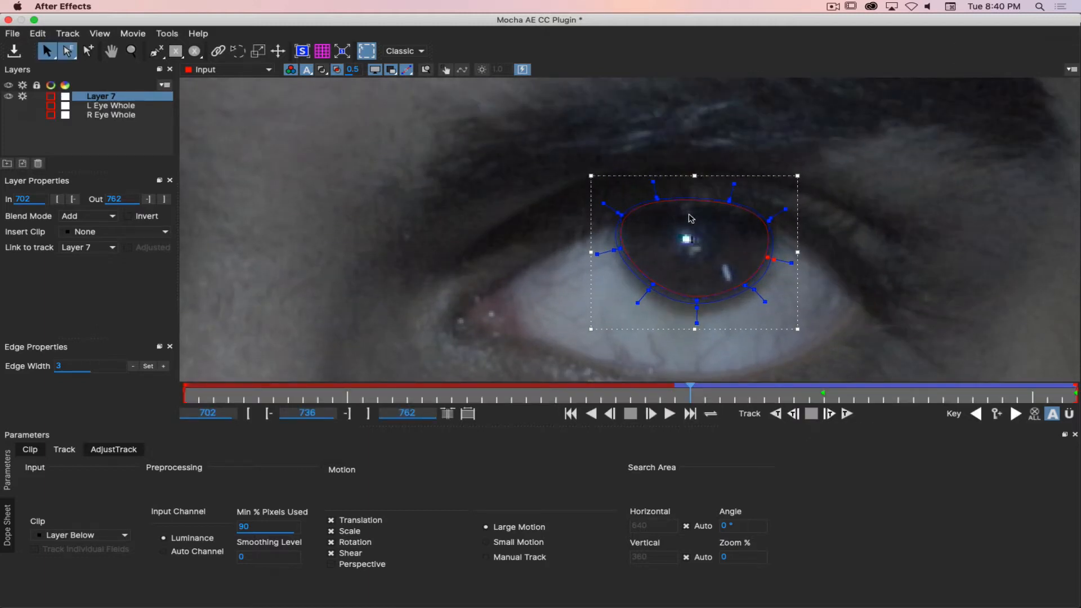
pyautogui.moveTo(538, 166); pyautogui.dragTo(767, 232)
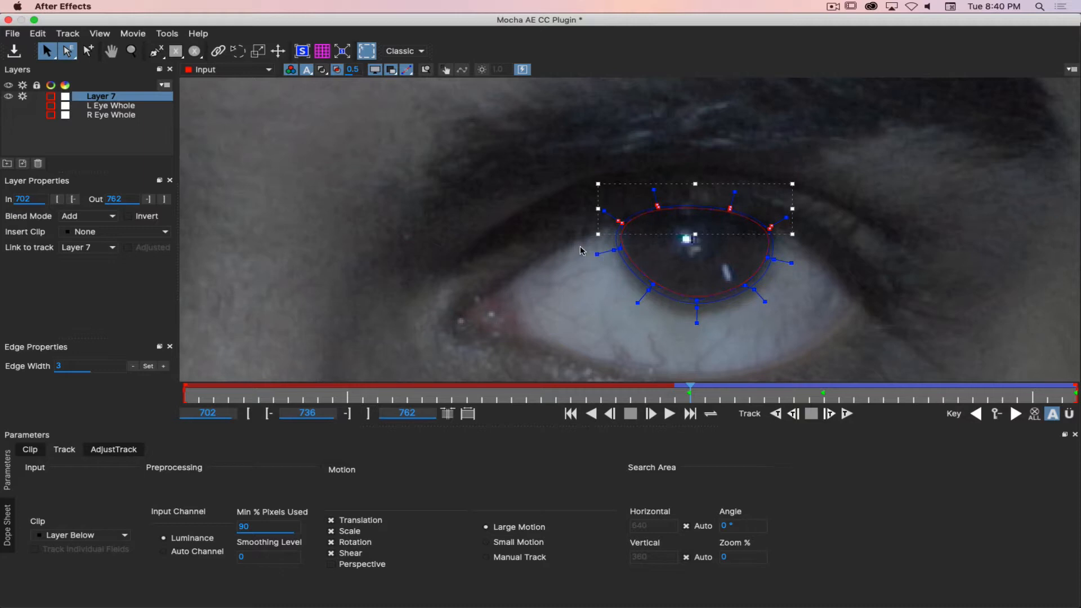
pyautogui.moveTo(581, 247); pyautogui.dragTo(698, 307)
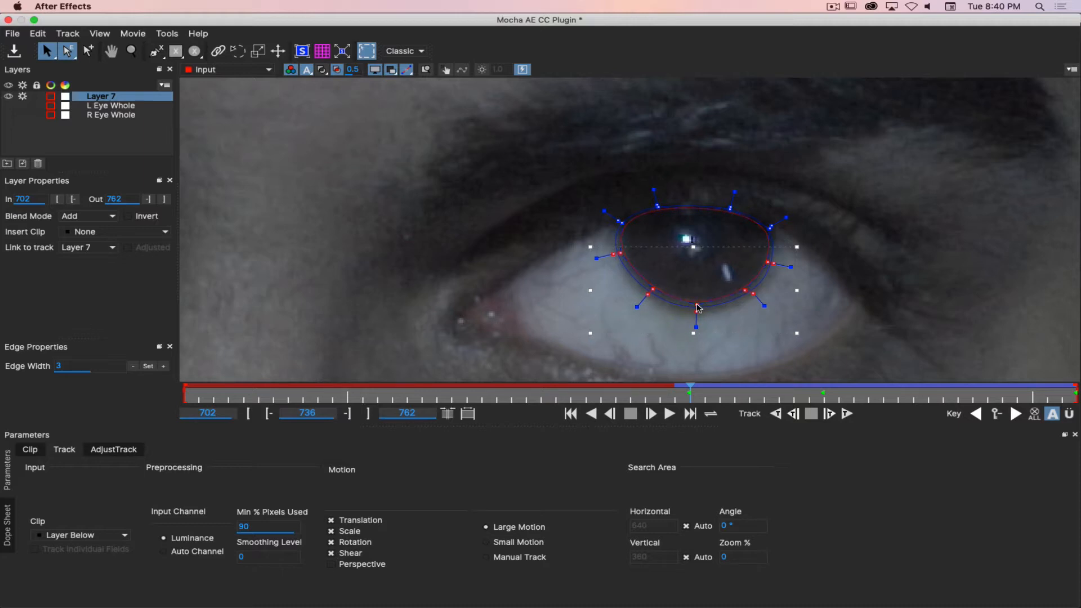
# Track the spline backward to frame 729 and move all its points down over the iris.
pyautogui.click(776, 414)
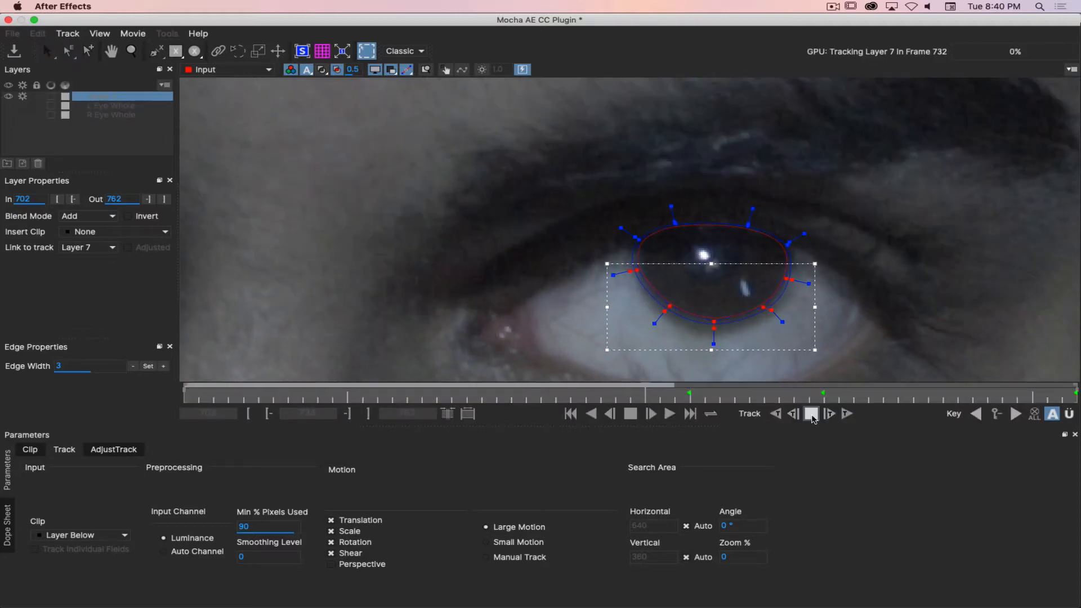
pyautogui.click(811, 414)
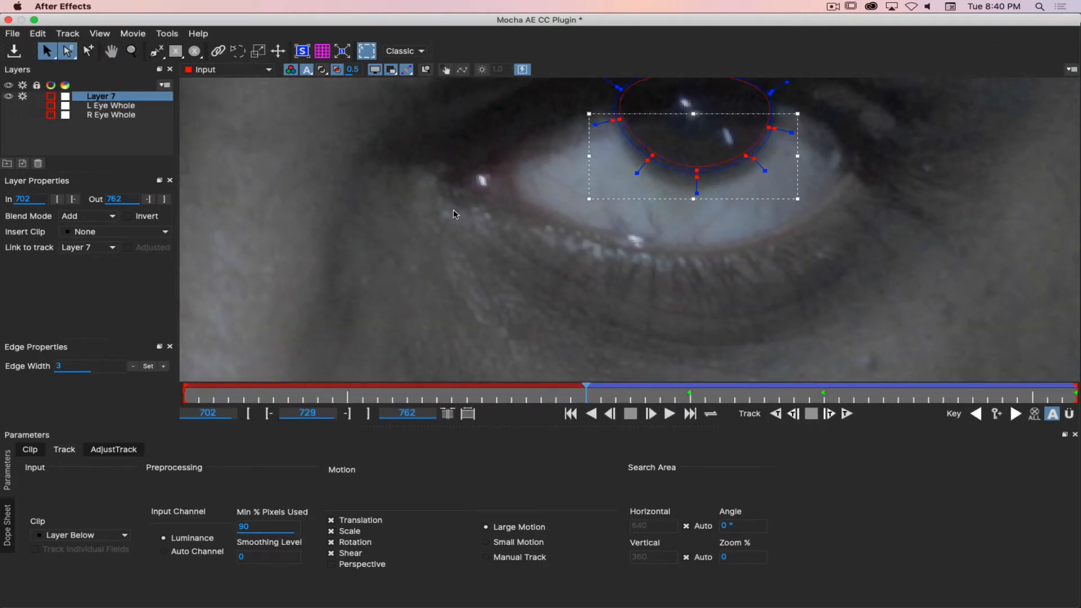
pyautogui.press('super+a')
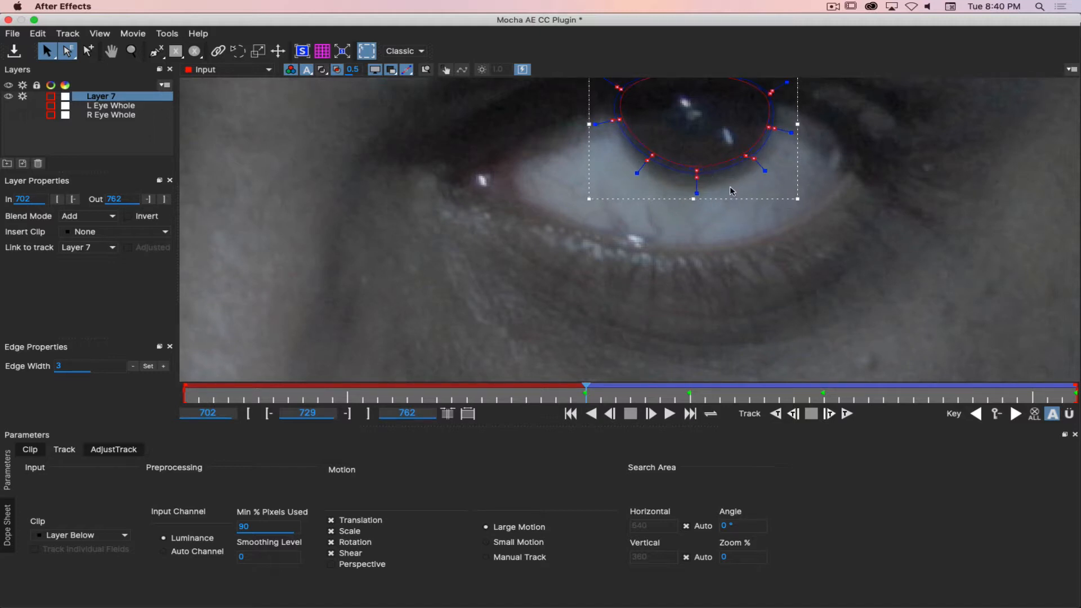
pyautogui.moveTo(739, 199); pyautogui.dragTo(698, 194)
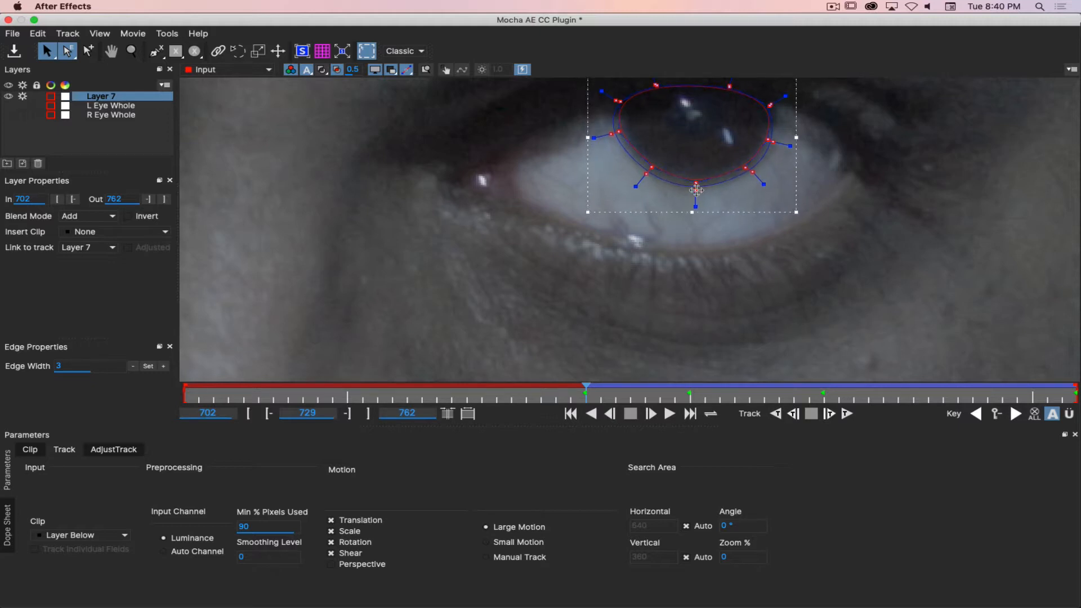
# Refine the spline's lower and side points at frame 729 to follow the iris edge.
pyautogui.click(560, 129)
pyautogui.moveTo(815, 204); pyautogui.dragTo(814, 203)
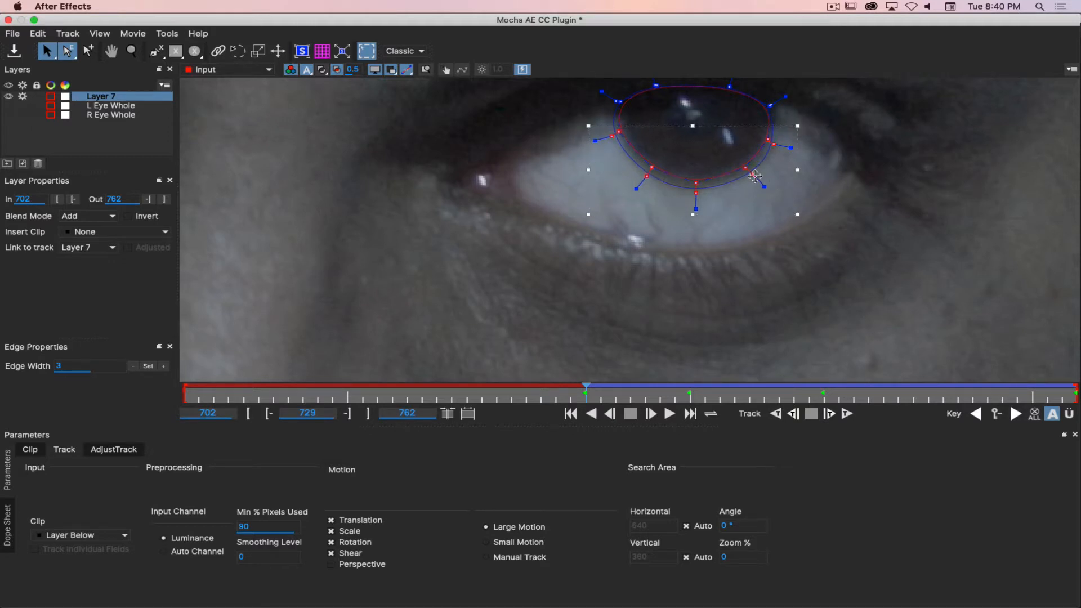
pyautogui.click(776, 147)
pyautogui.click(772, 144)
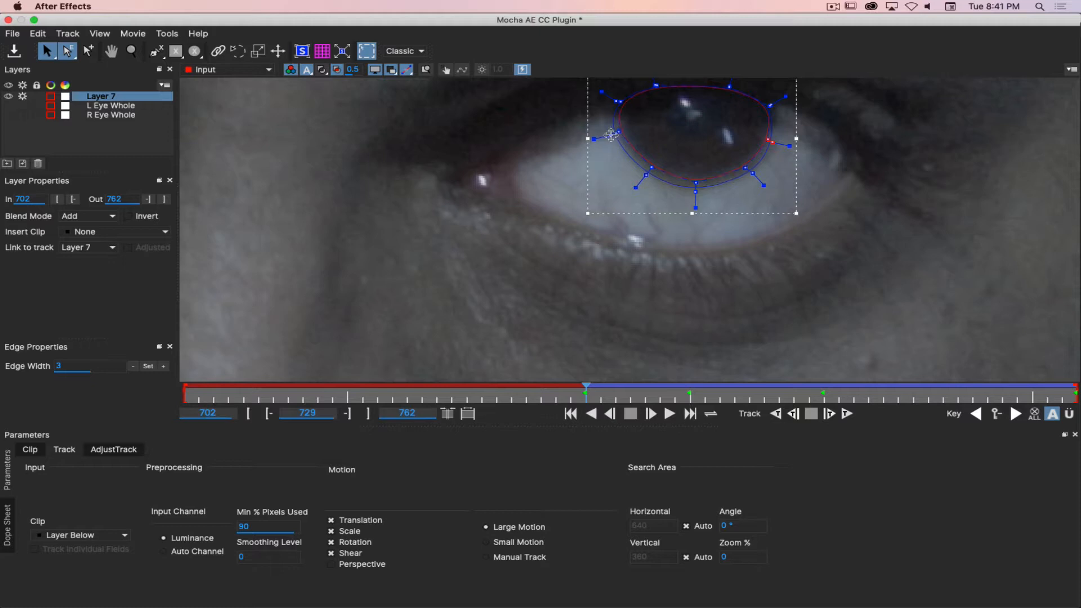
pyautogui.moveTo(609, 136); pyautogui.dragTo(613, 134)
# Track the spline backward to frame 721 and shift it down onto the iris, checking the fit with the spline overlay hidden.
pyautogui.press('x')
pyautogui.moveTo(815, 226); pyautogui.dragTo(841, 286)
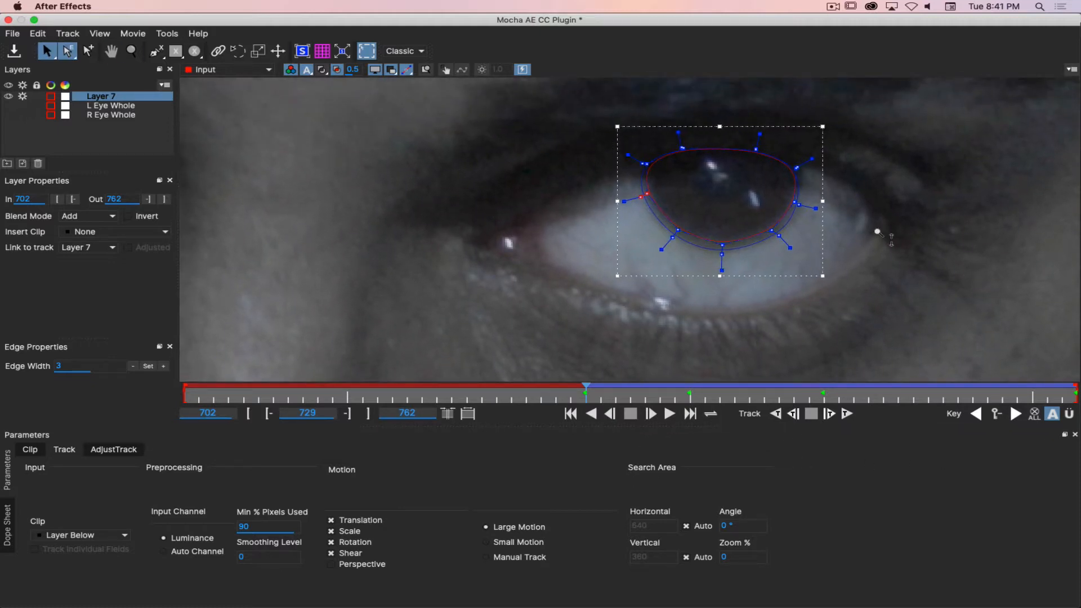
pyautogui.press('z')
pyautogui.moveTo(882, 235); pyautogui.dragTo(865, 323)
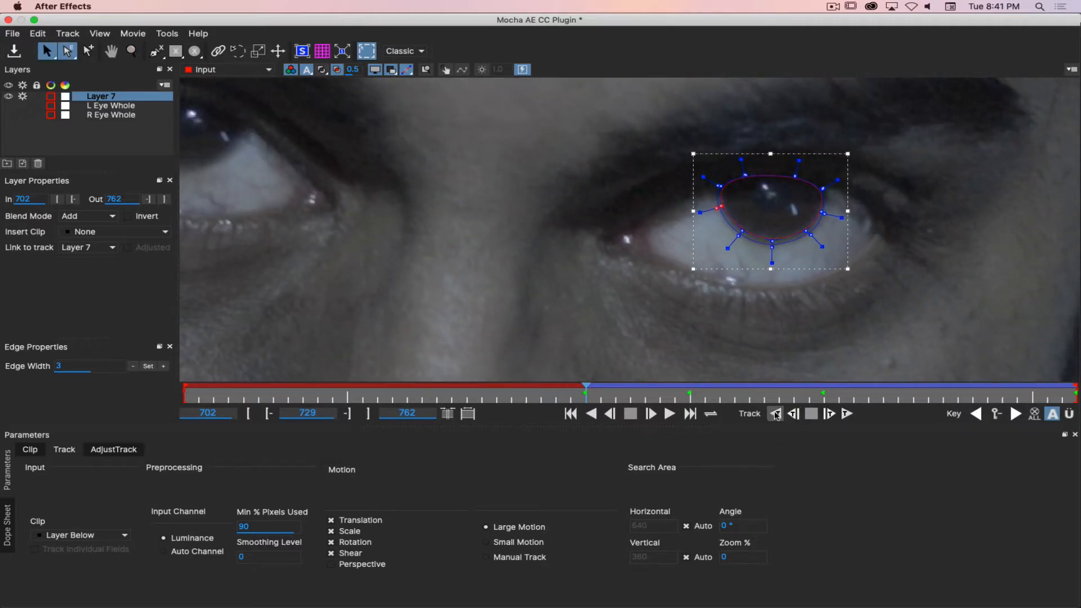
pyautogui.click(776, 414)
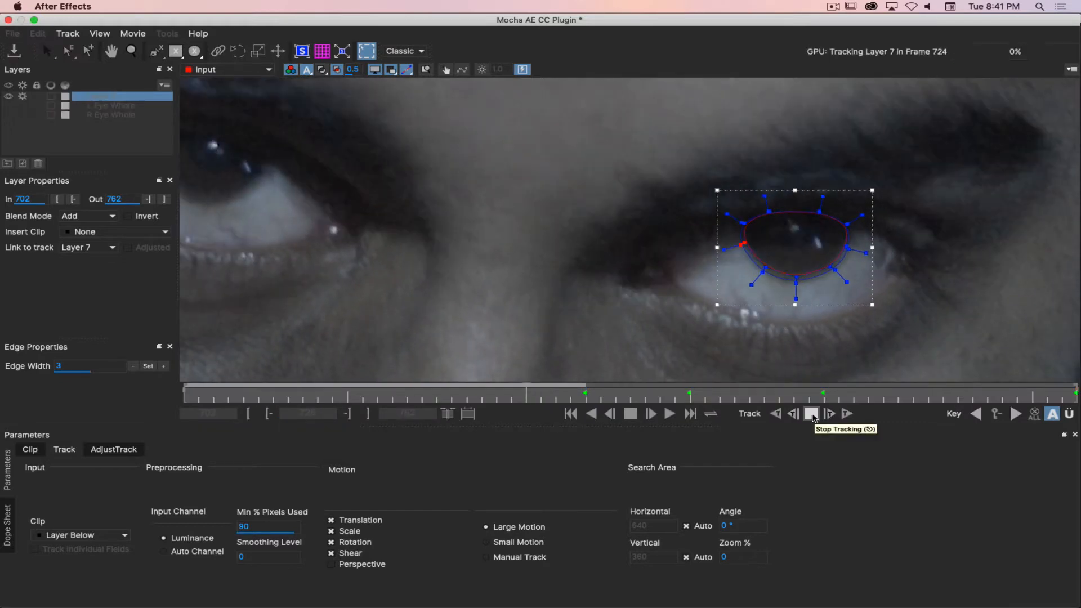
pyautogui.click(811, 415)
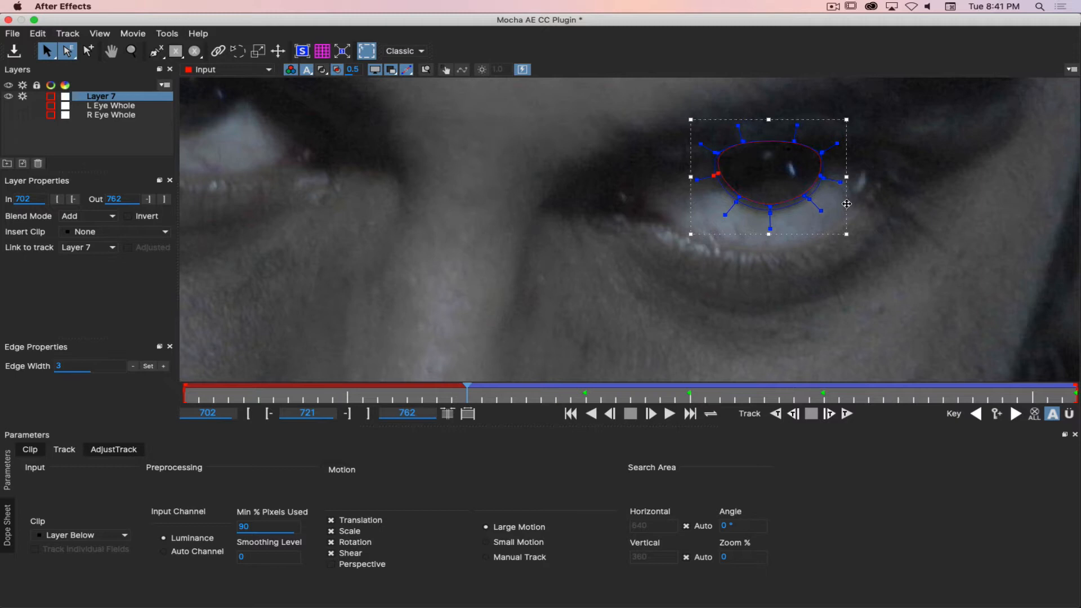
pyautogui.moveTo(847, 203); pyautogui.dragTo(847, 207)
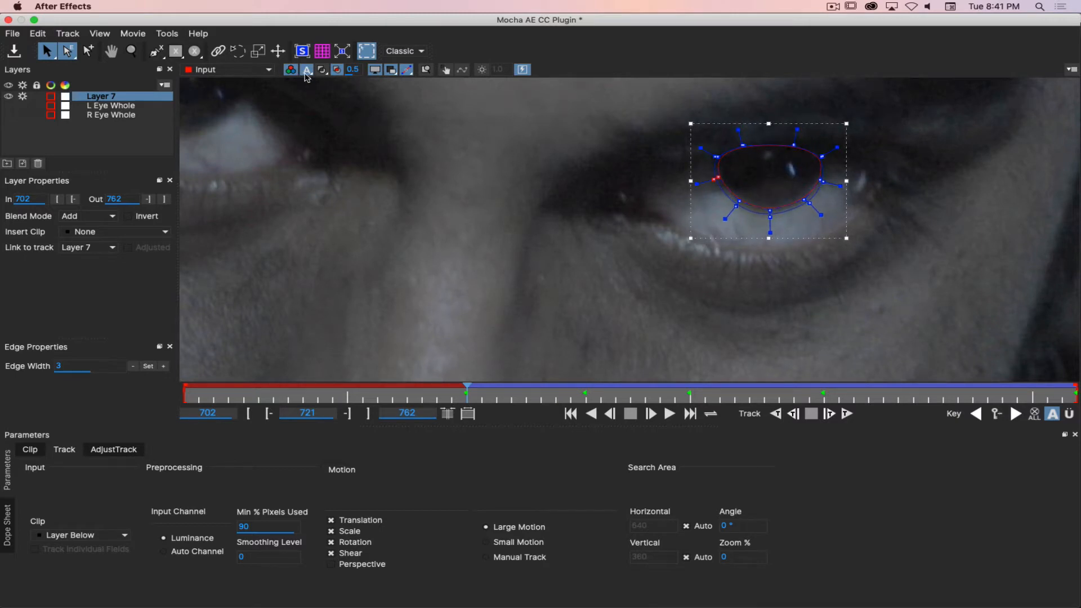
pyautogui.press('super+6')
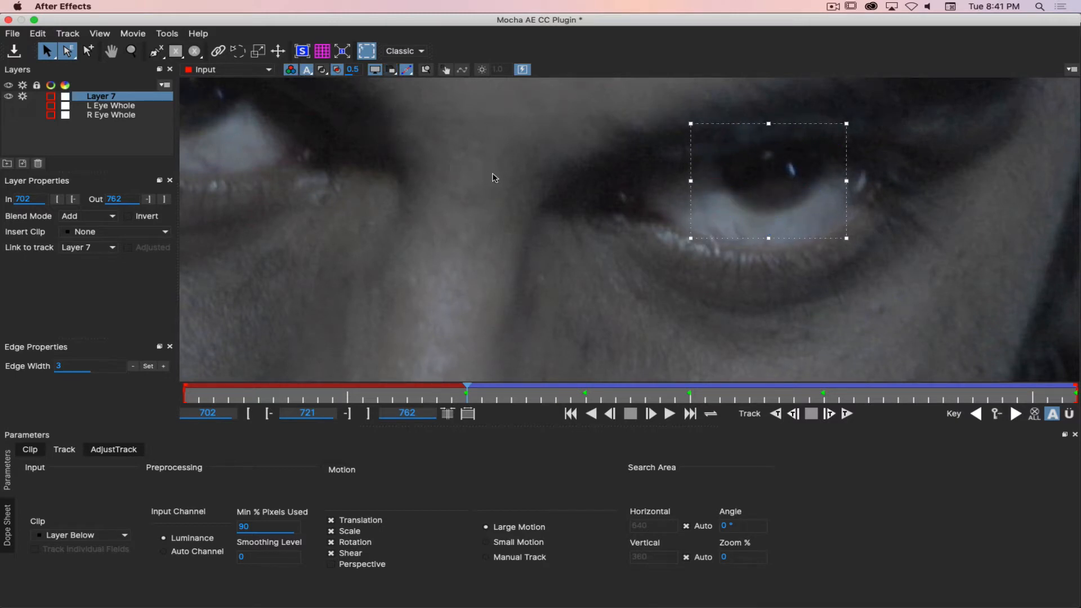
pyautogui.press('super+6')
pyautogui.press('super+6')
pyautogui.press('super+6')
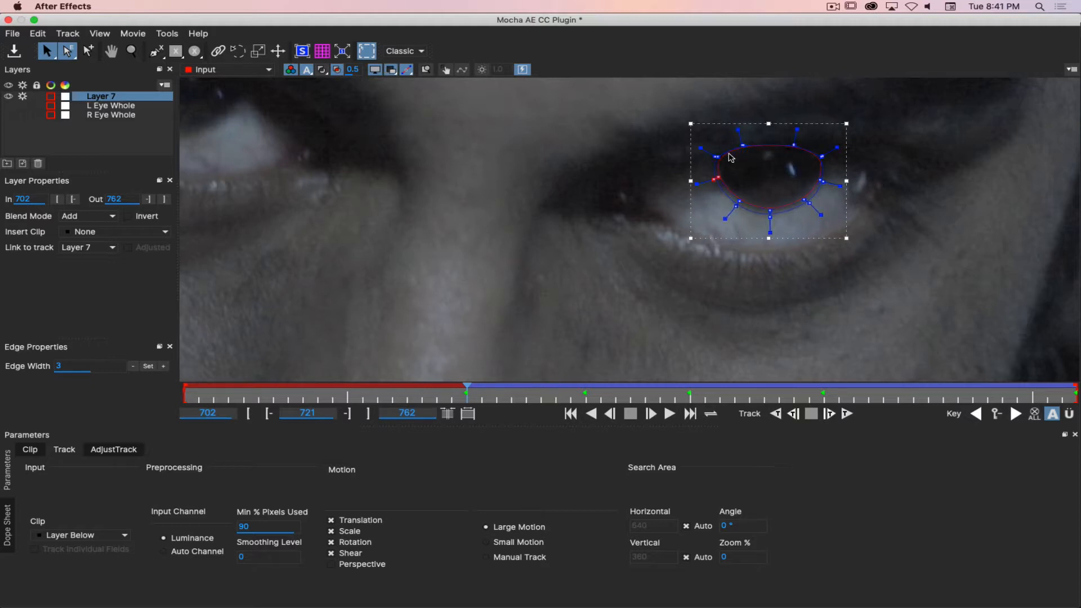
# Adjust the spline's upper, side and lower points at frame 721 to match the visible iris under the lowering eyelid.
pyautogui.click(717, 156)
pyautogui.click(69, 53)
pyautogui.click(81, 65)
pyautogui.press('z')
pyautogui.click(777, 187)
pyautogui.click(766, 112)
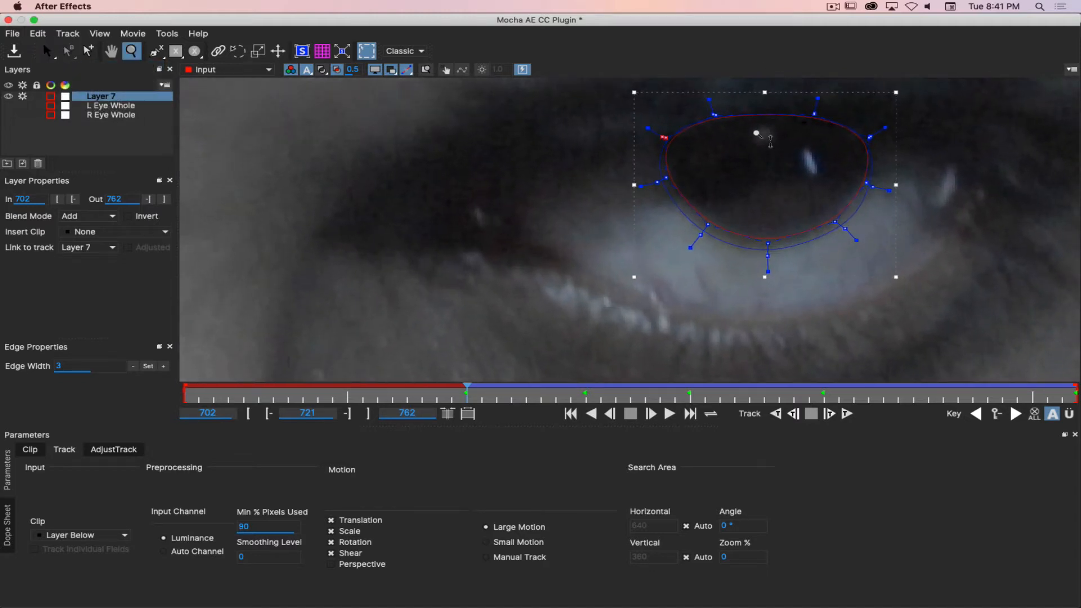
pyautogui.press('q')
pyautogui.moveTo(668, 139); pyautogui.dragTo(716, 119)
pyautogui.moveTo(813, 115); pyautogui.dragTo(815, 118)
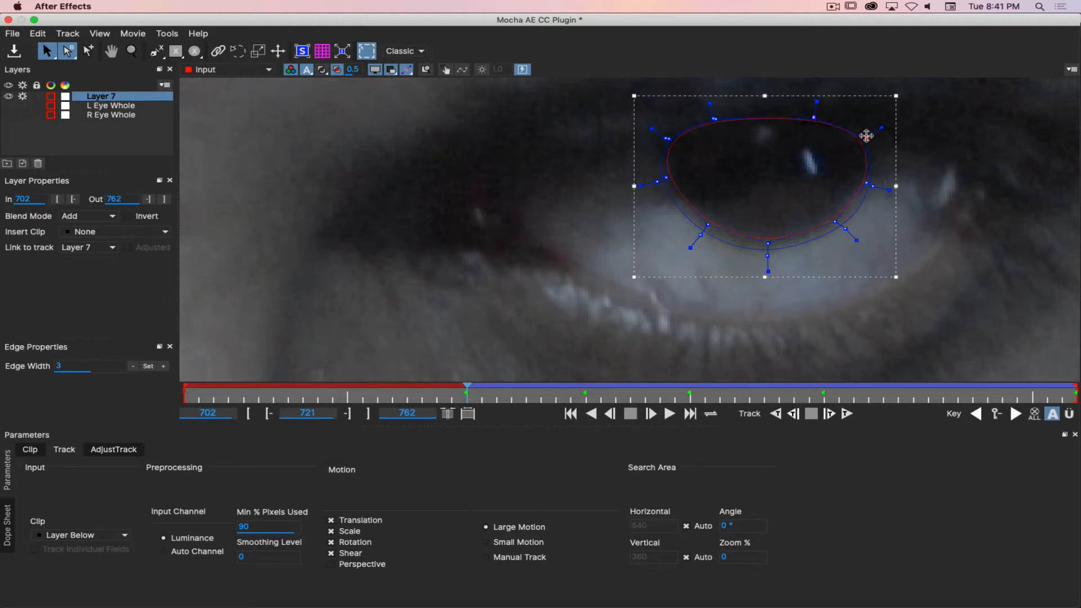
pyautogui.moveTo(868, 183); pyautogui.dragTo(864, 180)
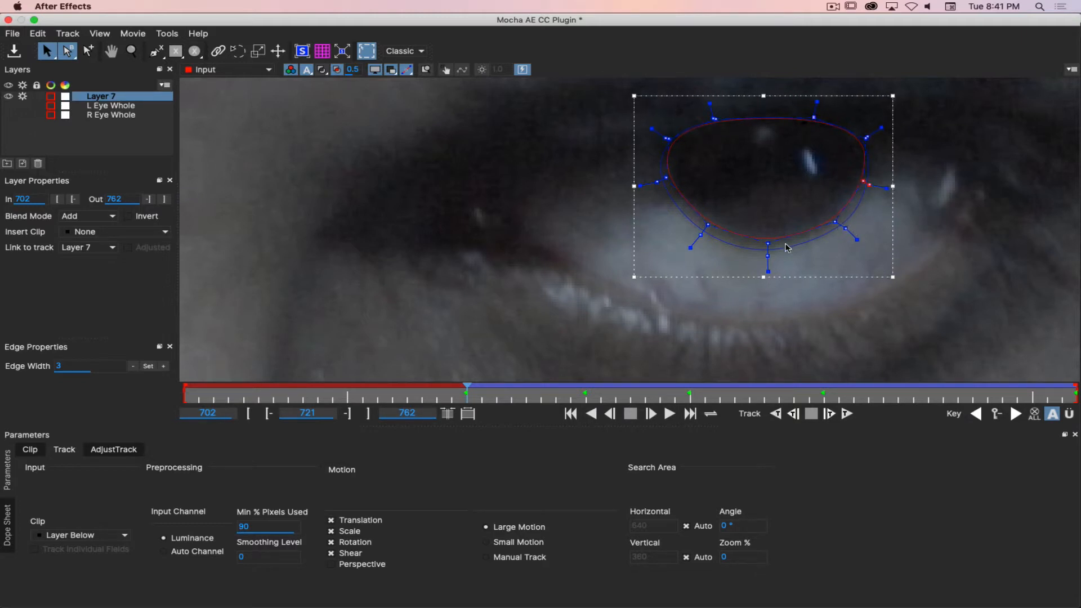
pyautogui.moveTo(768, 256); pyautogui.dragTo(767, 255)
pyautogui.moveTo(701, 235); pyautogui.dragTo(703, 233)
# Track the spline backward to frame 716 and reshape it to the half-covered iris, pulling the upper points down along the eyelid.
pyautogui.press('z')
pyautogui.moveTo(790, 212); pyautogui.dragTo(787, 318)
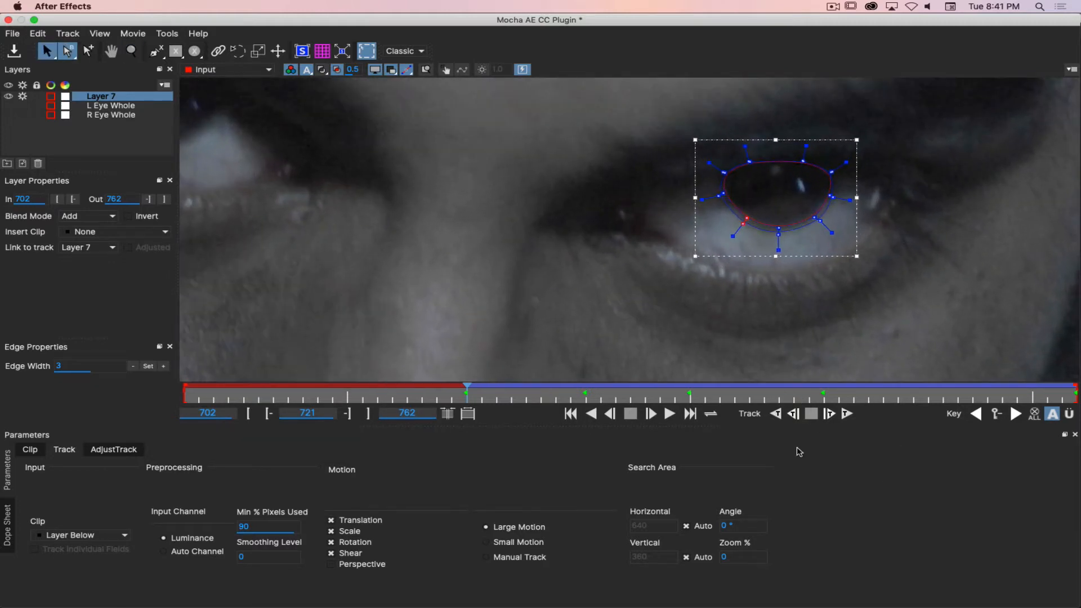
pyautogui.click(776, 414)
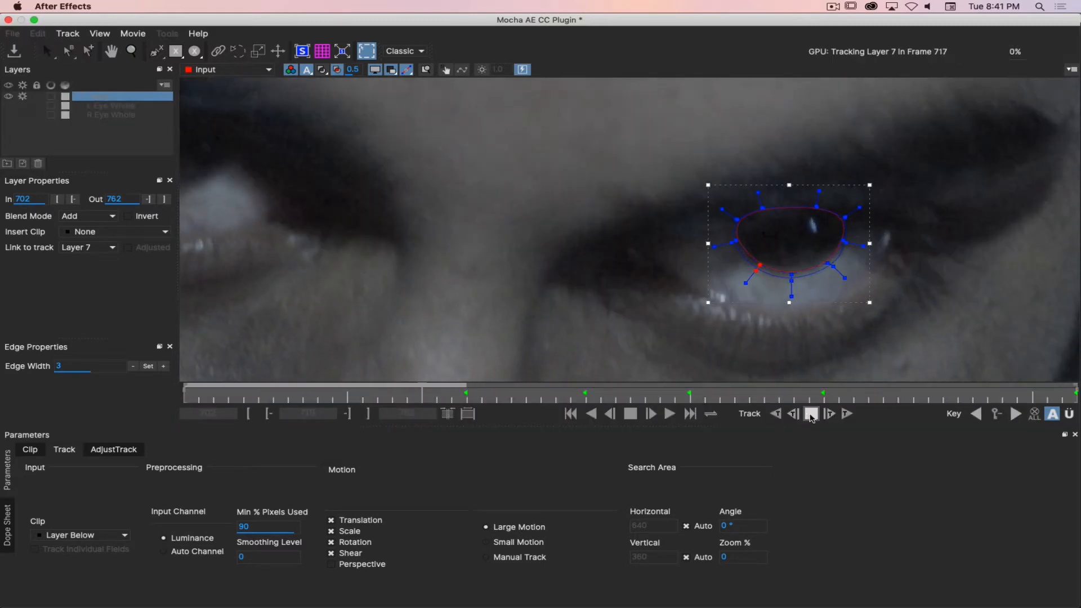
pyautogui.click(811, 415)
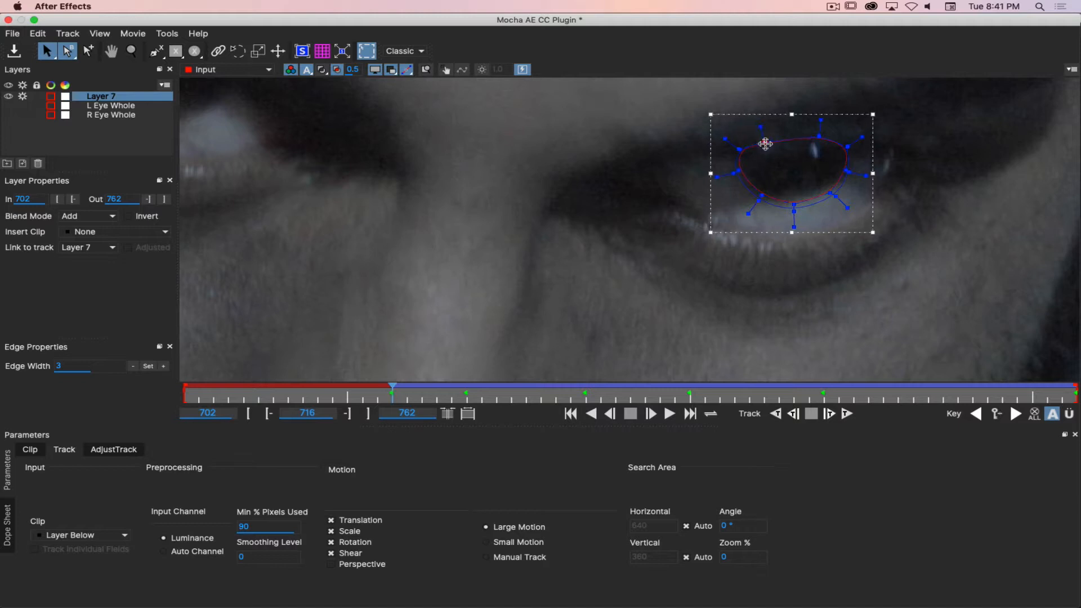
pyautogui.moveTo(765, 144); pyautogui.dragTo(740, 152)
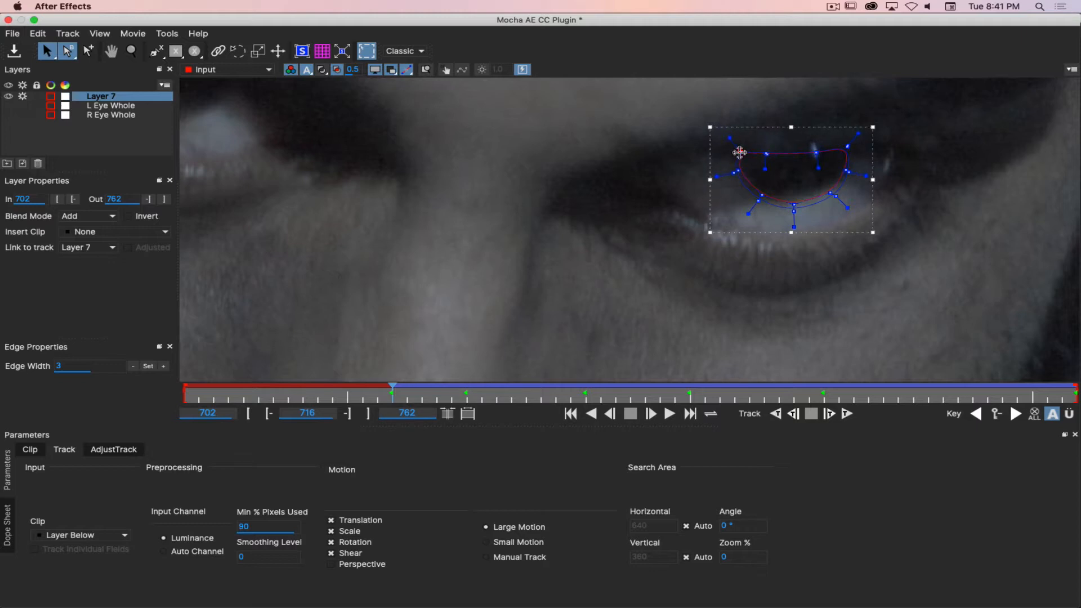
pyautogui.moveTo(847, 148); pyautogui.dragTo(845, 146)
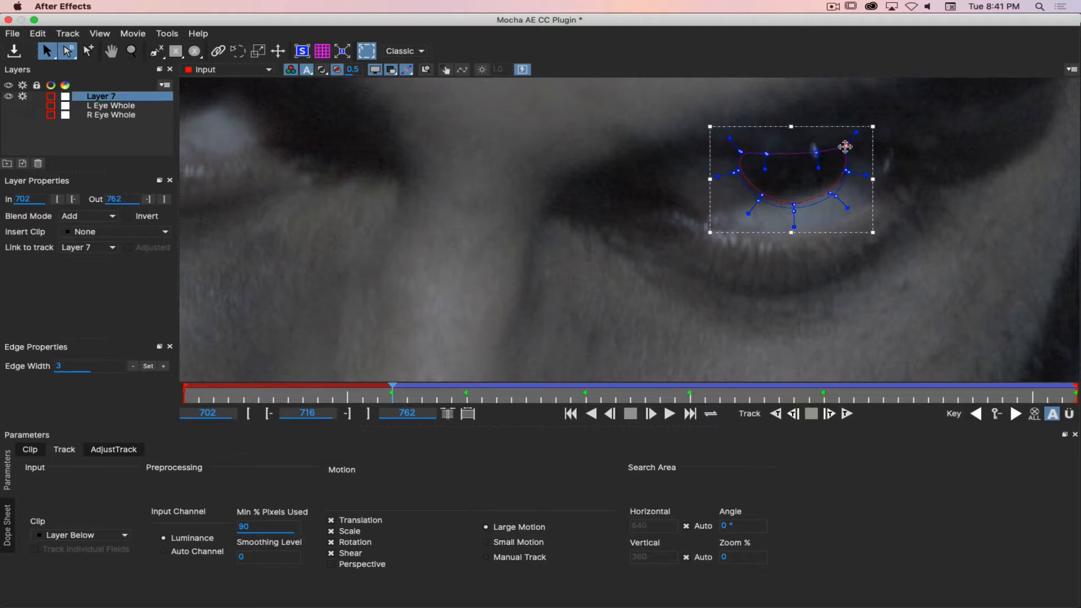
pyautogui.moveTo(794, 205); pyautogui.dragTo(760, 194)
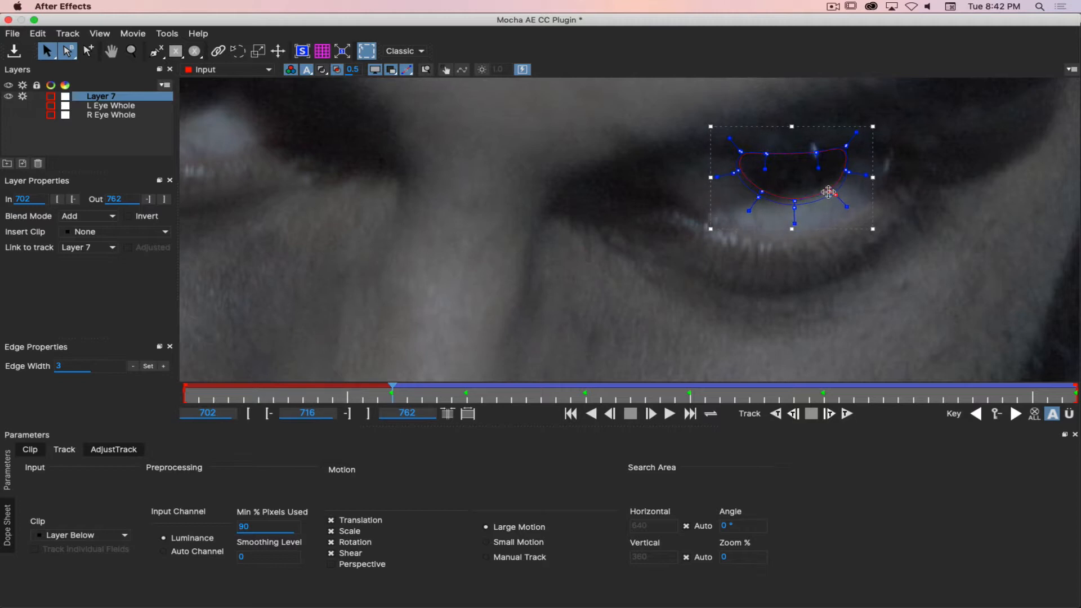
pyautogui.click(846, 171)
# Track the spline backward to frame 712 and pull its upper points down and lower points inward around the narrow visible iris.
pyautogui.click(794, 415)
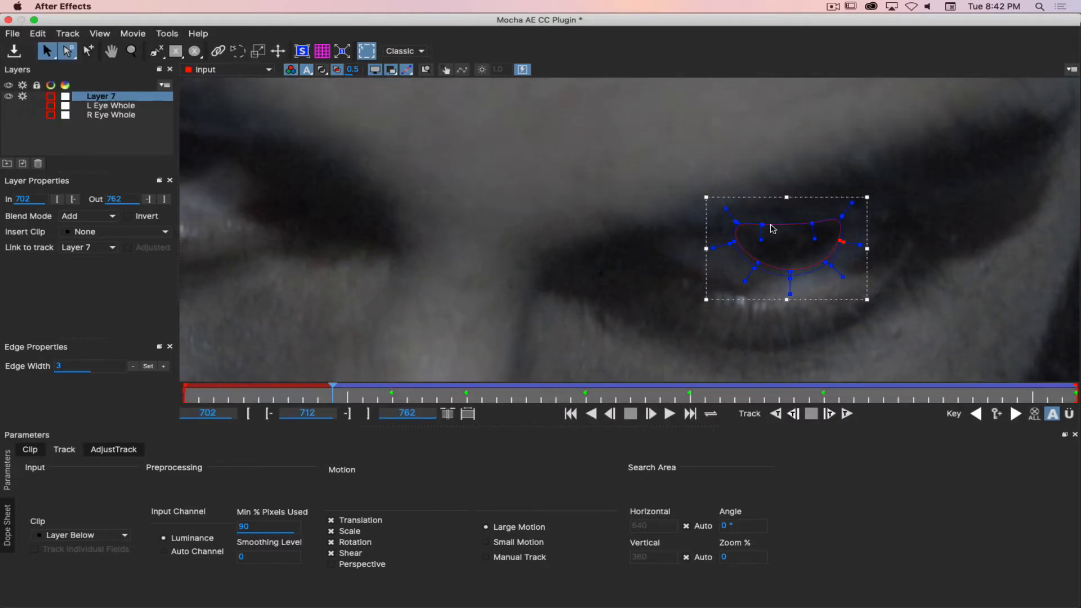
pyautogui.moveTo(761, 225); pyautogui.dragTo(811, 237)
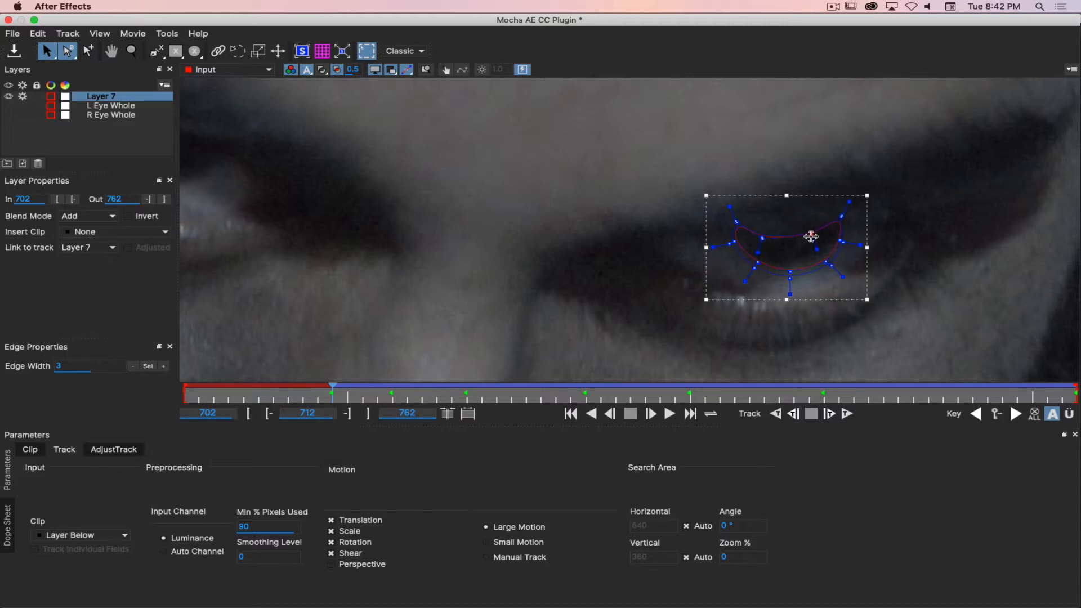
pyautogui.moveTo(737, 223); pyautogui.dragTo(735, 231)
pyautogui.moveTo(840, 218); pyautogui.dragTo(840, 226)
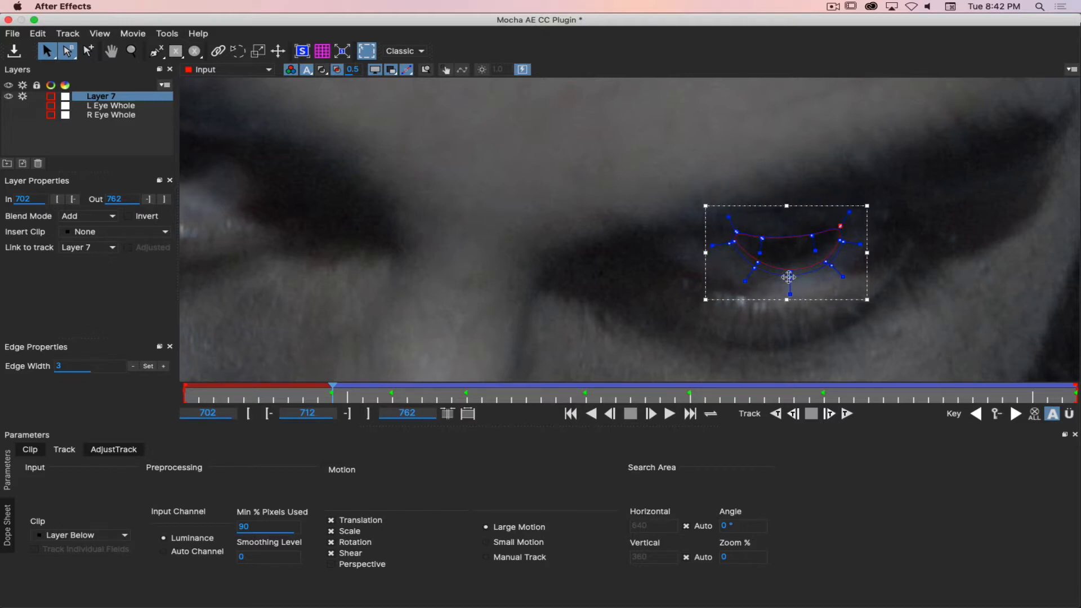
pyautogui.moveTo(790, 272); pyautogui.dragTo(841, 242)
pyautogui.moveTo(758, 266); pyautogui.dragTo(748, 235)
pyautogui.moveTo(841, 226); pyautogui.dragTo(838, 227)
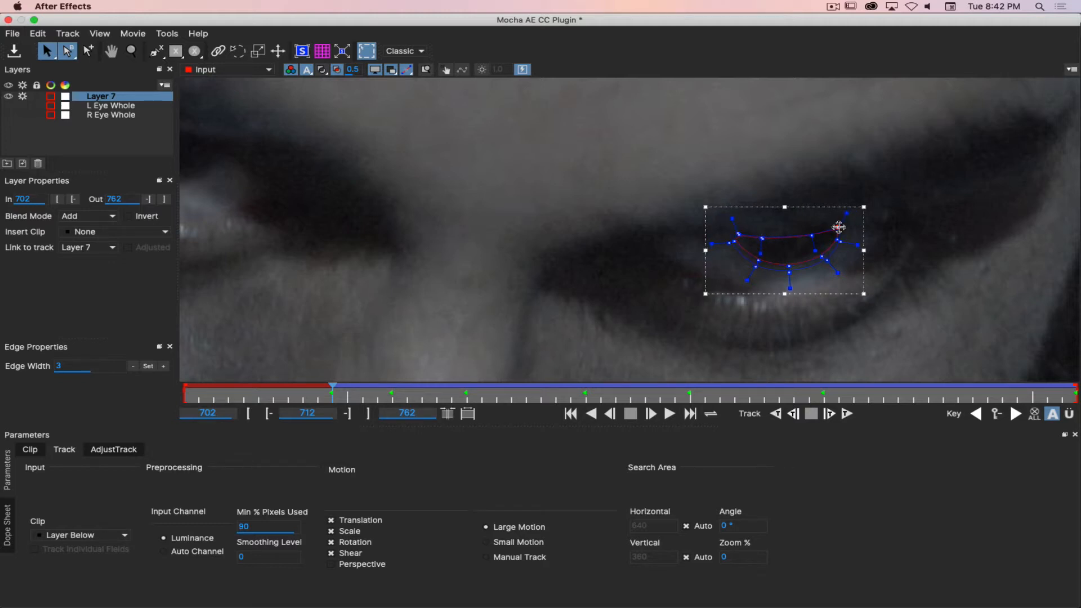
# Lower the spline's upper points at frame 712, track it backward to frame 709 and check the fit with the spline overlay hidden.
pyautogui.click(812, 236)
pyautogui.click(763, 240)
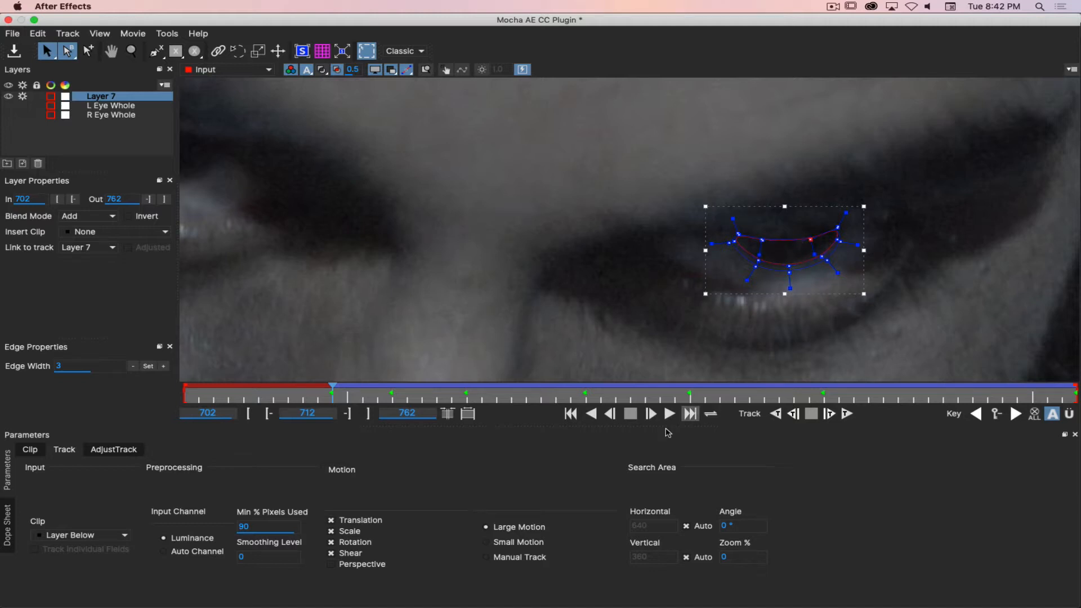
pyautogui.click(794, 414)
pyautogui.click(794, 414)
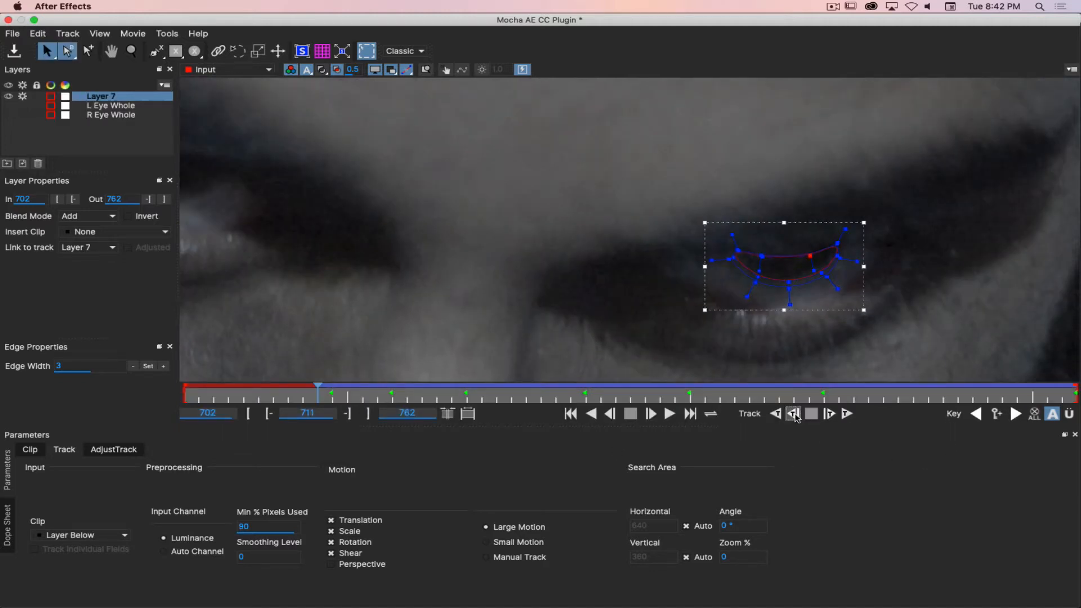
pyautogui.click(794, 414)
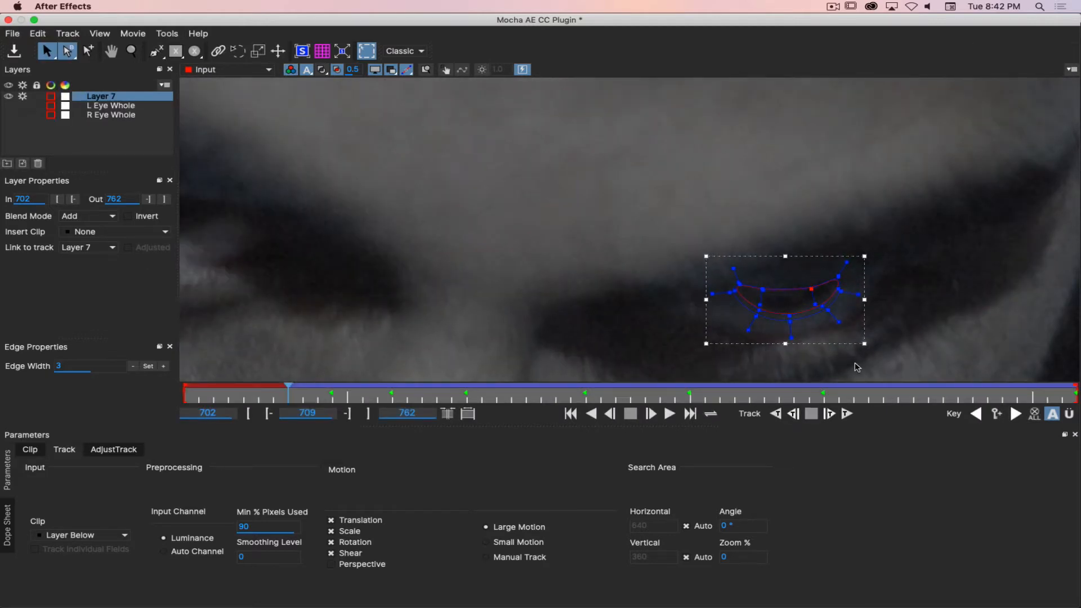
pyautogui.moveTo(907, 312); pyautogui.dragTo(761, 197)
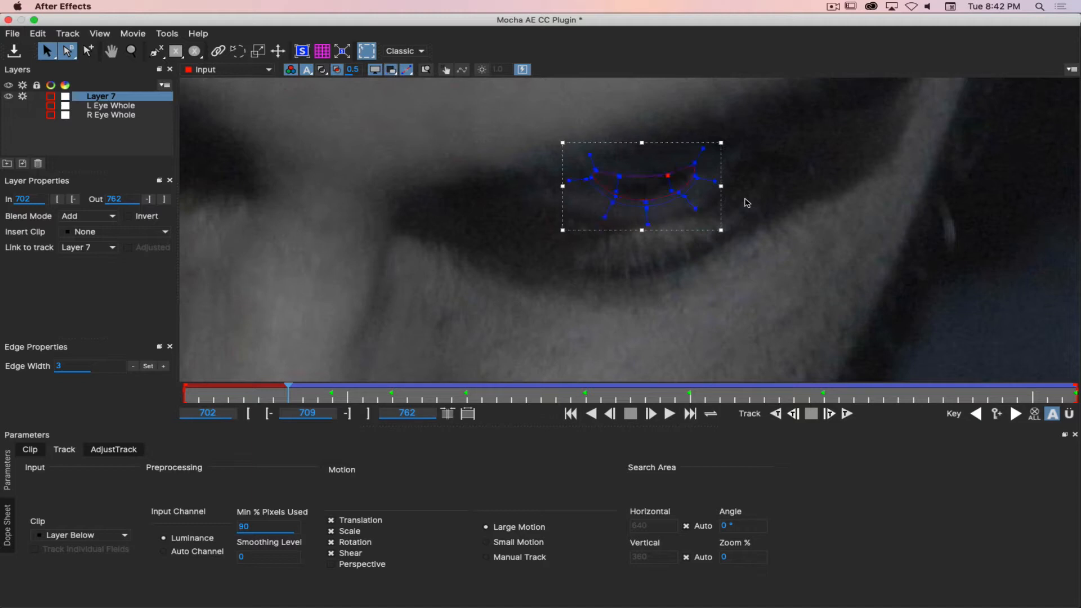
pyautogui.hotkey('alt', '6')
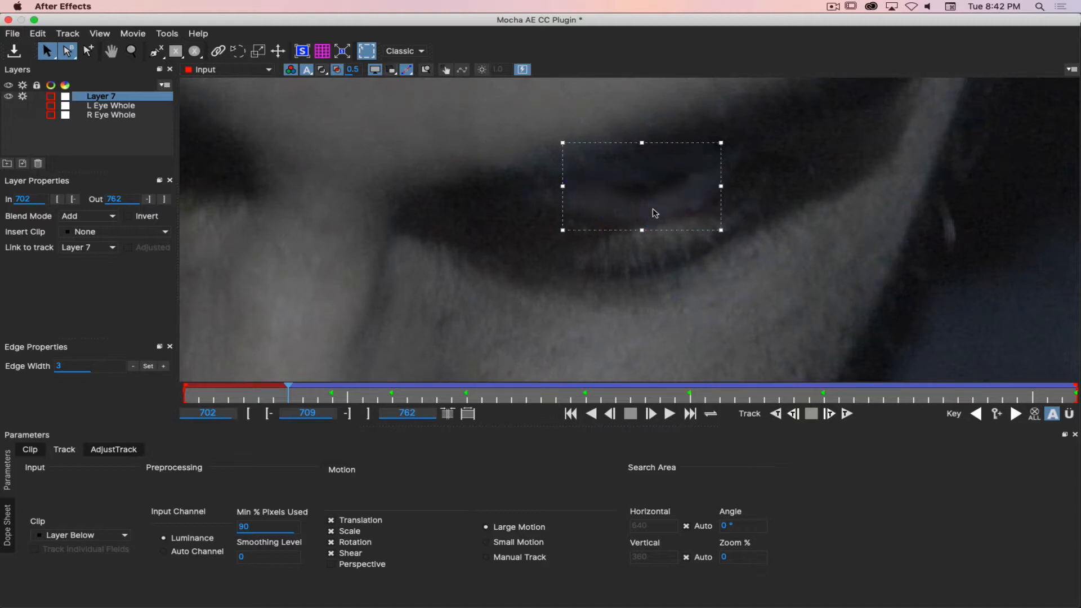
pyautogui.hotkey('alt', '6')
# Return to frame 712 and move the spline's inner-corner points inward toward the visible iris.
pyautogui.moveTo(289, 401); pyautogui.dragTo(333, 398)
pyautogui.press('alt')
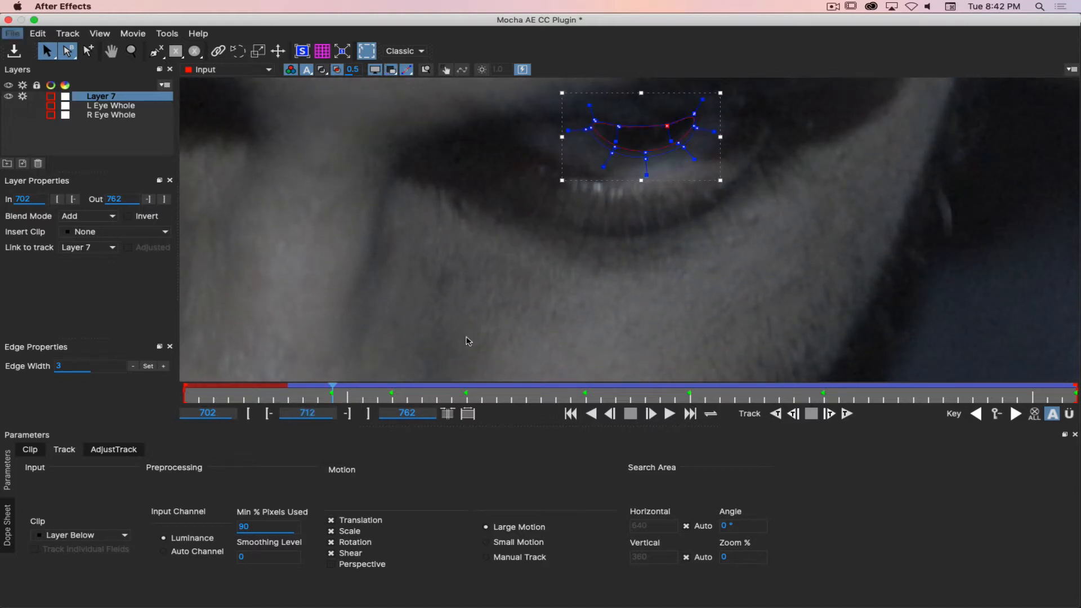
pyautogui.moveTo(577, 112); pyautogui.dragTo(597, 130)
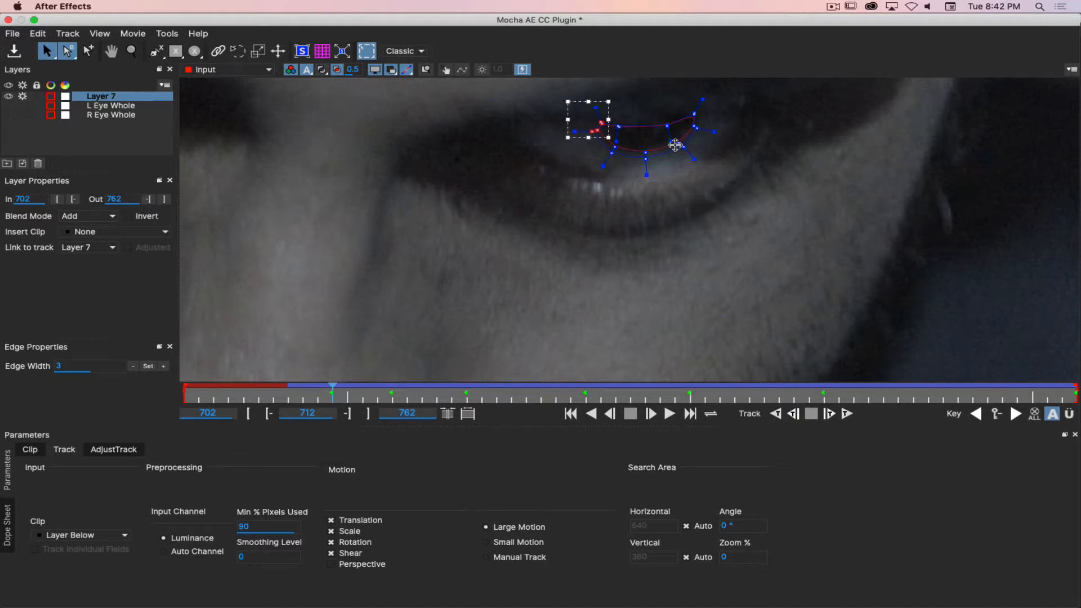
pyautogui.press('super+4')
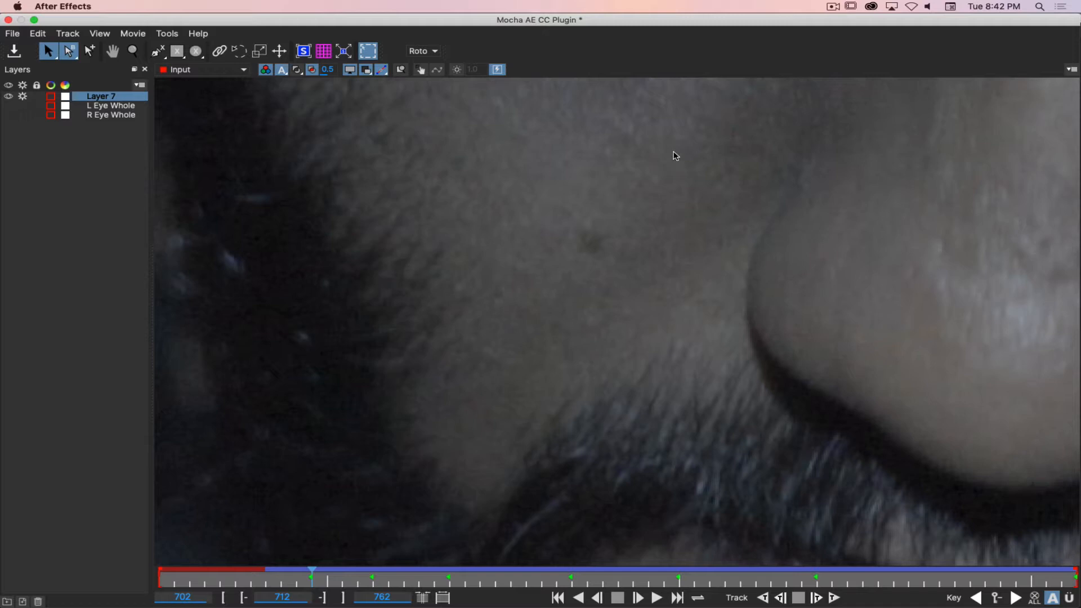
pyautogui.press('super+2')
pyautogui.press('super+1')
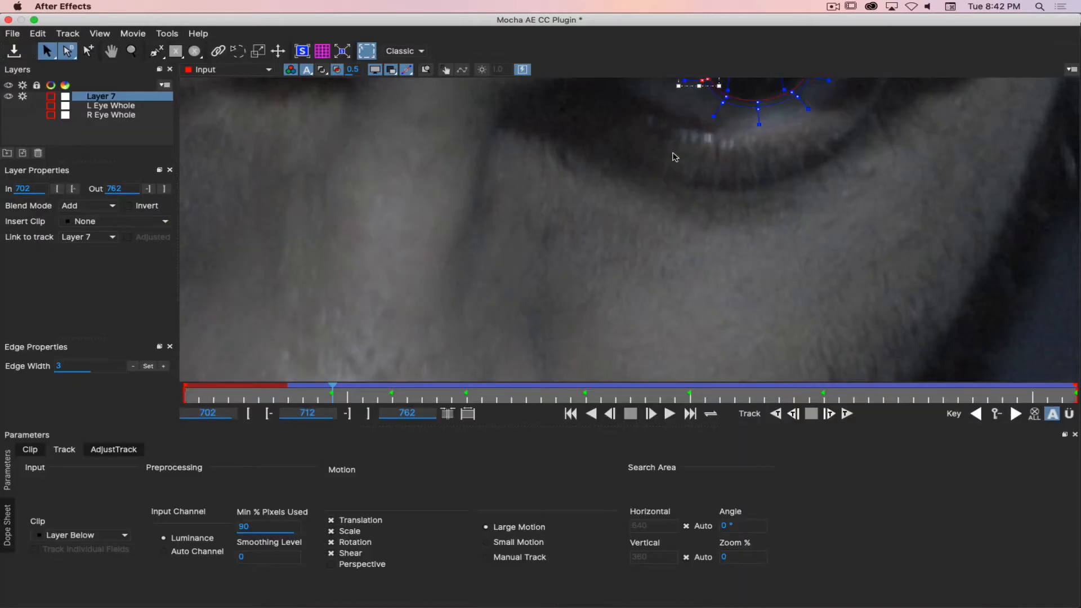
pyautogui.press('x')
pyautogui.moveTo(799, 155); pyautogui.dragTo(715, 282)
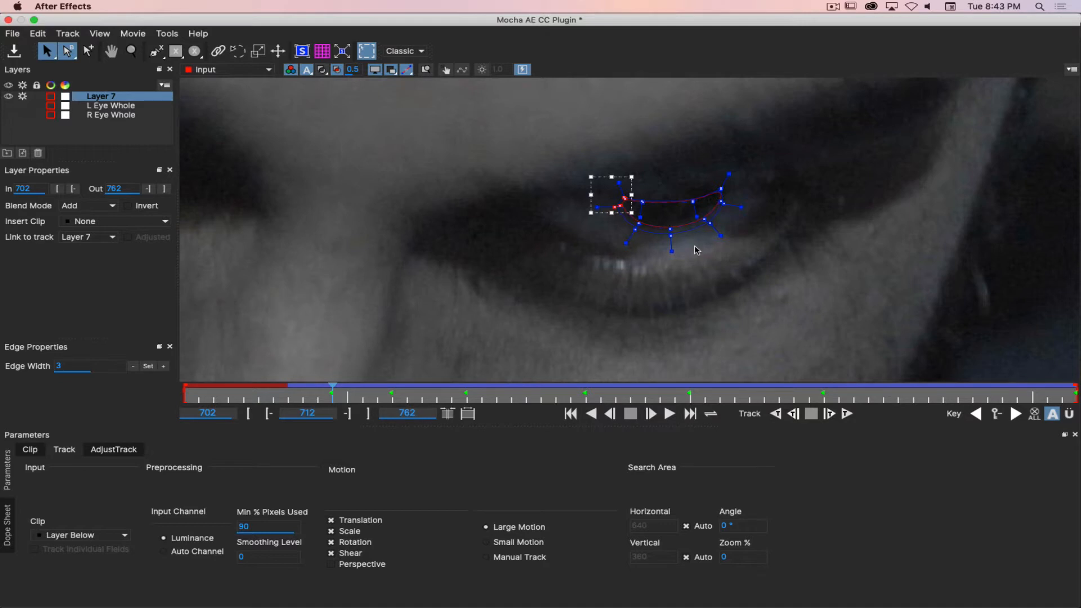
# Compare the spline with the iris by toggling the overlay, and refine its upper, lower and outer-corner points at frame 712.
pyautogui.hotkey('alt', '6')
pyautogui.hotkey('alt', '6')
pyautogui.hotkey('alt', '6')
pyautogui.hotkey('alt', '6')
pyautogui.press('super+a')
pyautogui.moveTo(694, 203); pyautogui.dragTo(696, 200)
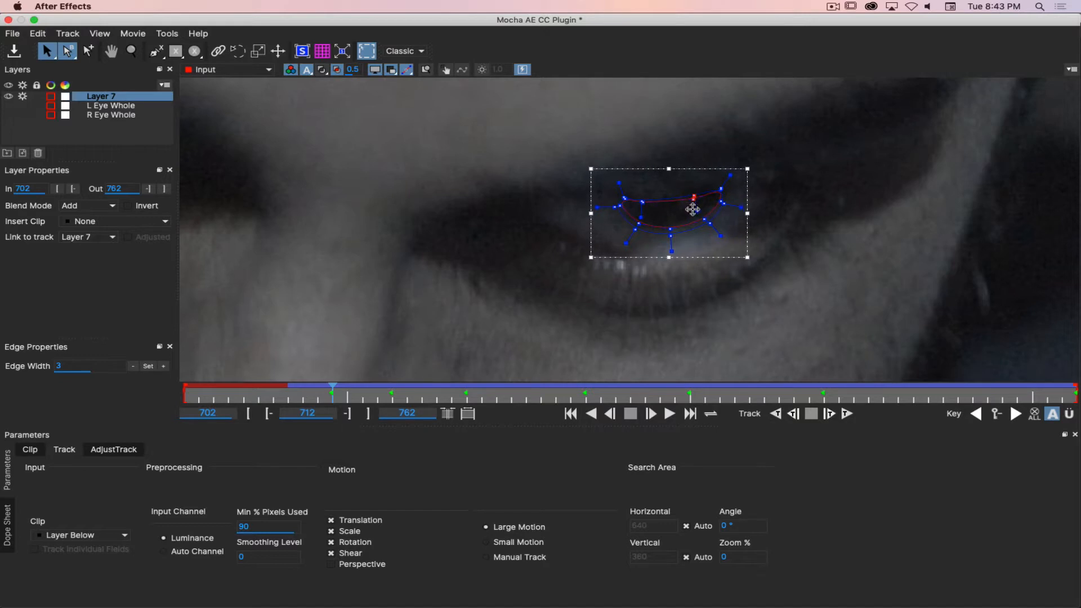
pyautogui.press('super+6')
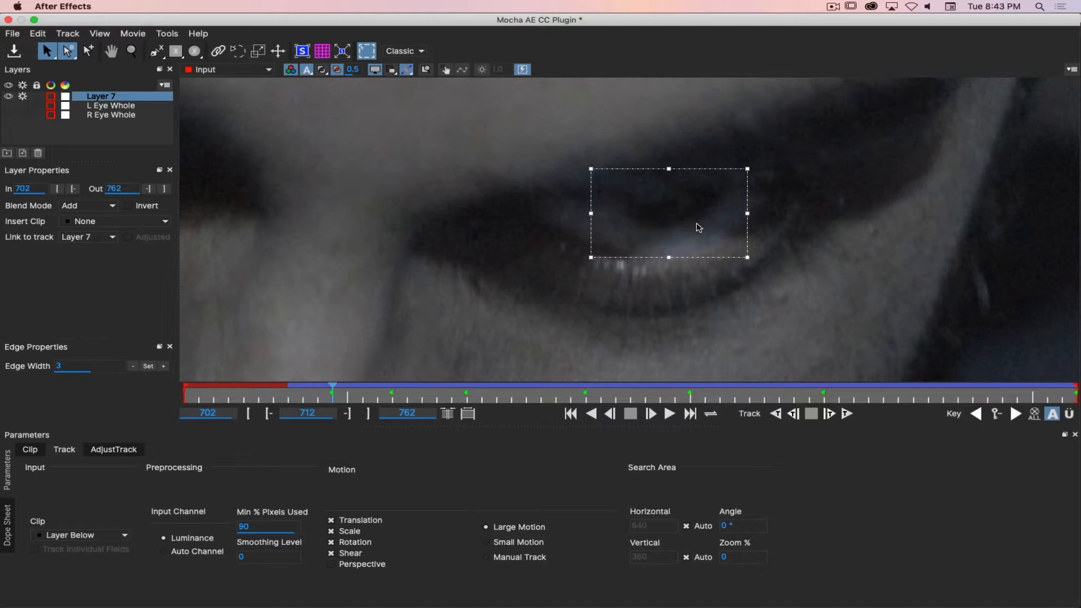
pyautogui.press('super+6')
pyautogui.moveTo(702, 218); pyautogui.dragTo(641, 223)
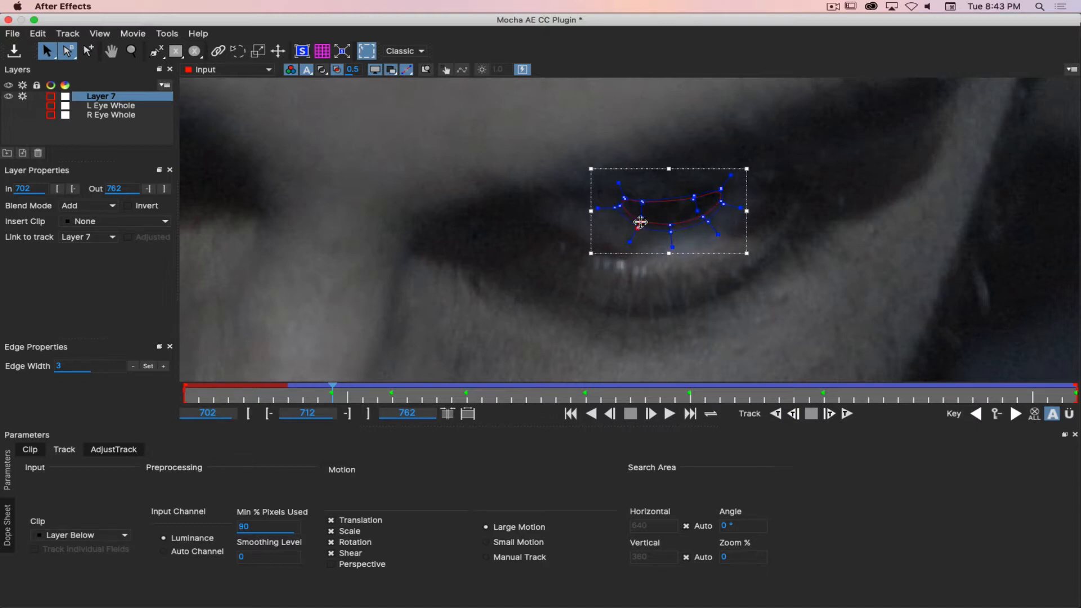
pyautogui.click(720, 202)
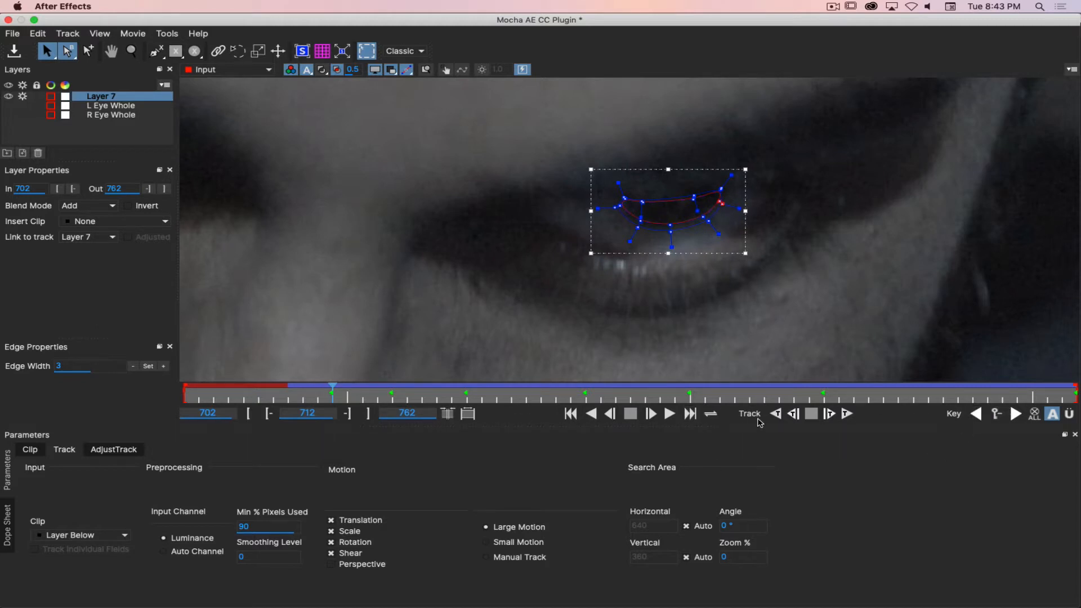
# Retrack the spline backward to frame 709, pulling the outer-corner points inward and the lower points up to the narrowed iris.
pyautogui.click(794, 415)
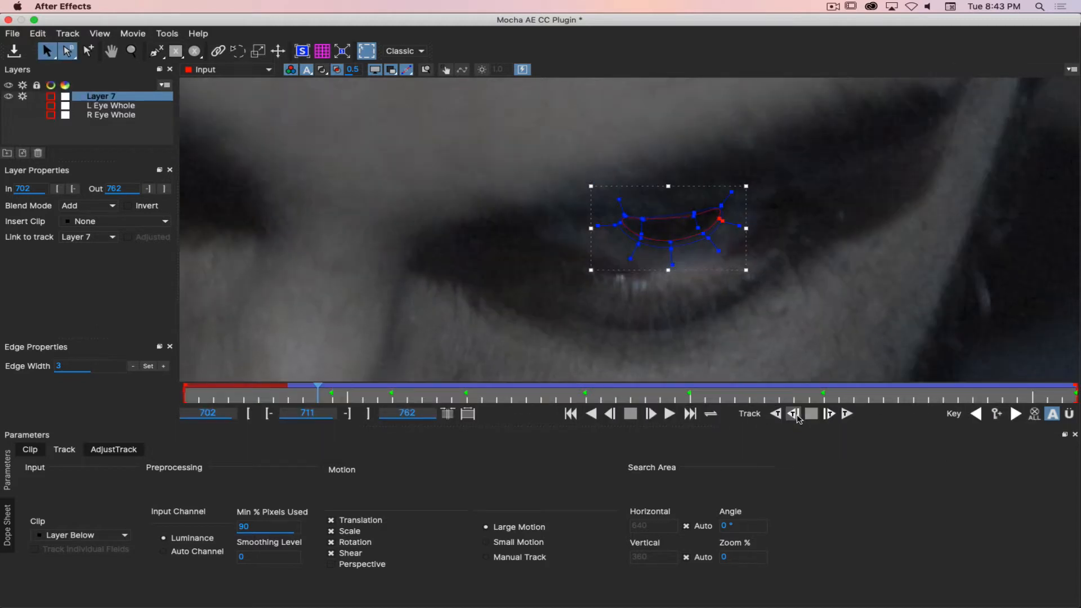
pyautogui.click(794, 415)
pyautogui.click(794, 414)
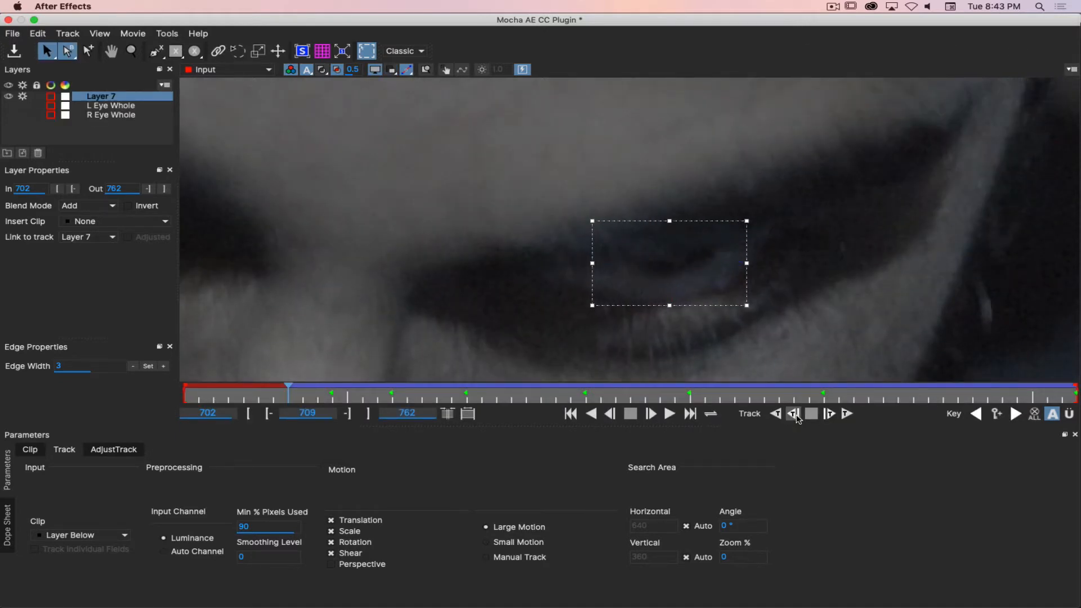
pyautogui.press('z')
pyautogui.moveTo(716, 280); pyautogui.dragTo(704, 127)
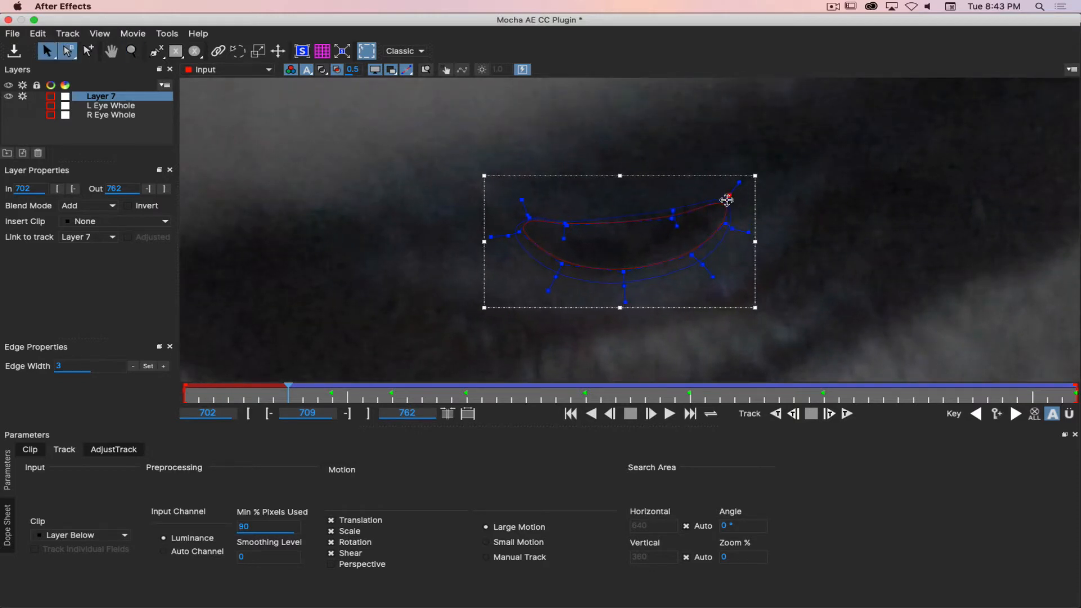
pyautogui.moveTo(727, 200); pyautogui.dragTo(685, 246)
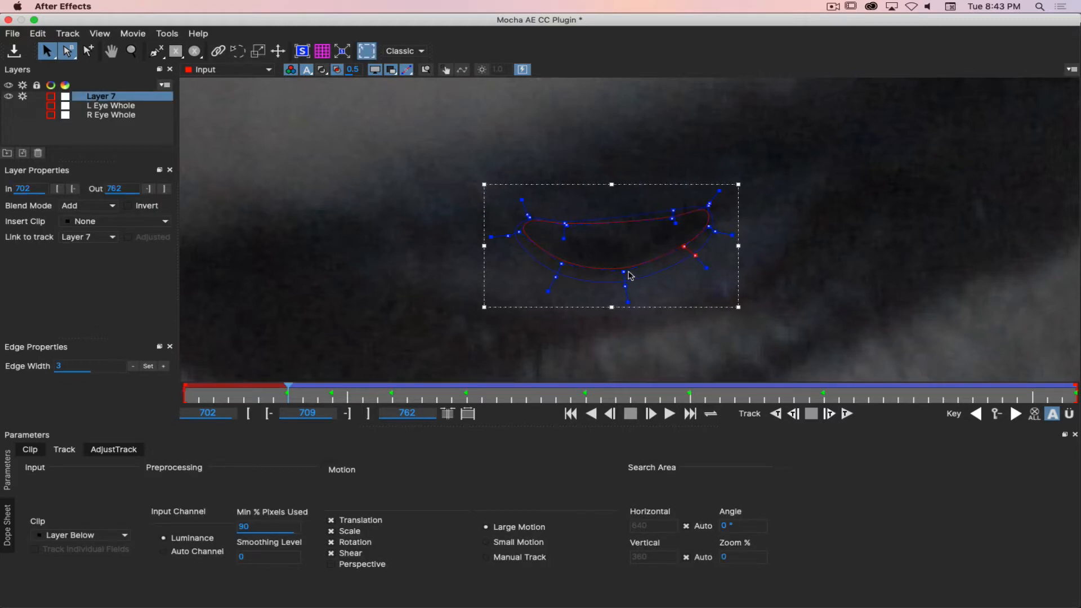
pyautogui.moveTo(624, 273); pyautogui.dragTo(562, 262)
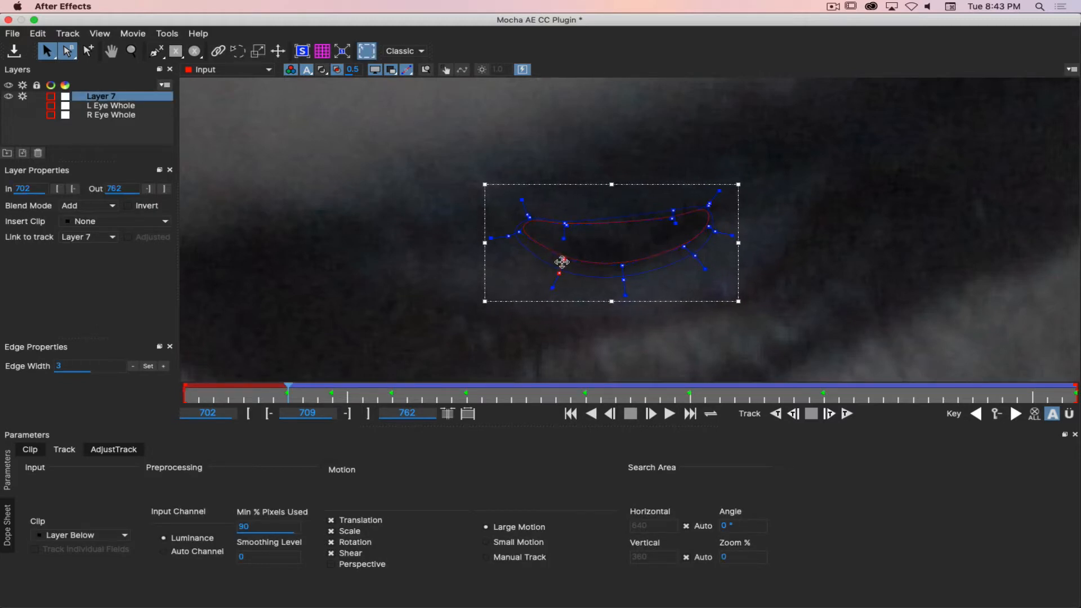
# Move the inner-corner points inward and the upper points down at frame 709 to match the iris sliver, checking with the overlay hidden.
pyautogui.moveTo(516, 232); pyautogui.dragTo(569, 233)
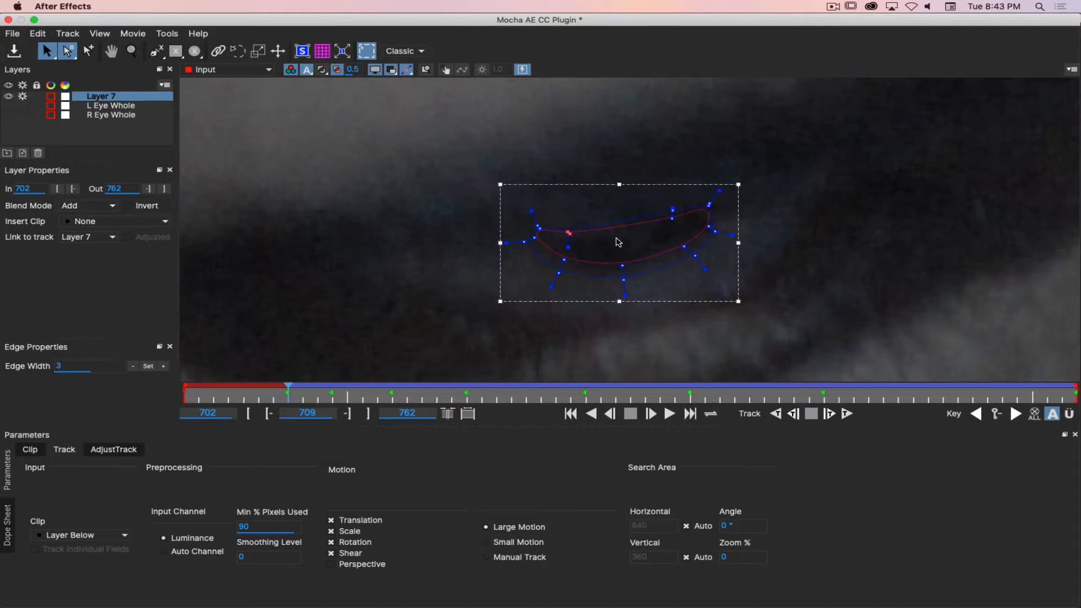
pyautogui.moveTo(671, 218); pyautogui.dragTo(664, 231)
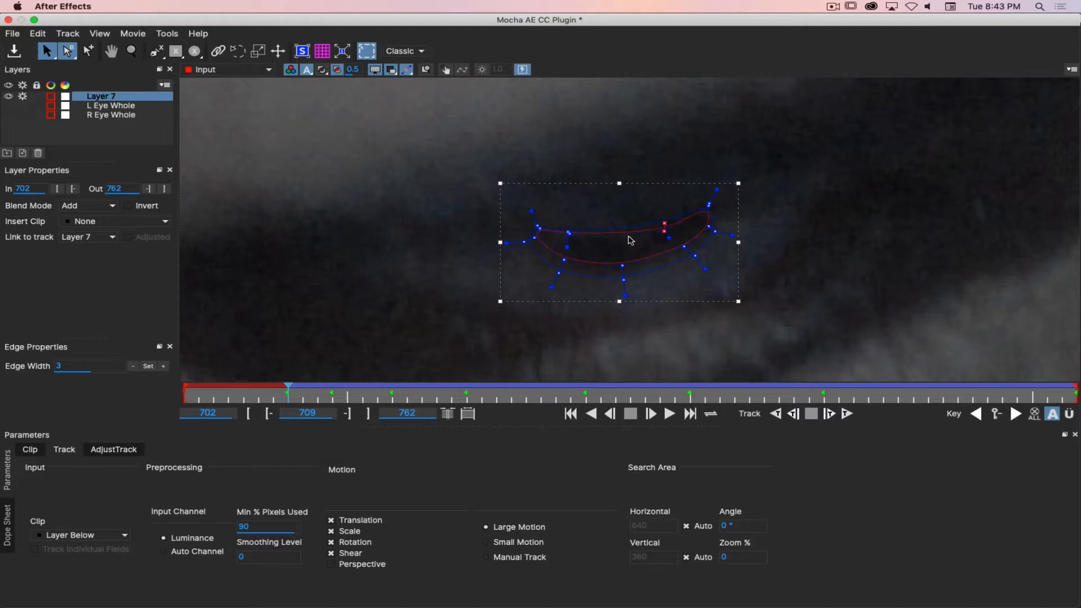
pyautogui.moveTo(569, 233); pyautogui.dragTo(575, 237)
pyautogui.click(664, 230)
pyautogui.hotkey('alt', '6')
pyautogui.hotkey('alt', '6')
pyautogui.hotkey('alt', '6')
pyautogui.hotkey('alt', '6')
pyautogui.moveTo(541, 235); pyautogui.dragTo(575, 261)
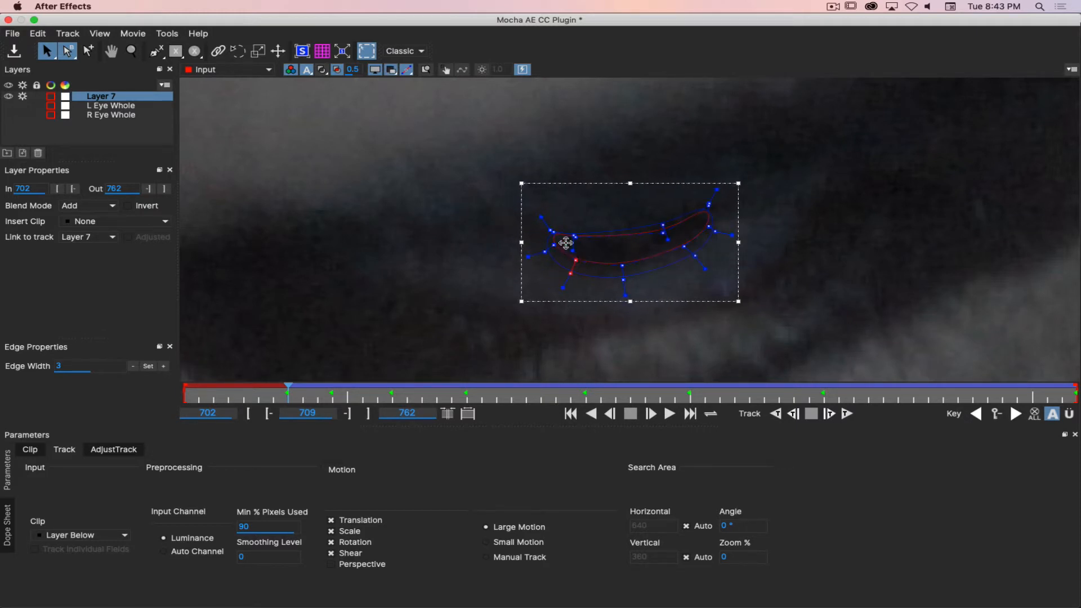
pyautogui.click(552, 231)
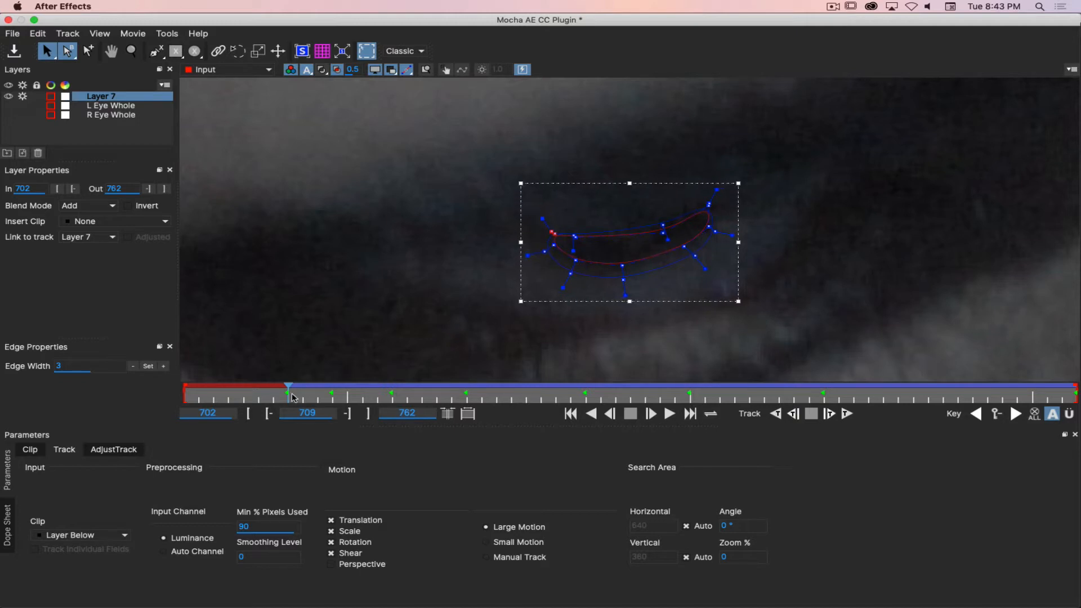
# Track the spline backward to frame 707 and shift it slightly down onto the barely visible iris.
pyautogui.moveTo(287, 399)
pyautogui.mouseDown()
pyautogui.moveTo(343, 399)
pyautogui.moveTo(281, 396)
pyautogui.mouseUp()
pyautogui.click(794, 413)
pyautogui.click(794, 414)
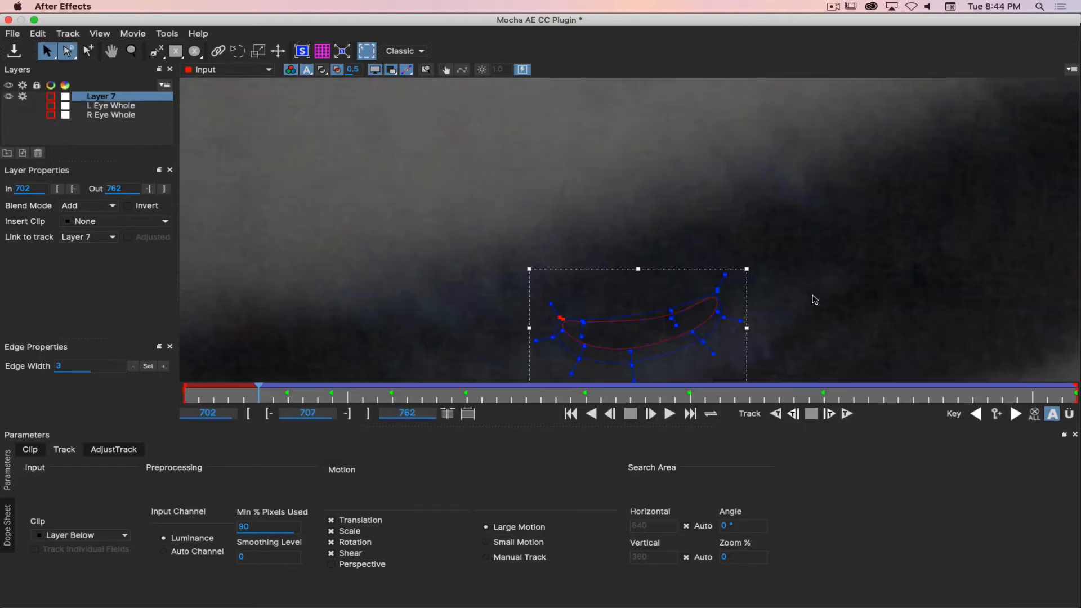
pyautogui.press('z')
pyautogui.moveTo(816, 288); pyautogui.dragTo(811, 352)
pyautogui.press('x')
pyautogui.moveTo(857, 294); pyautogui.dragTo(853, 183)
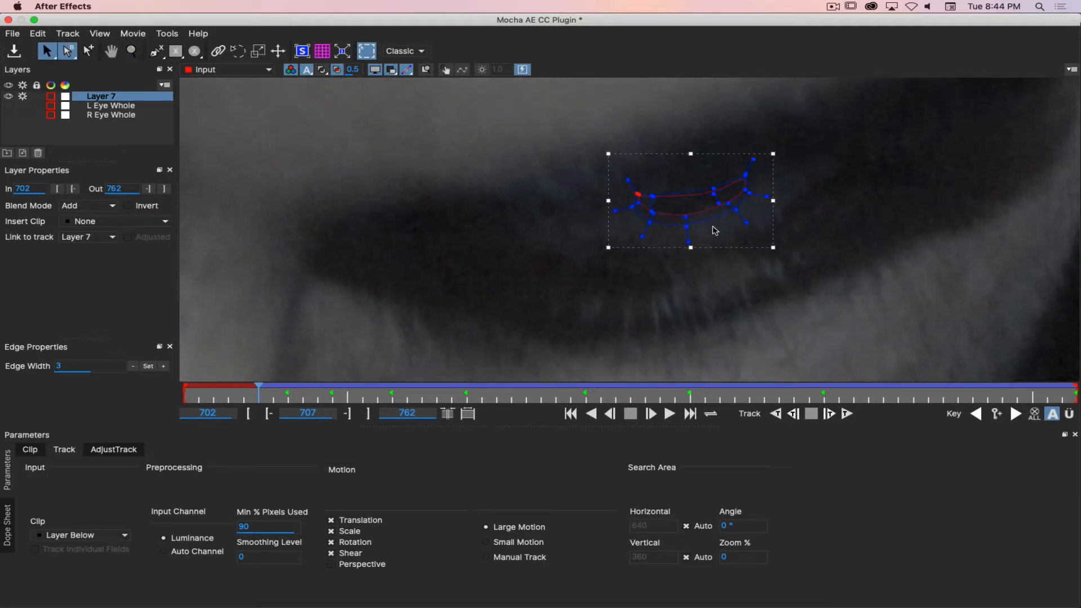
pyautogui.moveTo(774, 224); pyautogui.dragTo(774, 228)
# Track the spline backward to the first frame, 702, and shift it slightly down over the closing eye.
pyautogui.click(794, 413)
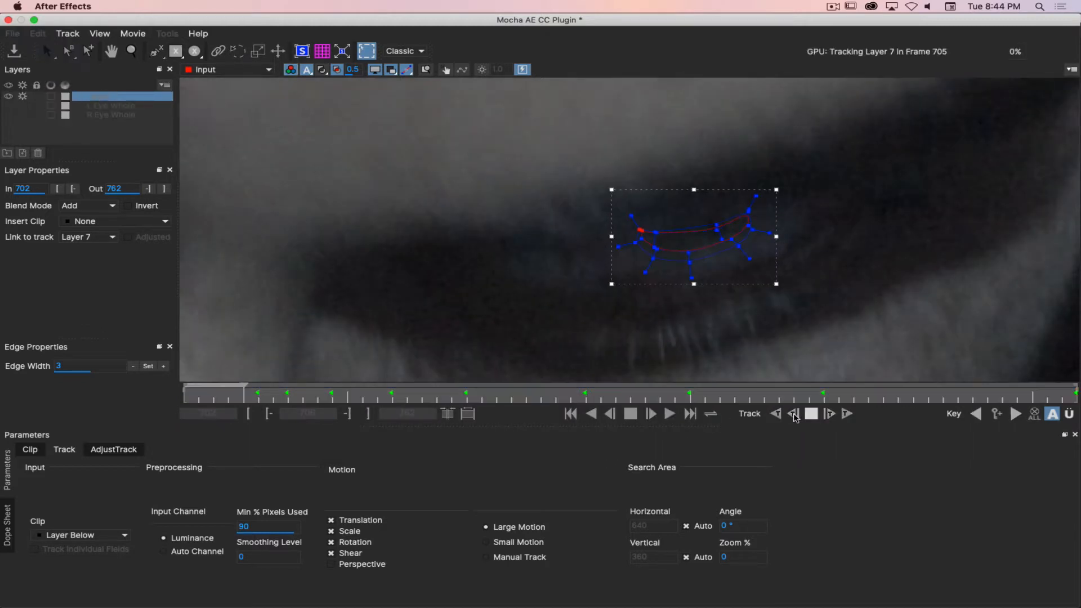
pyautogui.click(793, 414)
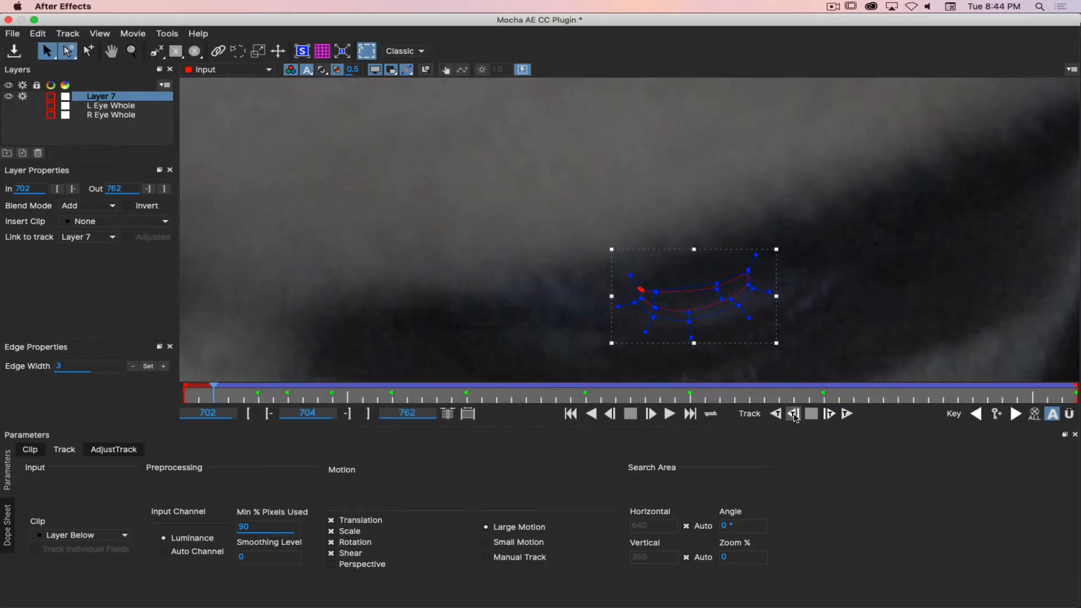
pyautogui.click(794, 414)
pyautogui.click(794, 413)
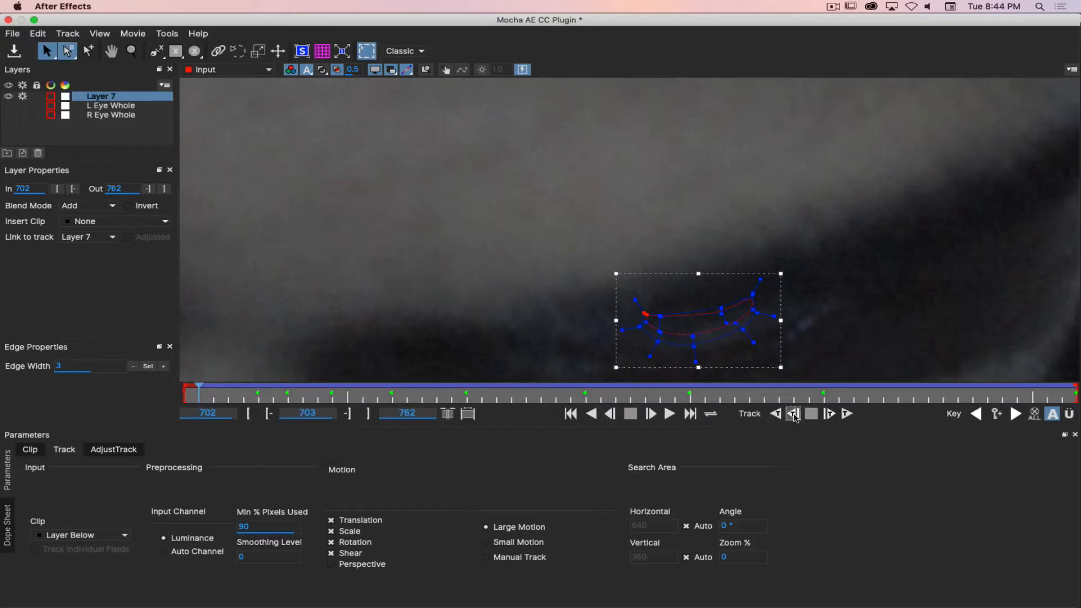
pyautogui.press('x')
pyautogui.moveTo(888, 279); pyautogui.dragTo(882, 234)
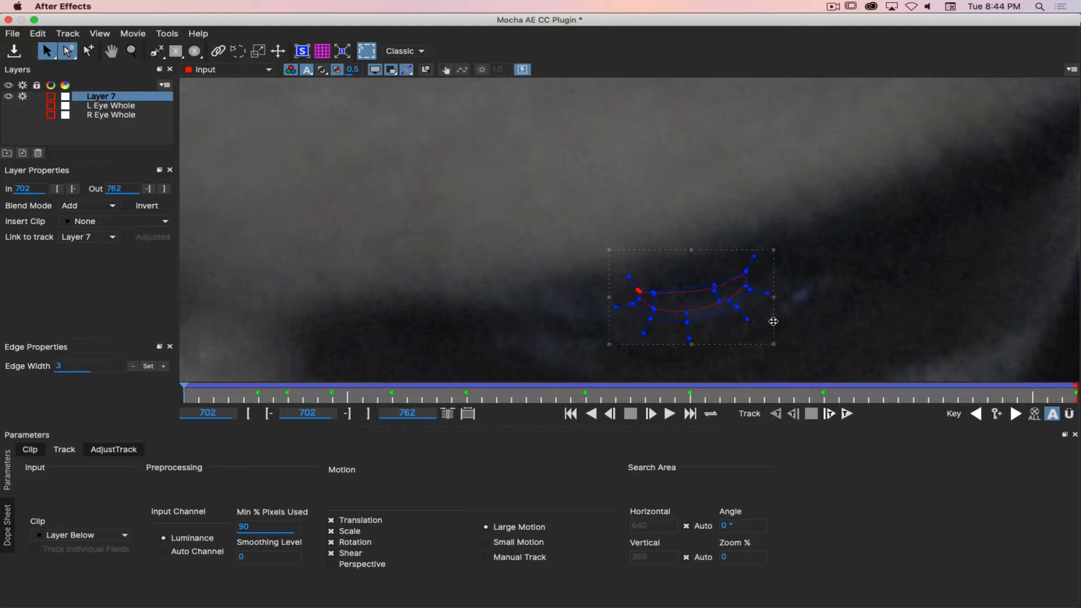
pyautogui.moveTo(773, 321); pyautogui.dragTo(774, 330)
# Play back the tracked left iris spline on the full face and save the Mocha project.
pyautogui.press('z')
pyautogui.moveTo(526, 307); pyautogui.dragTo(479, 377)
pyautogui.moveTo(447, 249); pyautogui.dragTo(447, 337)
pyautogui.moveTo(421, 275); pyautogui.dragTo(452, 323)
pyautogui.press('x')
pyautogui.moveTo(601, 311); pyautogui.dragTo(778, 278)
pyautogui.click(669, 415)
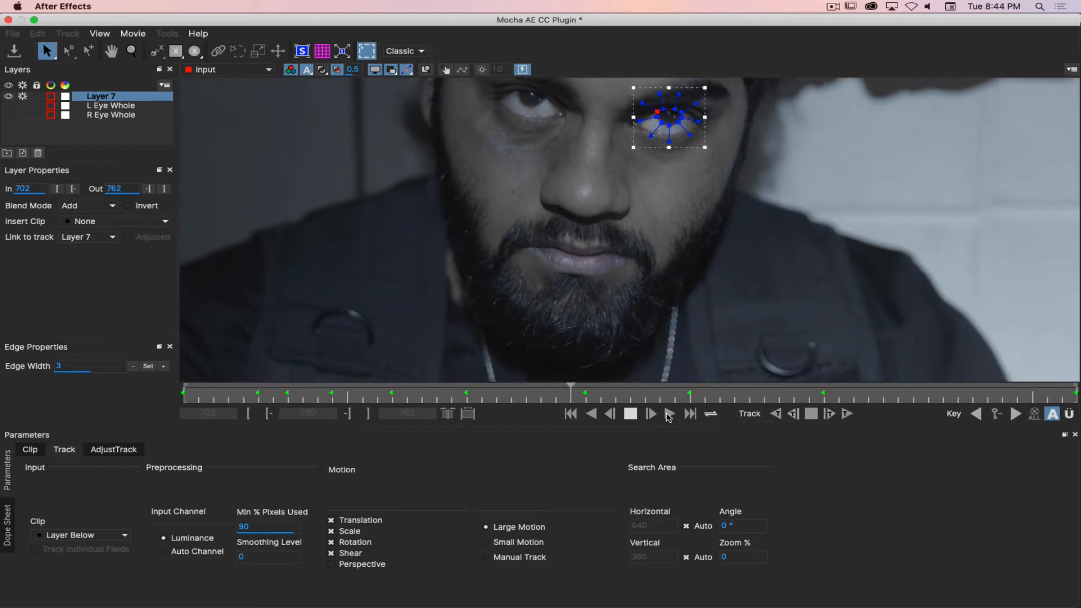
pyautogui.click(669, 415)
pyautogui.press('super+s')
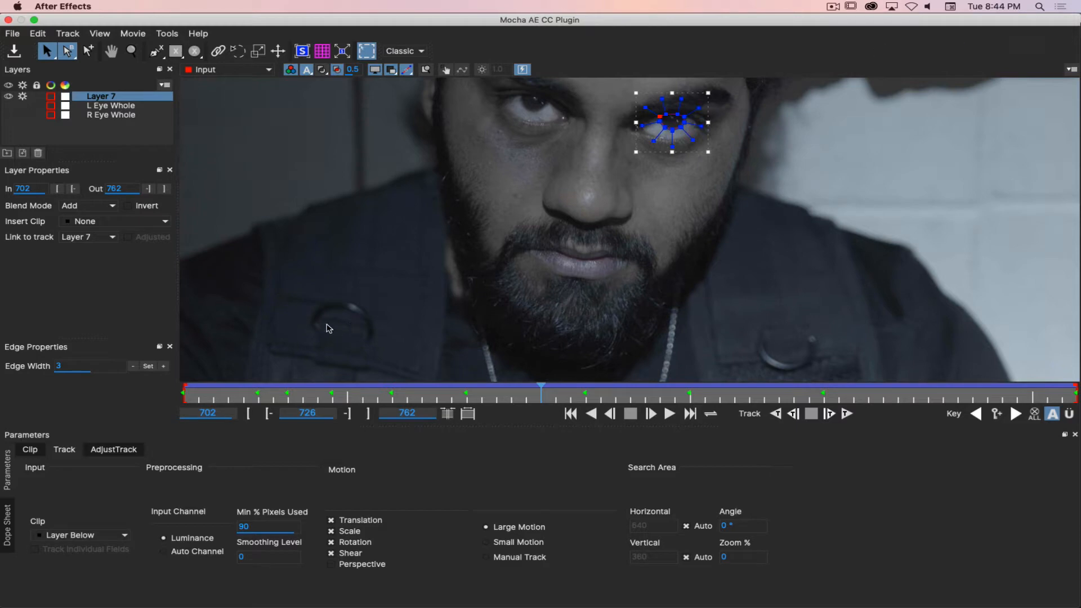
# Close Mocha to return to the After Effects composition and briefly solo the Irises Plural layer to inspect the iris matte.
pyautogui.click(8, 21)
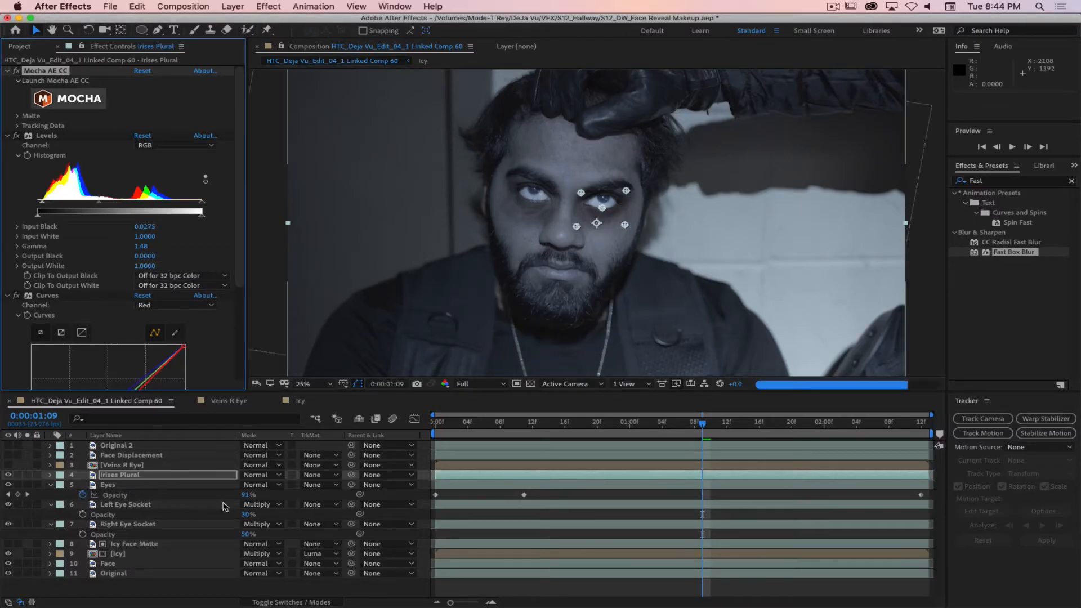
pyautogui.click(152, 477)
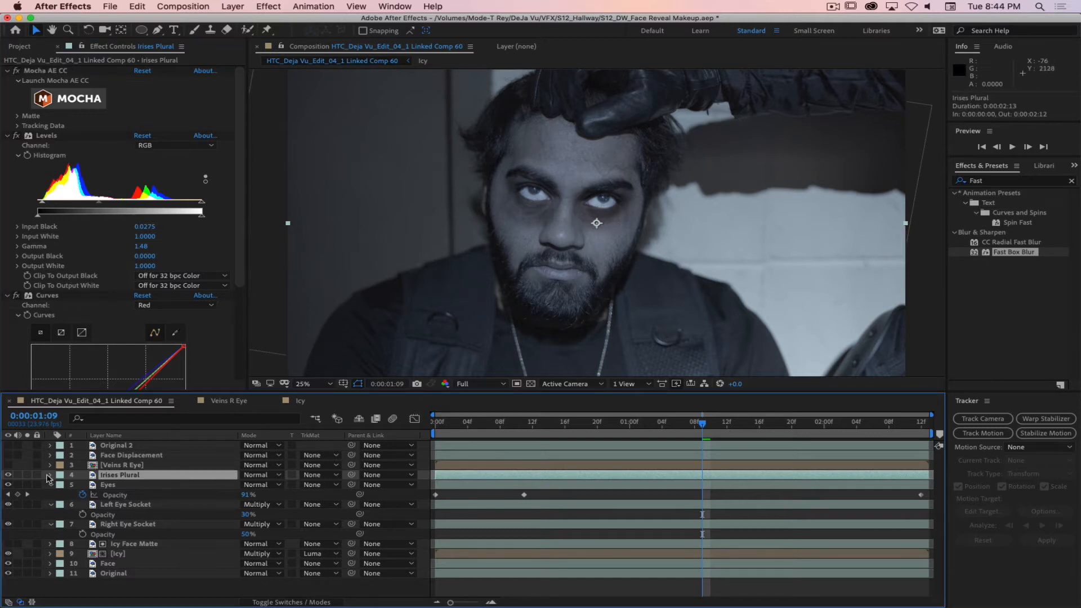
pyautogui.click(27, 476)
pyautogui.click(27, 477)
# Raise the Levels gamma on the Irises Plural layer to 1.93 and expand the Mocha matte settings.
pyautogui.moveTo(100, 206); pyautogui.dragTo(84, 205)
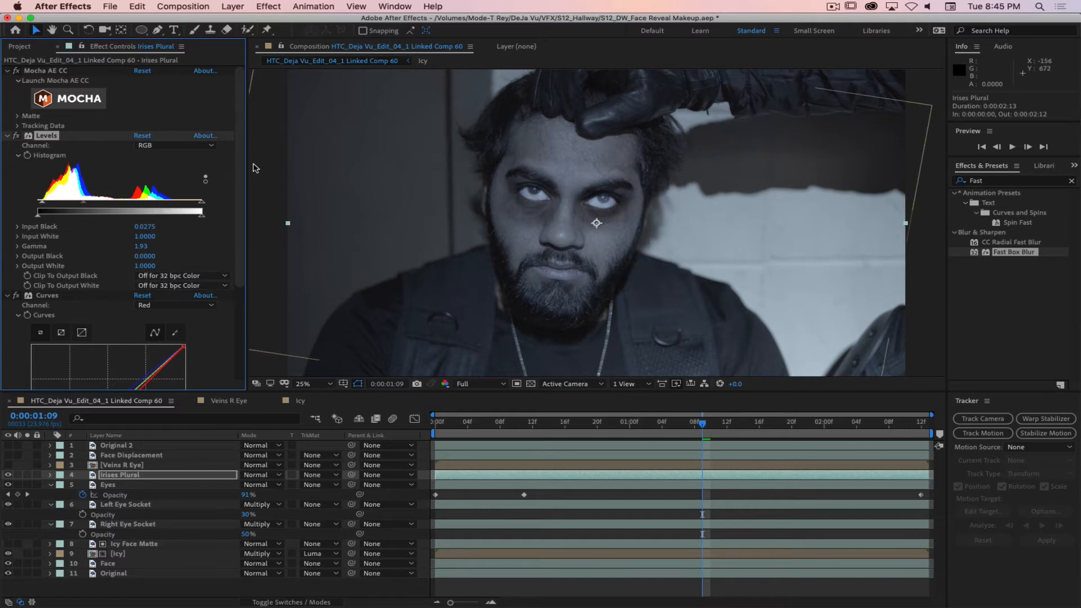
pyautogui.click(16, 117)
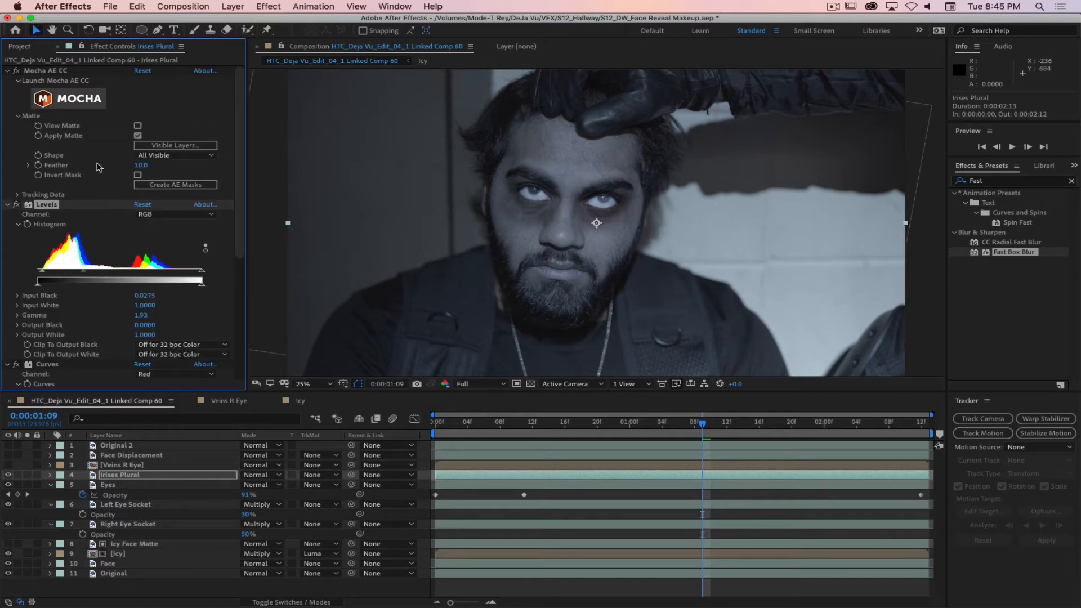
# Set the Mocha matte feather to 5 on the Irises Plural layer and check which Mocha layers are visible.
pyautogui.click(143, 165)
pyautogui.write('5')
pyautogui.press('Return')
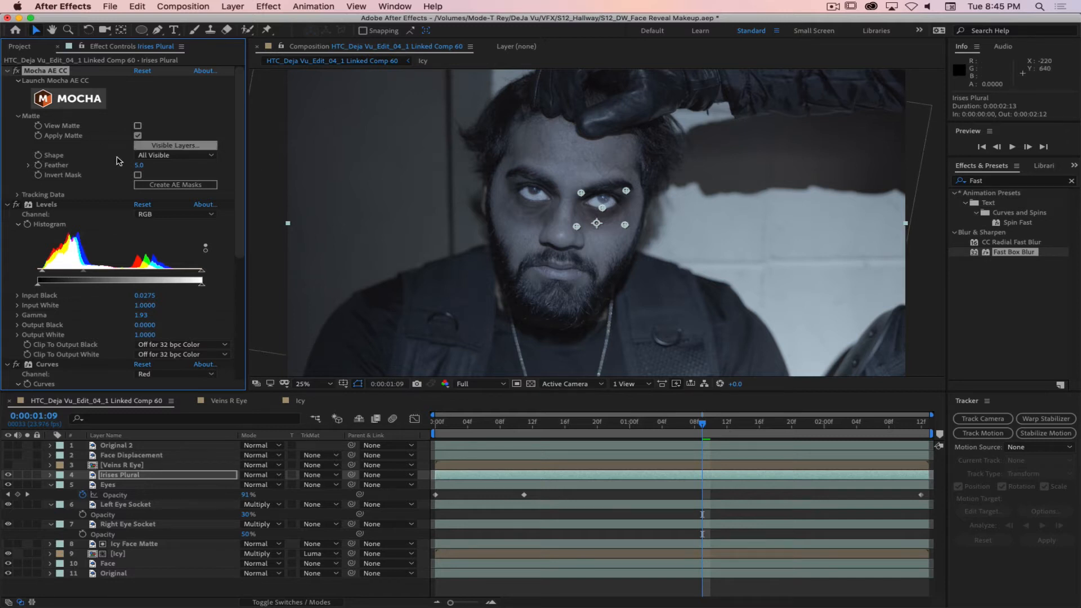
pyautogui.click(175, 146)
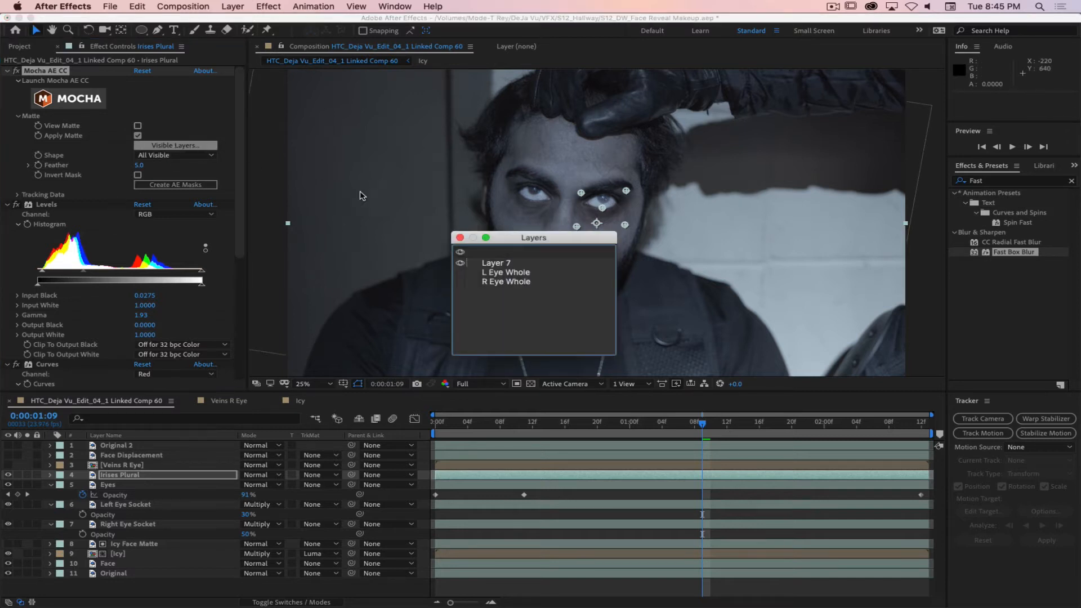
pyautogui.click(460, 237)
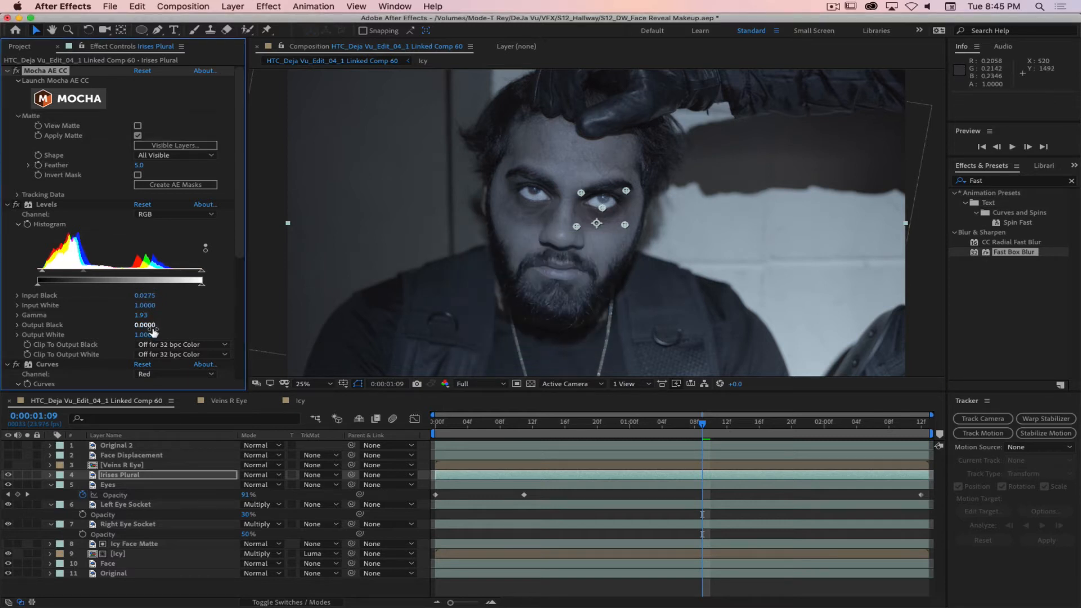
# Toggle the visibility of the Irises Plural layer off and on to compare the iris brightening.
pyautogui.click(27, 474)
pyautogui.click(27, 475)
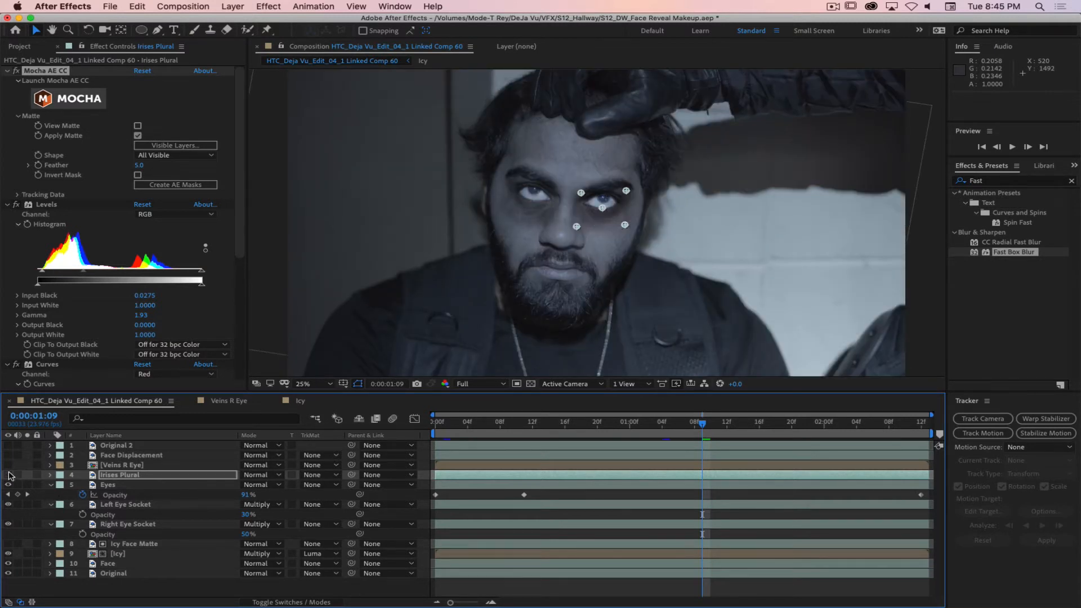
pyautogui.click(9, 475)
pyautogui.click(9, 474)
pyautogui.click(8, 475)
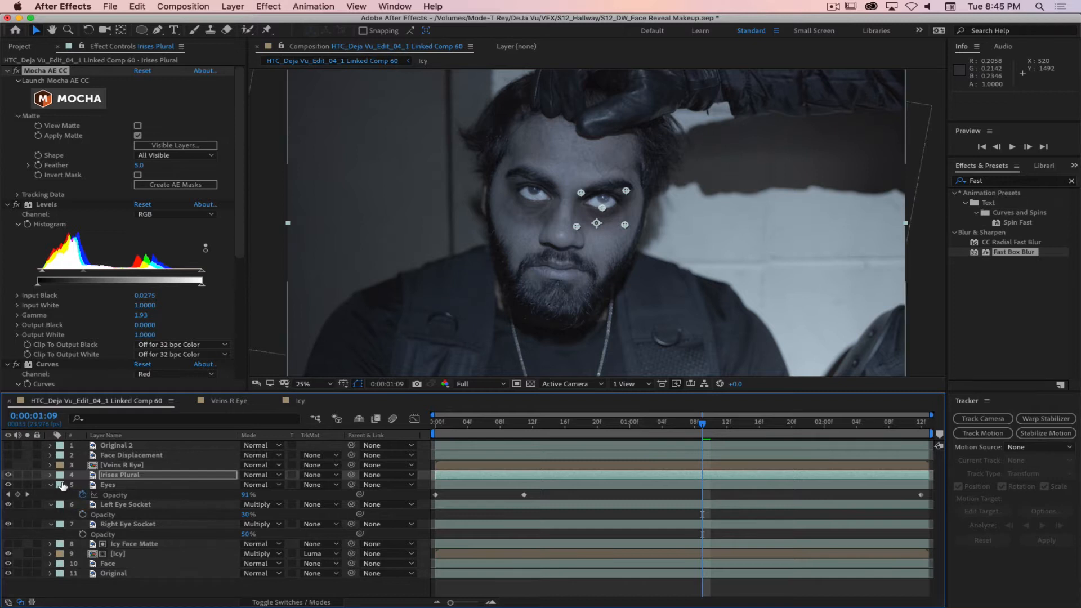
# Collapse the opacity properties of the Eyes, Left Eye Socket and Right Eye Socket layers and deselect all layers.
pyautogui.click(52, 486)
pyautogui.click(52, 495)
pyautogui.click(51, 504)
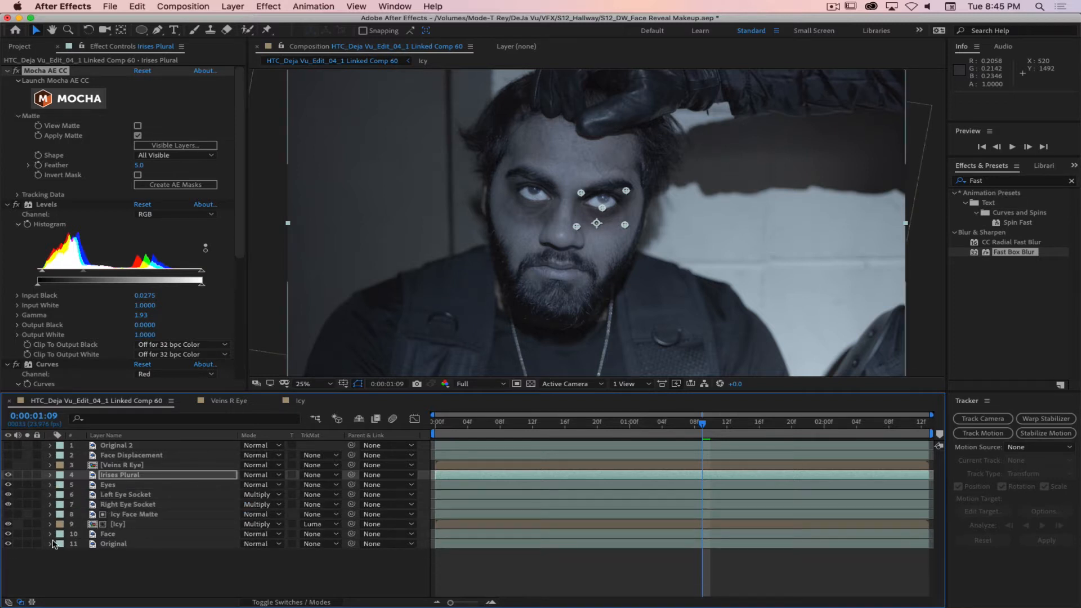
pyautogui.click(68, 575)
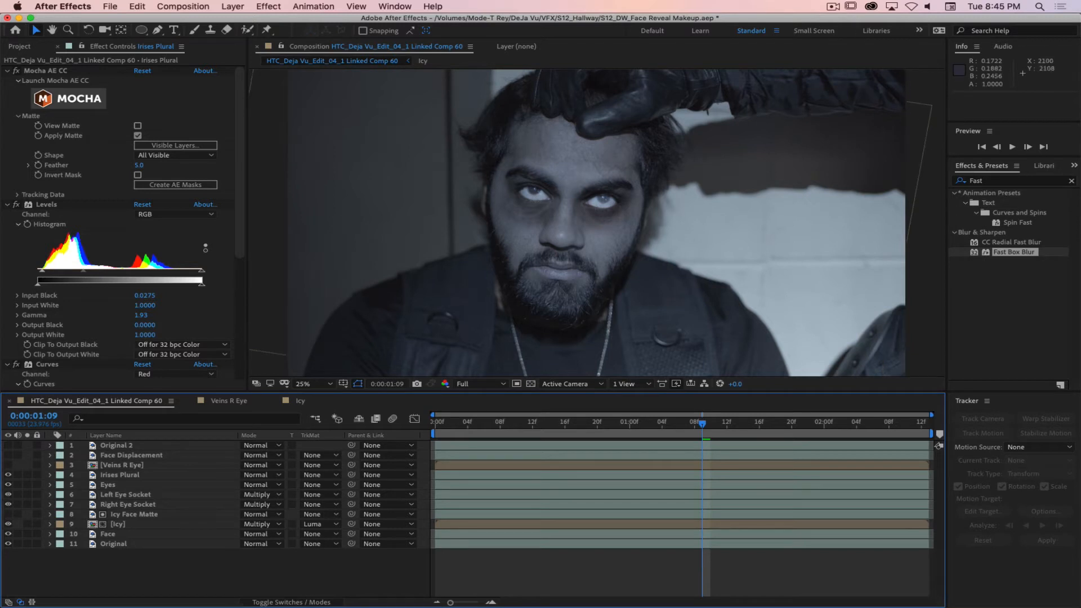
# Reopen Mocha for the Irises Plural layer and go to the last frame, 762.
pyautogui.click(126, 477)
pyautogui.click(57, 94)
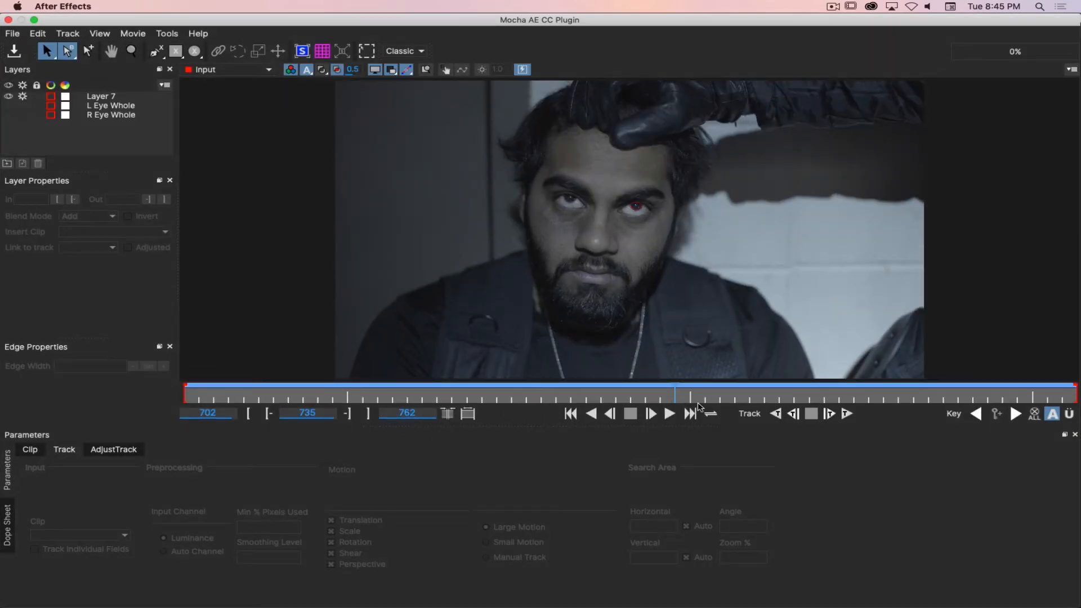
pyautogui.moveTo(675, 392); pyautogui.dragTo(1075, 410)
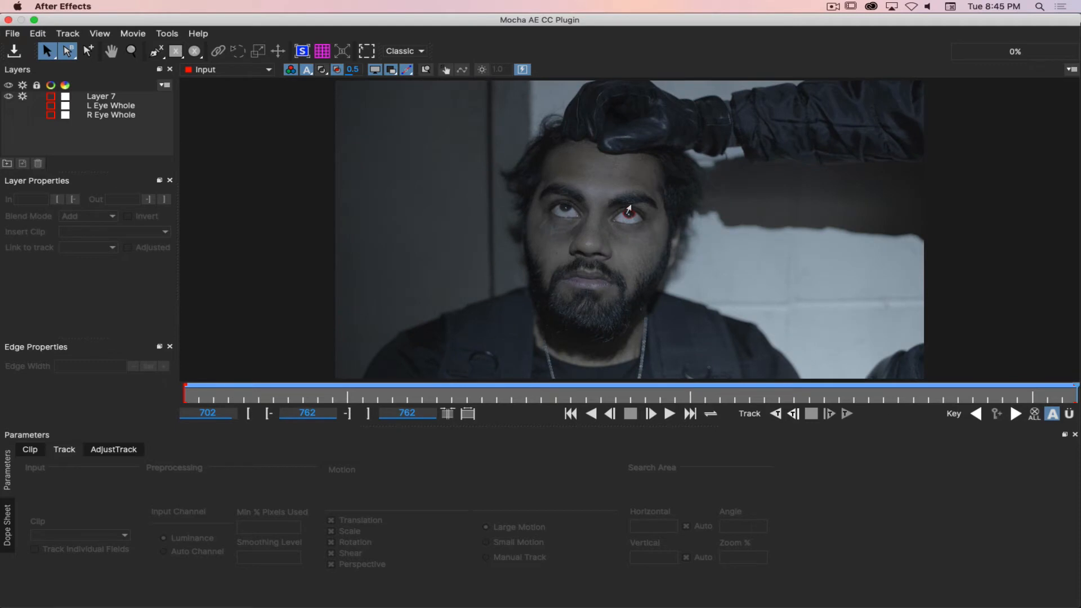
# Draw a closed X-Spline around the untracked iris of the other eye at frame 762.
pyautogui.press('z')
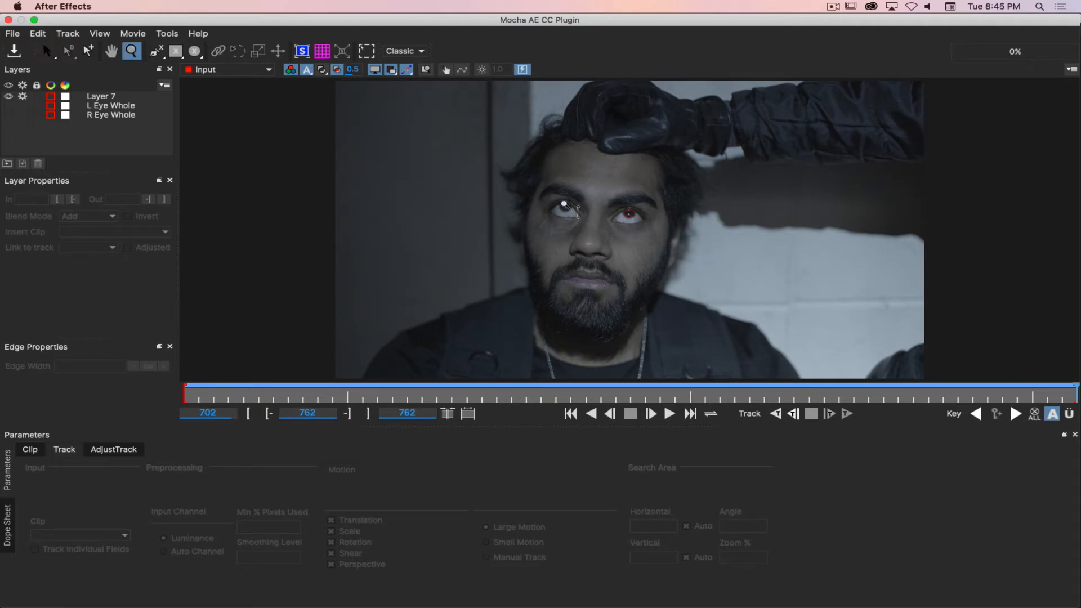
pyautogui.moveTo(565, 205); pyautogui.dragTo(562, 275)
pyautogui.moveTo(567, 226); pyautogui.dragTo(575, 173)
pyautogui.moveTo(566, 221); pyautogui.dragTo(569, 172)
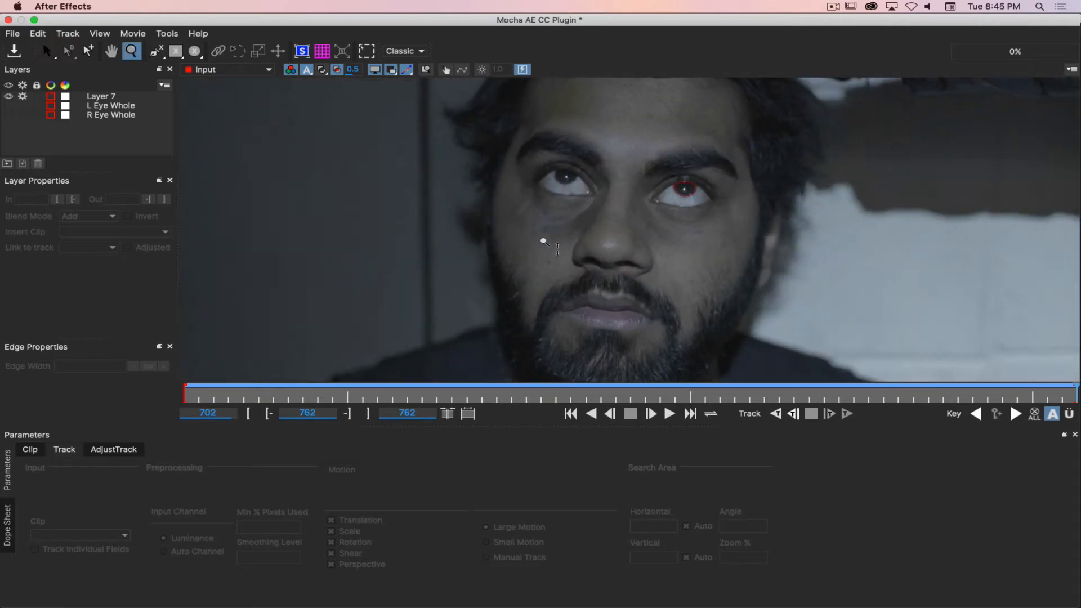
pyautogui.moveTo(545, 238); pyautogui.dragTo(568, 101)
pyautogui.press('x')
pyautogui.moveTo(617, 167); pyautogui.dragTo(587, 215)
pyautogui.press('z')
pyautogui.press('x')
pyautogui.press('s')
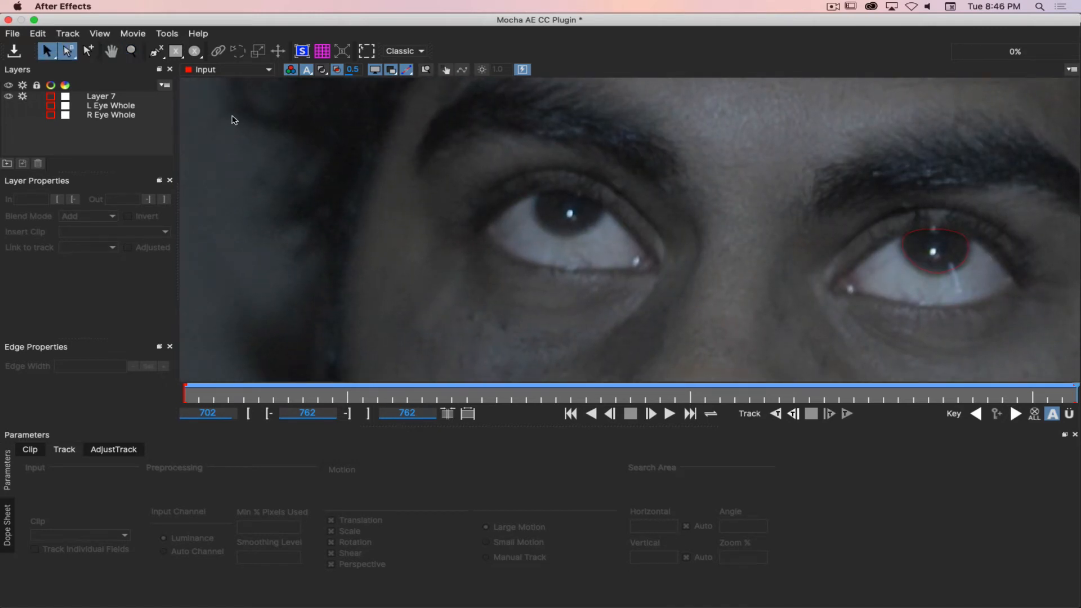
pyautogui.click(155, 53)
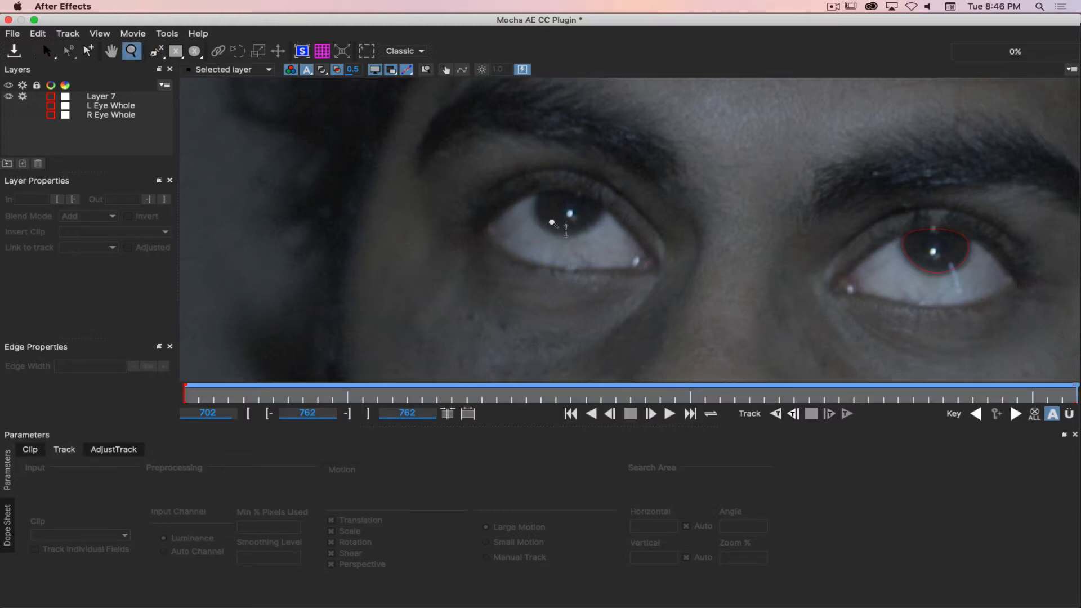
pyautogui.scroll(2, 560, 214)
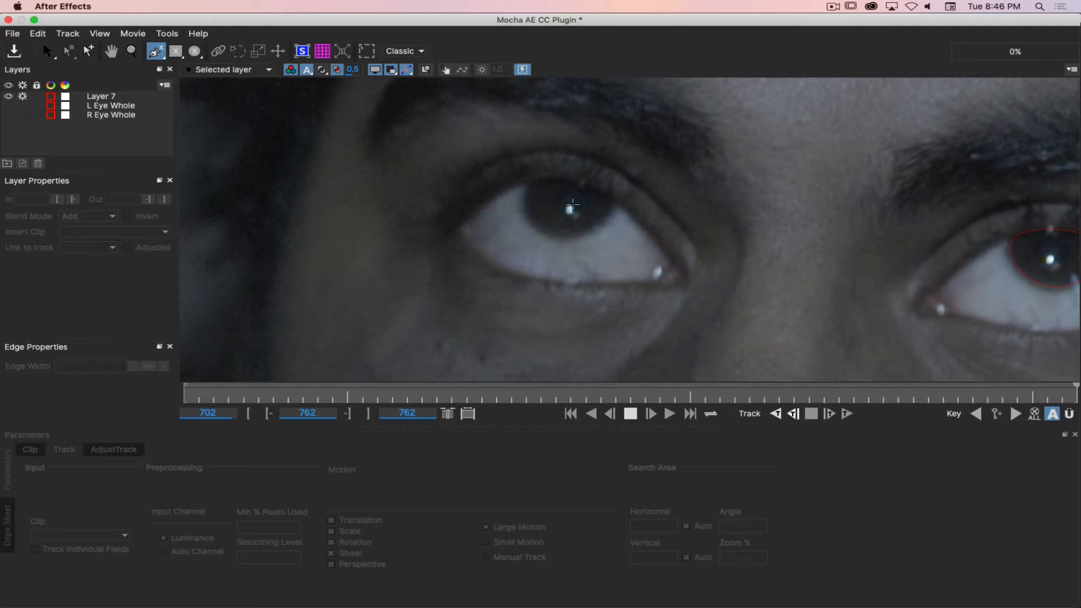
pyautogui.press('z')
pyautogui.moveTo(573, 209); pyautogui.dragTo(581, 105)
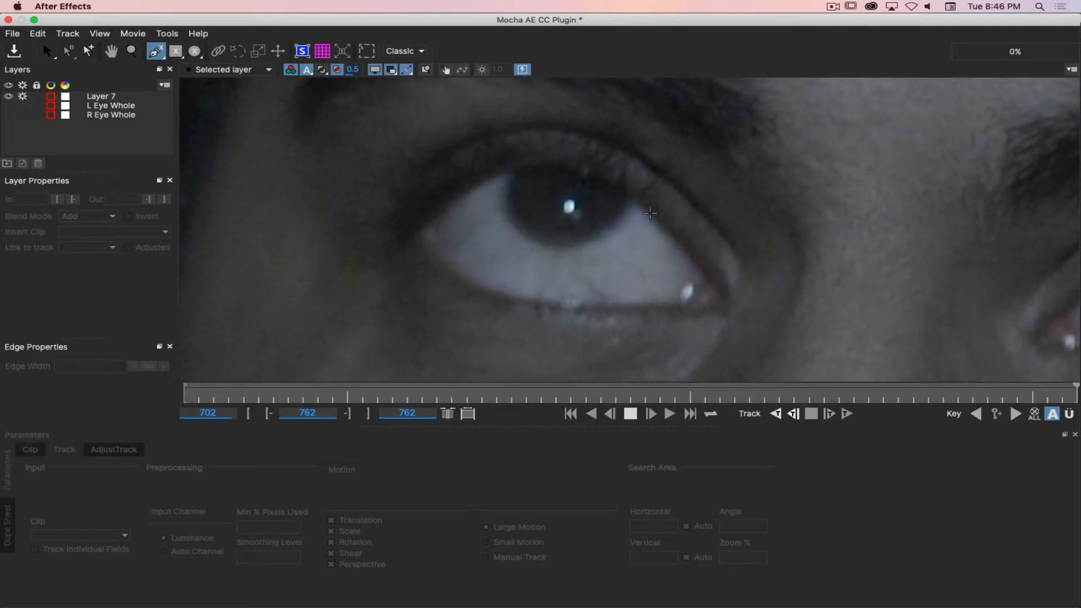
pyautogui.click(628, 201)
pyautogui.click(605, 229)
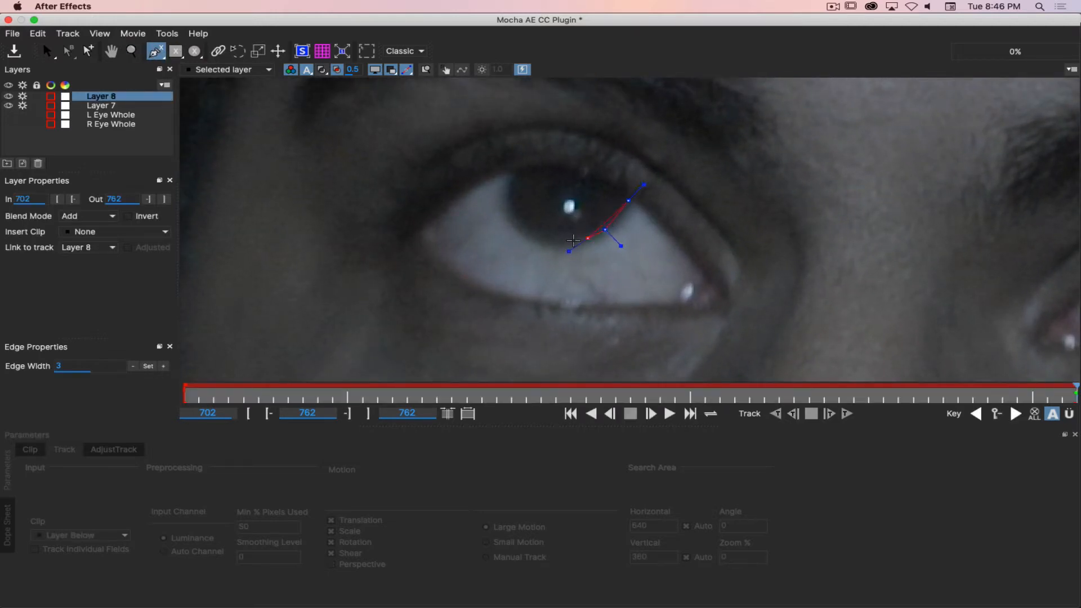
pyautogui.click(553, 245)
pyautogui.click(515, 227)
pyautogui.click(502, 192)
pyautogui.rightClick(586, 142)
pyautogui.press('s')
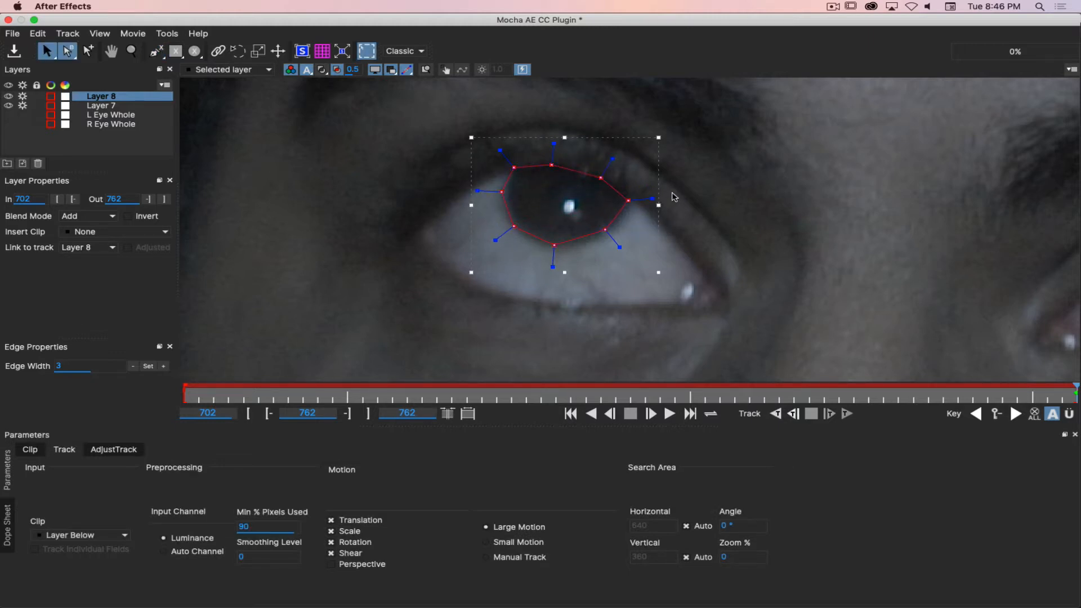
# Scale the new spline slightly so it hugs the iris outline and deselect it.
pyautogui.moveTo(612, 155); pyautogui.dragTo(632, 200)
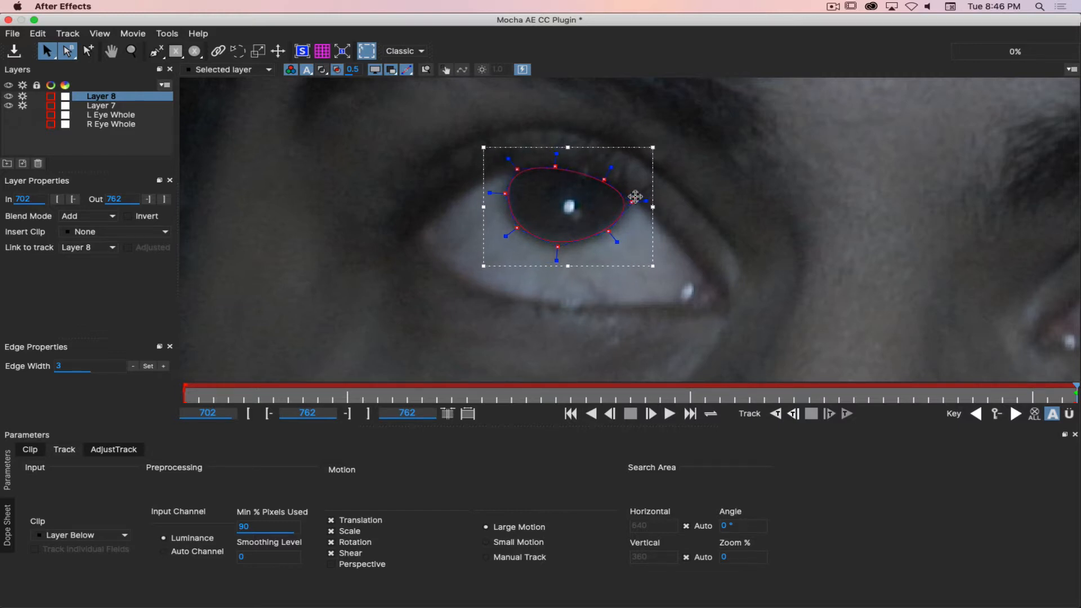
pyautogui.moveTo(655, 146); pyautogui.dragTo(659, 145)
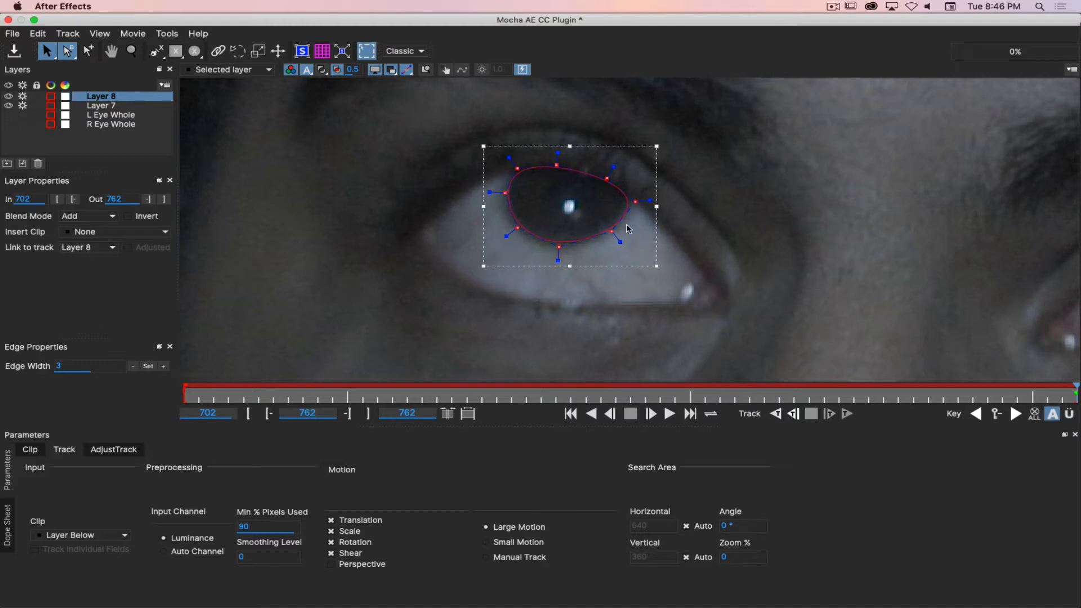
pyautogui.moveTo(482, 267); pyautogui.dragTo(479, 270)
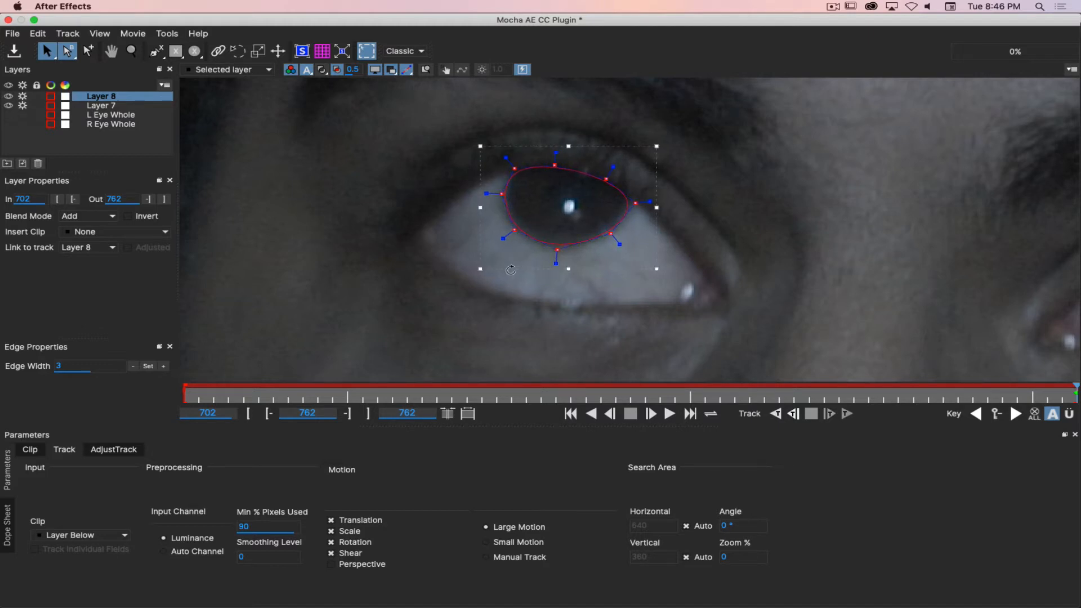
pyautogui.click(599, 240)
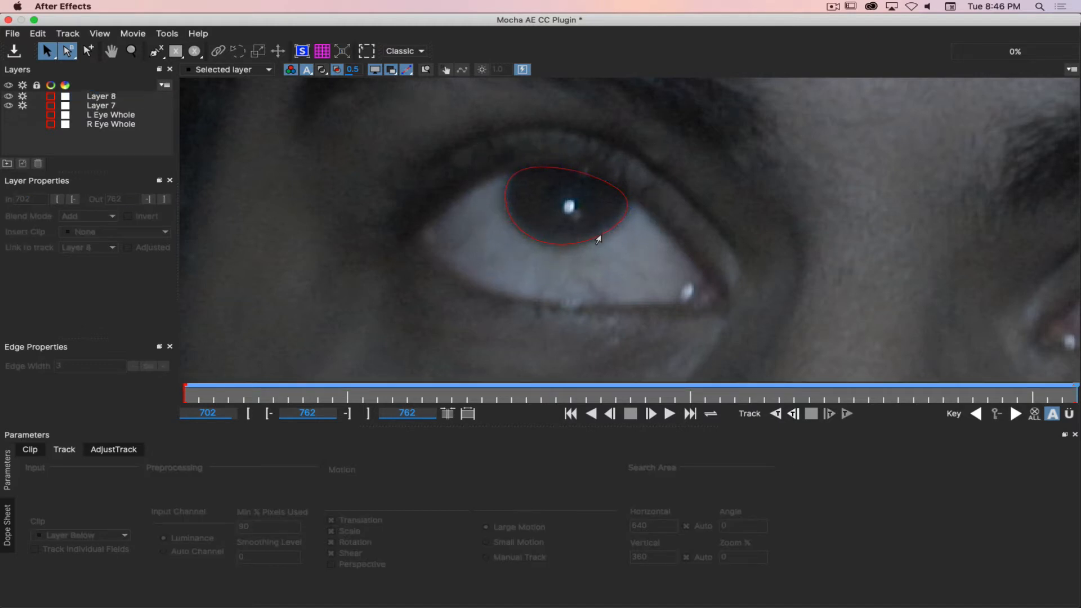
# Rename Layer 7 to Right Iris and Layer 8 to Left Iris.
pyautogui.click(127, 104)
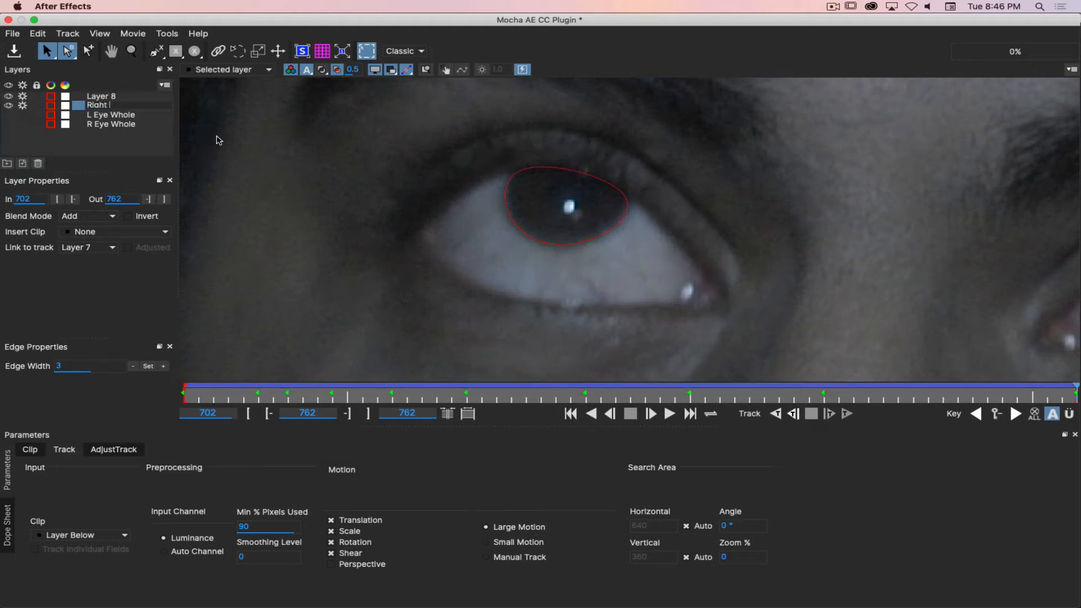
pyautogui.write('Right Iris')
pyautogui.press('Return')
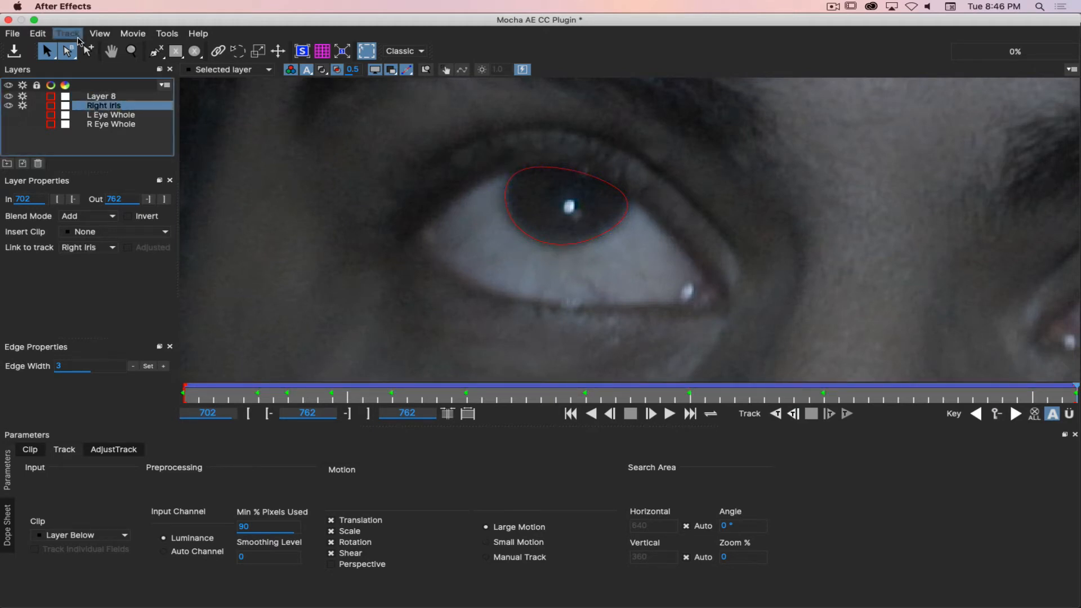
pyautogui.click(108, 98)
pyautogui.doubleClick(109, 98)
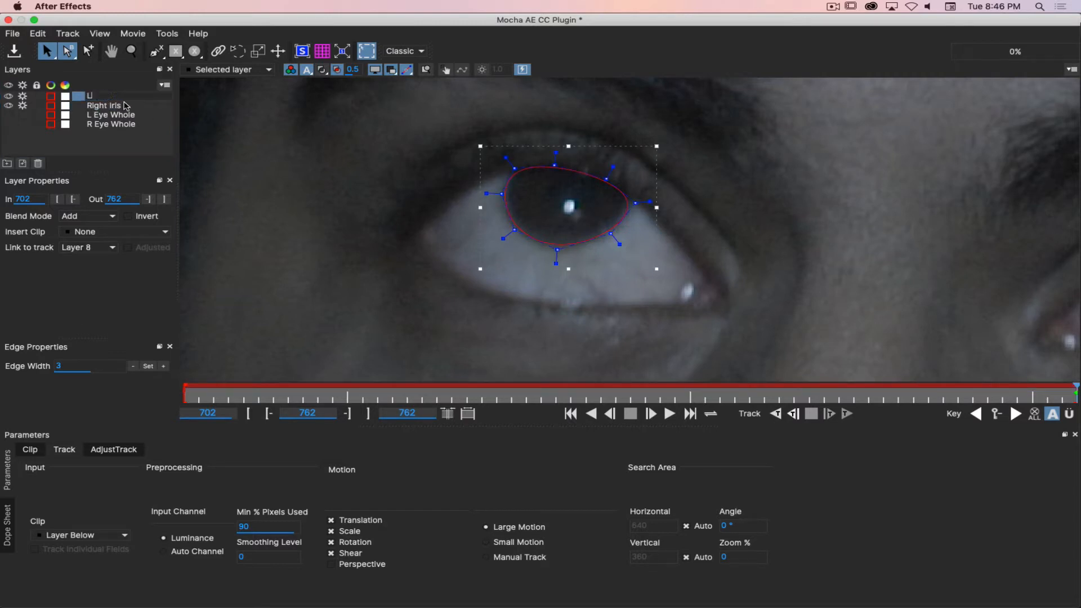
pyautogui.write('Left Iris')
pyautogui.press('Return')
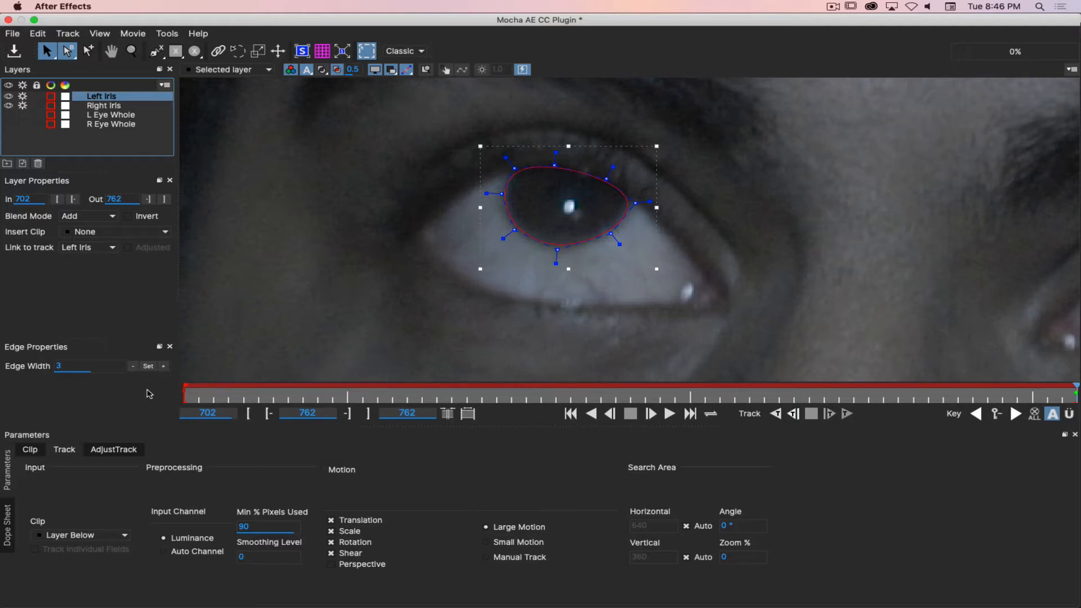
# Add a feather edge of width 3 to the Left Iris spline and pull its outer edge points slightly outward.
pyautogui.click(164, 366)
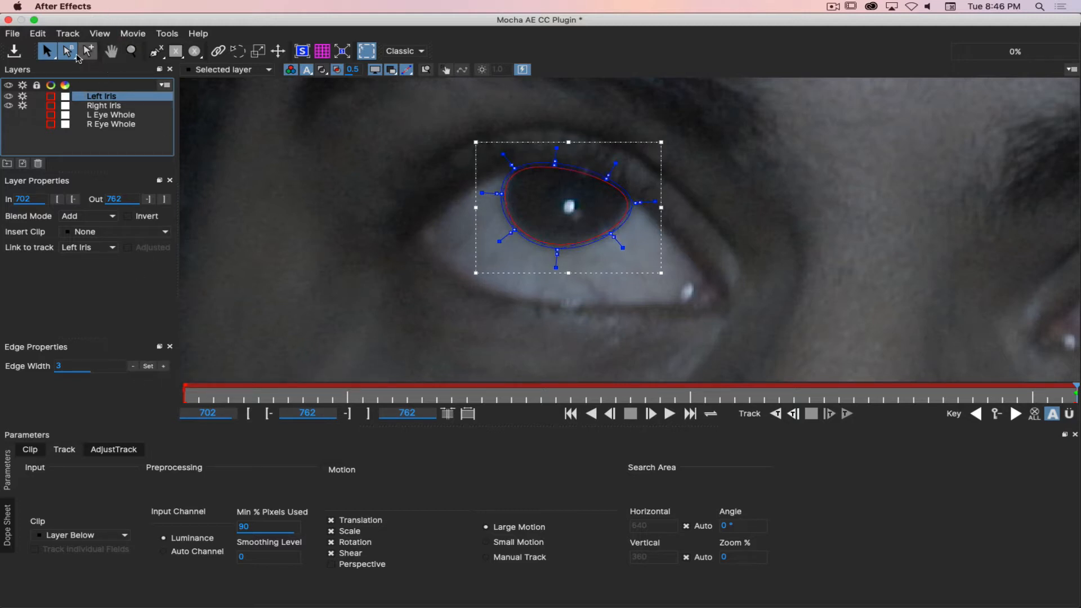
pyautogui.click(77, 56)
pyautogui.click(90, 82)
pyautogui.click(613, 240)
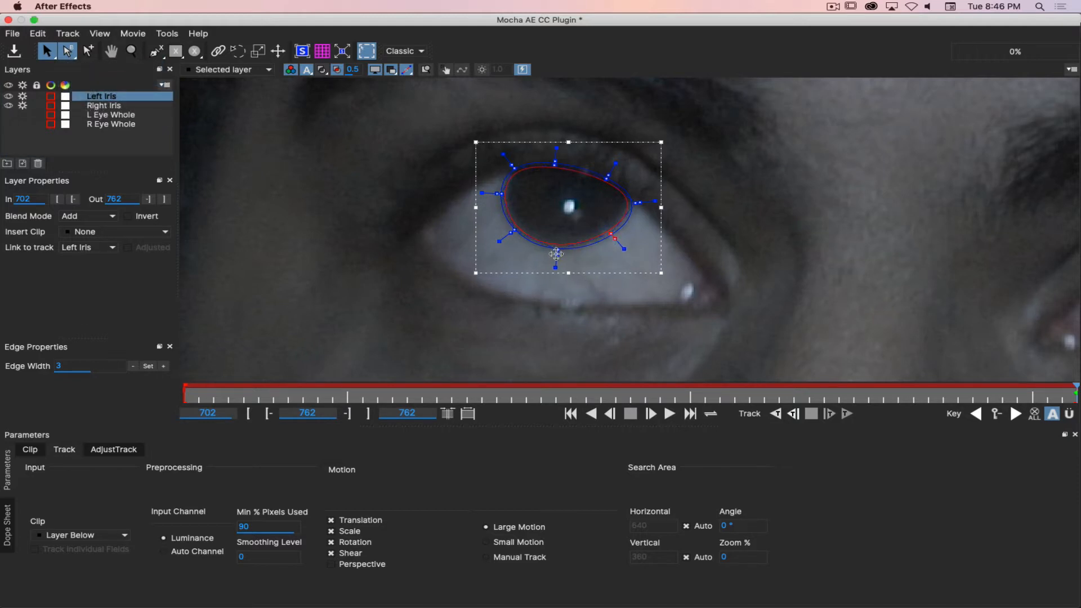
pyautogui.moveTo(557, 254); pyautogui.dragTo(506, 234)
pyautogui.moveTo(497, 192); pyautogui.dragTo(495, 192)
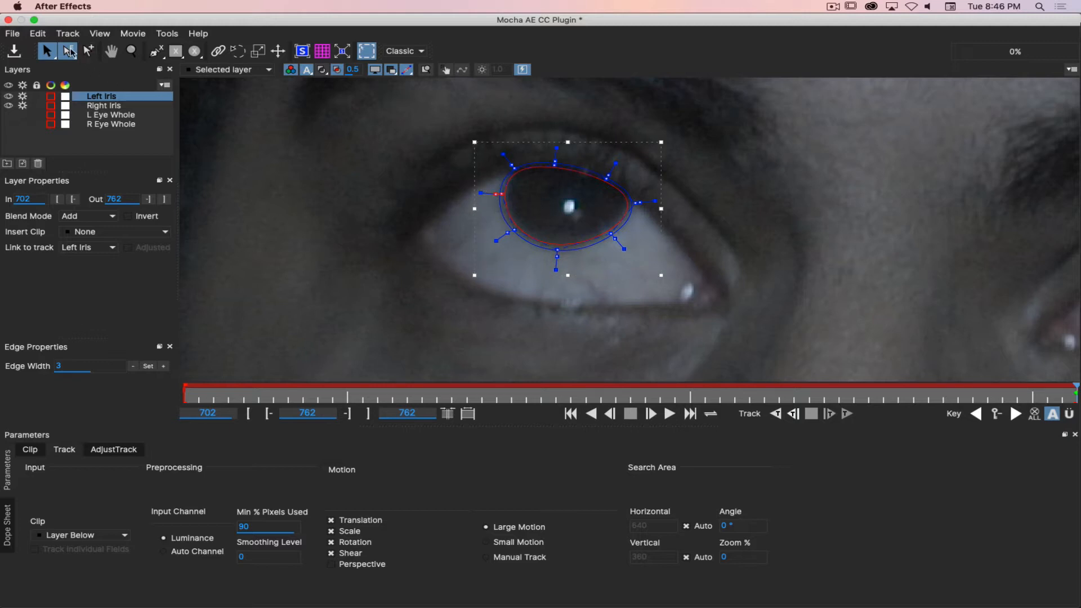
# Pull the inner points of the Left Iris spline slightly inward to widen the feather.
pyautogui.moveTo(70, 52); pyautogui.dragTo(89, 66)
pyautogui.moveTo(501, 193); pyautogui.dragTo(506, 193)
pyautogui.moveTo(514, 231); pyautogui.dragTo(552, 165)
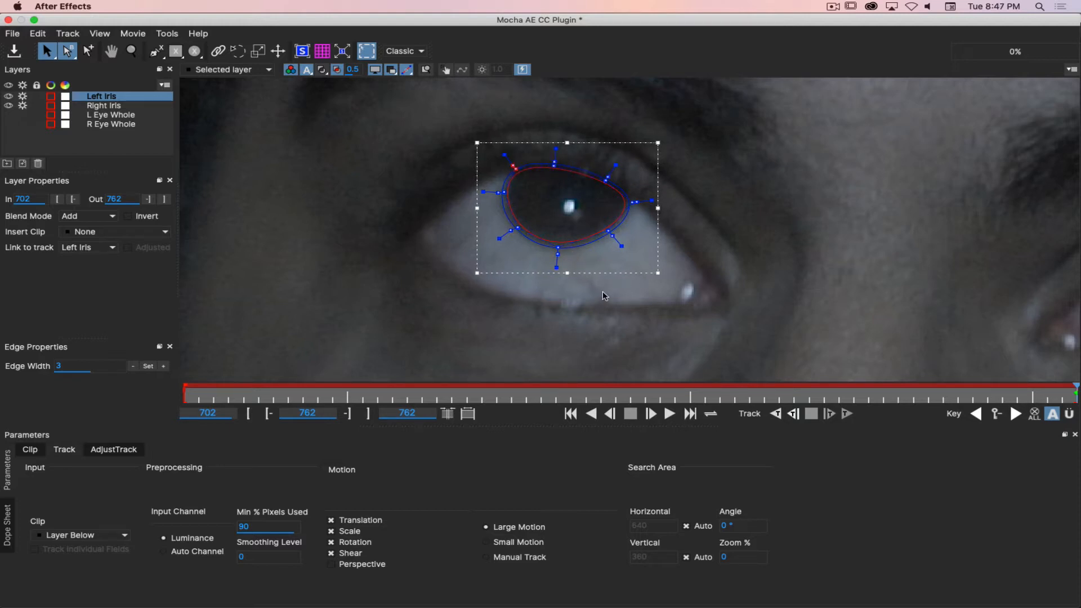
# Save the Mocha project and track the iris splines backward from frame 762 to frame 749.
pyautogui.press('super+s')
pyautogui.click(776, 414)
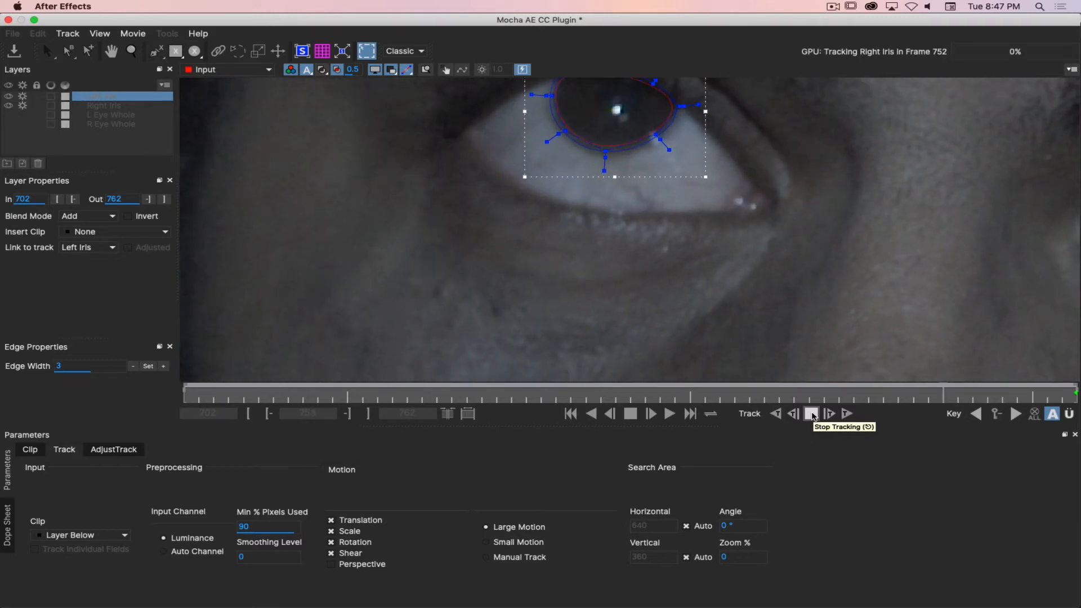
pyautogui.click(811, 414)
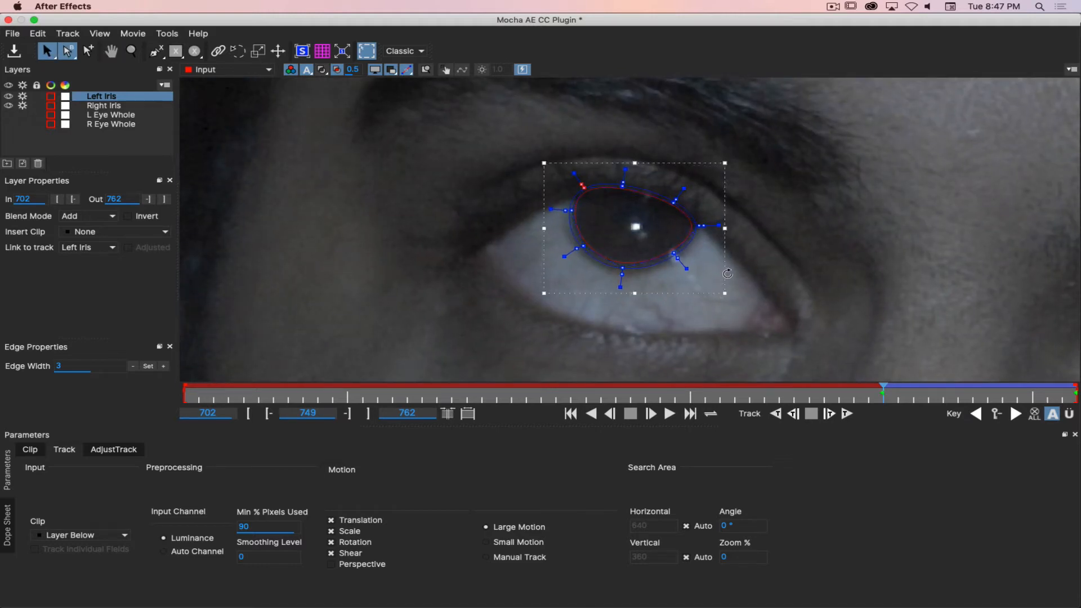
# Rotate and nudge the Left Iris spline down to fit at frame 749, and continue tracking backward to frame 736.
pyautogui.moveTo(726, 256); pyautogui.dragTo(727, 261)
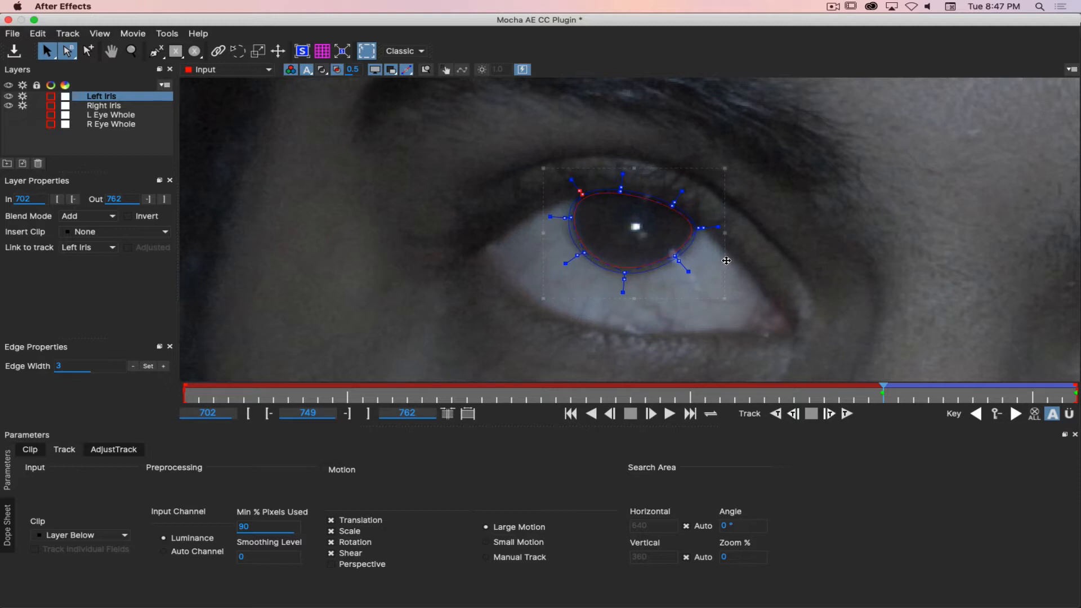
pyautogui.click(776, 414)
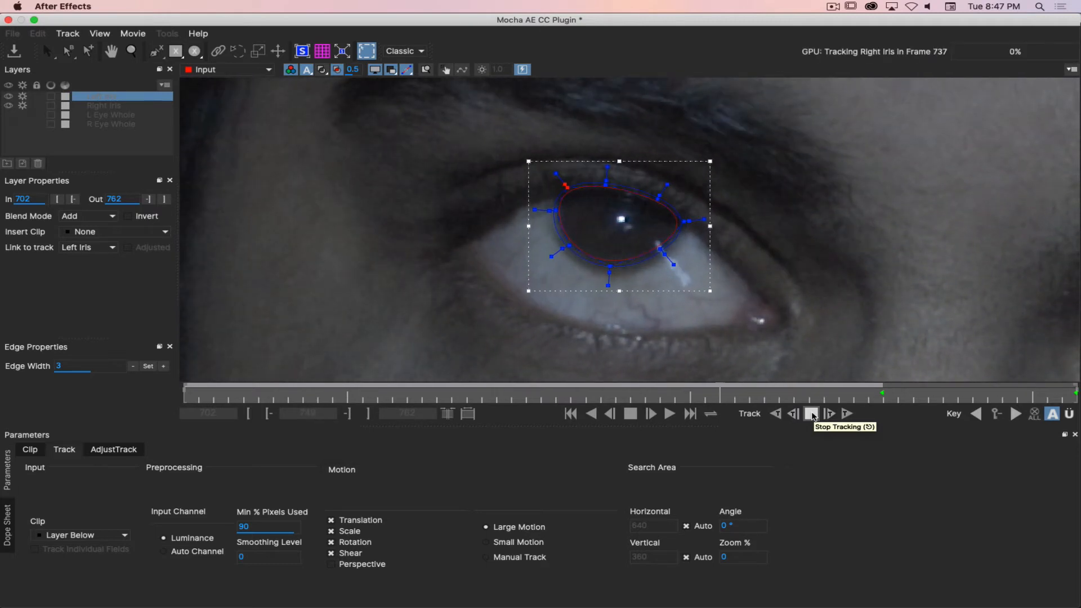
pyautogui.click(812, 415)
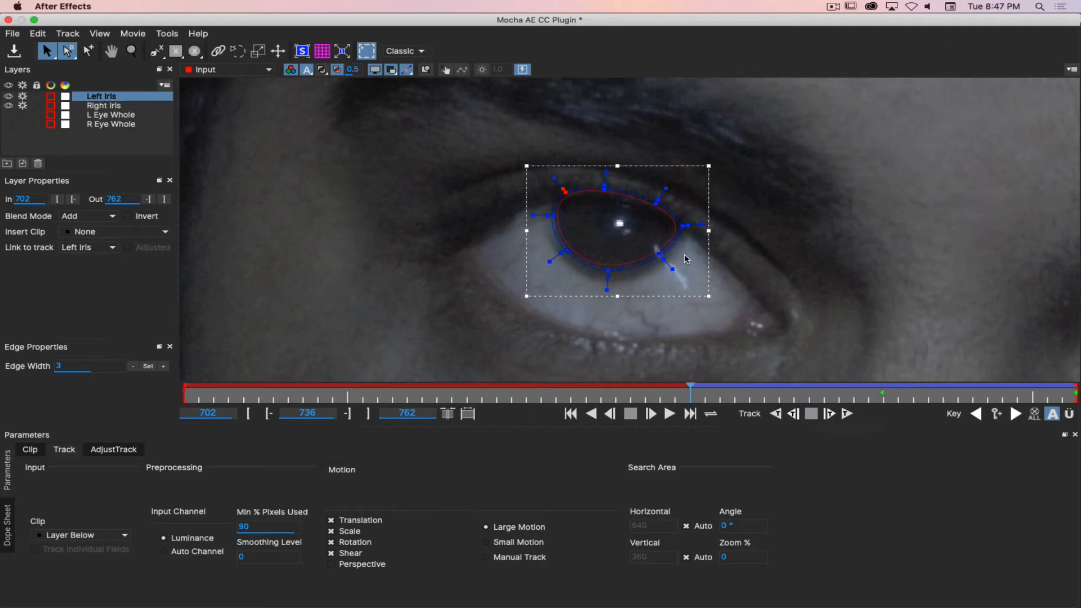
# Extend the Left Iris spline downward and adjust its individual points to fit the iris outline at frame 736.
pyautogui.moveTo(708, 243); pyautogui.dragTo(562, 259)
pyautogui.moveTo(553, 222); pyautogui.dragTo(551, 220)
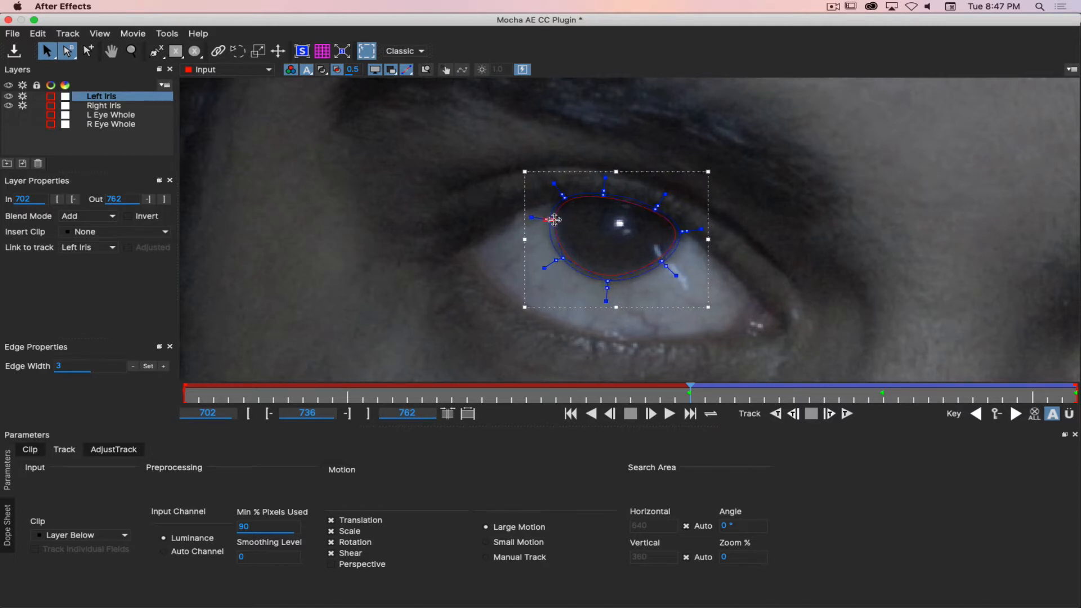
pyautogui.moveTo(603, 194); pyautogui.dragTo(655, 210)
pyautogui.click(565, 198)
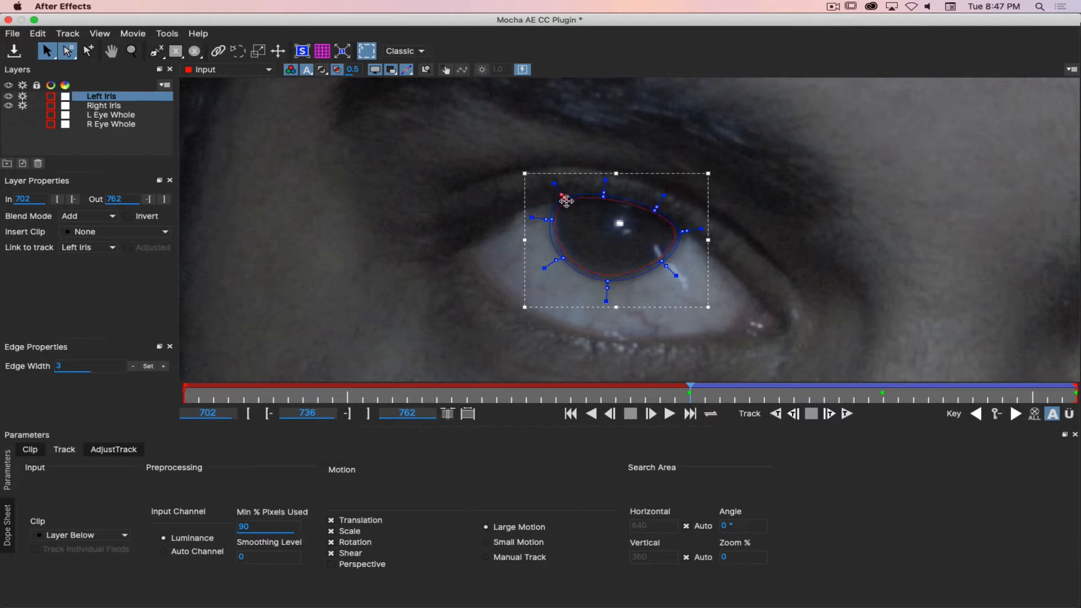
pyautogui.moveTo(603, 196); pyautogui.dragTo(601, 198)
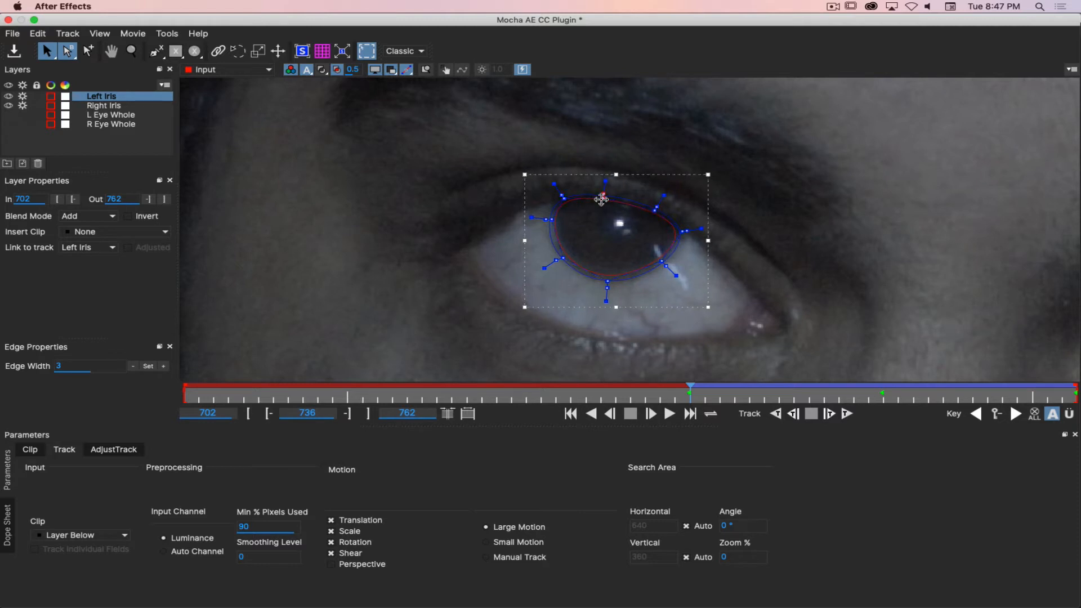
# Track the iris splines backward to frame 726 and nudge the Left Iris spline down to fit the iris.
pyautogui.click(776, 414)
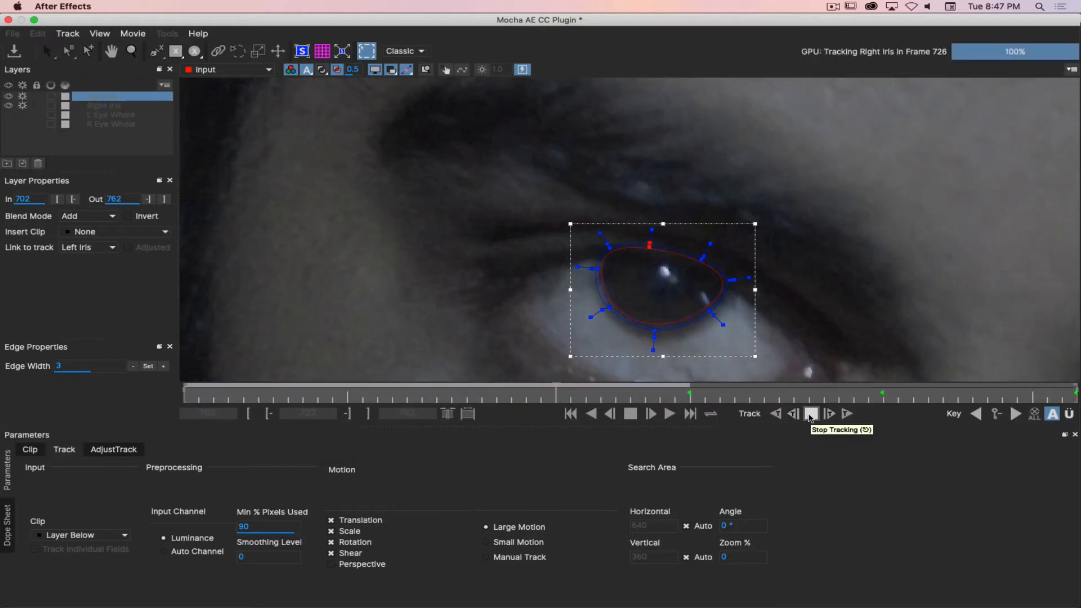
pyautogui.click(811, 415)
pyautogui.press('x')
pyautogui.moveTo(854, 290); pyautogui.dragTo(850, 147)
pyautogui.moveTo(757, 179); pyautogui.dragTo(758, 191)
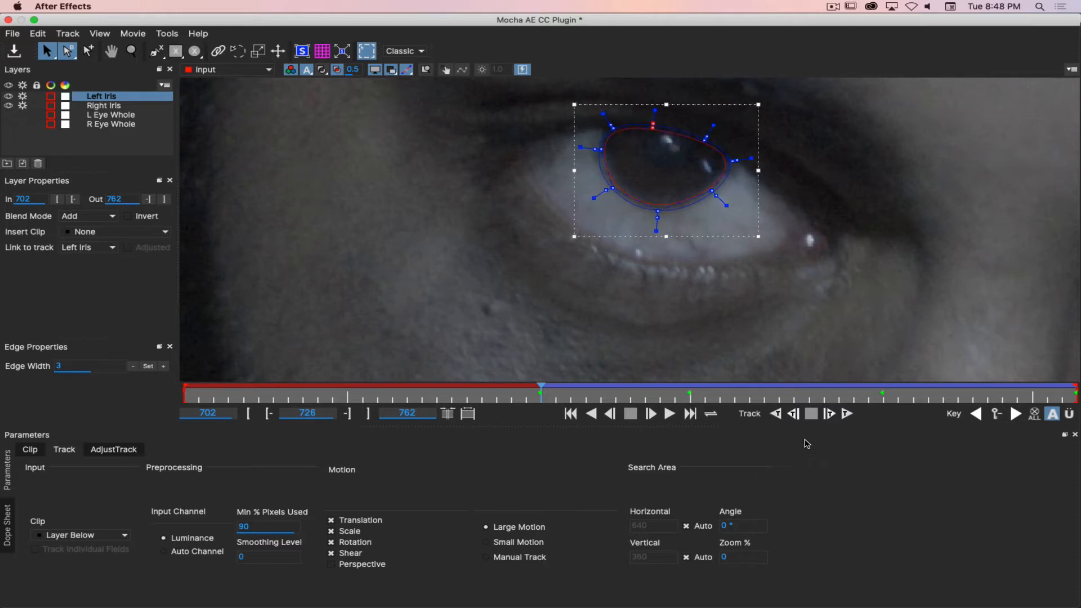
# Track backward to frame 717 and lower the upper points of the Left Iris spline to follow the drooping eyelid.
pyautogui.click(776, 414)
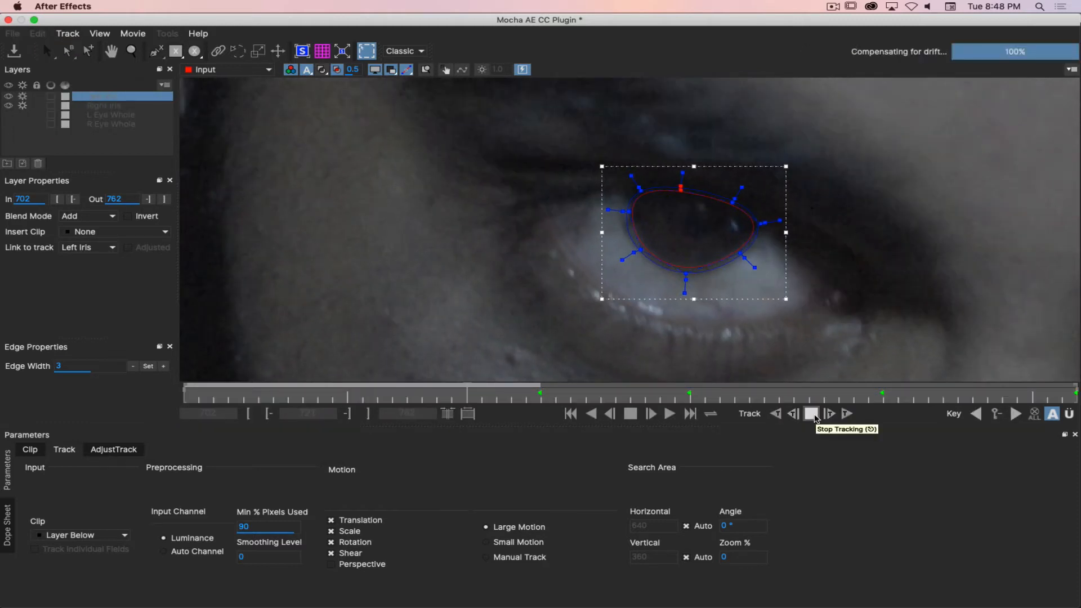
pyautogui.click(814, 417)
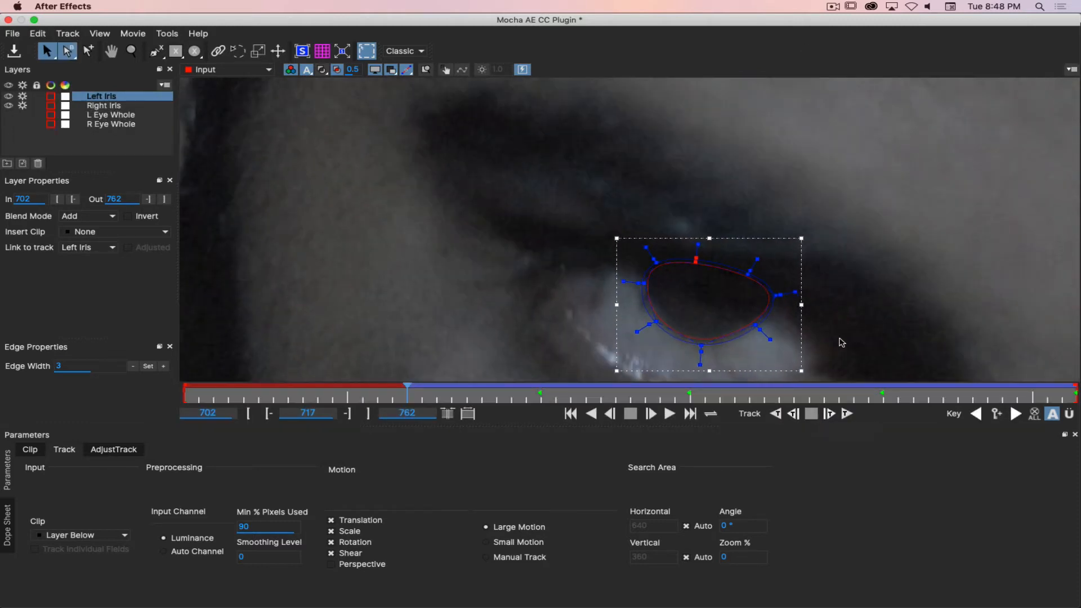
pyautogui.press('x')
pyautogui.moveTo(874, 298); pyautogui.dragTo(886, 229)
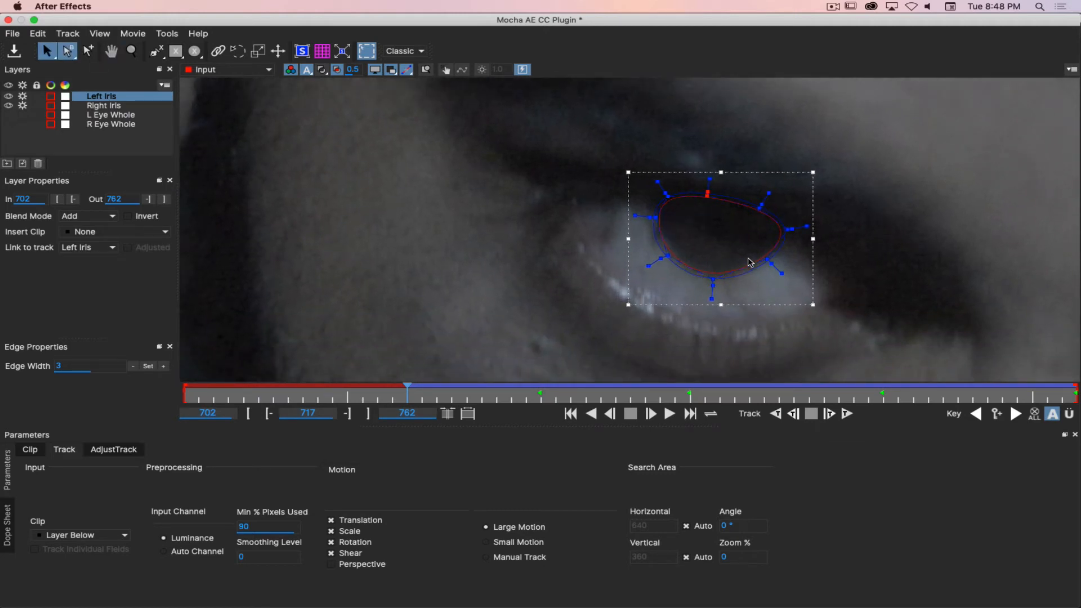
pyautogui.moveTo(812, 258); pyautogui.dragTo(812, 259)
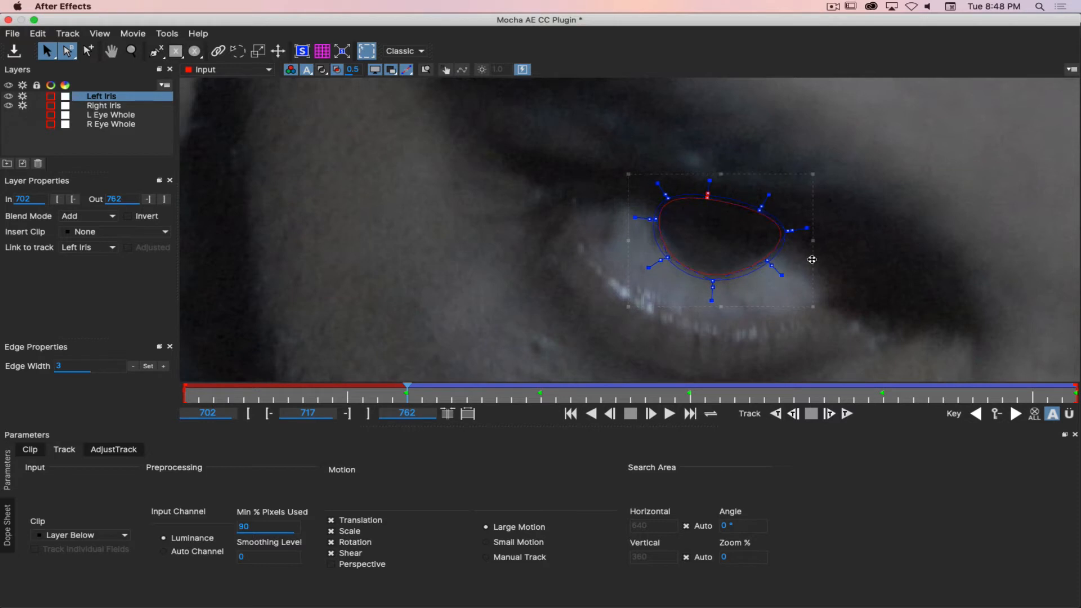
pyautogui.moveTo(670, 203); pyautogui.dragTo(703, 219)
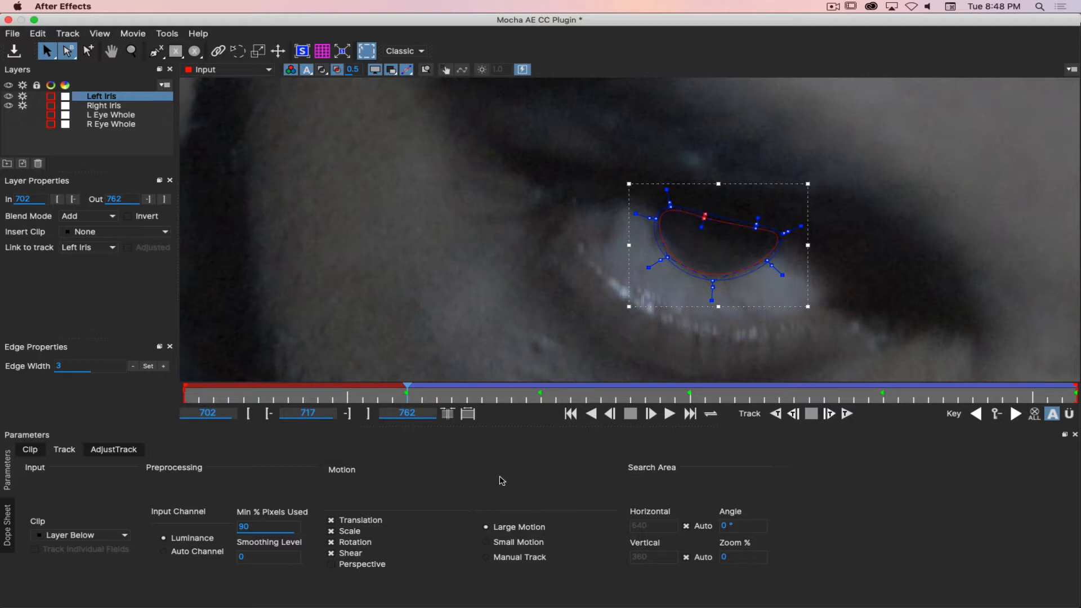
# Track backward to frame 715 and reshape the Left Iris spline to the eyelid and lower iris edge, checking the fit with overlays hidden.
pyautogui.click(794, 415)
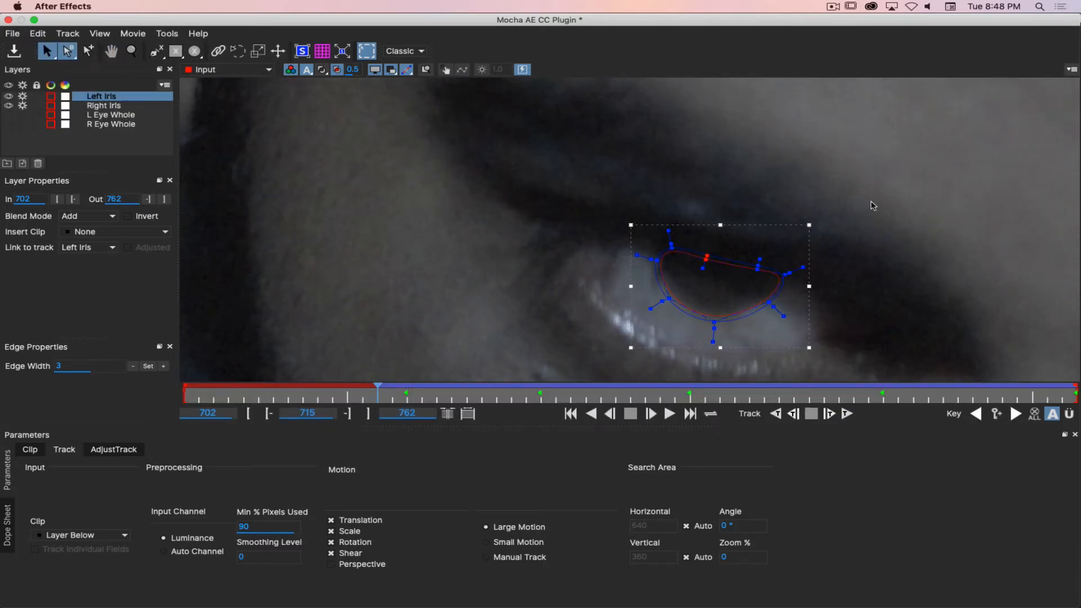
pyautogui.moveTo(877, 309); pyautogui.dragTo(851, 198)
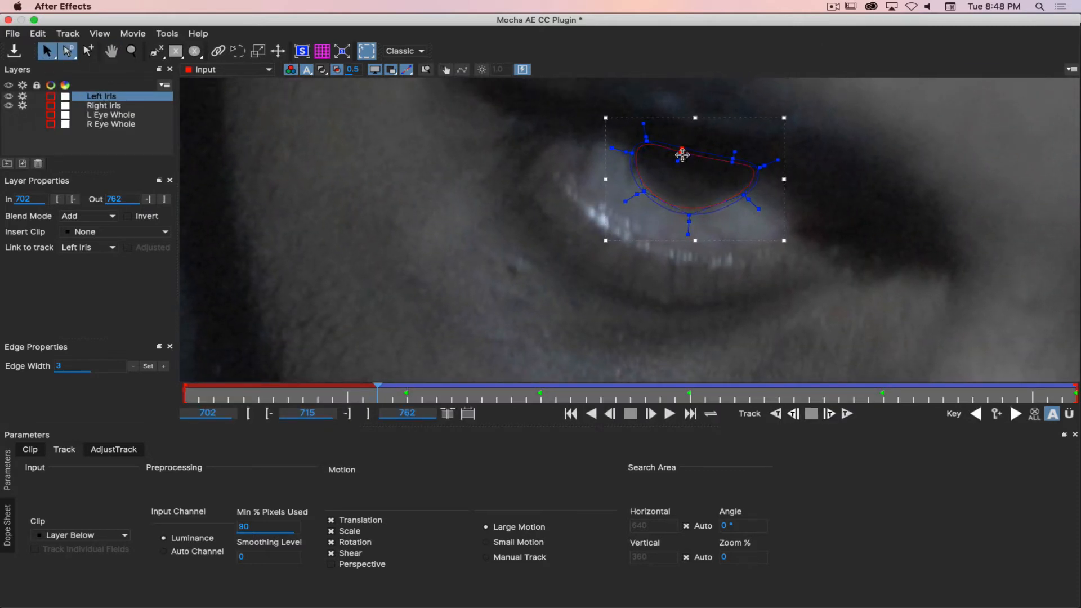
pyautogui.moveTo(681, 153); pyautogui.dragTo(646, 147)
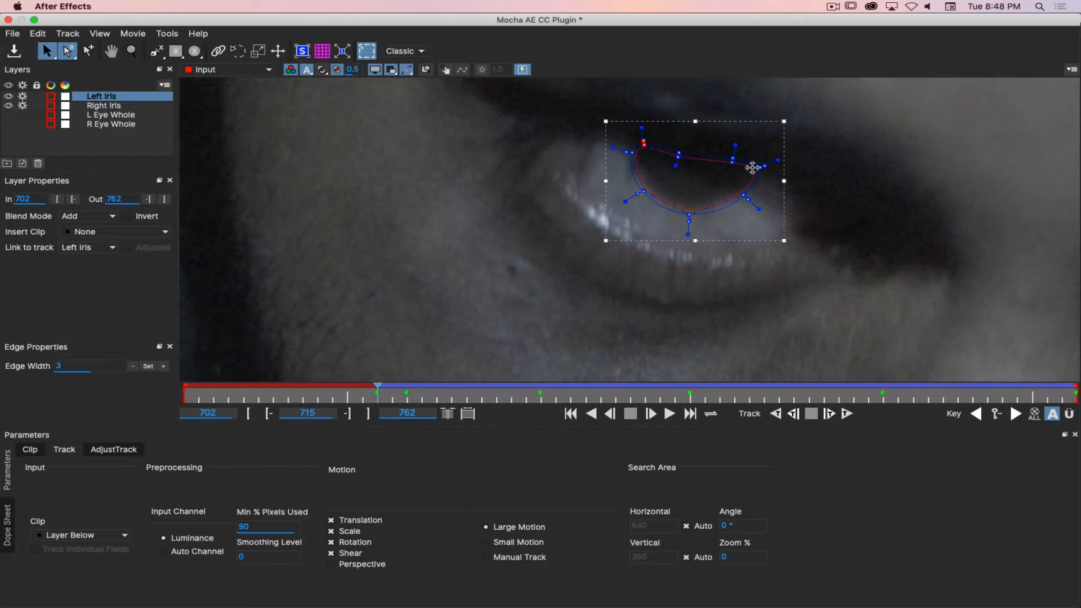
pyautogui.moveTo(733, 163); pyautogui.dragTo(744, 197)
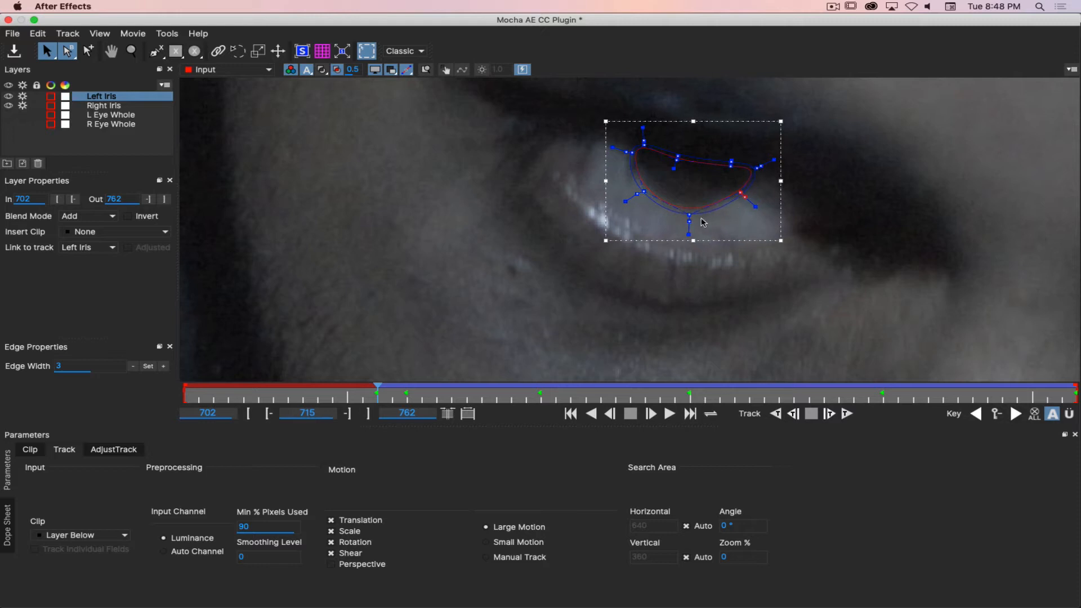
pyautogui.moveTo(689, 219); pyautogui.dragTo(650, 189)
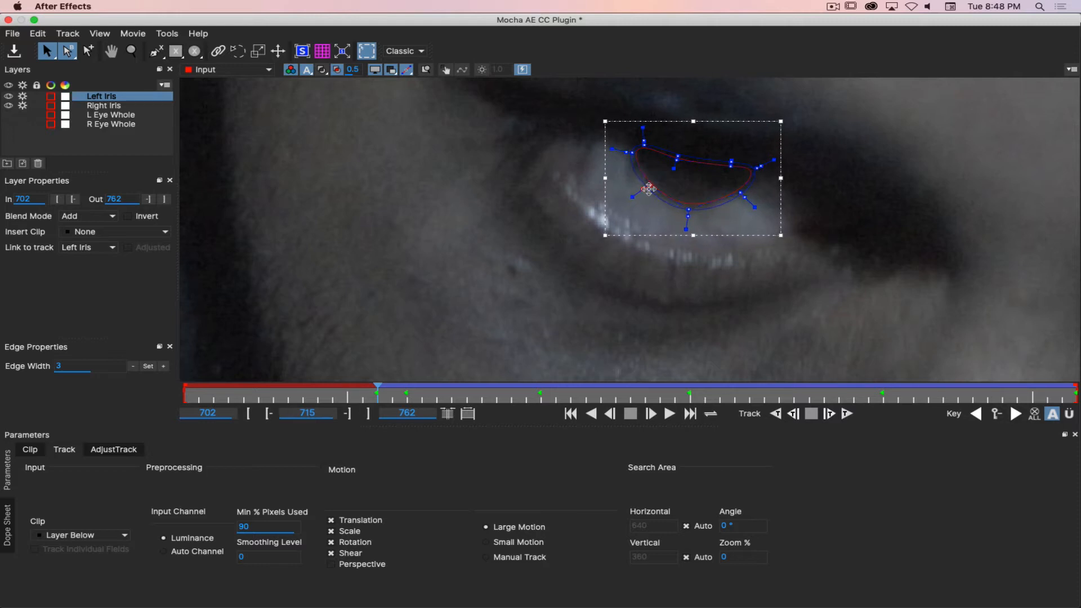
pyautogui.moveTo(635, 152); pyautogui.dragTo(636, 154)
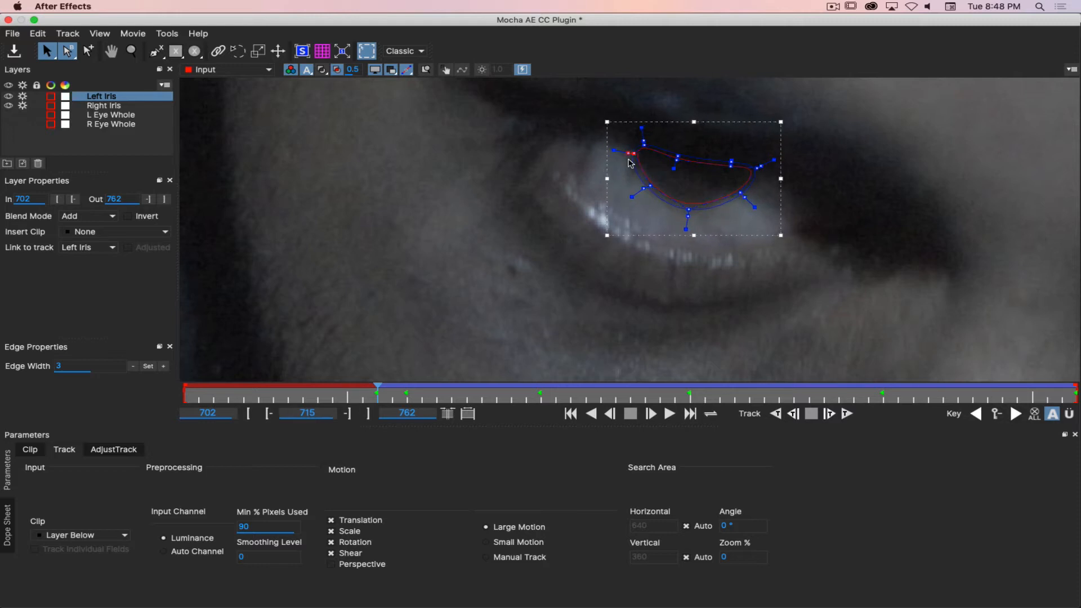
pyautogui.press('super+6')
pyautogui.press('super+6')
pyautogui.press('super+6')
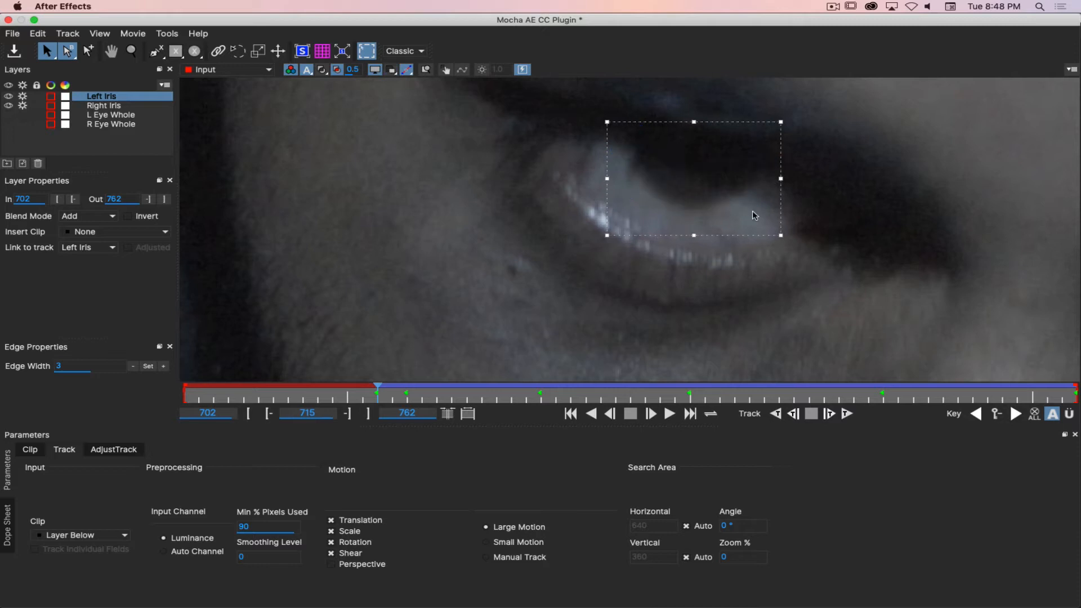
pyautogui.press('super+6')
# Track backward to frame 712 and pull the Left Iris spline's points inward to match the smaller visible iris.
pyautogui.click(794, 415)
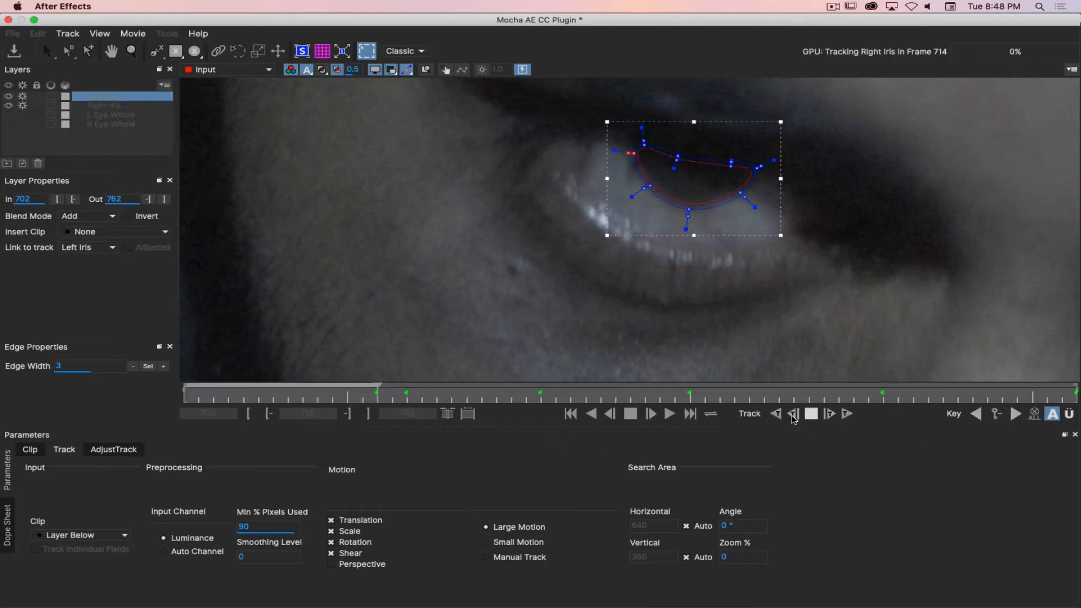
pyautogui.click(793, 416)
pyautogui.click(794, 415)
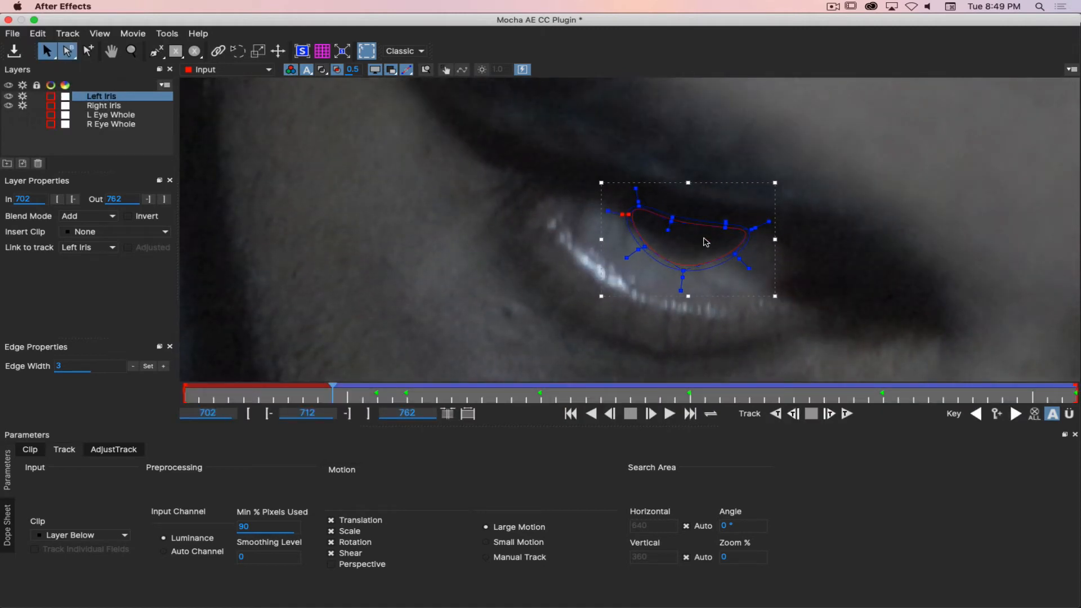
pyautogui.hotkey('alt', '5')
pyautogui.hotkey('alt', '5')
pyautogui.moveTo(638, 207); pyautogui.dragTo(747, 232)
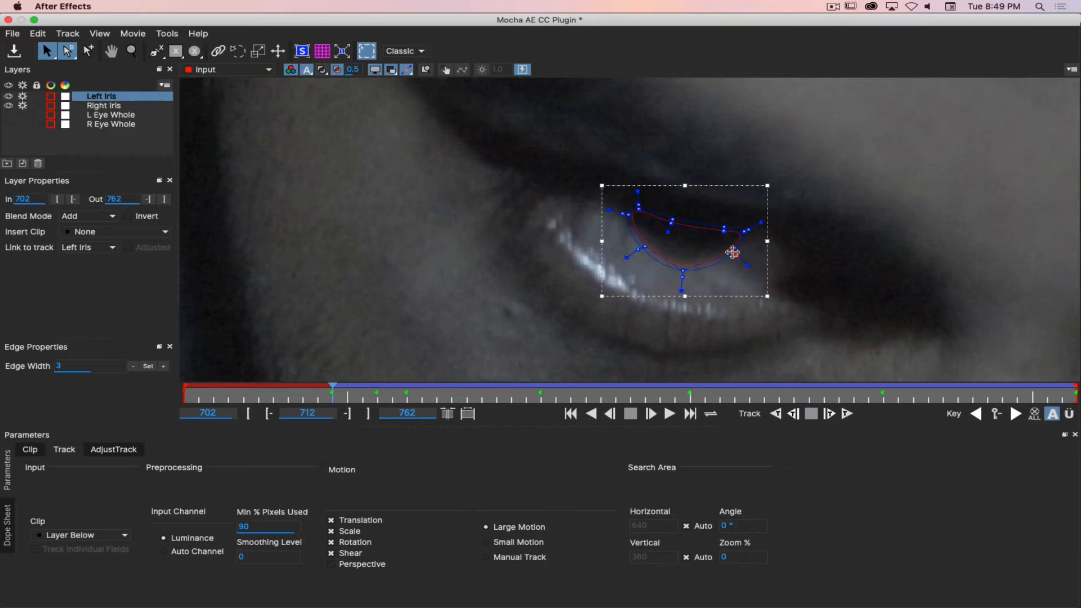
pyautogui.moveTo(683, 270); pyautogui.dragTo(647, 244)
pyautogui.click(625, 214)
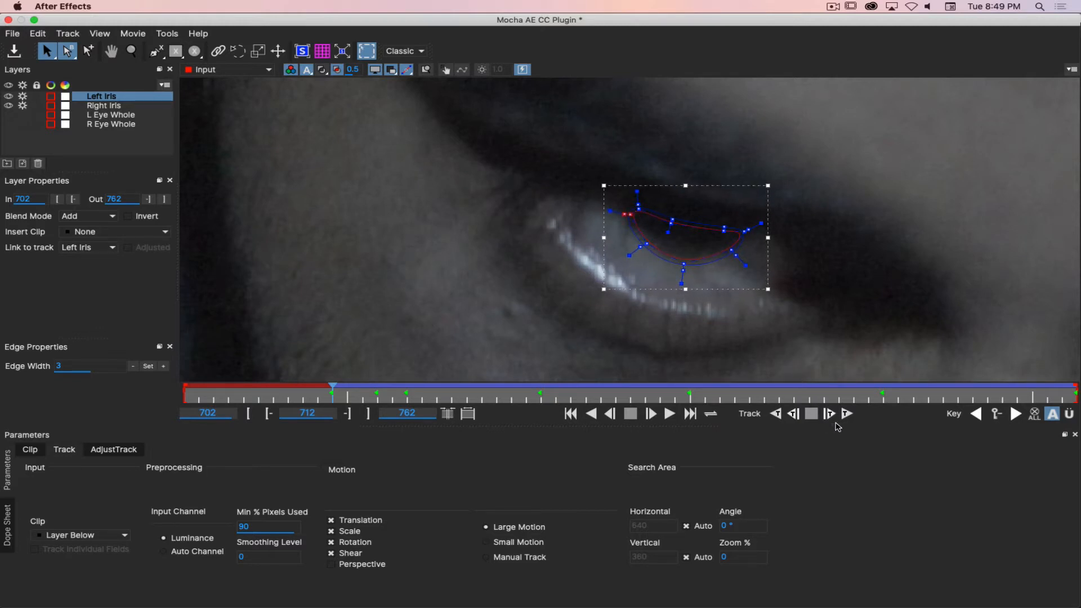
# Track backward to frame 709 and nudge the whole Left Iris spline slightly upward.
pyautogui.click(794, 415)
pyautogui.click(793, 415)
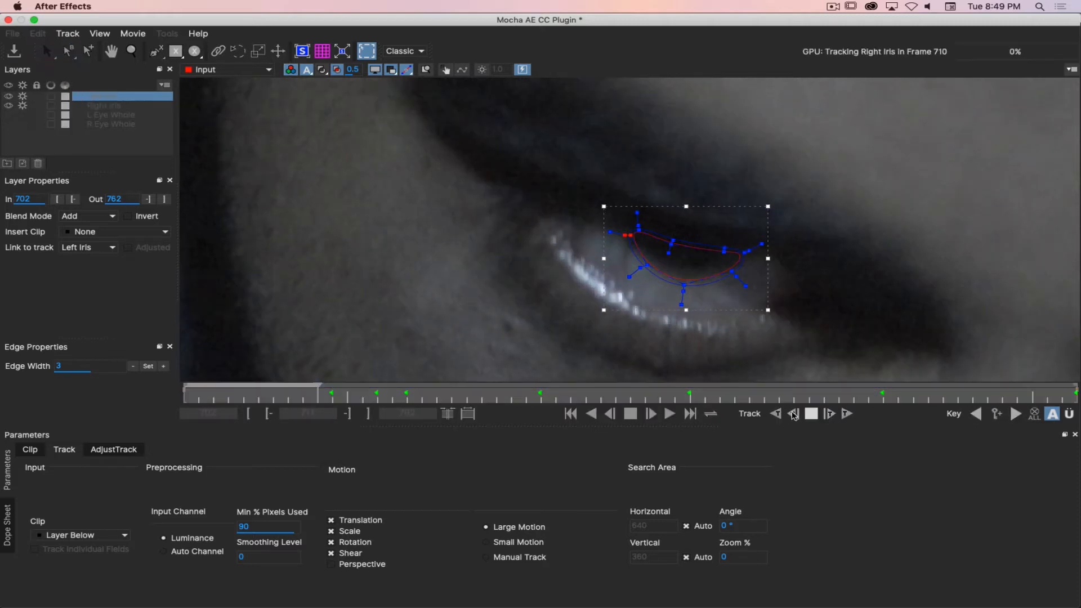
pyautogui.click(794, 415)
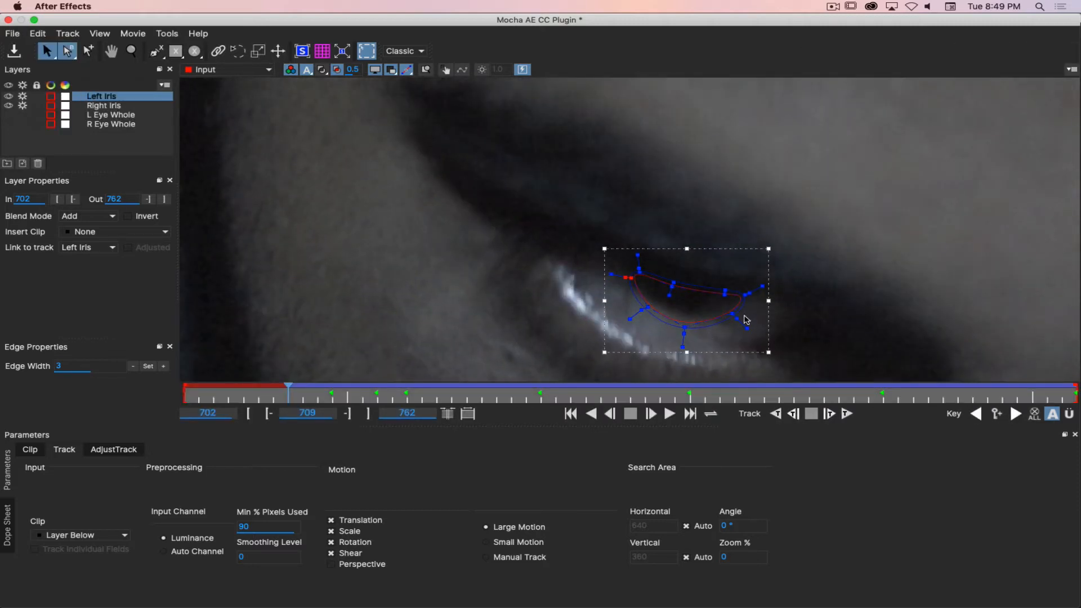
pyautogui.press('x')
pyautogui.moveTo(830, 267); pyautogui.dragTo(815, 170)
pyautogui.moveTo(754, 223); pyautogui.dragTo(754, 214)
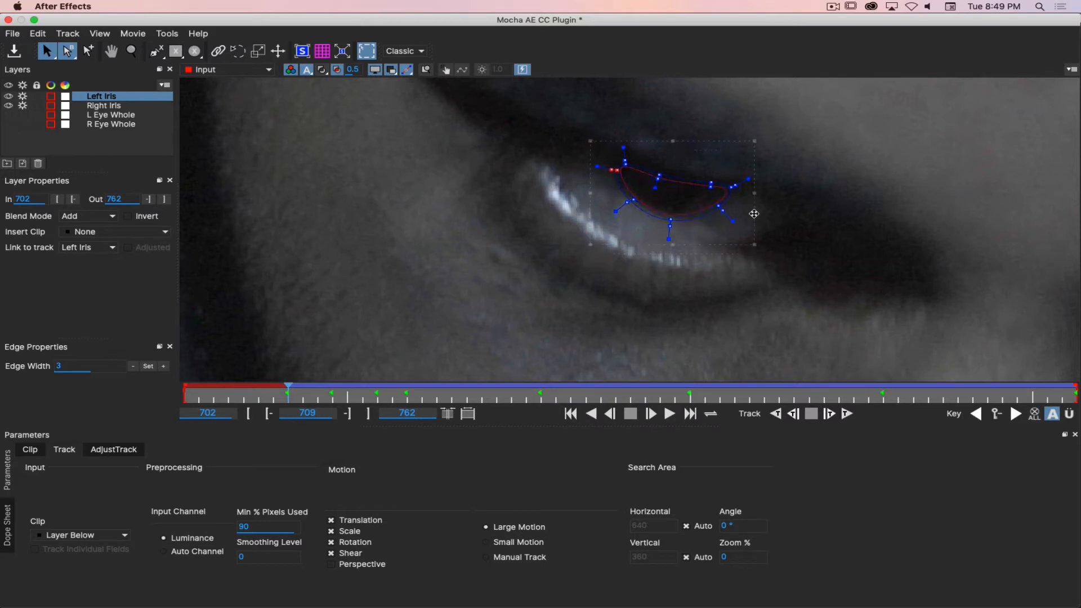
# Lower the upper points of the Left Iris spline and tighten its corners and bottom around the iris sliver at frame 709.
pyautogui.moveTo(624, 150); pyautogui.dragTo(772, 195)
pyautogui.moveTo(657, 179); pyautogui.dragTo(651, 191)
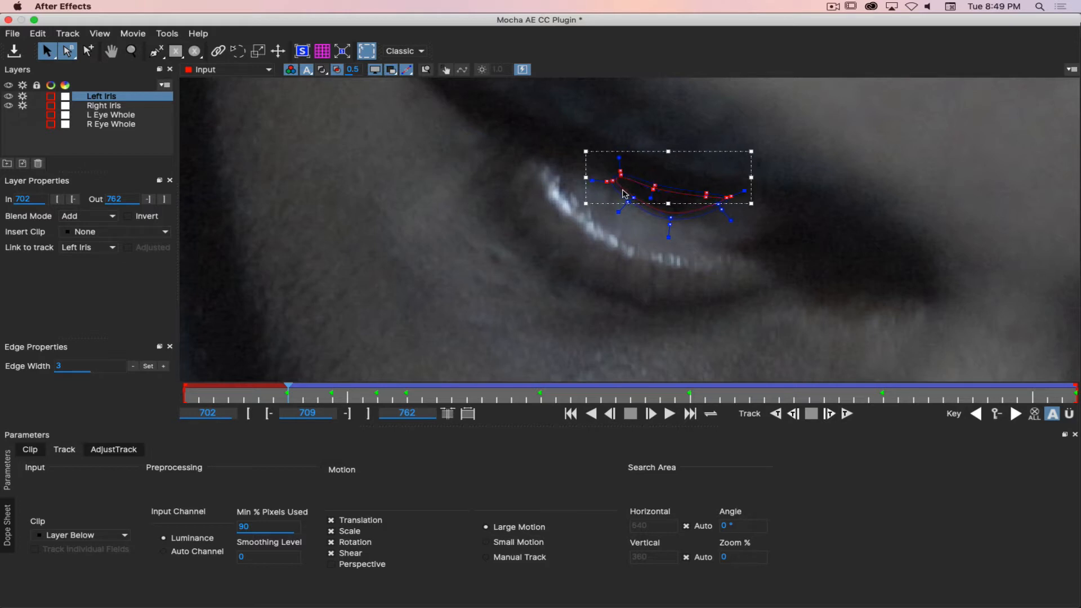
pyautogui.click(621, 202)
pyautogui.click(616, 189)
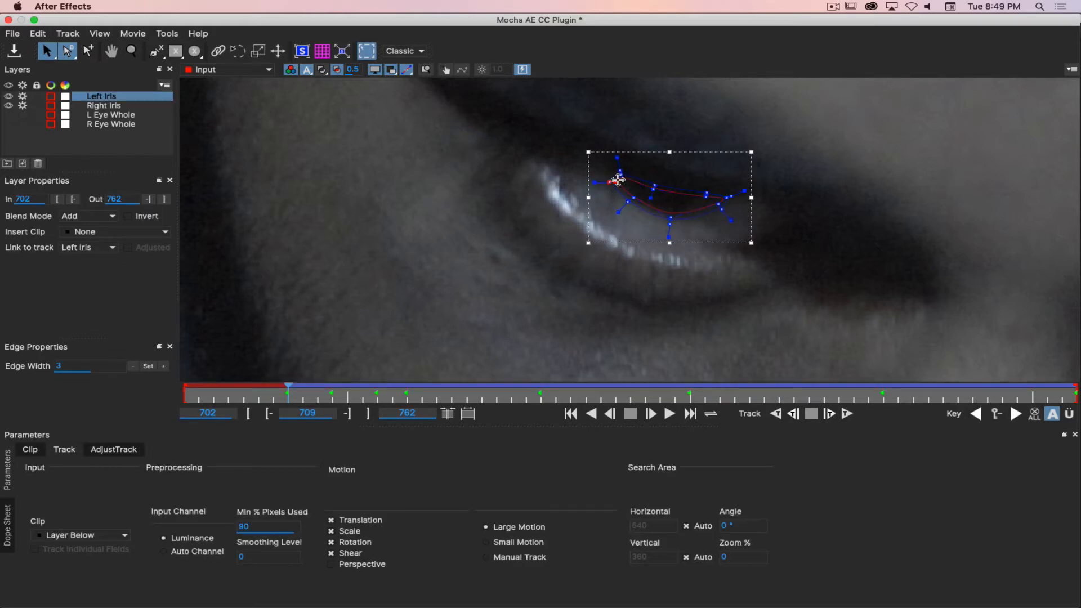
pyautogui.moveTo(628, 177); pyautogui.dragTo(637, 184)
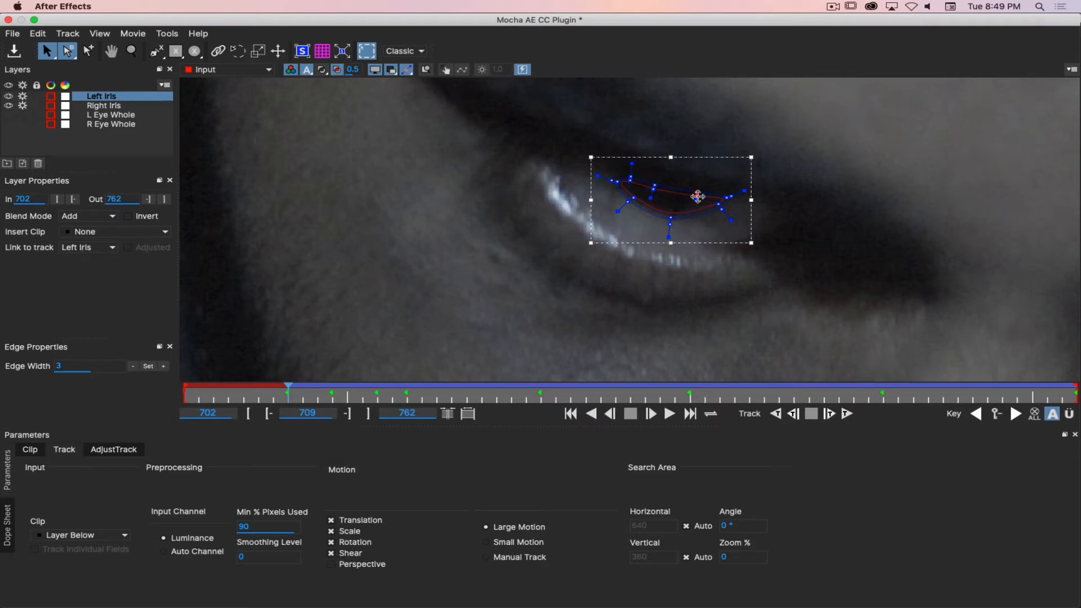
pyautogui.moveTo(726, 196); pyautogui.dragTo(669, 216)
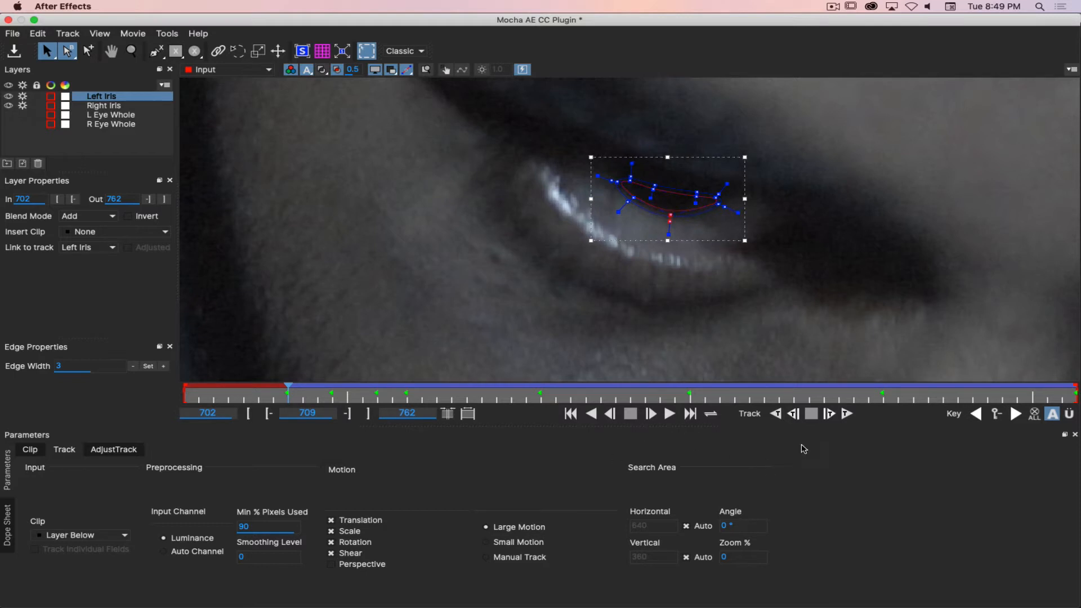
# Track backward to frame 706, nudge the Left Iris spline slightly down, and continue tracking to frame 702.
pyautogui.click(794, 414)
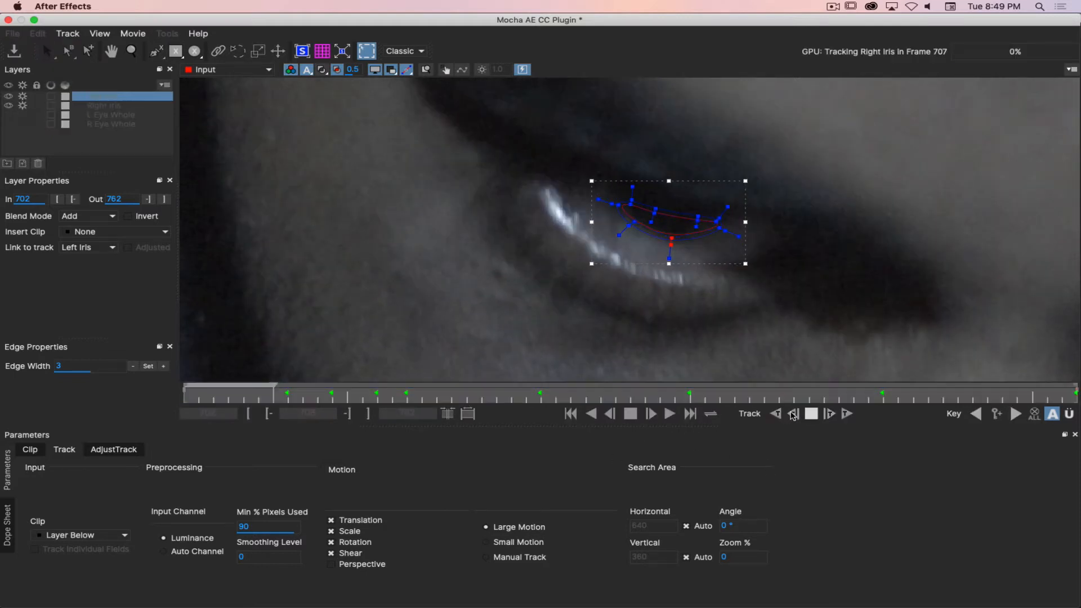
pyautogui.click(794, 414)
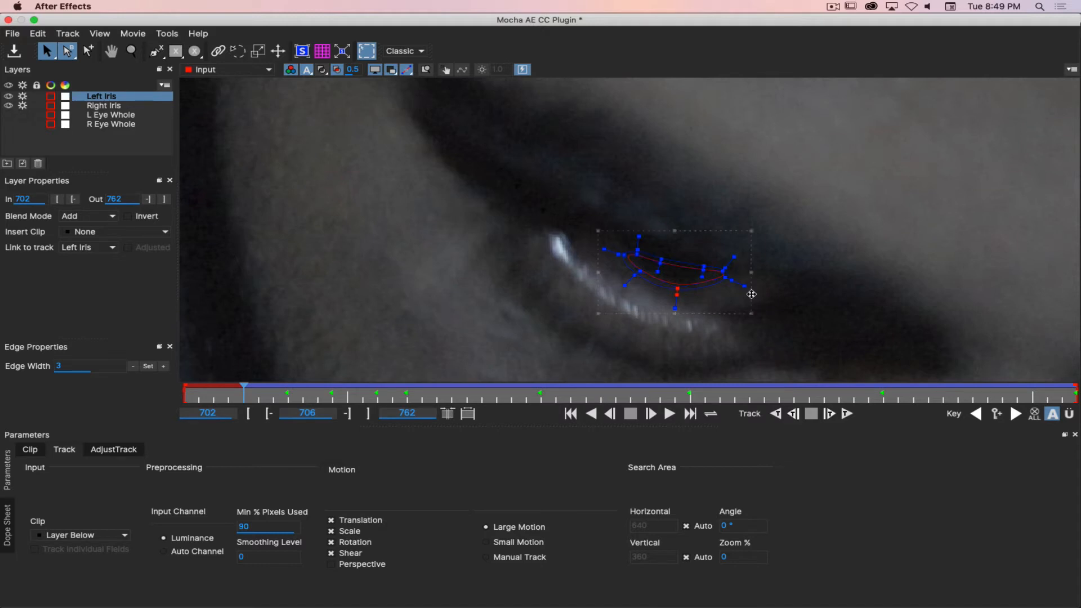
pyautogui.moveTo(752, 295); pyautogui.dragTo(751, 298)
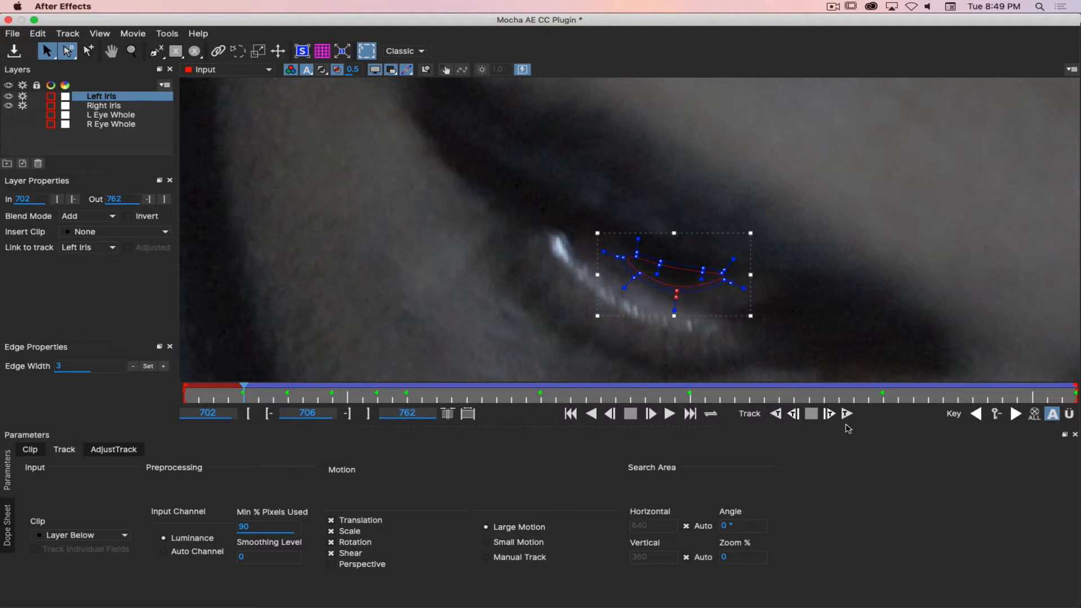
pyautogui.click(793, 414)
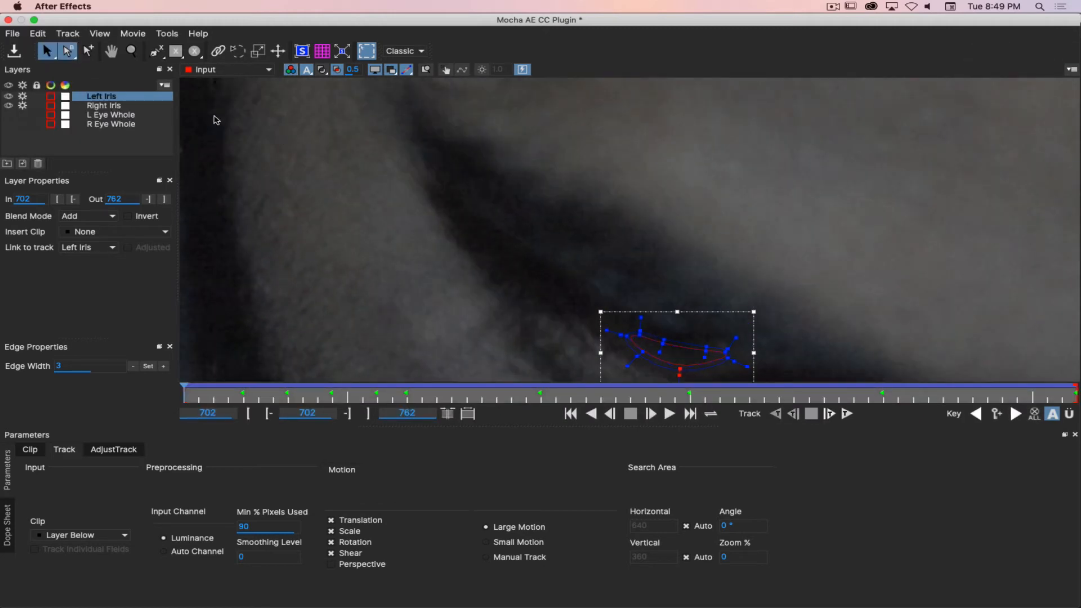
# Save the Mocha project, return to the After Effects composition, and move the playhead to 0:00:00:11.
pyautogui.press('super+s')
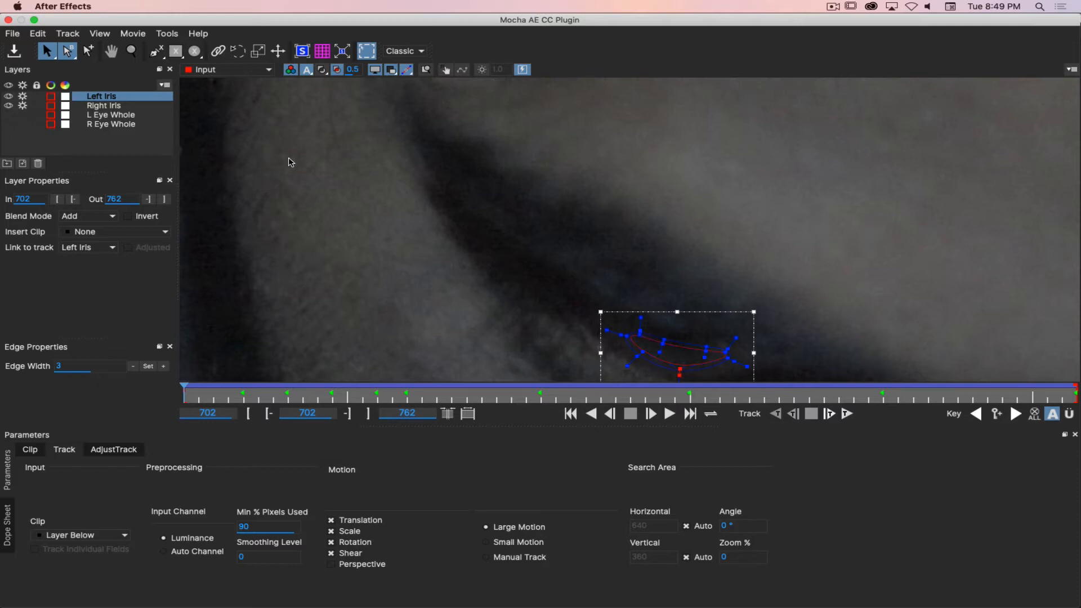
pyautogui.click(8, 20)
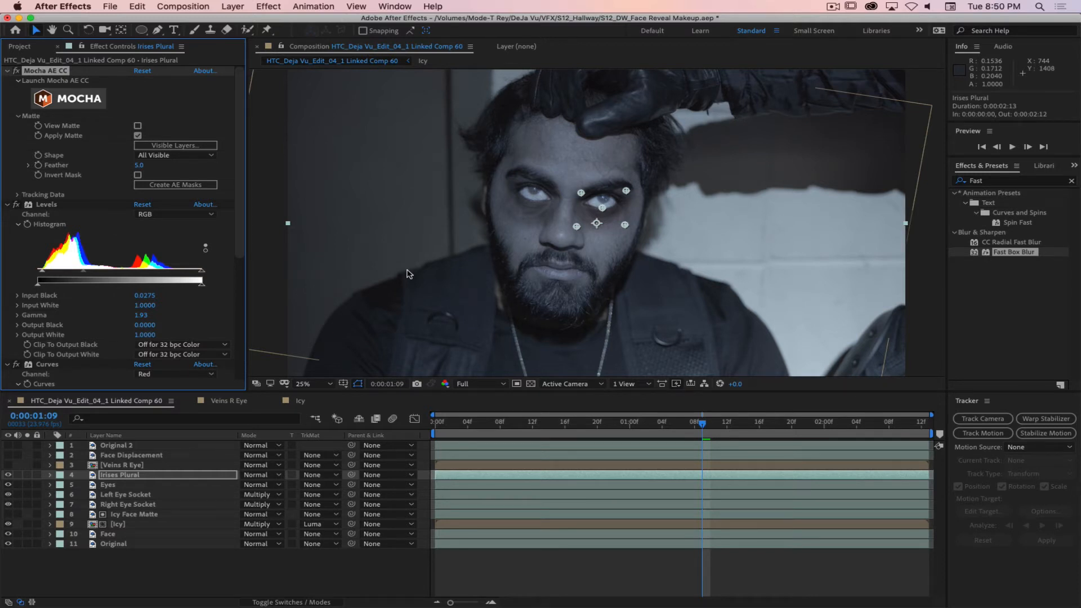
pyautogui.click(524, 424)
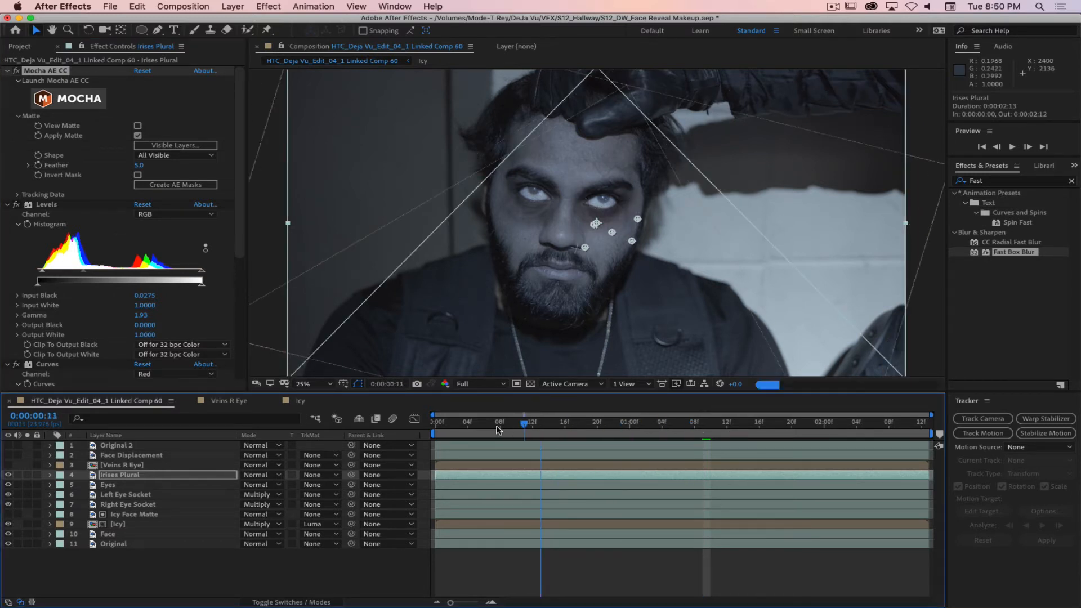
# Trim the end of the Original 2 layer to 0:00:01:07 and return the playhead to the start of the composition.
pyautogui.moveTo(498, 430); pyautogui.dragTo(331, 424)
pyautogui.click(146, 447)
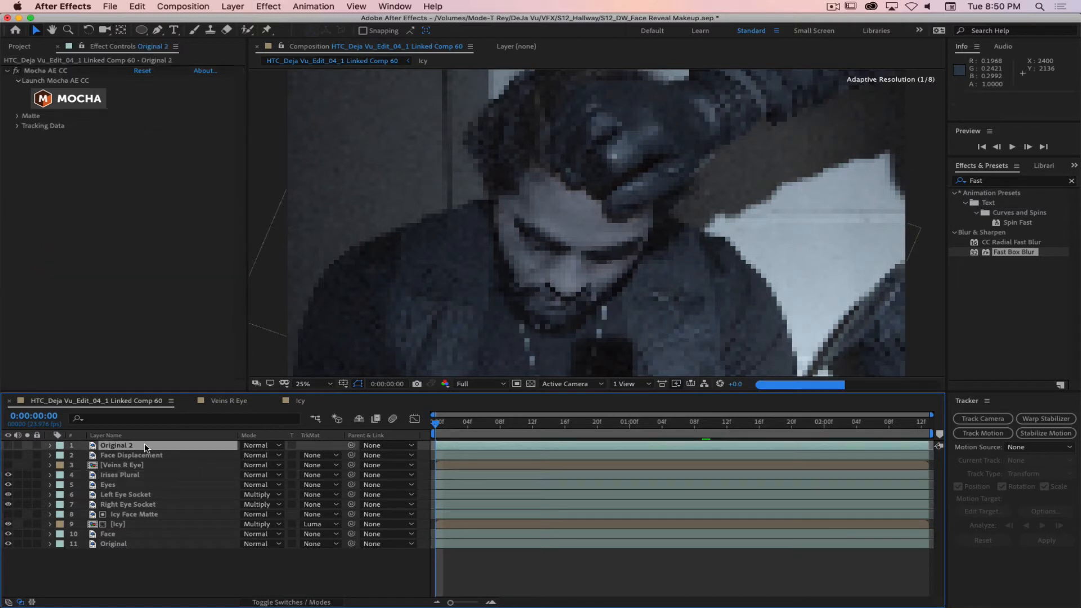
pyautogui.moveTo(712, 426); pyautogui.dragTo(686, 430)
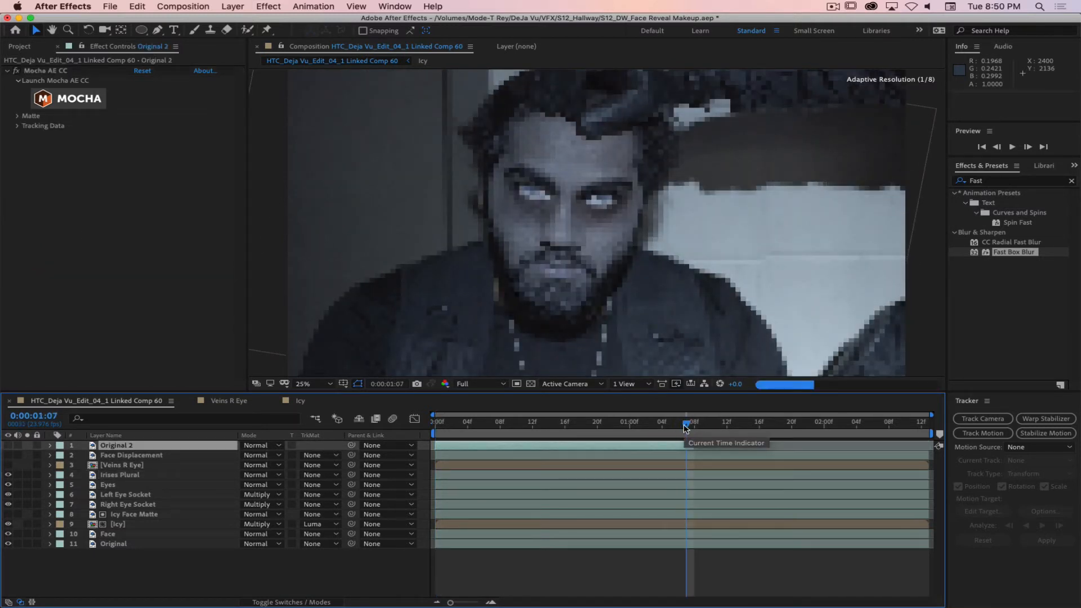
pyautogui.moveTo(687, 428); pyautogui.dragTo(380, 415)
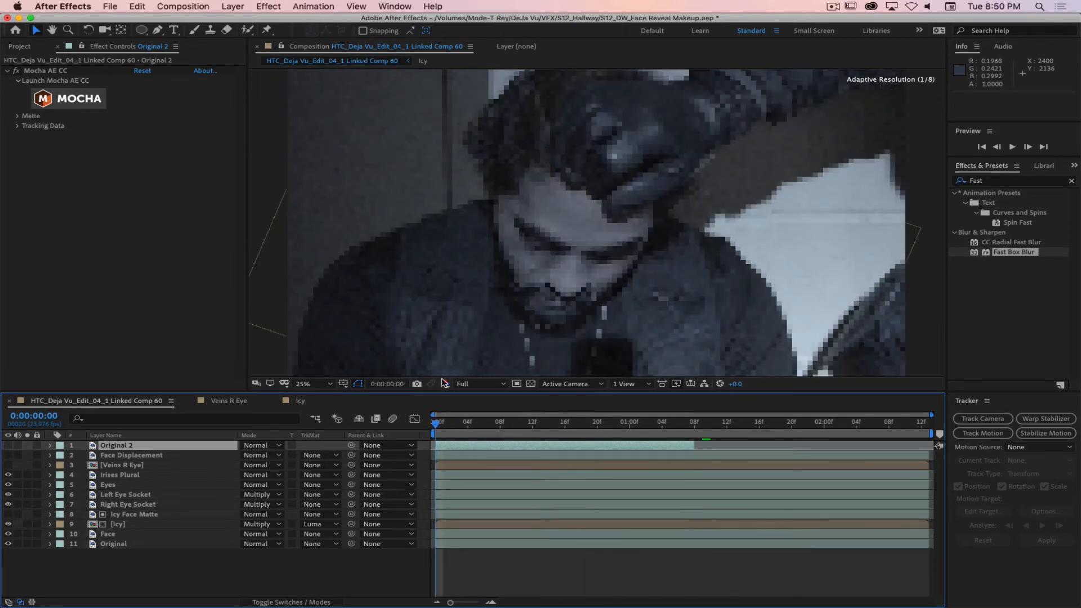
# Lower the preview resolution to Quarter, show the Original 2 layer, and play the composition through from the start.
pyautogui.click(445, 384)
pyautogui.click(480, 383)
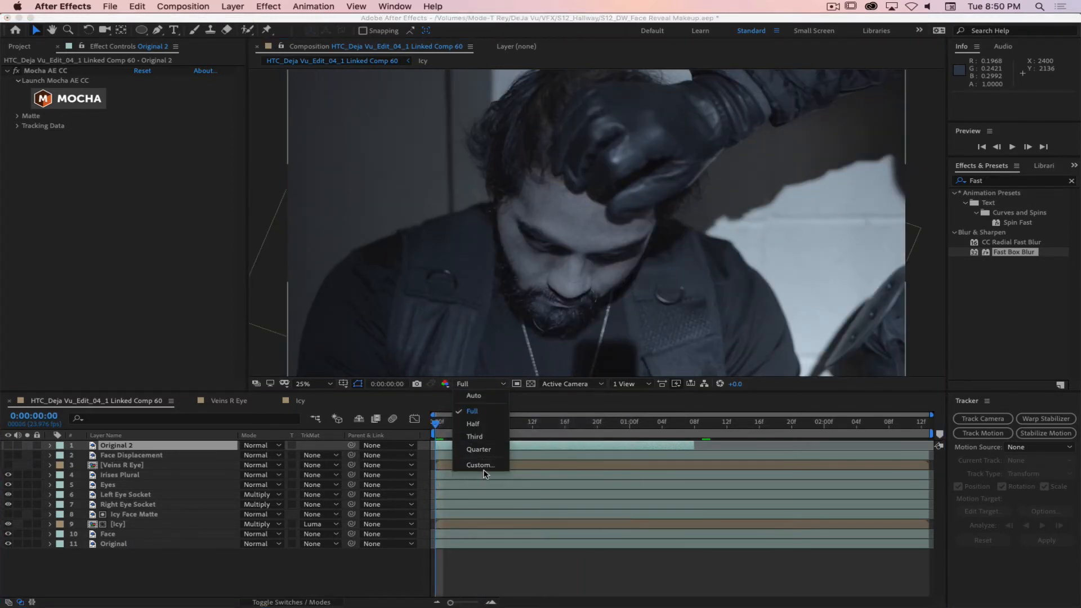
pyautogui.click(485, 450)
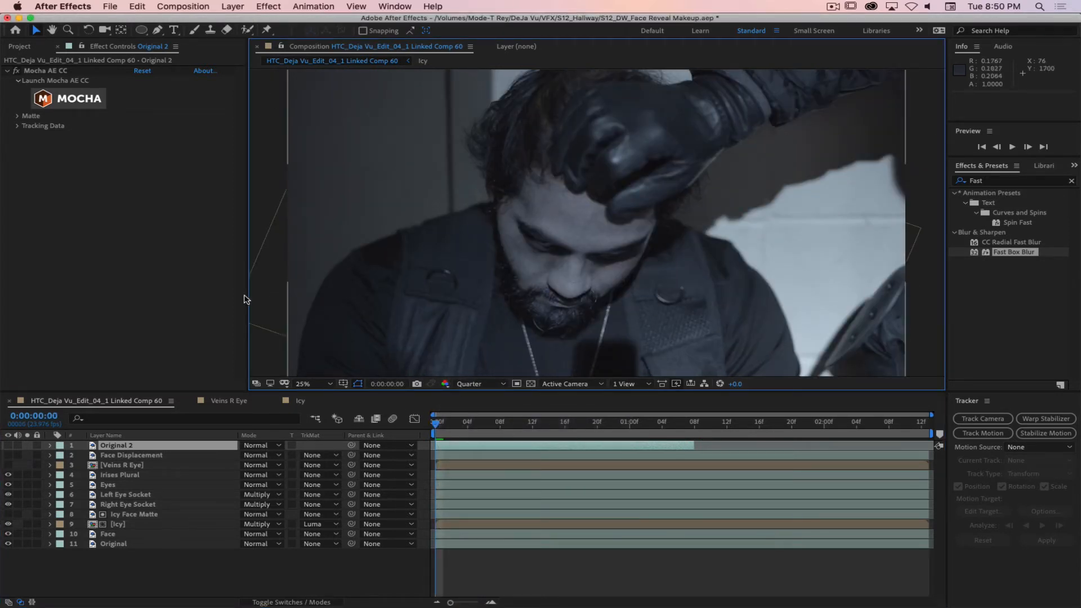
pyautogui.click(8, 446)
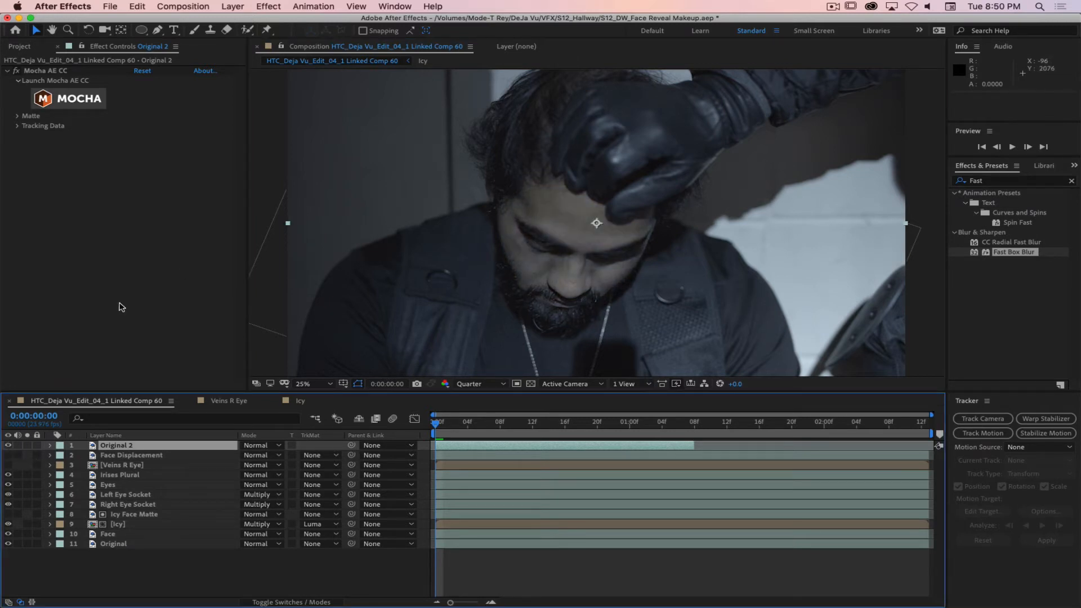
pyautogui.press('space')
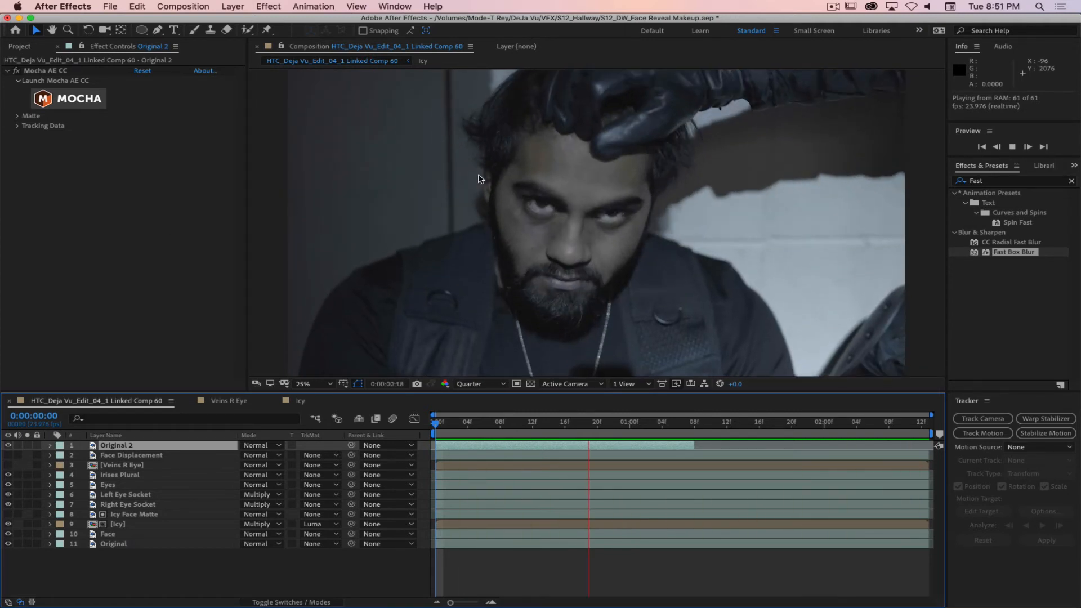
pyautogui.press('space')
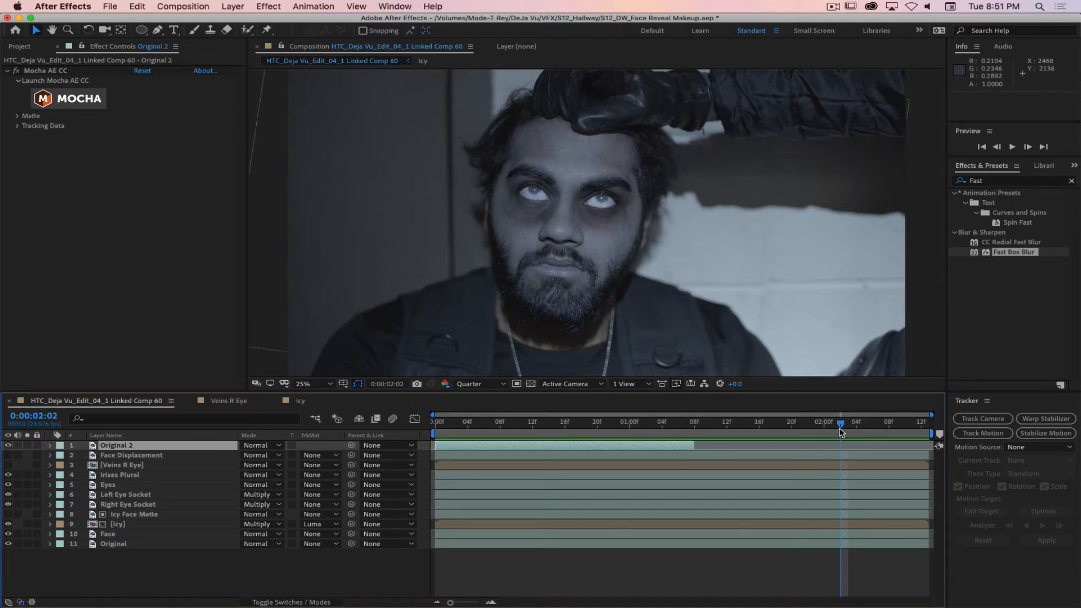
# Move the playhead to 0:00:02:02, select the base Original layer, and save the project.
pyautogui.click(137, 560)
pyautogui.click(152, 544)
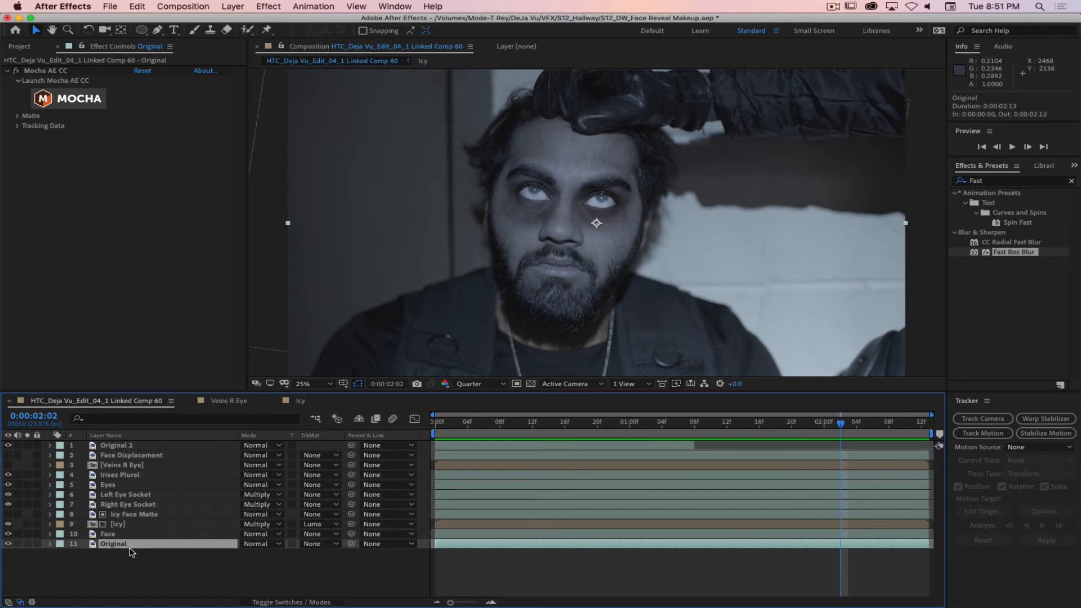
pyautogui.press('super+s')
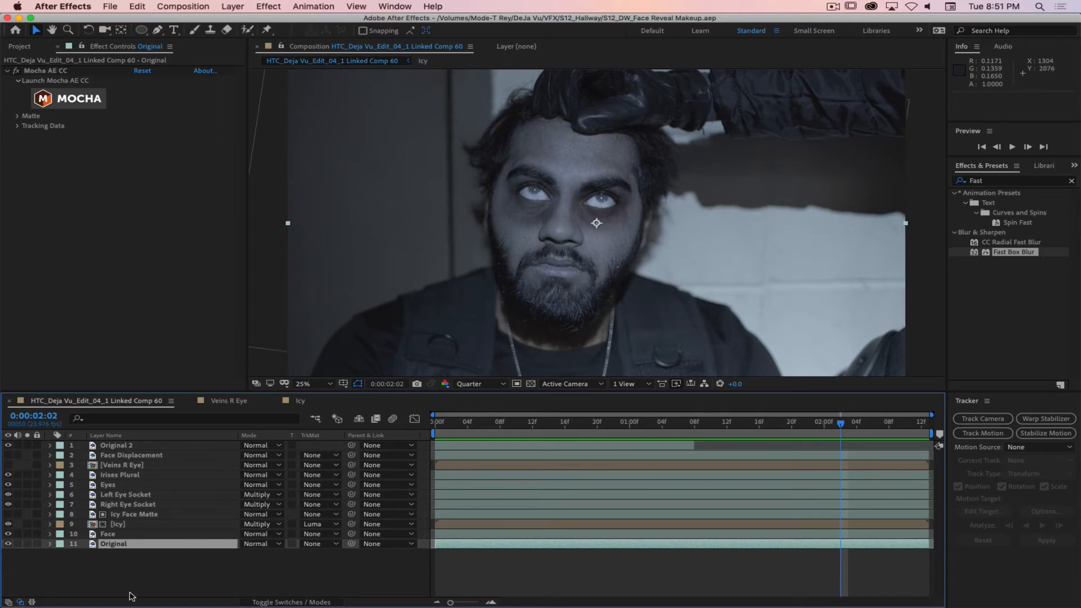
pyautogui.rightClick(120, 544)
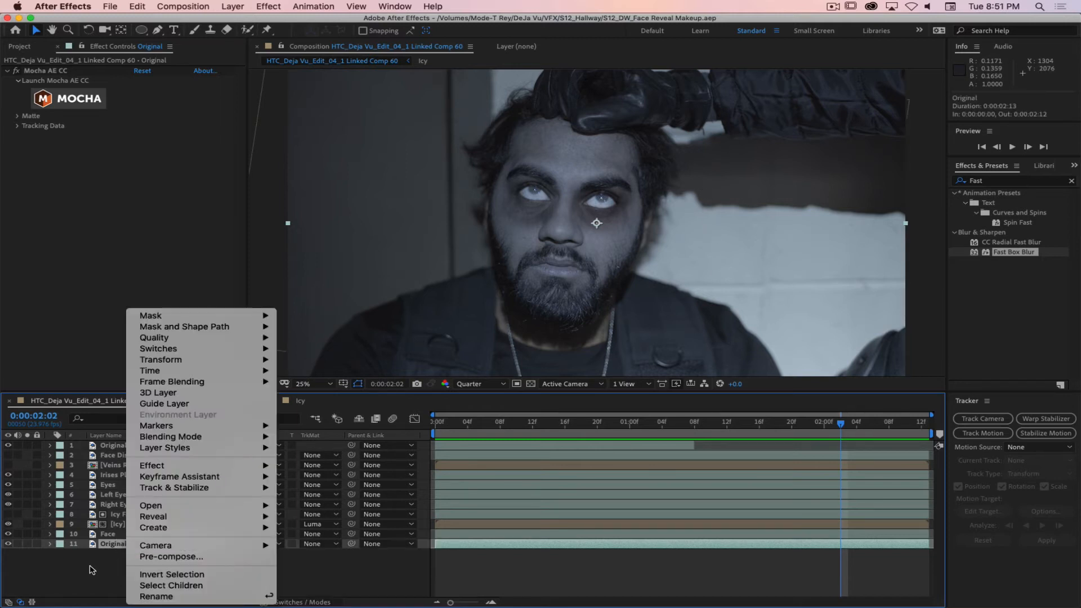
pyautogui.rightClick(113, 546)
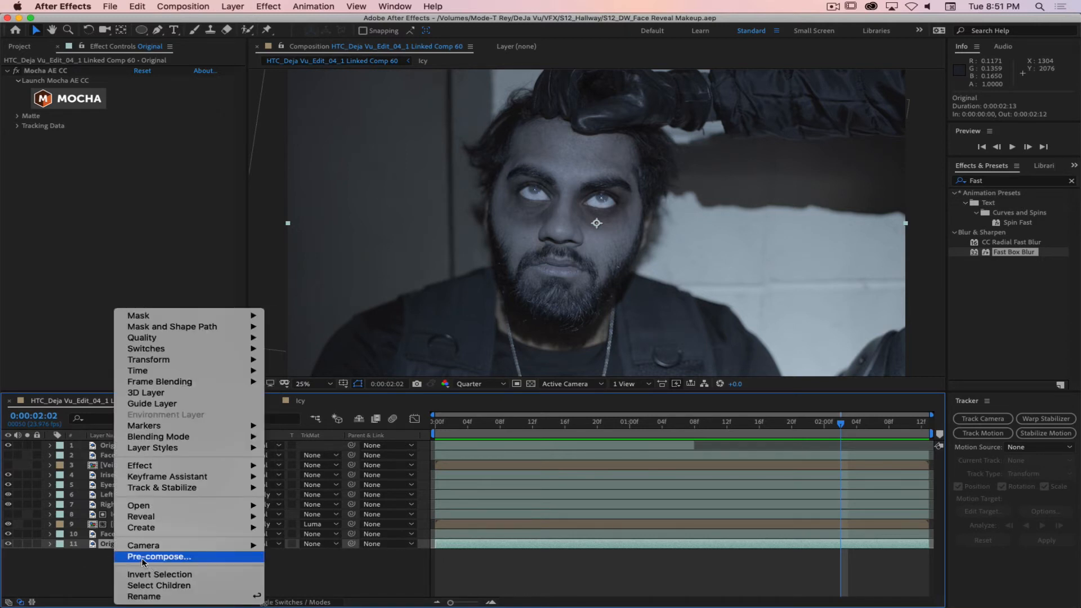
pyautogui.click(84, 566)
pyautogui.press('Return')
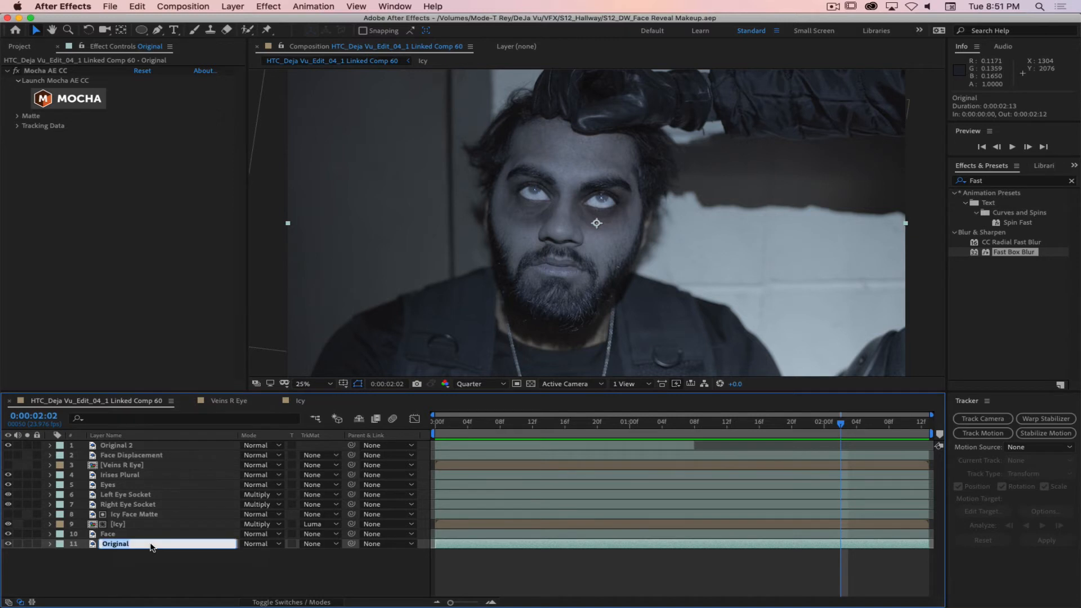
pyautogui.press('BackSpace')
pyautogui.press('Return')
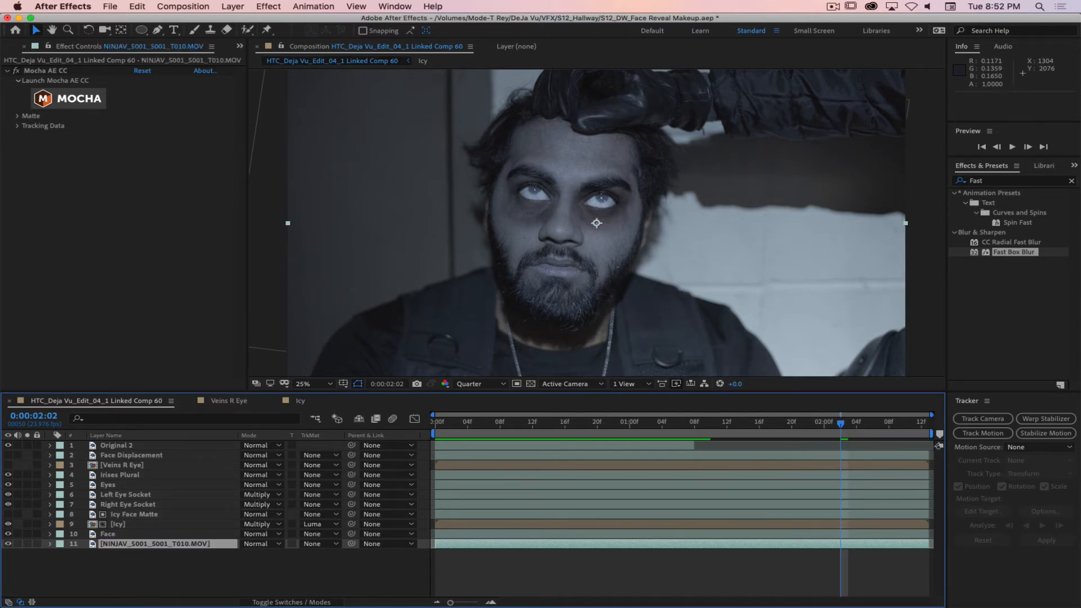
pyautogui.press('super+z')
# Duplicate the Original layer, rename the copy Bullet Wound, and place it directly above the Irises Plural layer.
pyautogui.press('super+d')
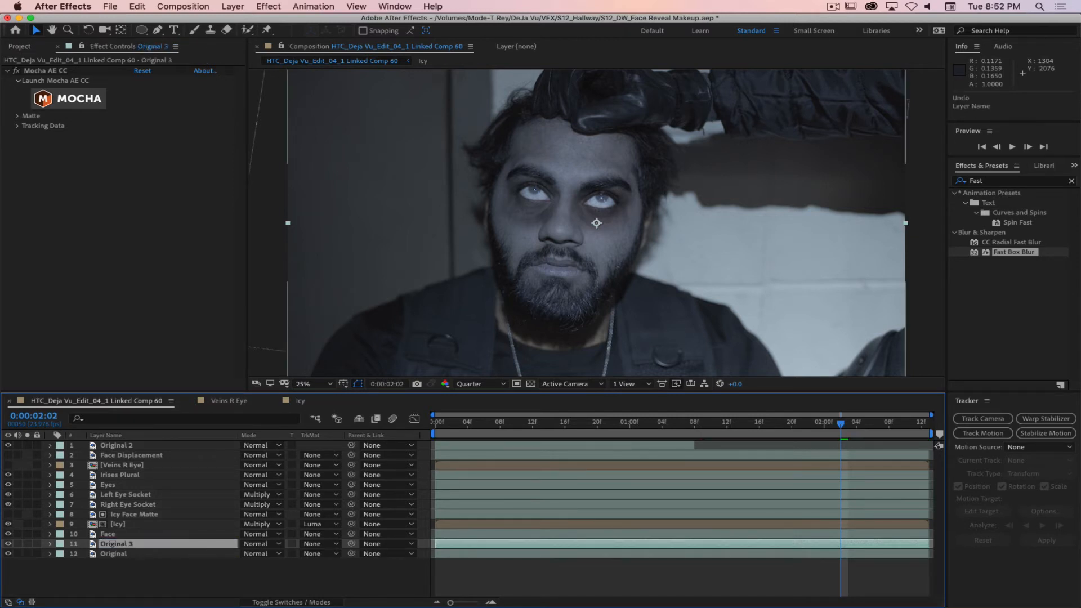
pyautogui.press('Return')
pyautogui.write('Bullet Wound')
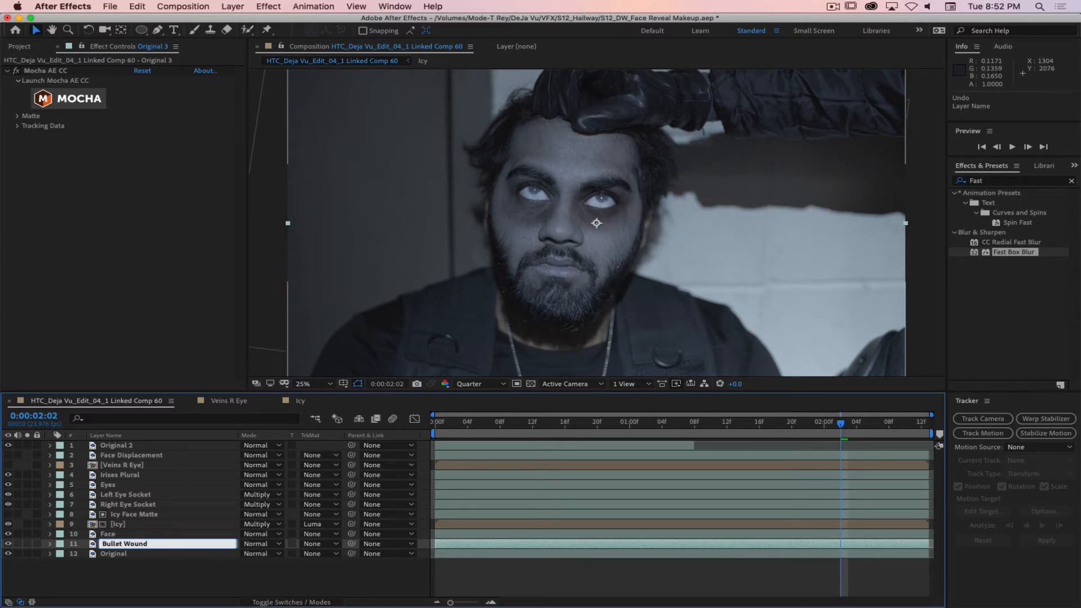
pyautogui.press('Return')
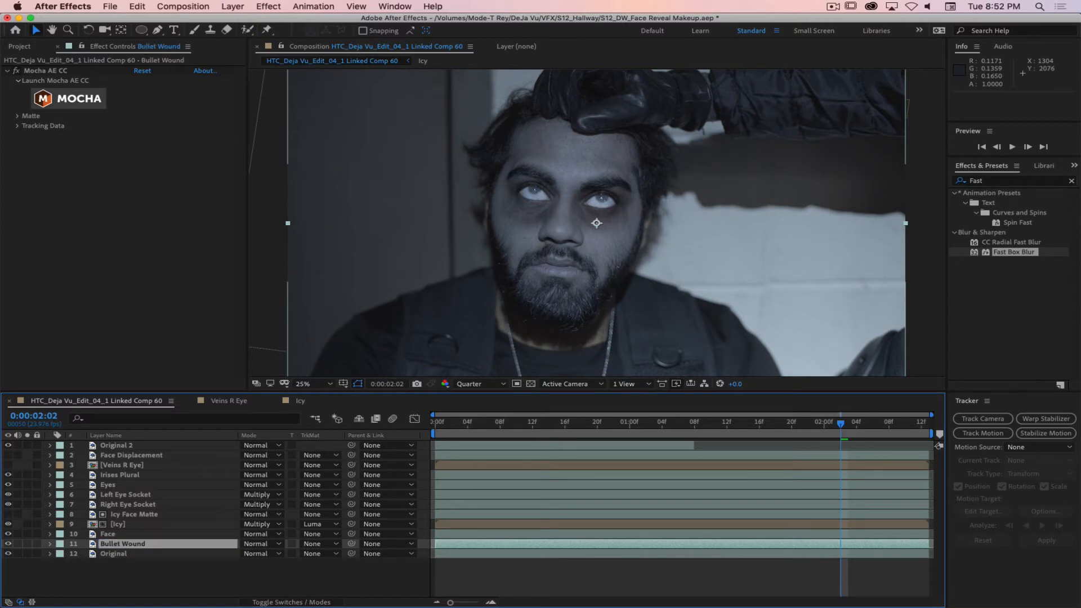
pyautogui.moveTo(128, 548); pyautogui.dragTo(160, 471)
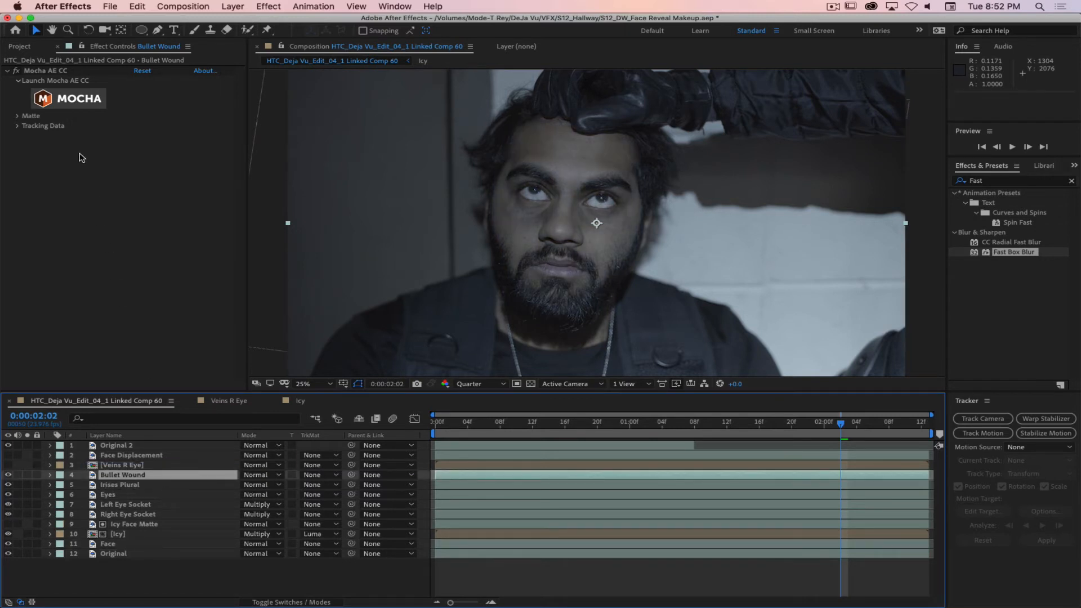
# Restore the preview resolution to Full and launch Mocha from the Bullet Wound layer.
pyautogui.click(68, 99)
pyautogui.click(586, 231)
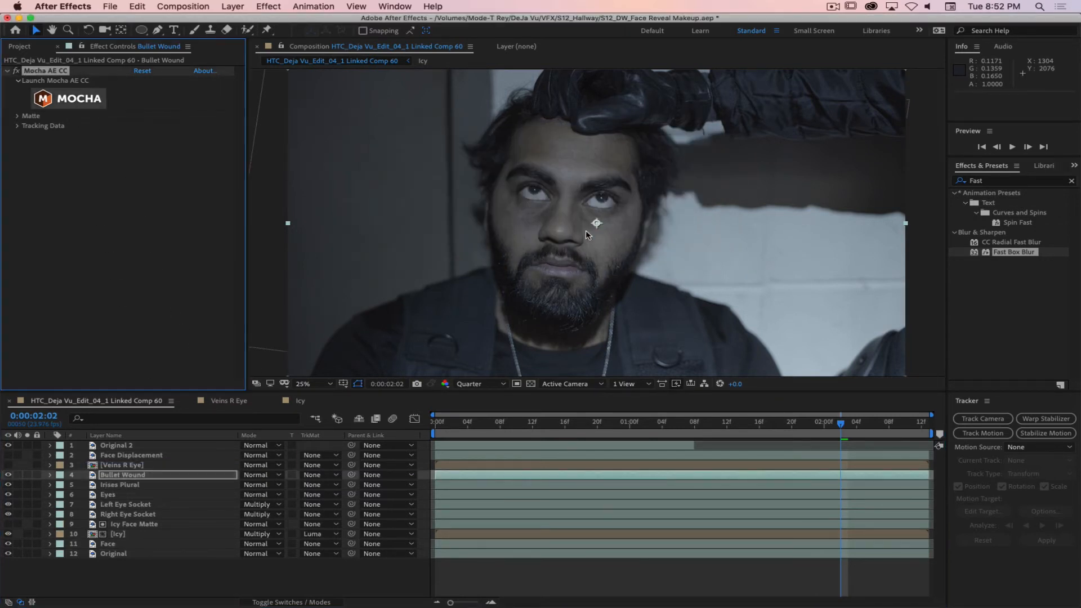
pyautogui.click(479, 384)
pyautogui.click(473, 426)
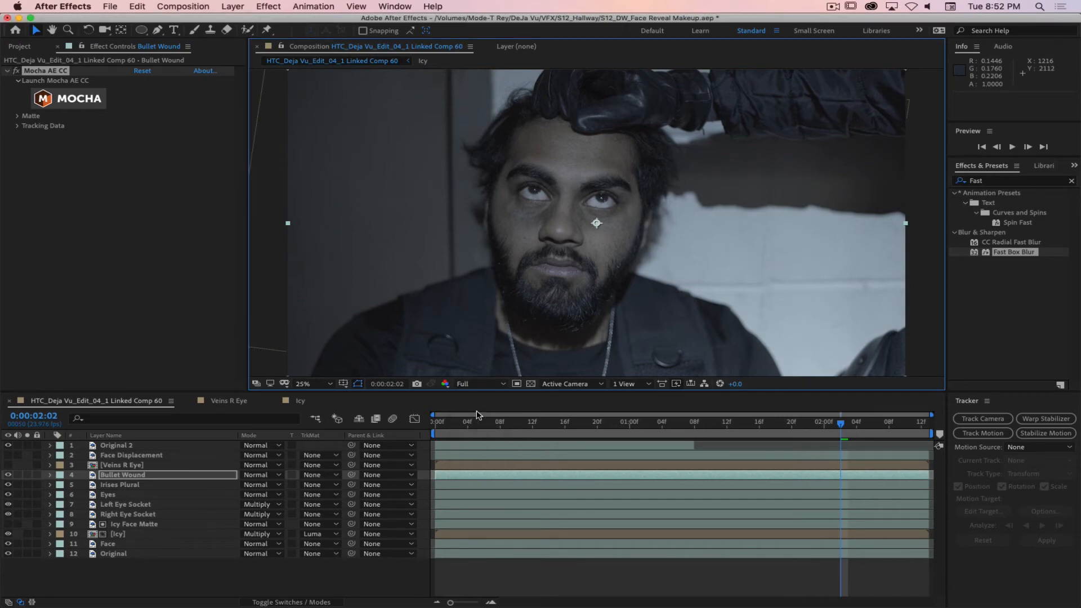
pyautogui.click(80, 99)
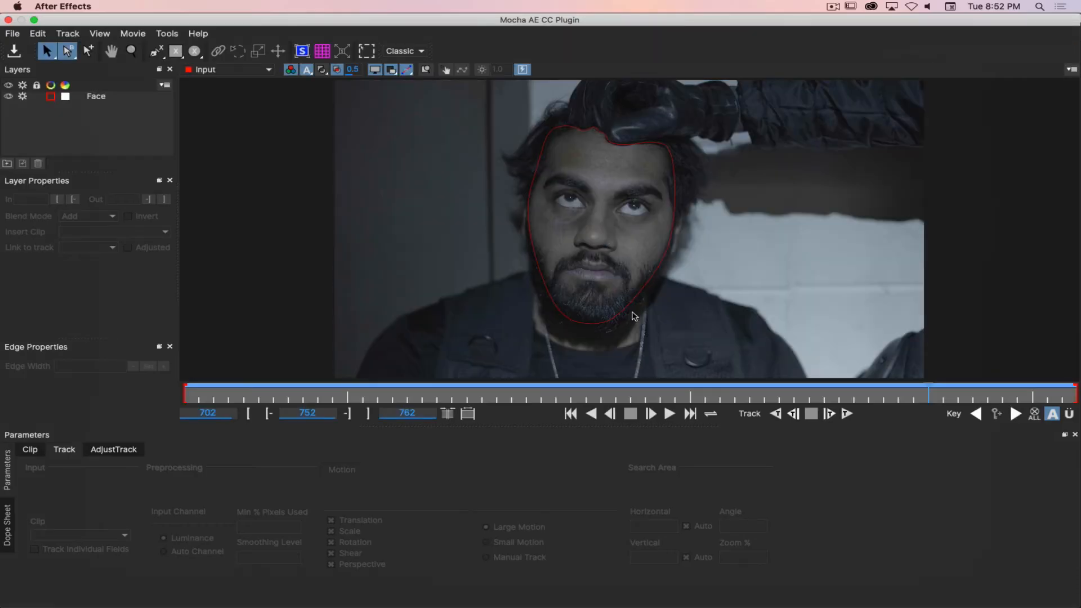
# Turn off the Face layer's visibility and processing, and place a circular spline on the forehead above the brow at frame 752.
pyautogui.click(104, 133)
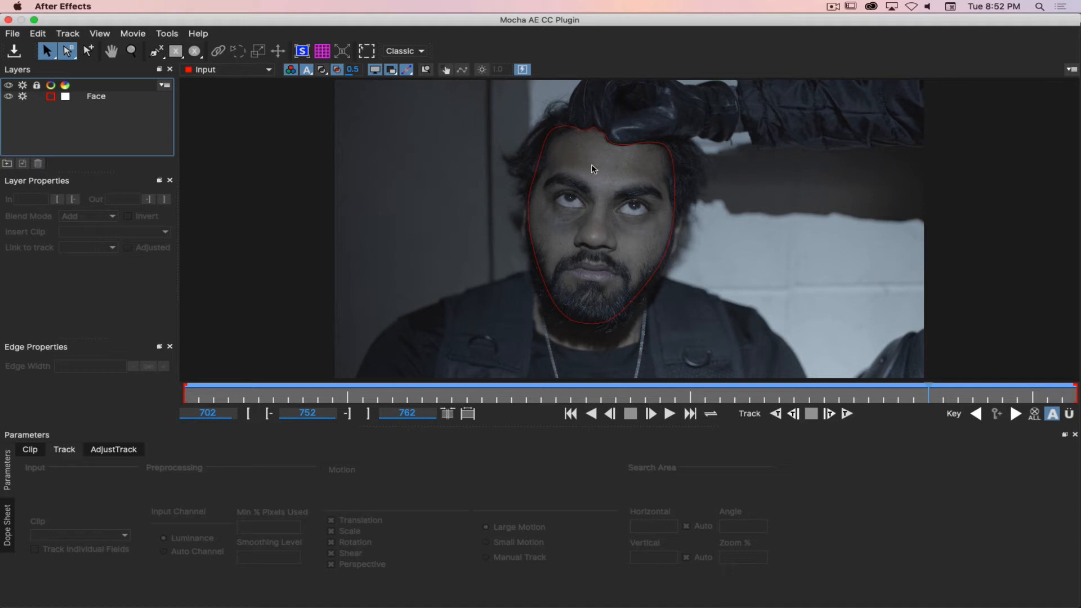
pyautogui.click(9, 96)
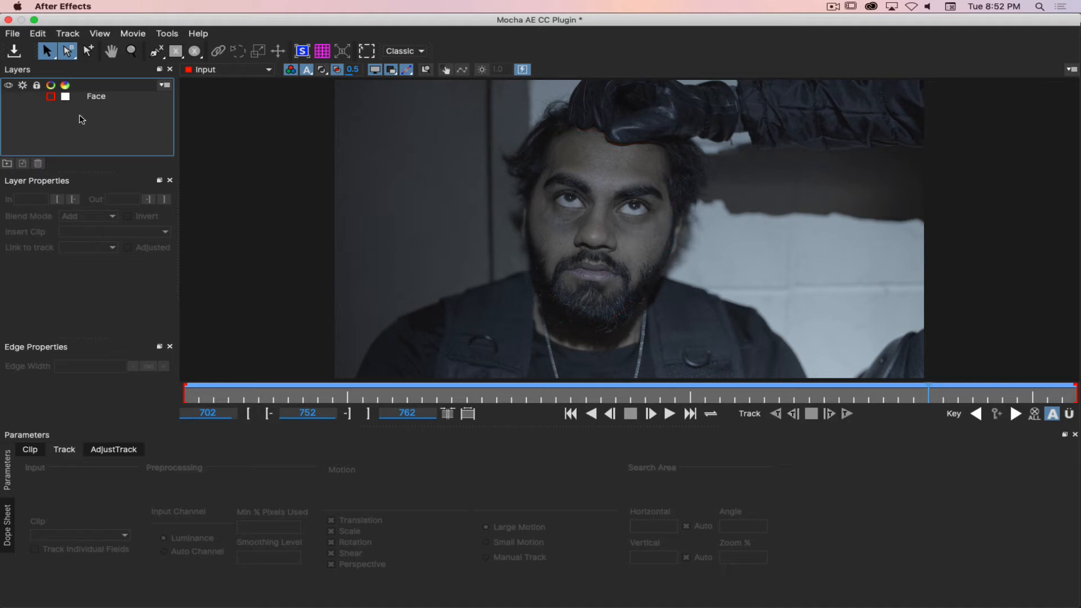
pyautogui.click(195, 51)
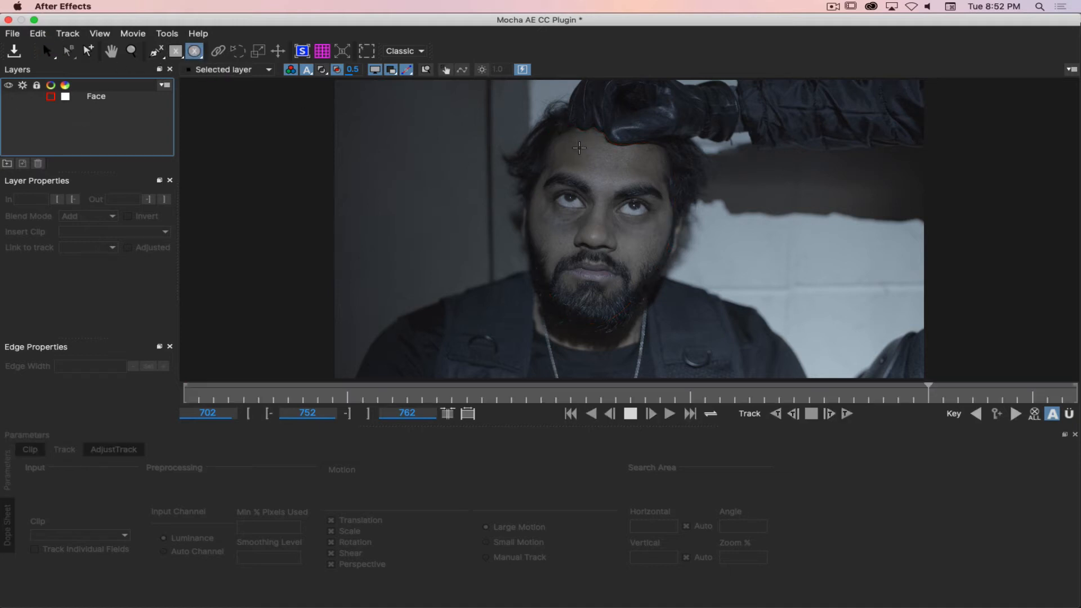
pyautogui.moveTo(572, 138); pyautogui.dragTo(622, 176)
pyautogui.moveTo(614, 176); pyautogui.dragTo(614, 179)
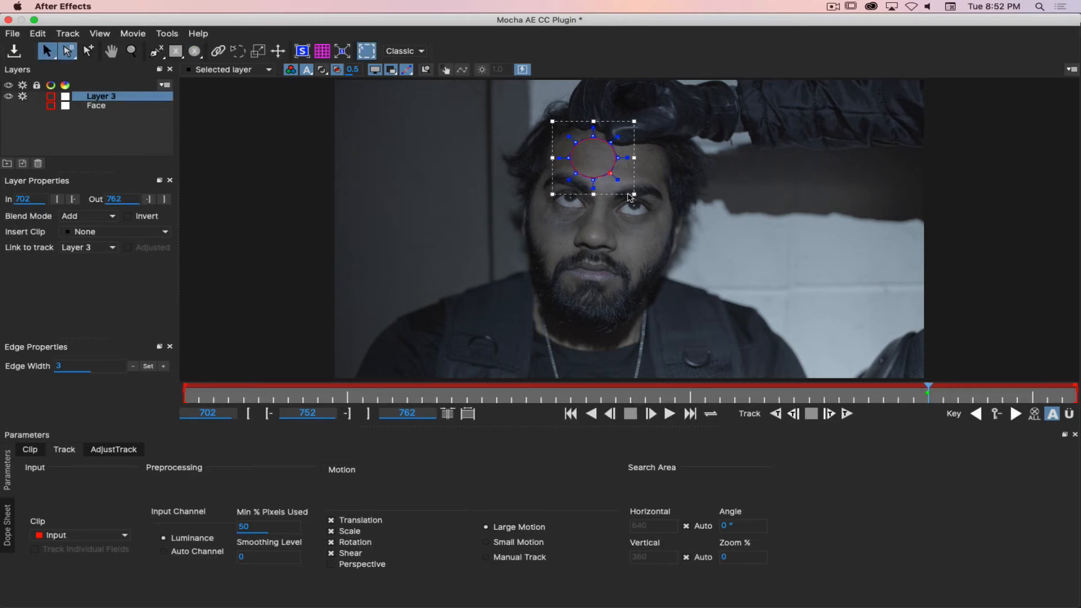
pyautogui.moveTo(635, 189); pyautogui.dragTo(625, 186)
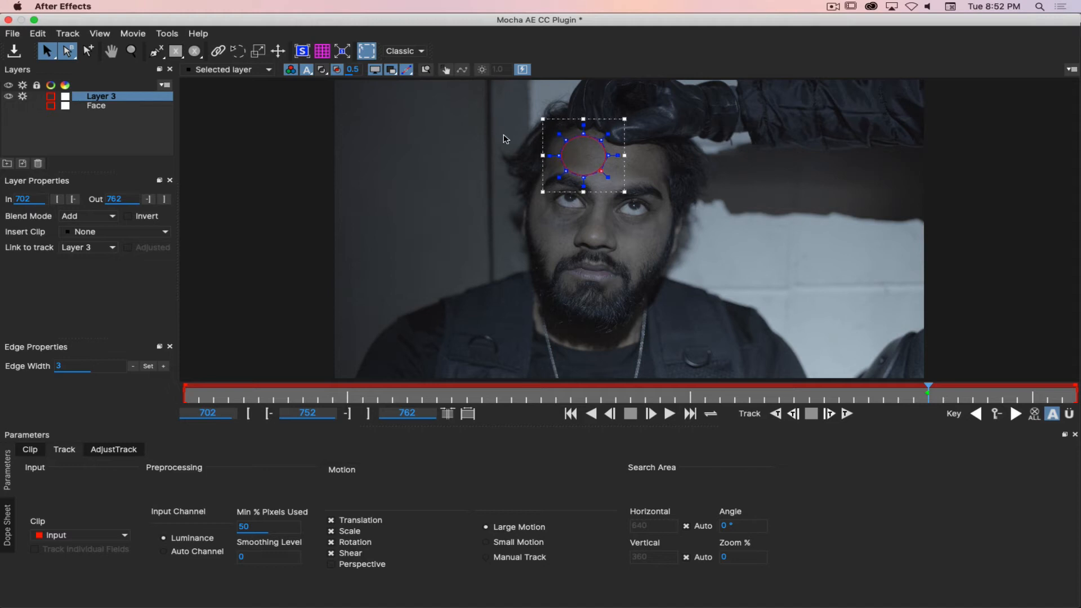
# Show the forehead layer's planar surface and include Perspective in its tracked motion.
pyautogui.press('s')
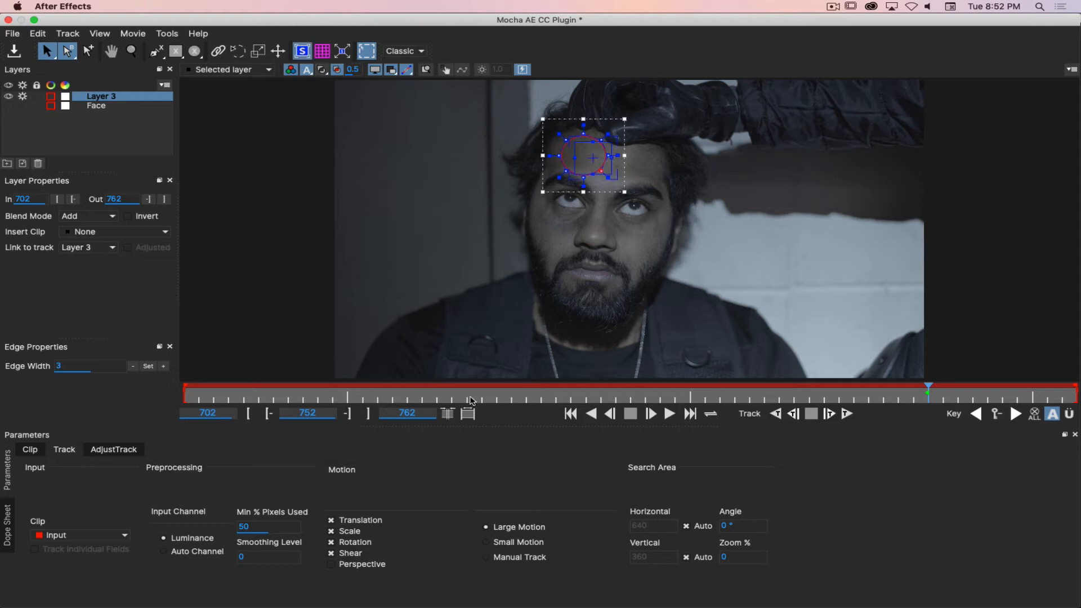
pyautogui.click(331, 565)
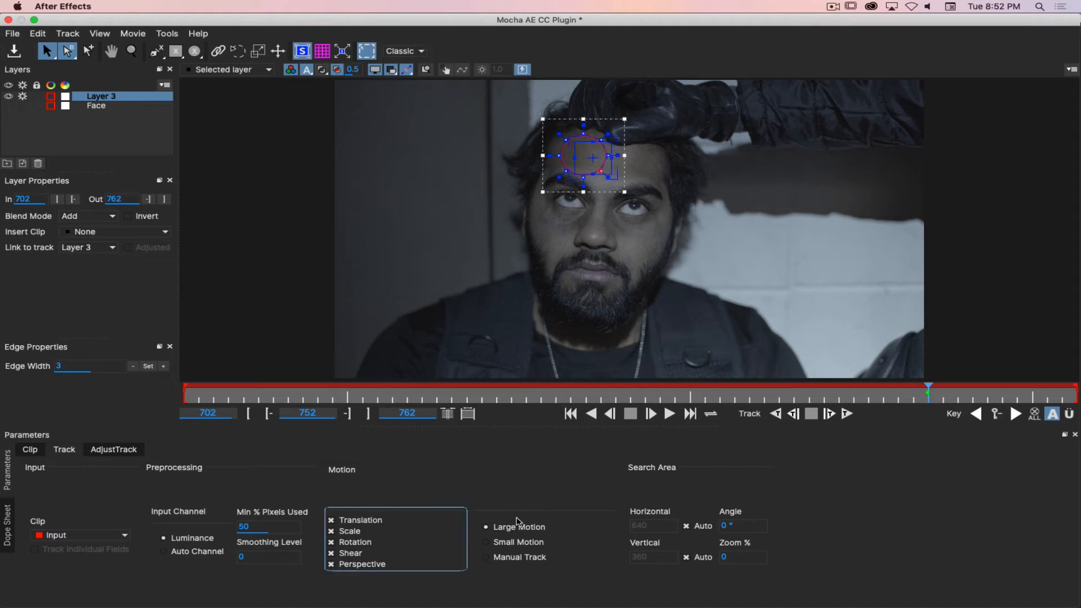
# Center the planar surface inside the forehead circle and rotate it clockwise to match the tilt of the forehead.
pyautogui.press('x')
pyautogui.moveTo(685, 175); pyautogui.dragTo(613, 182)
pyautogui.press('z')
pyautogui.moveTo(628, 272); pyautogui.dragTo(645, 152)
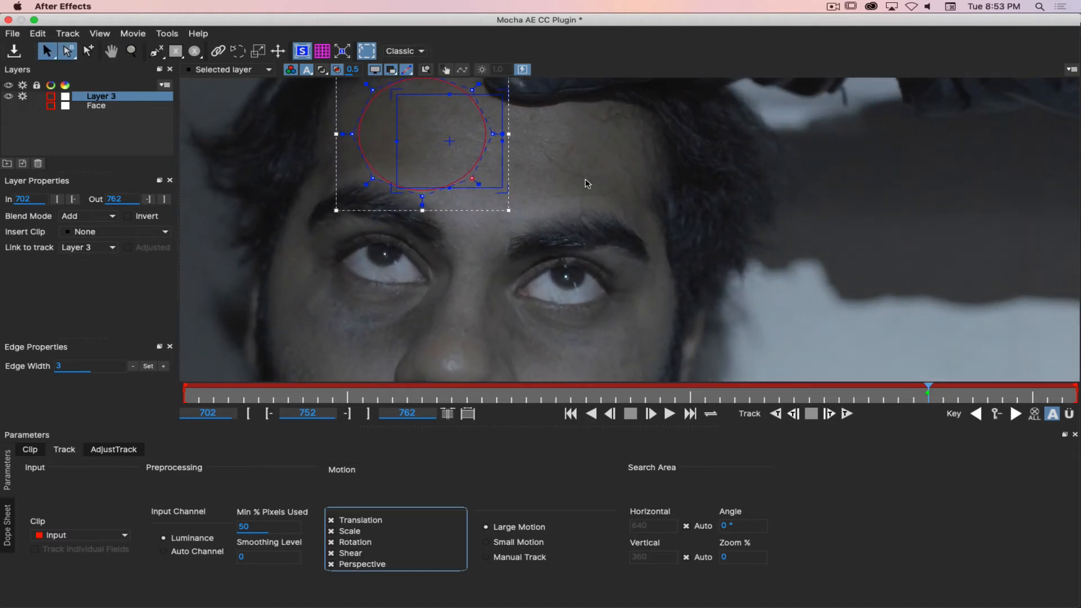
pyautogui.press('x')
pyautogui.moveTo(586, 180); pyautogui.dragTo(751, 265)
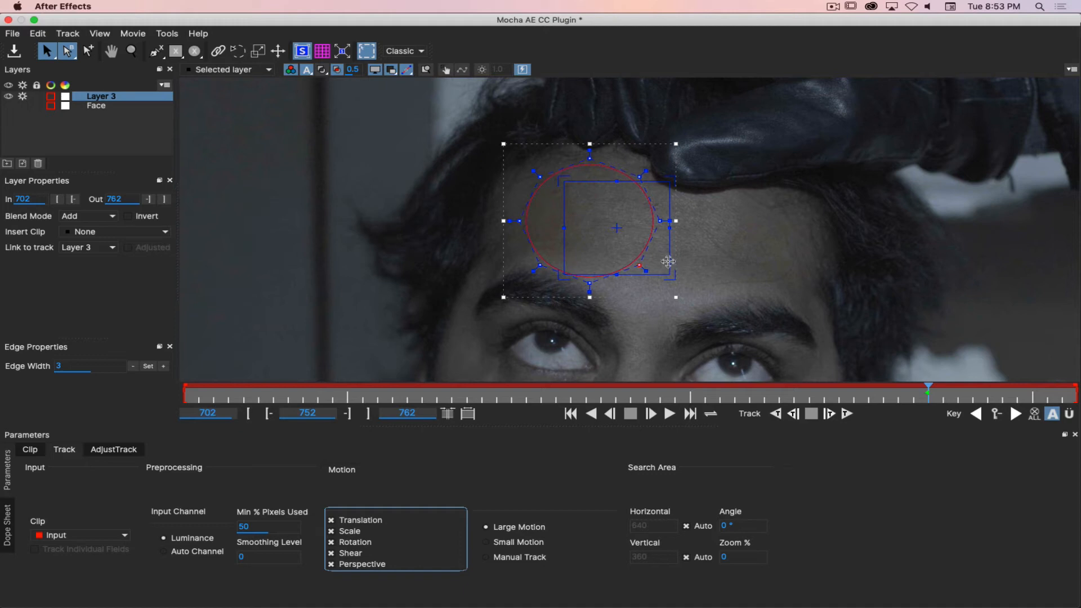
pyautogui.moveTo(668, 262)
pyautogui.mouseDown()
pyautogui.moveTo(657, 256)
pyautogui.moveTo(665, 258)
pyautogui.mouseUp()
pyautogui.moveTo(619, 229); pyautogui.dragTo(586, 220)
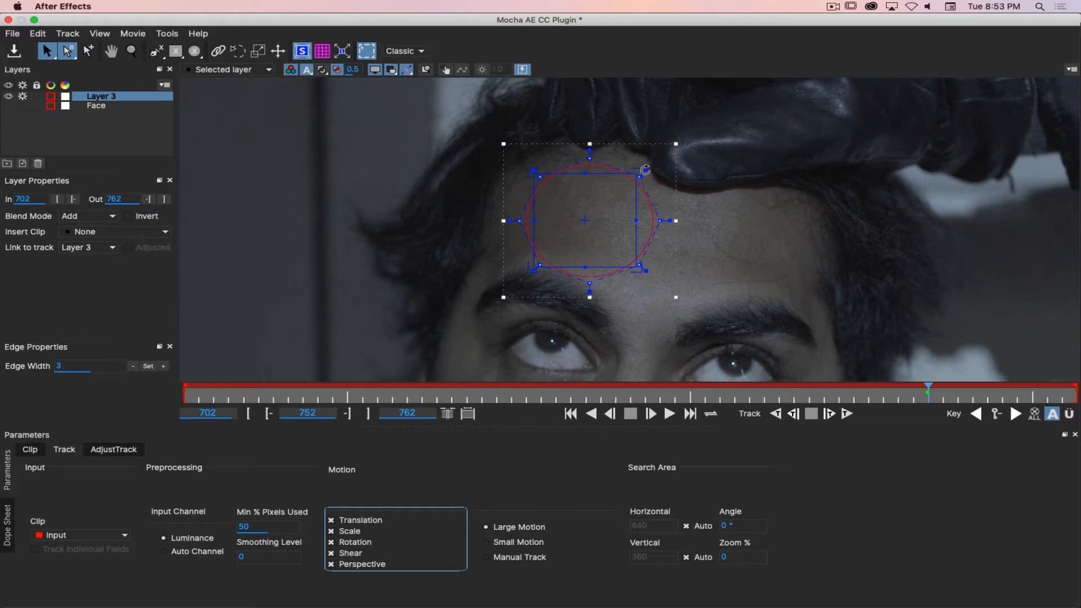
pyautogui.moveTo(647, 175); pyautogui.dragTo(666, 183)
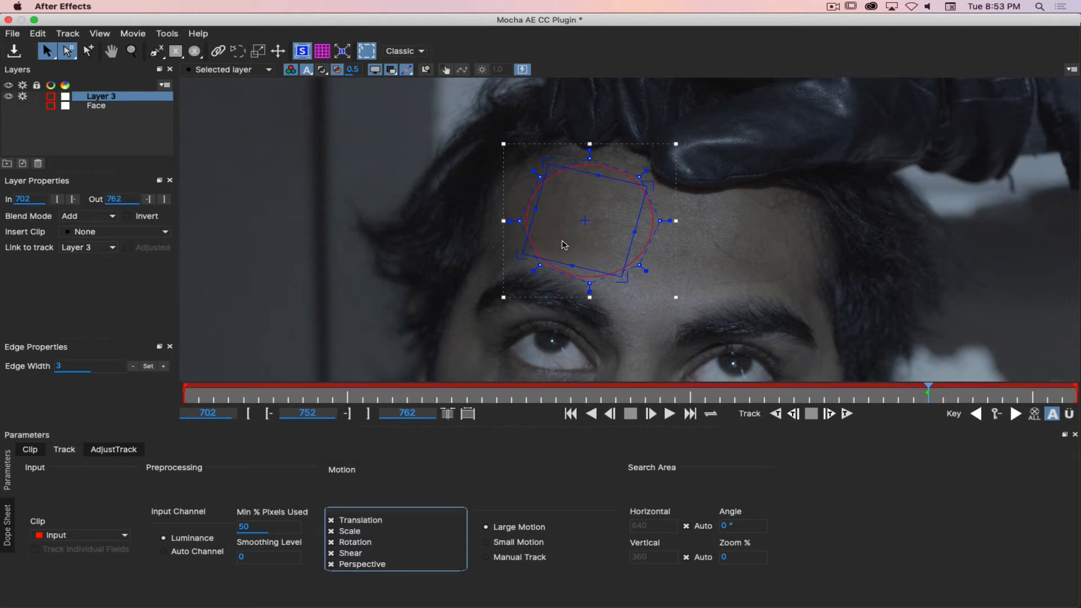
# Enlarge the rotated planar surface until it encloses the forehead circle, and widen it slightly toward the middle of the forehead.
pyautogui.moveTo(545, 162); pyautogui.dragTo(532, 152)
pyautogui.press('super+z')
pyautogui.moveTo(547, 165); pyautogui.dragTo(502, 125)
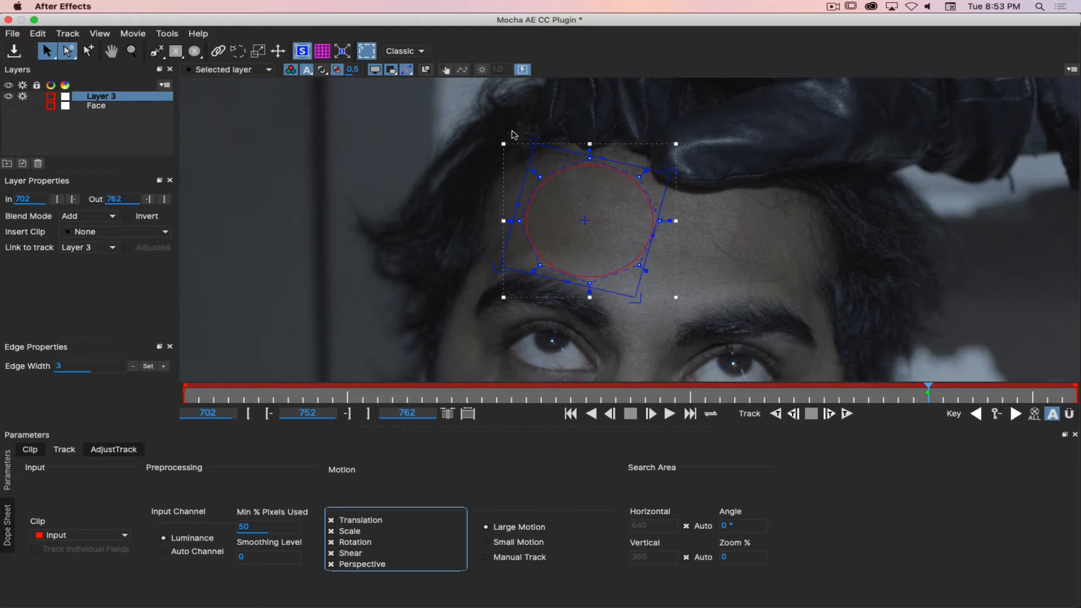
pyautogui.moveTo(639, 284); pyautogui.dragTo(646, 283)
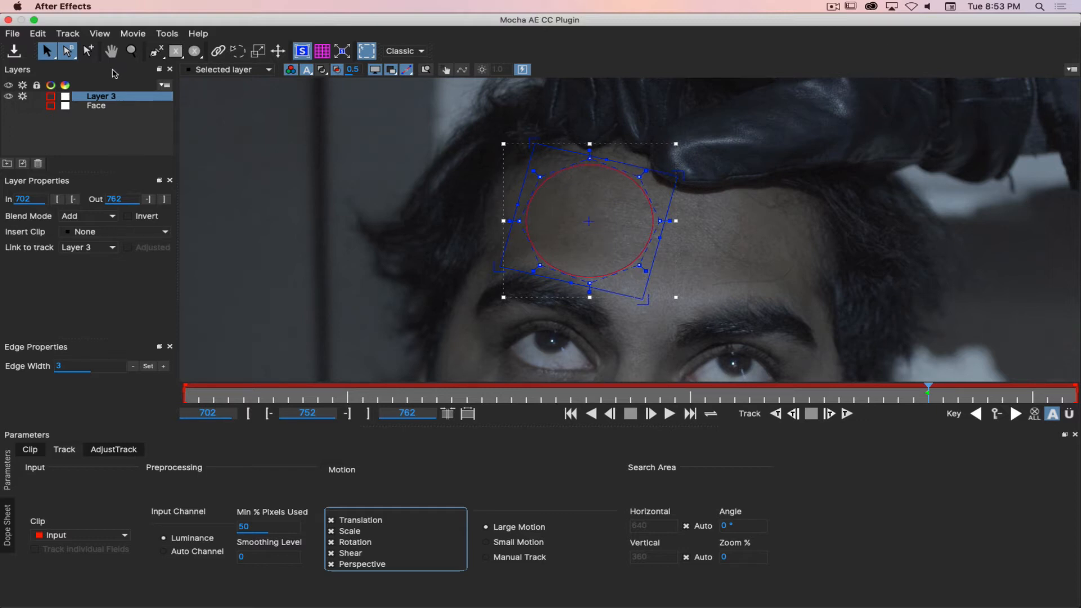
# Rename the forehead spline layer as Wound and track it forward from frame 752 to the end of the clip.
pyautogui.write('Wi')
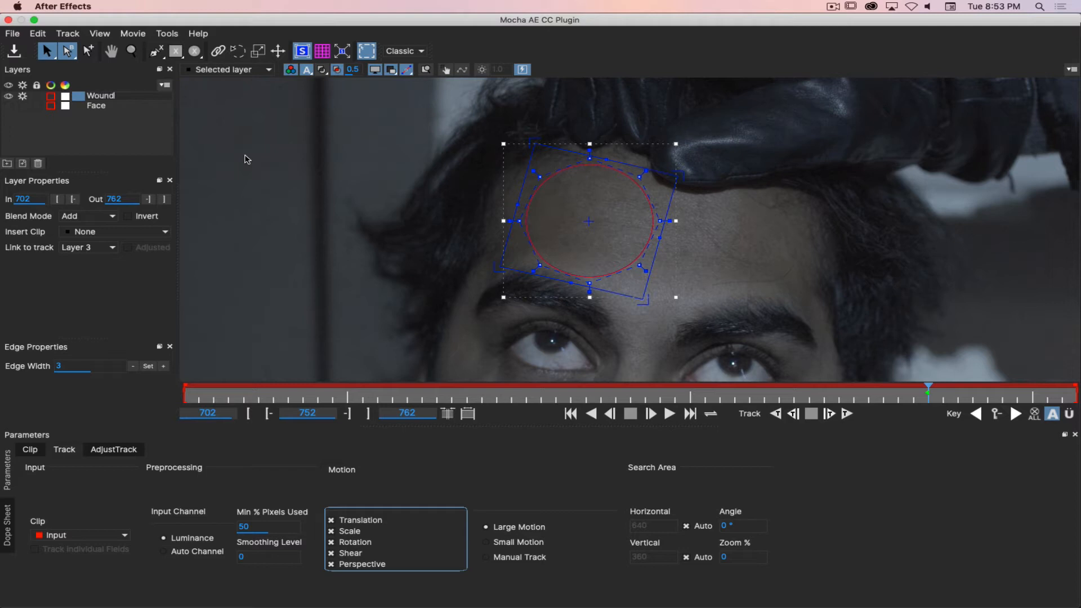
pyautogui.press('Return')
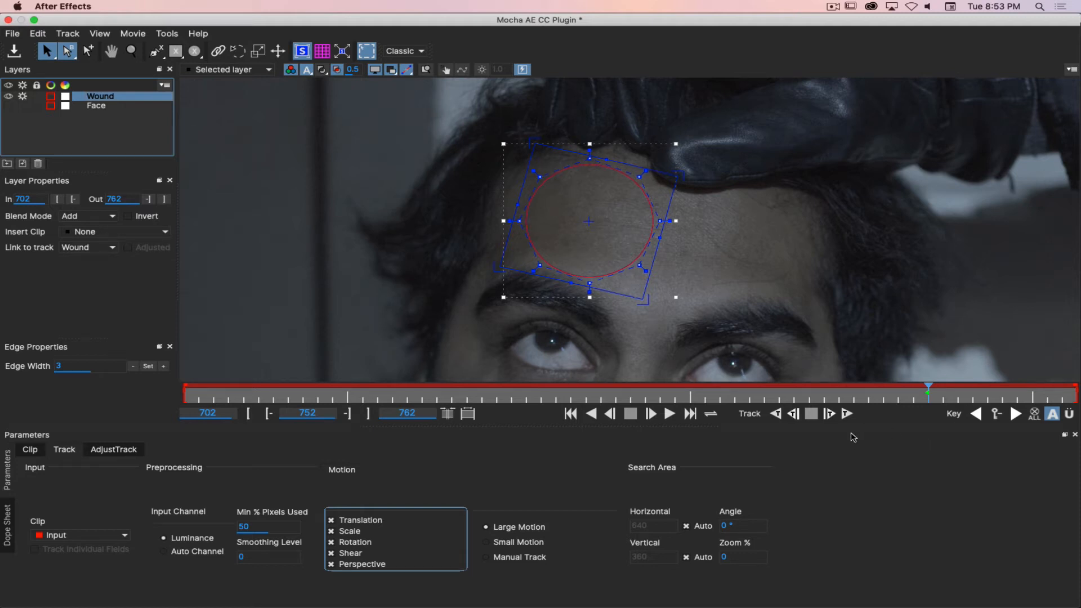
pyautogui.click(847, 415)
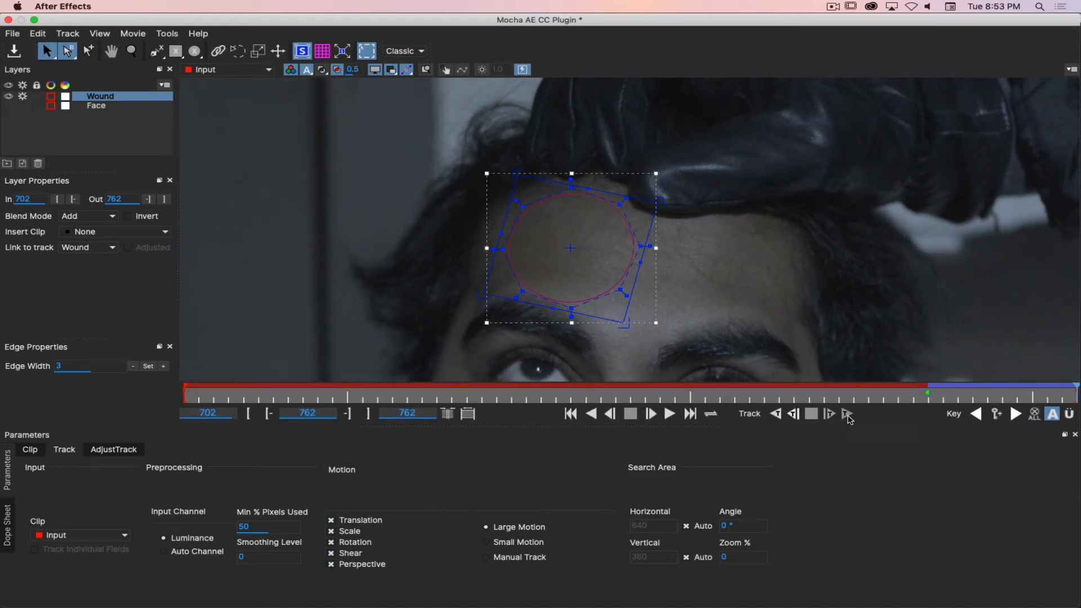
# Return to frame 752 and track the Wound layer backward to the first frame, 702.
pyautogui.moveTo(1075, 393); pyautogui.dragTo(927, 404)
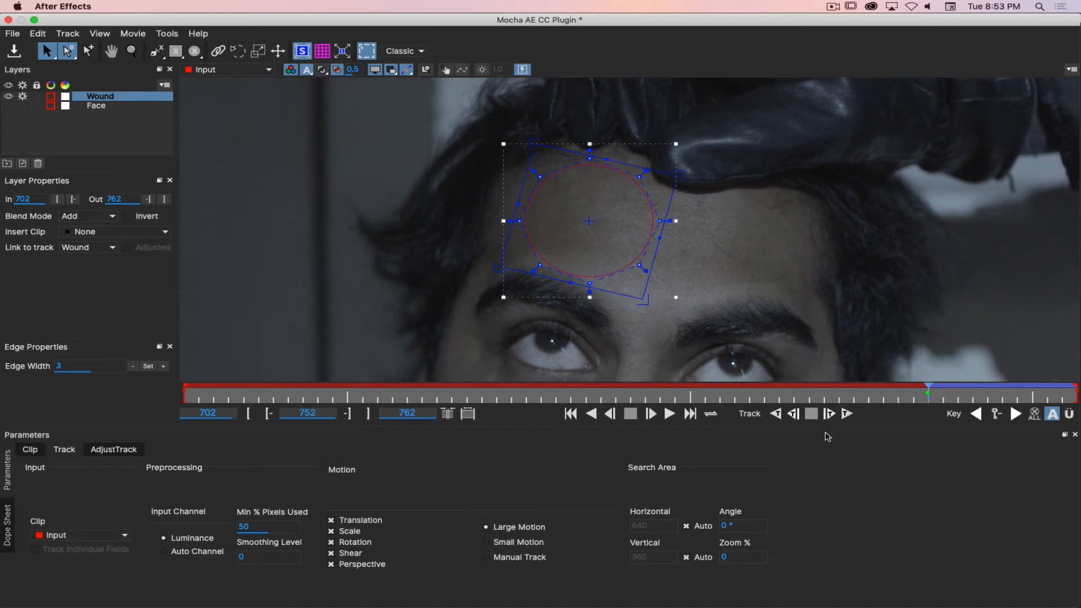
pyautogui.click(776, 414)
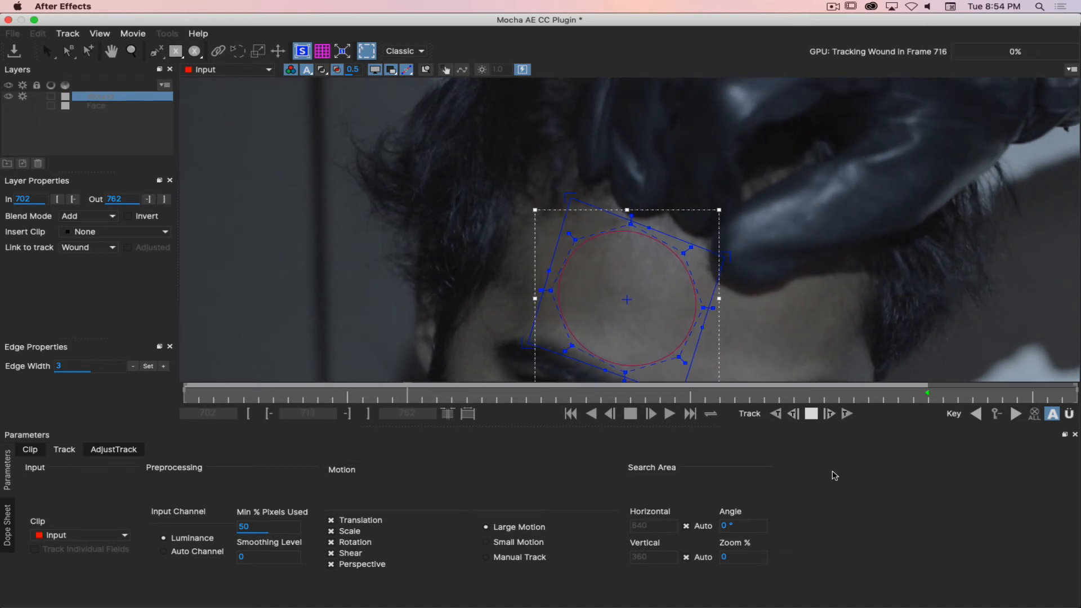
pyautogui.click(813, 416)
pyautogui.press('x')
pyautogui.moveTo(855, 343); pyautogui.dragTo(810, 153)
pyautogui.press('s')
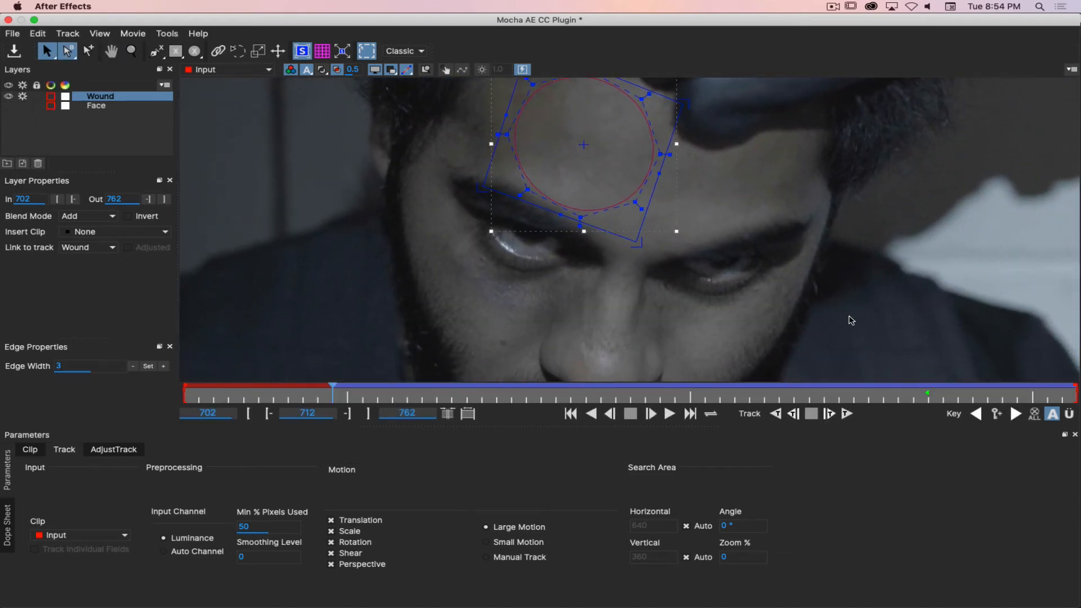
pyautogui.click(775, 414)
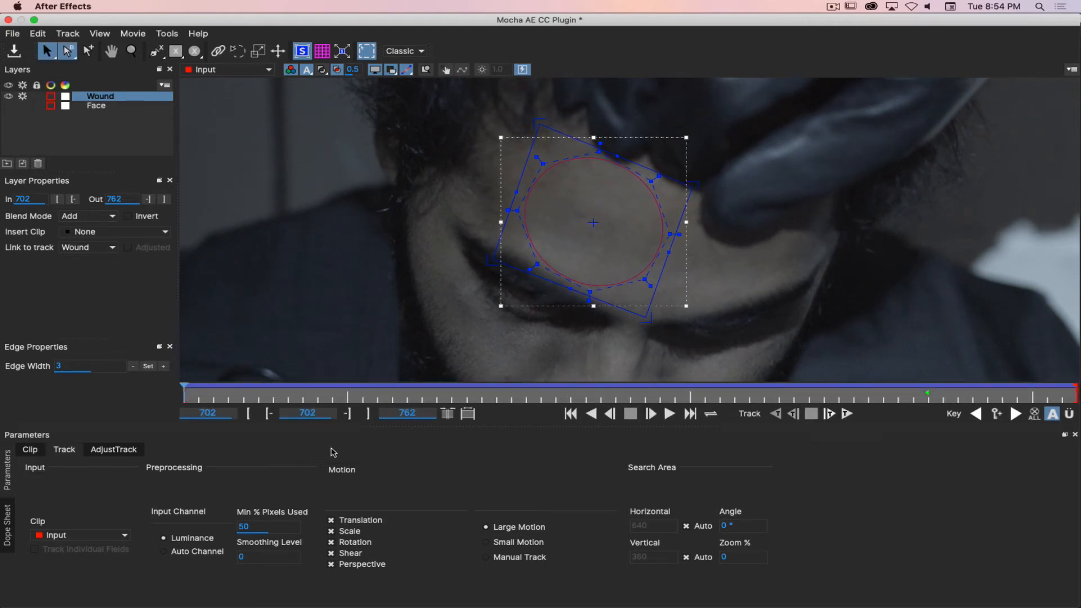
# Widen the soft edge of the Wound spline outward in several increments of 3.
pyautogui.click(148, 368)
pyautogui.click(165, 367)
pyautogui.click(166, 368)
pyautogui.click(166, 368)
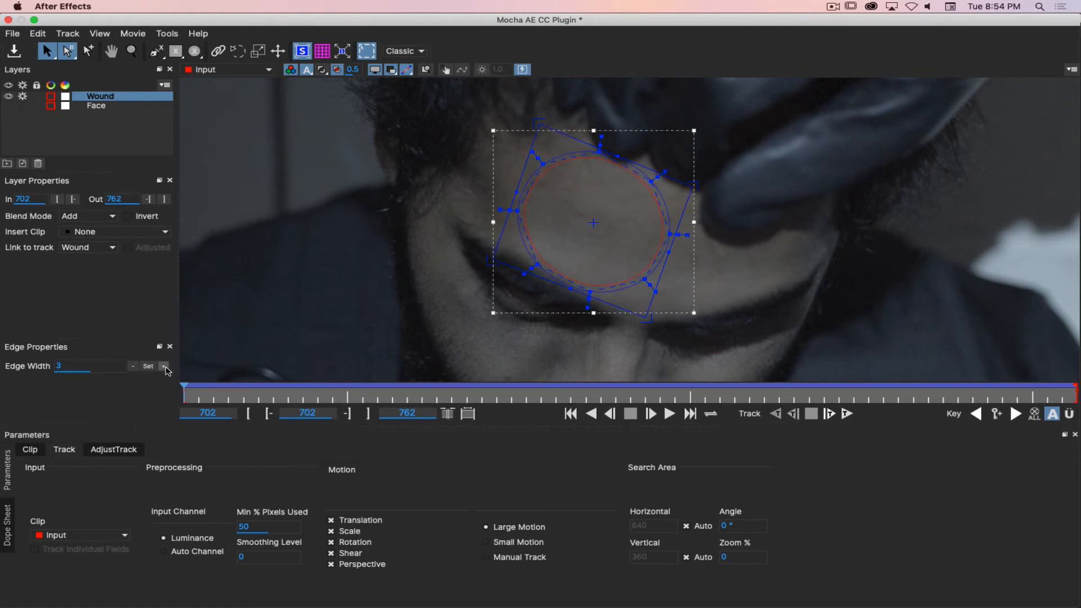
pyautogui.click(165, 367)
pyautogui.click(164, 366)
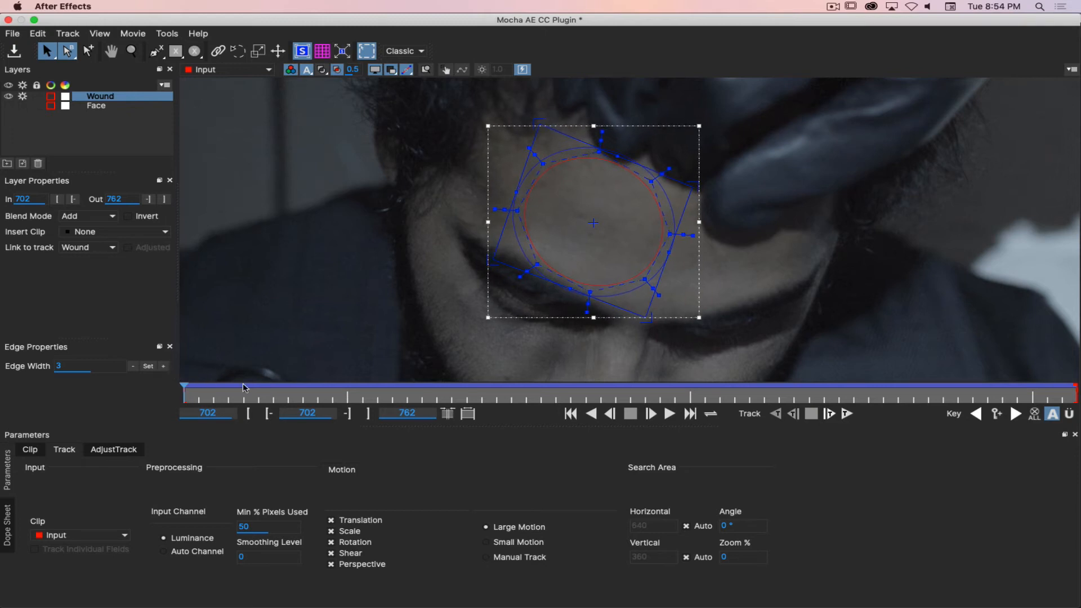
# Save the Mocha project and close it to return to the After Effects composition.
pyautogui.moveTo(183, 396); pyautogui.dragTo(107, 396)
pyautogui.press('super+s')
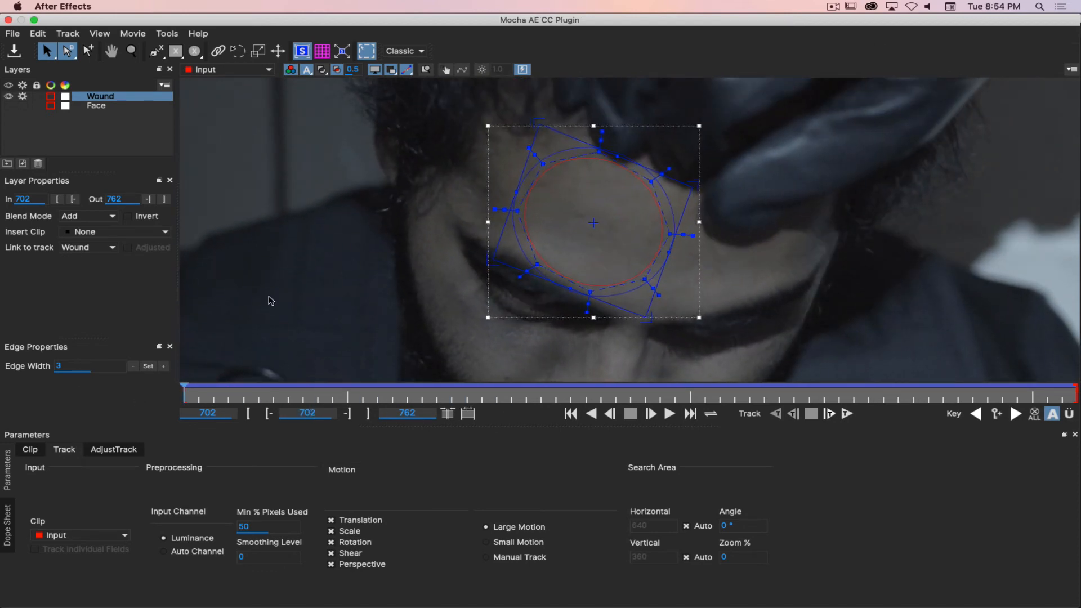
pyautogui.click(8, 19)
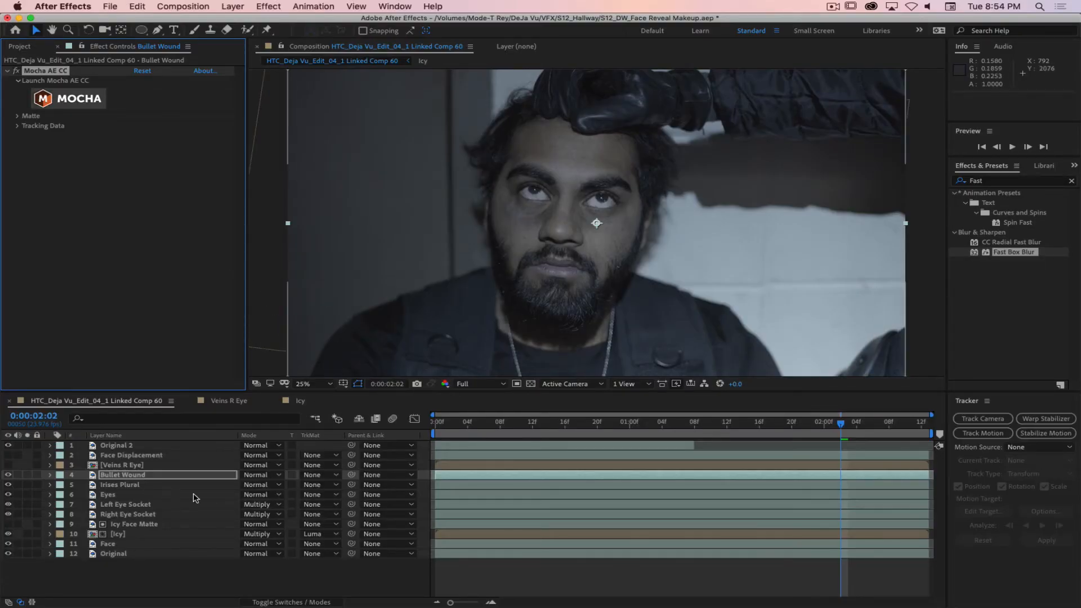
# Solo the Bullet Wound layer and turn on View Matte in its Mocha AE effect.
pyautogui.click(26, 478)
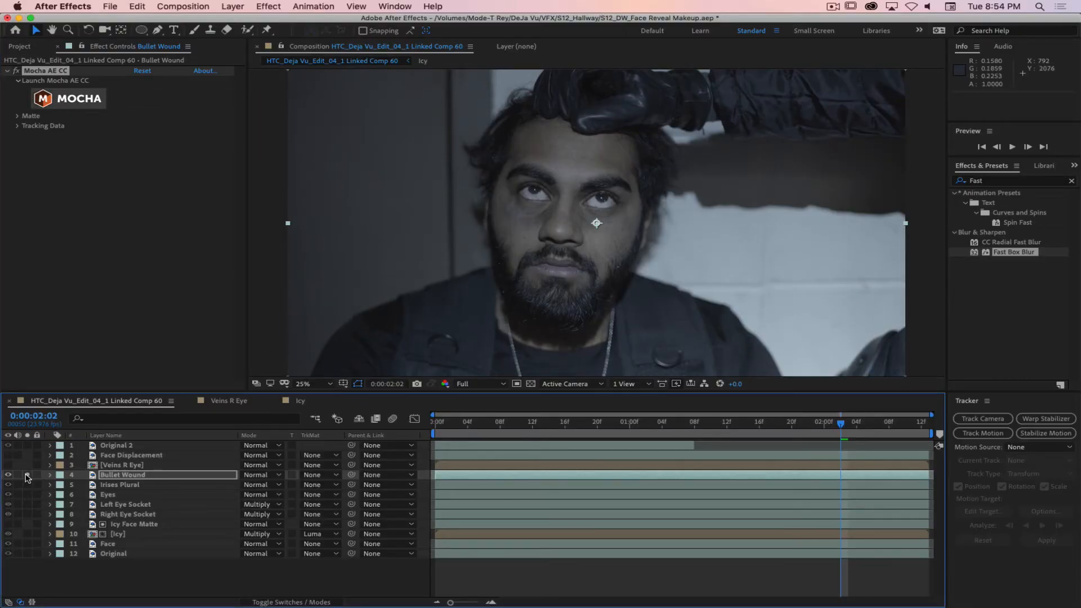
pyautogui.click(17, 115)
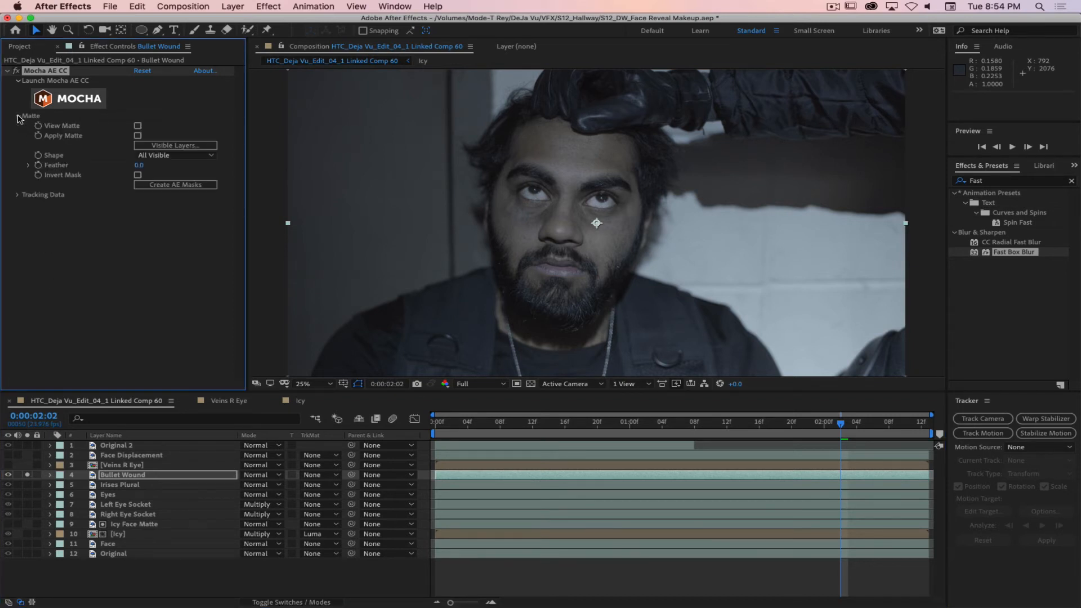
pyautogui.click(18, 116)
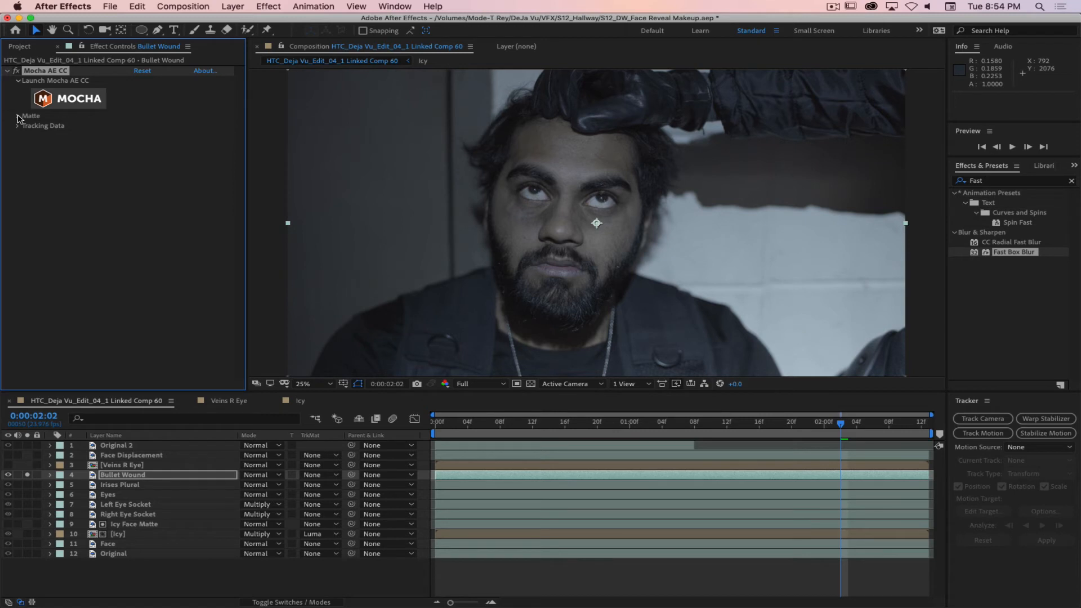
pyautogui.click(29, 476)
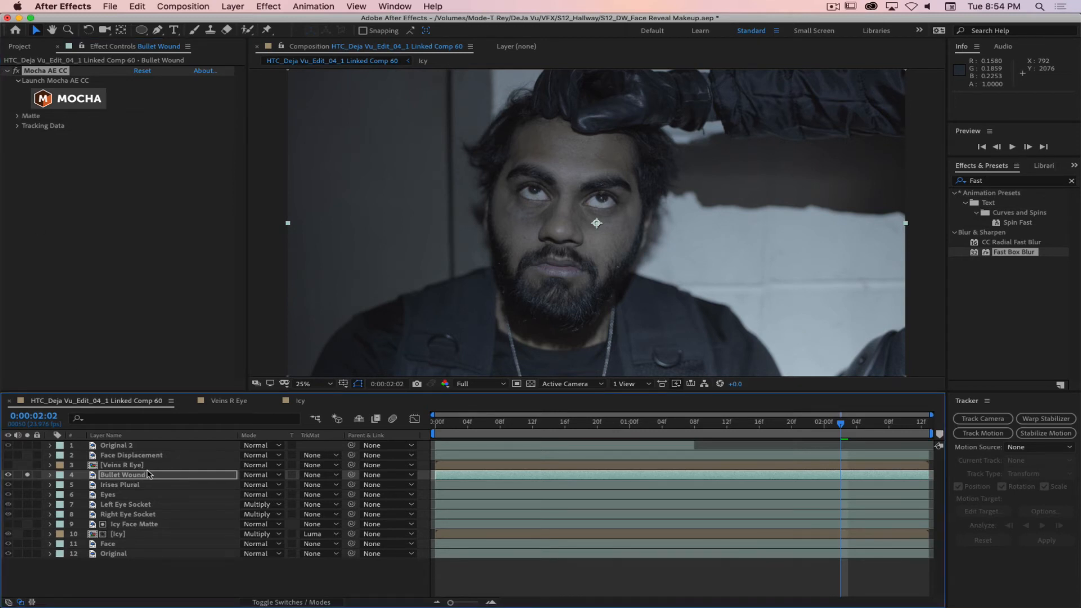
pyautogui.click(17, 116)
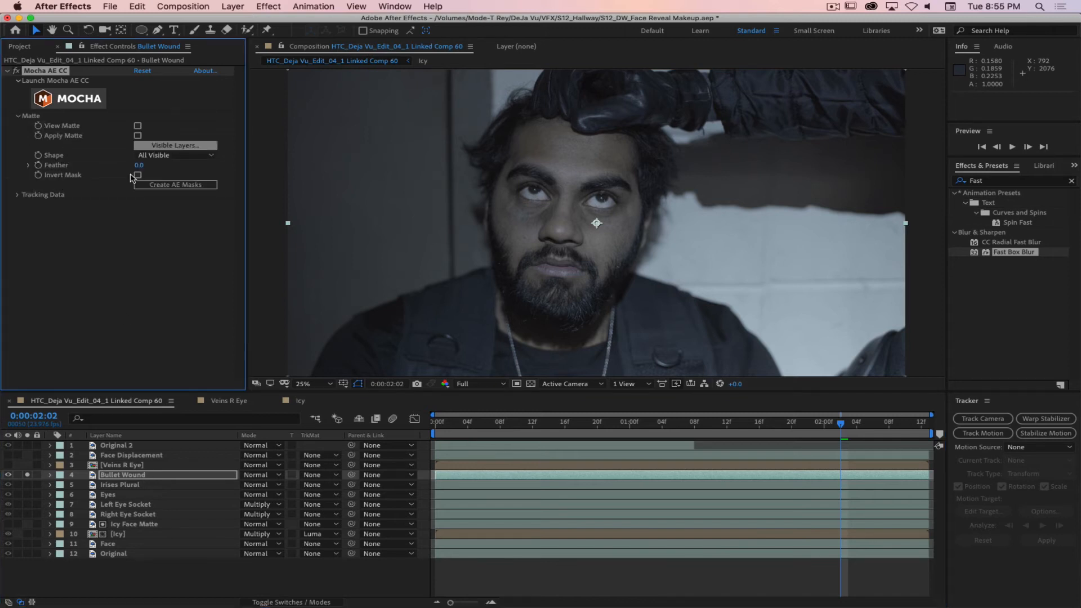
pyautogui.click(137, 126)
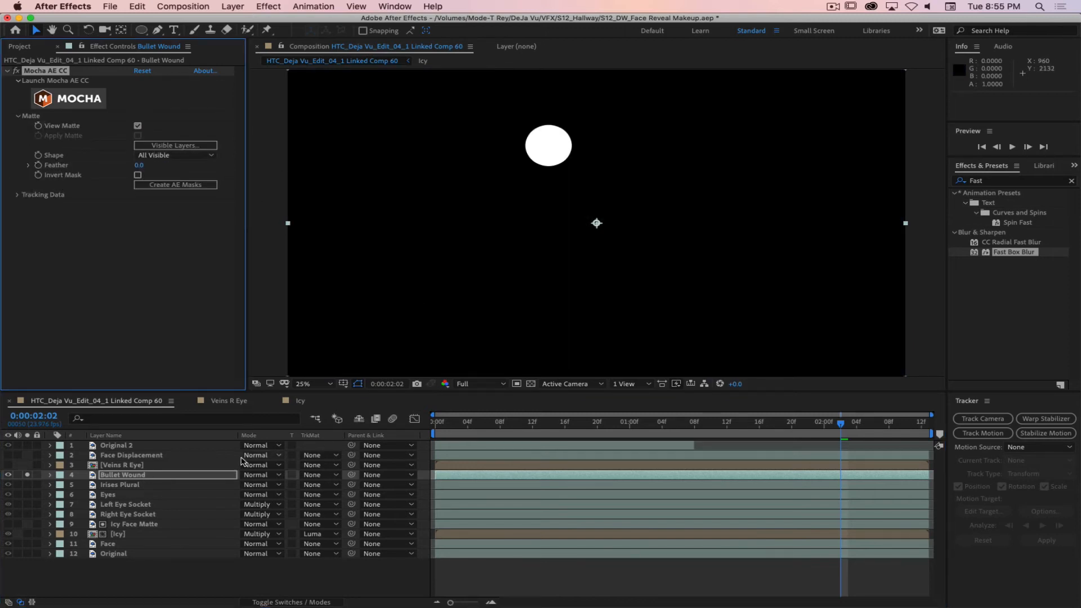
# Lower the Bullet Wound layer's opacity to 51% and solo the Original layer along with it.
pyautogui.press('t')
pyautogui.moveTo(247, 486); pyautogui.dragTo(219, 489)
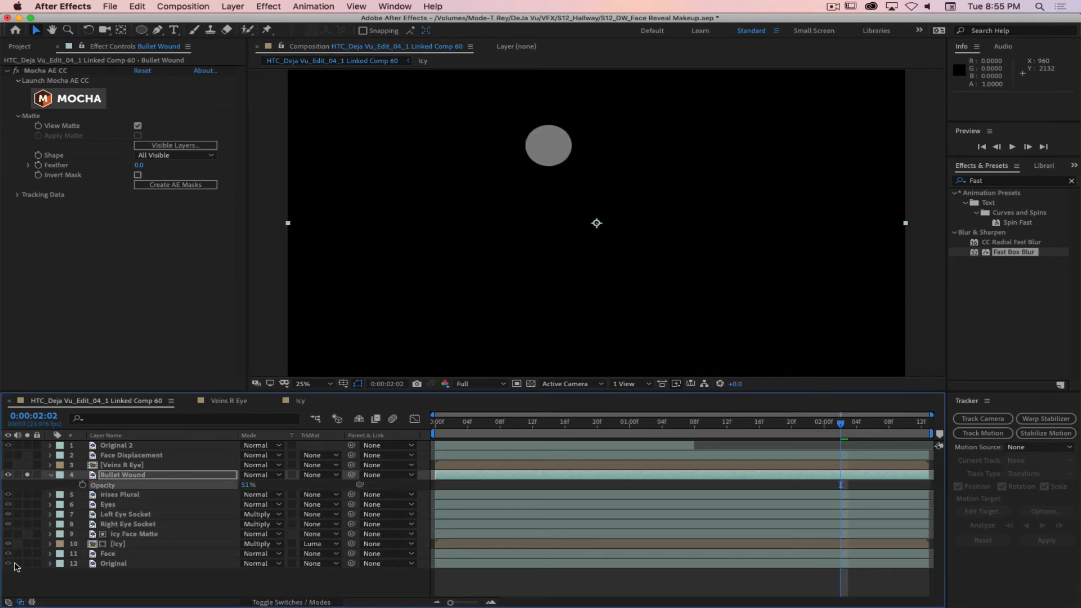
pyautogui.click(27, 564)
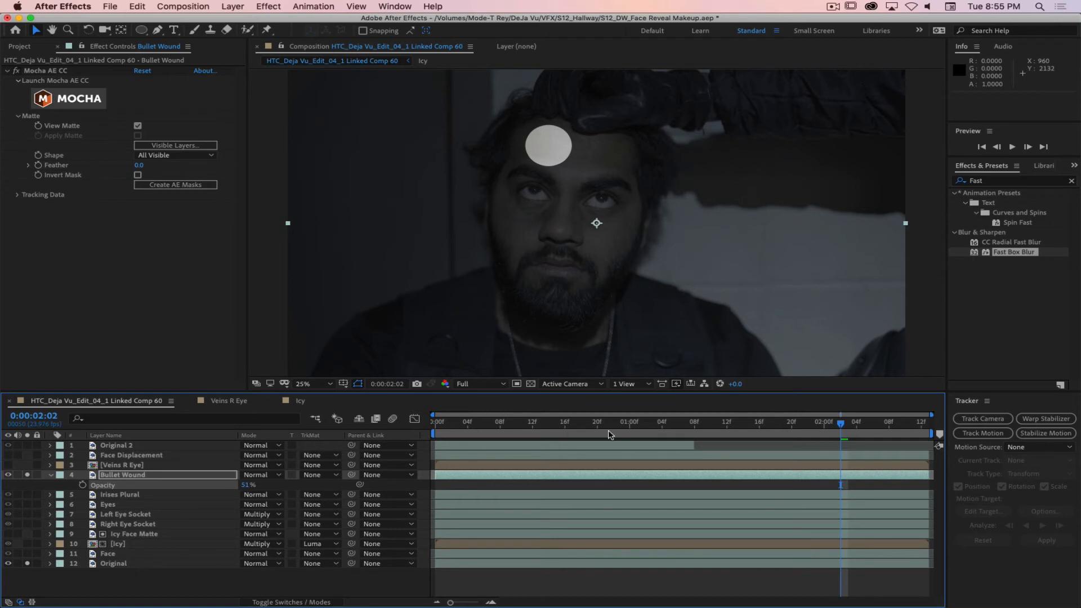
# Preview the tracked forehead matte over the footage from the first frame at Quarter resolution.
pyautogui.moveTo(842, 424); pyautogui.dragTo(281, 423)
pyautogui.click(484, 384)
pyautogui.click(481, 465)
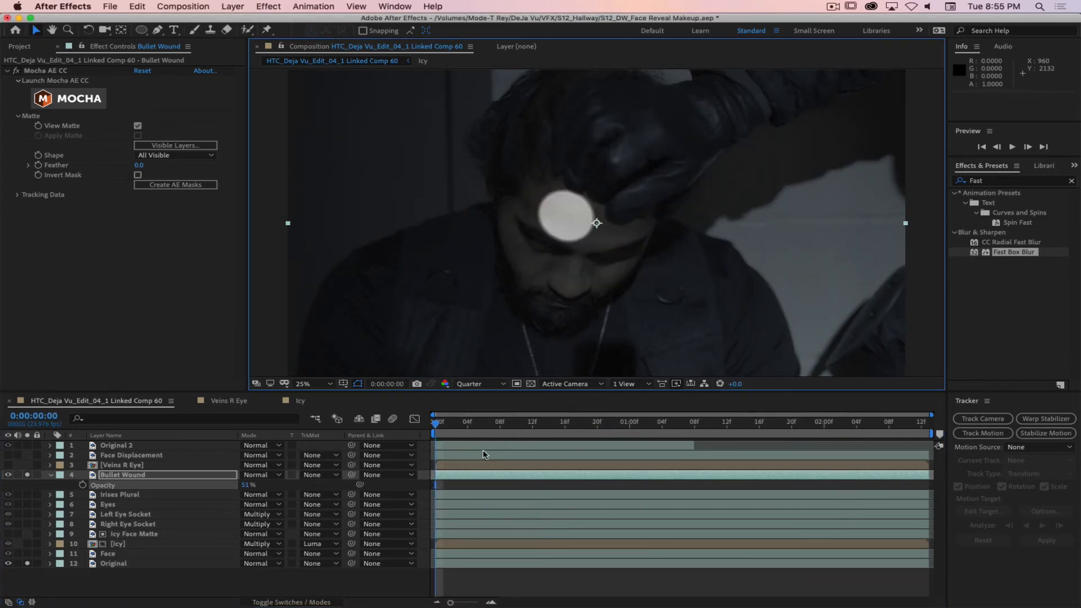
pyautogui.press('space')
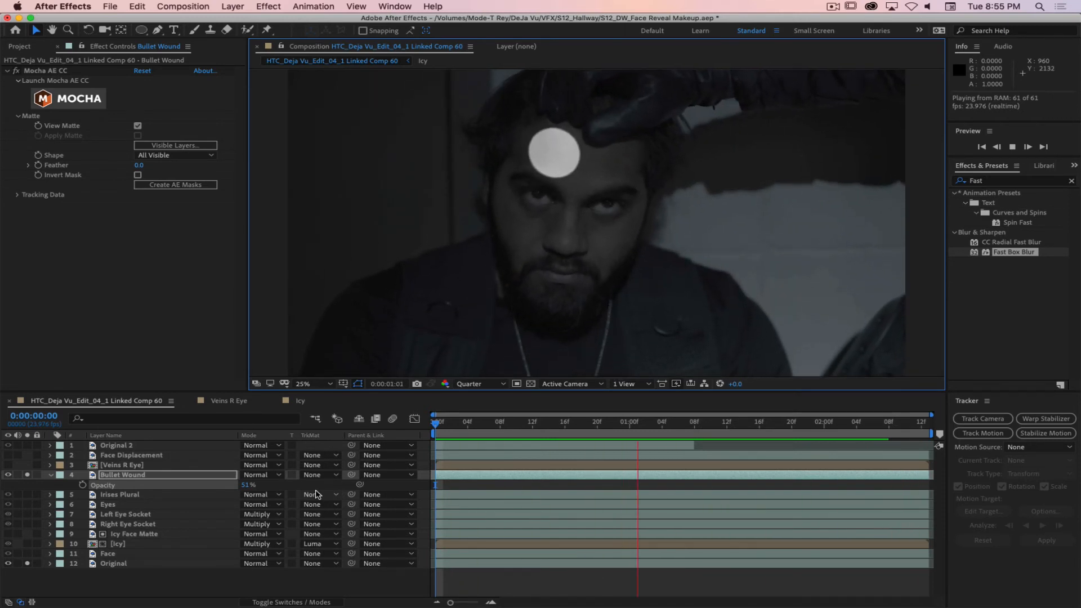
pyautogui.press('space')
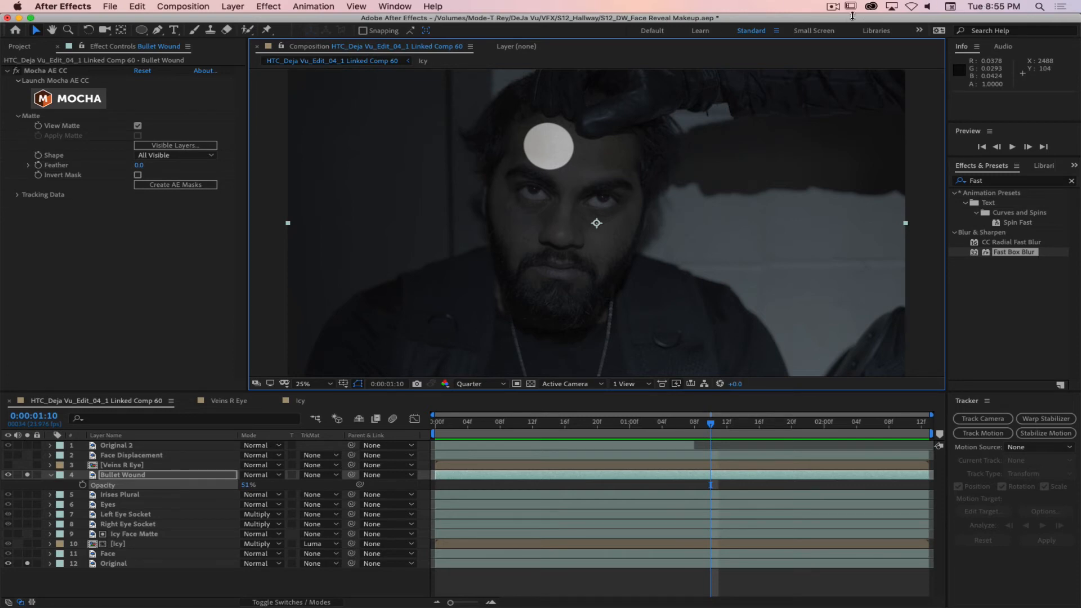
pyautogui.click(829, 7)
pyautogui.click(839, 39)
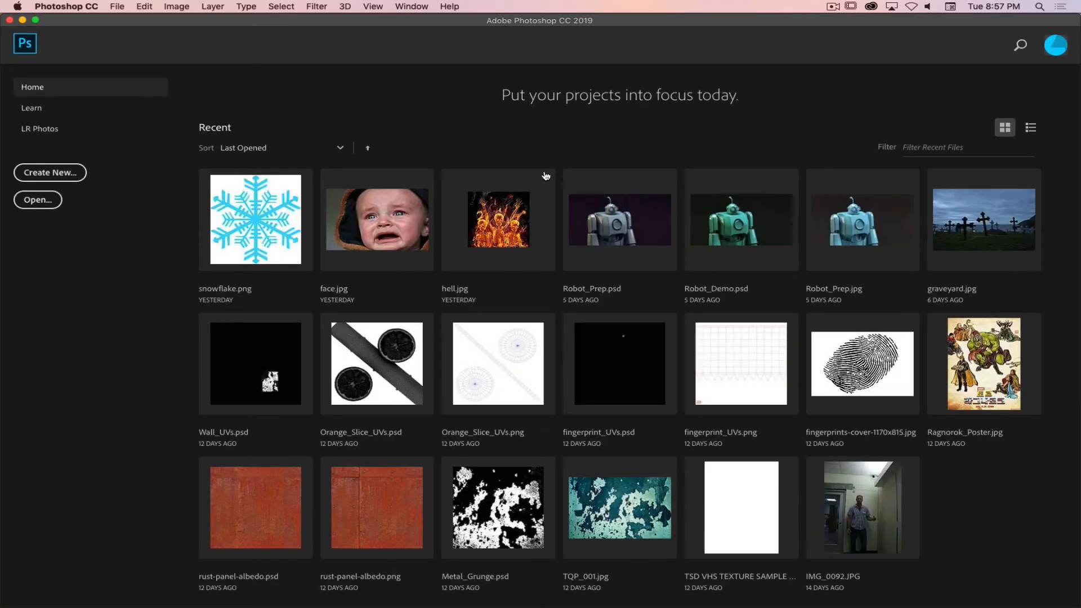
# Open Bullet Wound.jp2 from the DW Face Assets folder in Photoshop.
pyautogui.click(119, 7)
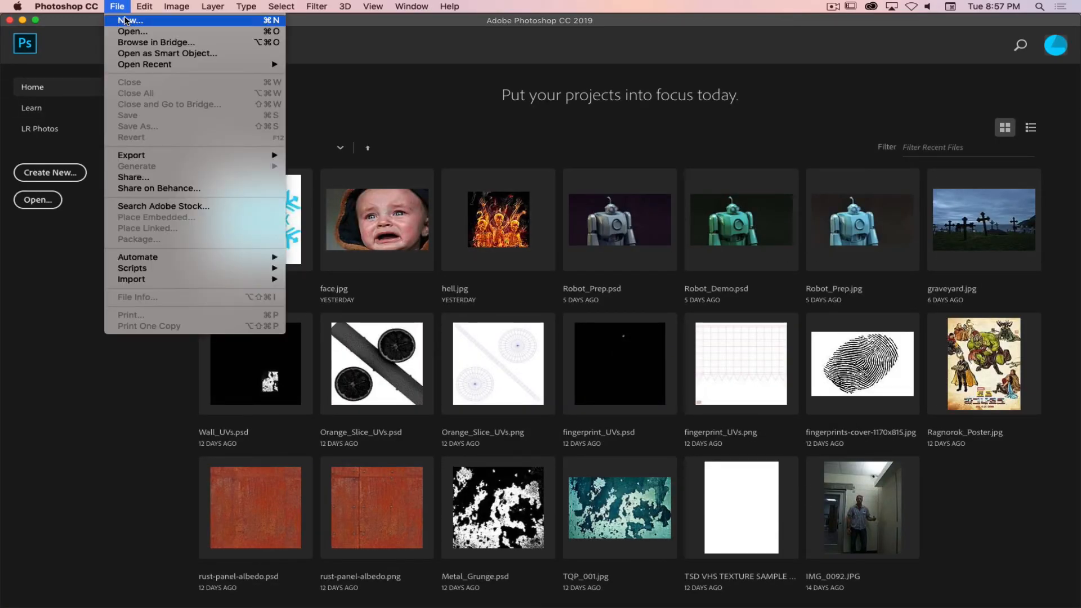
pyautogui.click(125, 29)
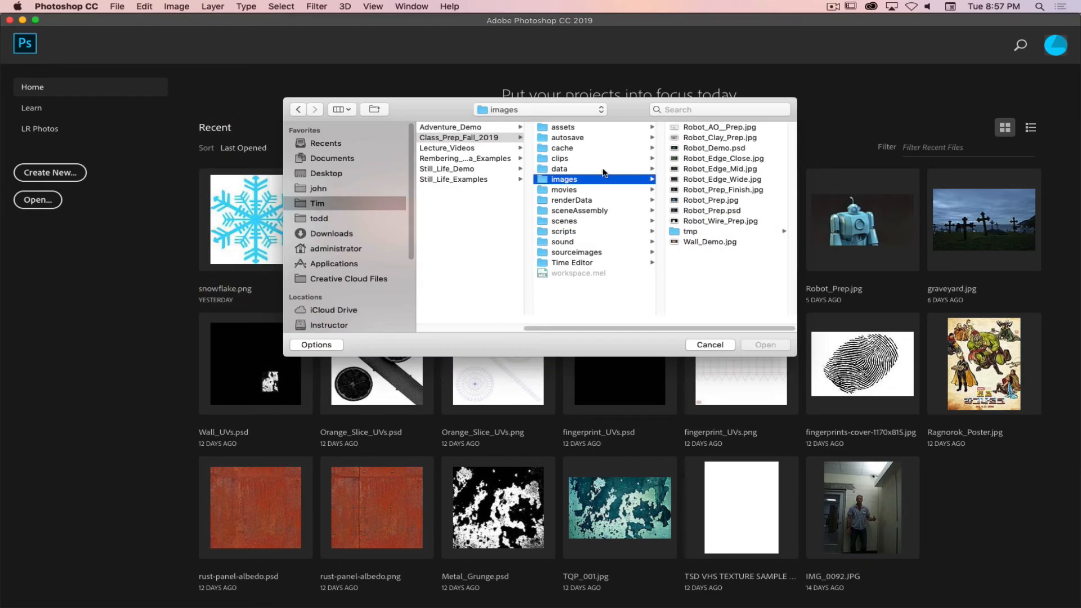
pyautogui.click(538, 112)
pyautogui.click(539, 233)
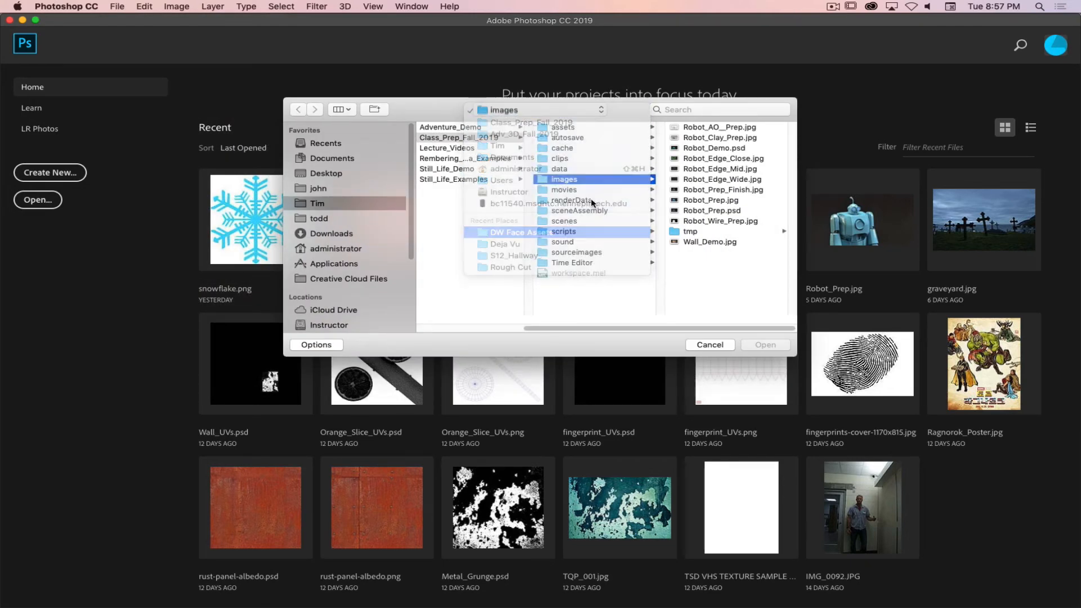
pyautogui.click(714, 128)
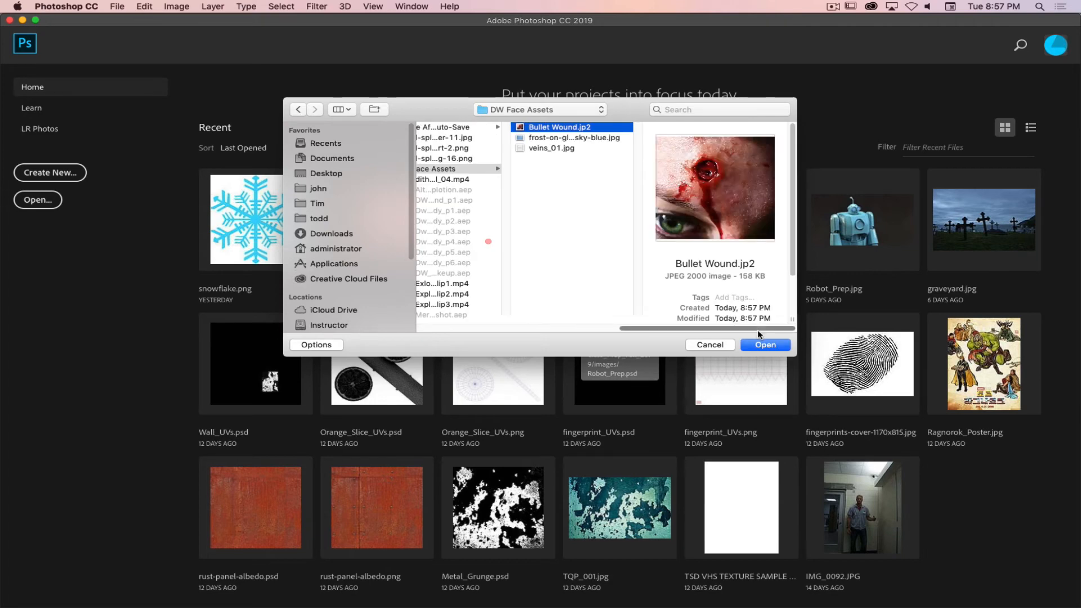
pyautogui.click(762, 345)
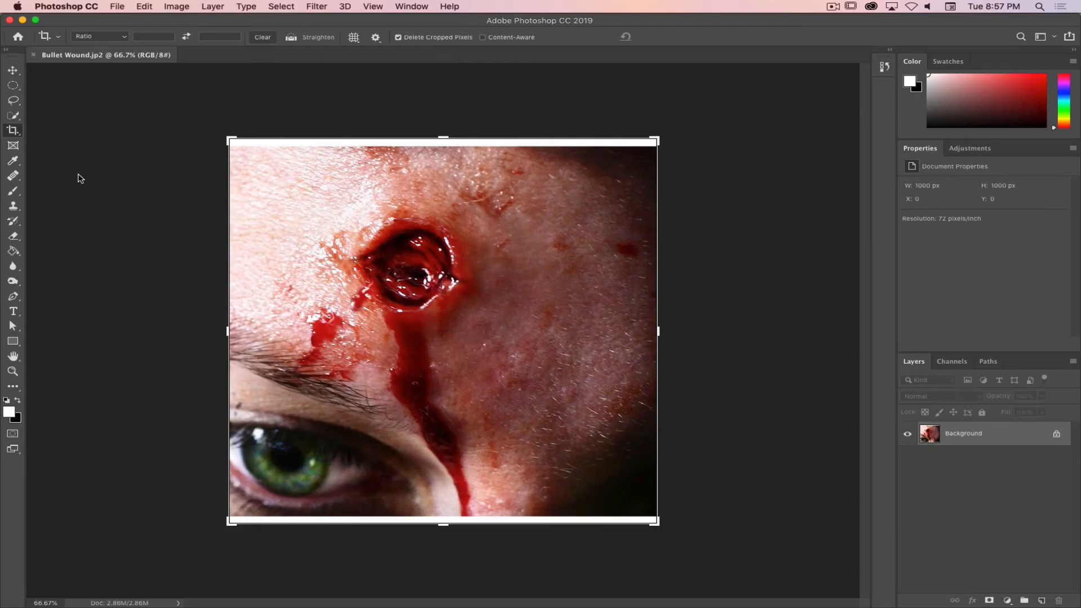
# Lasso around the bullet wound, its surrounding skin and the upper part of the blood drip, and invert the selection.
pyautogui.press('m')
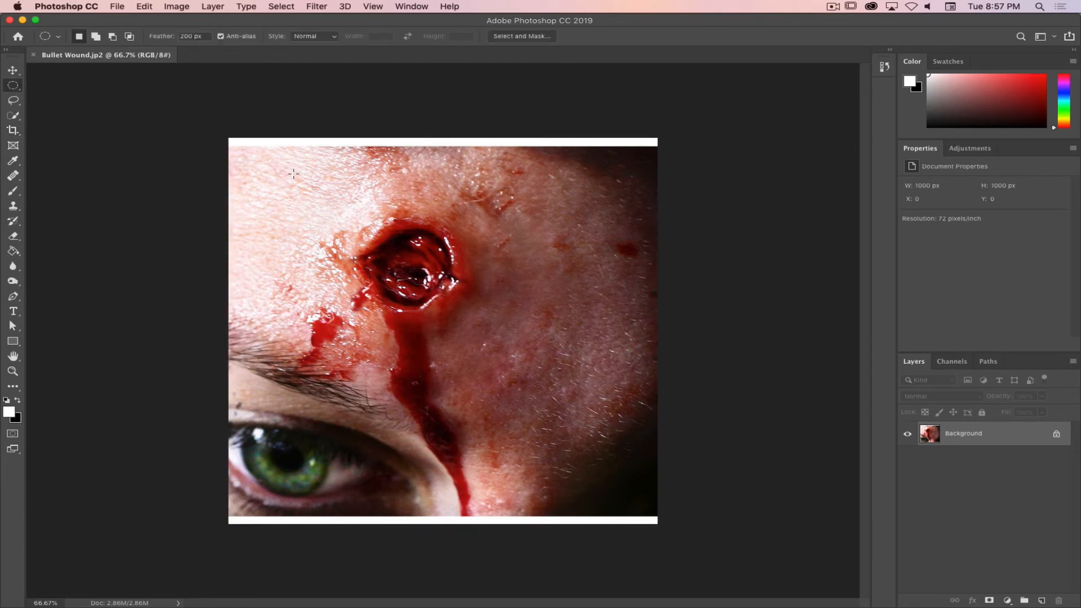
pyautogui.click(13, 100)
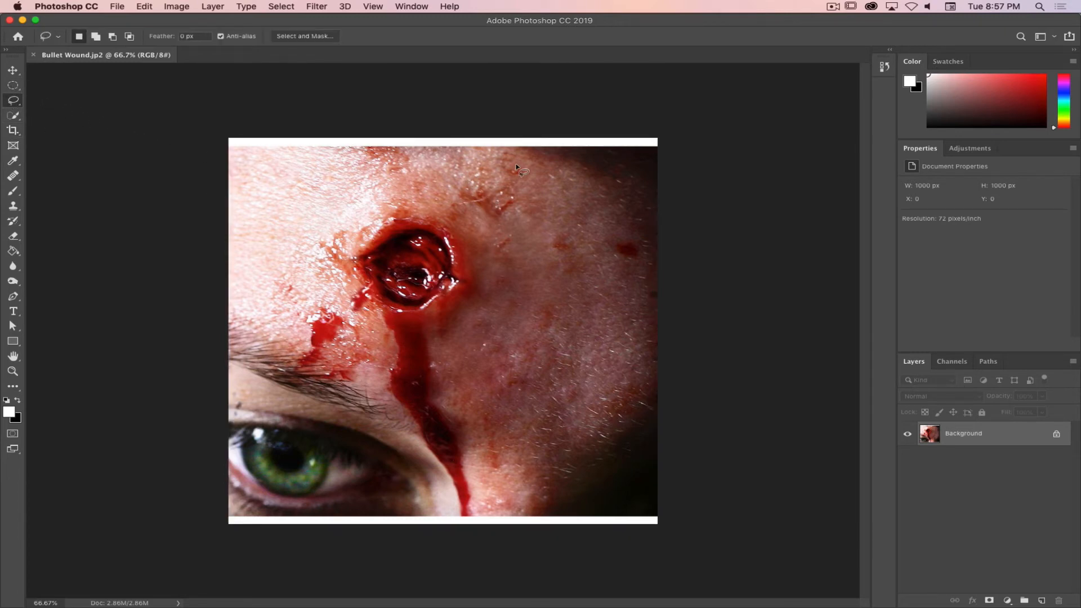
pyautogui.moveTo(513, 163)
pyautogui.mouseDown()
pyautogui.moveTo(360, 148)
pyautogui.moveTo(324, 165)
pyautogui.moveTo(299, 200)
pyautogui.moveTo(280, 264)
pyautogui.moveTo(284, 306)
pyautogui.moveTo(325, 364)
pyautogui.moveTo(358, 380)
pyautogui.mouseUp()
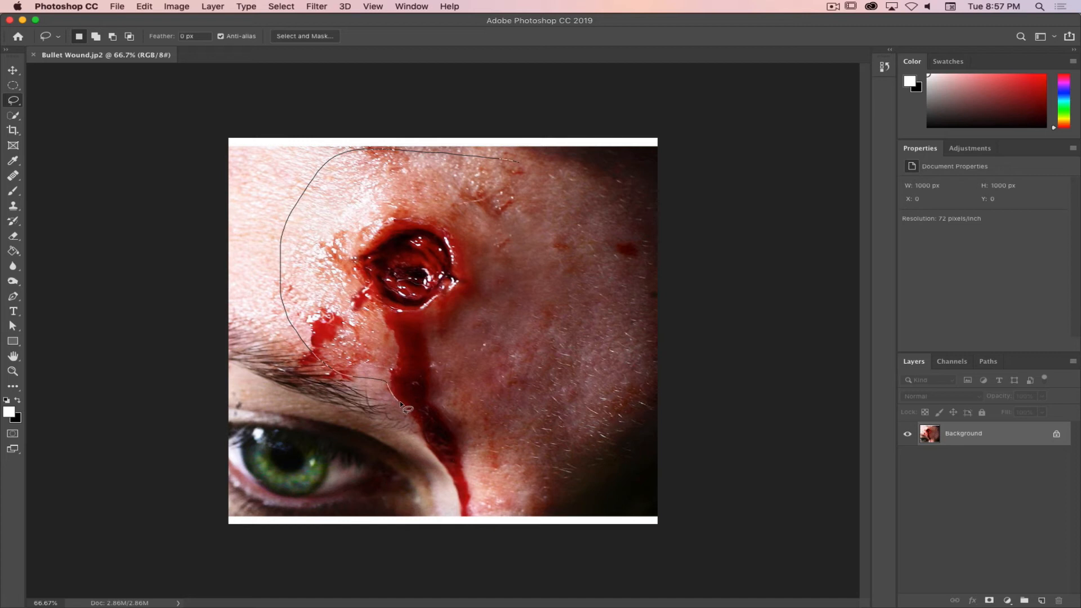
pyautogui.moveTo(401, 403)
pyautogui.mouseDown()
pyautogui.moveTo(451, 376)
pyautogui.moveTo(511, 379)
pyautogui.moveTo(547, 357)
pyautogui.moveTo(572, 312)
pyautogui.moveTo(586, 238)
pyautogui.moveTo(558, 186)
pyautogui.moveTo(529, 168)
pyautogui.mouseUp()
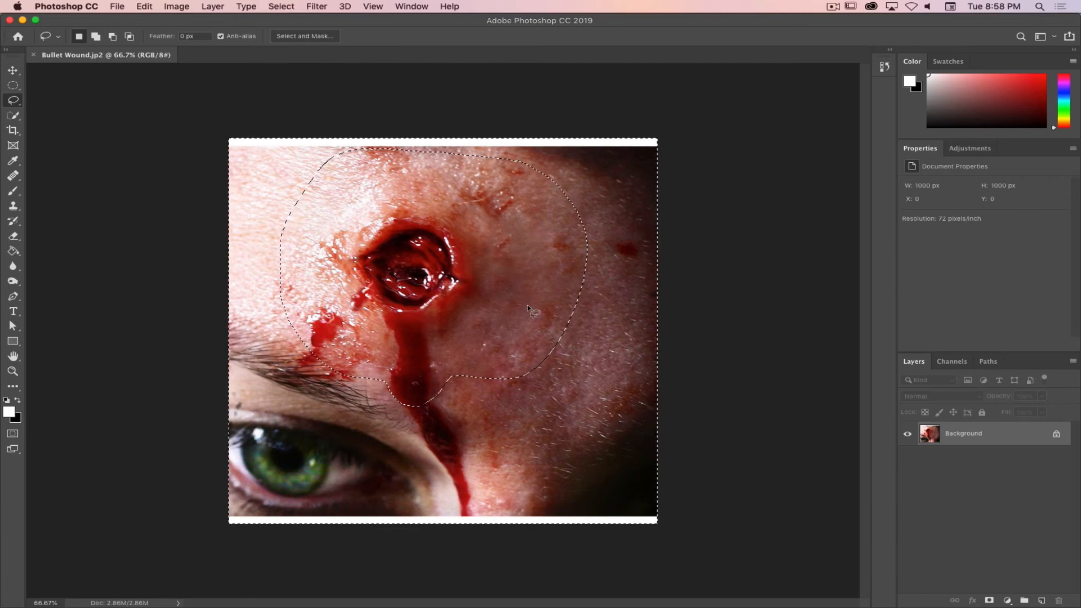
pyautogui.hotkey('shift', 'BackSpace')
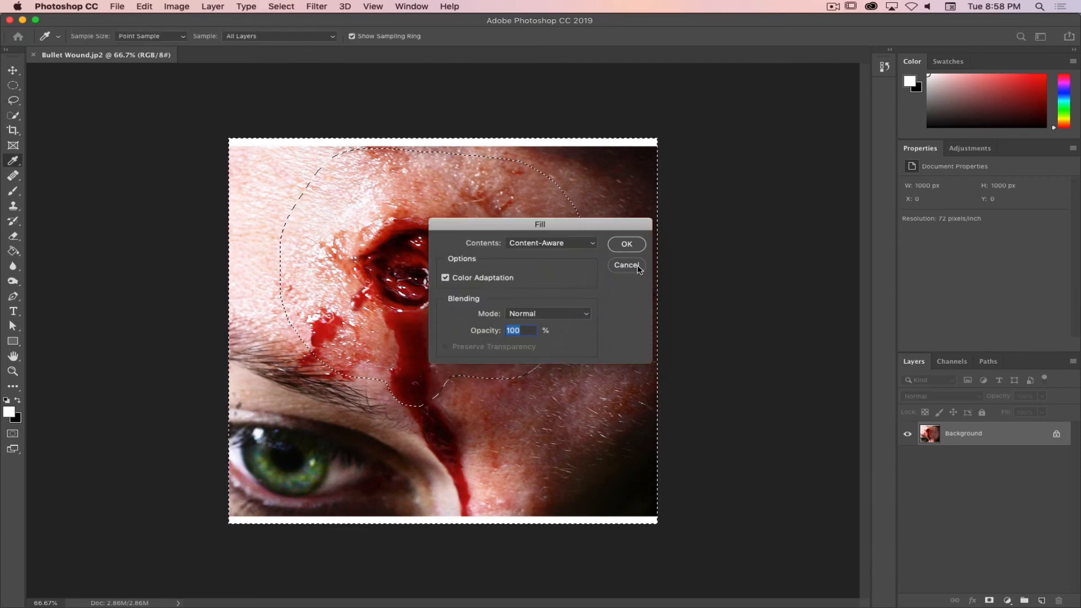
pyautogui.click(627, 265)
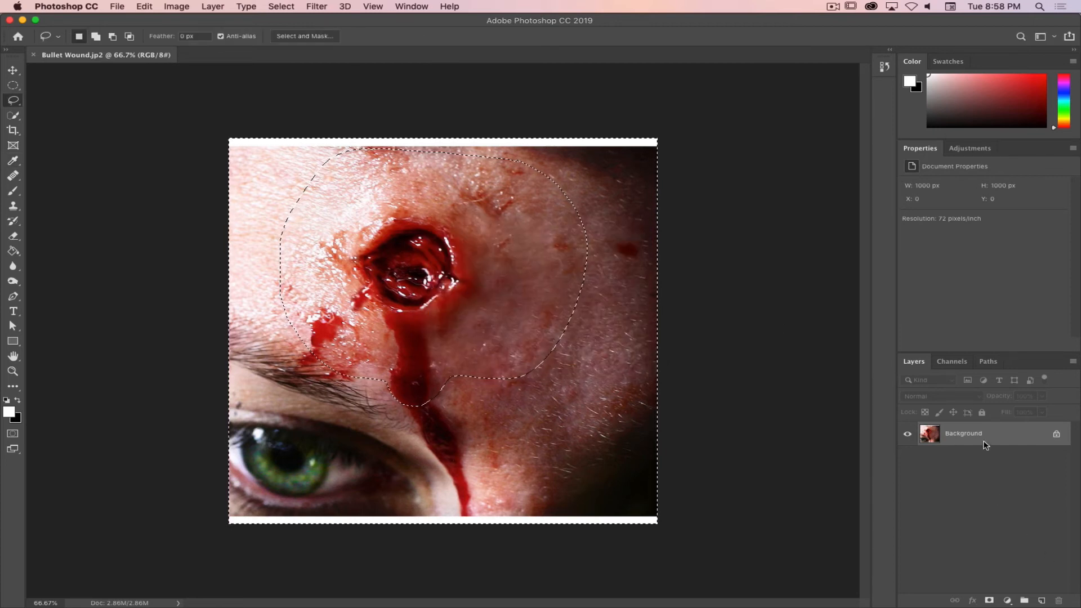
# Duplicate the Background layer with its default name and delete the original locked Background.
pyautogui.rightClick(959, 440)
pyautogui.click(961, 454)
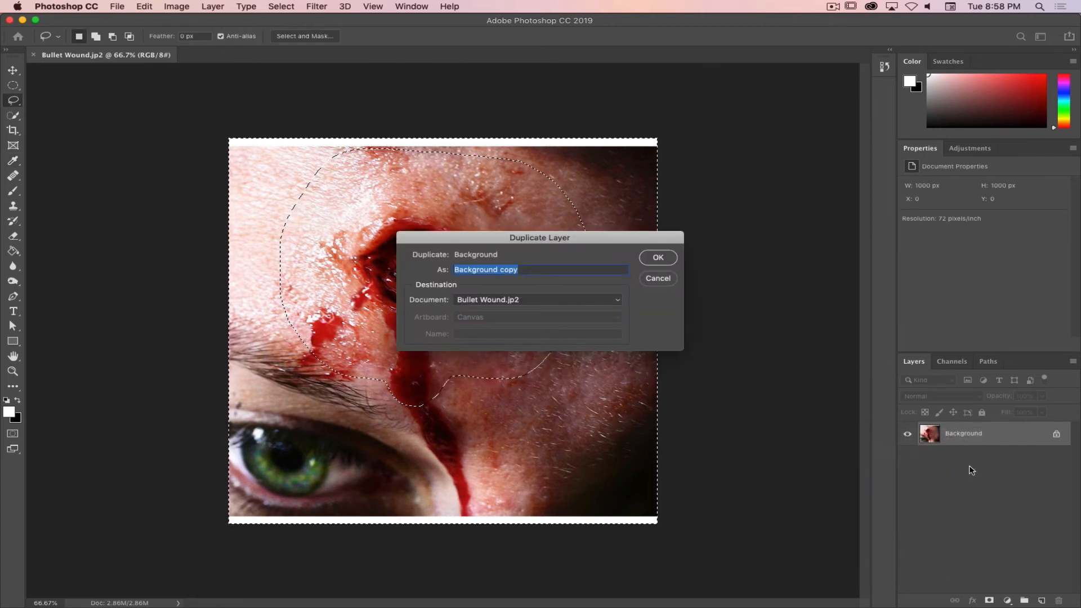
pyautogui.press('Return')
pyautogui.click(995, 459)
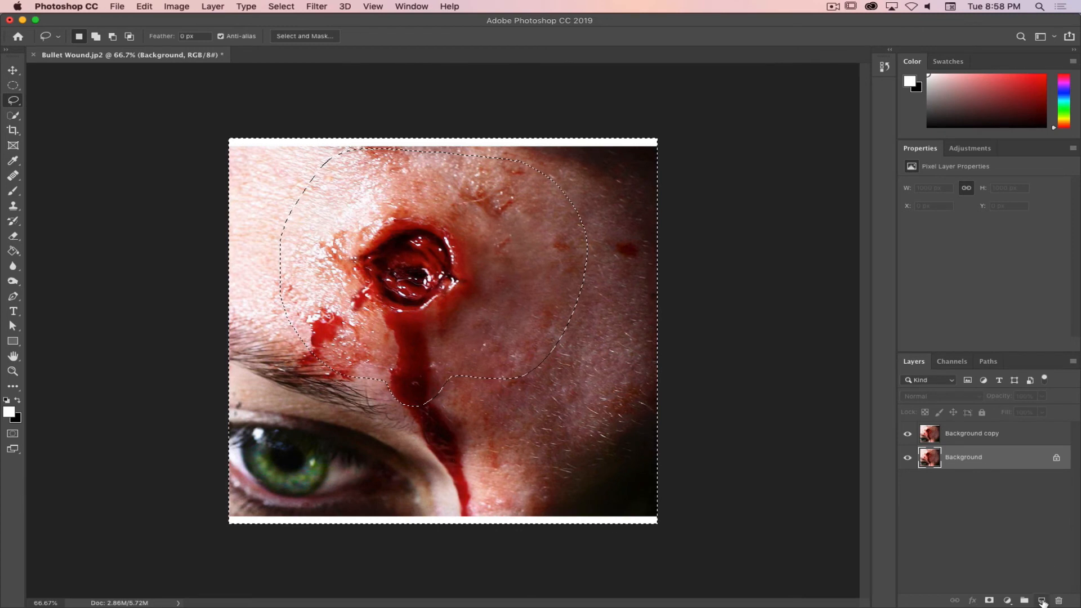
pyautogui.moveTo(1026, 464); pyautogui.dragTo(1059, 600)
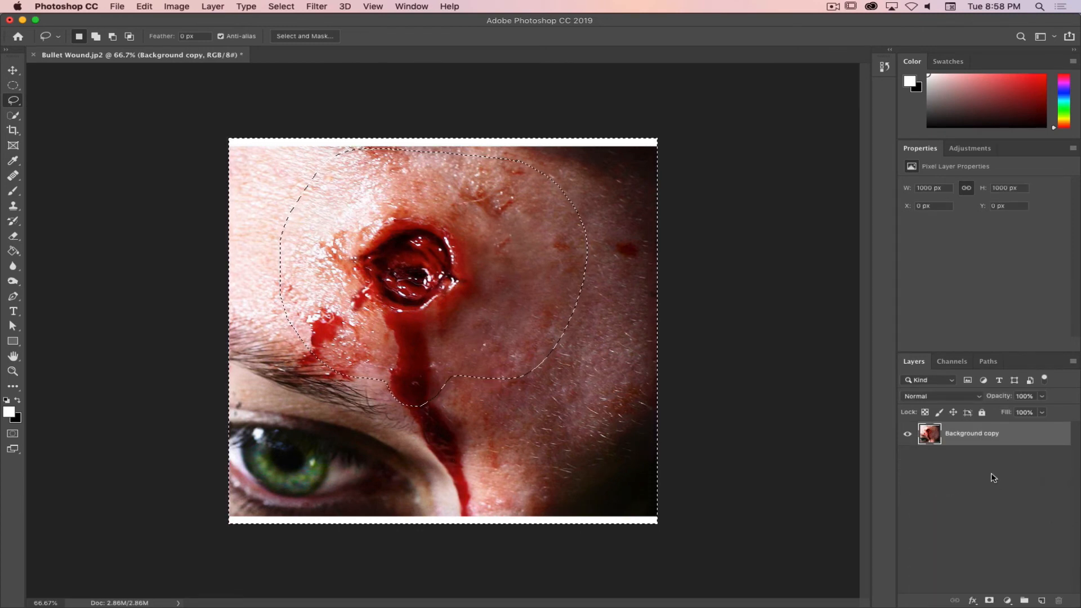
# Clear everything outside the wound cutout, deselect, and crop the canvas closely around the cutout with a small transparent margin.
pyautogui.press('Delete')
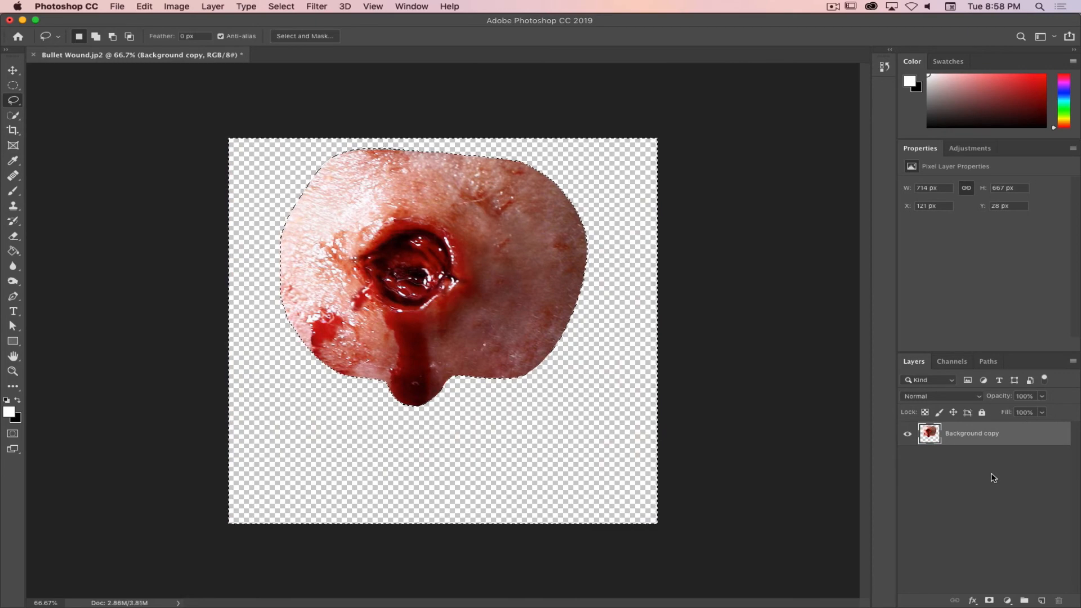
pyautogui.press('super+d')
pyautogui.press('c')
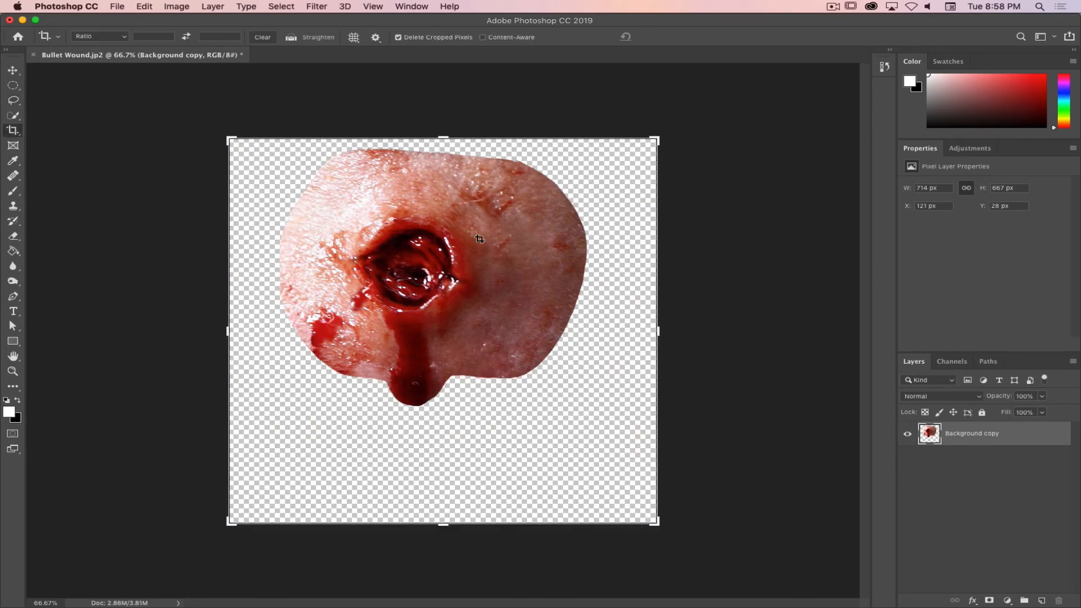
pyautogui.moveTo(443, 525); pyautogui.dragTo(444, 468)
pyautogui.moveTo(658, 337); pyautogui.dragTo(628, 335)
pyautogui.moveTo(256, 332); pyautogui.dragTo(279, 333)
pyautogui.moveTo(444, 188); pyautogui.dragTo(442, 191)
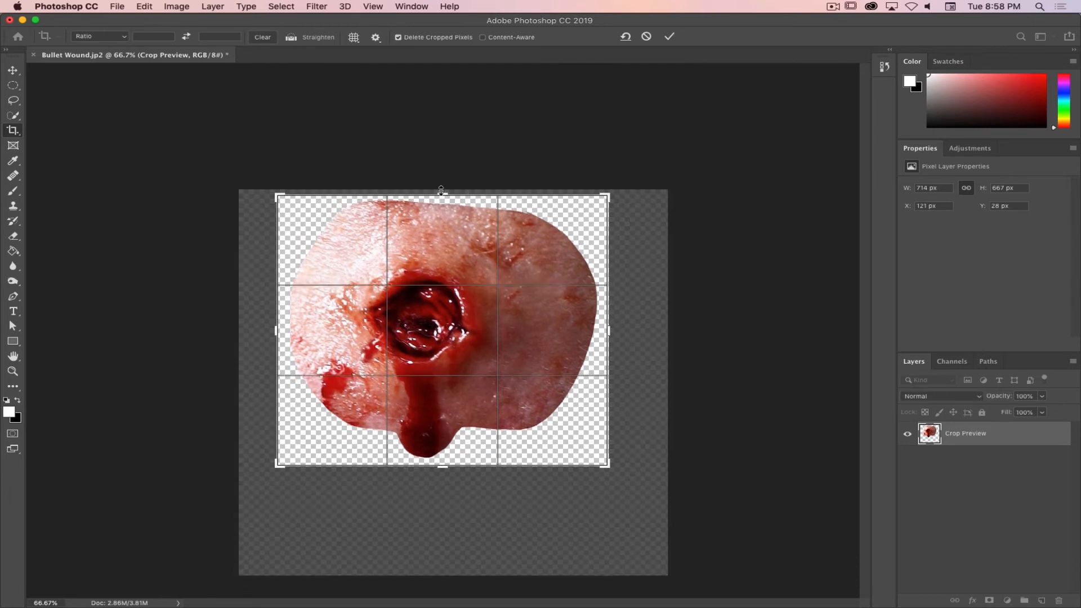
pyautogui.moveTo(441, 465); pyautogui.dragTo(441, 466)
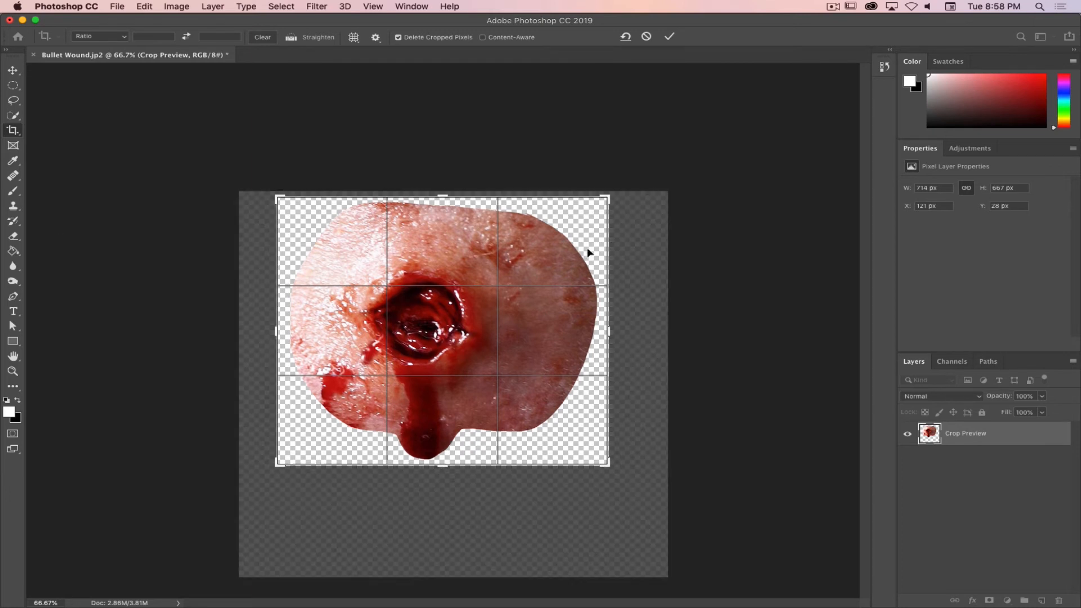
pyautogui.moveTo(607, 331); pyautogui.dragTo(607, 331)
pyautogui.moveTo(284, 333); pyautogui.dragTo(283, 334)
pyautogui.press('Return')
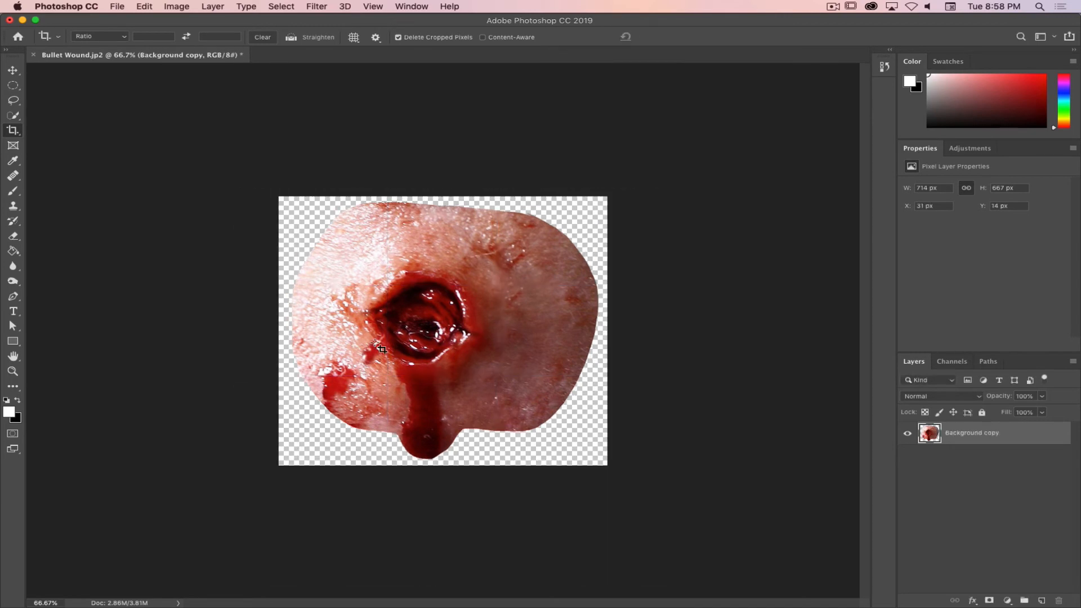
# Save the cutout as Bullet Wound.png in the DW Face Assets folder, using the large file size PNG option.
pyautogui.press('super+shift+s')
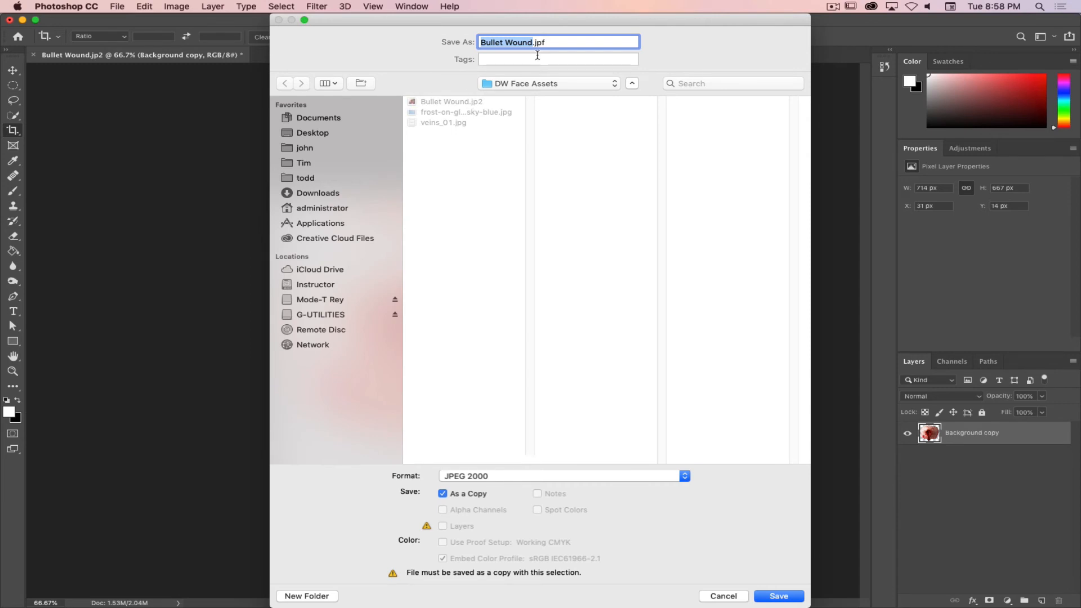
pyautogui.click(513, 476)
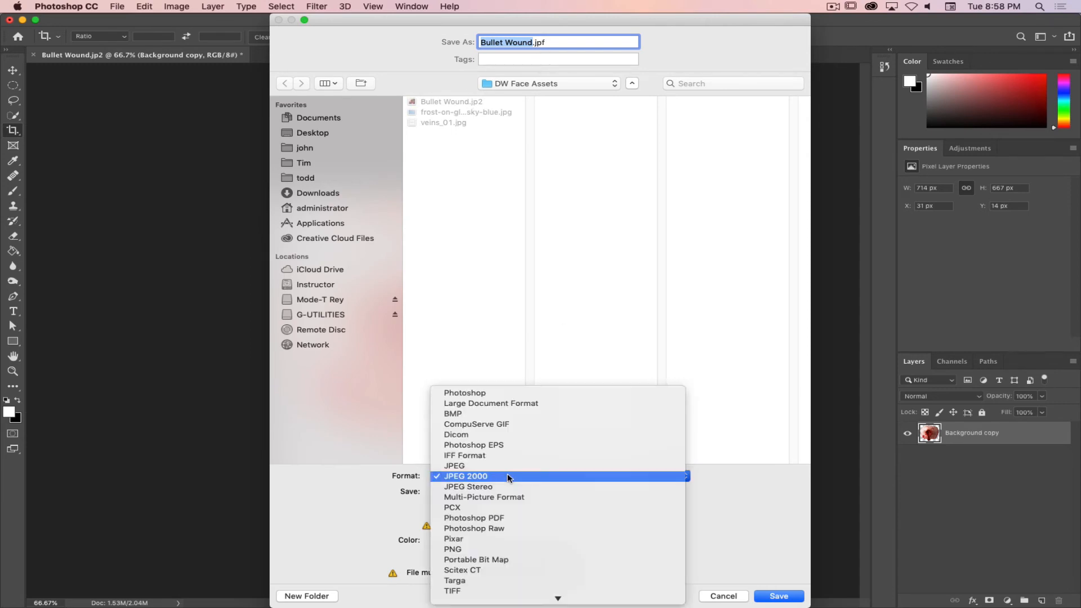
pyautogui.click(482, 551)
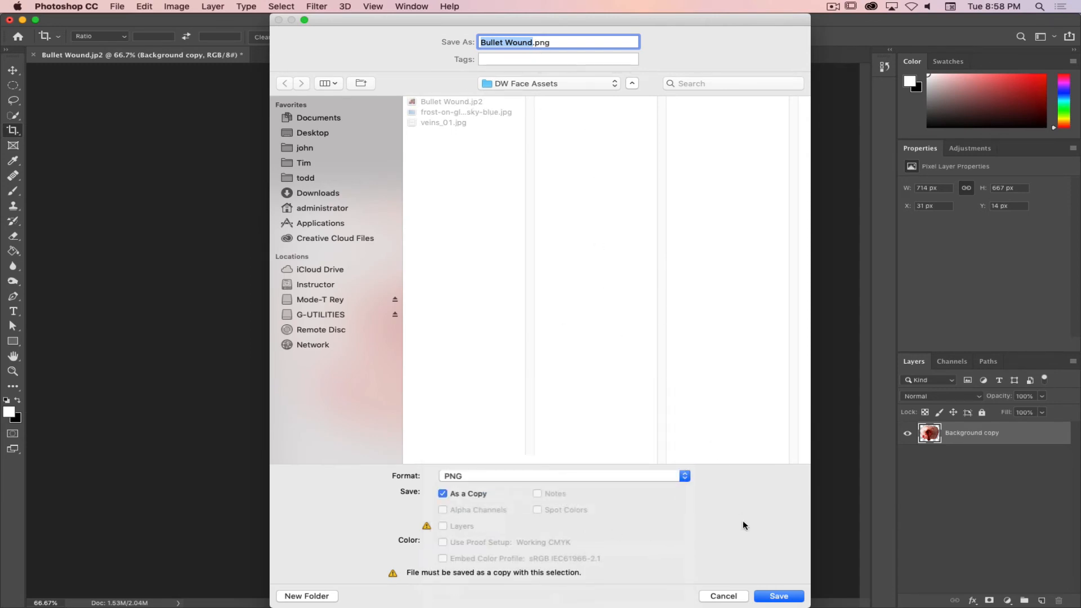
pyautogui.click(780, 597)
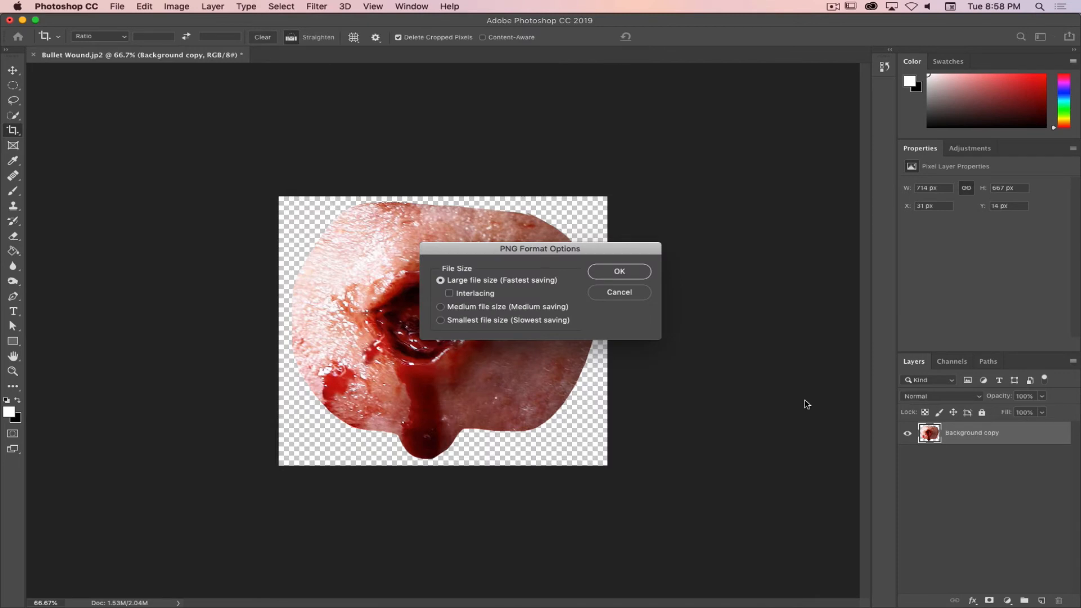
pyautogui.click(617, 275)
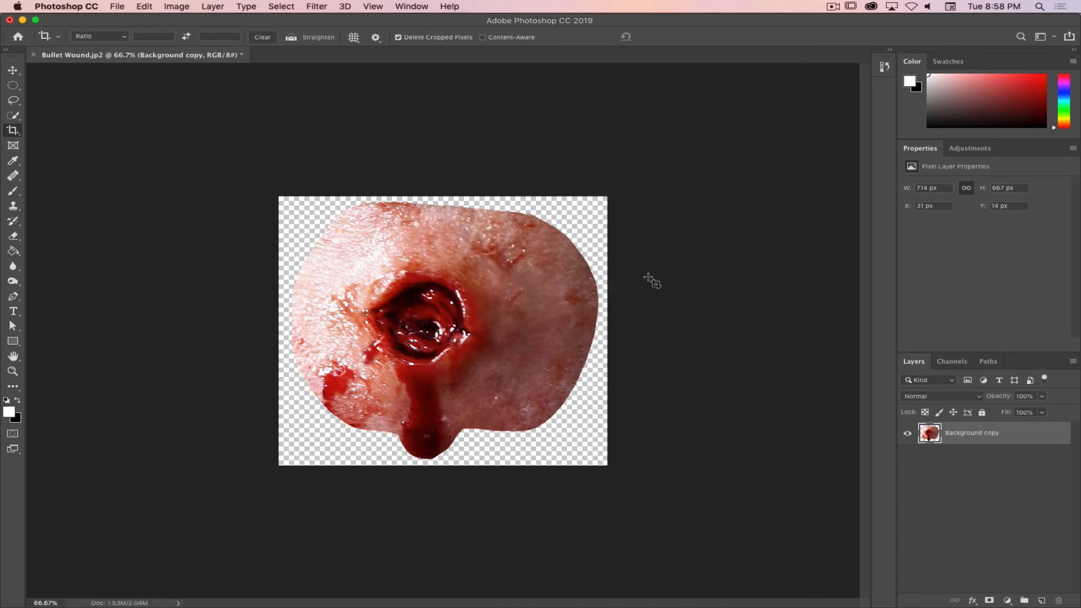
# Quit Photoshop, close the wound image's browser tab in Safari, and switch back to After Effects.
pyautogui.press('super+q')
pyautogui.press('Return')
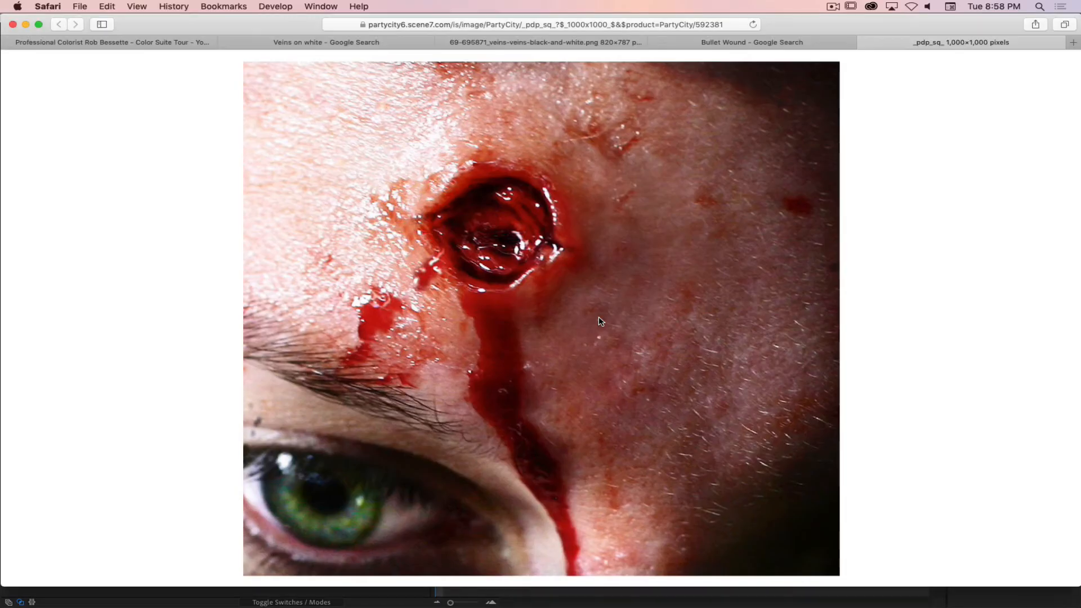
pyautogui.click(860, 44)
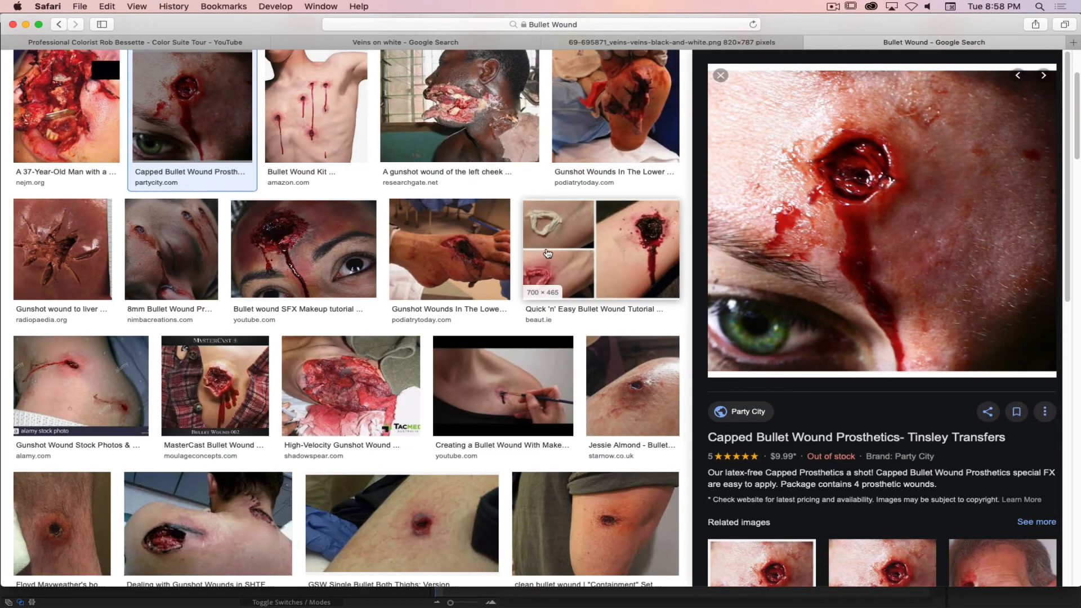
pyautogui.press('super+Tab')
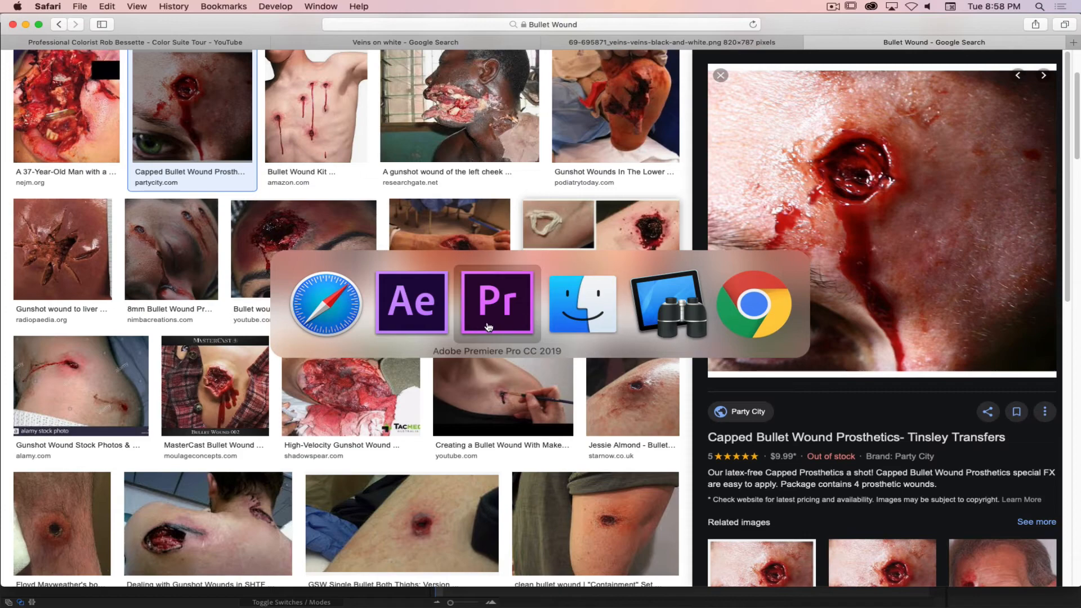
pyautogui.click(430, 312)
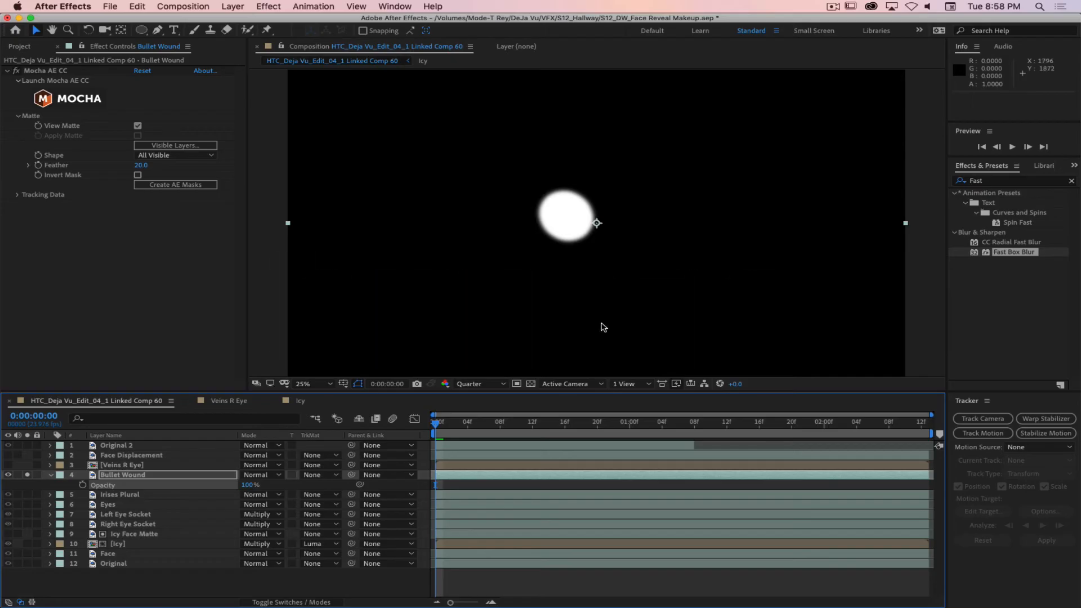
# Import Bullet Wound.png from the DW Face Assets folder into the project.
pyautogui.click(19, 46)
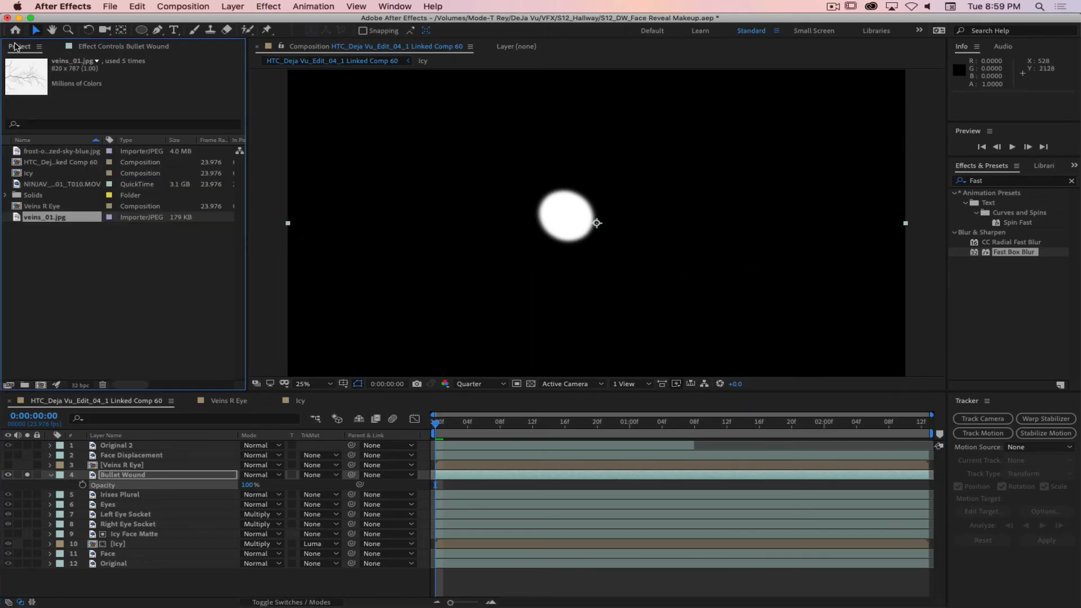
pyautogui.rightClick(59, 245)
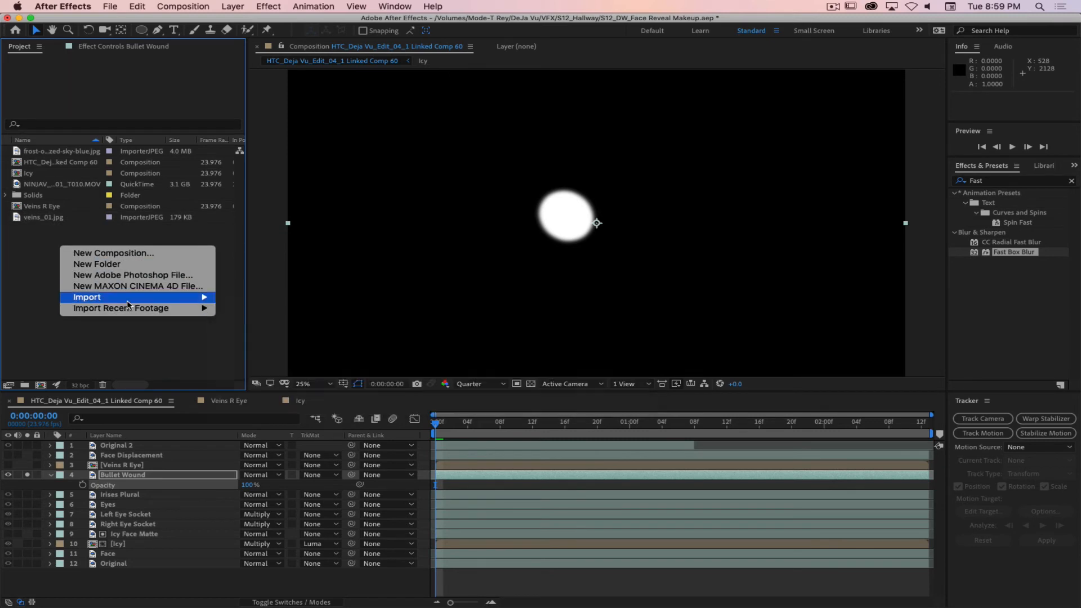
pyautogui.moveTo(168, 304)
pyautogui.click(242, 298)
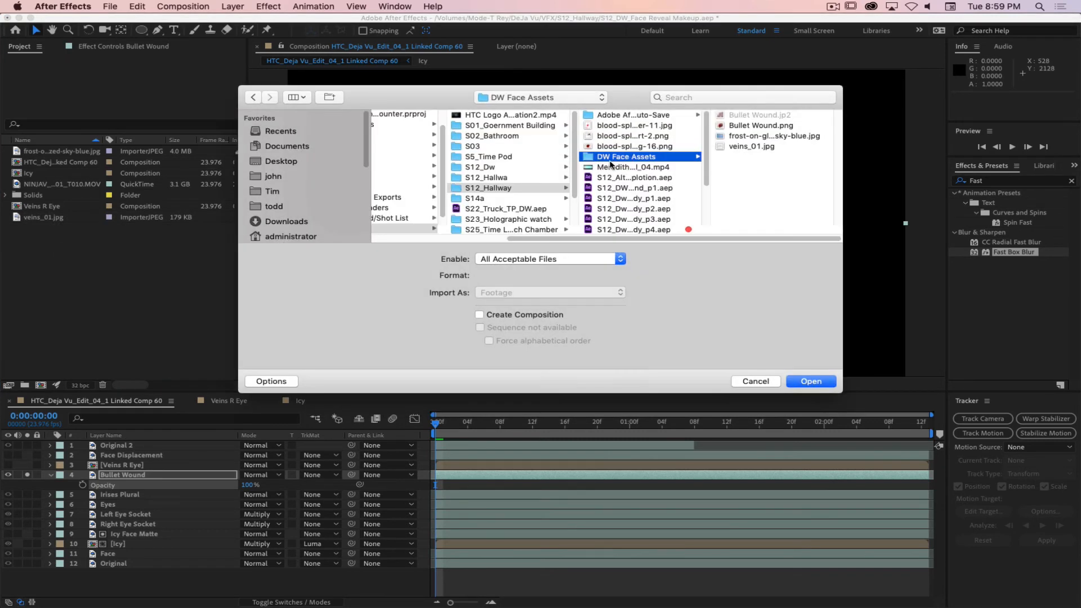
pyautogui.click(756, 126)
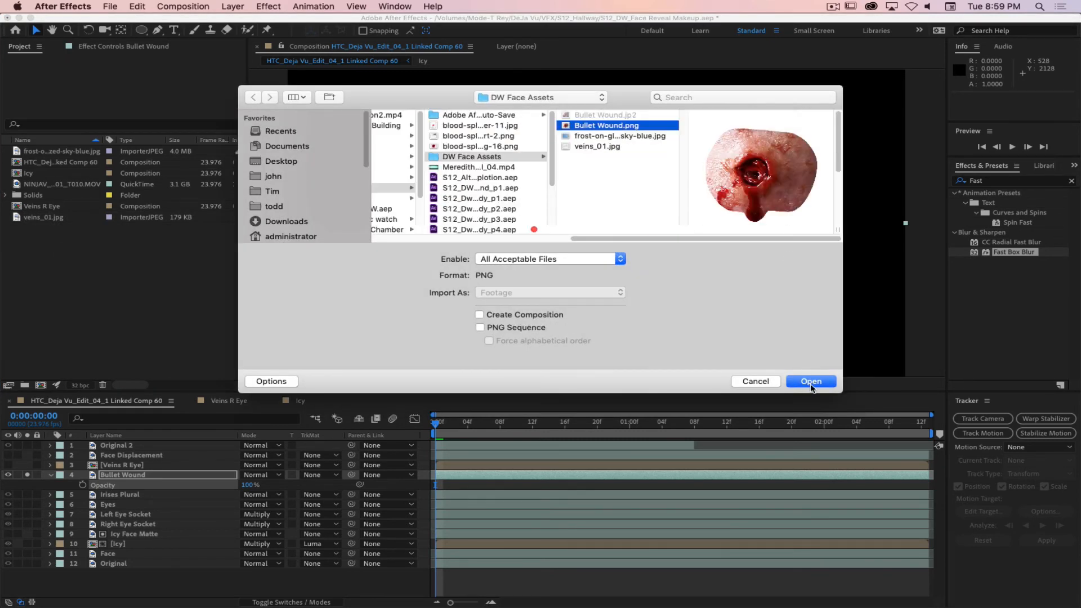
pyautogui.click(811, 381)
# Create a new UHD 4K 23.976 composition named Bullet Wound with a duration of 0:00:02:13.
pyautogui.click(103, 311)
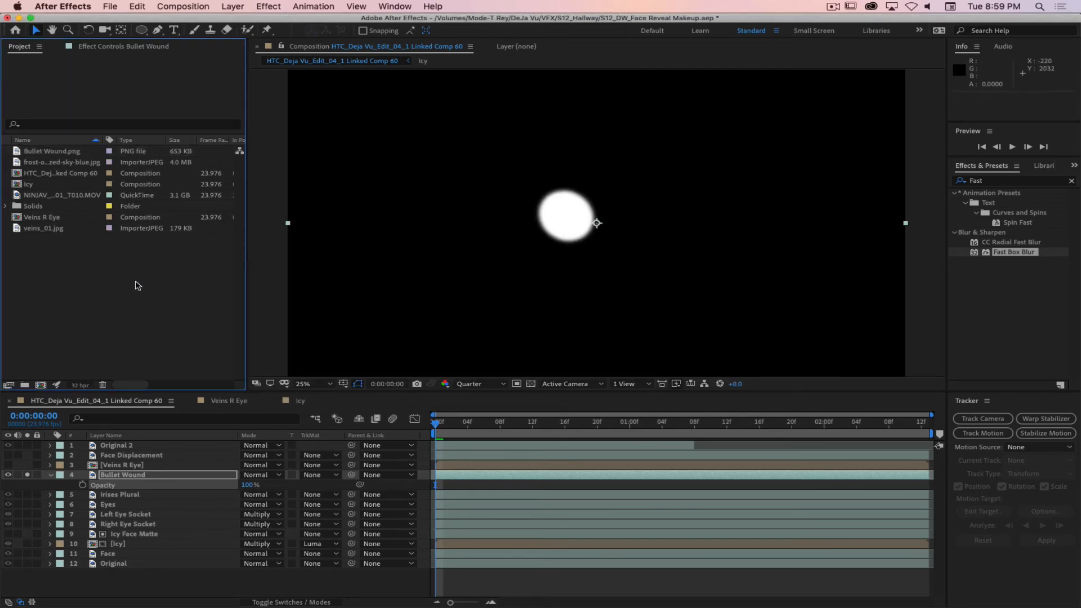
pyautogui.click(188, 6)
pyautogui.press('super+n')
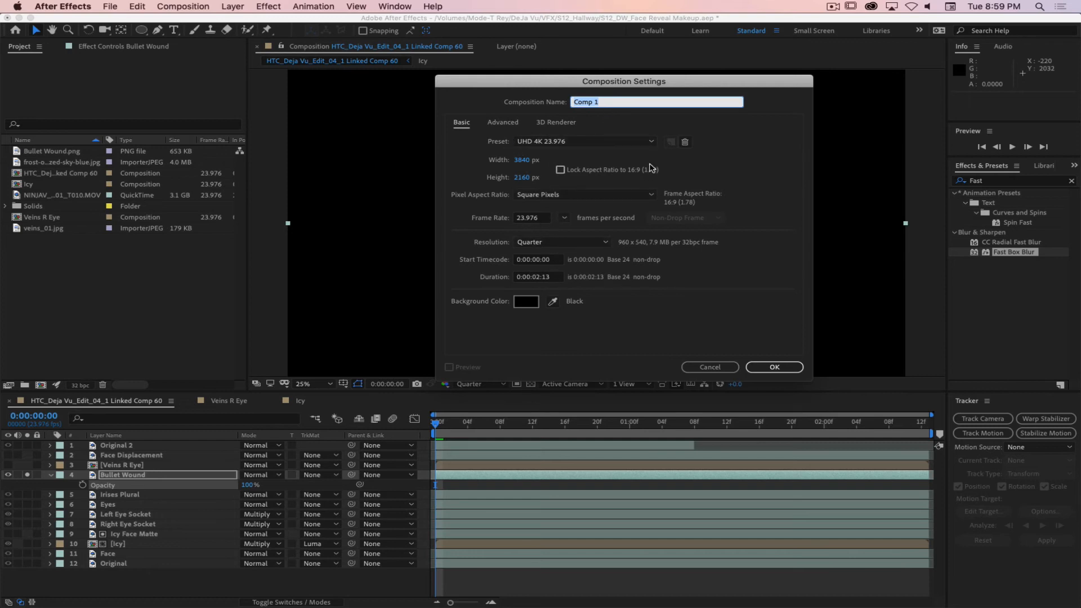
pyautogui.write('Bullet Wound')
pyautogui.click(775, 367)
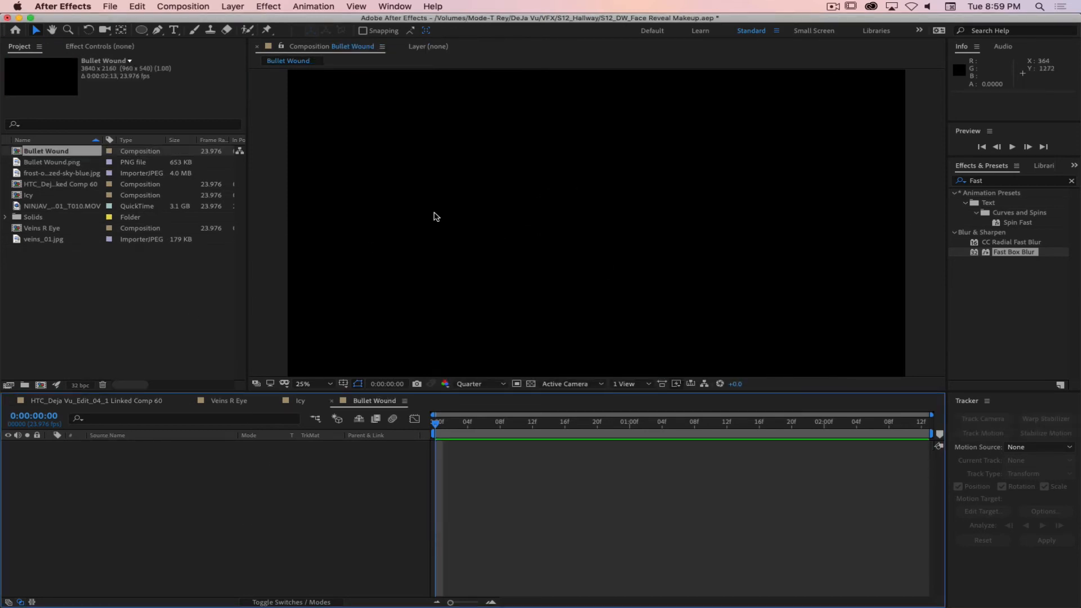
# Place Bullet Wound.png in the Bullet Wound composition and scale it non-uniformly to 526%, 305% to fill the frame.
pyautogui.click(16, 163)
pyautogui.moveTo(16, 162); pyautogui.dragTo(197, 531)
pyautogui.scroll(-1, 641, 239)
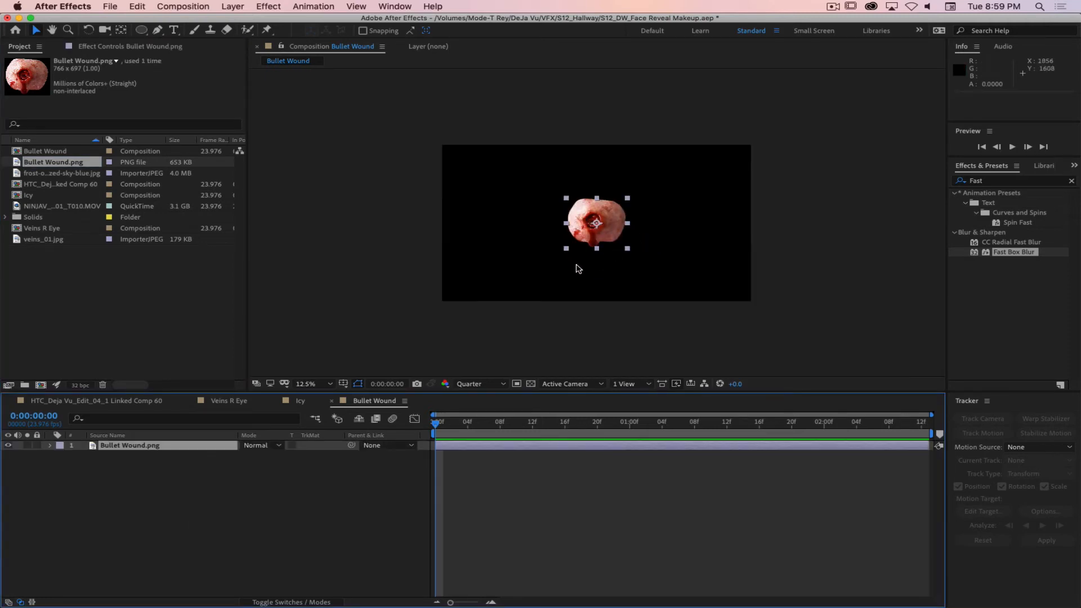
pyautogui.press('s')
pyautogui.moveTo(279, 456); pyautogui.dragTo(423, 461)
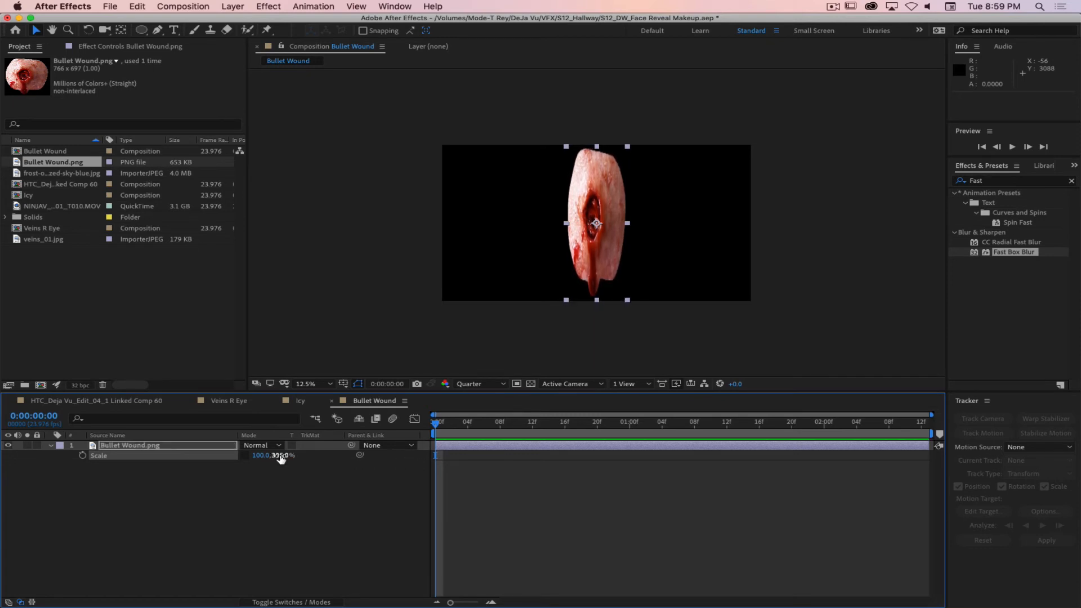
pyautogui.moveTo(265, 456); pyautogui.dragTo(573, 487)
pyautogui.click(338, 513)
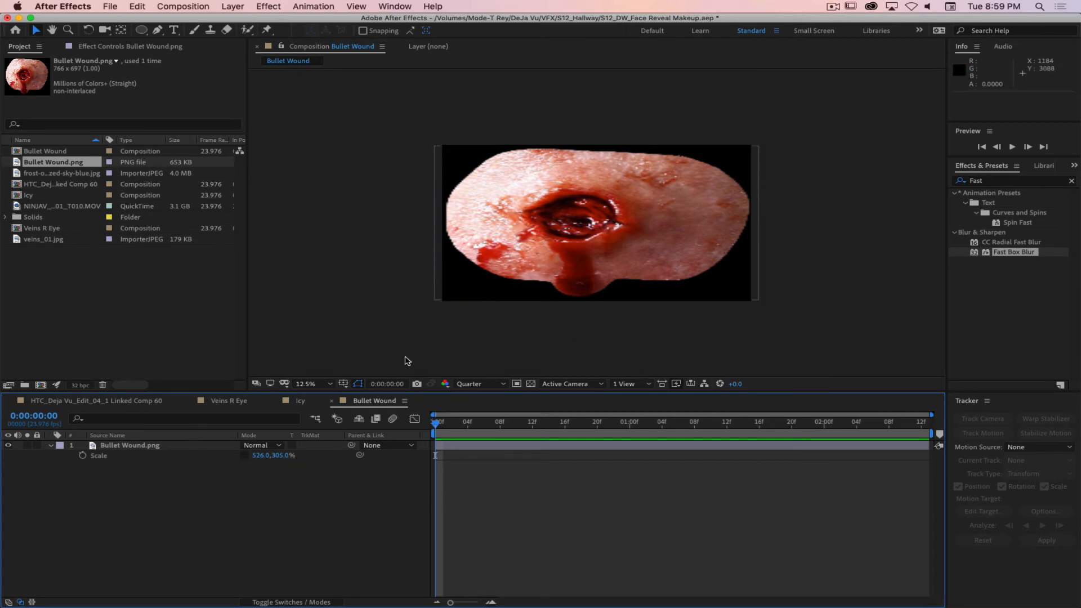
# Add the Bullet Wound composition directly above the tracked Bullet Wound layer in the linked comp and turn off its solo.
pyautogui.click(94, 404)
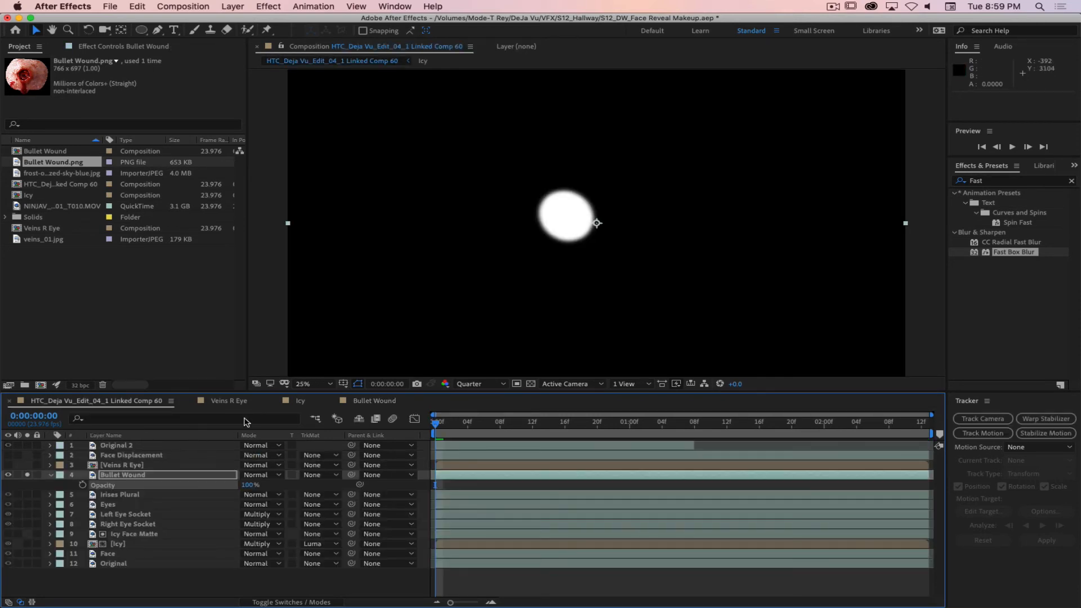
pyautogui.moveTo(42, 151); pyautogui.dragTo(151, 476)
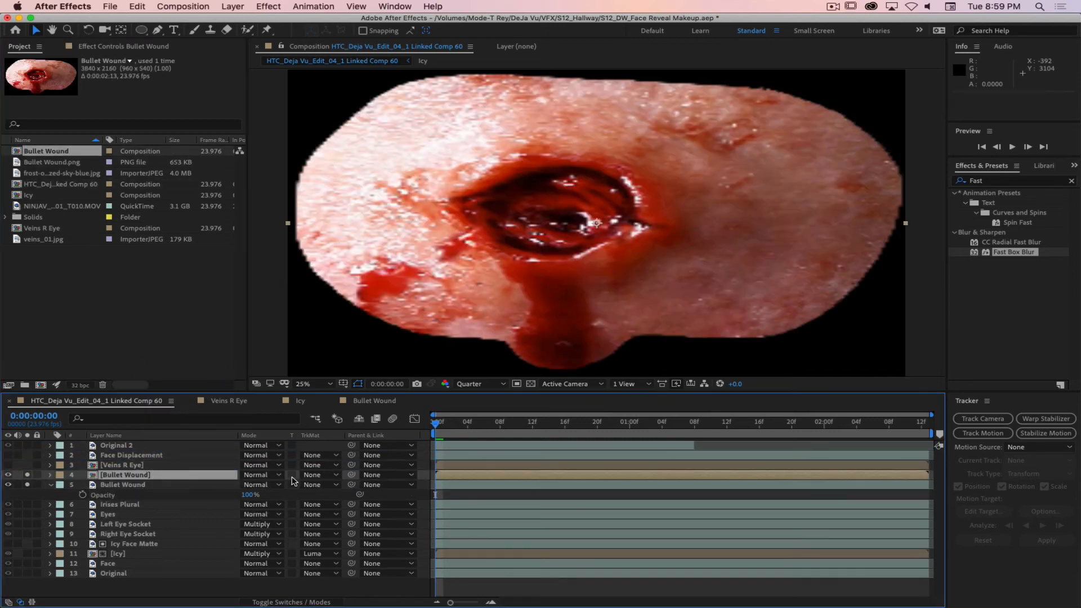
pyautogui.click(120, 485)
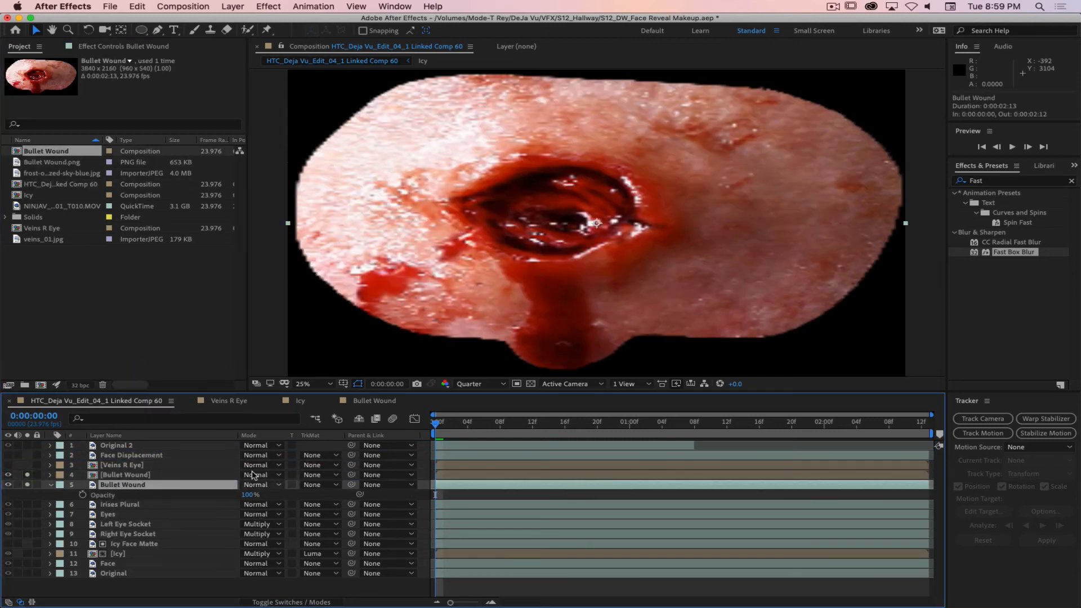
pyautogui.click(27, 476)
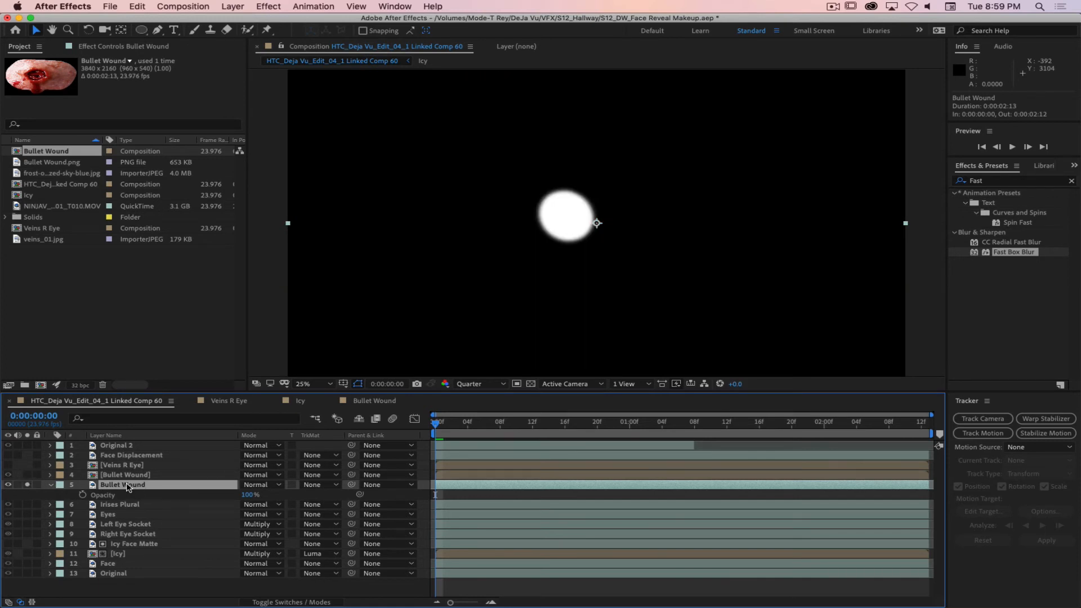
# Generate Mocha tracking data on the Bullet Wound footage layer from the Wound track.
pyautogui.click(91, 49)
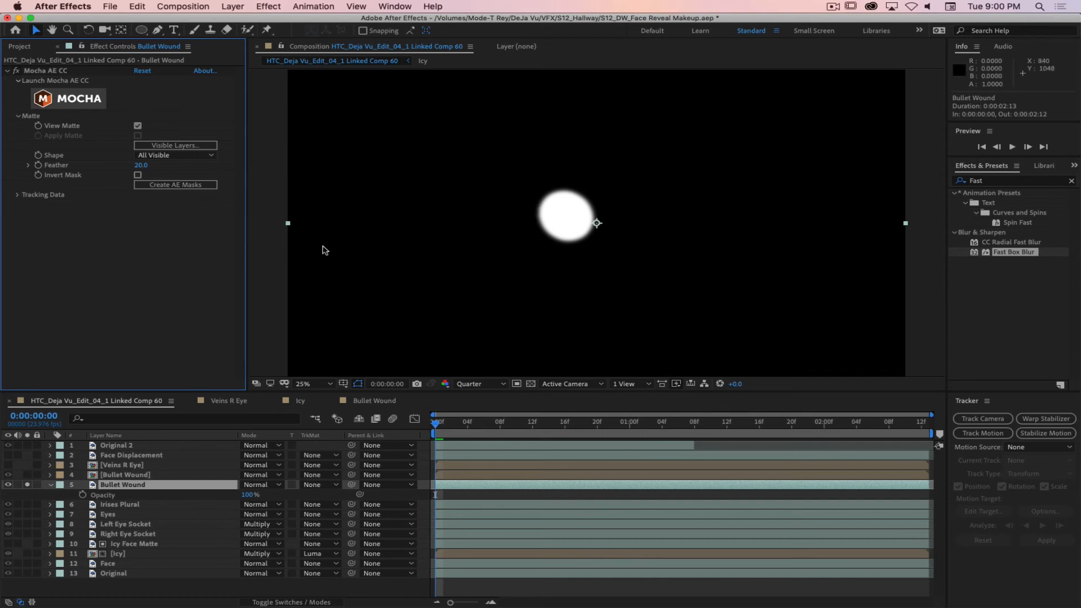
pyautogui.click(20, 195)
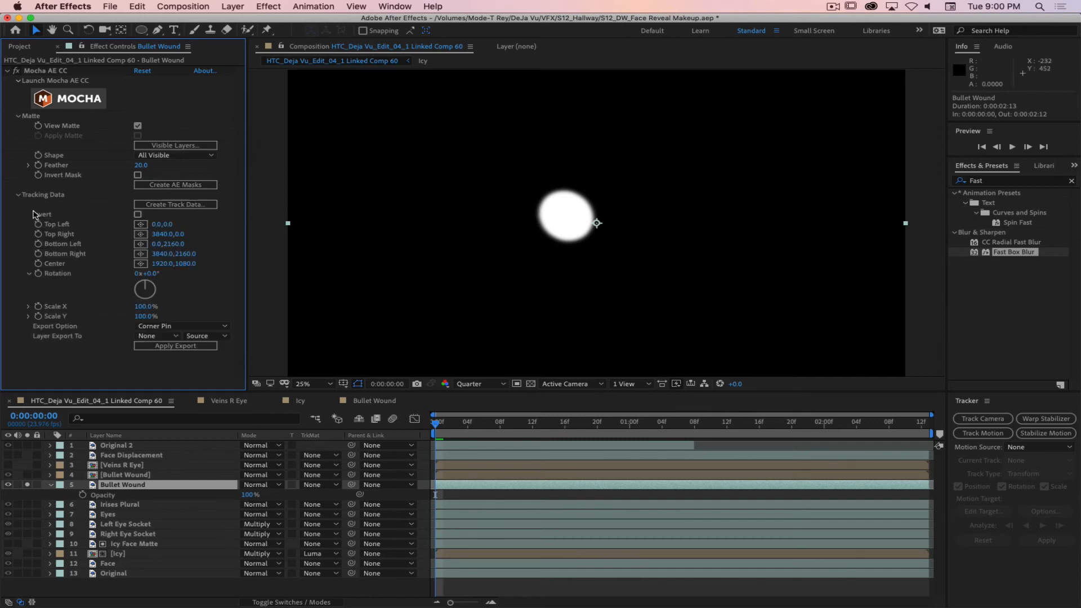
pyautogui.click(157, 205)
pyautogui.click(476, 255)
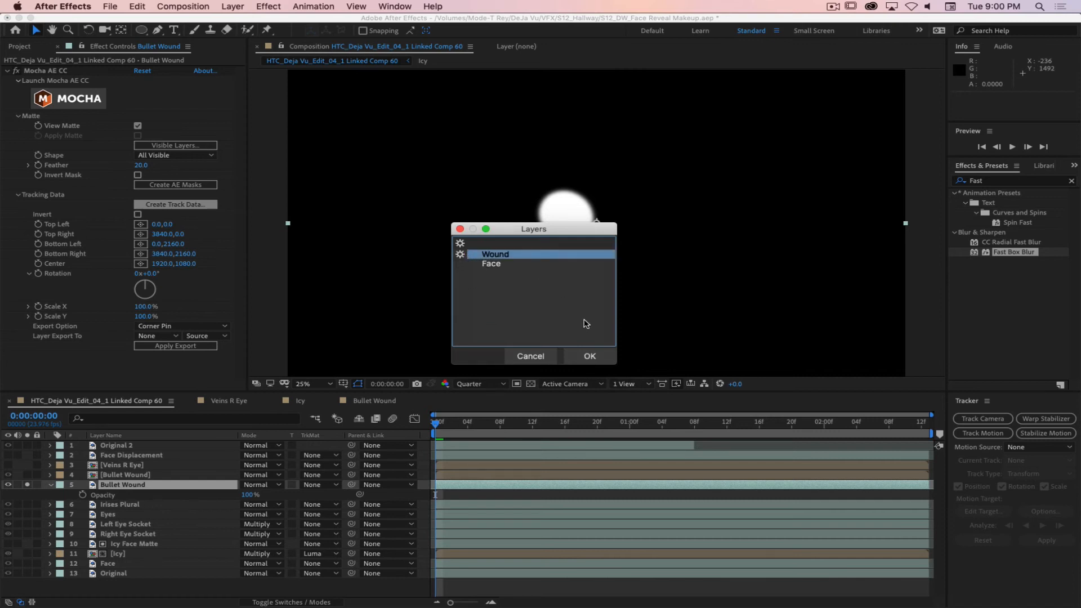
pyautogui.click(589, 355)
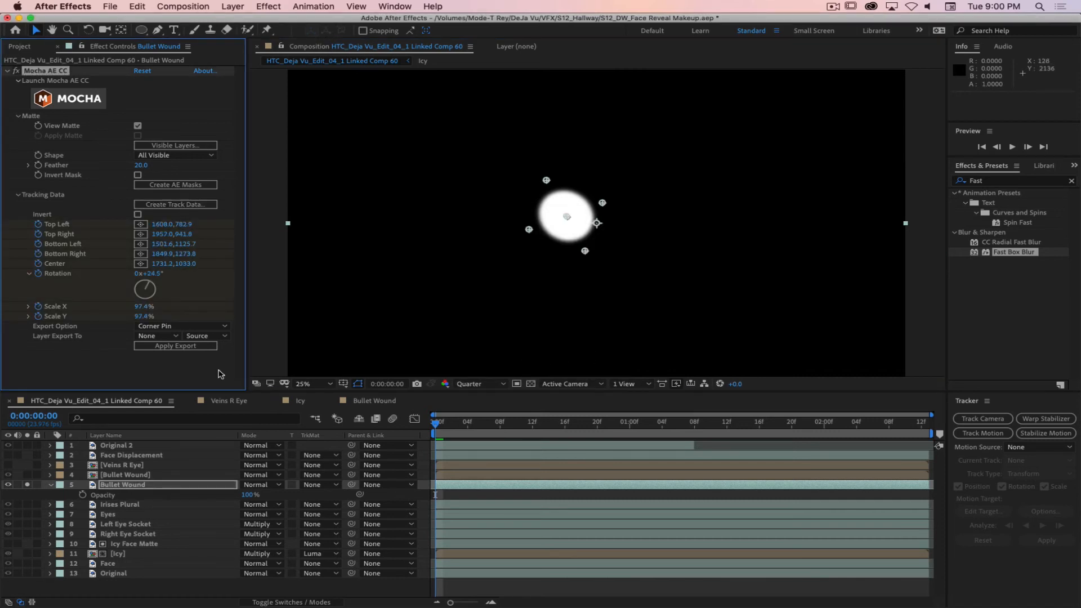
# Apply the Mocha export as Corner Pin (Support Motion Blur) to the Bullet Wound composition layer, using Source as the layer option.
pyautogui.click(171, 329)
pyautogui.click(202, 347)
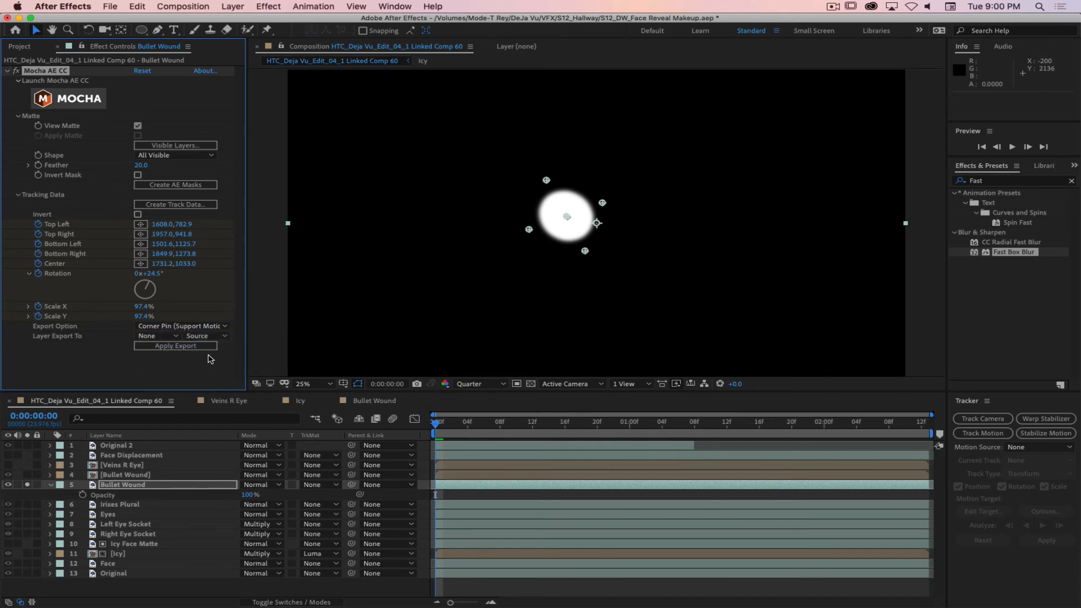
pyautogui.click(165, 337)
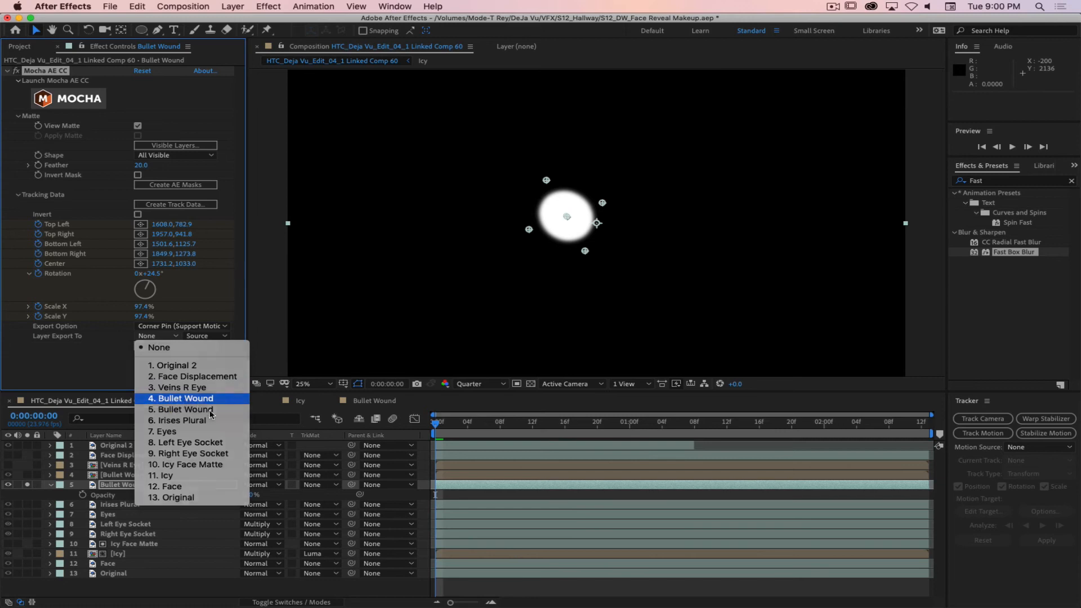
pyautogui.click(189, 399)
pyautogui.click(206, 337)
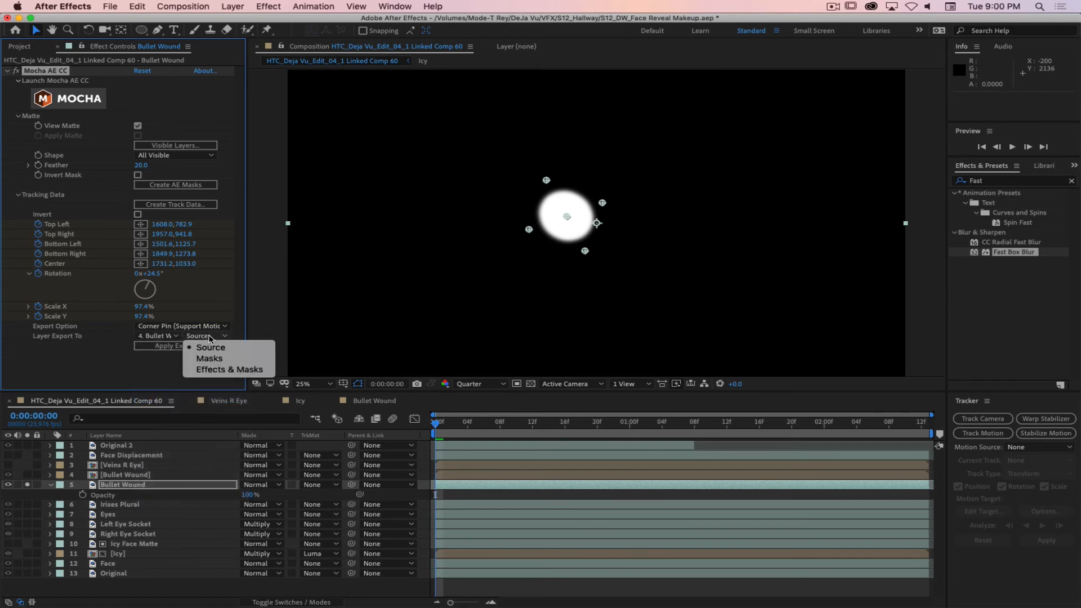
pyautogui.click(207, 348)
pyautogui.click(189, 347)
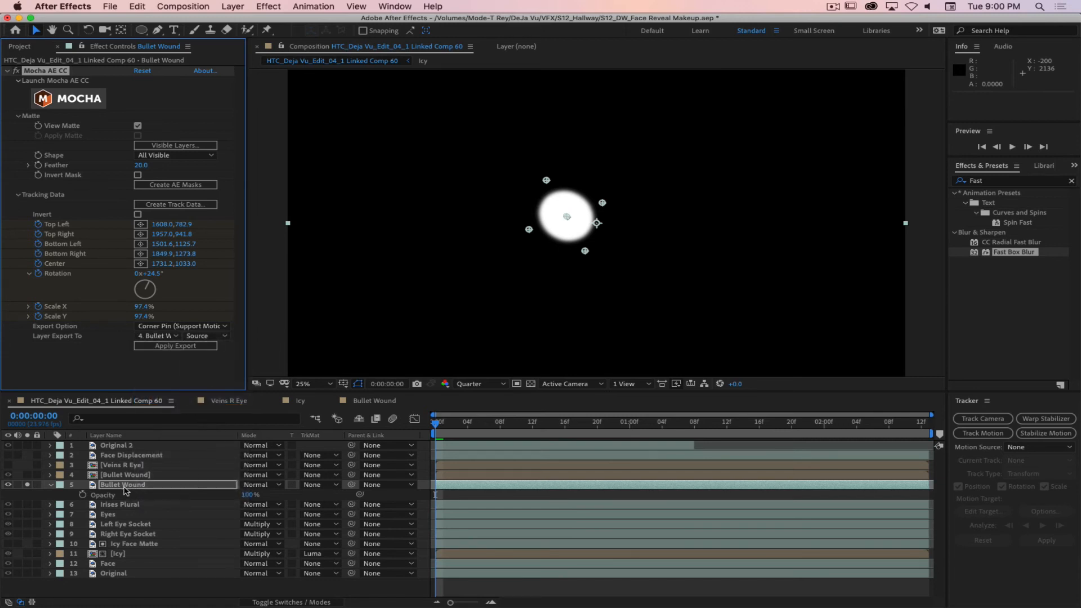
# Turn off solo on the tracked Bullet Wound footage, check the pinned wound on its own, and hide the Original 2 layer.
pyautogui.click(29, 484)
pyautogui.click(28, 476)
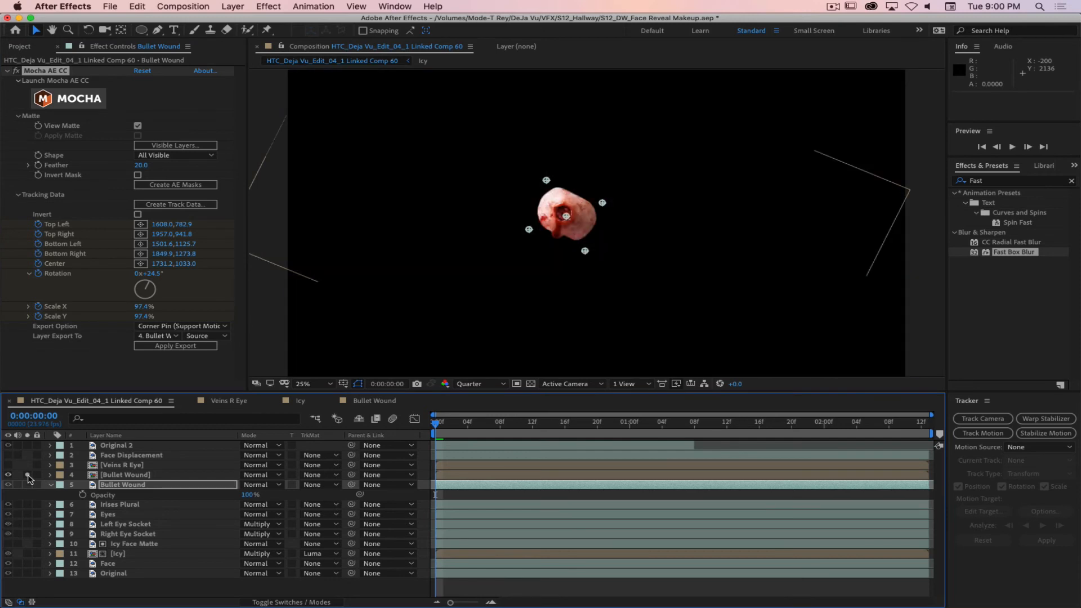
pyautogui.click(123, 477)
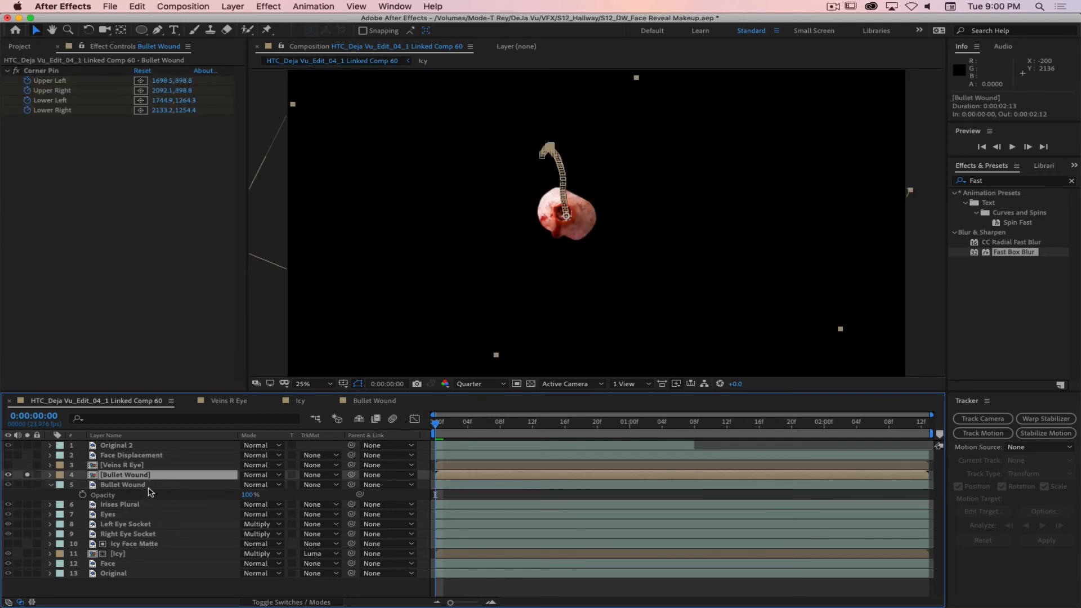
pyautogui.click(25, 491)
pyautogui.click(28, 475)
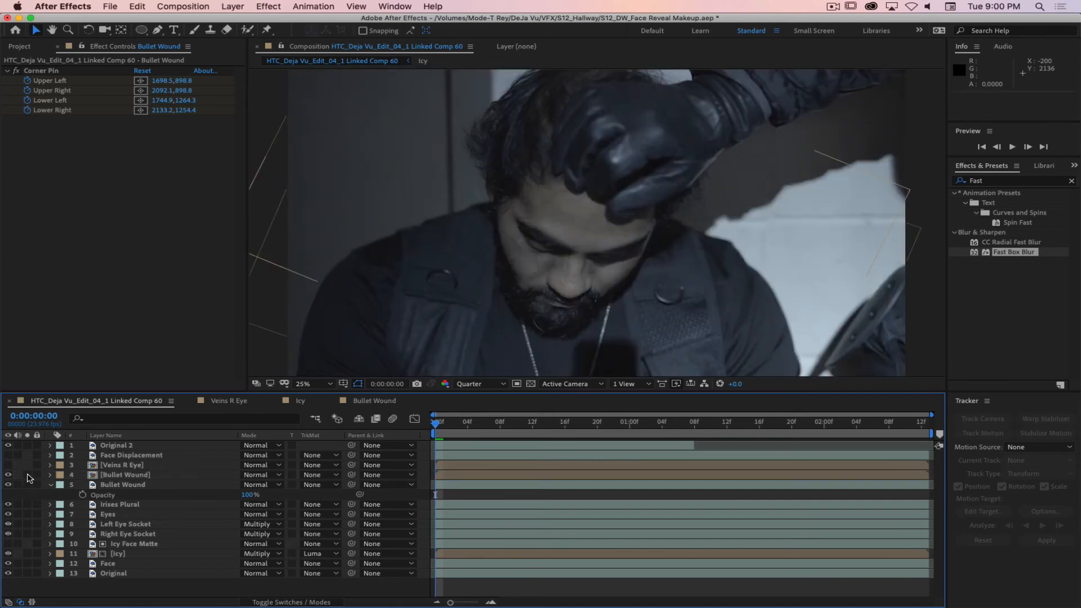
pyautogui.click(131, 477)
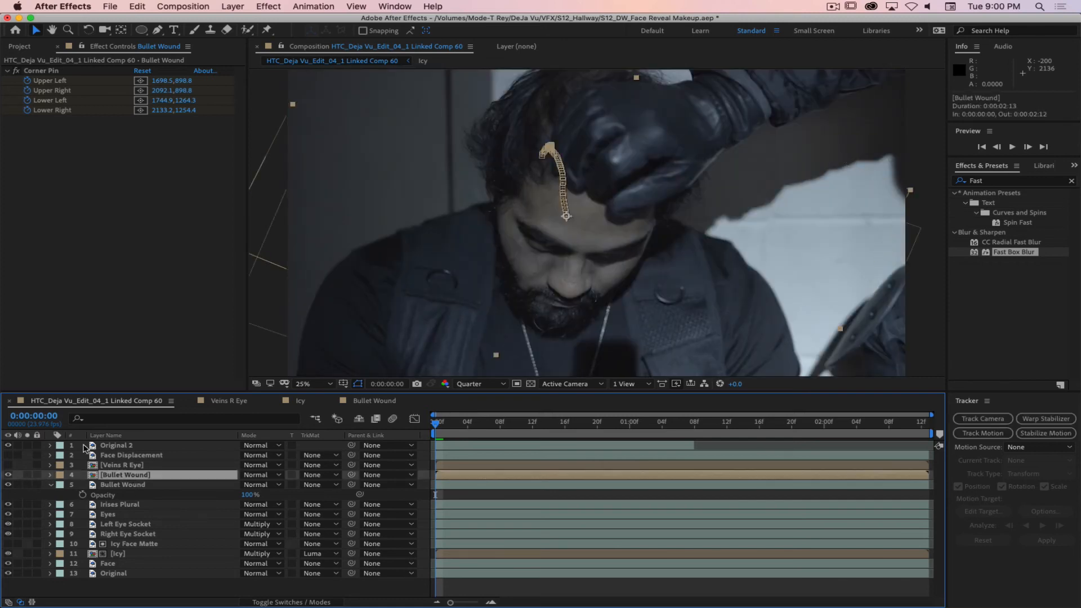
pyautogui.click(8, 445)
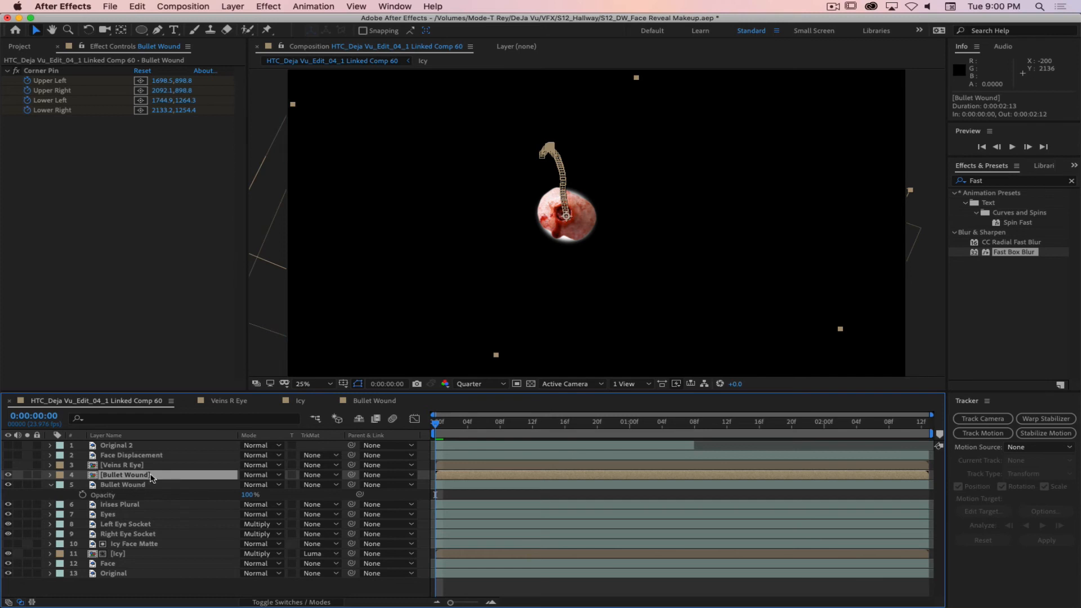
# Hide the tracked Bullet Wound footage layer and scrub to 0:00:02:12 to check how the wound follows the forehead.
pyautogui.click(140, 485)
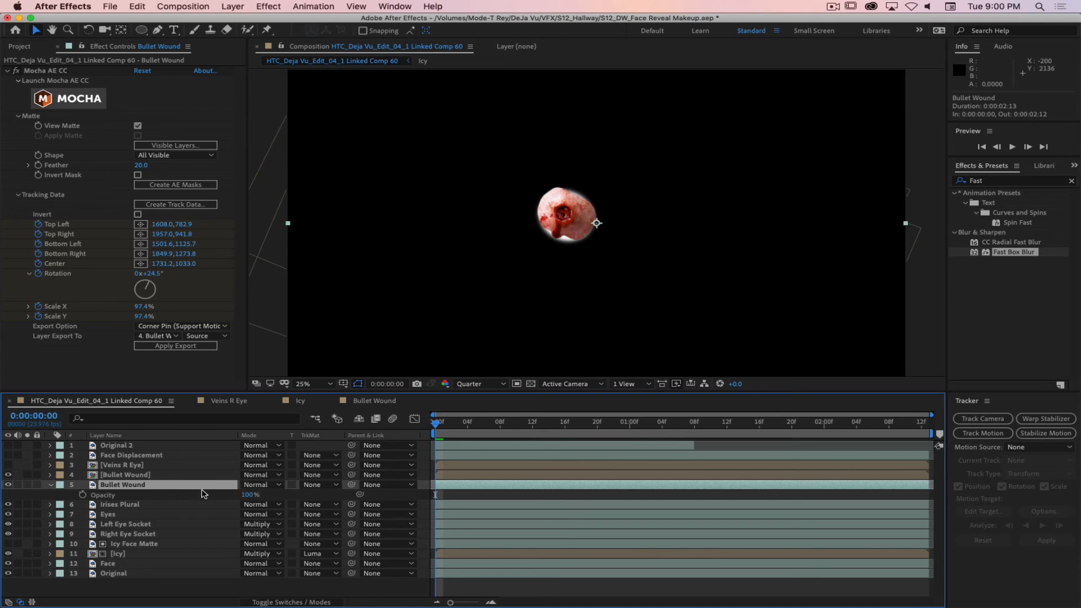
pyautogui.click(376, 403)
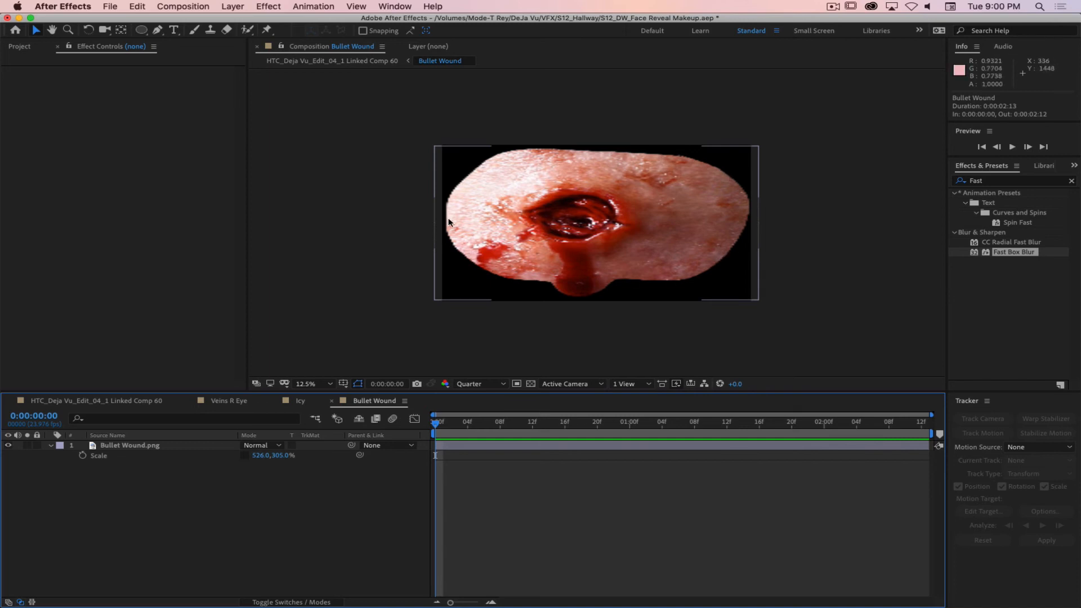
pyautogui.click(133, 403)
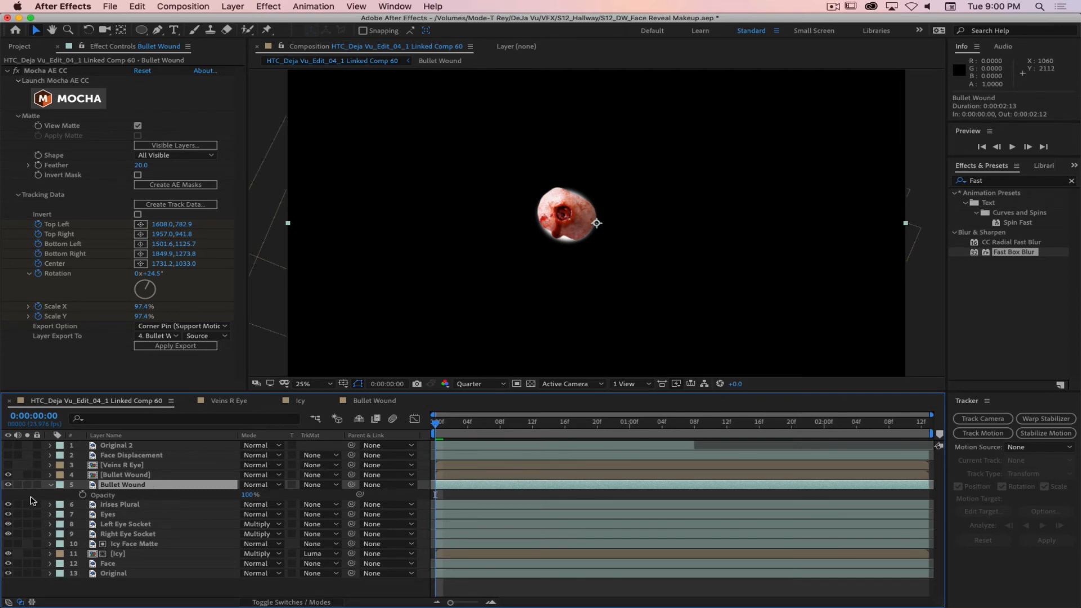
pyautogui.click(125, 478)
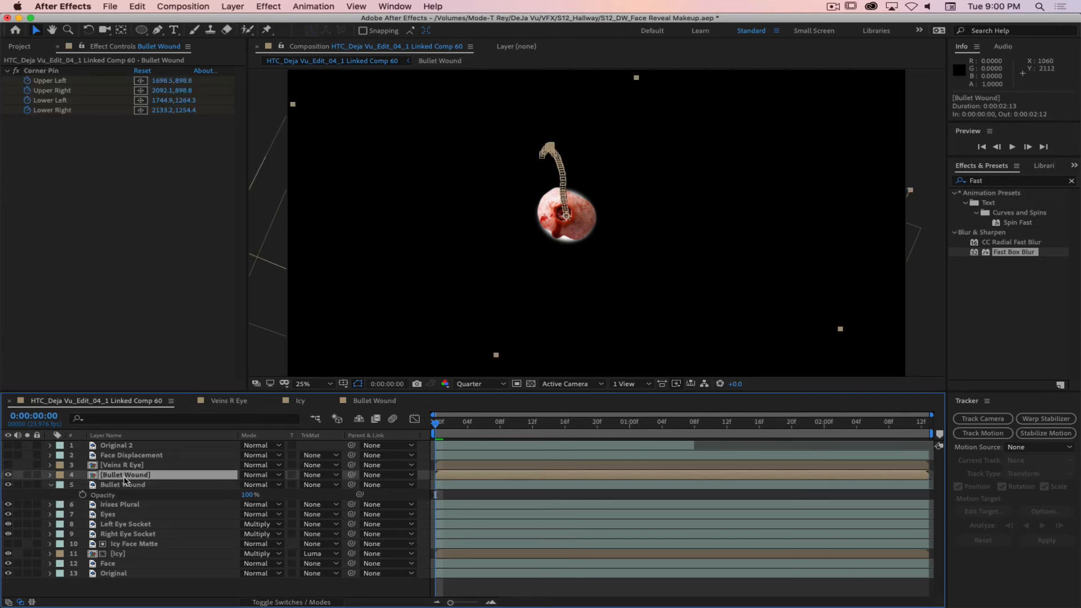
pyautogui.click(123, 485)
pyautogui.click(8, 485)
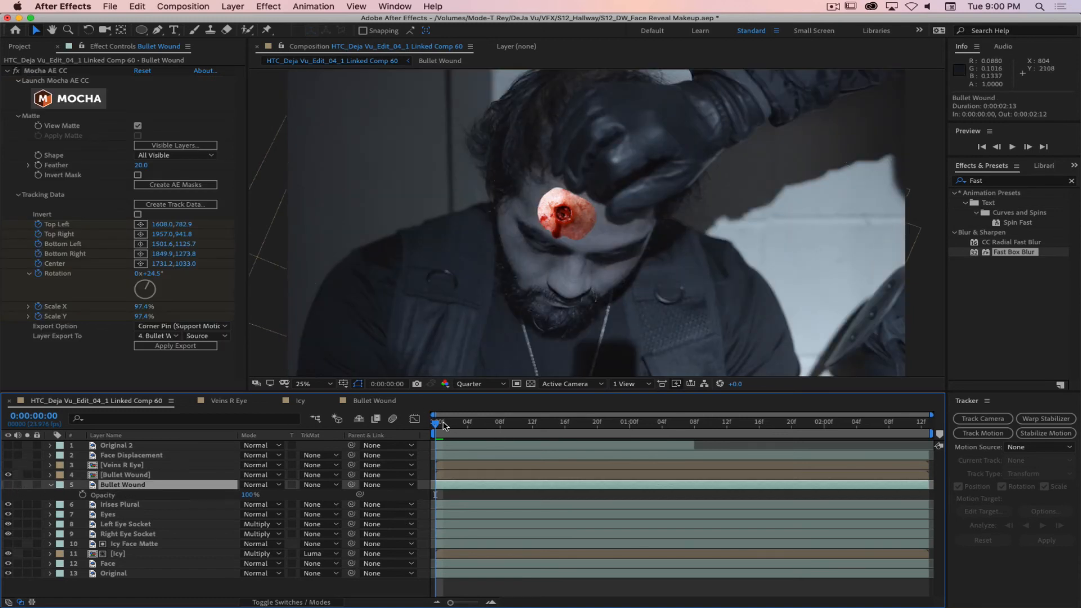
pyautogui.moveTo(444, 425); pyautogui.dragTo(955, 426)
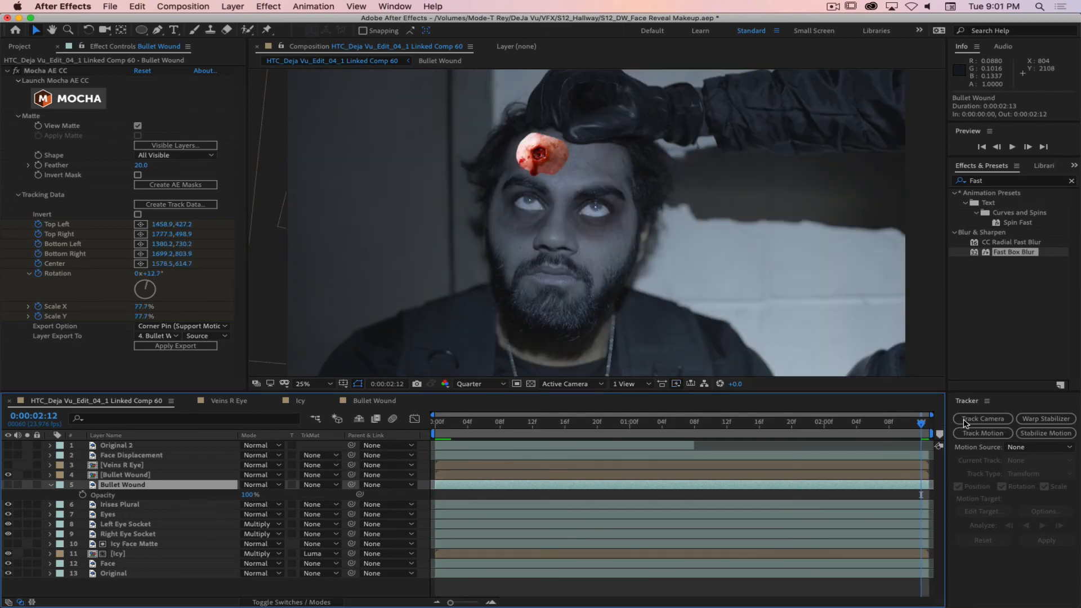
pyautogui.moveTo(923, 423); pyautogui.dragTo(1016, 424)
# Open Bullet Wound.png from the Bullet Wound composition for painting, with the Eraser set to the soft 65 px brush.
pyautogui.click(148, 476)
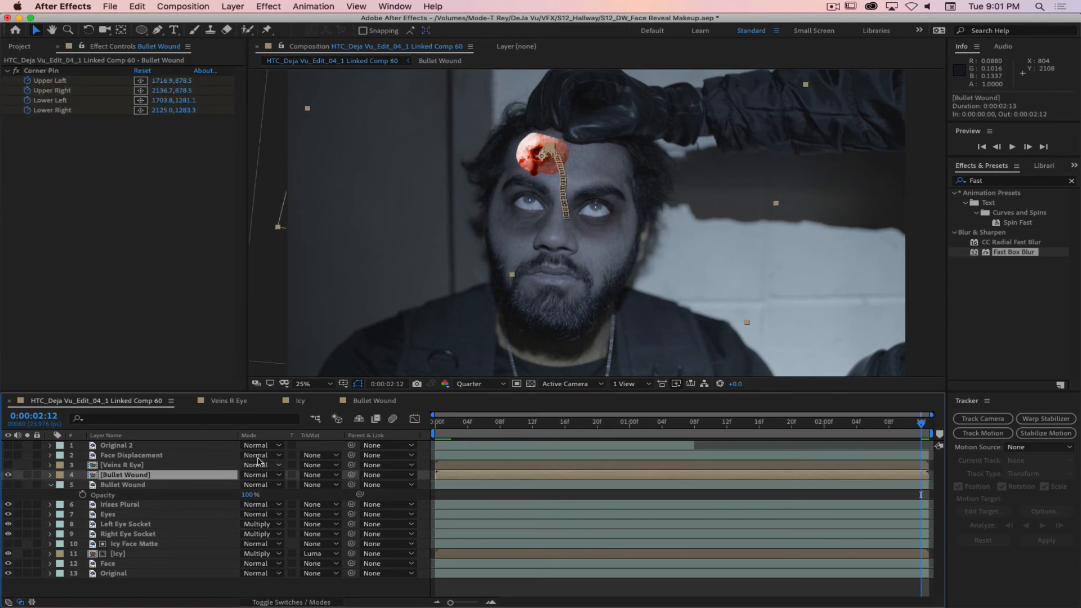
pyautogui.doubleClick(94, 479)
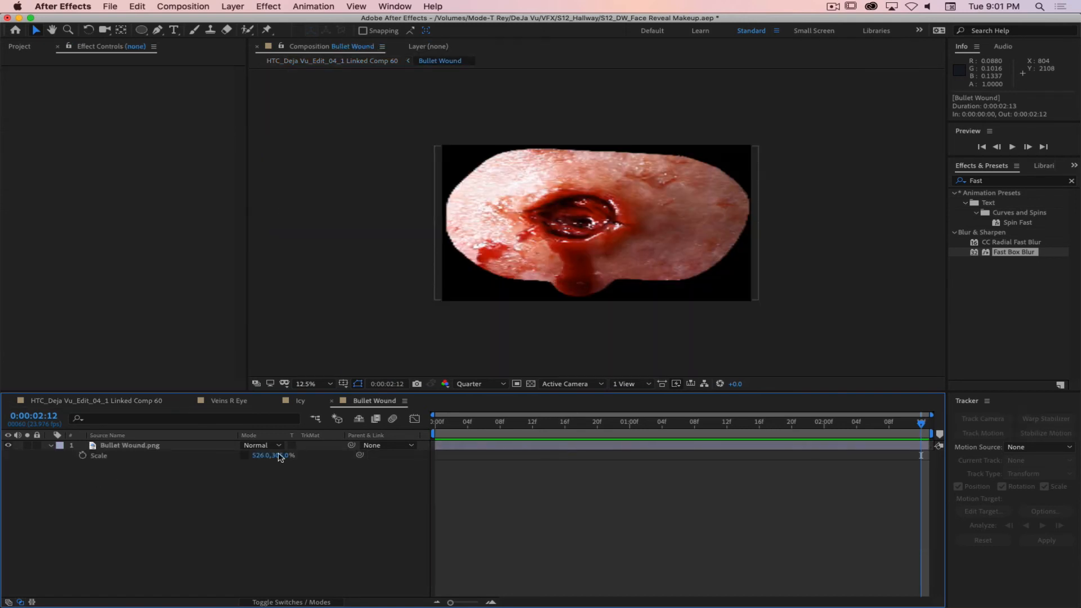
pyautogui.click(227, 30)
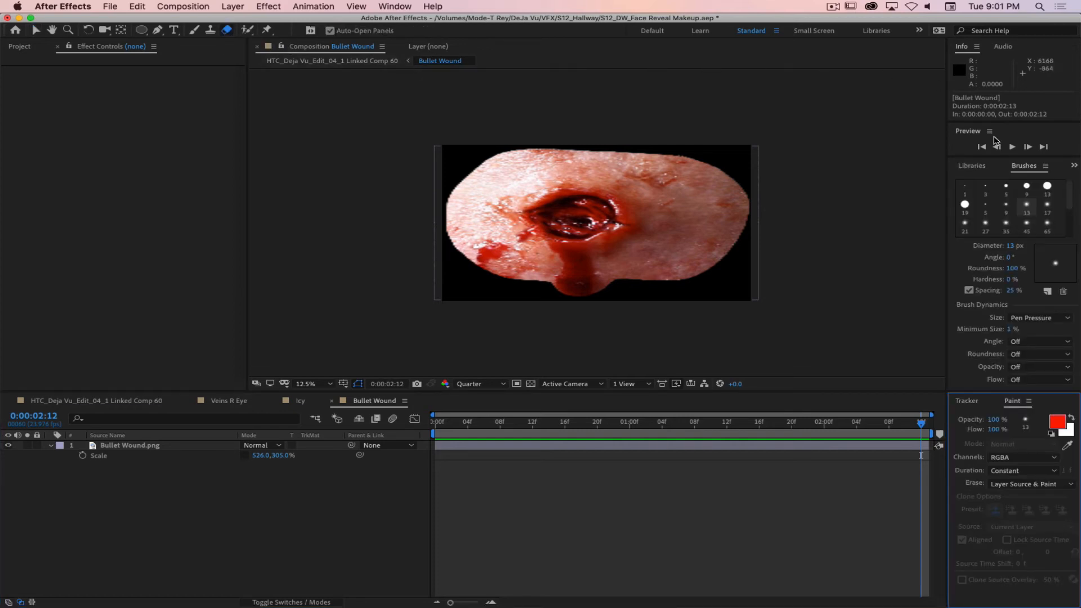
pyautogui.click(1048, 227)
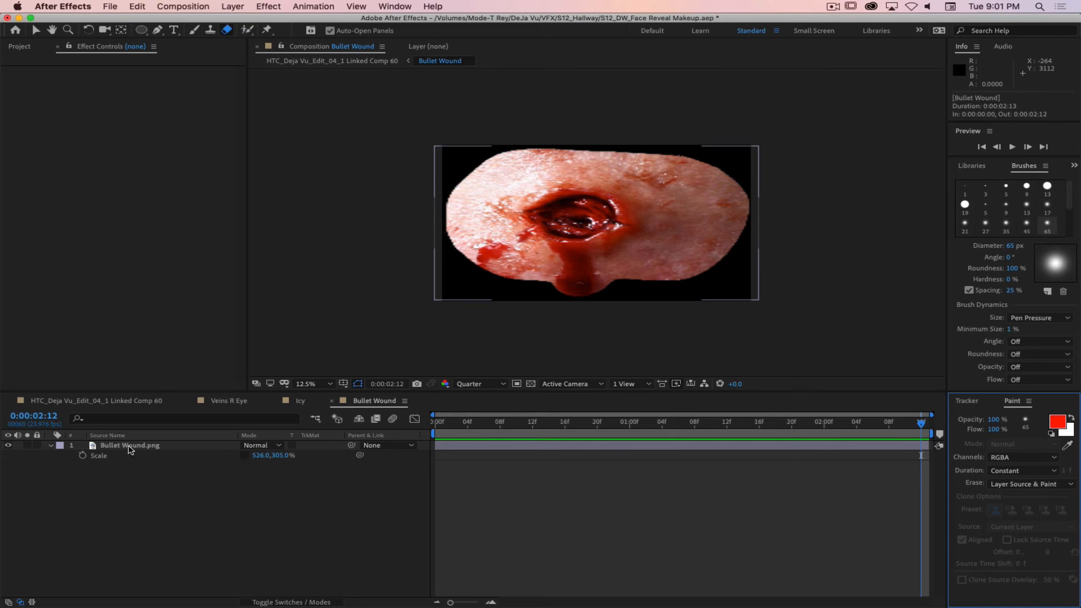
pyautogui.doubleClick(148, 446)
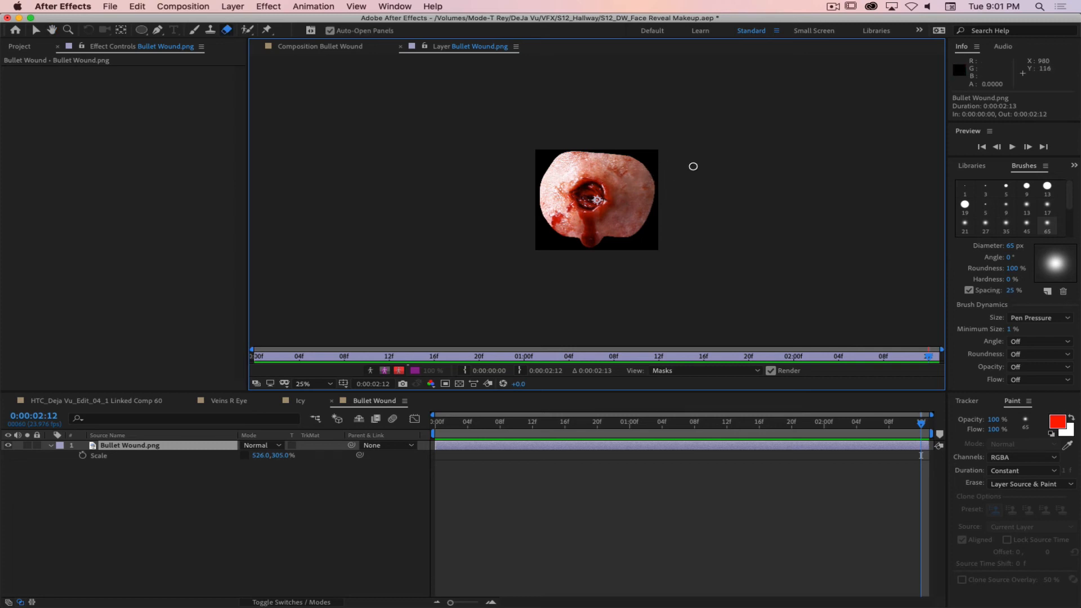
# Erase the hard outer edges around the wound image with a soft eraser, using brush diameters of 421, 220 and 80 px.
pyautogui.moveTo(692, 167); pyautogui.dragTo(701, 181)
pyautogui.rightClick(699, 181)
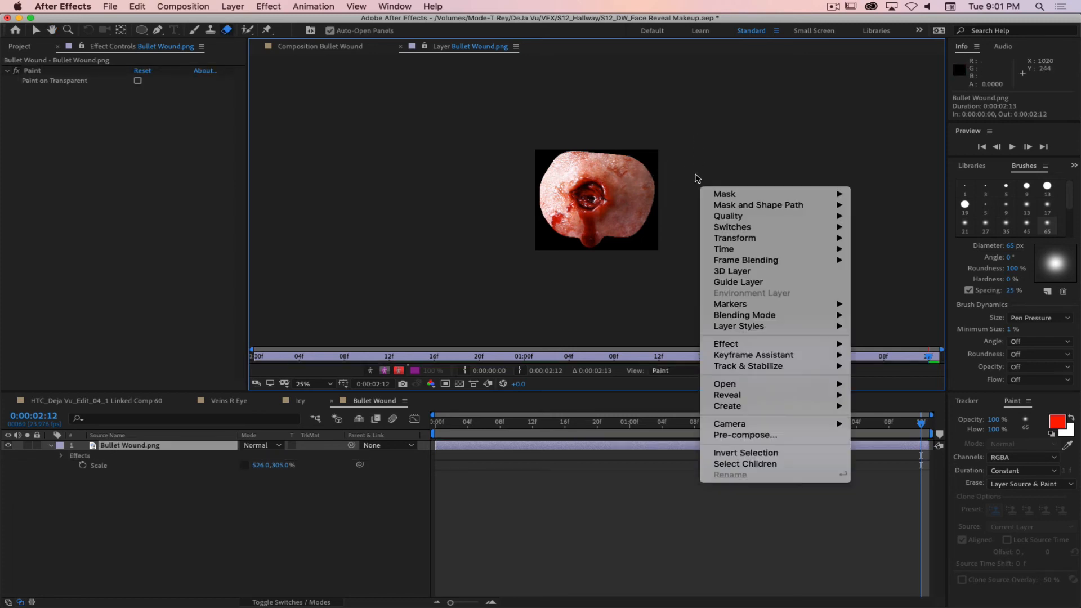
pyautogui.click(691, 153)
pyautogui.moveTo(680, 183)
pyautogui.mouseDown()
pyautogui.moveTo(671, 198)
pyautogui.moveTo(679, 186)
pyautogui.mouseUp()
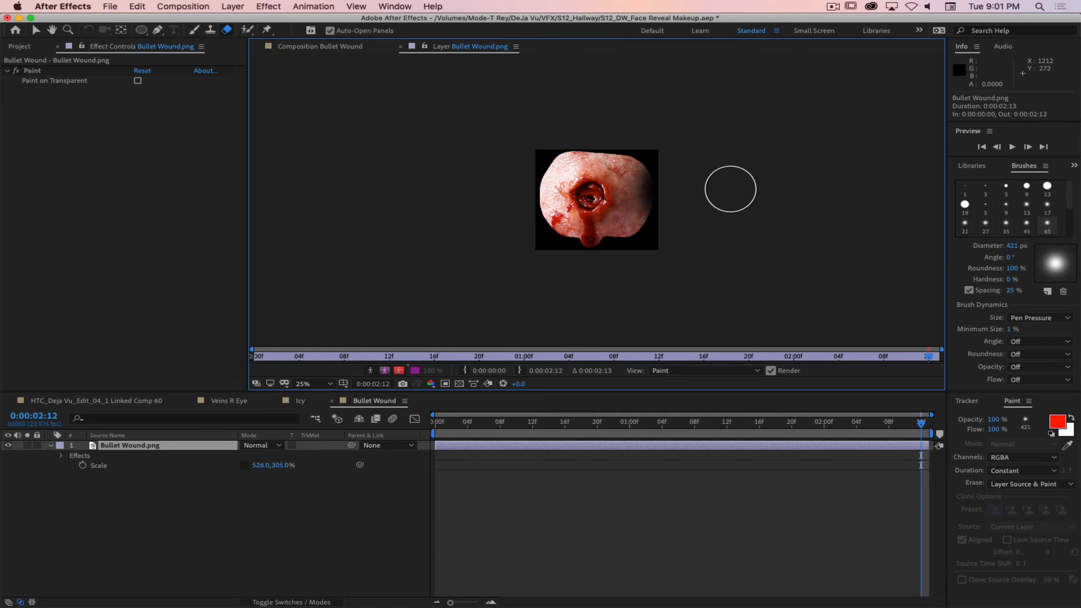
pyautogui.press('.')
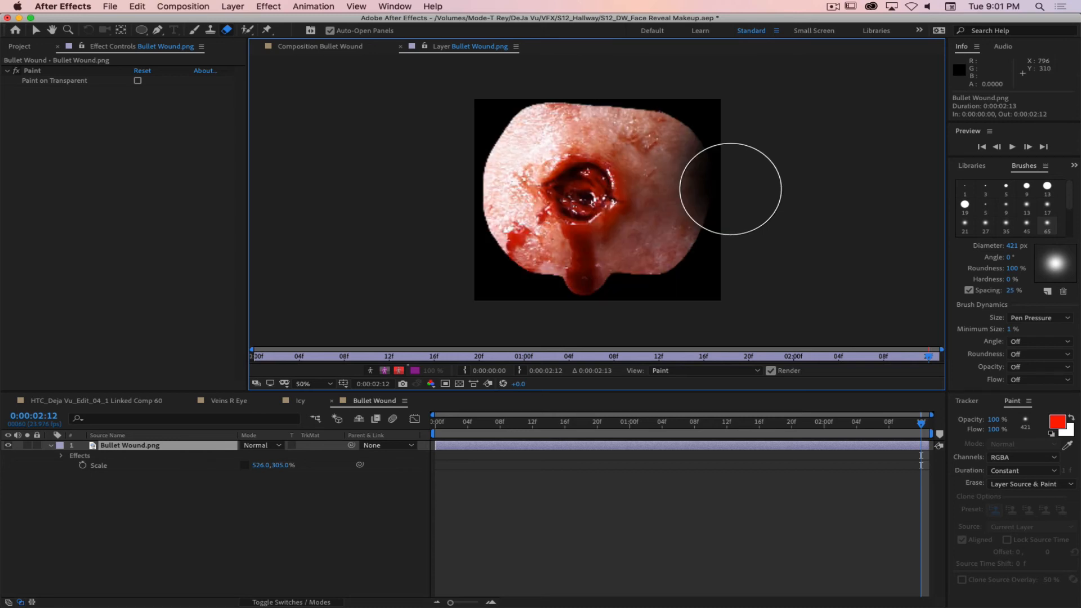
pyautogui.moveTo(731, 189)
pyautogui.mouseDown()
pyautogui.moveTo(749, 137)
pyautogui.moveTo(750, 210)
pyautogui.mouseUp()
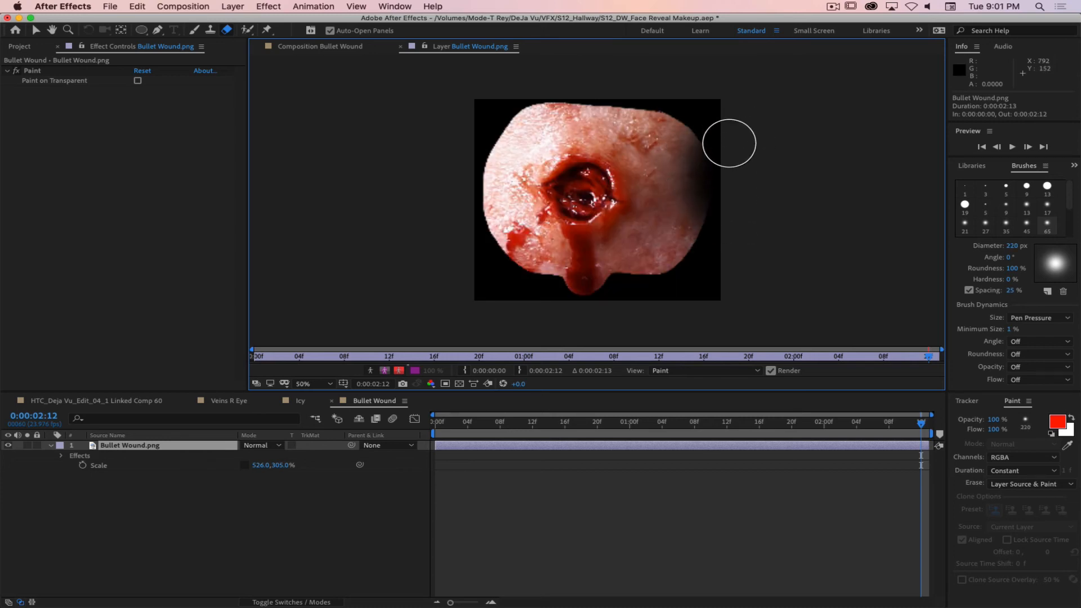
pyautogui.moveTo(751, 147)
pyautogui.mouseDown()
pyautogui.moveTo(726, 160)
pyautogui.moveTo(685, 105)
pyautogui.moveTo(713, 125)
pyautogui.moveTo(676, 98)
pyautogui.moveTo(631, 87)
pyautogui.moveTo(686, 99)
pyautogui.moveTo(593, 85)
pyautogui.moveTo(504, 90)
pyautogui.moveTo(625, 84)
pyautogui.moveTo(480, 94)
pyautogui.moveTo(533, 79)
pyautogui.moveTo(463, 157)
pyautogui.moveTo(473, 139)
pyautogui.moveTo(465, 259)
pyautogui.moveTo(453, 146)
pyautogui.moveTo(472, 167)
pyautogui.moveTo(463, 169)
pyautogui.moveTo(460, 243)
pyautogui.moveTo(479, 260)
pyautogui.moveTo(468, 216)
pyautogui.moveTo(521, 300)
pyautogui.moveTo(500, 268)
pyautogui.moveTo(548, 301)
pyautogui.moveTo(518, 316)
pyautogui.moveTo(518, 302)
pyautogui.moveTo(535, 316)
pyautogui.mouseUp()
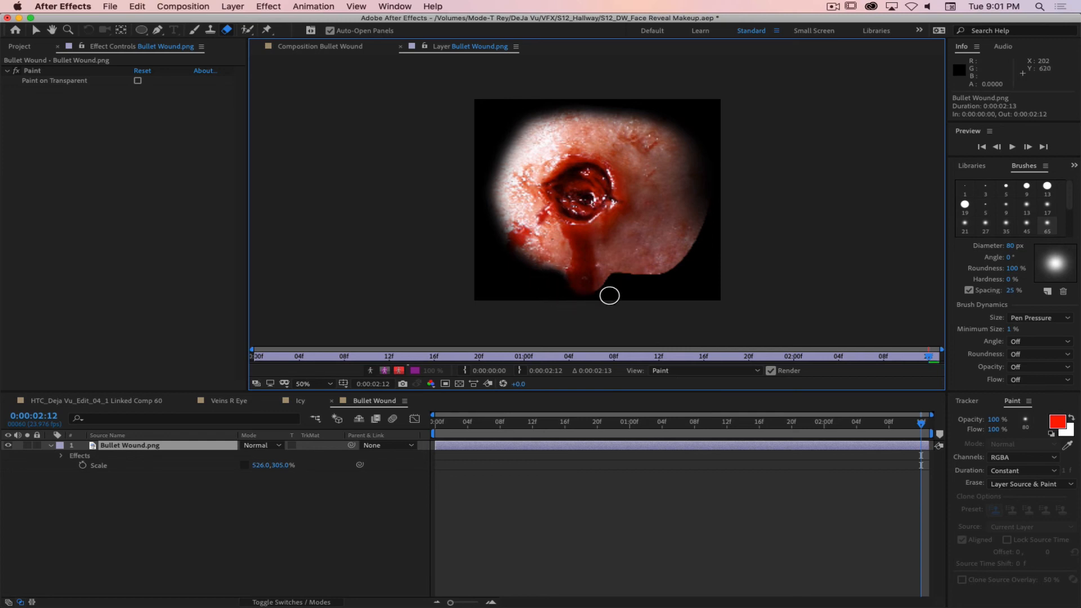
pyautogui.moveTo(616, 285)
pyautogui.mouseDown()
pyautogui.moveTo(680, 271)
pyautogui.moveTo(719, 212)
pyautogui.moveTo(711, 206)
pyautogui.moveTo(702, 243)
pyautogui.moveTo(709, 217)
pyautogui.moveTo(666, 290)
pyautogui.mouseUp()
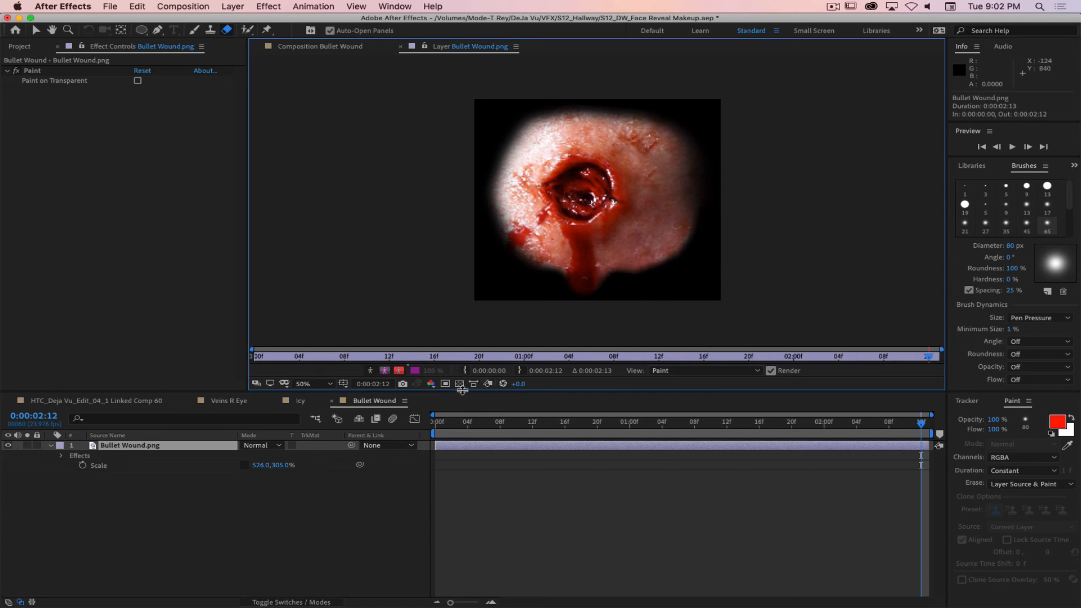
# Check the softened wound edges against the transparency grid in the Bullet Wound composition, then return to the linked comp.
pyautogui.click(275, 49)
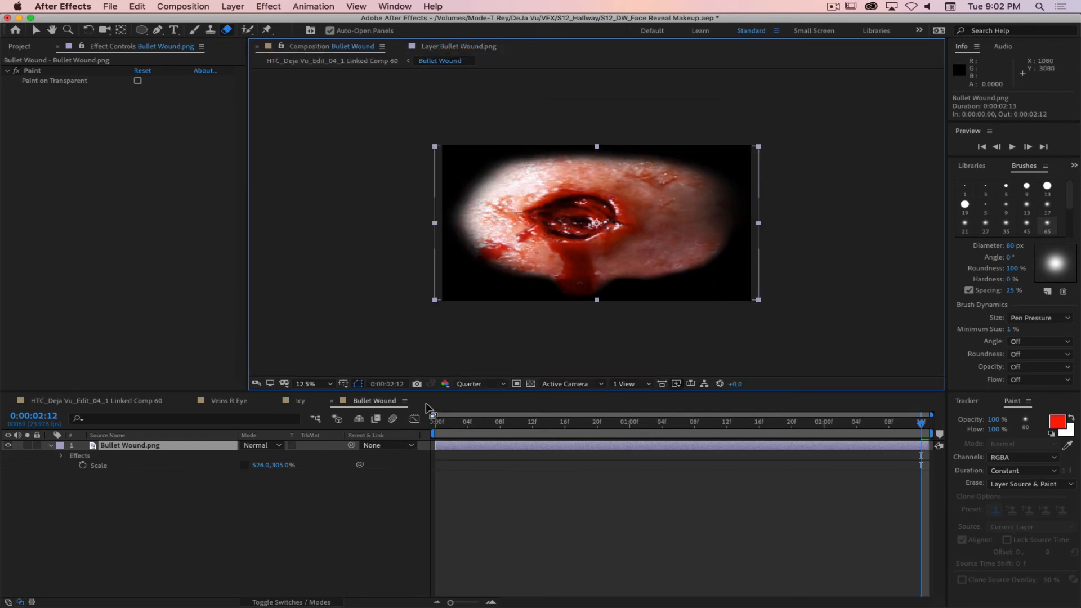
pyautogui.click(531, 384)
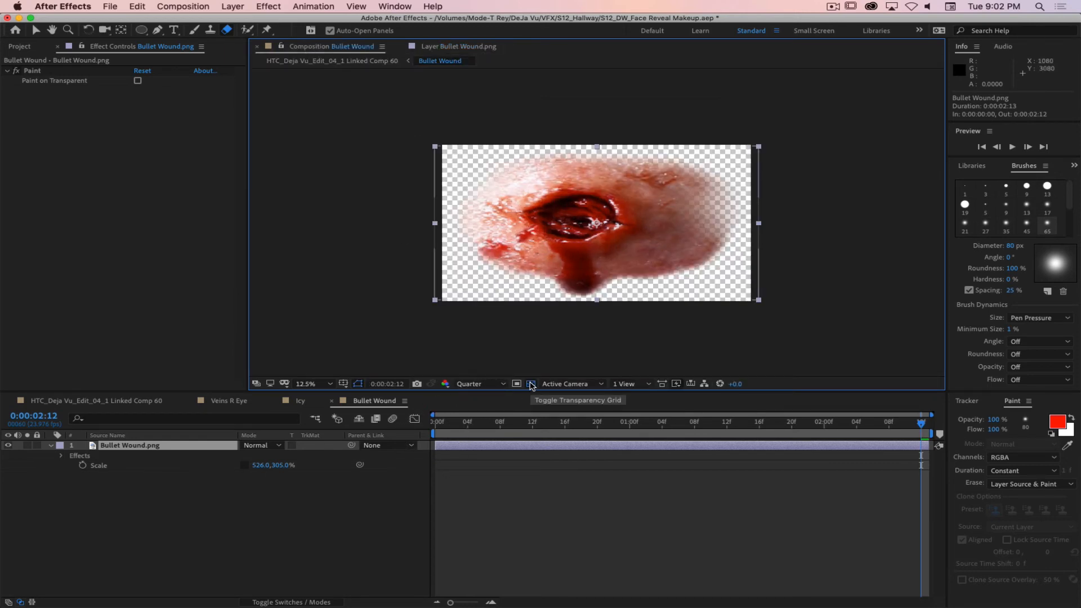
pyautogui.click(531, 385)
pyautogui.click(104, 405)
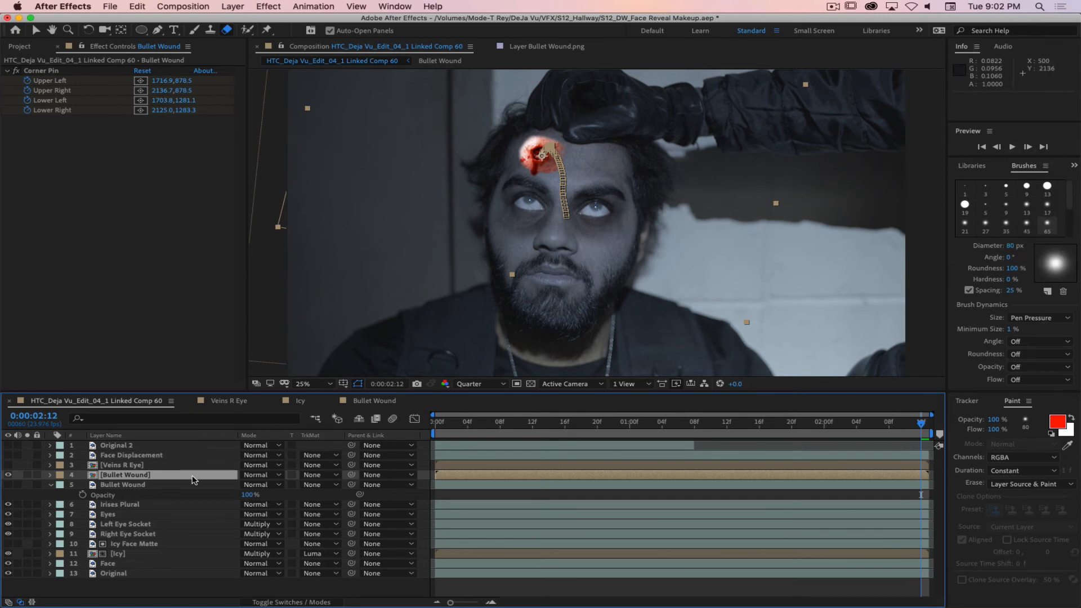
# Find the Curves effect and apply it to the Bullet Wound composition layer in the linked comp.
pyautogui.click(138, 485)
pyautogui.click(138, 476)
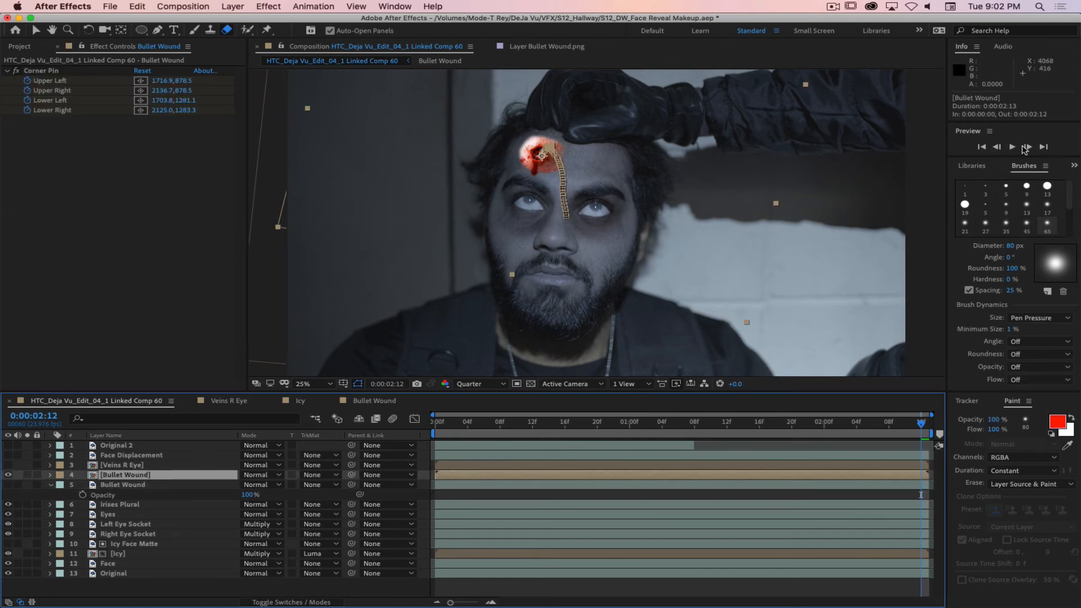
pyautogui.click(395, 6)
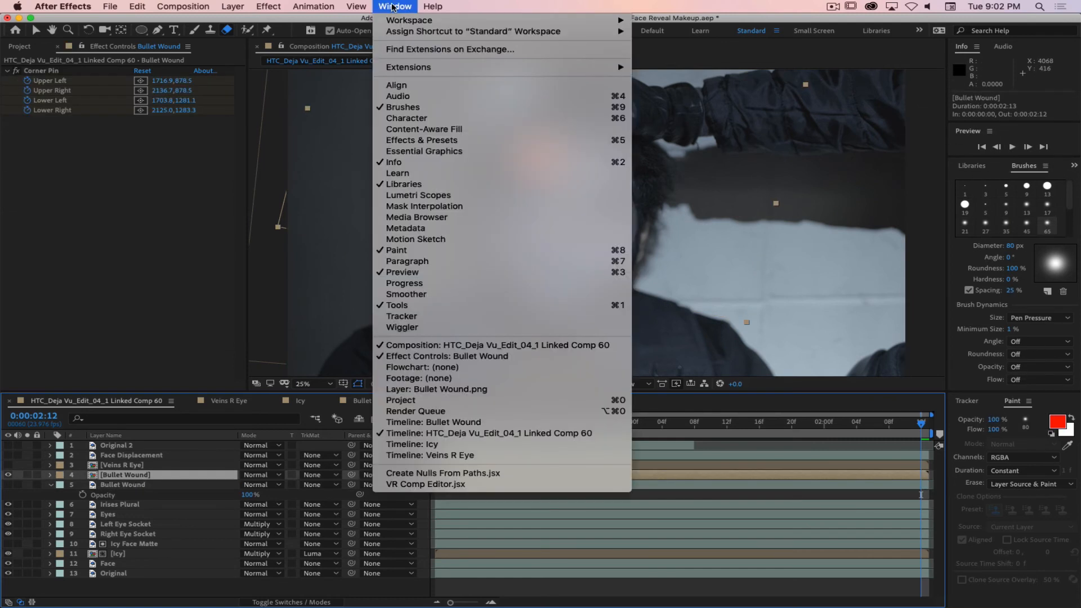
pyautogui.click(408, 130)
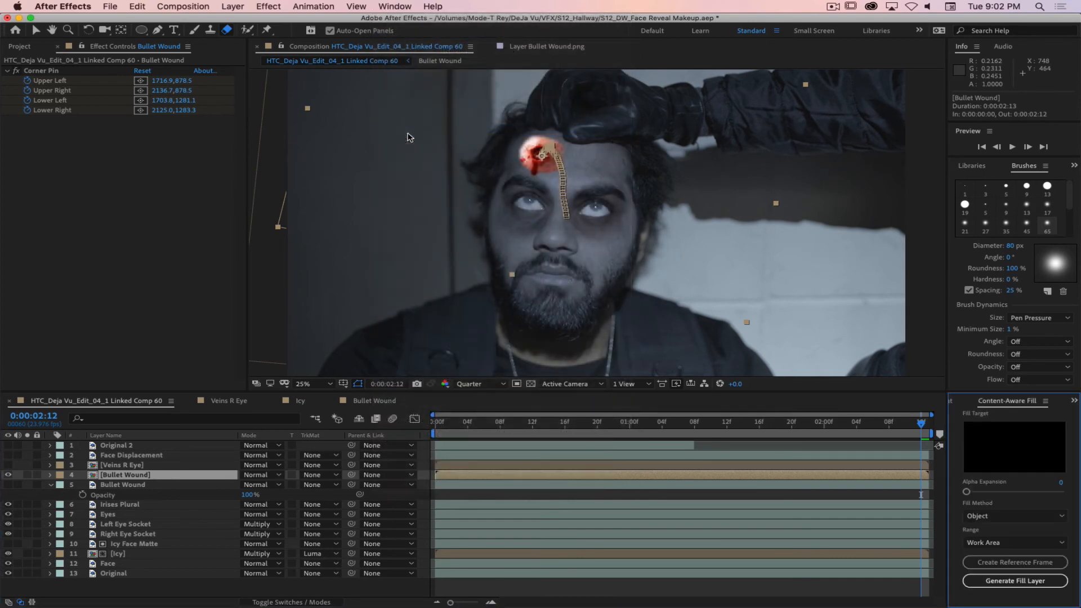
pyautogui.click(395, 6)
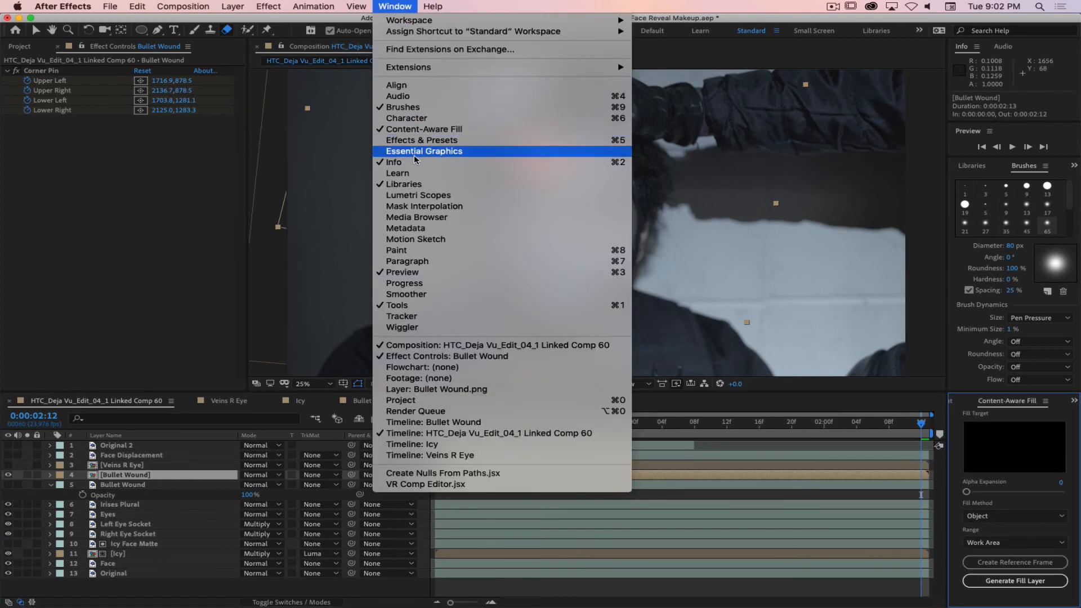
pyautogui.click(423, 140)
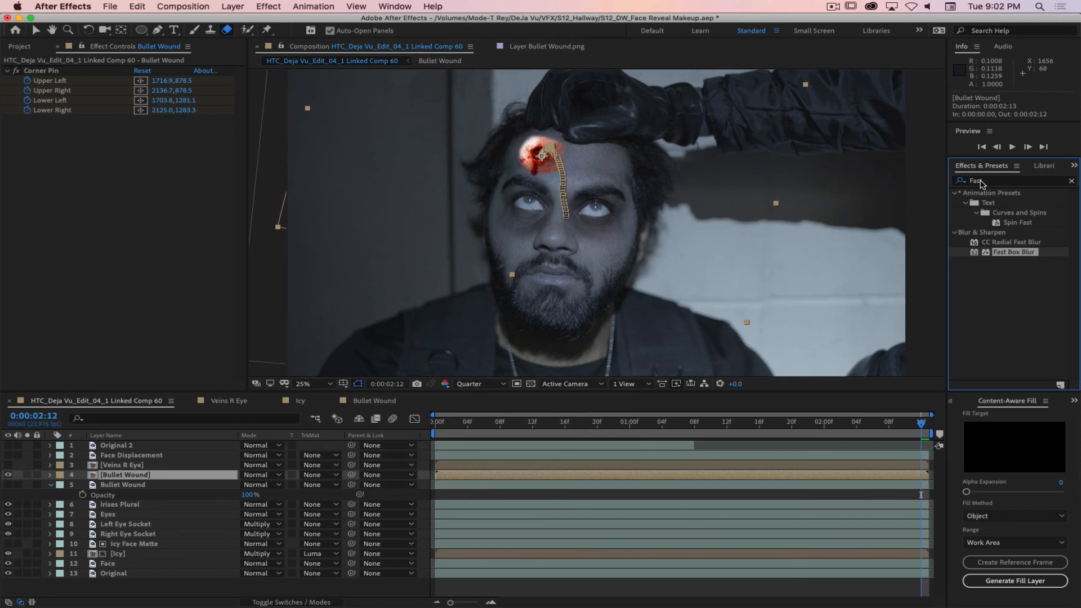
pyautogui.click(954, 180)
pyautogui.press('BackSpace')
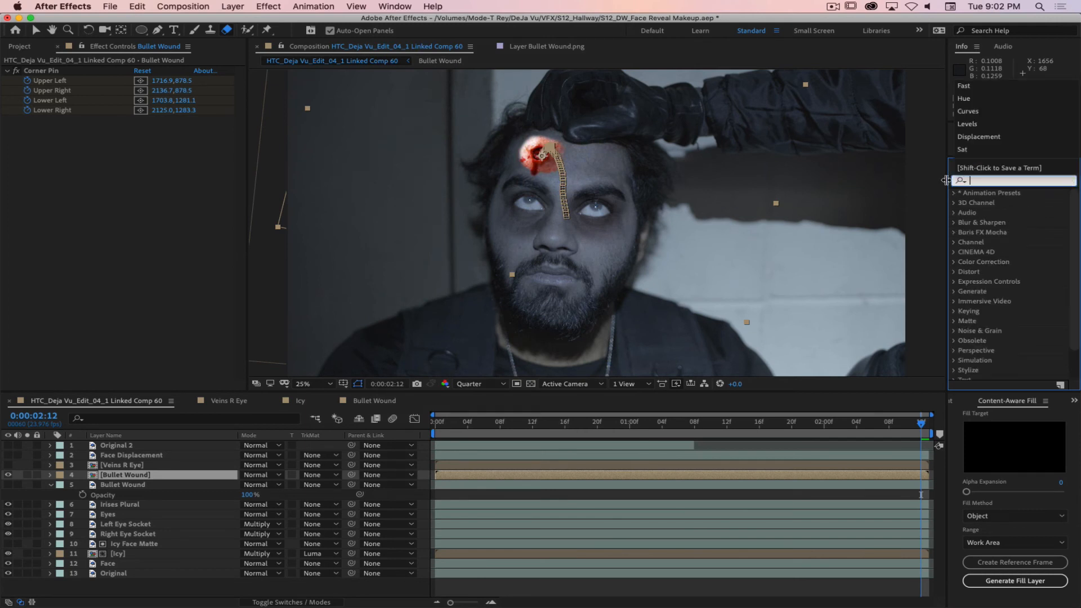
pyautogui.write('Curves')
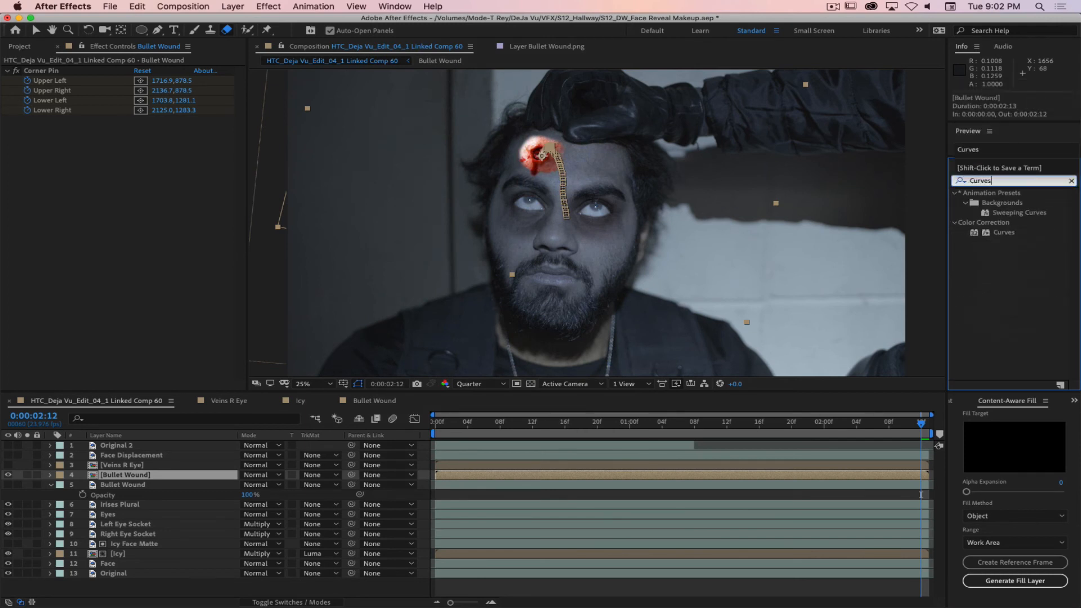
pyautogui.moveTo(976, 238); pyautogui.dragTo(159, 478)
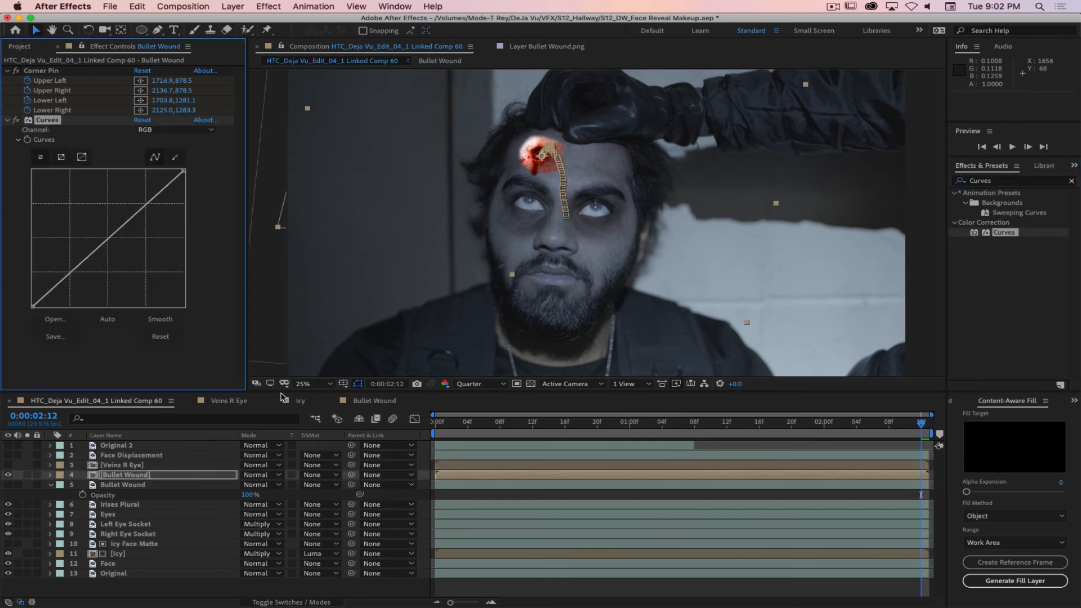
# In Curves, lower the Red channel's midtones and highlight end, and raise the Blue channel's midtones slightly.
pyautogui.click(169, 129)
pyautogui.click(157, 152)
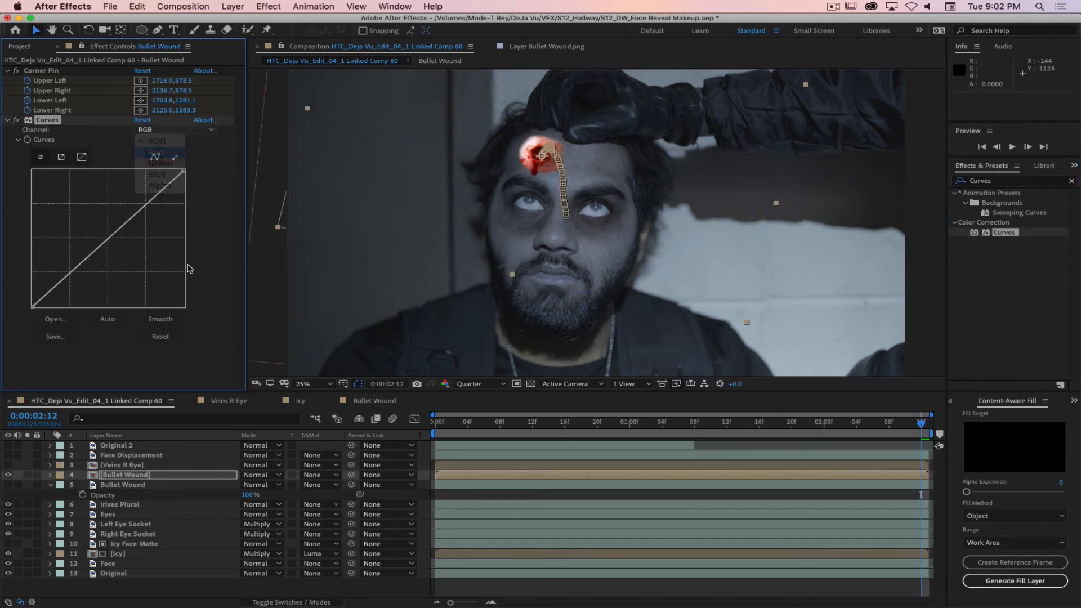
pyautogui.moveTo(110, 243); pyautogui.dragTo(125, 250)
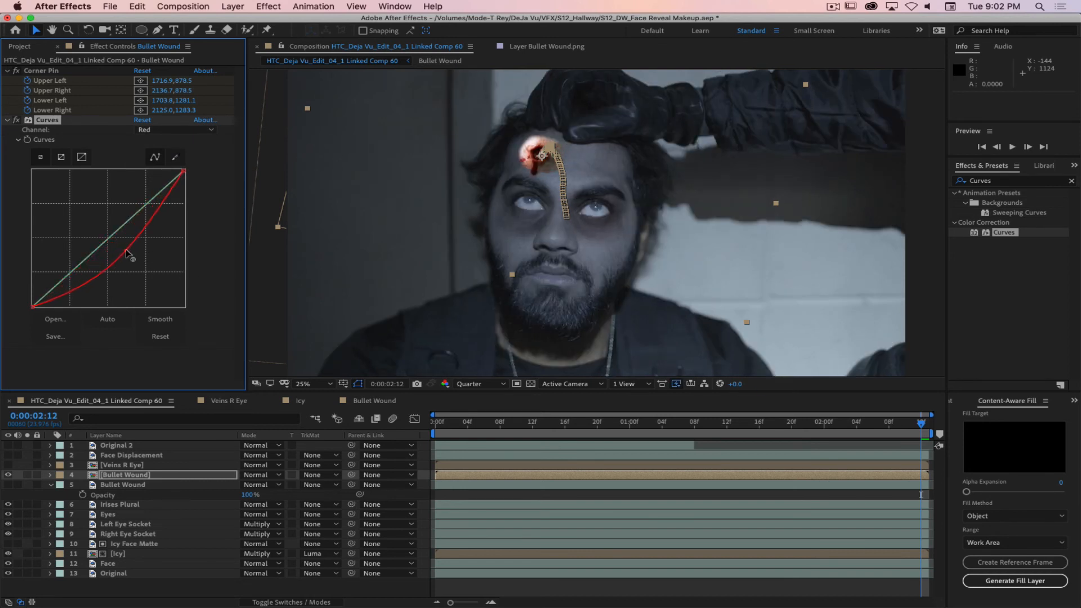
pyautogui.moveTo(183, 172); pyautogui.dragTo(184, 182)
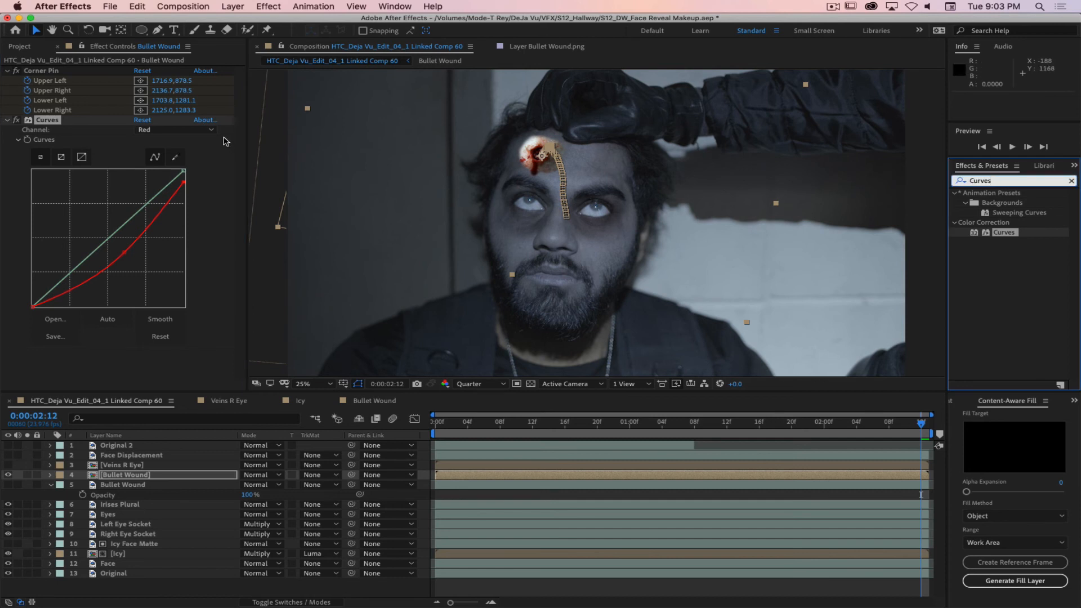
pyautogui.click(169, 130)
pyautogui.click(157, 174)
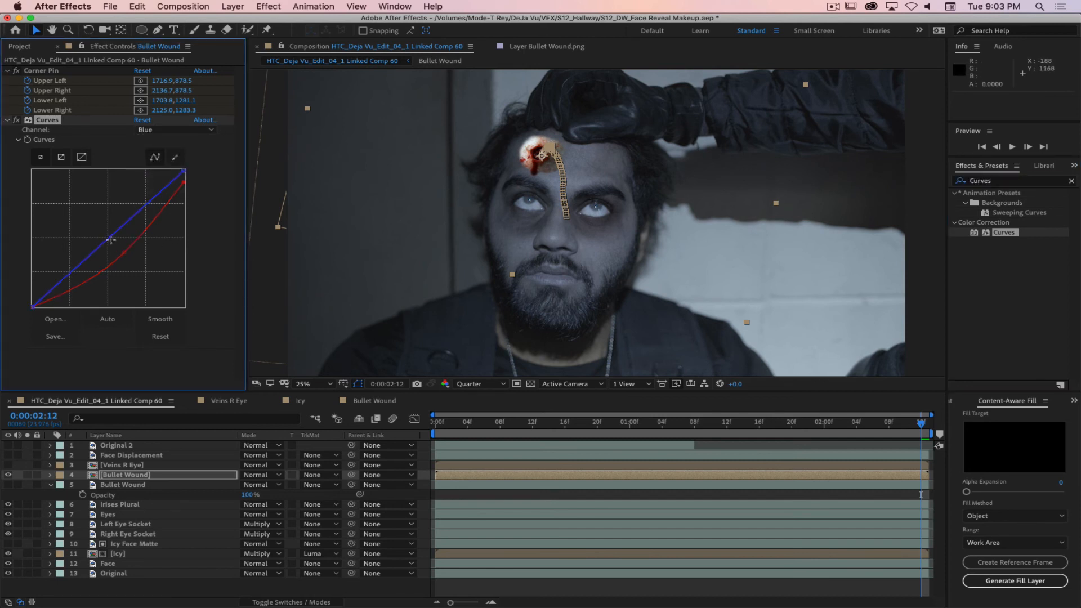
pyautogui.moveTo(110, 241); pyautogui.dragTo(101, 232)
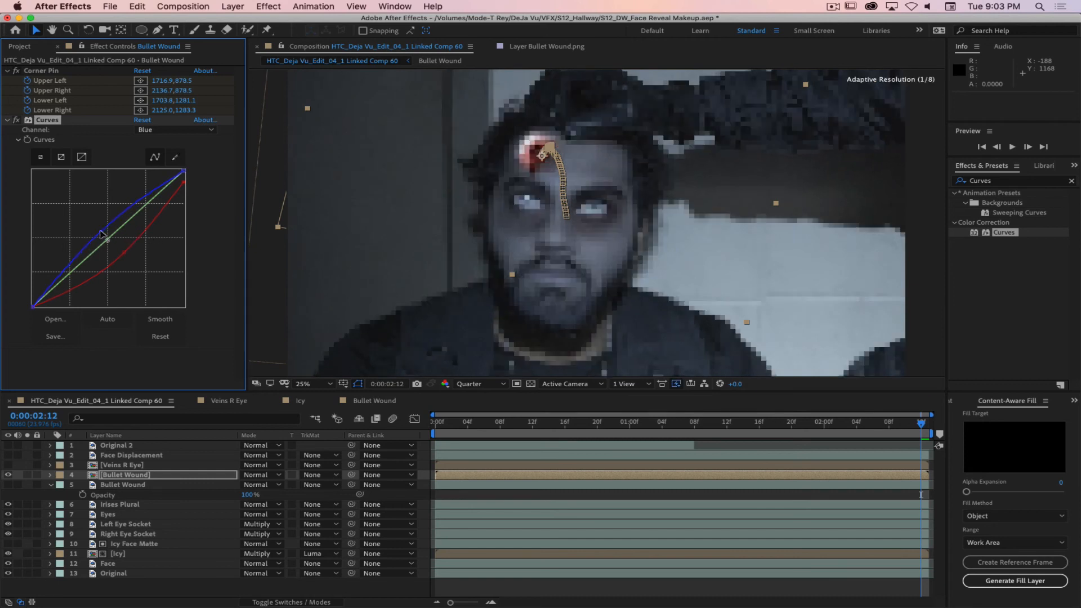
# Add a Hue/Saturation effect after Curves on the Bullet Wound layer and set Master Saturation to -46.
pyautogui.click(988, 182)
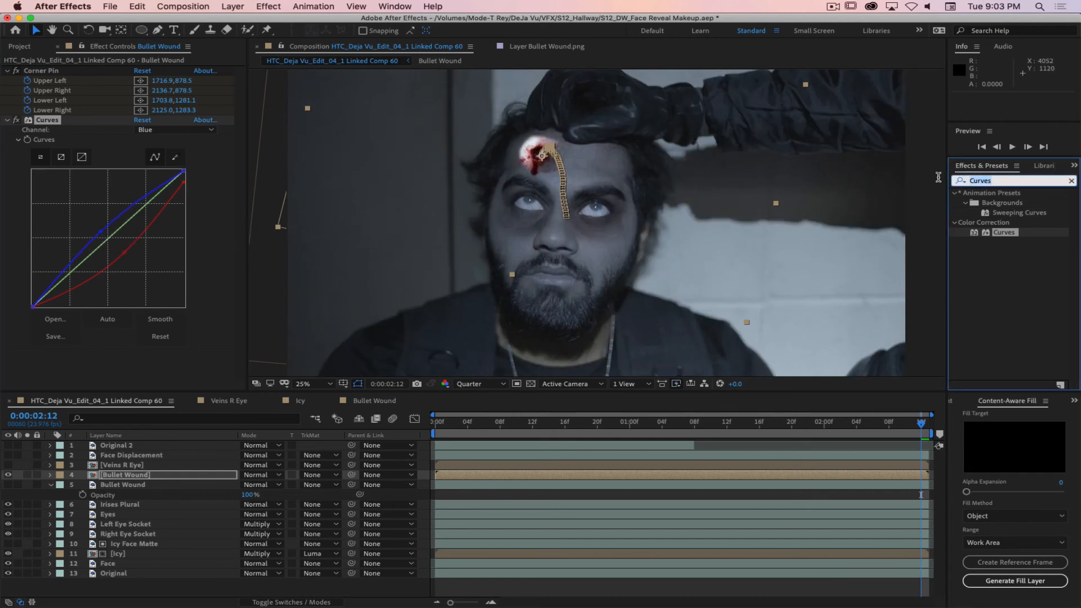
pyautogui.write('Hue')
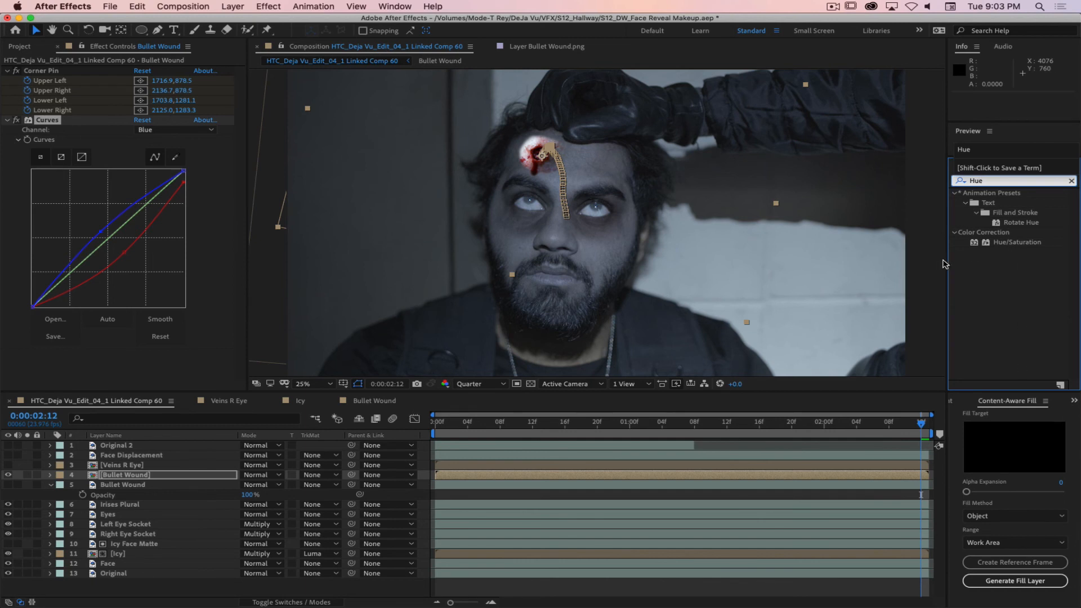
pyautogui.moveTo(974, 244); pyautogui.dragTo(107, 321)
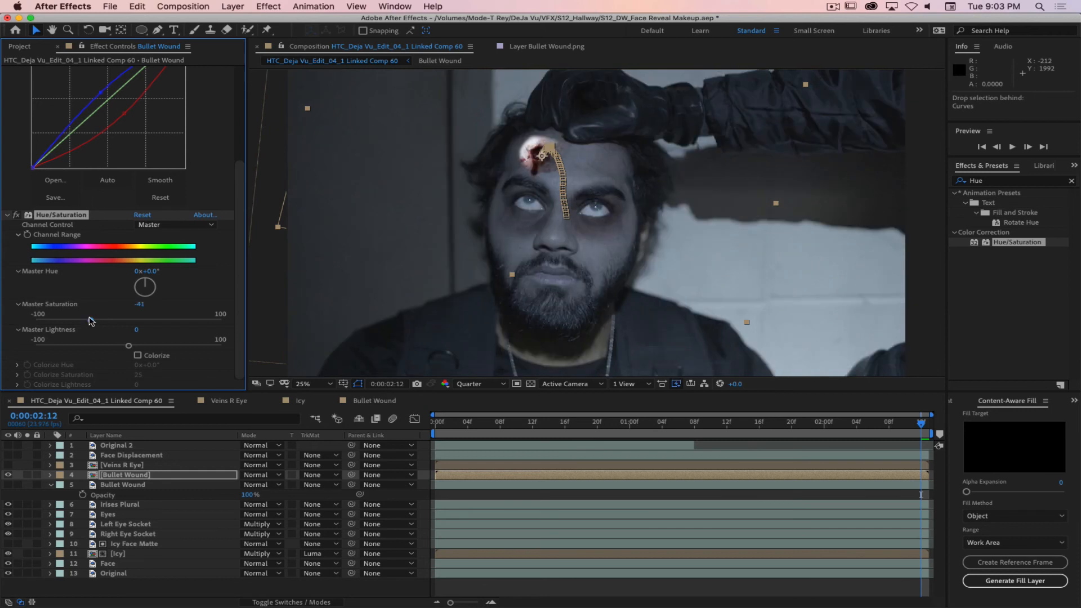
pyautogui.moveTo(90, 321); pyautogui.dragTo(86, 320)
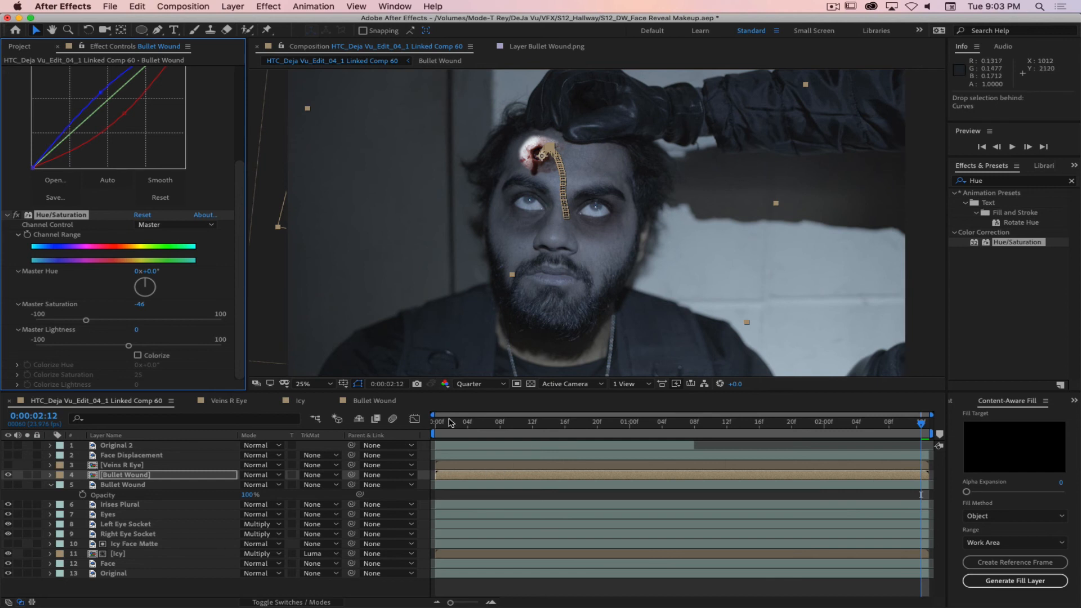
# Open Bullet Wound.png from the Bullet Wound composition for painting with the Clone Stamp, using a soft brush of about 145 px.
pyautogui.click(375, 401)
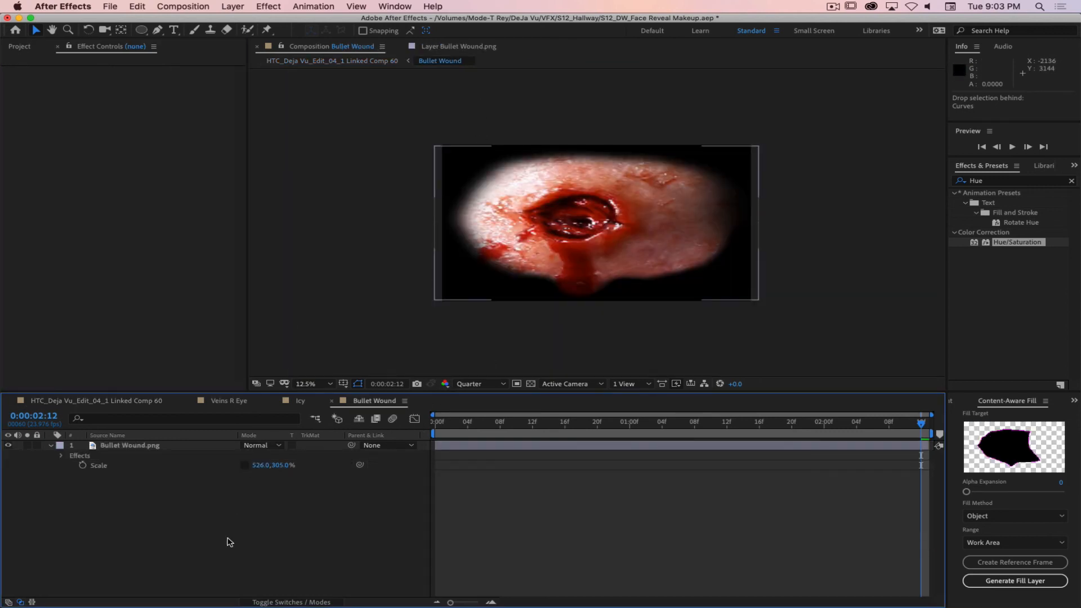
pyautogui.doubleClick(126, 446)
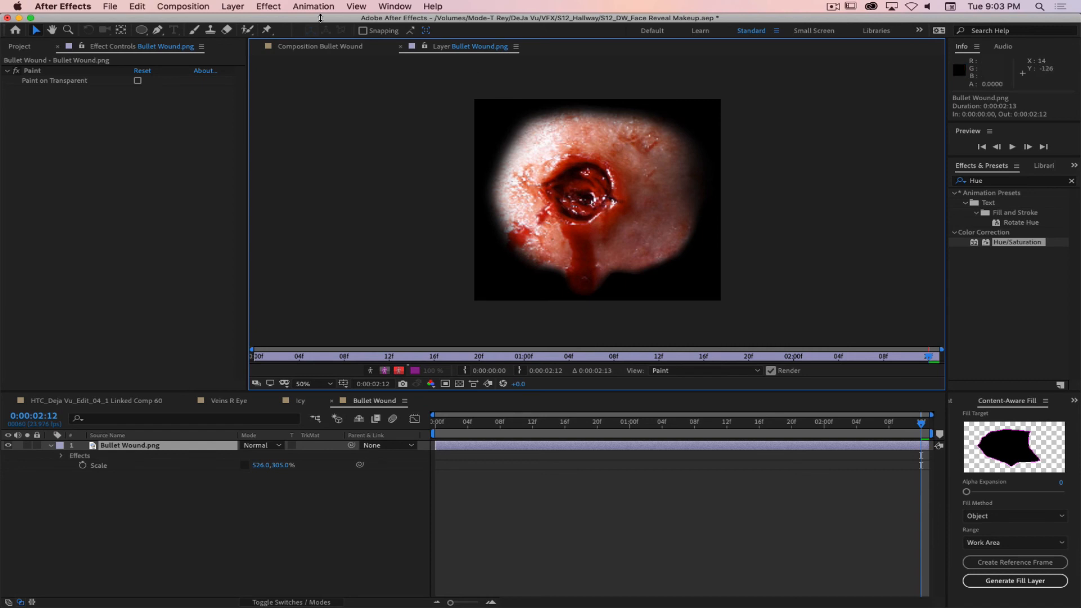
pyautogui.click(194, 31)
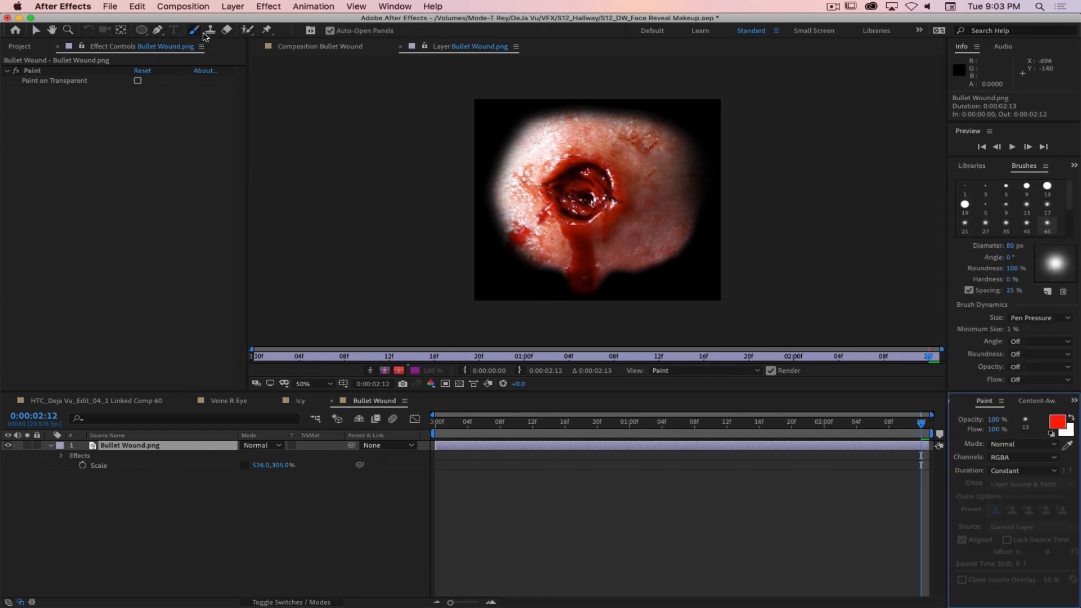
pyautogui.click(209, 30)
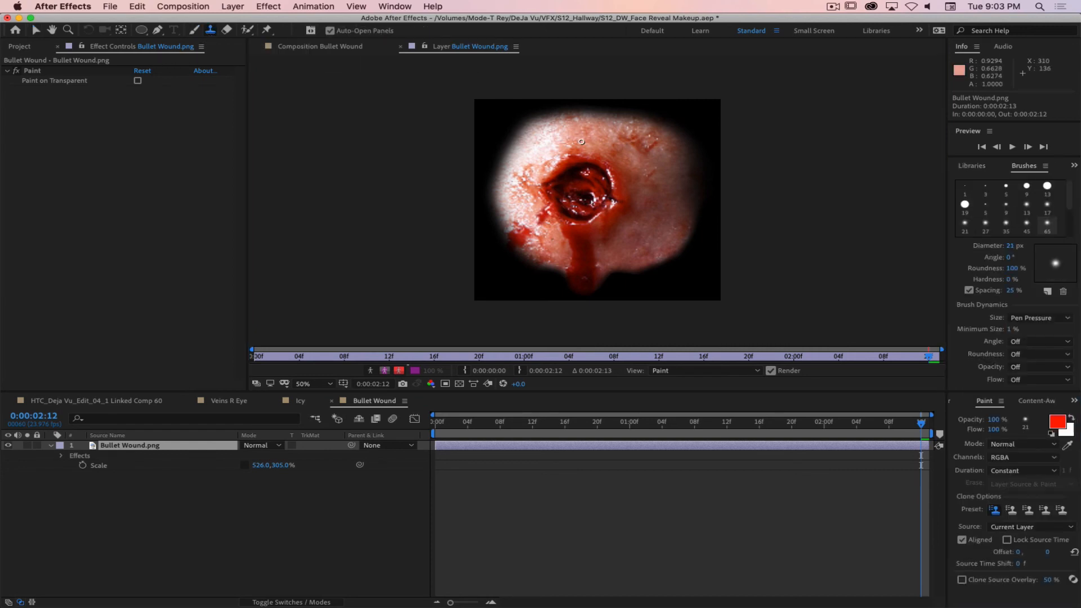
pyautogui.moveTo(646, 184); pyautogui.dragTo(681, 184)
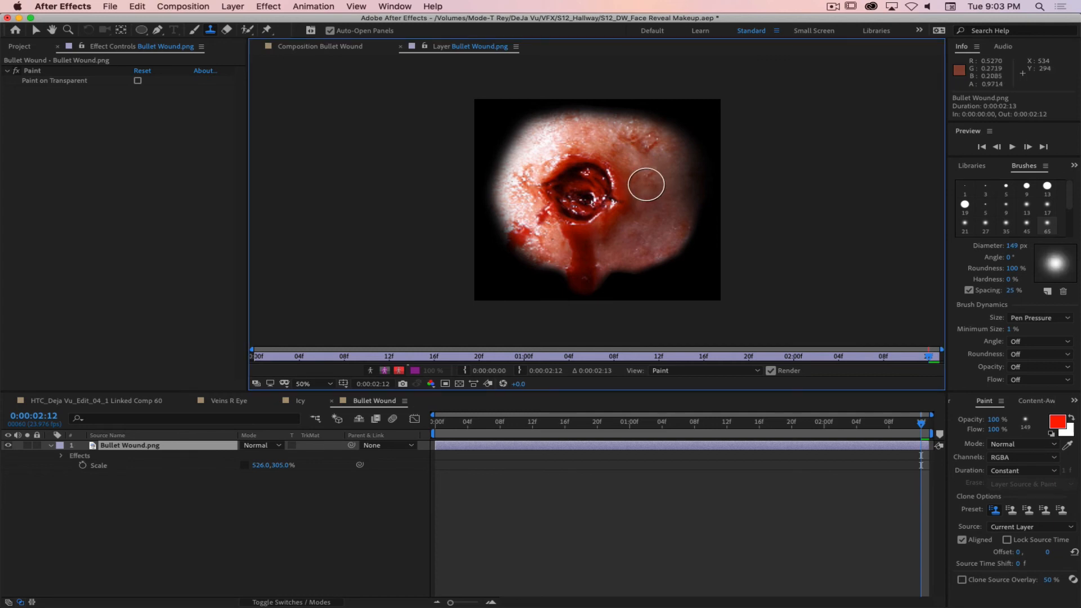
# Clone darker skin from the wound's right side over the bright skin above and to its left, and check it in the linked comp.
pyautogui.keyDown('alt'); pyautogui.click(666, 162); pyautogui.keyUp('alt')
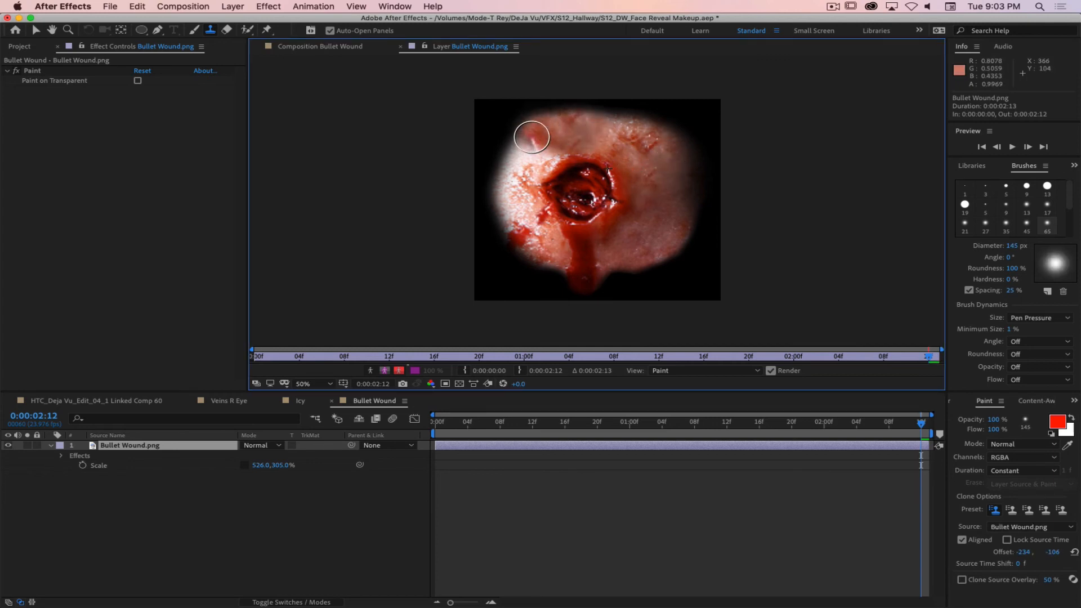
pyautogui.click(532, 137)
pyautogui.keyDown('alt'); pyautogui.click(676, 183); pyautogui.keyUp('alt')
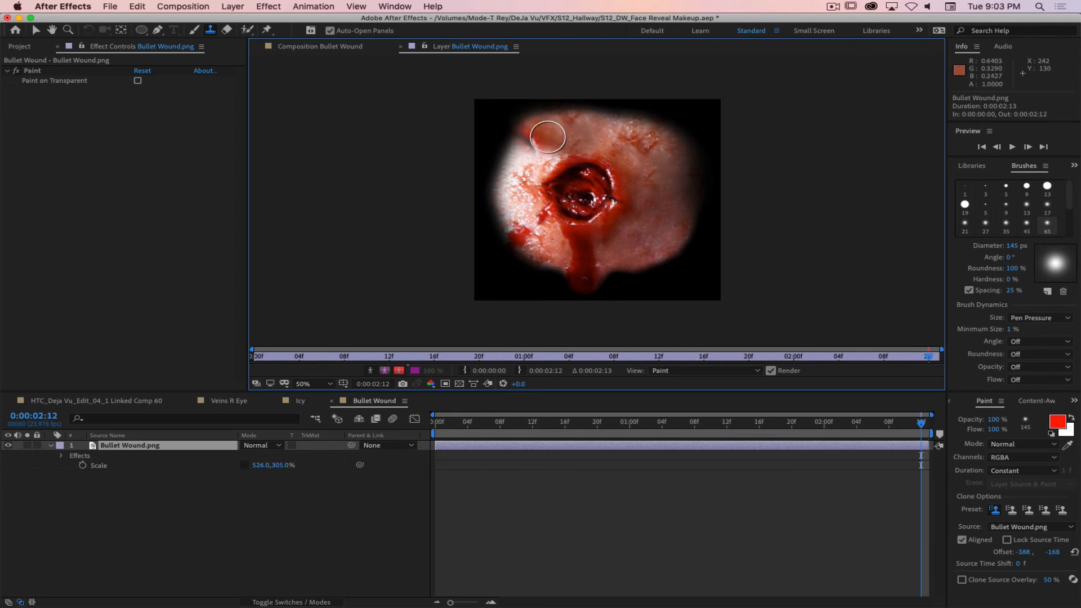
pyautogui.moveTo(538, 144)
pyautogui.mouseDown()
pyautogui.moveTo(536, 162)
pyautogui.moveTo(552, 149)
pyautogui.moveTo(526, 135)
pyautogui.moveTo(548, 152)
pyautogui.mouseUp()
pyautogui.keyDown('alt'); pyautogui.click(660, 214); pyautogui.keyUp('alt')
pyautogui.keyDown('alt'); pyautogui.click(671, 218); pyautogui.keyUp('alt')
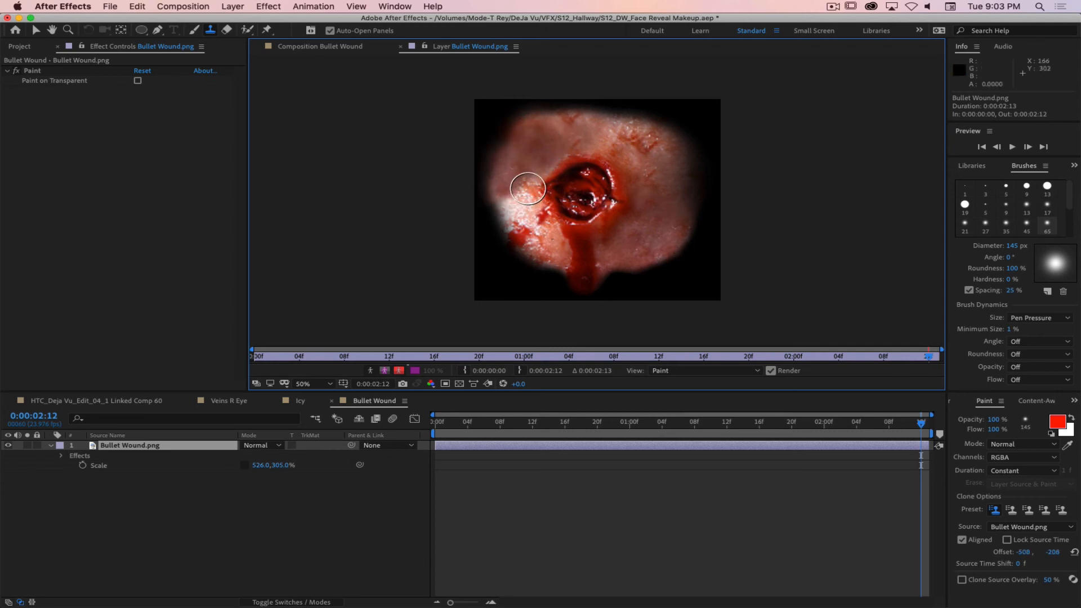
pyautogui.keyDown('alt'); pyautogui.click(671, 227); pyautogui.keyUp('alt')
pyautogui.moveTo(525, 191)
pyautogui.mouseDown()
pyautogui.moveTo(517, 221)
pyautogui.moveTo(529, 240)
pyautogui.moveTo(534, 225)
pyautogui.moveTo(547, 254)
pyautogui.moveTo(547, 240)
pyautogui.moveTo(552, 261)
pyautogui.moveTo(526, 204)
pyautogui.moveTo(533, 161)
pyautogui.moveTo(549, 154)
pyautogui.moveTo(524, 189)
pyautogui.mouseUp()
pyautogui.keyDown('alt'); pyautogui.click(658, 236); pyautogui.keyUp('alt')
pyautogui.keyDown('alt'); pyautogui.click(663, 234); pyautogui.keyUp('alt')
pyautogui.keyDown('alt'); pyautogui.click(665, 222); pyautogui.keyUp('alt')
pyautogui.keyDown('alt'); pyautogui.click(655, 211); pyautogui.keyUp('alt')
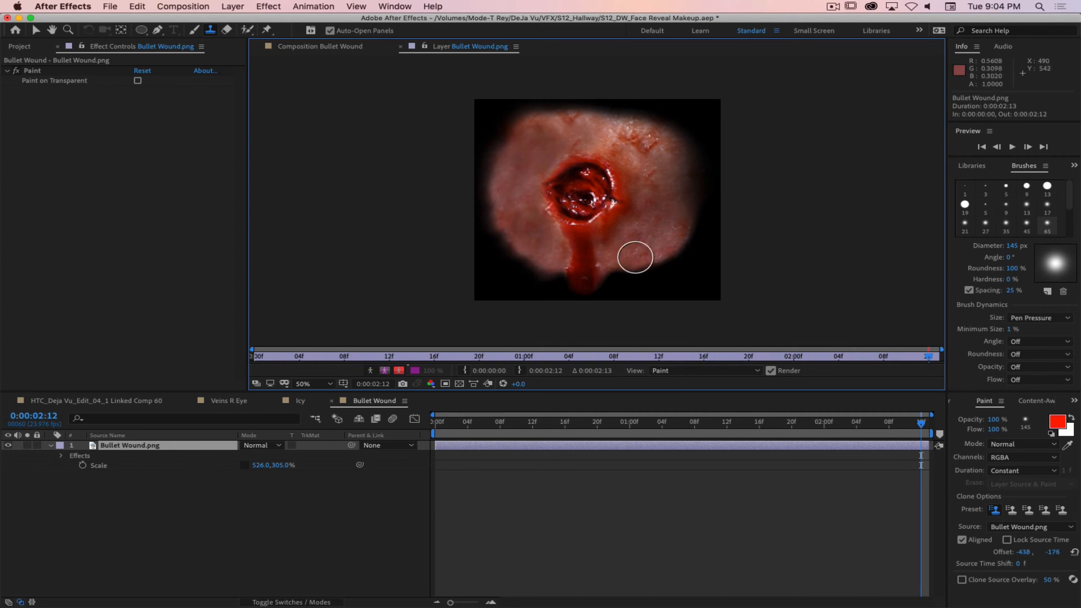
pyautogui.keyDown('alt'); pyautogui.click(652, 173); pyautogui.keyUp('alt')
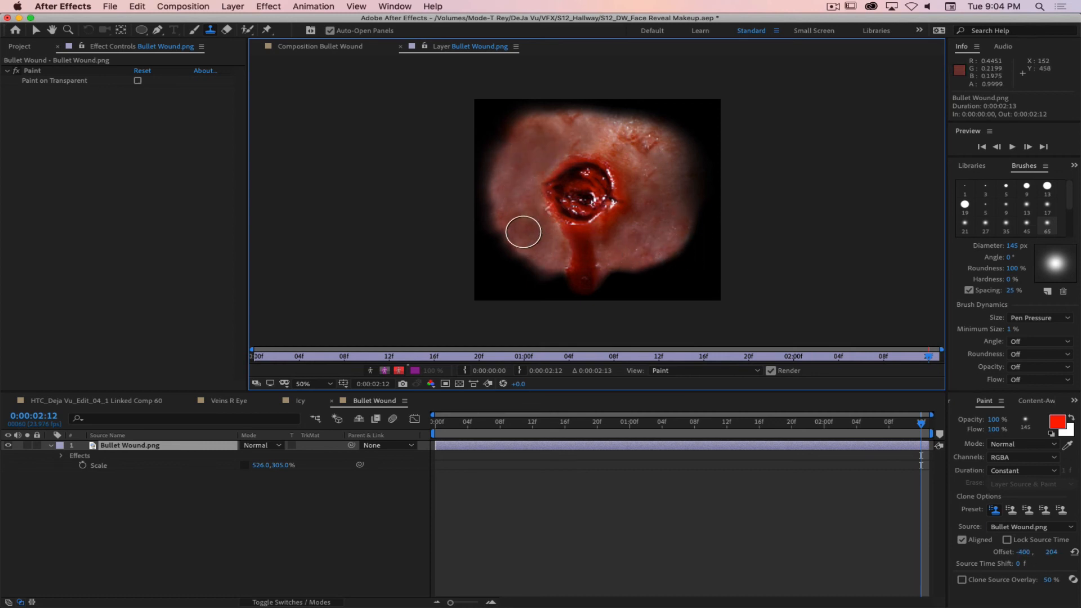
pyautogui.click(524, 232)
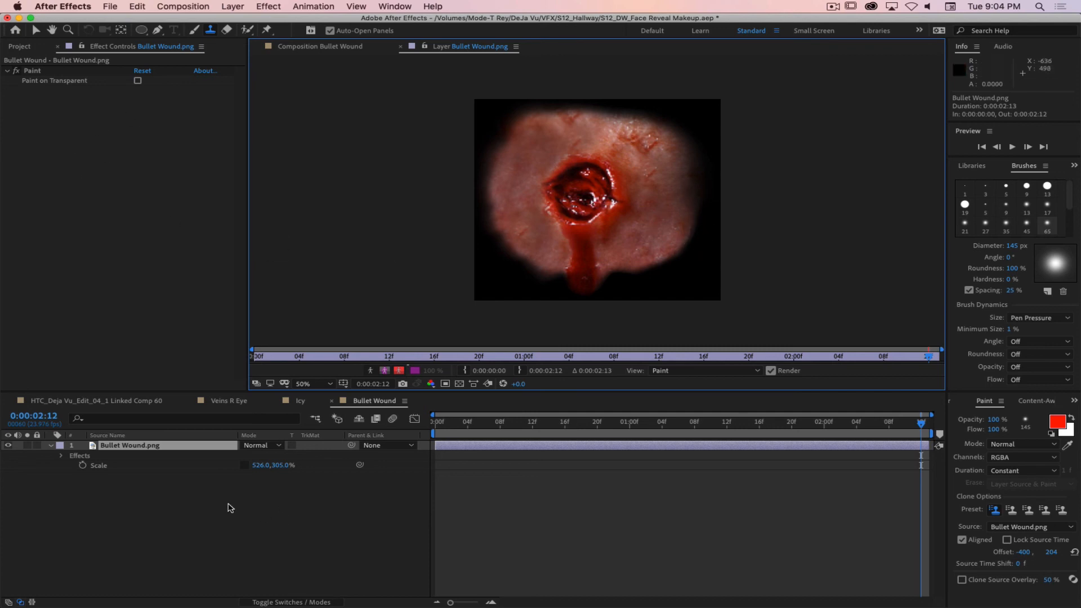
pyautogui.click(127, 401)
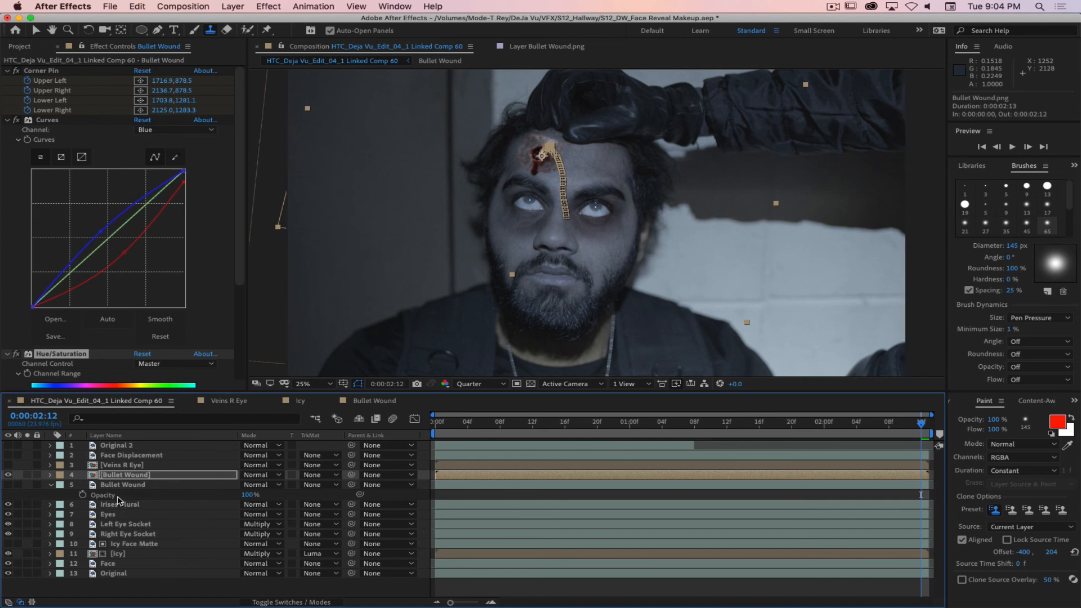
# Reopen Bullet Wound.png and erase the skin's outer edges with a soft eraser enlarged up to 394 px, and return to the linked comp.
pyautogui.click(384, 401)
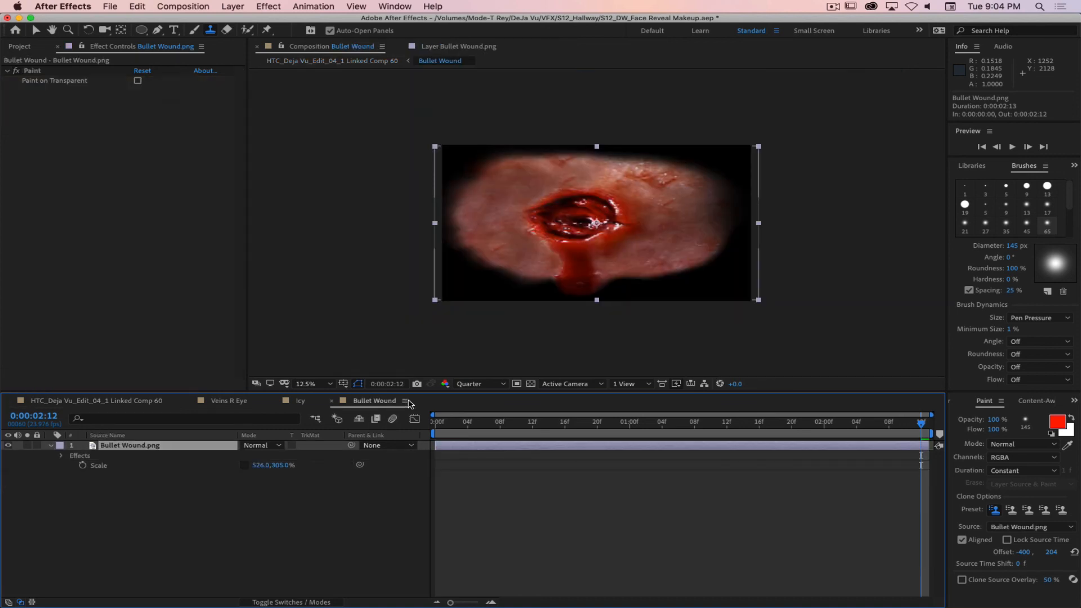
pyautogui.doubleClick(95, 448)
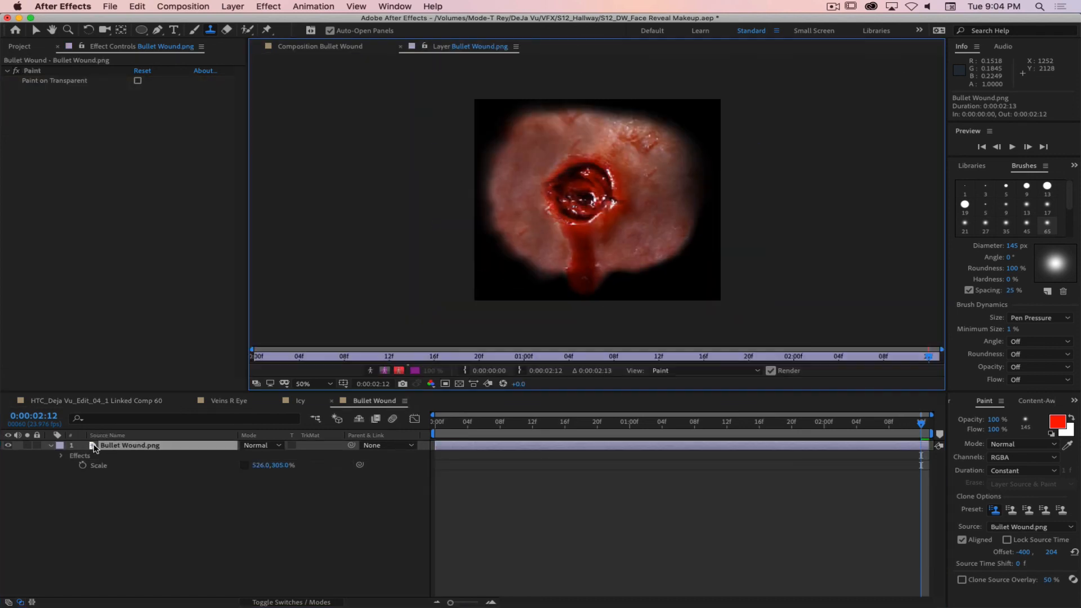
pyautogui.click(227, 31)
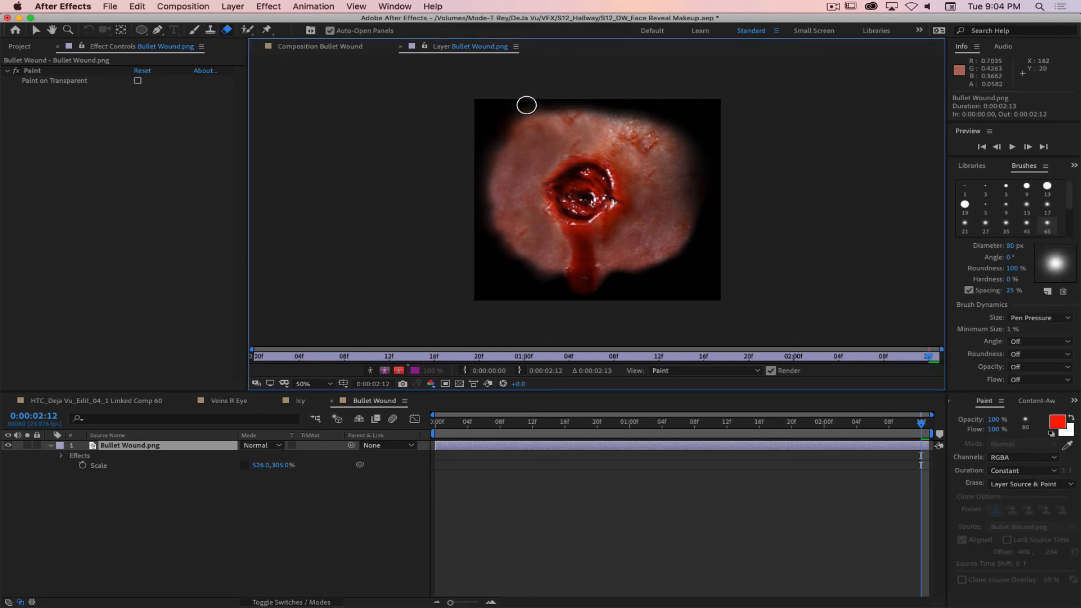
pyautogui.moveTo(521, 97)
pyautogui.mouseDown()
pyautogui.moveTo(512, 107)
pyautogui.moveTo(488, 91)
pyautogui.mouseUp()
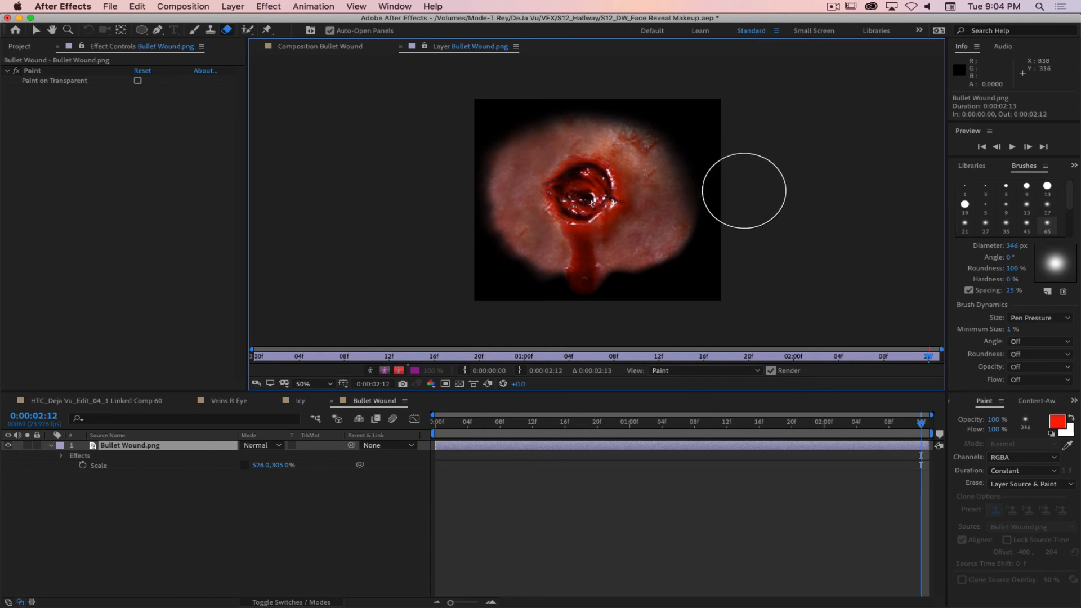
pyautogui.moveTo(719, 261); pyautogui.dragTo(713, 264)
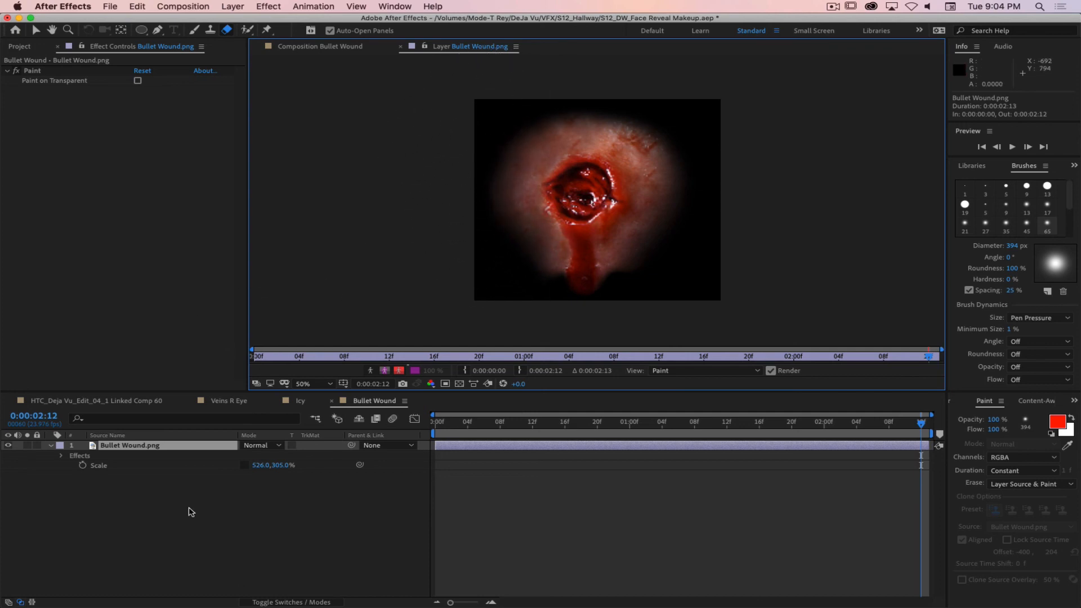
pyautogui.click(123, 401)
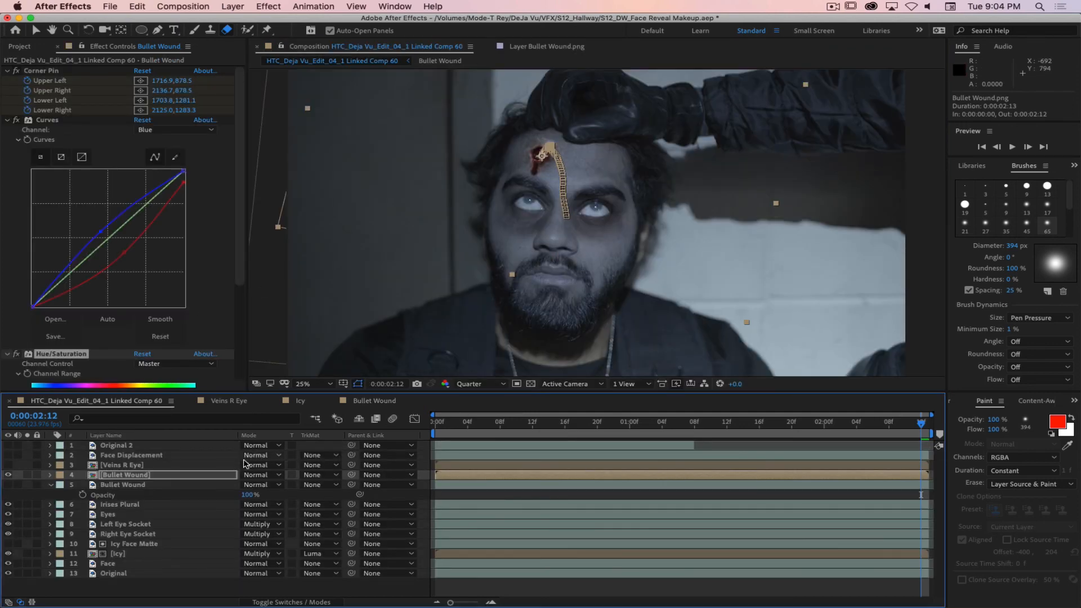
# Set the Hue/Saturation effect's Master Lightness to -9 on the Bullet Wound layer.
pyautogui.click(120, 596)
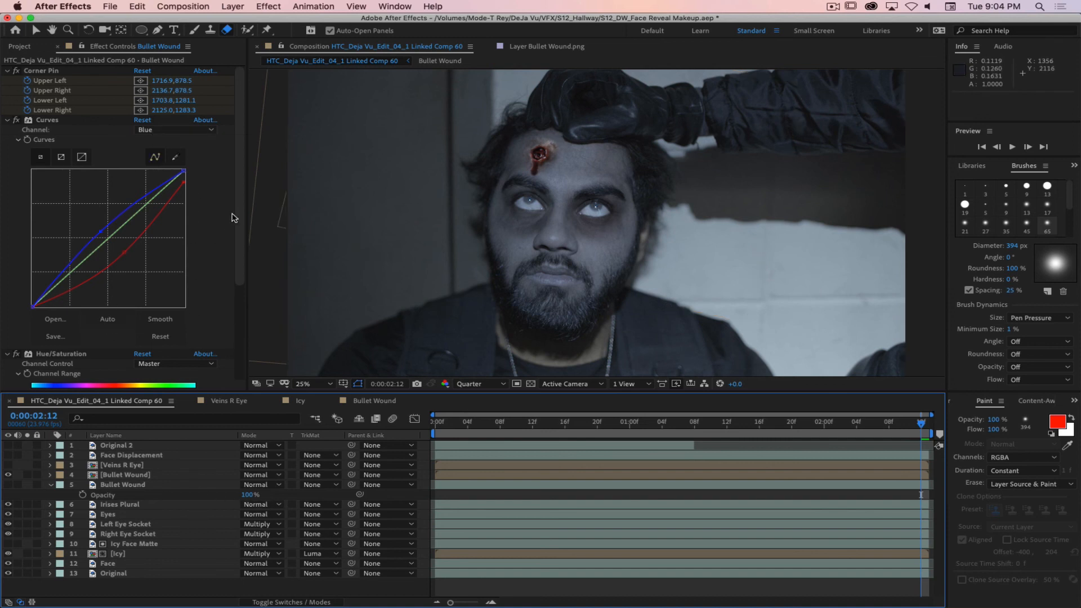
pyautogui.moveTo(235, 218); pyautogui.dragTo(237, 270)
pyautogui.scroll(-3, 225, 318)
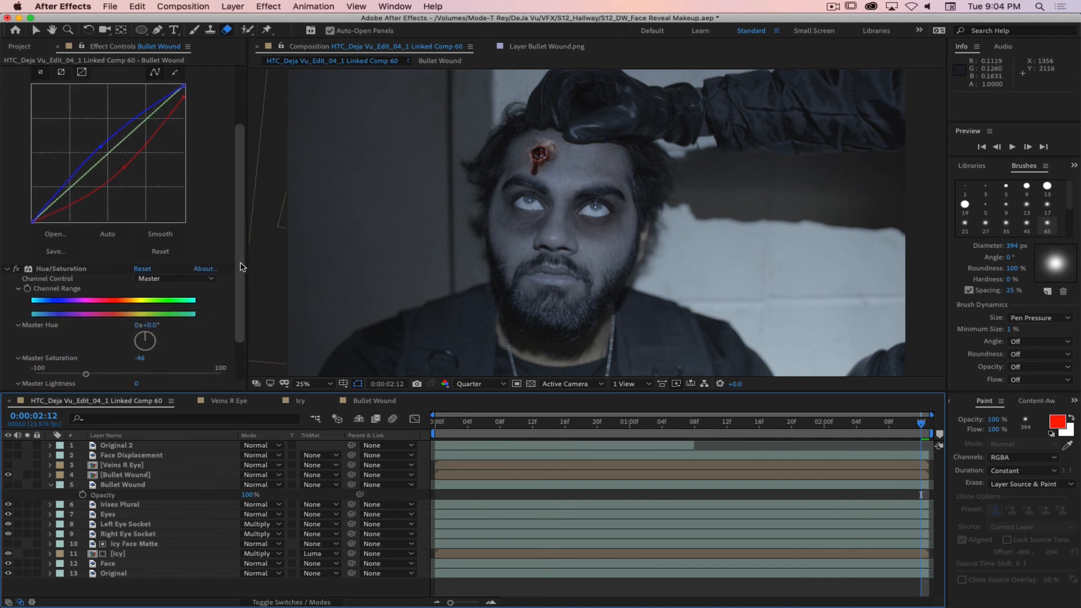
pyautogui.moveTo(129, 347); pyautogui.dragTo(119, 350)
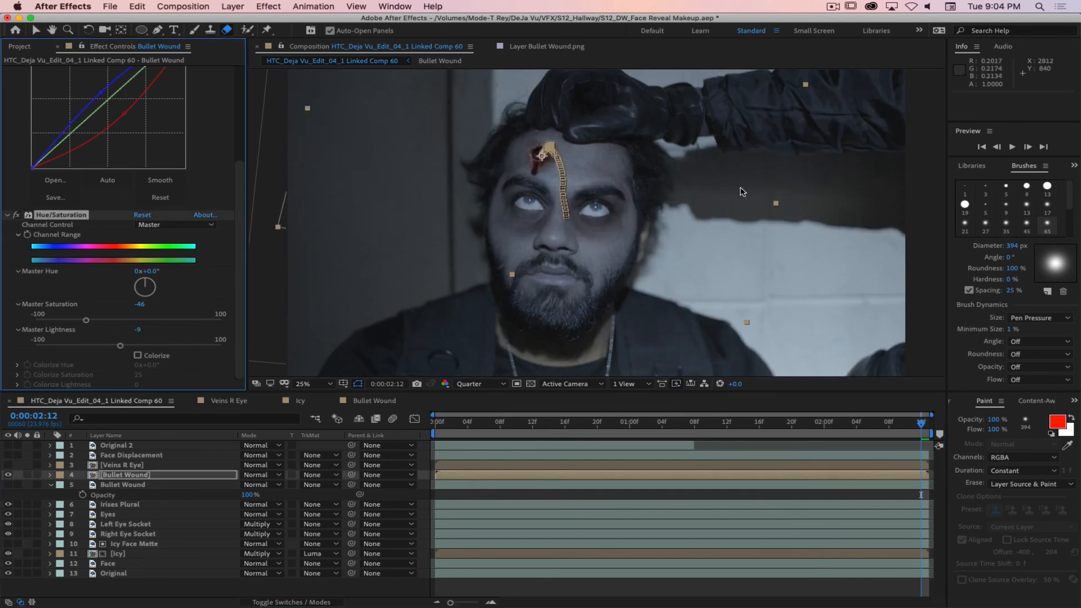
pyautogui.scroll(8, 238, 192)
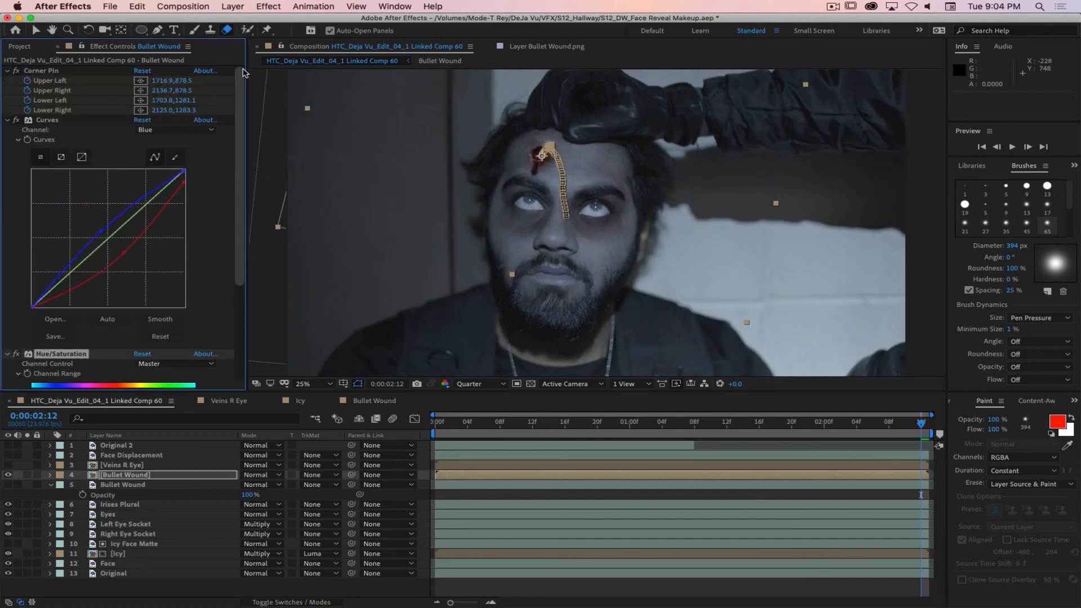
# Collapse the Curves effect, find Levels in the effects library and apply it after Hue/Saturation on the Bullet Wound layer.
pyautogui.click(6, 121)
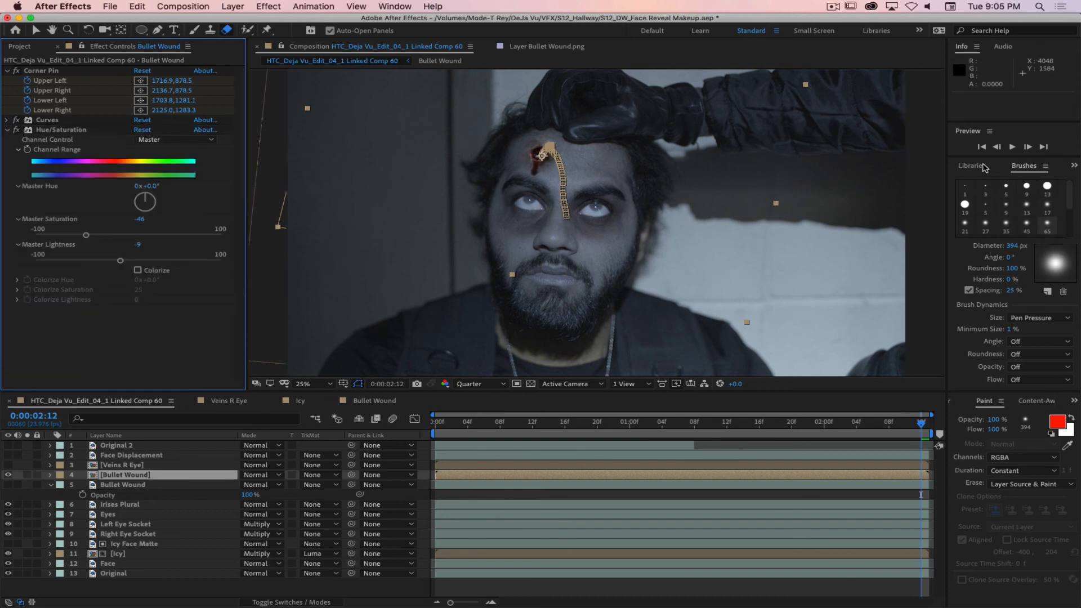
pyautogui.click(1074, 167)
pyautogui.click(1044, 179)
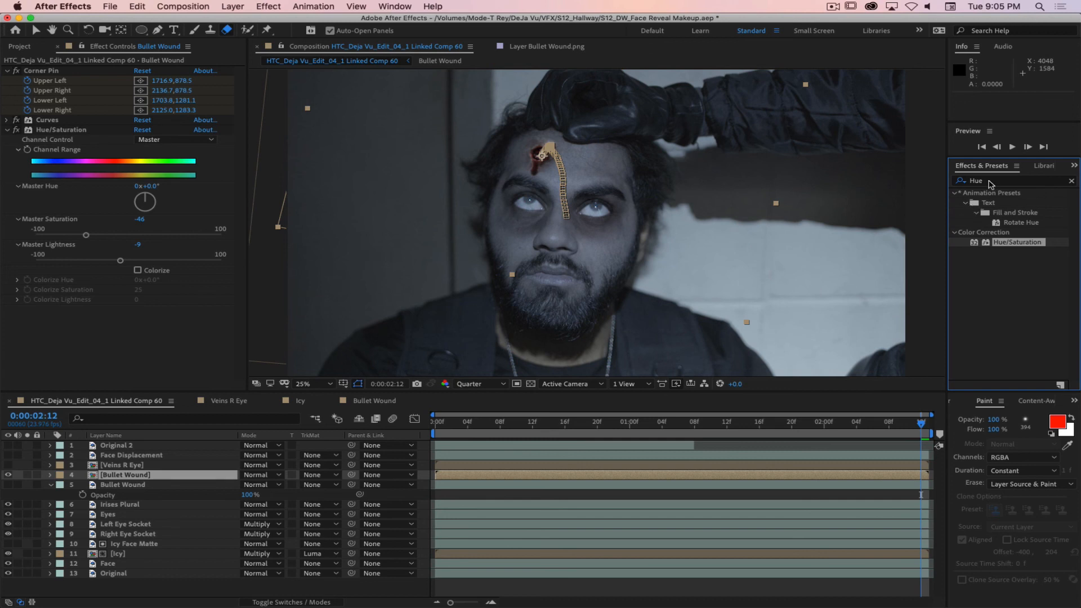
pyautogui.click(991, 180)
pyautogui.write('Levels')
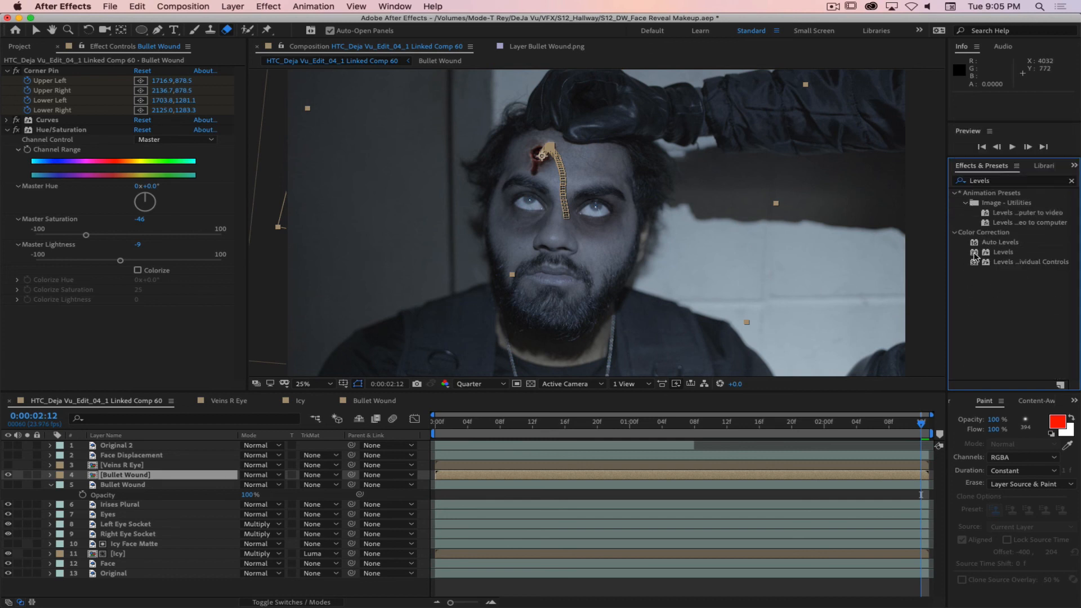
pyautogui.moveTo(980, 253); pyautogui.dragTo(102, 315)
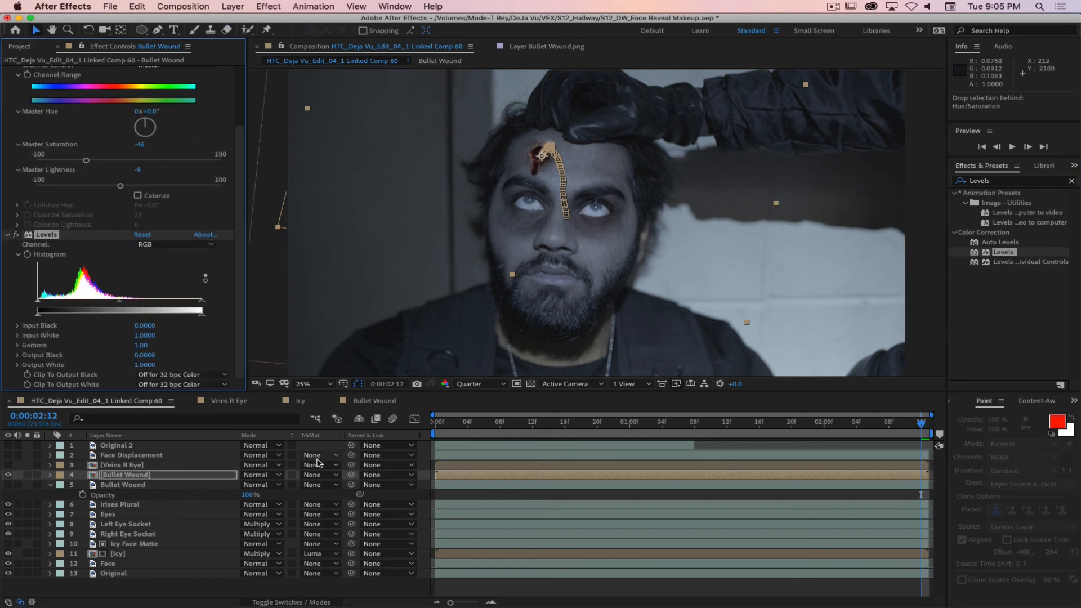
# Raise the Levels effect's Input White to 1.2300 and deselect the layer to judge the wound's blend.
pyautogui.click(343, 384)
pyautogui.press('Escape')
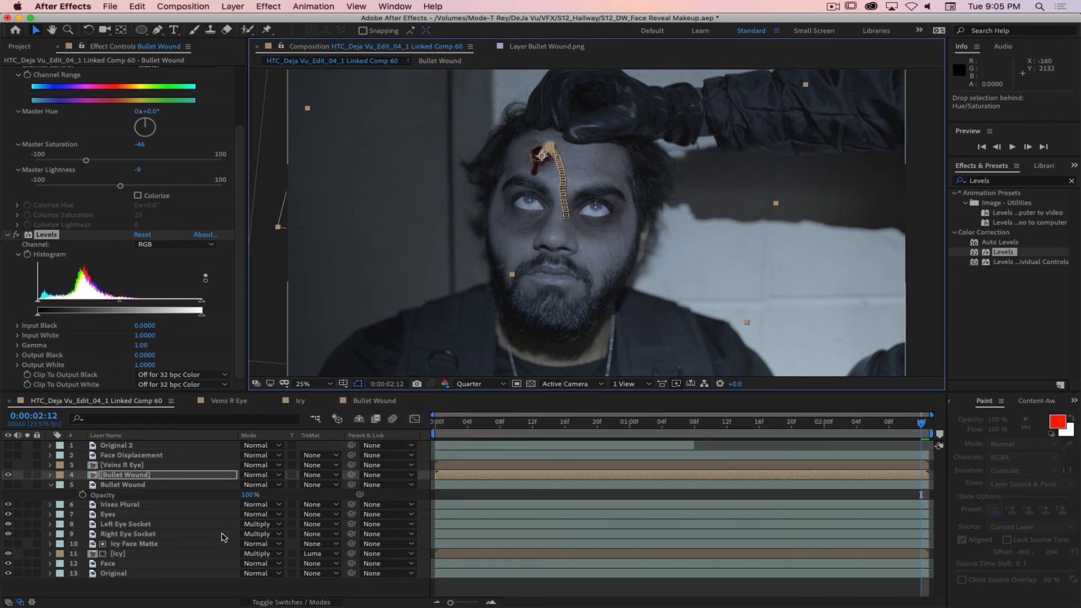
pyautogui.click(192, 588)
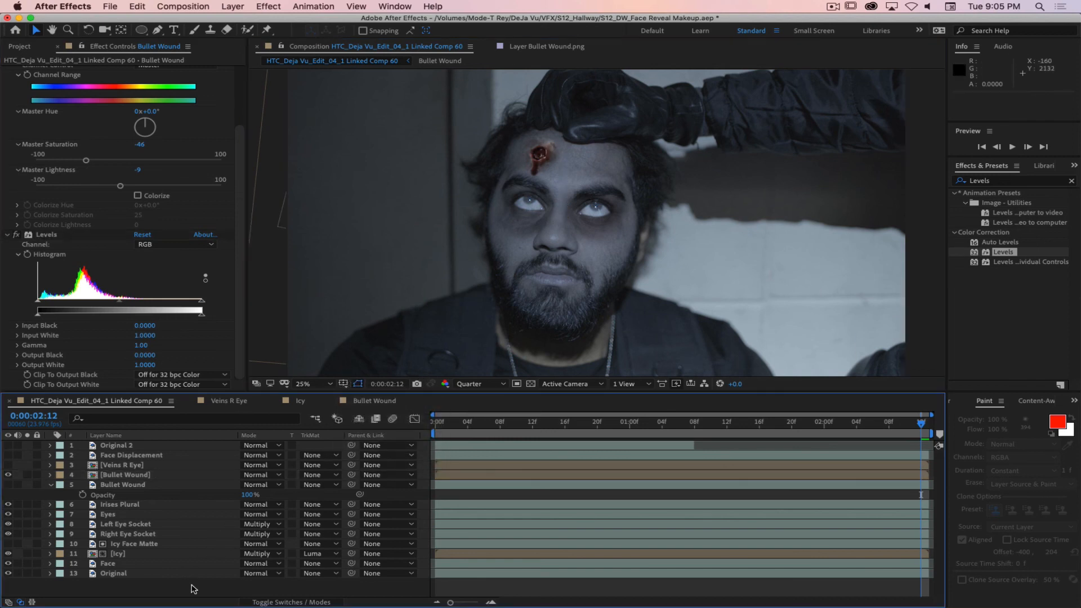
pyautogui.click(204, 304)
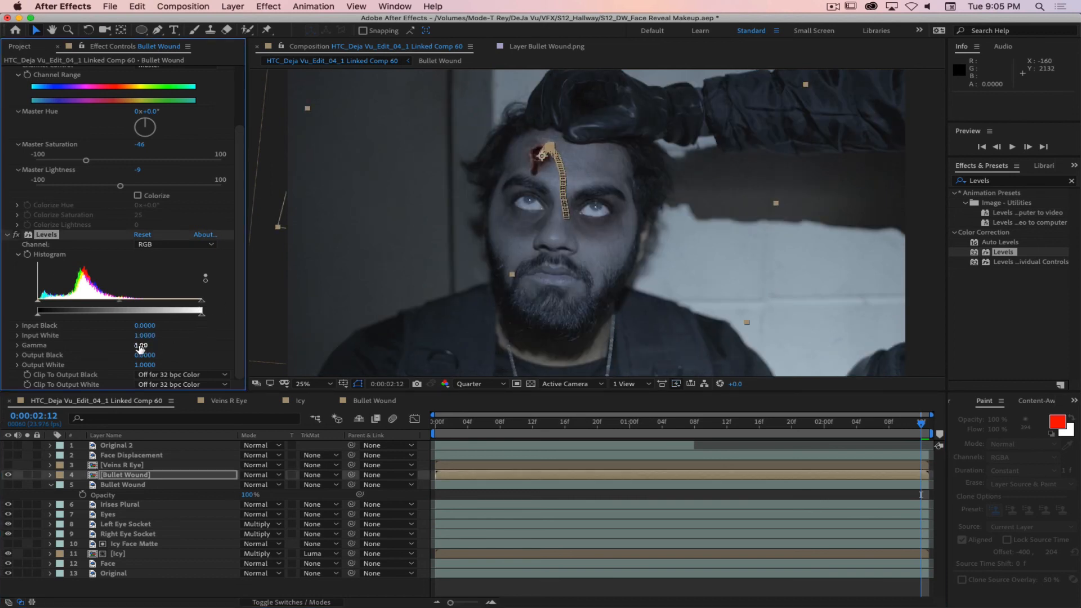
pyautogui.moveTo(141, 335); pyautogui.dragTo(174, 335)
pyautogui.moveTo(145, 335); pyautogui.dragTo(150, 336)
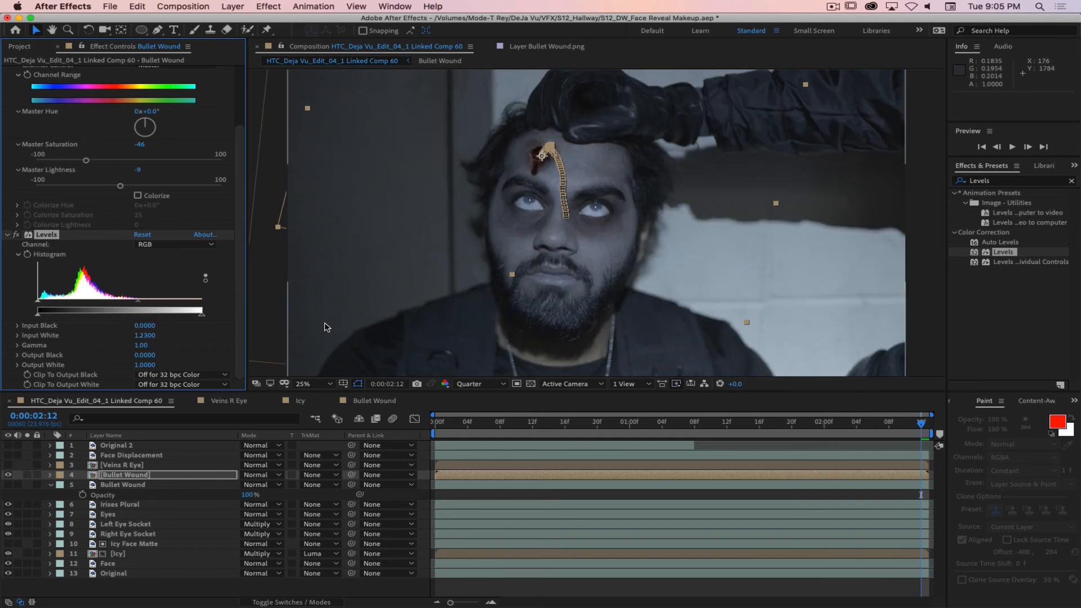
pyautogui.click(252, 593)
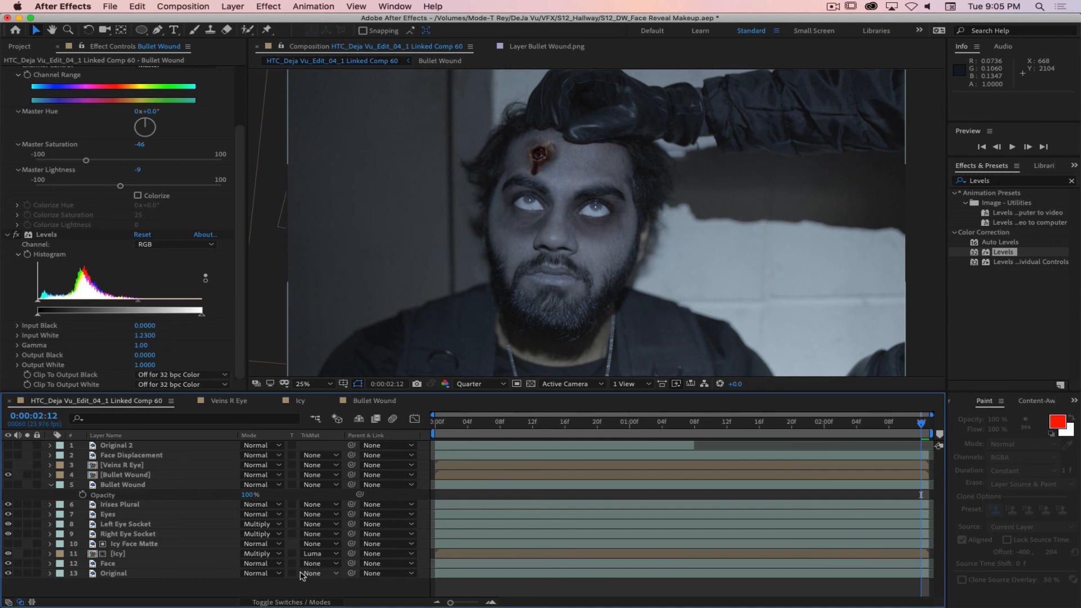
# Collapse the lower Bullet Wound layer and compare the wound's painted edges at the first and last frames.
pyautogui.click(50, 485)
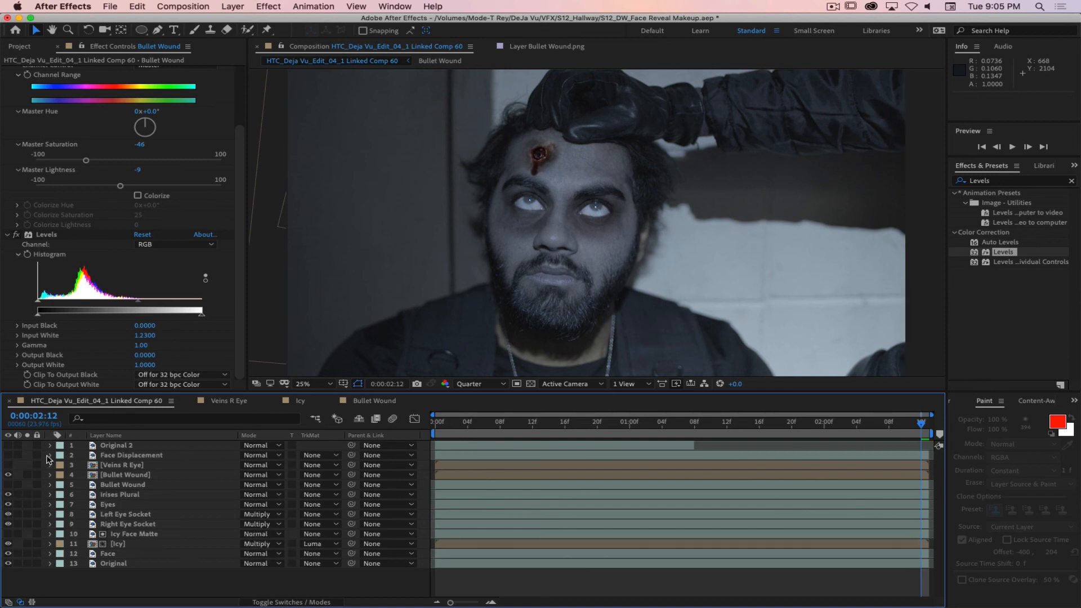
pyautogui.moveTo(922, 427); pyautogui.dragTo(425, 419)
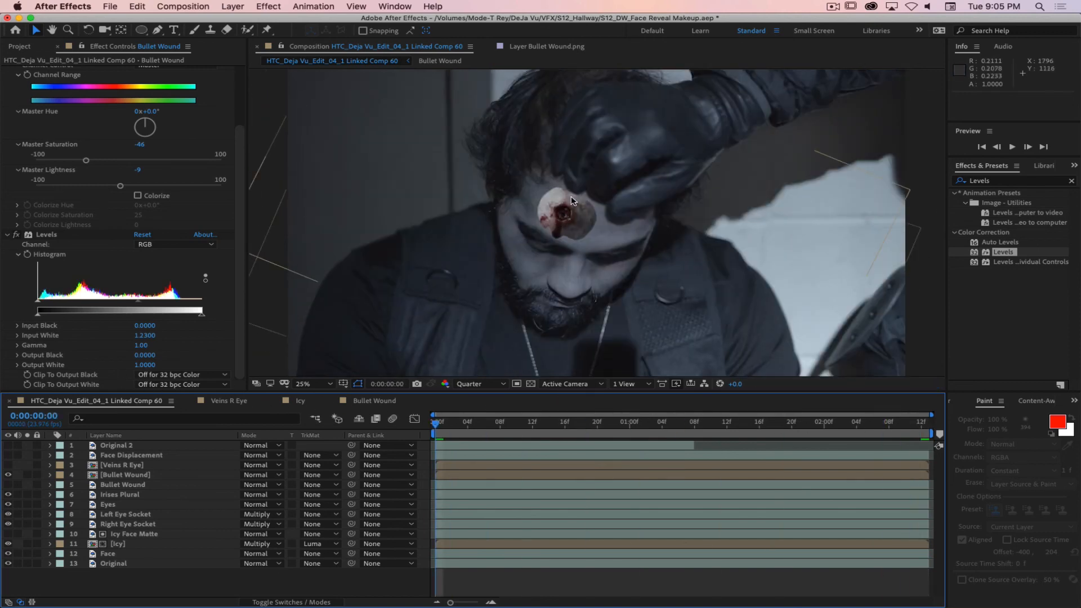
pyautogui.press('pagedown')
pyautogui.press('pagedown')
pyautogui.press('End')
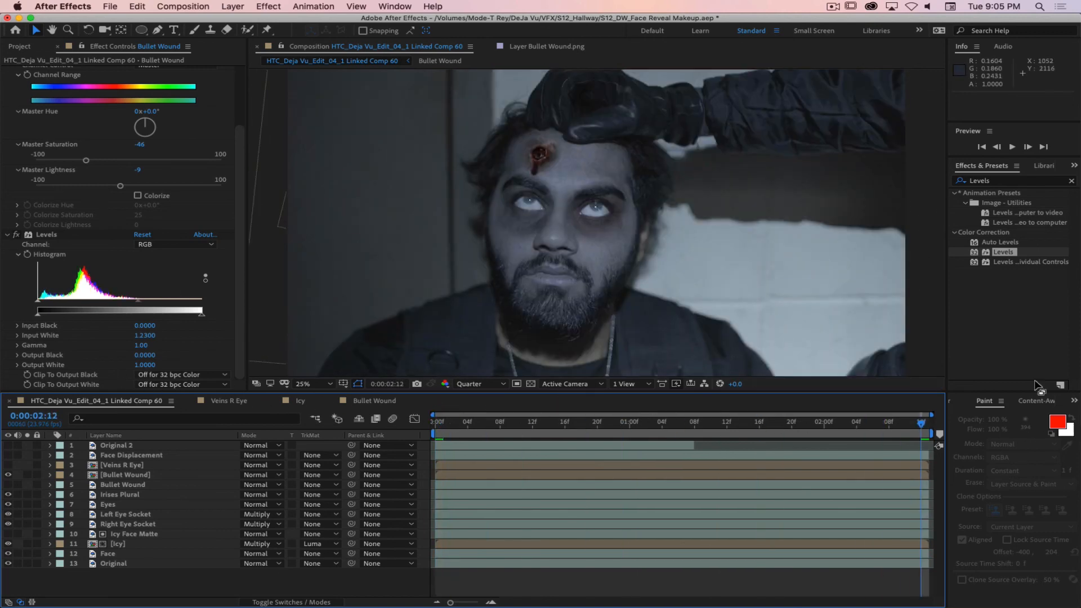
# Open Bullet Wound.png from the Bullet Wound composition and expand its Paint effect to list the individual strokes.
pyautogui.click(371, 402)
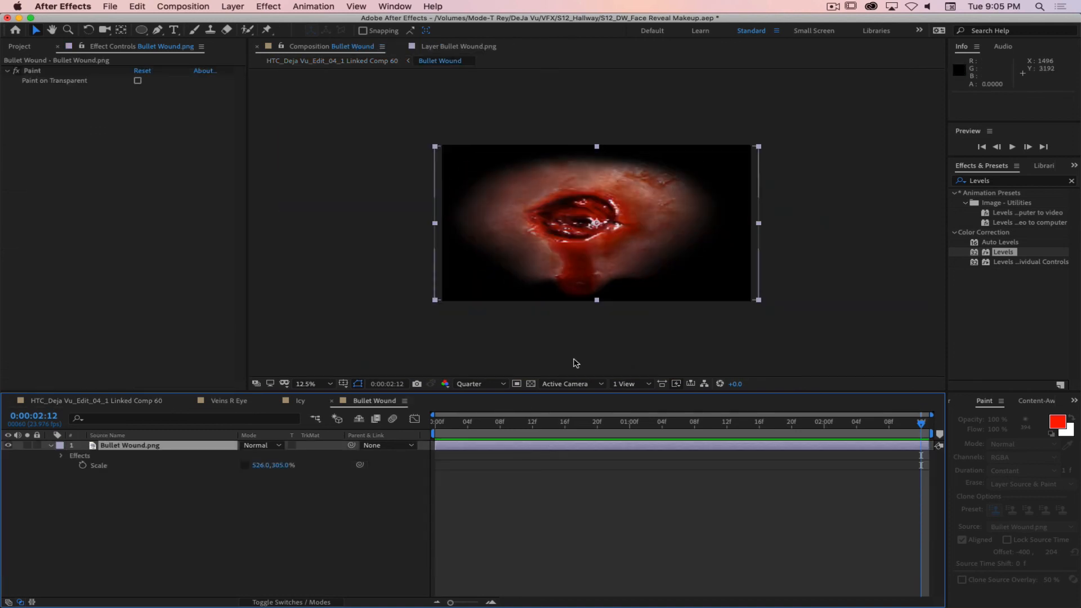
pyautogui.click(114, 449)
pyautogui.doubleClick(113, 446)
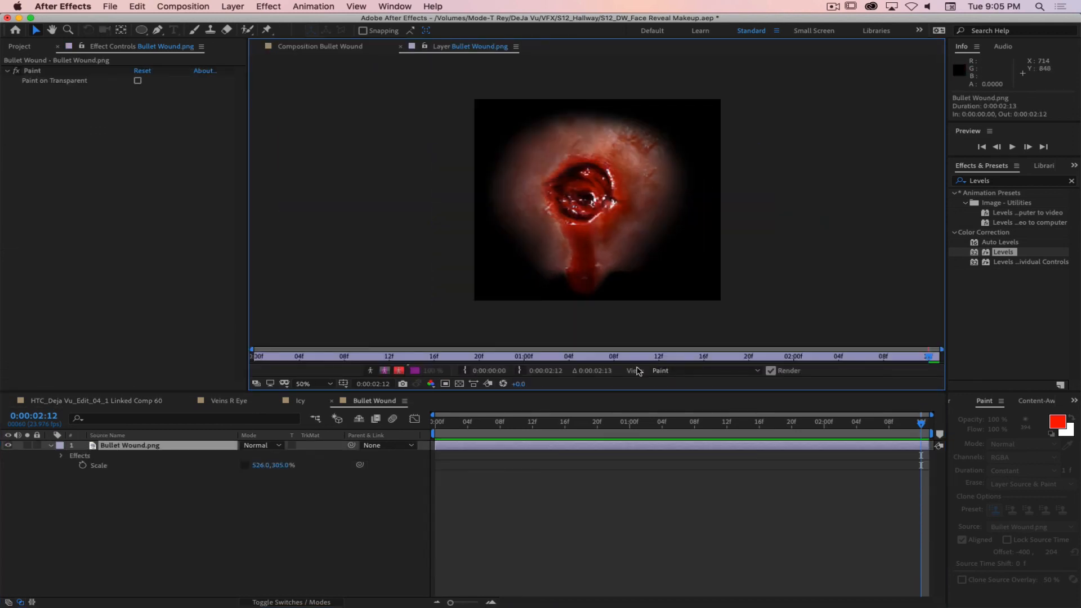
pyautogui.click(61, 456)
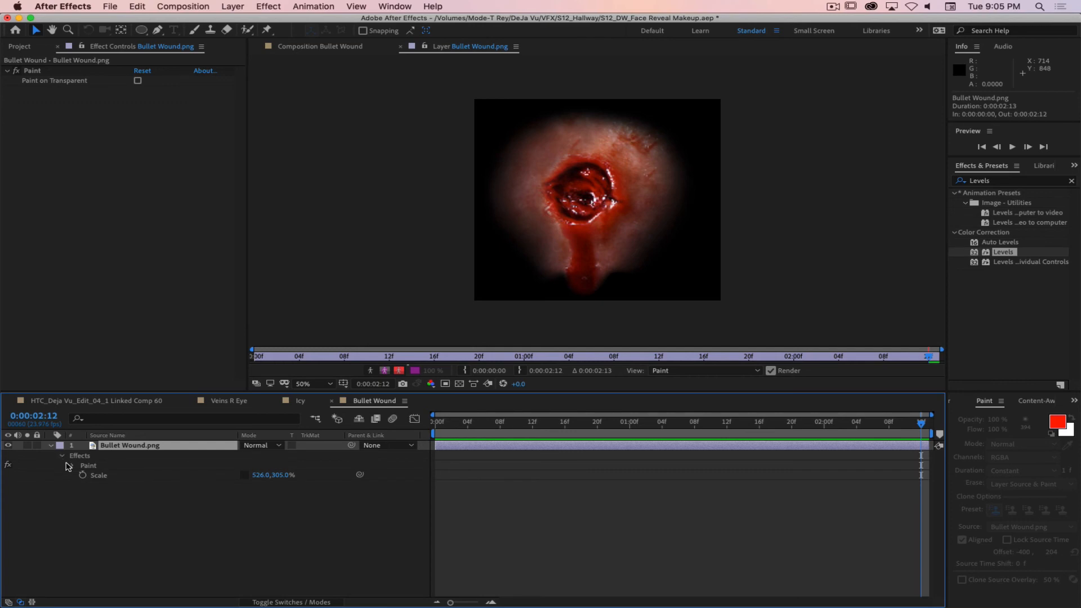
pyautogui.click(68, 466)
pyautogui.scroll(-1, 73, 471)
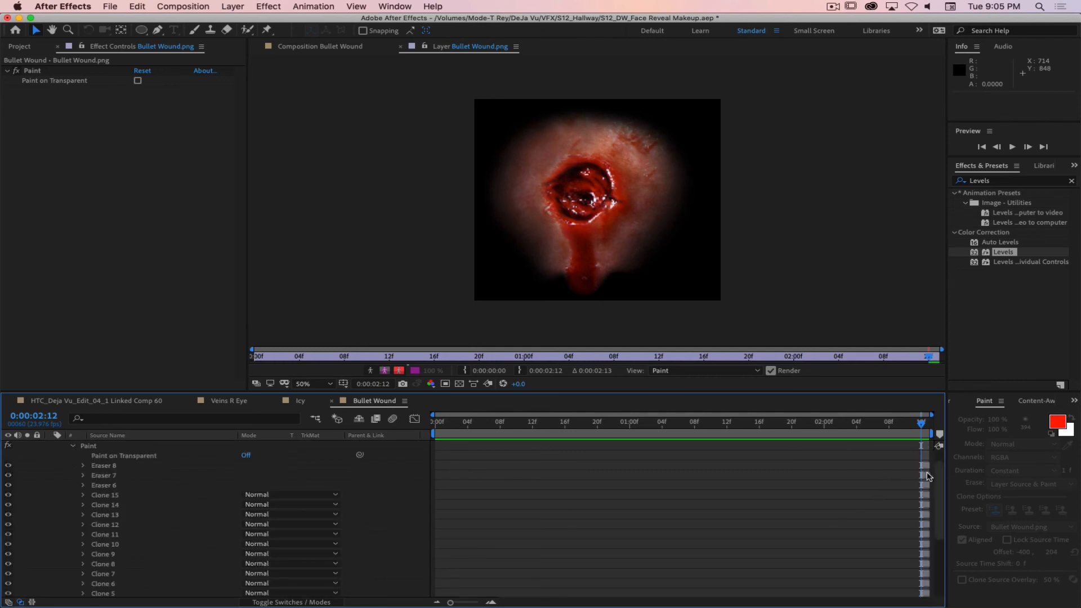
# Extend all Clone and Eraser strokes back to 0:00:00:00 so they span the whole composition, and collapse the layer.
pyautogui.click(127, 446)
pyautogui.scroll(-4, 169, 490)
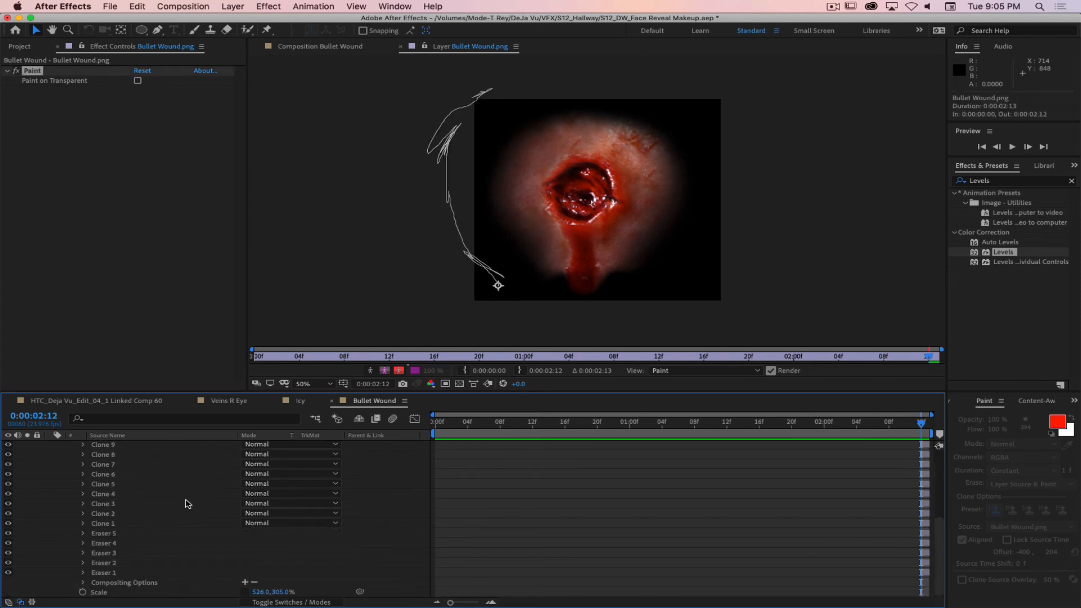
pyautogui.keyDown('shift'); pyautogui.click(156, 574); pyautogui.keyUp('shift')
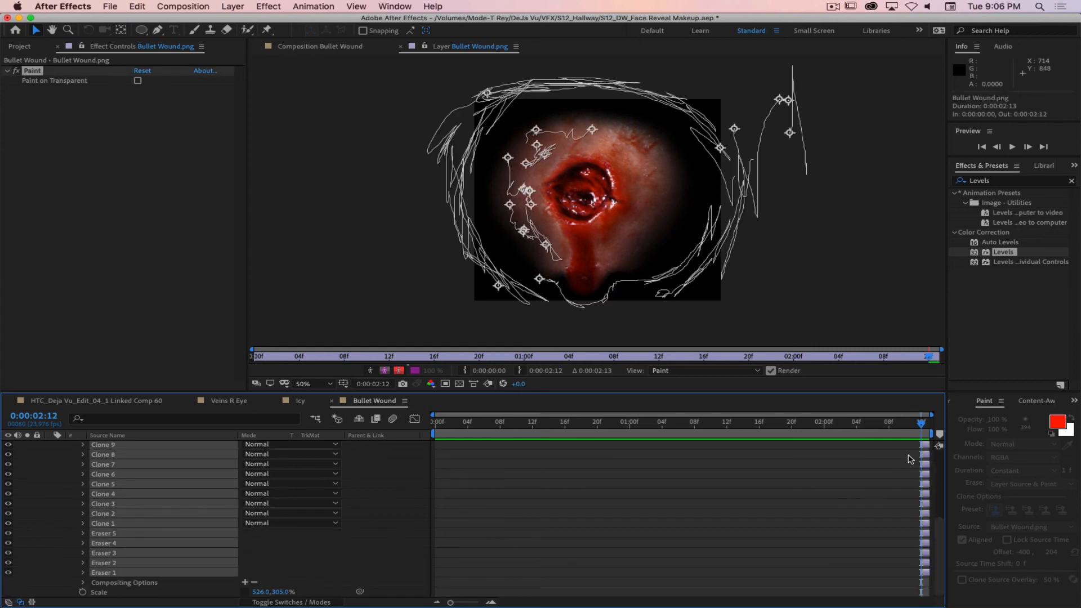
pyautogui.moveTo(918, 446); pyautogui.dragTo(432, 448)
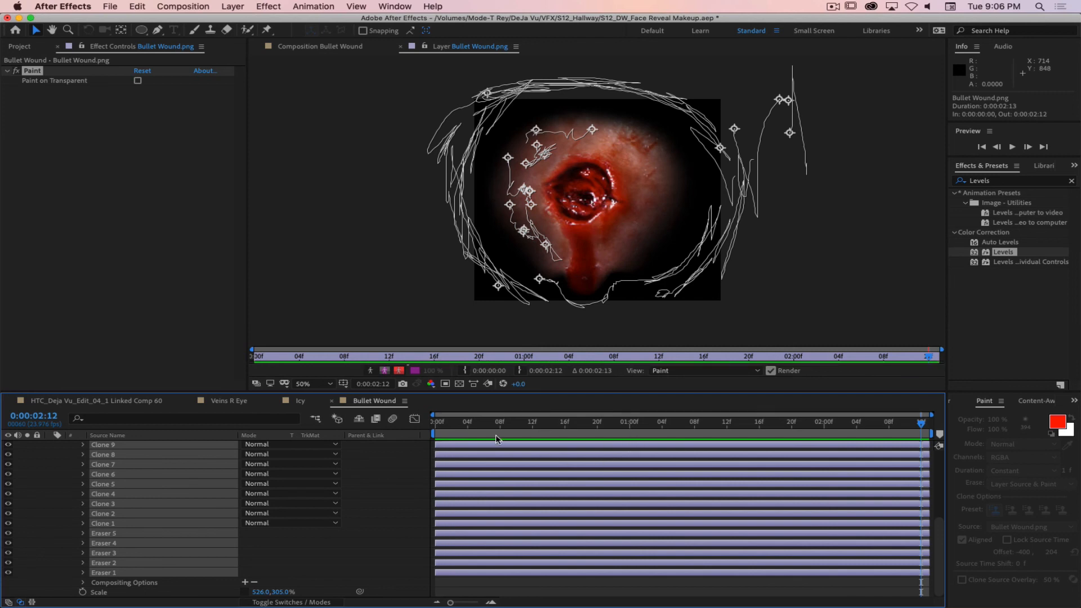
pyautogui.press('Home')
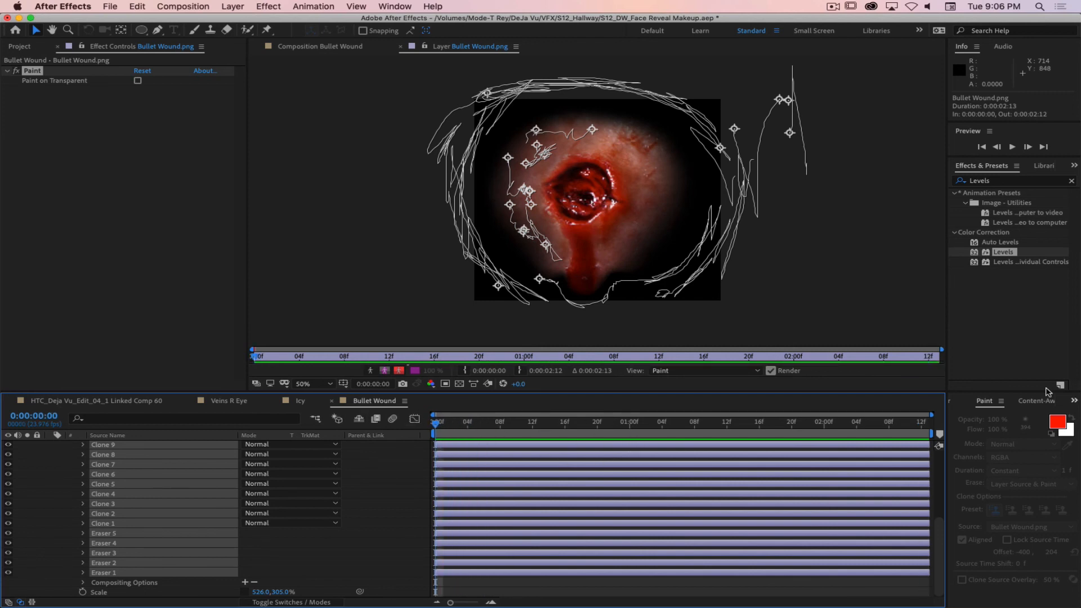
pyautogui.scroll(5, 79, 481)
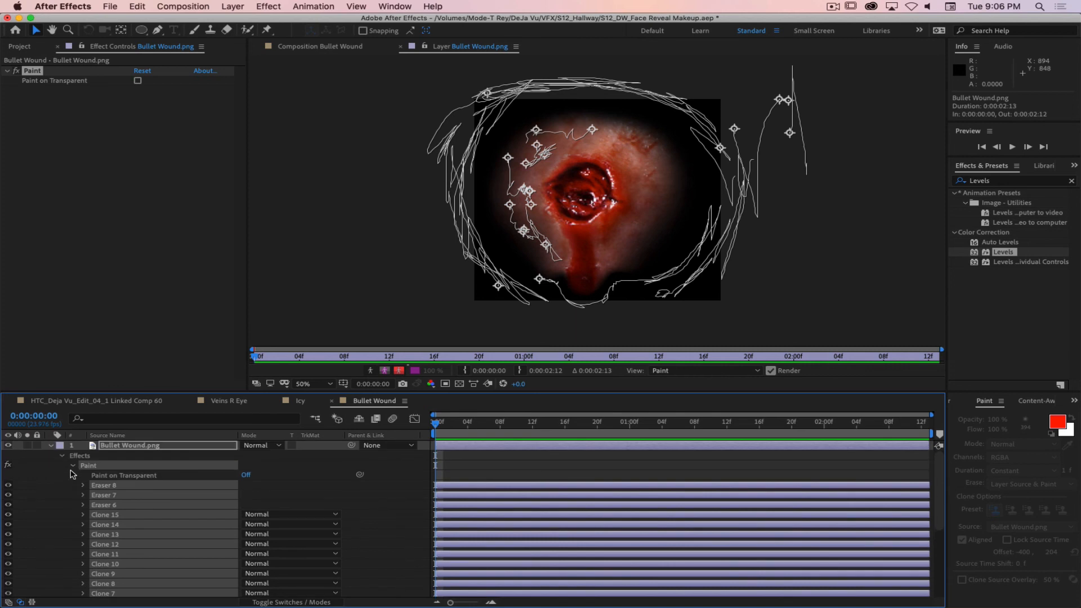
pyautogui.click(52, 447)
# Return to the linked comp, preview the tracked wound in a maximized viewer, and save the project.
pyautogui.click(112, 401)
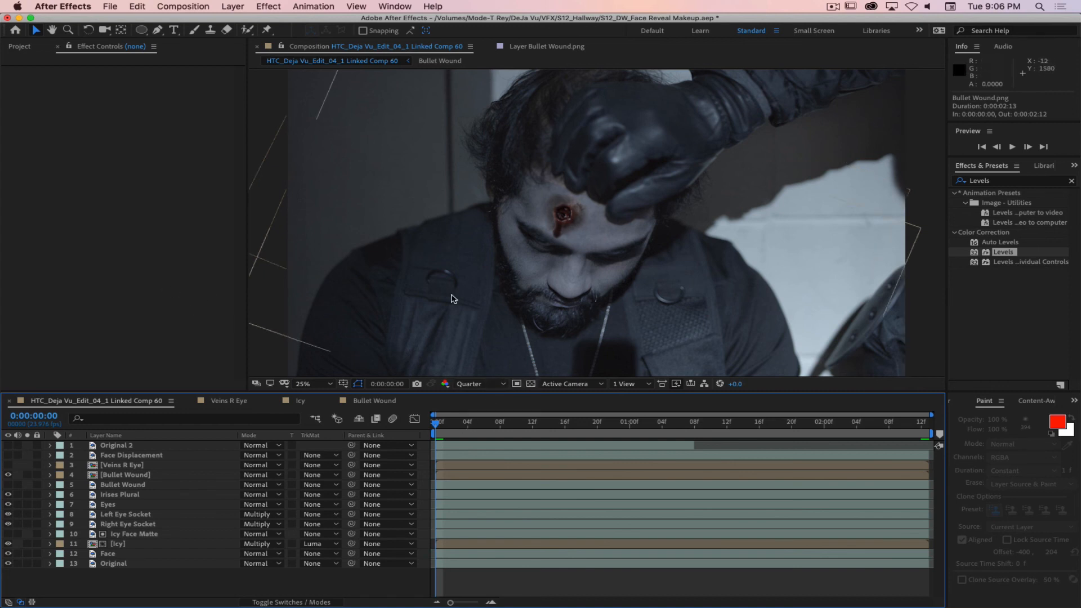
pyautogui.press('`')
pyautogui.press('space')
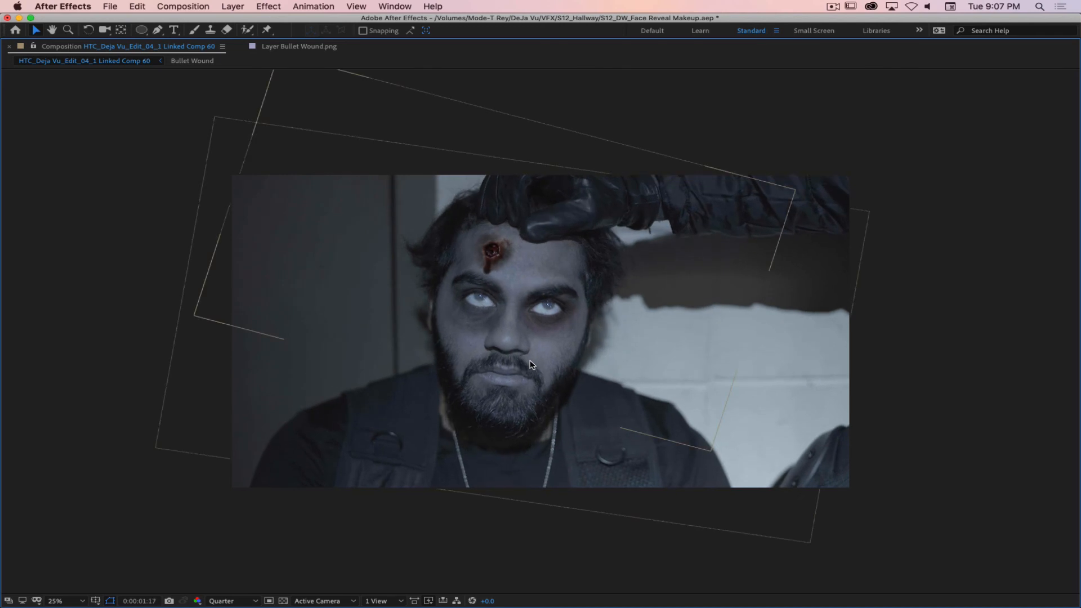
pyautogui.press('`')
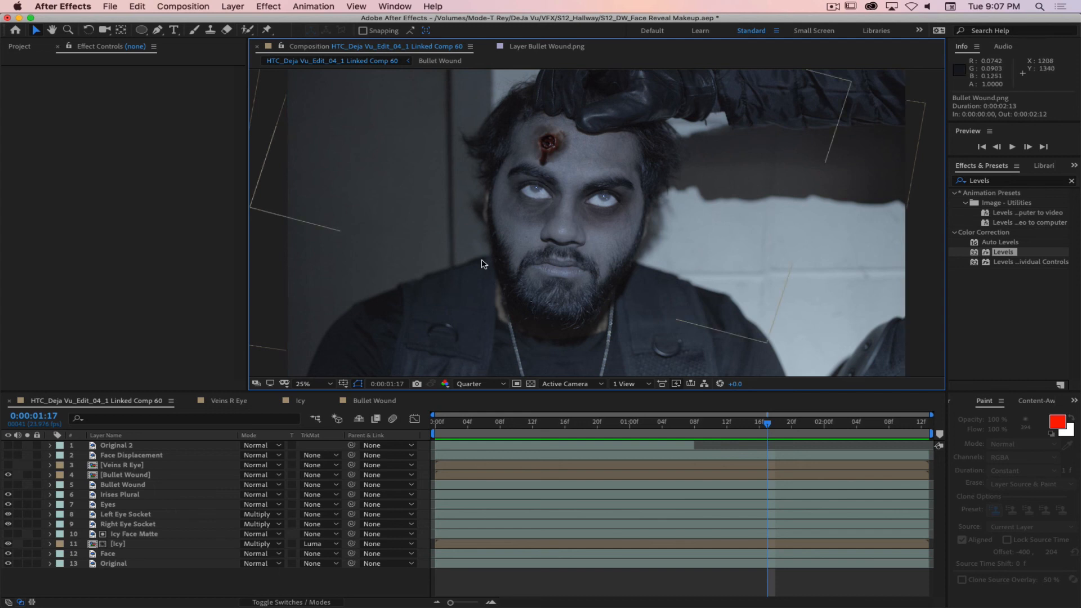
pyautogui.press('super+s')
pyautogui.click(832, 6)
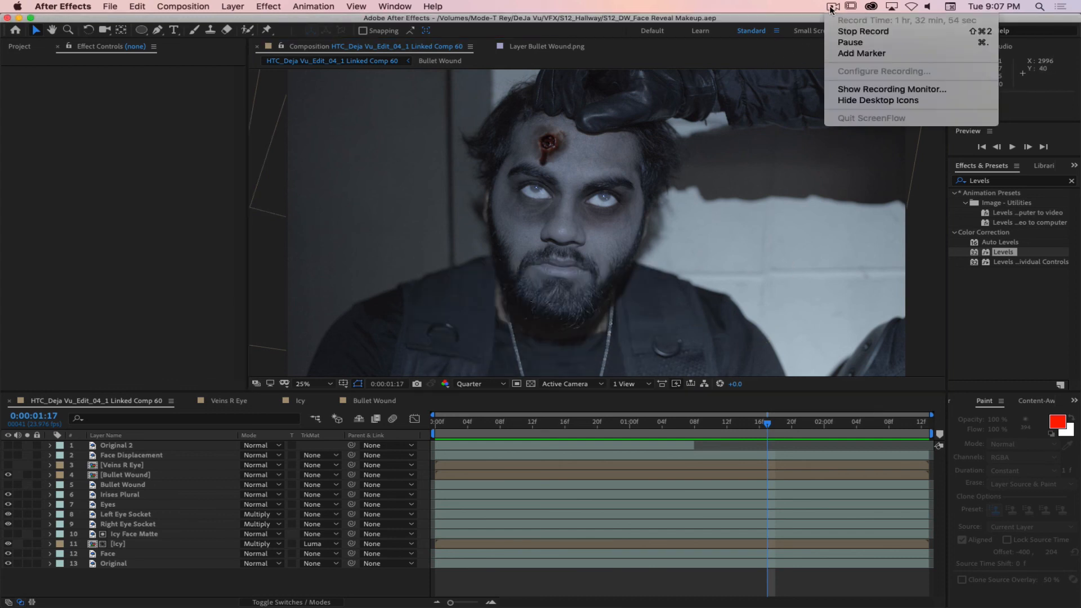